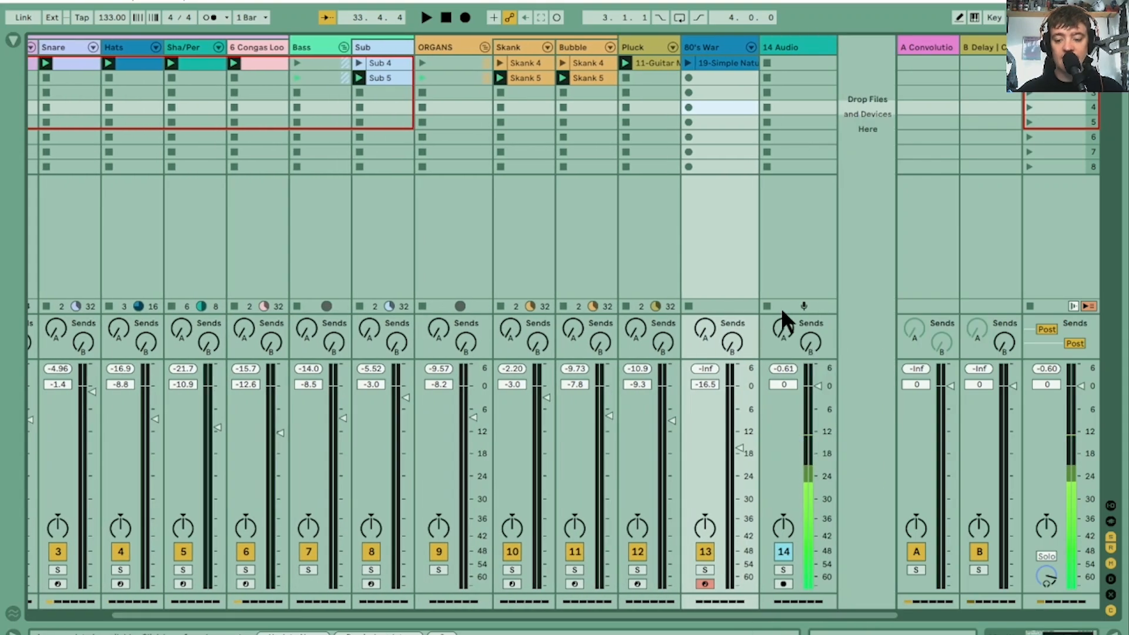
# Step: Mute the Pluck track and audition the 80's War clip against the running loop, stopping playback at the end
pyautogui.click(784, 323)
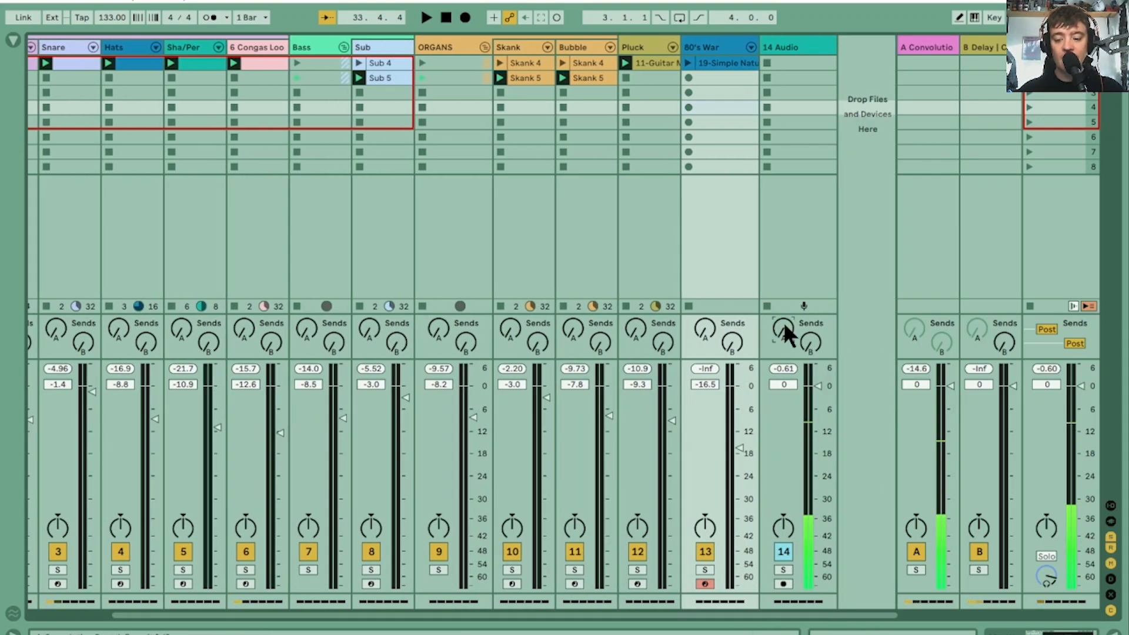
pyautogui.moveTo(846, 612); pyautogui.dragTo(586, 600)
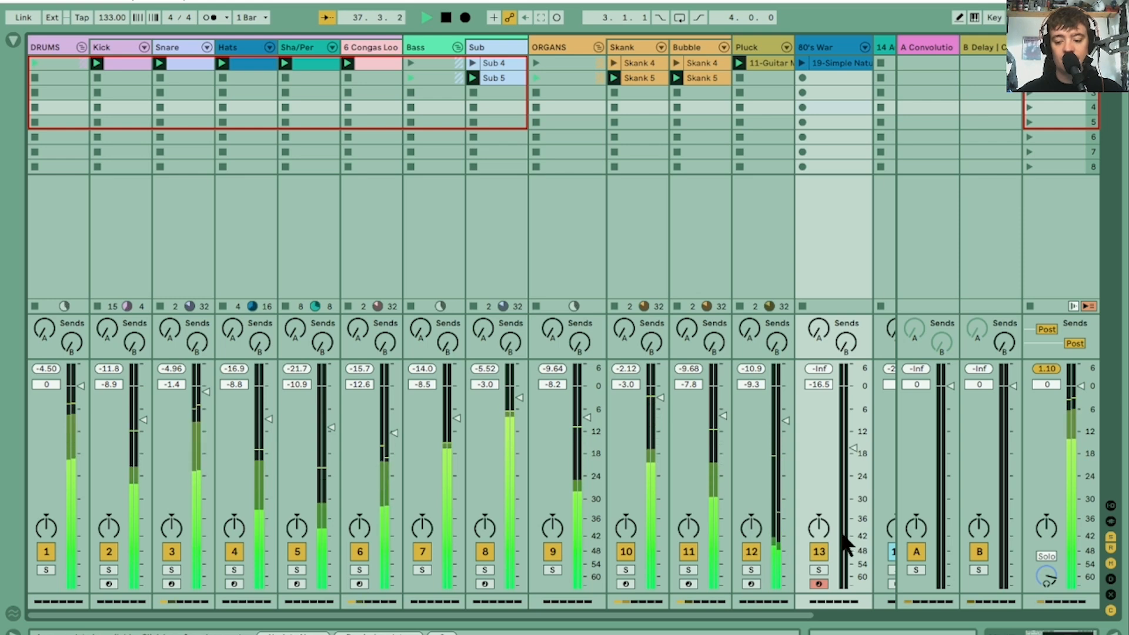
pyautogui.click(801, 63)
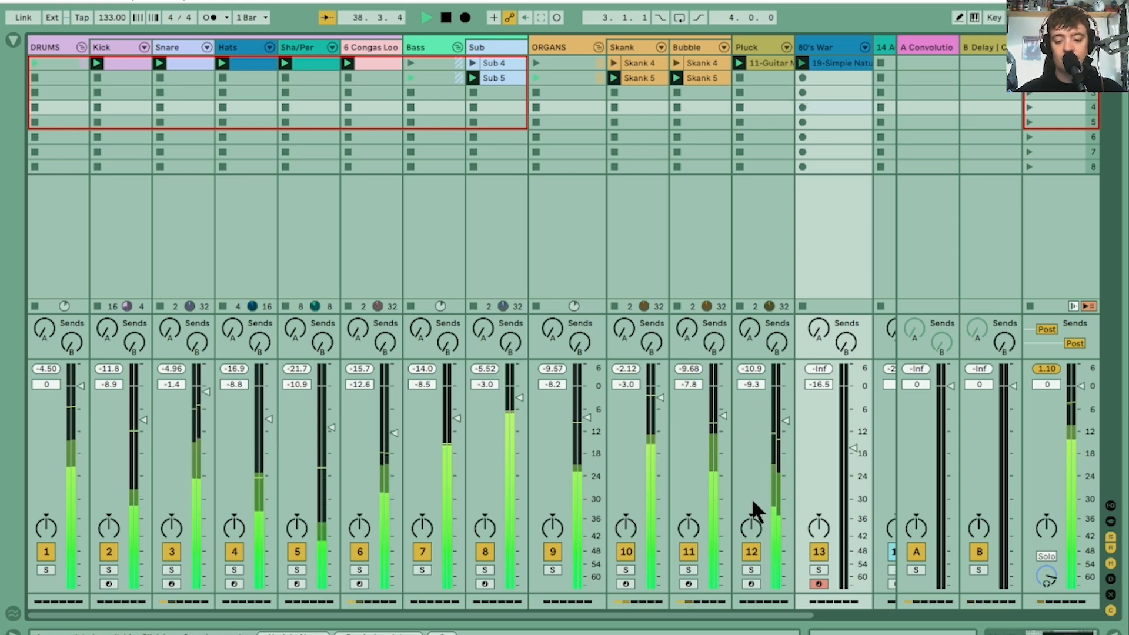
pyautogui.click(751, 552)
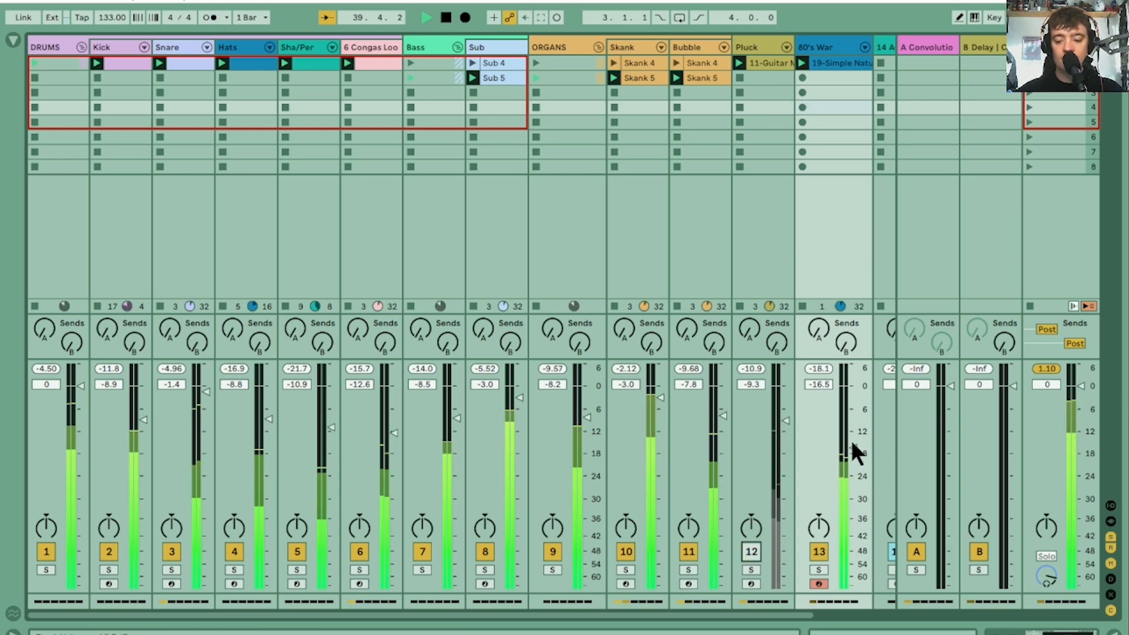
pyautogui.moveTo(852, 451); pyautogui.dragTo(851, 445)
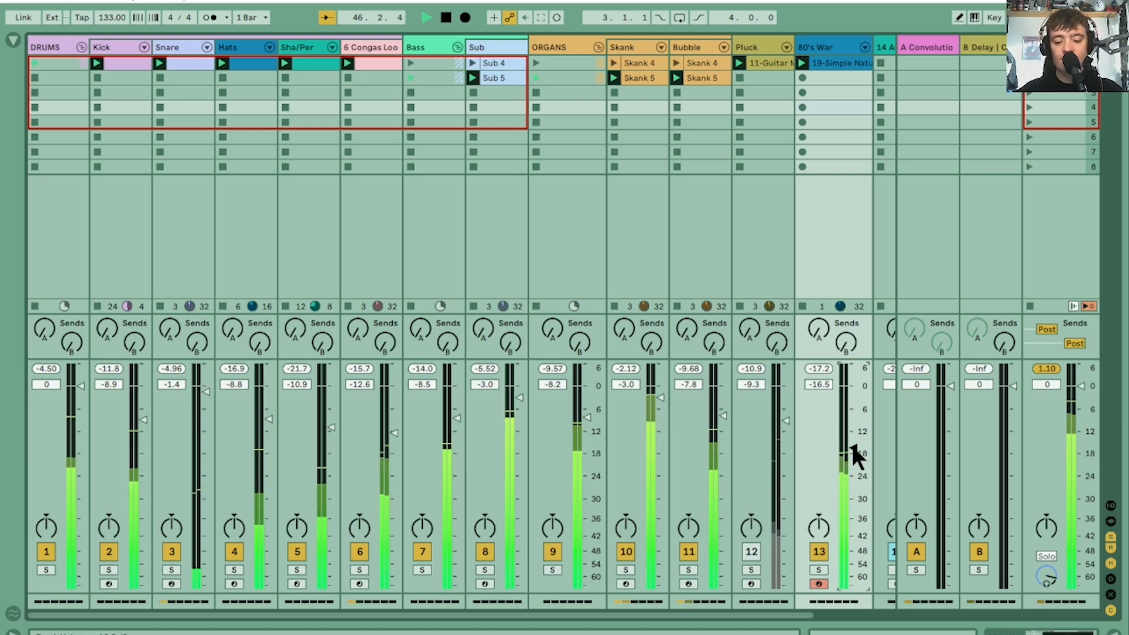
pyautogui.press('space')
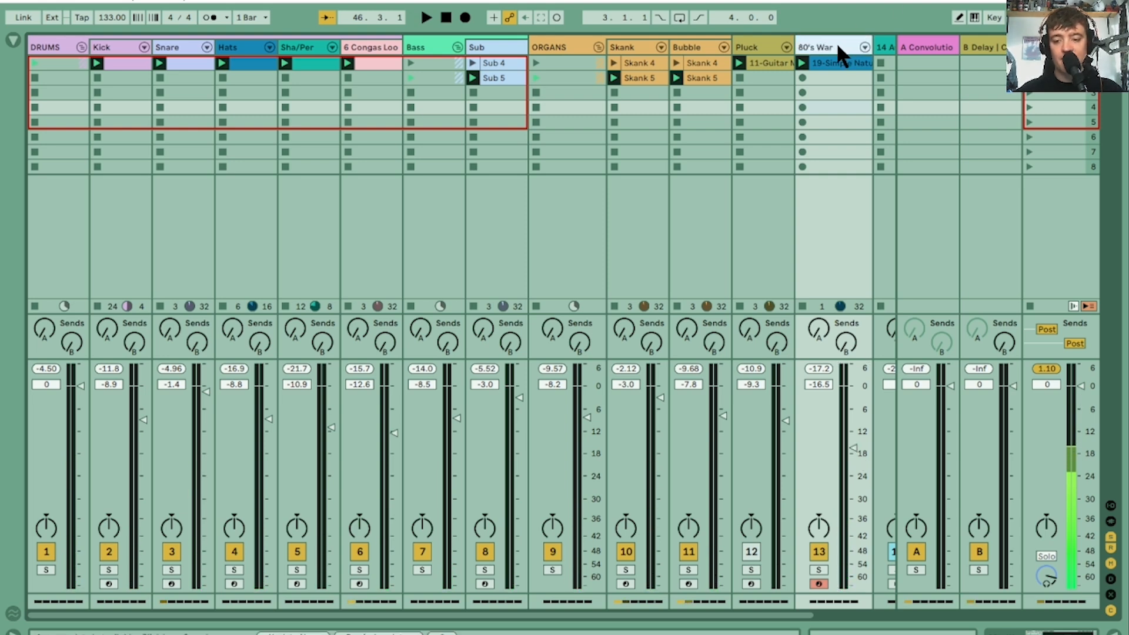
# Step: Delete the 80's War track and rename the remaining microphone audio track MICCC, narrowing its column
pyautogui.hotkey('ctrl', 'z')
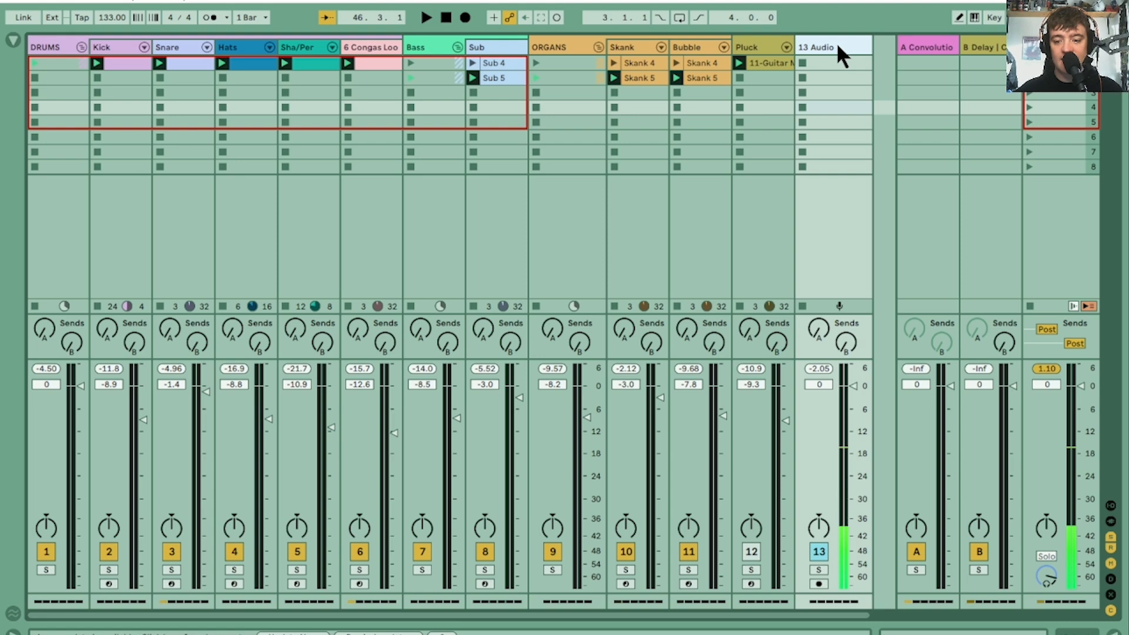
pyautogui.hotkey('ctrl', 'r')
pyautogui.write('MIC')
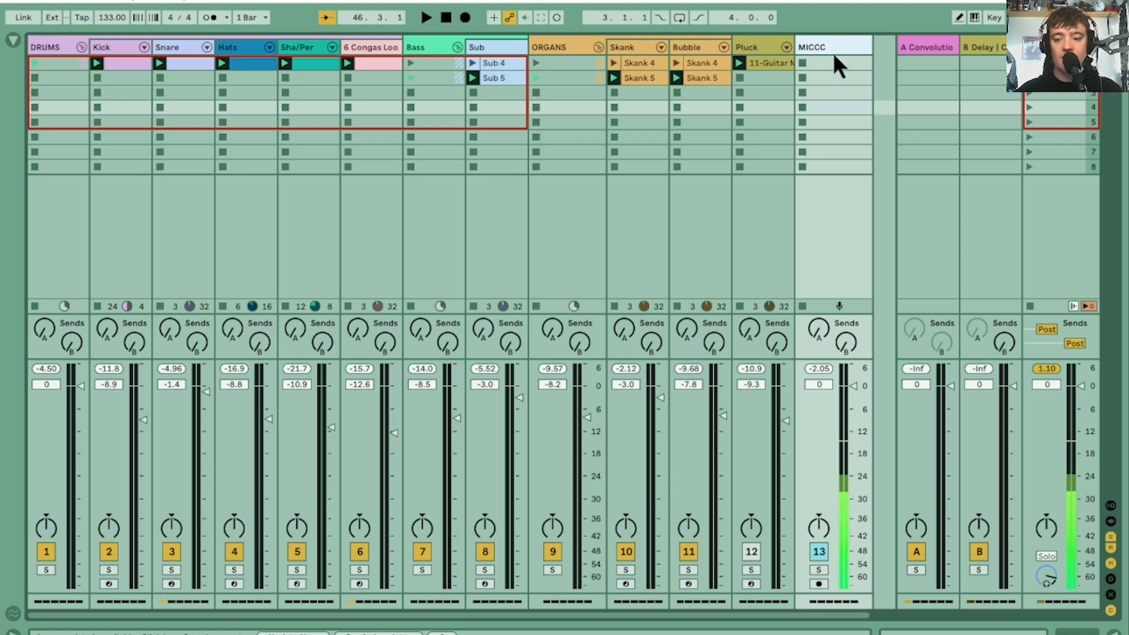
pyautogui.click(834, 121)
pyautogui.moveTo(871, 47); pyautogui.dragTo(780, 50)
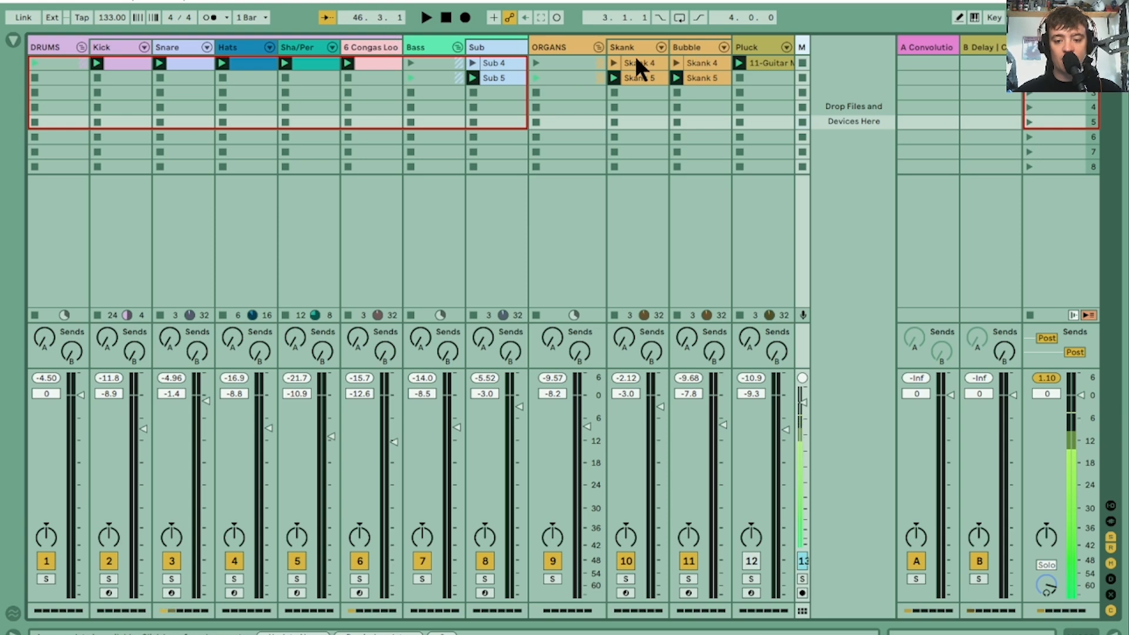
# Step: Delete the first-scene Skank 4 clips on the Skank and Bubble tracks and the Sub 4 clip on the Sub track
pyautogui.click(636, 60)
pyautogui.keyDown('shift'); pyautogui.click(717, 59); pyautogui.keyUp('shift')
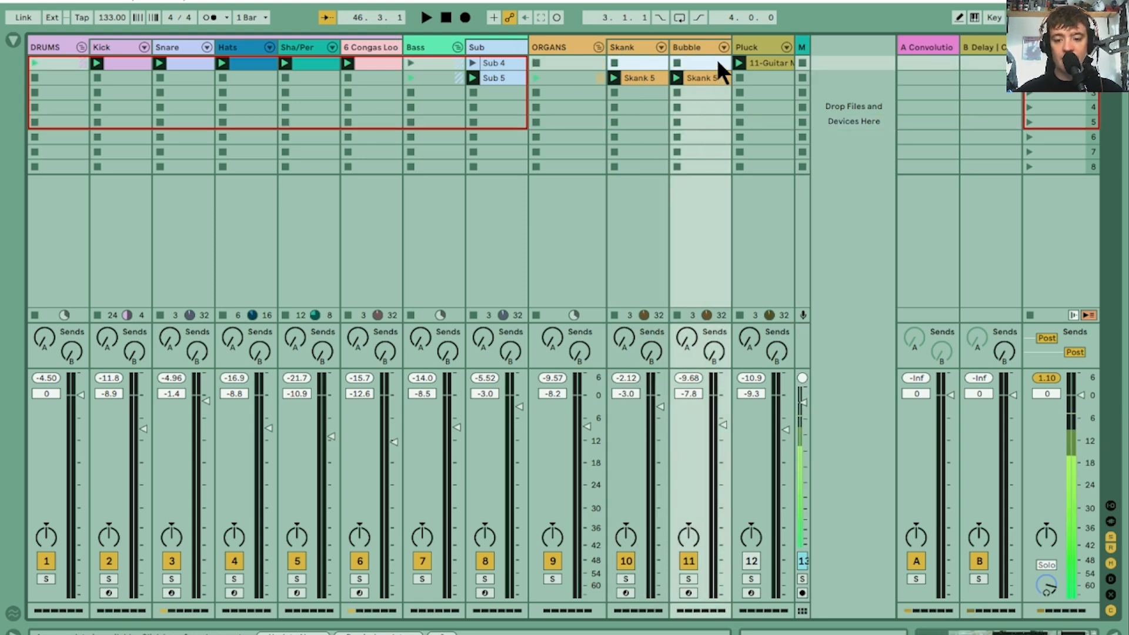
pyautogui.press('Delete')
pyautogui.click(499, 58)
pyautogui.press('Delete')
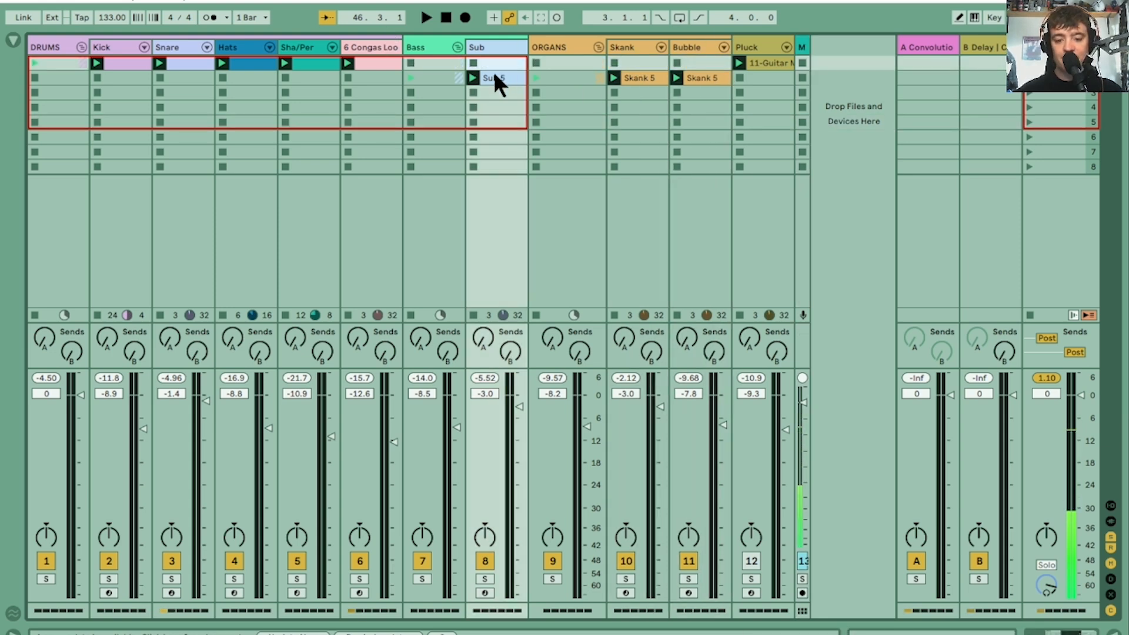
# Step: Move the Sub 5 clip and both Skank 5 clips from the second scene up into the first scene
pyautogui.moveTo(501, 78); pyautogui.dragTo(501, 63)
pyautogui.click(666, 79)
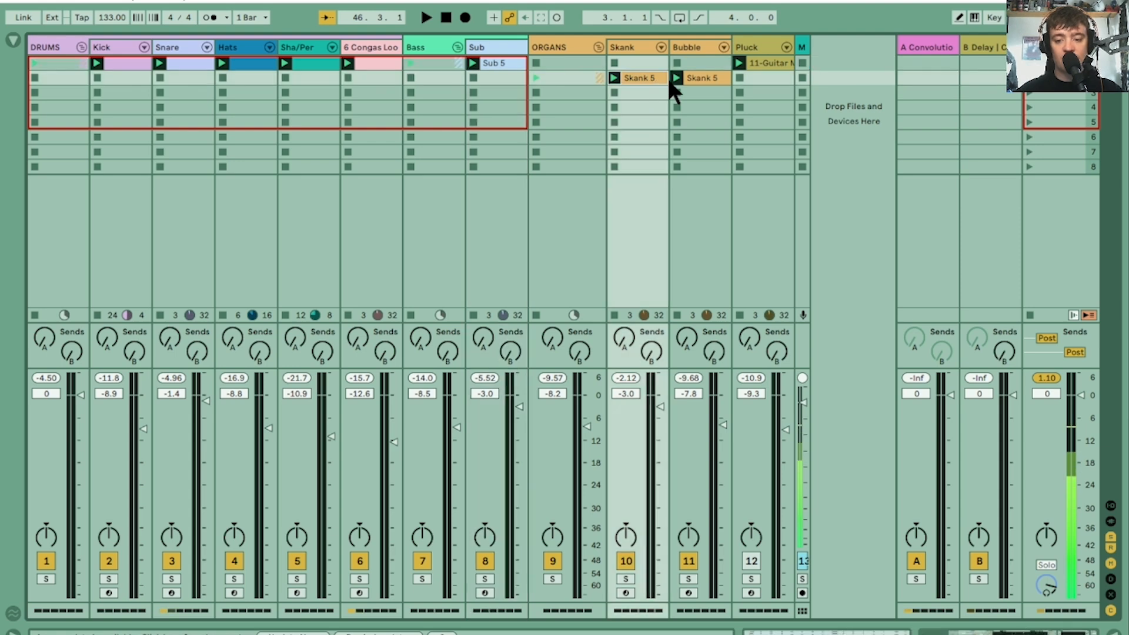
pyautogui.keyDown('shift'); pyautogui.click(695, 79); pyautogui.keyUp('shift')
pyautogui.moveTo(699, 78); pyautogui.dragTo(705, 62)
# Step: Transfer the first-scene clips from Kick through Pluck into the Arrangement, starting at bar 1 on their matching tracks
pyautogui.click(130, 62)
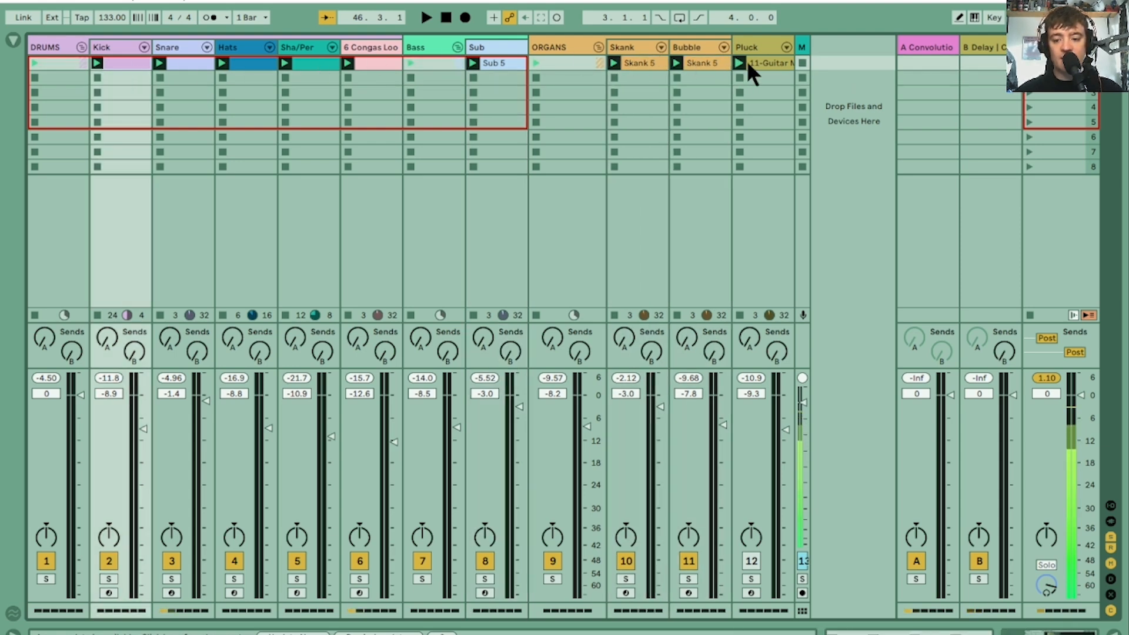
pyautogui.click(763, 63)
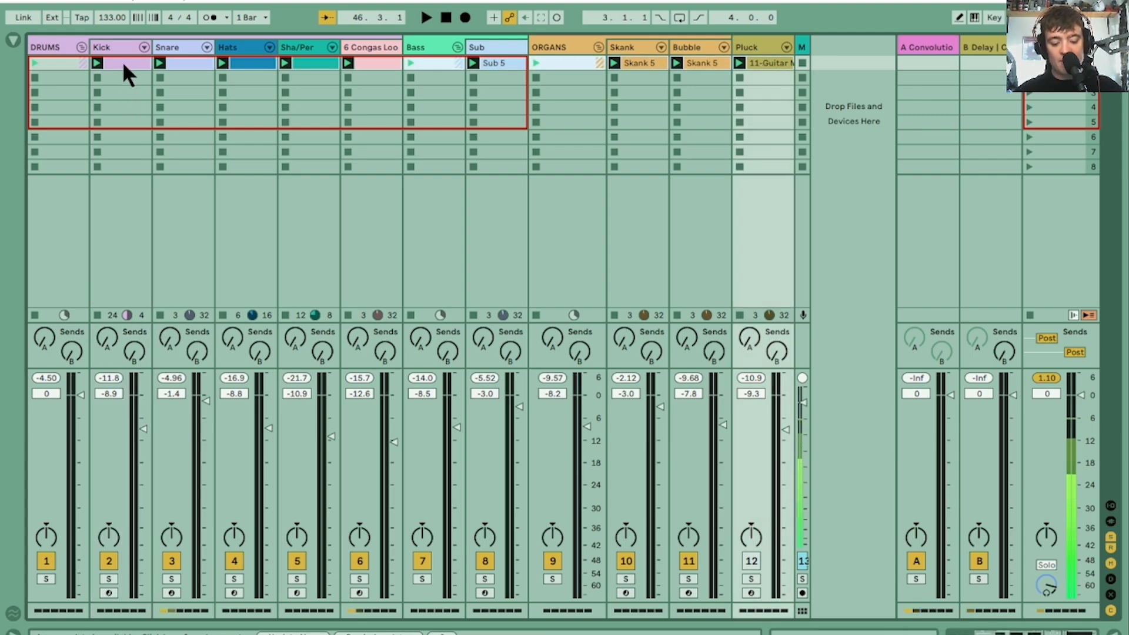
pyautogui.press('Tab')
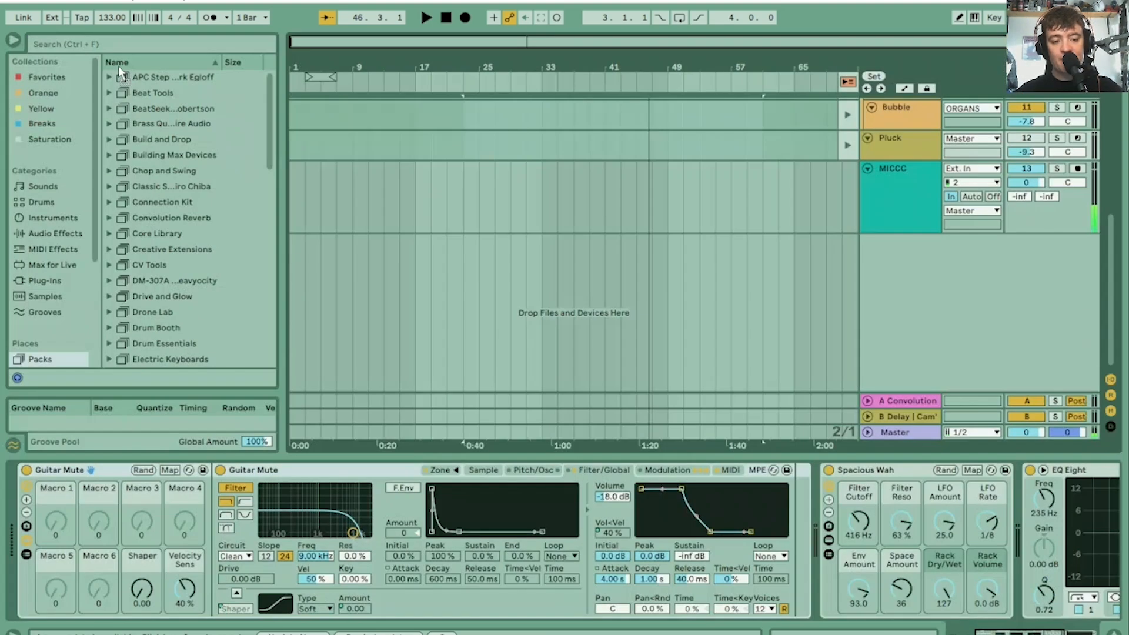
pyautogui.moveTo(401, 237); pyautogui.dragTo(293, 148)
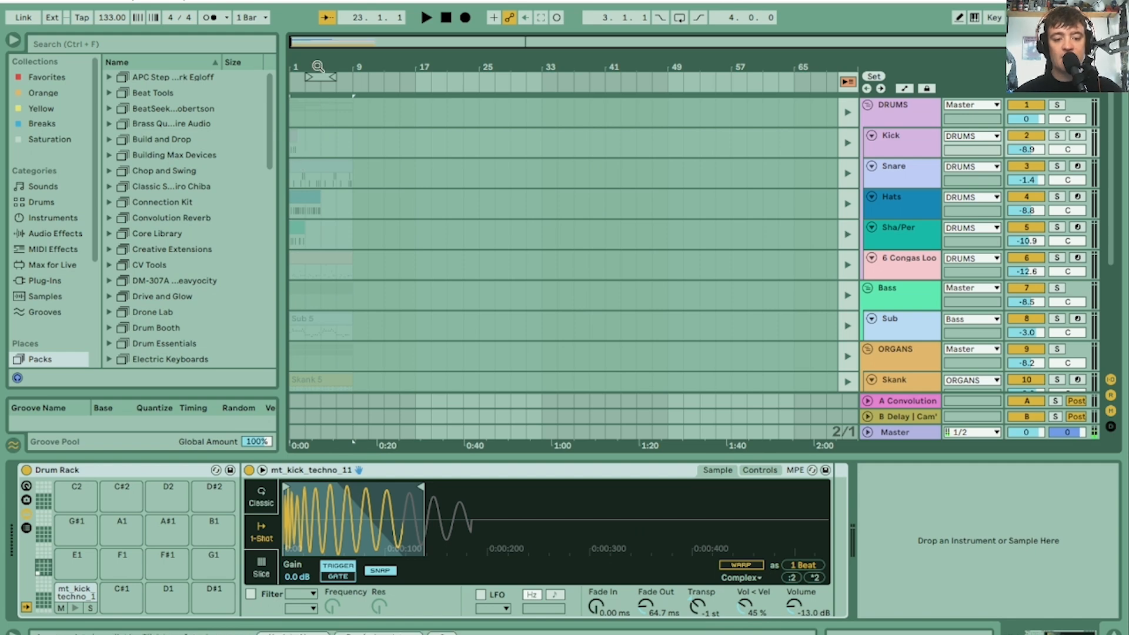
# Step: Set the arrangement loop to start at bar 1 and run for eight bars
pyautogui.moveTo(298, 61); pyautogui.dragTo(298, 141)
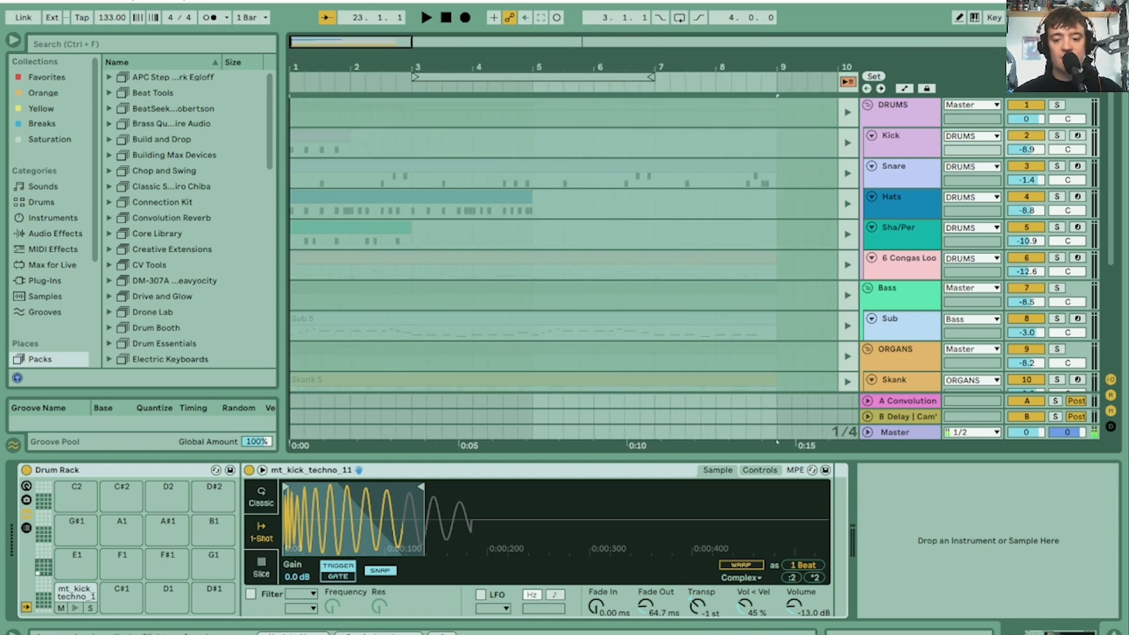
pyautogui.moveTo(415, 75); pyautogui.dragTo(272, 75)
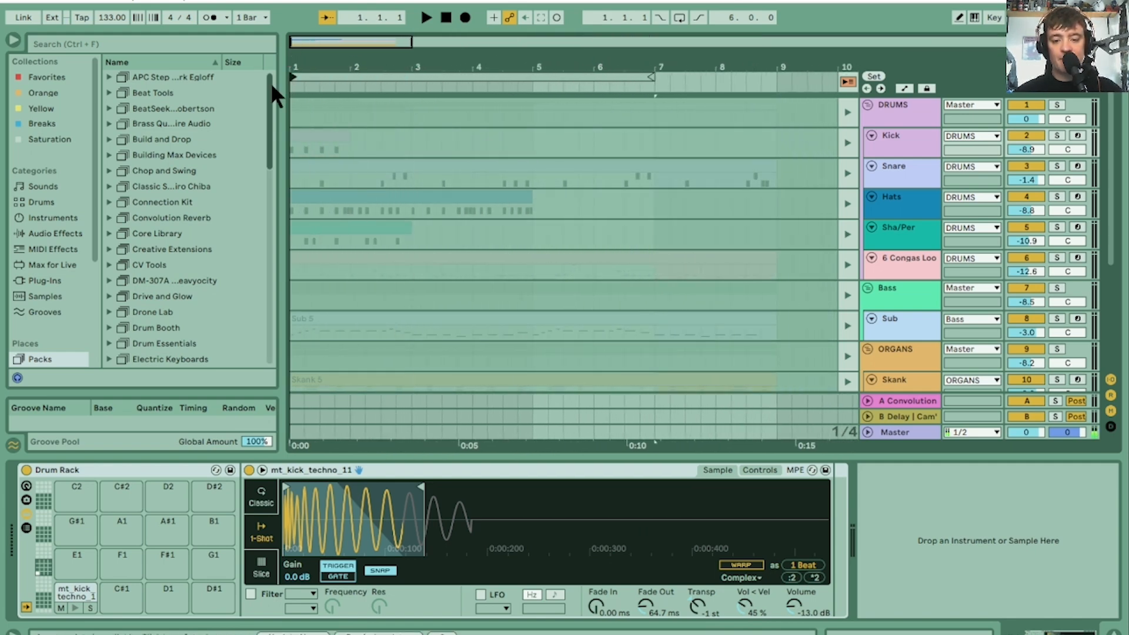
pyautogui.moveTo(648, 81); pyautogui.dragTo(774, 80)
pyautogui.click(846, 82)
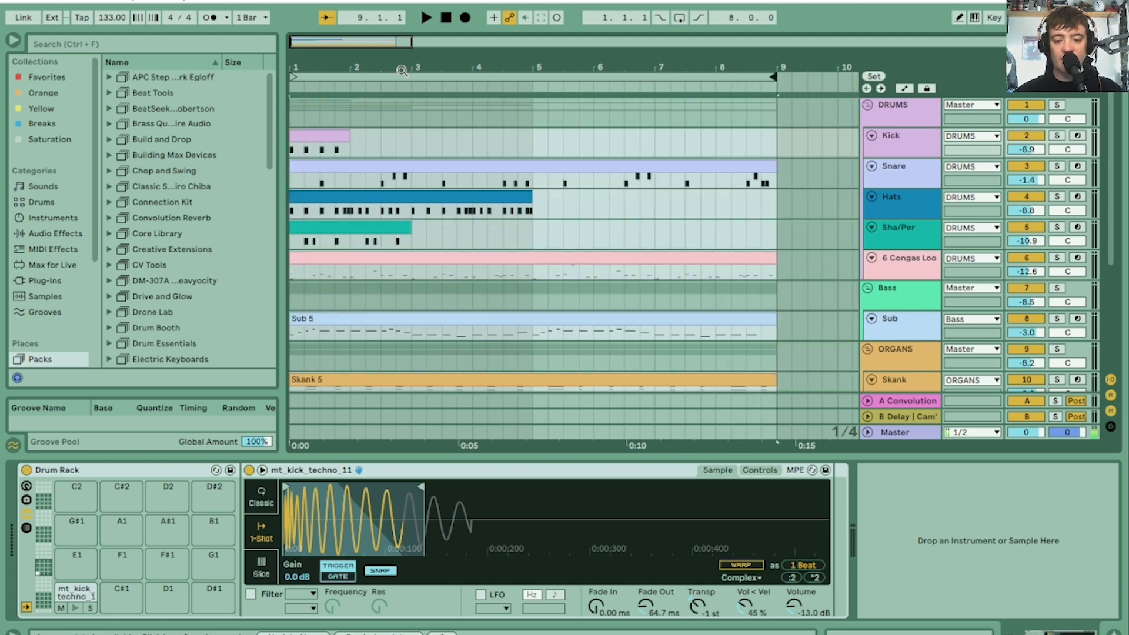
# Step: Extend the Sha/Per, Hats and Kick clips so they repeat until bar 9
pyautogui.hotkey('ctrl', 'alt', 'l')
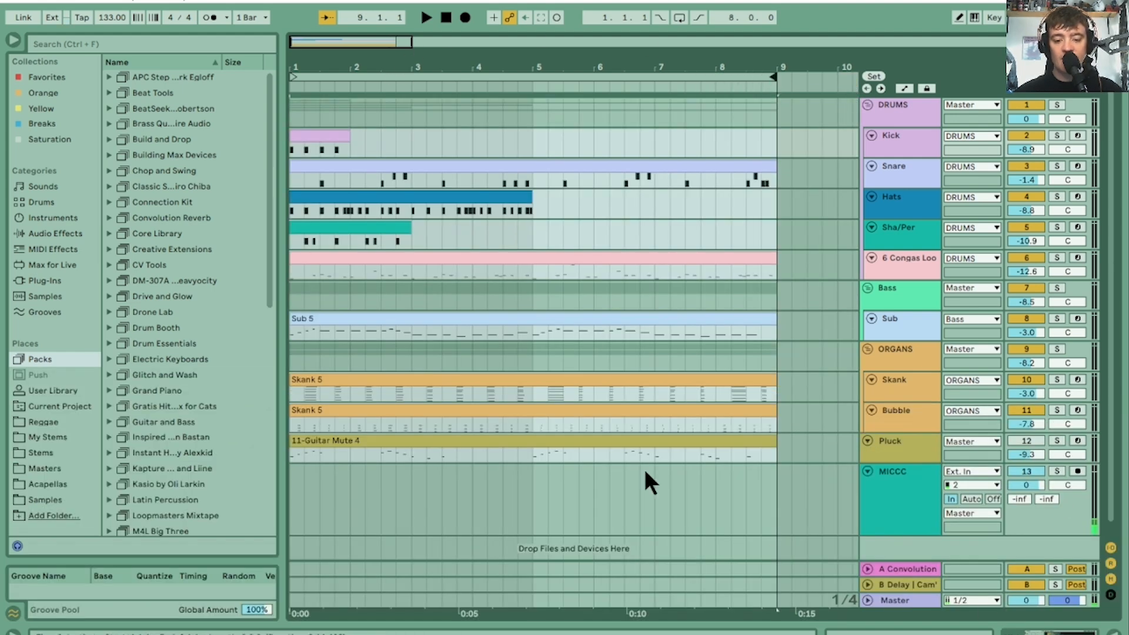
pyautogui.moveTo(414, 223); pyautogui.dragTo(769, 228)
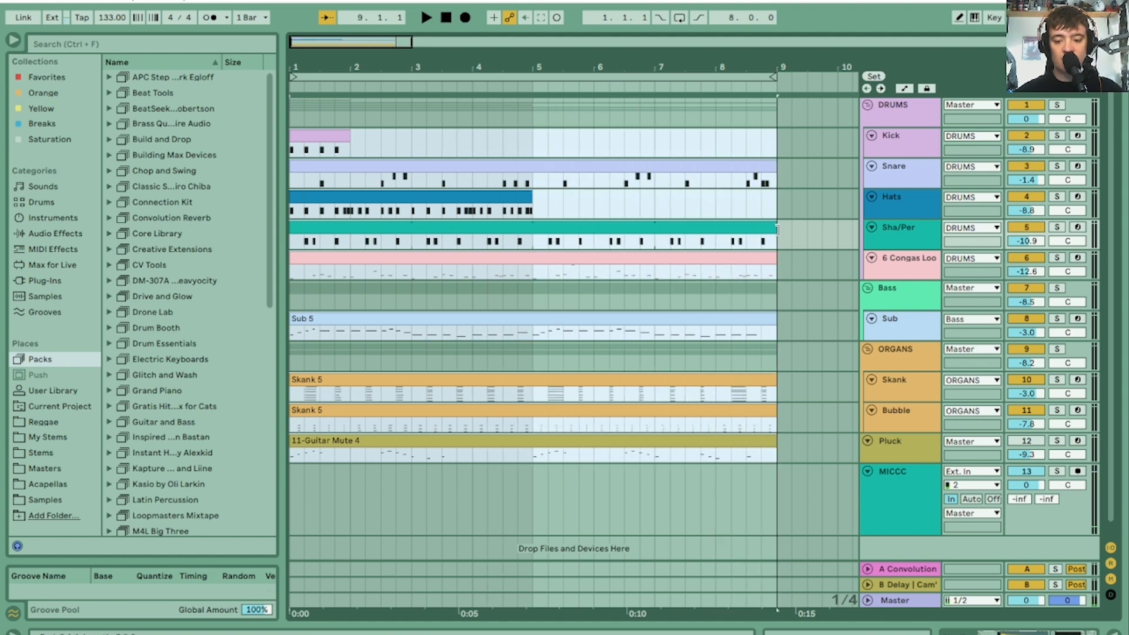
pyautogui.moveTo(532, 200); pyautogui.dragTo(776, 200)
pyautogui.moveTo(345, 135); pyautogui.dragTo(776, 136)
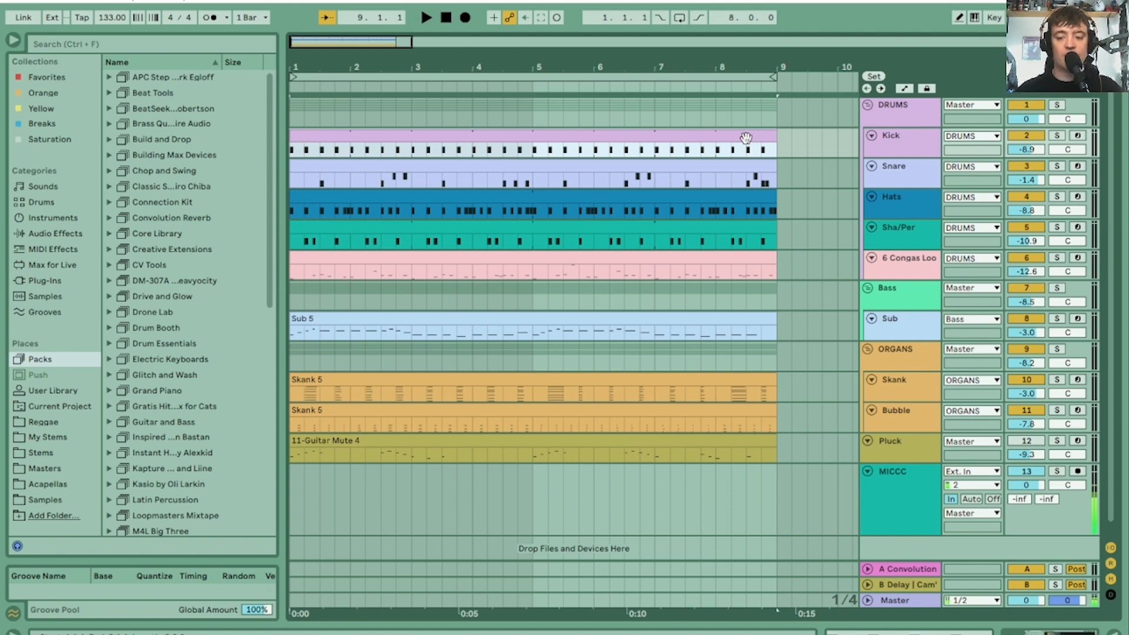
# Step: Open the Kick clip's notes and listen to the kick soloed, followed by the whole DRUMS group
pyautogui.doubleClick(613, 136)
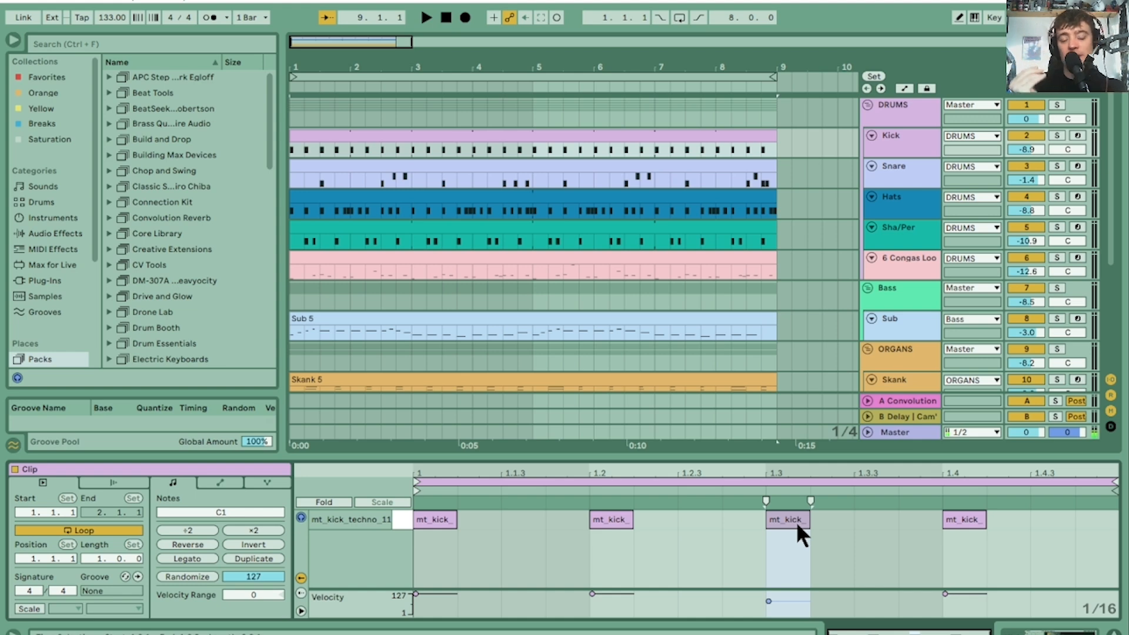
pyautogui.press('space')
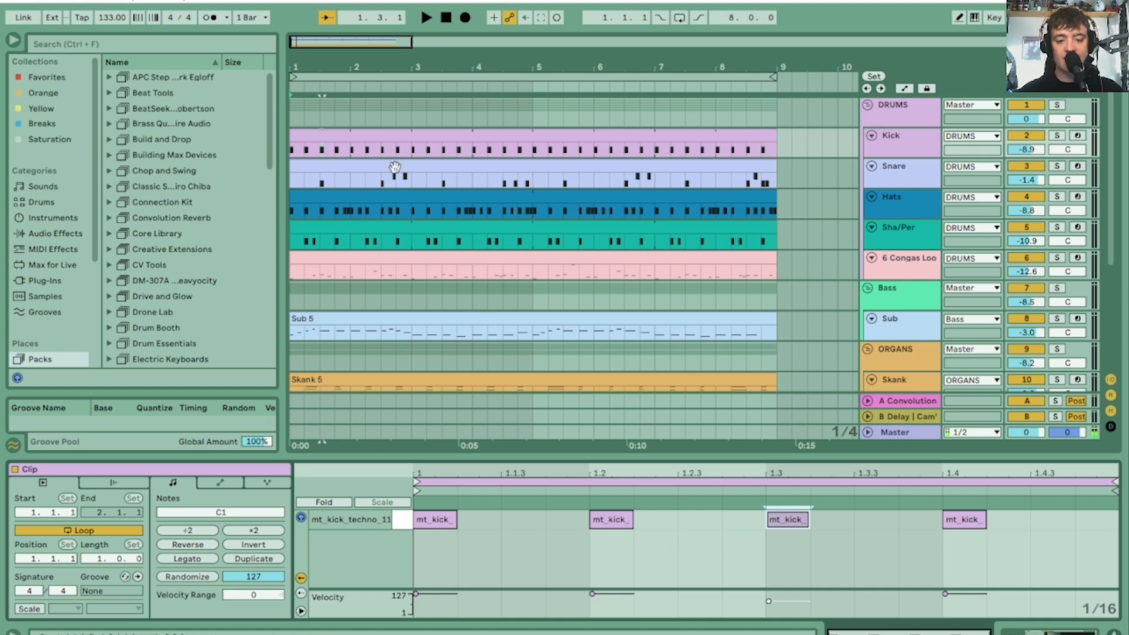
pyautogui.click(1056, 134)
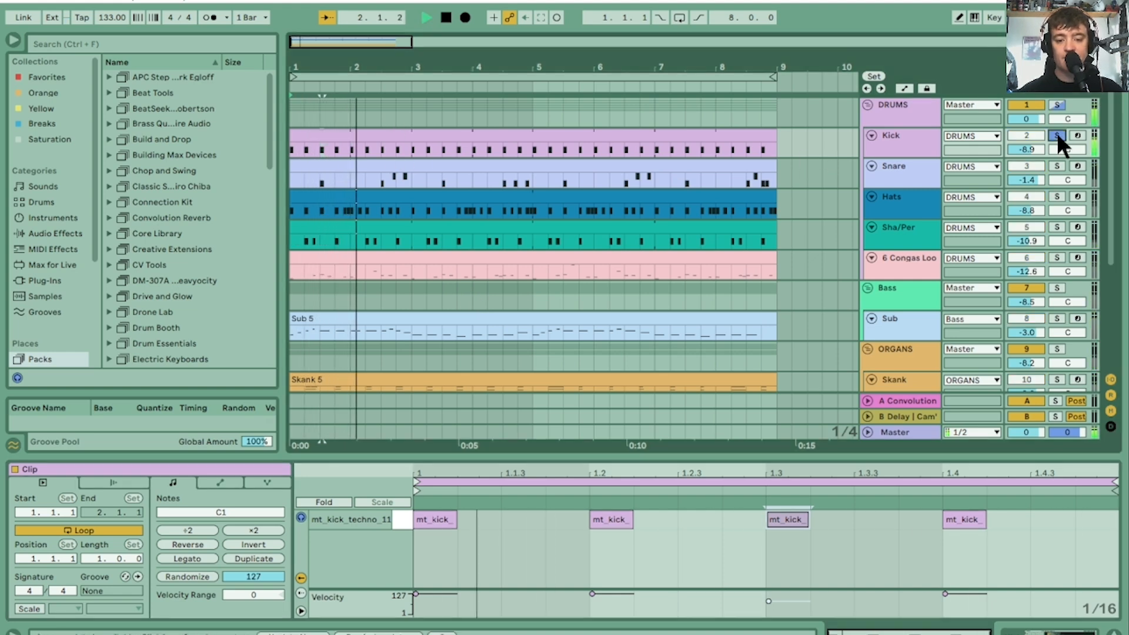
pyautogui.click(1057, 104)
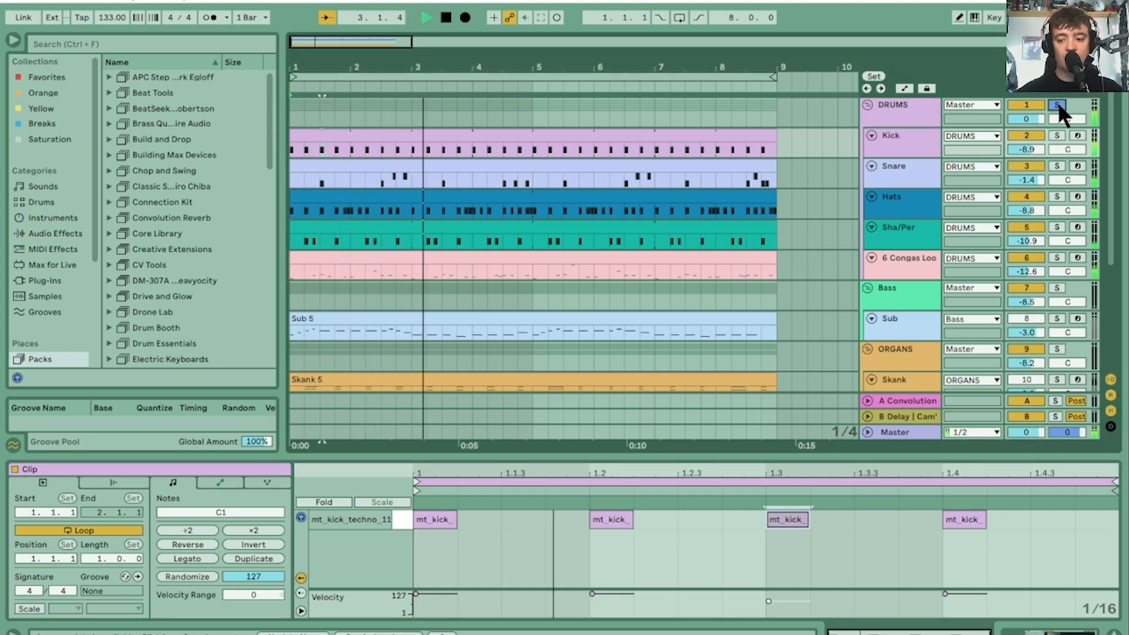
pyautogui.click(1057, 104)
pyautogui.press('space')
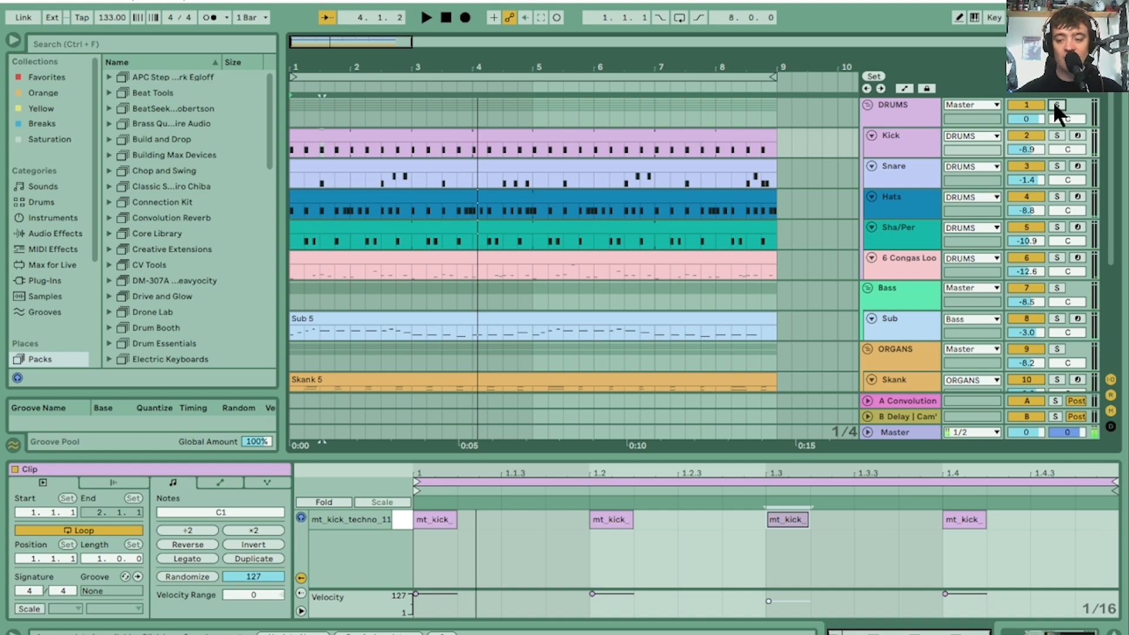
# Step: Move the MICCC track to the top of the track list and solo it together with the DRUMS group for playback
pyautogui.scroll(-5, 1125, 355)
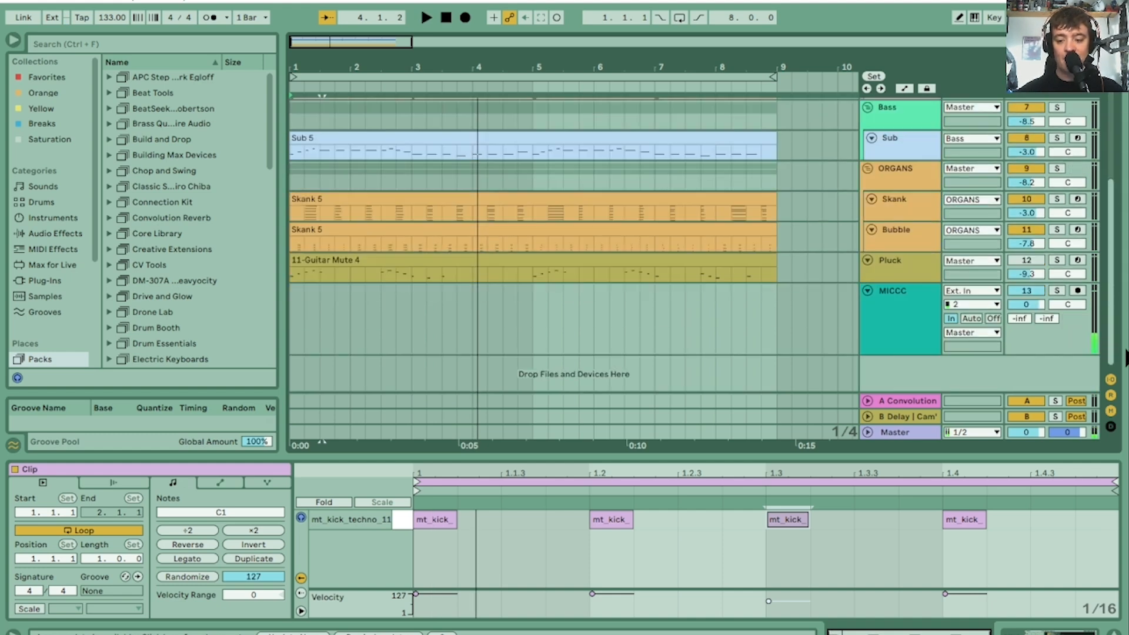
pyautogui.moveTo(899, 295); pyautogui.dragTo(908, 97)
pyautogui.click(1056, 104)
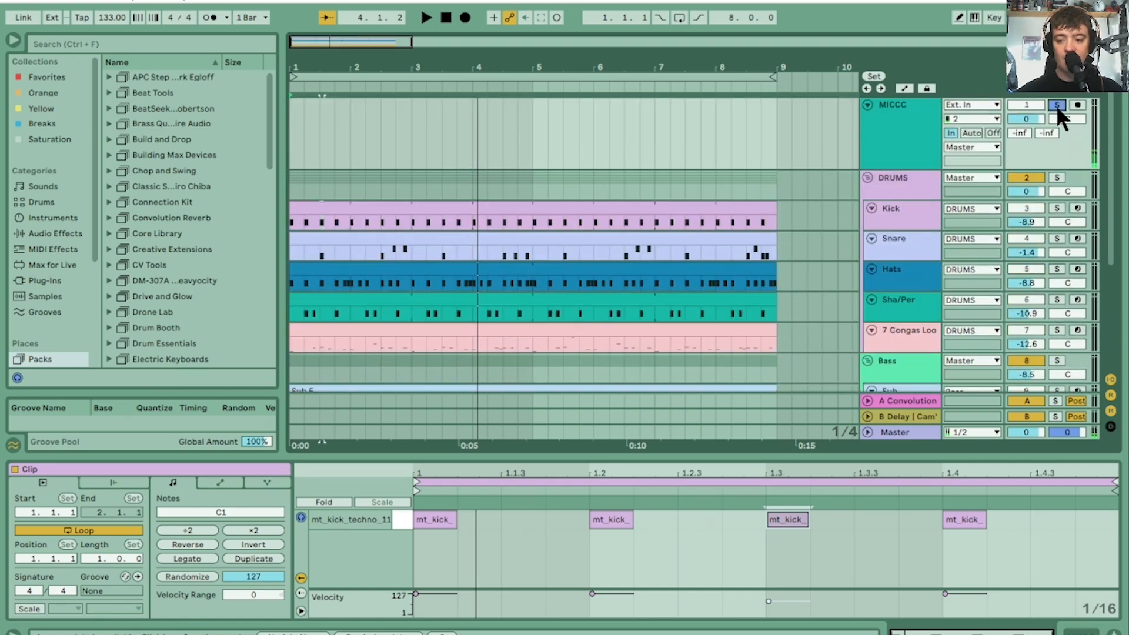
pyautogui.click(1056, 177)
pyautogui.press('space')
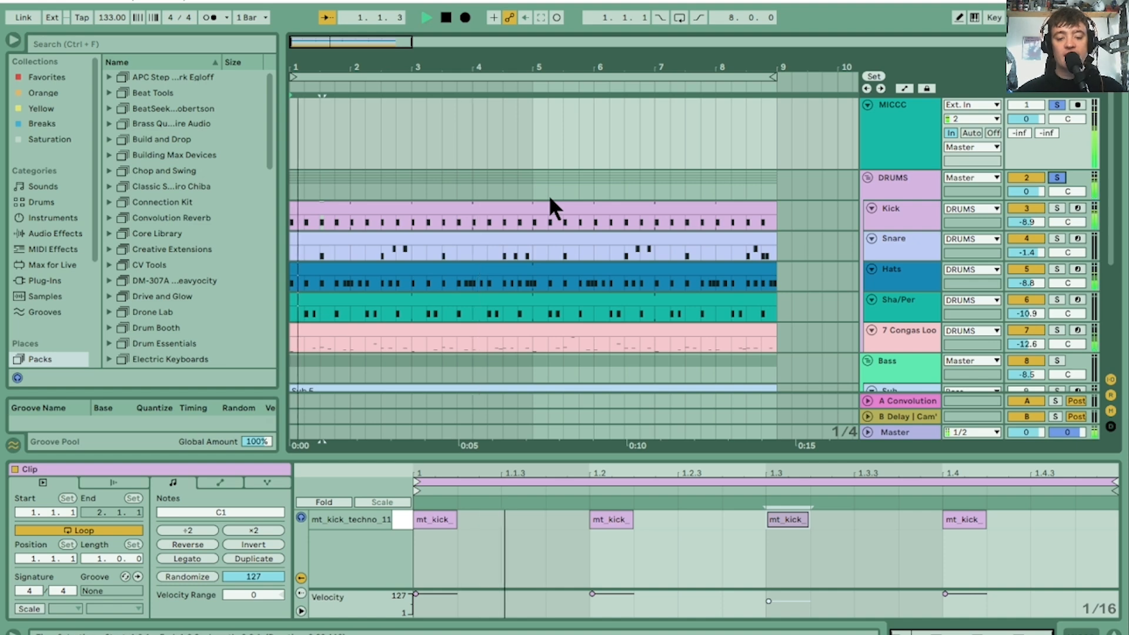
# Step: Duplicate the Kick clip's pattern to two bars and draw an extra kick note at 1.4.3
pyautogui.click(442, 210)
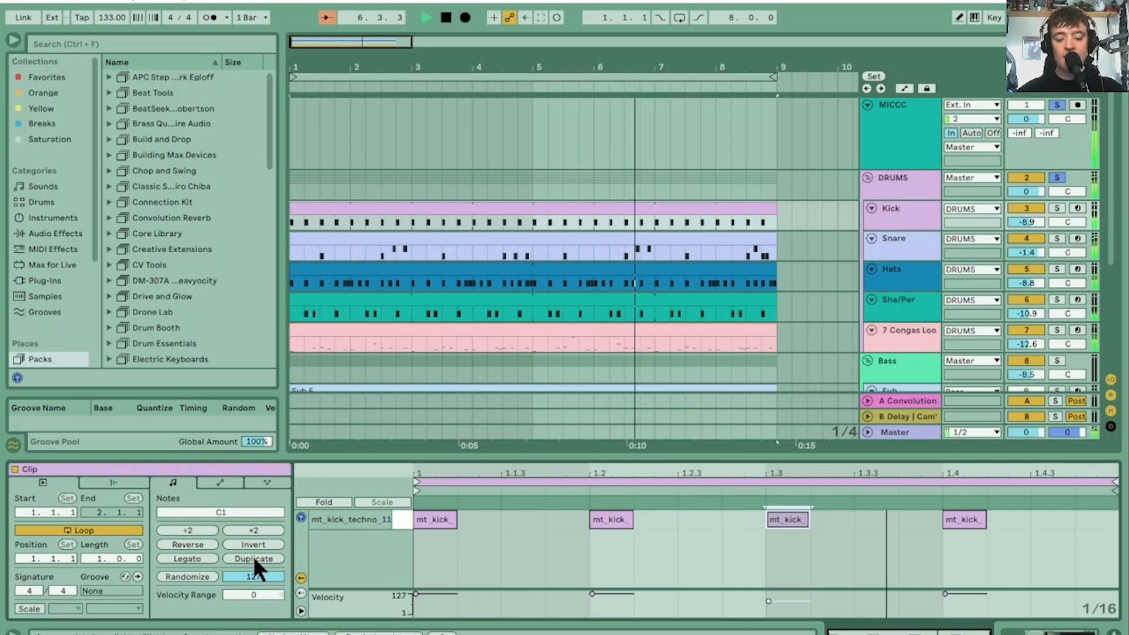
pyautogui.press('space')
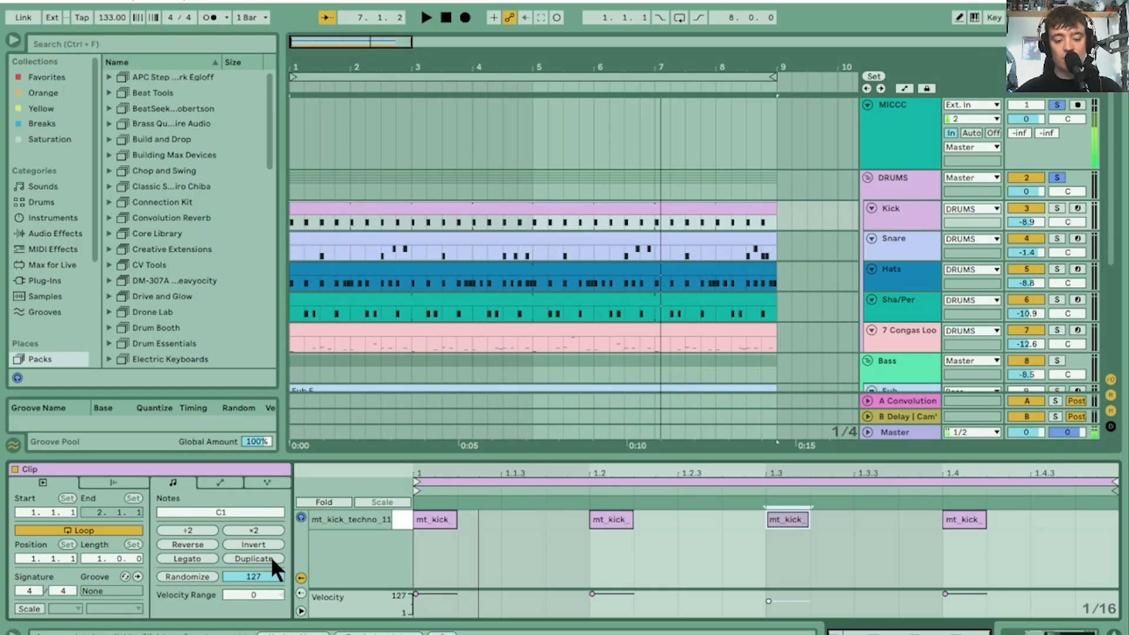
pyautogui.click(517, 558)
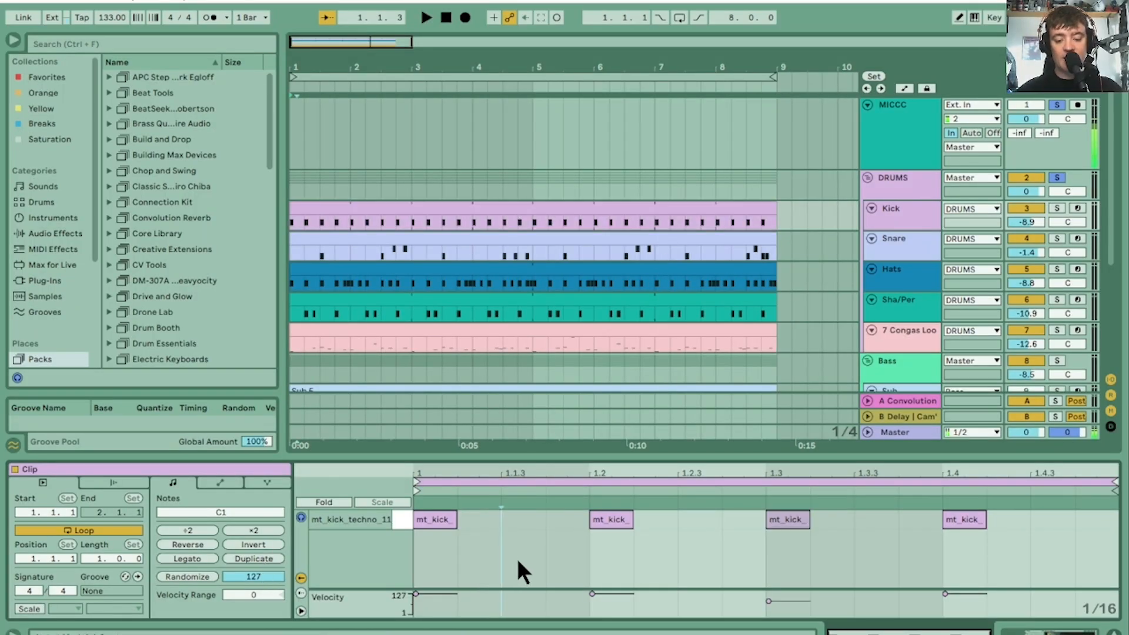
pyautogui.click(265, 560)
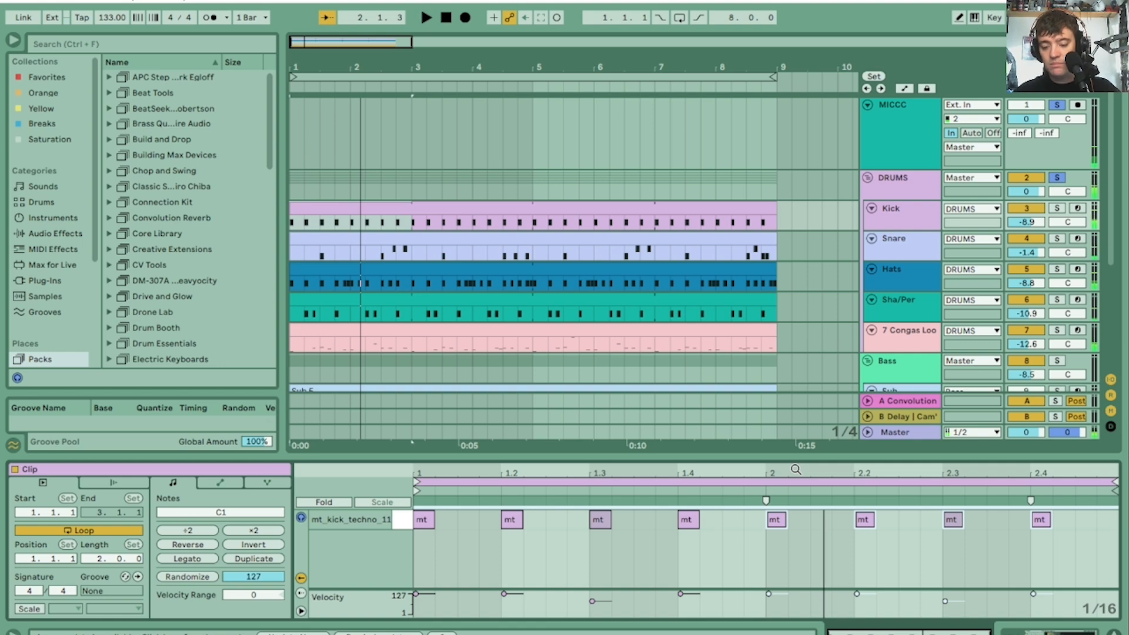
pyautogui.press('b')
pyautogui.click(735, 520)
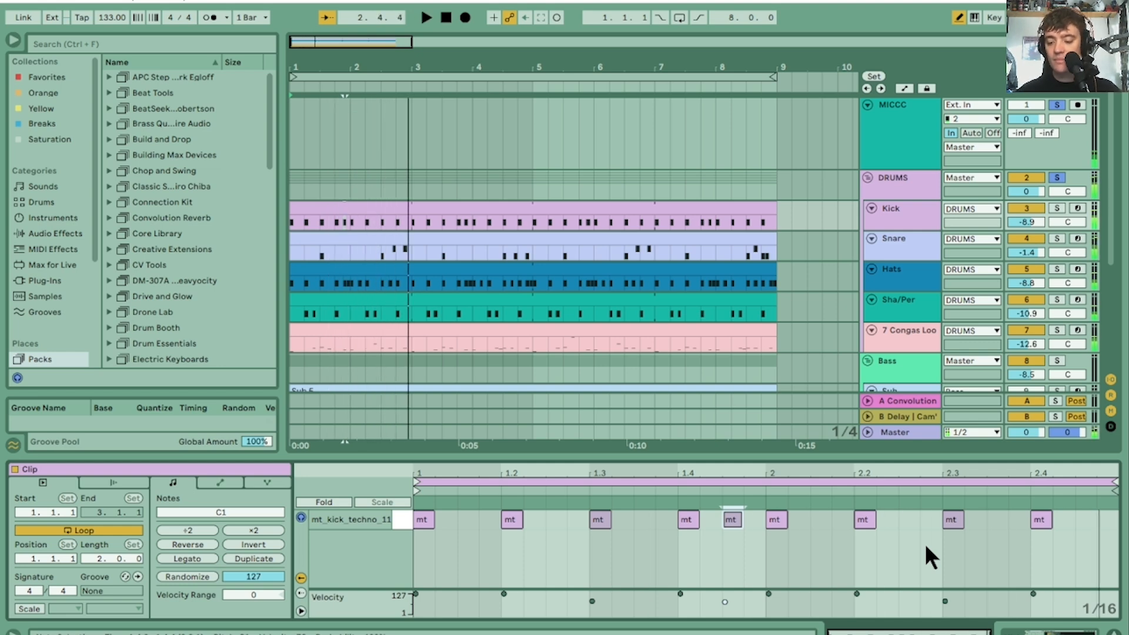
# Step: Draw kick notes at 2.4.3 and 2.4.4, and duplicate the Kick clip's pattern to four bars
pyautogui.press('space')
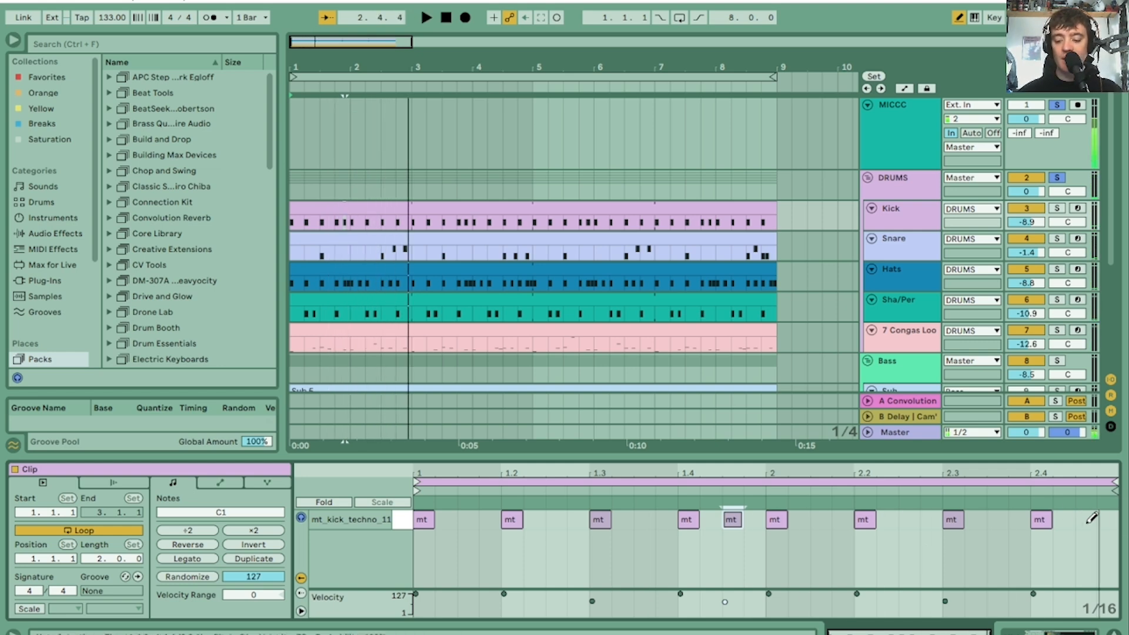
pyautogui.click(1107, 520)
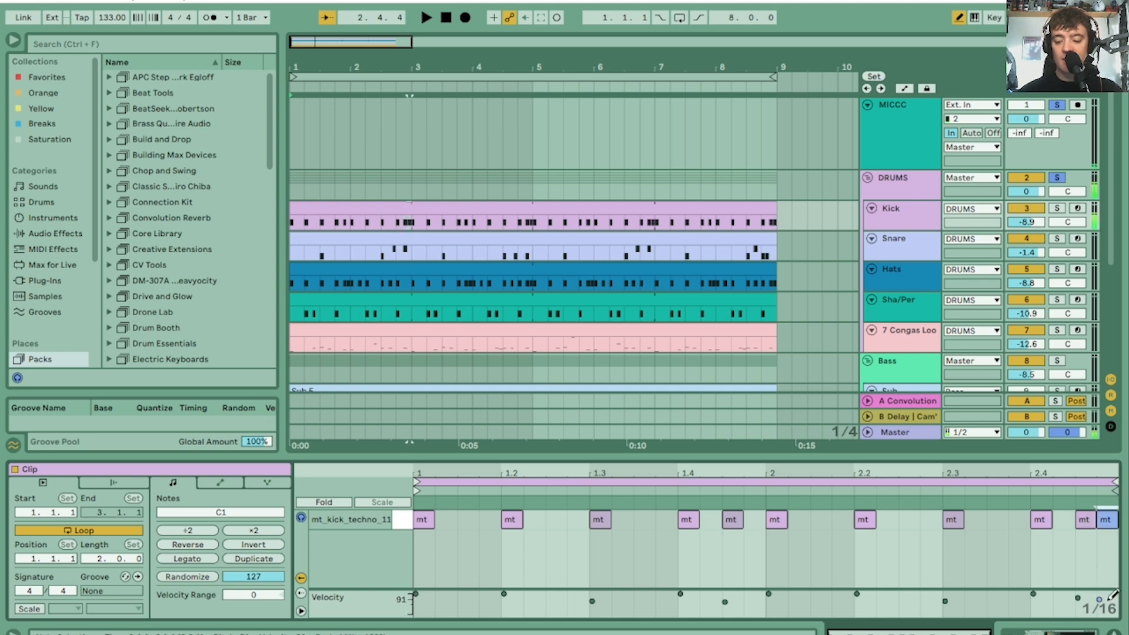
pyautogui.click(239, 559)
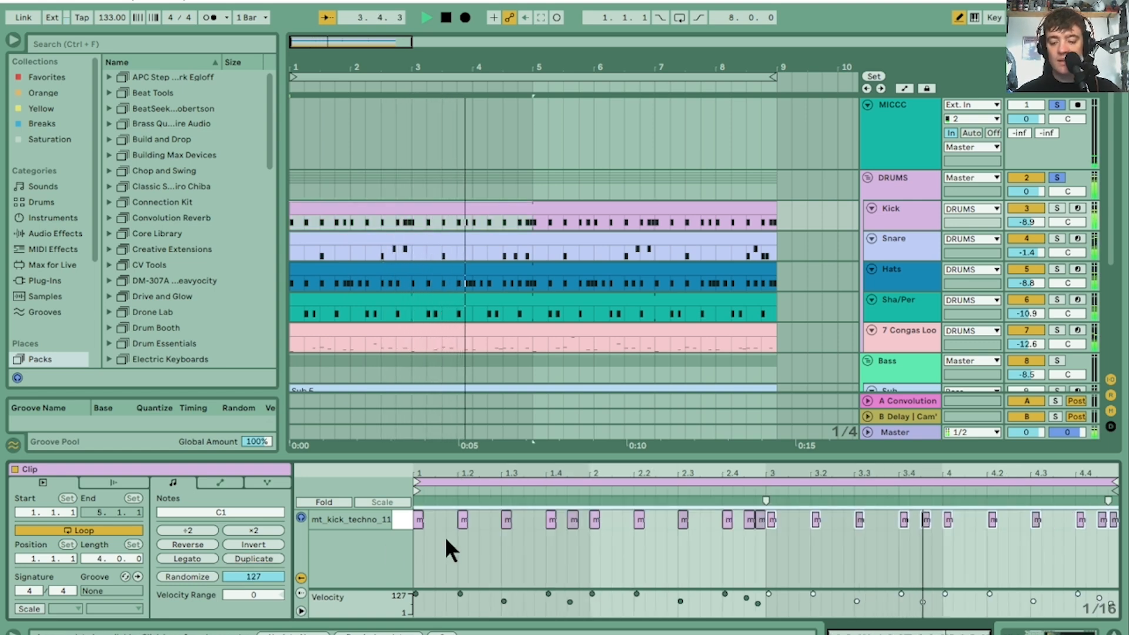
pyautogui.press('space')
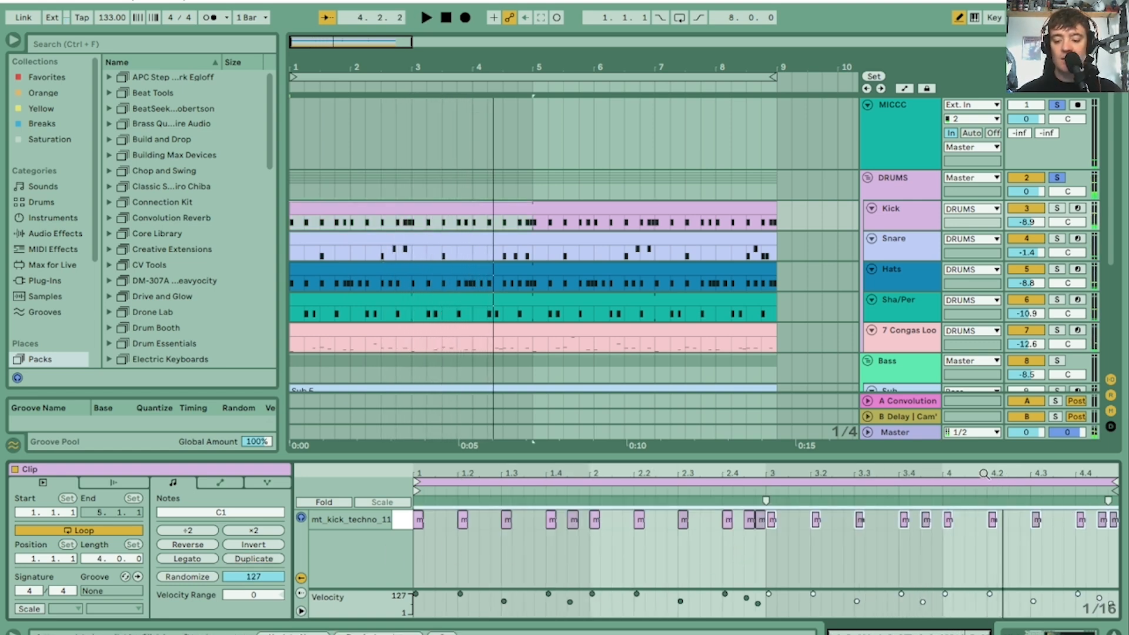
# Step: Vary the Kick clip's fourth bar by adding notes at 4.1.3 and 4.3.3 and deleting those at 4.4.3 and 4.4.4
pyautogui.moveTo(983, 473); pyautogui.dragTo(919, 536)
pyautogui.click(953, 519)
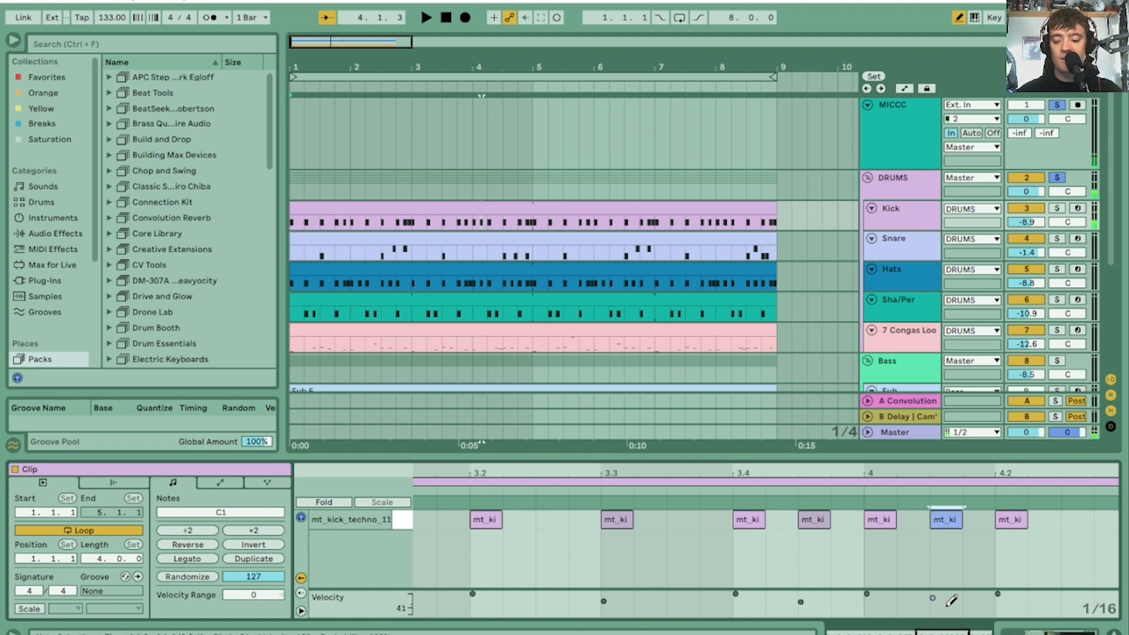
pyautogui.moveTo(1023, 473); pyautogui.dragTo(752, 473)
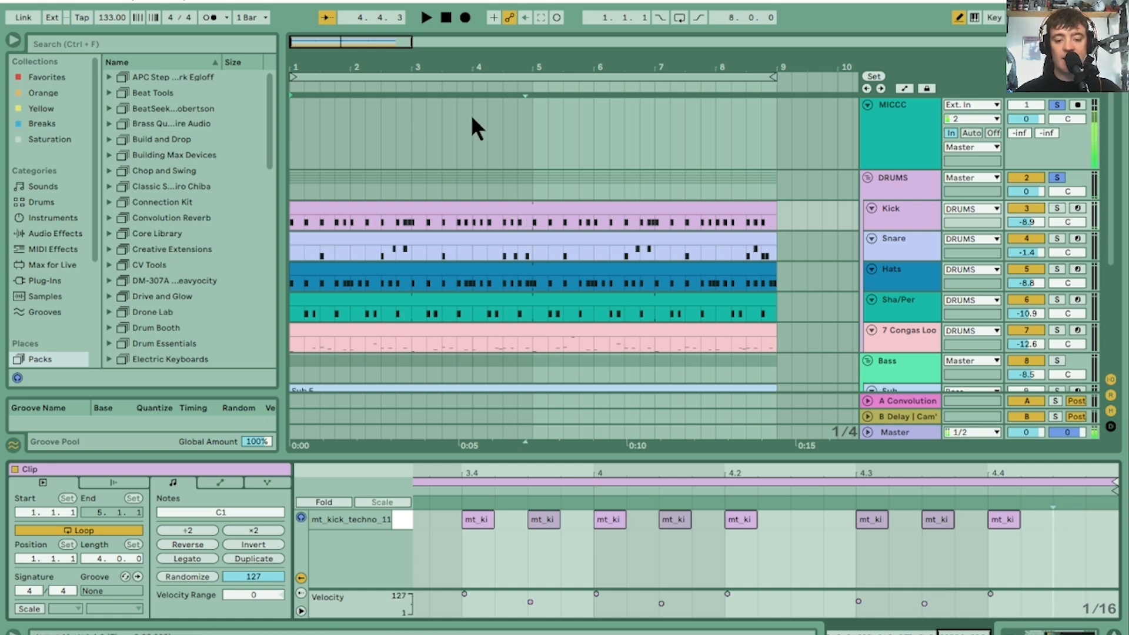
# Step: Play the drums with the varied Kick clip and set the Kick track's volume to -6.9 dB
pyautogui.moveTo(420, 71); pyautogui.dragTo(374, 65)
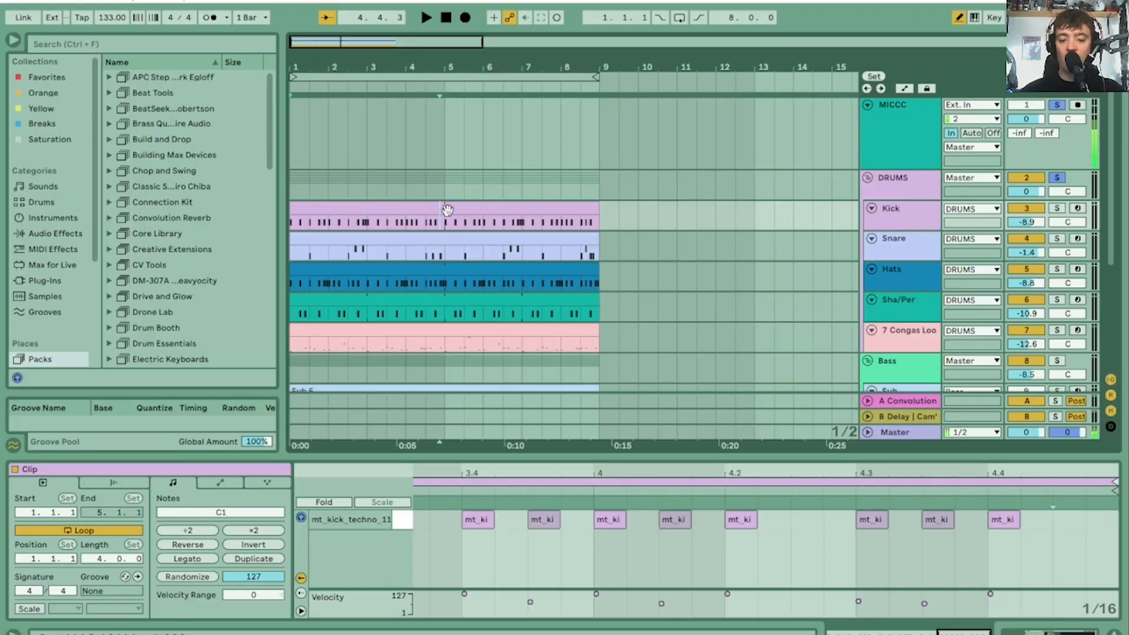
pyautogui.click(448, 209)
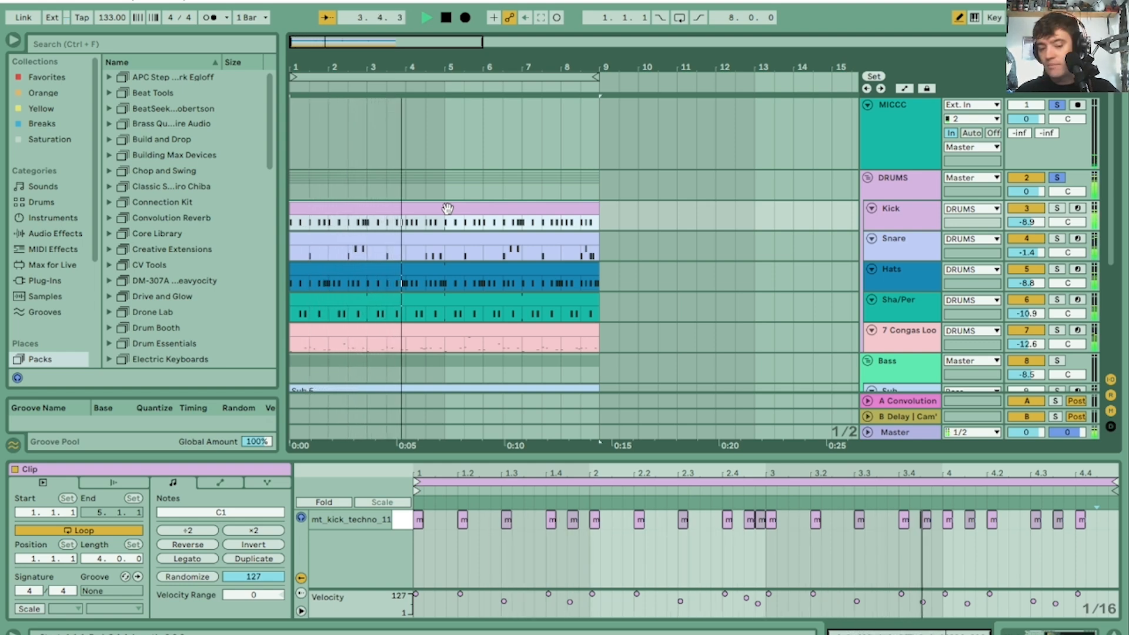
pyautogui.click(1025, 219)
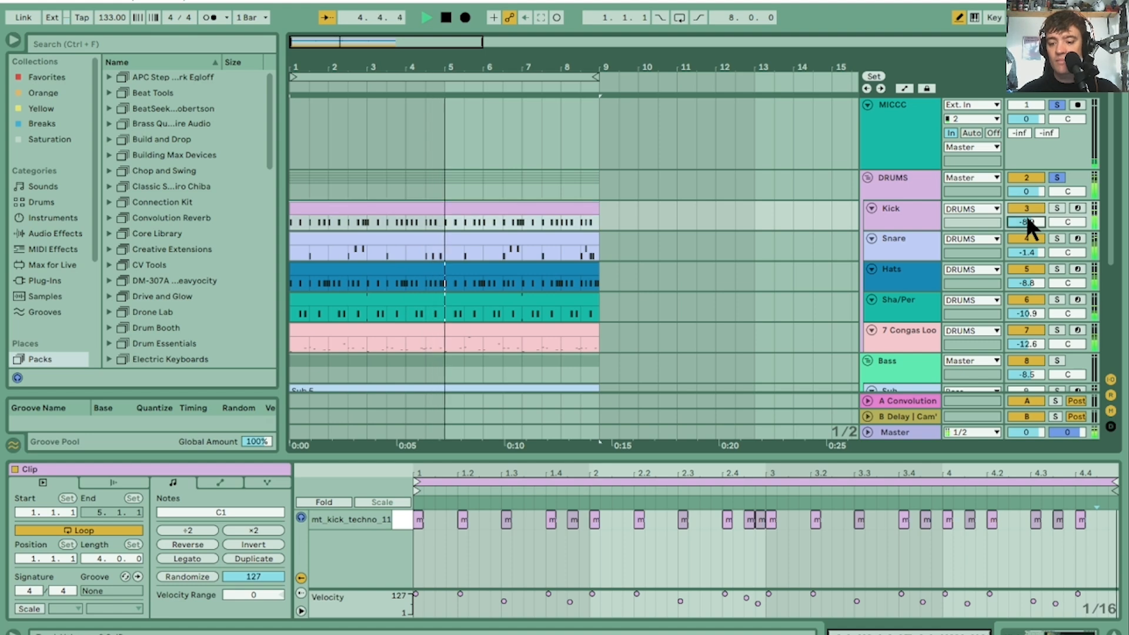
pyautogui.press('Up')
pyautogui.press('Up')
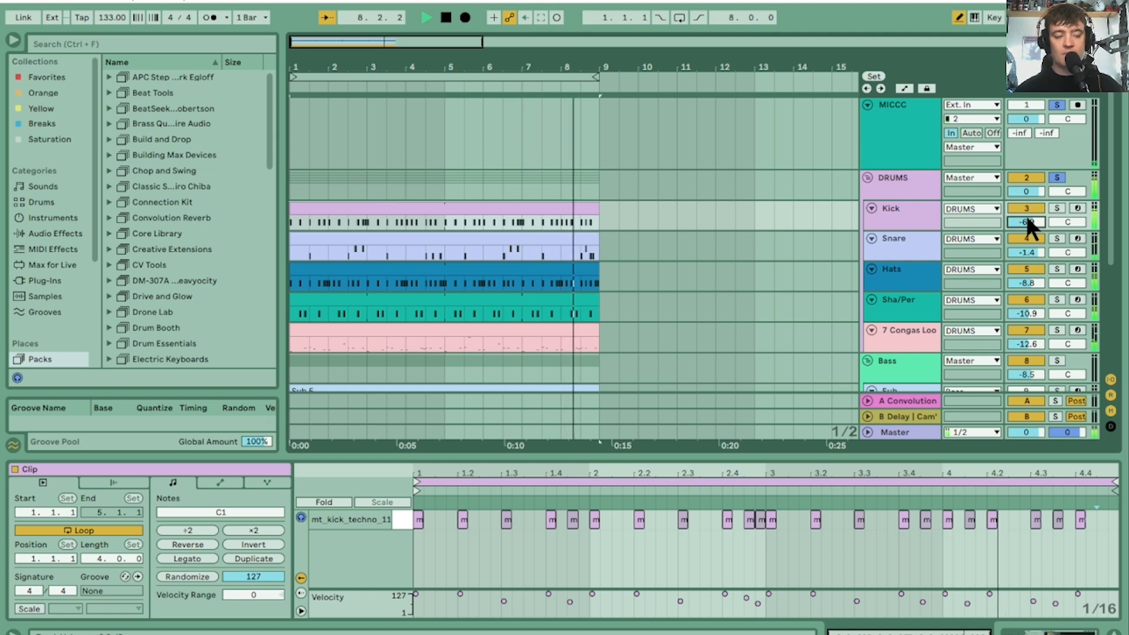
pyautogui.press('space')
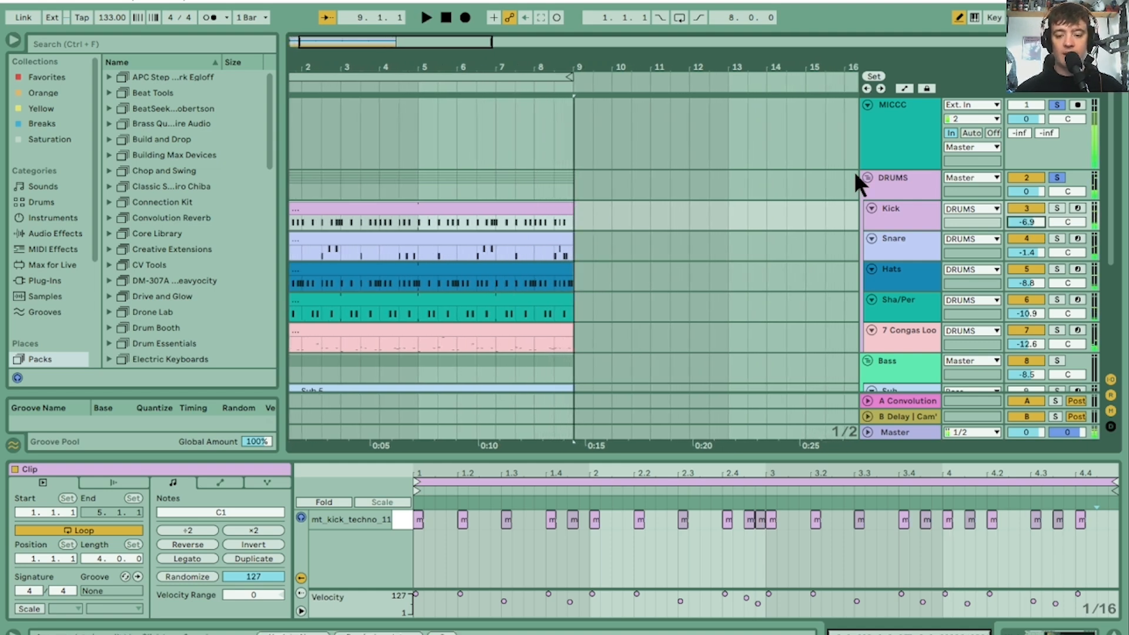
# Step: Open the Snare clip's notes, listen to the drums, and deactivate the 7 Congas Loo track
pyautogui.moveTo(436, 59); pyautogui.dragTo(462, 60)
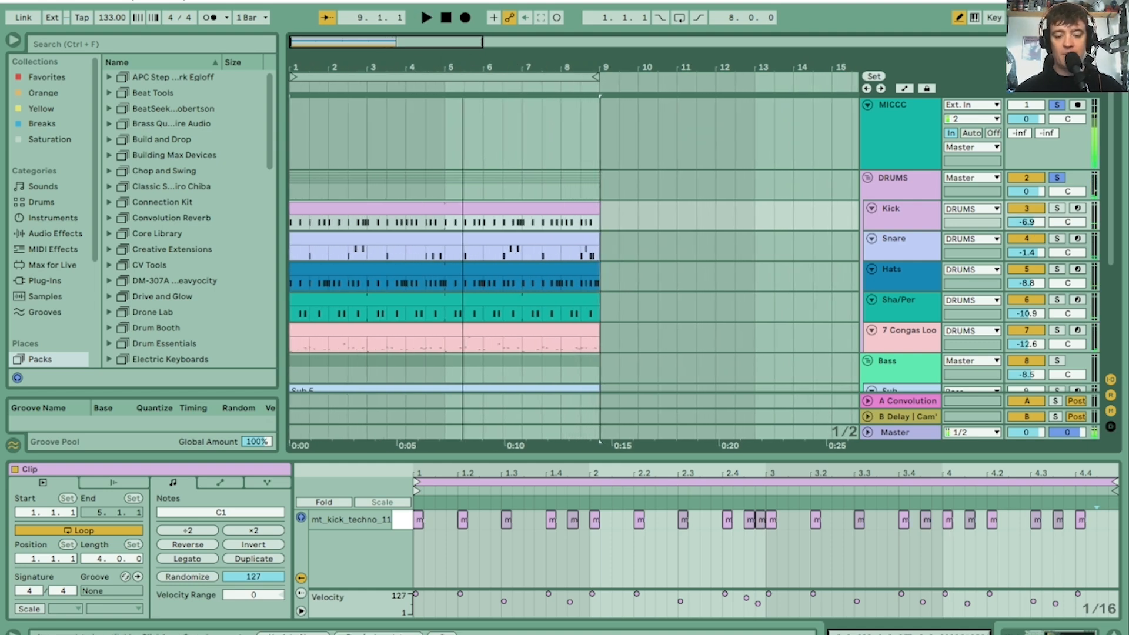
pyautogui.click(475, 241)
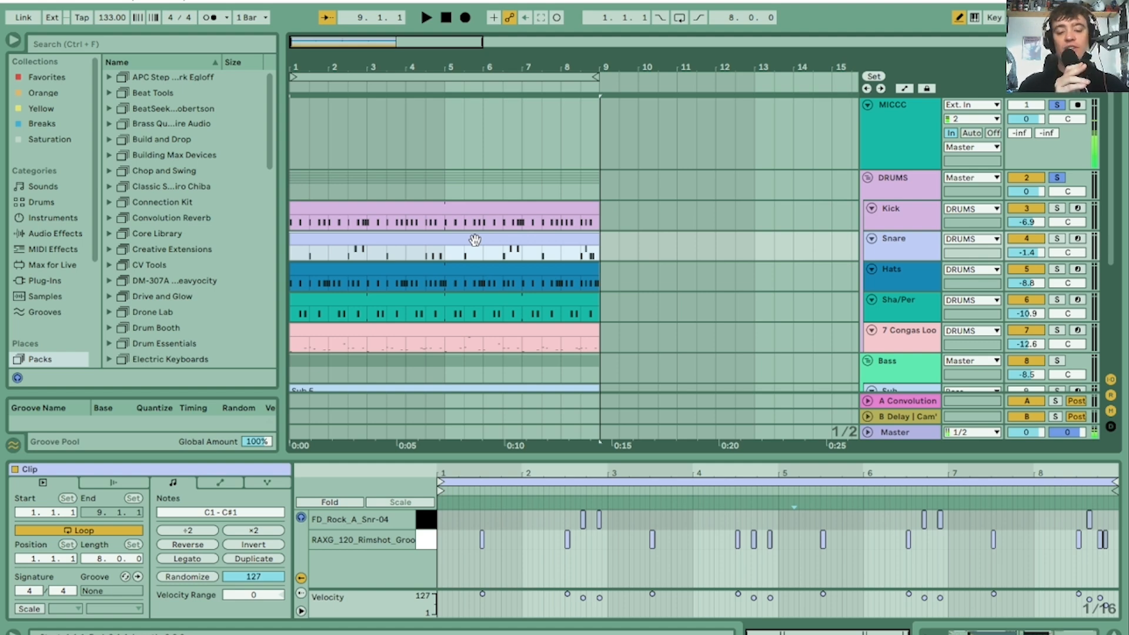
pyautogui.press('space')
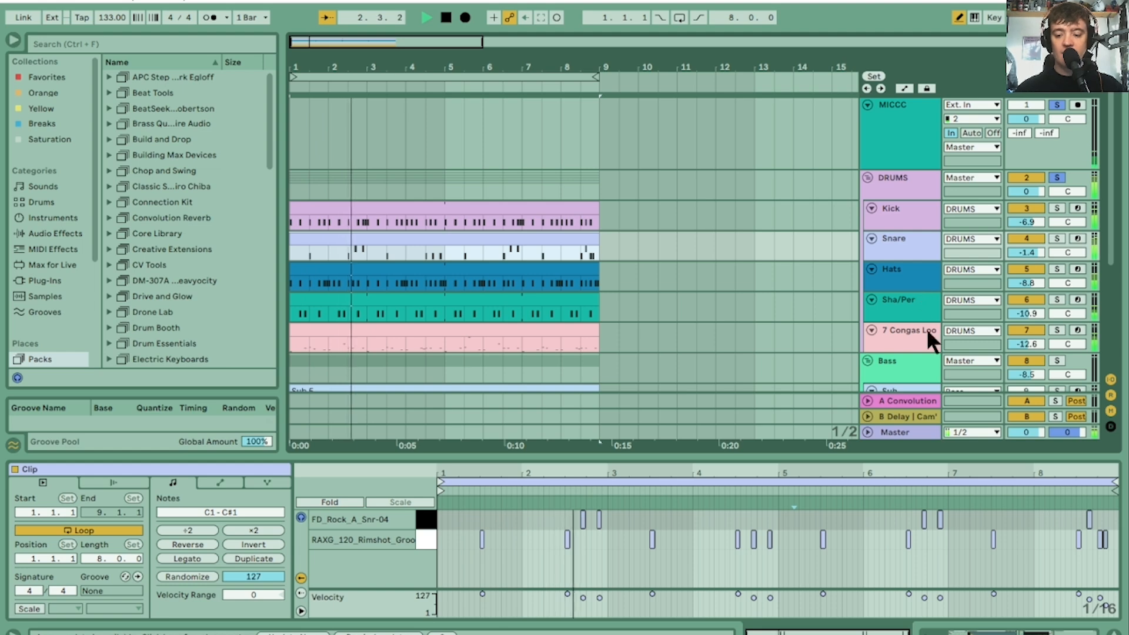
pyautogui.click(1021, 330)
pyautogui.press('space')
pyautogui.press('space')
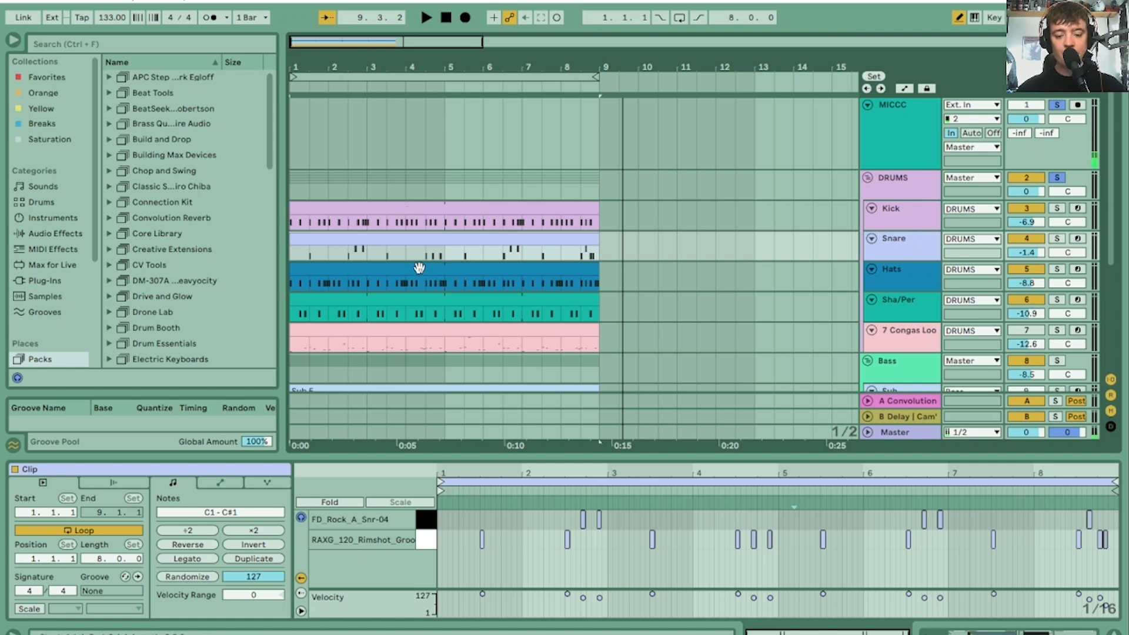
# Step: Open the Hats clip's notes and solo the Hats track in place of the whole DRUMS group for playback
pyautogui.click(419, 267)
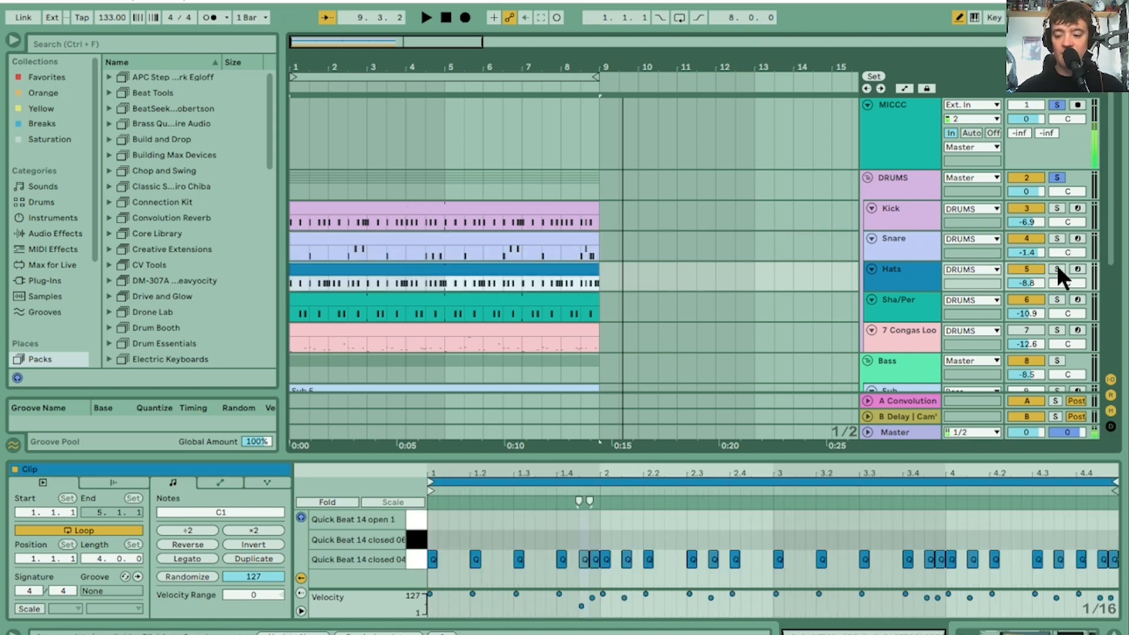
pyautogui.press('space')
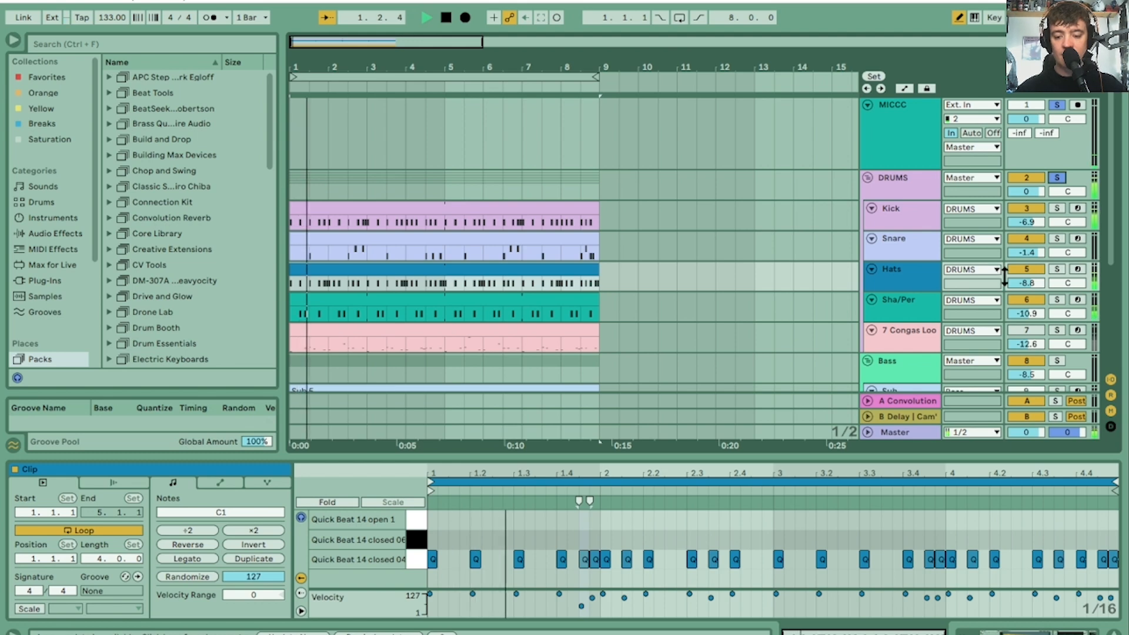
pyautogui.click(1058, 269)
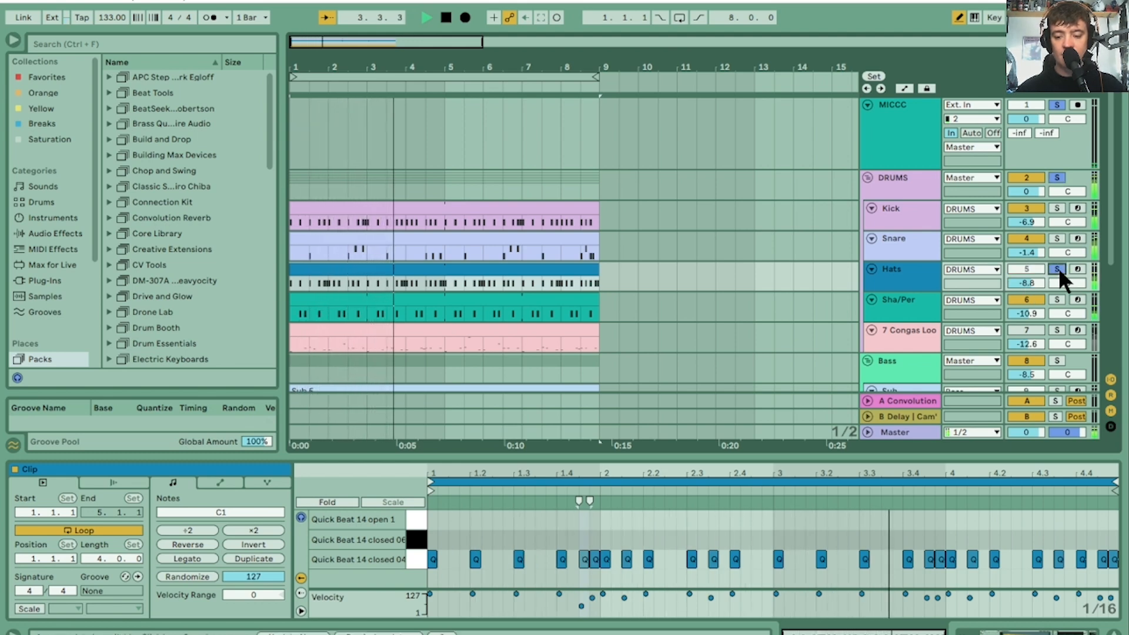
pyautogui.click(1057, 176)
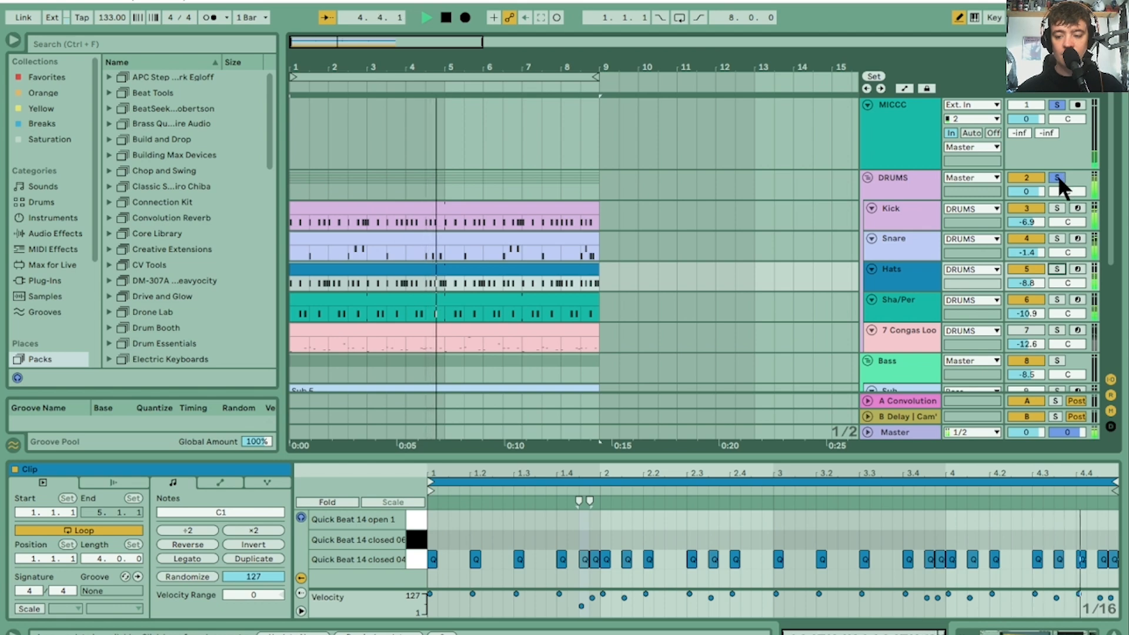
pyautogui.click(1057, 177)
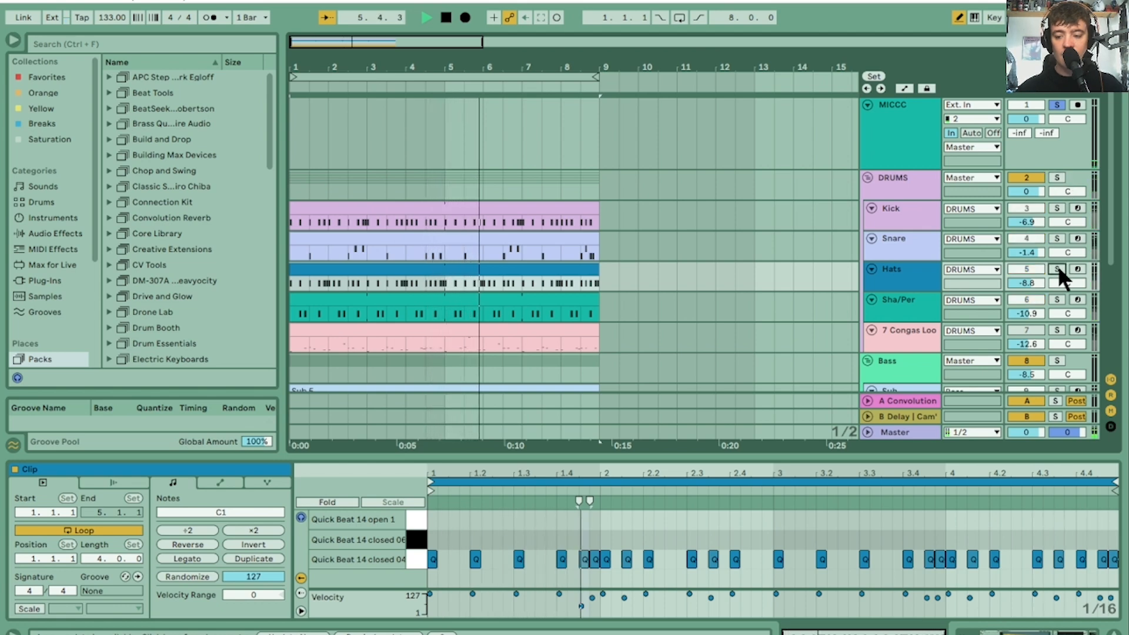
pyautogui.click(1057, 268)
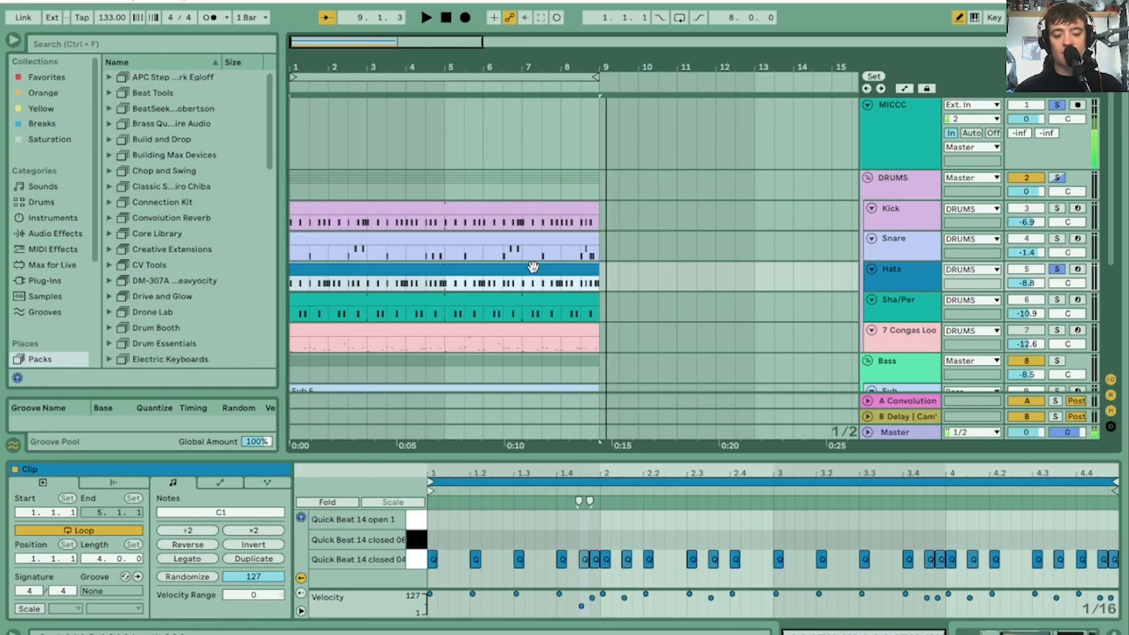
# Step: Consolidate the Hats clip into one eight-bar clip and delete its last two notes at 8.4.3 and 8.4.4
pyautogui.hotkey('ctrl', 'j')
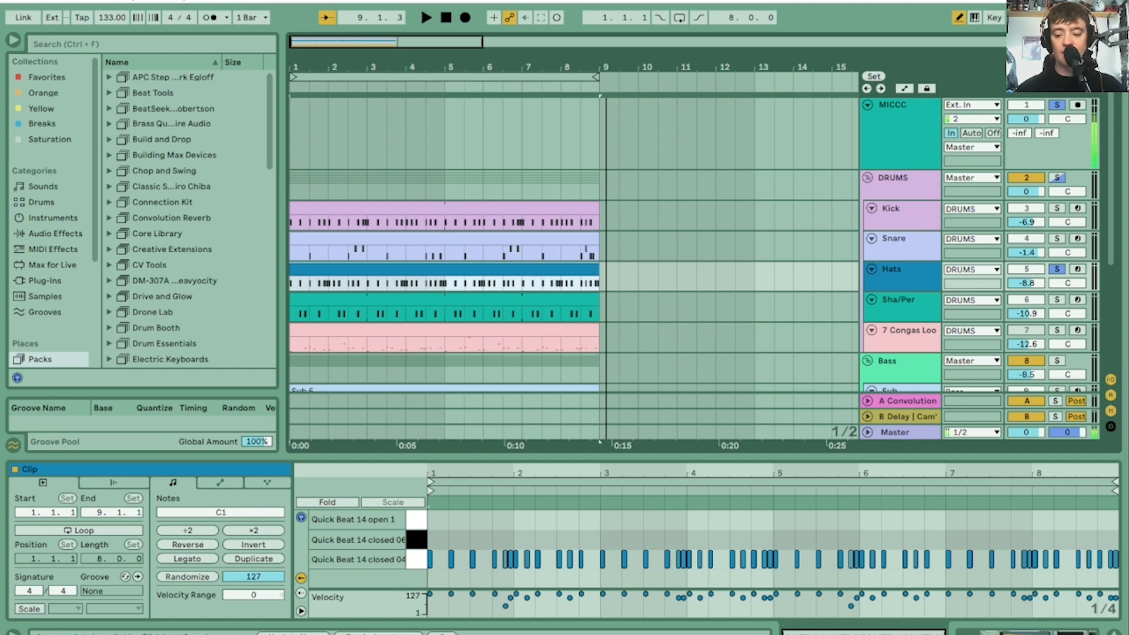
pyautogui.moveTo(1110, 473); pyautogui.dragTo(1111, 542)
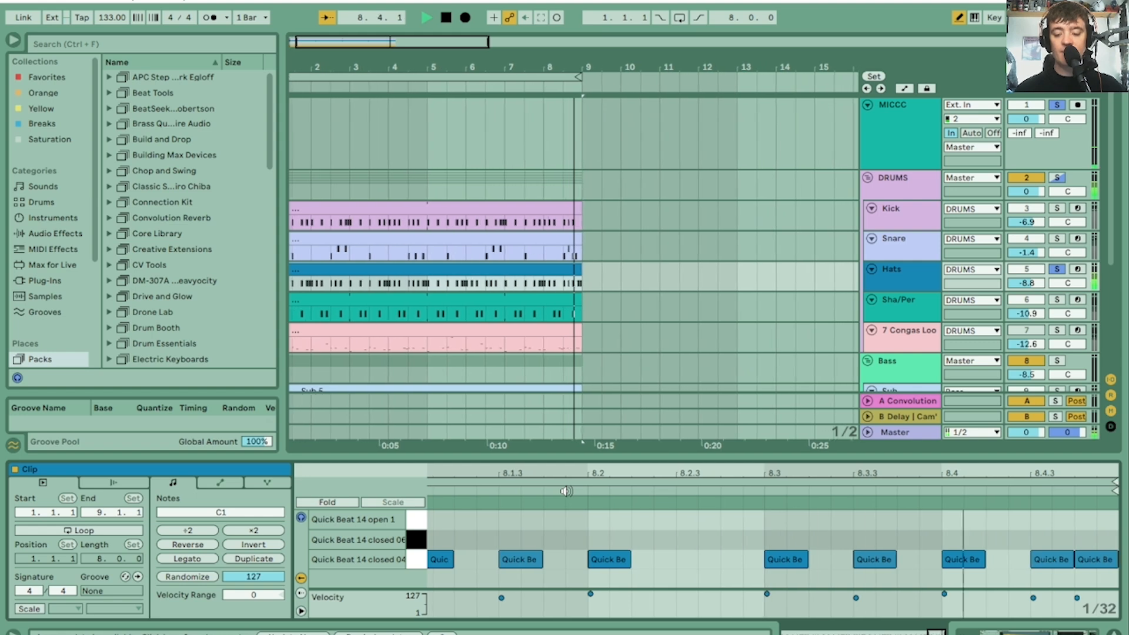
pyautogui.press('space')
pyautogui.moveTo(470, 471); pyautogui.dragTo(469, 440)
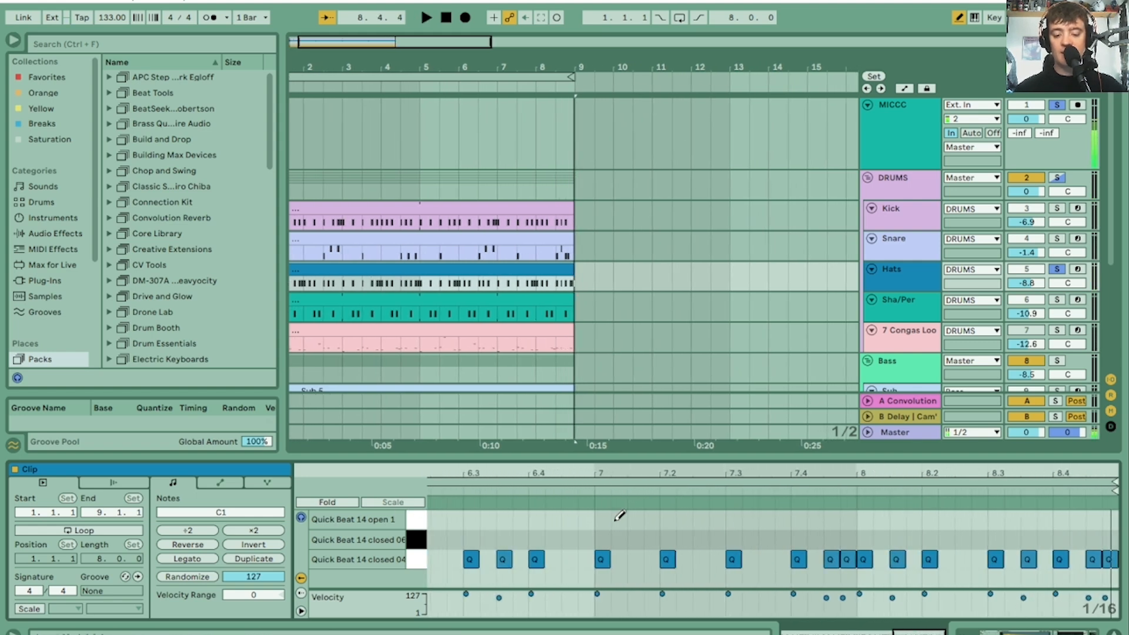
pyautogui.click(587, 490)
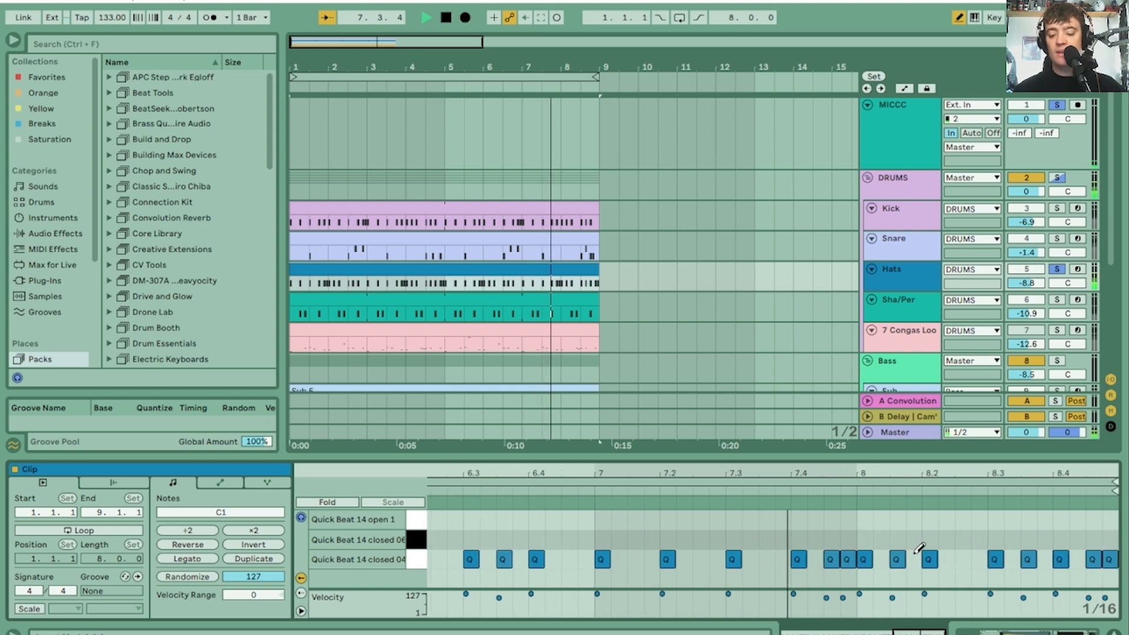
pyautogui.press('space')
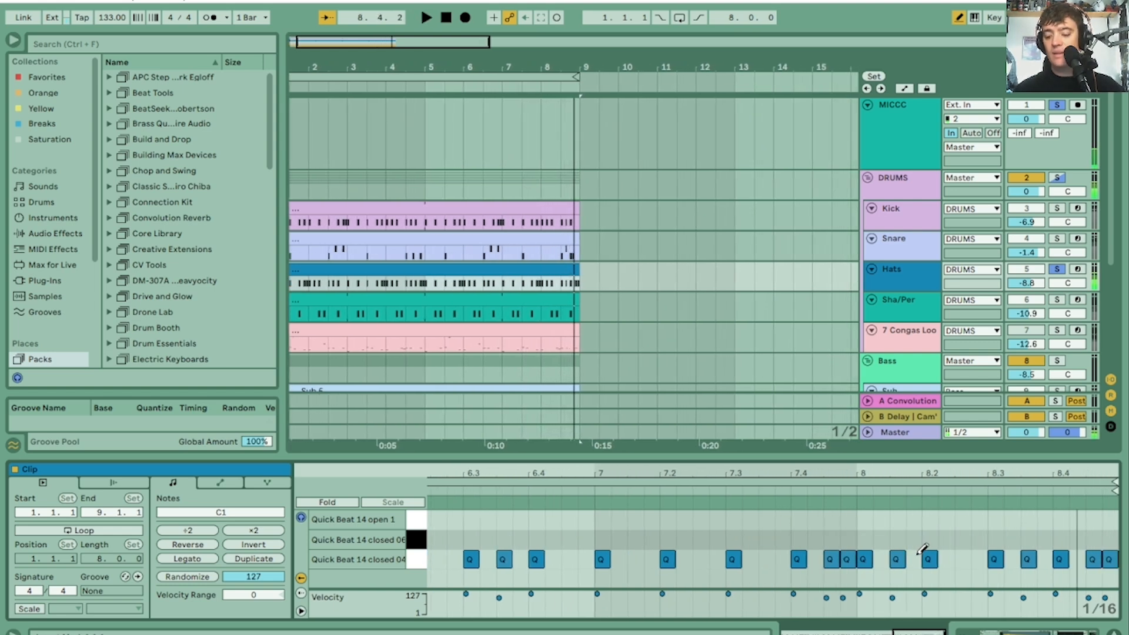
pyautogui.click(1092, 558)
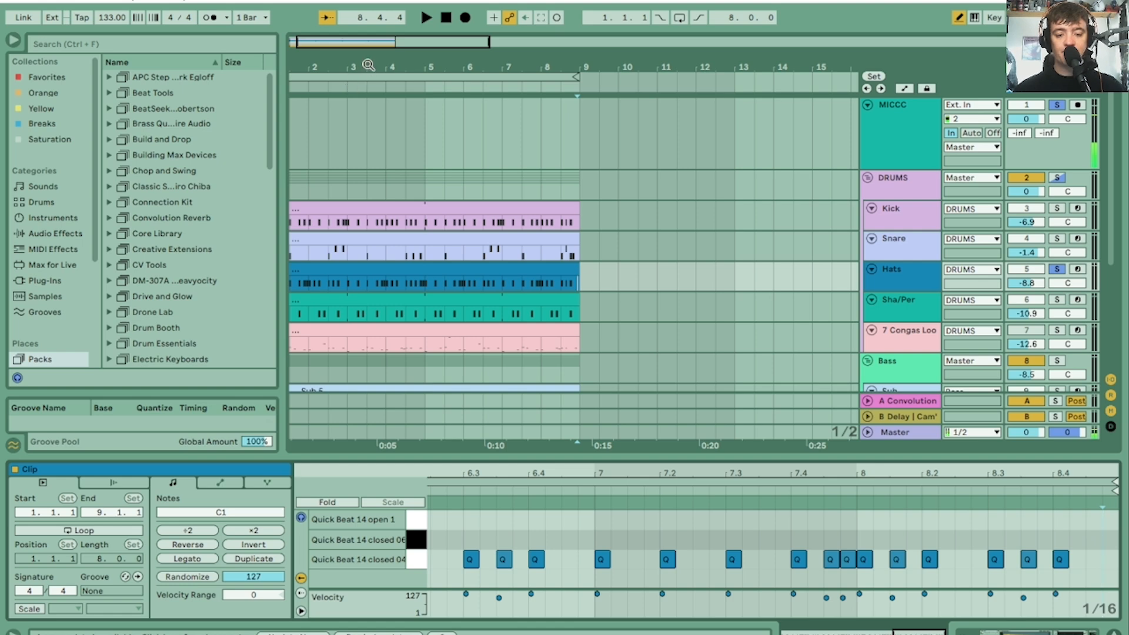
# Step: Open the Sha/Per clip's notes and play the Sha/Per track soloed together with MICCC
pyautogui.moveTo(368, 65); pyautogui.dragTo(365, 65)
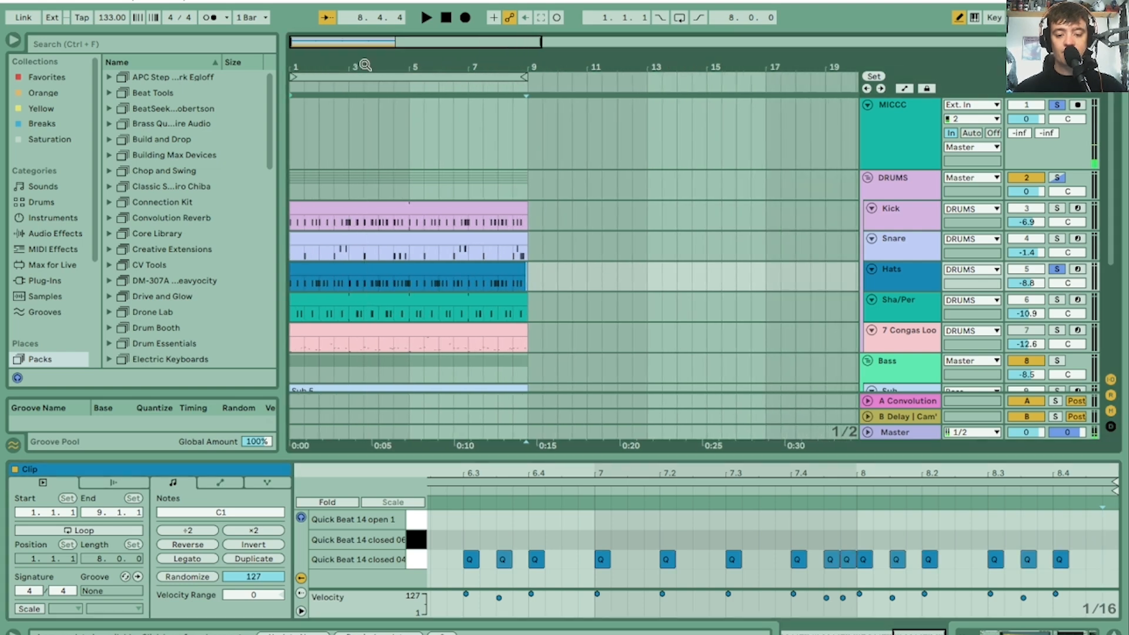
pyautogui.click(435, 296)
pyautogui.click(1058, 299)
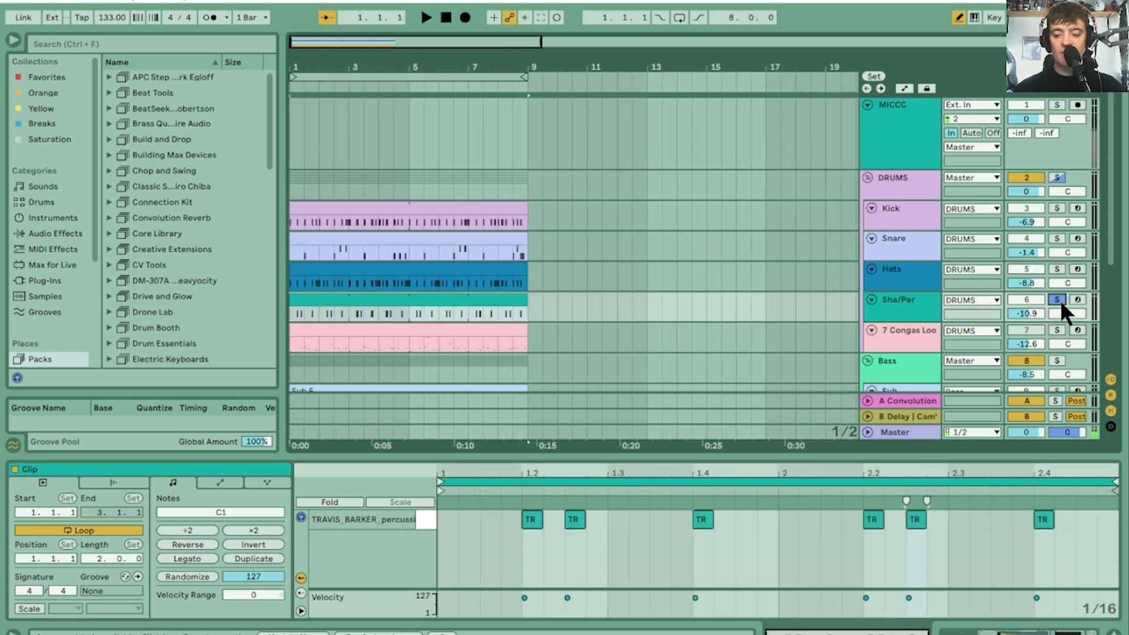
pyautogui.click(1058, 299)
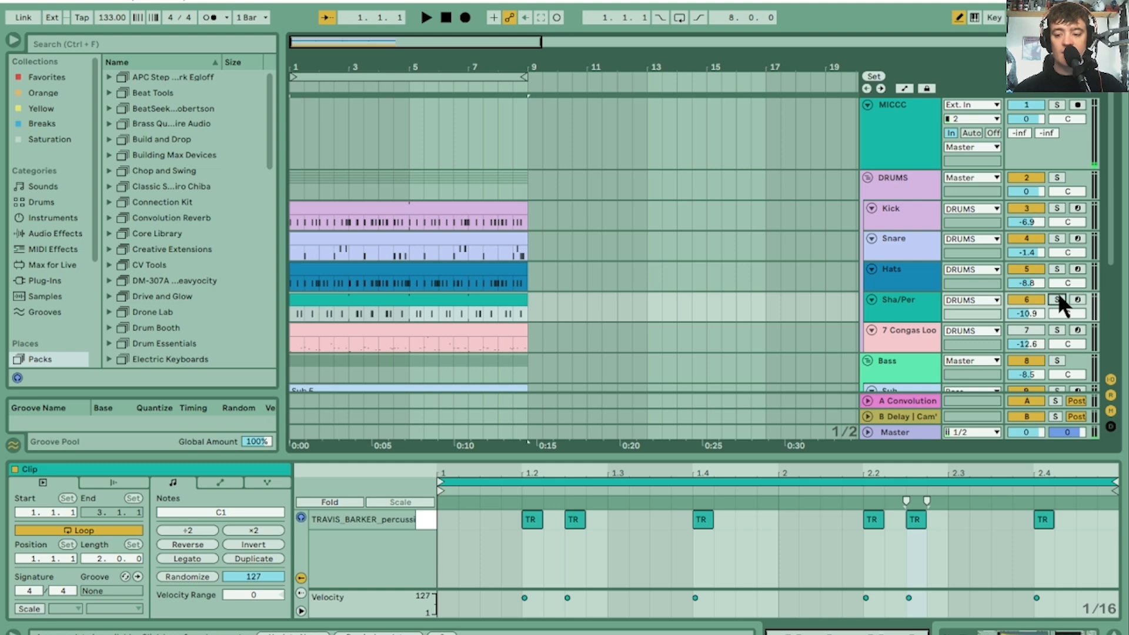
pyautogui.click(1057, 105)
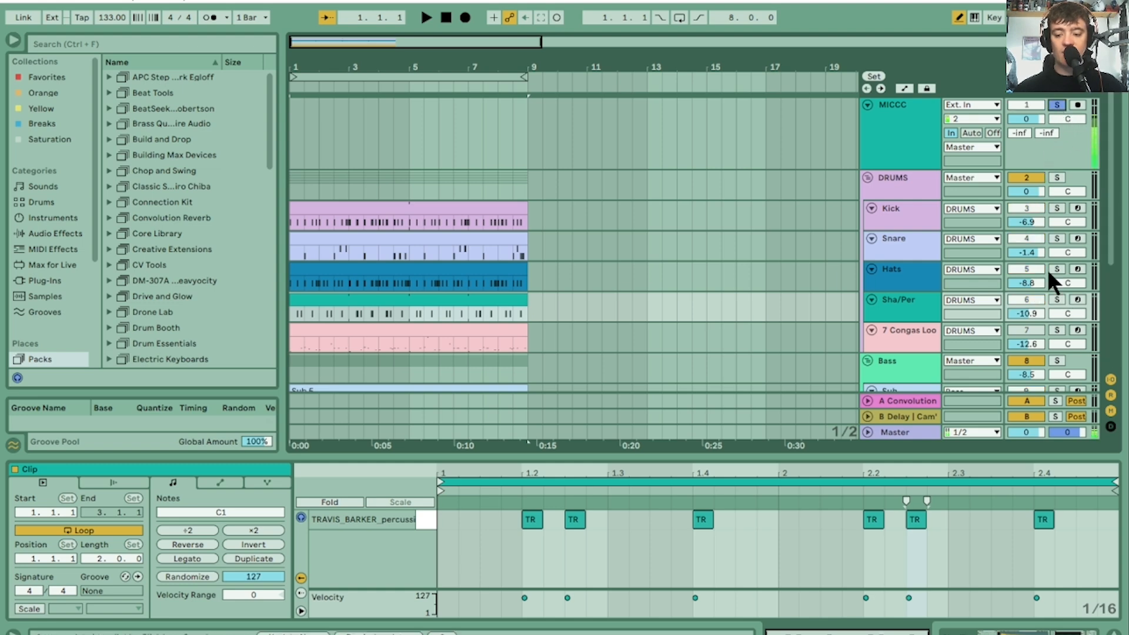
pyautogui.click(1057, 299)
pyautogui.click(904, 298)
pyautogui.press('space')
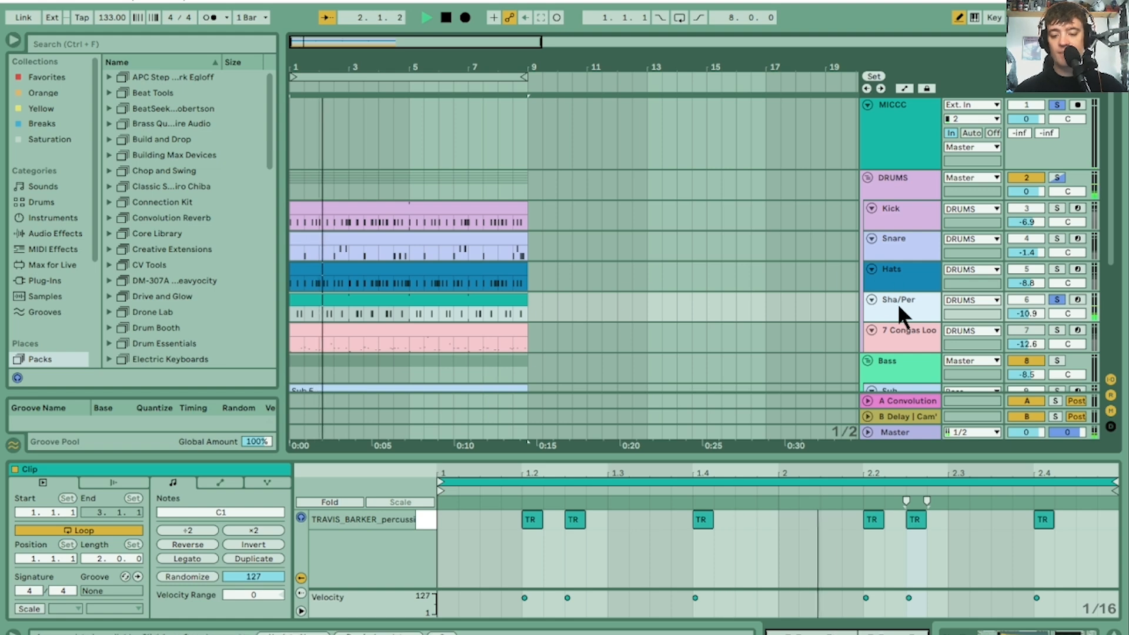
# Step: Open the Sha/Per track's device chain and look through its Drum Rack sample, EQ Eight and Utility
pyautogui.click(898, 302)
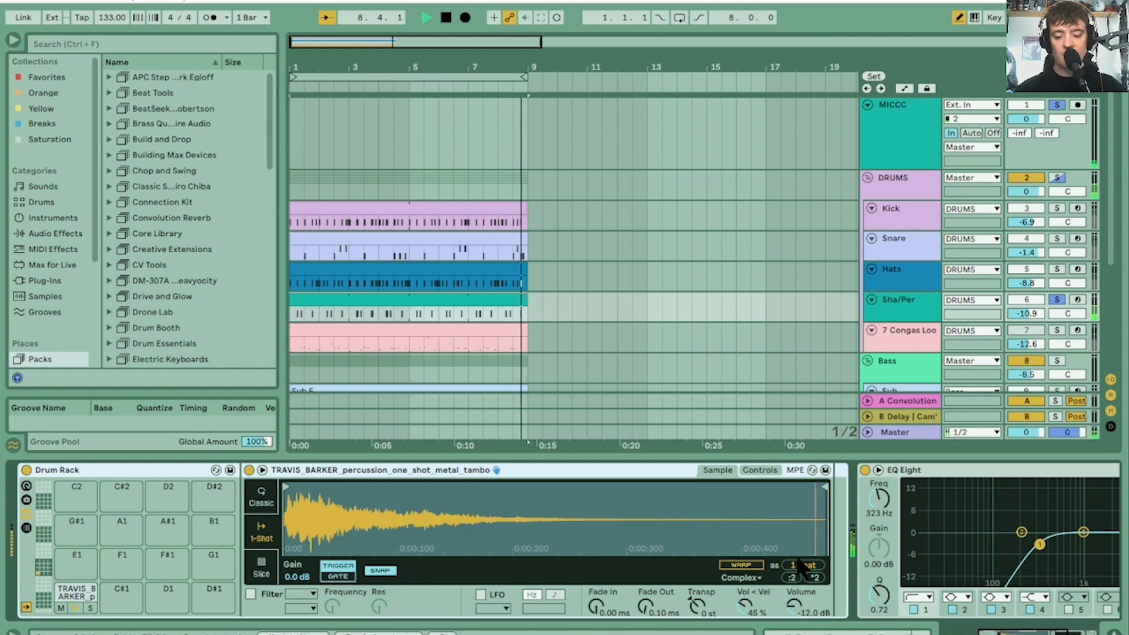
pyautogui.moveTo(1040, 632); pyautogui.dragTo(1070, 633)
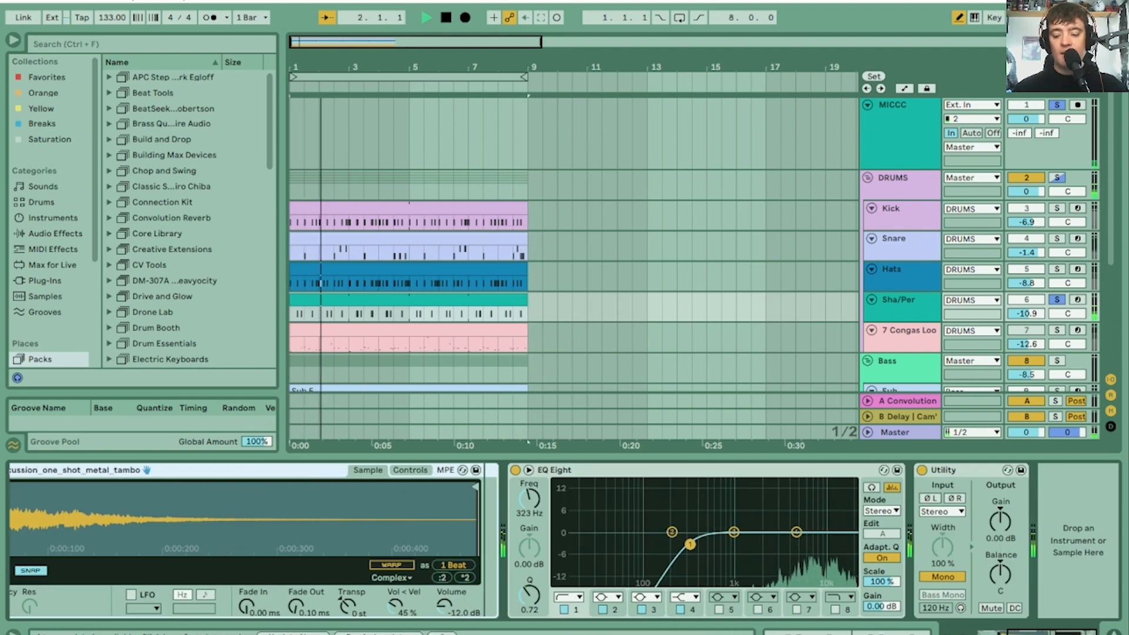
pyautogui.moveTo(1070, 633); pyautogui.dragTo(1041, 633)
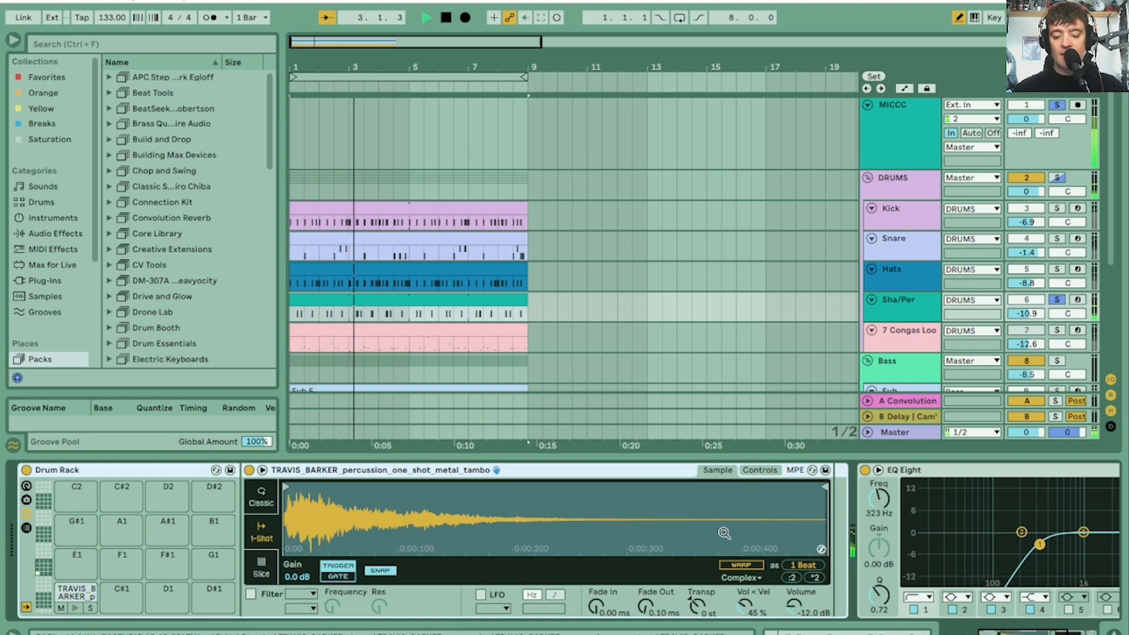
# Step: Shorten the metal tambo sample's end to about 0.27 s and set its Fade Out to 149 ms, then stop playback
pyautogui.moveTo(637, 595); pyautogui.dragTo(636, 562)
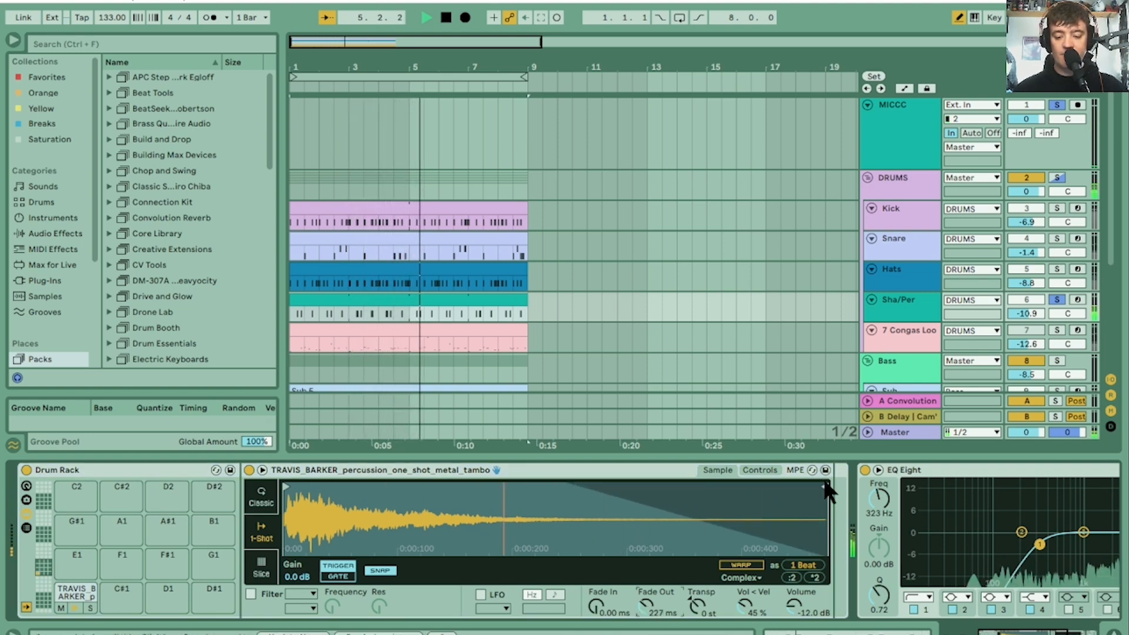
pyautogui.moveTo(821, 487); pyautogui.dragTo(585, 510)
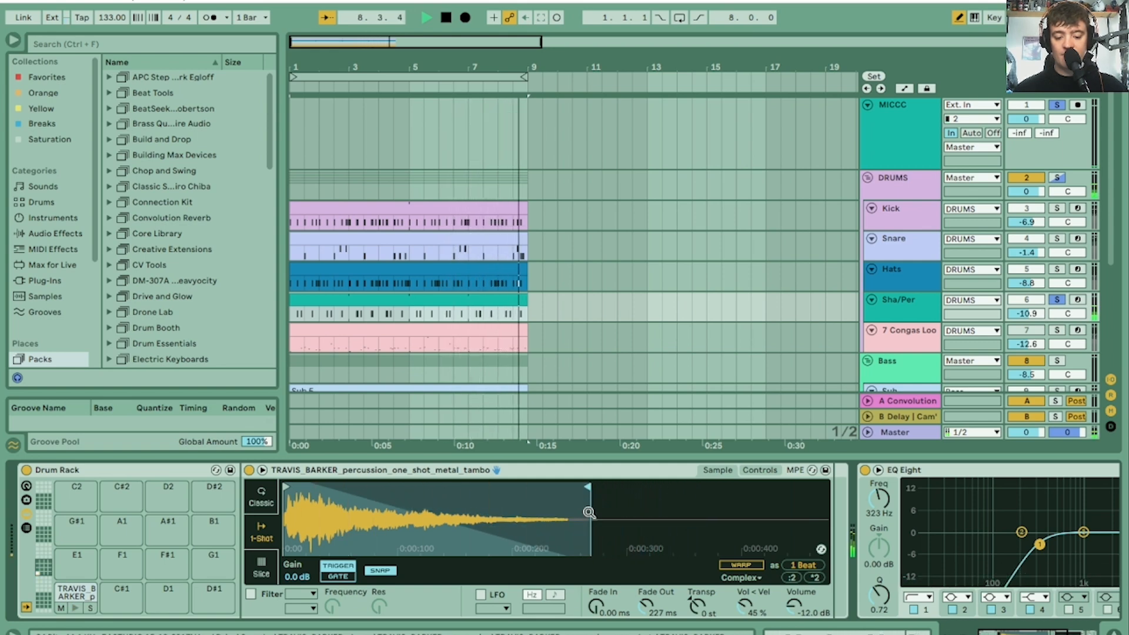
pyautogui.moveTo(640, 609); pyautogui.dragTo(647, 634)
pyautogui.press('space')
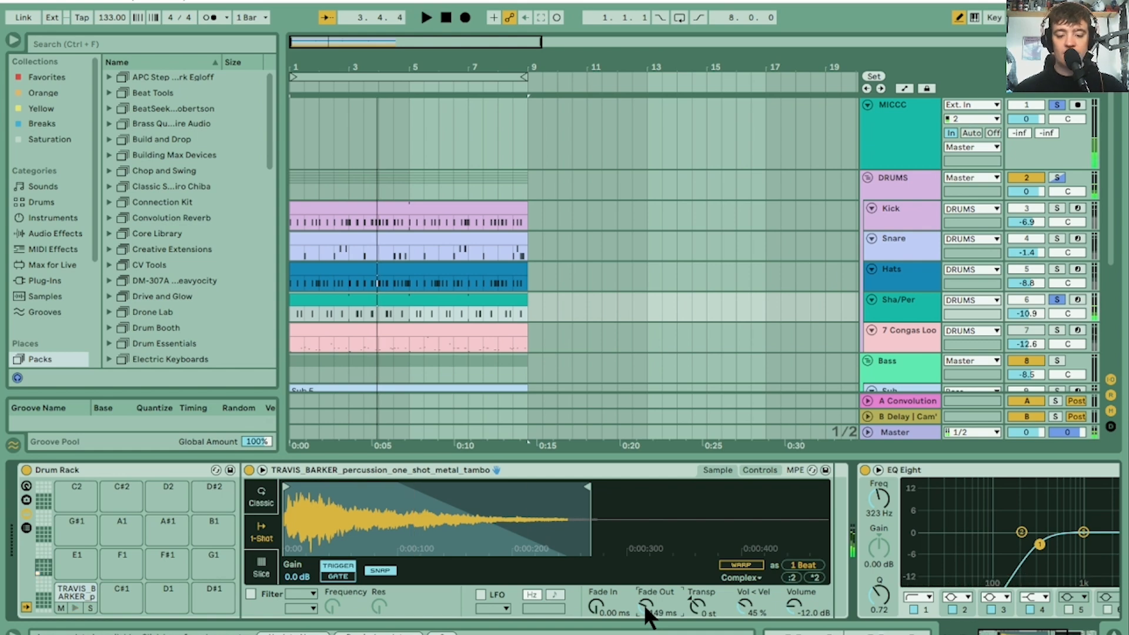
# Step: Unsolo the Sha/Per and MICCC tracks and set the Sha/Per volume to -11.9 dB while the full mix plays
pyautogui.click(1056, 298)
pyautogui.press('space')
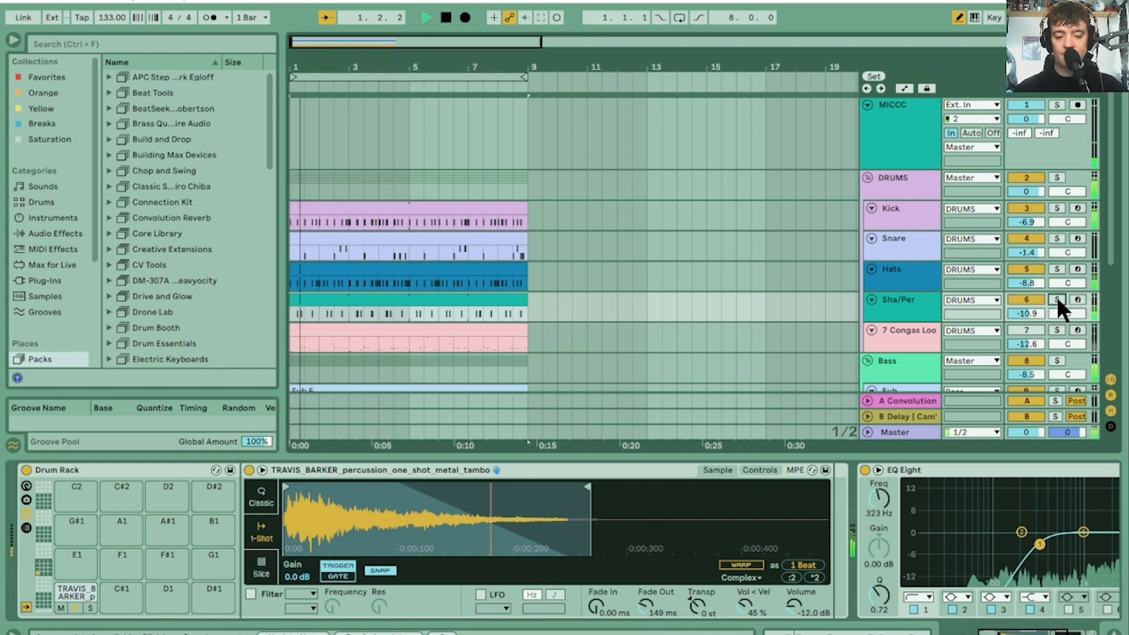
pyautogui.click(1027, 313)
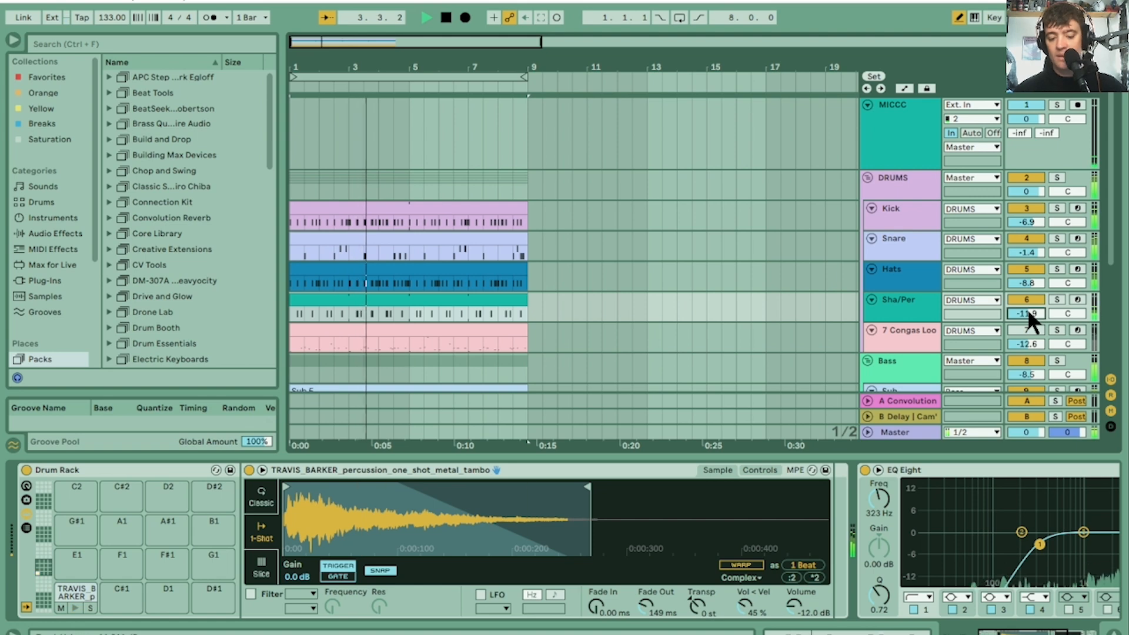
pyautogui.press('space')
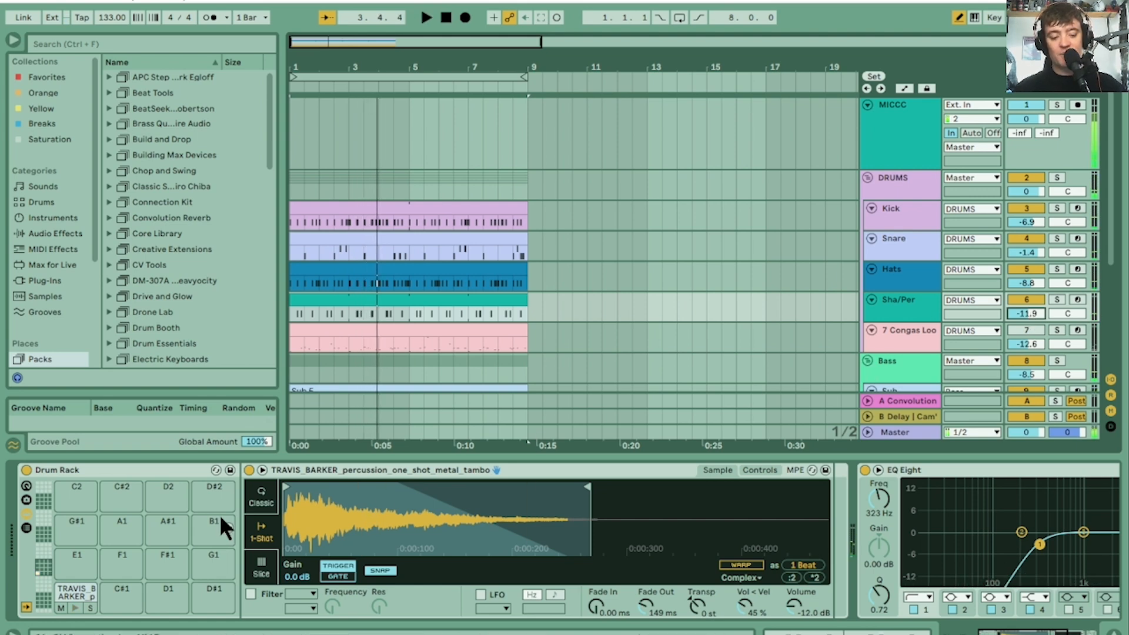
# Step: Copy the Drum Rack's C1 sample onto the C#1 pad and move the Sha/Per clip's notes at 1.4 and 2.4 up to C#1
pyautogui.click(76, 595)
pyautogui.moveTo(111, 595); pyautogui.dragTo(116, 595)
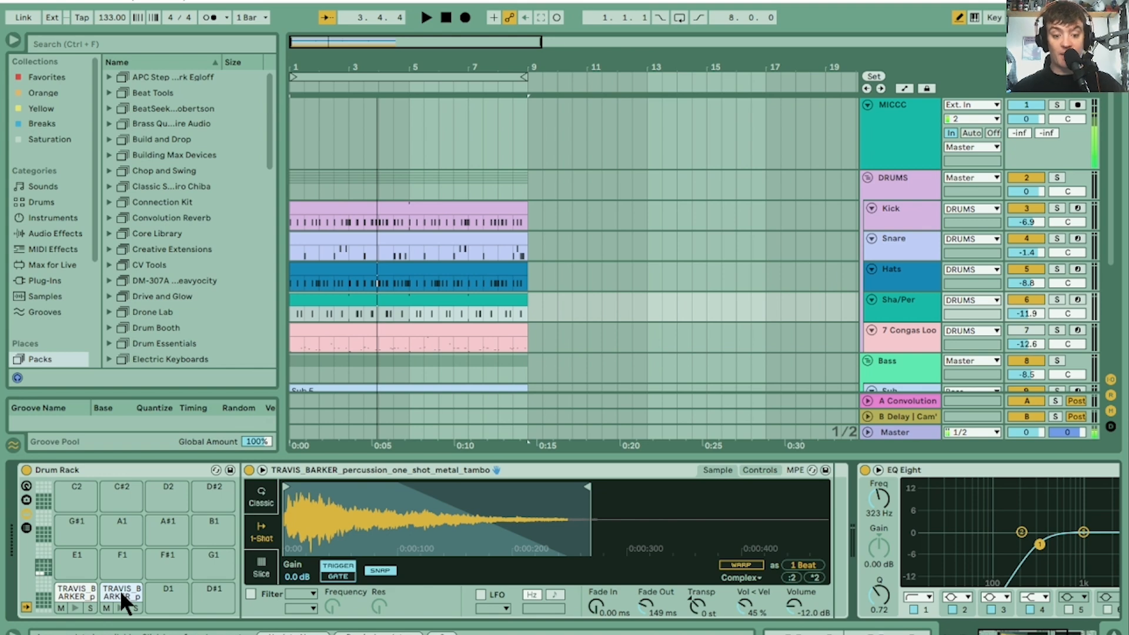
pyautogui.click(349, 295)
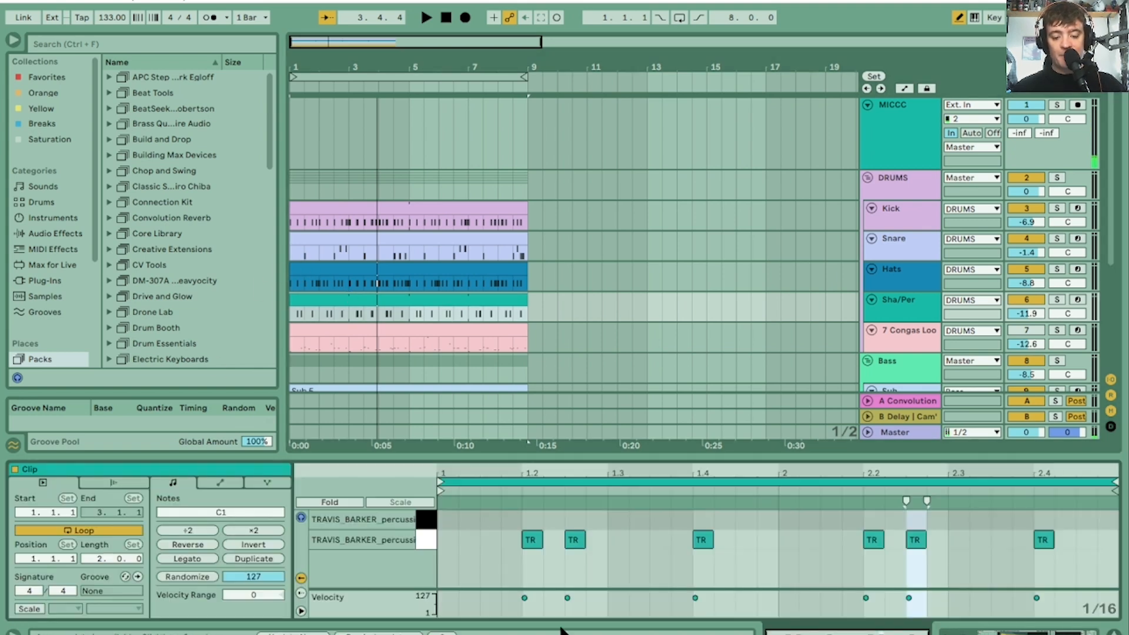
pyautogui.press('b')
pyautogui.click(576, 519)
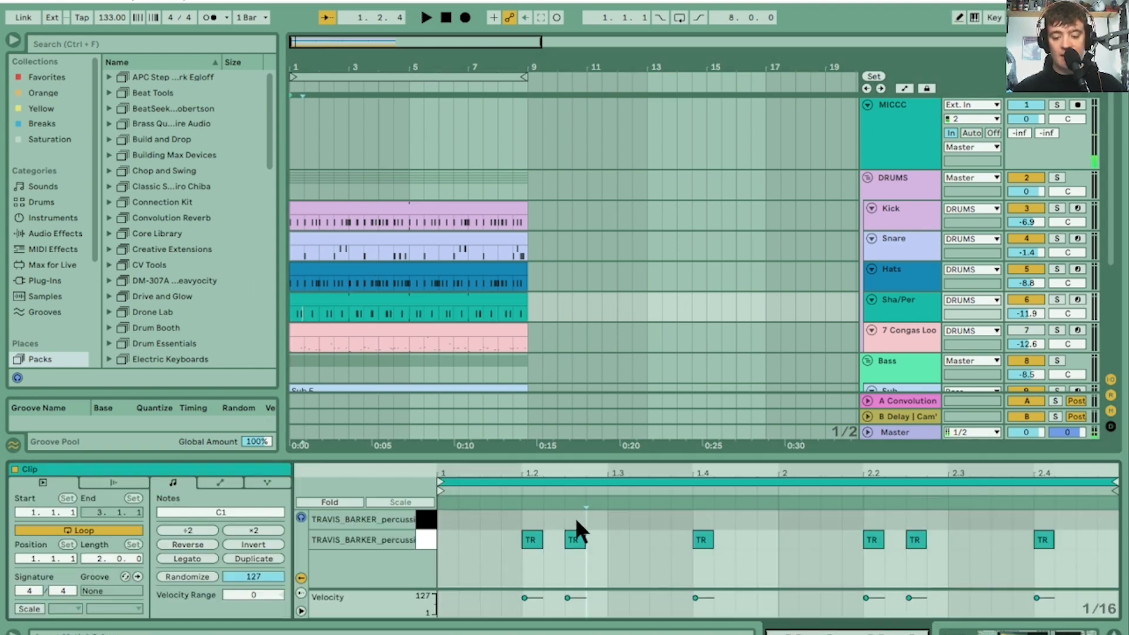
pyautogui.click(532, 539)
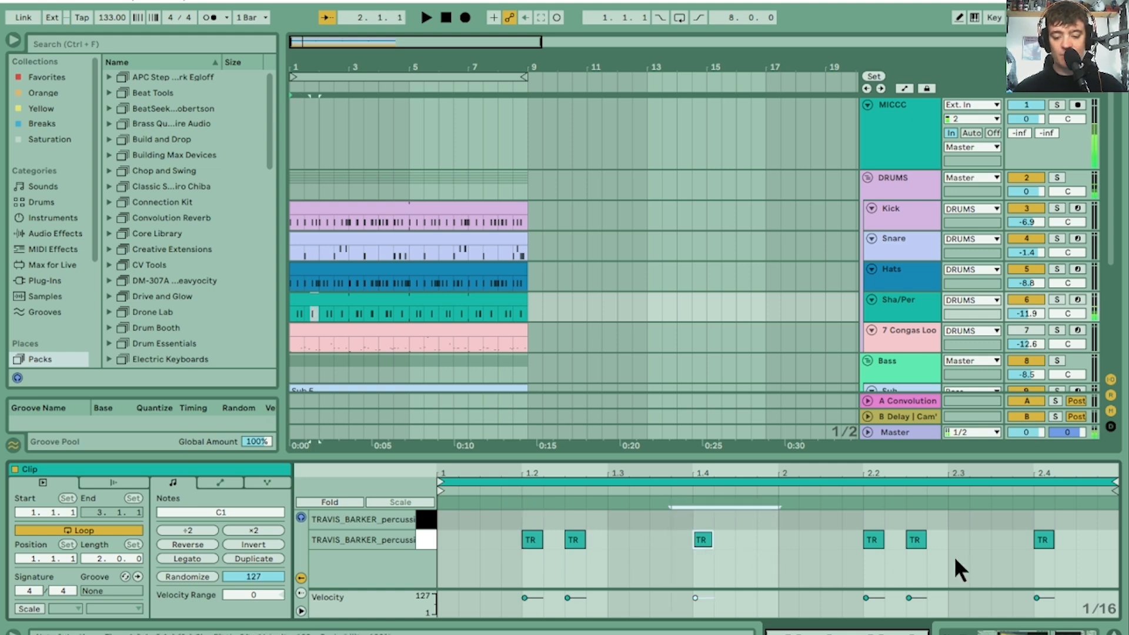
pyautogui.keyDown('shift'); pyautogui.click(1042, 539); pyautogui.keyUp('shift')
pyautogui.press('Up')
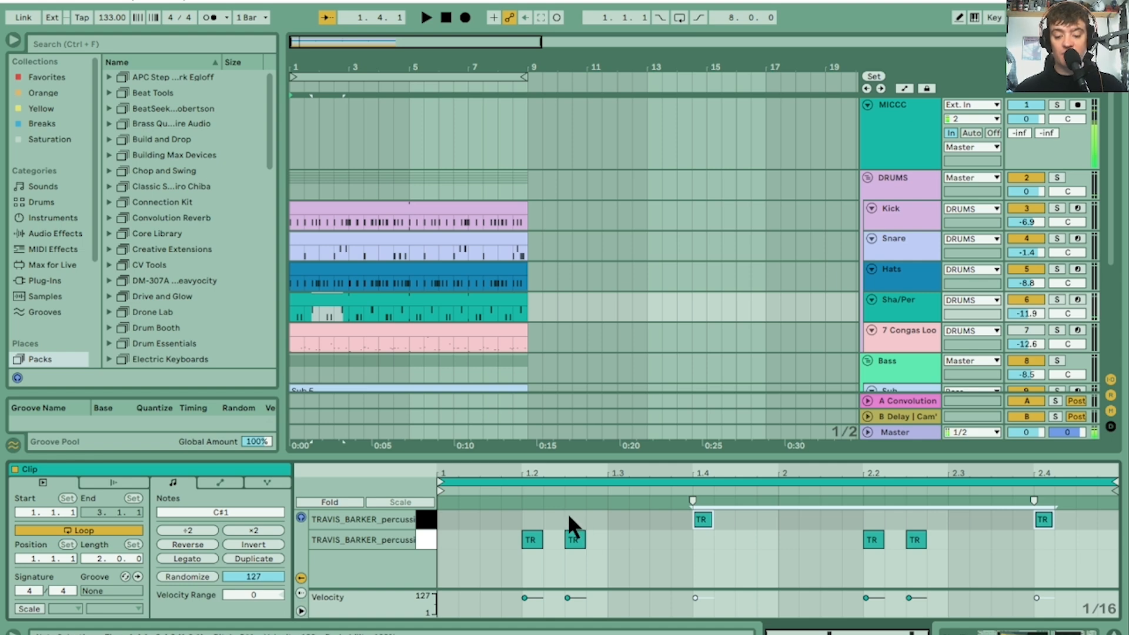
# Step: Delete the Sha/Per clip's C1 notes at 2.2.3 and 1.2.3
pyautogui.click(571, 535)
pyautogui.click(916, 539)
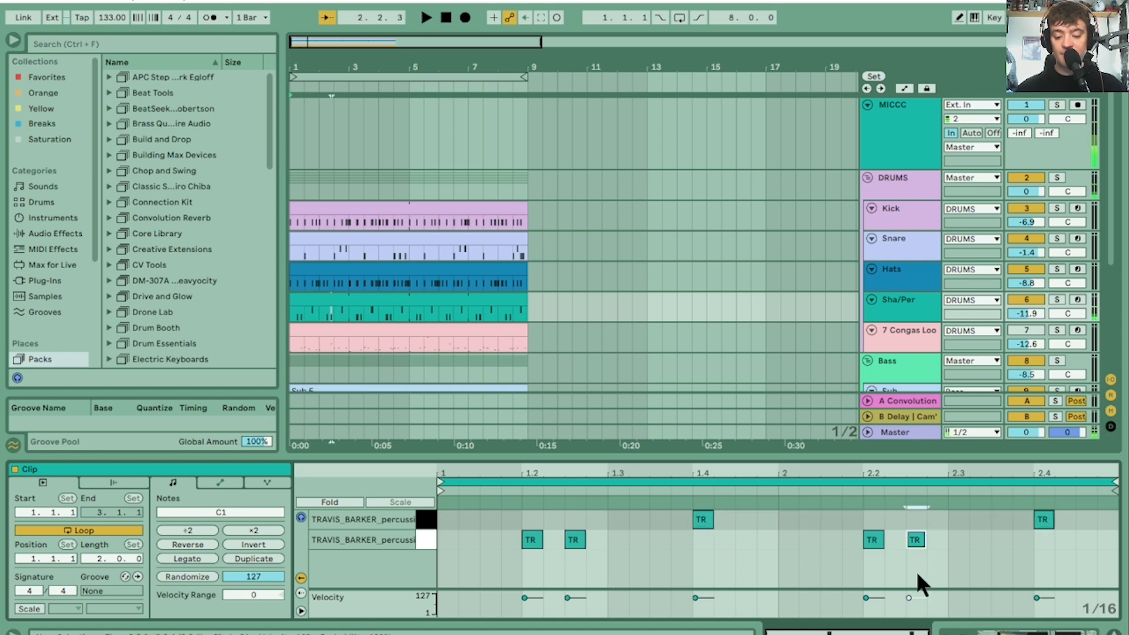
pyautogui.press('Delete')
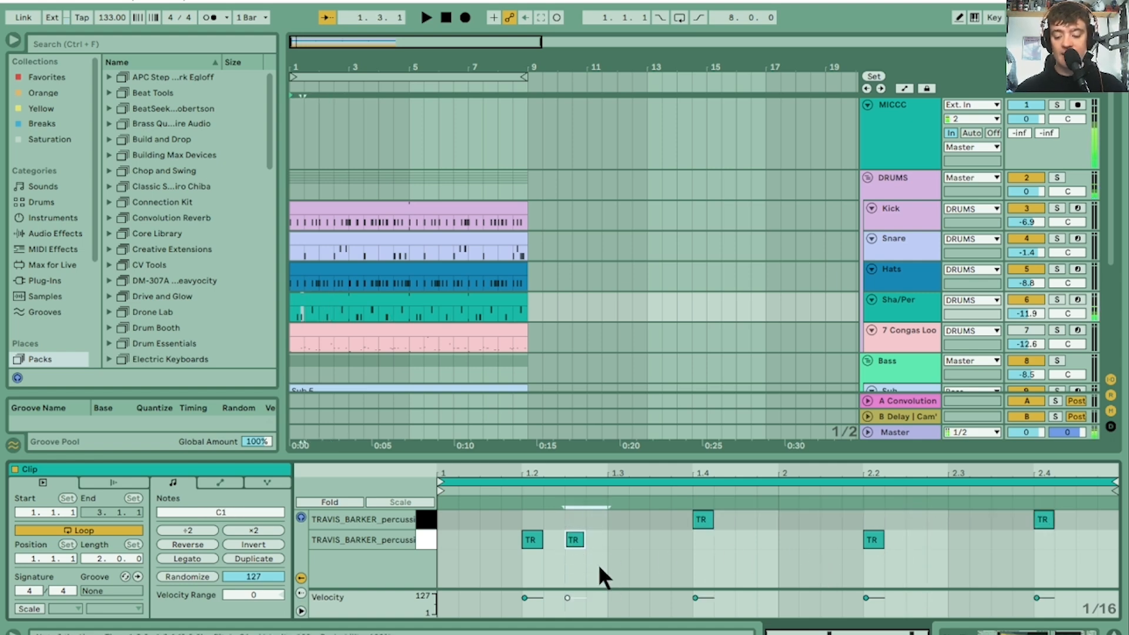
pyautogui.press('Delete')
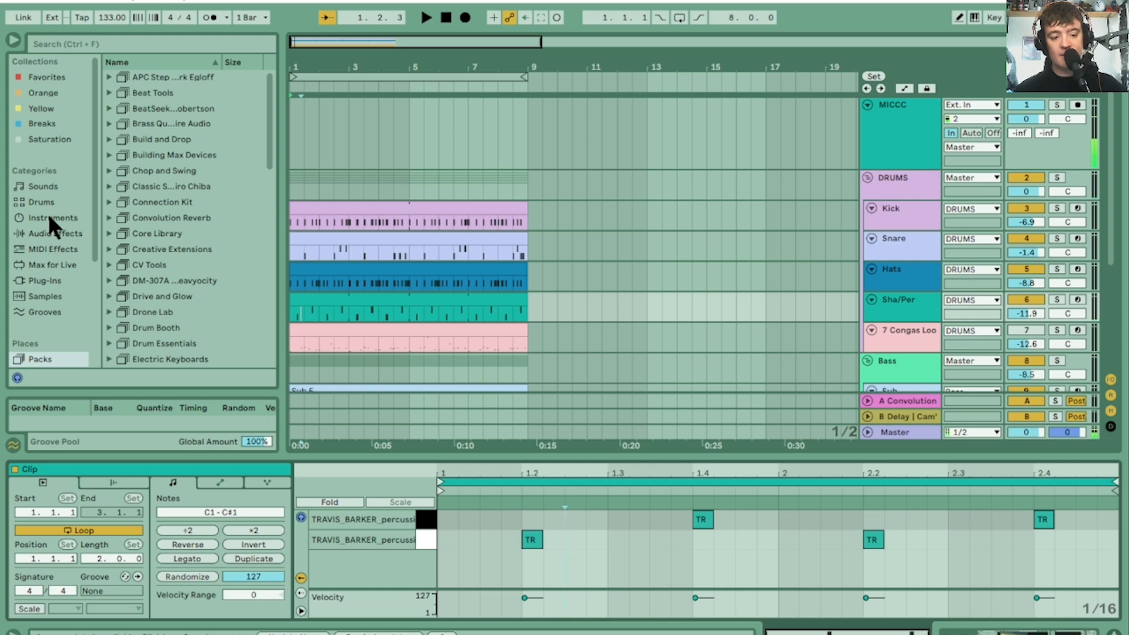
# Step: Add an Echo from the Delay & Loop audio effects to the chain of the Drum Rack's C1 pad
pyautogui.click(45, 232)
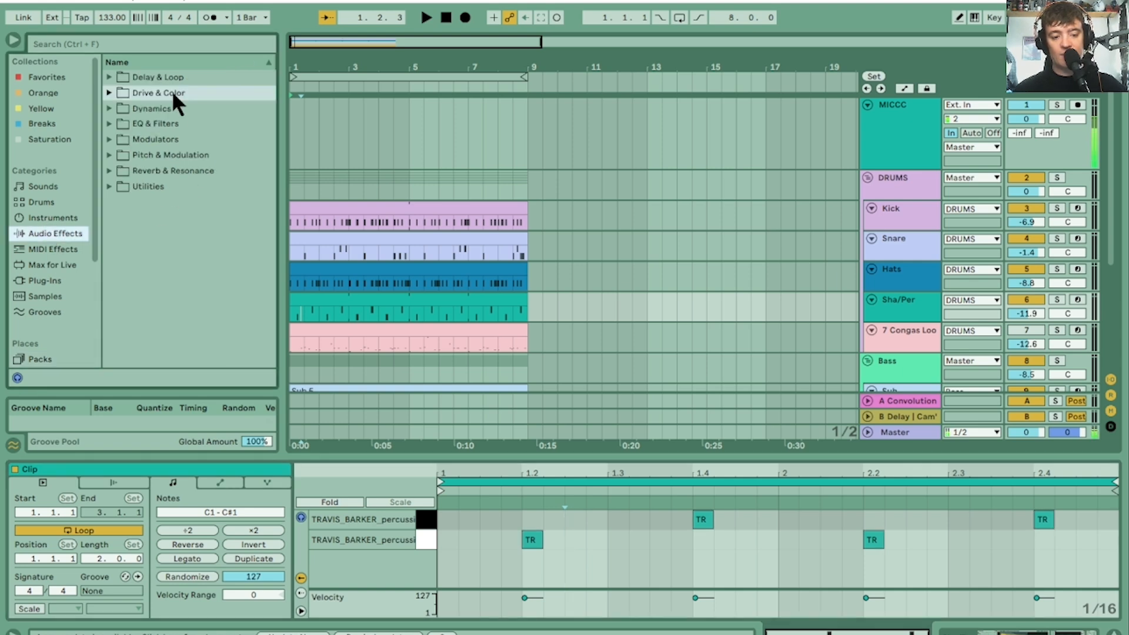
pyautogui.click(109, 77)
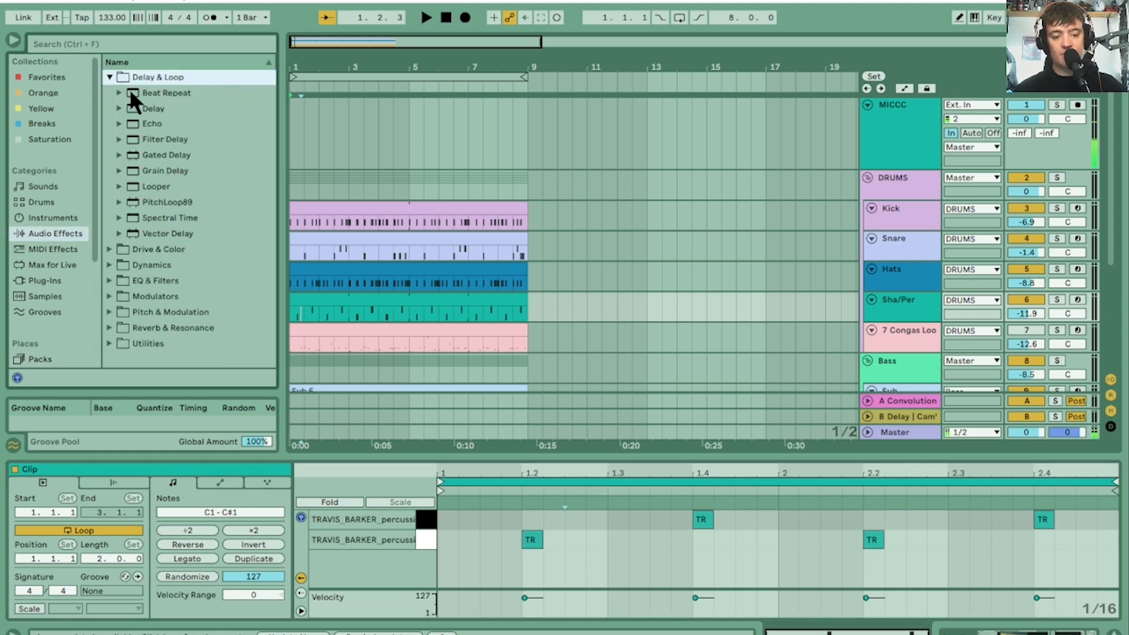
pyautogui.moveTo(147, 123); pyautogui.dragTo(520, 262)
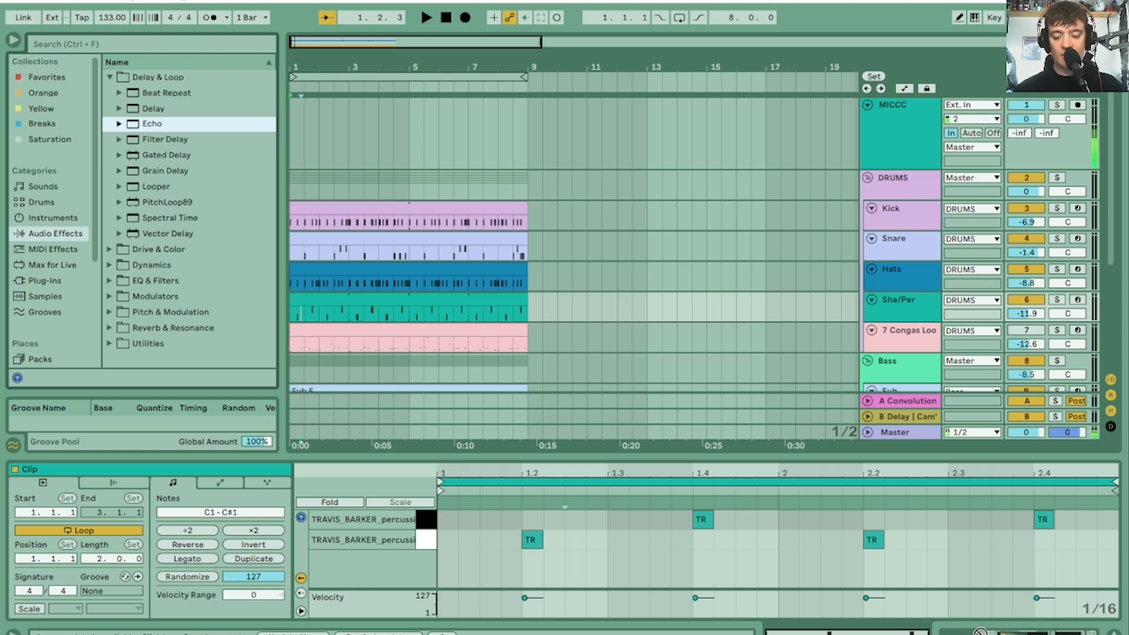
pyautogui.hotkey('shift', 'Tab')
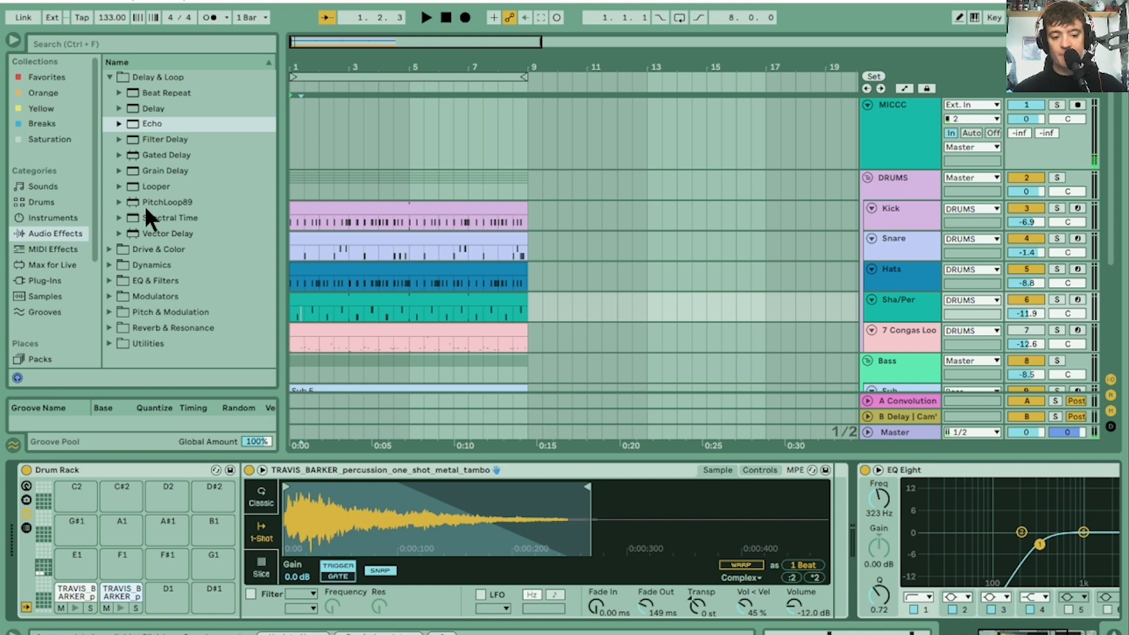
pyautogui.click(151, 124)
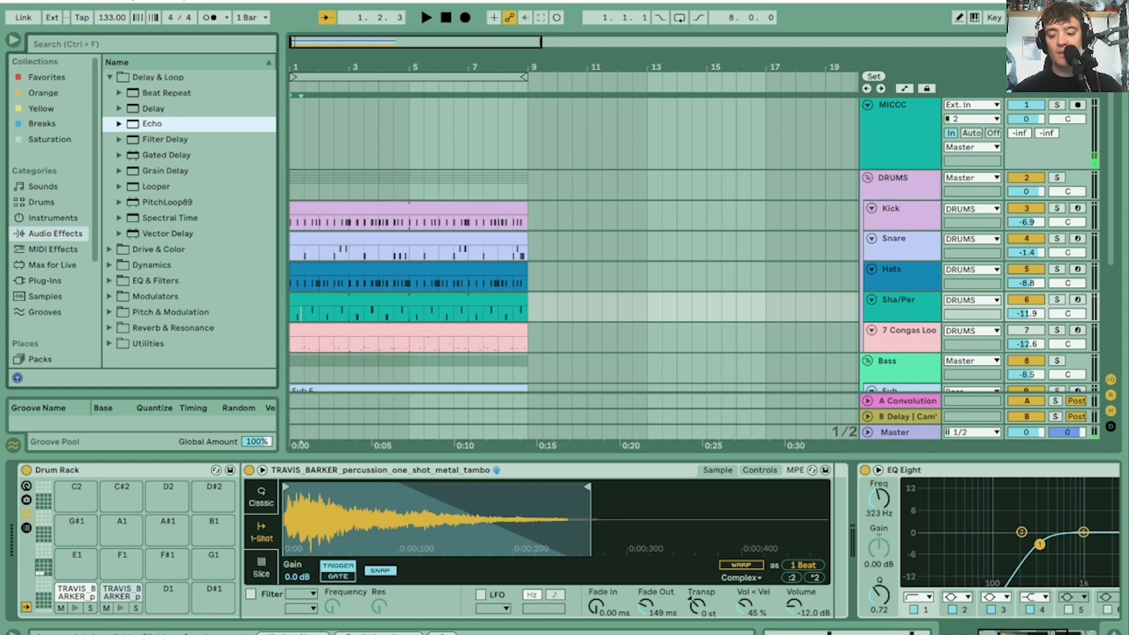
pyautogui.moveTo(1052, 632); pyautogui.dragTo(1103, 632)
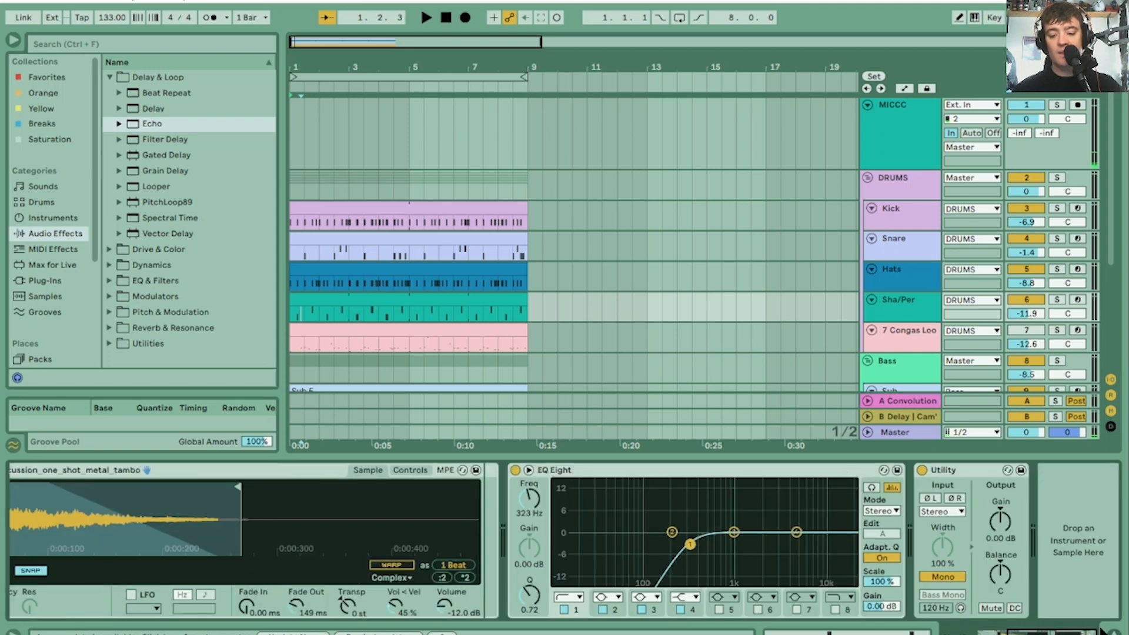
pyautogui.click(994, 632)
pyautogui.click(68, 590)
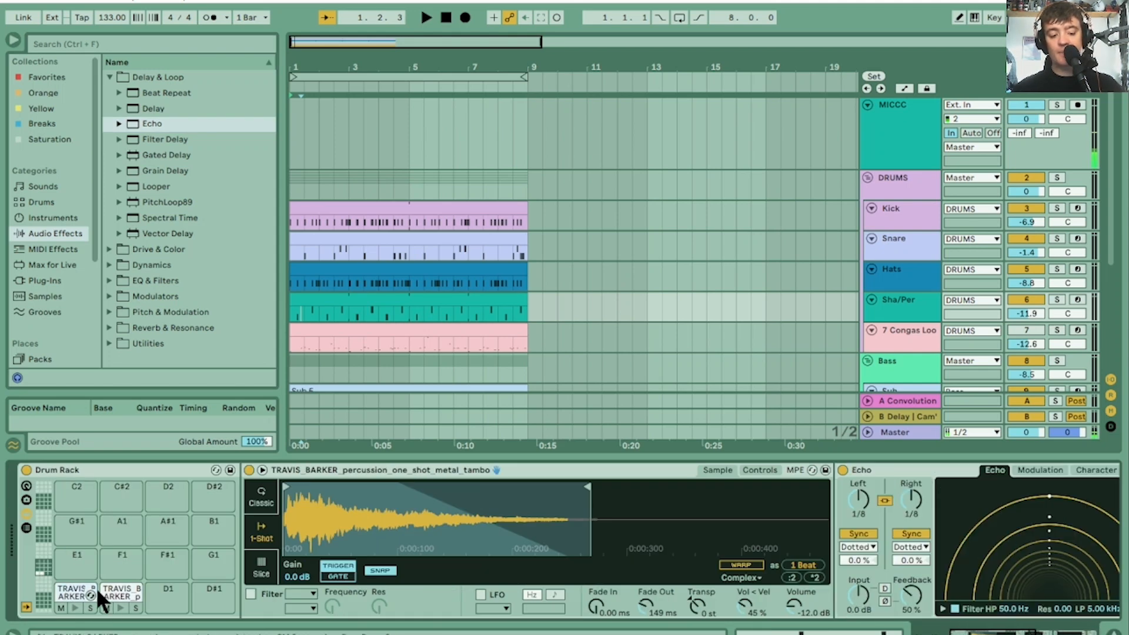
# Step: Switch the Echo's delay times to Notes and set Feedback to 0% and Dry/Wet to 37% during playback
pyautogui.moveTo(995, 633); pyautogui.dragTo(1033, 633)
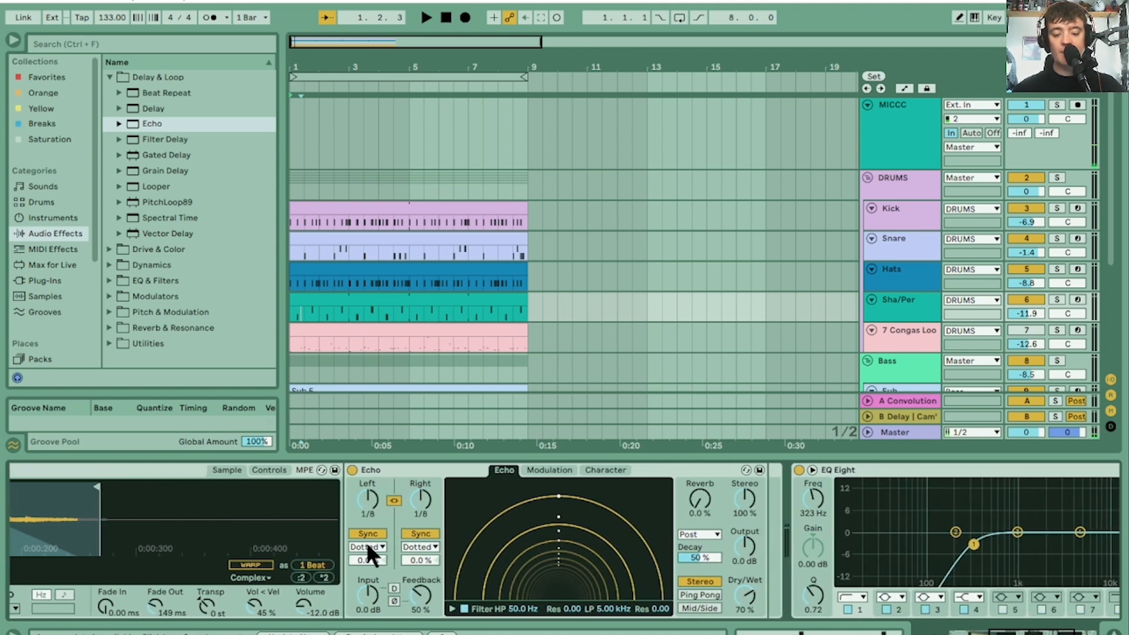
pyautogui.click(372, 559)
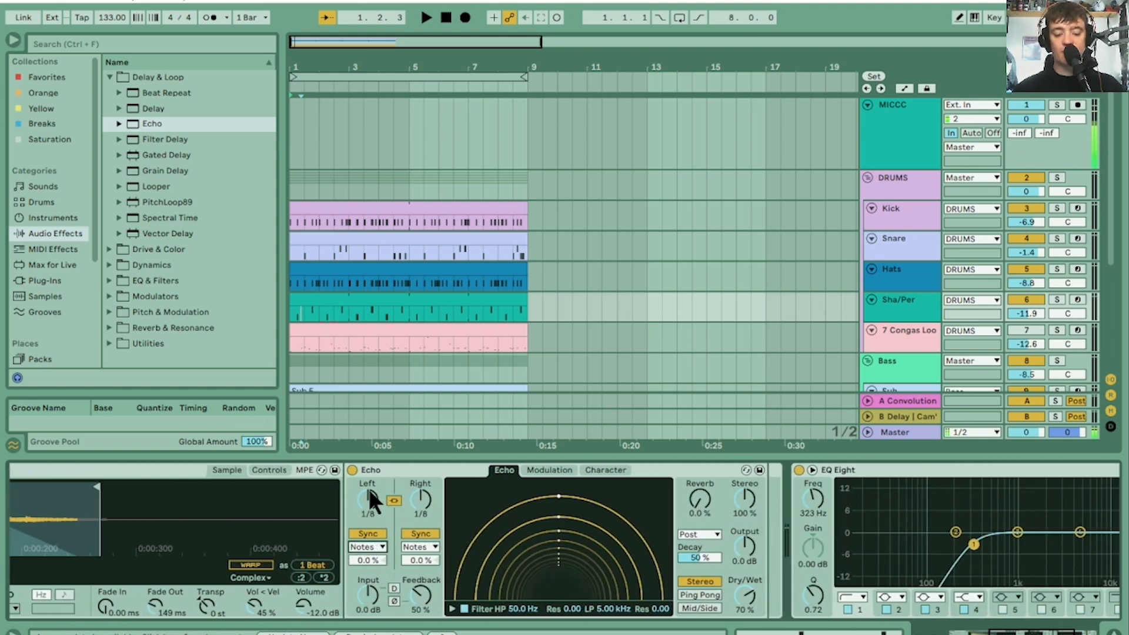
pyautogui.press('space')
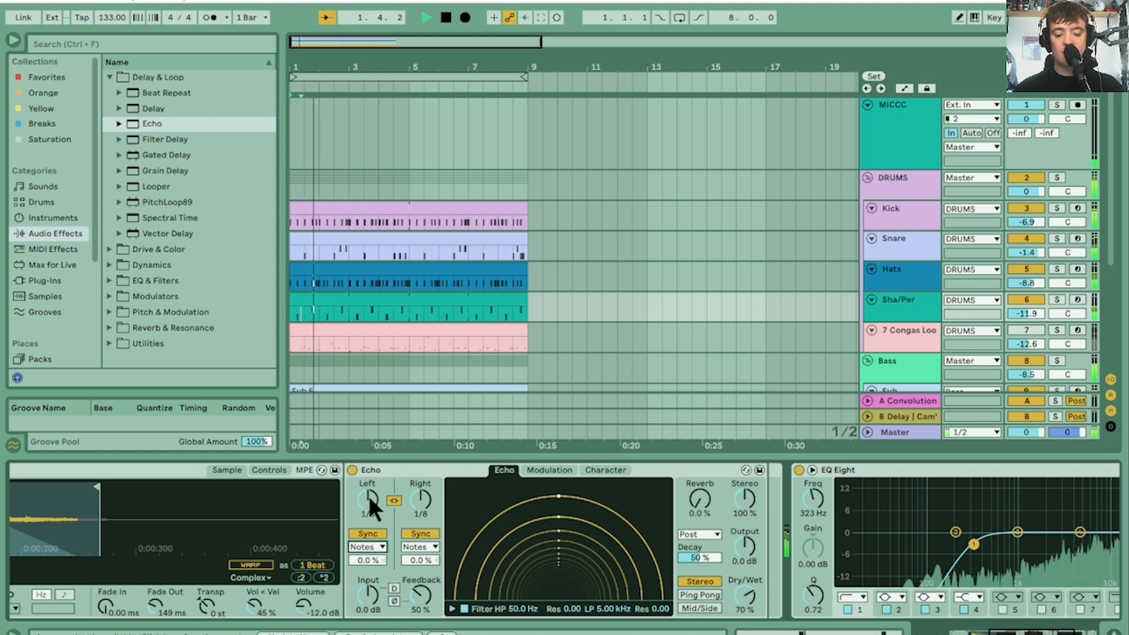
pyautogui.moveTo(422, 593); pyautogui.dragTo(421, 629)
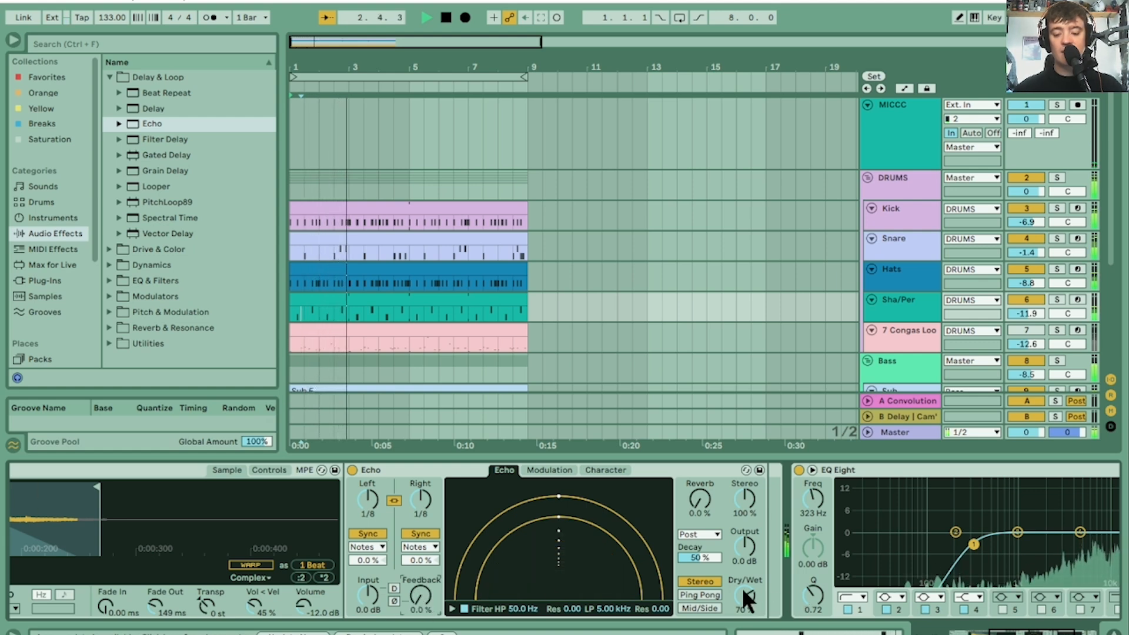
pyautogui.moveTo(744, 590)
pyautogui.mouseDown()
pyautogui.moveTo(744, 617)
pyautogui.moveTo(747, 593)
pyautogui.mouseUp()
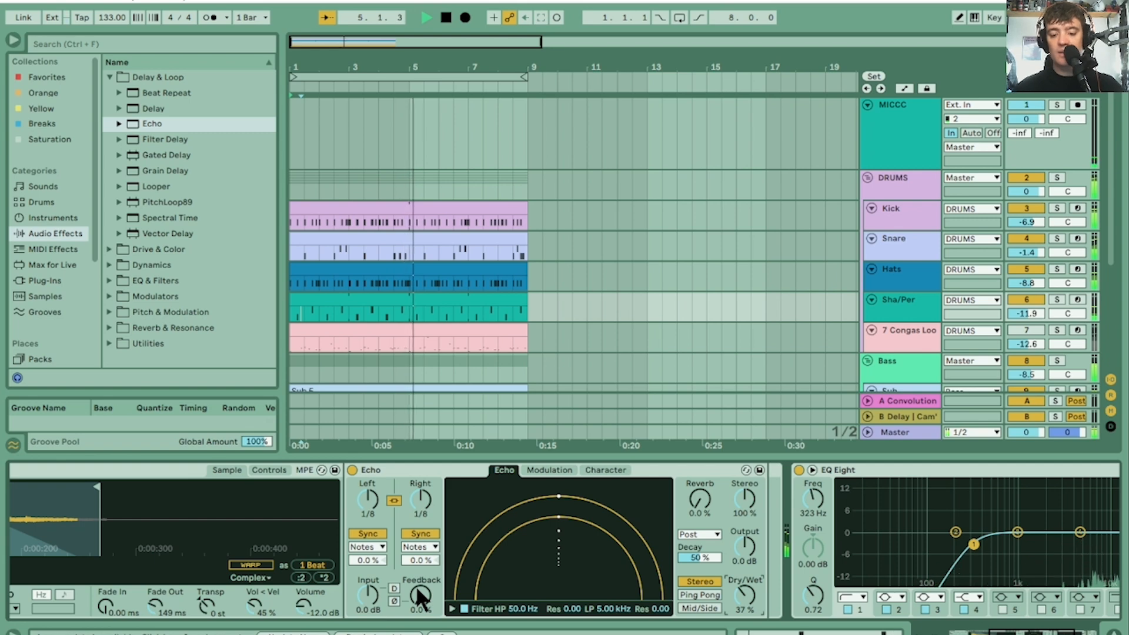
# Step: Solo Sha/Per together with MICCC and set the Echo's Feedback to 30% and Dry/Wet to 44%
pyautogui.click(1056, 299)
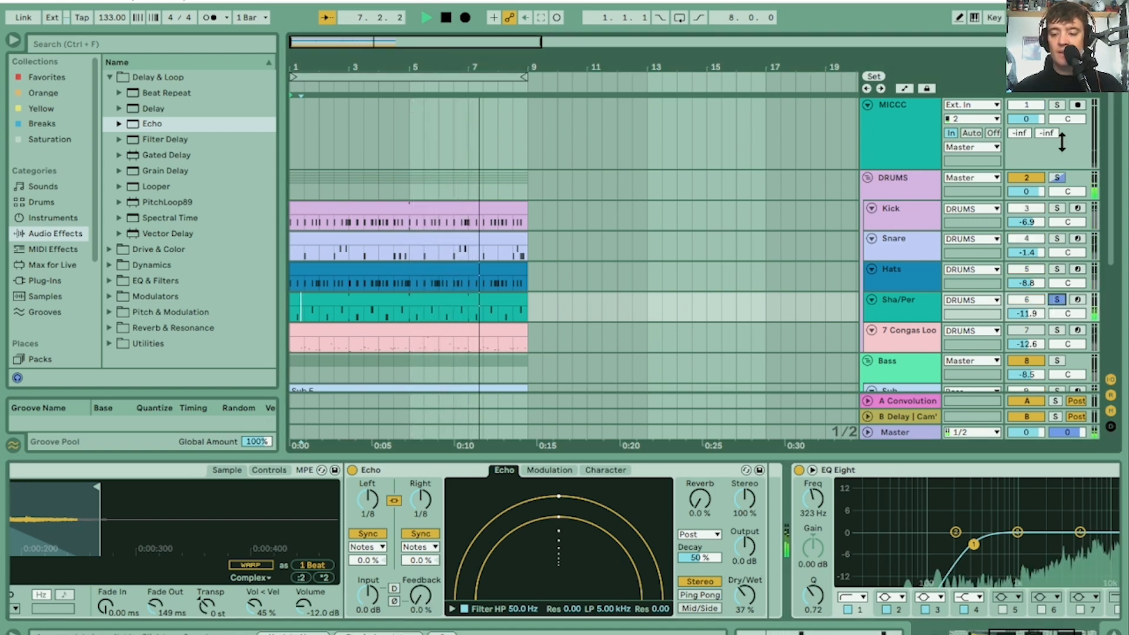
pyautogui.click(1058, 103)
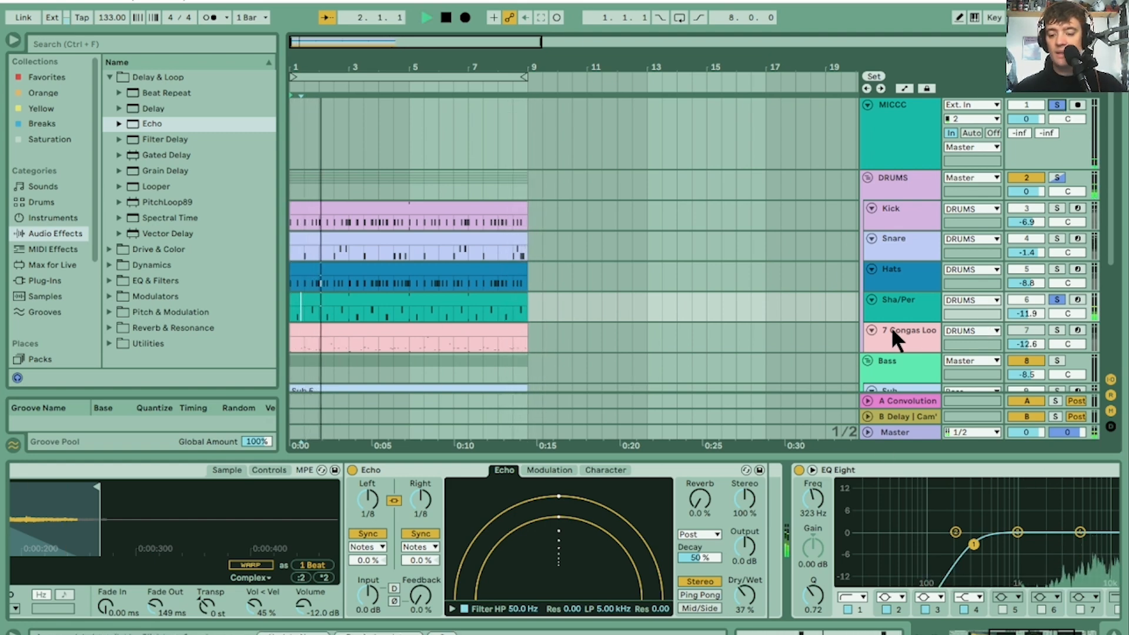
pyautogui.click(420, 598)
pyautogui.moveTo(421, 602); pyautogui.dragTo(421, 564)
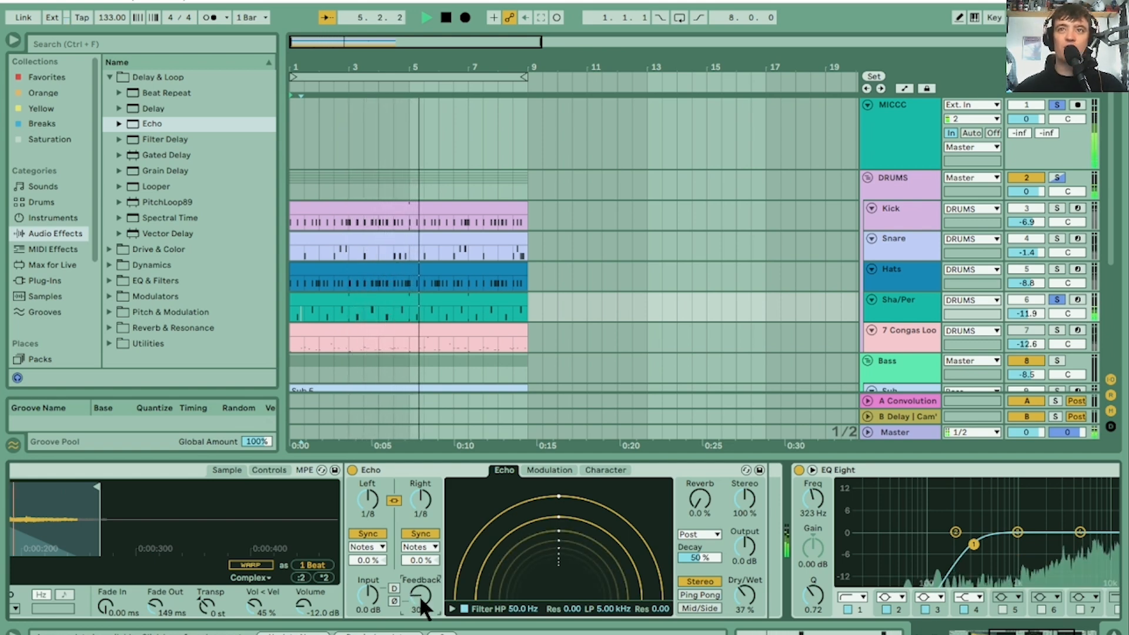
pyautogui.moveTo(747, 593); pyautogui.dragTo(747, 590)
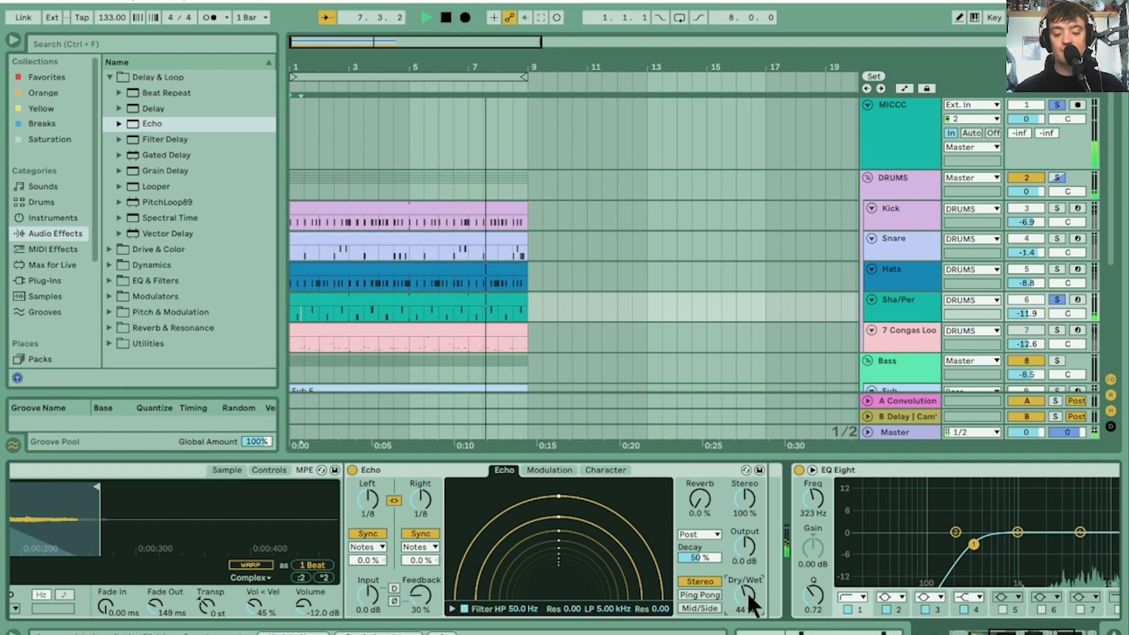
# Step: Play the soloed Sha/Per clip from its start and look through its sample, Echo, EQ Eight and Utility devices
pyautogui.click(1081, 633)
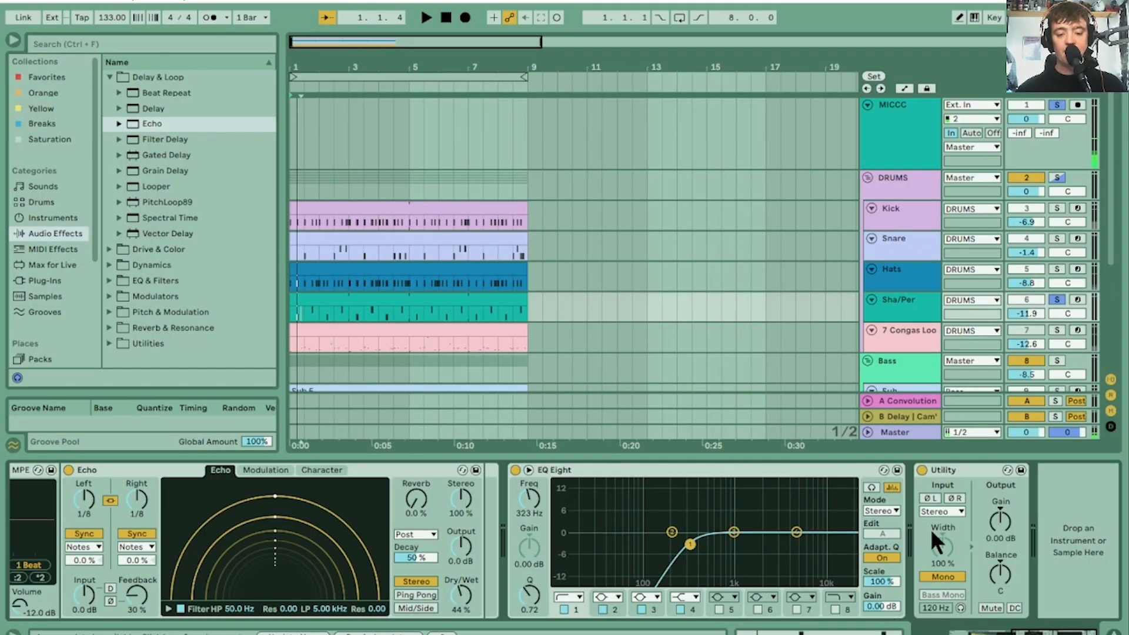
pyautogui.click(319, 297)
pyautogui.press('space')
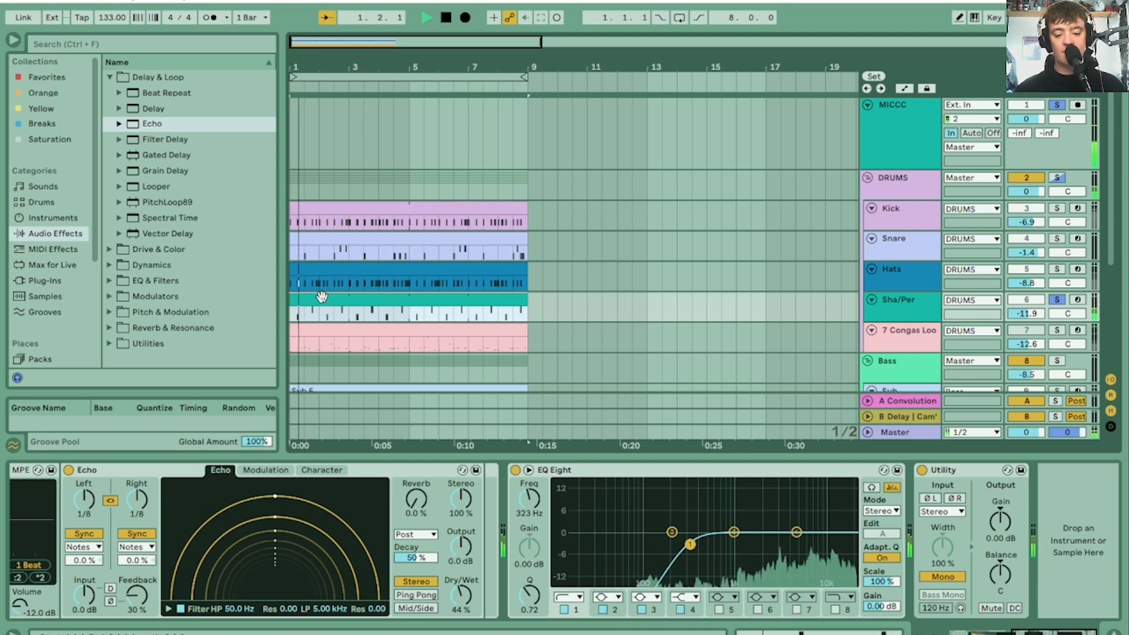
pyautogui.hscroll(-5, 703, 479)
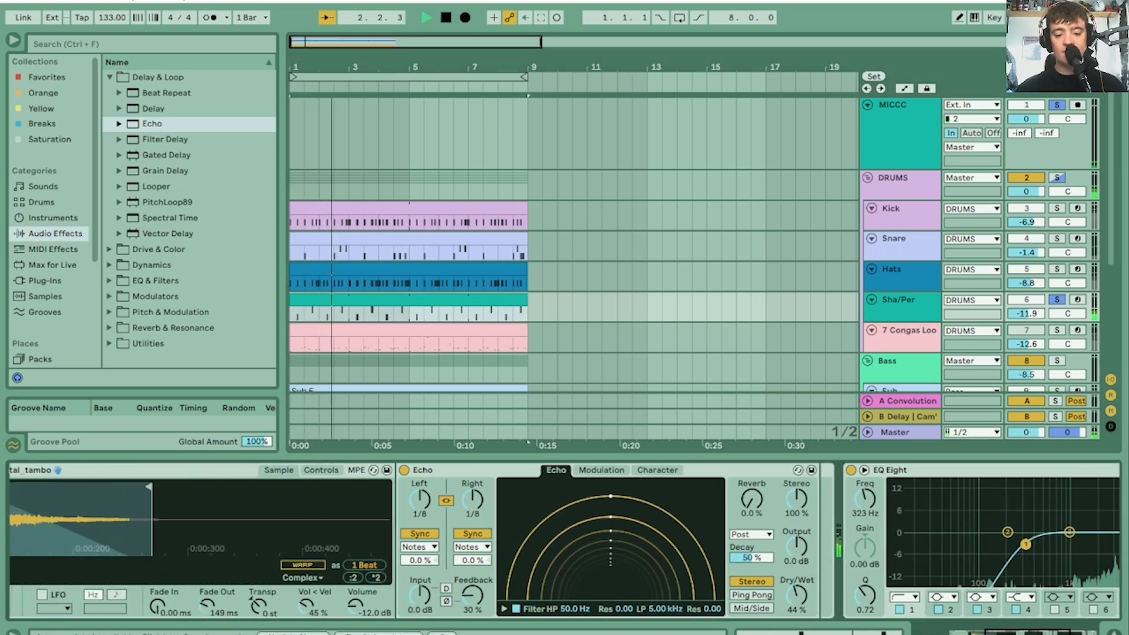
pyautogui.press('space')
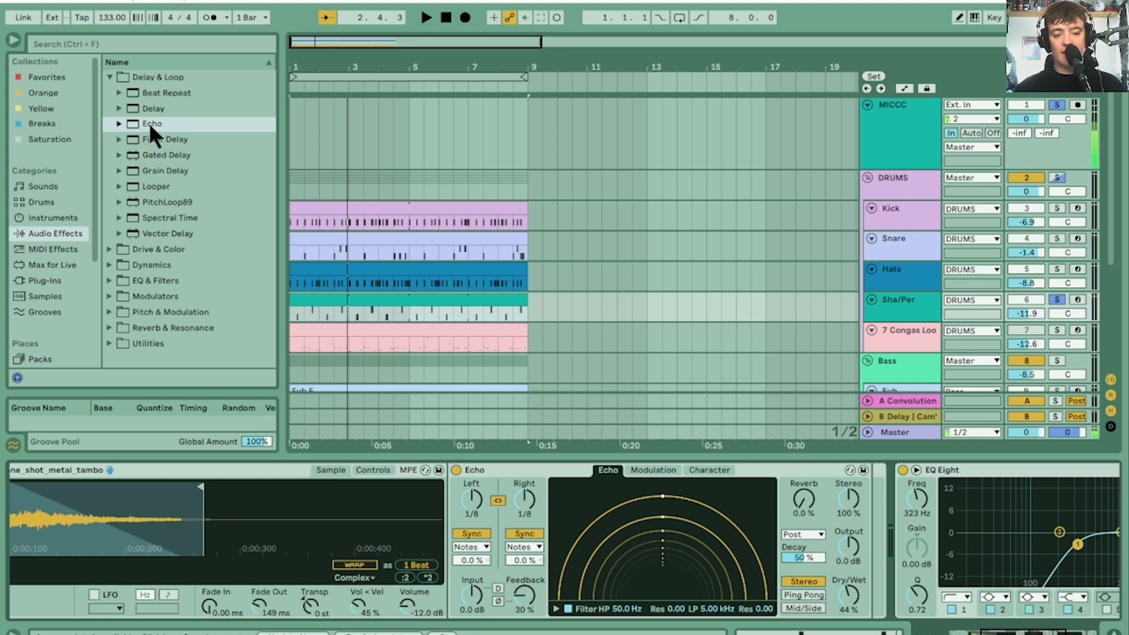
pyautogui.hscroll(-5, 479, 478)
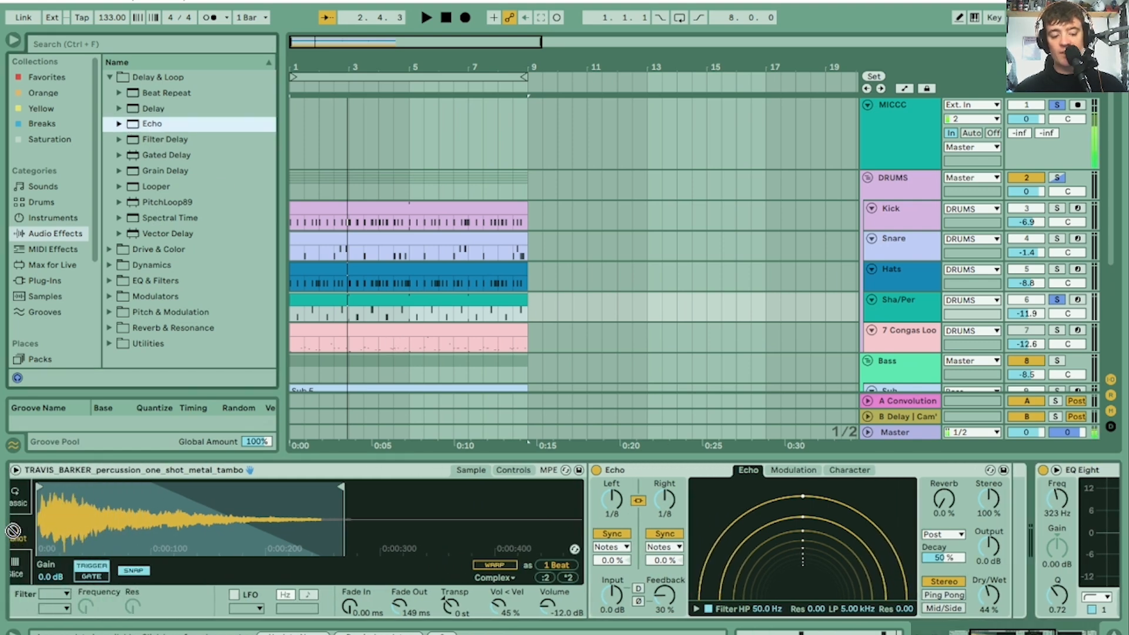
# Step: Try Triplet and Dotted delay times on the C1 pad's Echo and play the soloed Sha/Per part
pyautogui.hscroll(-5, 13, 530)
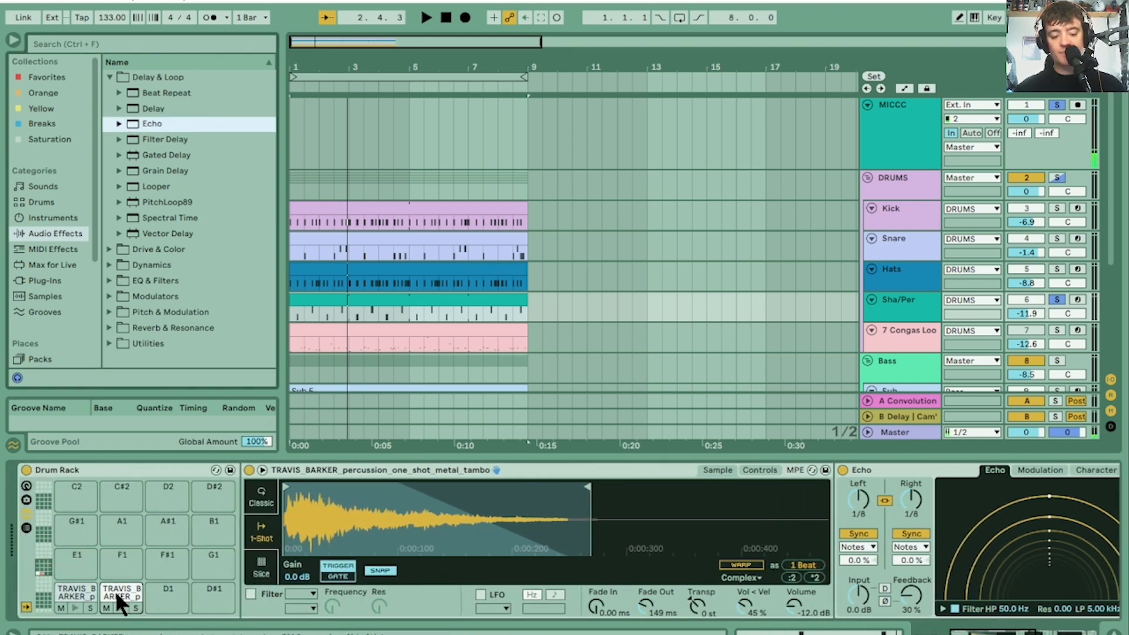
pyautogui.hscroll(8, 564, 541)
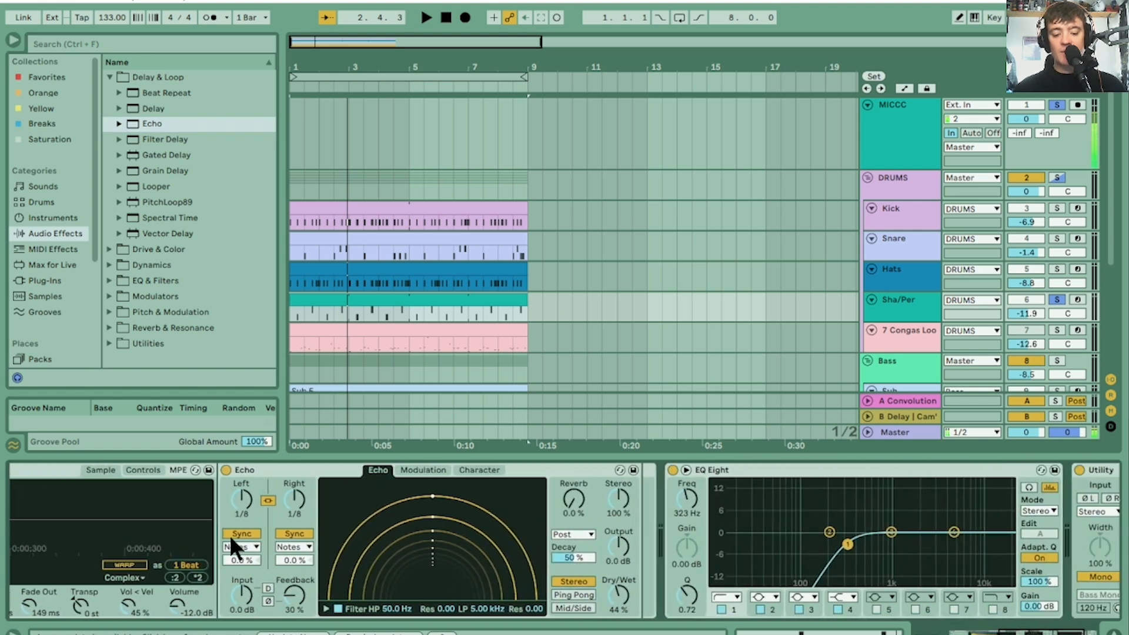
pyautogui.click(238, 546)
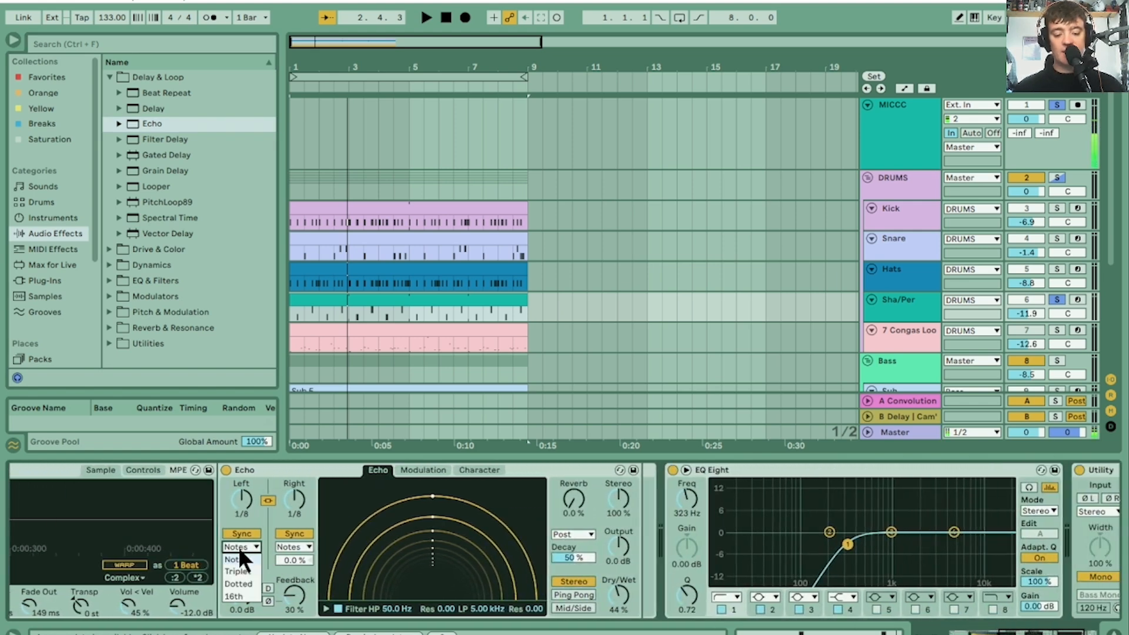
pyautogui.click(240, 567)
pyautogui.click(250, 547)
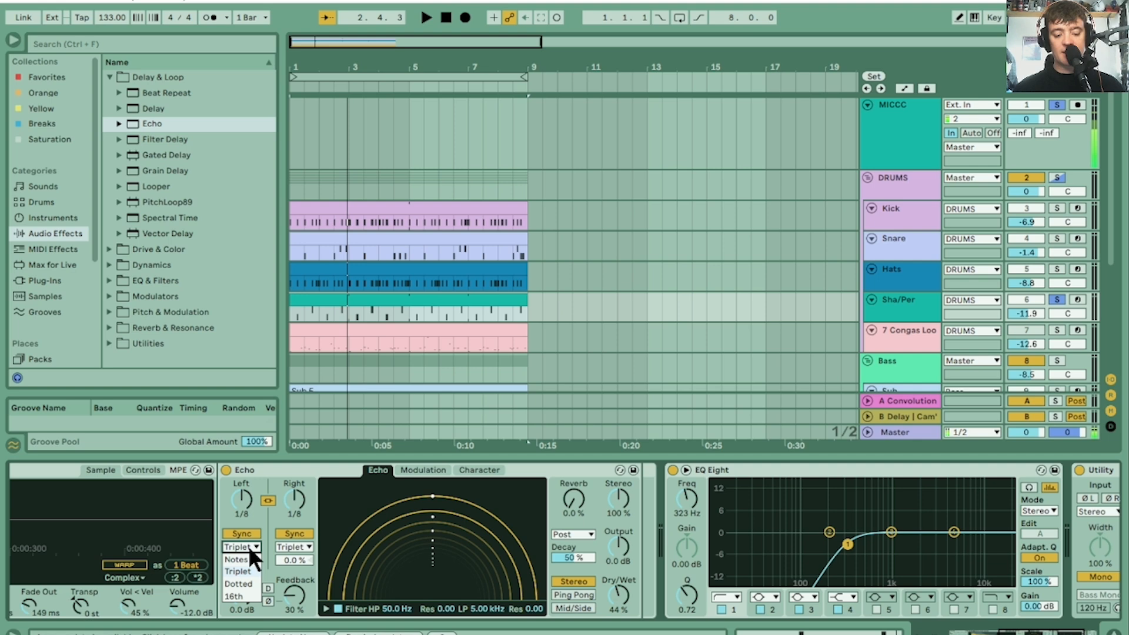
pyautogui.click(247, 582)
pyautogui.press('space')
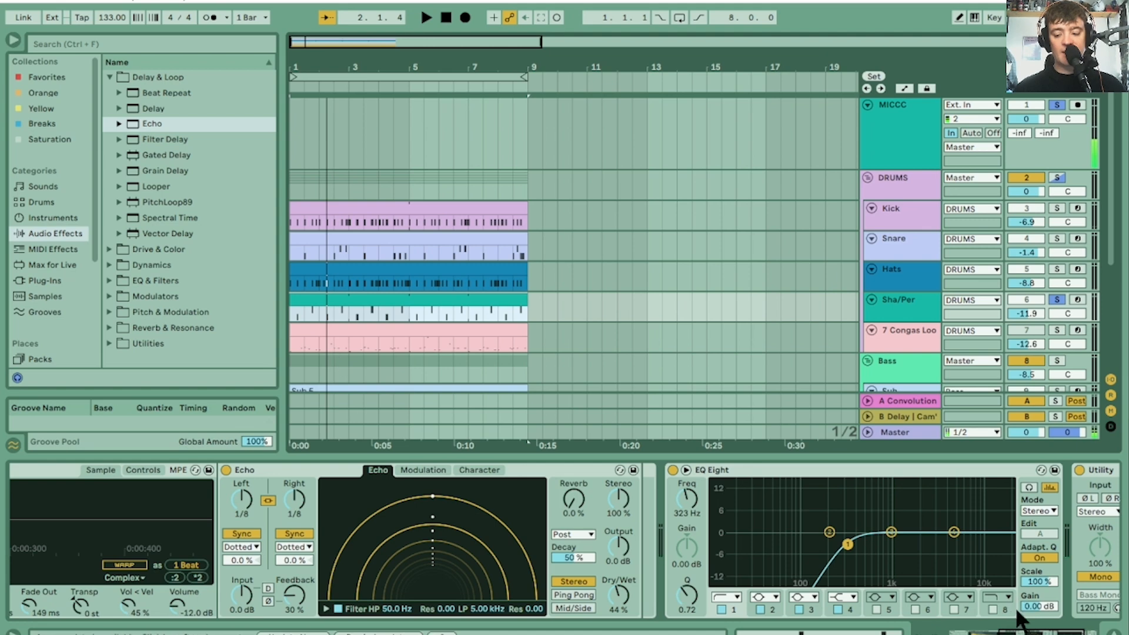
# Step: Return the C1 pad's Echo delay times to Notes and play the soloed Sha/Per part
pyautogui.moveTo(1024, 633); pyautogui.dragTo(973, 633)
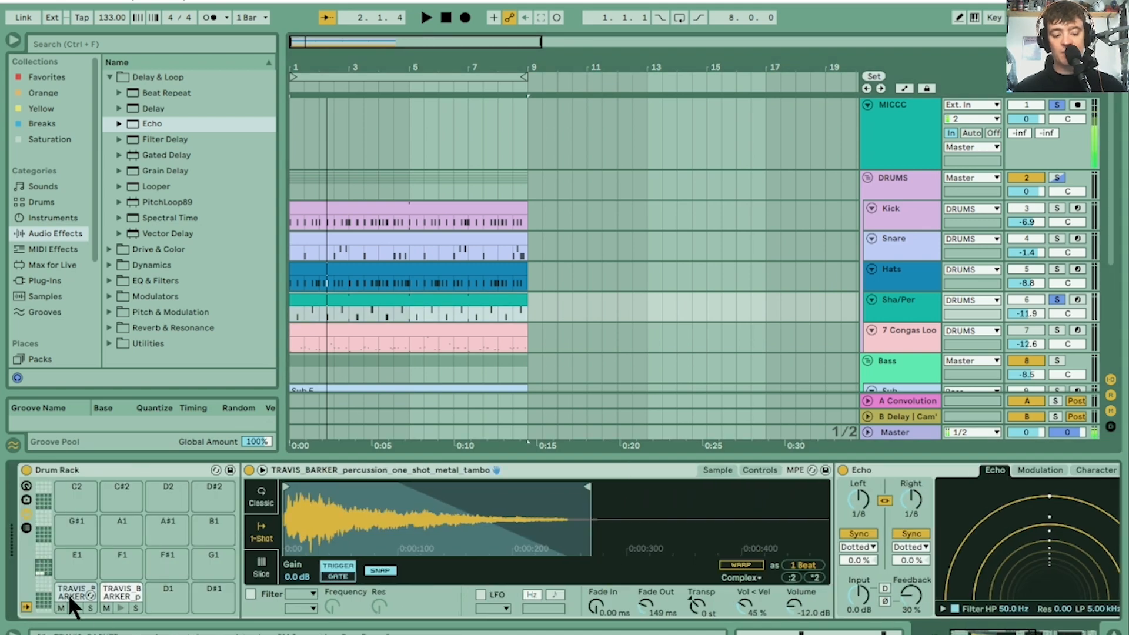
pyautogui.click(863, 558)
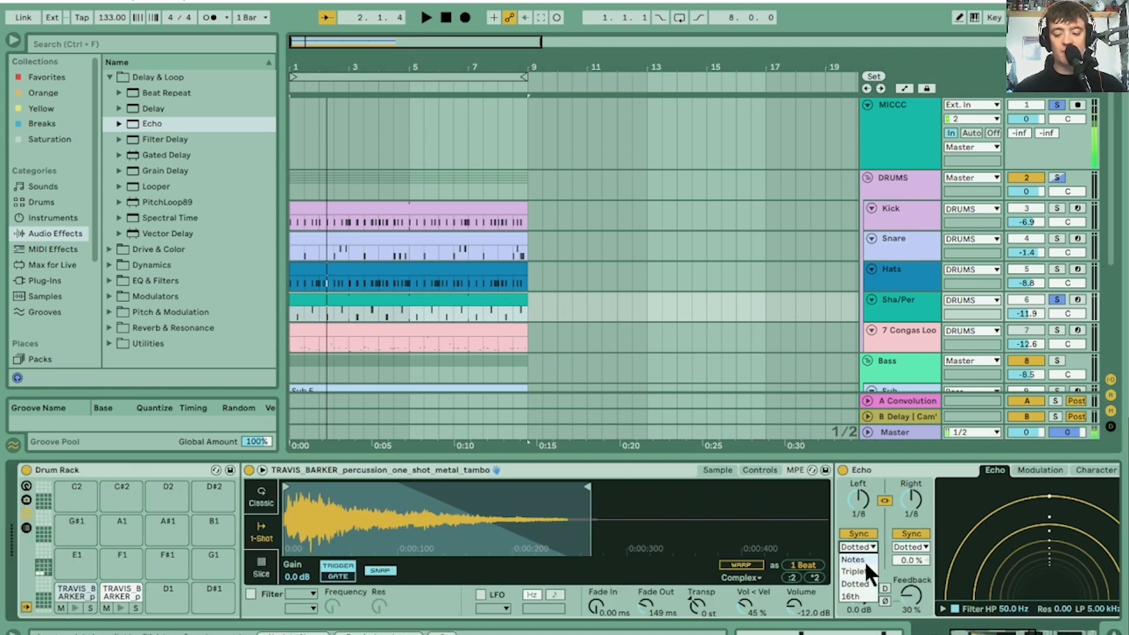
pyautogui.press('space')
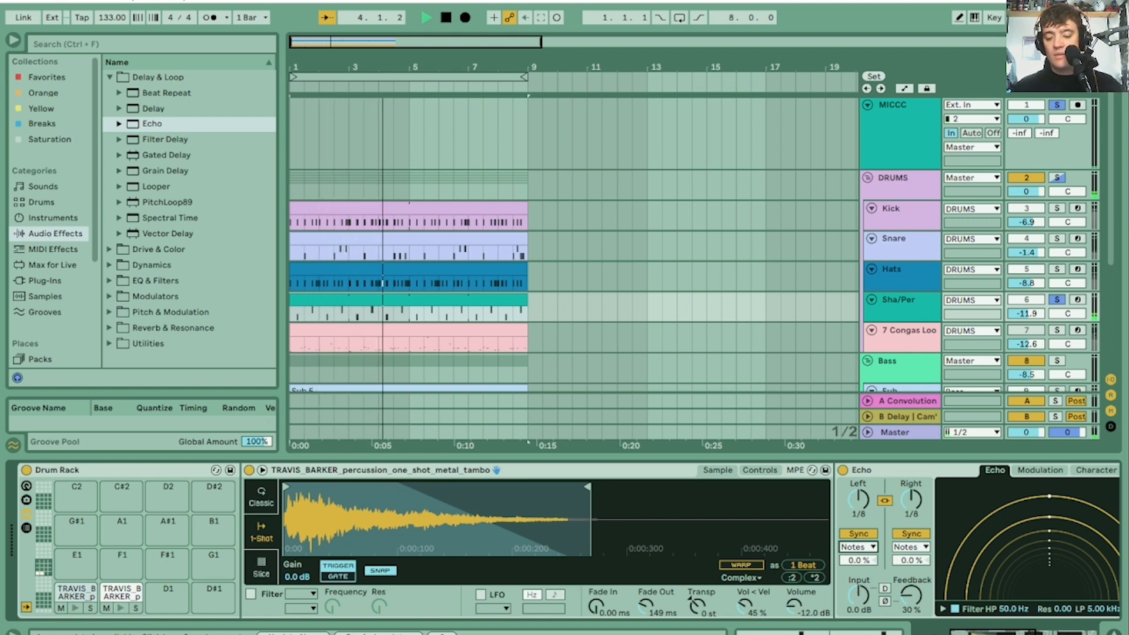
pyautogui.hscroll(5, 864, 560)
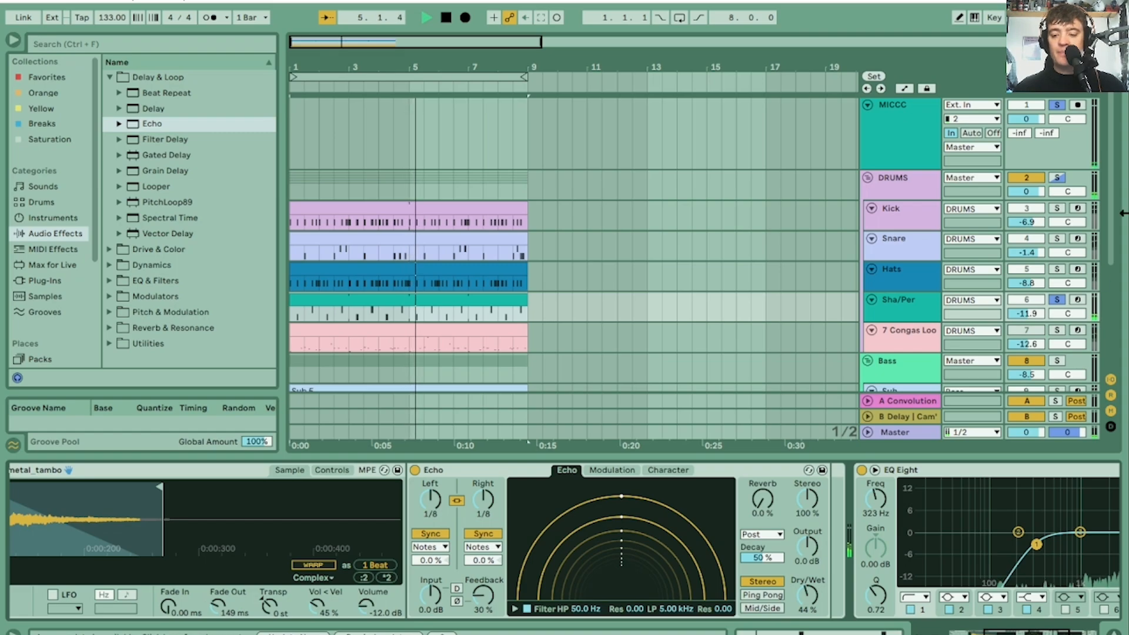
pyautogui.press('space')
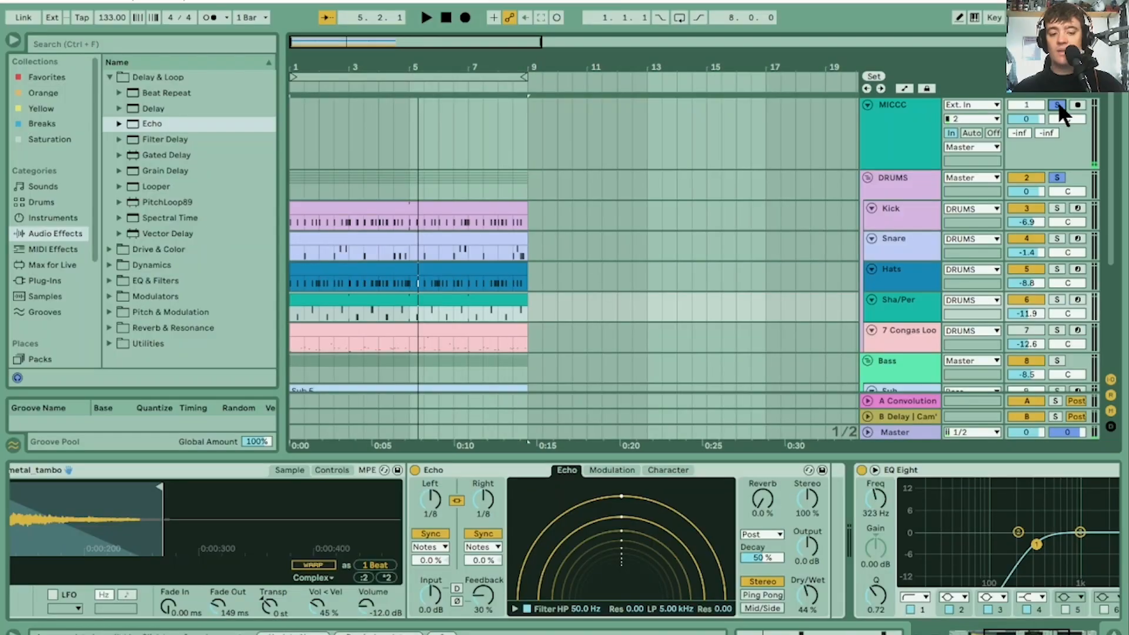
# Step: Solo the whole DRUMS group together with MICCC and raise the Sha/Per volume to -6.8 dB in the mixer during playback
pyautogui.press('space')
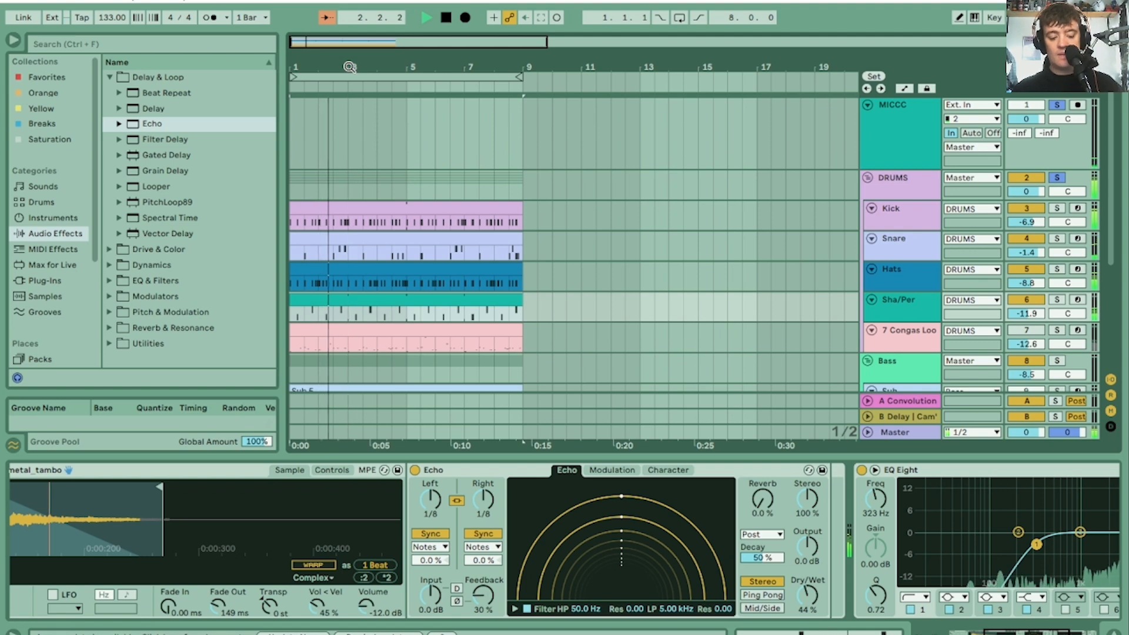
pyautogui.press('Tab')
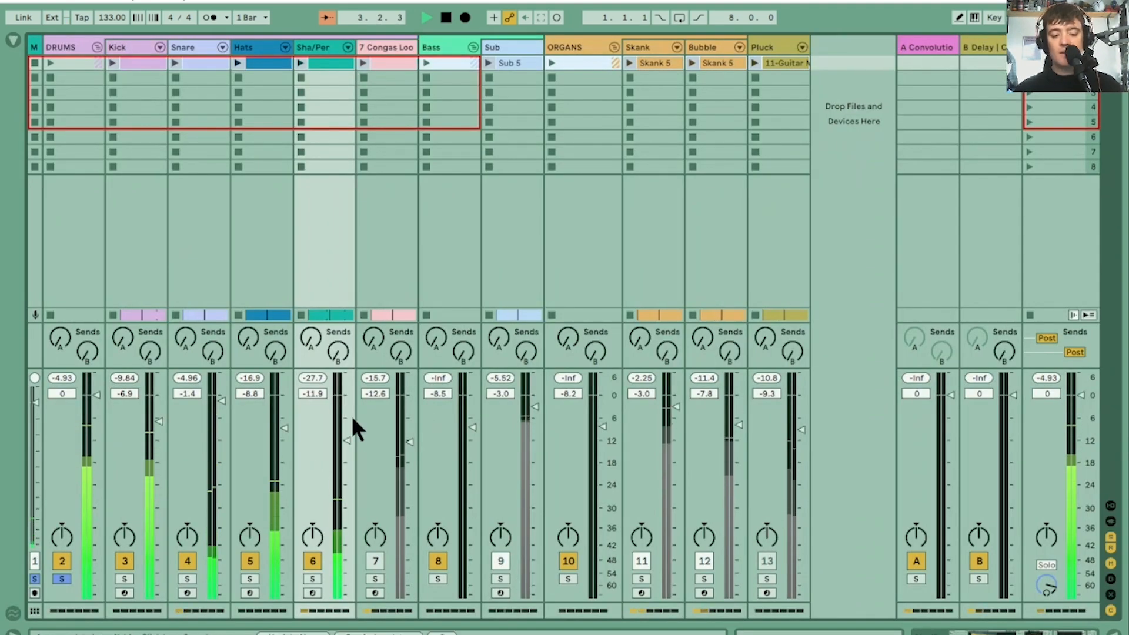
pyautogui.moveTo(349, 439); pyautogui.dragTo(351, 431)
pyautogui.press('Up')
pyautogui.press('Up')
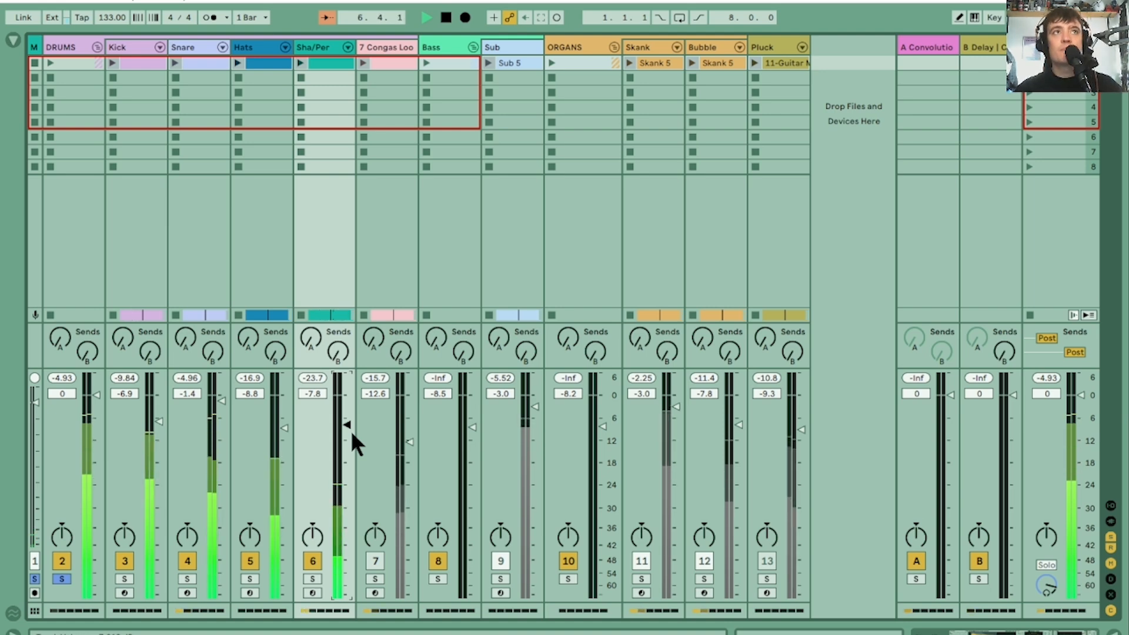
pyautogui.press('Up')
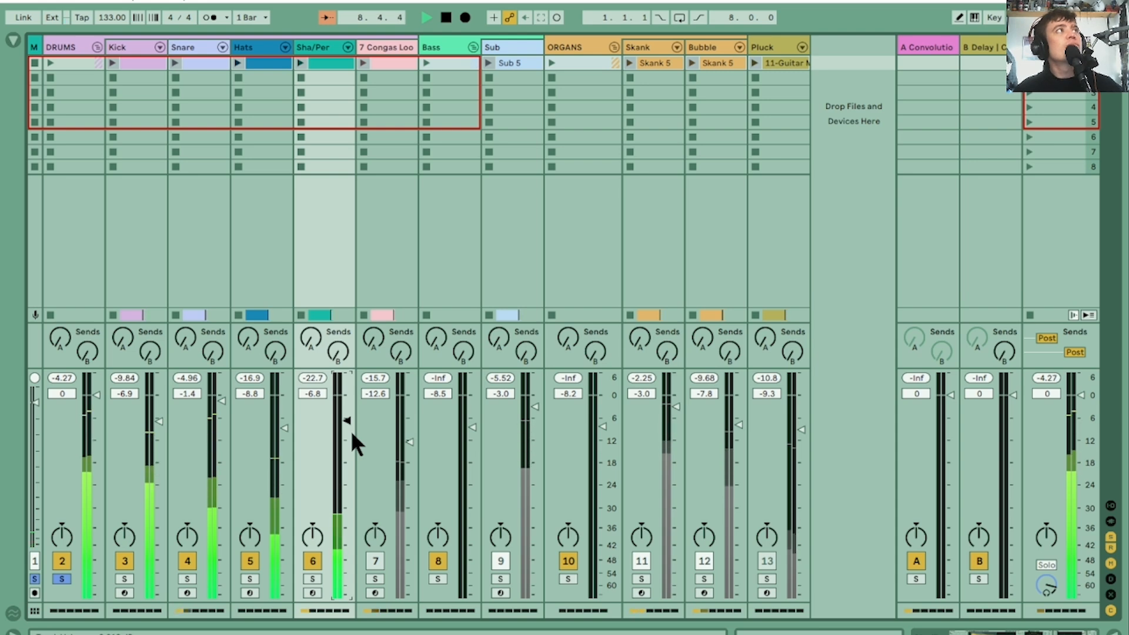
pyautogui.press('space')
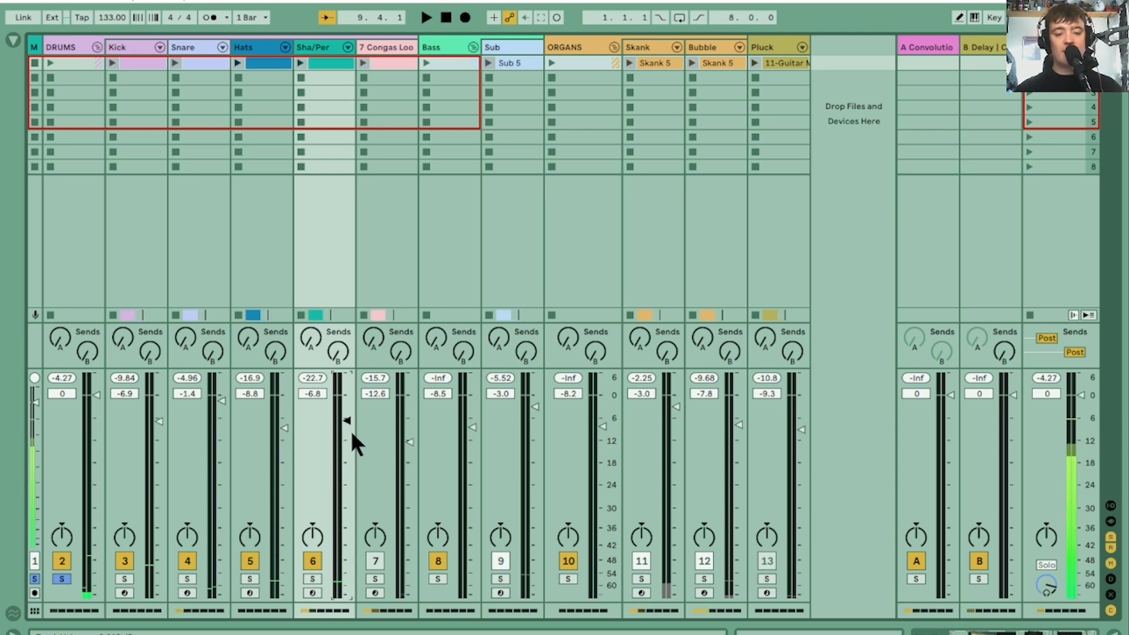
# Step: Try Triplet delay times on the C#1 pad's Echo during playback, lengthening them to 1/4
pyautogui.doubleClick(324, 48)
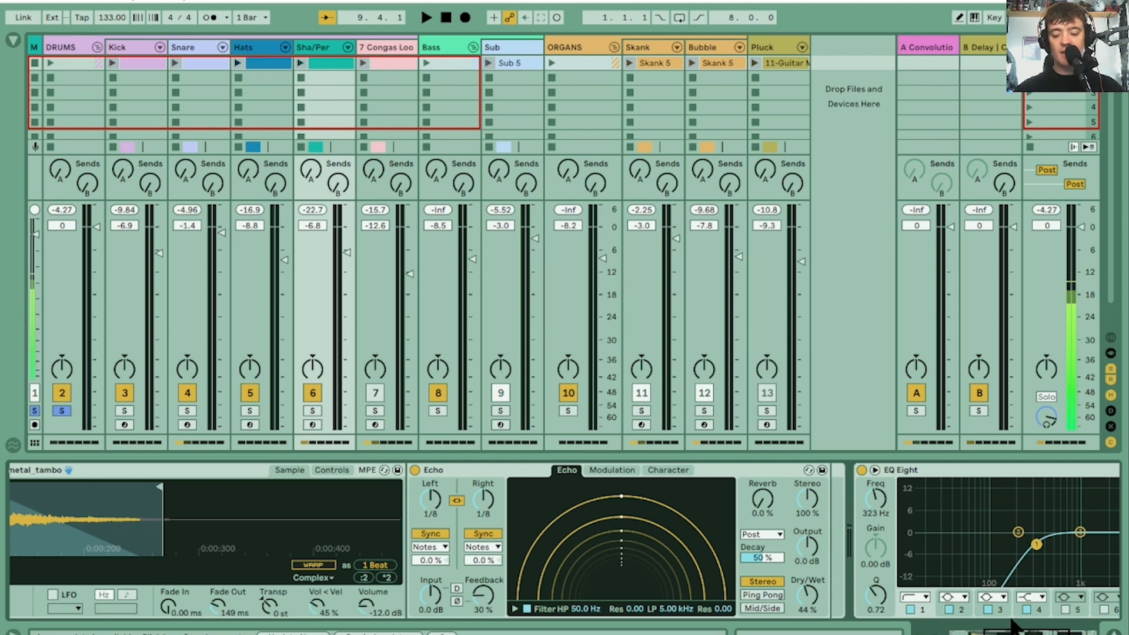
pyautogui.moveTo(1013, 634); pyautogui.dragTo(978, 634)
pyautogui.click(123, 592)
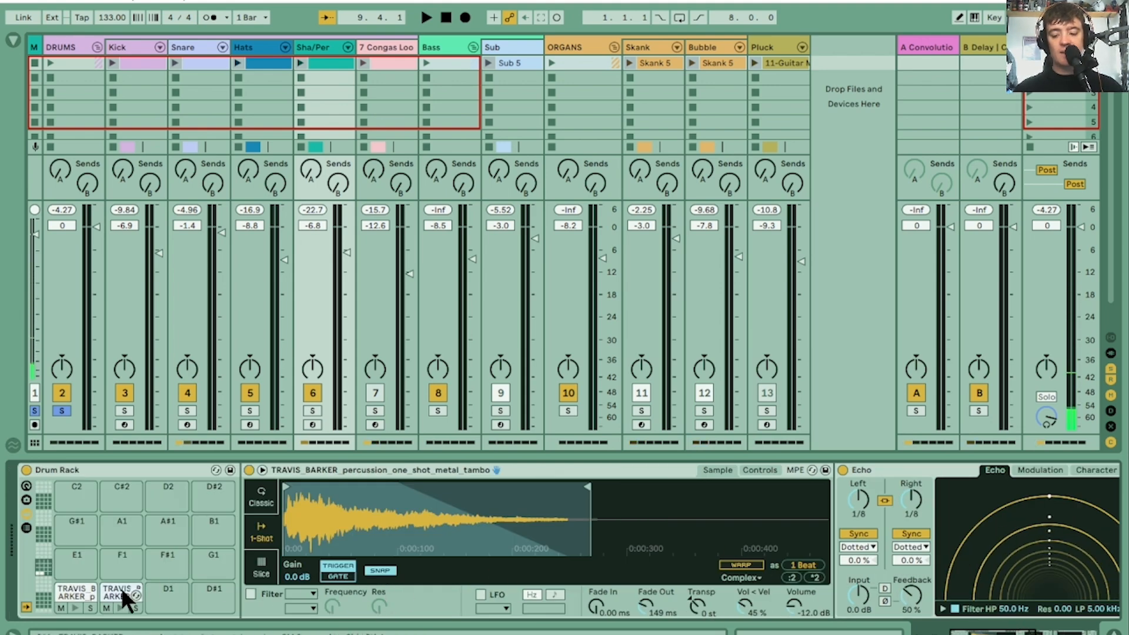
pyautogui.click(867, 547)
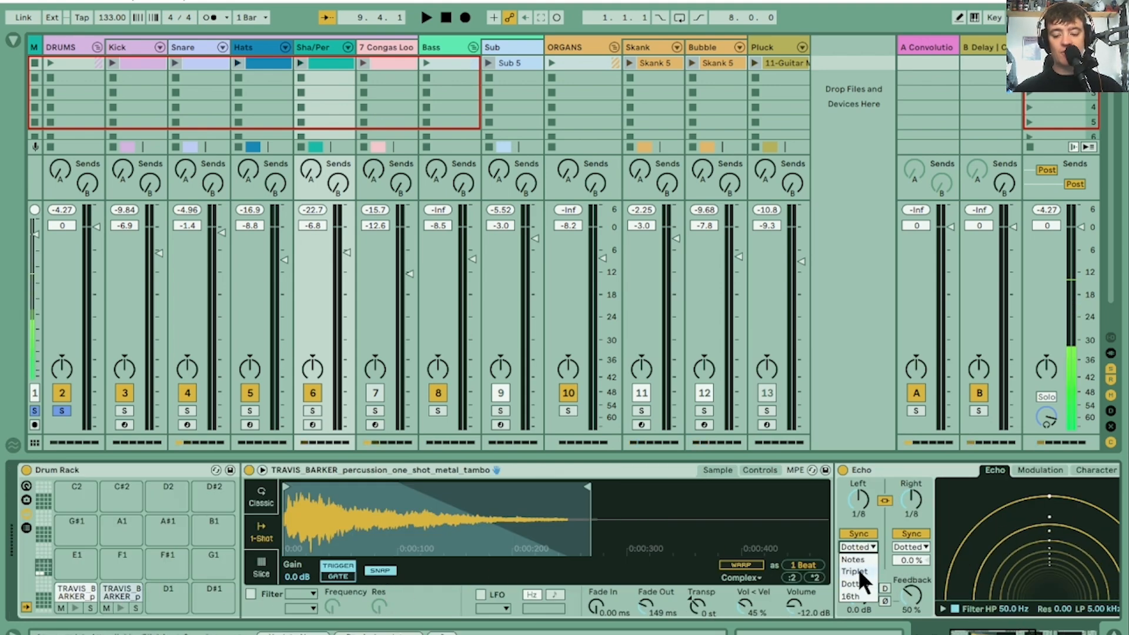
pyautogui.click(858, 569)
pyautogui.press('space')
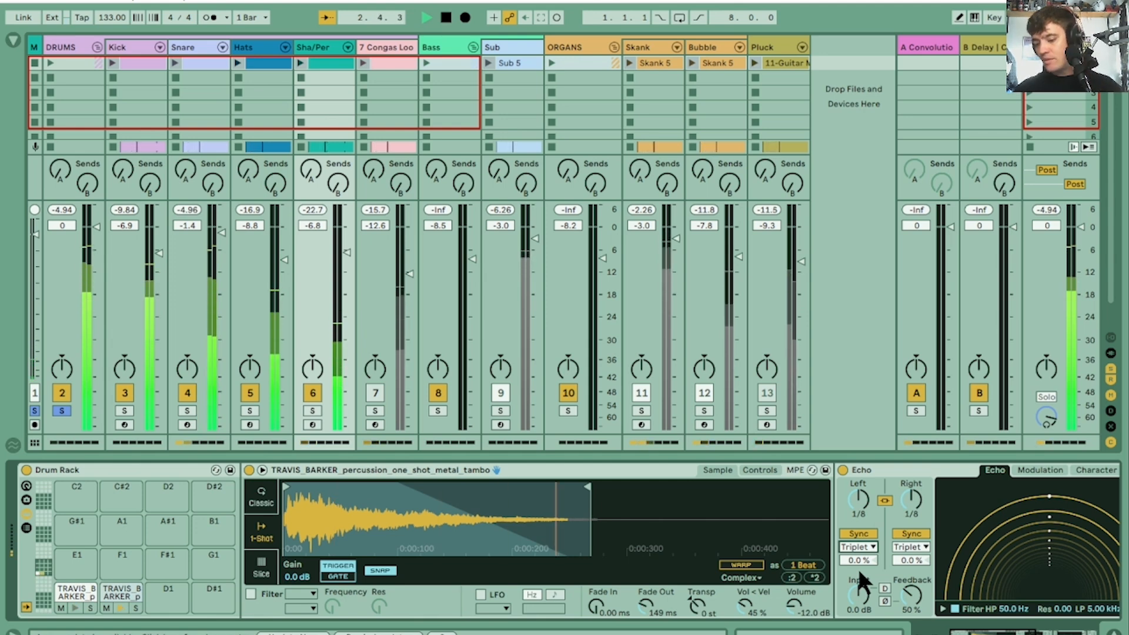
pyautogui.scroll(2, 865, 509)
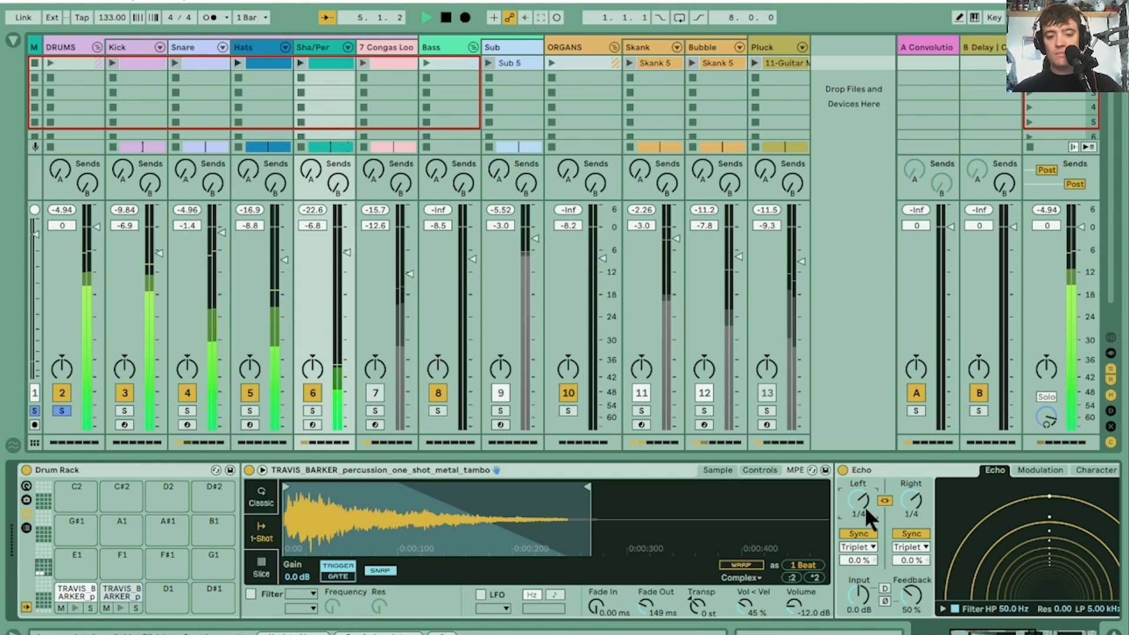
# Step: Set the C#1 pad's Echo delay times to Dotted 1/8
pyautogui.click(865, 547)
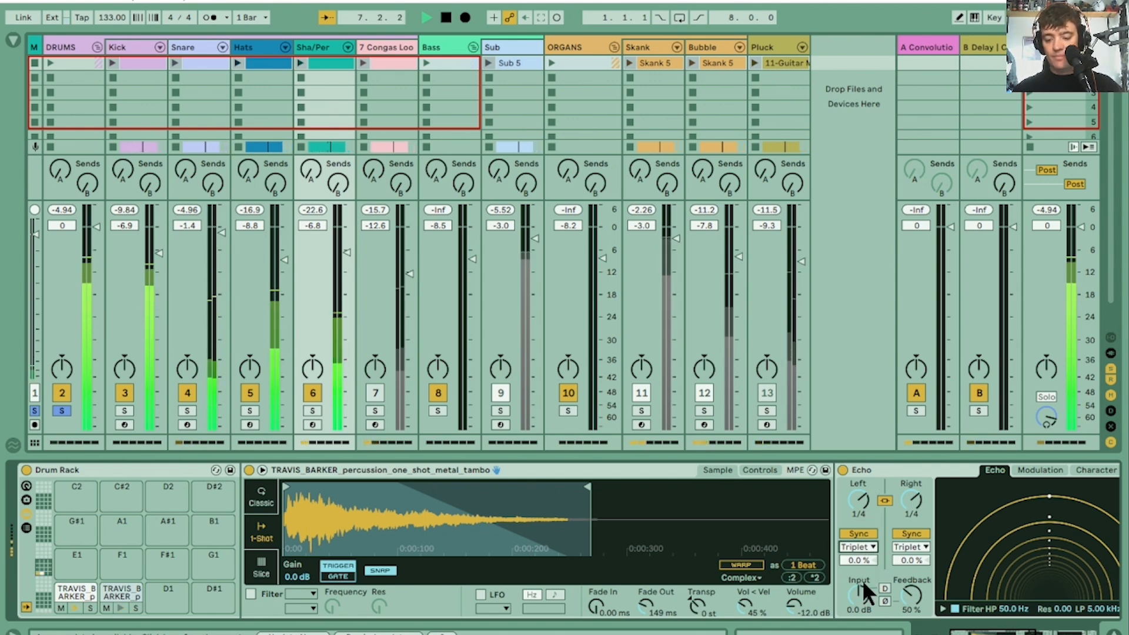
pyautogui.click(861, 580)
pyautogui.scroll(-1, 861, 498)
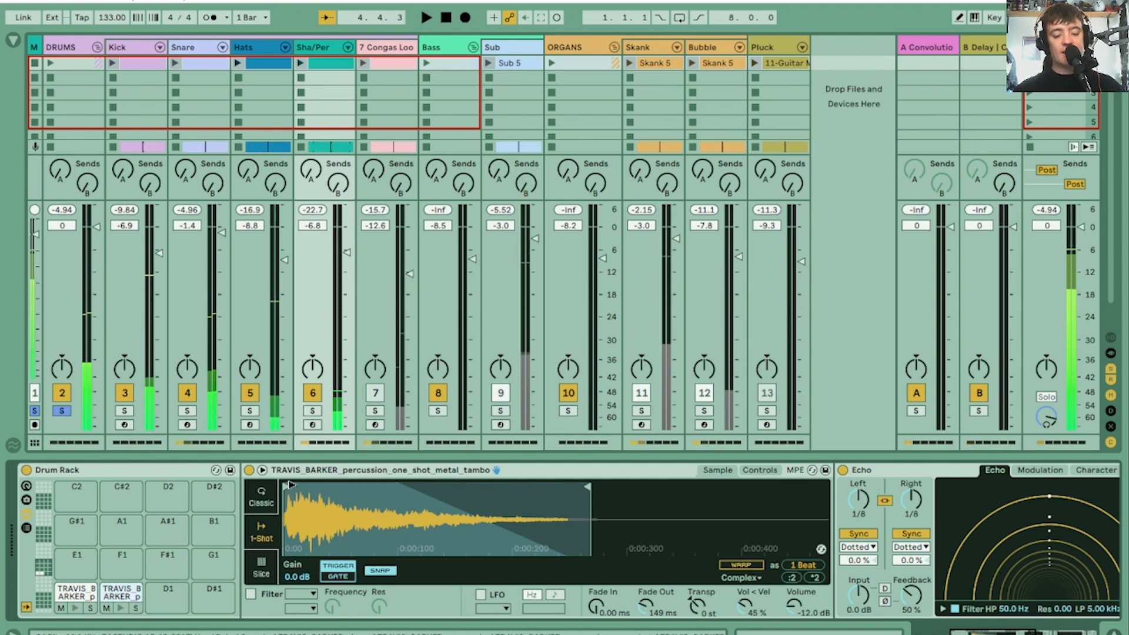
# Step: Cut the initial attack off the C#1 pad's tambourine sample by moving its start, and set Fade In to 12.2 ms during playback
pyautogui.click(62, 590)
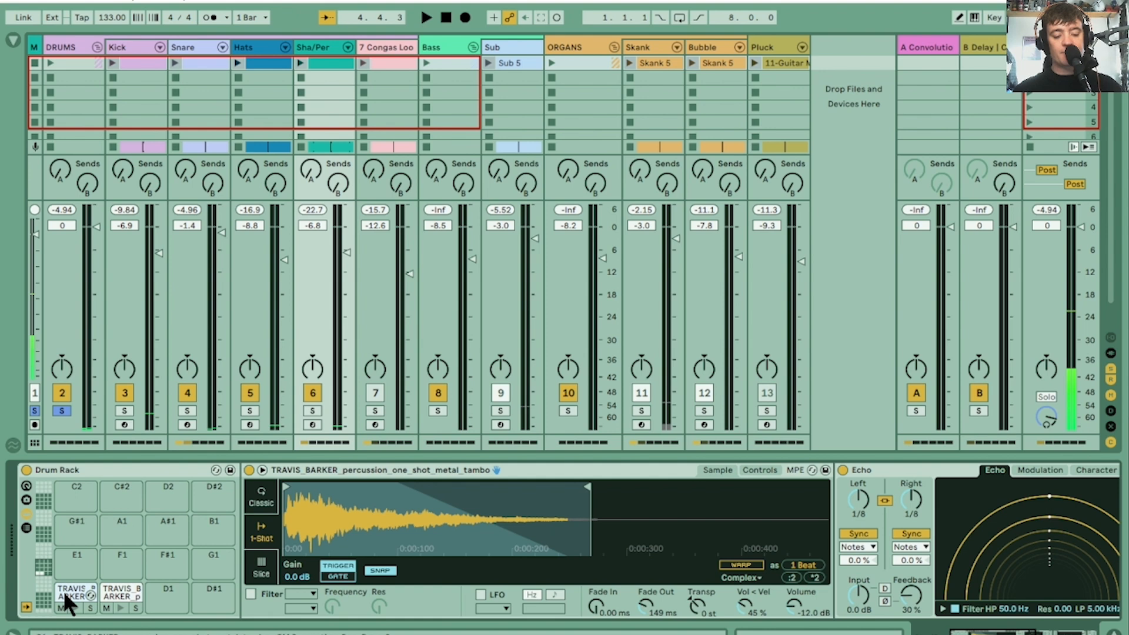
pyautogui.click(116, 590)
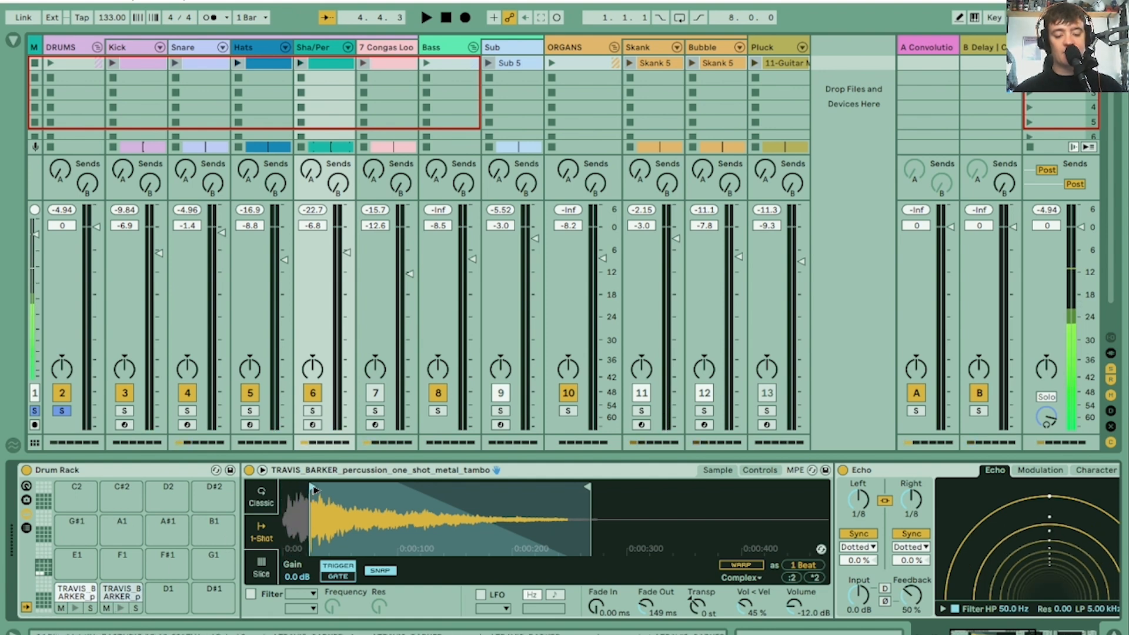
pyautogui.press('space')
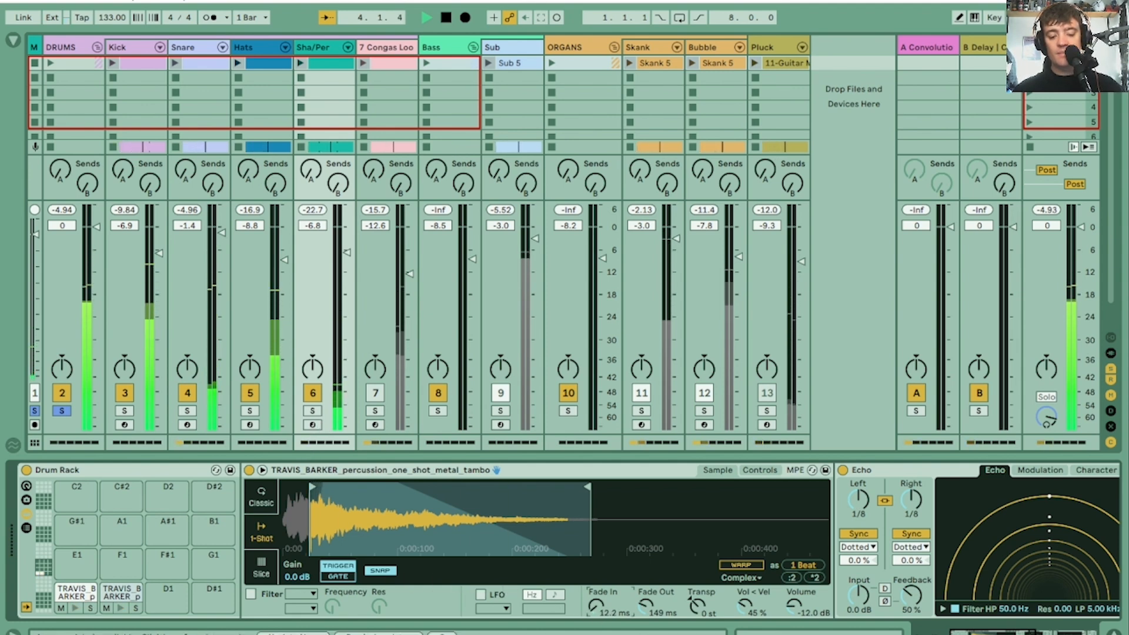
# Step: Compare the drums with Sha/Per muted and unmuted during playback, raising the Sha/Per volume to -5.8 dB
pyautogui.click(304, 390)
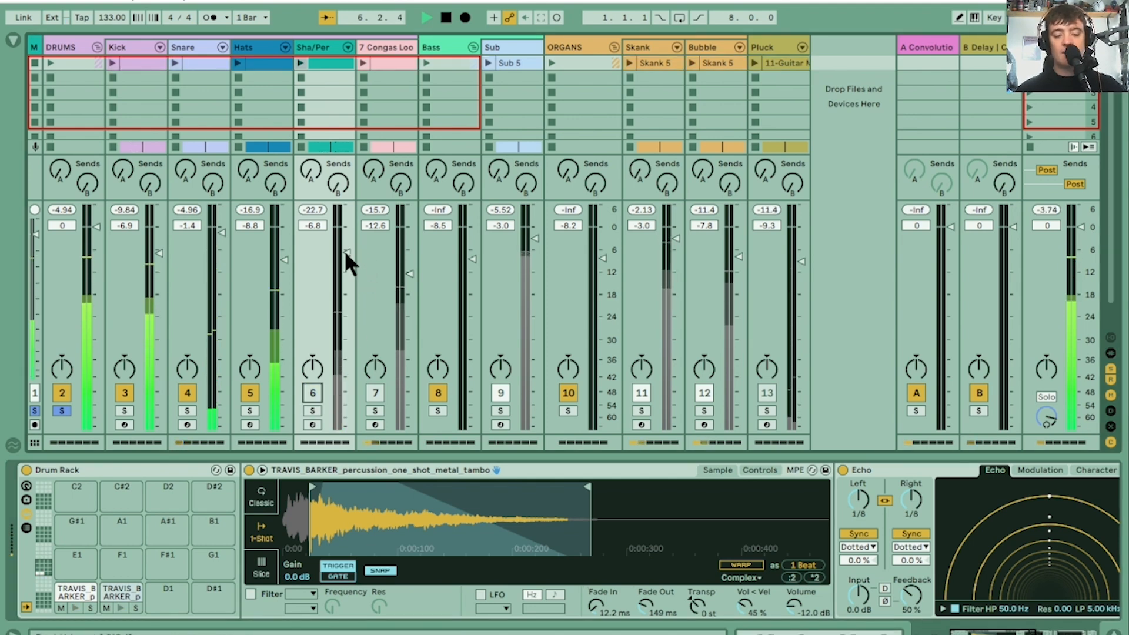
pyautogui.moveTo(346, 255); pyautogui.dragTo(346, 253)
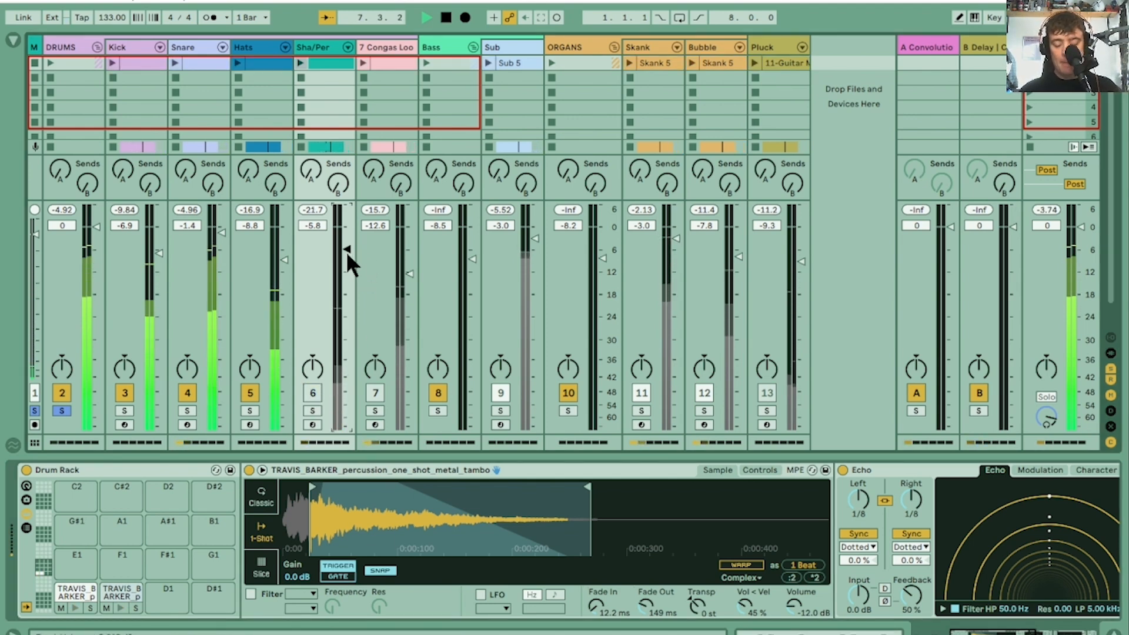
pyautogui.click(310, 392)
pyautogui.press('space')
pyautogui.press('space')
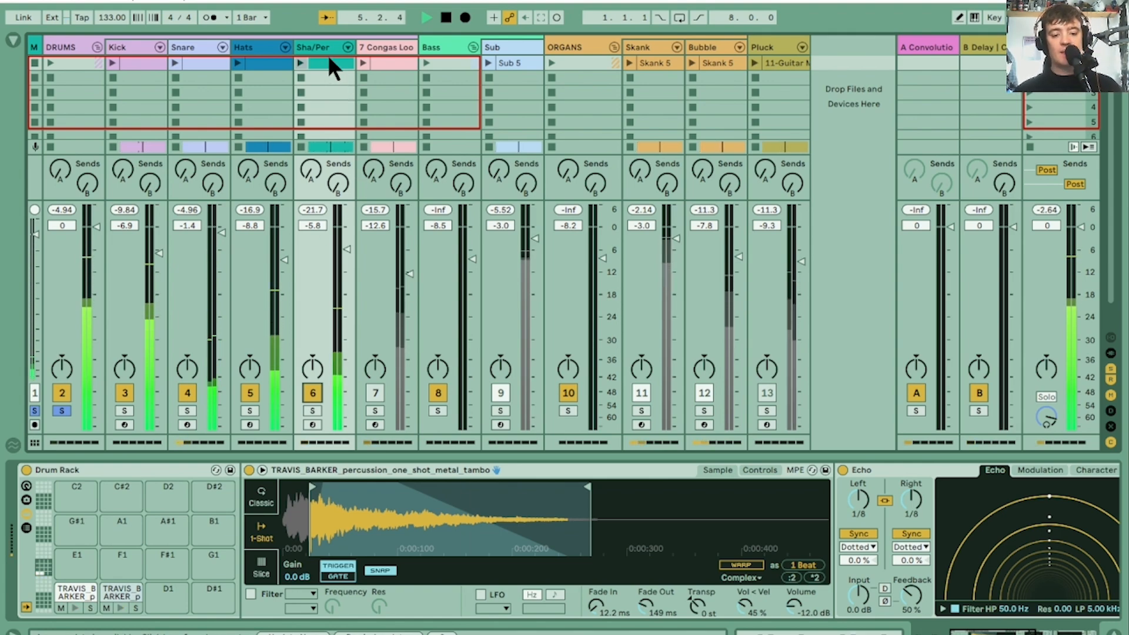
# Step: Open the Sha/Per clip in the arrangement and duplicate its two-bar pattern into a four-bar loop, then play it
pyautogui.press('Tab')
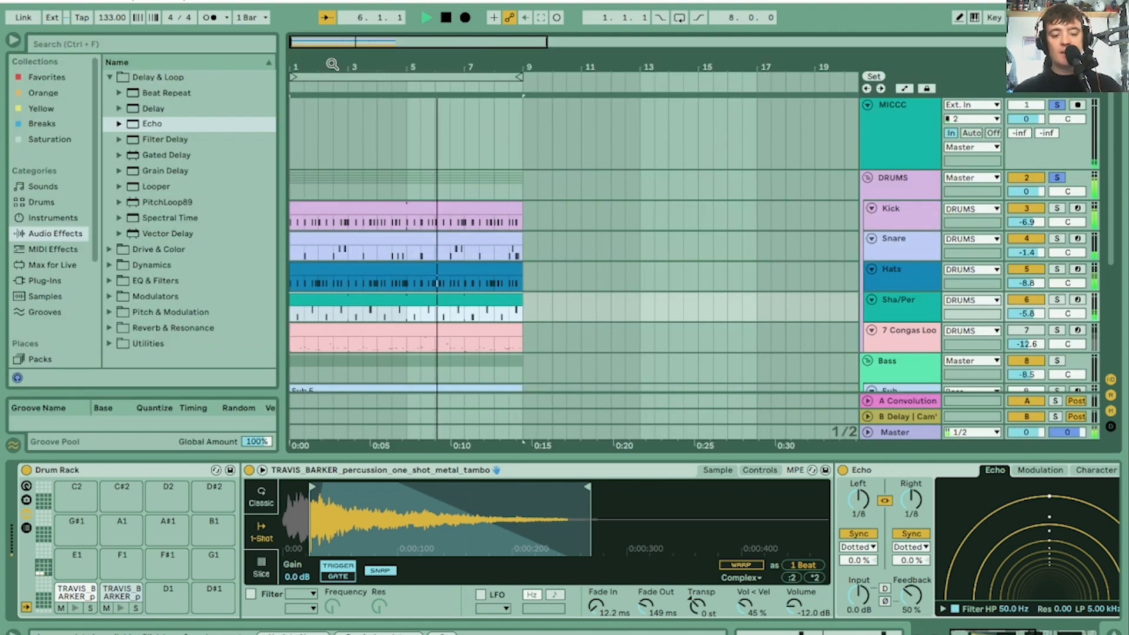
pyautogui.click(425, 295)
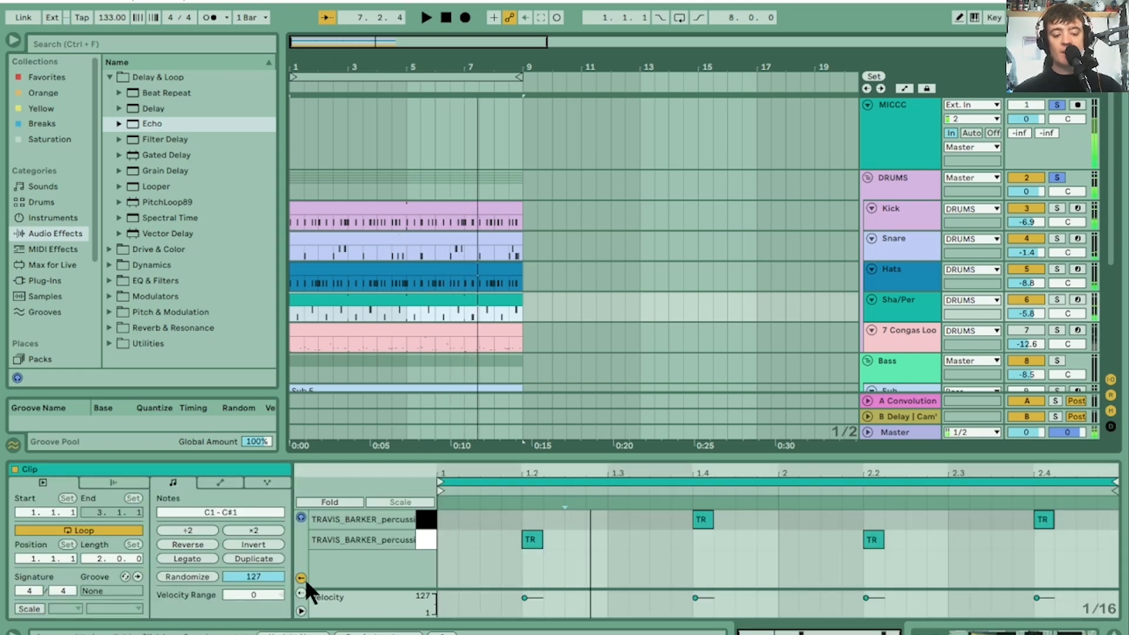
pyautogui.click(271, 560)
pyautogui.press('space')
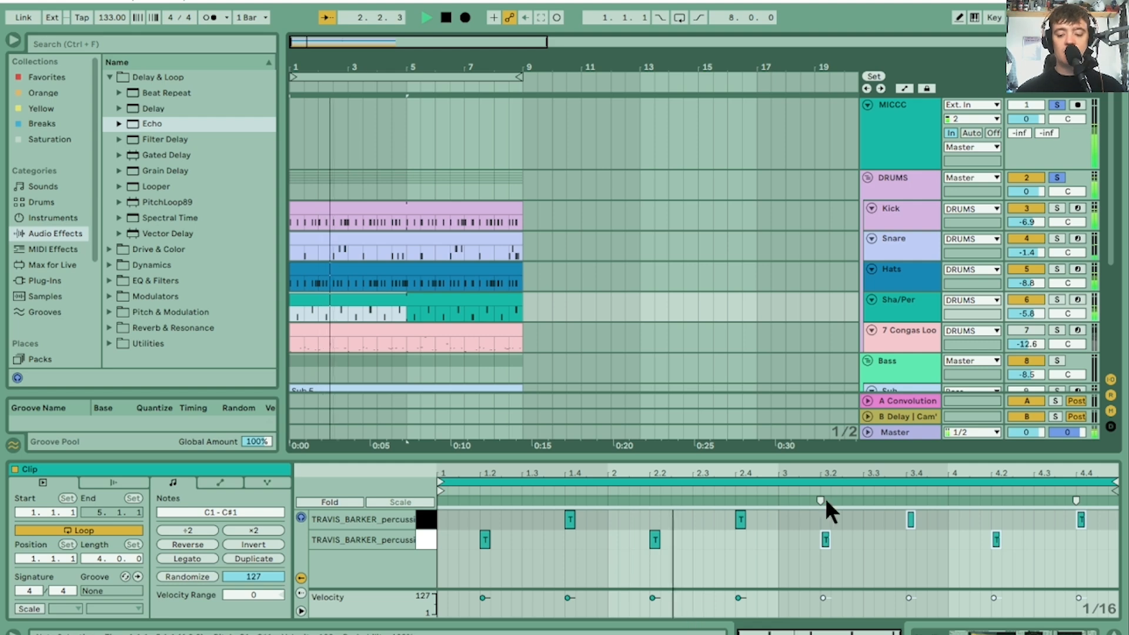
# Step: Move the Sha/Per clip's last note at 4.4 from C#1 down to C1 and listen to the drums
pyautogui.click(1038, 515)
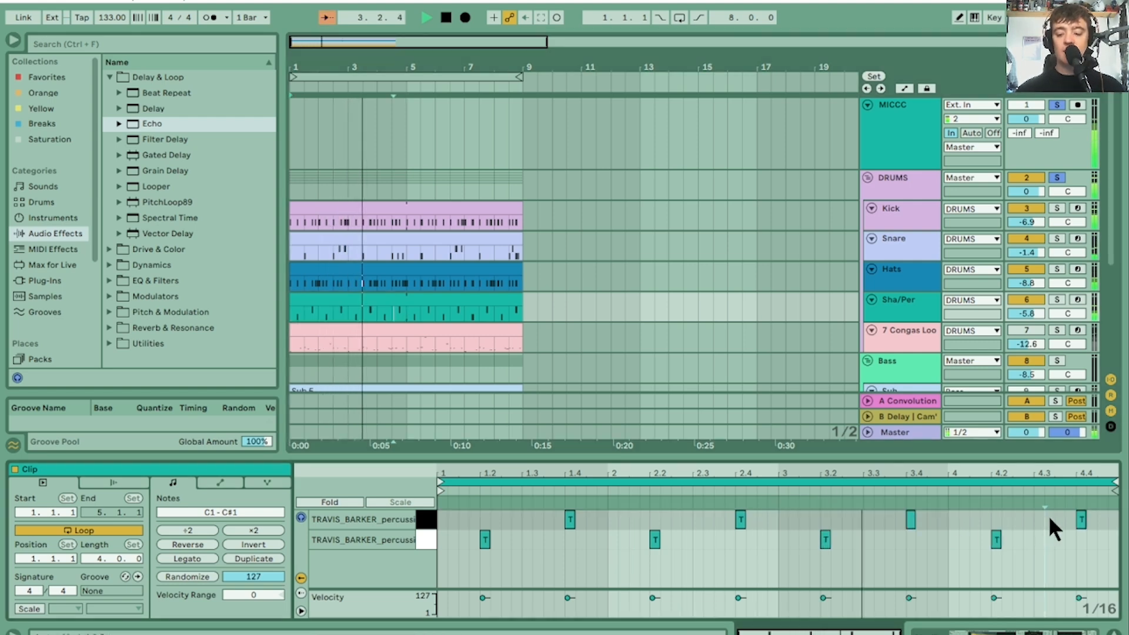
pyautogui.moveTo(1080, 519)
pyautogui.mouseDown()
pyautogui.moveTo(1091, 519)
pyautogui.moveTo(1081, 539)
pyautogui.mouseUp()
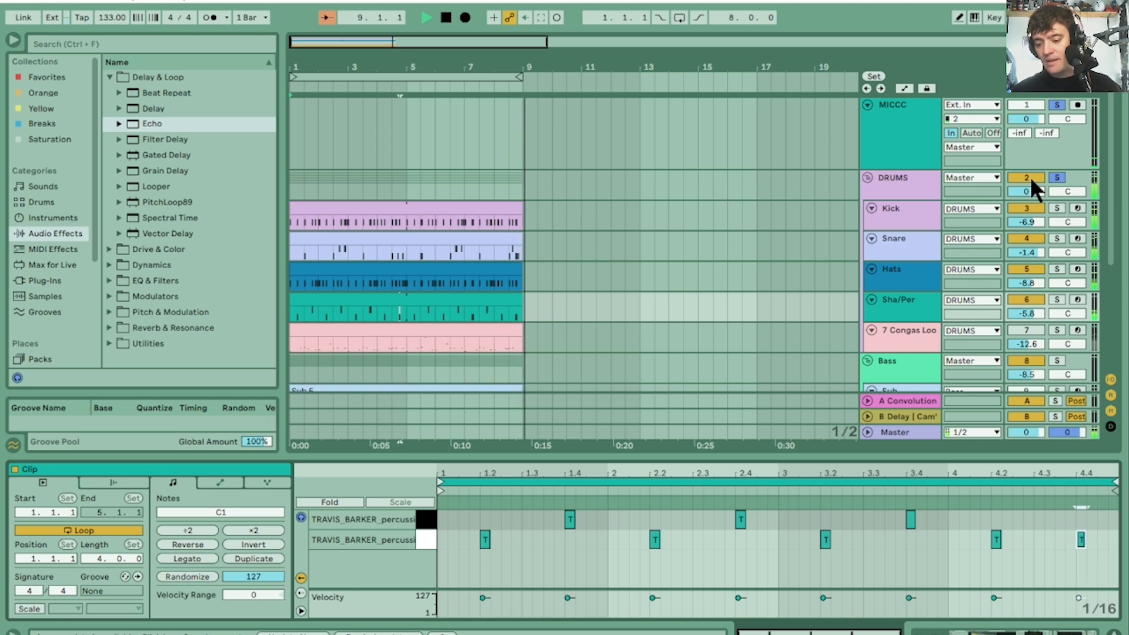
pyautogui.press('space')
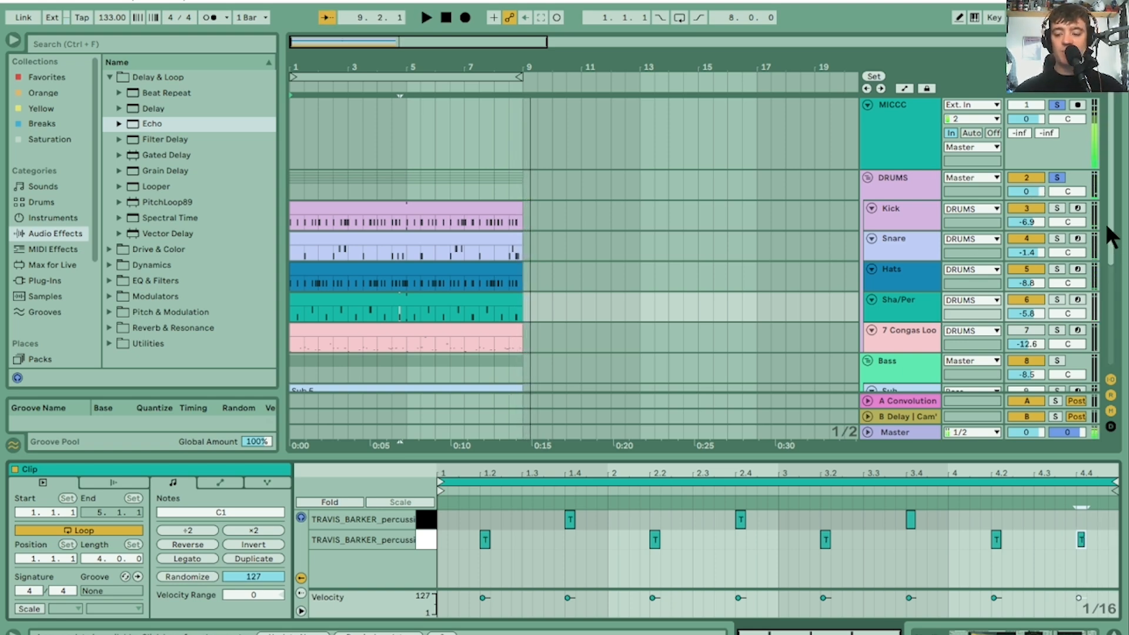
# Step: Replace the DRUMS solo with a solo of the 7 Congas Loo track, keeping the MICCC track soloed alongside it
pyautogui.moveTo(1106, 226); pyautogui.dragTo(1109, 250)
pyautogui.click(908, 291)
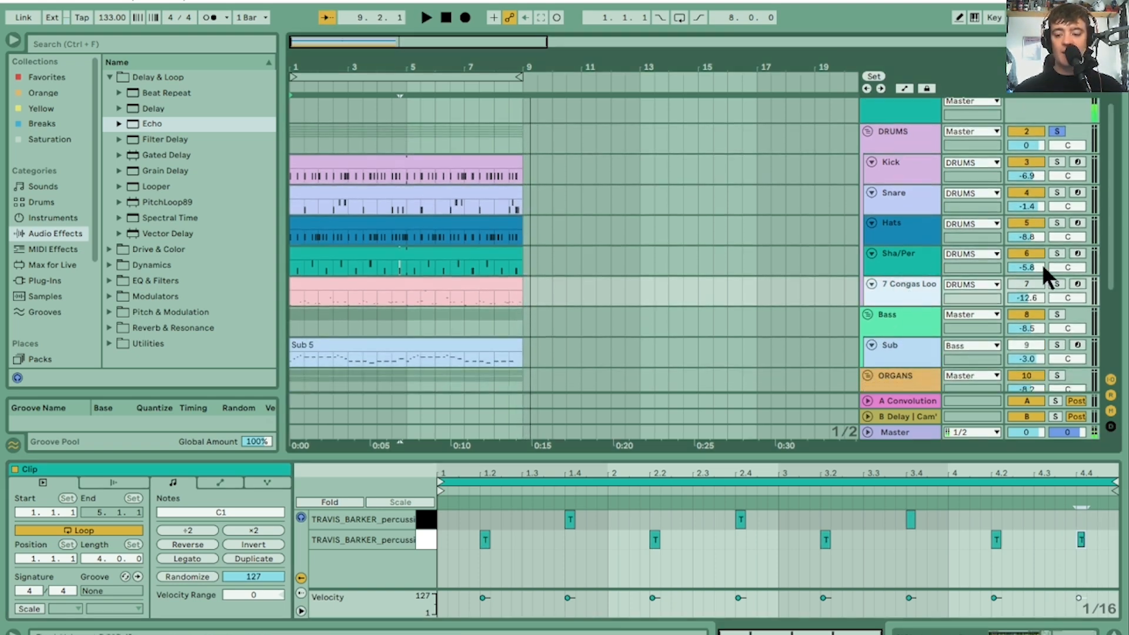
pyautogui.click(1056, 284)
pyautogui.click(1056, 283)
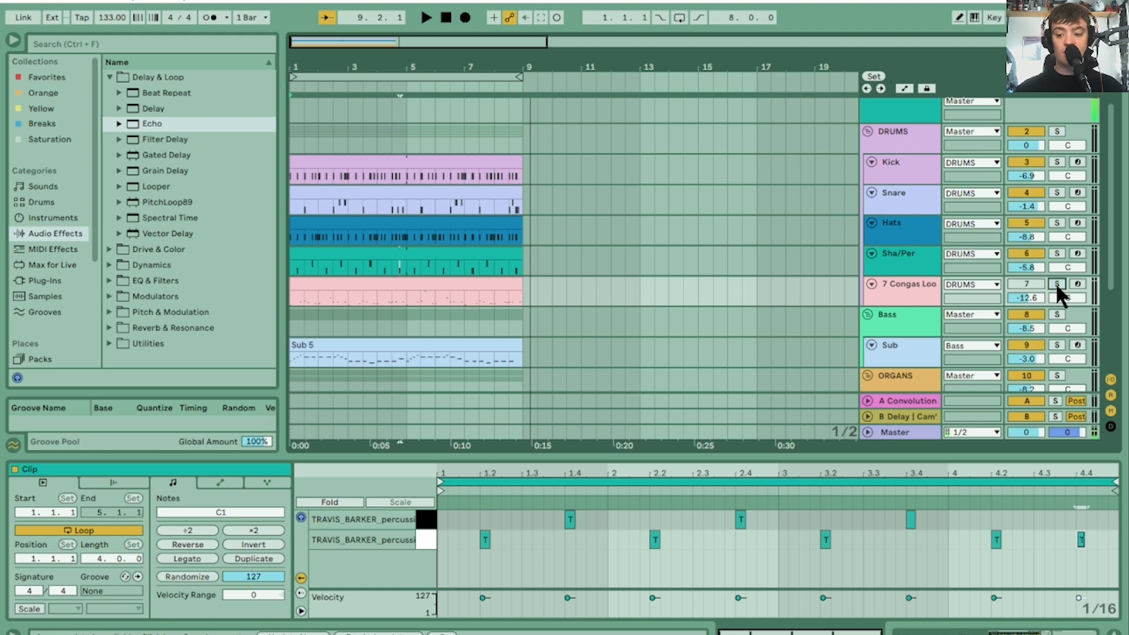
pyautogui.moveTo(1106, 270); pyautogui.dragTo(1108, 242)
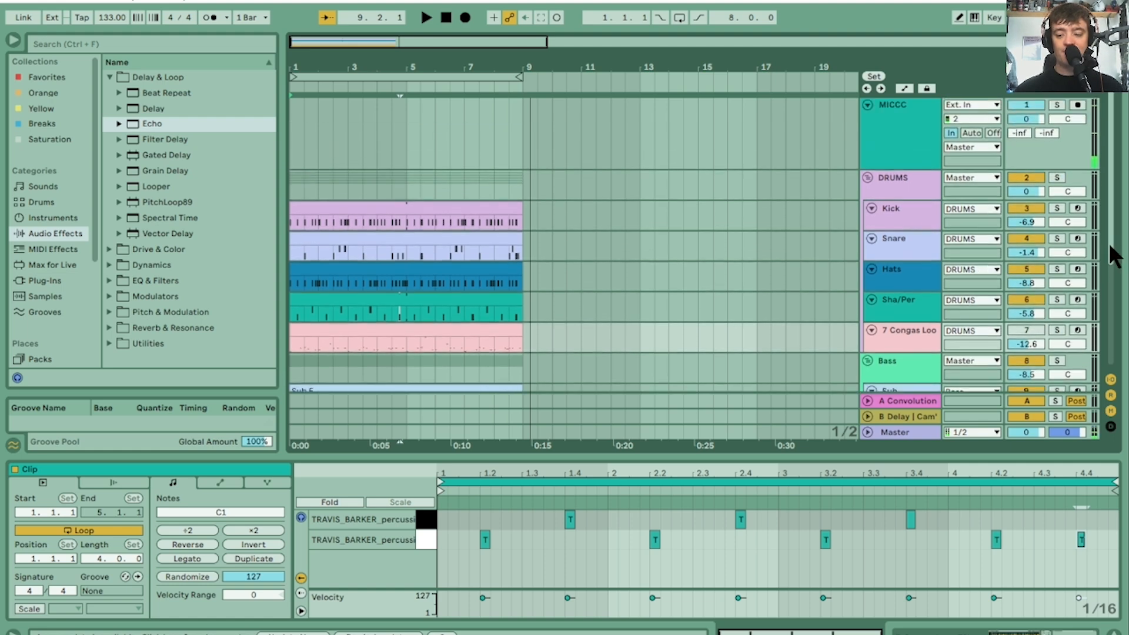
pyautogui.click(1056, 329)
pyautogui.keyDown('ctrl'); pyautogui.click(1057, 105); pyautogui.keyUp('ctrl')
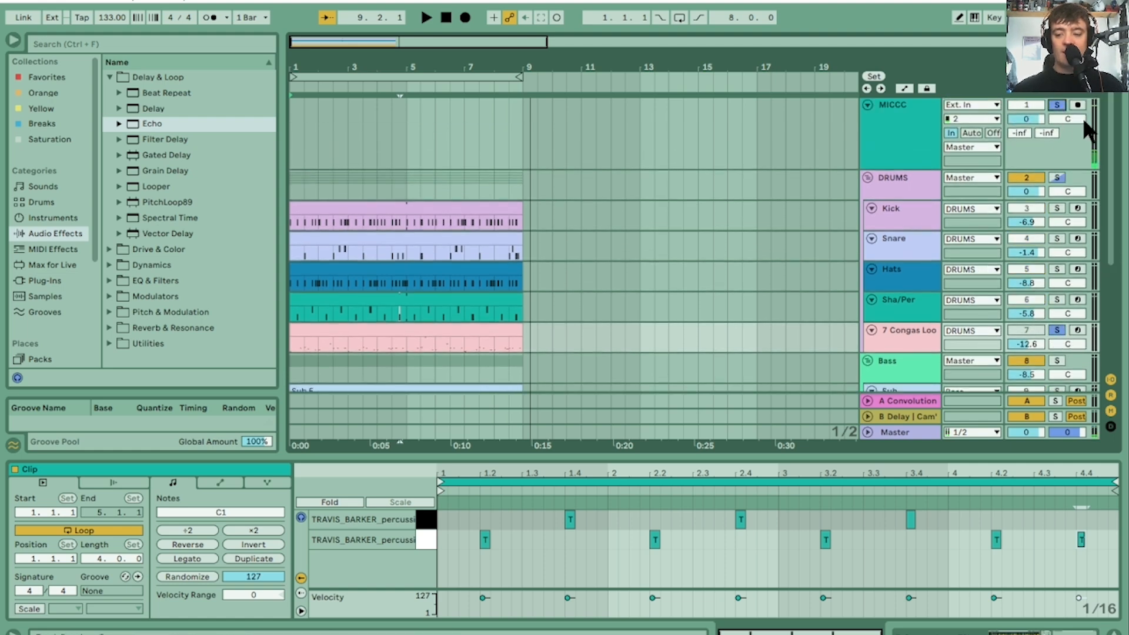
pyautogui.moveTo(1109, 142); pyautogui.dragTo(1122, 208)
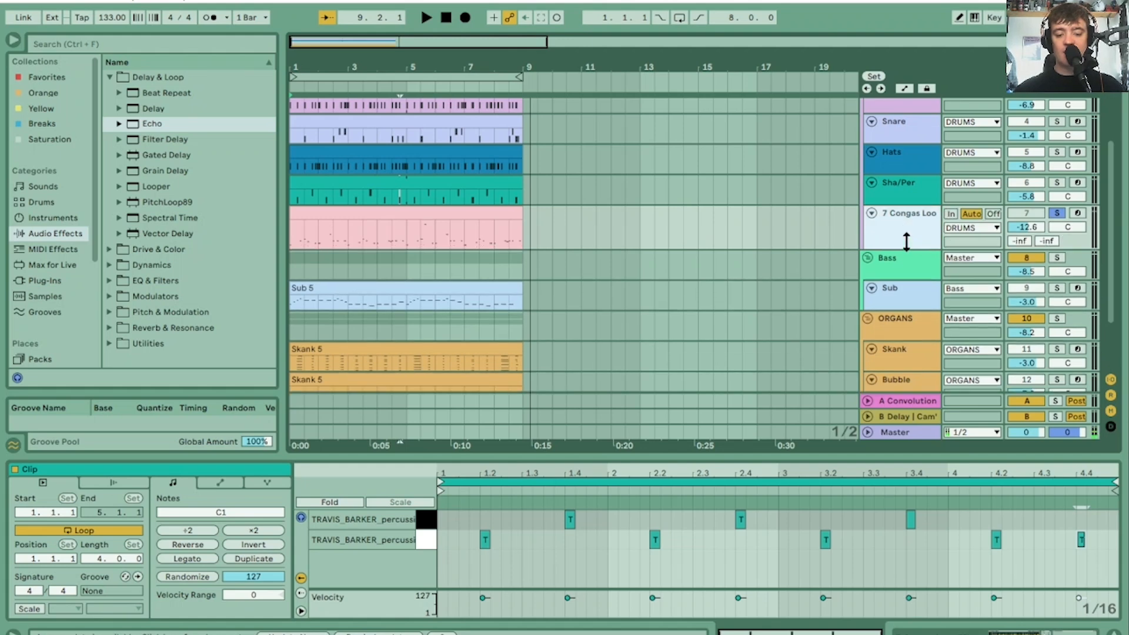
# Step: Review the congas track's devices and clip, and add an E2 note near the end of bar 8 during playback
pyautogui.click(910, 219)
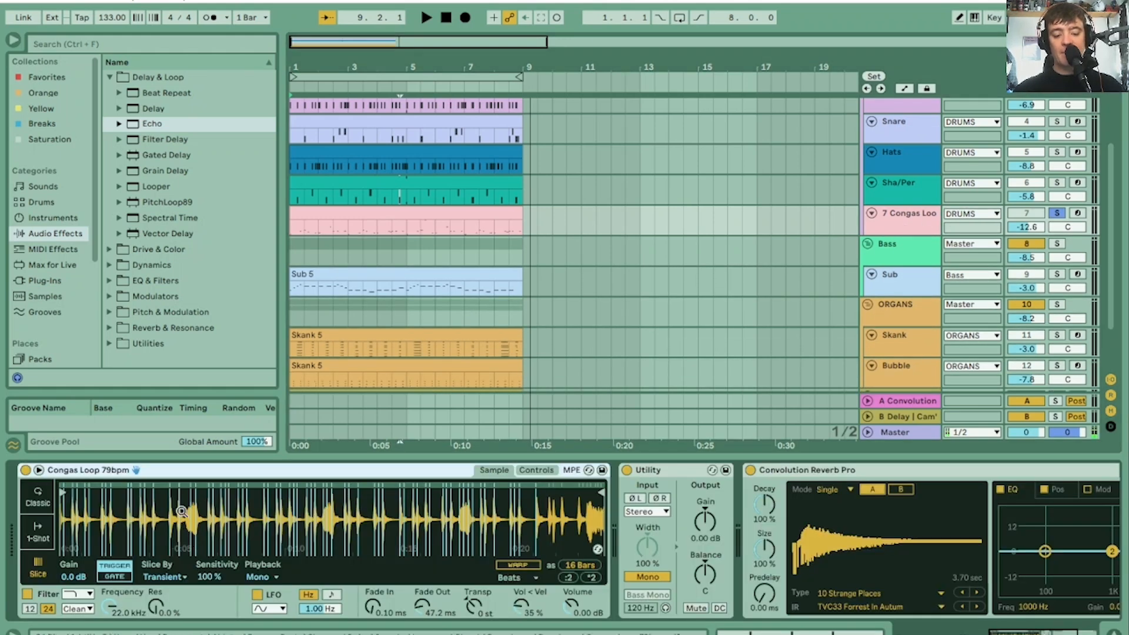
pyautogui.moveTo(182, 511); pyautogui.dragTo(181, 538)
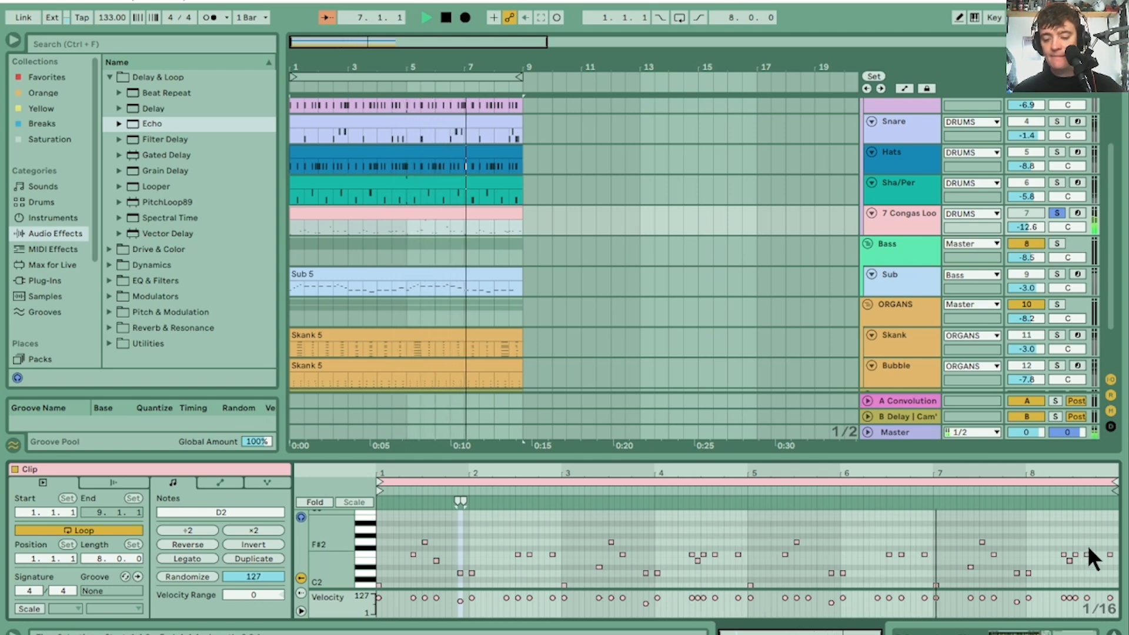
pyautogui.doubleClick(1098, 558)
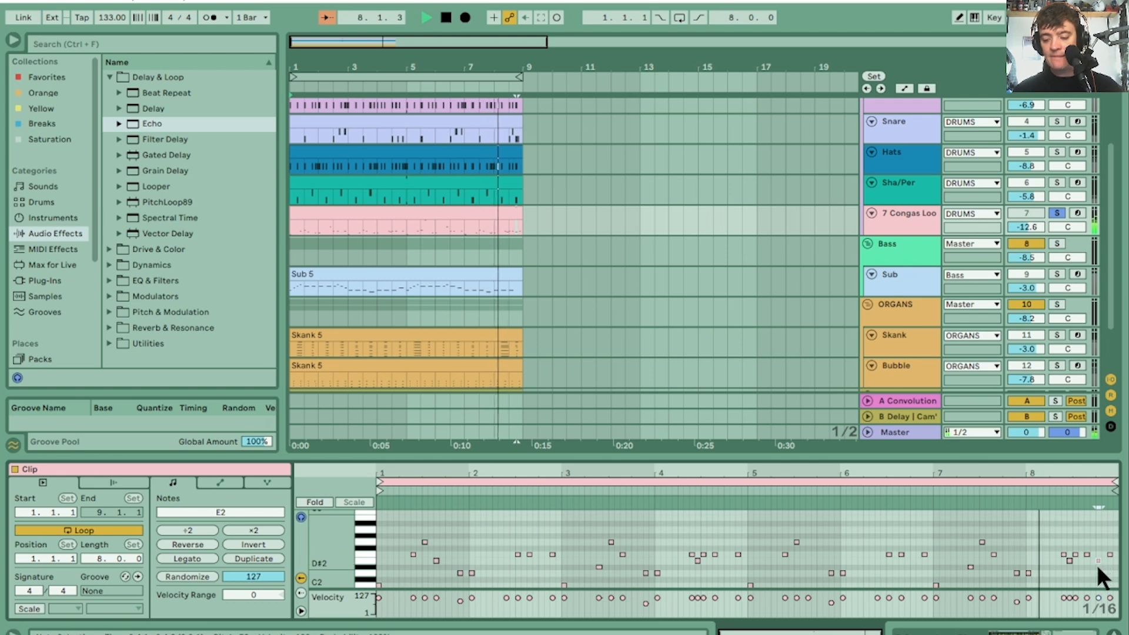
pyautogui.press('space')
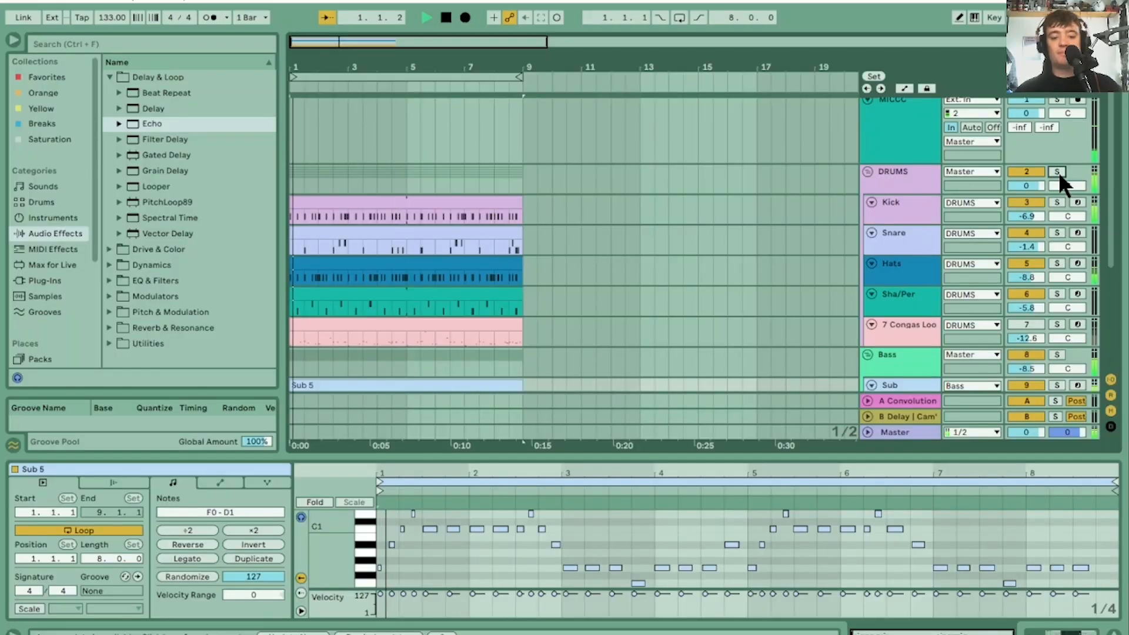
# Step: Compare the soloed DRUMS group with the full mix during playback, and activate the 7 Congas Loo track
pyautogui.click(1057, 172)
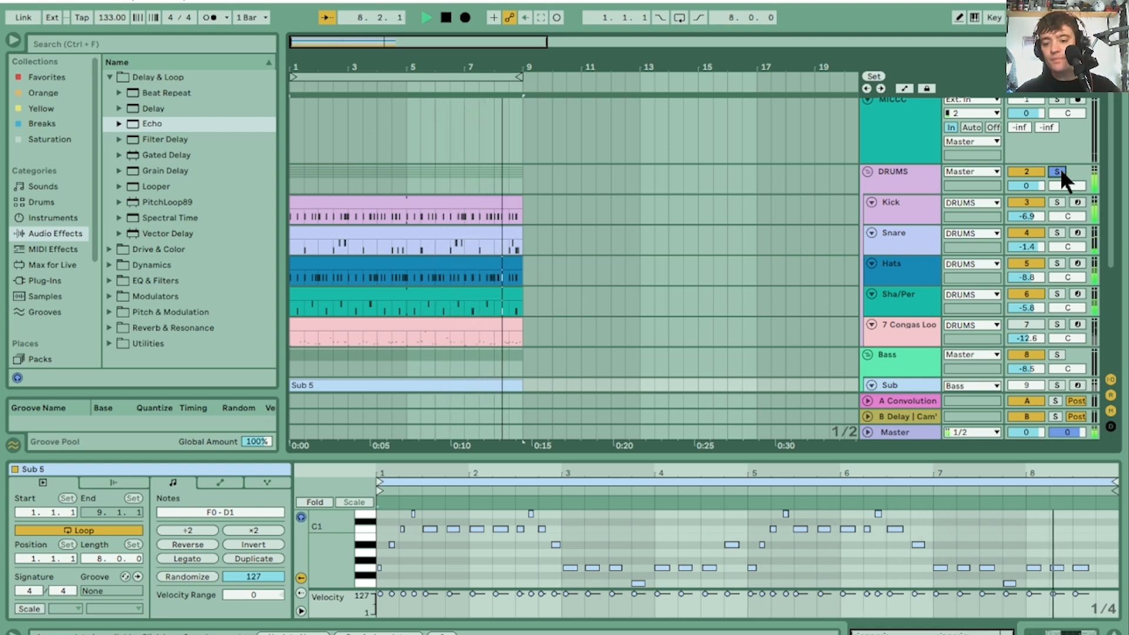
pyautogui.click(1059, 169)
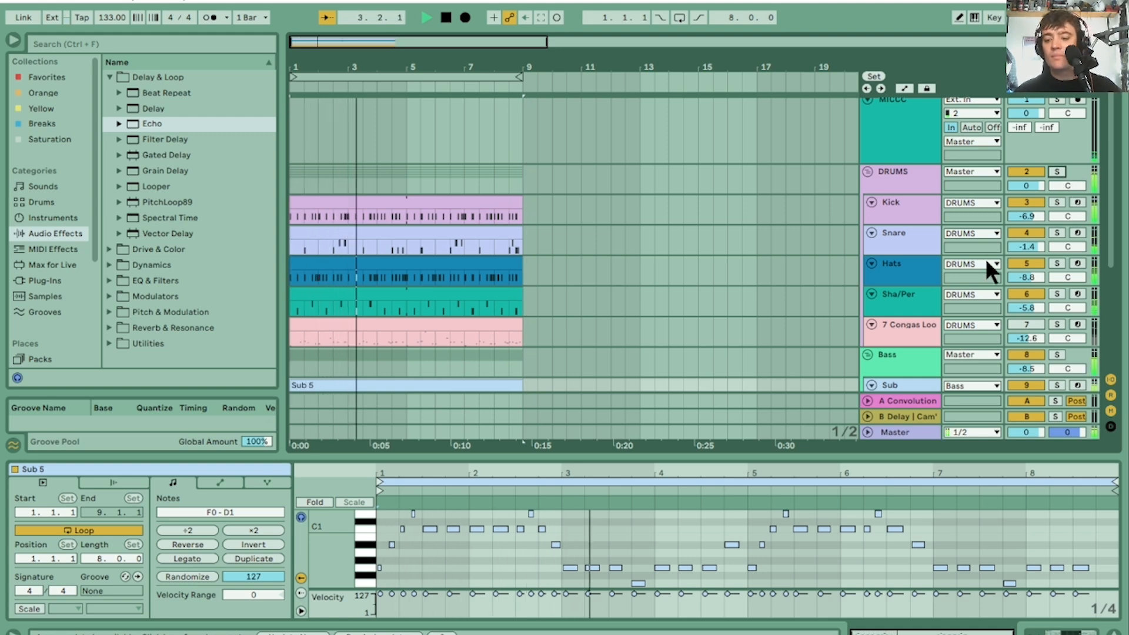
pyautogui.click(1026, 324)
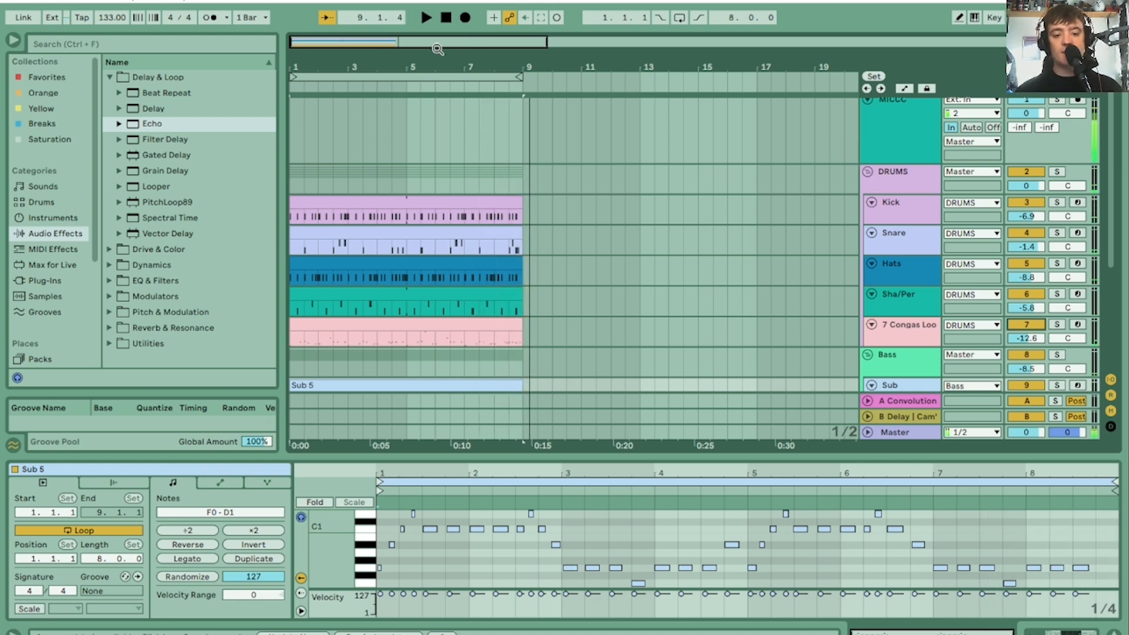
# Step: Open the Sub 5 clip and play the arrangement with the Sub track soloed
pyautogui.moveTo(372, 66); pyautogui.dragTo(372, 83)
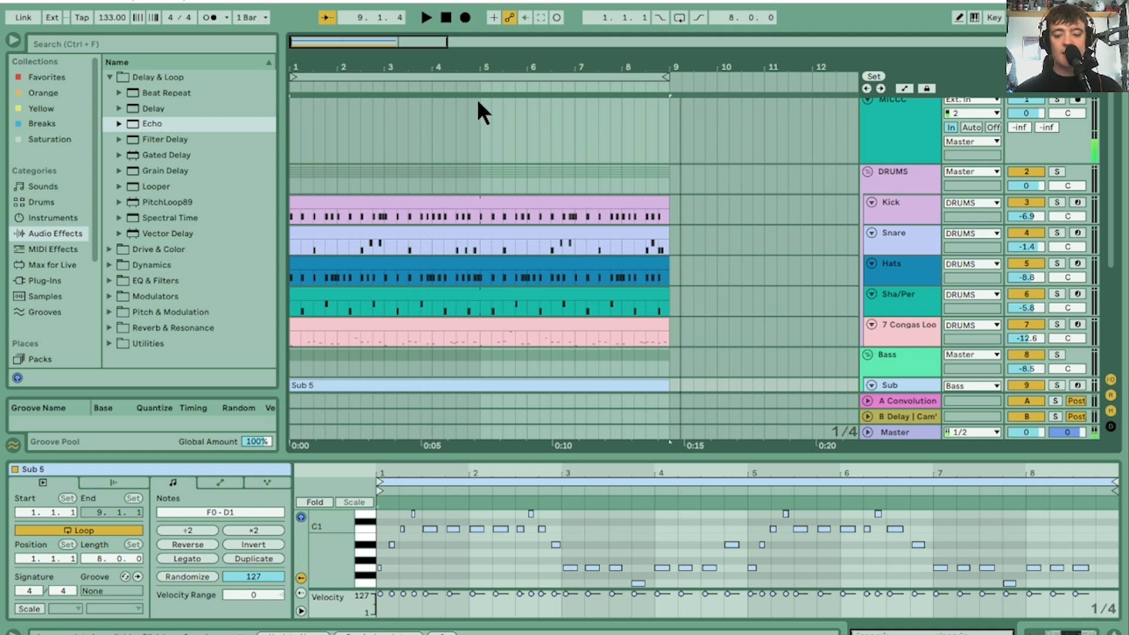
pyautogui.scroll(-6, 503, 200)
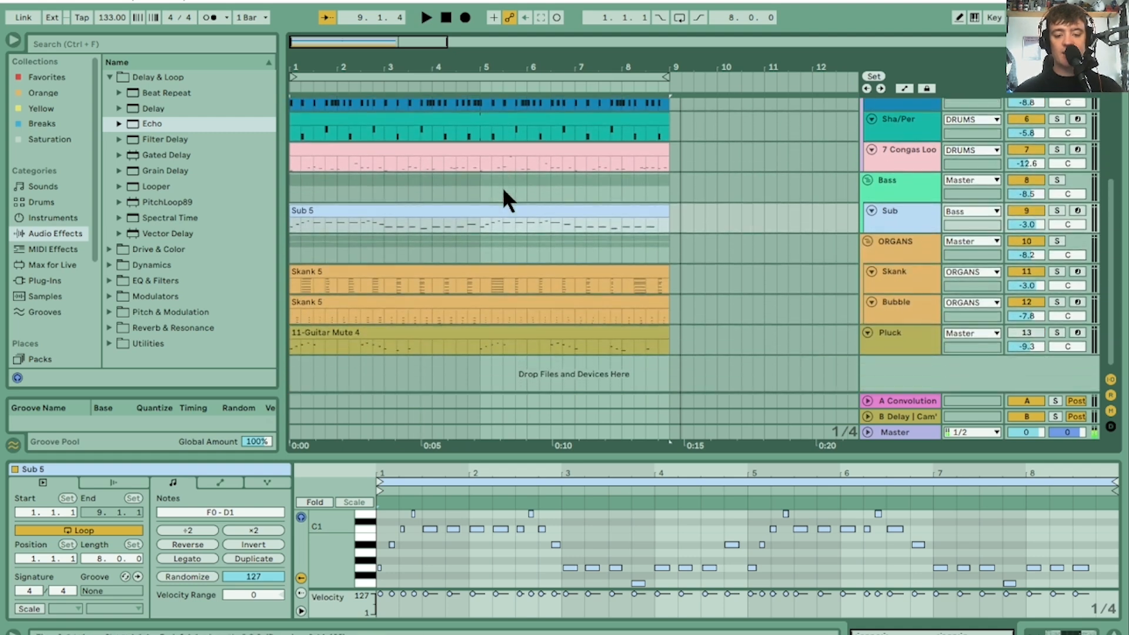
pyautogui.click(509, 212)
pyautogui.click(1057, 211)
pyautogui.press('space')
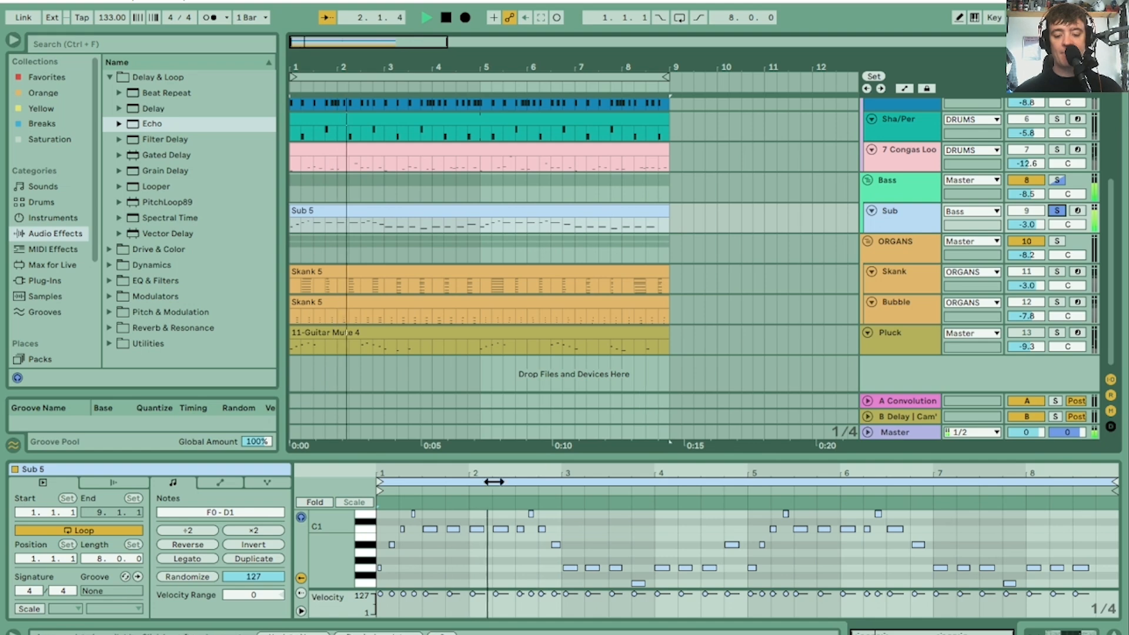
# Step: Turn on the arrangement loop and slightly lengthen all the long F0 to C1 notes in the Sub 5 clip together
pyautogui.moveTo(425, 549); pyautogui.dragTo(505, 513)
pyautogui.moveTo(571, 577); pyautogui.dragTo(644, 547)
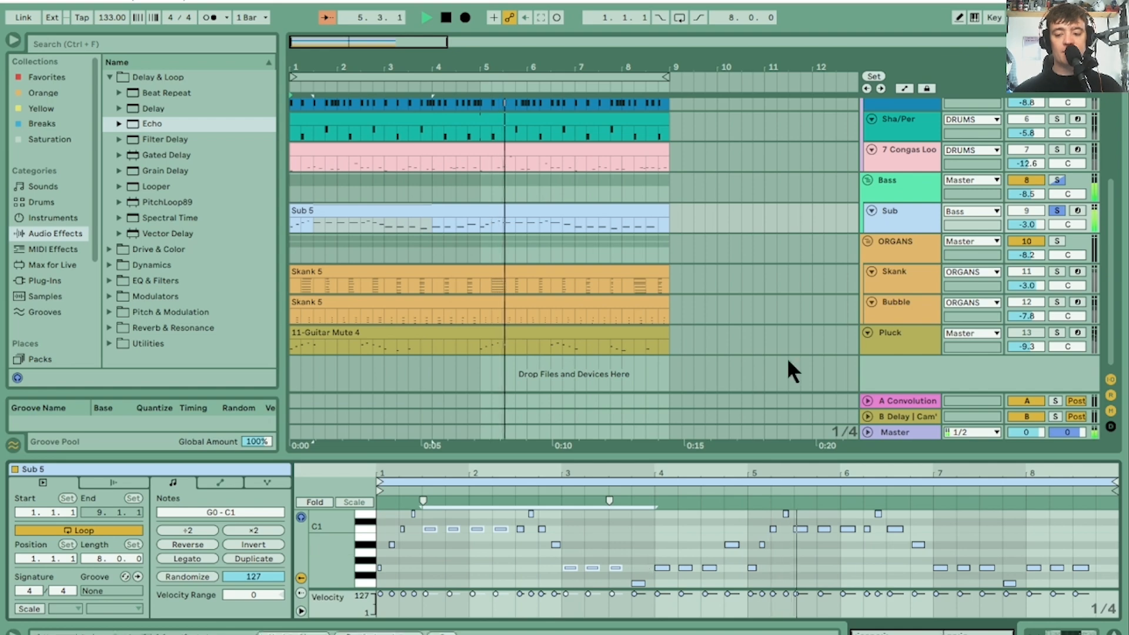
pyautogui.moveTo(1105, 206); pyautogui.dragTo(1124, 234)
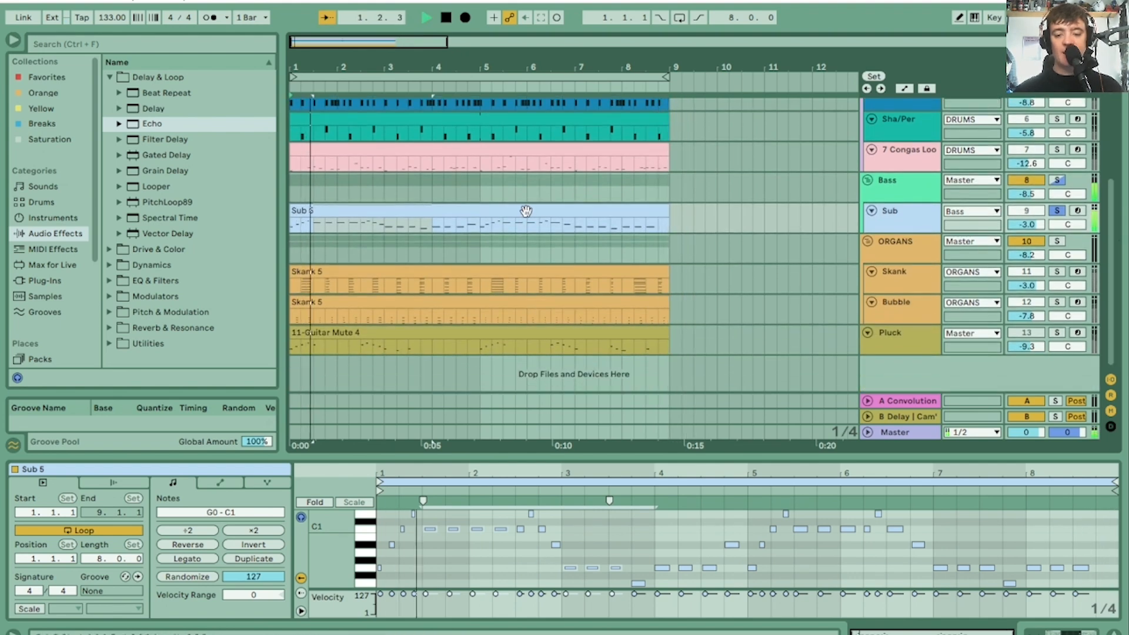
pyautogui.click(678, 19)
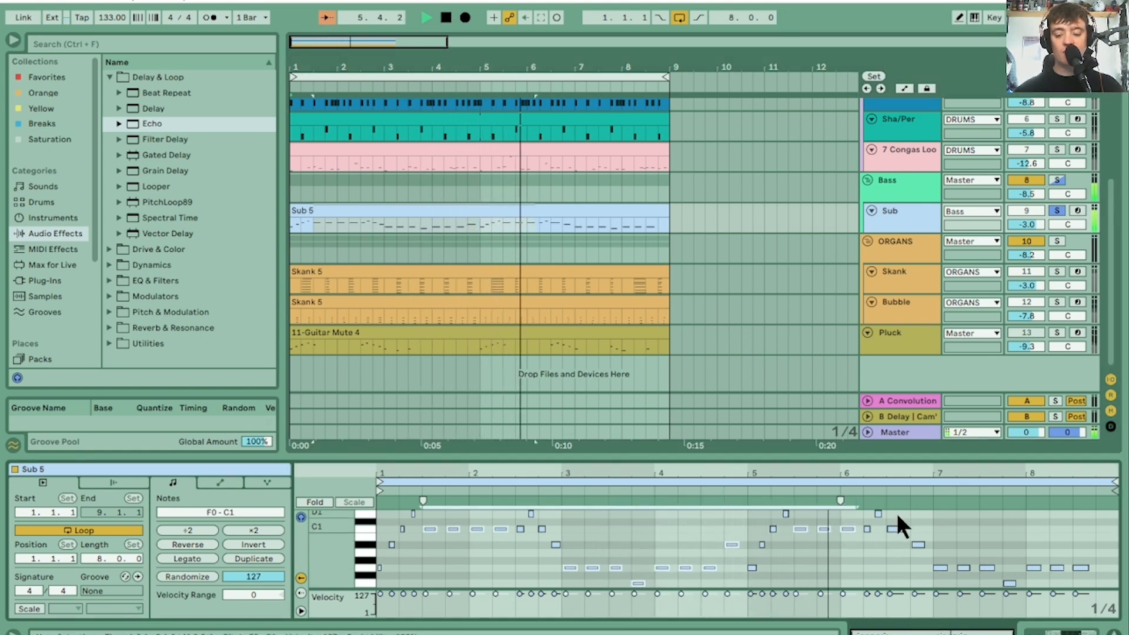
pyautogui.moveTo(897, 512); pyautogui.dragTo(1017, 586)
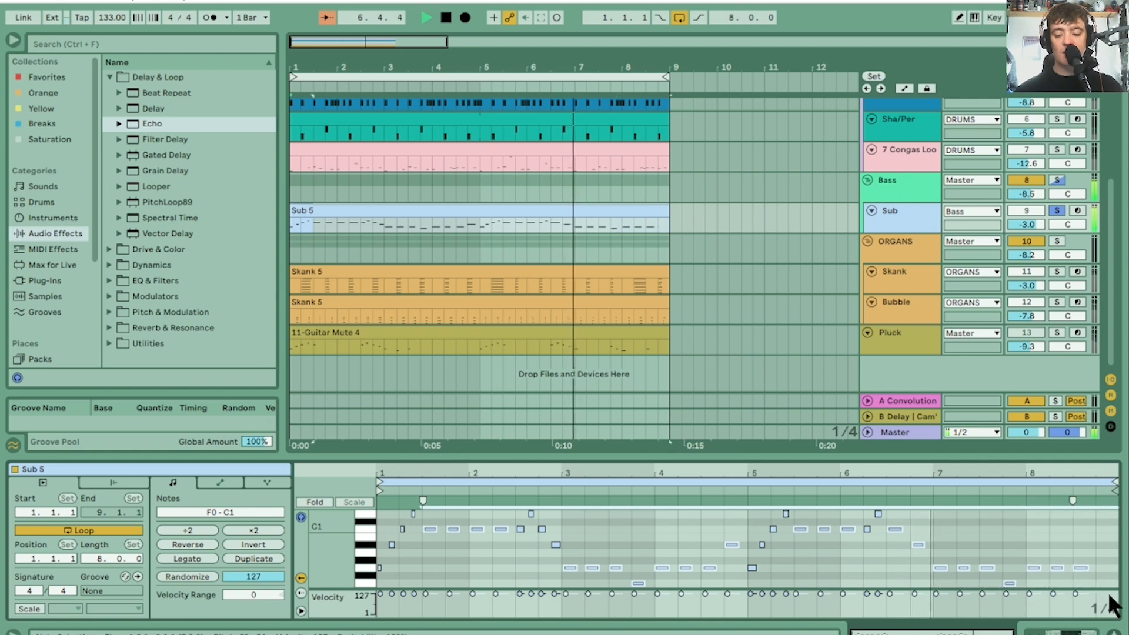
pyautogui.press('z')
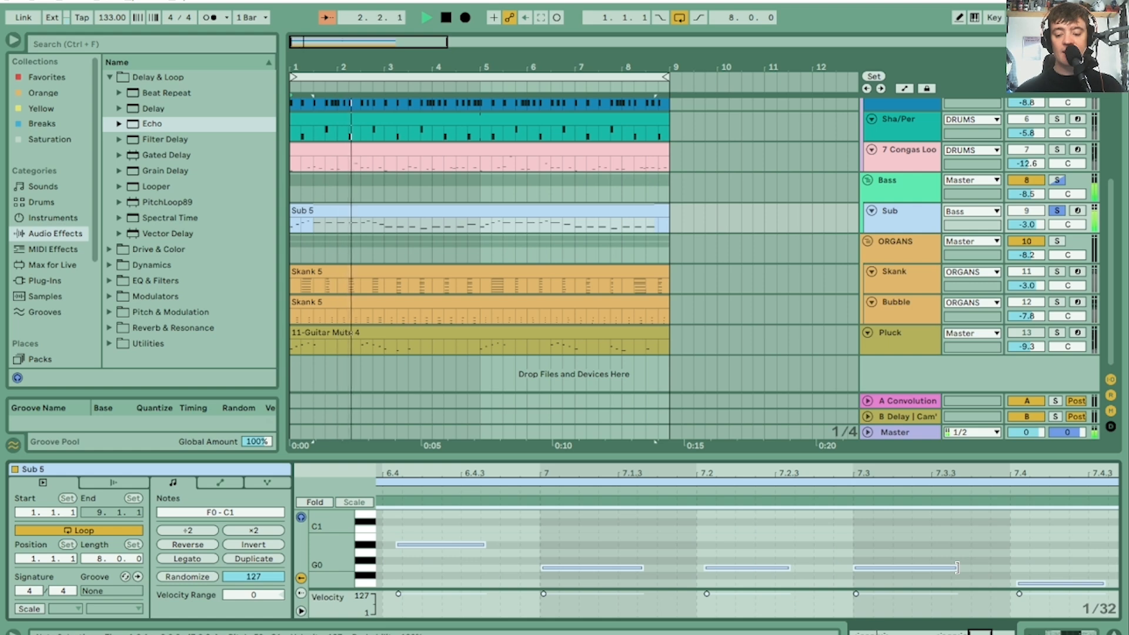
pyautogui.moveTo(957, 567); pyautogui.dragTo(975, 571)
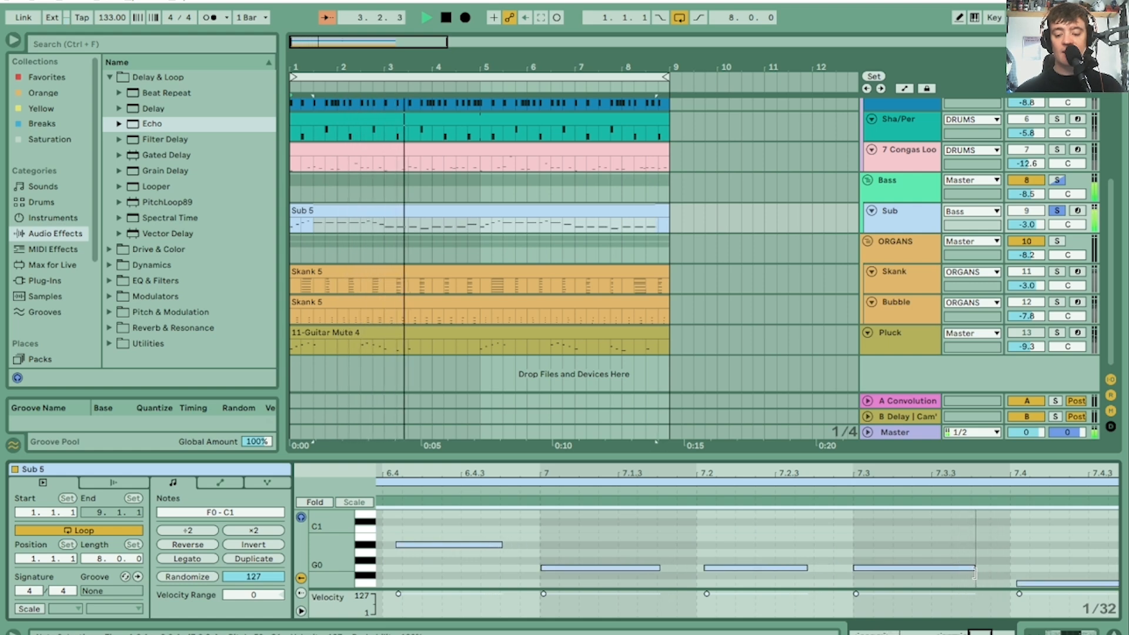
pyautogui.moveTo(975, 571); pyautogui.dragTo(975, 570)
# Step: Quantize the short Sub 5 notes around the start of bar 5 and listen to the bassline
pyautogui.moveTo(817, 474); pyautogui.dragTo(974, 473)
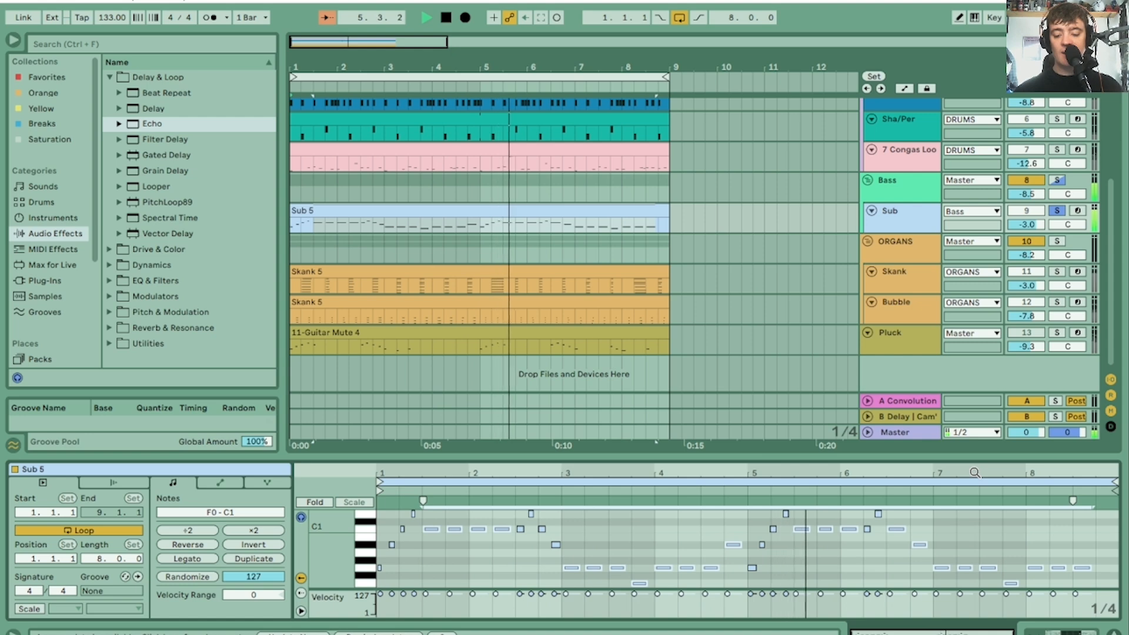
pyautogui.moveTo(764, 472); pyautogui.dragTo(871, 498)
pyautogui.hotkey('ctrl', 'u')
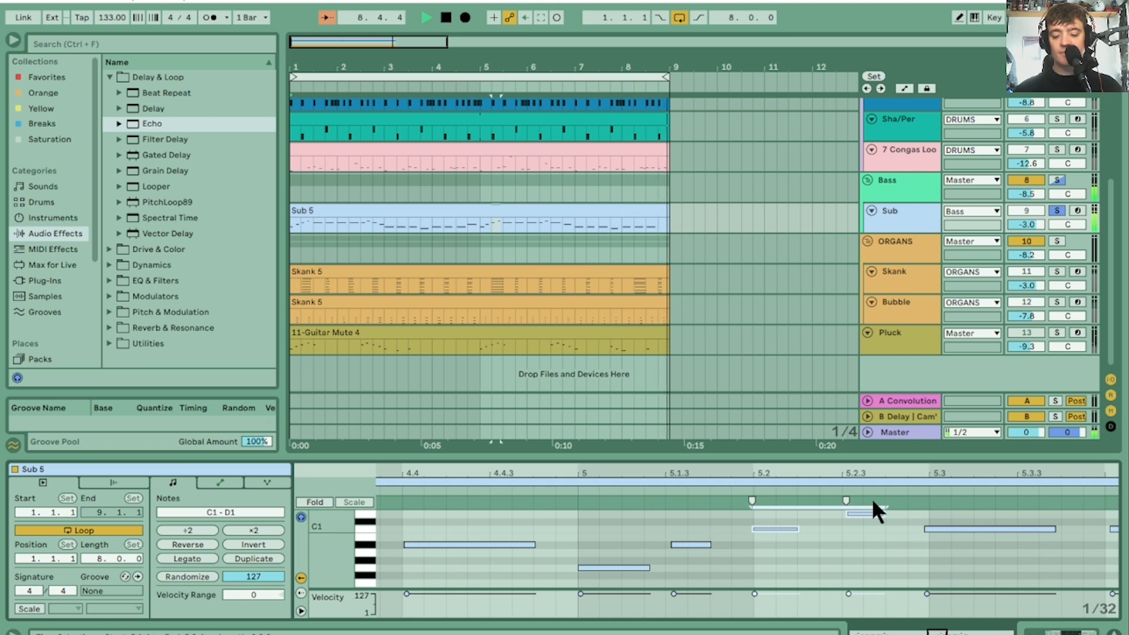
pyautogui.click(686, 544)
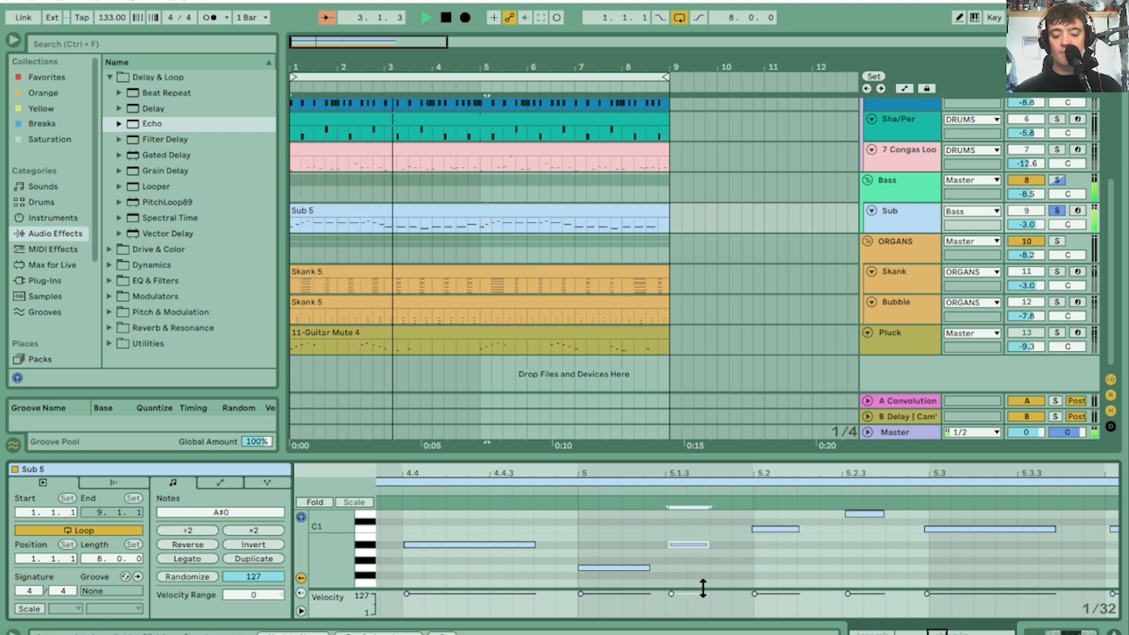
pyautogui.moveTo(720, 470); pyautogui.dragTo(765, 400)
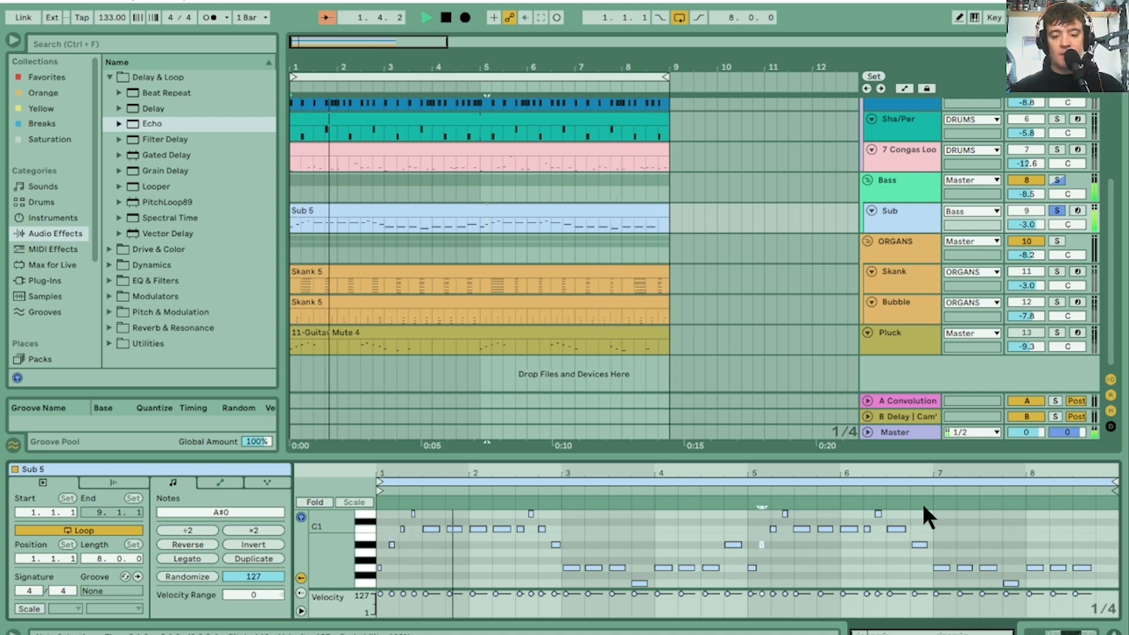
pyautogui.press('space')
# Step: Open the Skank 5 clip, remove the Sub solo and solo the MICCC track
pyautogui.click(451, 269)
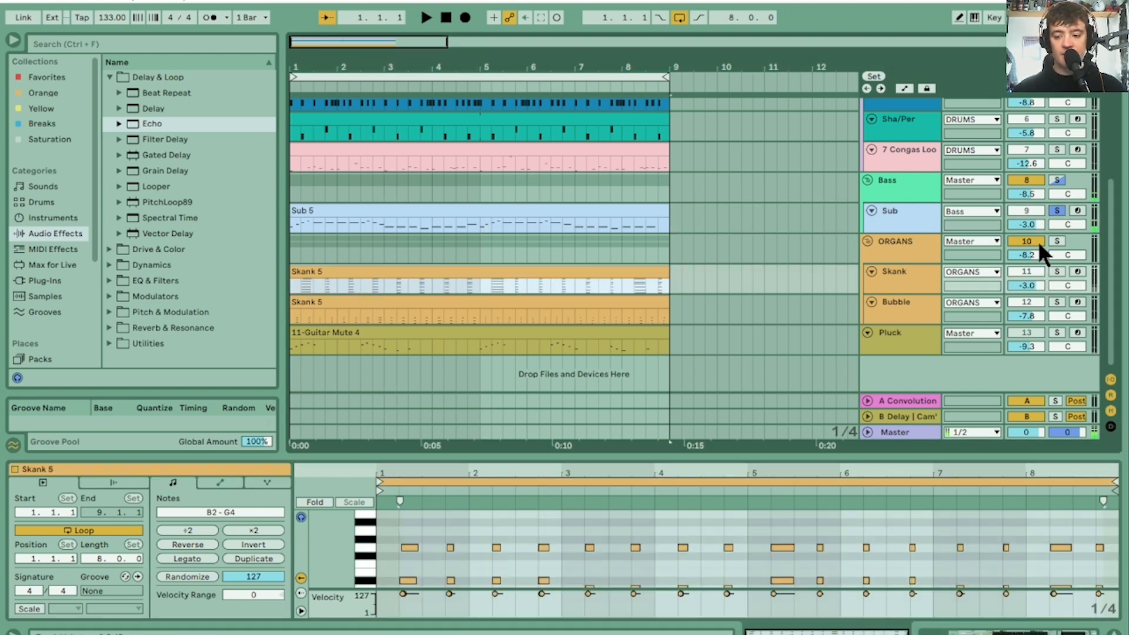
pyautogui.click(1062, 210)
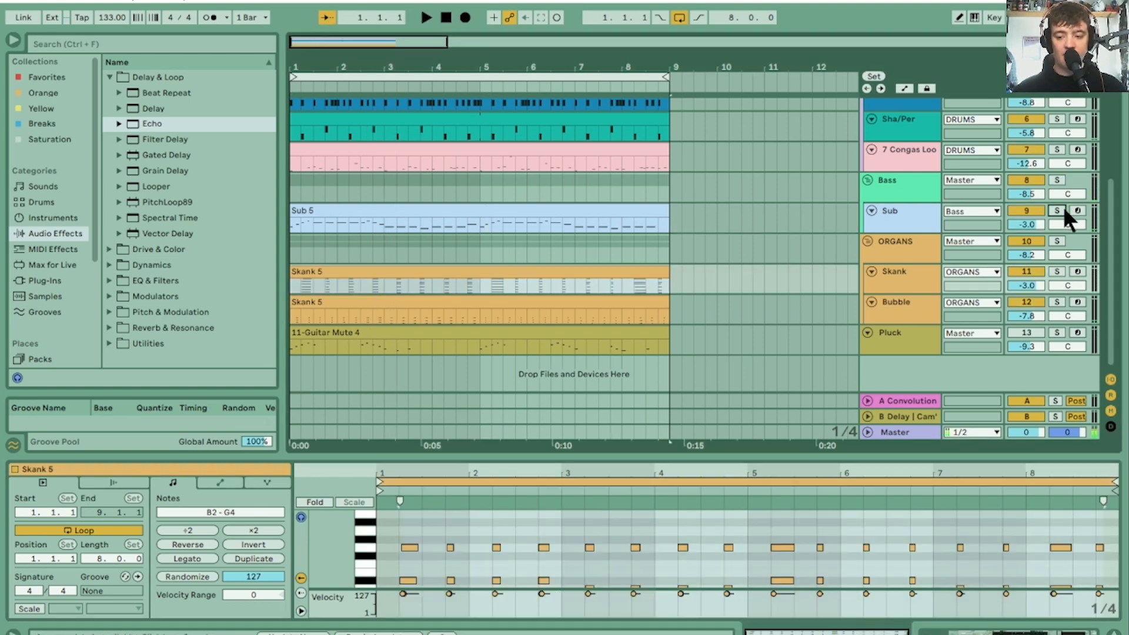
pyautogui.click(1056, 240)
pyautogui.click(1056, 240)
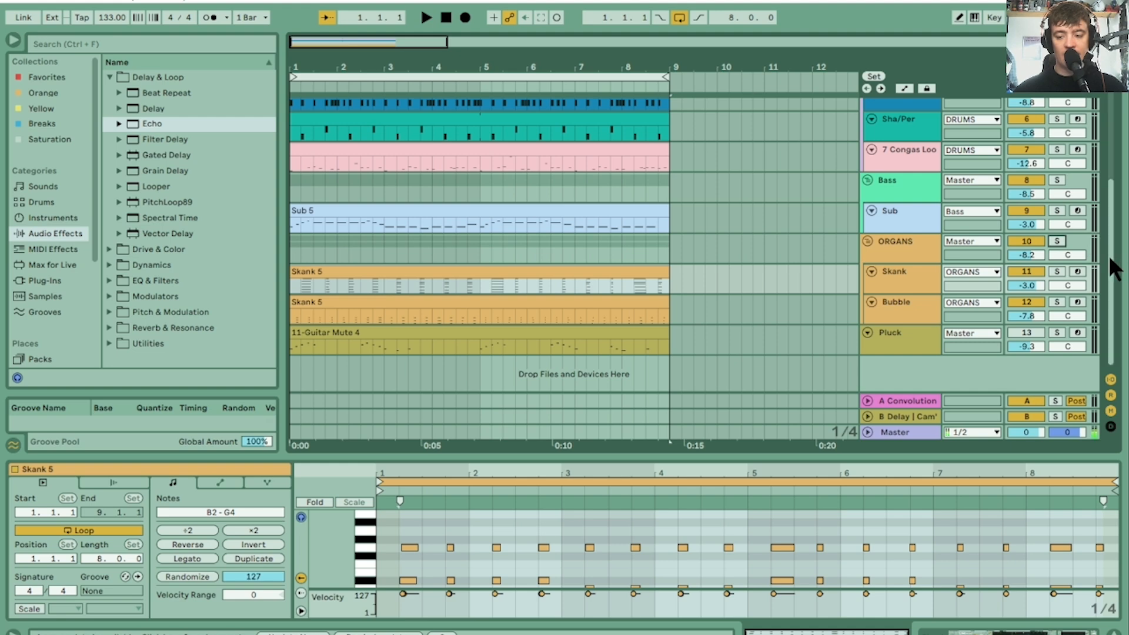
pyautogui.scroll(5, 1115, 253)
pyautogui.click(1056, 106)
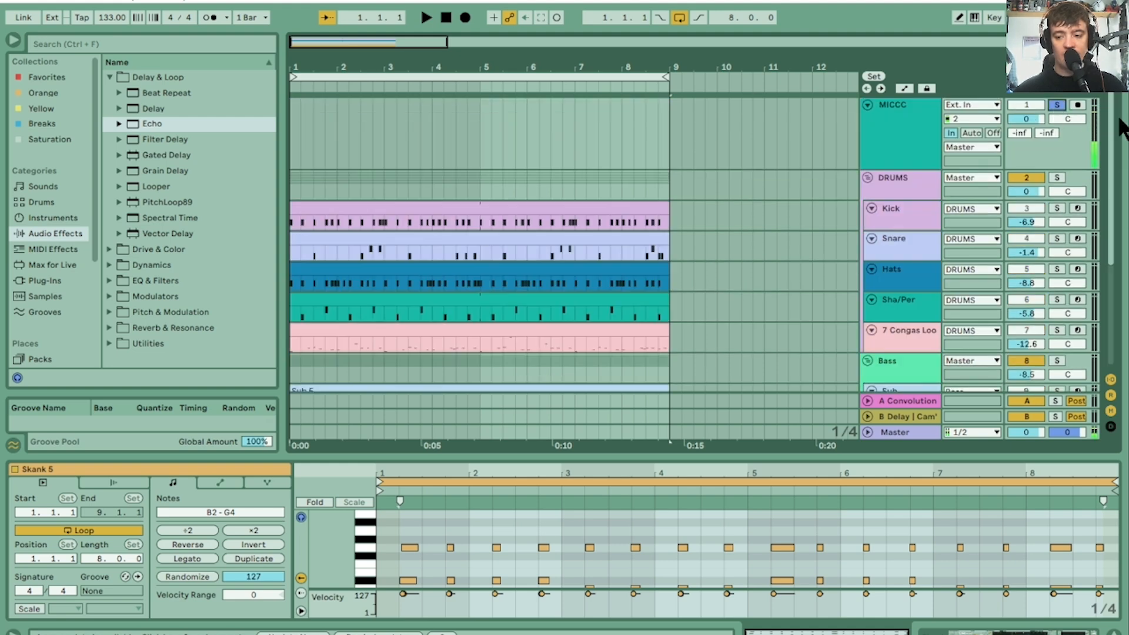
pyautogui.moveTo(1113, 126); pyautogui.dragTo(1111, 277)
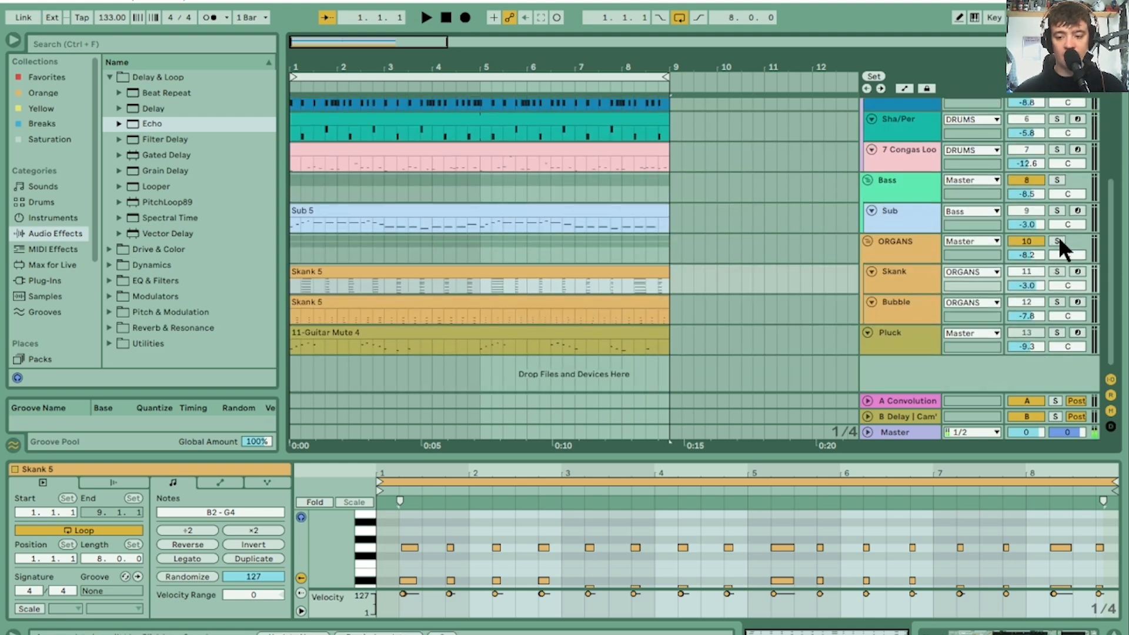
# Step: Solo the ORGANS group, play the arrangement and check the organ levels in the Session mixer
pyautogui.press('space')
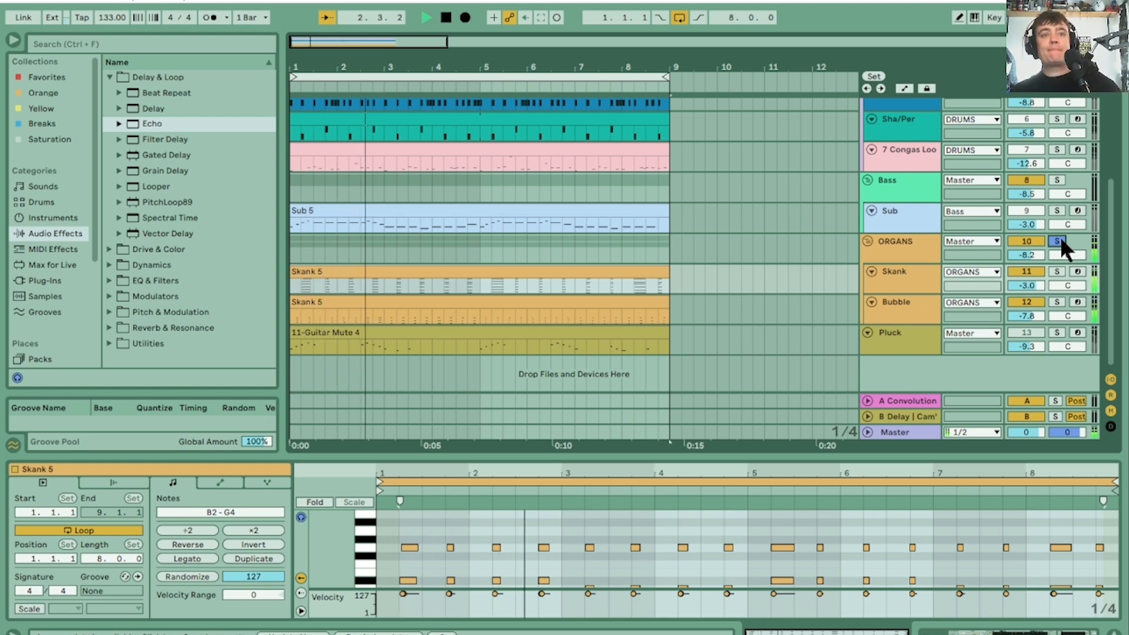
pyautogui.click(901, 249)
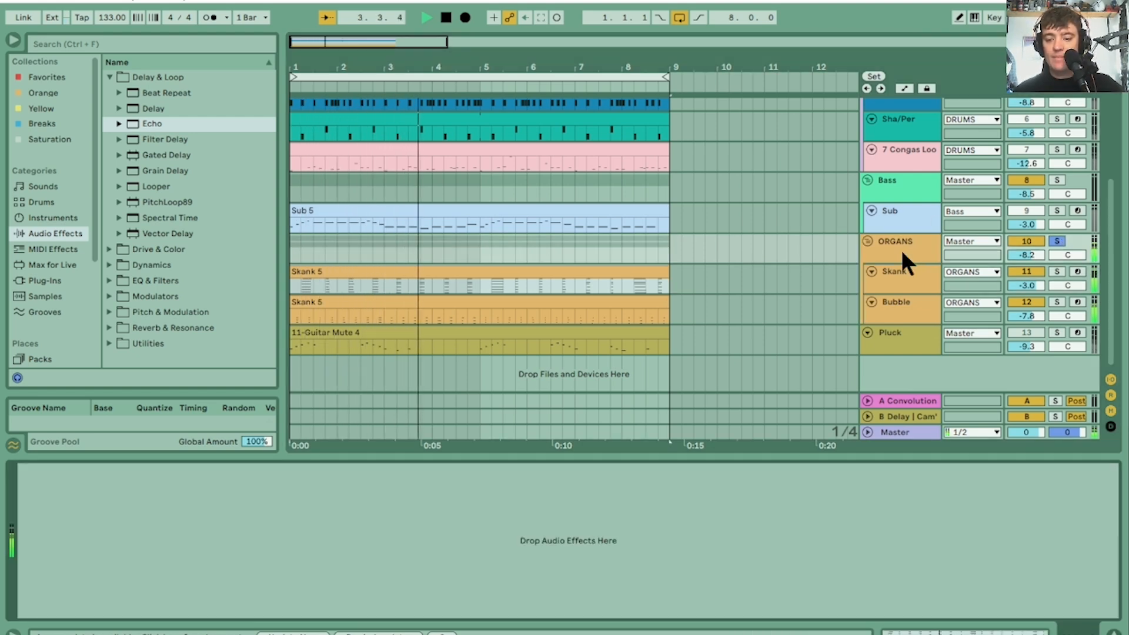
pyautogui.press('Tab')
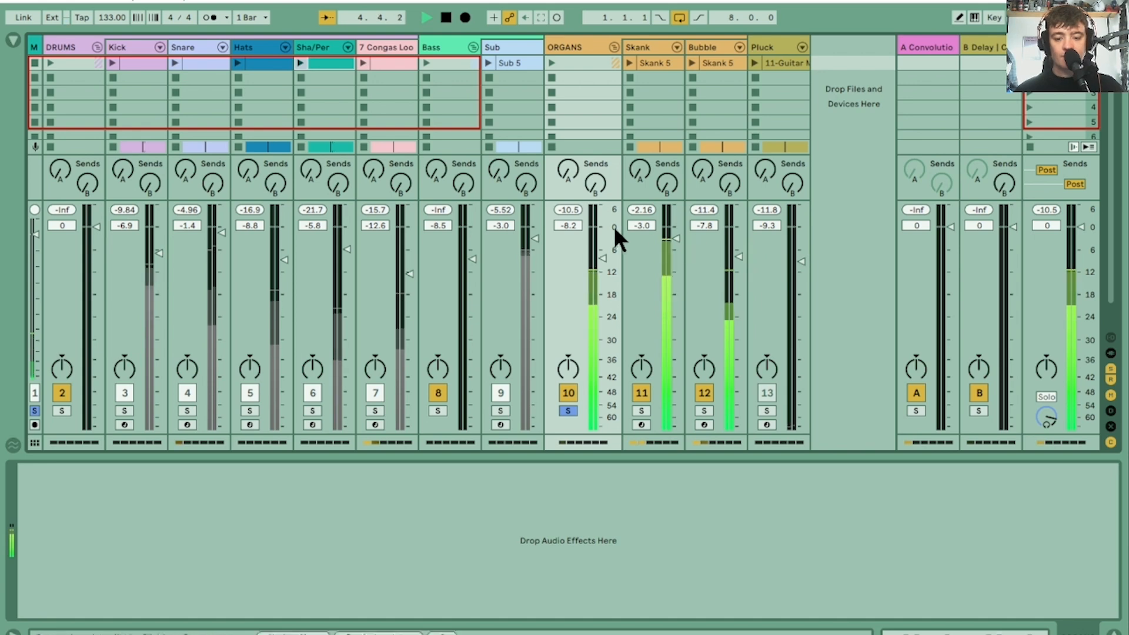
pyautogui.press('Tab')
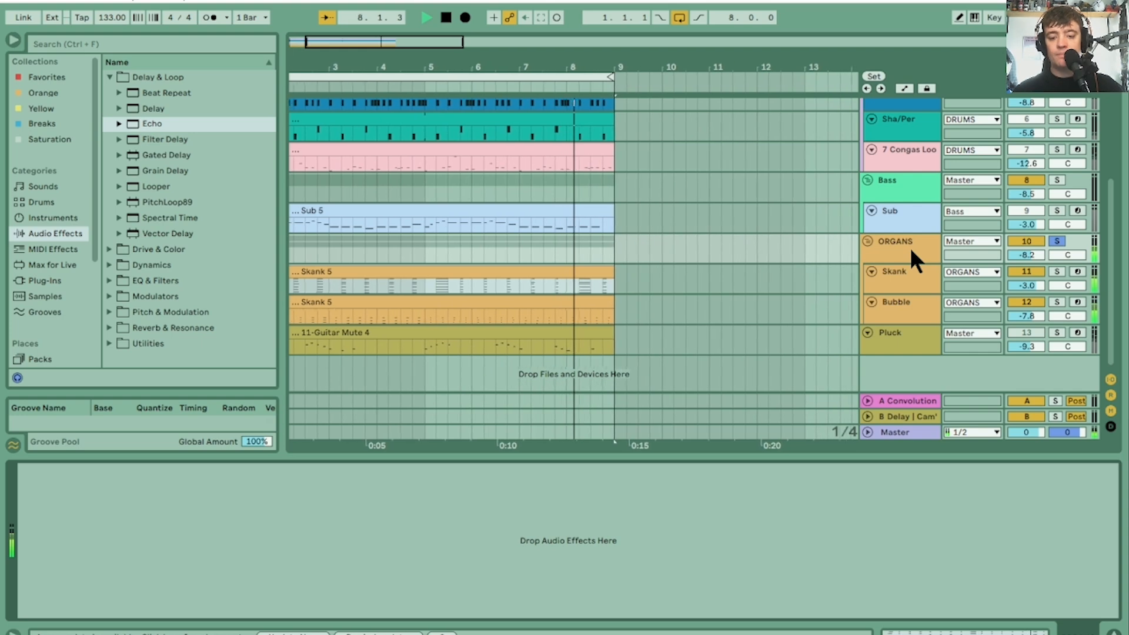
pyautogui.press('space')
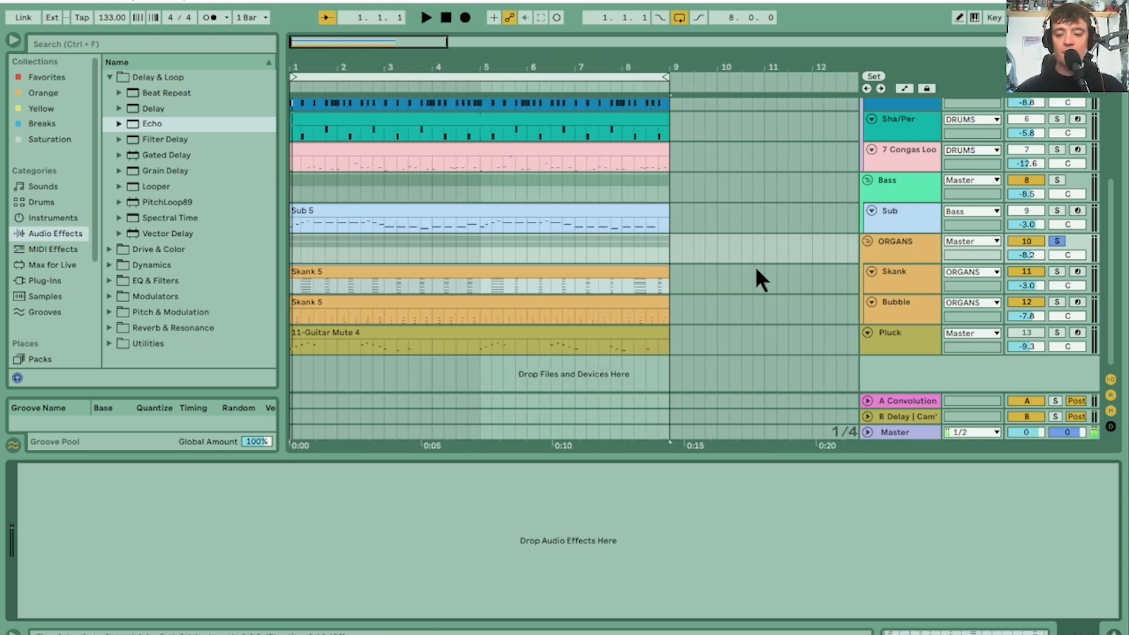
# Step: Mute the Bubble track and play the arrangement to hear the Skank organ alone
pyautogui.click(856, 265)
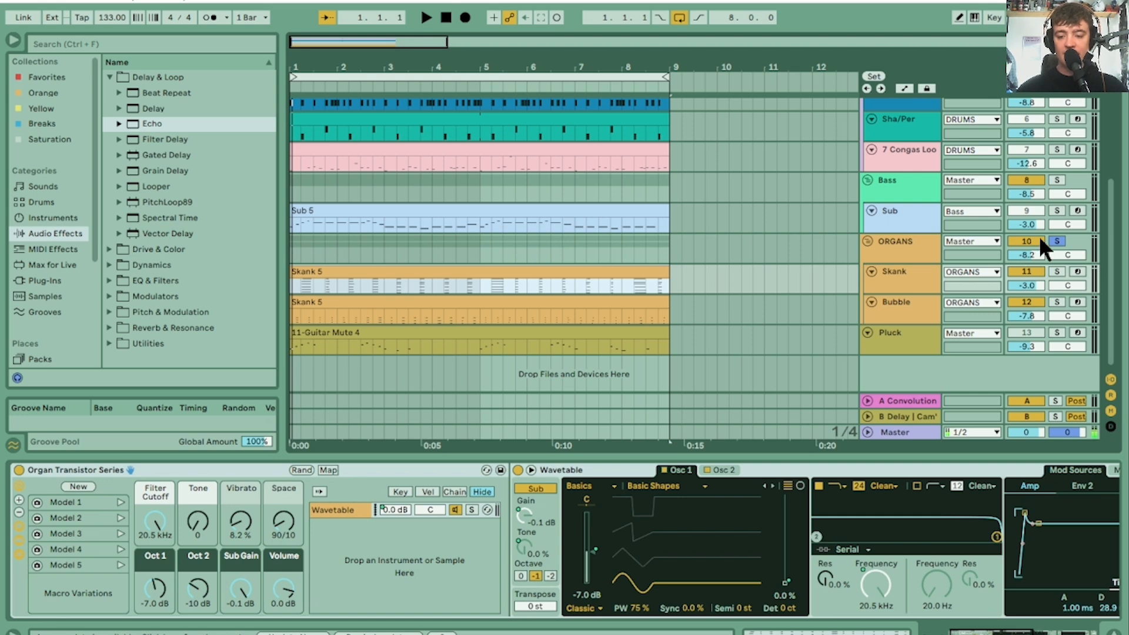
pyautogui.press('space')
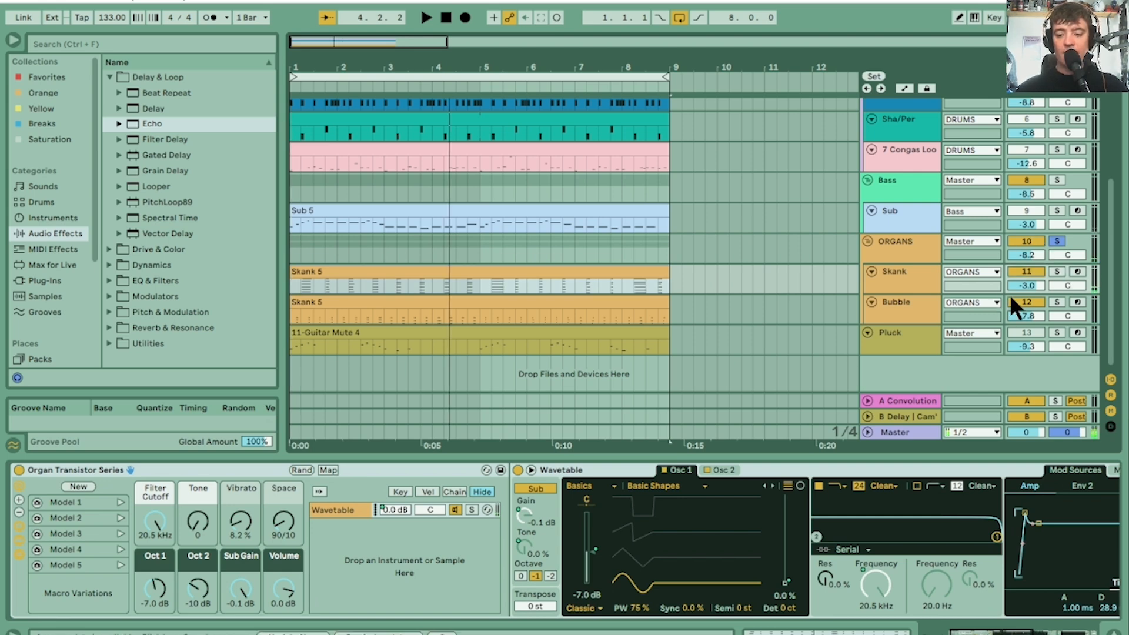
pyautogui.click(1025, 301)
pyautogui.press('space')
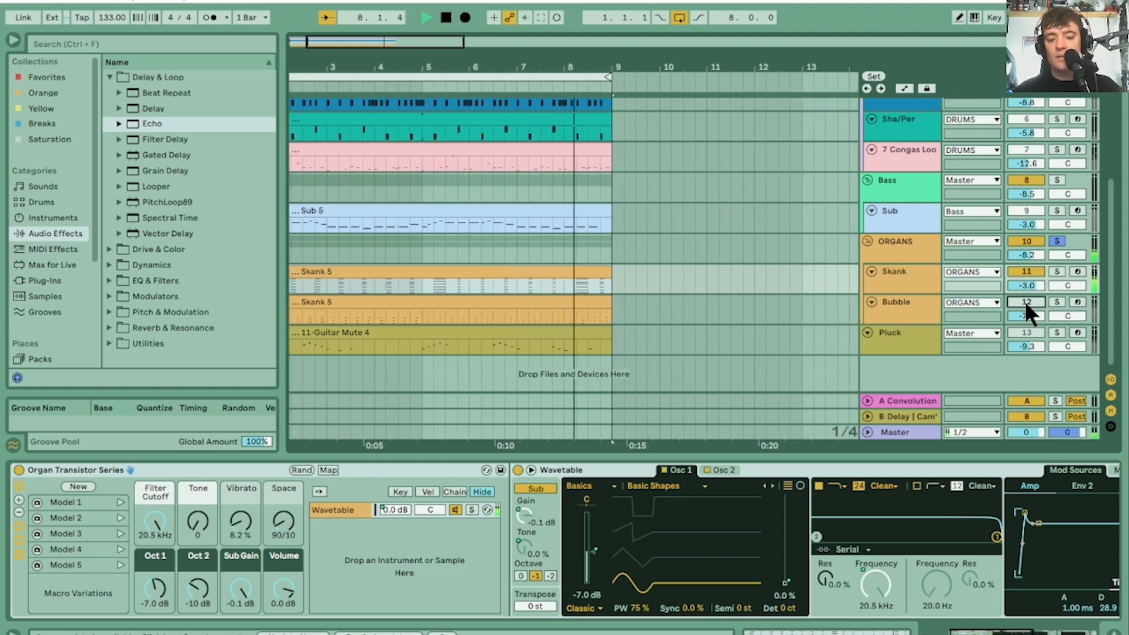
pyautogui.press('space')
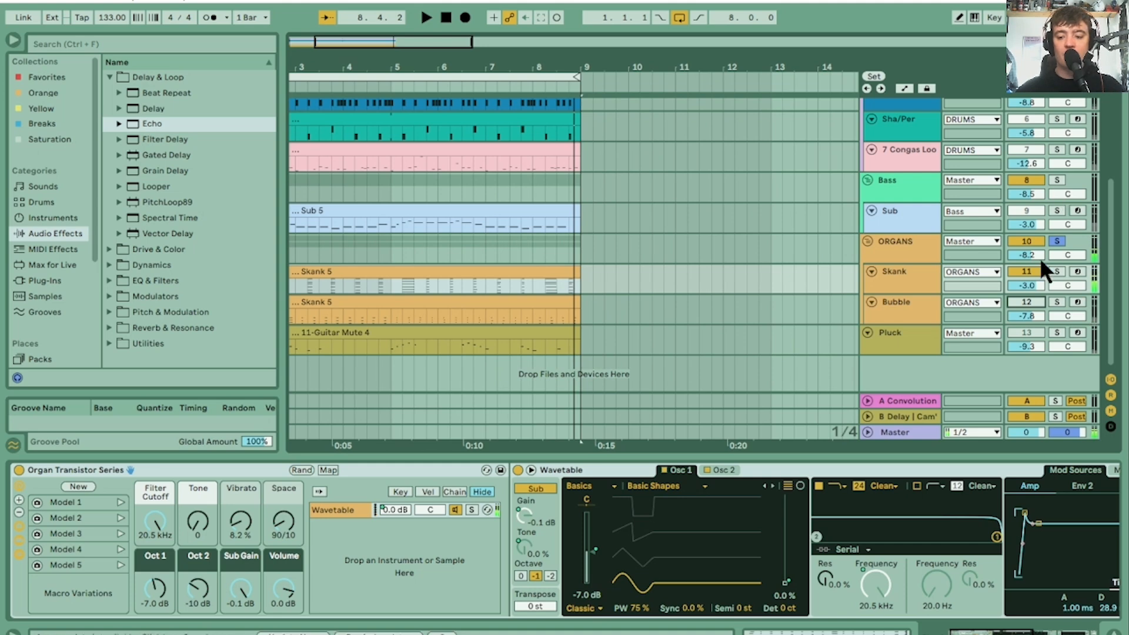
# Step: Swap the mutes so only the Bubble organ plays, and open the Bubble track's Skank 5 clip during playback
pyautogui.click(1032, 301)
pyautogui.click(1032, 271)
pyautogui.press('space')
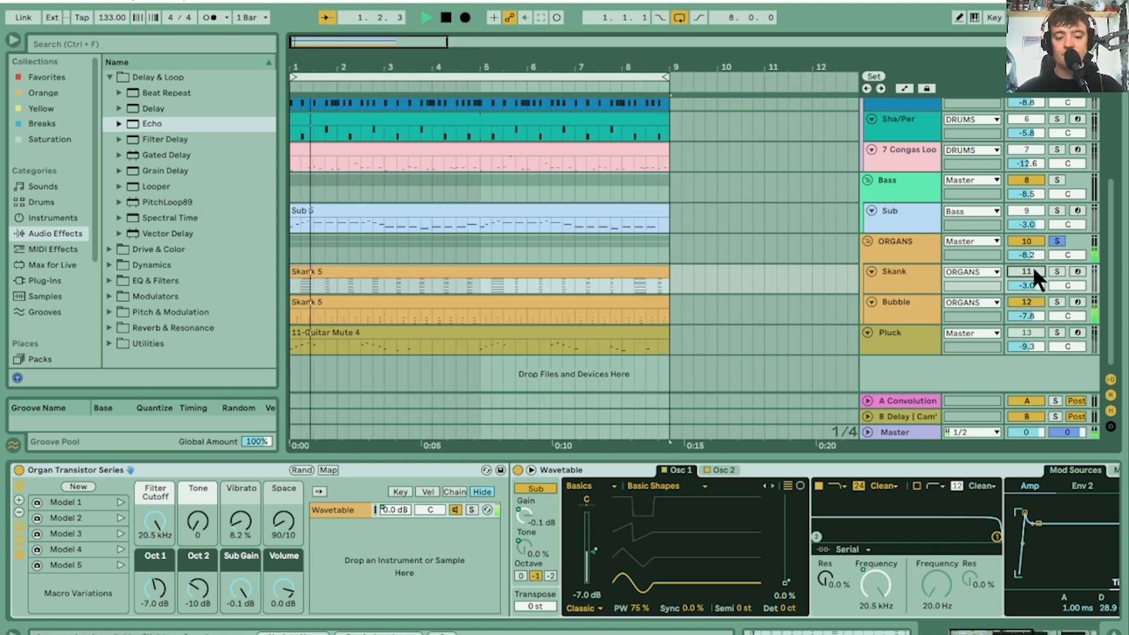
pyautogui.doubleClick(503, 300)
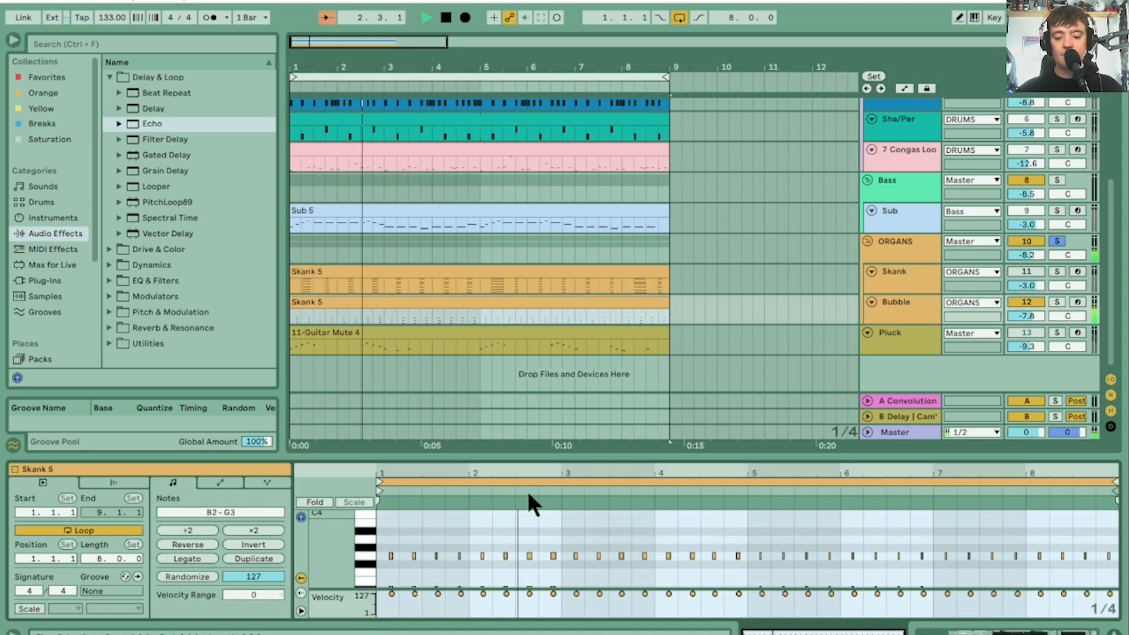
# Step: Quantize the starts of all notes in the Bubble track's clip to the current grid at 61%
pyautogui.click(550, 532)
pyautogui.moveTo(711, 473); pyautogui.dragTo(712, 504)
pyautogui.hotkey('ctrl', 'shift', 'u')
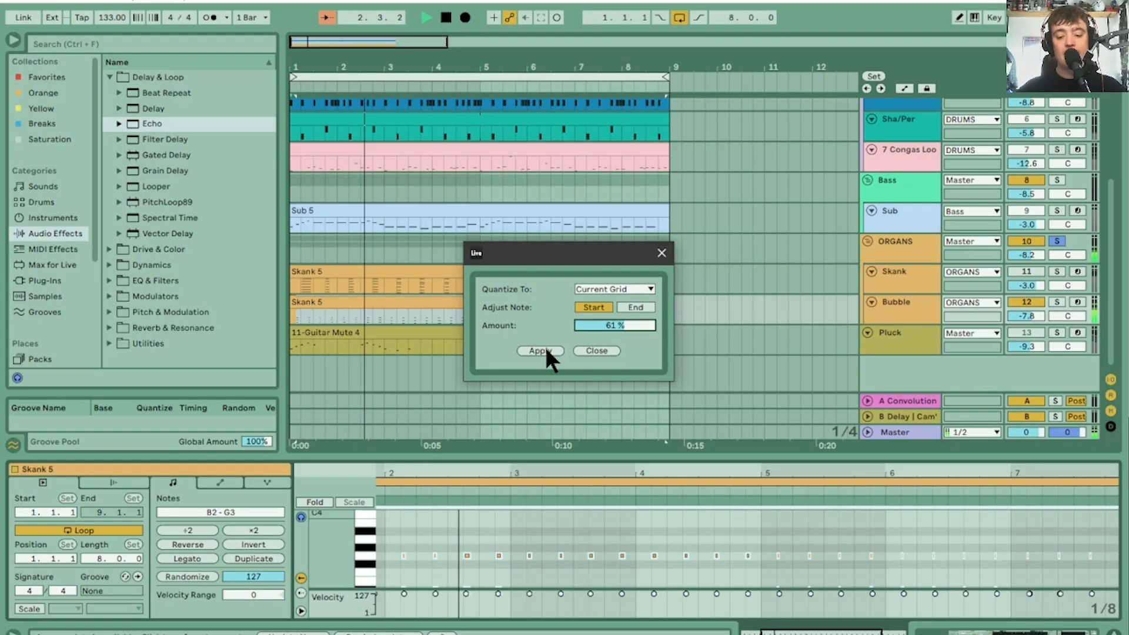
pyautogui.click(539, 350)
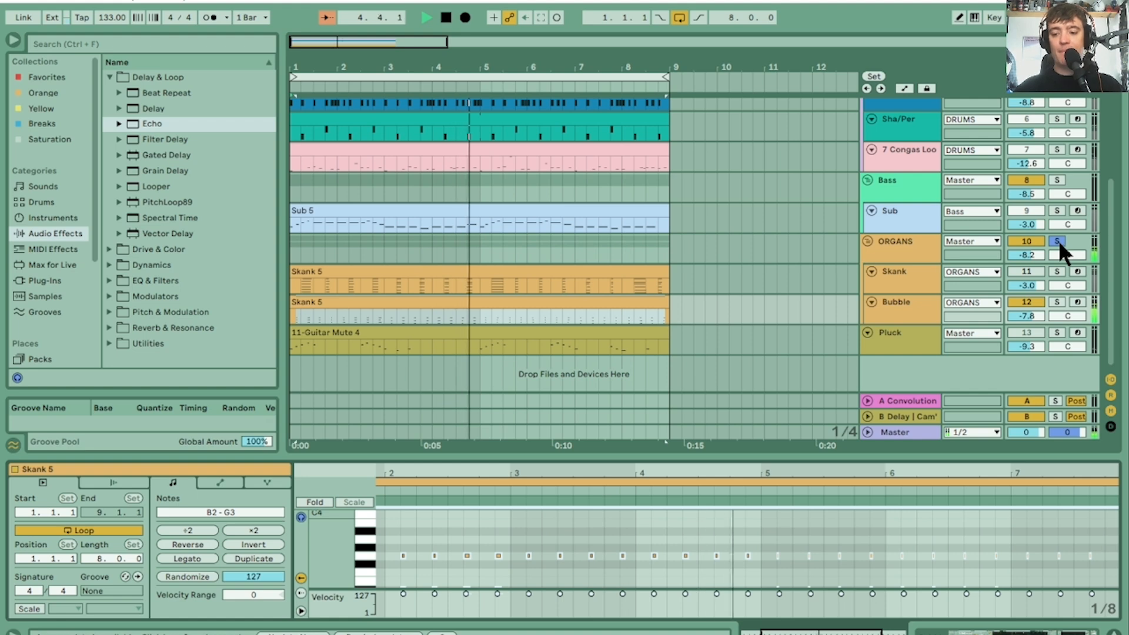
# Step: Unmute the Skank track and play both organ parts together from the start
pyautogui.click(1039, 270)
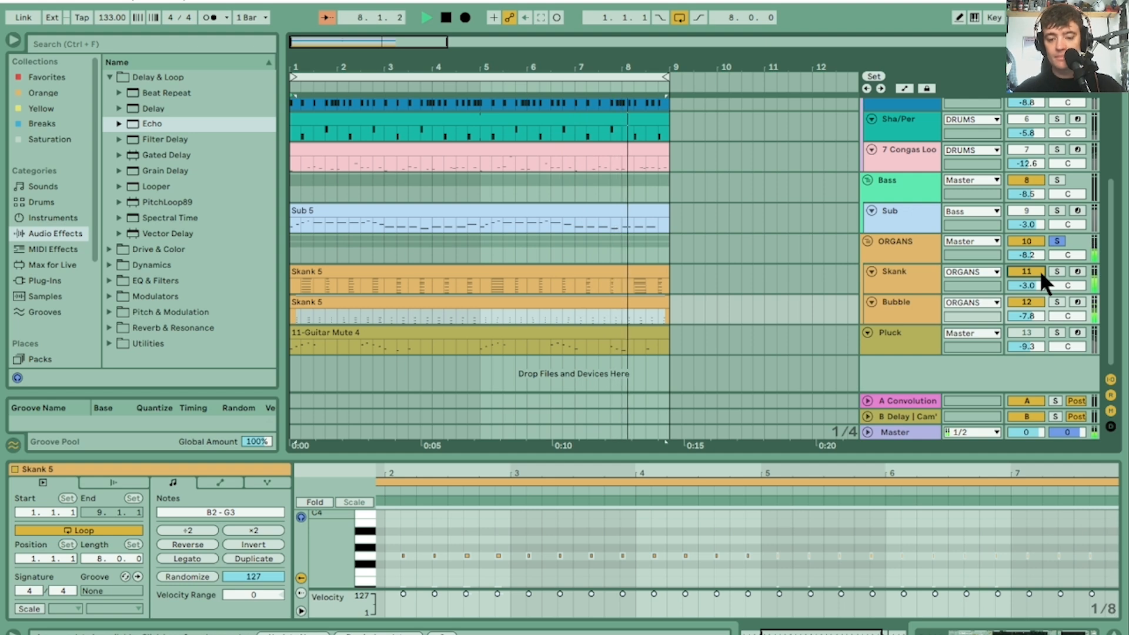
pyautogui.press('space')
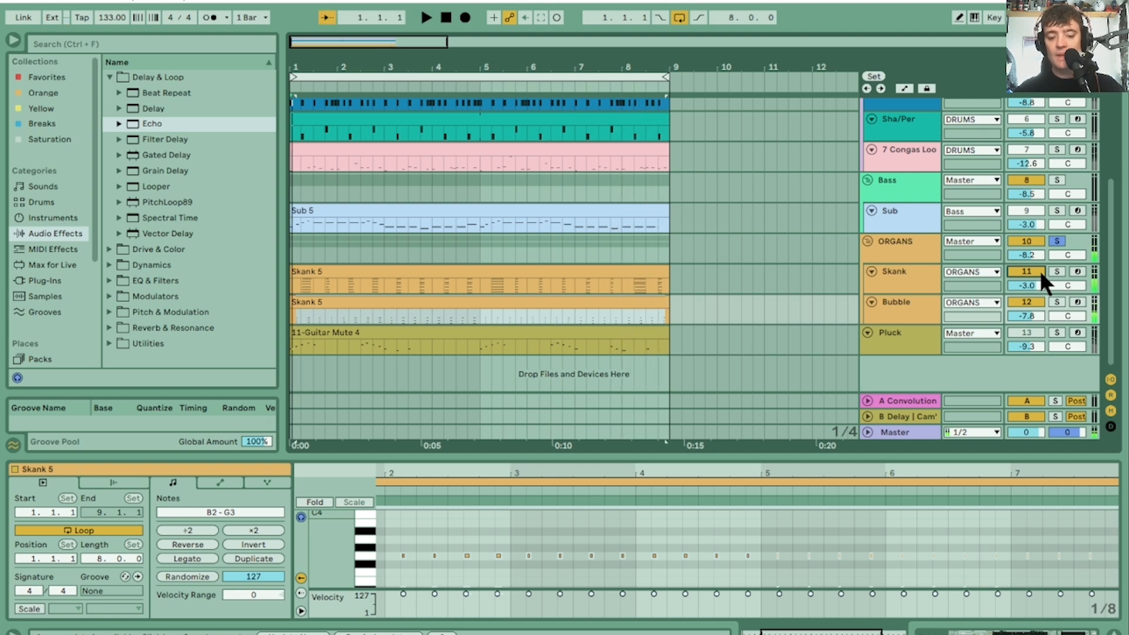
pyautogui.press('space')
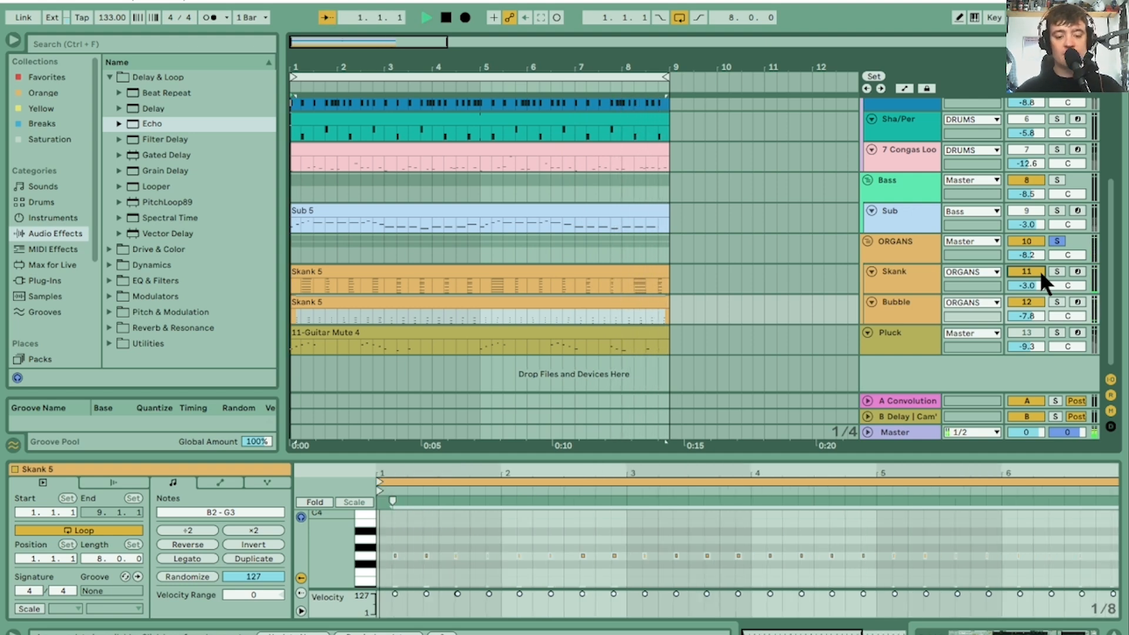
# Step: Shorten the C3–G3 chord after beat 2.3 in the Bubble clip and duplicate it as a quick repeat hit
pyautogui.click(510, 302)
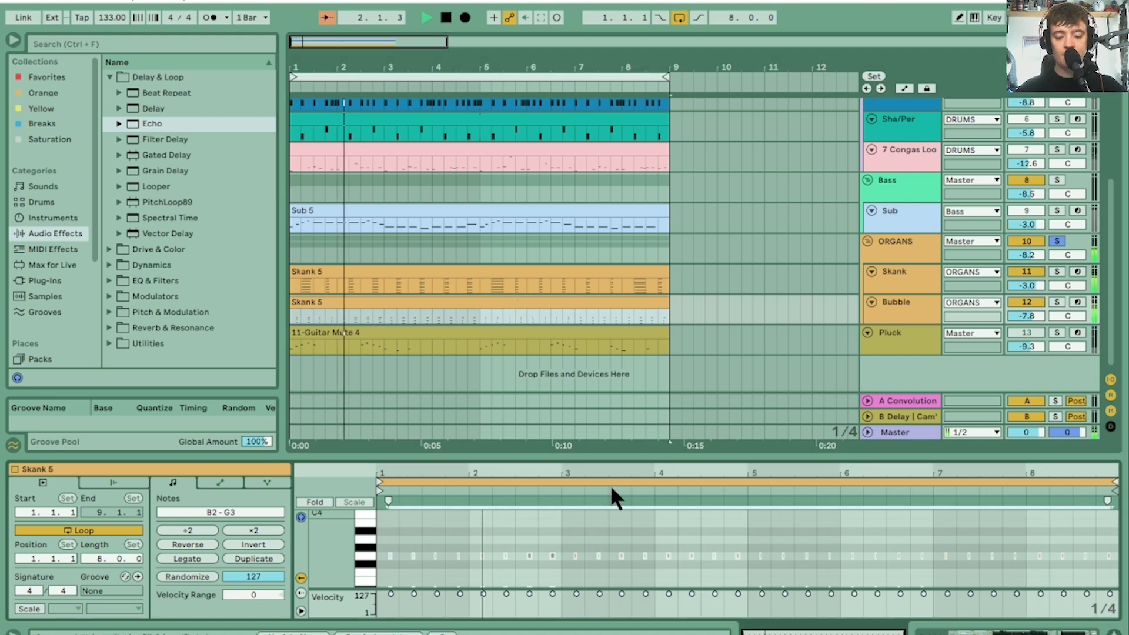
pyautogui.moveTo(527, 476); pyautogui.dragTo(562, 471)
pyautogui.press('space')
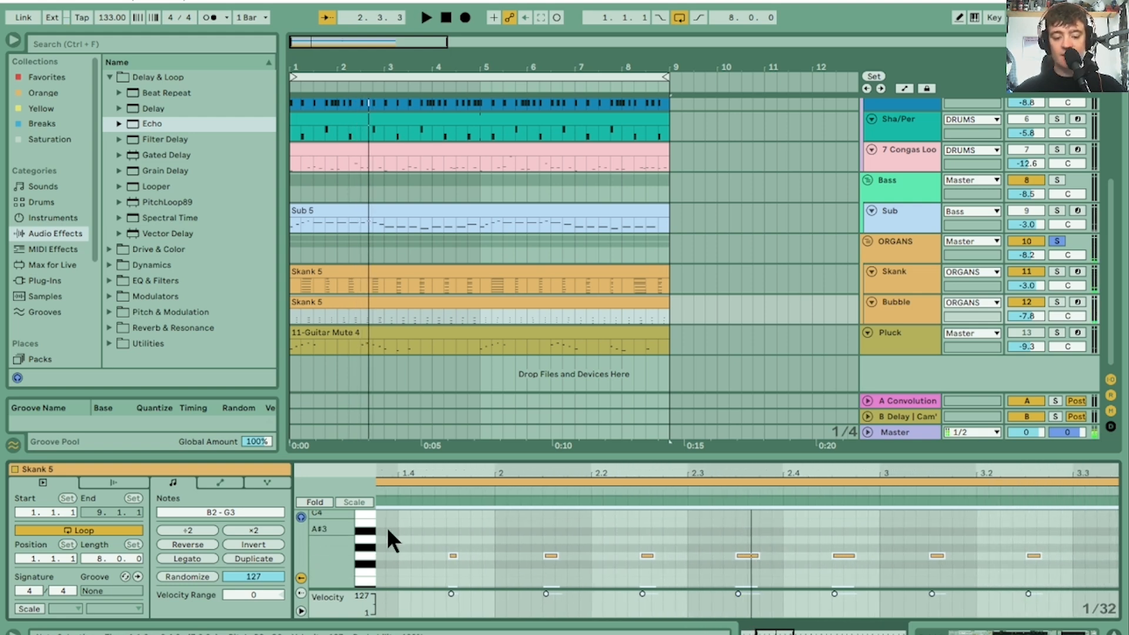
pyautogui.moveTo(333, 578); pyautogui.dragTo(329, 546)
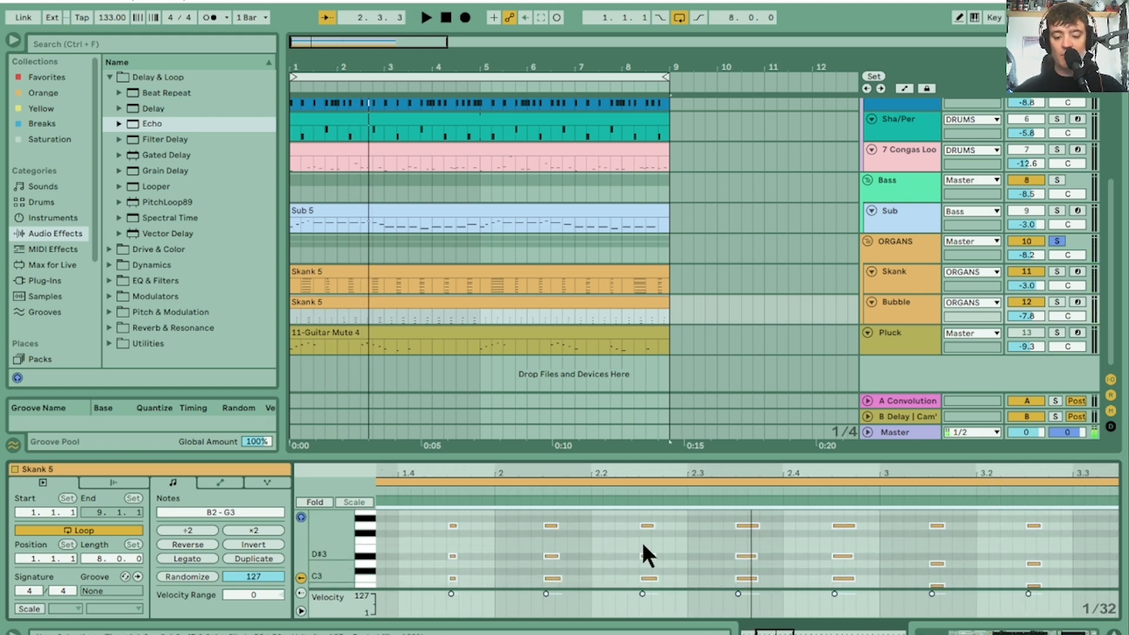
pyautogui.moveTo(728, 516); pyautogui.dragTo(759, 594)
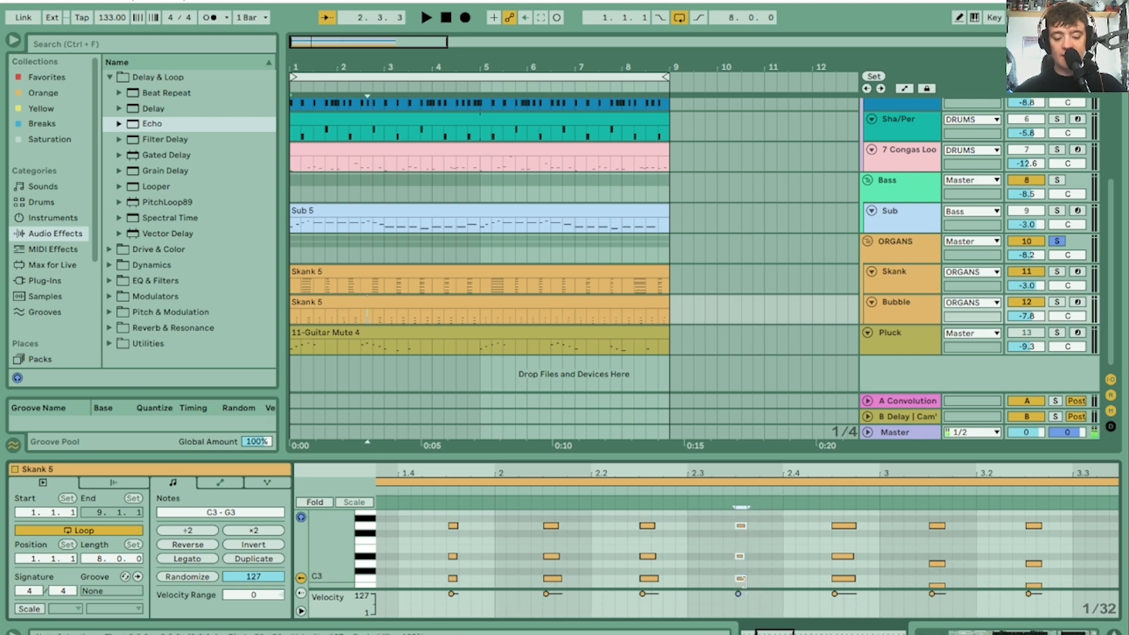
pyautogui.hotkey('ctrl', 'd')
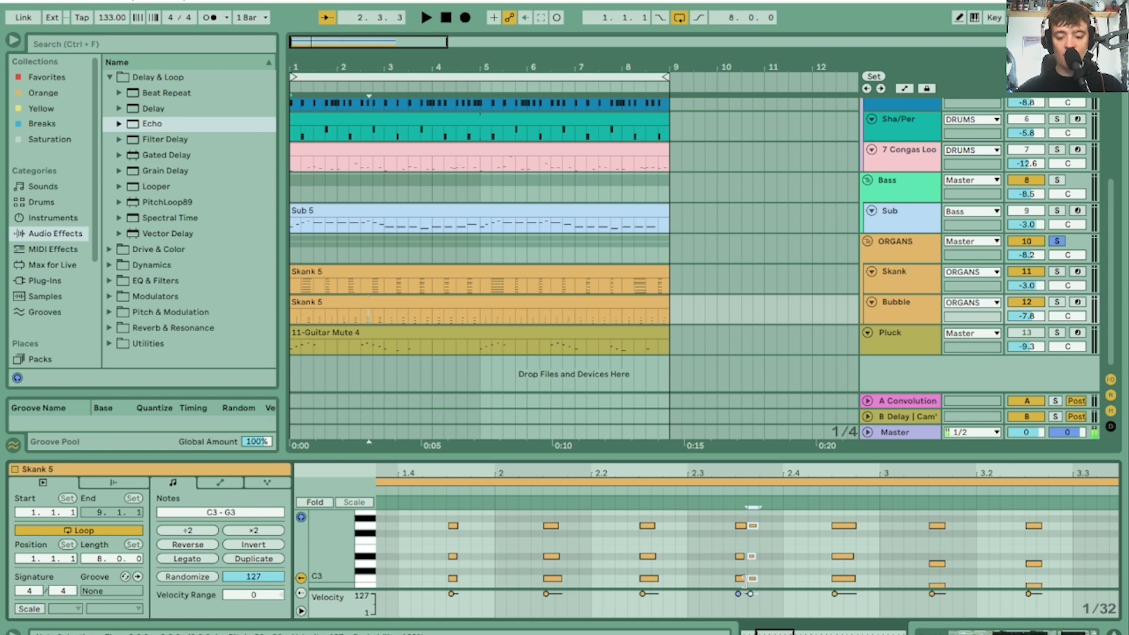
# Step: Play bar 2 repeatedly and fine-tune the timing of the doubled Bubble chord after beat 2.3
pyautogui.press('space')
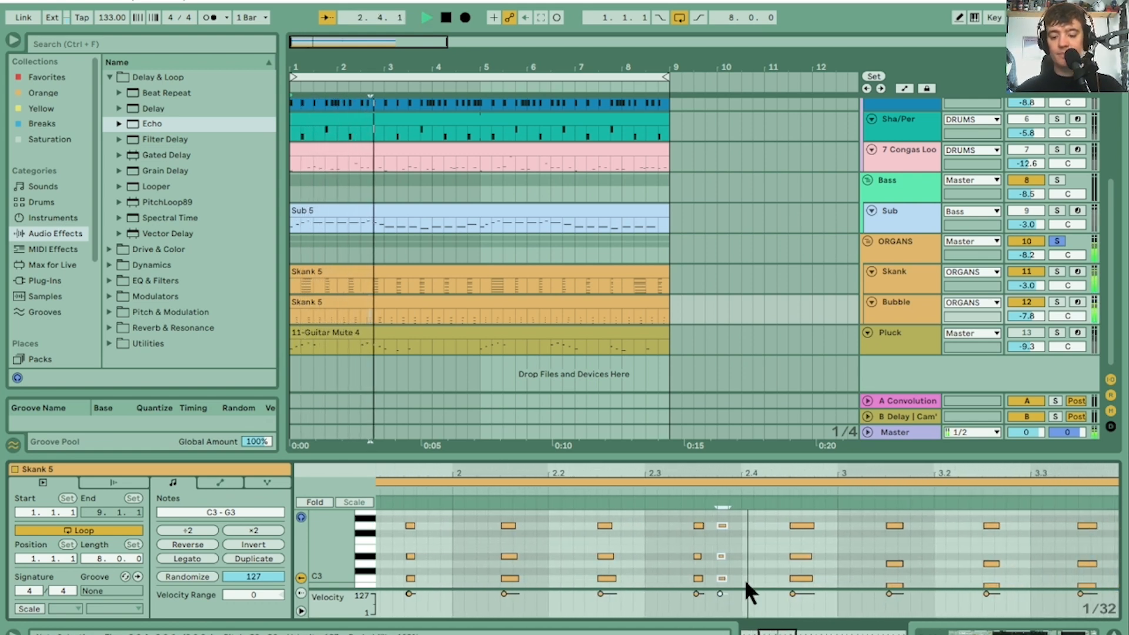
pyautogui.press('space')
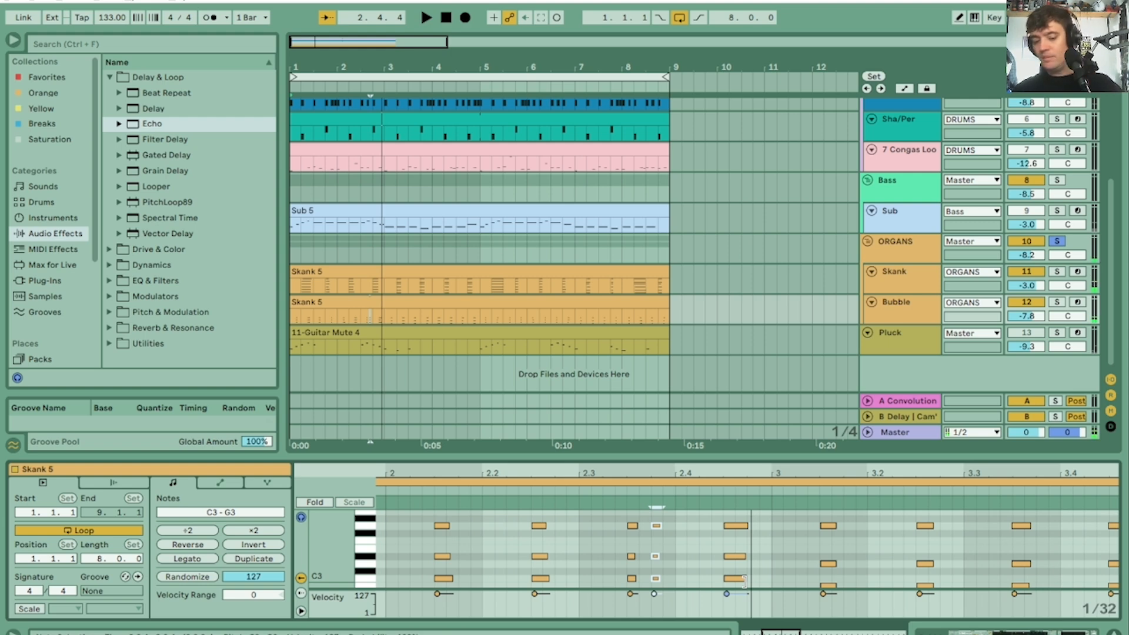
pyautogui.press('space')
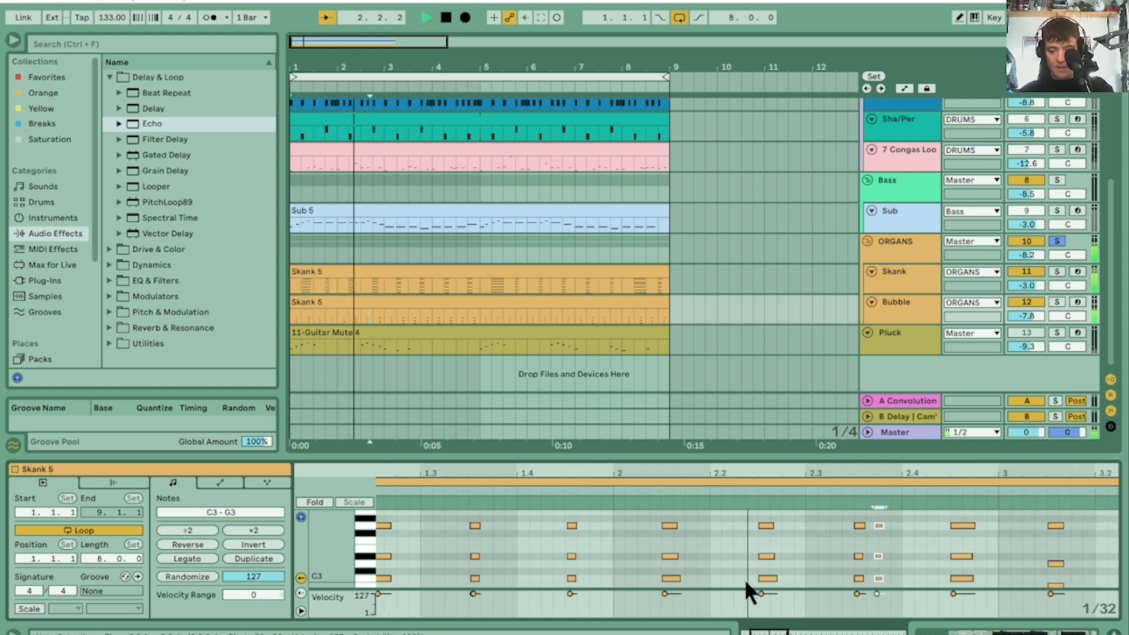
pyautogui.press('space')
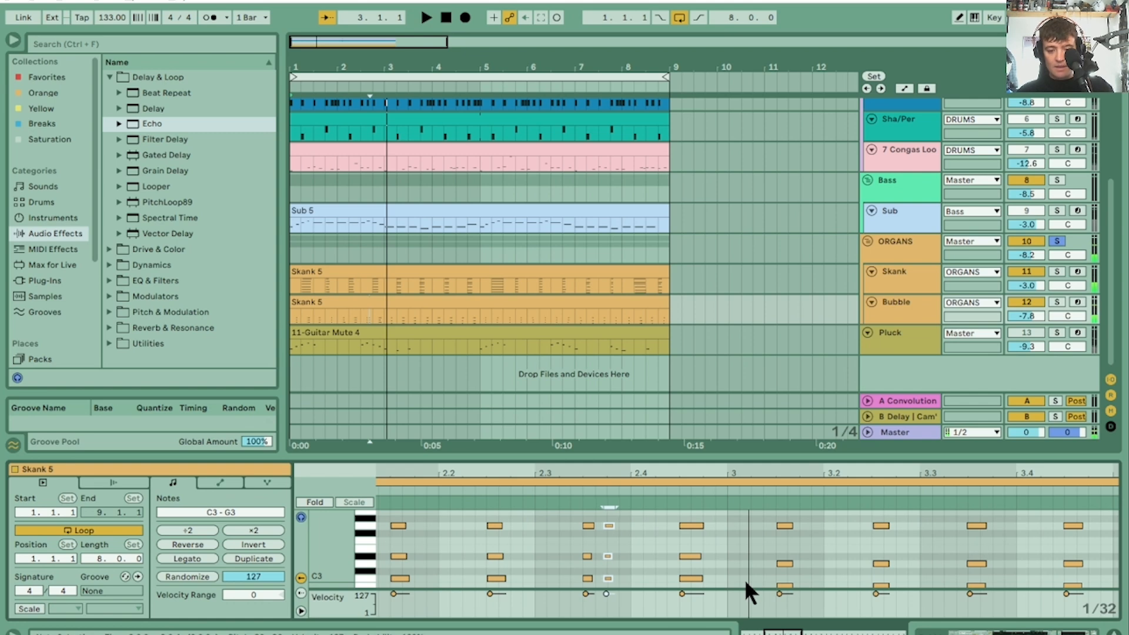
pyautogui.hotkey('ctrl', 'Right')
pyautogui.hotkey('ctrl', 'Right')
# Step: Add short repeat copies of the Bubble chords after beats 6.1 and 6.3, each placed just behind its original
pyautogui.press('space')
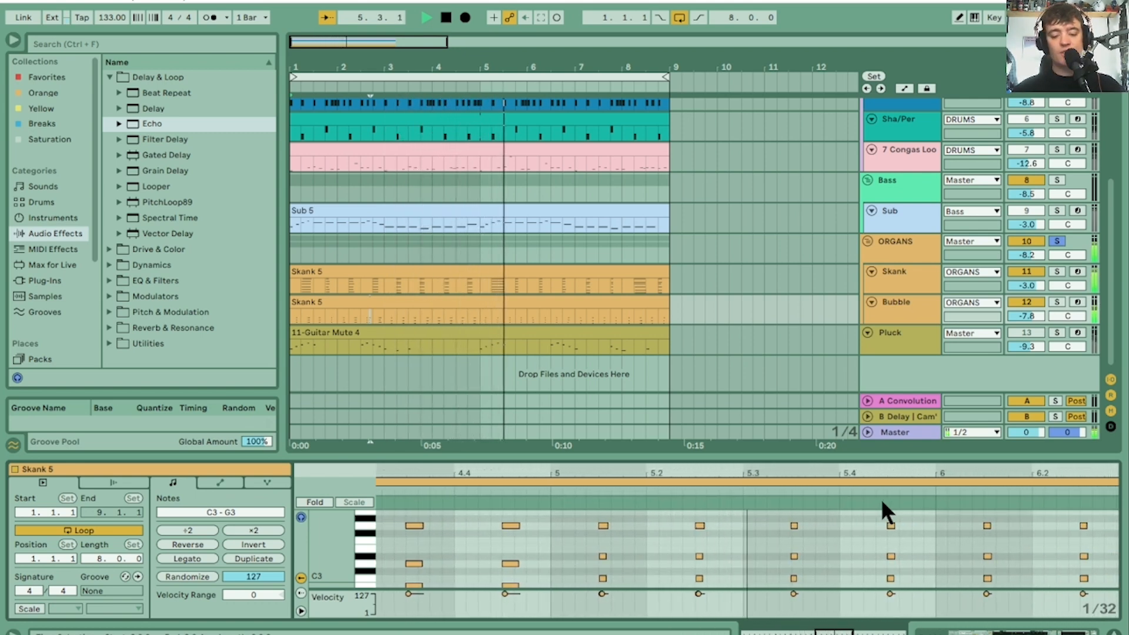
pyautogui.press('space')
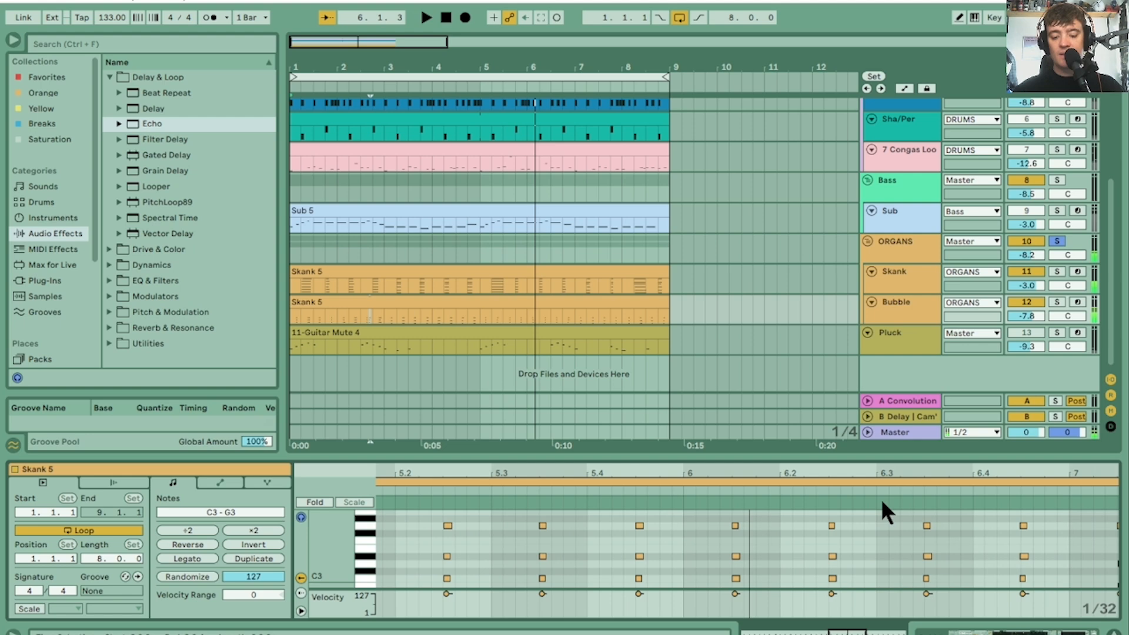
pyautogui.click(709, 516)
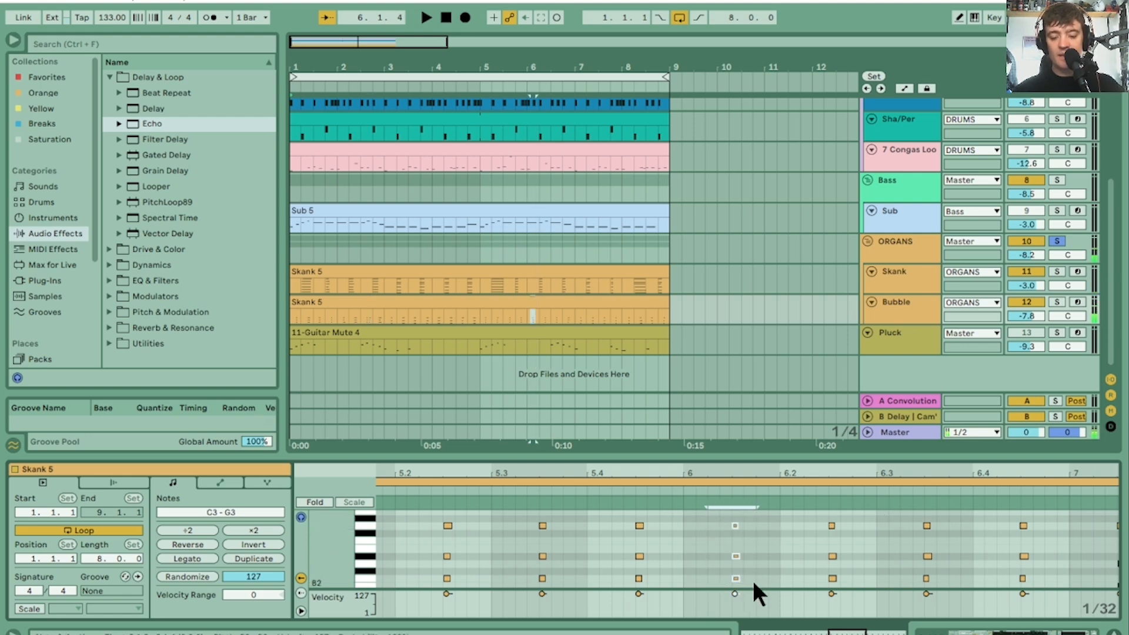
pyautogui.hotkey('ctrl', 'd')
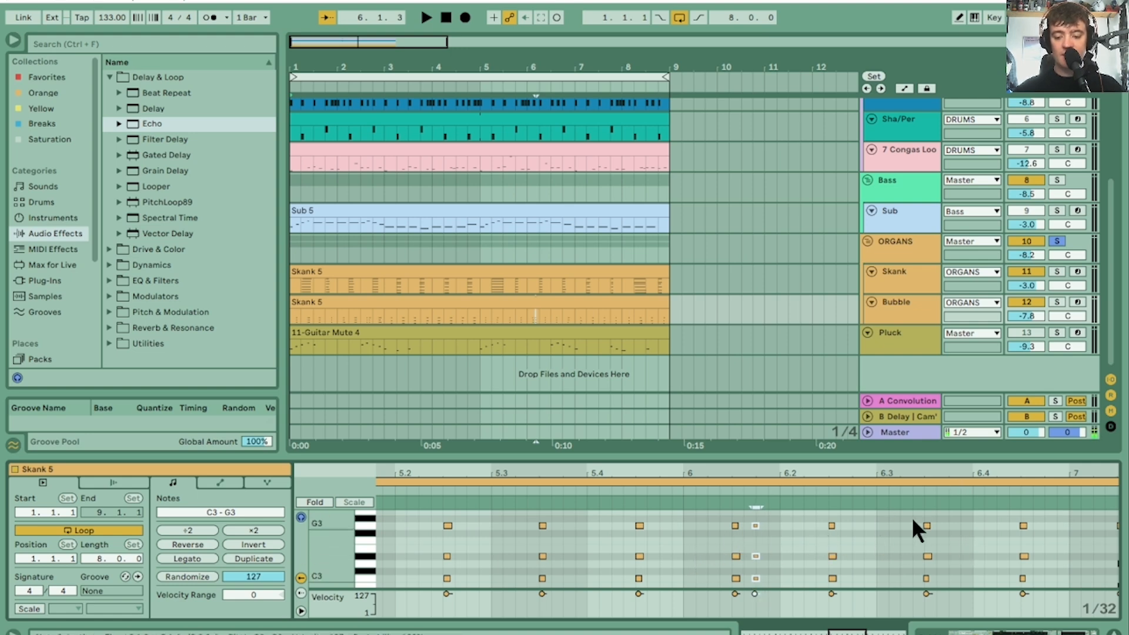
pyautogui.moveTo(911, 516); pyautogui.dragTo(936, 624)
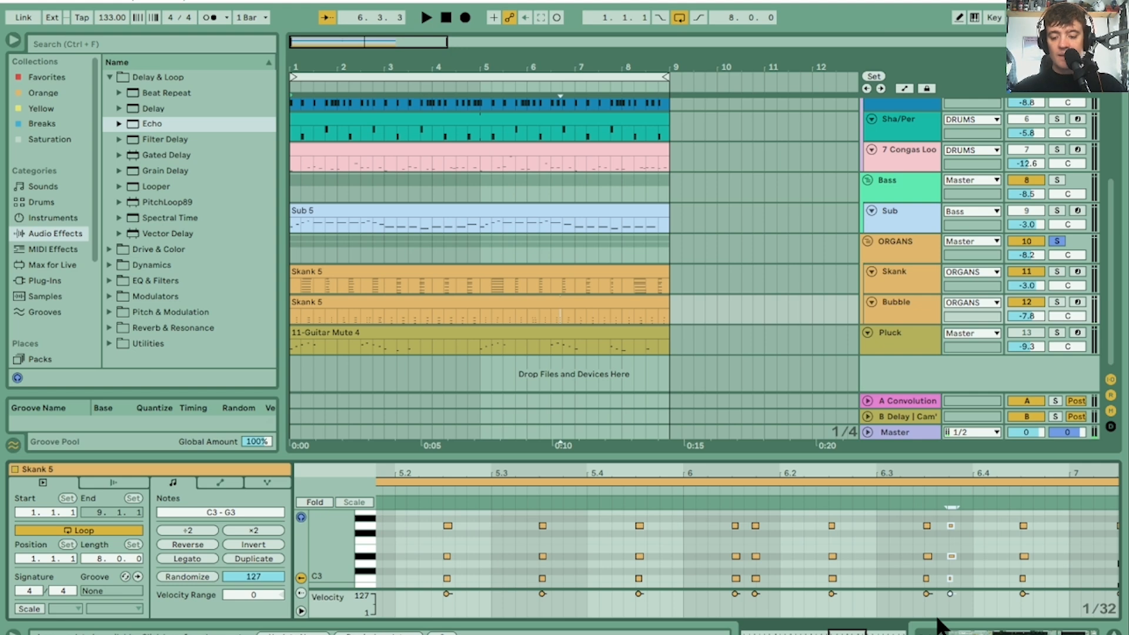
# Step: Play up to bar 8, duplicate the Bubble chord after beat 8.3 and nudge the copy slightly later
pyautogui.press('space')
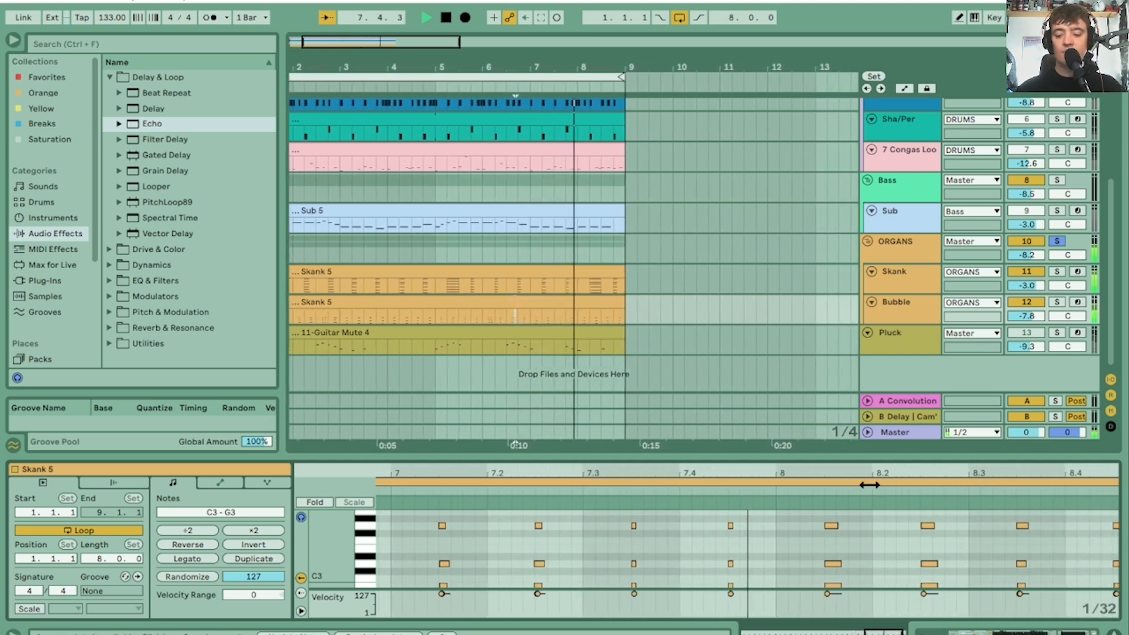
pyautogui.press('space')
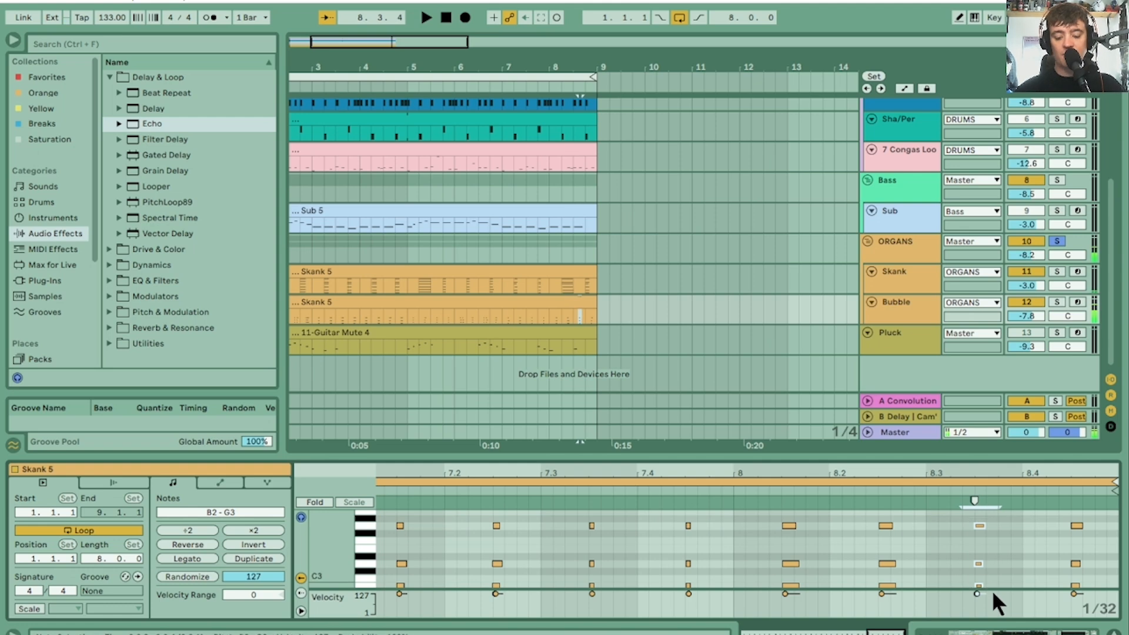
pyautogui.hotkey('ctrl', 'd')
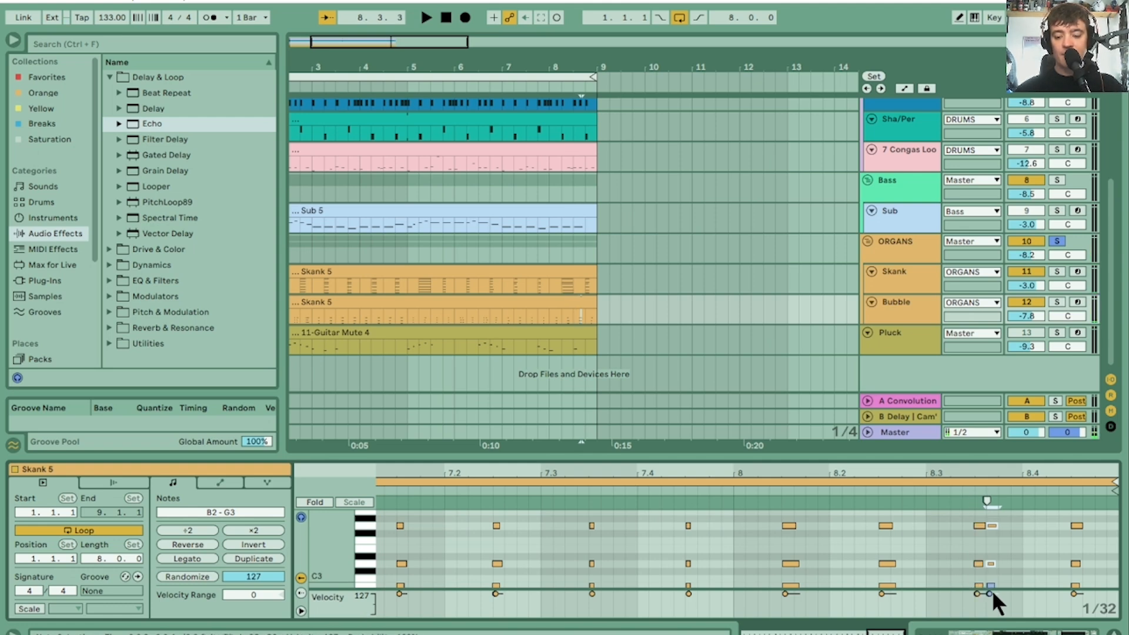
pyautogui.press('Right')
pyautogui.hotkey('ctrl', 'Left')
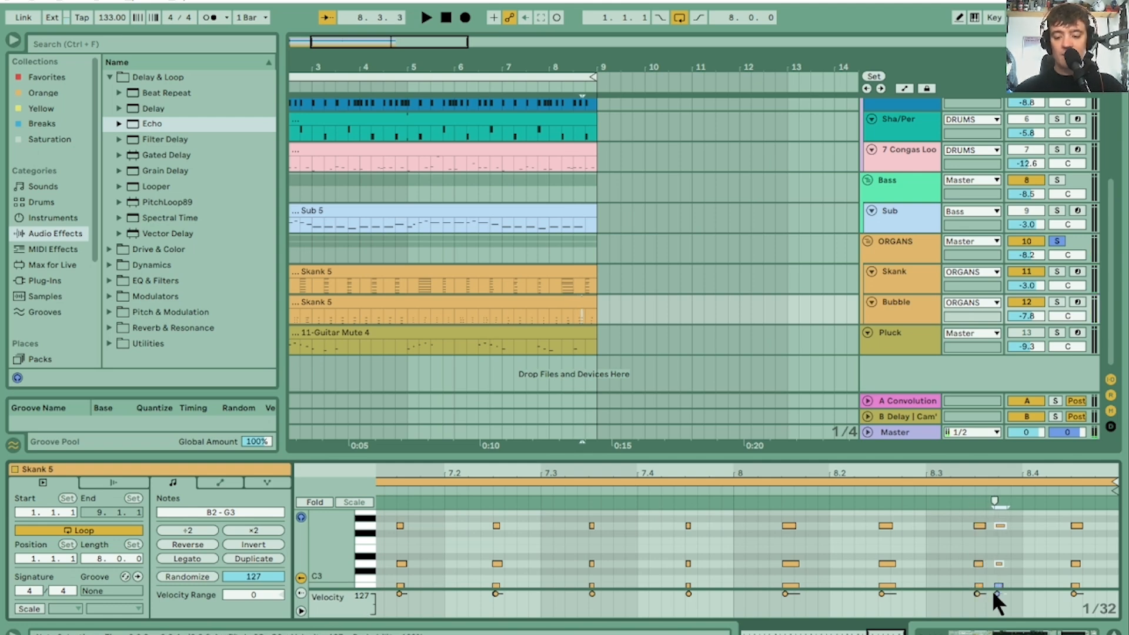
# Step: Duplicate the last Bubble chord after beat 8.4, nudge the copy slightly later and play the organ parts from the start
pyautogui.moveTo(1049, 523); pyautogui.dragTo(1091, 603)
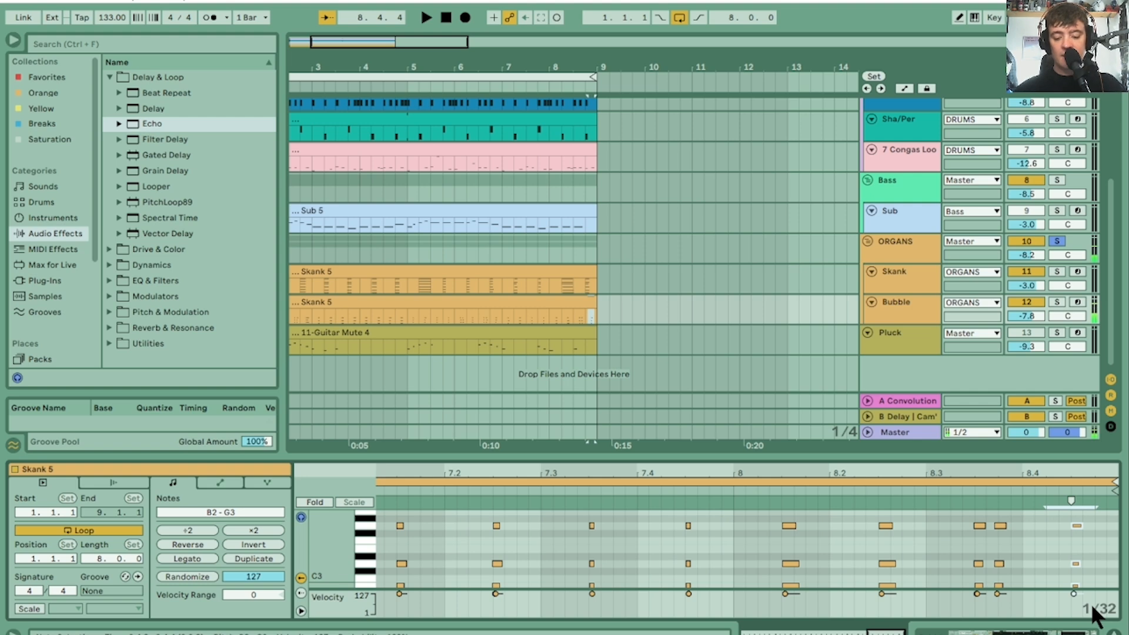
pyautogui.hotkey('ctrl', 'd')
pyautogui.hotkey('alt', 'Left')
pyautogui.hotkey('alt', 'Left')
pyautogui.hotkey('alt', 'Left')
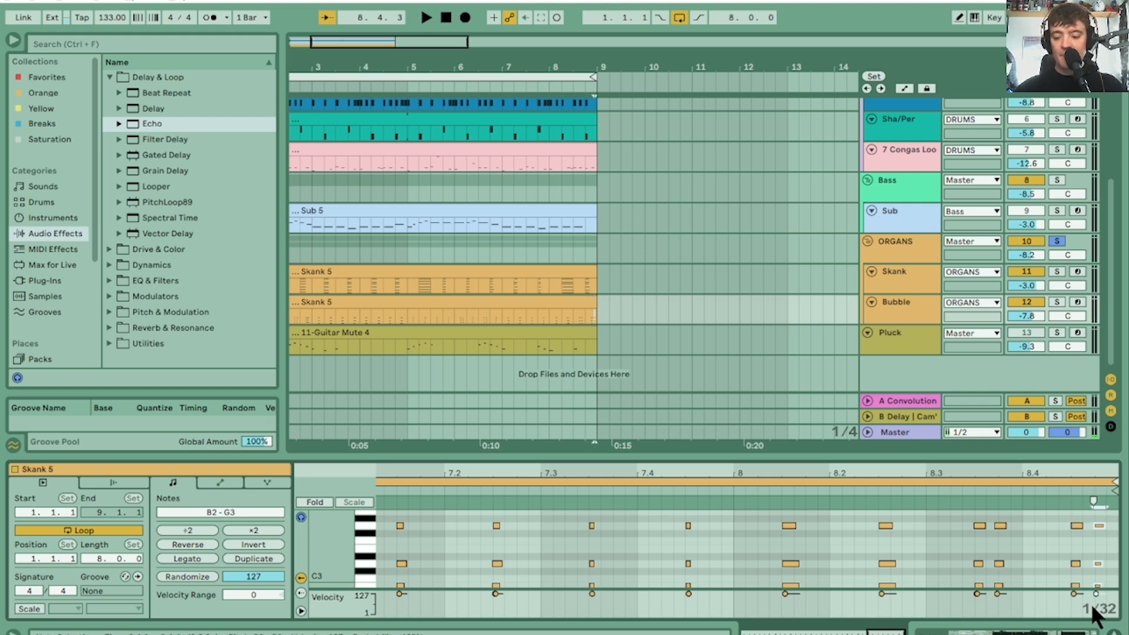
pyautogui.moveTo(820, 475); pyautogui.dragTo(822, 412)
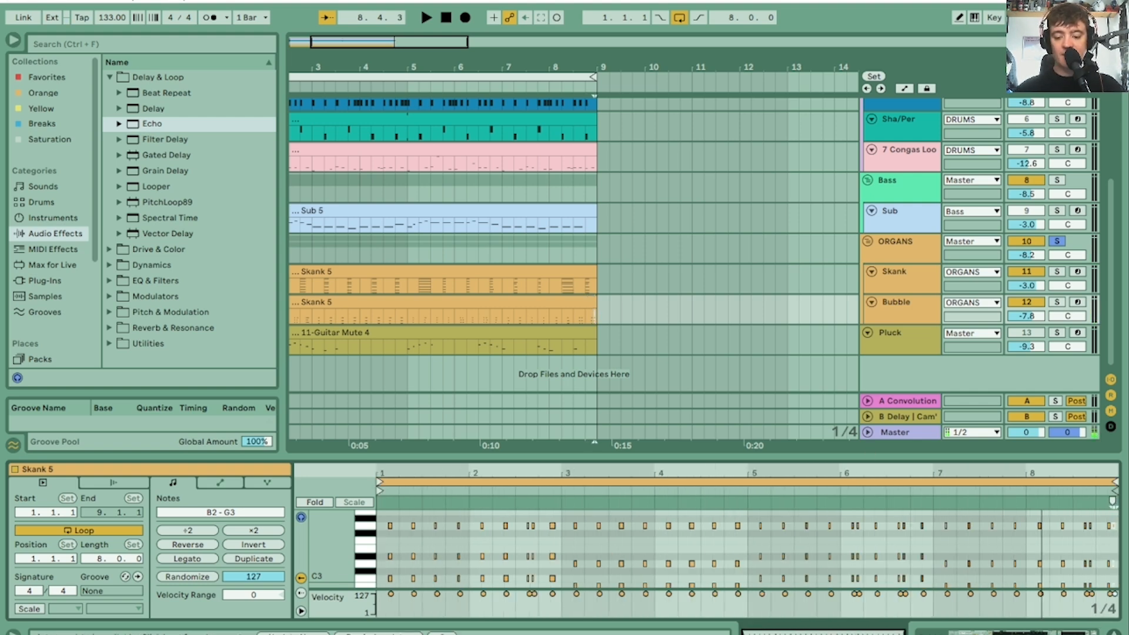
pyautogui.press('space')
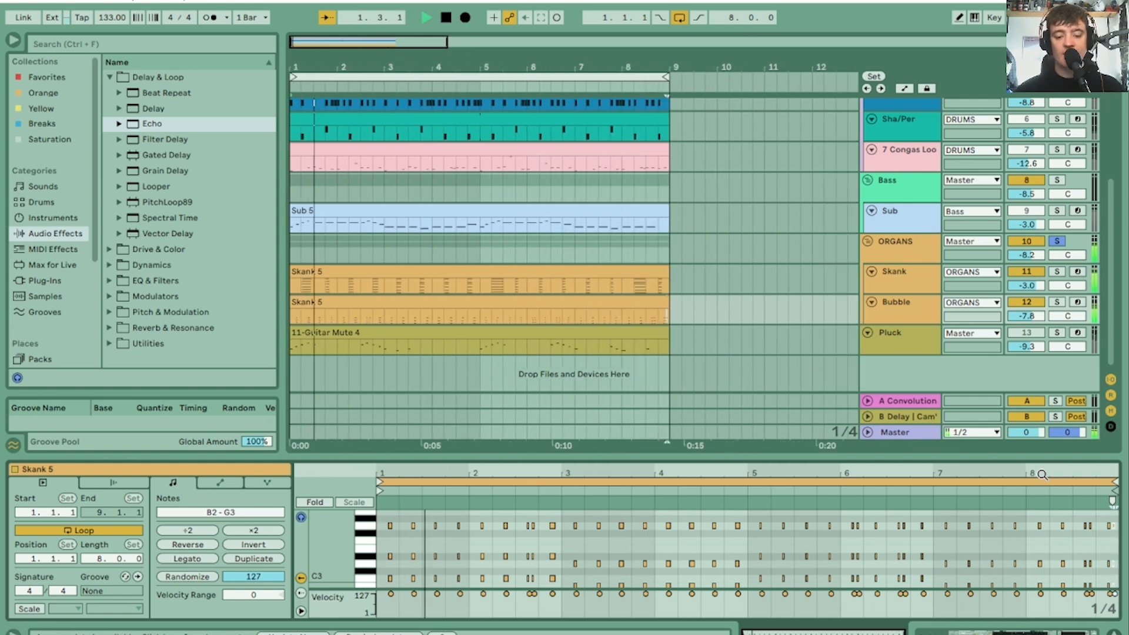
# Step: Solo the Pluck track instead of the ORGANS group, open its 11-Guitar Mute 4 clip and play it
pyautogui.click(393, 338)
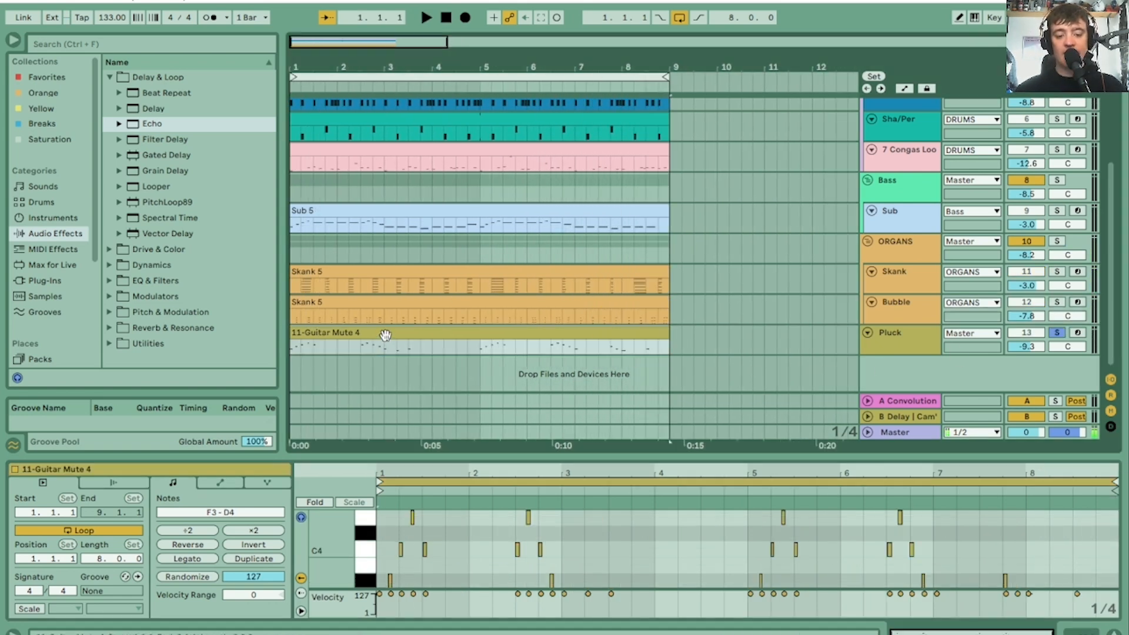
pyautogui.press('space')
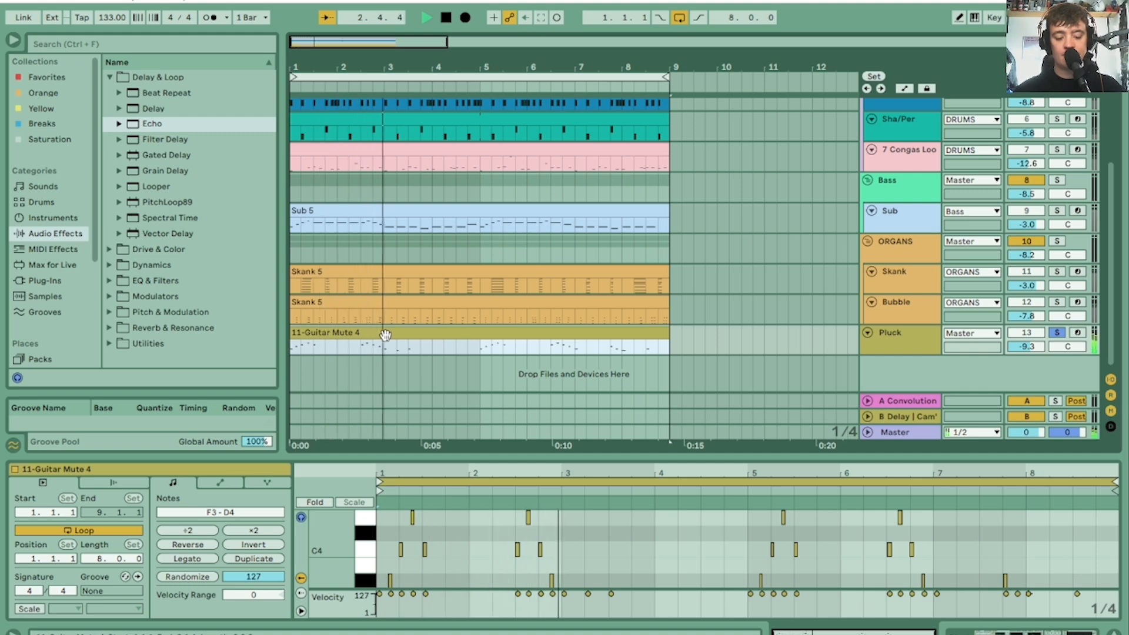
# Step: Show the Pluck track's devices in the mixer view and set Spacious Wah's Space Amount to 56
pyautogui.press('Tab')
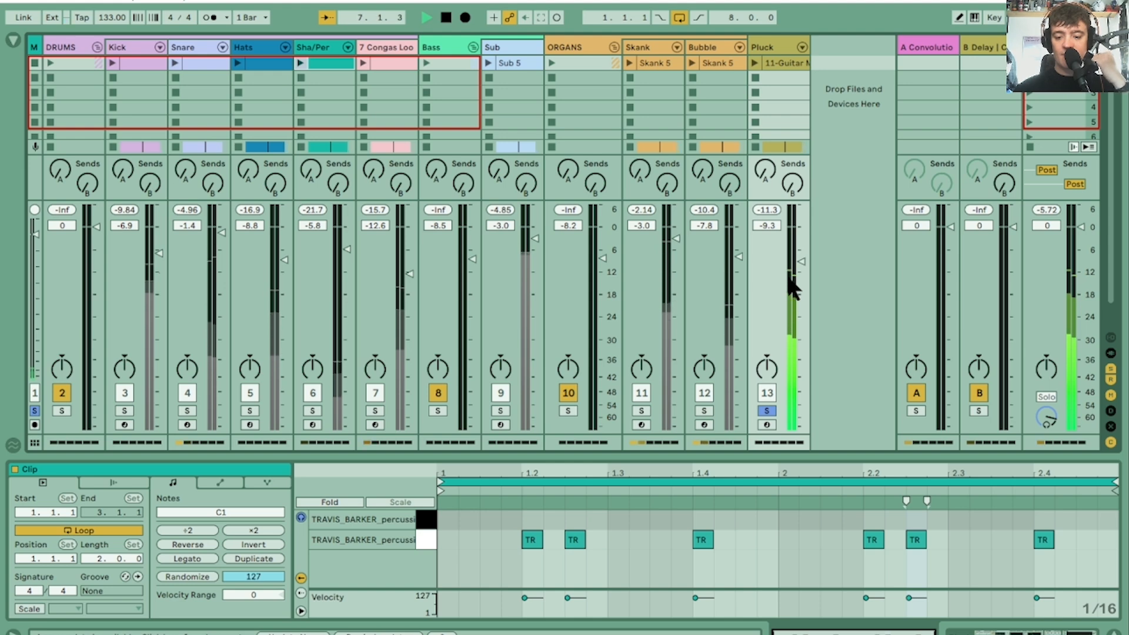
pyautogui.click(781, 41)
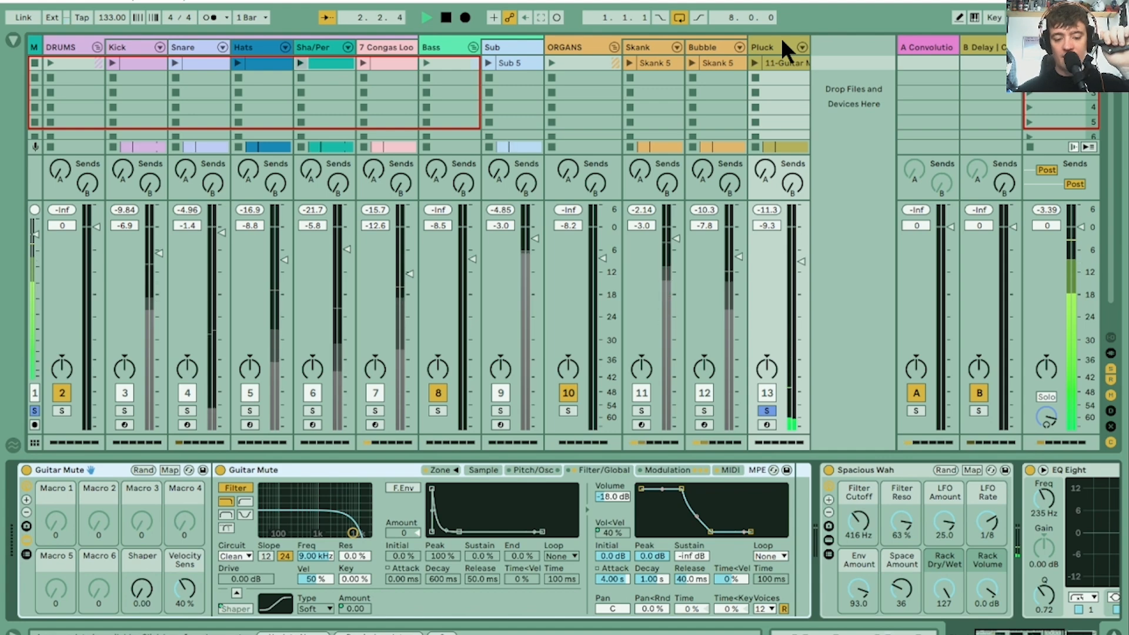
pyautogui.hscroll(5, 564, 540)
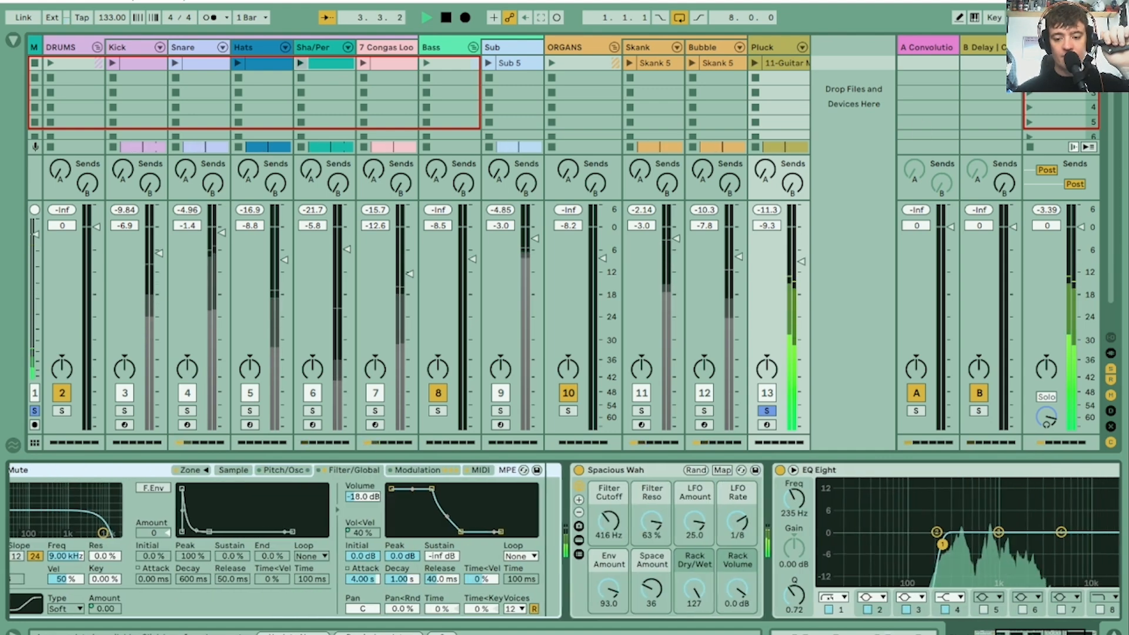
pyautogui.hscroll(-5, 564, 541)
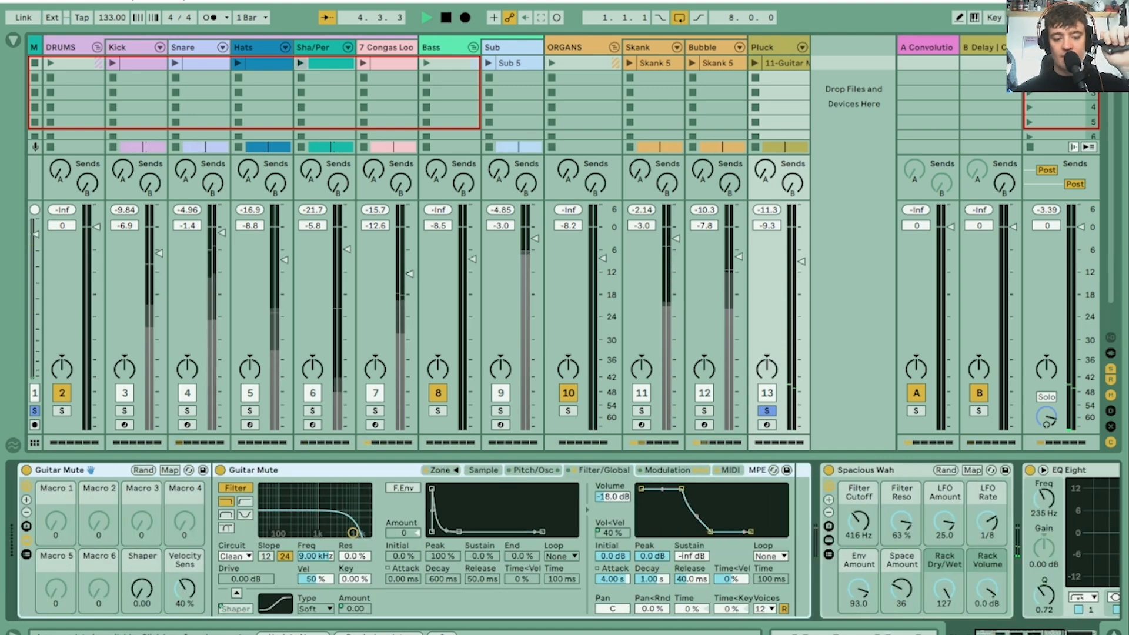
pyautogui.hscroll(4, 565, 541)
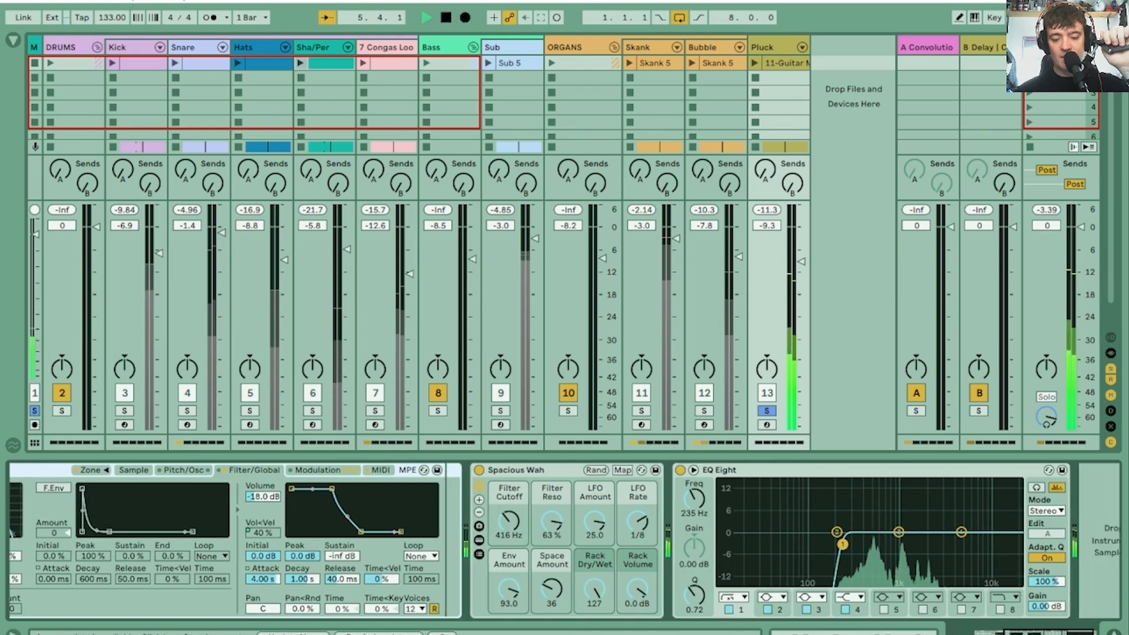
pyautogui.hscroll(2, 564, 541)
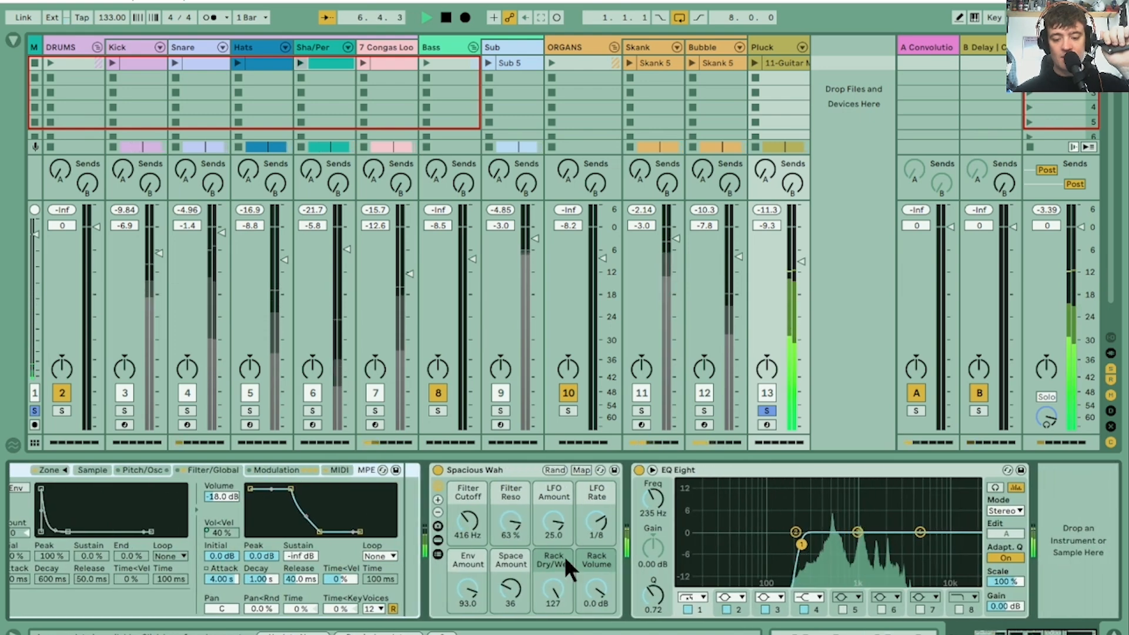
pyautogui.moveTo(510, 603)
pyautogui.mouseDown()
pyautogui.moveTo(510, 614)
pyautogui.moveTo(510, 587)
pyautogui.mouseUp()
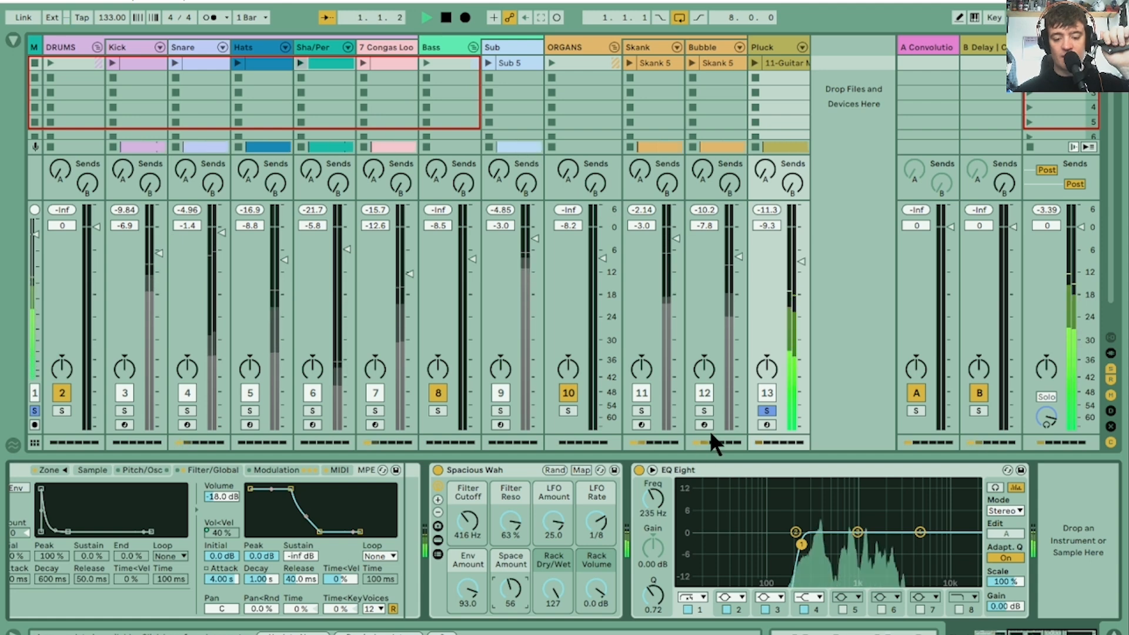
# Step: Unsolo the Pluck track and raise its volume to -8.3 dB
pyautogui.click(768, 410)
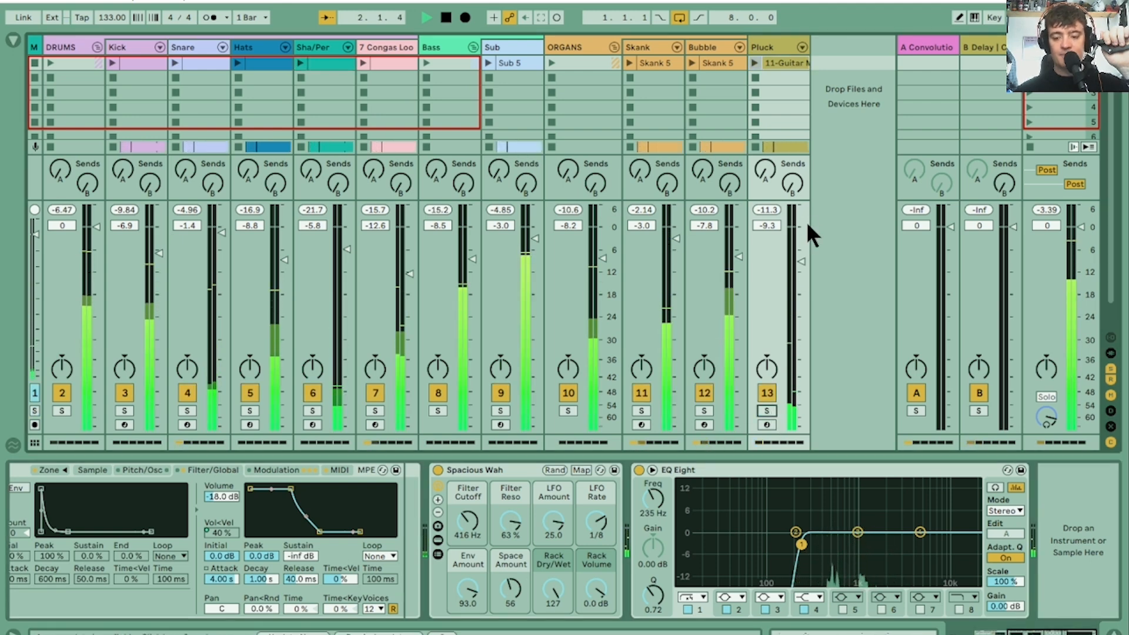
pyautogui.click(802, 262)
pyautogui.press('Up')
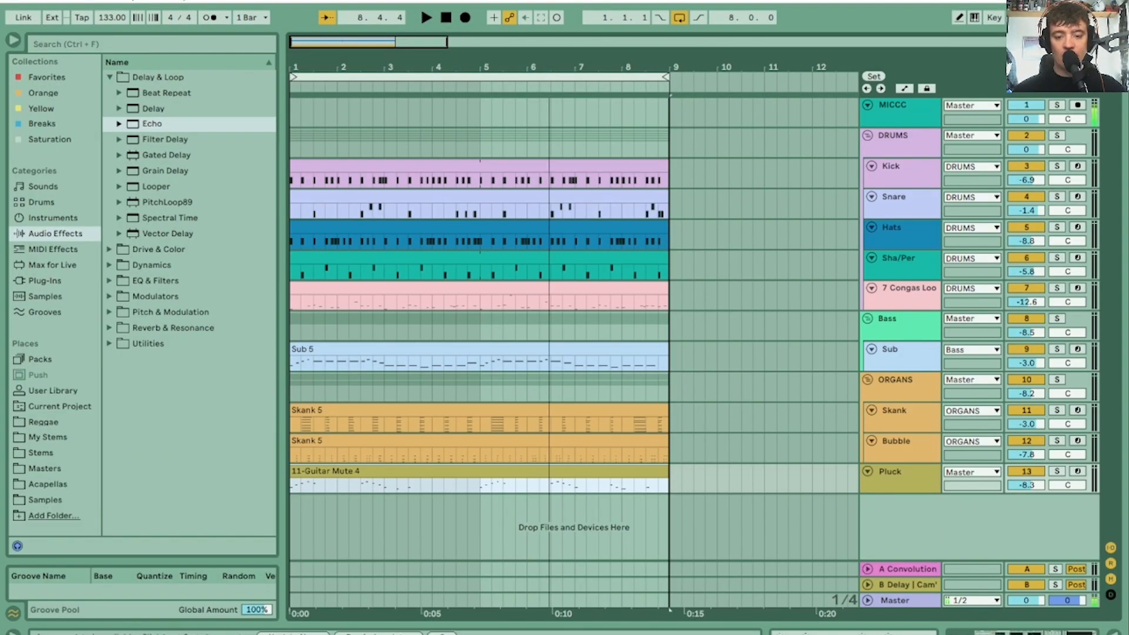
# Step: Move the complete eight-bar loop, from Kick through Pluck, so that it starts at bar 17 of the arrangement
pyautogui.moveTo(549, 68); pyautogui.dragTo(357, 69)
pyautogui.click(341, 169)
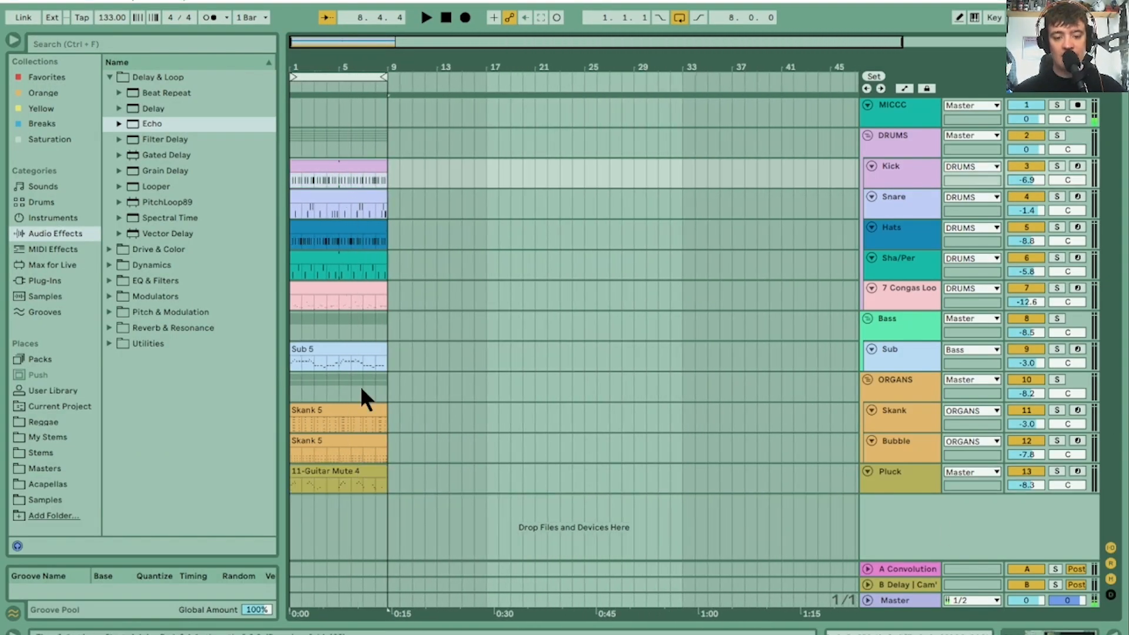
pyautogui.click(365, 475)
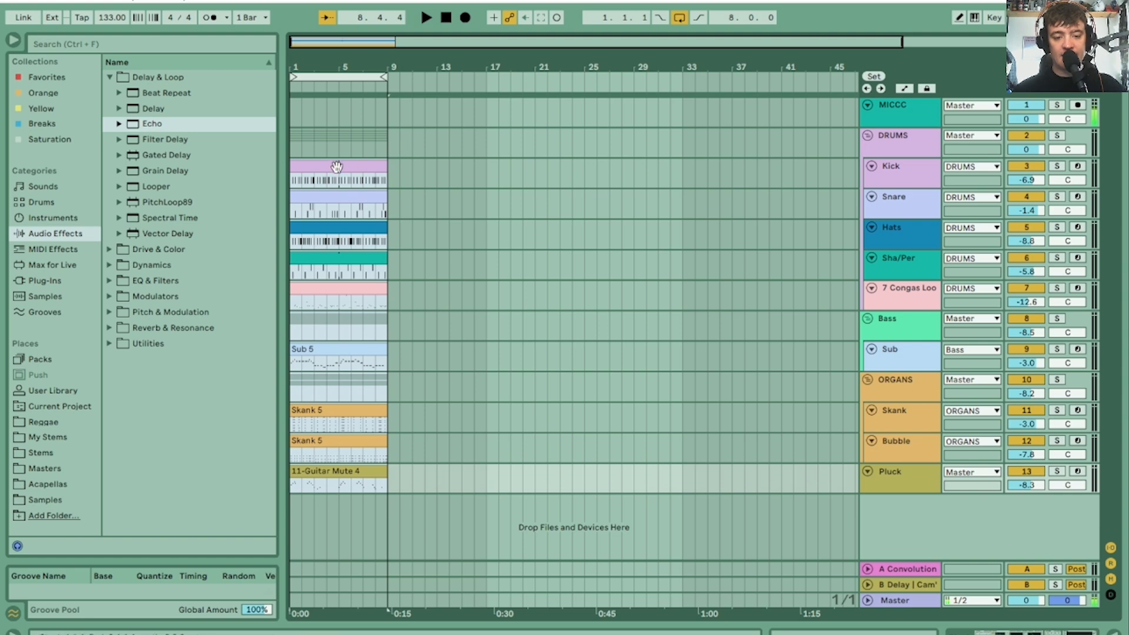
pyautogui.moveTo(336, 167); pyautogui.dragTo(534, 170)
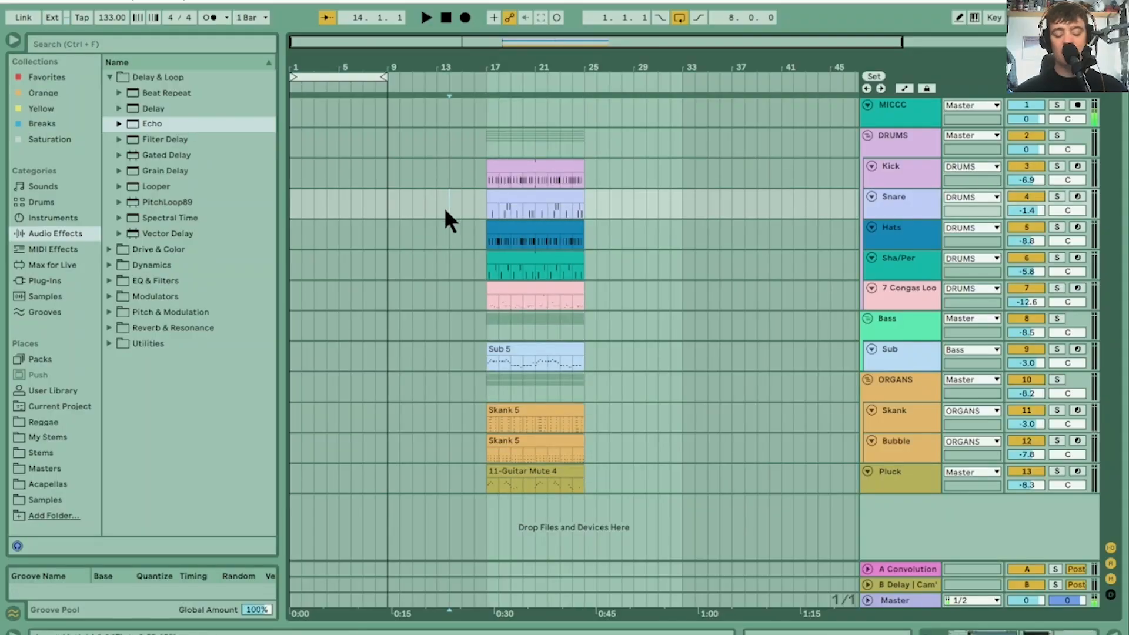
# Step: Copy the 11-Guitar Mute 4 clip to bar 1 on the Pluck track and open the copy in an enlarged note editor
pyautogui.click(519, 470)
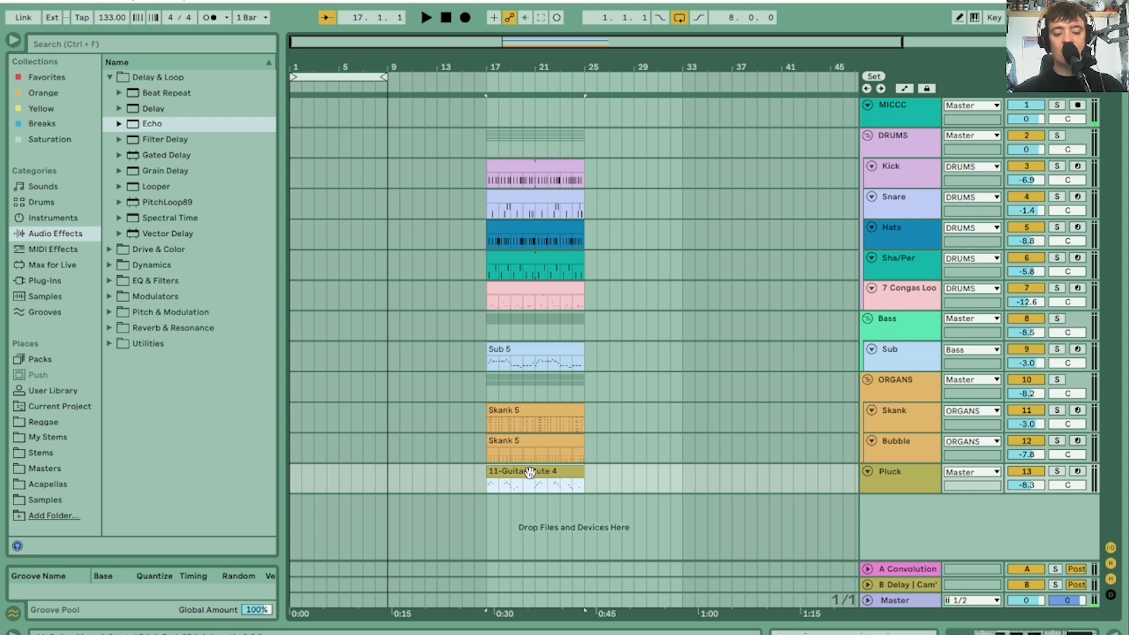
pyautogui.moveTo(497, 467); pyautogui.dragTo(323, 470)
pyautogui.doubleClick(322, 470)
pyautogui.press('space')
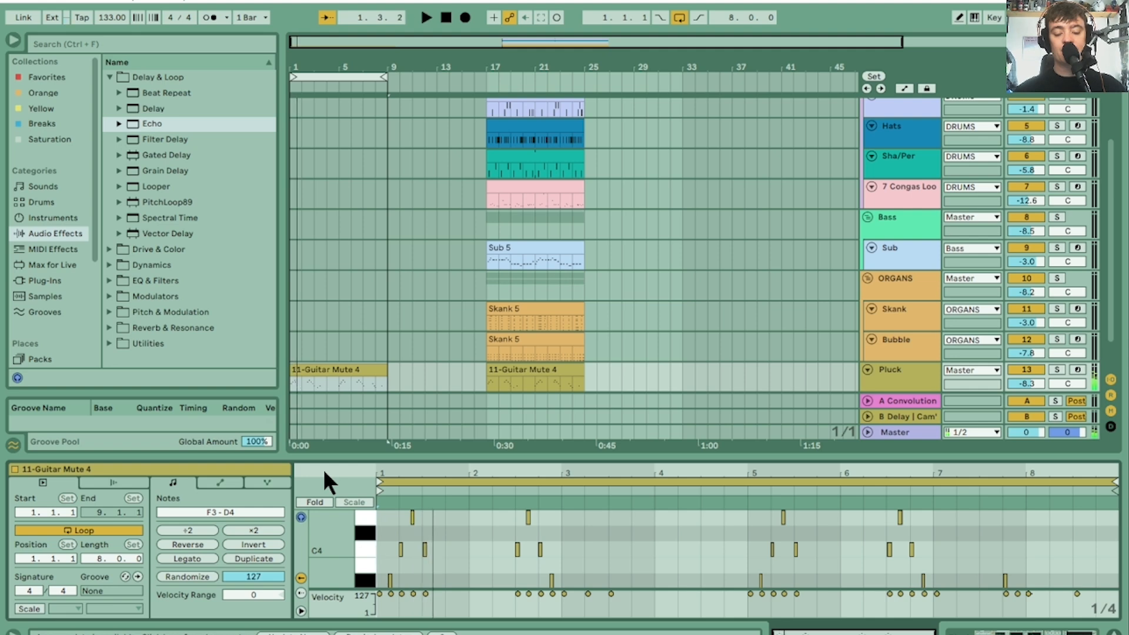
pyautogui.moveTo(480, 457); pyautogui.dragTo(480, 266)
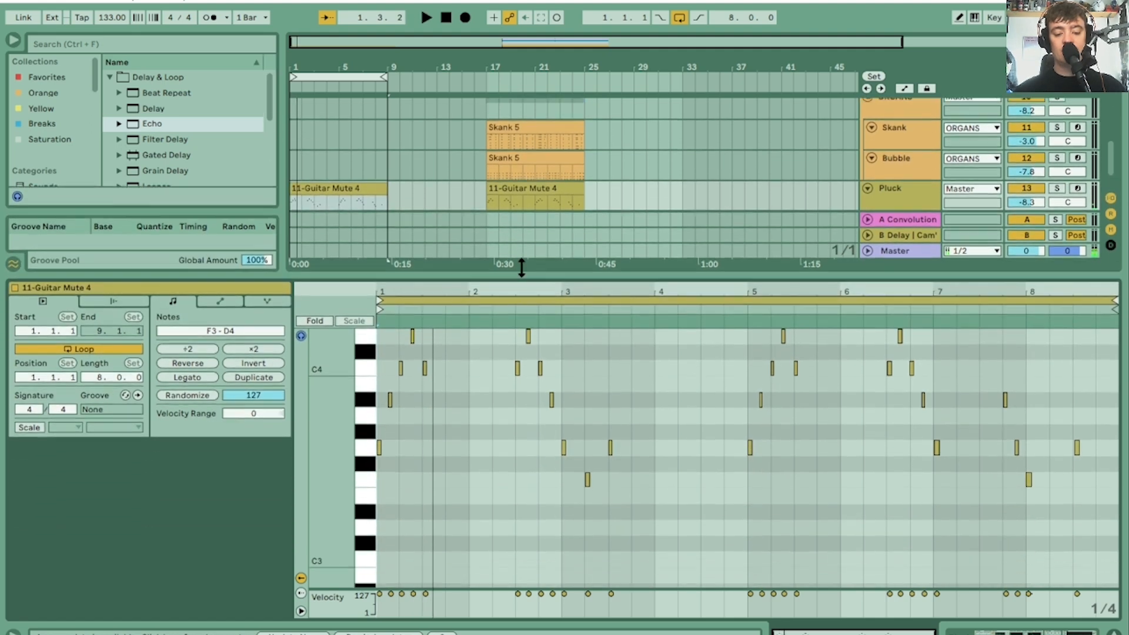
# Step: Delete the C4 at beat 1.2 and the D4 just after it, and play the thinned opening
pyautogui.moveTo(383, 361); pyautogui.dragTo(414, 322)
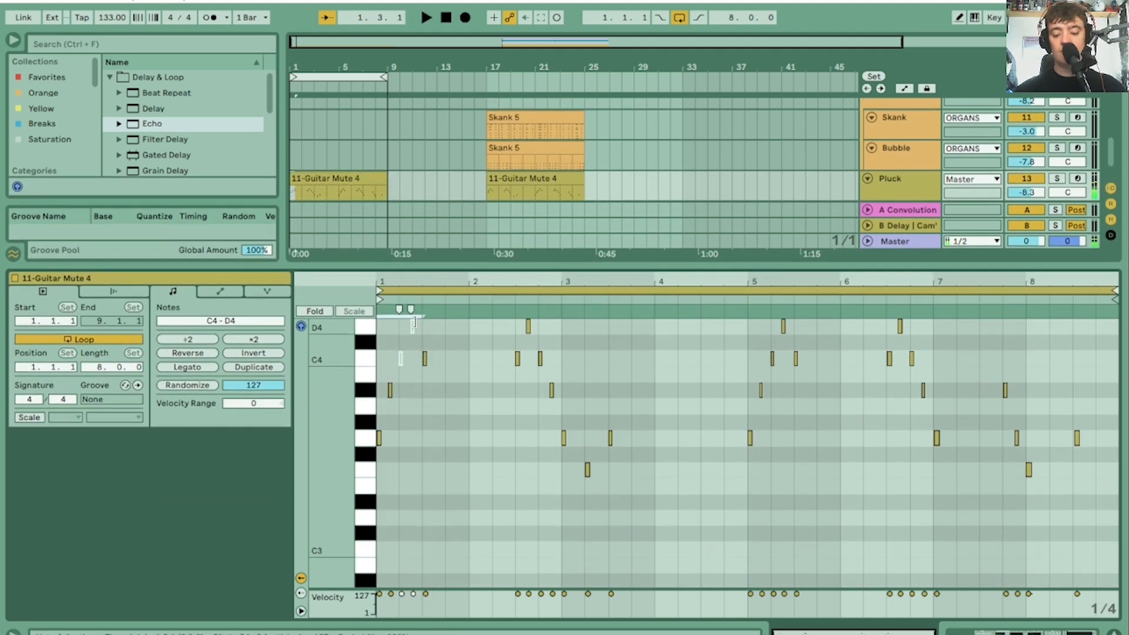
pyautogui.press('space')
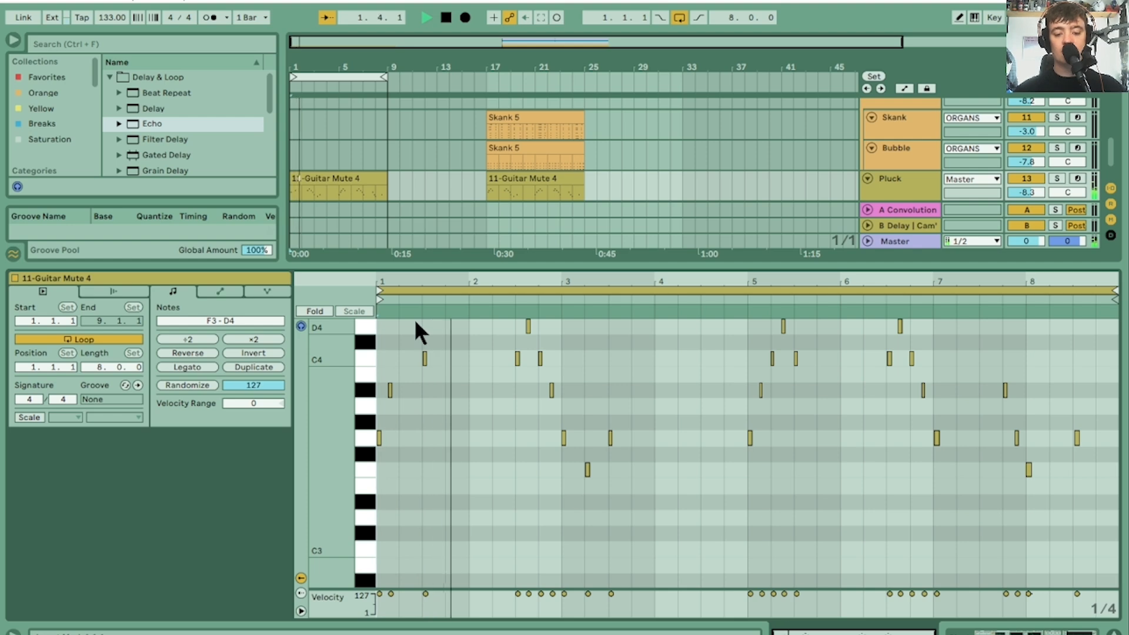
pyautogui.press('space')
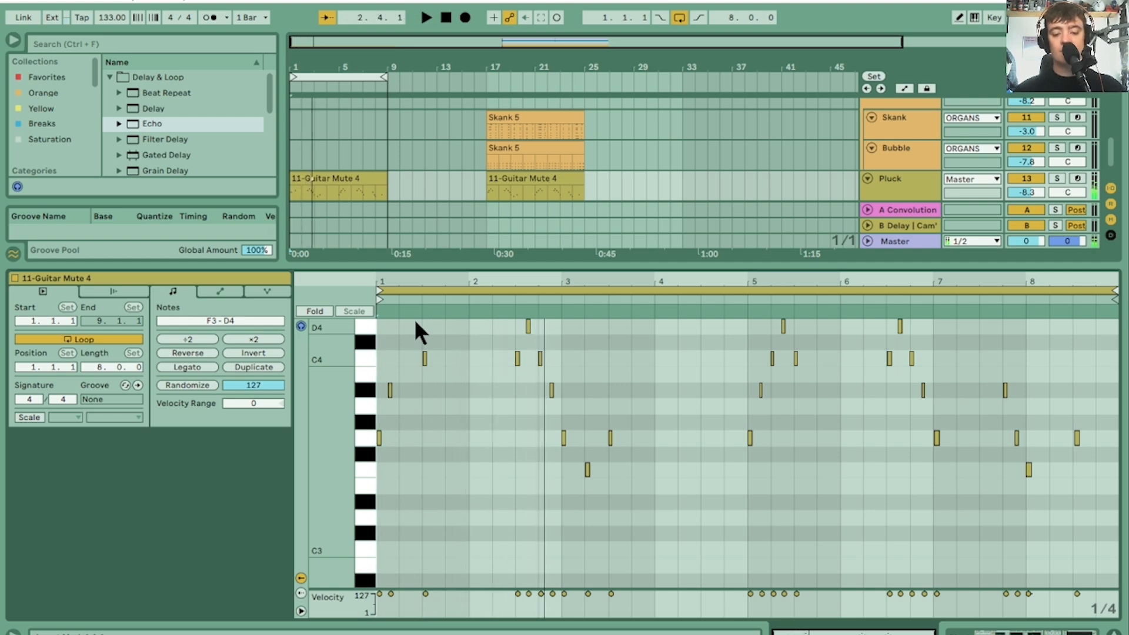
# Step: Delete the A#3 note just before bar 3 and play the phrase ending in bar 3
pyautogui.click(539, 382)
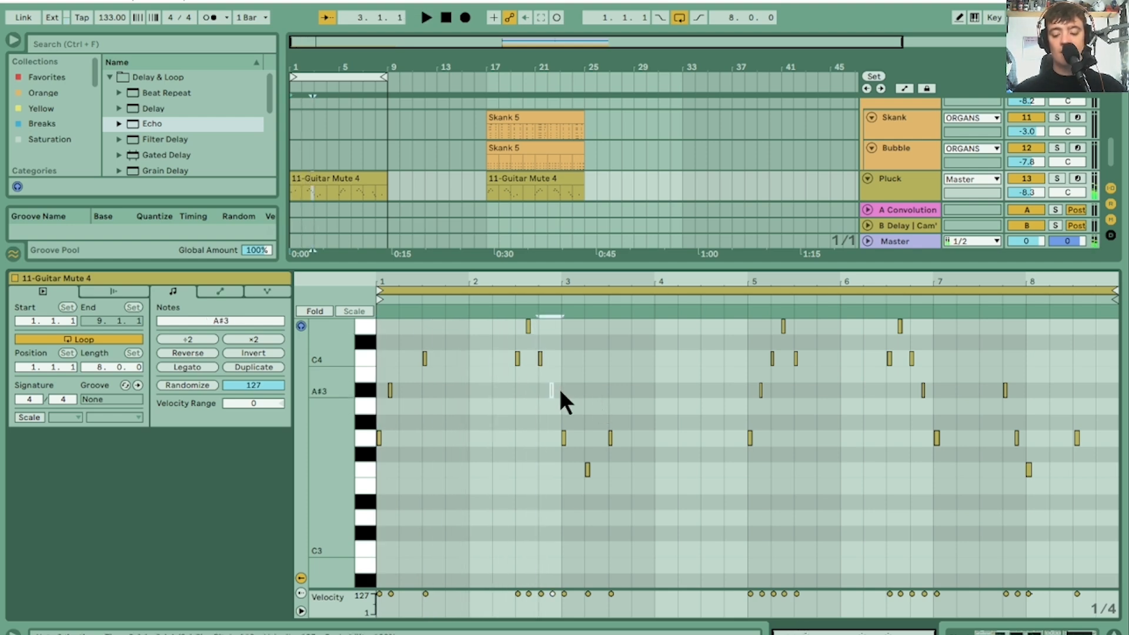
pyautogui.click(582, 464)
pyautogui.click(611, 424)
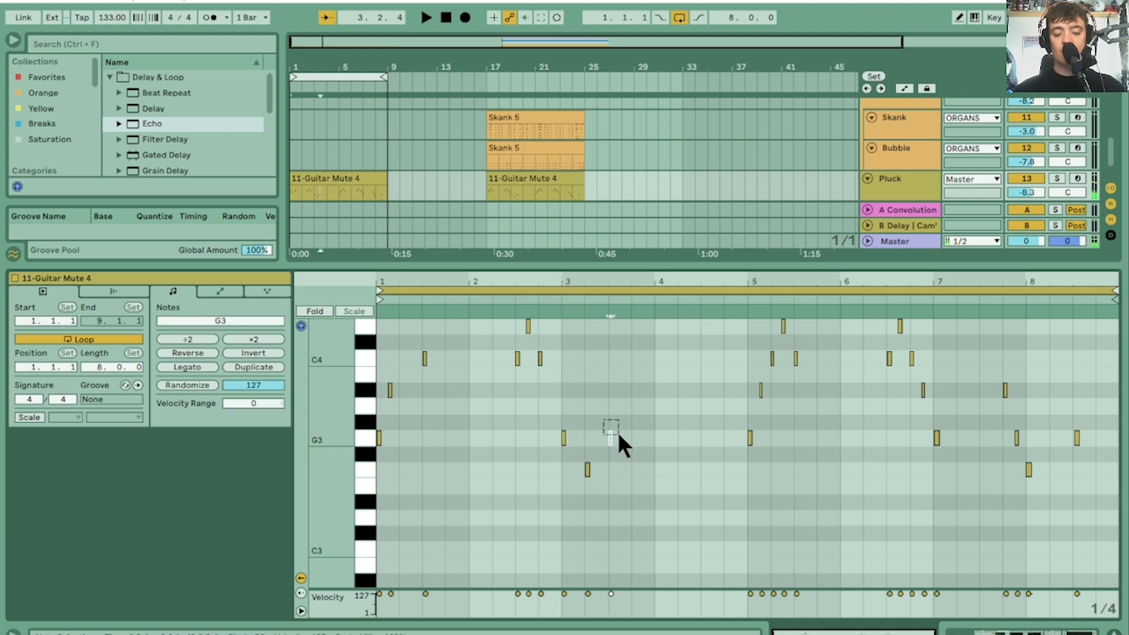
pyautogui.press('space')
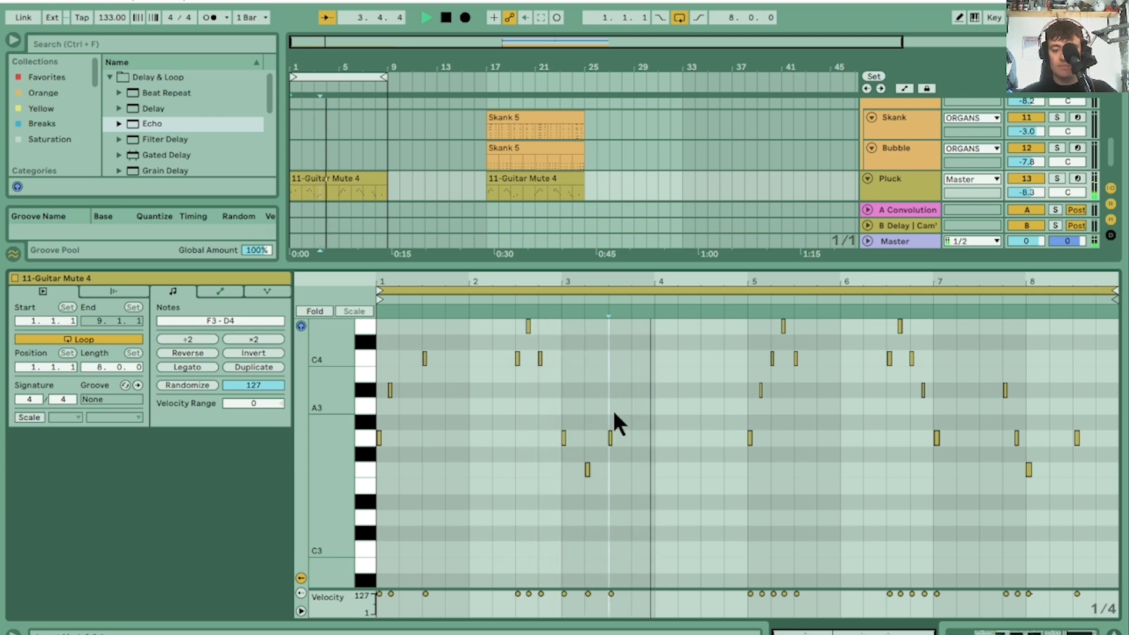
pyautogui.press('space')
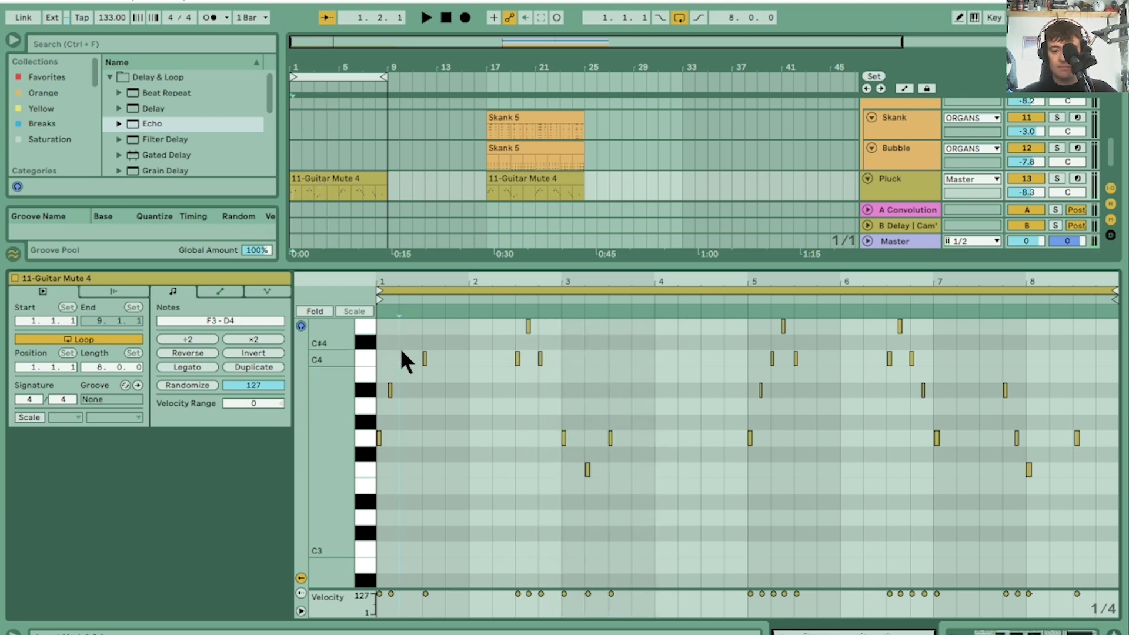
# Step: Try moving bar 1's C4 note to the start of bar 2 and its A#3 note to beat 1.3
pyautogui.moveTo(401, 351); pyautogui.dragTo(455, 361)
pyautogui.press('Right')
pyautogui.press('Right')
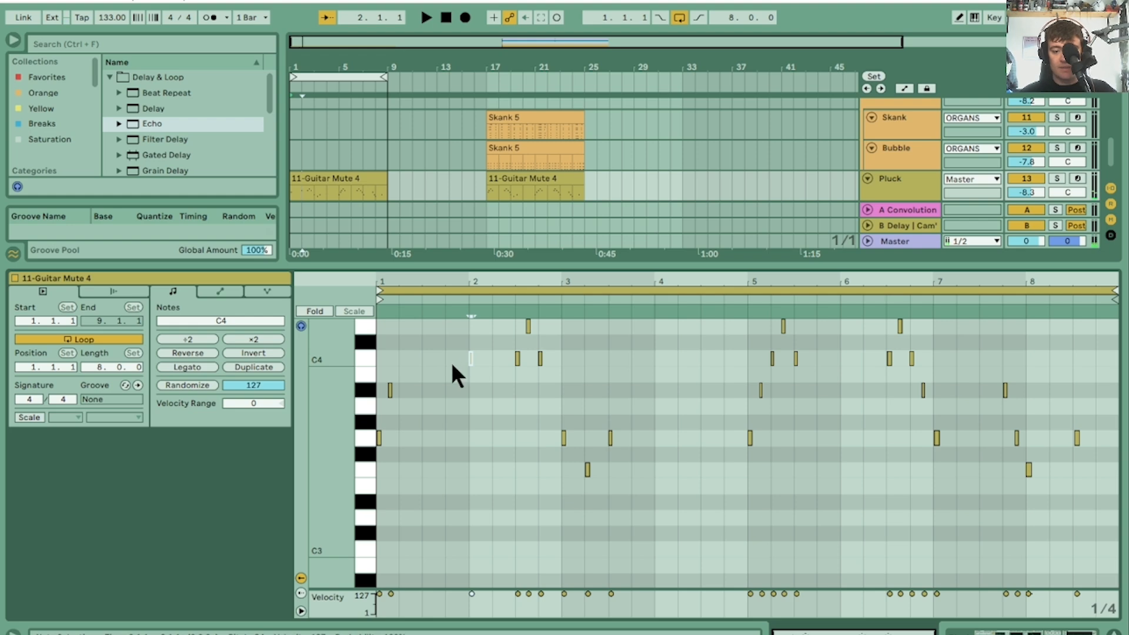
pyautogui.click(388, 388)
pyautogui.press('Right')
pyautogui.press('Right')
pyautogui.press('Right')
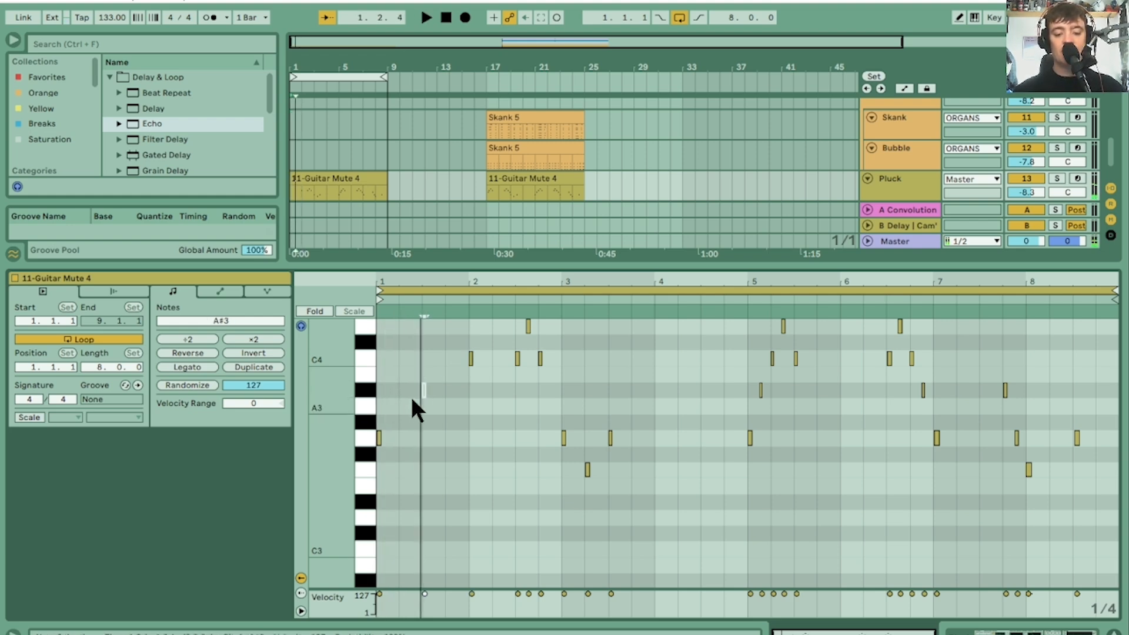
# Step: Place the first bar's A#3 note on beat 1.2 and its C4 note on beat 1.3, and play the result
pyautogui.click(409, 385)
pyautogui.click(423, 391)
pyautogui.press('Left')
pyautogui.press('Left')
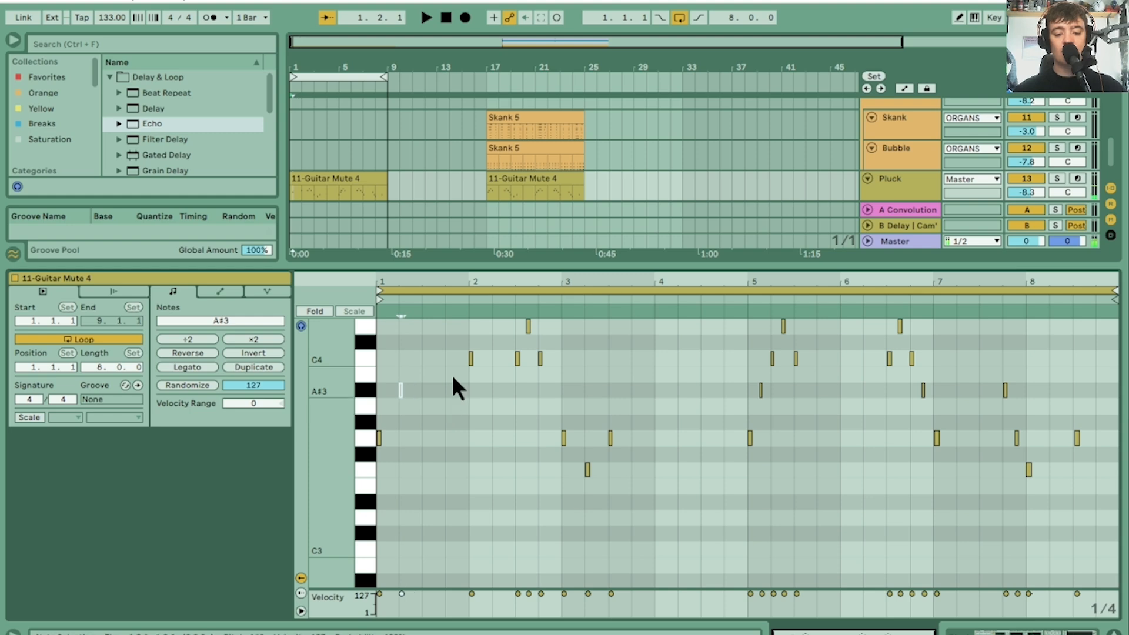
pyautogui.click(470, 359)
pyautogui.press('Left')
pyautogui.press('Left')
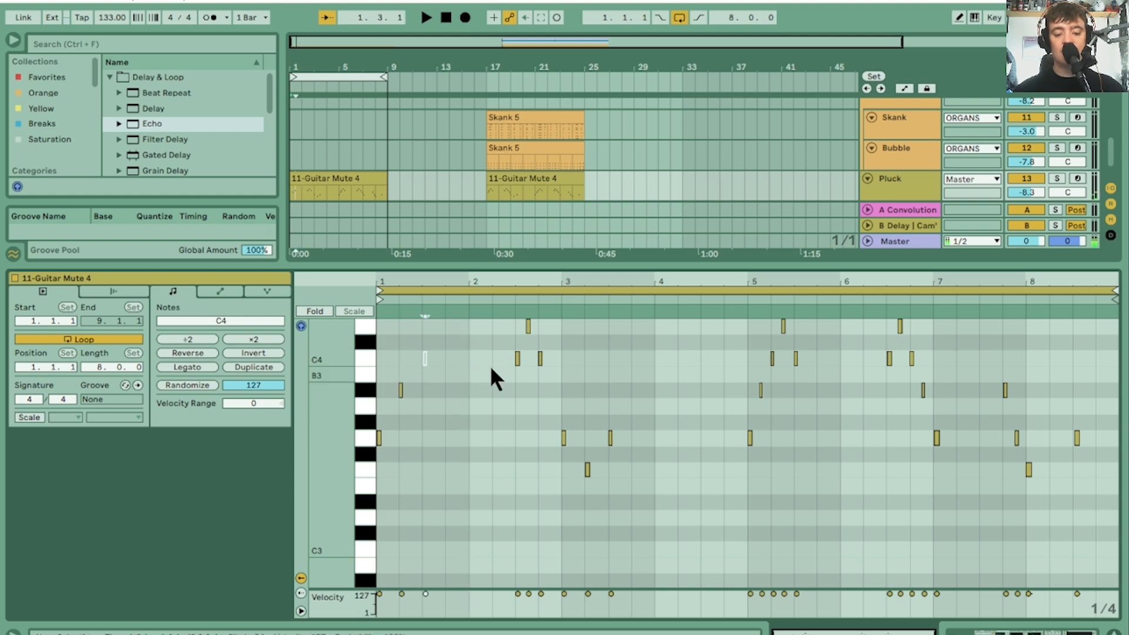
pyautogui.press('space')
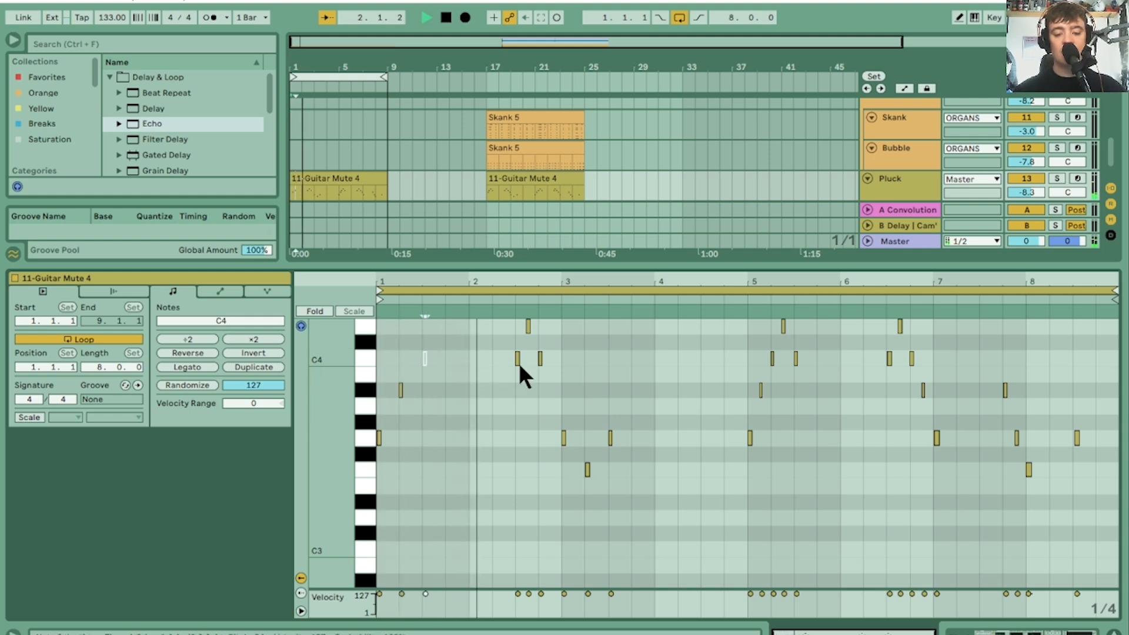
pyautogui.press('space')
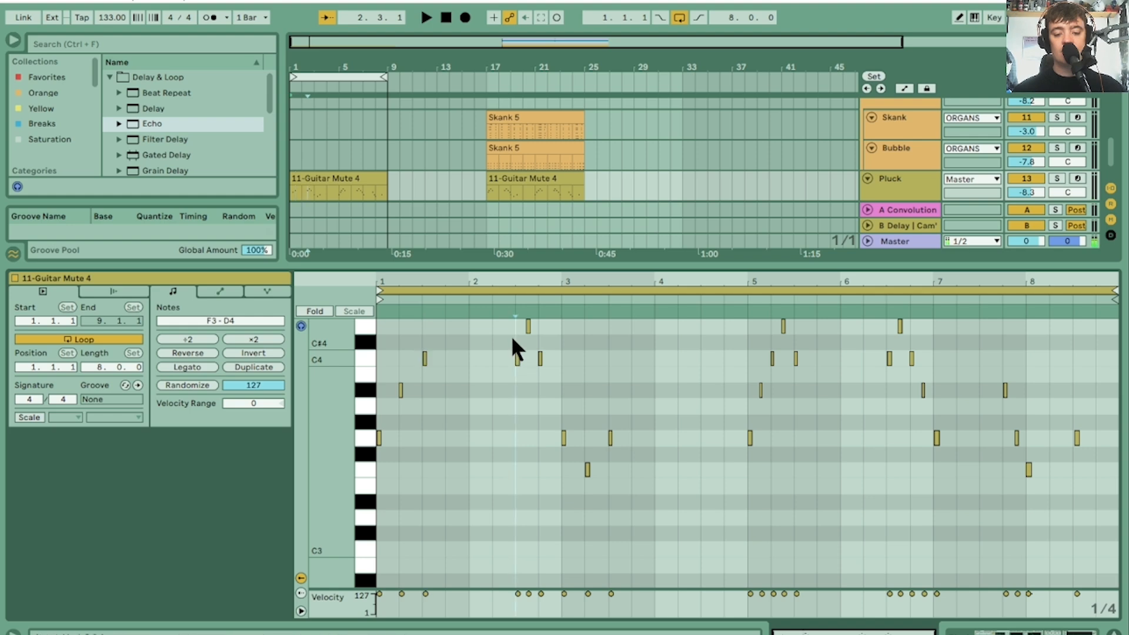
# Step: Move bar 2's D4 note to beat 2.4 in place of the C4 there, and play the phrase
pyautogui.click(528, 327)
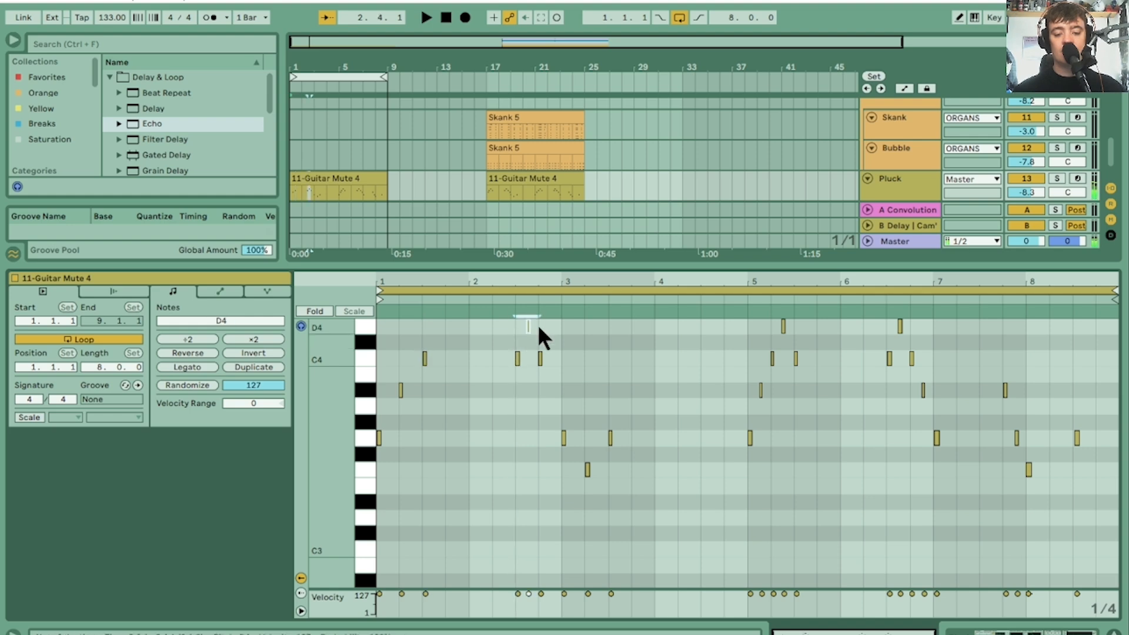
pyautogui.click(547, 370)
pyautogui.press('space')
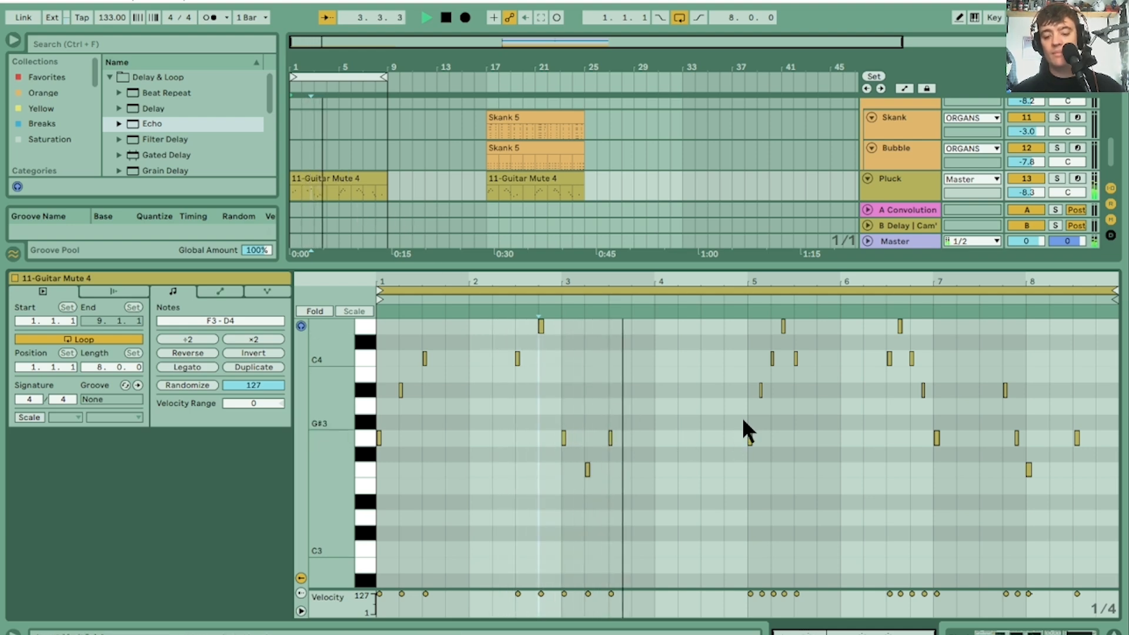
# Step: Delete the A#3 and D4 notes from bar 5 during playback
pyautogui.click(760, 391)
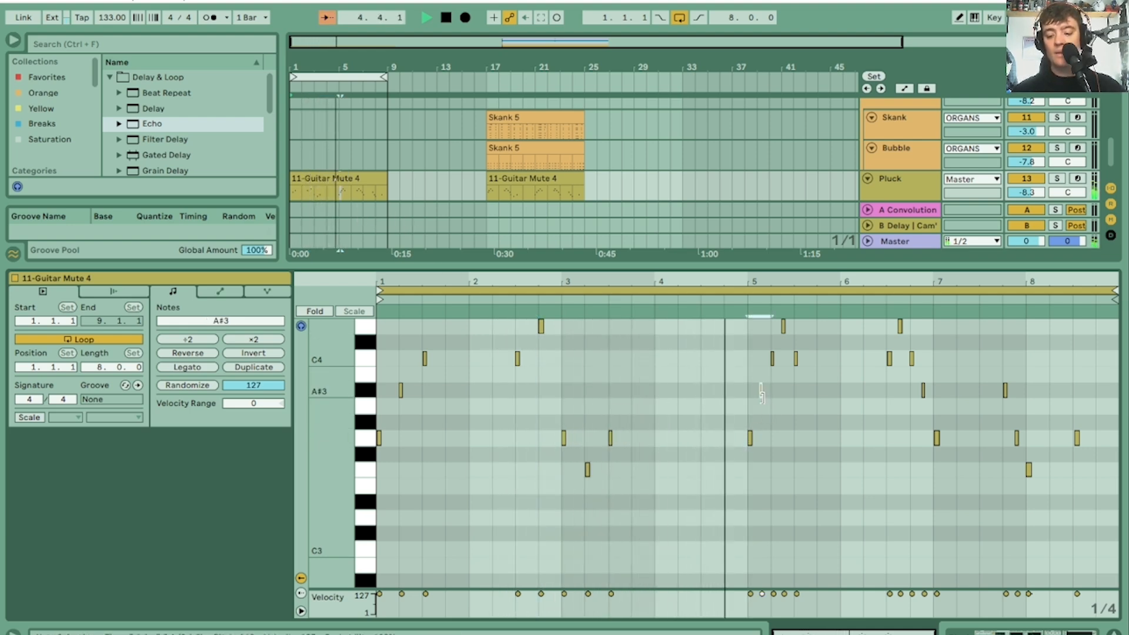
pyautogui.moveTo(762, 394); pyautogui.dragTo(808, 325)
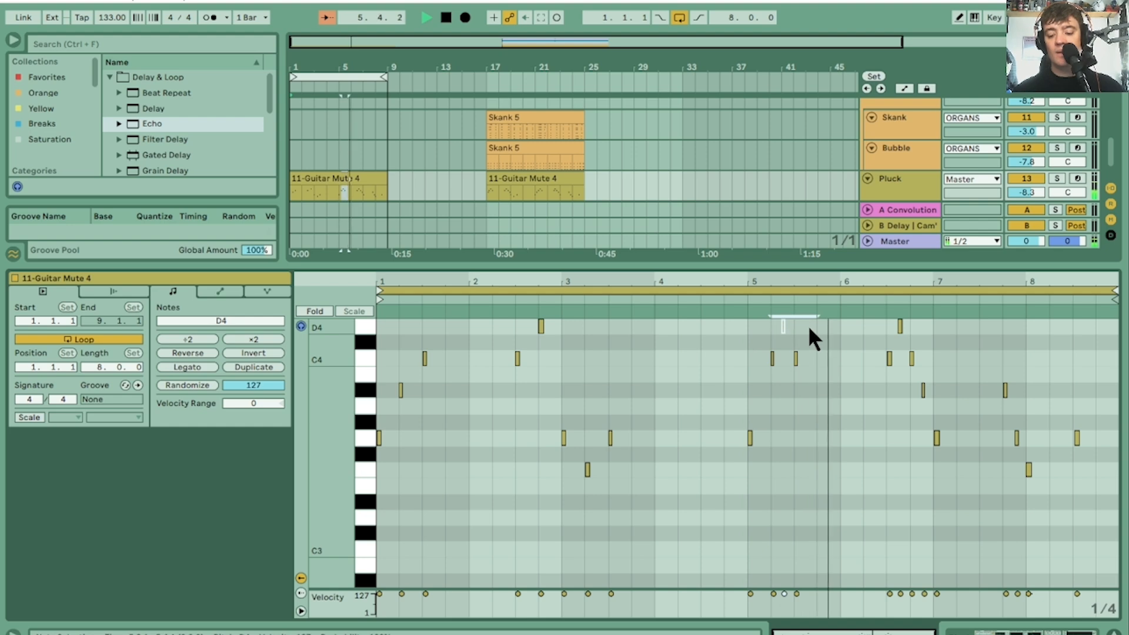
pyautogui.press('Delete')
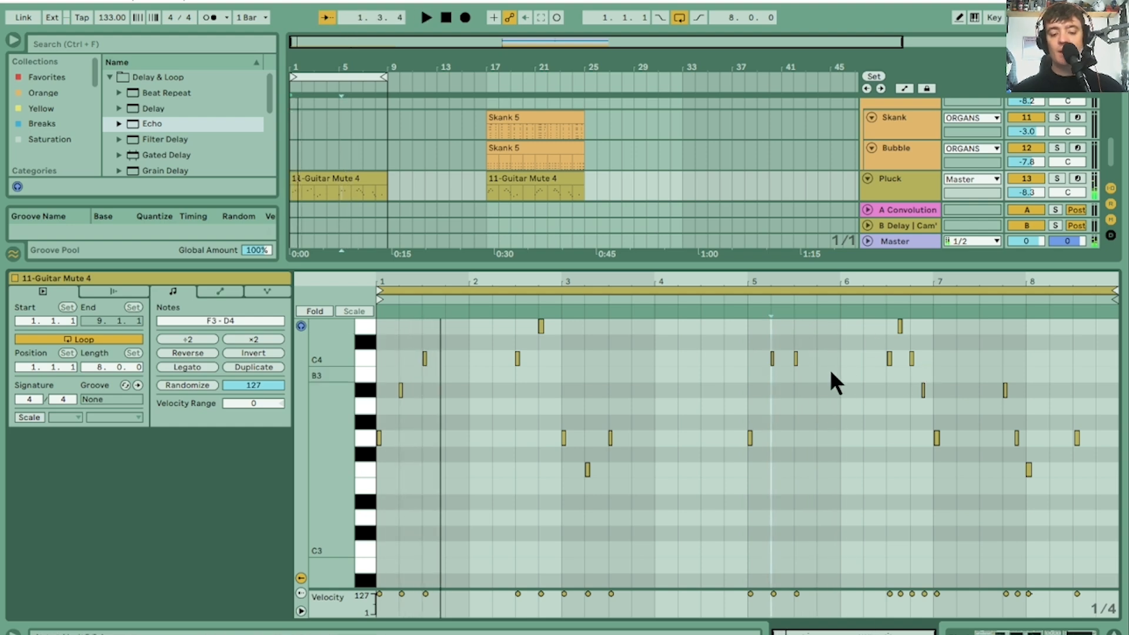
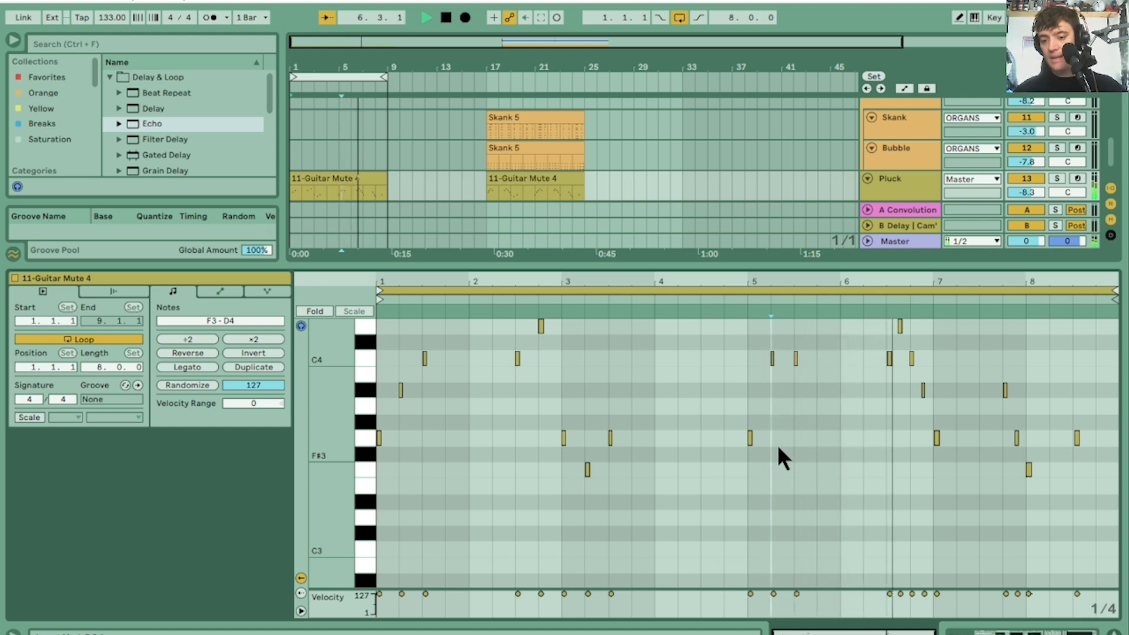
# Step: Delete the D4 and A#3 notes from bar 6 and the G3 note near the end of bar 7
pyautogui.moveTo(886, 327); pyautogui.dragTo(933, 318)
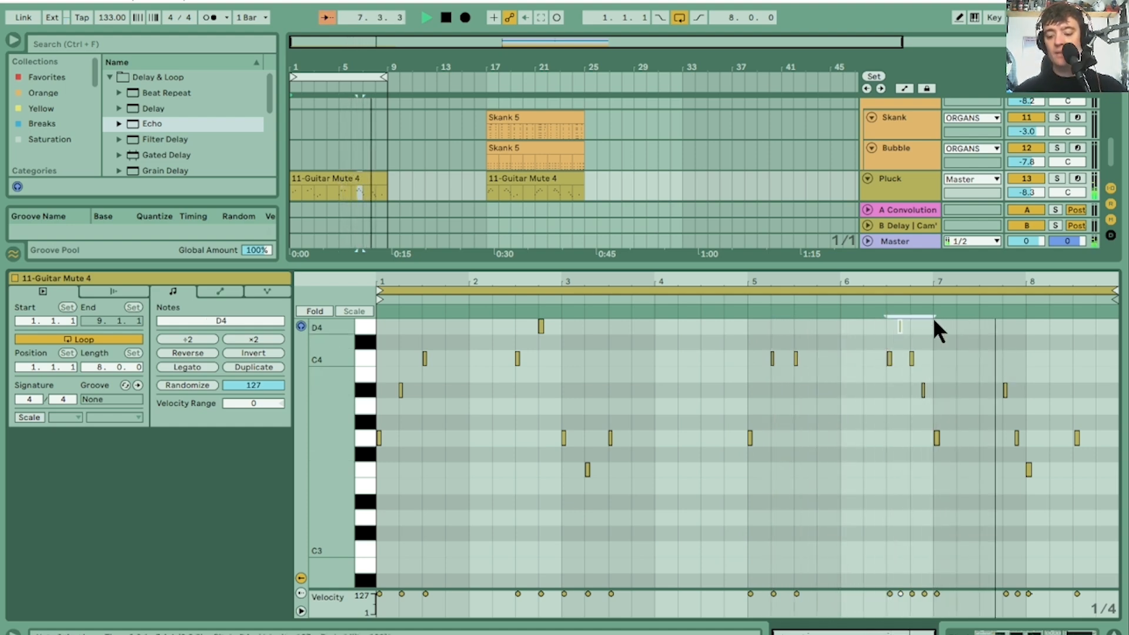
pyautogui.press('Delete')
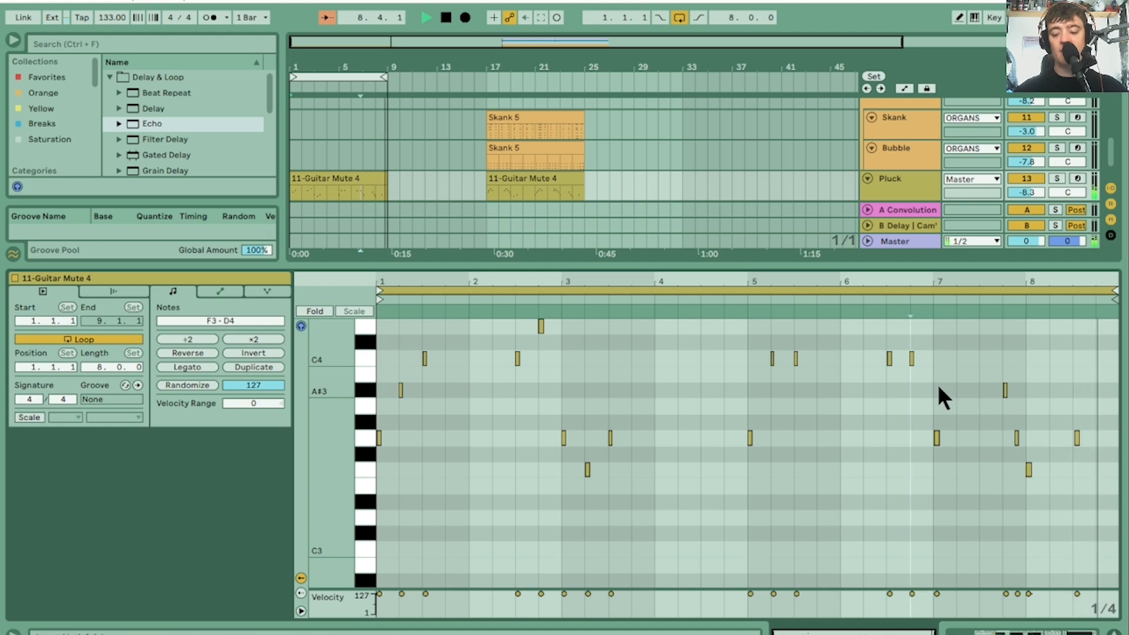
pyautogui.click(1030, 438)
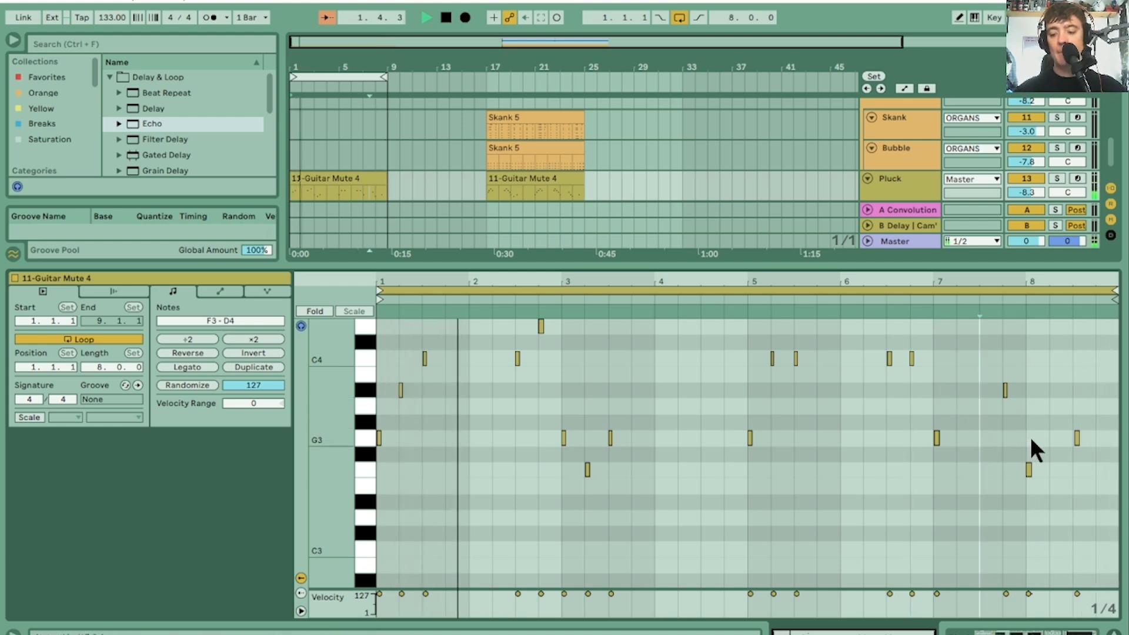
pyautogui.press('Delete')
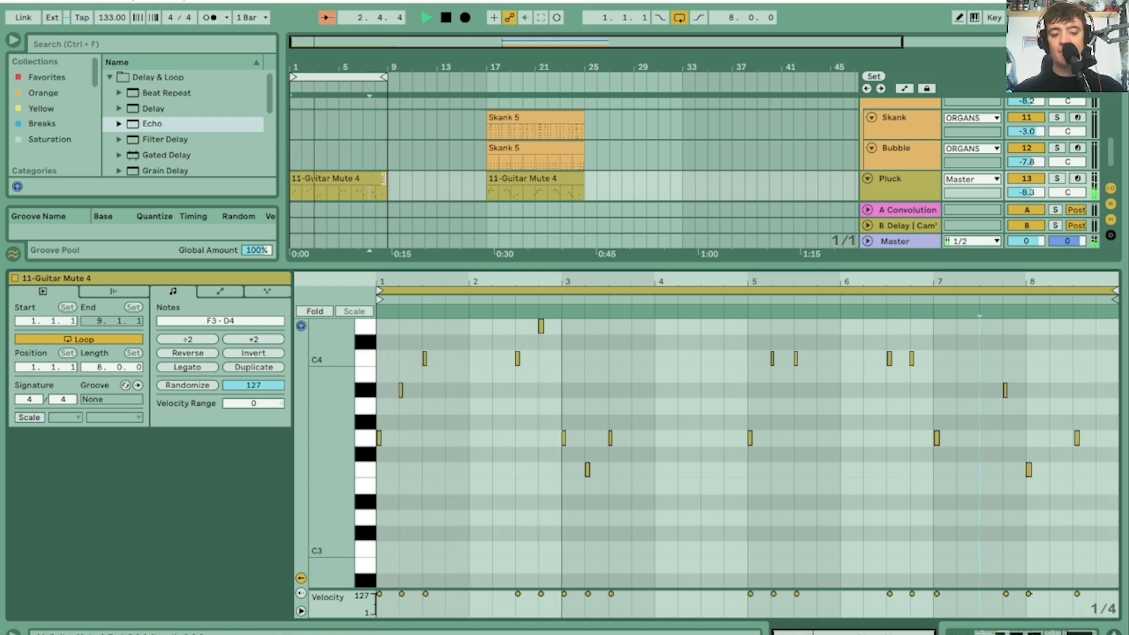
# Step: Extend the Pluck track's opening Guitar Mute clip so it loops up to bar 17, and stop playback
pyautogui.moveTo(386, 179)
pyautogui.mouseDown()
pyautogui.moveTo(485, 178)
pyautogui.moveTo(387, 180)
pyautogui.mouseUp()
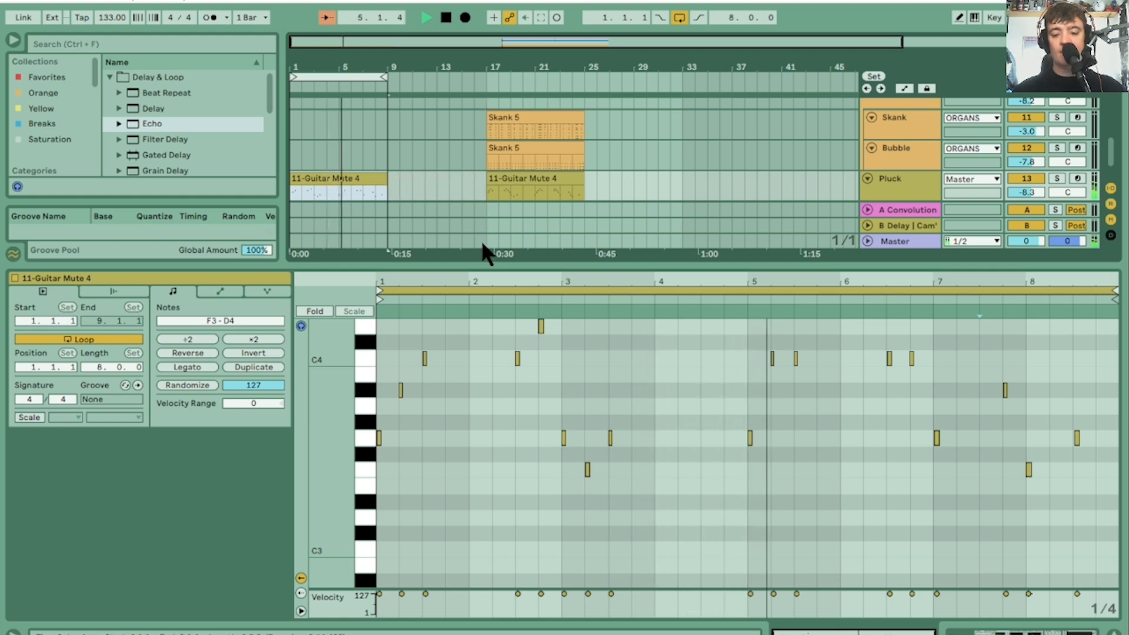
pyautogui.click(520, 282)
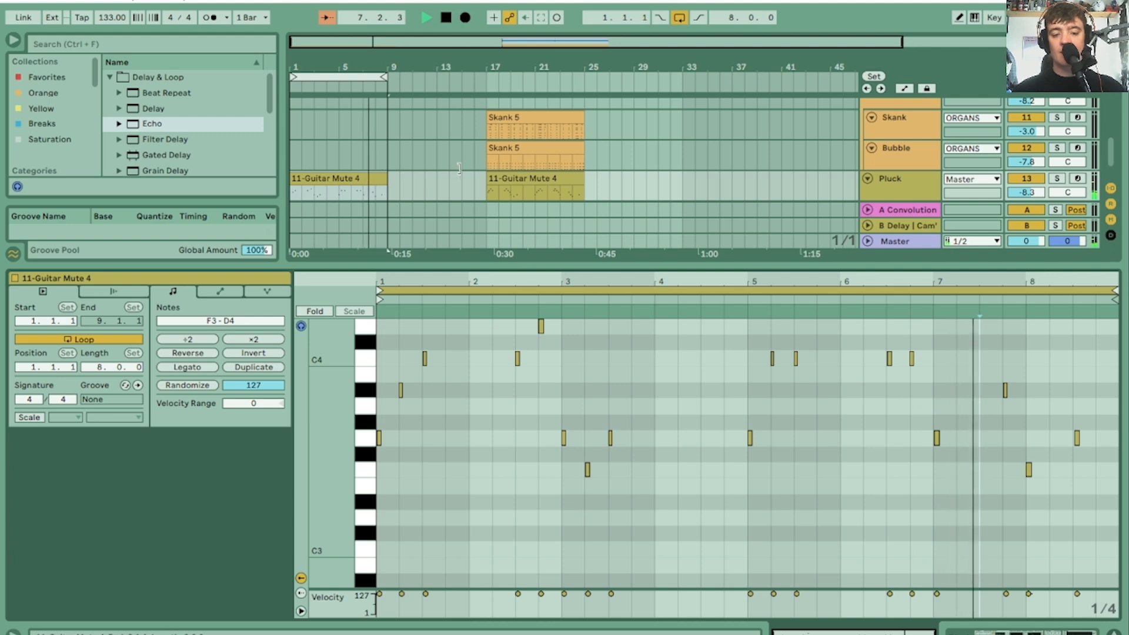
pyautogui.click(385, 178)
pyautogui.moveTo(385, 178); pyautogui.dragTo(486, 179)
pyautogui.click(489, 276)
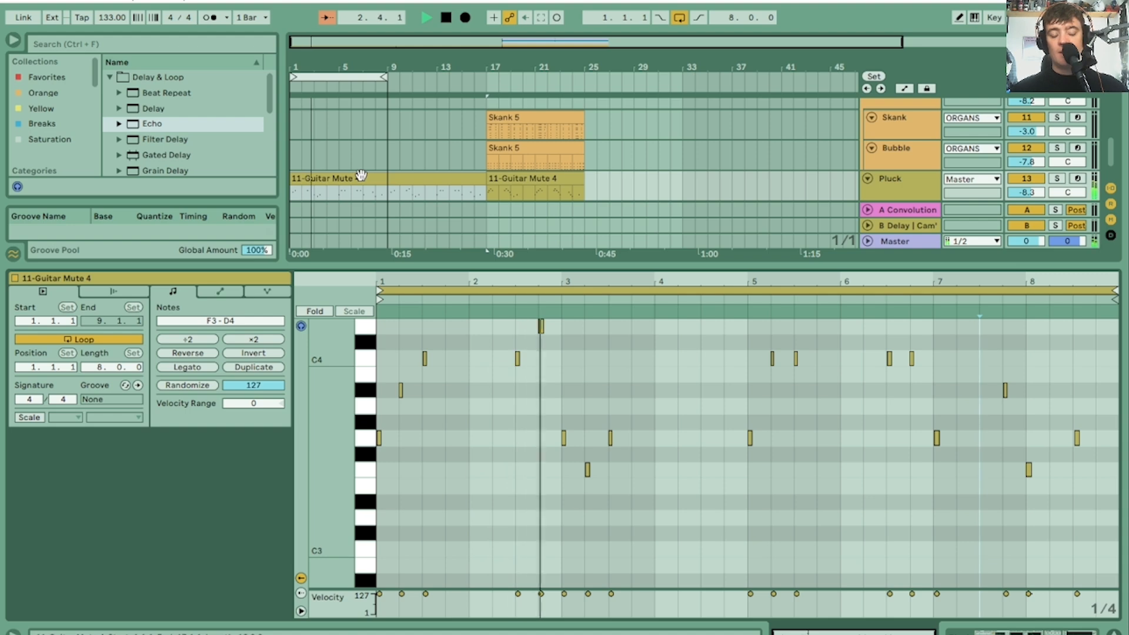
pyautogui.press('space')
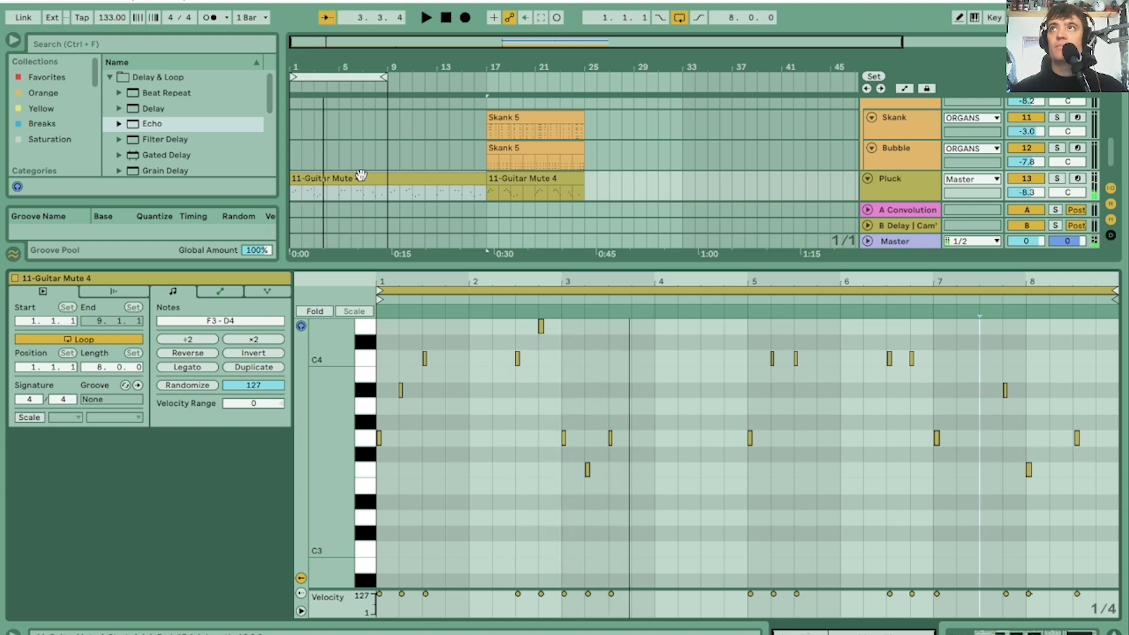
# Step: Show the Pluck track's device chain and list the VST3 plug-in vendors in the browser
pyautogui.scroll(-2, 1114, 171)
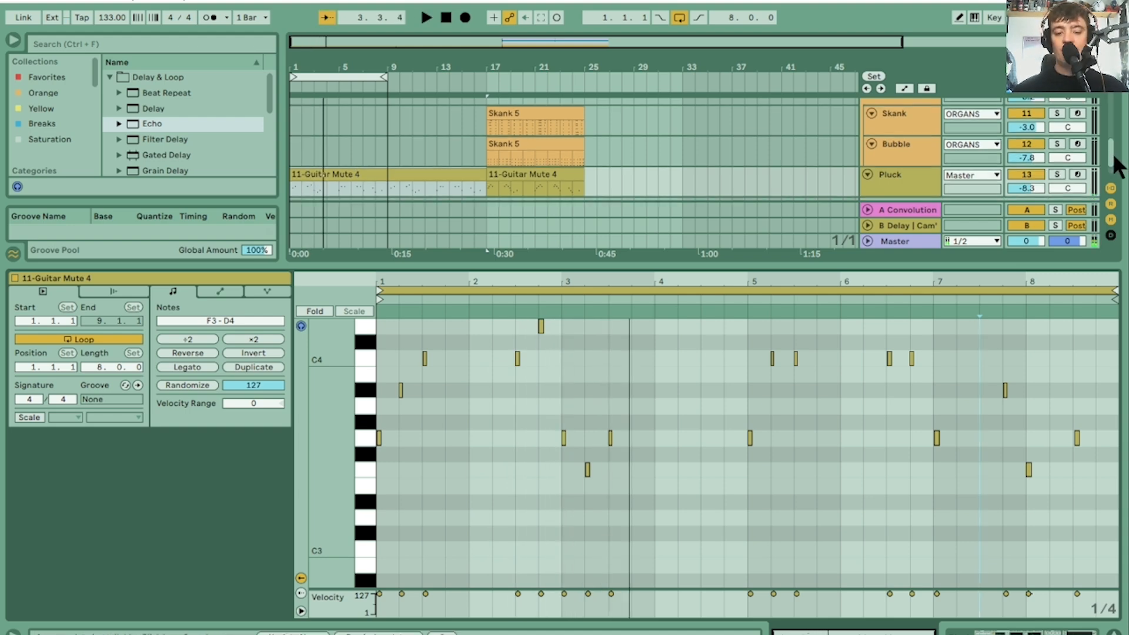
pyautogui.click(872, 152)
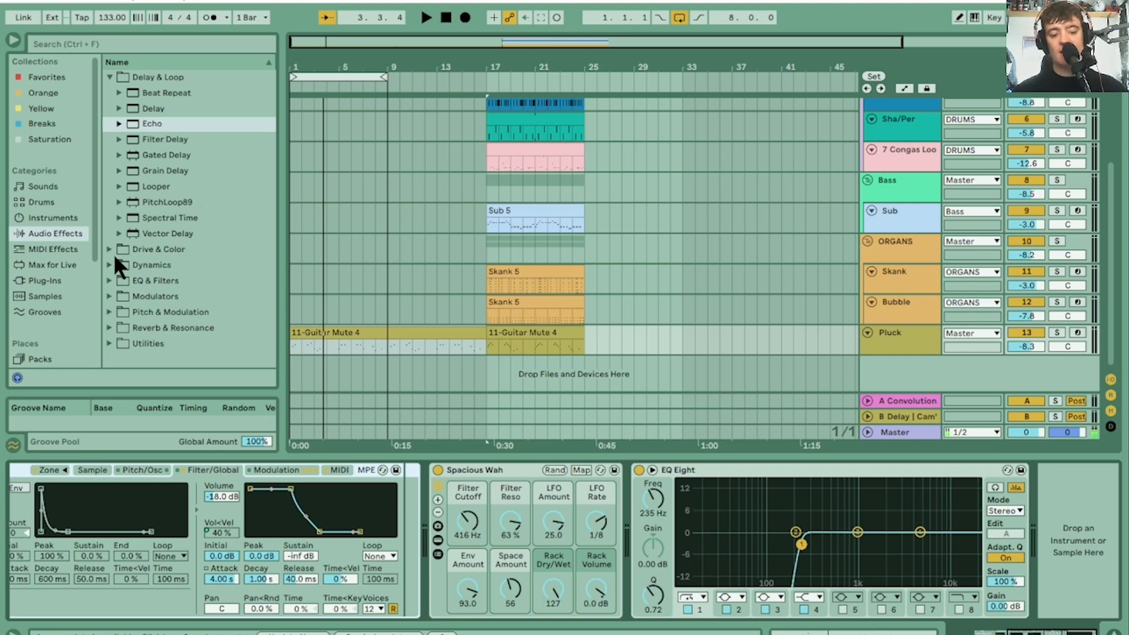
pyautogui.click(45, 281)
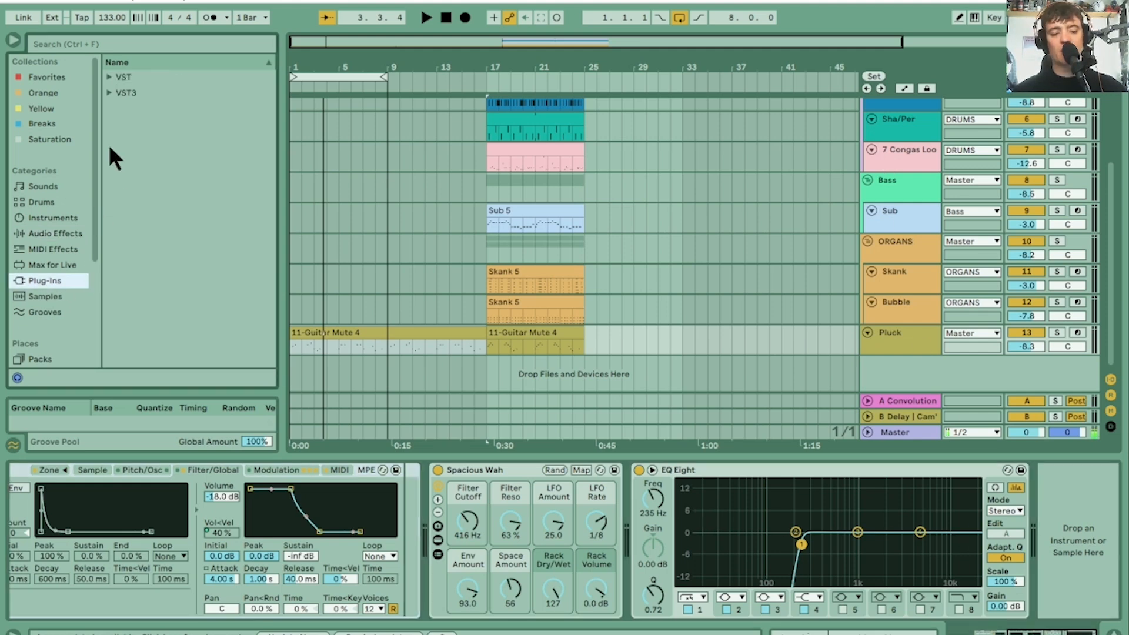
pyautogui.click(109, 93)
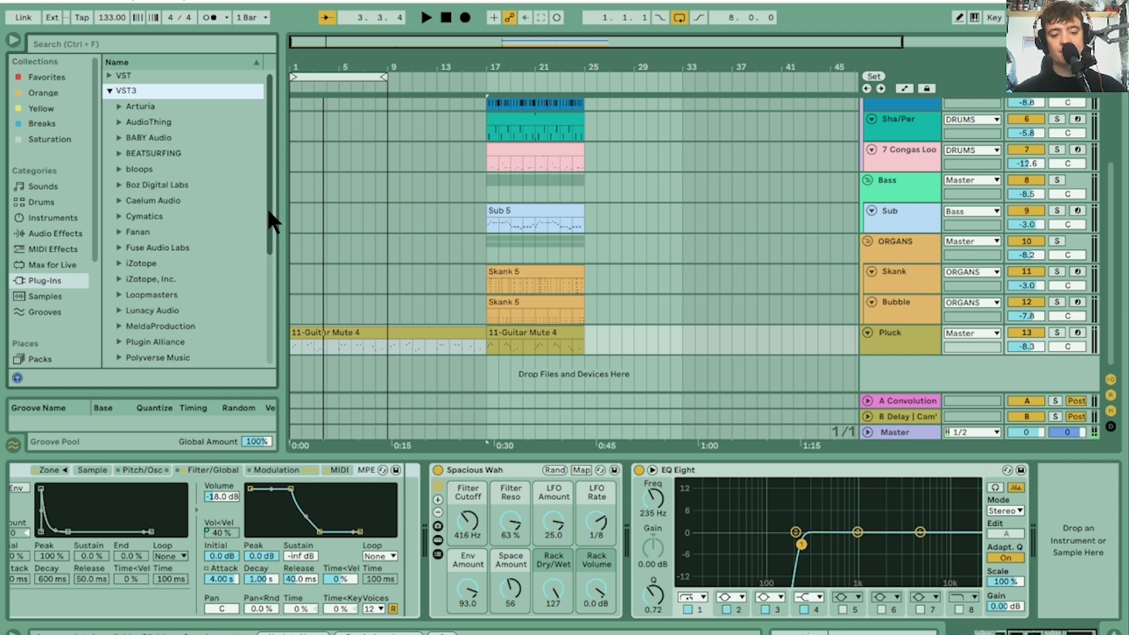
pyautogui.moveTo(266, 206); pyautogui.dragTo(266, 318)
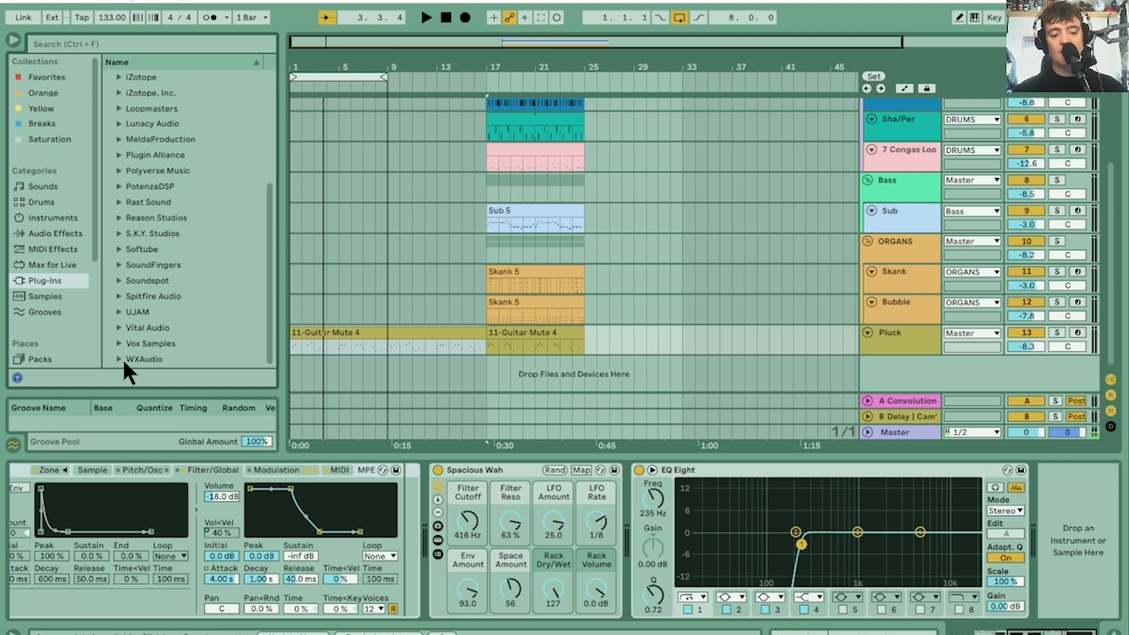
# Step: Look through the VST3 vendor folders from UJAM back to Plugin Alliance for an effect for the Pluck track
pyautogui.click(119, 323)
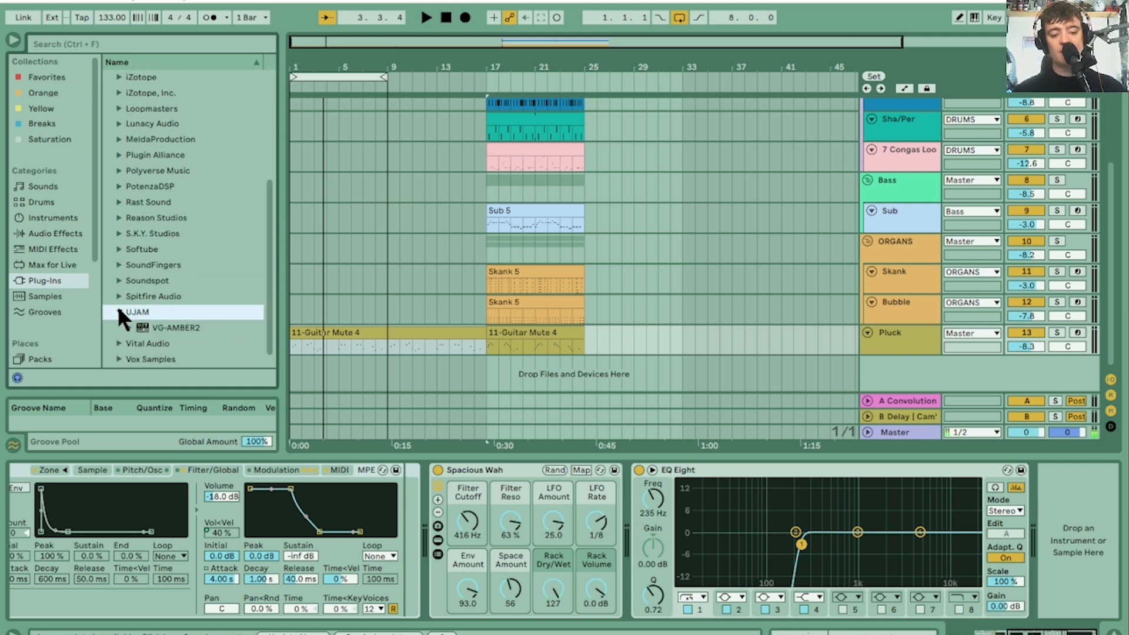
pyautogui.click(117, 305)
pyautogui.click(117, 290)
pyautogui.click(116, 277)
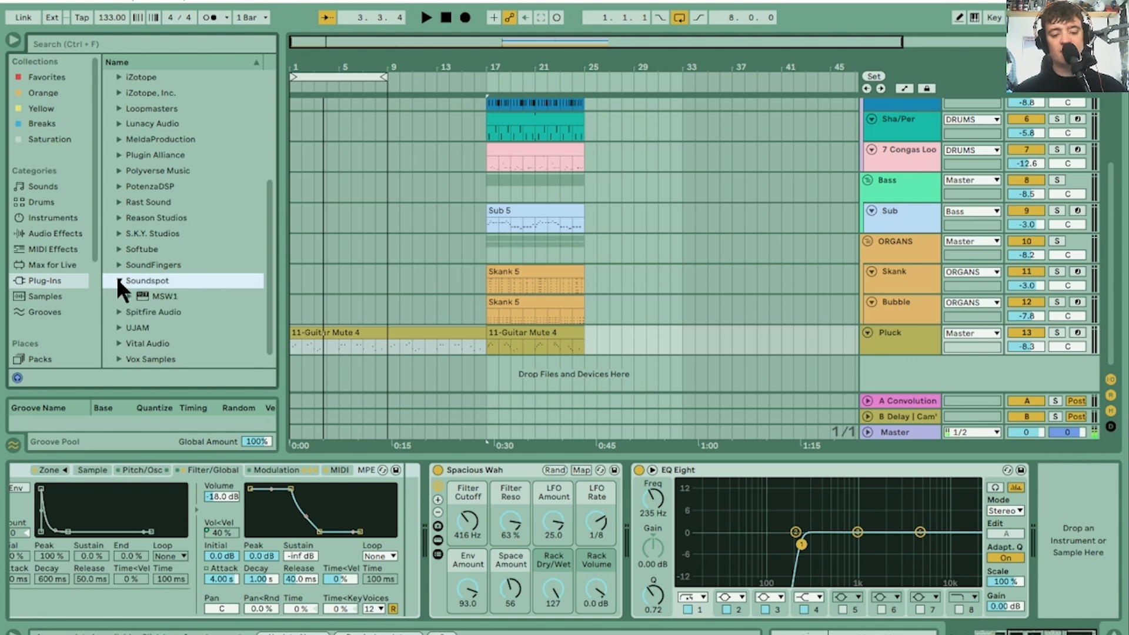
pyautogui.click(114, 262)
pyautogui.click(115, 250)
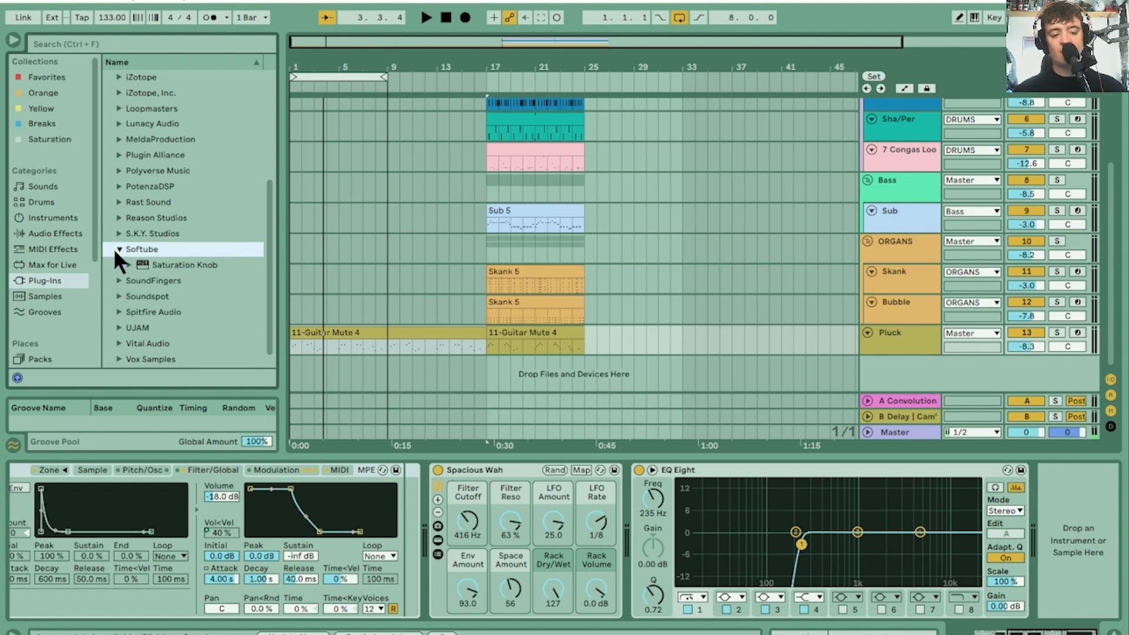
pyautogui.click(116, 234)
pyautogui.click(115, 218)
pyautogui.click(115, 215)
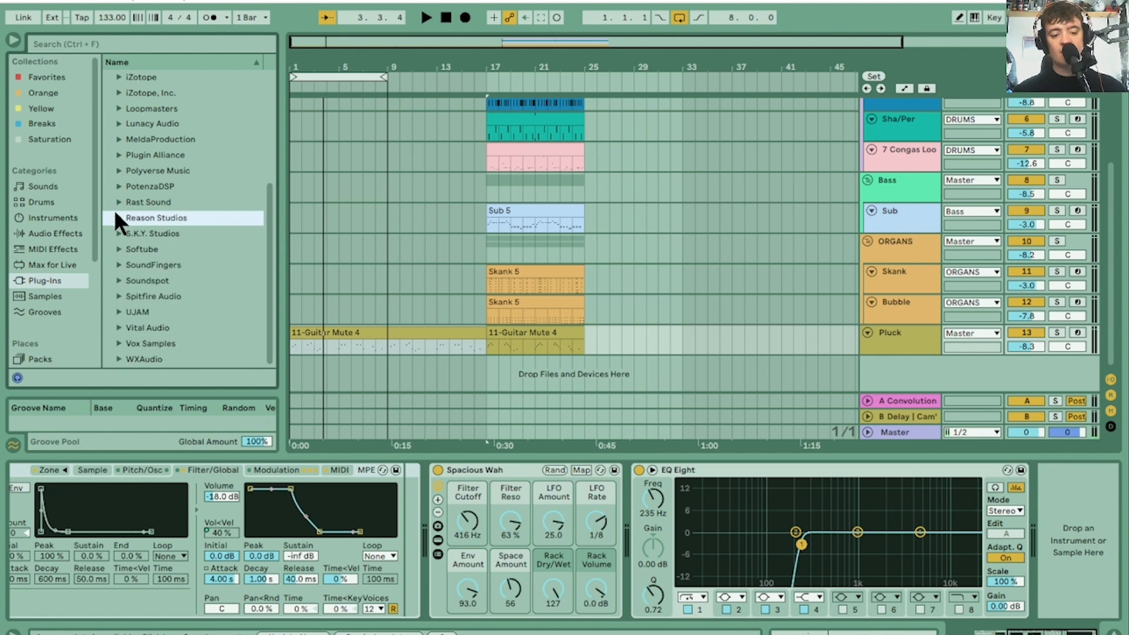
pyautogui.click(118, 201)
pyautogui.click(118, 184)
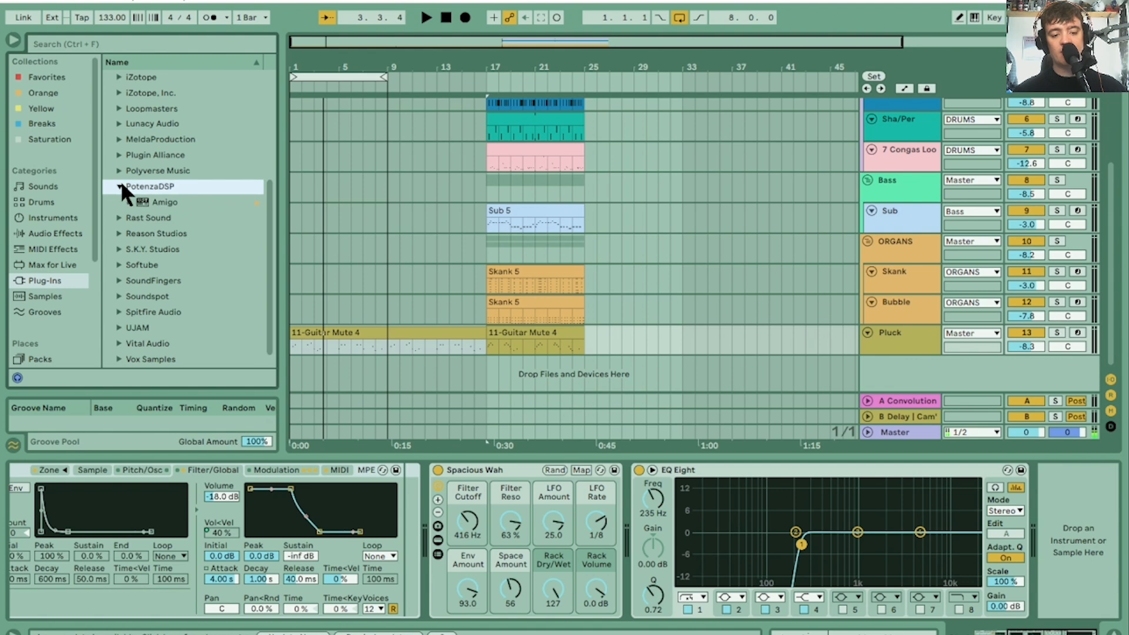
pyautogui.click(118, 169)
pyautogui.click(118, 154)
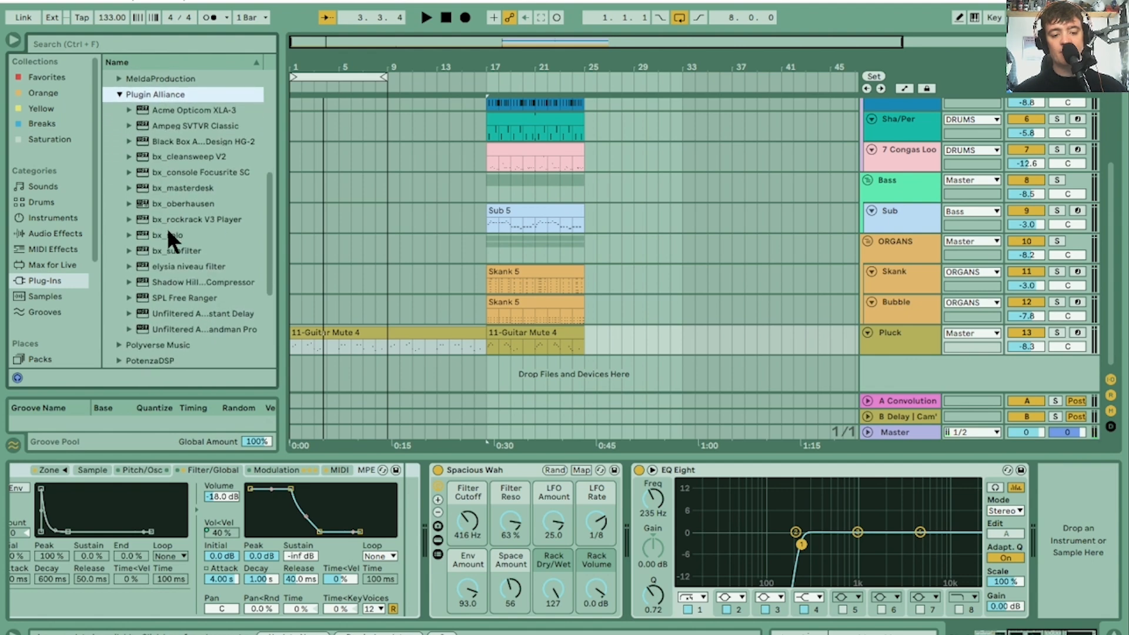
pyautogui.scroll(5, 168, 287)
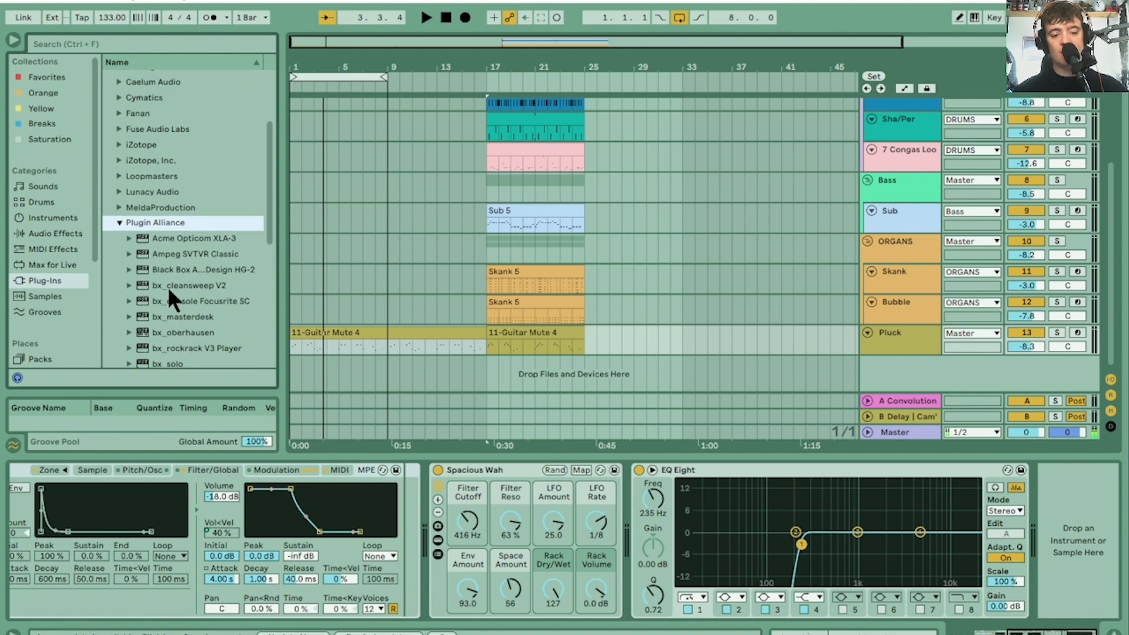
# Step: Find MCharmVerb among the MeldaProduction plug-ins and add it to the Pluck track
pyautogui.click(119, 242)
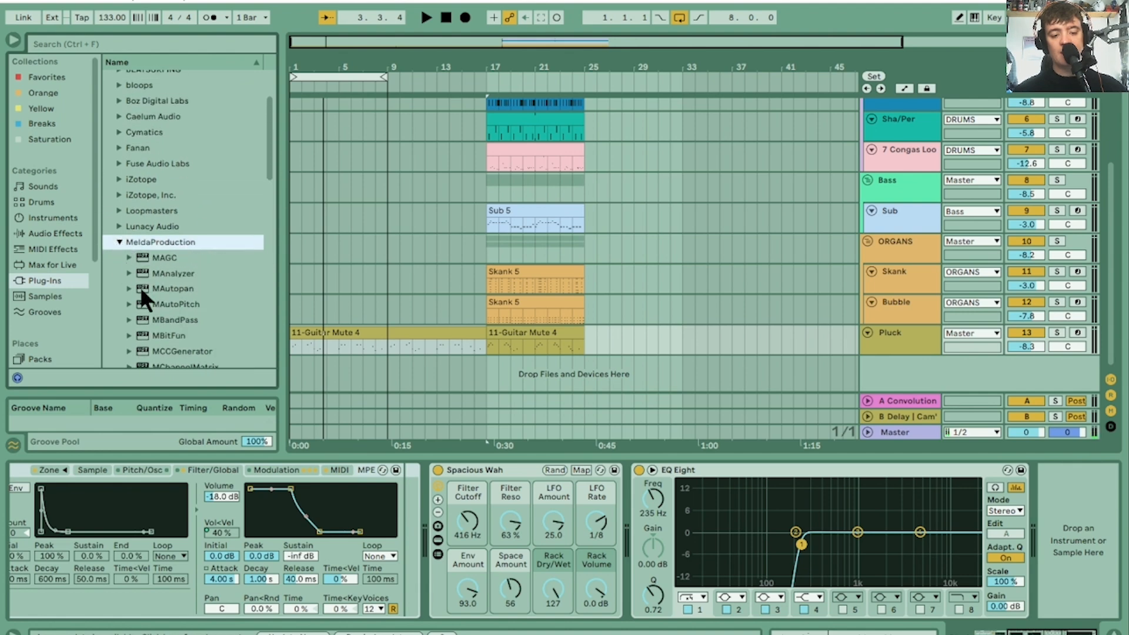
pyautogui.scroll(-5, 140, 286)
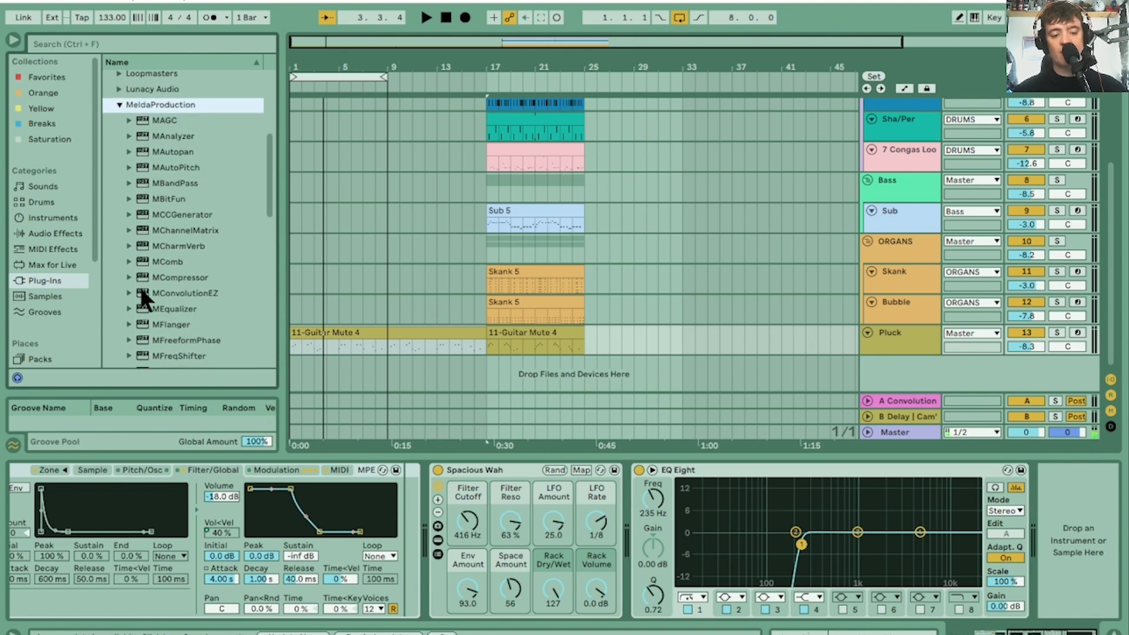
pyautogui.scroll(-6, 140, 287)
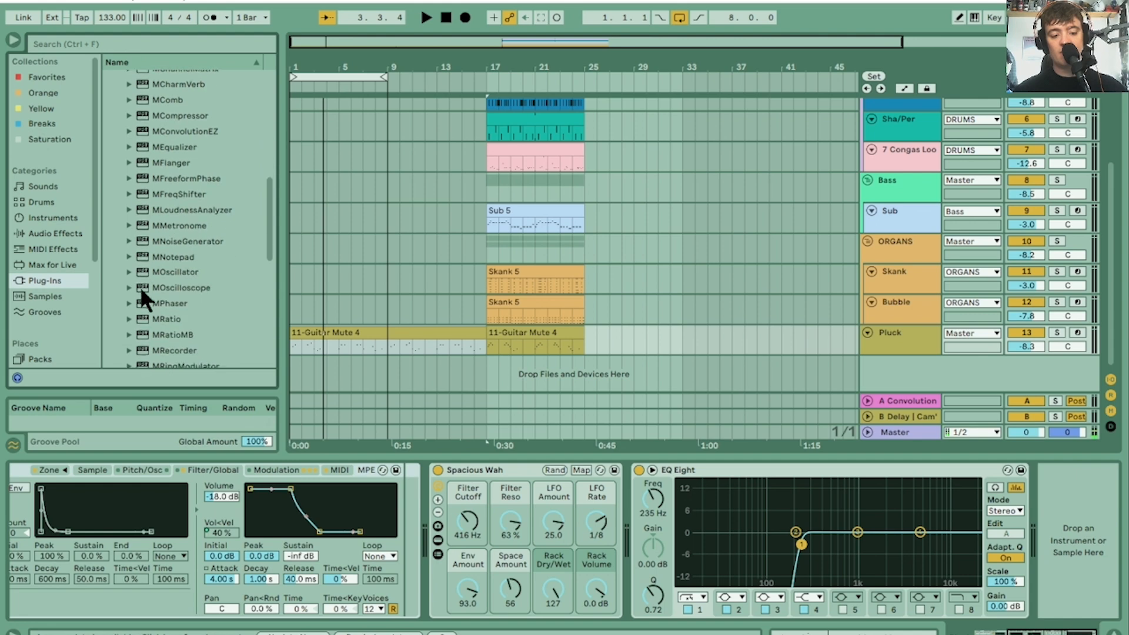
pyautogui.scroll(-7, 140, 287)
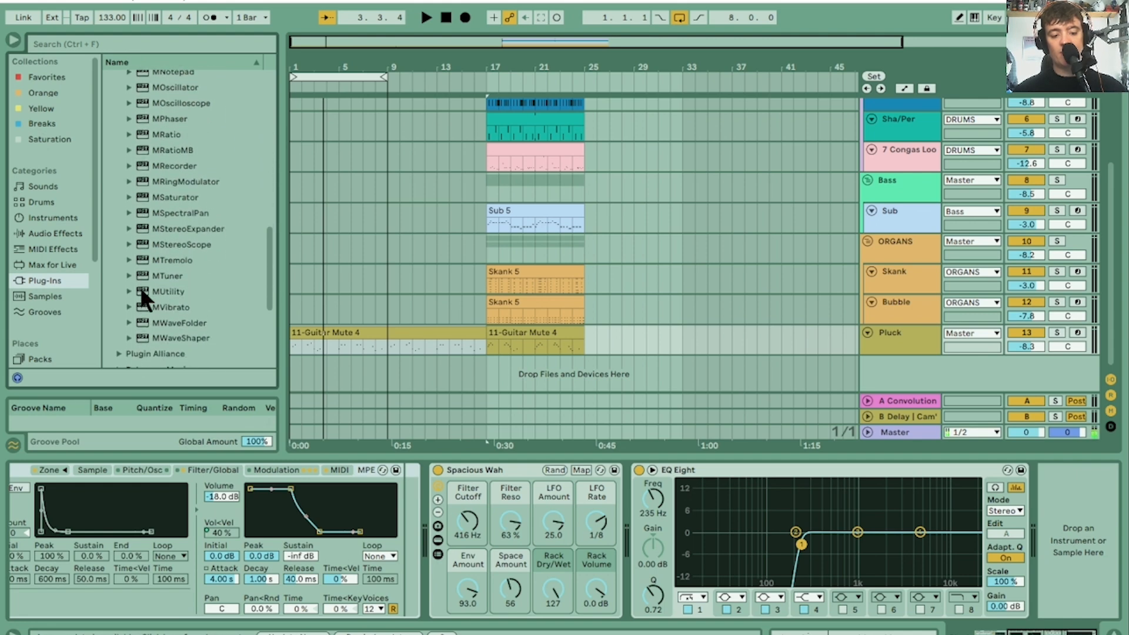
pyautogui.scroll(3, 140, 287)
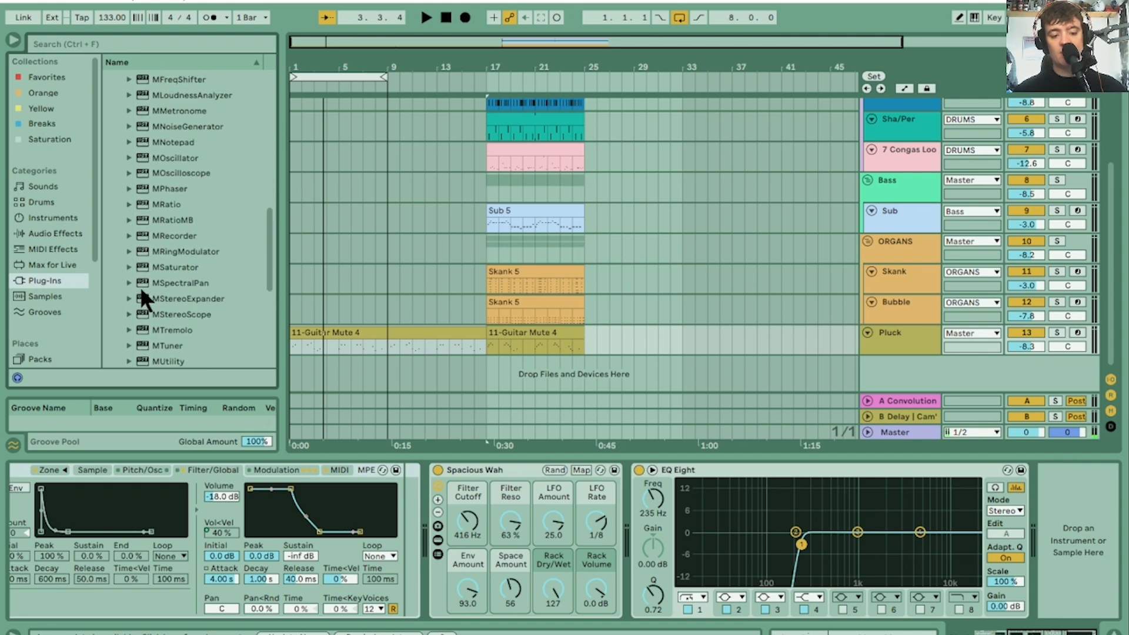
pyautogui.scroll(3, 140, 287)
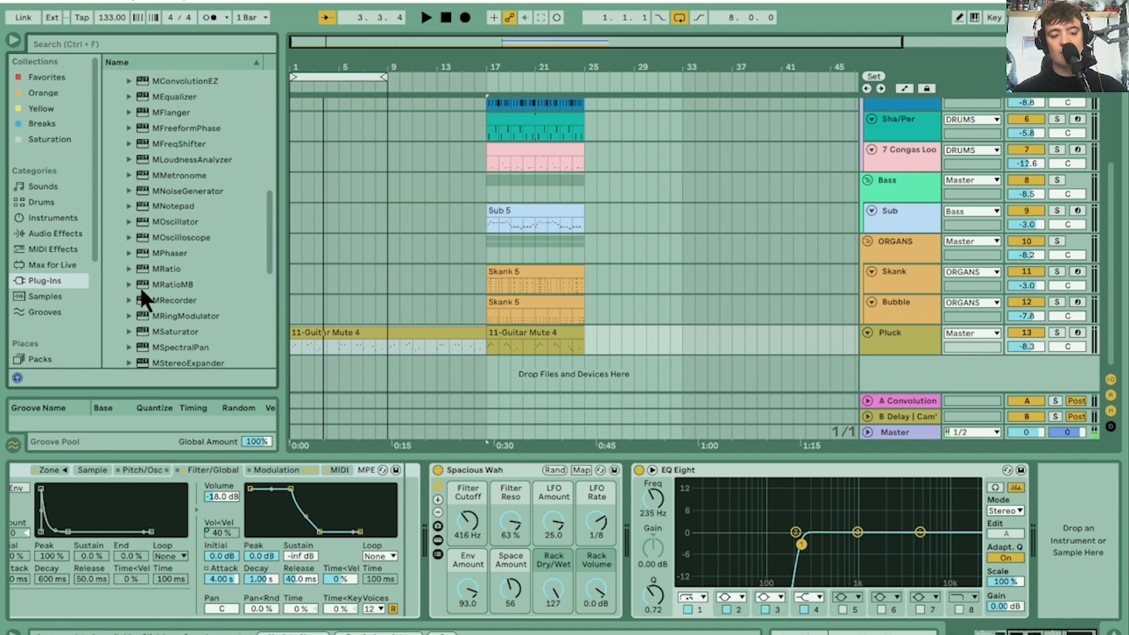
pyautogui.scroll(4, 140, 287)
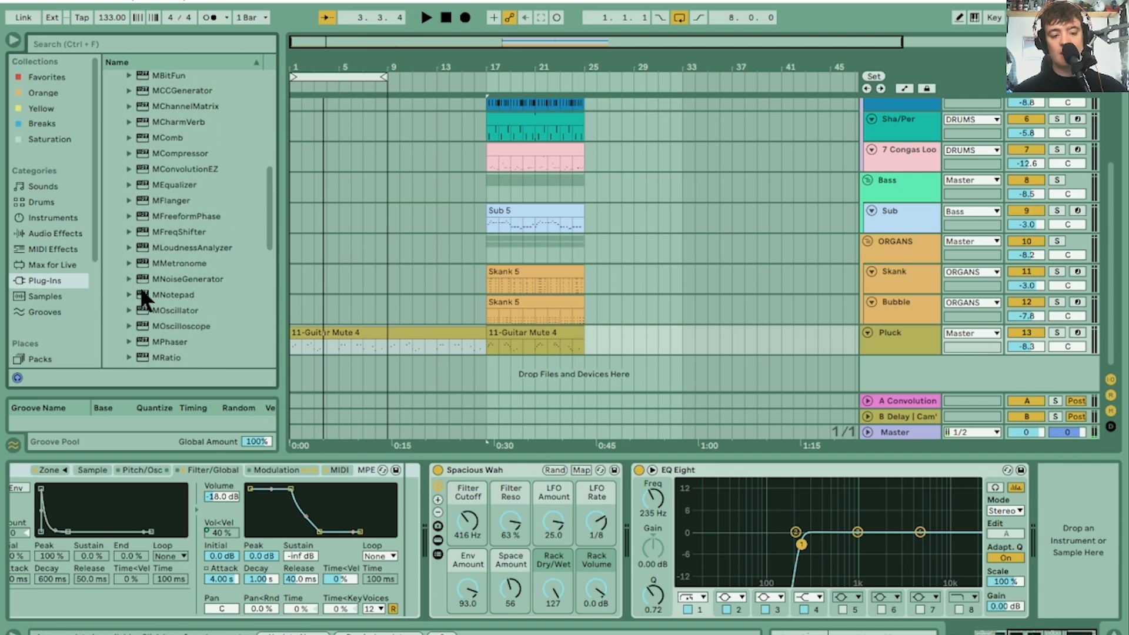
pyautogui.scroll(3, 140, 287)
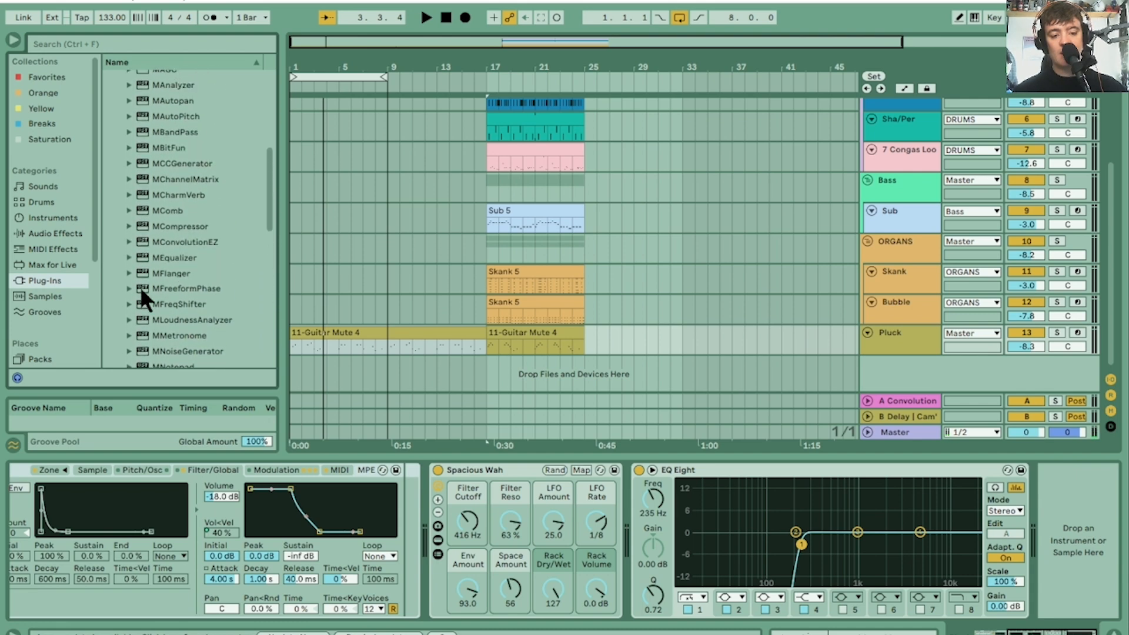
pyautogui.scroll(1, 140, 287)
pyautogui.click(178, 215)
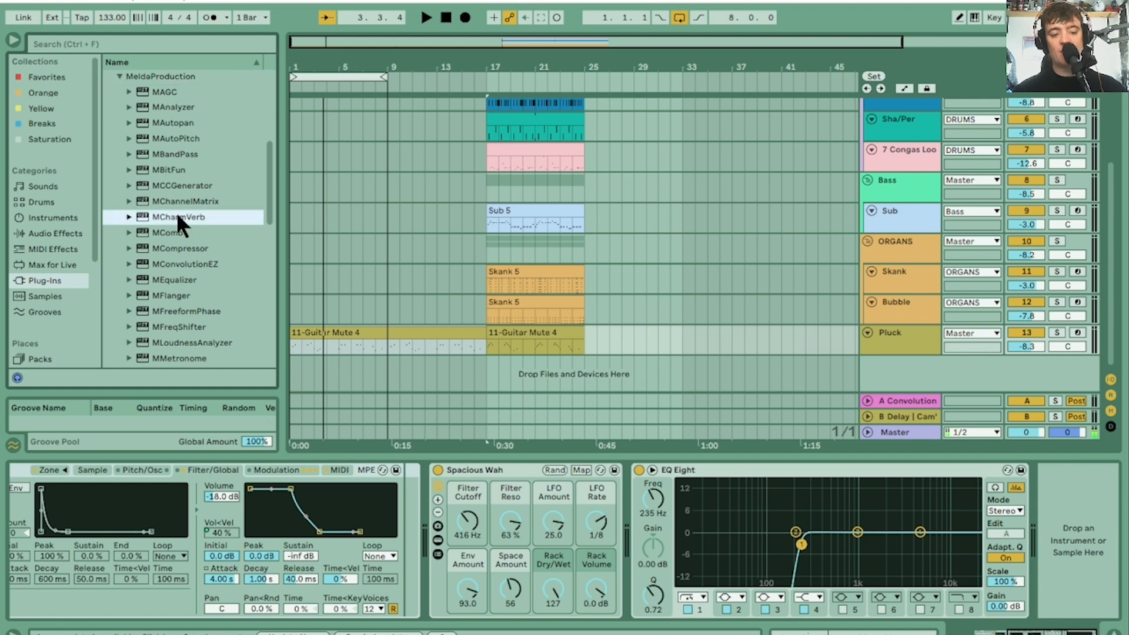
pyautogui.moveTo(434, 340); pyautogui.dragTo(434, 343)
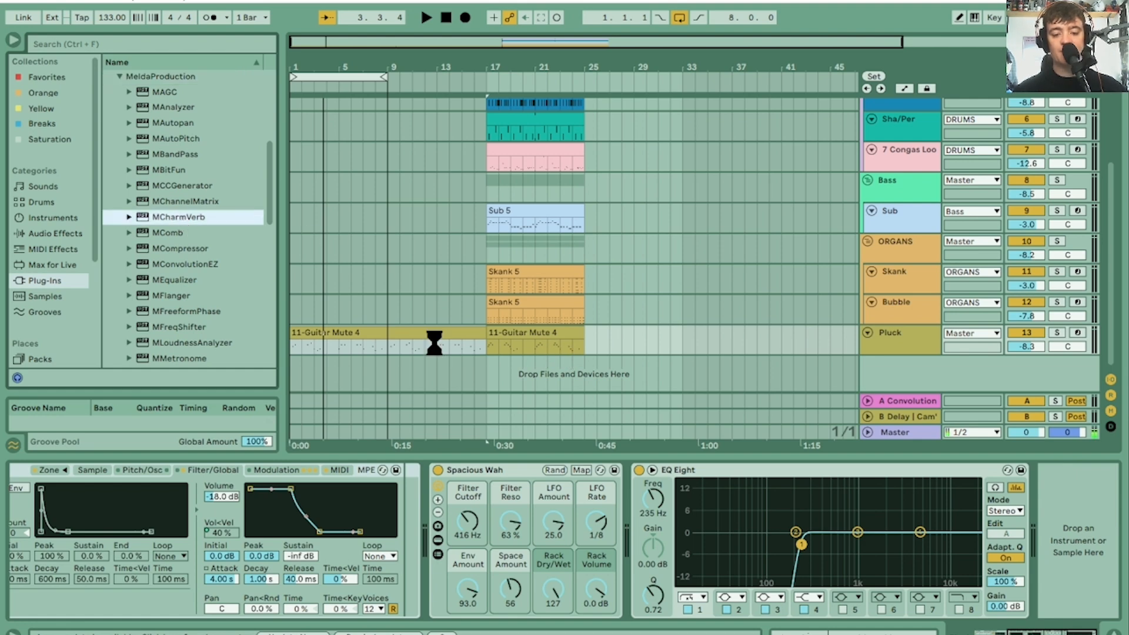
# Step: During playback, try MCharmVerb with dry/wet at 55.8%, length at 18259 ms and high damping frequency at 2800 Hz
pyautogui.press('space')
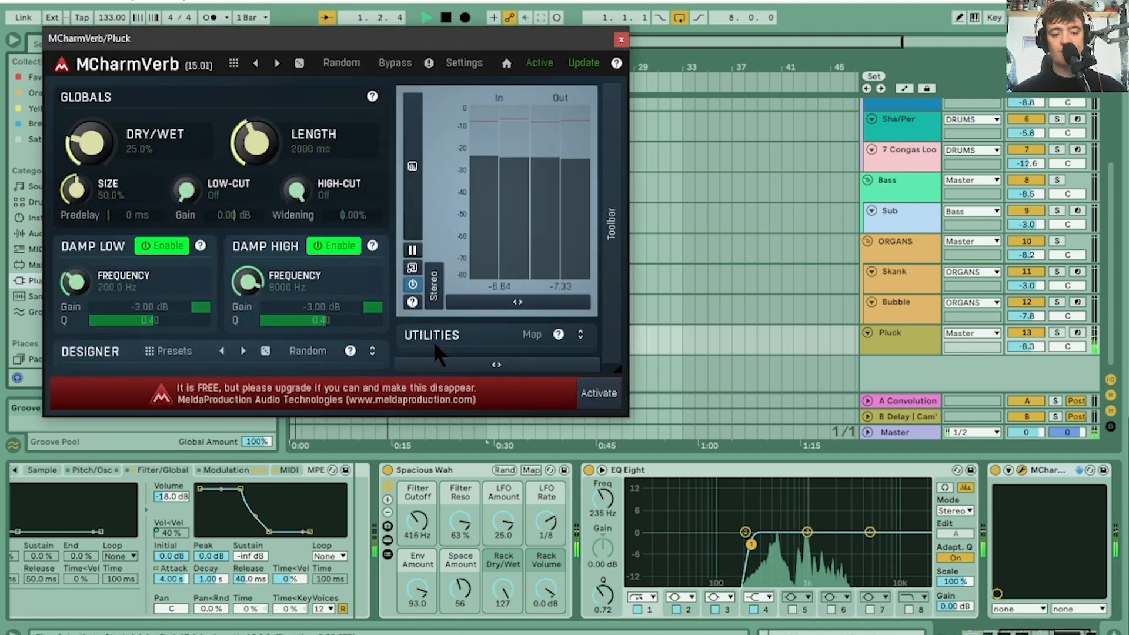
pyautogui.moveTo(138, 156); pyautogui.dragTo(138, 133)
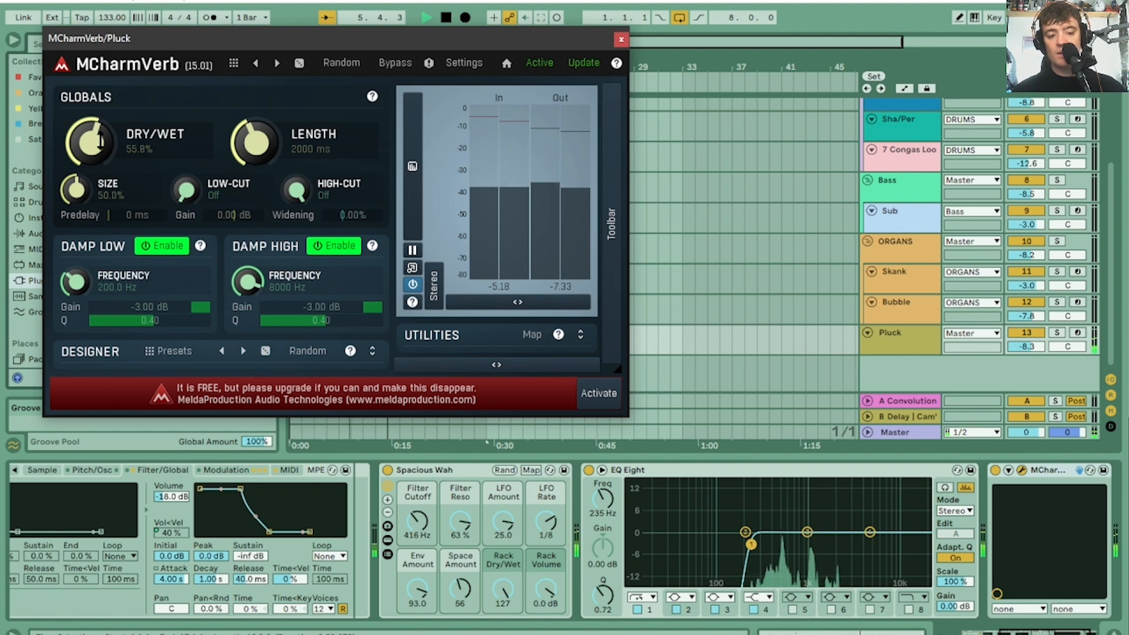
pyautogui.moveTo(256, 144); pyautogui.dragTo(256, 120)
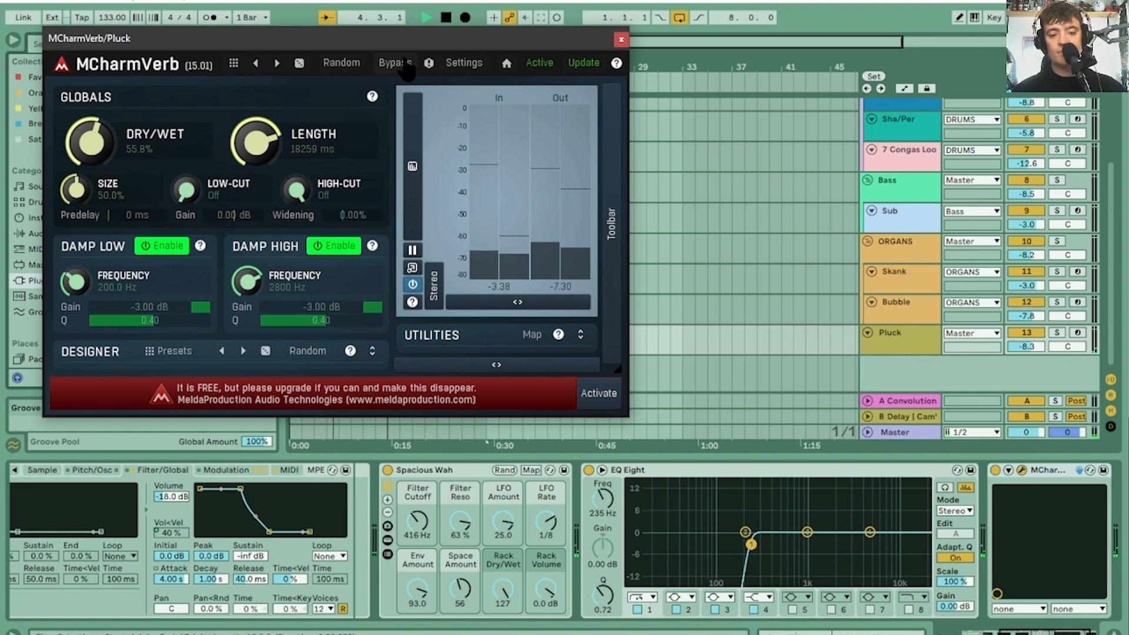
# Step: Randomize MCharmVerb's global settings several times while the pluck plays
pyautogui.click(344, 65)
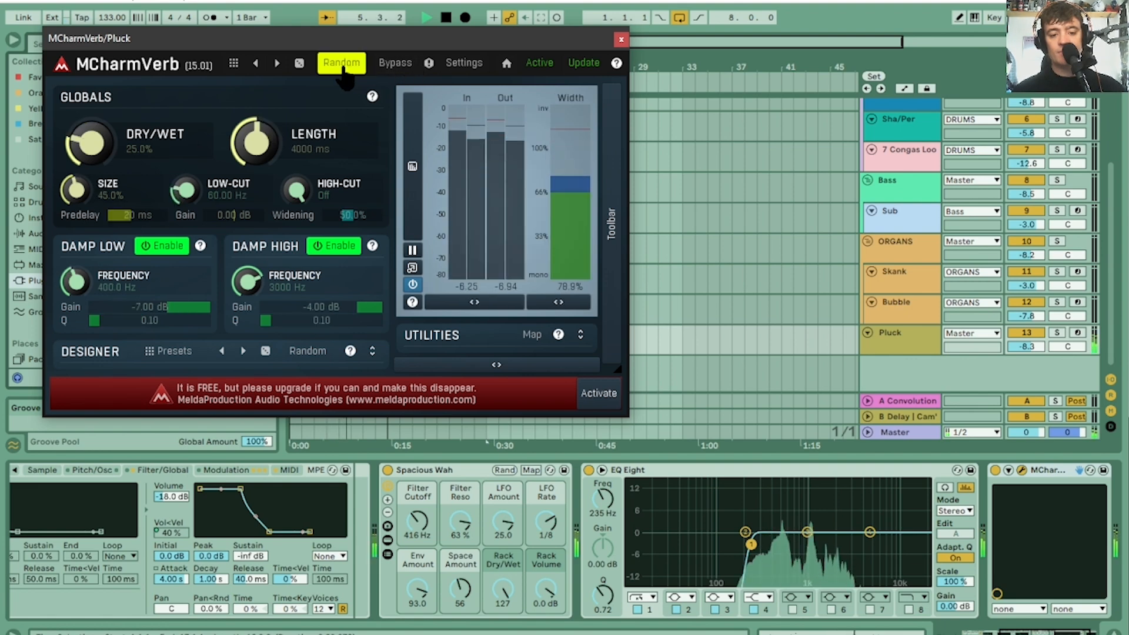
pyautogui.click(344, 65)
pyautogui.click(344, 65)
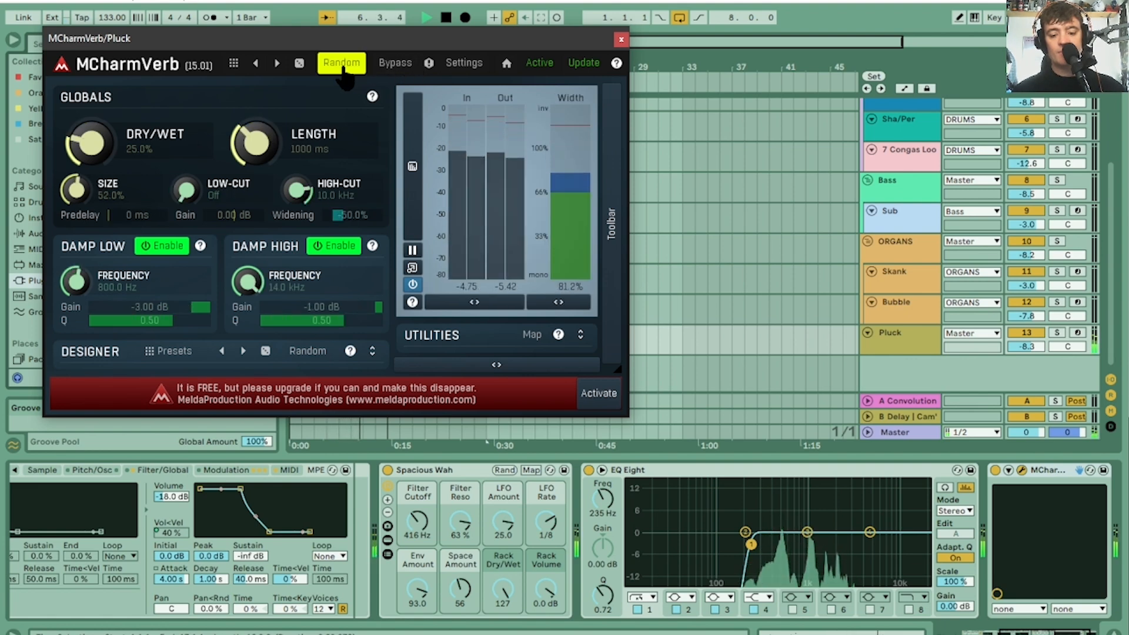
# Step: Randomize MCharmVerb's global settings again during playback and check the Designer section for presets
pyautogui.click(343, 64)
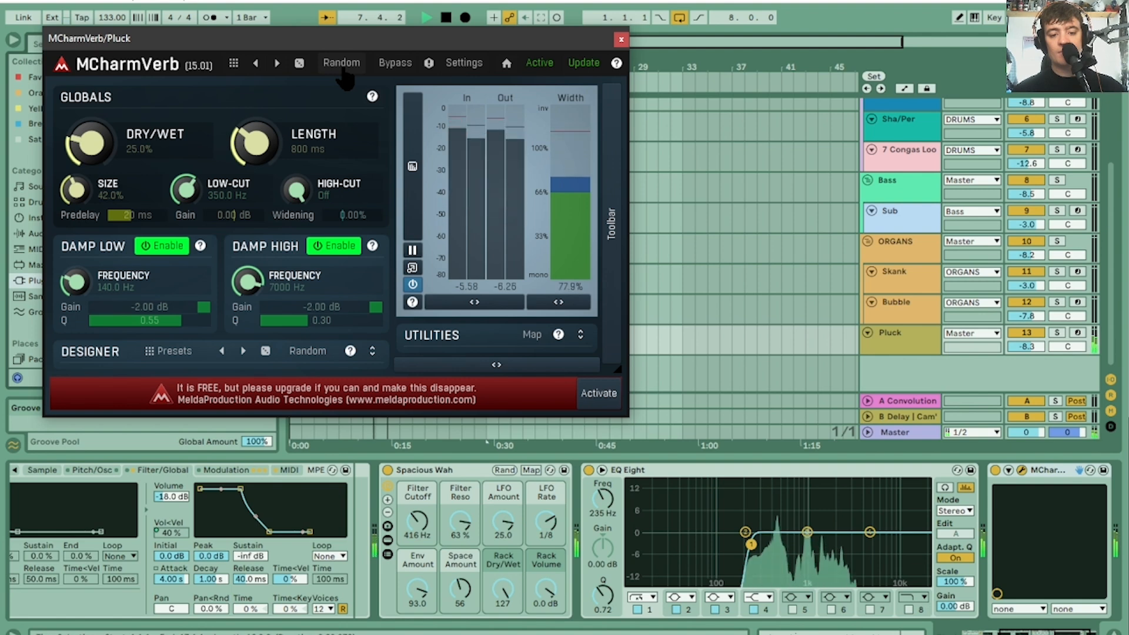
pyautogui.click(344, 64)
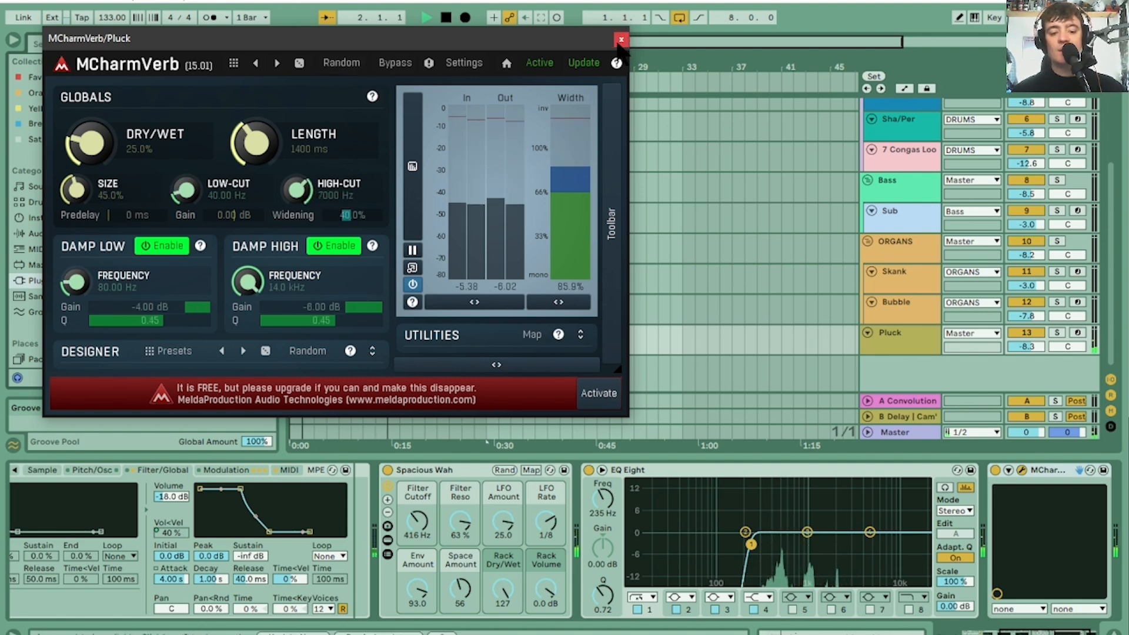
pyautogui.click(159, 349)
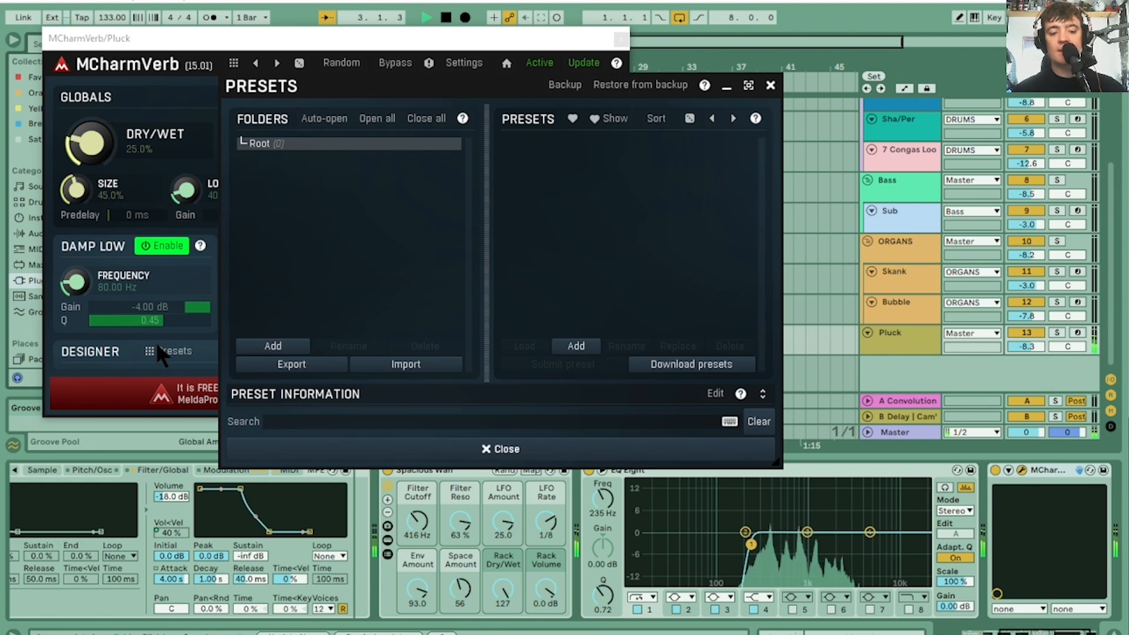
pyautogui.click(770, 86)
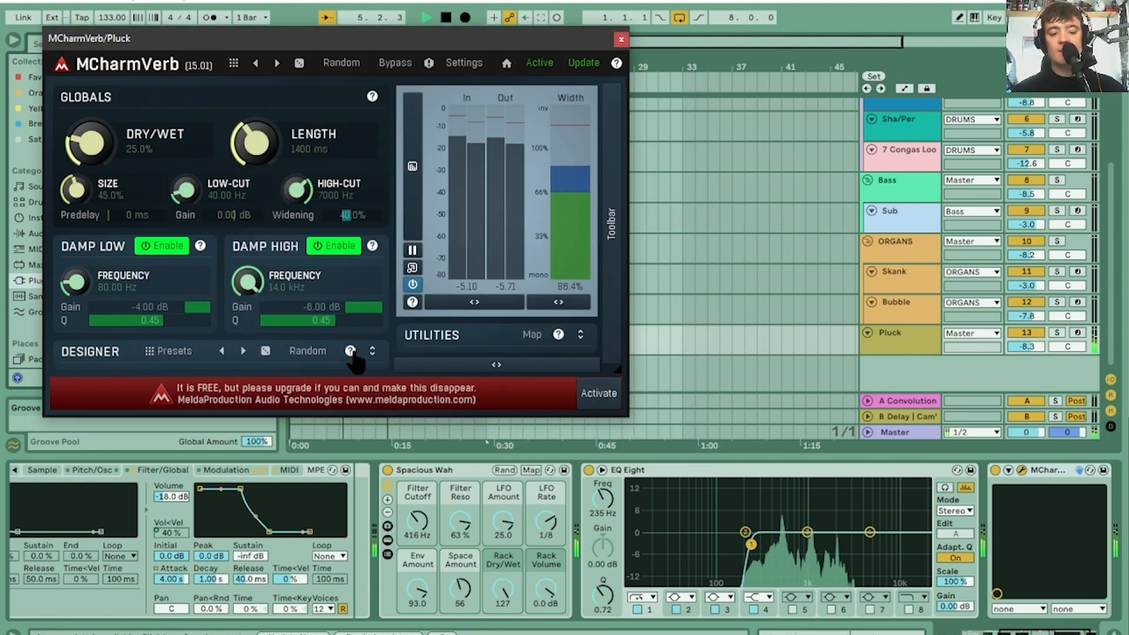
# Step: Expand MCharmVerb's Designer section and set complexity to 51, delay min to 81.0%, delay width to 66.6% and delay focus to 323.2%
pyautogui.click(372, 351)
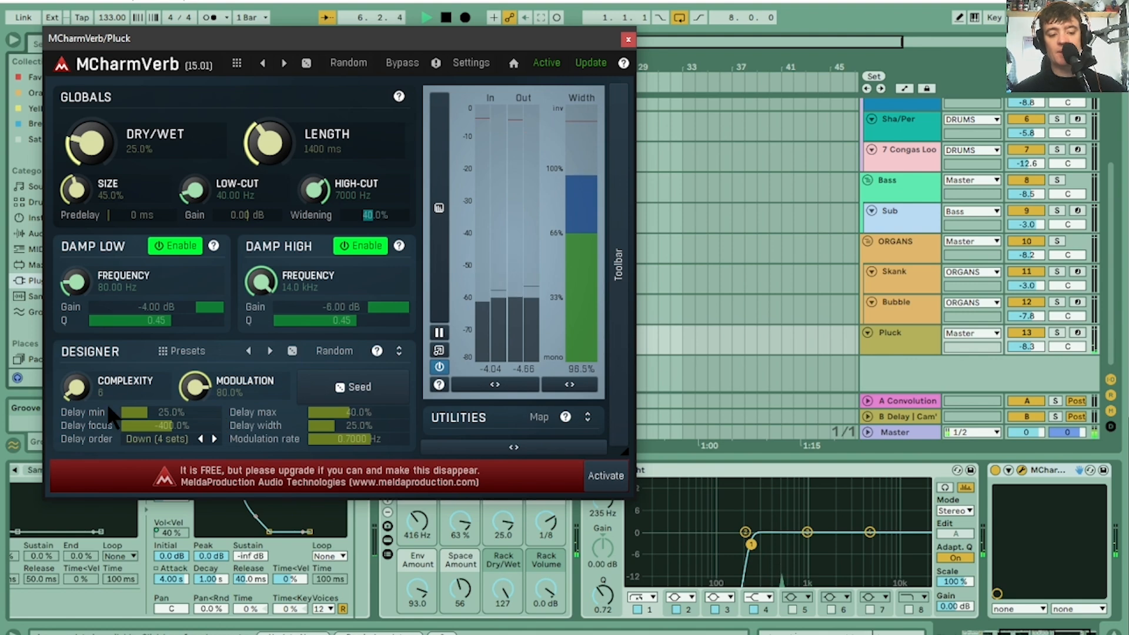
pyautogui.moveTo(76, 386); pyautogui.dragTo(76, 316)
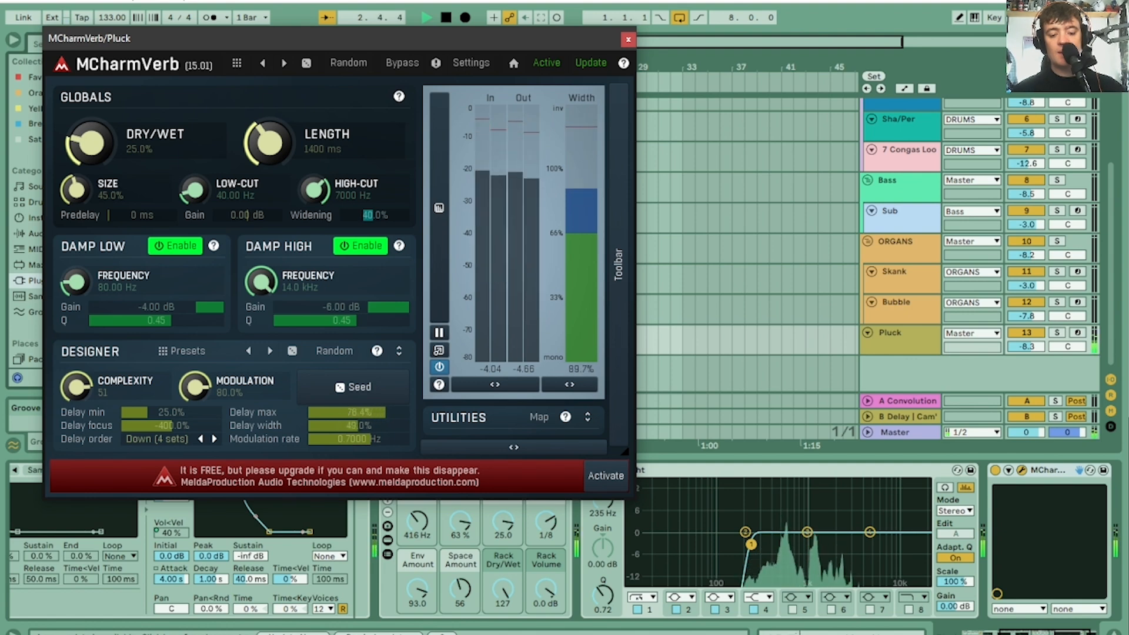
pyautogui.click(213, 440)
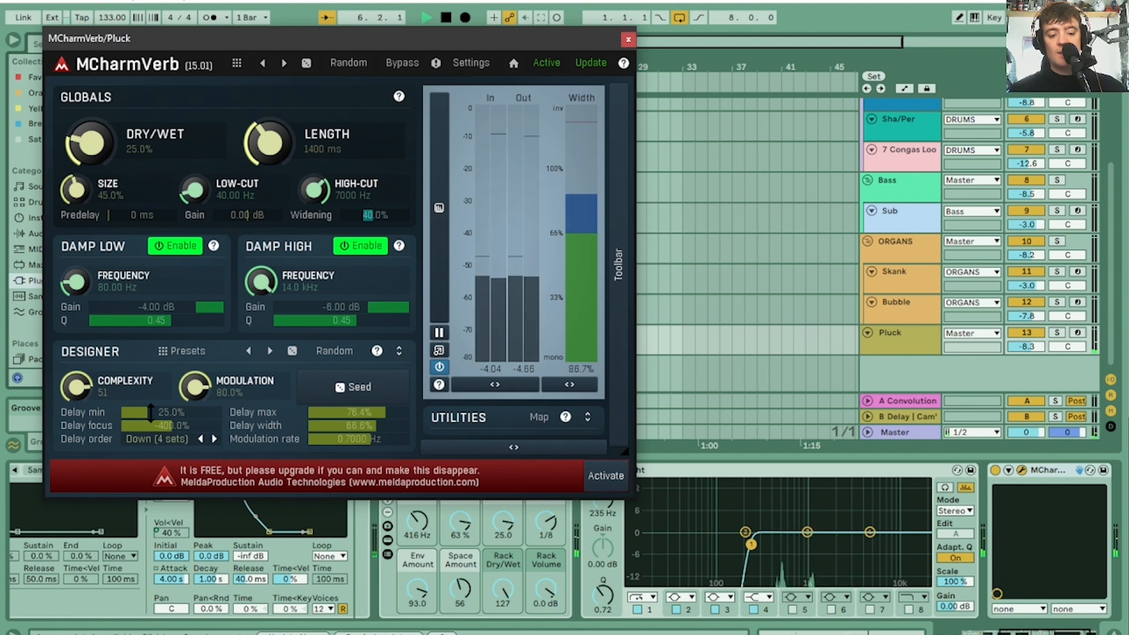
pyautogui.moveTo(146, 410); pyautogui.dragTo(160, 411)
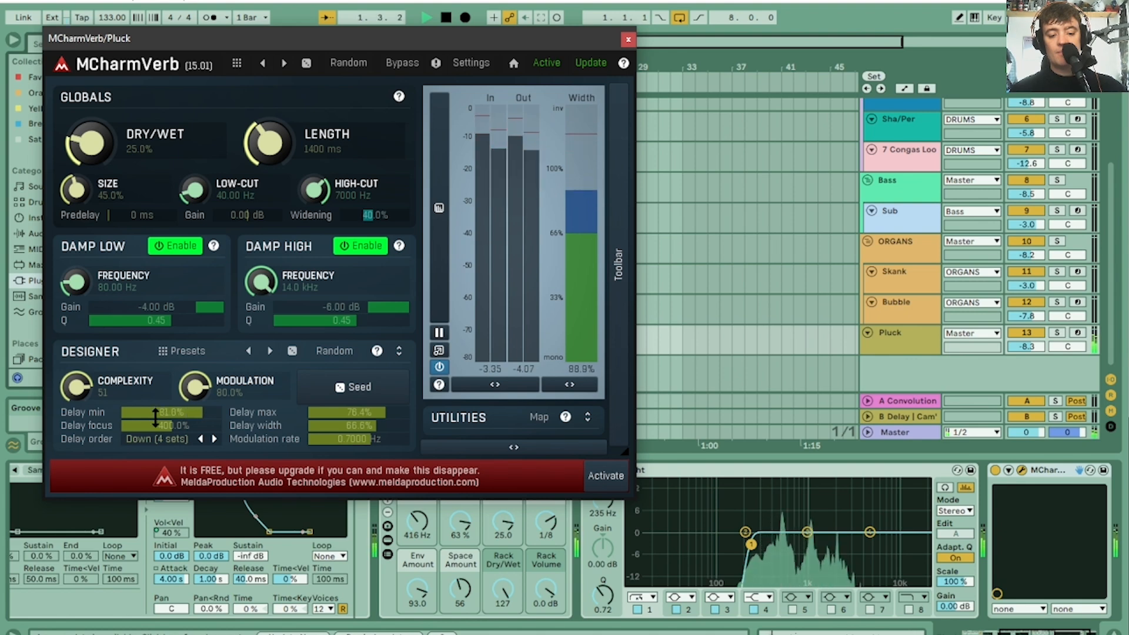
pyautogui.moveTo(165, 428); pyautogui.dragTo(166, 428)
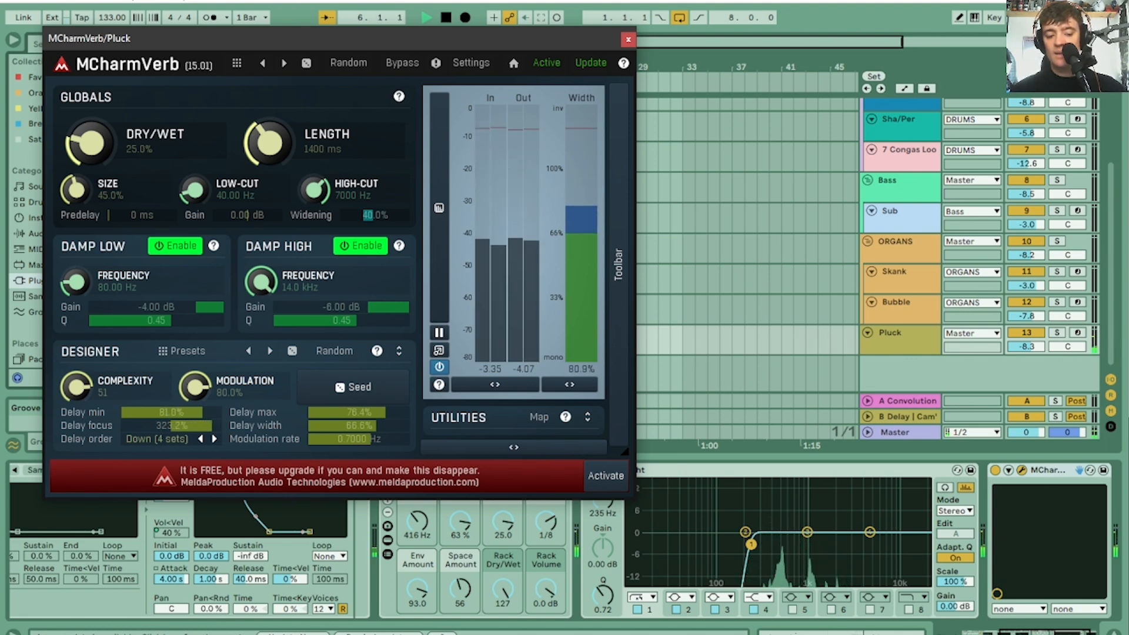
# Step: Adjust the Designer delays to 100% min, 74.0% max and 90.6% width, with the modulation rate at 0.1531 Hz
pyautogui.moveTo(170, 412); pyautogui.dragTo(170, 406)
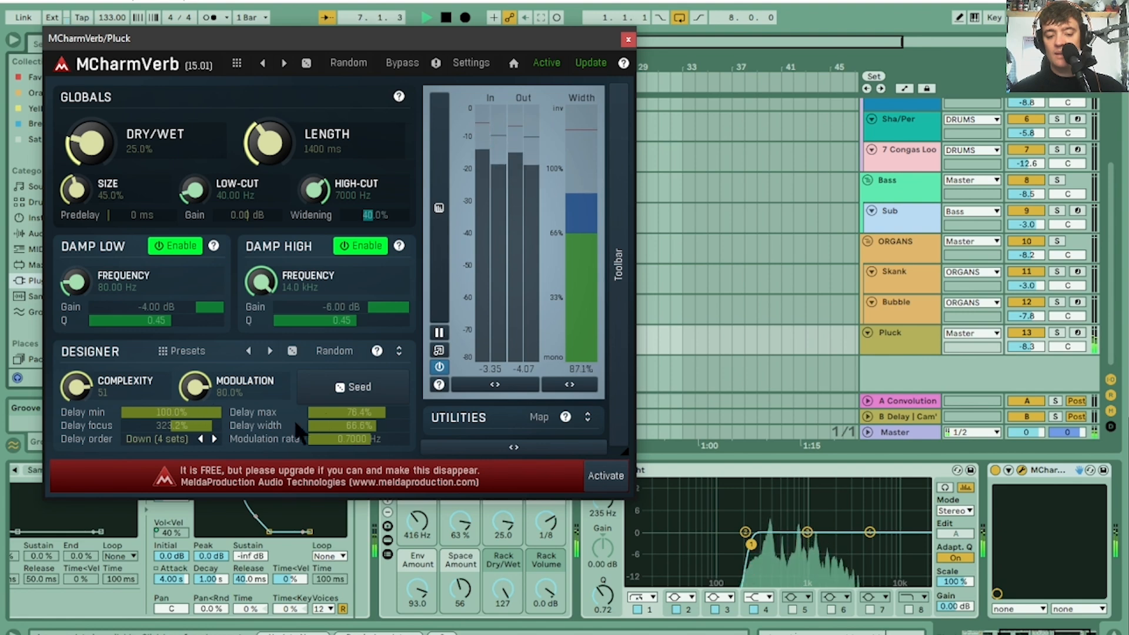
pyautogui.moveTo(353, 410); pyautogui.dragTo(354, 404)
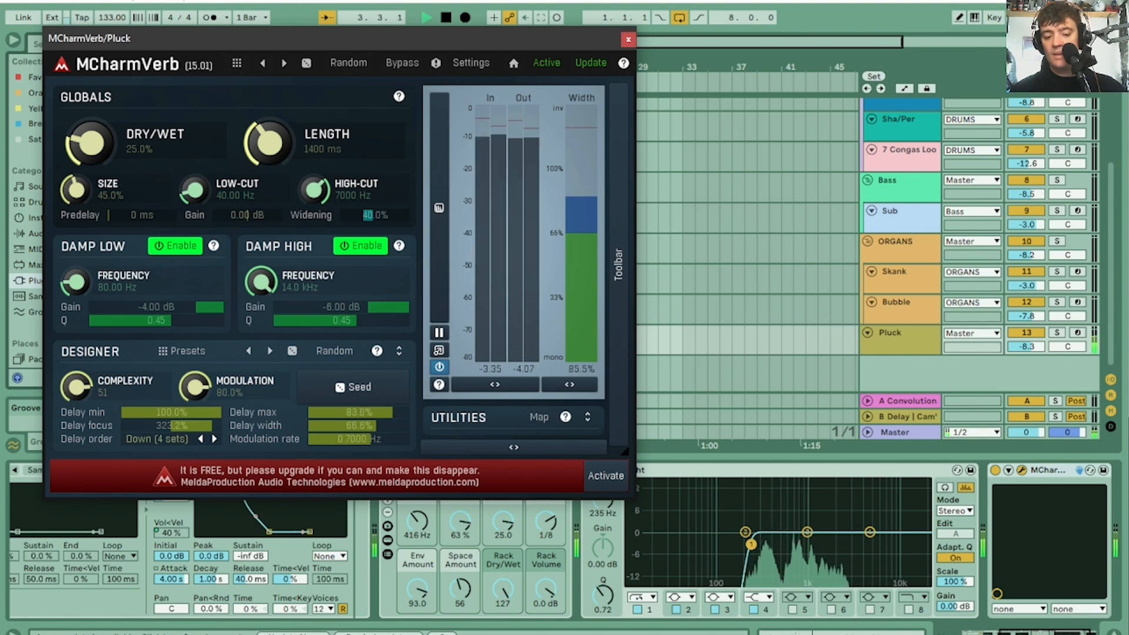
pyautogui.moveTo(208, 414); pyautogui.dragTo(209, 458)
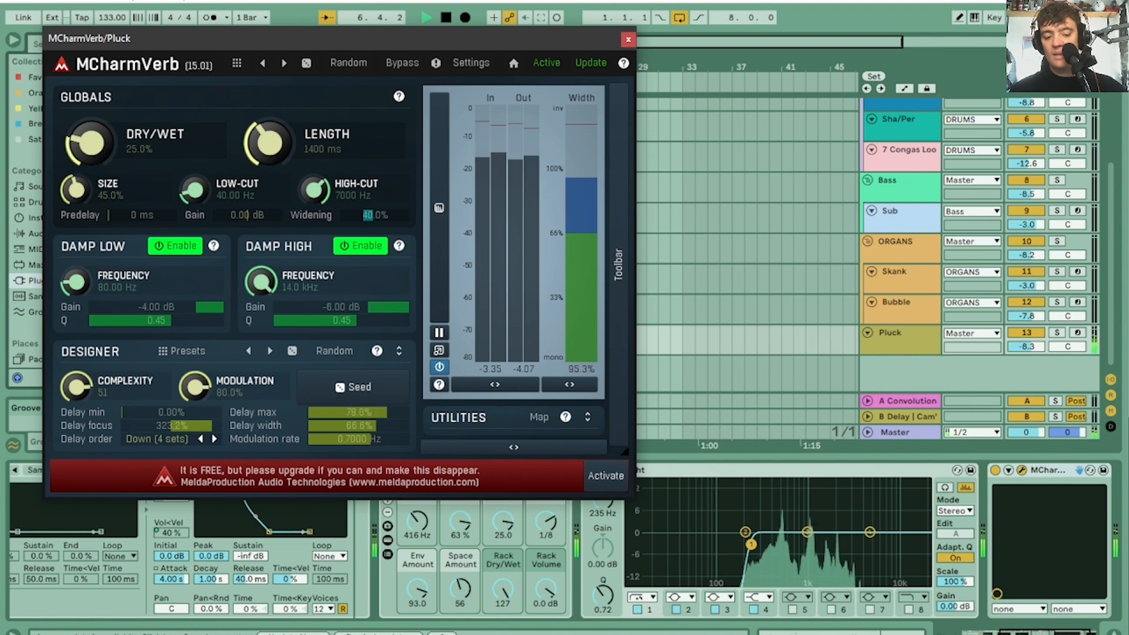
pyautogui.moveTo(211, 413); pyautogui.dragTo(137, 415)
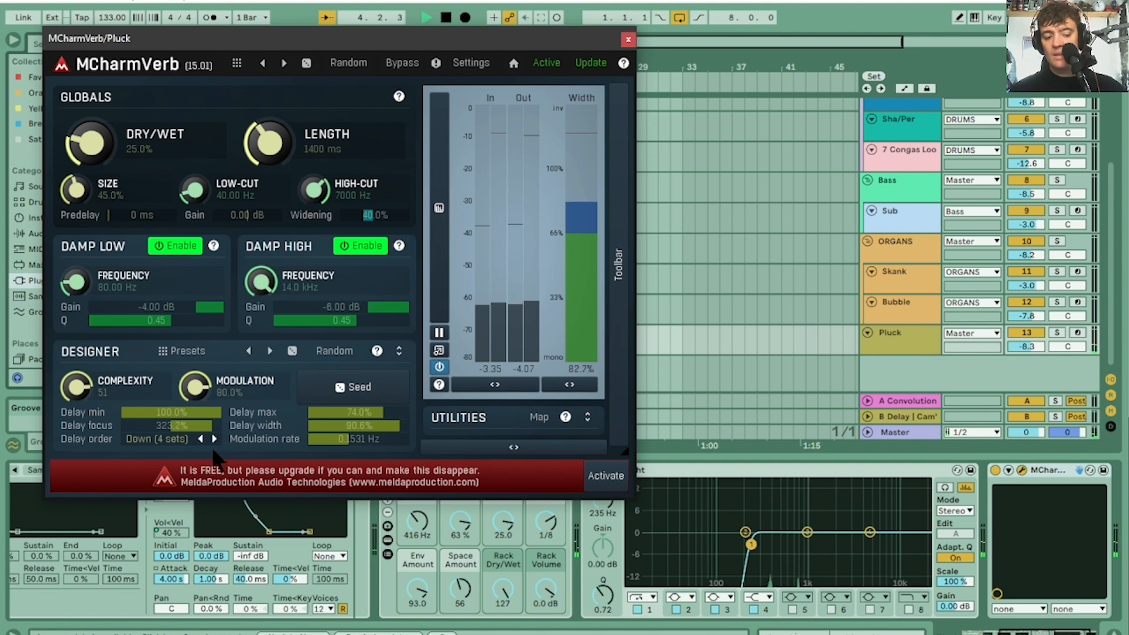
# Step: Set MCharmVerb's delay order to Up (4 sets) and its dry/wet to 47.8%
pyautogui.click(201, 439)
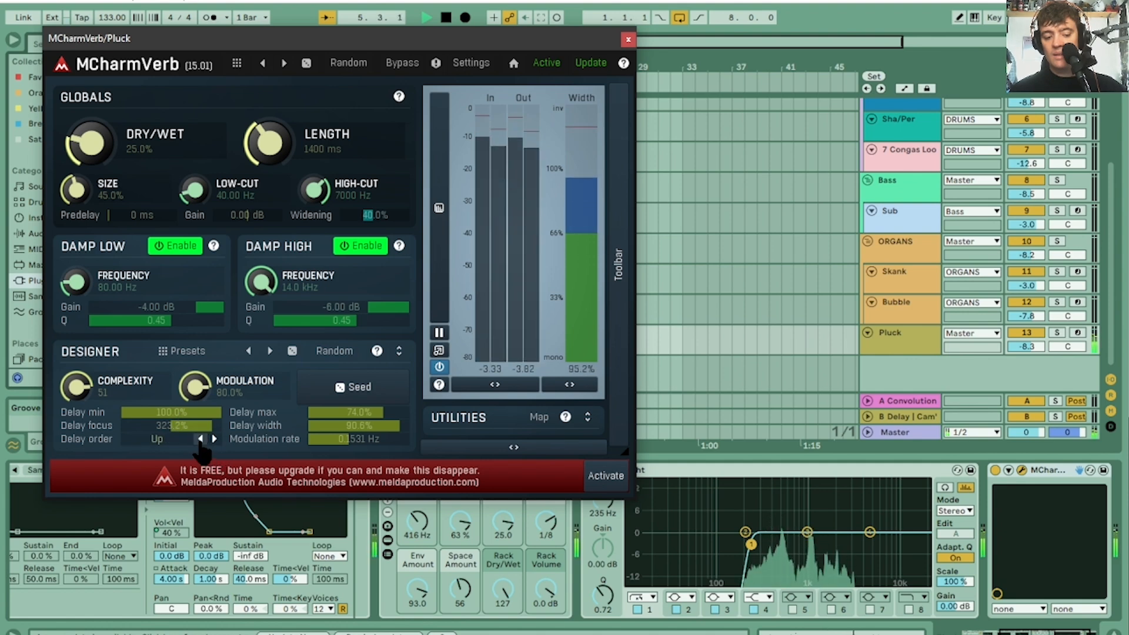
pyautogui.click(214, 440)
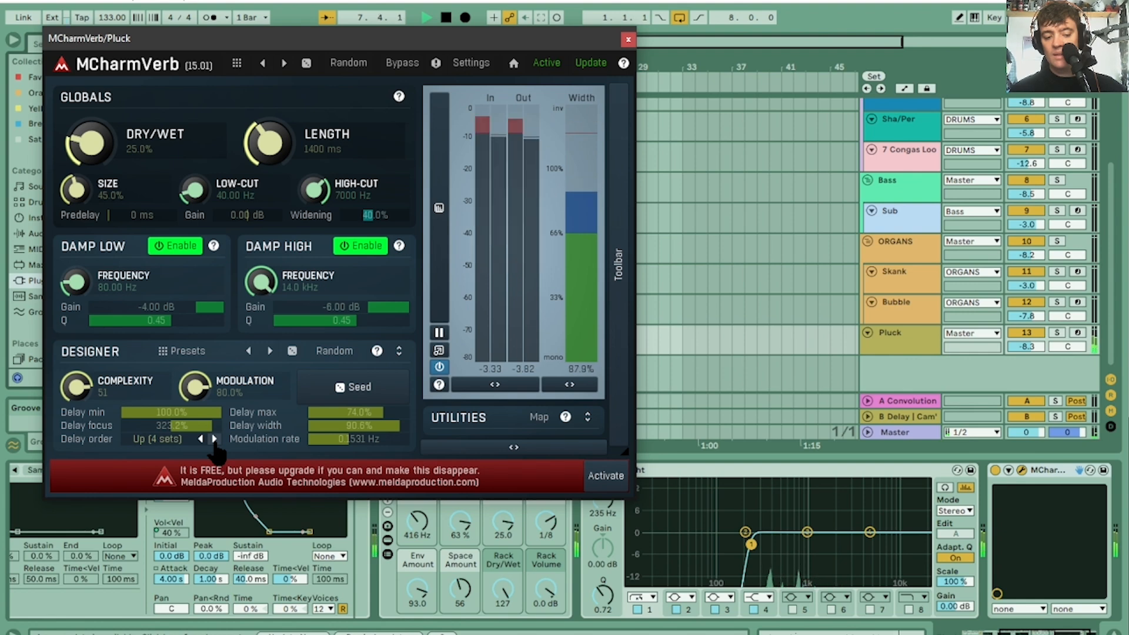
pyautogui.moveTo(134, 140); pyautogui.dragTo(134, 97)
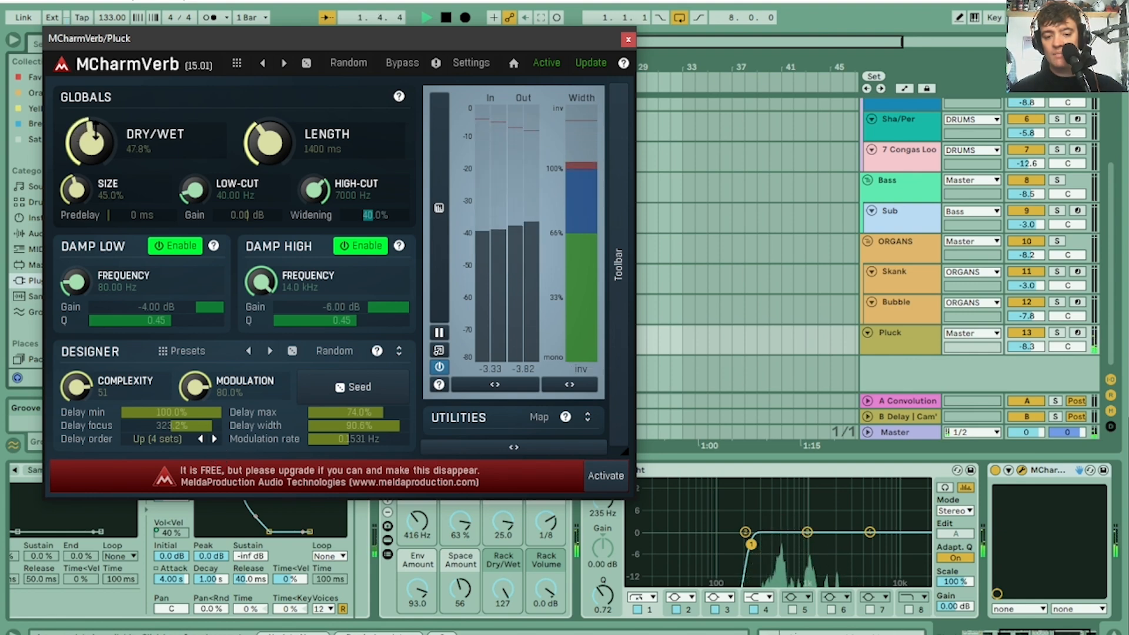
# Step: Close the MCharmVerb window and extend the arrangement loop to cover the first 16 bars
pyautogui.click(627, 39)
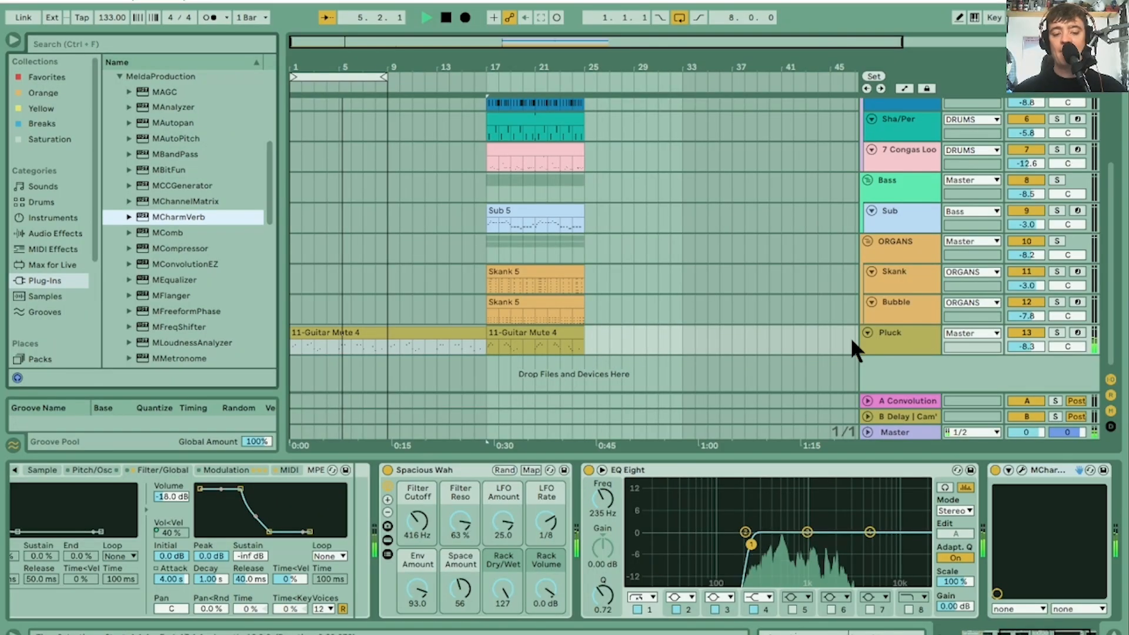
pyautogui.moveTo(383, 77); pyautogui.dragTo(482, 77)
# Step: Try copying the Skank and Bubble clips from bar 17 to bar 9, play them with the pluck, and remove both copies
pyautogui.click(554, 271)
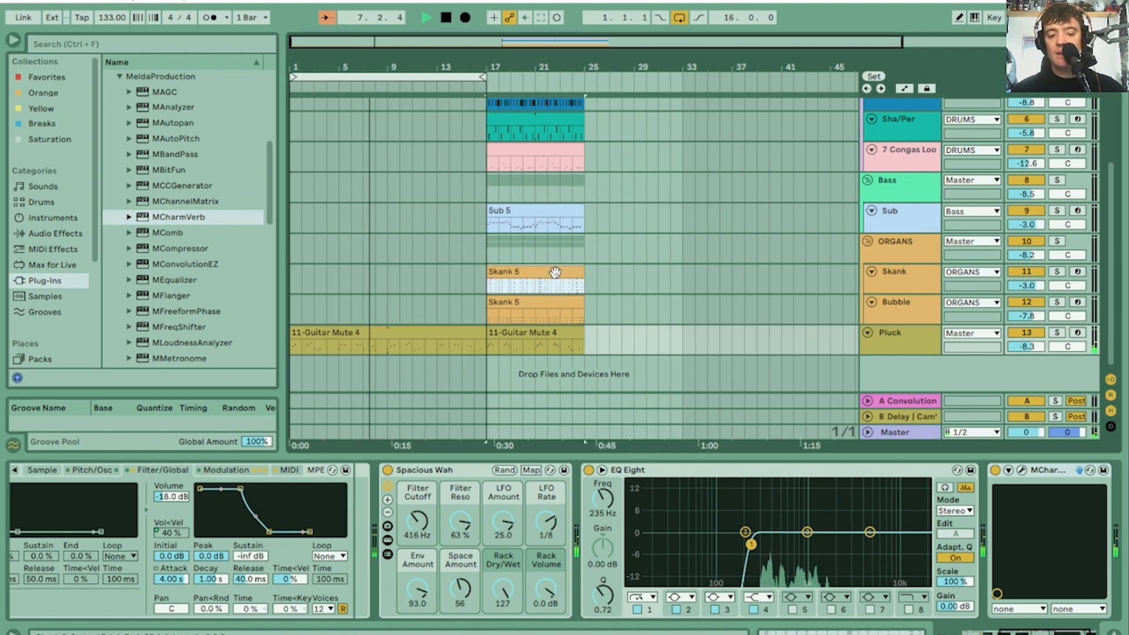
pyautogui.moveTo(554, 272); pyautogui.dragTo(452, 271)
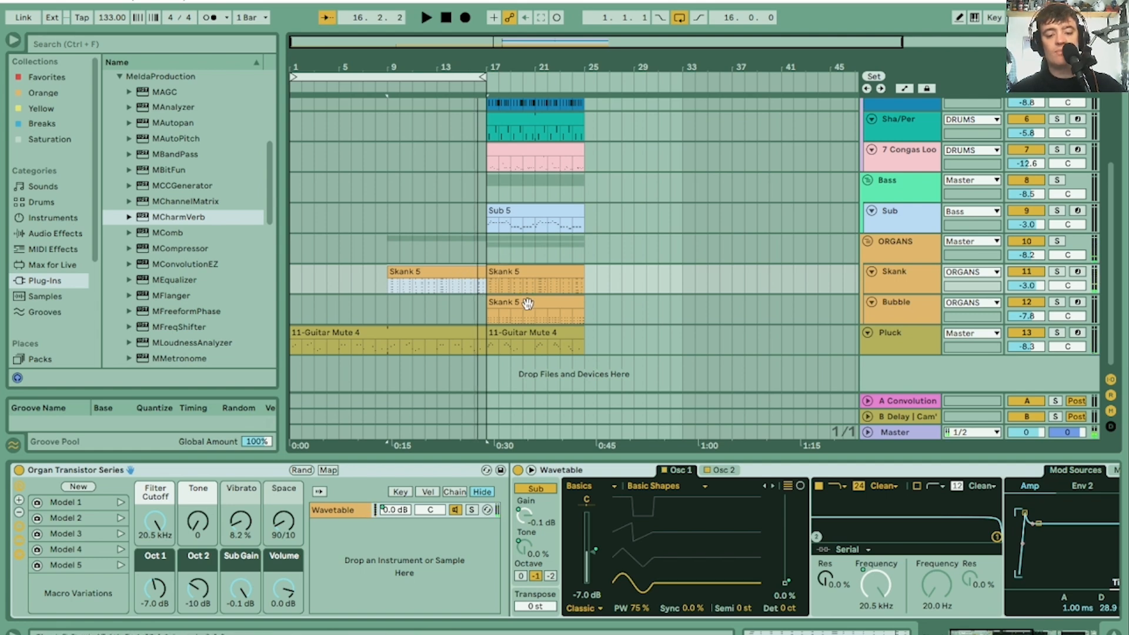
pyautogui.moveTo(527, 303); pyautogui.dragTo(432, 302)
pyautogui.press('space')
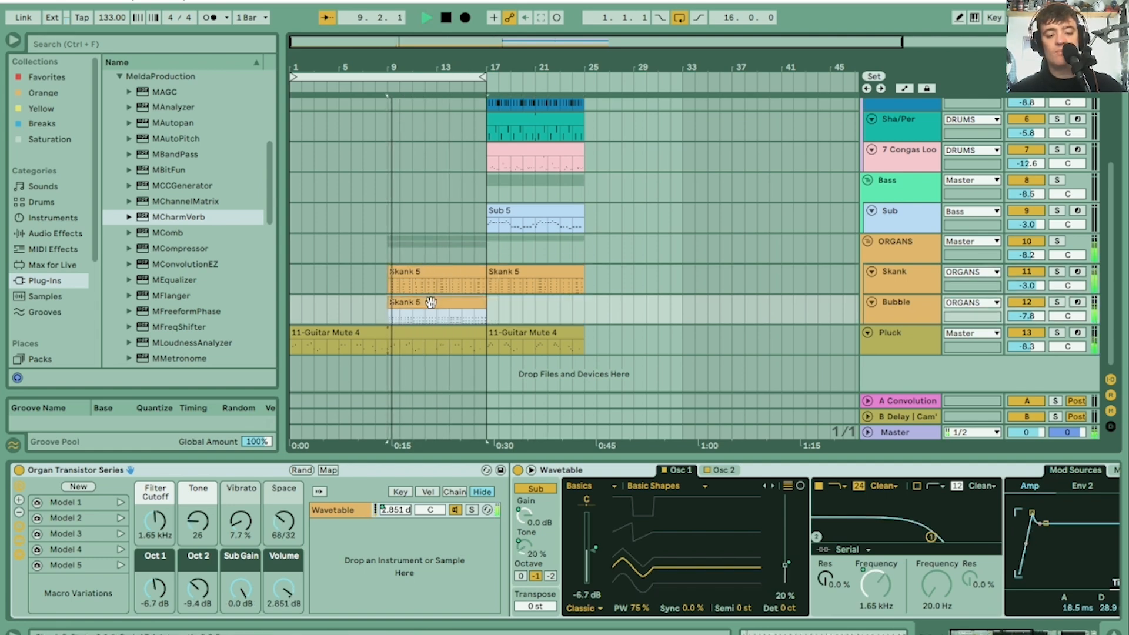
pyautogui.hotkey('ctrl', 'z')
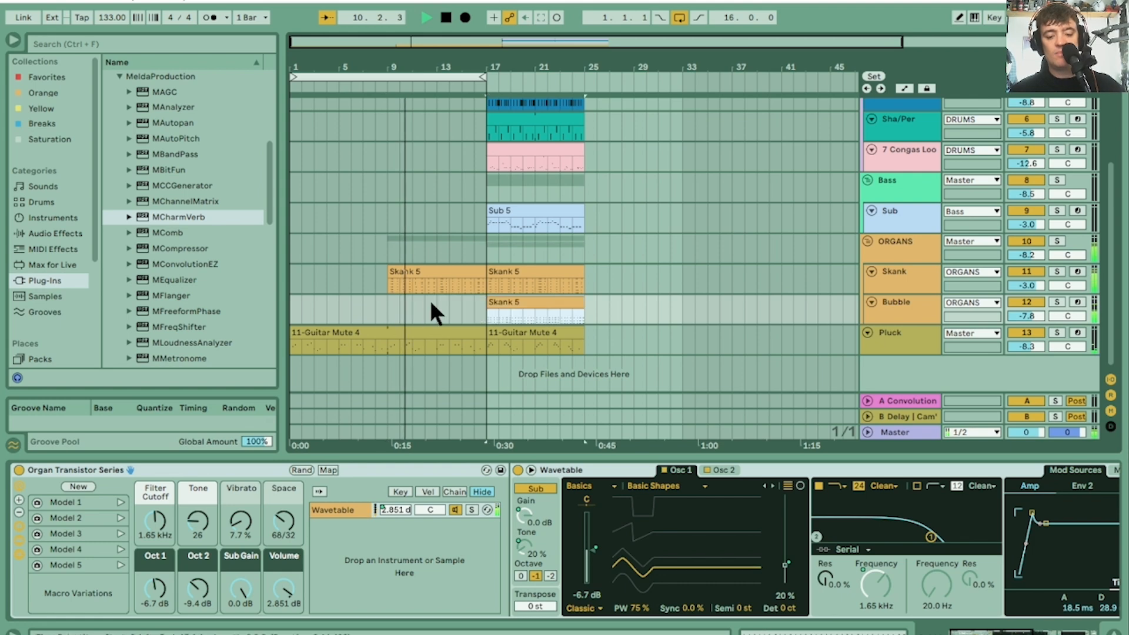
pyautogui.moveTo(522, 300); pyautogui.dragTo(431, 301)
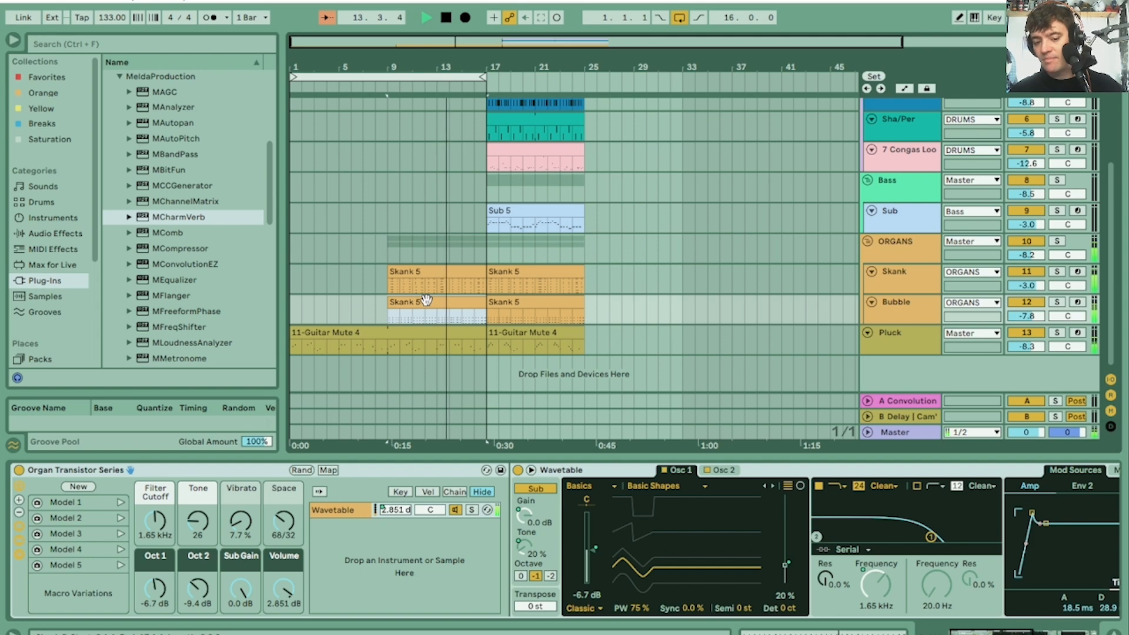
pyautogui.moveTo(426, 299); pyautogui.dragTo(447, 273)
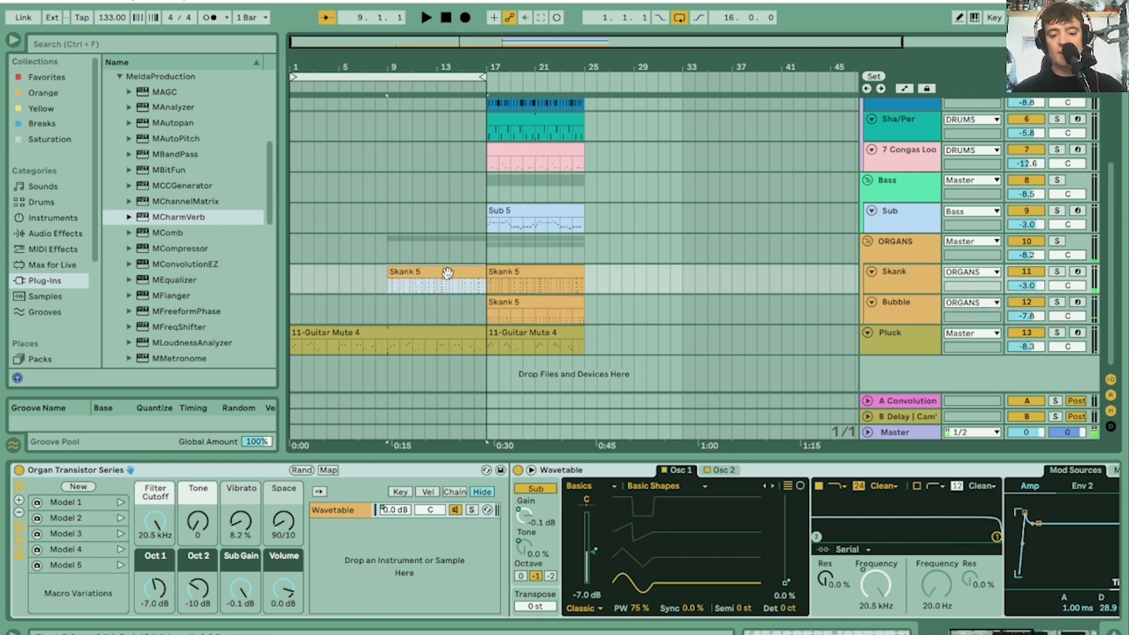
# Step: Copy the Hats and Sha/Per clips together from bar 17 to bar 9 and play from there
pyautogui.scroll(5, 447, 279)
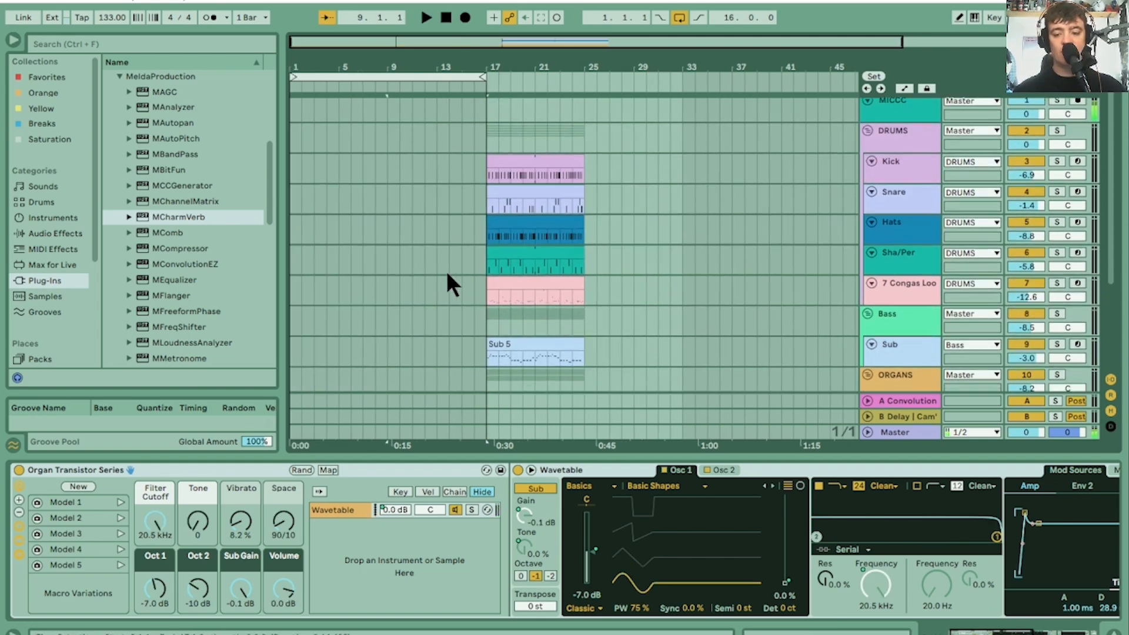
pyautogui.click(534, 220)
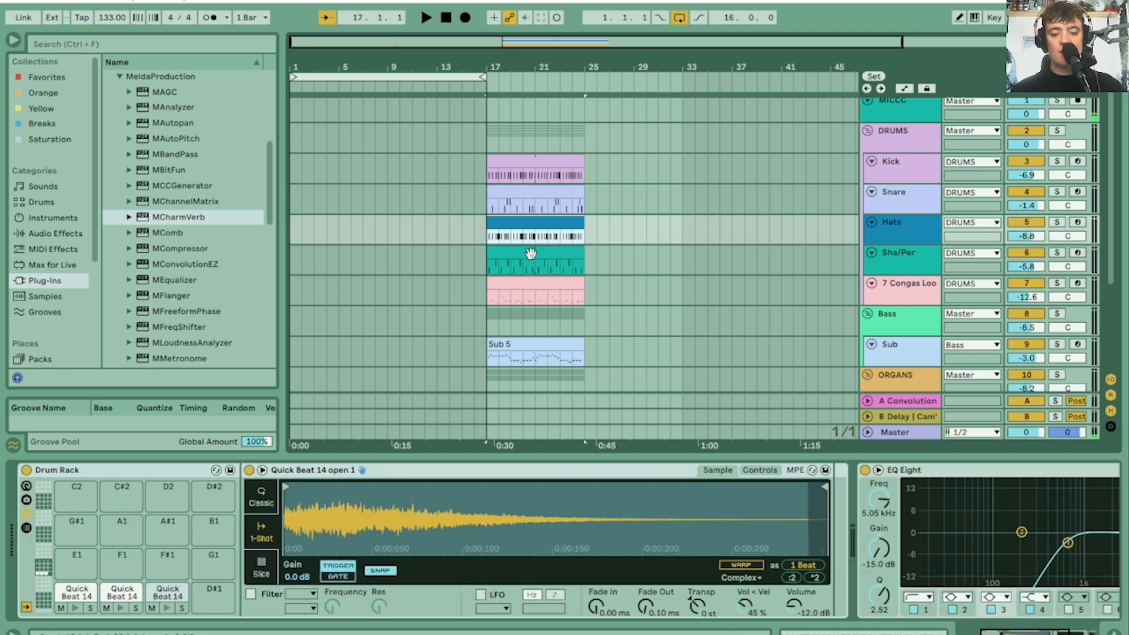
pyautogui.doubleClick(531, 254)
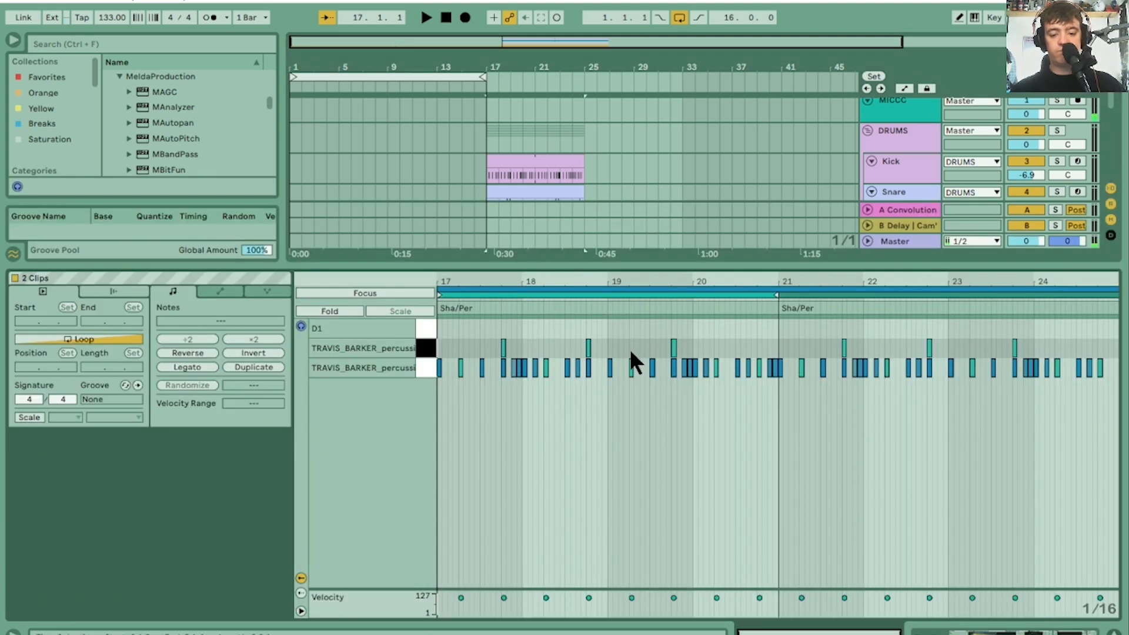
pyautogui.click(1123, 612)
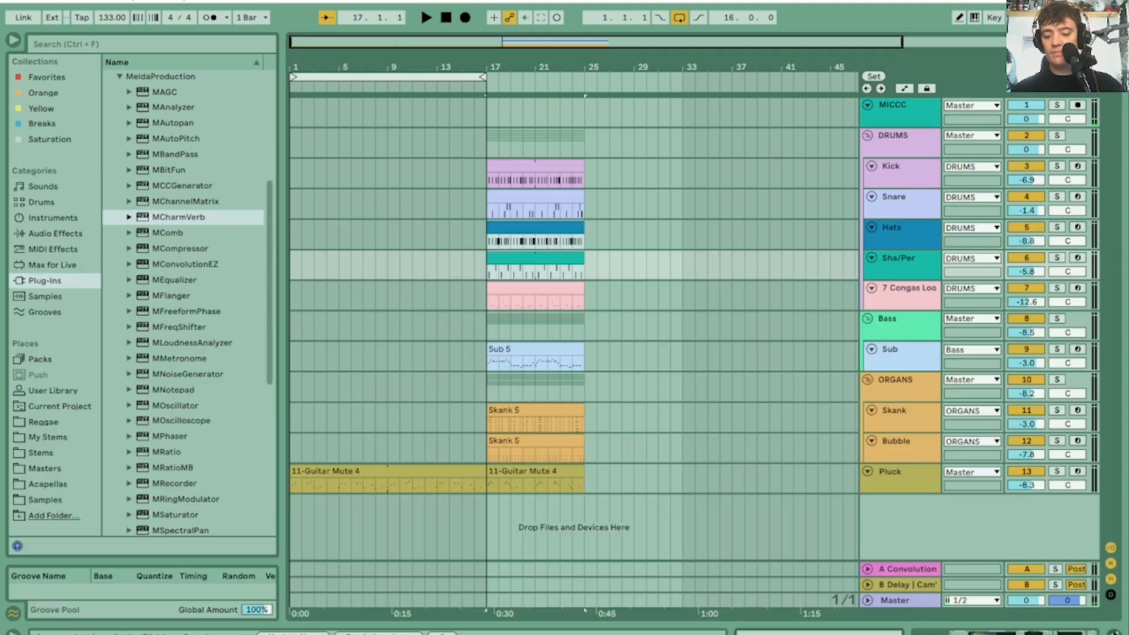
pyautogui.click(531, 256)
pyautogui.click(534, 229)
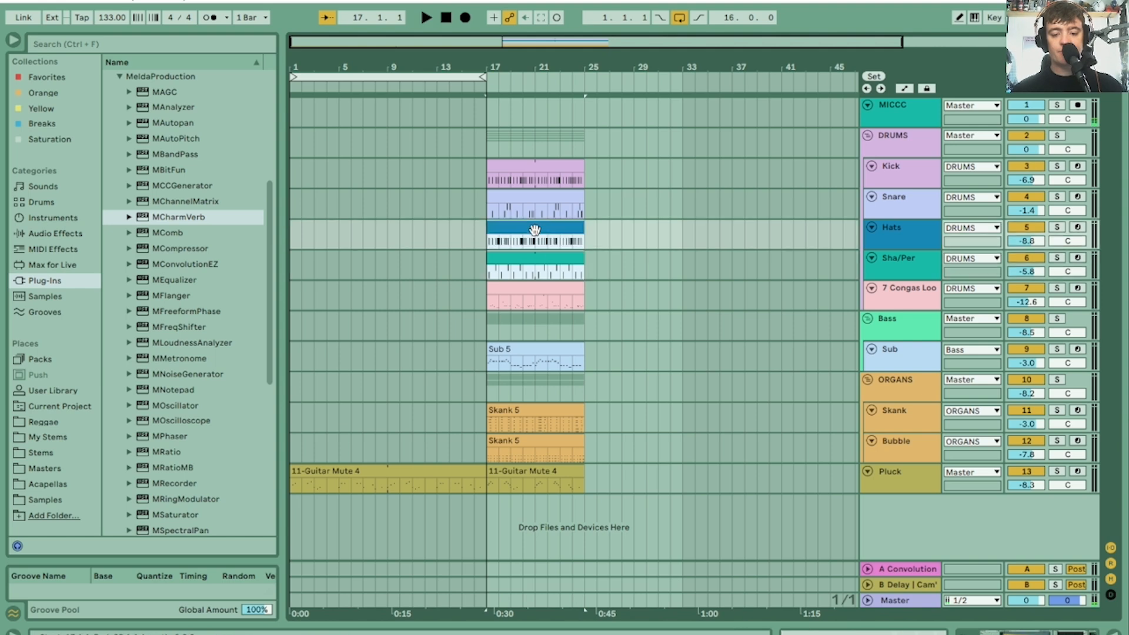
pyautogui.moveTo(534, 229); pyautogui.dragTo(437, 233)
pyautogui.press('space')
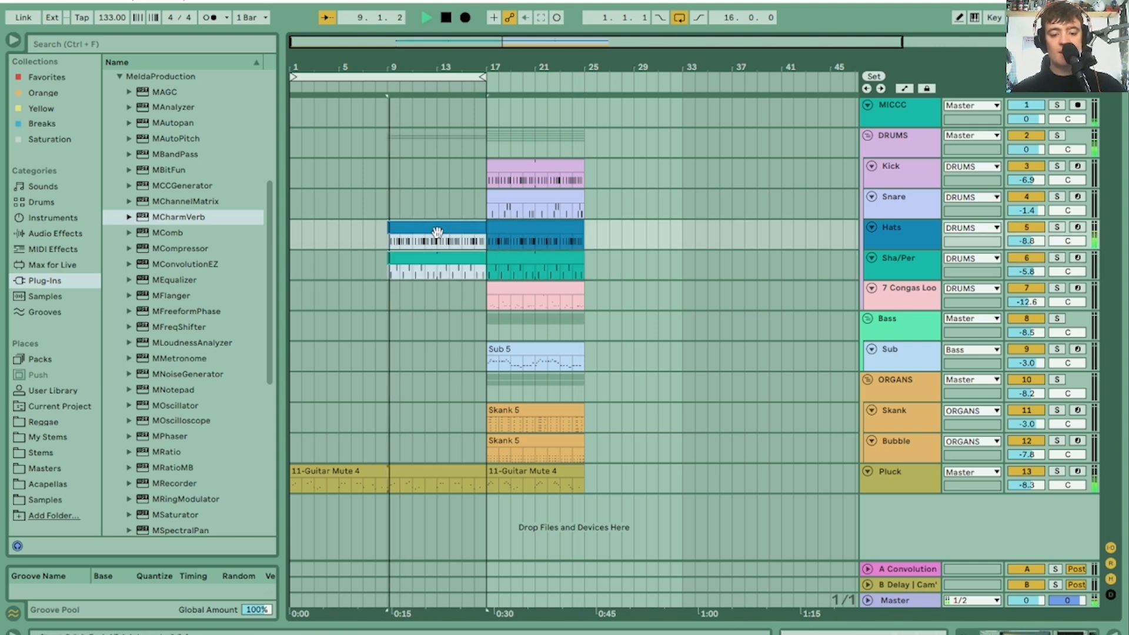
# Step: Open the Hats clip at bar 9 and delete the fast extra closed-hat hit before bar 2 and the offbeat hit after 2.3
pyautogui.doubleClick(437, 233)
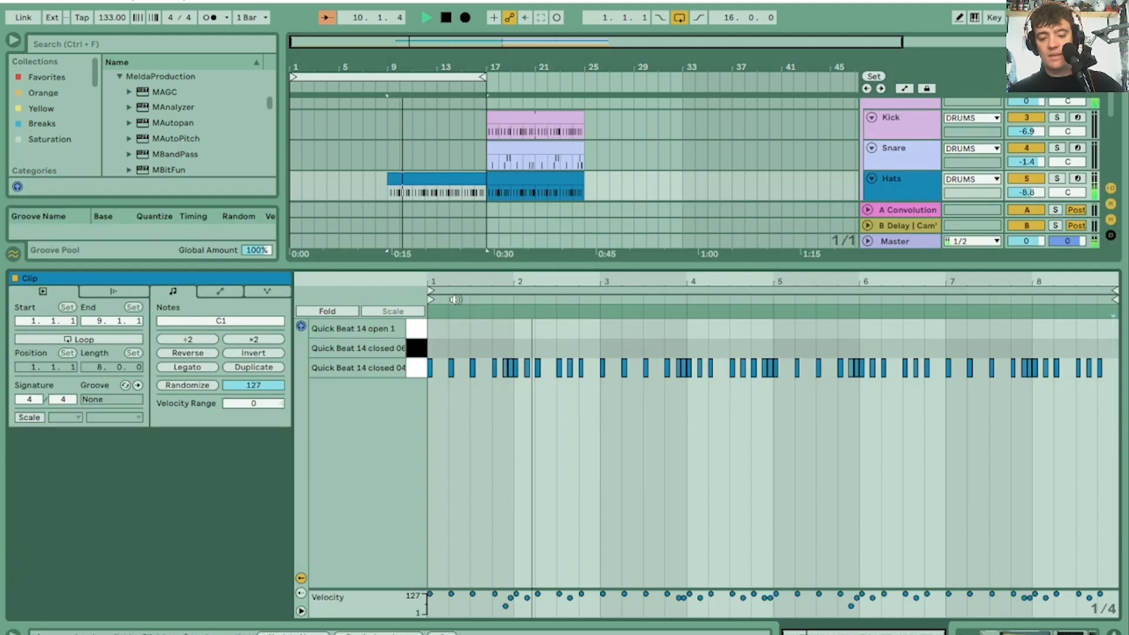
pyautogui.moveTo(500, 288); pyautogui.dragTo(680, 275)
pyautogui.click(671, 368)
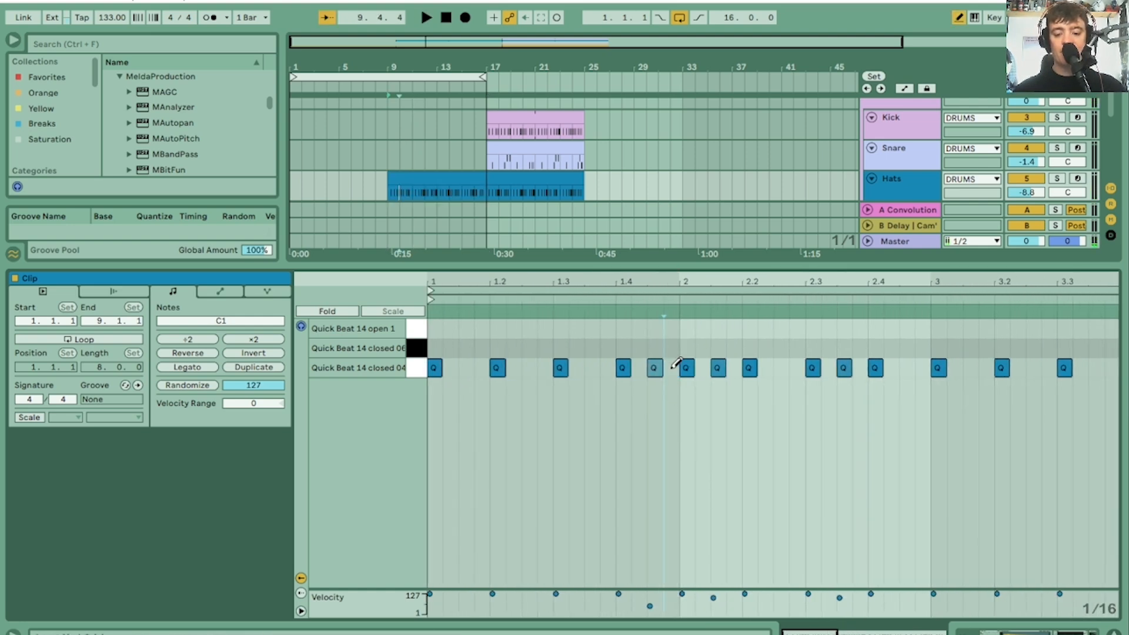
pyautogui.press('space')
pyautogui.click(841, 365)
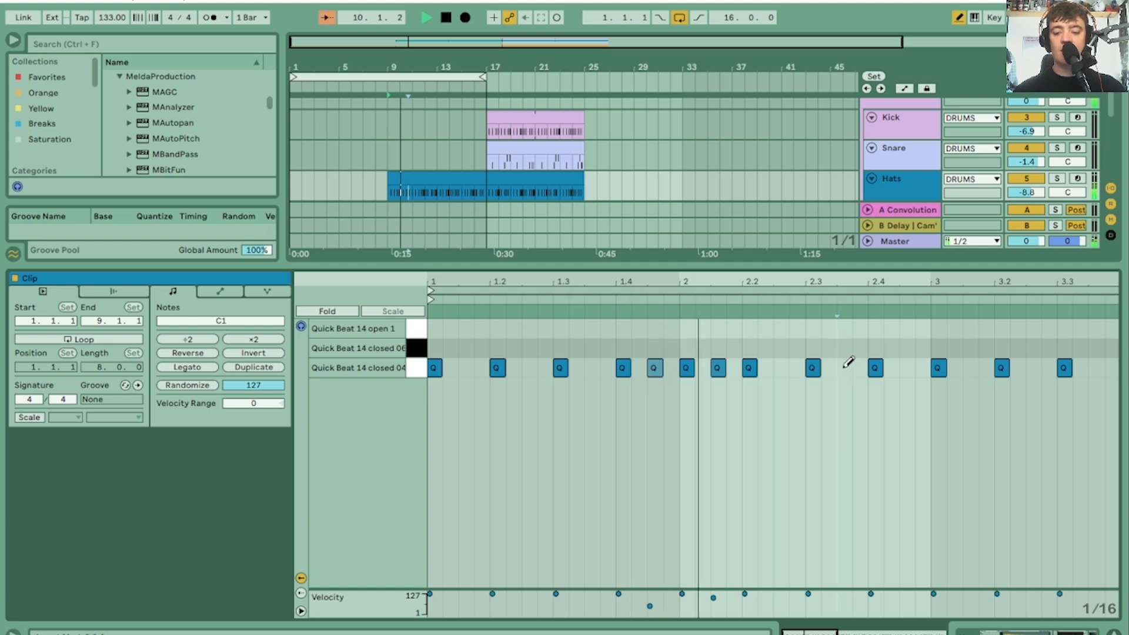
# Step: Delete the fast extra closed-hat hits directly before bars 4, 5 and 8 of the Hats clip
pyautogui.hscroll(5, 773, 453)
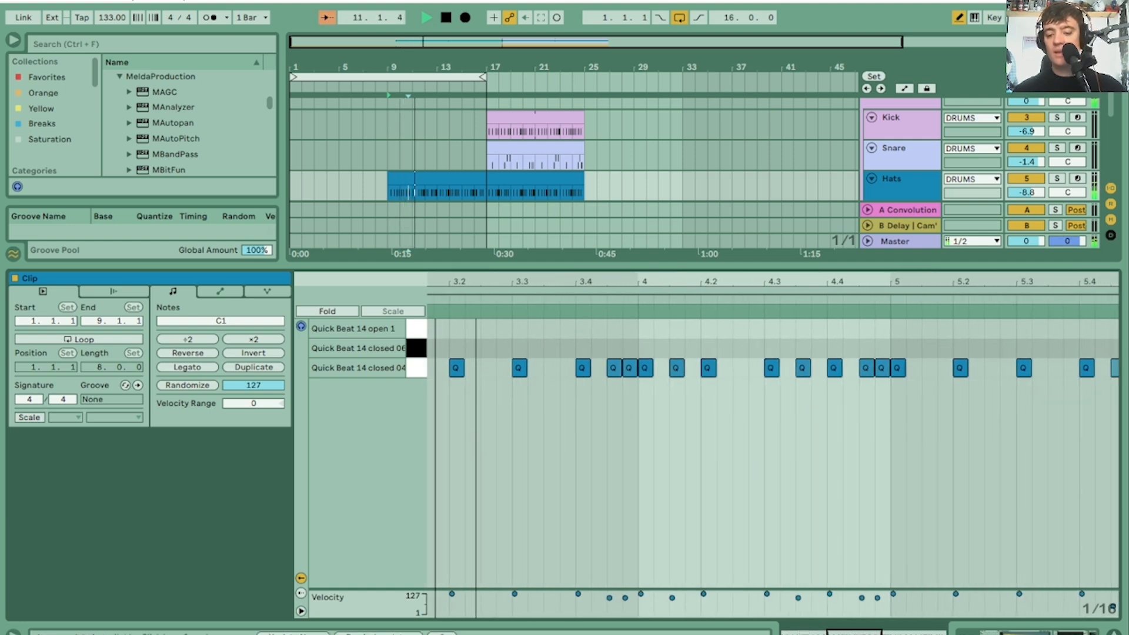
pyautogui.click(630, 365)
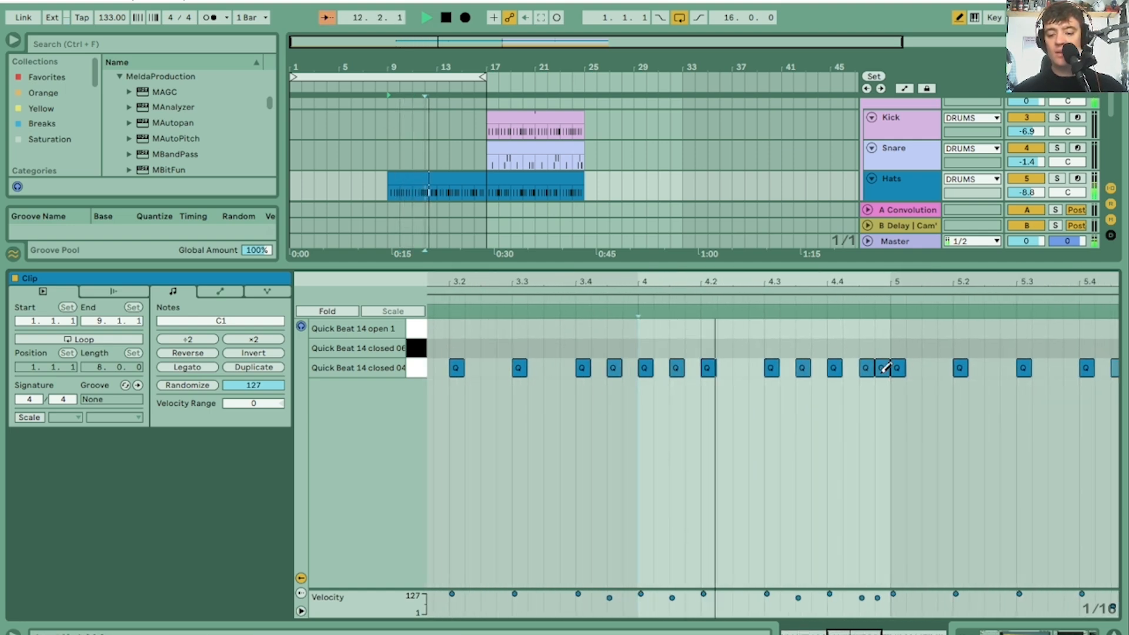
pyautogui.click(882, 368)
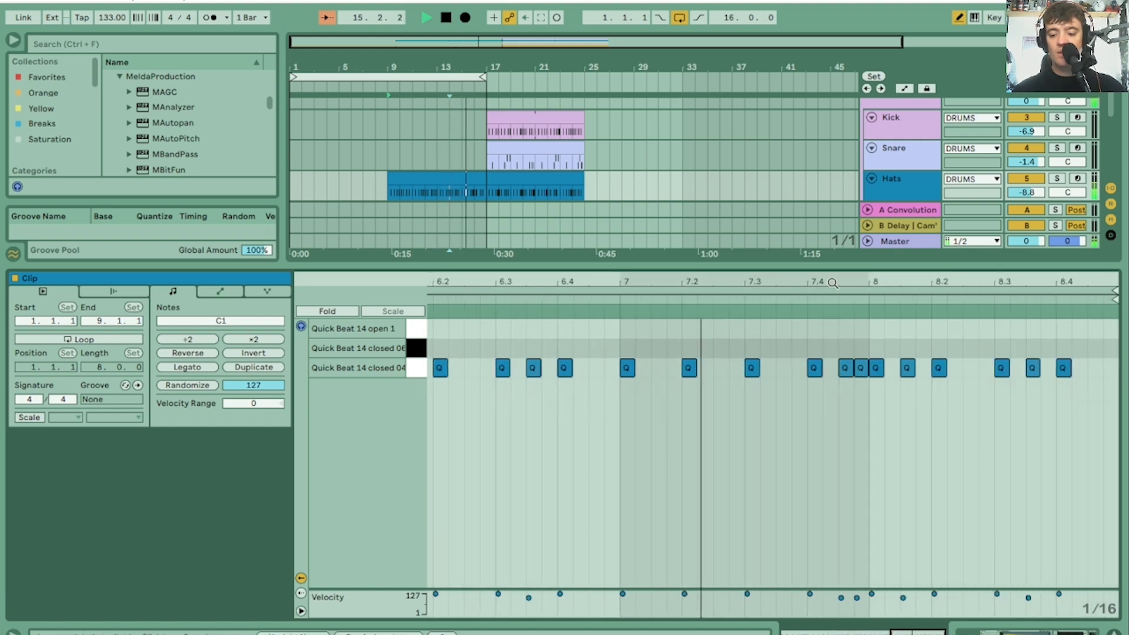
pyautogui.click(860, 368)
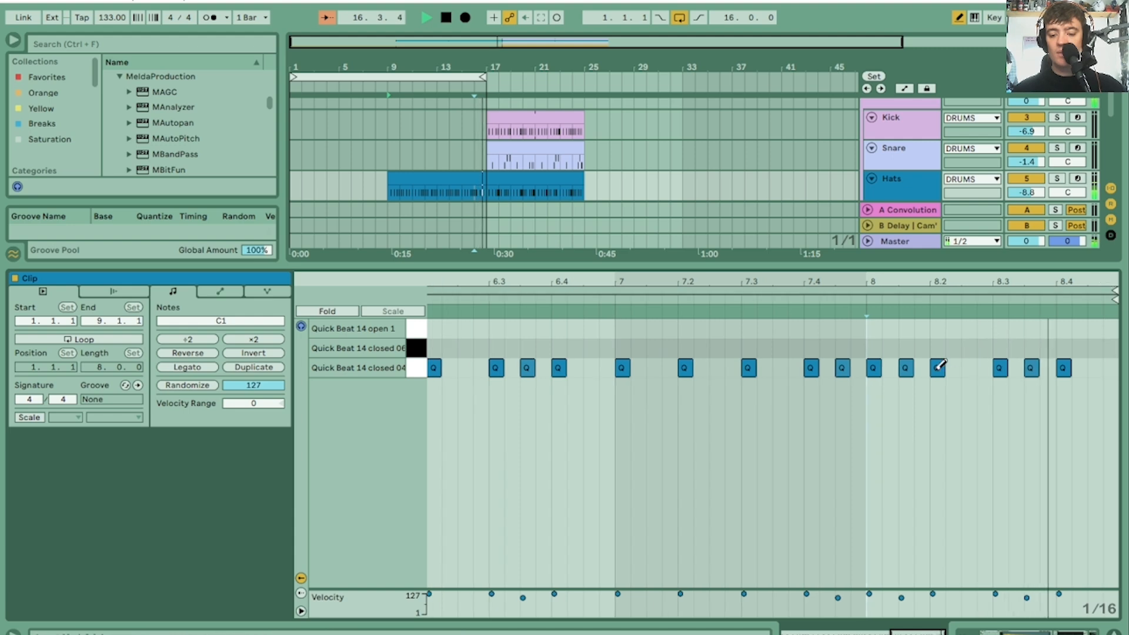
pyautogui.moveTo(922, 277); pyautogui.dragTo(1052, 278)
pyautogui.press('space')
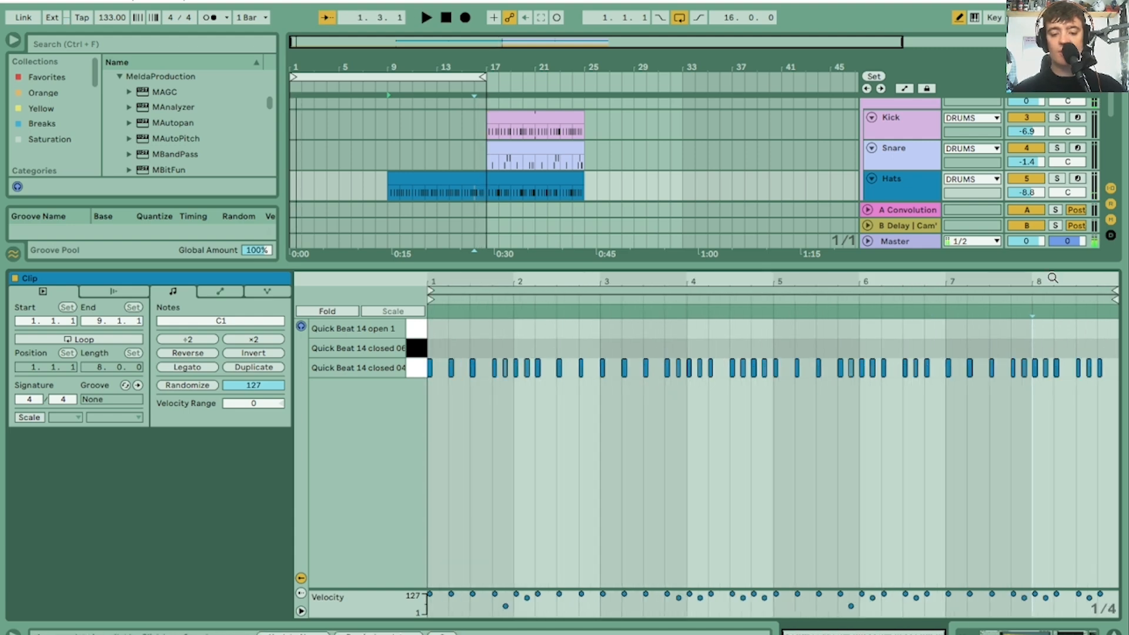
# Step: Play the Hats clip and delete the remaining offbeat sixteenth hits leading into bars 2, 4, 5 and 8
pyautogui.press('space')
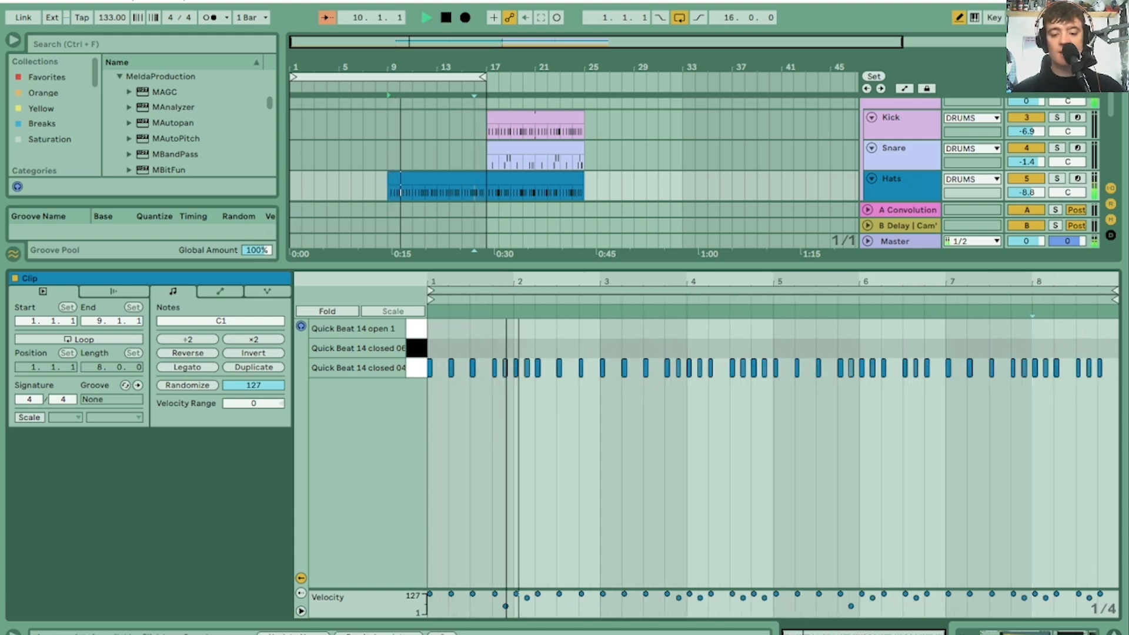
pyautogui.moveTo(507, 277); pyautogui.dragTo(621, 276)
pyautogui.press('space')
pyautogui.press('space')
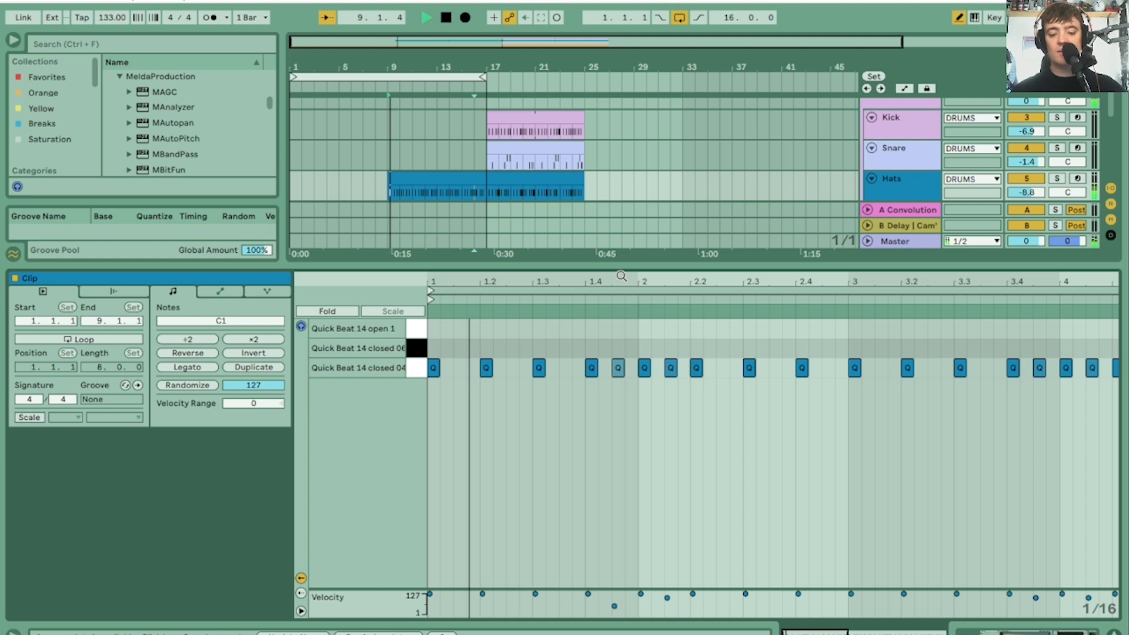
pyautogui.click(619, 366)
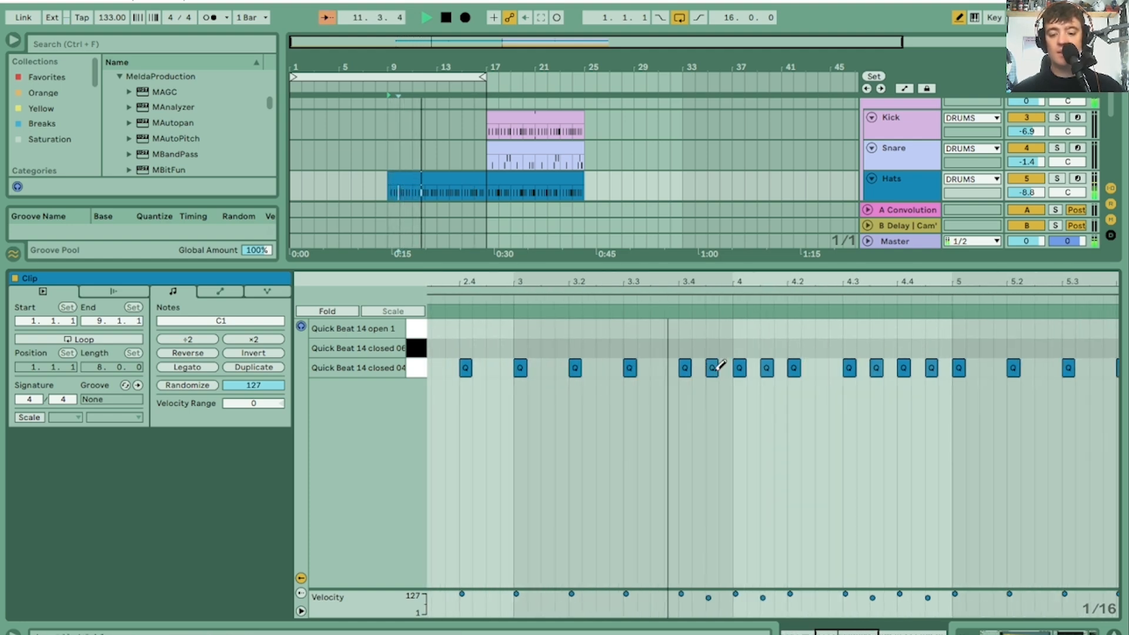
pyautogui.click(713, 367)
pyautogui.click(933, 367)
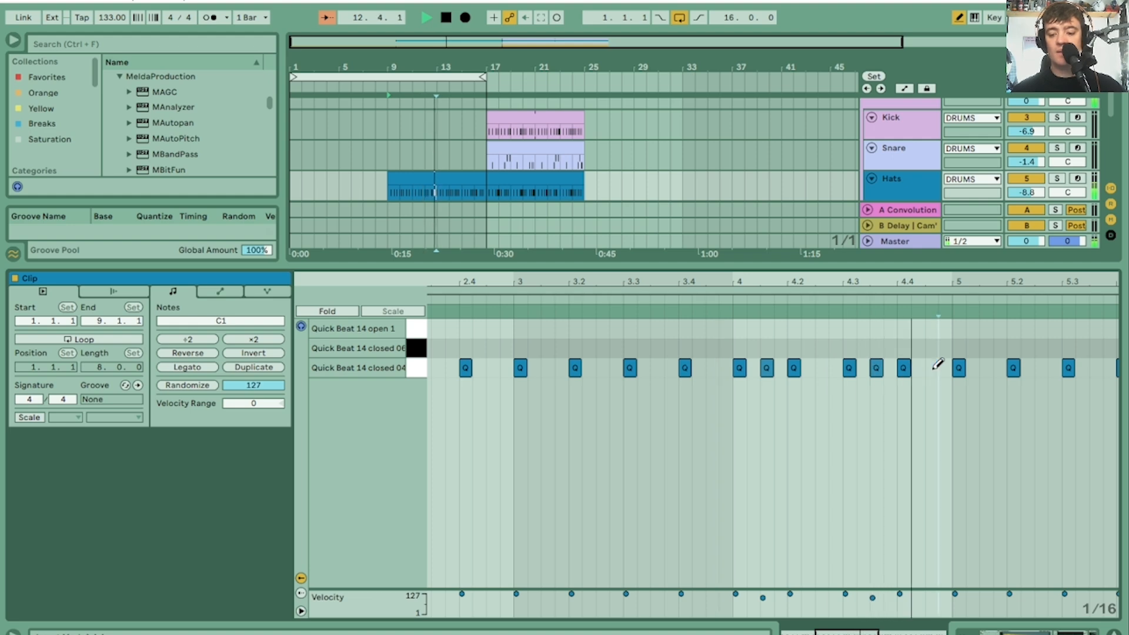
pyautogui.click(695, 367)
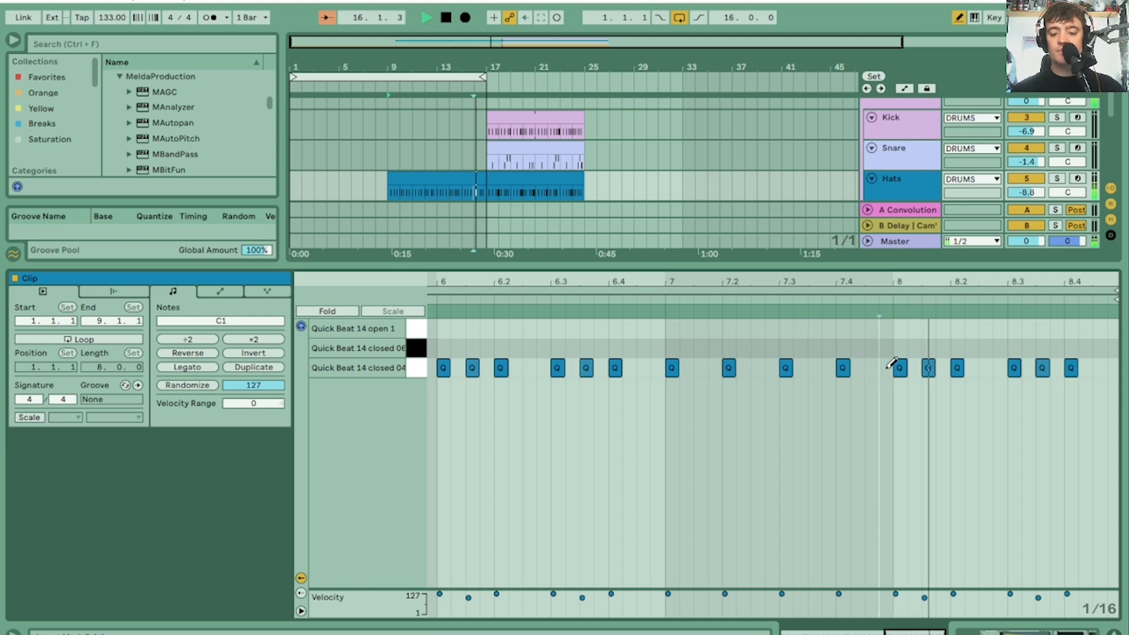
pyautogui.press('space')
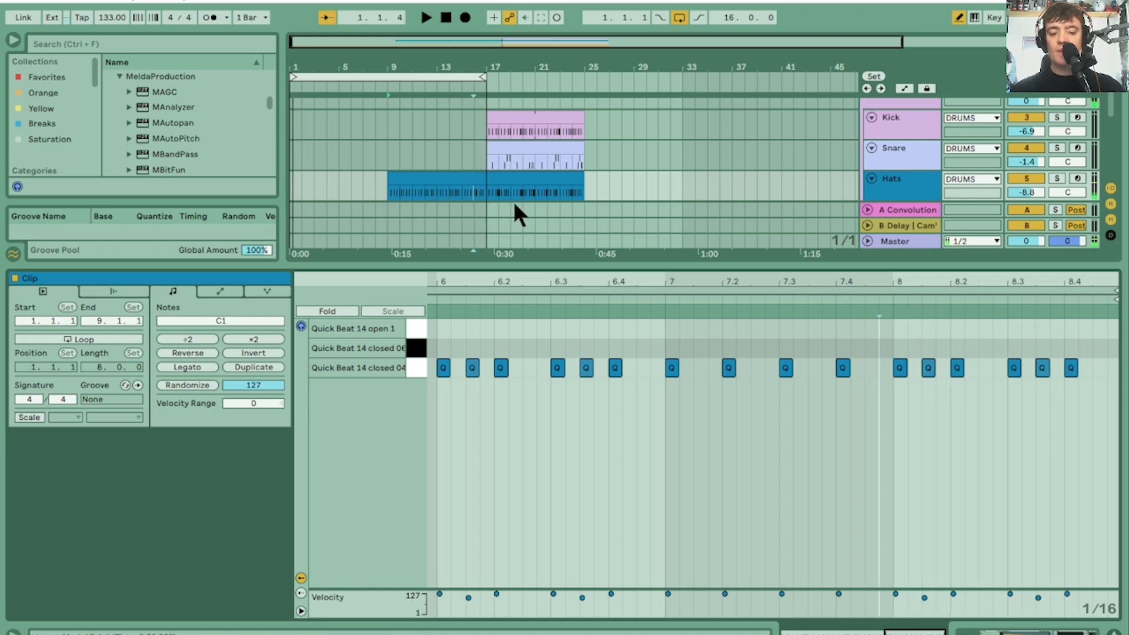
# Step: Inspect the Sha/Per clip at bar 9, play it with the simplified hats, and return to the full arrangement
pyautogui.moveTo(378, 71); pyautogui.dragTo(379, 73)
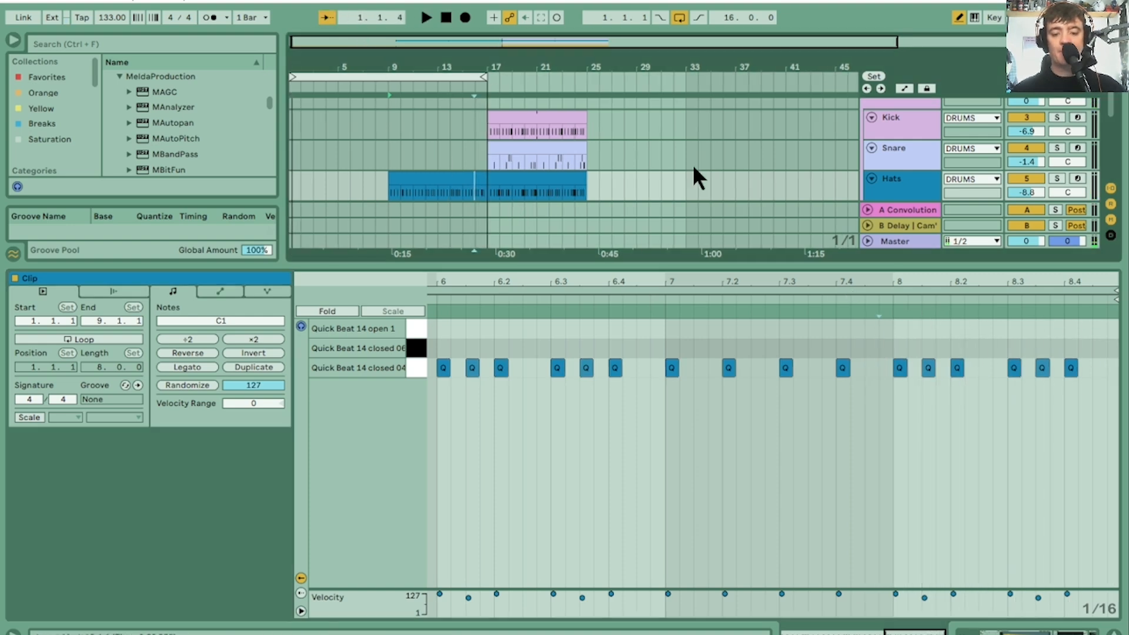
pyautogui.moveTo(1111, 105); pyautogui.dragTo(1113, 117)
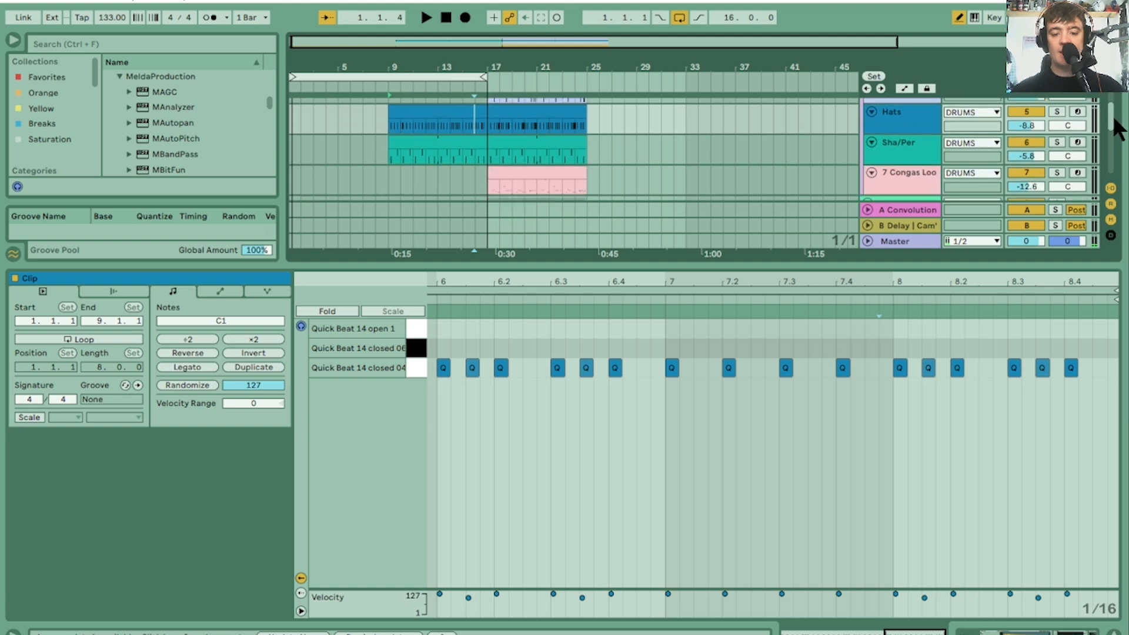
pyautogui.click(470, 142)
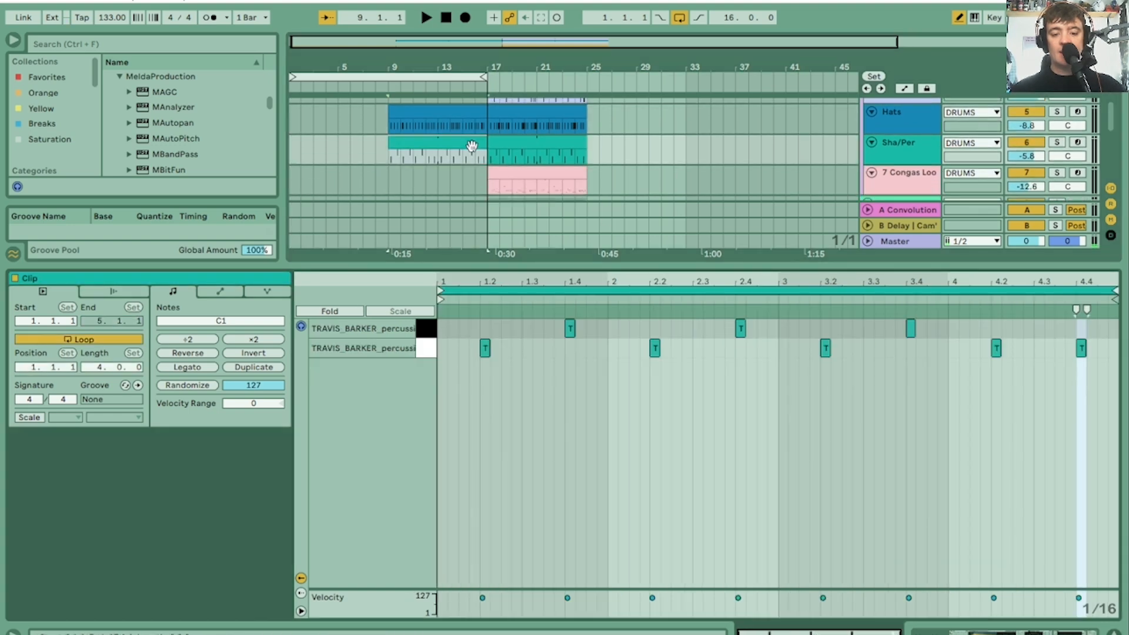
pyautogui.press('space')
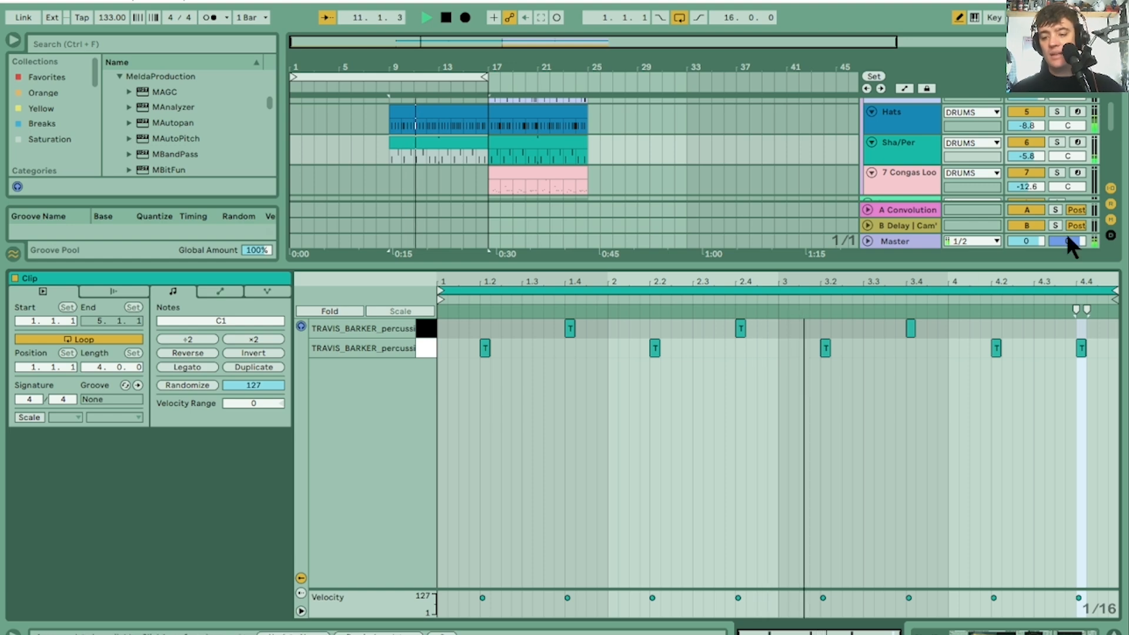
pyautogui.click(1112, 633)
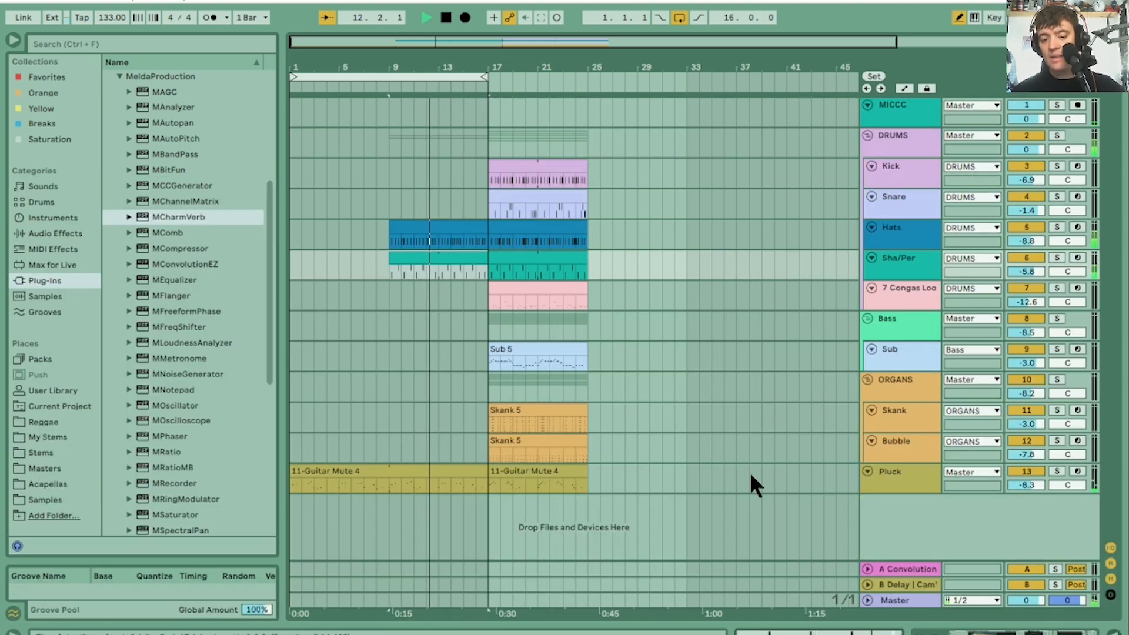
pyautogui.click(462, 197)
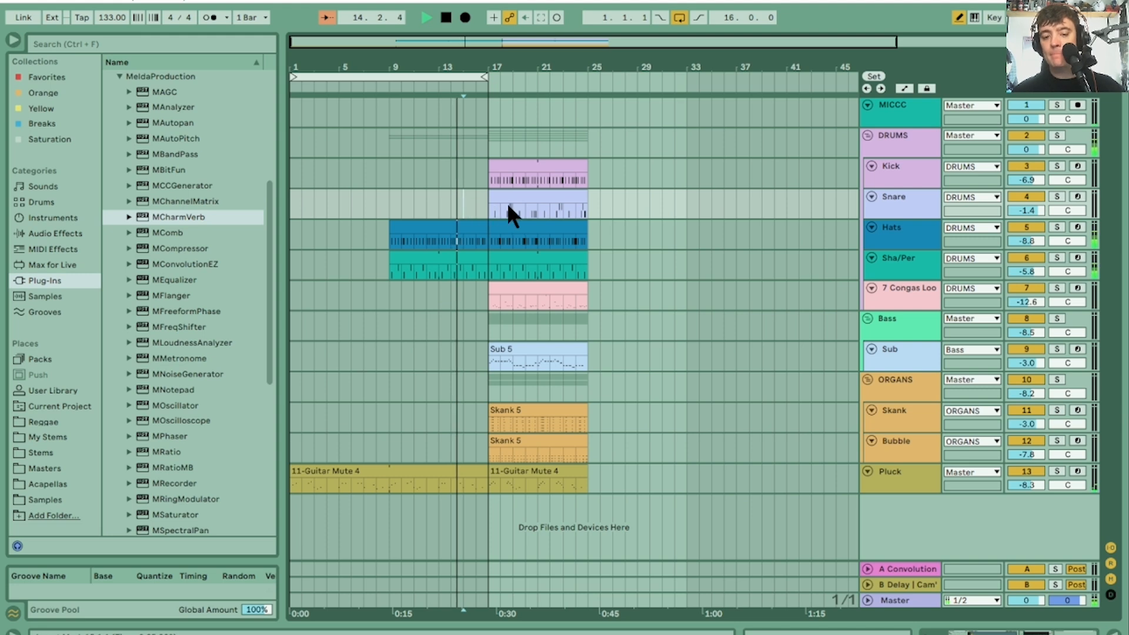
pyautogui.press('space')
# Step: Copy the eight-bar clips of all tracks, Kick through Pluck, from bar 17 to bar 33
pyautogui.click(506, 167)
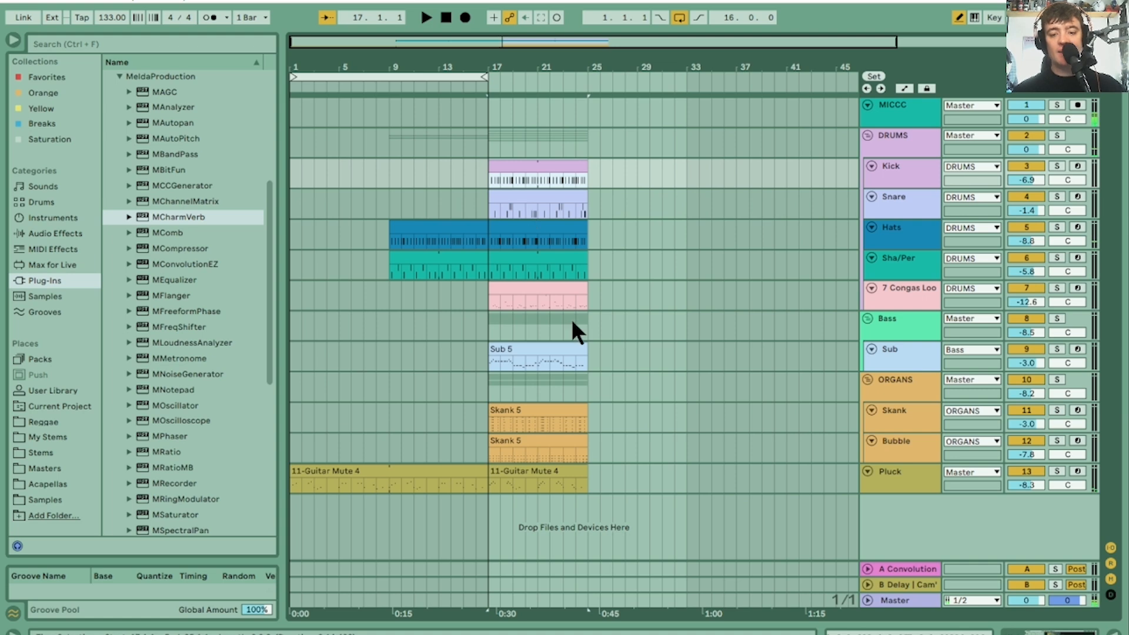
pyautogui.keyDown('shift'); pyautogui.click(579, 470); pyautogui.keyUp('shift')
pyautogui.moveTo(530, 469); pyautogui.dragTo(728, 481)
pyautogui.click(393, 472)
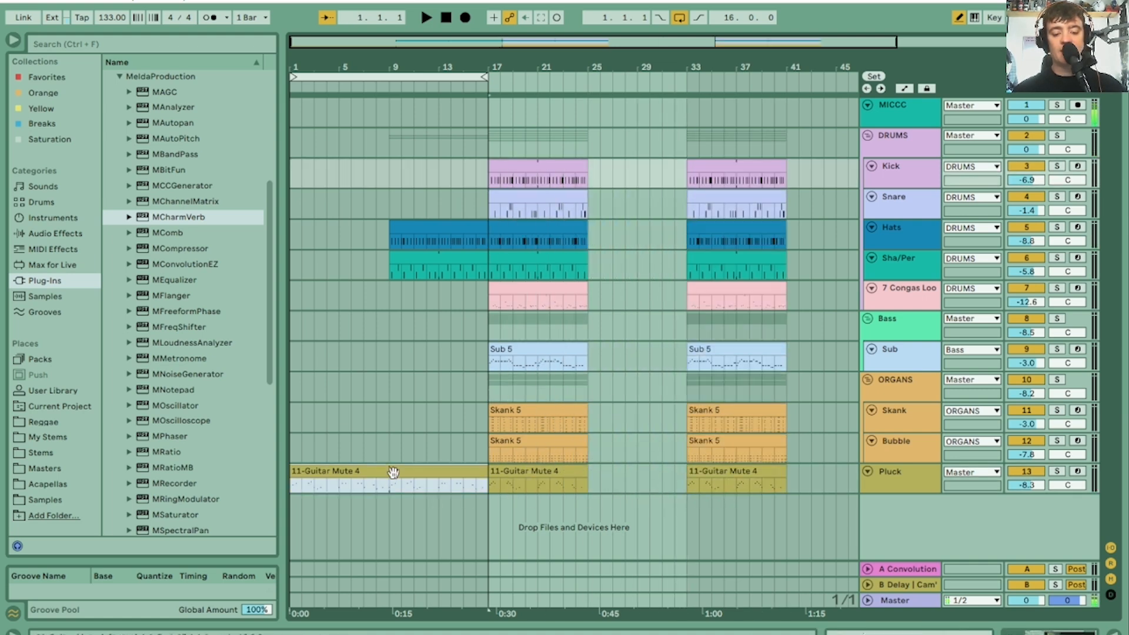
# Step: Fill the gap at bar 25 with a copy of all tracks' clips from bar 17
pyautogui.click(514, 168)
pyautogui.keyDown('shift'); pyautogui.click(563, 468); pyautogui.keyUp('shift')
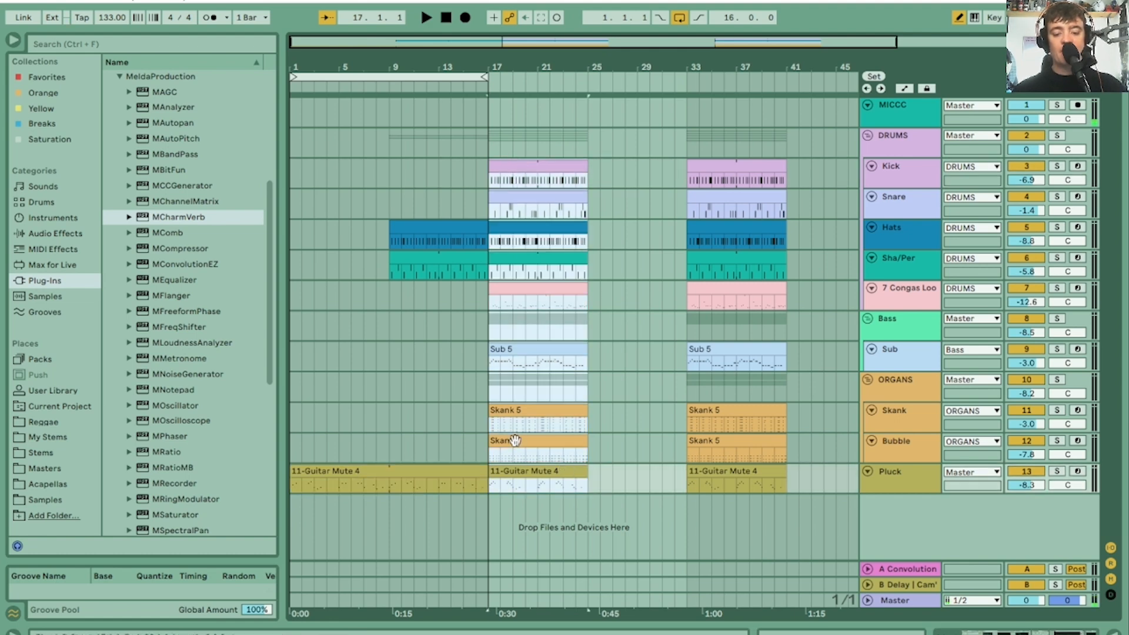
pyautogui.keyDown('ctrl'); pyautogui.moveTo(527, 437); pyautogui.dragTo(610, 445); pyautogui.keyUp('ctrl')
# Step: Delete the Kick and Snare clips between bars 17 and 33
pyautogui.click(523, 163)
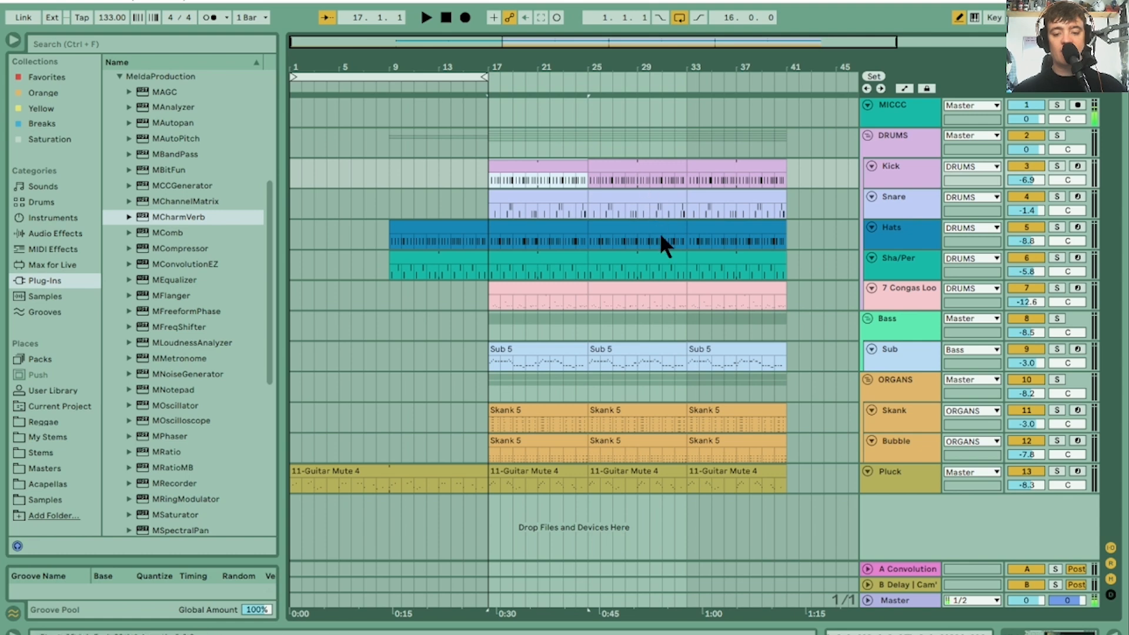
pyautogui.keyDown('shift'); pyautogui.click(665, 196); pyautogui.keyUp('shift')
pyautogui.press('Delete')
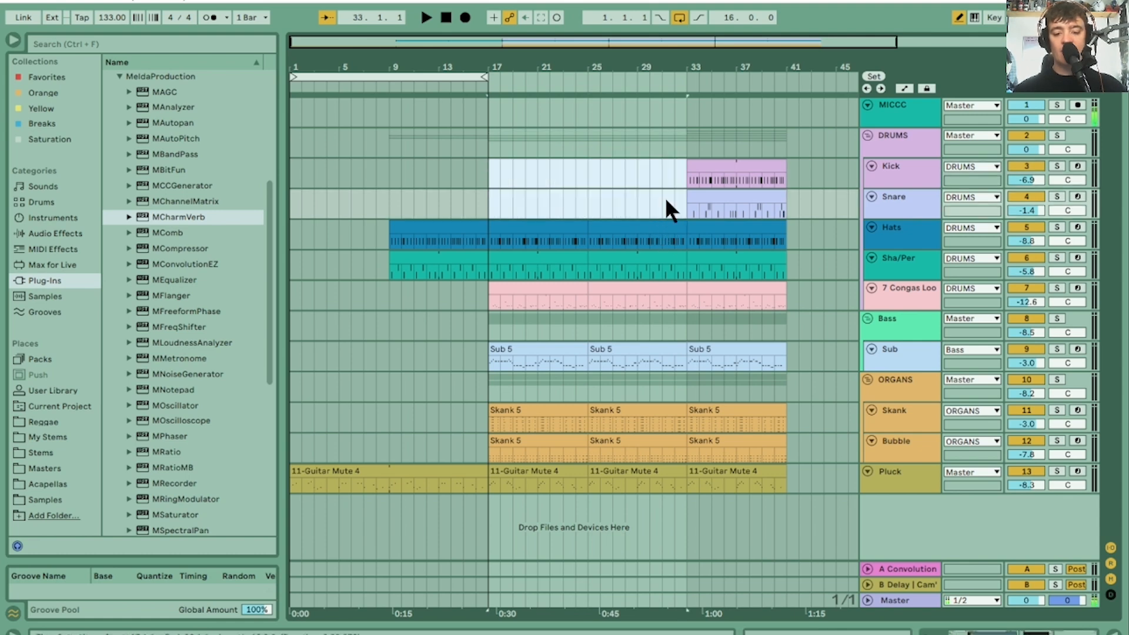
# Step: Clear the congas loop from bar 17 so it starts at bar 25, and remove the Sub clips between bars 17 and 33
pyautogui.click(531, 287)
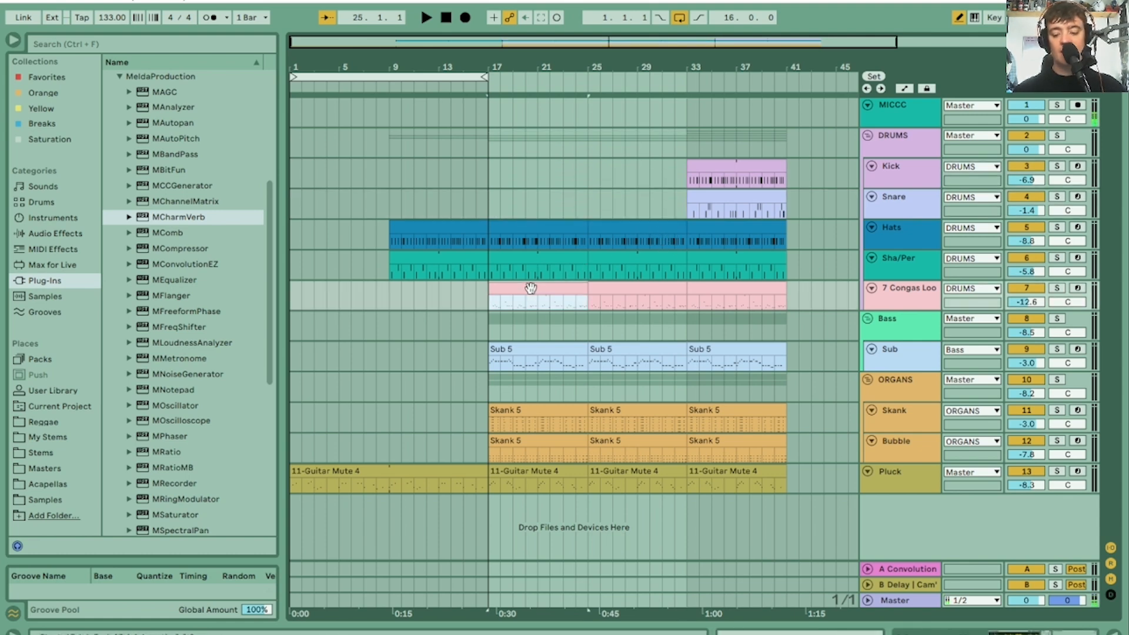
pyautogui.moveTo(530, 286); pyautogui.dragTo(631, 288)
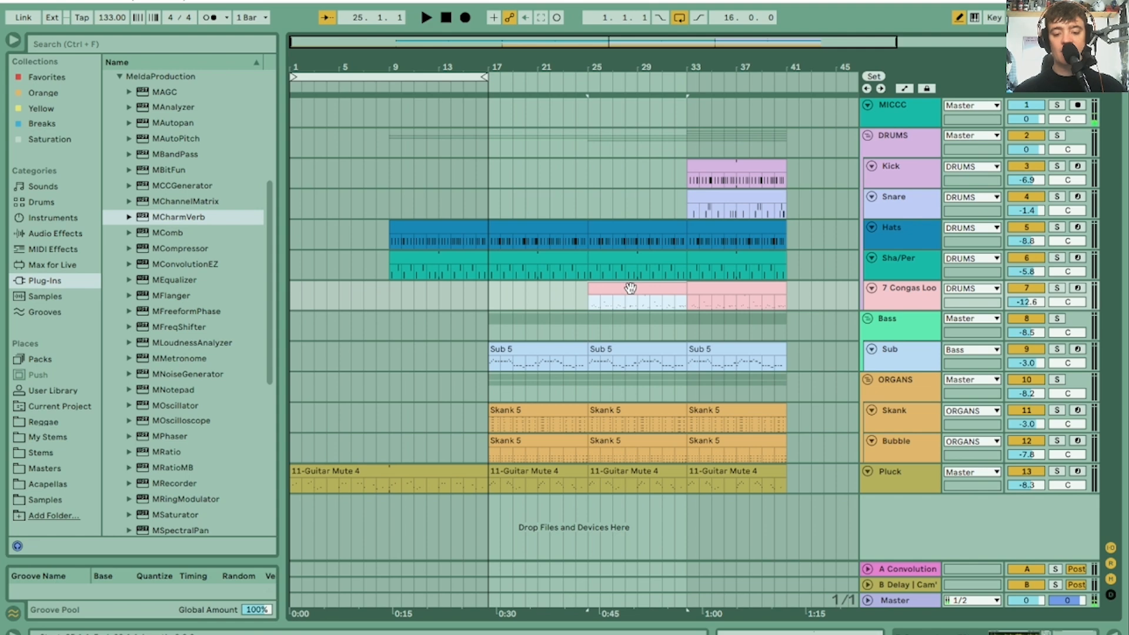
pyautogui.moveTo(574, 345); pyautogui.dragTo(614, 345)
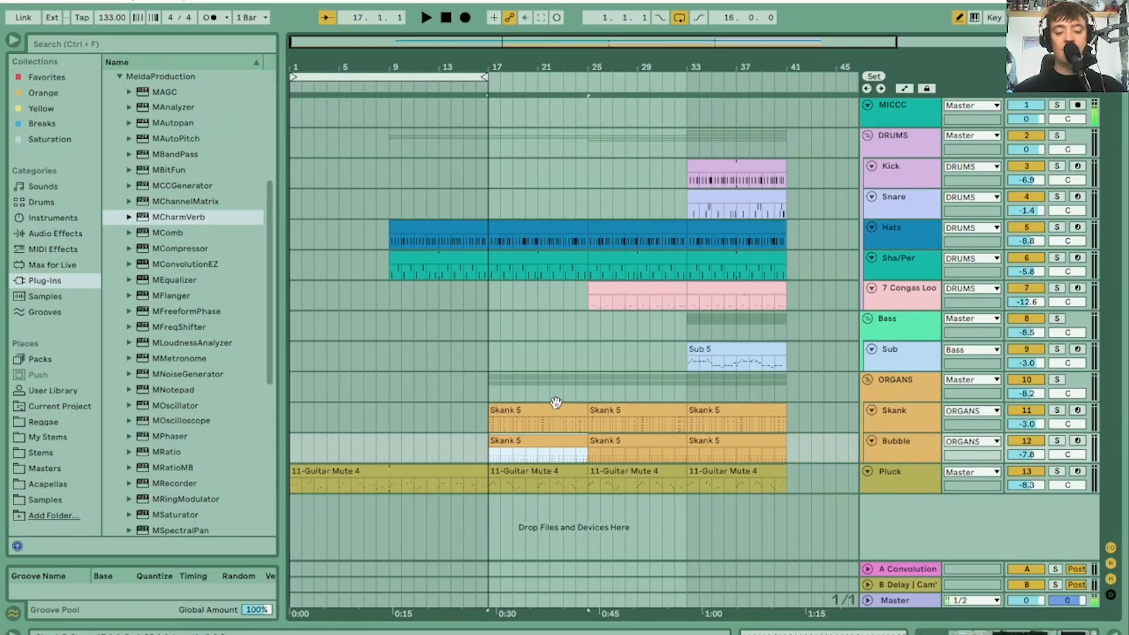
# Step: Delete the Skank track's clips between bars 17 and 33, keeping the Bubble clips
pyautogui.click(556, 404)
pyautogui.keyDown('shift'); pyautogui.click(630, 406); pyautogui.keyUp('shift')
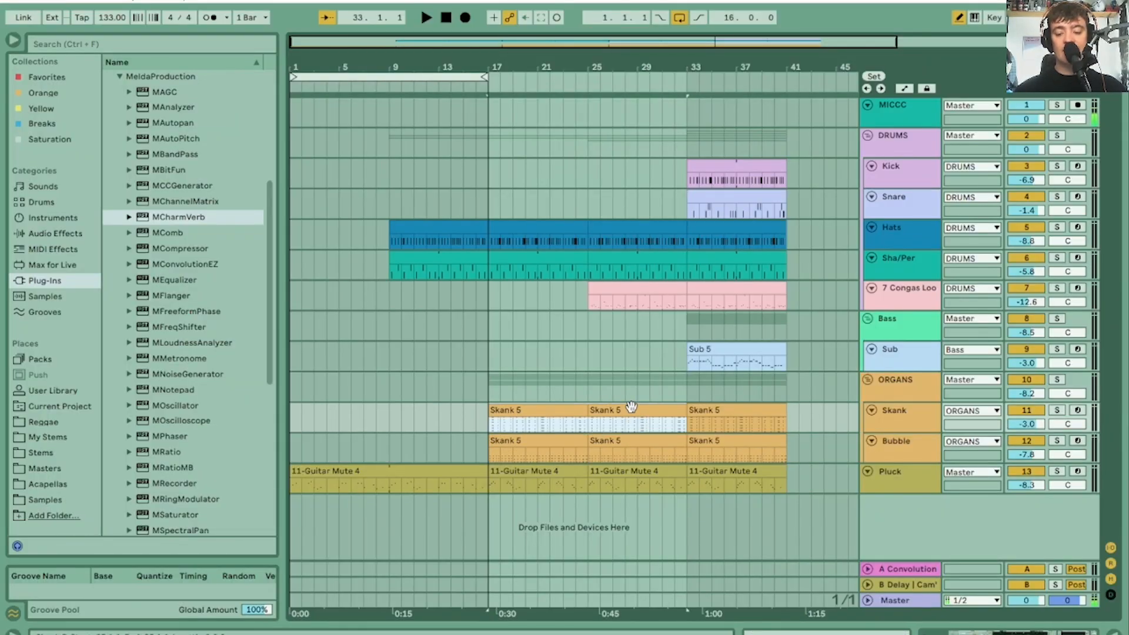
pyautogui.moveTo(630, 403); pyautogui.dragTo(633, 286)
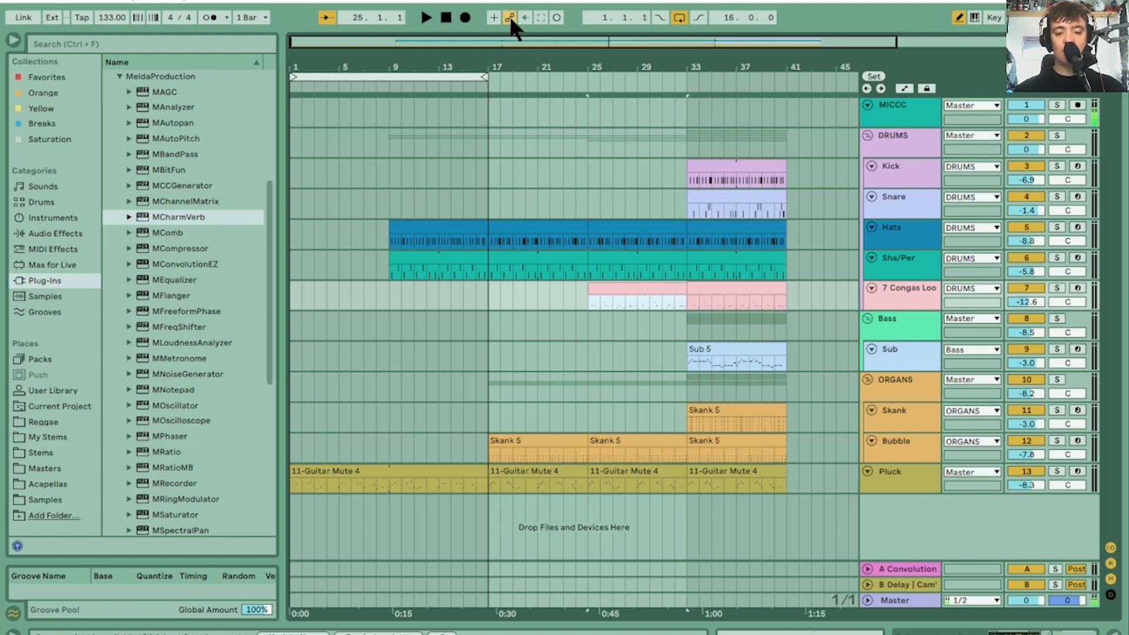
# Step: Extend the arrangement loop to cover the first 32 bars
pyautogui.moveTo(485, 84); pyautogui.dragTo(683, 72)
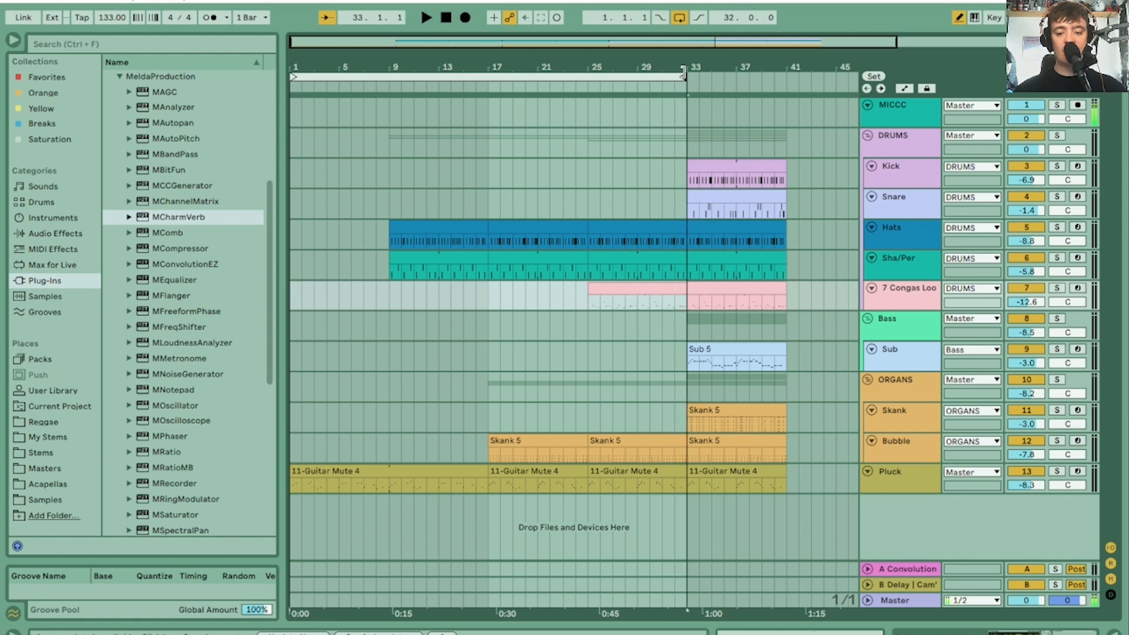
pyautogui.click(410, 231)
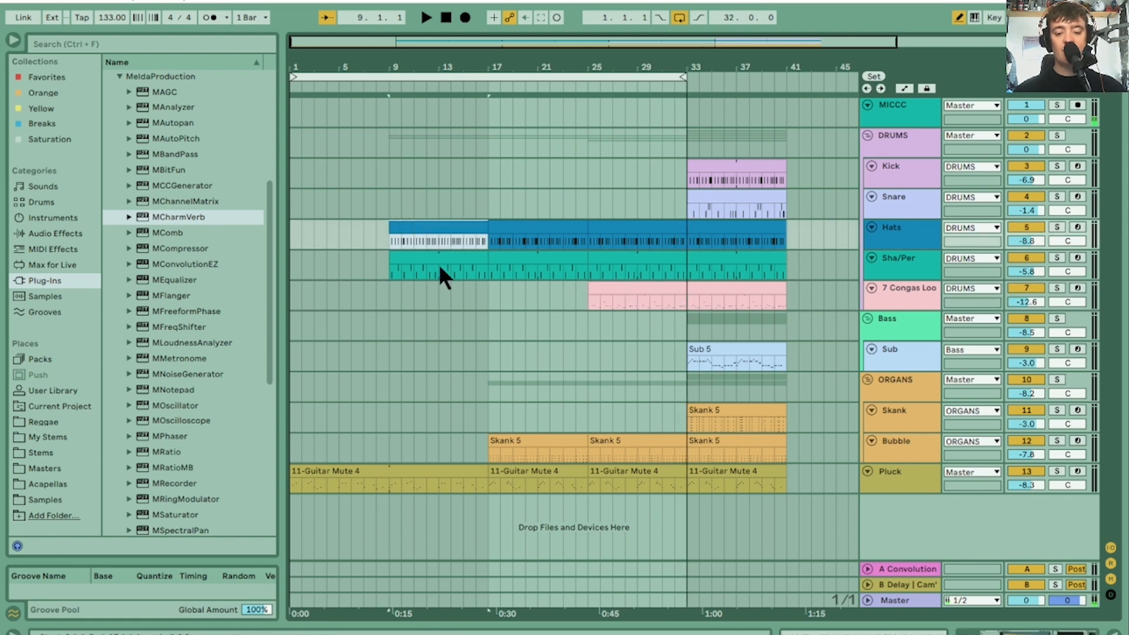
pyautogui.click(773, 516)
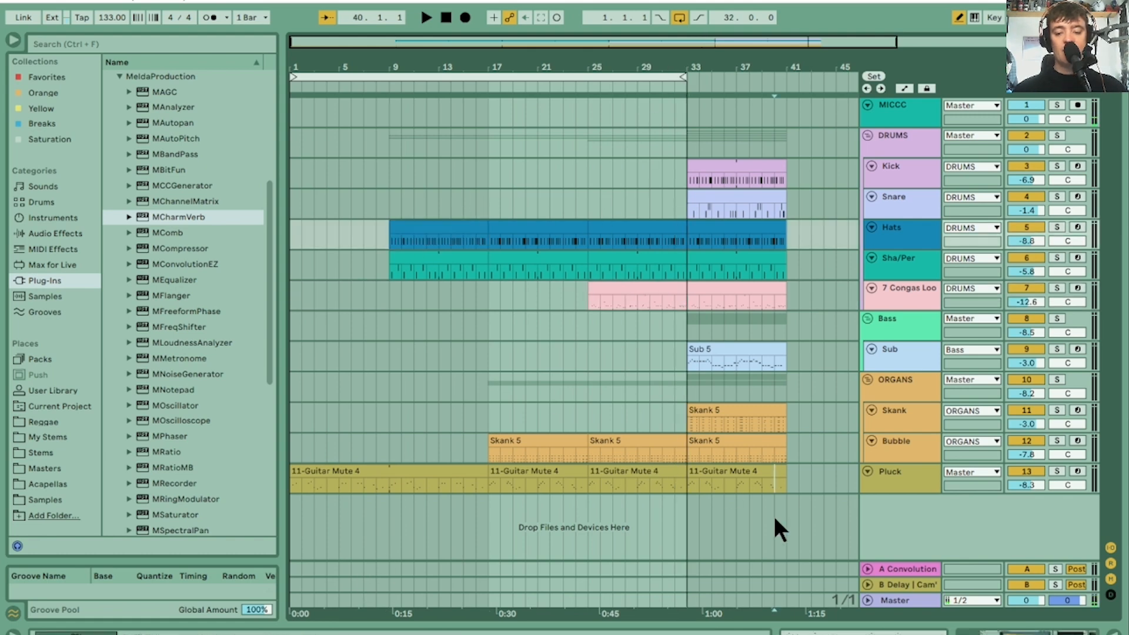
# Step: Duplicate the Pluck track together with its clips
pyautogui.click(622, 471)
pyautogui.click(309, 469)
pyautogui.press('space')
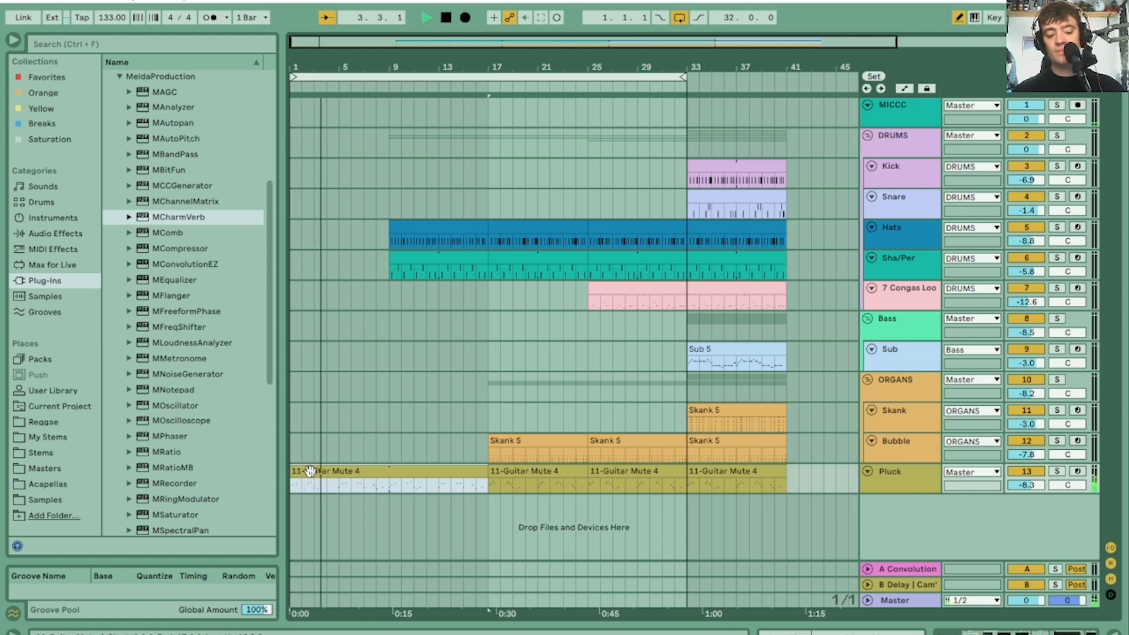
pyautogui.press('space')
pyautogui.click(902, 468)
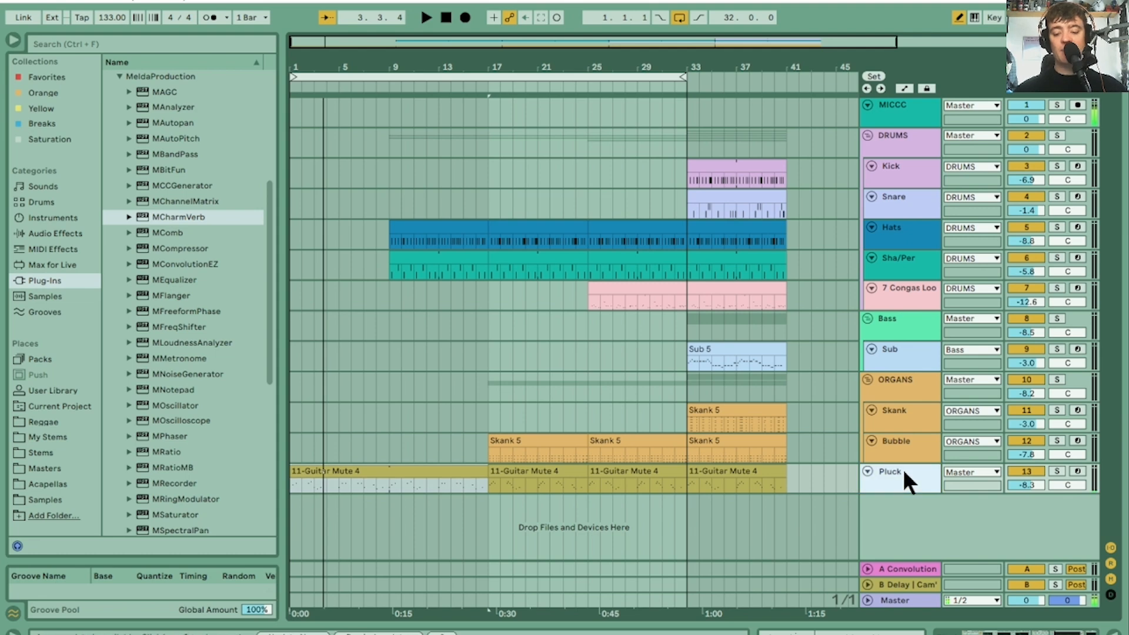
pyautogui.hotkey('ctrl', 'g')
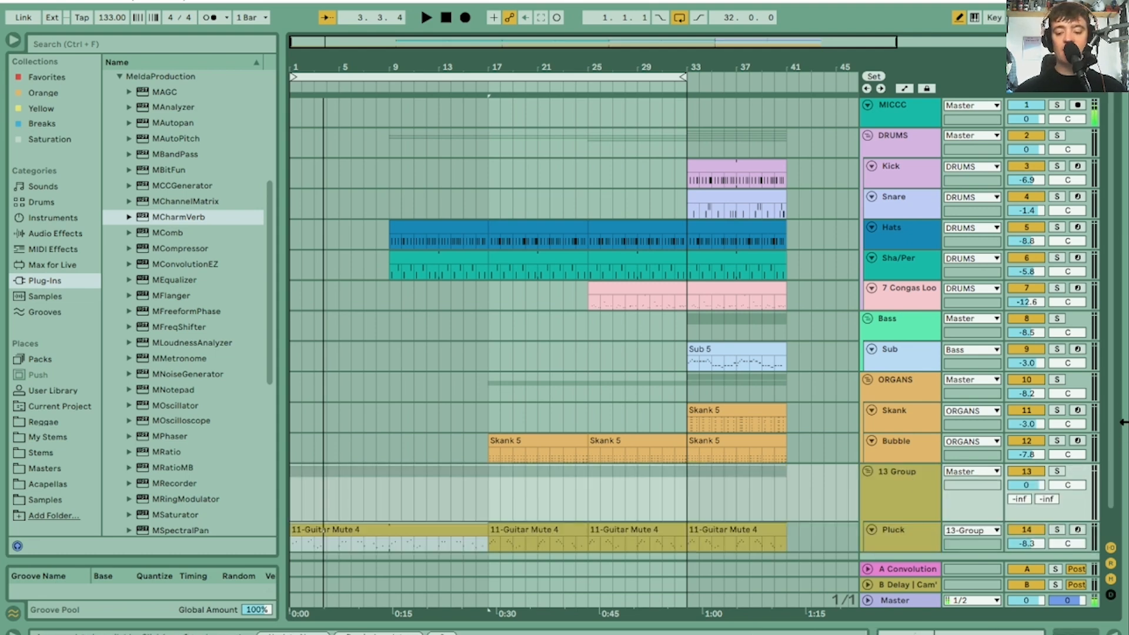
pyautogui.hotkey('ctrl', 'z')
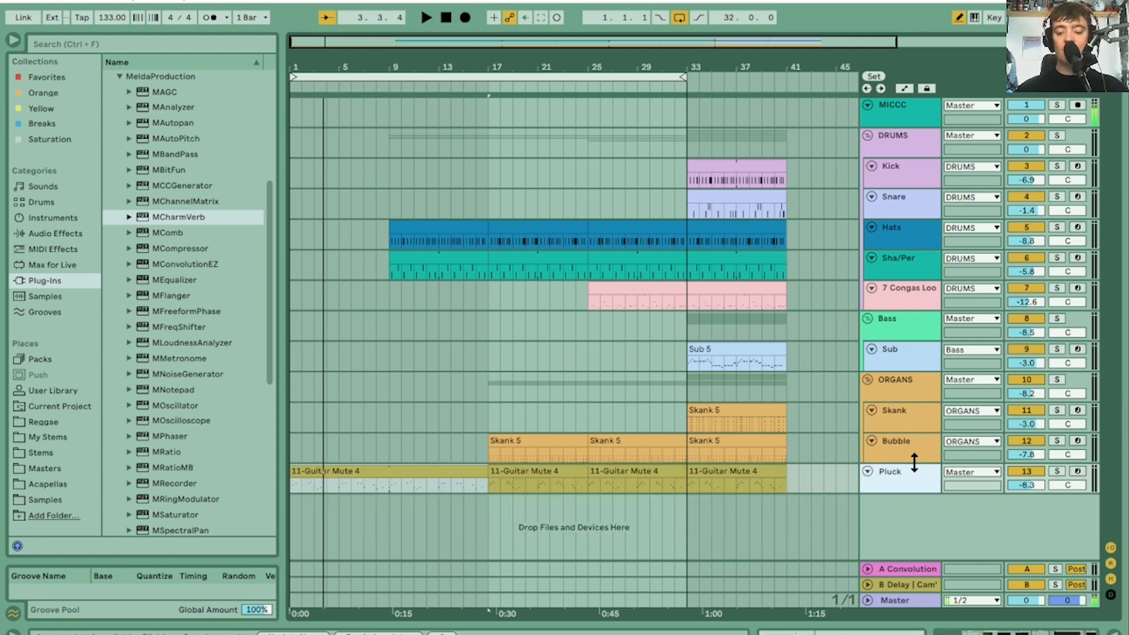
pyautogui.hotkey('ctrl', 'd')
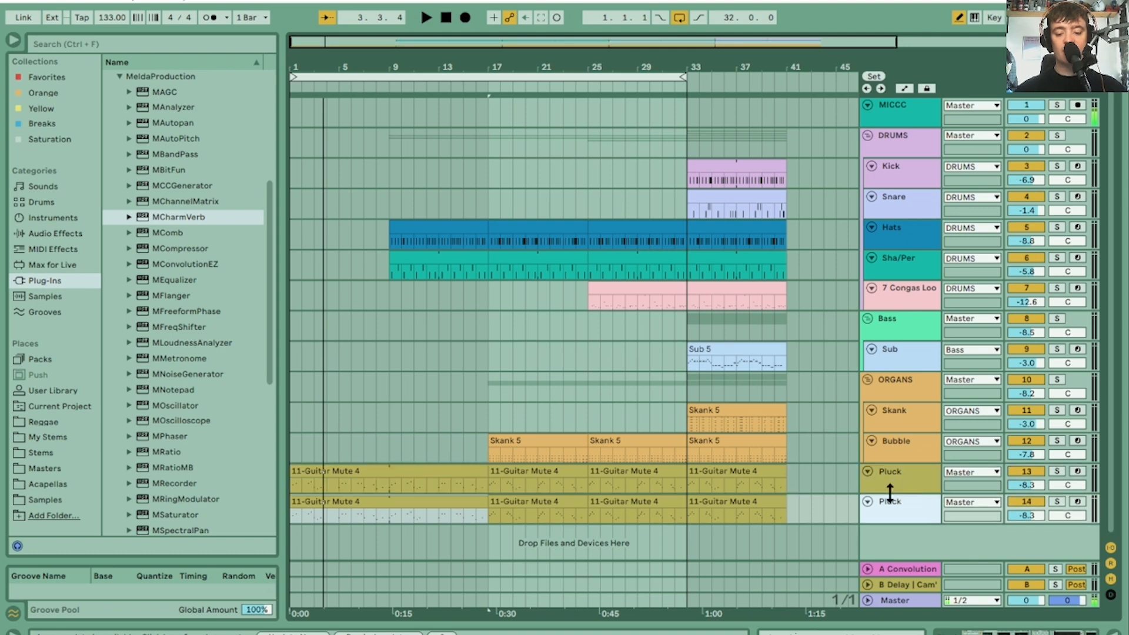
# Step: Clear the clips on the duplicate Pluck track, leaving only the opening clip trimmed to the first beat of bar 1
pyautogui.click(814, 509)
pyautogui.moveTo(642, 502); pyautogui.dragTo(301, 503)
pyautogui.press('Delete')
pyautogui.press('Delete')
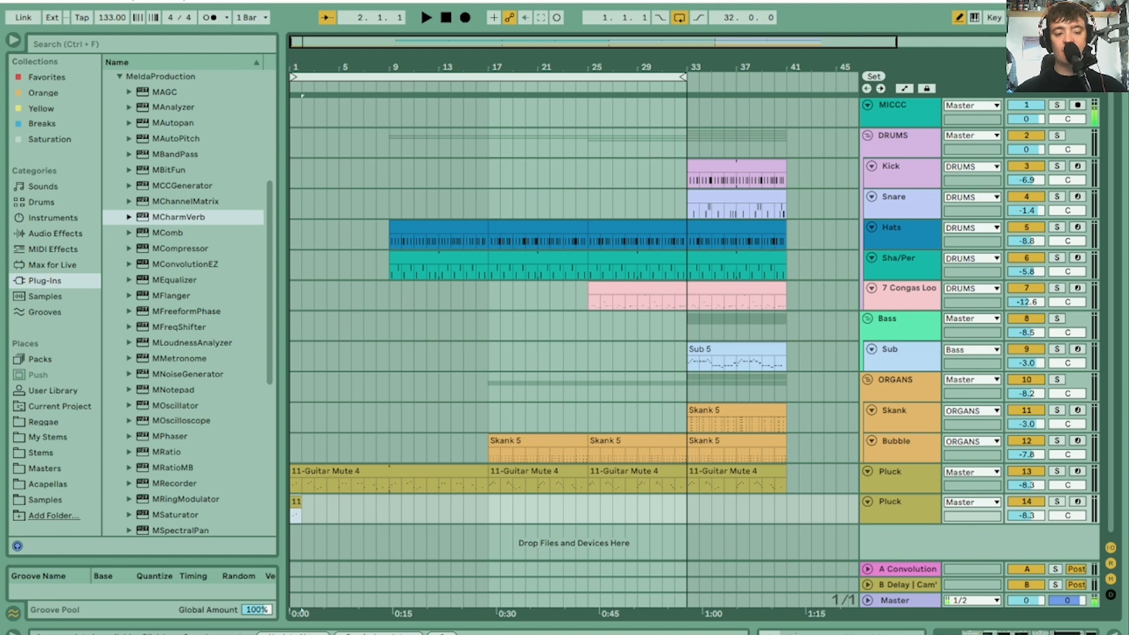
pyautogui.moveTo(301, 67); pyautogui.dragTo(301, 176)
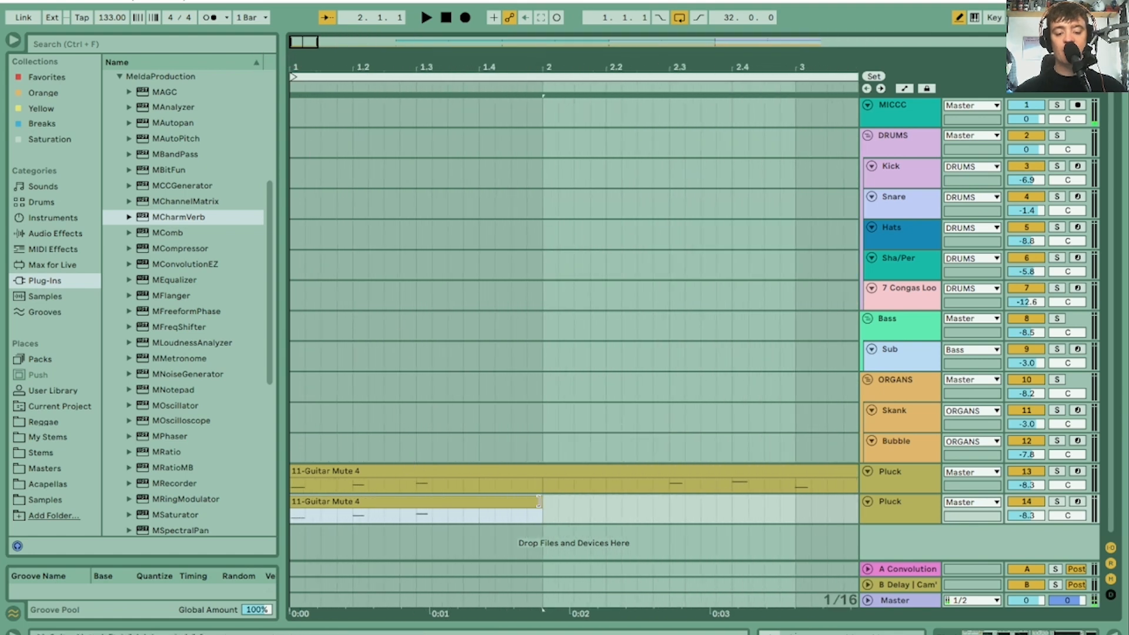
pyautogui.moveTo(538, 502); pyautogui.dragTo(352, 502)
# Step: Transpose the opening G3 note of the one-beat Pluck clip down two octaves to G1 and audition it
pyautogui.doubleClick(338, 504)
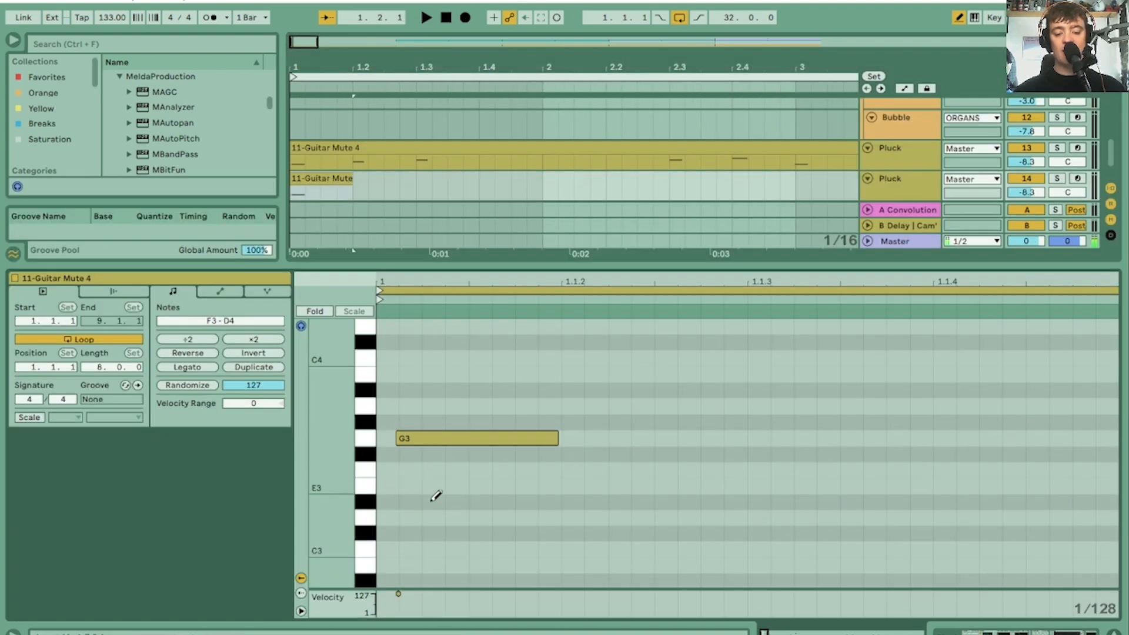
pyautogui.moveTo(433, 500); pyautogui.dragTo(460, 470)
pyautogui.press('Delete')
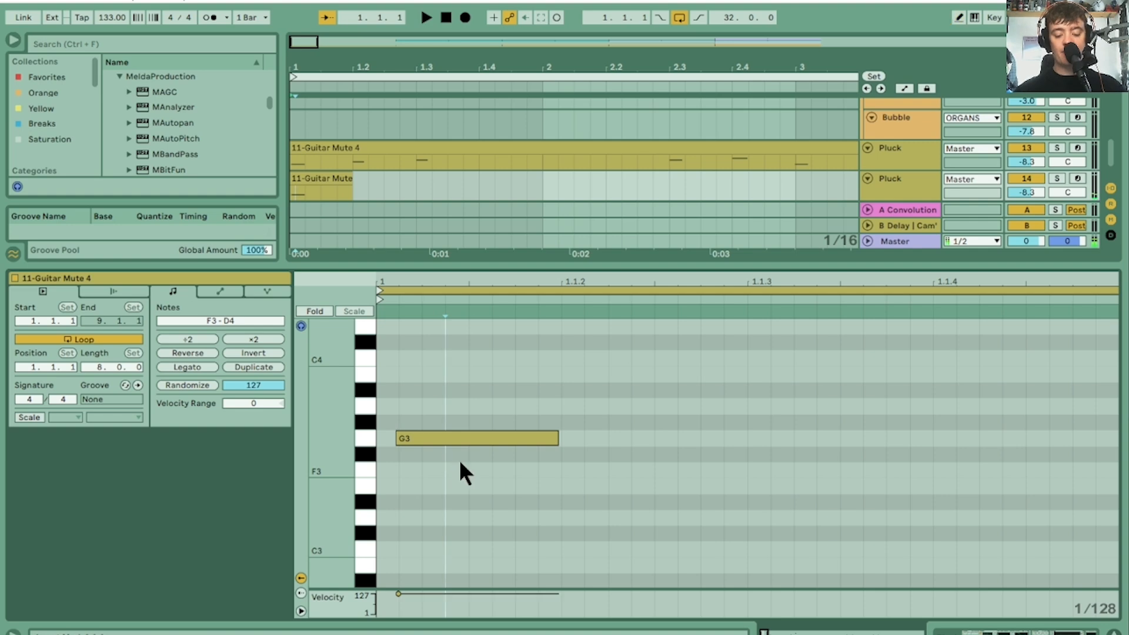
pyautogui.click(488, 440)
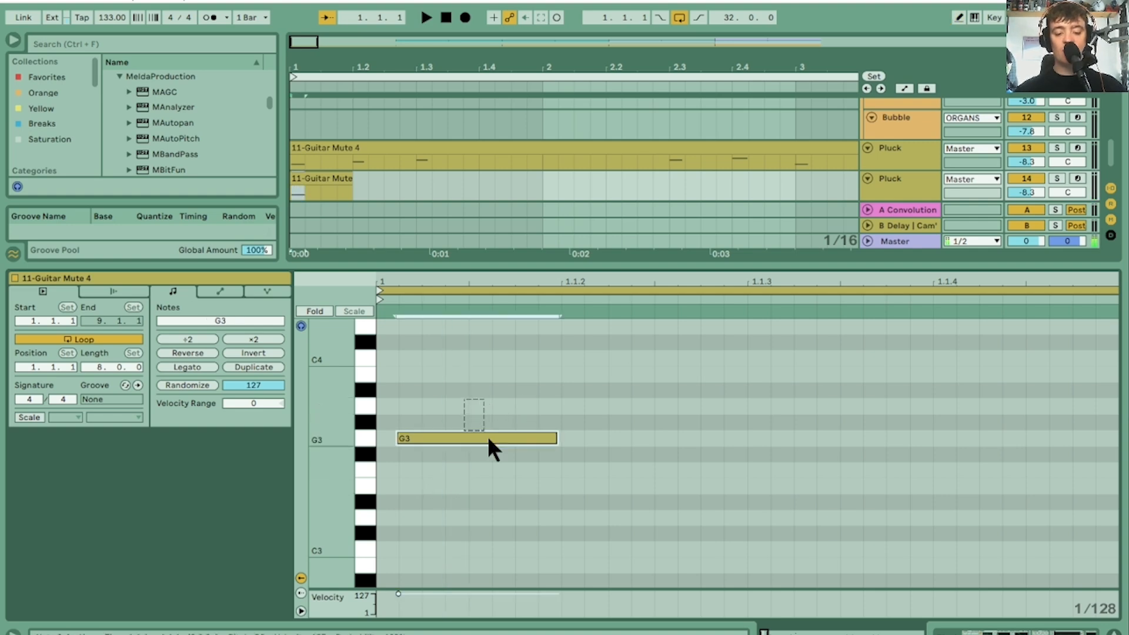
pyautogui.press('space')
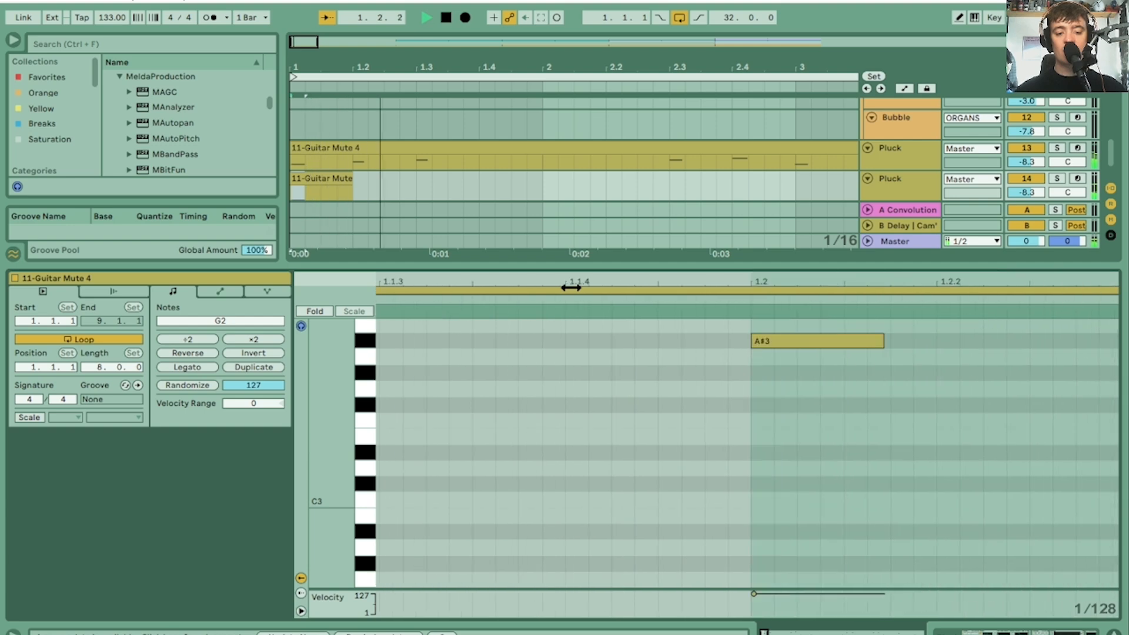
pyautogui.moveTo(634, 281); pyautogui.dragTo(634, 253)
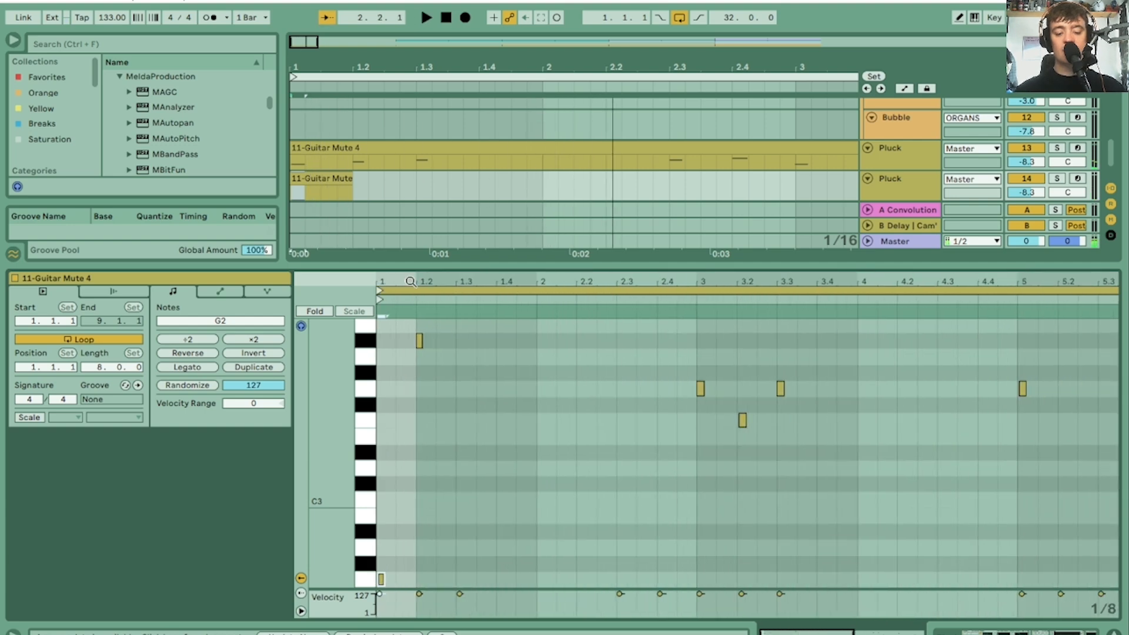
pyautogui.hotkey('shift', 'Down')
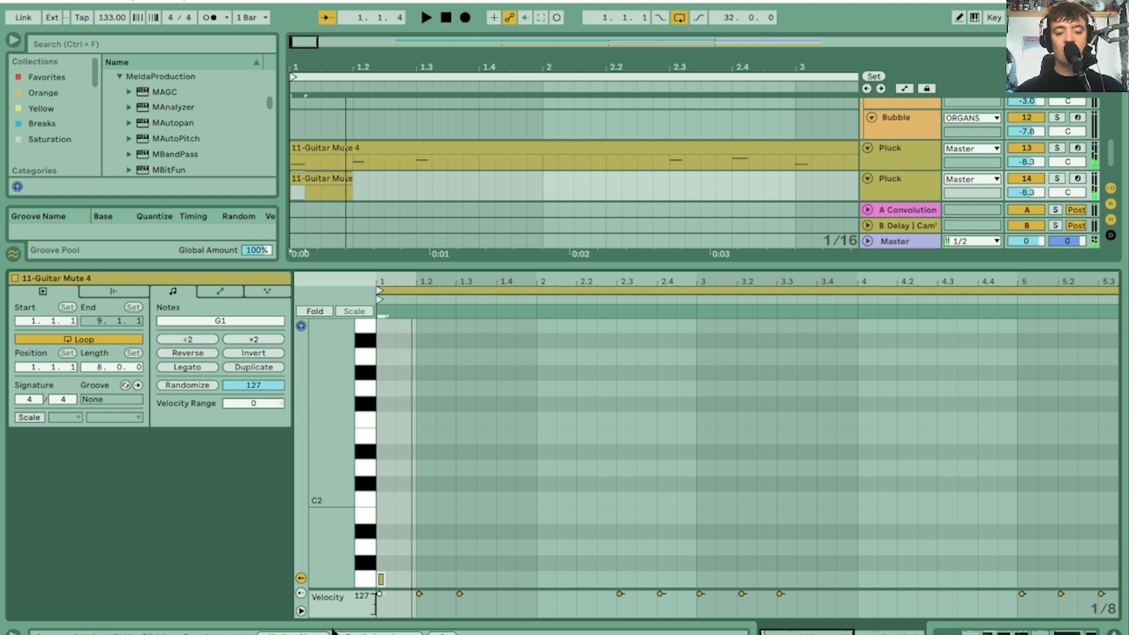
pyautogui.press('space')
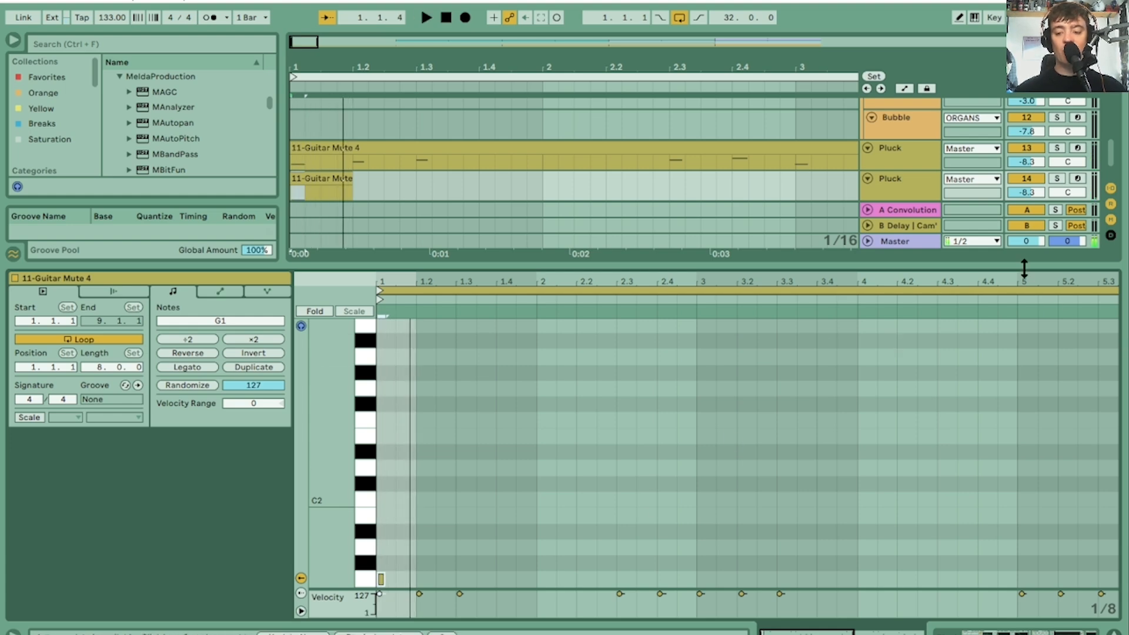
# Step: Hide the note editor and show the duplicate Pluck track's device chain through to its last effect
pyautogui.moveTo(1024, 268); pyautogui.dragTo(1052, 618)
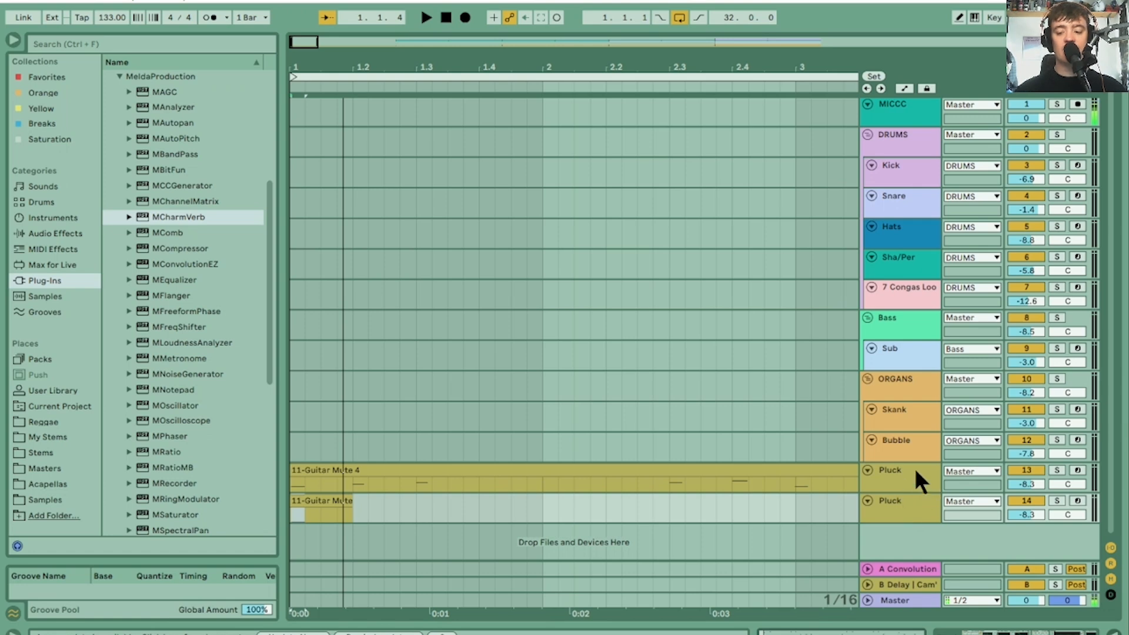
pyautogui.click(929, 471)
pyautogui.doubleClick(890, 477)
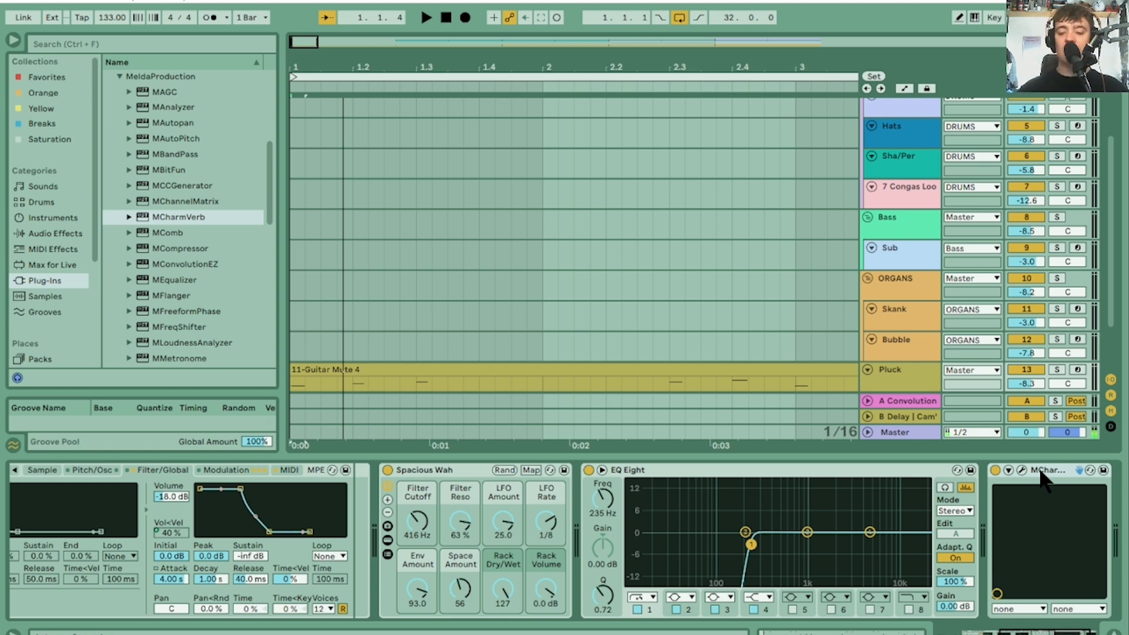
pyautogui.hotkey('ctrl', 'd')
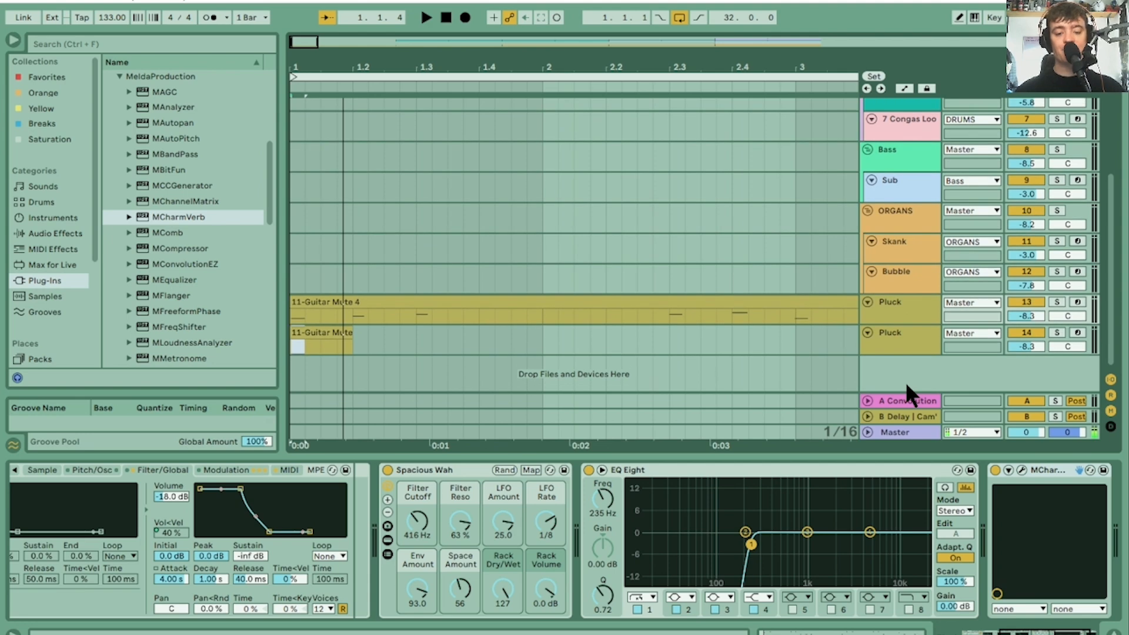
pyautogui.click(327, 332)
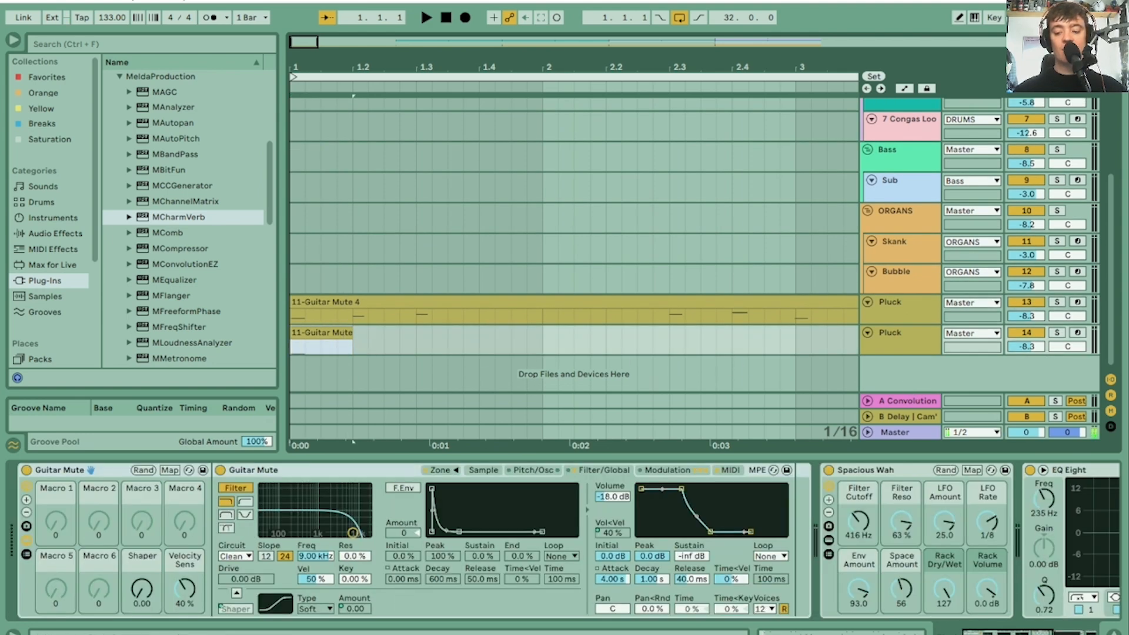
pyautogui.press('Return')
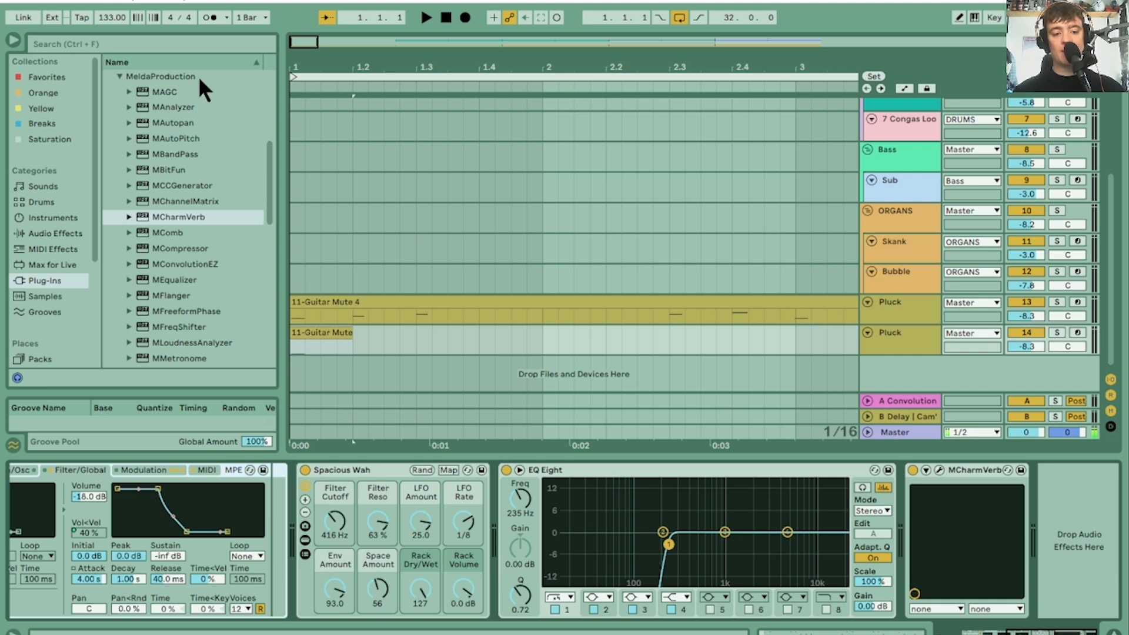
# Step: Add the ValhallaSupermassive_x64 VST plug-in after MCharmVerb on the duplicate Pluck track
pyautogui.click(118, 76)
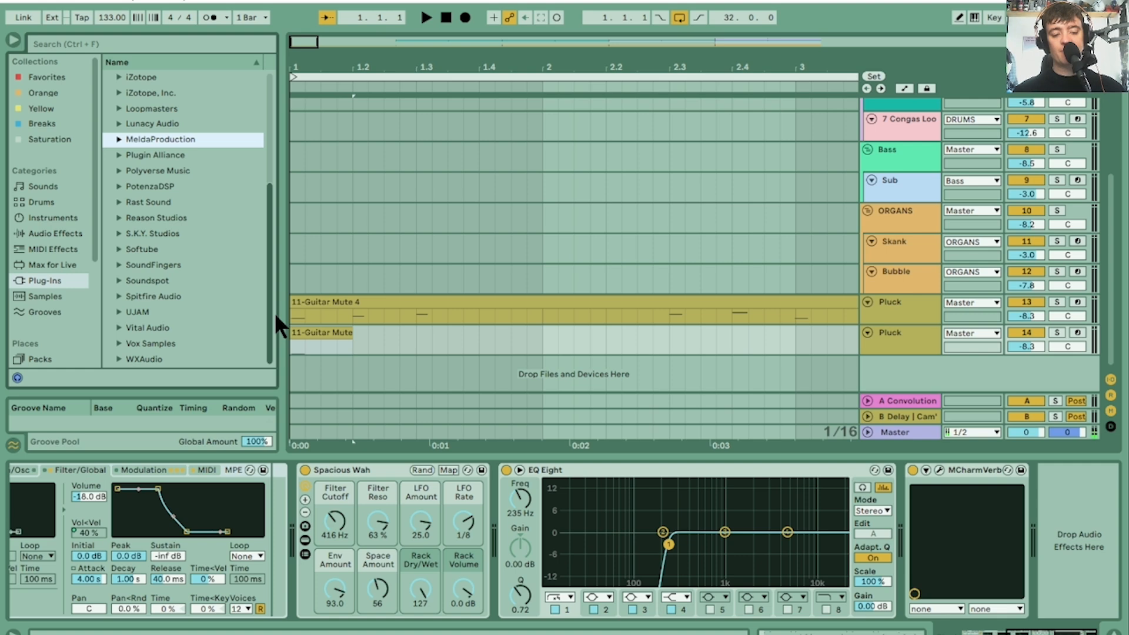
pyautogui.moveTo(269, 310); pyautogui.dragTo(277, 187)
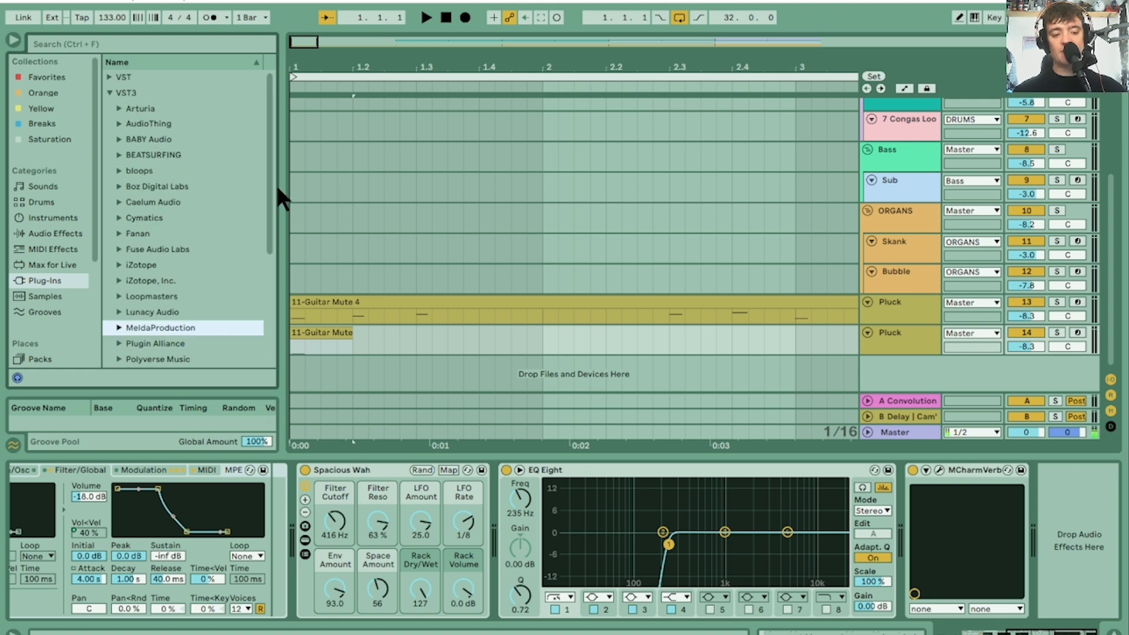
pyautogui.click(110, 77)
pyautogui.scroll(-5, 193, 277)
pyautogui.scroll(-3, 192, 278)
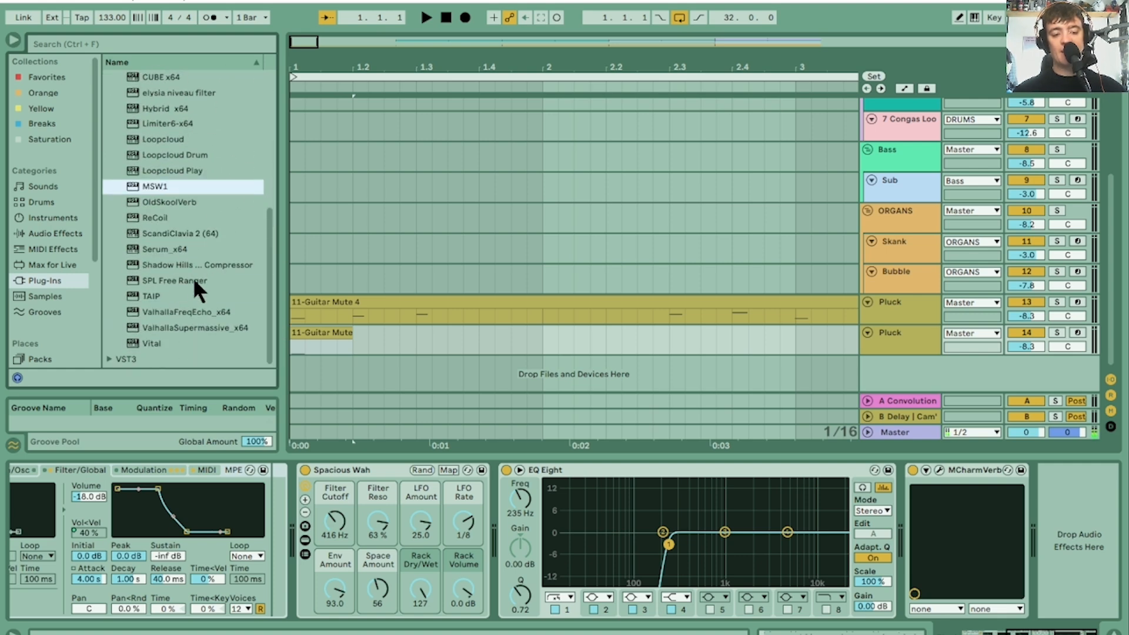
pyautogui.moveTo(178, 326)
pyautogui.mouseDown()
pyautogui.moveTo(970, 529)
pyautogui.moveTo(1064, 490)
pyautogui.mouseUp()
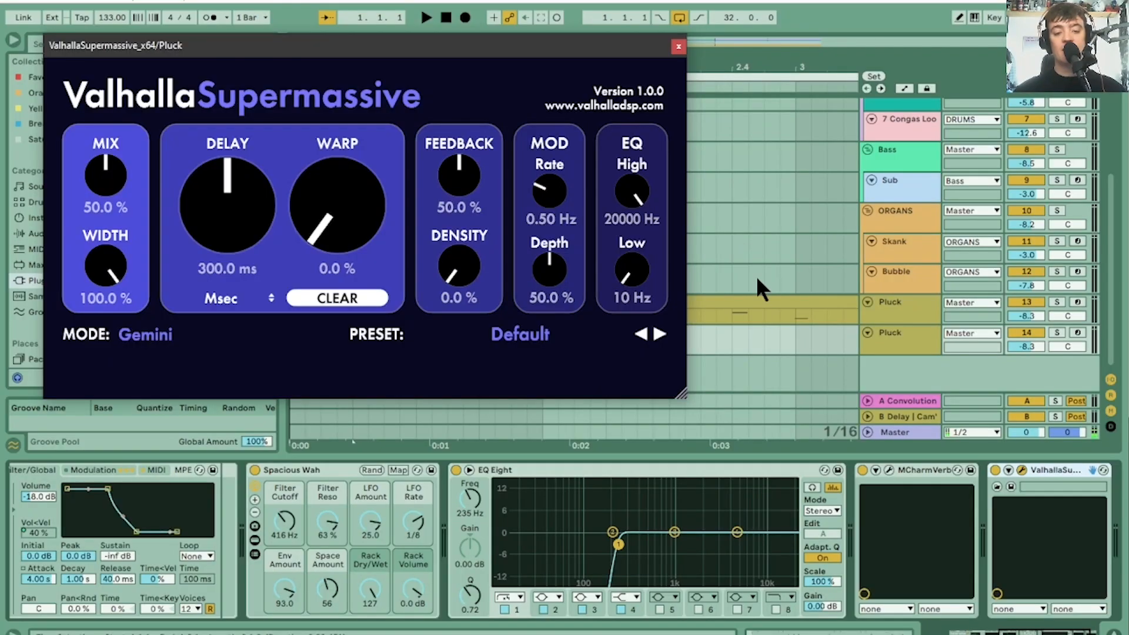
# Step: Audition ValhallaSupermassive, set its delay to 493.8 ms and warp to 72%, and raise its feedback
pyautogui.press('space')
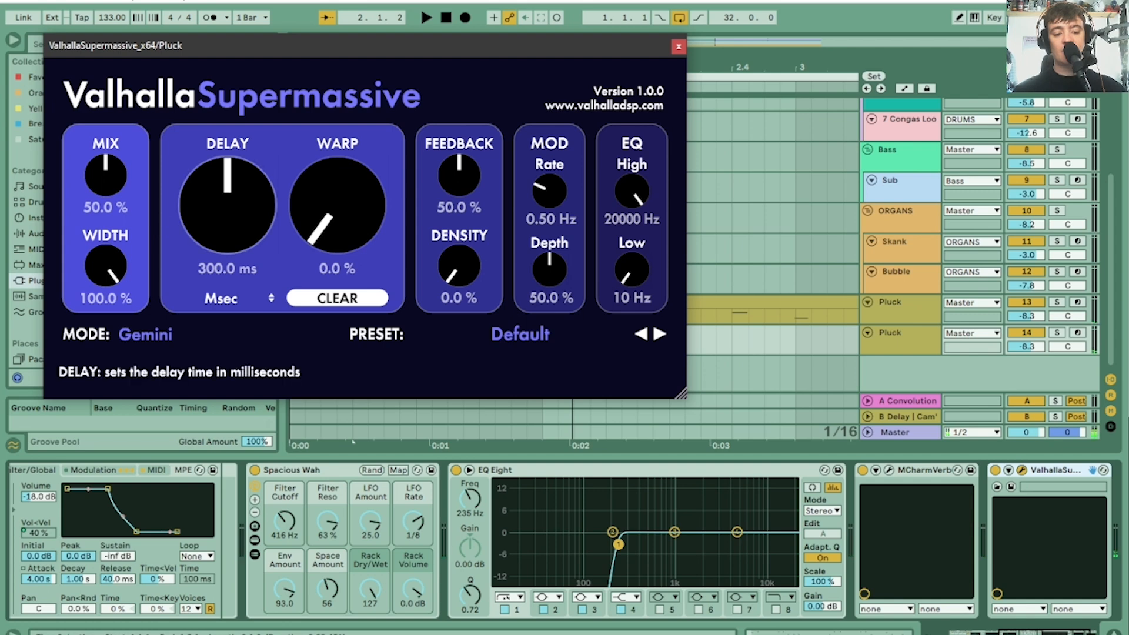
pyautogui.moveTo(228, 206); pyautogui.dragTo(227, 200)
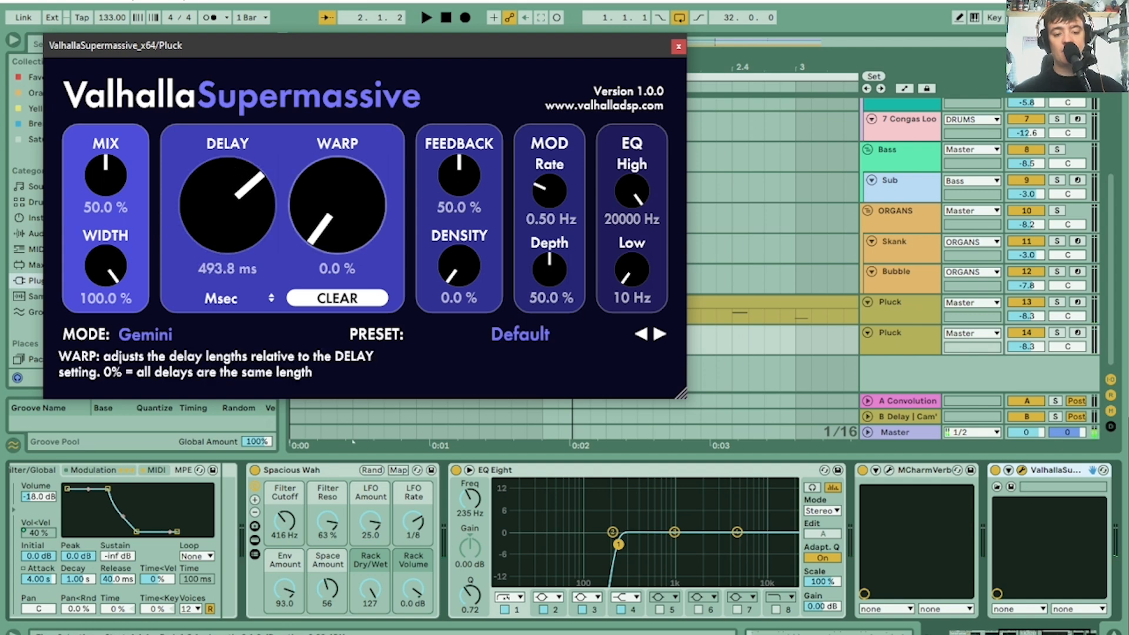
pyautogui.moveTo(337, 206); pyautogui.dragTo(337, 176)
pyautogui.moveTo(358, 43); pyautogui.dragTo(360, 44)
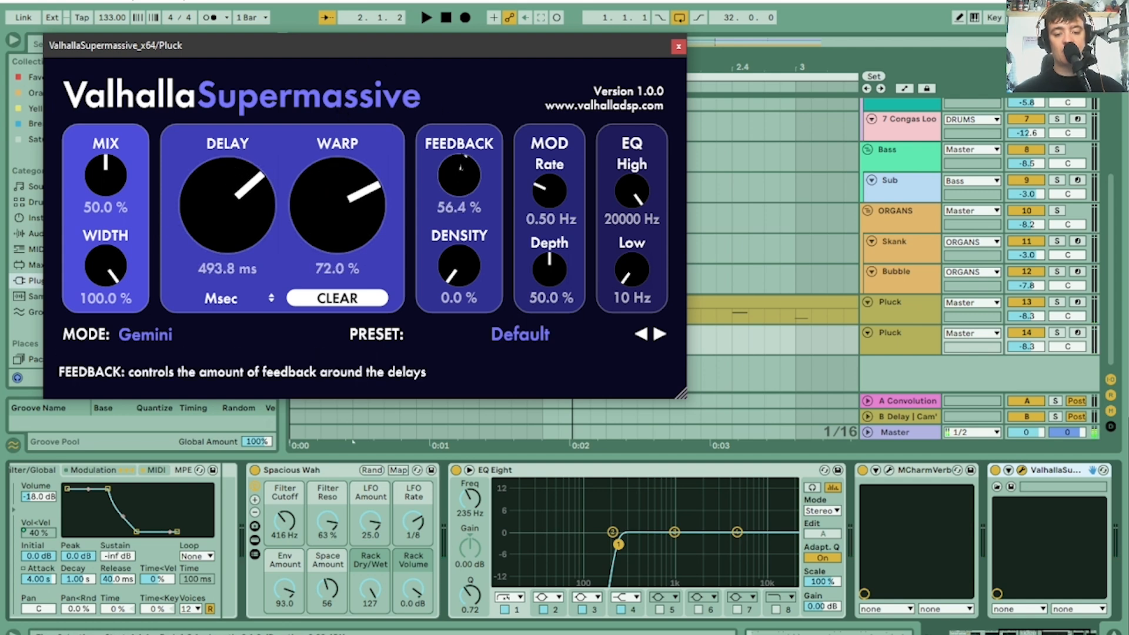
# Step: Raise the Supermassive feedback to 71.2% and on to 92%, auditioning the pluck after each change
pyautogui.moveTo(461, 168); pyautogui.dragTo(476, 124)
pyautogui.press('space')
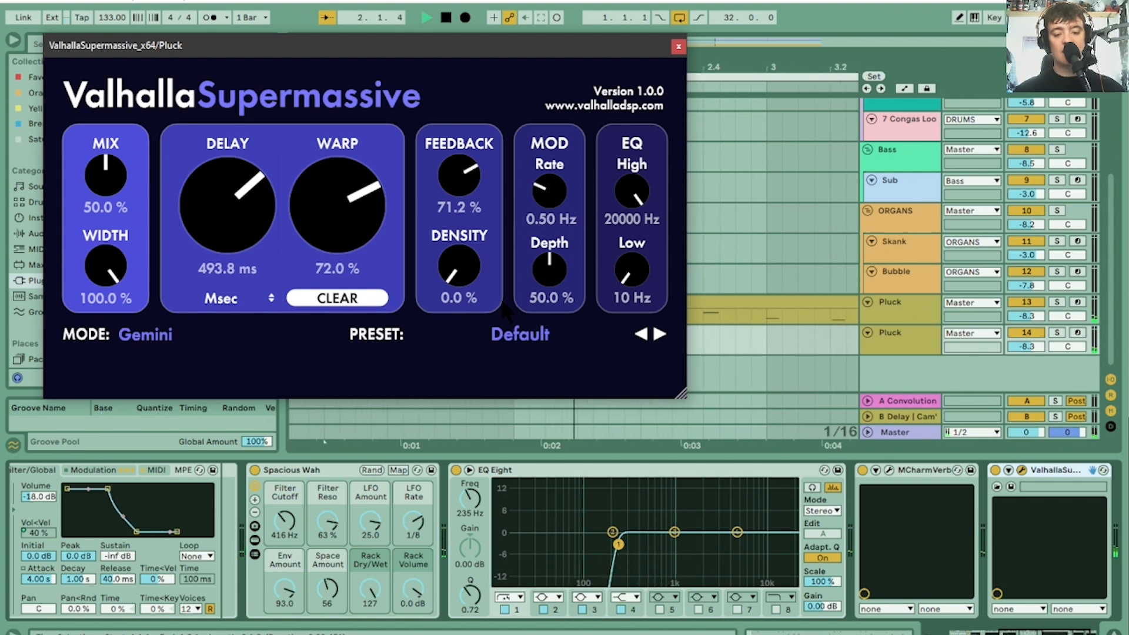
pyautogui.press('space')
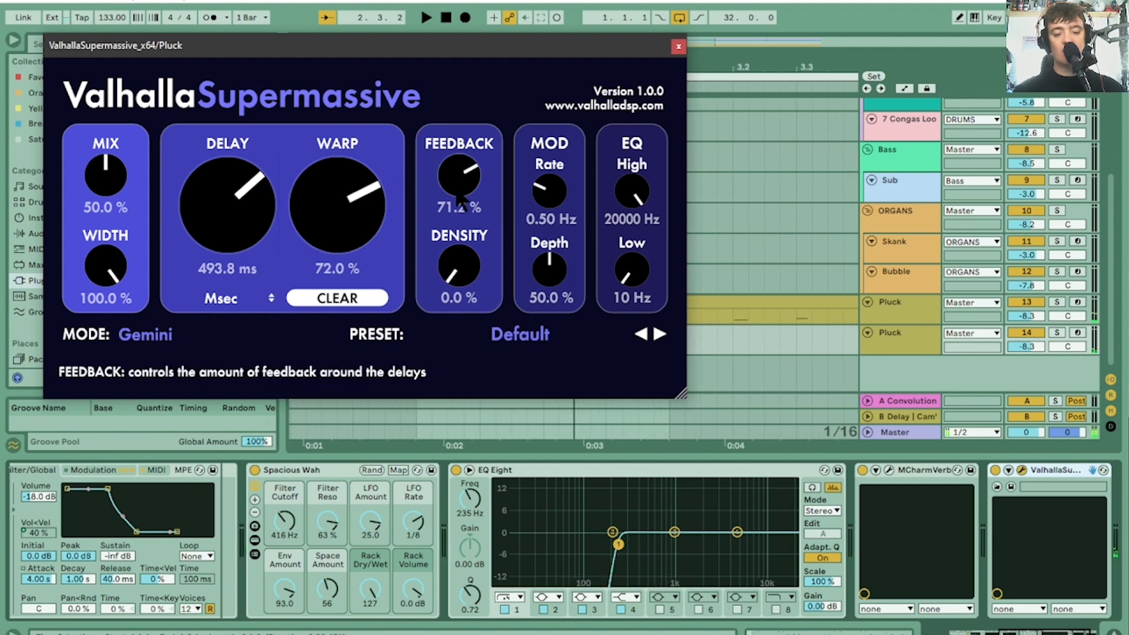
pyautogui.moveTo(466, 156); pyautogui.dragTo(468, 152)
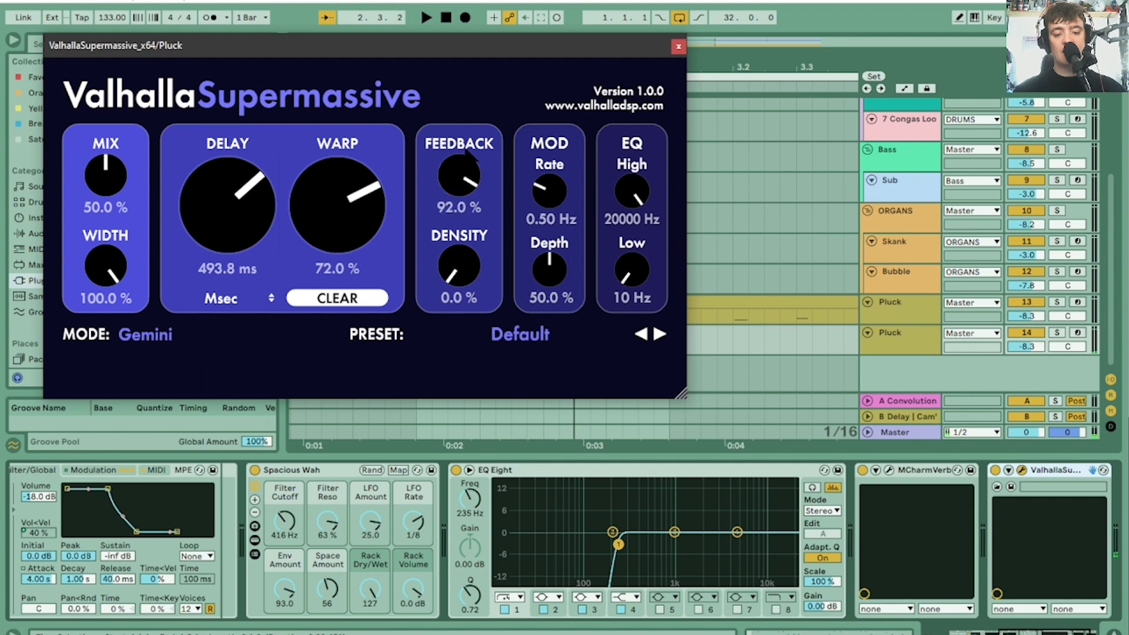
pyautogui.press('space')
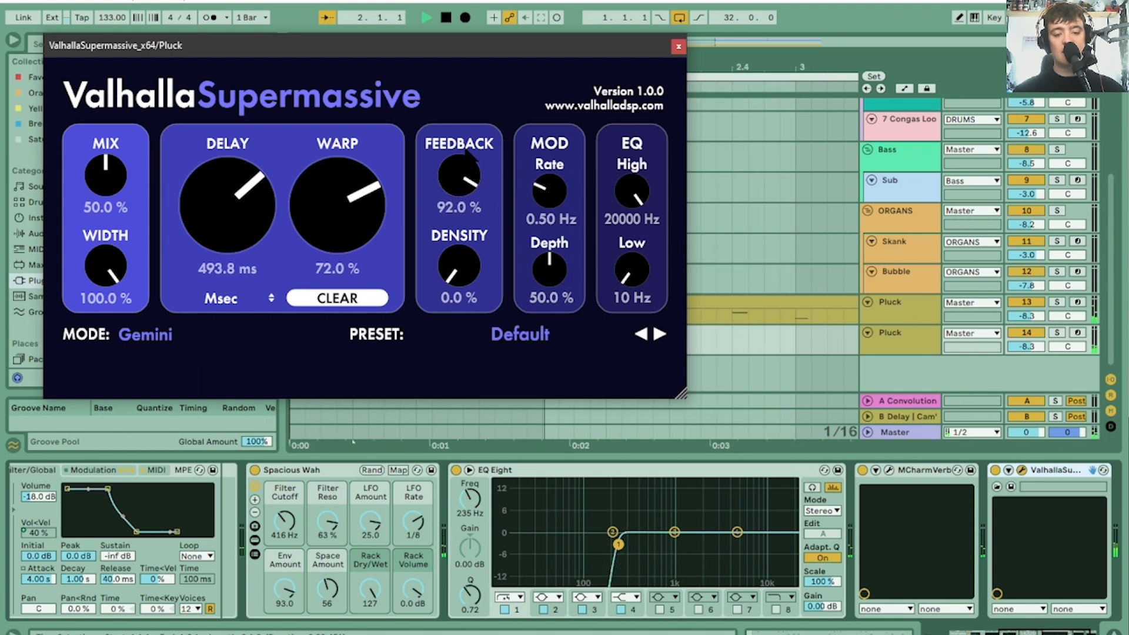
# Step: Set the Supermassive warp to 100% and replay the pluck part to hear the longer echoes
pyautogui.moveTo(340, 202); pyautogui.dragTo(360, 52)
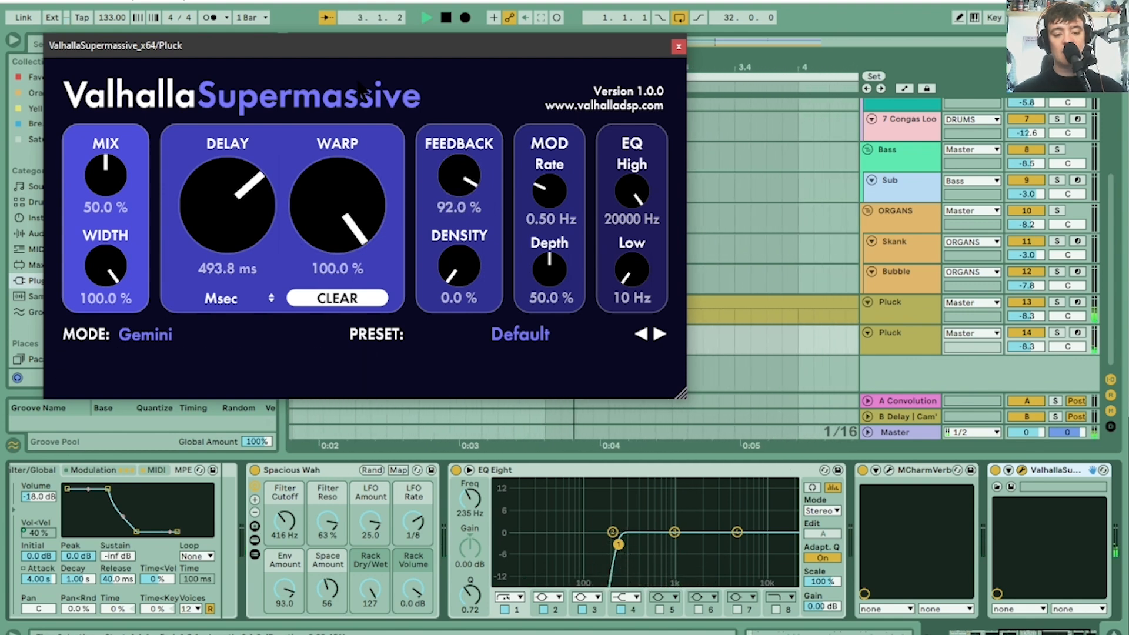
pyautogui.press('space')
pyautogui.press('space')
pyautogui.press('space')
pyautogui.press('space')
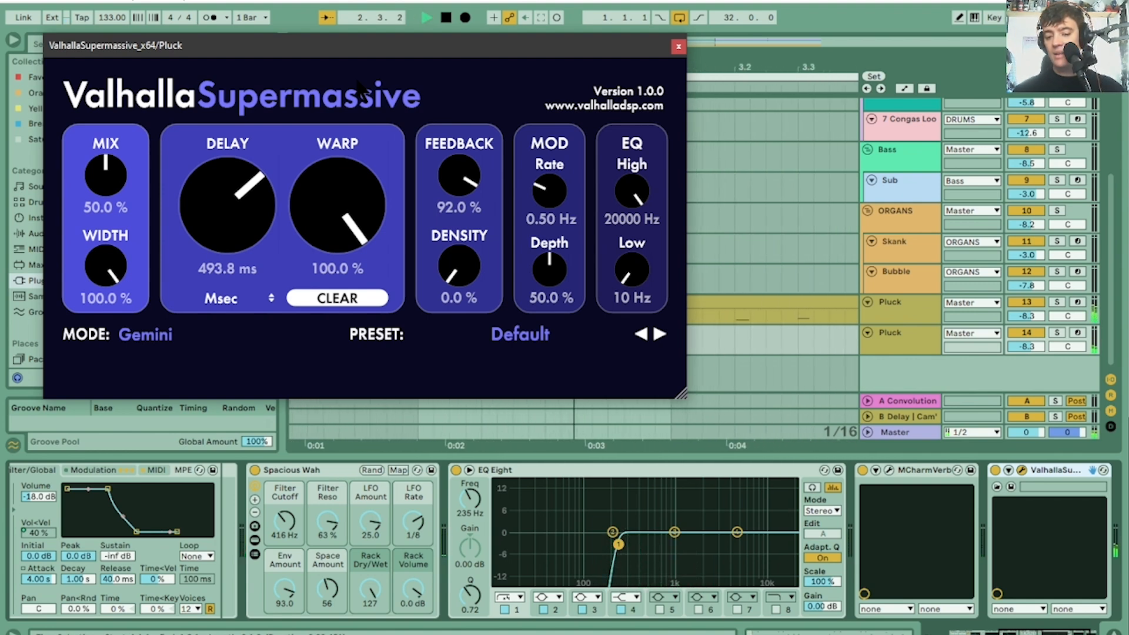
pyautogui.moveTo(368, 126)
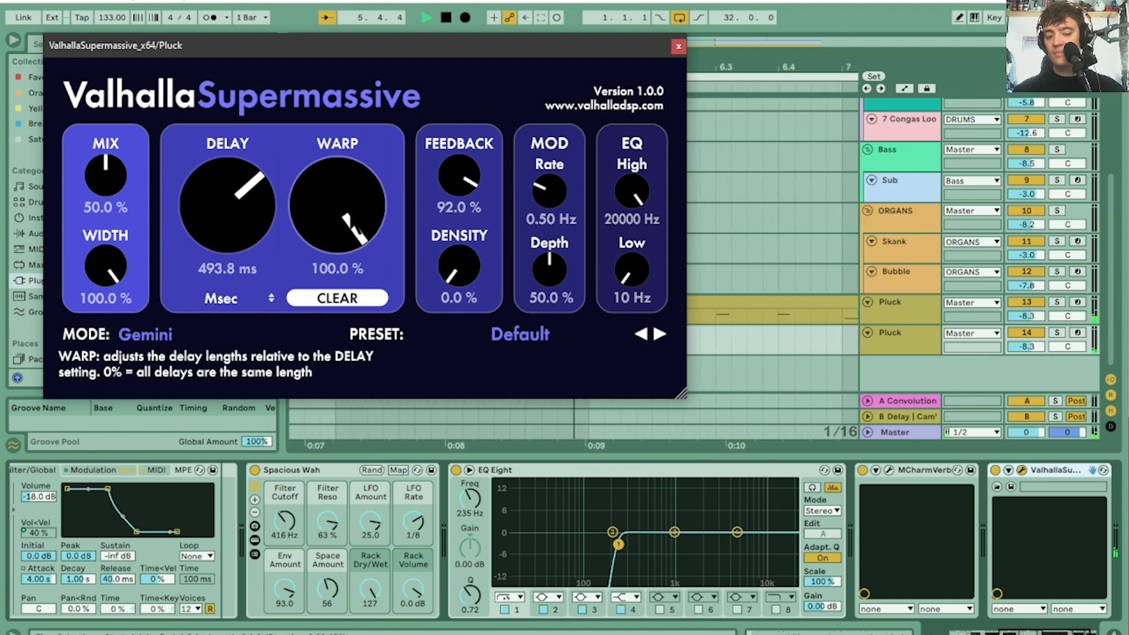
# Step: Step through the Supermassive presets during playback and load Glorious Quarter-Note
pyautogui.click(146, 334)
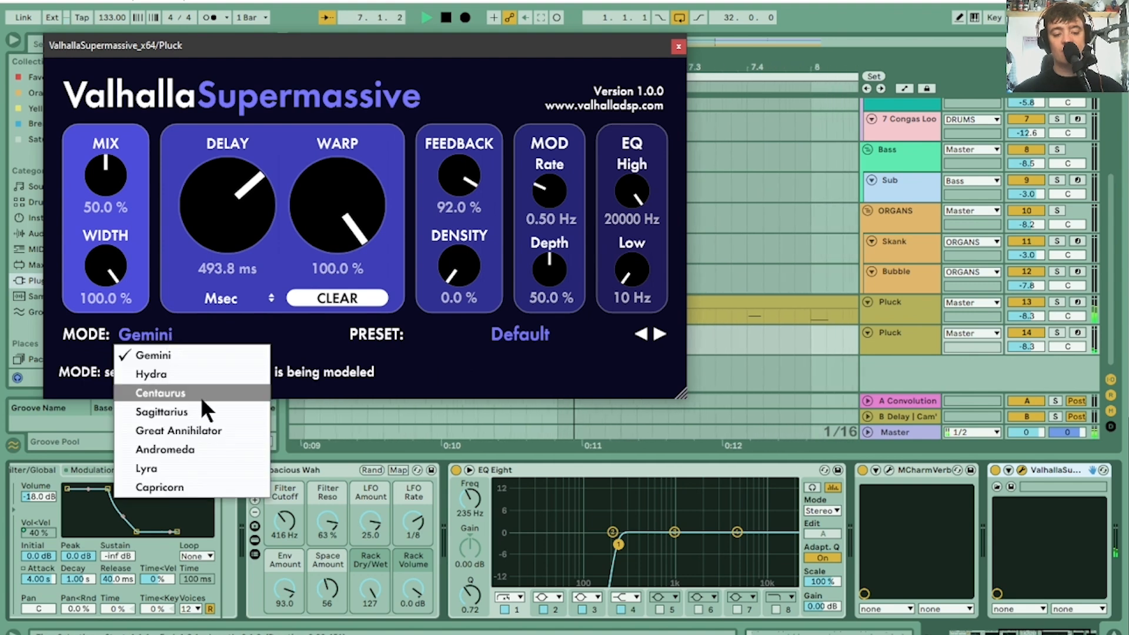
pyautogui.click(188, 429)
pyautogui.click(661, 335)
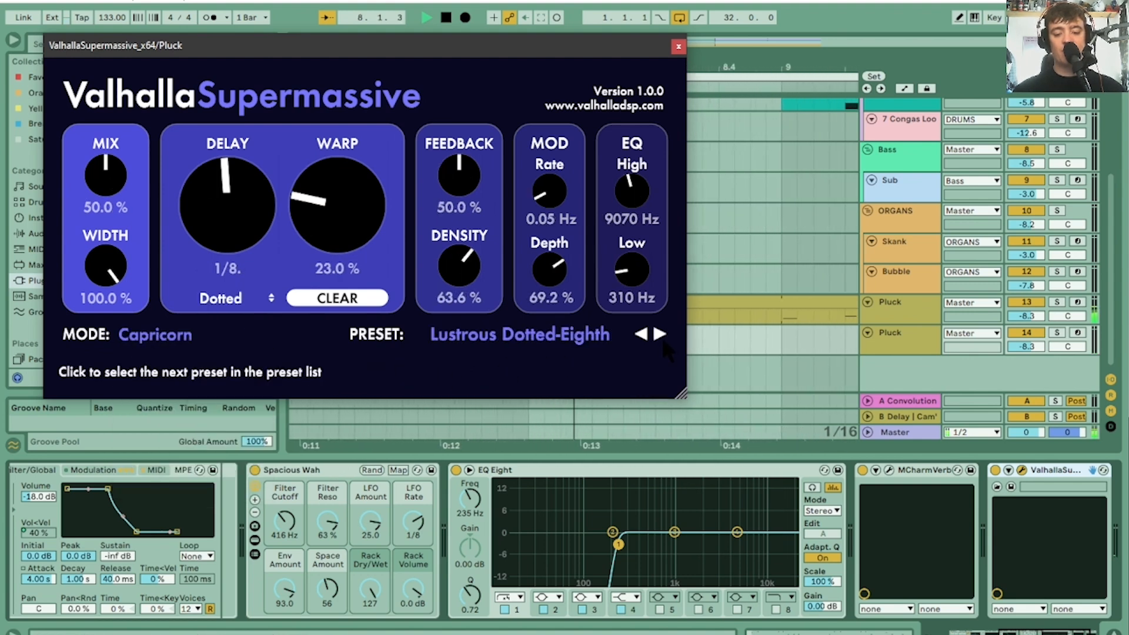
pyautogui.click(661, 336)
pyautogui.click(661, 335)
pyautogui.click(661, 335)
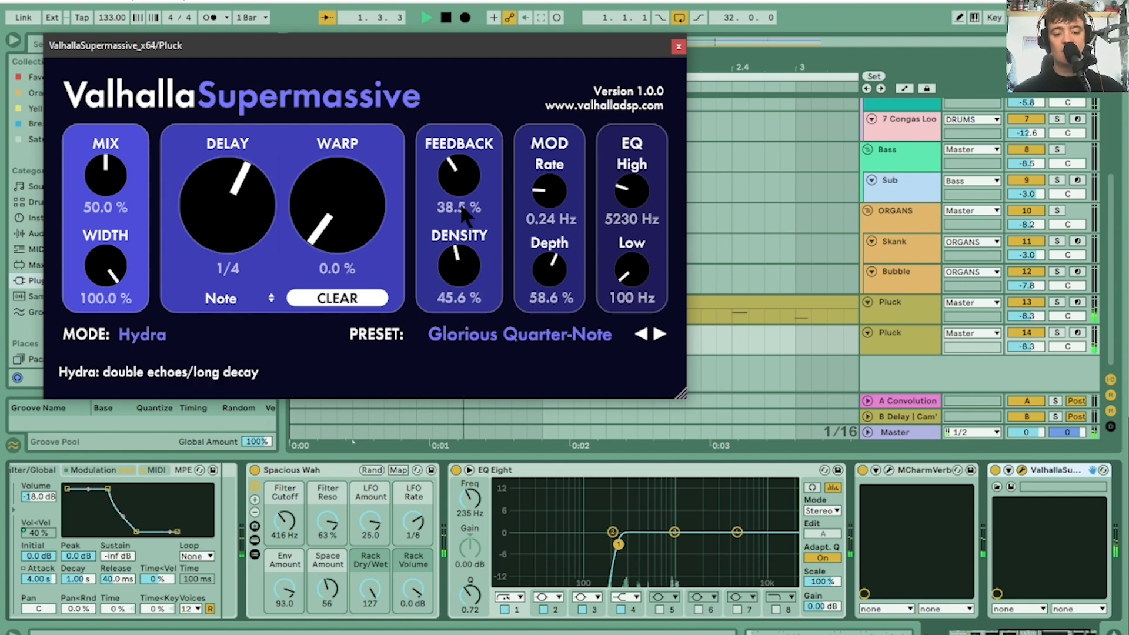
# Step: Solo the second Pluck track (track 14) and audition it on its own
pyautogui.click(1062, 332)
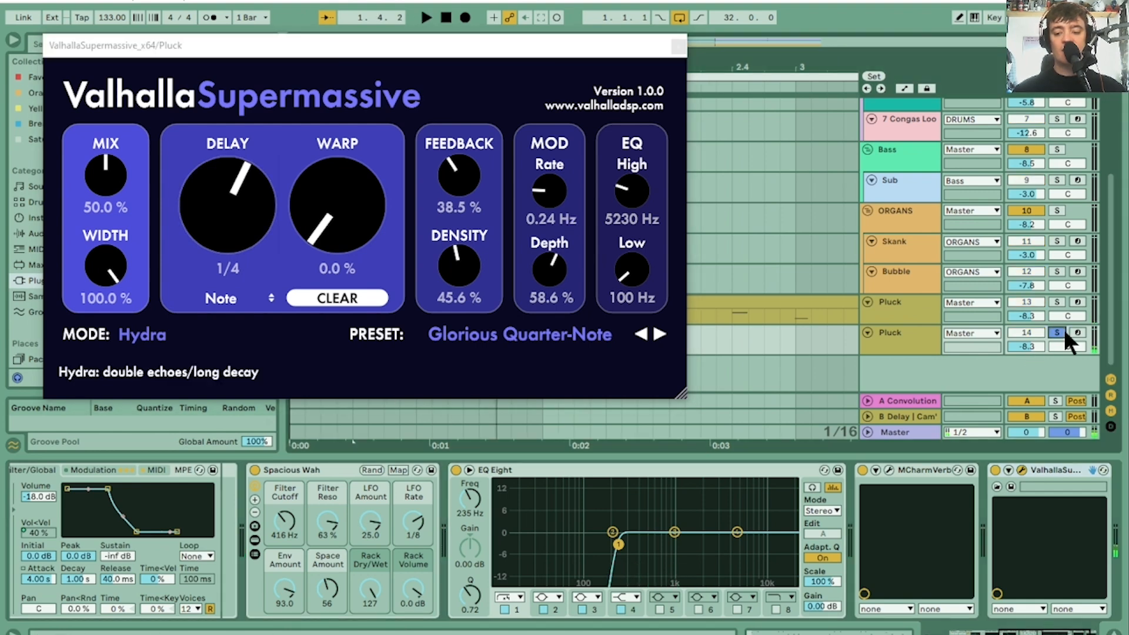
pyautogui.scroll(6, 1058, 235)
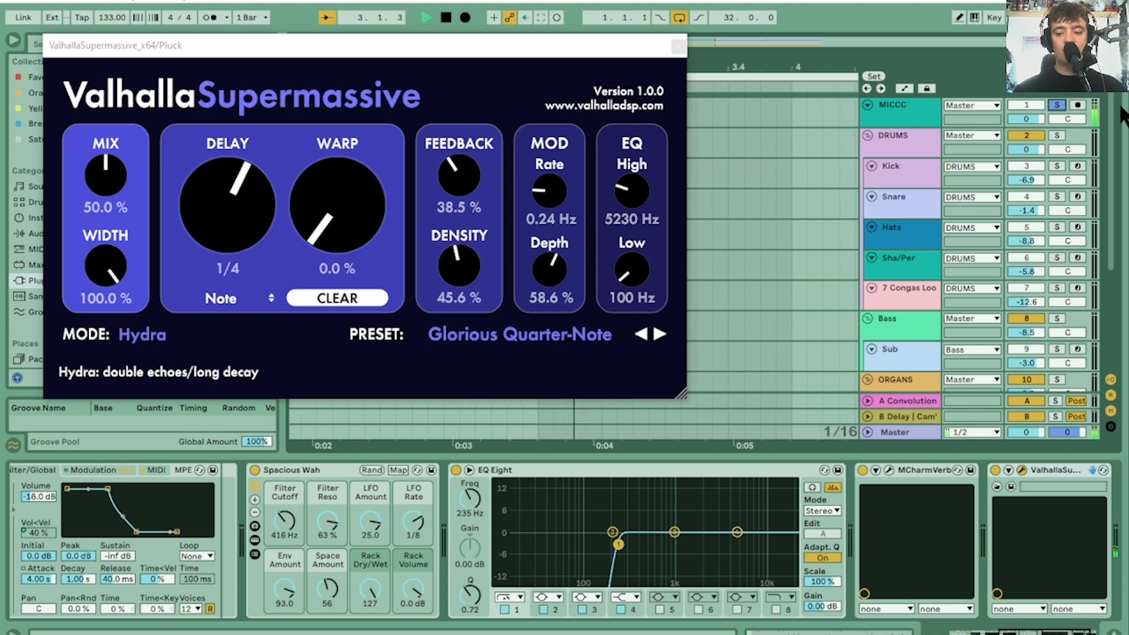
pyautogui.scroll(-5, 1116, 282)
pyautogui.press('space')
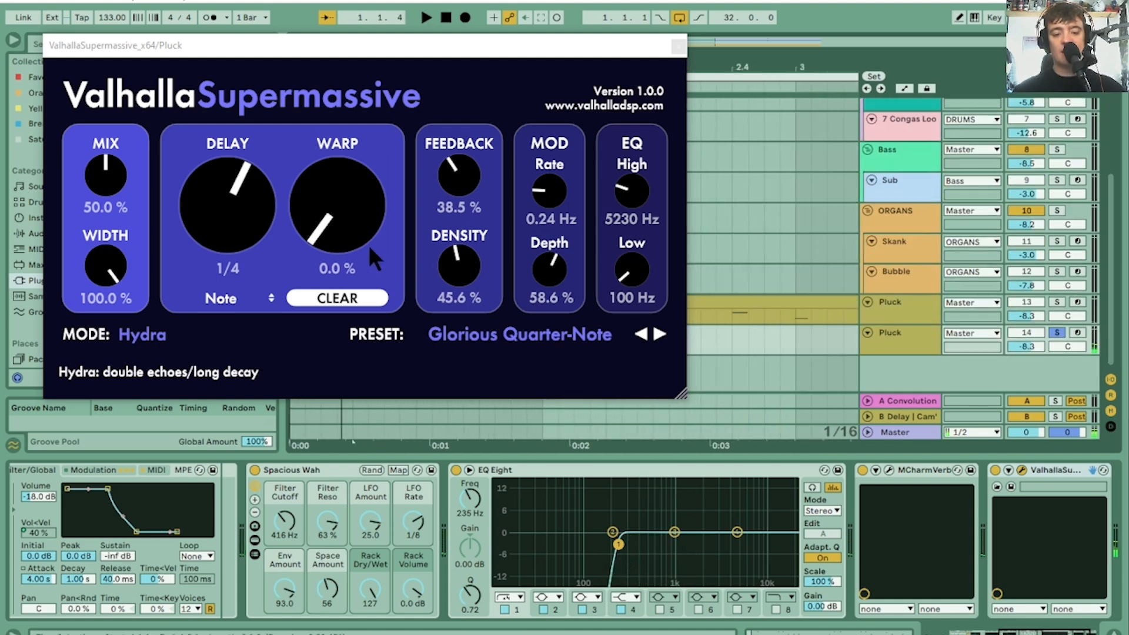
# Step: Set Supermassive's warp to about 71.6% and its feedback to about 90.5%, auditioning the result
pyautogui.moveTo(458, 175); pyautogui.dragTo(456, 97)
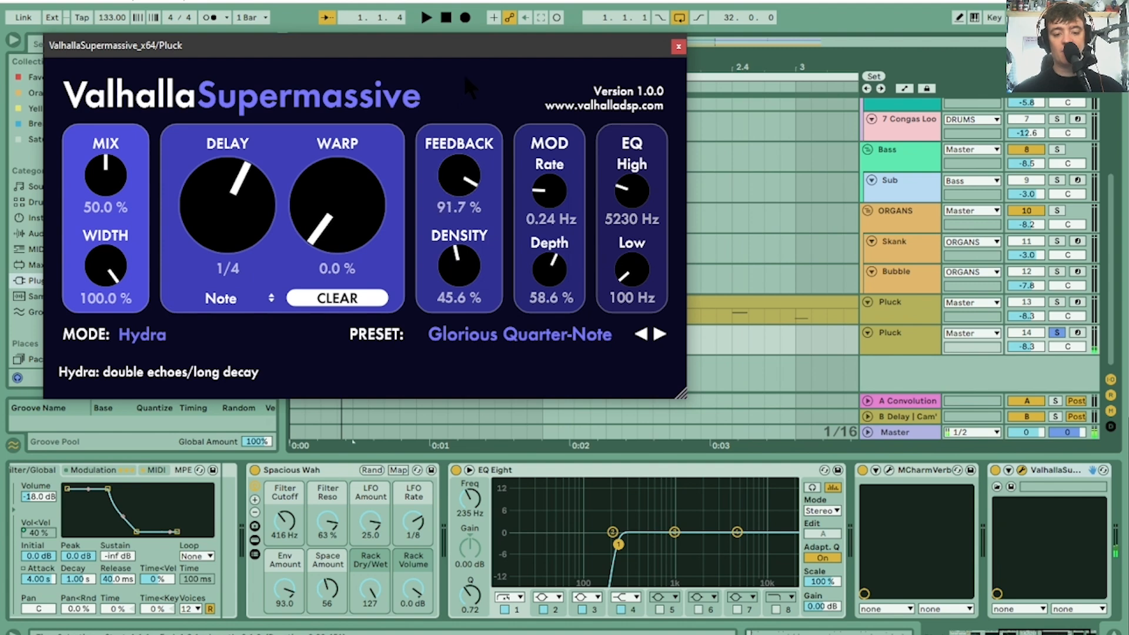
pyautogui.press('space')
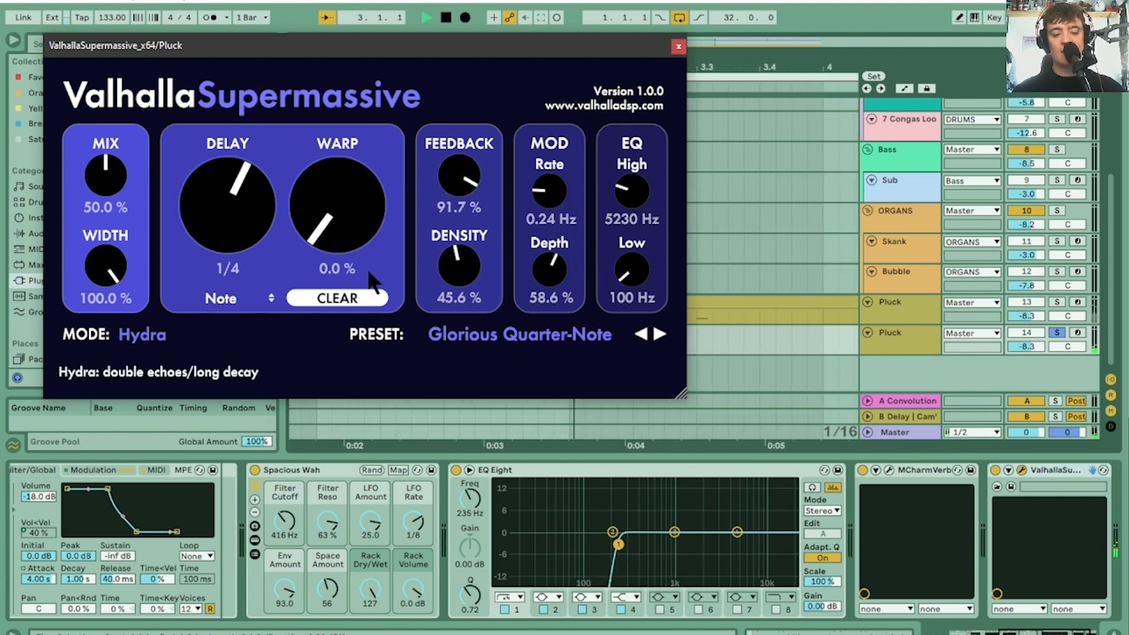
pyautogui.moveTo(362, 247); pyautogui.dragTo(387, 67)
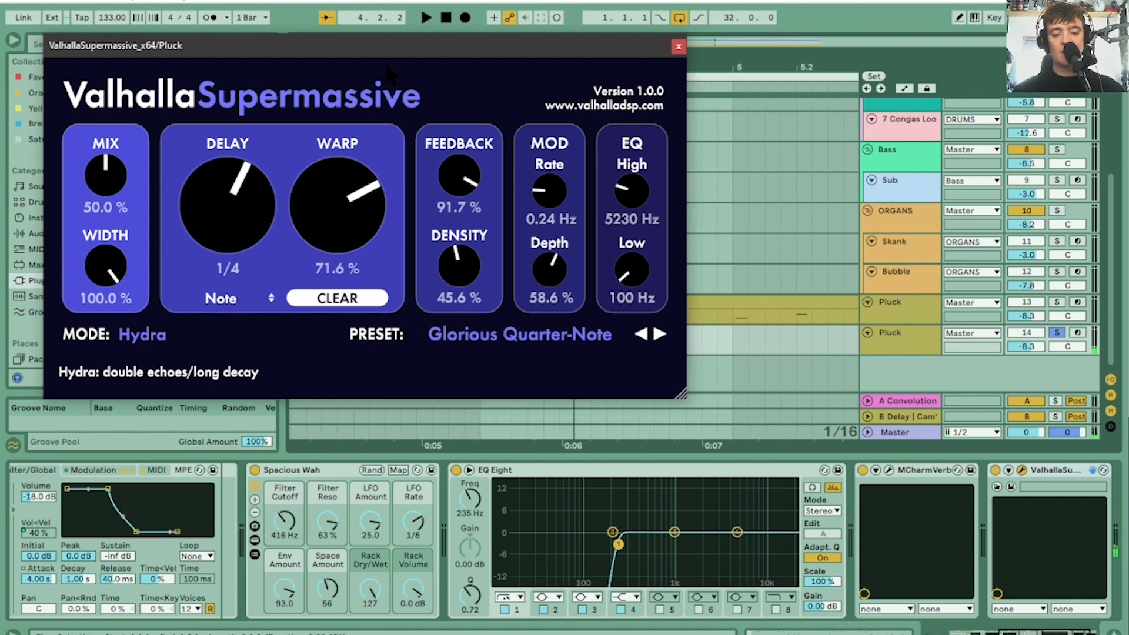
pyautogui.moveTo(458, 174); pyautogui.dragTo(465, 306)
pyautogui.moveTo(468, 217); pyautogui.dragTo(470, 191)
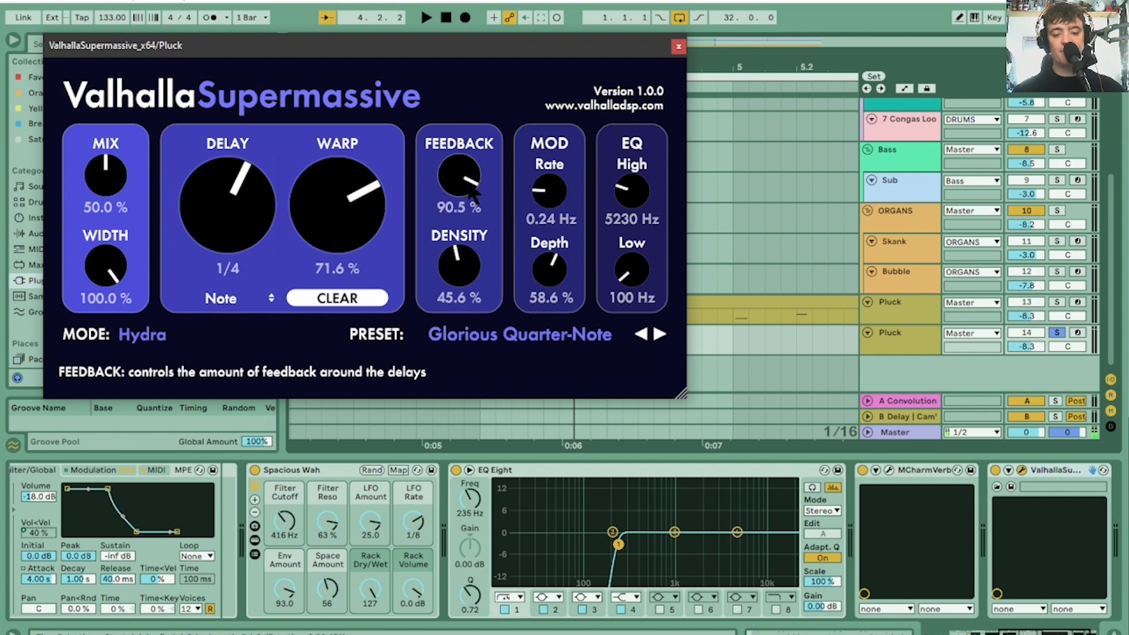
pyautogui.press('space')
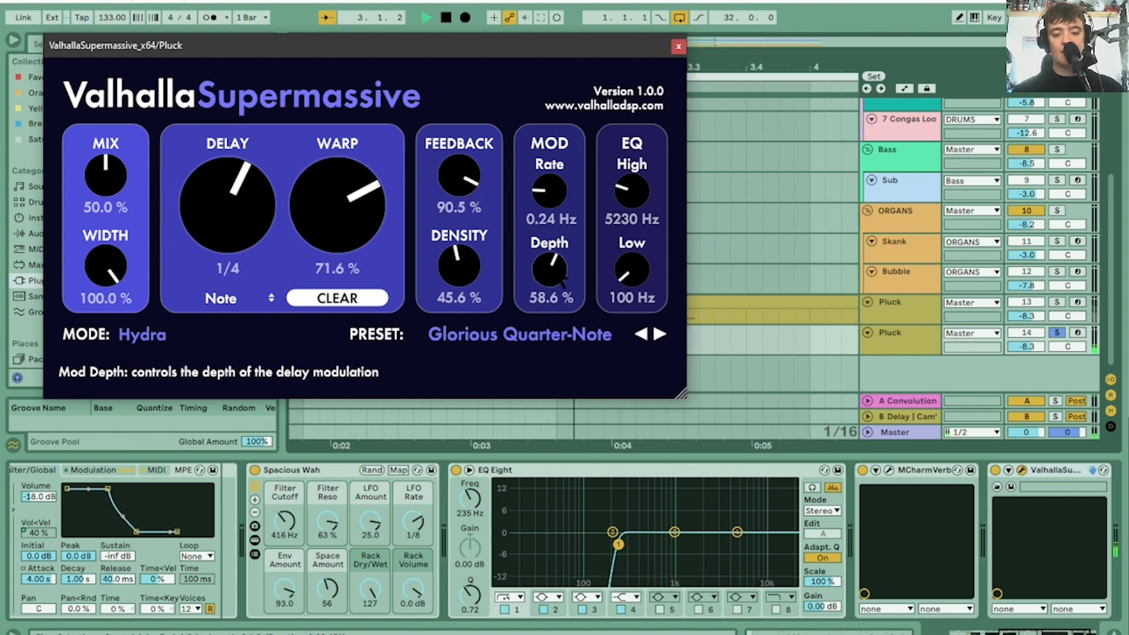
# Step: Set Supermassive's high EQ to 1350 Hz and low EQ to 120 Hz, replay the pluck and close the plug-in window
pyautogui.moveTo(631, 191); pyautogui.dragTo(648, 259)
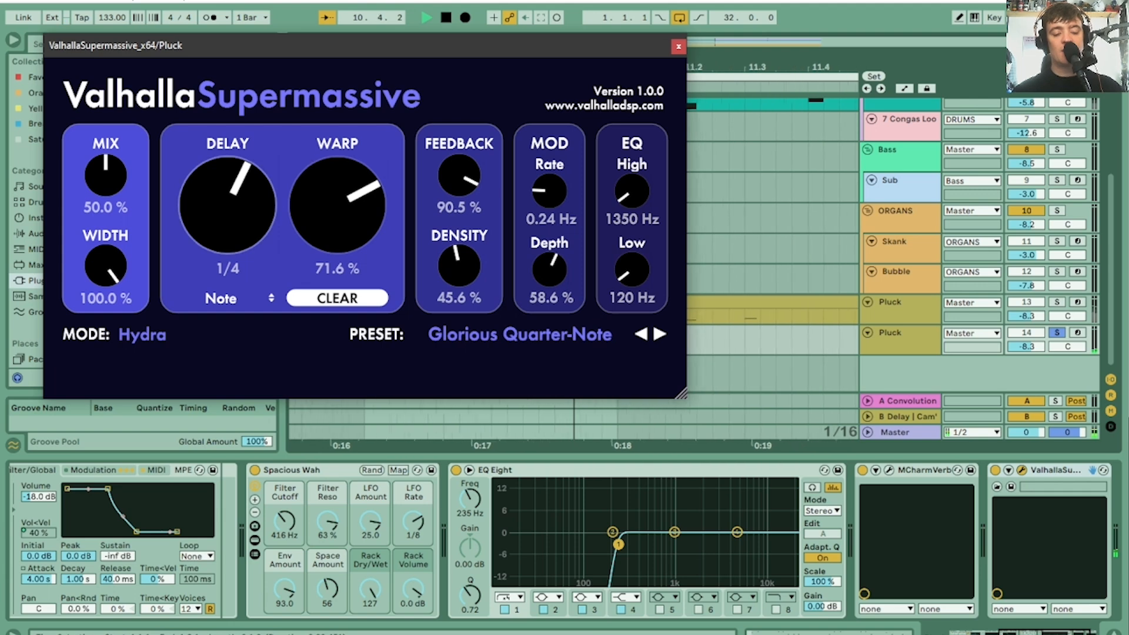
pyautogui.press('space')
pyautogui.press('space')
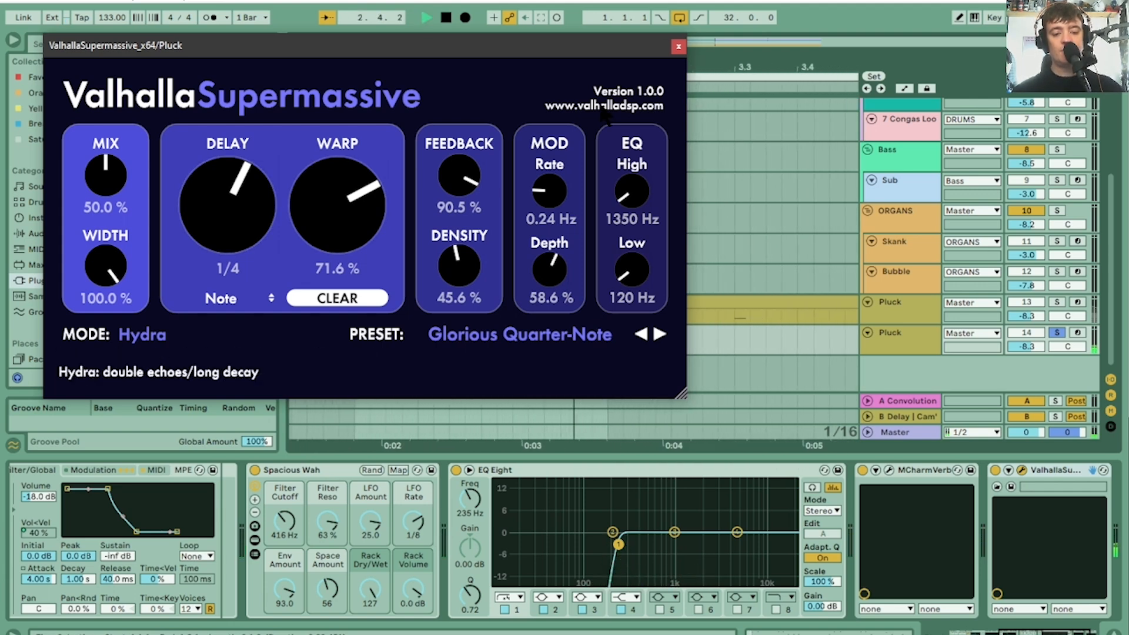
pyautogui.click(678, 47)
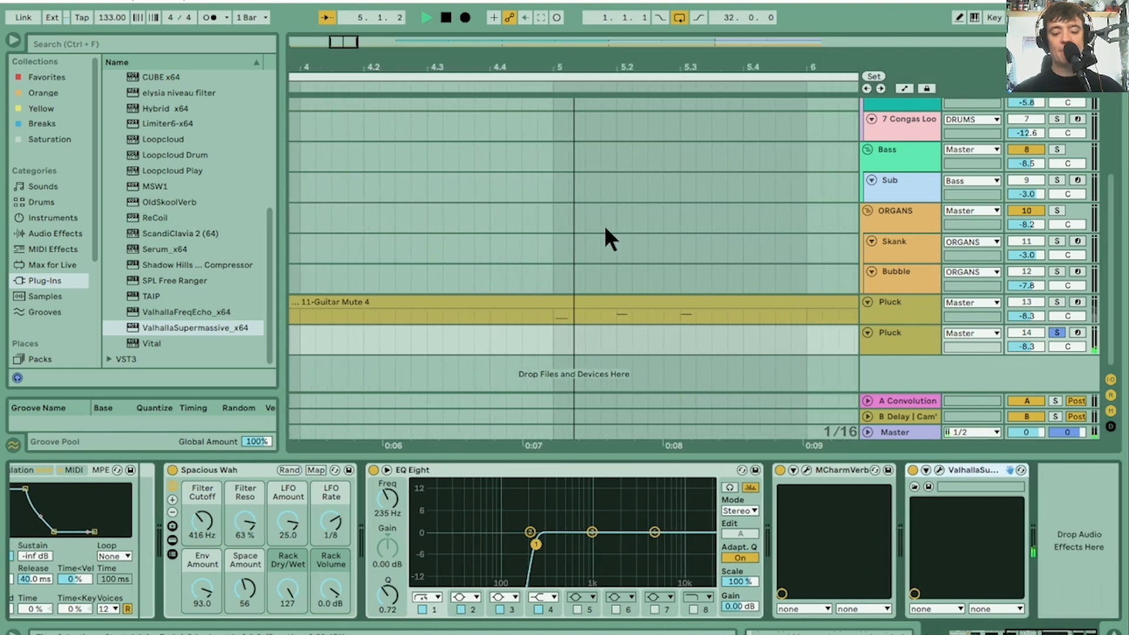
# Step: Try the elysia niveau filter after Supermassive on the soloed Pluck track, adjusting its EQ gain and frequency, and remove it
pyautogui.moveTo(271, 284)
pyautogui.mouseDown()
pyautogui.moveTo(281, 174)
pyautogui.moveTo(265, 272)
pyautogui.mouseUp()
pyautogui.moveTo(155, 121); pyautogui.dragTo(1085, 564)
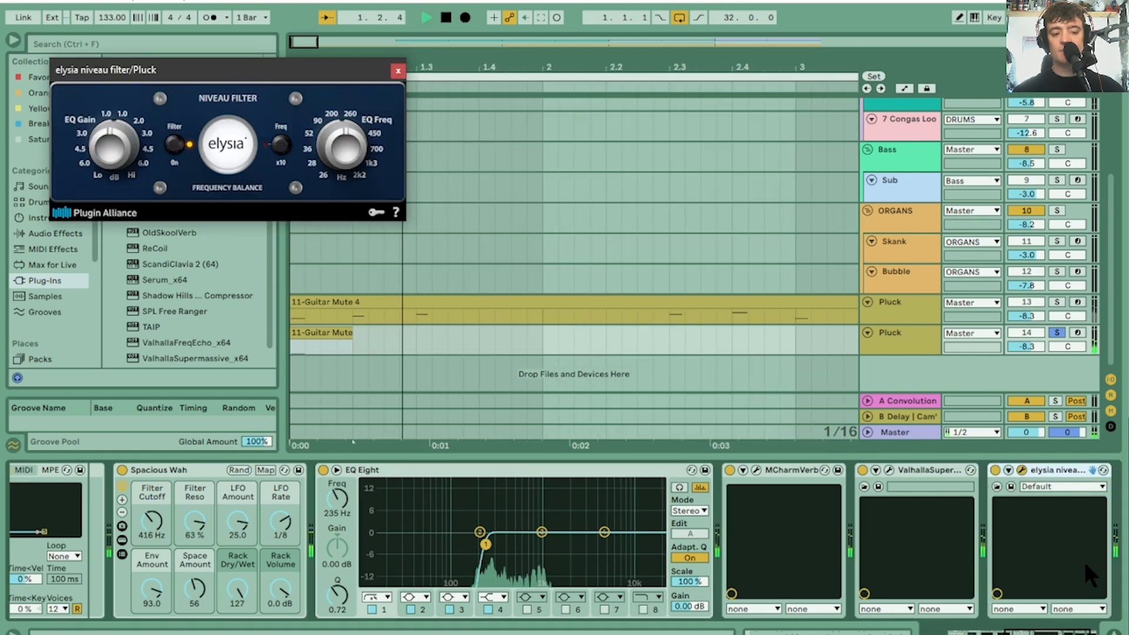
pyautogui.moveTo(114, 149); pyautogui.dragTo(121, 117)
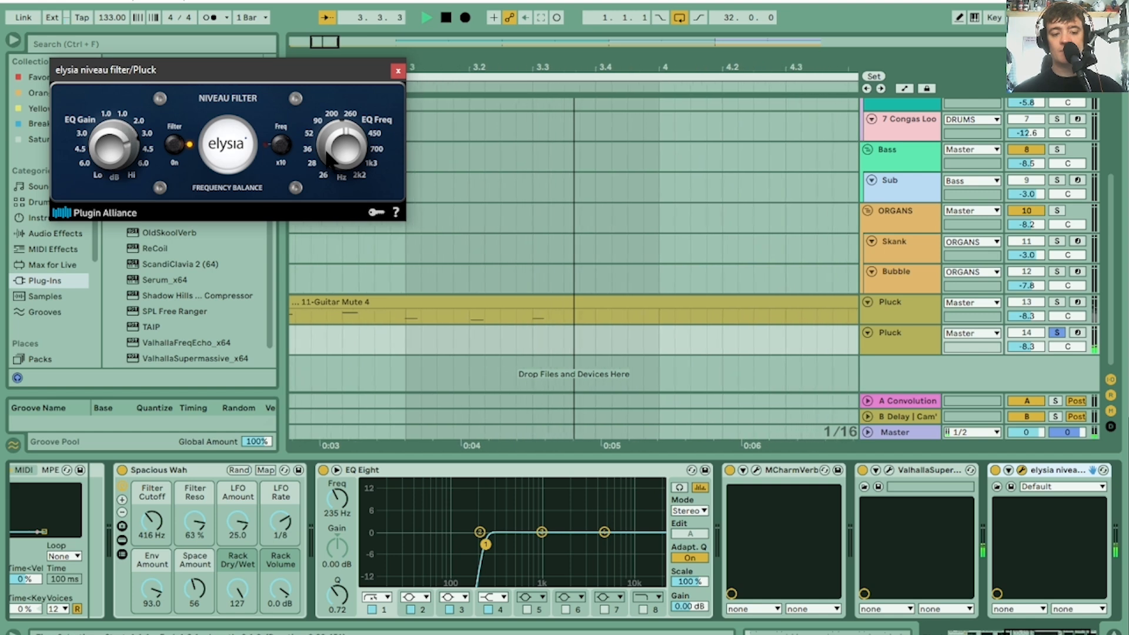
pyautogui.moveTo(346, 147); pyautogui.dragTo(347, 178)
pyautogui.click(398, 71)
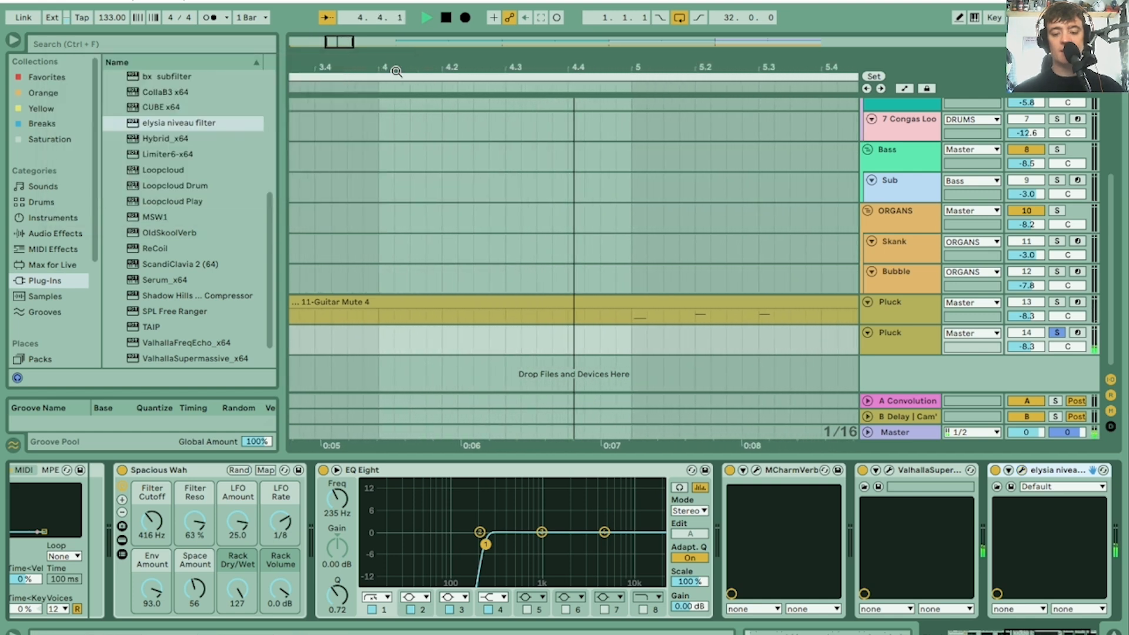
pyautogui.press('Delete')
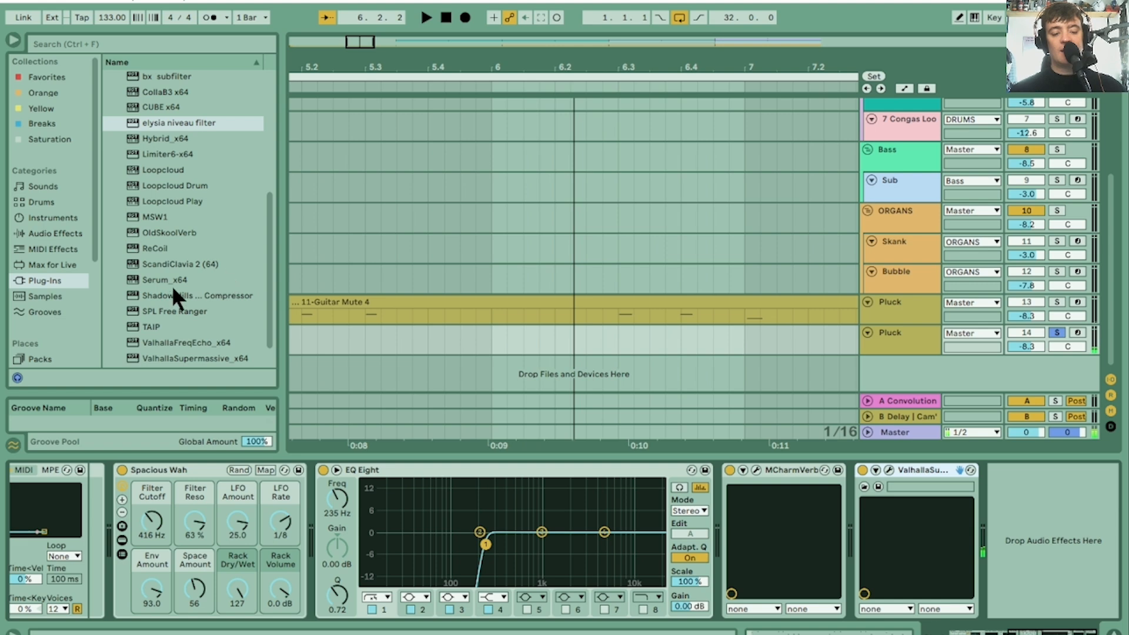
pyautogui.scroll(-2, 249, 271)
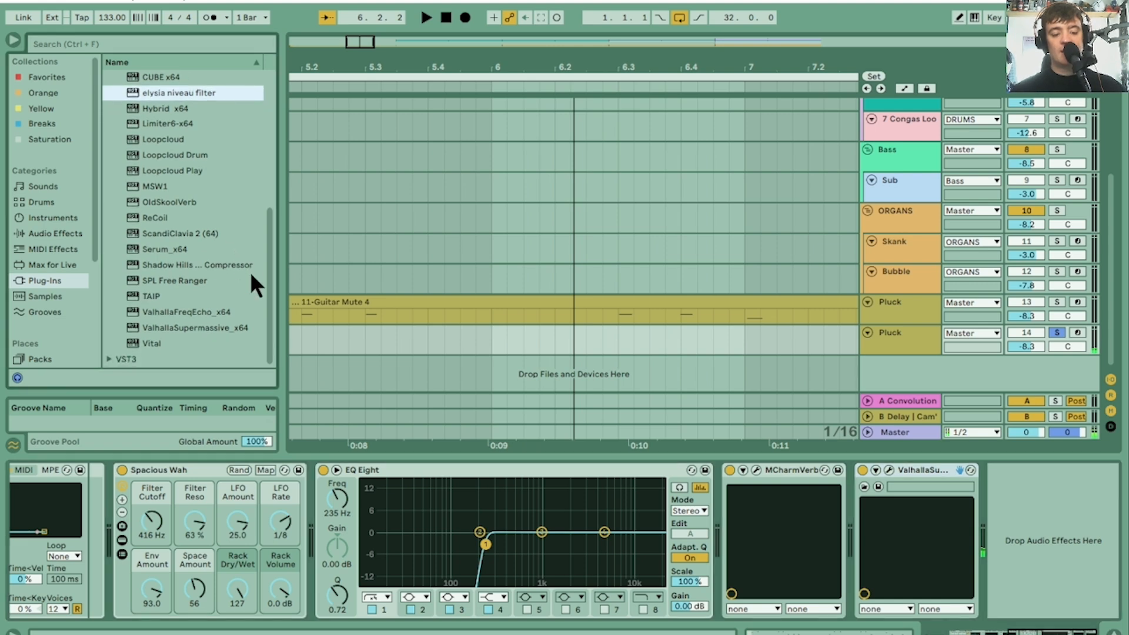
pyautogui.scroll(6, 203, 245)
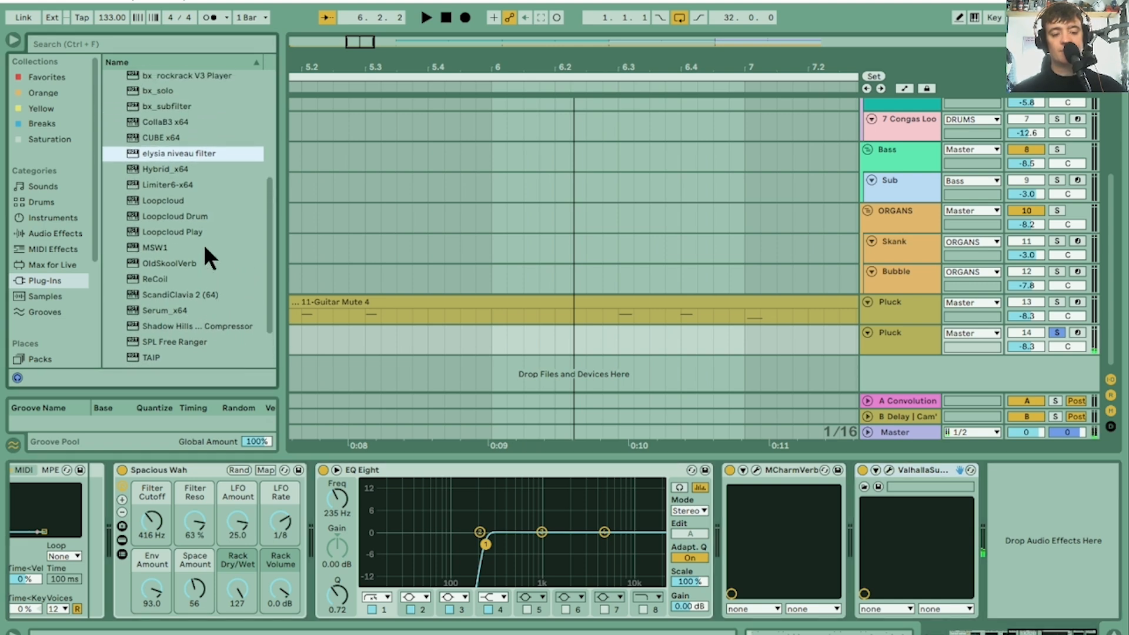
pyautogui.scroll(5, 203, 245)
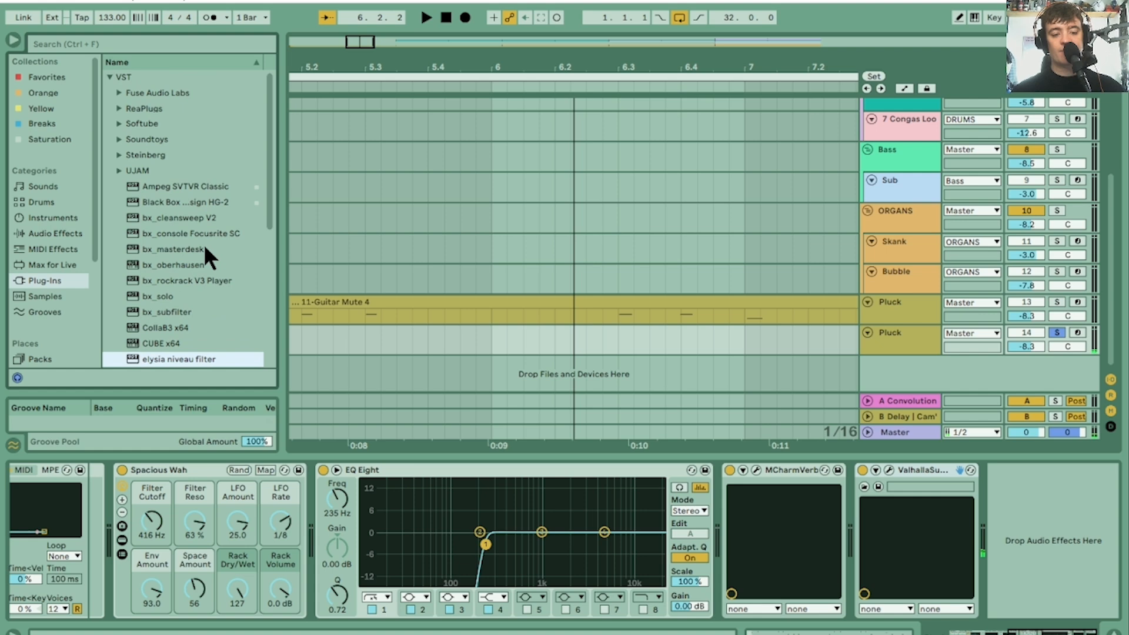
pyautogui.click(118, 170)
pyautogui.click(119, 170)
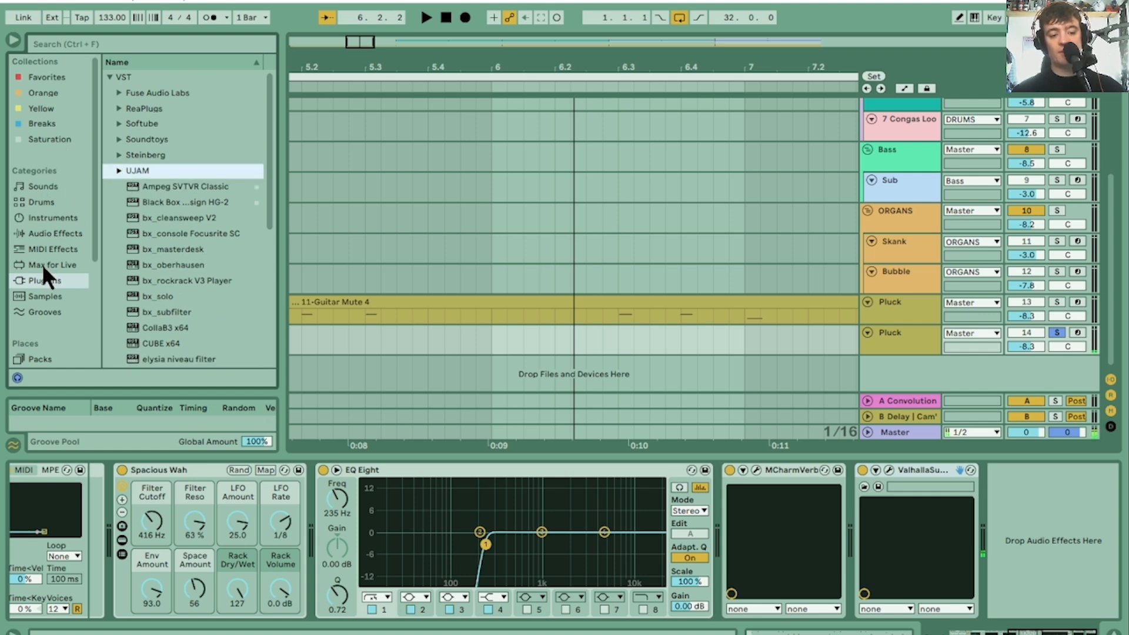
# Step: Search the audio effects for "phas" and add Phaser-Flanger at the end of the Pluck track's device chain
pyautogui.click(50, 218)
pyautogui.click(49, 233)
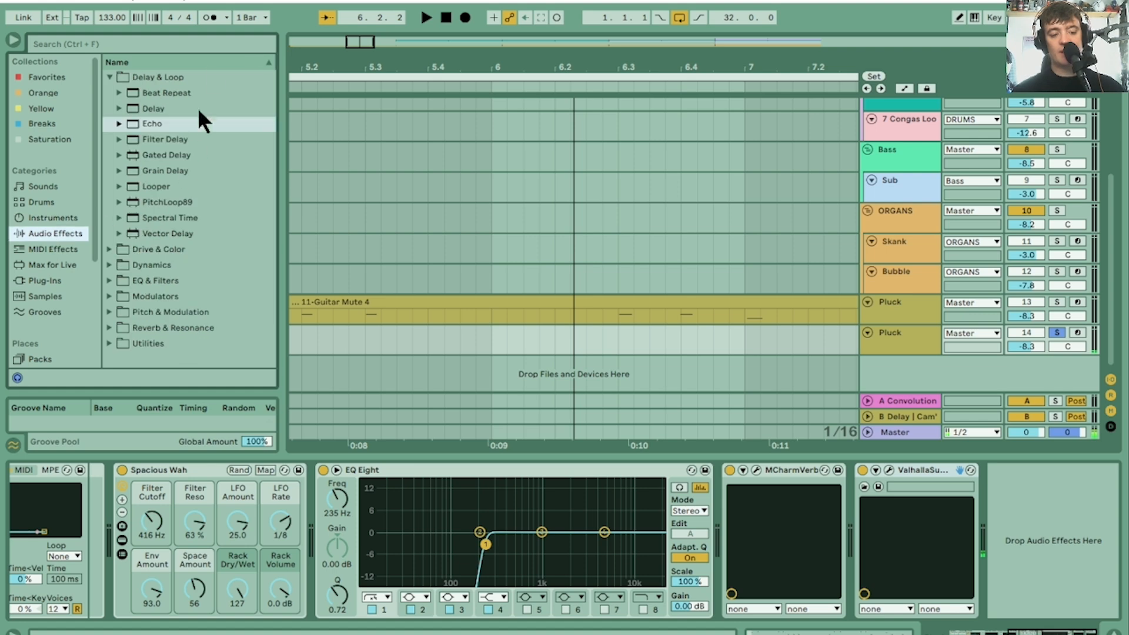
pyautogui.click(197, 42)
pyautogui.write('phas')
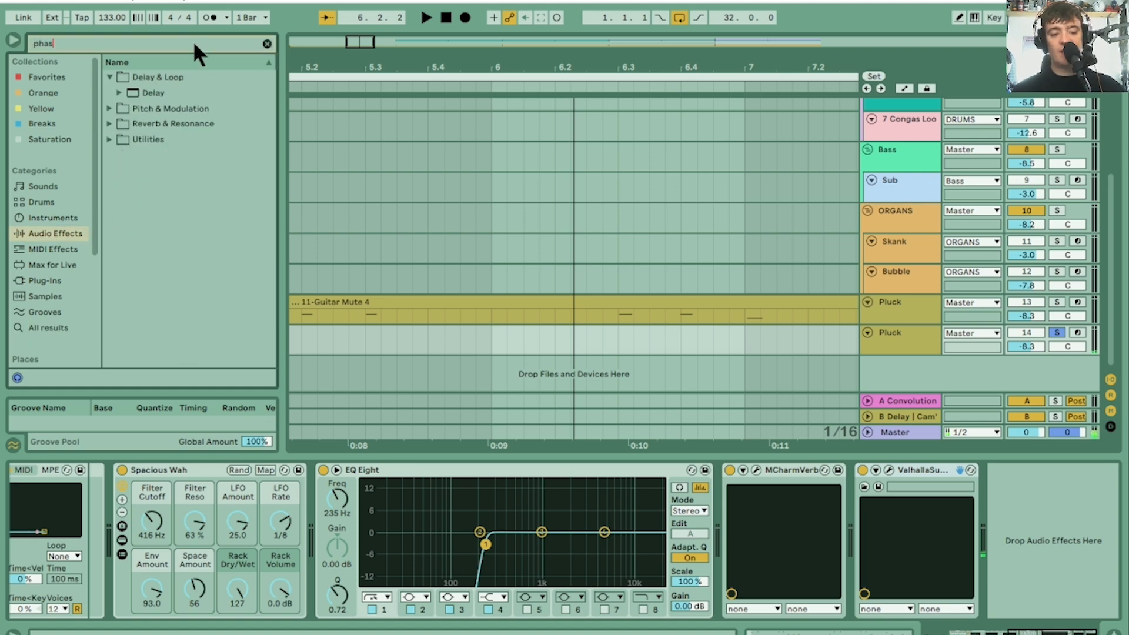
pyautogui.click(110, 77)
pyautogui.click(109, 93)
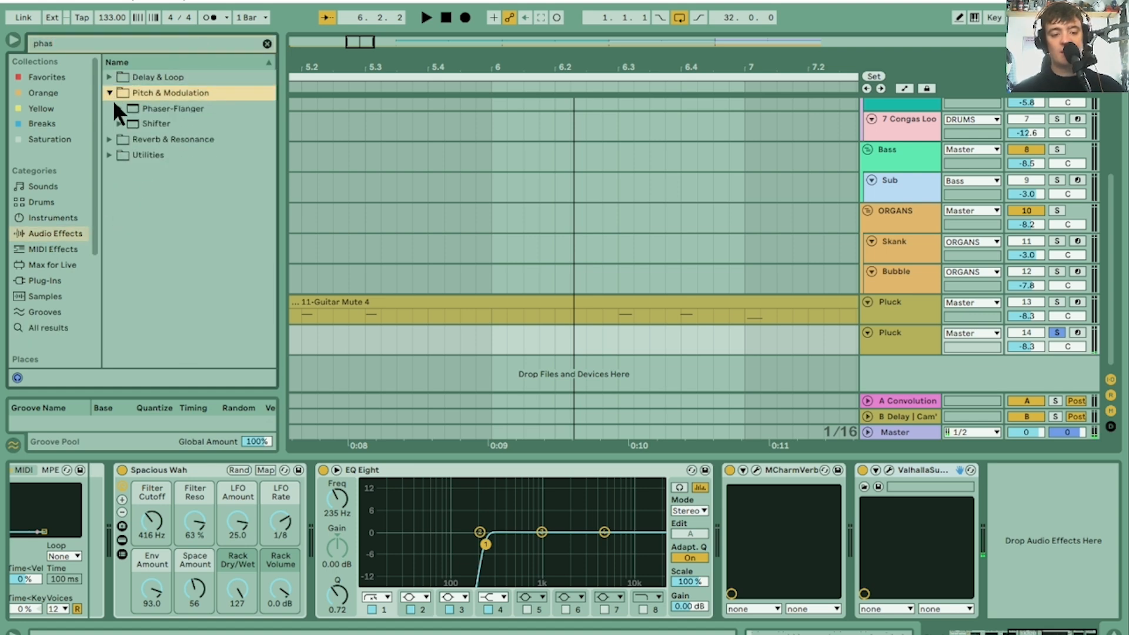
pyautogui.click(163, 109)
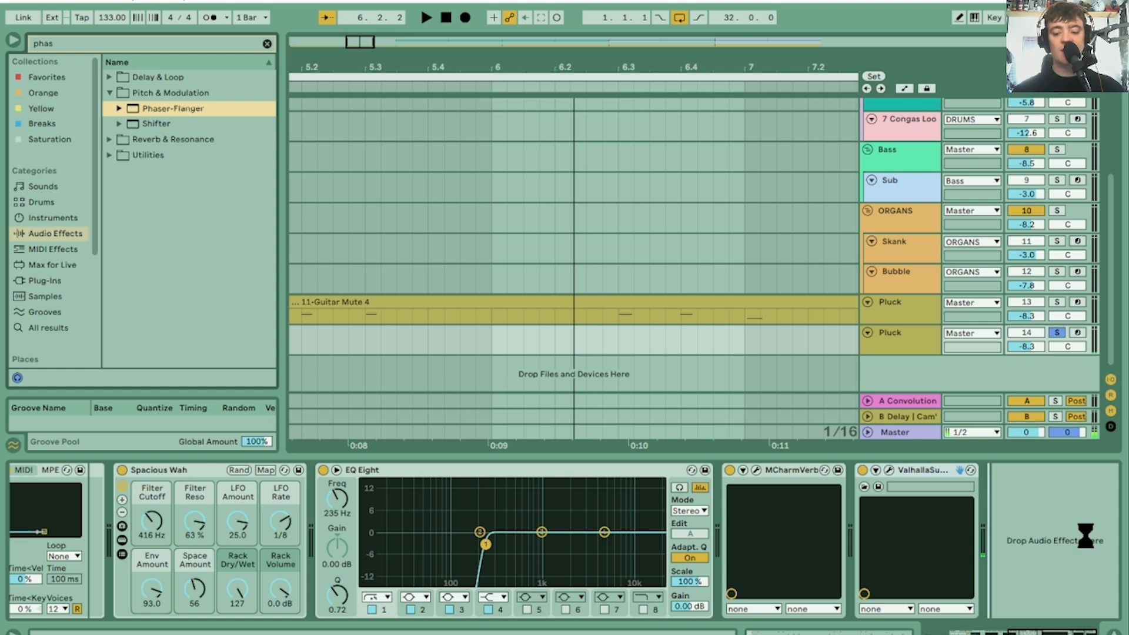
pyautogui.moveTo(1085, 535); pyautogui.dragTo(1084, 534)
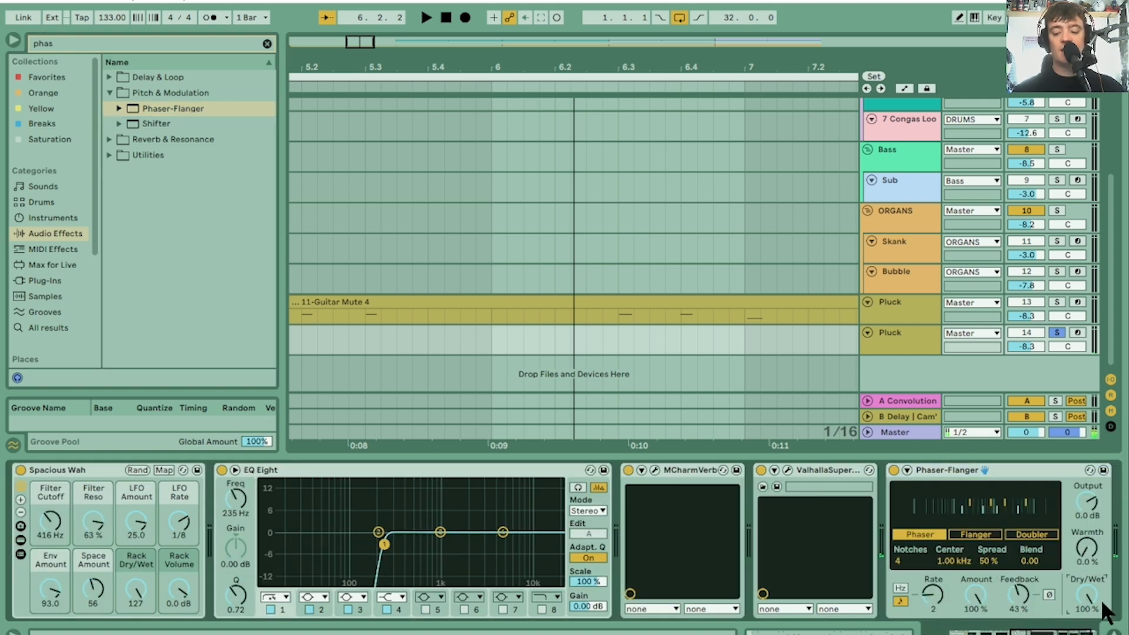
# Step: Set the Phaser-Flanger's dry/wet to 79% and audition the pluck with its rate control selected
pyautogui.moveTo(1098, 599); pyautogui.dragTo(1098, 610)
pyautogui.click(930, 584)
pyautogui.press('space')
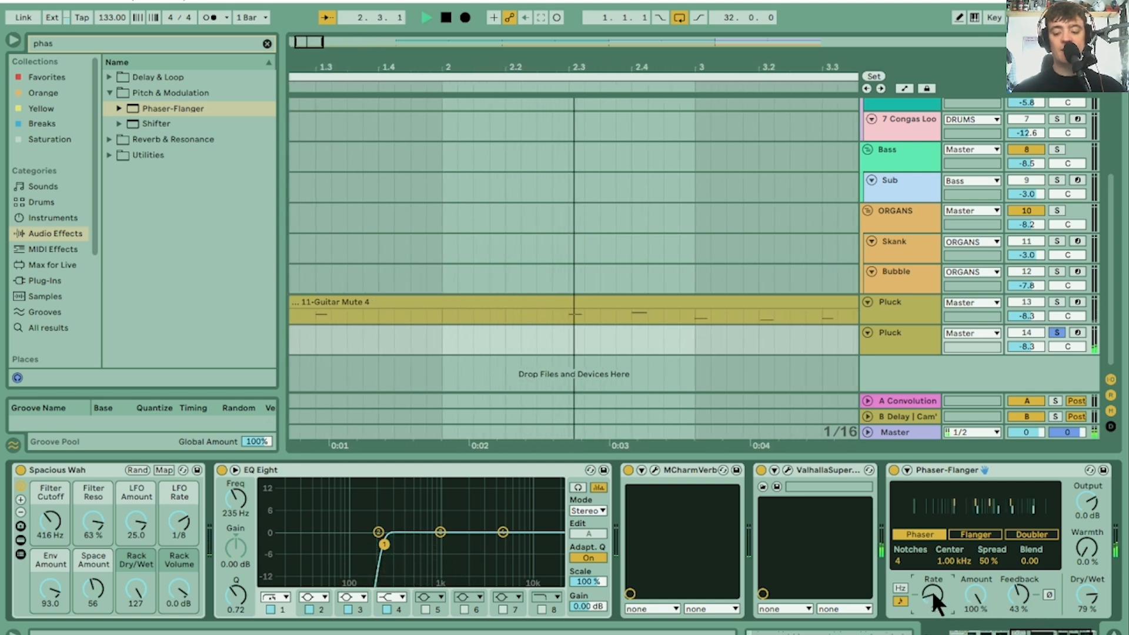
# Step: Replay the pluck and set the Phaser-Flanger's spread to 81% and its blend to 0.45
pyautogui.press('space')
pyautogui.press('space')
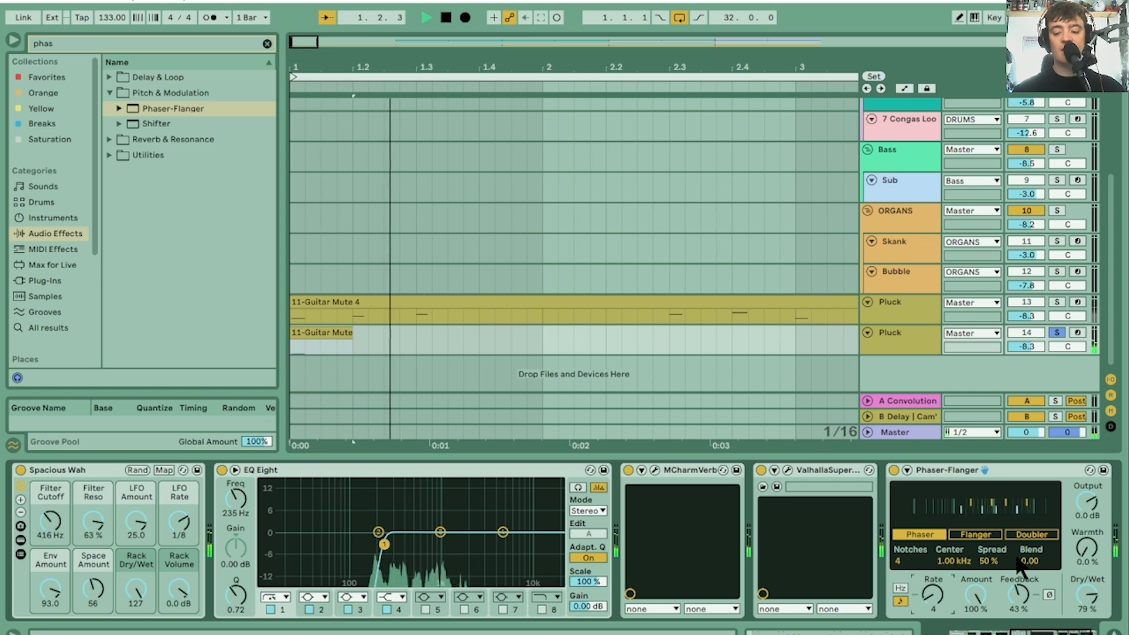
pyautogui.click(988, 561)
pyautogui.moveTo(989, 561); pyautogui.dragTo(1032, 536)
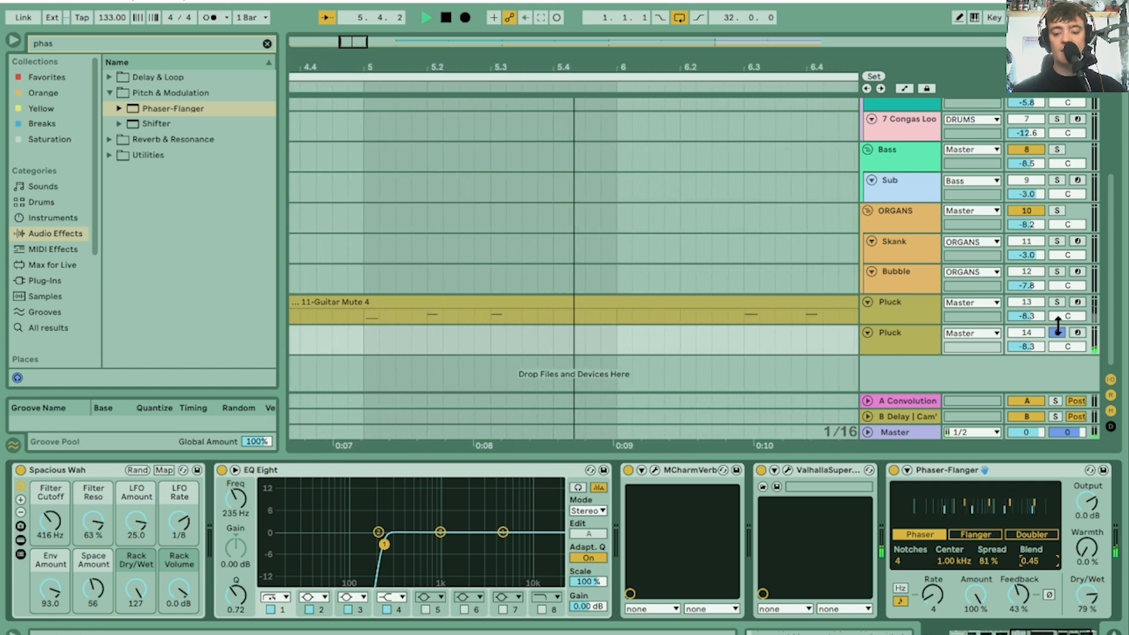
# Step: Duplicate the first eight bars of the second Pluck track four times, up to bar 41, and unsolo the track
pyautogui.moveTo(599, 69); pyautogui.dragTo(405, 70)
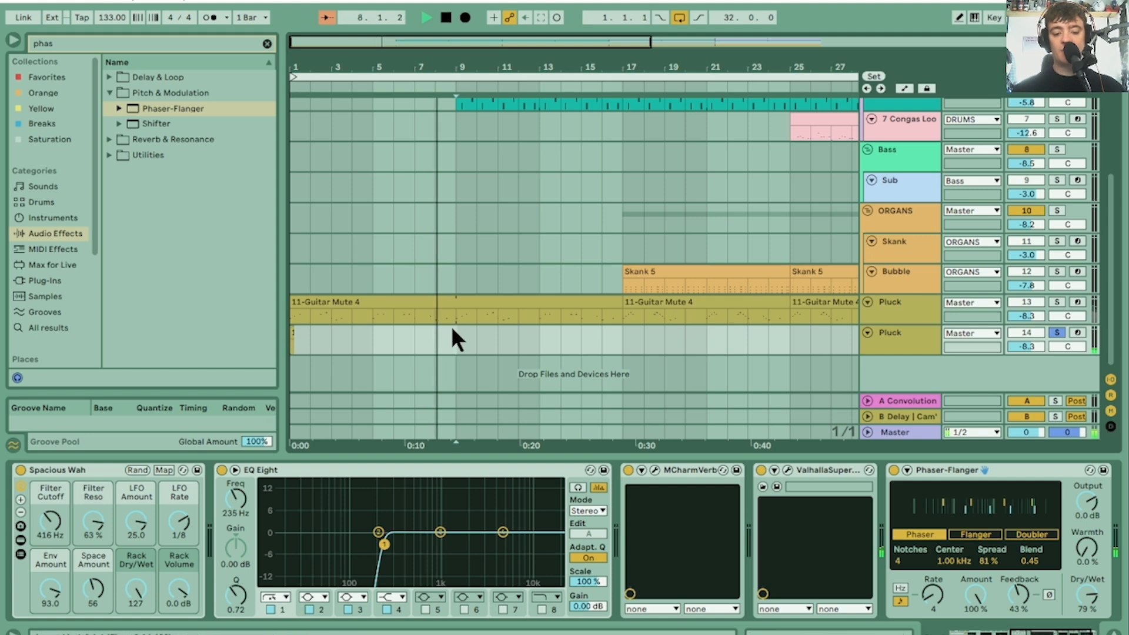
pyautogui.moveTo(452, 330); pyautogui.dragTo(284, 333)
pyautogui.hotkey('ctrl', 'd')
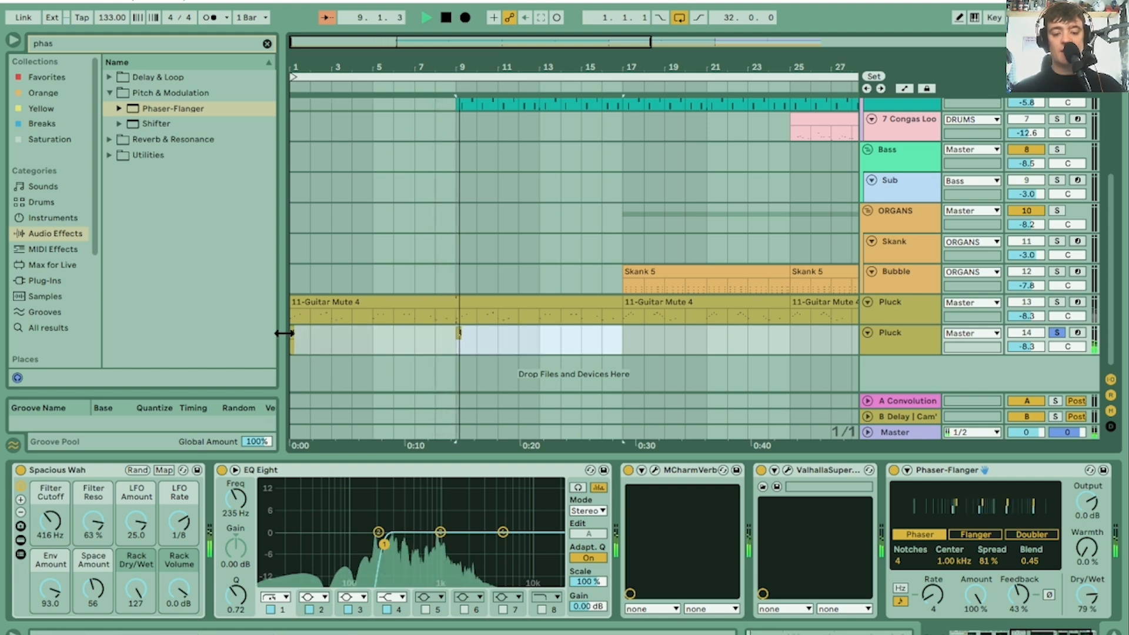
pyautogui.hotkey('ctrl', 'd')
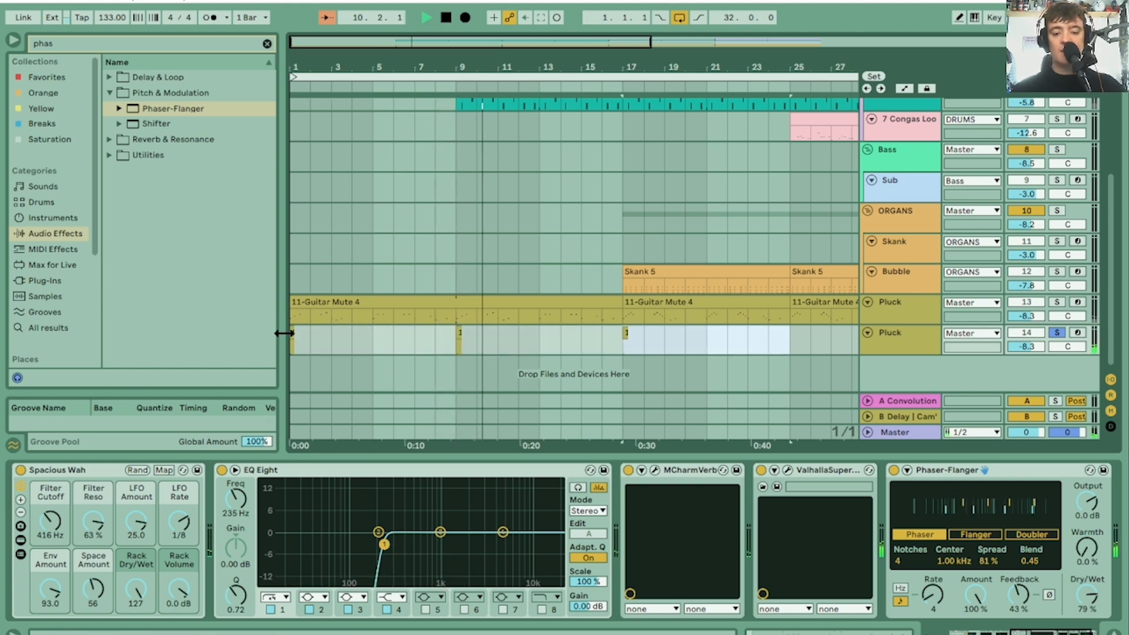
pyautogui.hotkey('ctrl', 'd')
pyautogui.hotkey('ctrl', 'd')
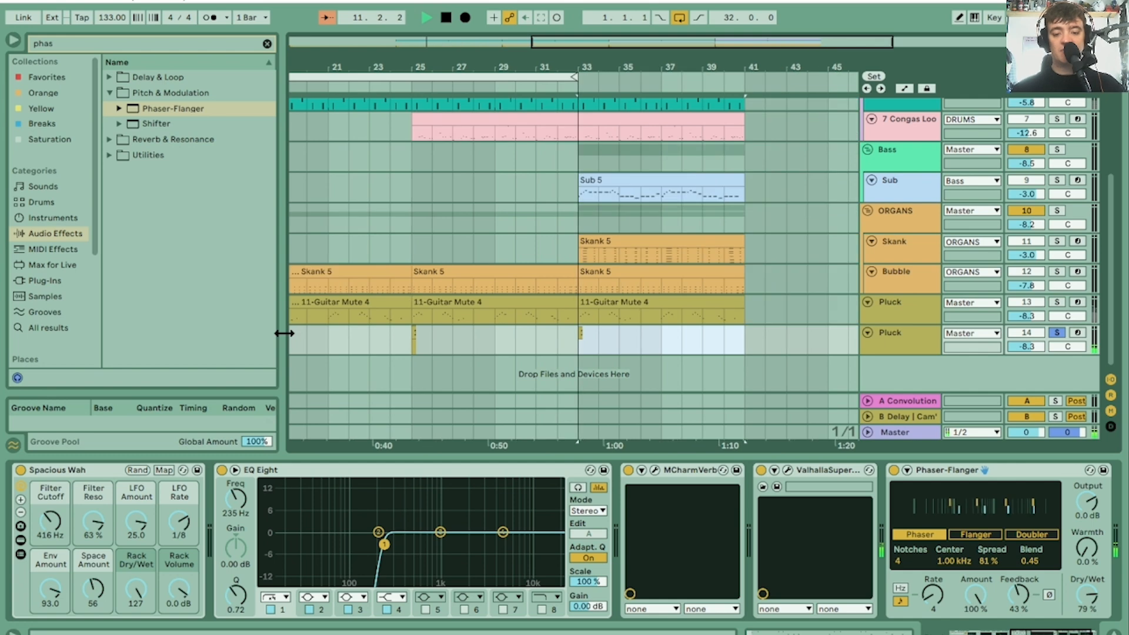
pyautogui.moveTo(410, 74); pyautogui.dragTo(528, 66)
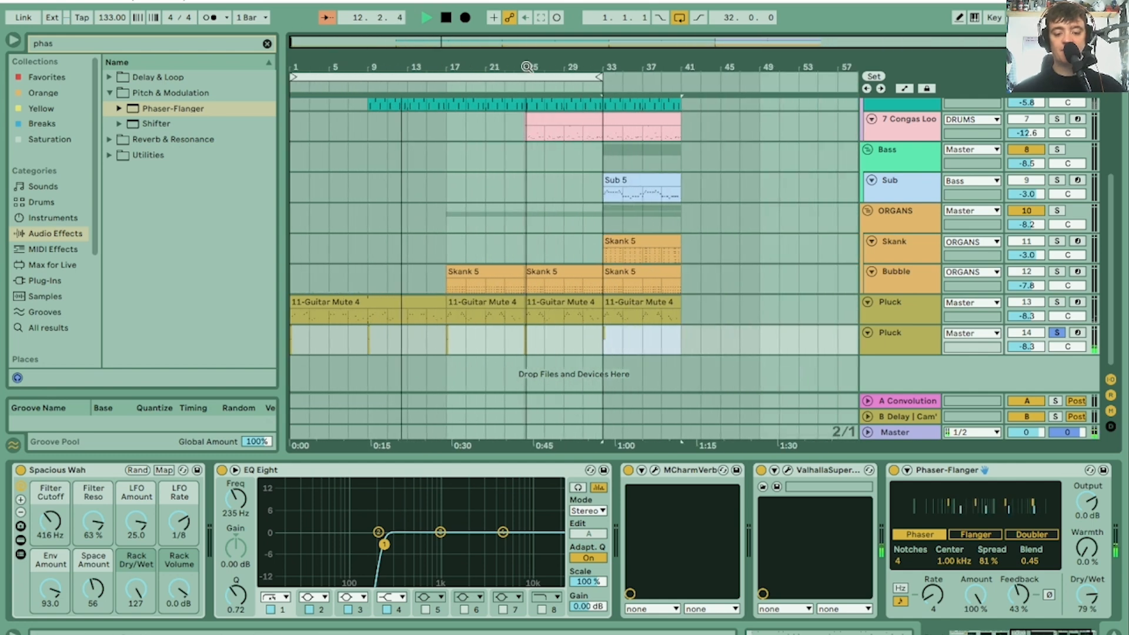
pyautogui.click(1056, 332)
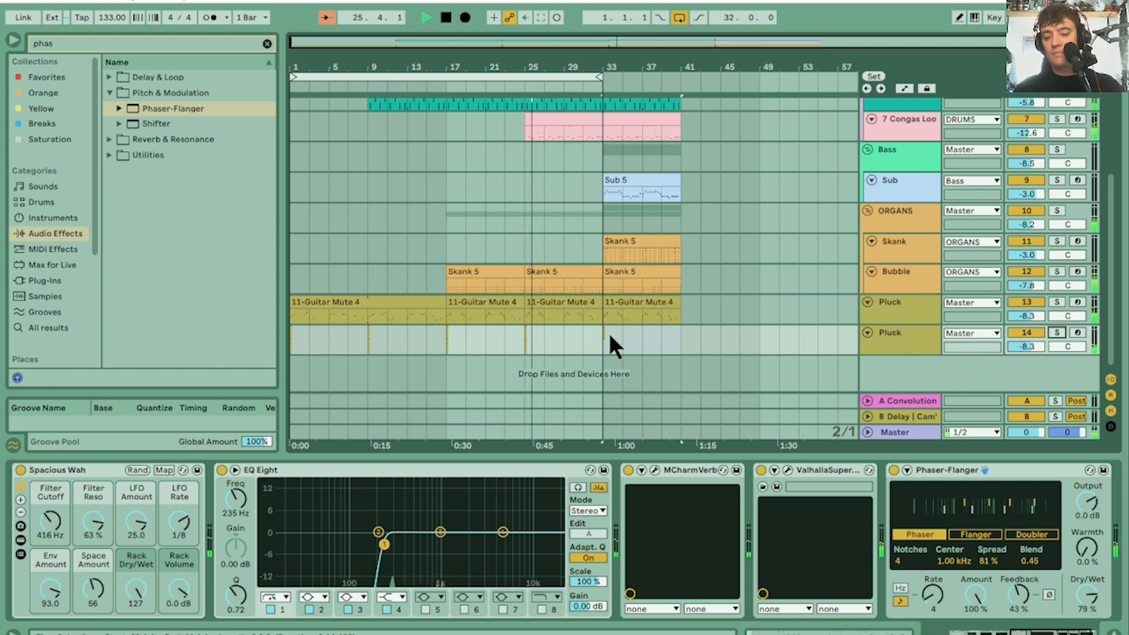
# Step: Extend the first Skank 5 clip on the Bubble track to bar 33, replacing the clip that starts at bar 25
pyautogui.moveTo(519, 270); pyautogui.dragTo(606, 272)
pyautogui.scroll(2, 620, 274)
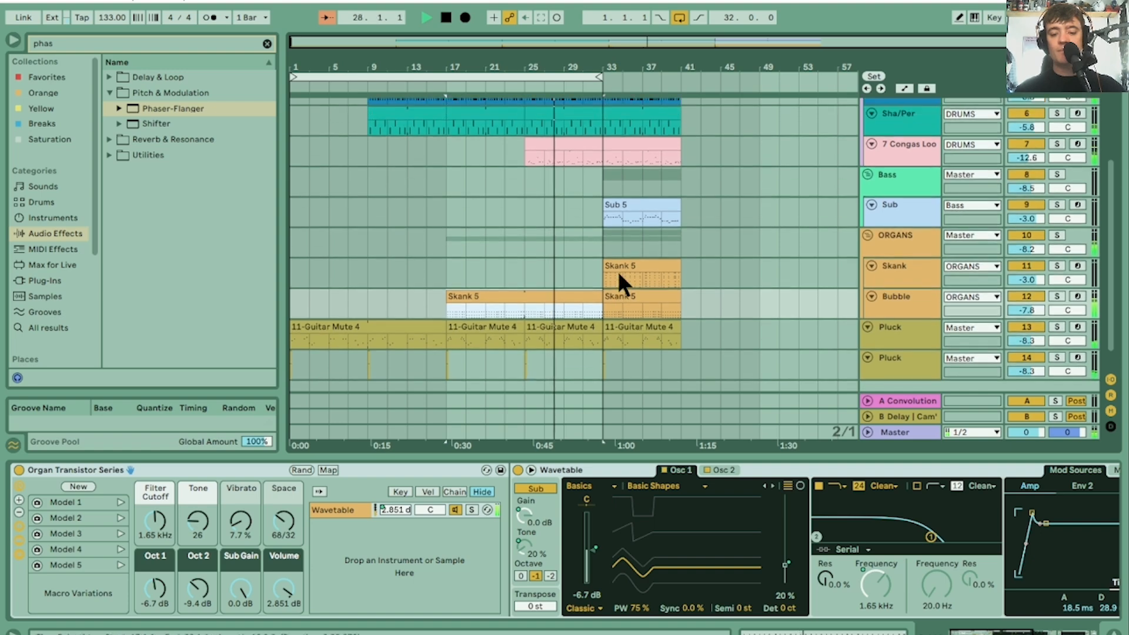
pyautogui.scroll(-1, 622, 281)
# Step: Stop playback and delete the Hats clip's notes at 7.2 and from 7.4 up to bar 8
pyautogui.moveTo(595, 67); pyautogui.dragTo(596, 129)
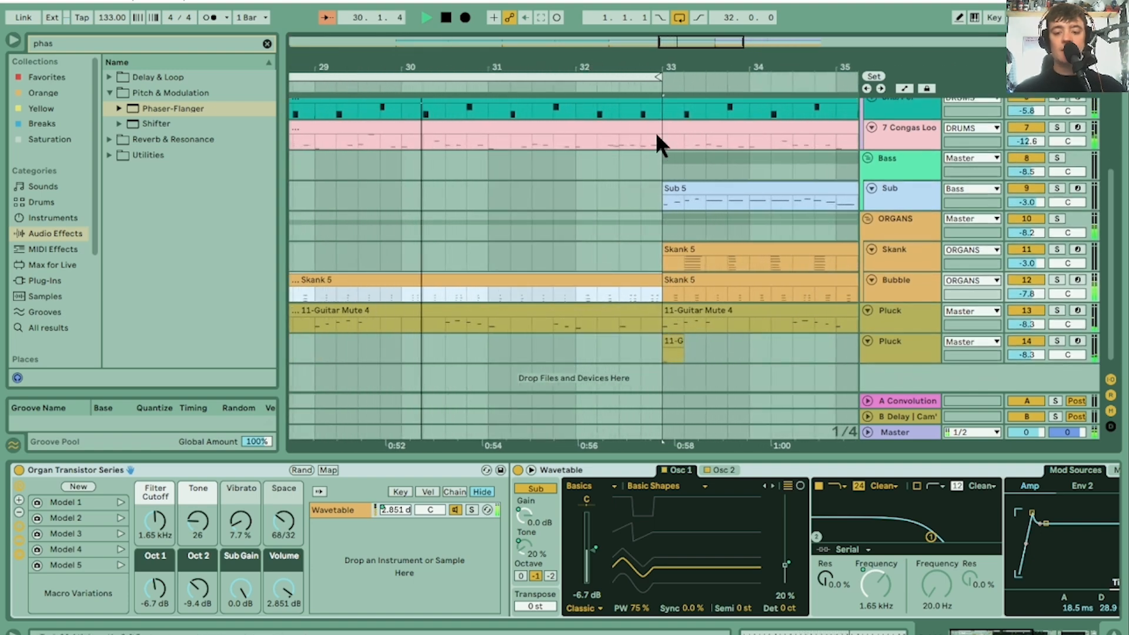
pyautogui.scroll(5, 645, 195)
pyautogui.press('space')
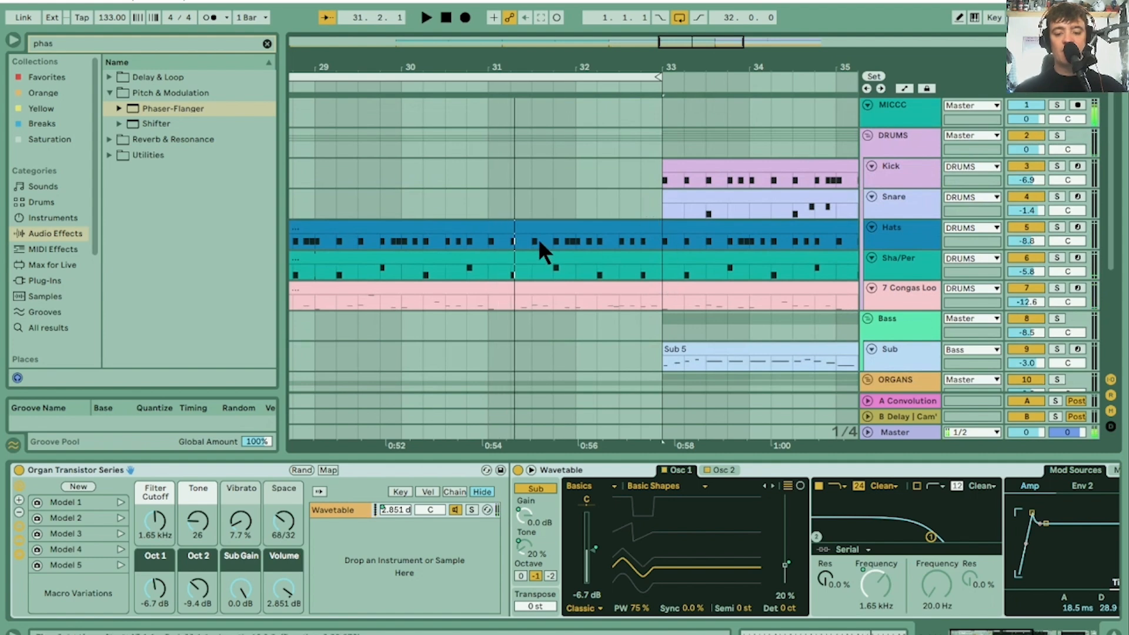
pyautogui.click(484, 243)
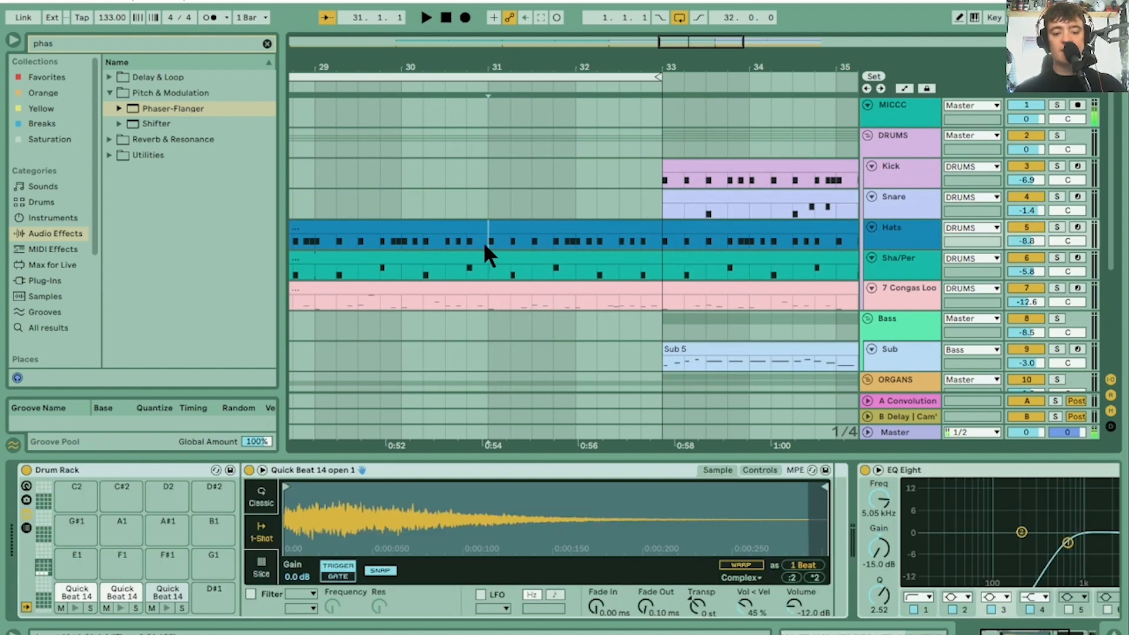
pyautogui.click(556, 227)
pyautogui.moveTo(504, 525); pyautogui.dragTo(555, 580)
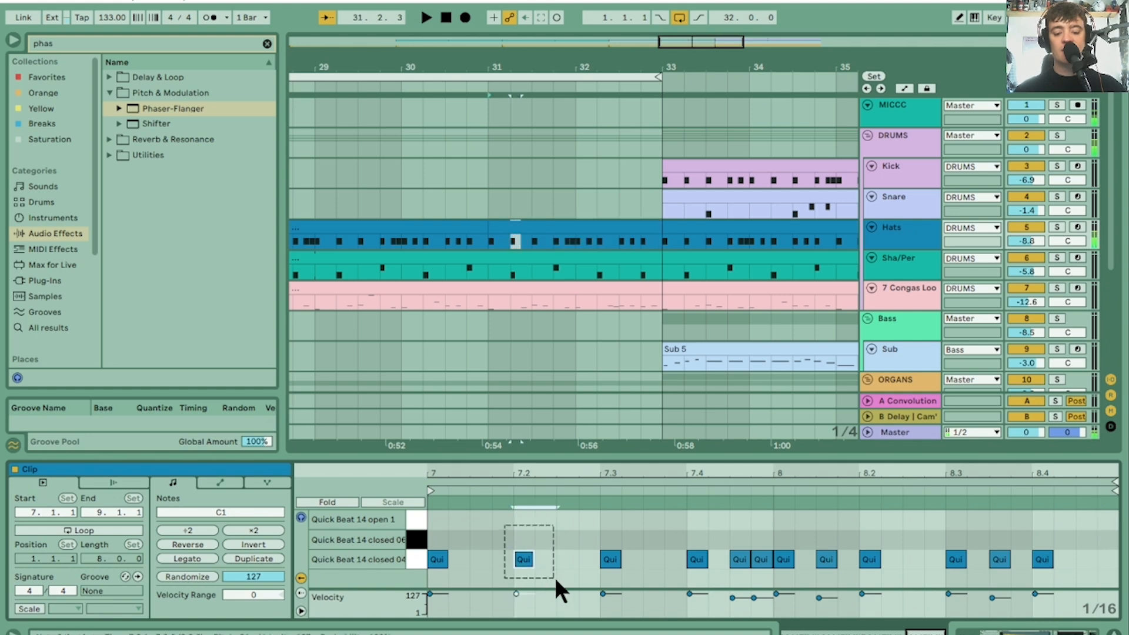
pyautogui.press('Delete')
pyautogui.click(664, 538)
pyautogui.moveTo(696, 539); pyautogui.dragTo(770, 573)
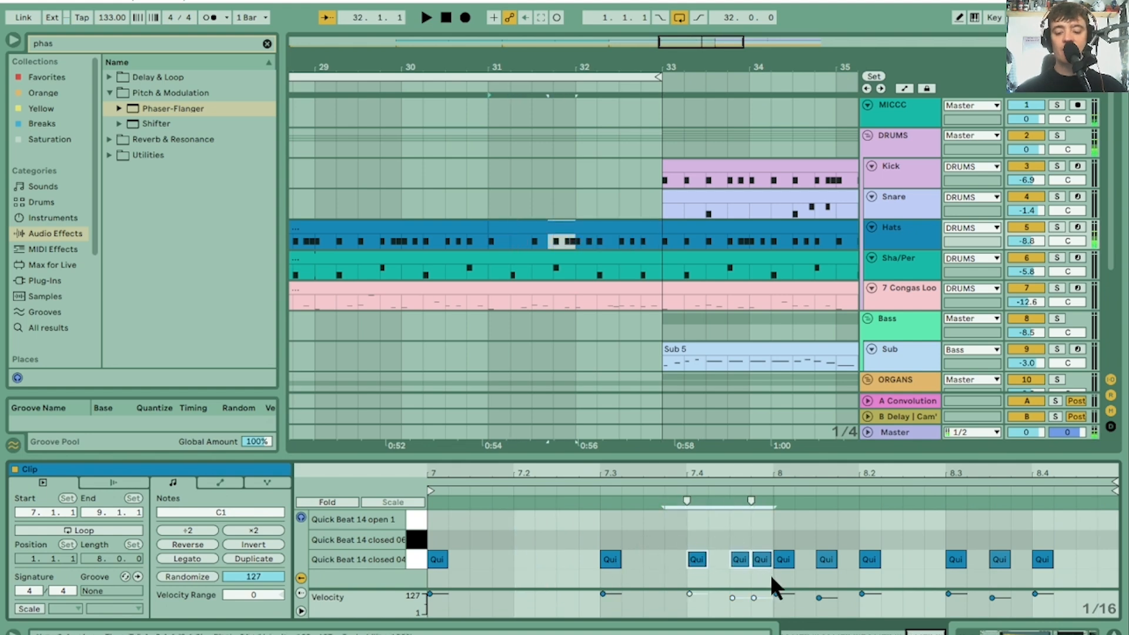
pyautogui.press('Delete')
# Step: Delete the Hats clip's notes between 8 and 8.3 and those following 8.3, and audition the thinned pattern
pyautogui.moveTo(829, 526); pyautogui.dragTo(898, 578)
pyautogui.press('Delete')
pyautogui.moveTo(986, 528); pyautogui.dragTo(1117, 586)
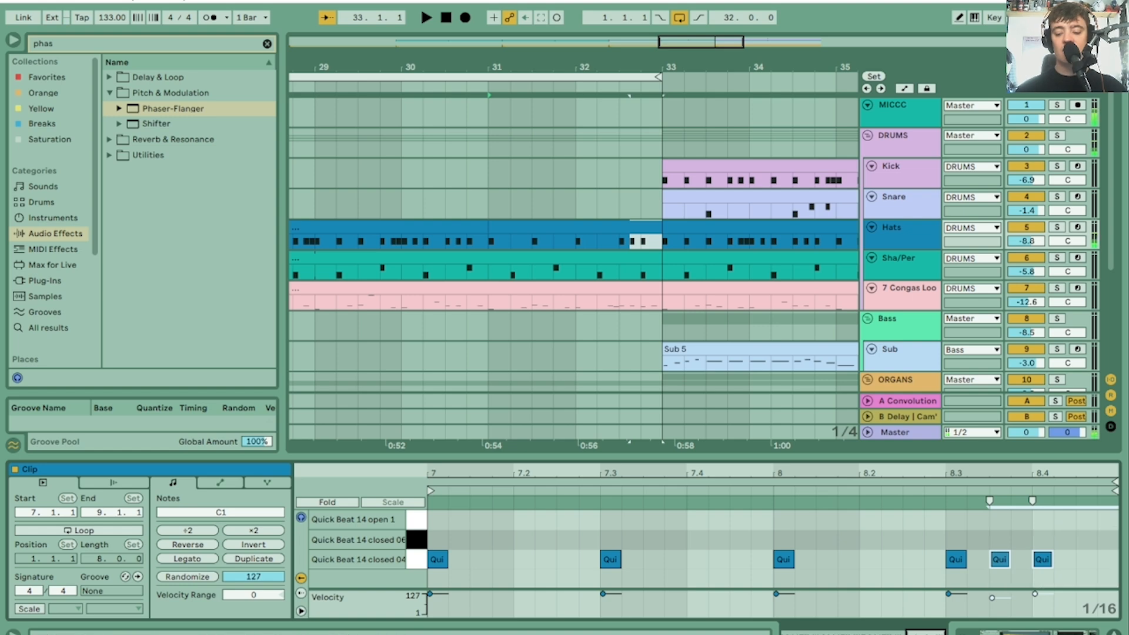
pyautogui.press('Delete')
pyautogui.press('space')
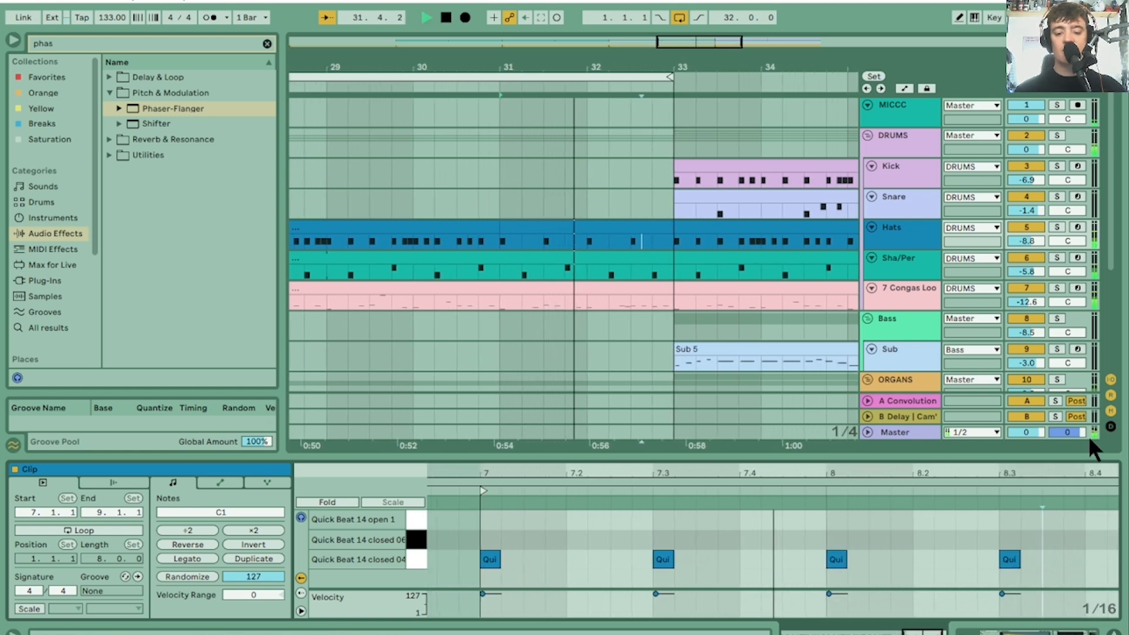
pyautogui.press('space')
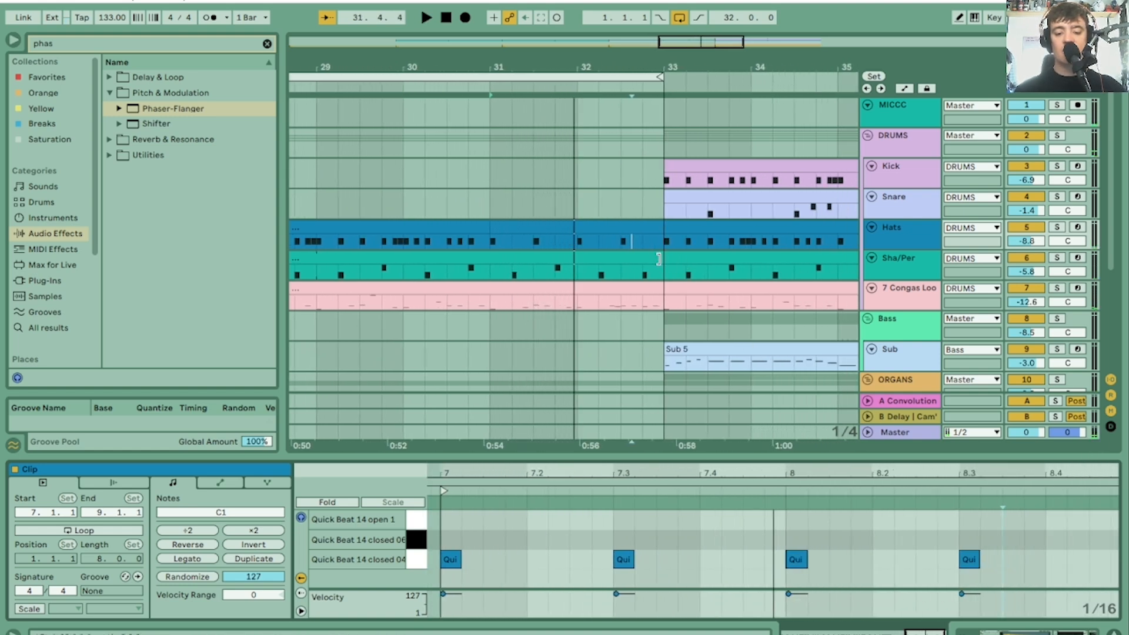
# Step: Shorten the Sha/Per clip to end at bar 32 and the Hats clip to end at 31.3, and audition the gap
pyautogui.moveTo(658, 259); pyautogui.dragTo(584, 268)
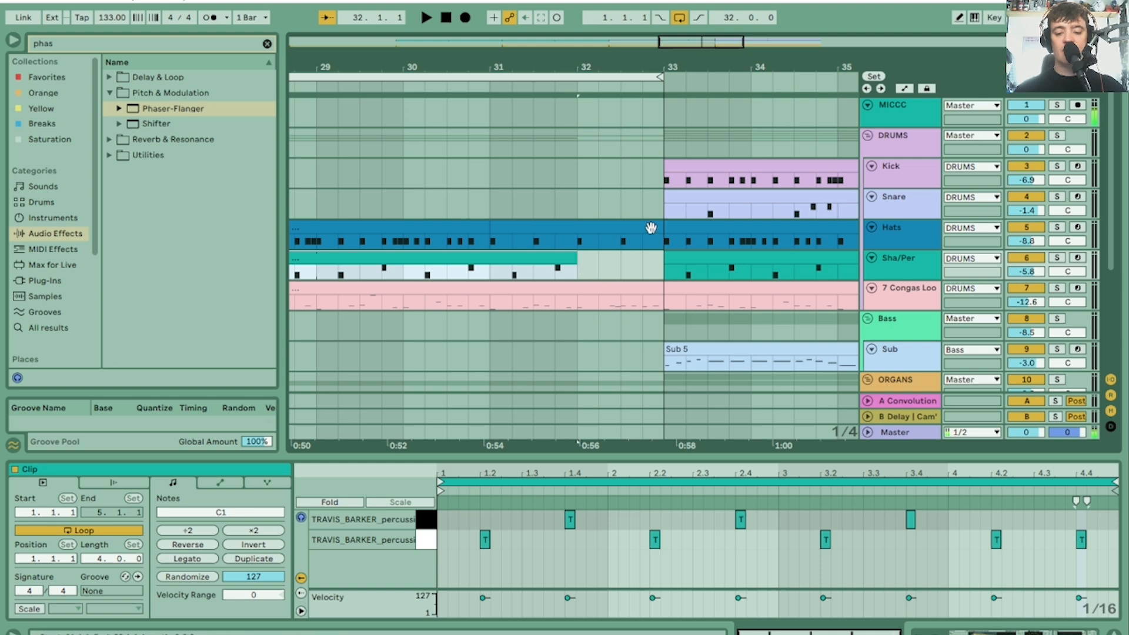
pyautogui.moveTo(659, 227); pyautogui.dragTo(528, 227)
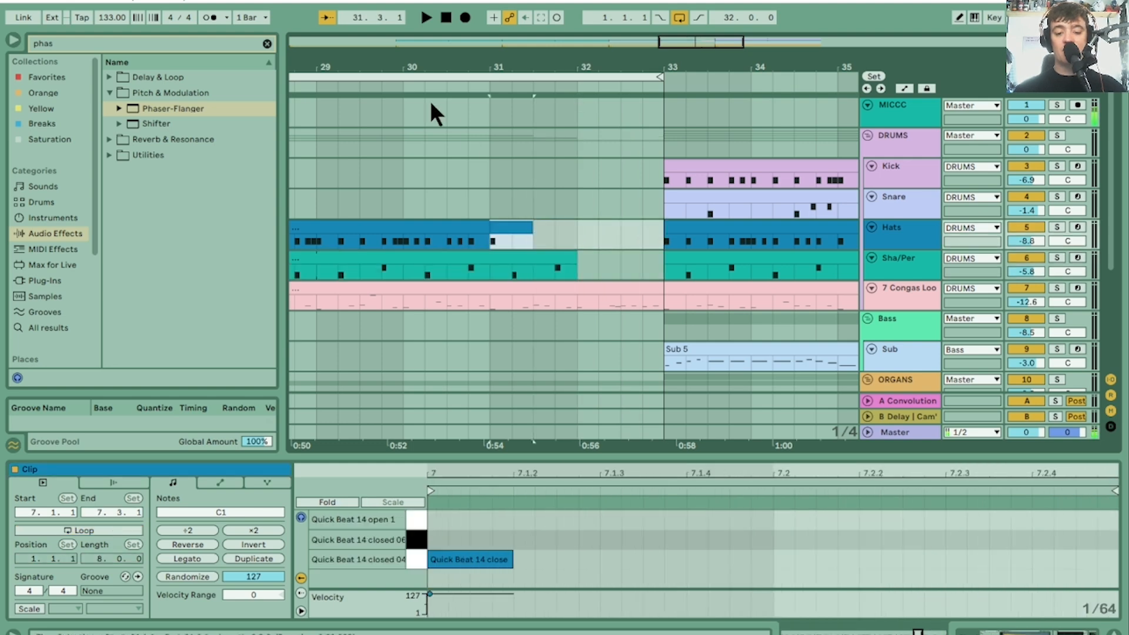
pyautogui.click(370, 86)
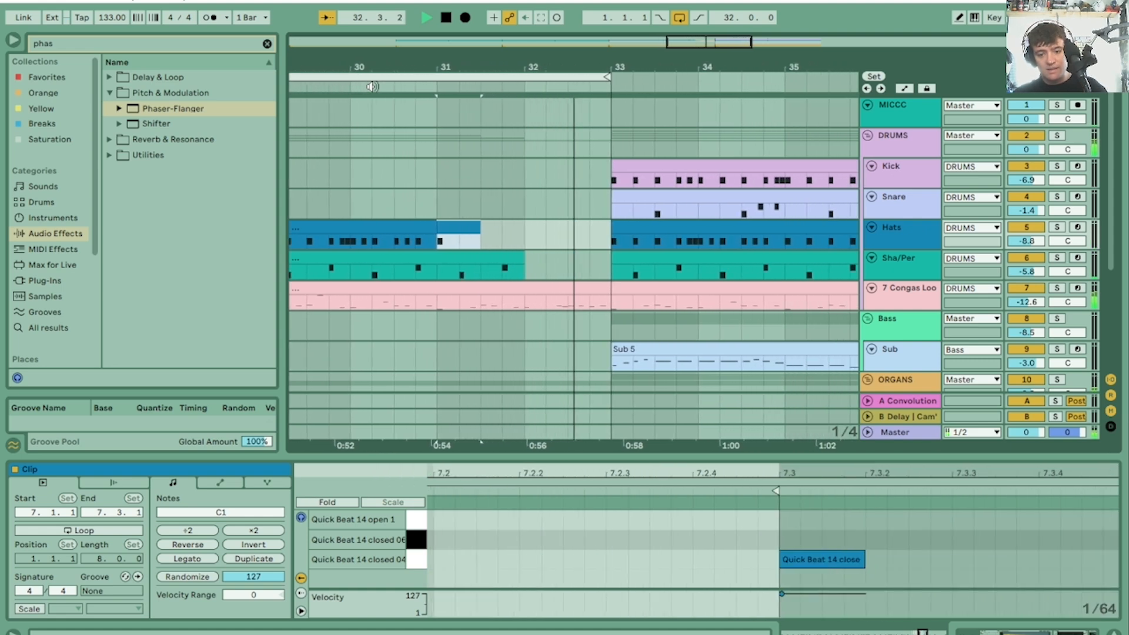
pyautogui.press('space')
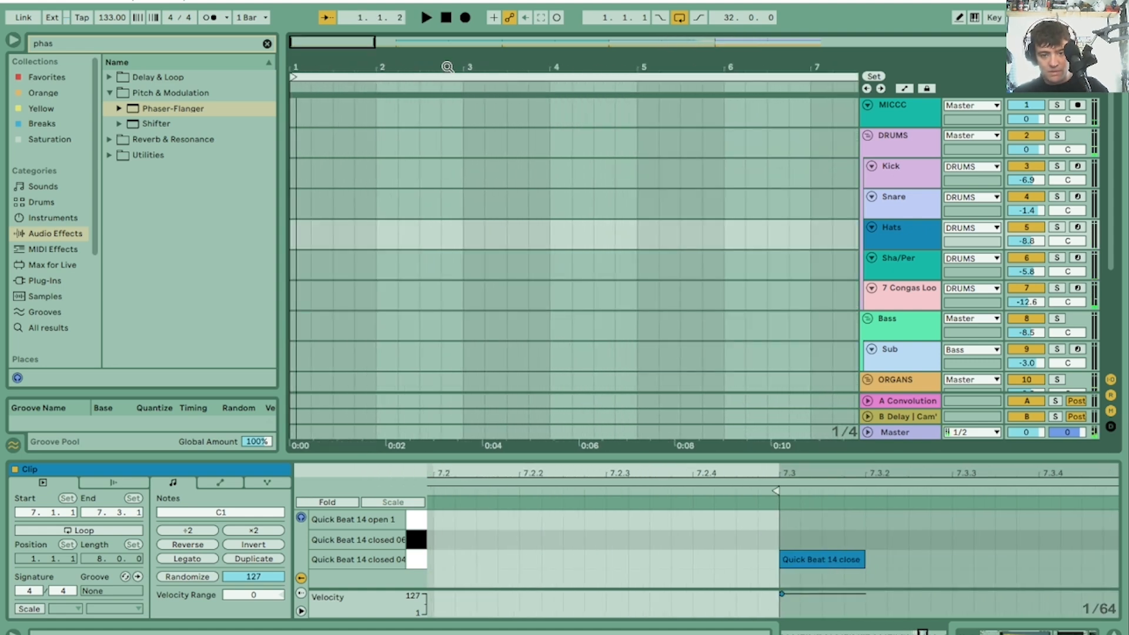
# Step: Shorten the Sha/Per clip before the drop further so that it ends at 31.1.4
pyautogui.moveTo(448, 67); pyautogui.dragTo(448, 24)
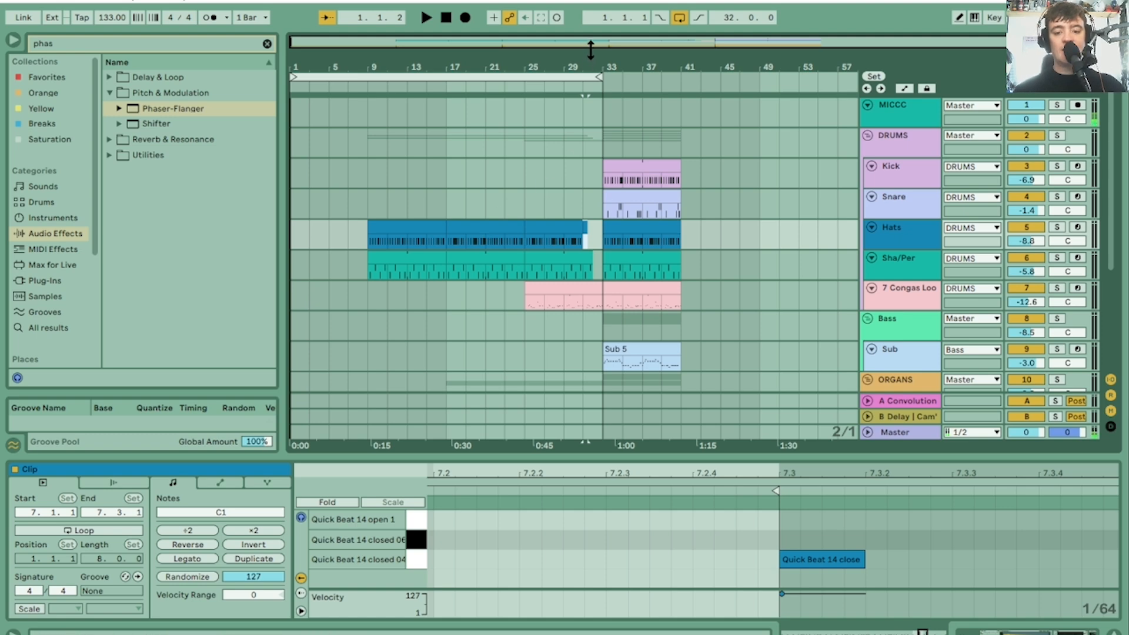
pyautogui.moveTo(590, 49); pyautogui.dragTo(594, 66)
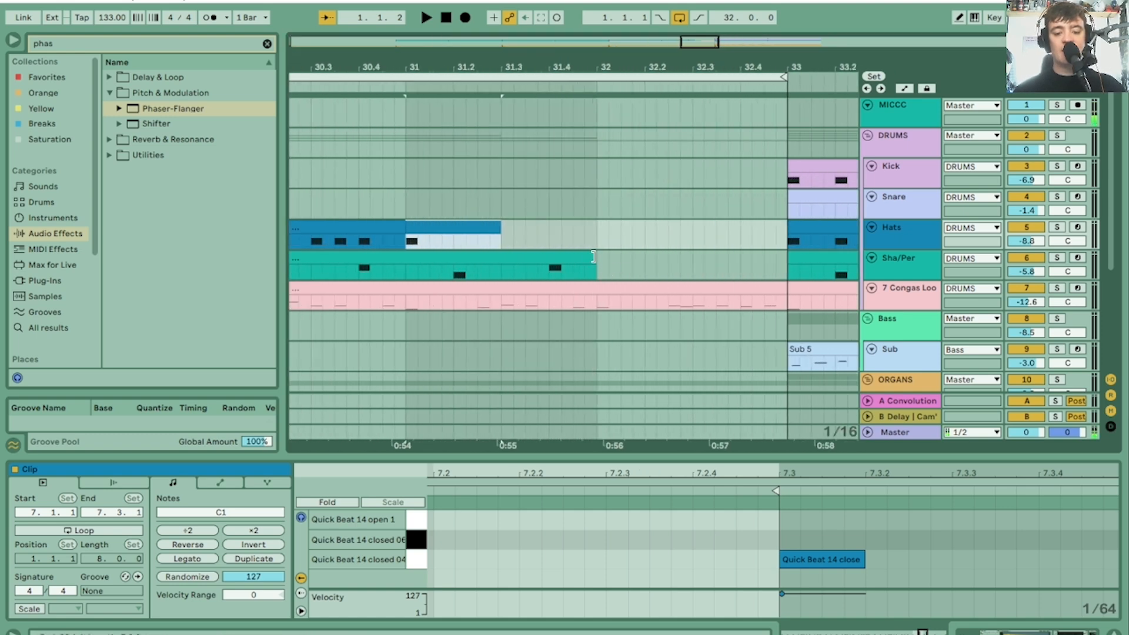
pyautogui.moveTo(593, 257); pyautogui.dragTo(438, 252)
# Step: Try shortening the 7 Congas Loo clip to end at bar 32
pyautogui.moveTo(555, 65); pyautogui.dragTo(554, 36)
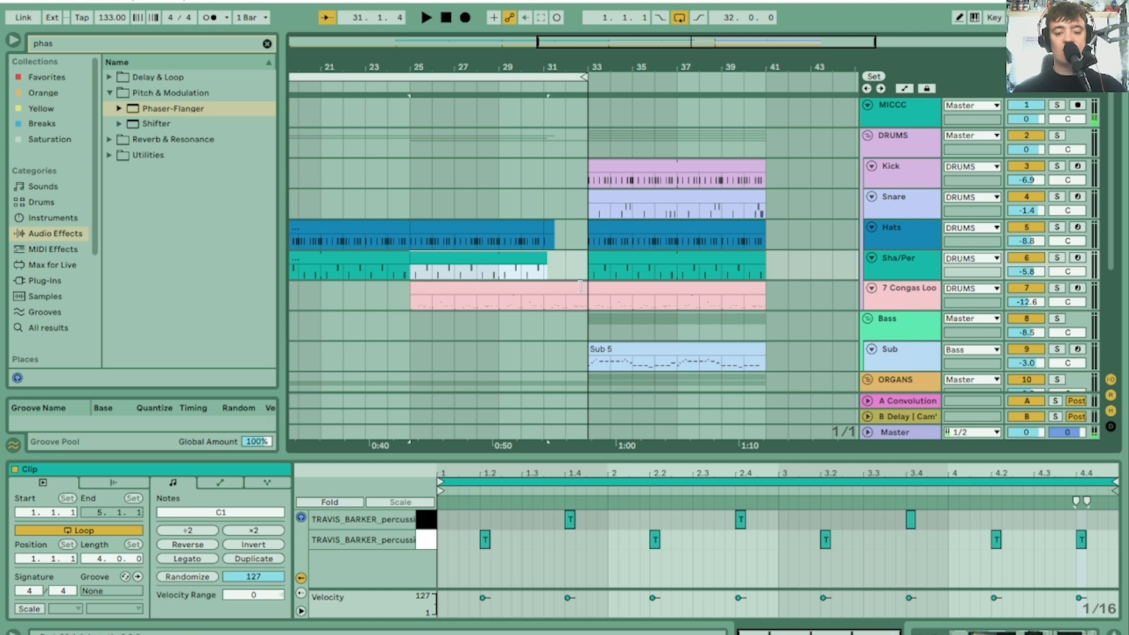
pyautogui.moveTo(586, 288); pyautogui.dragTo(565, 288)
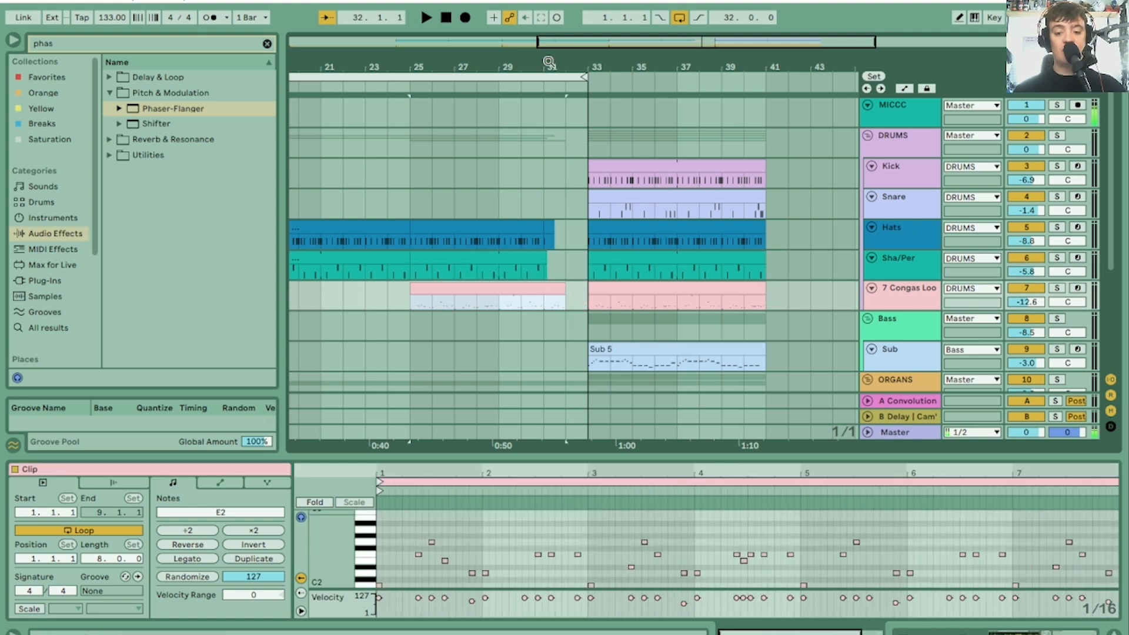
pyautogui.moveTo(549, 61); pyautogui.dragTo(550, 118)
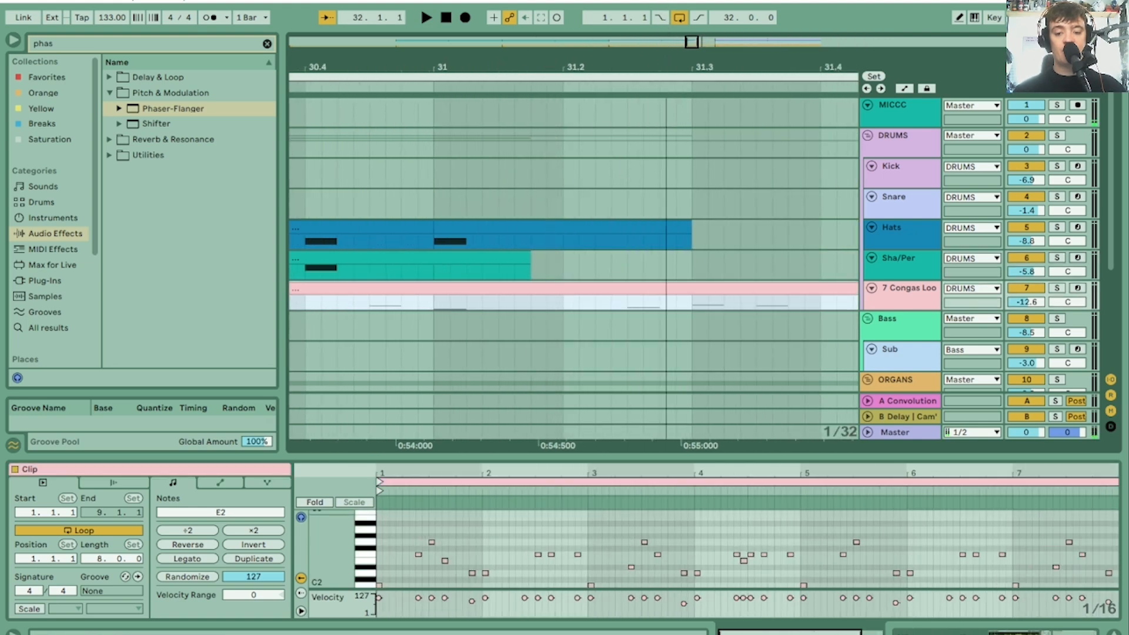
pyautogui.moveTo(666, 66); pyautogui.dragTo(605, 53)
pyautogui.hotkey('ctrl', 'z')
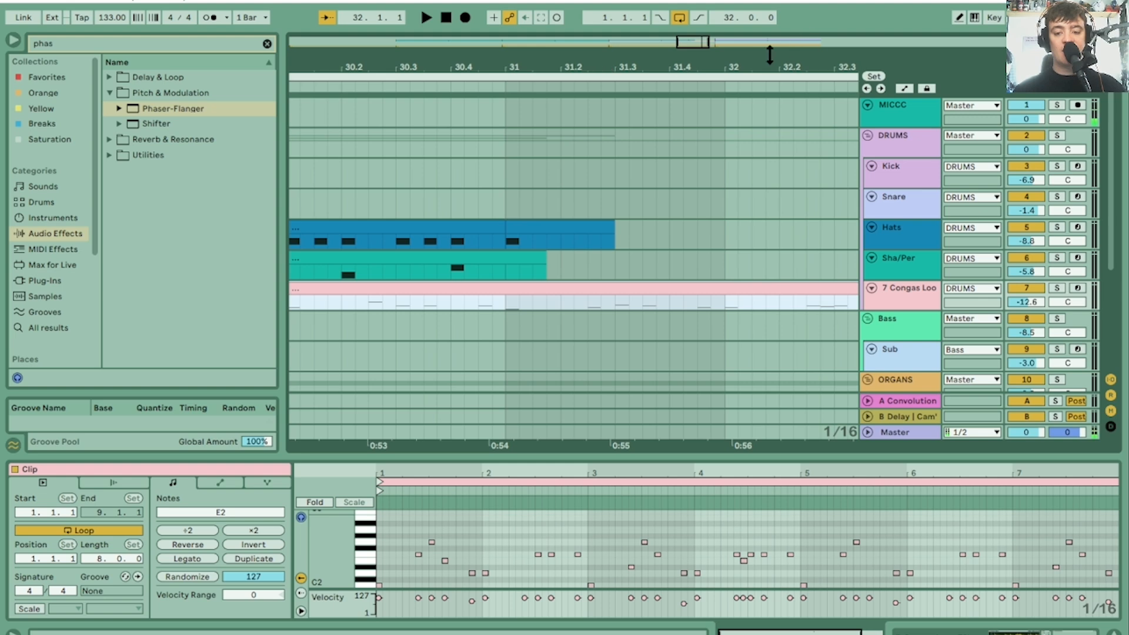
# Step: Delete the section of the 7 Congas Loo clip from 31.2 to 32.2
pyautogui.moveTo(769, 55); pyautogui.dragTo(637, 66)
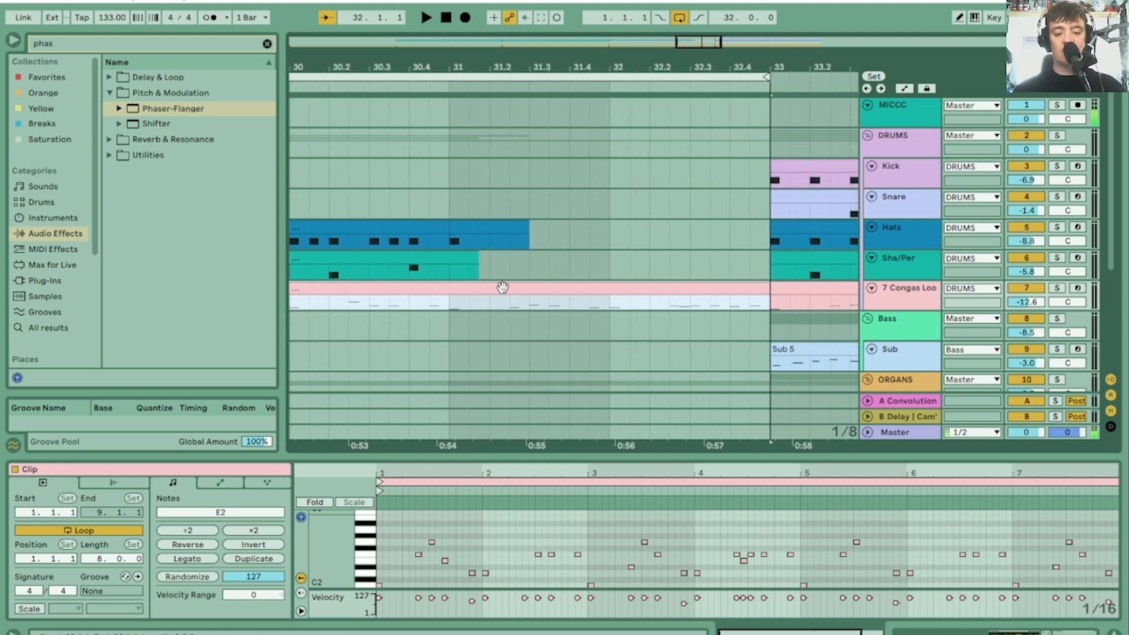
pyautogui.moveTo(488, 301); pyautogui.dragTo(646, 281)
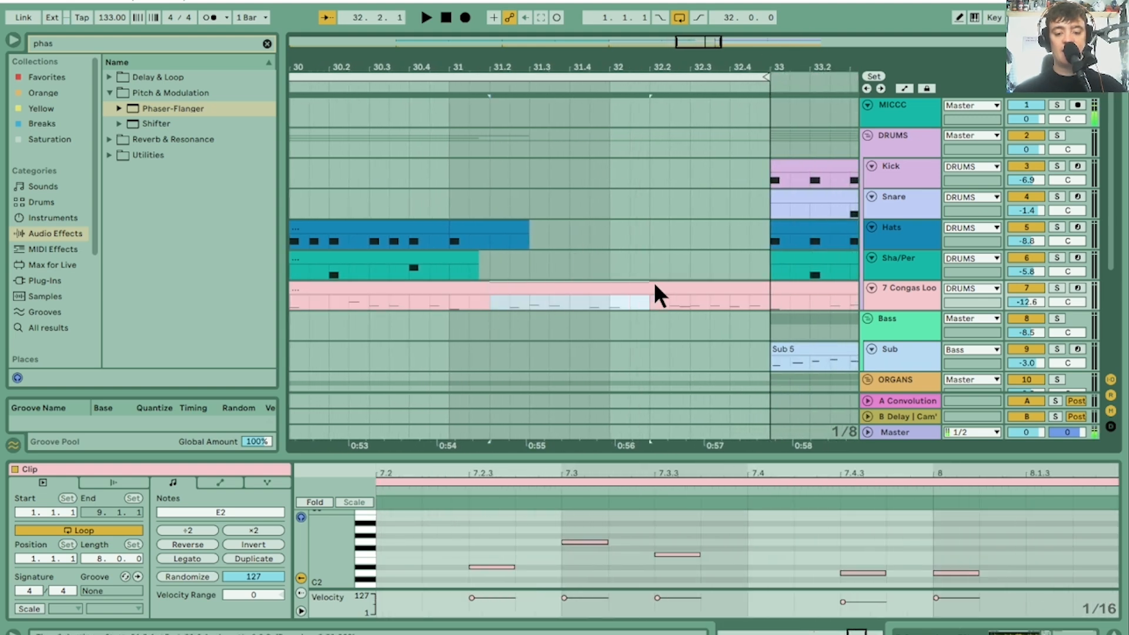
pyautogui.press('Delete')
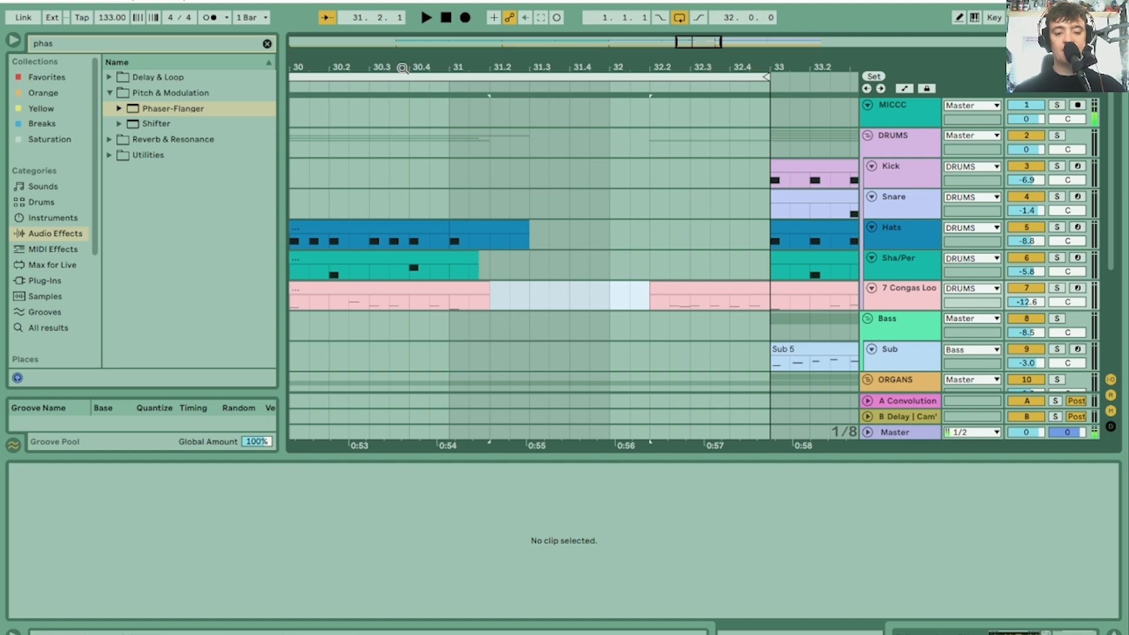
# Step: Audition the transition into bar 33 and turn off the arrangement loop
pyautogui.press('space')
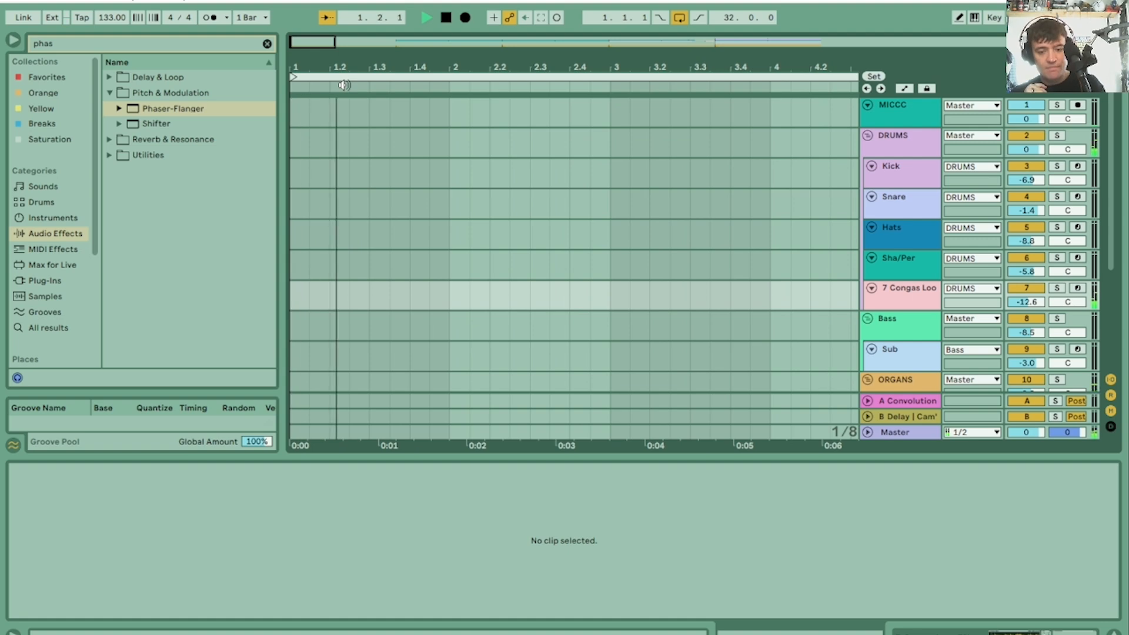
pyautogui.press('space')
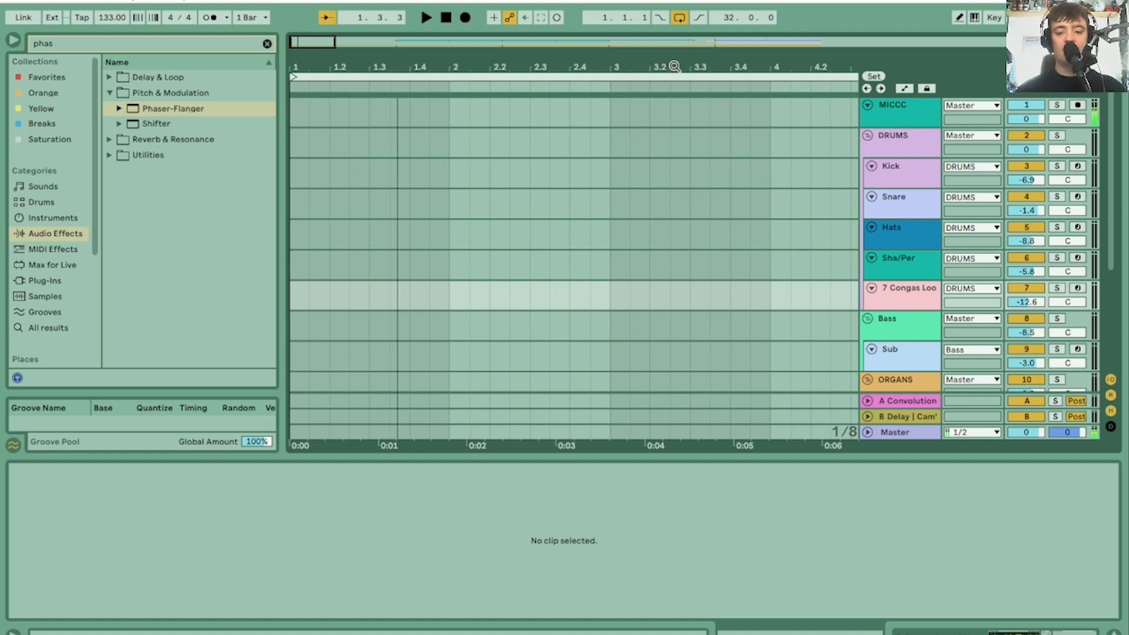
pyautogui.moveTo(674, 66); pyautogui.dragTo(675, 41)
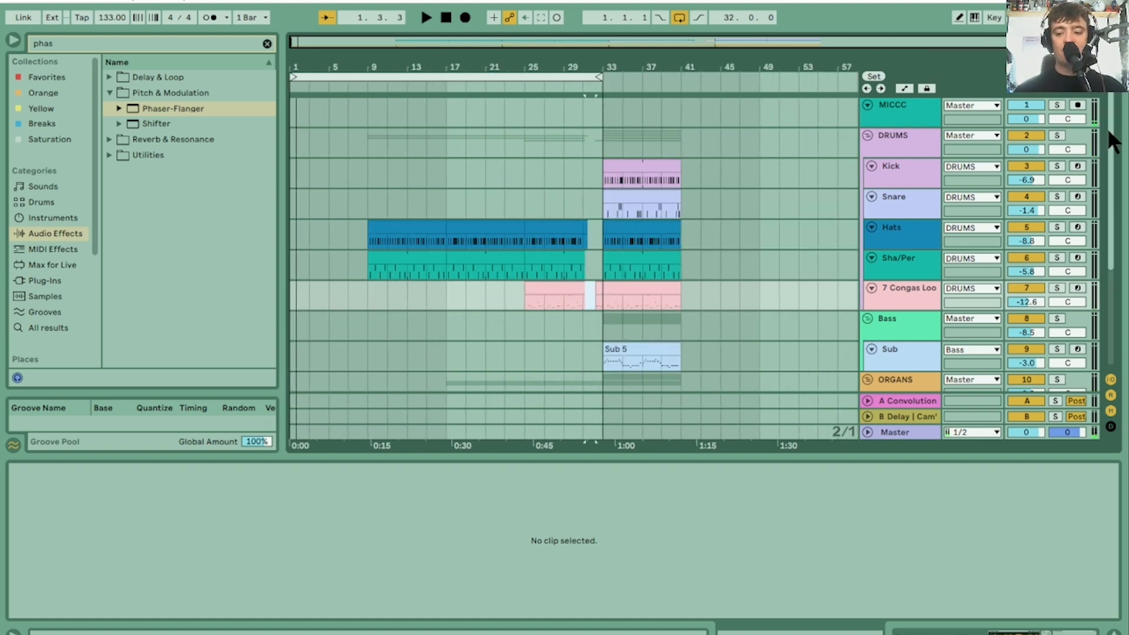
pyautogui.scroll(-5, 1120, 244)
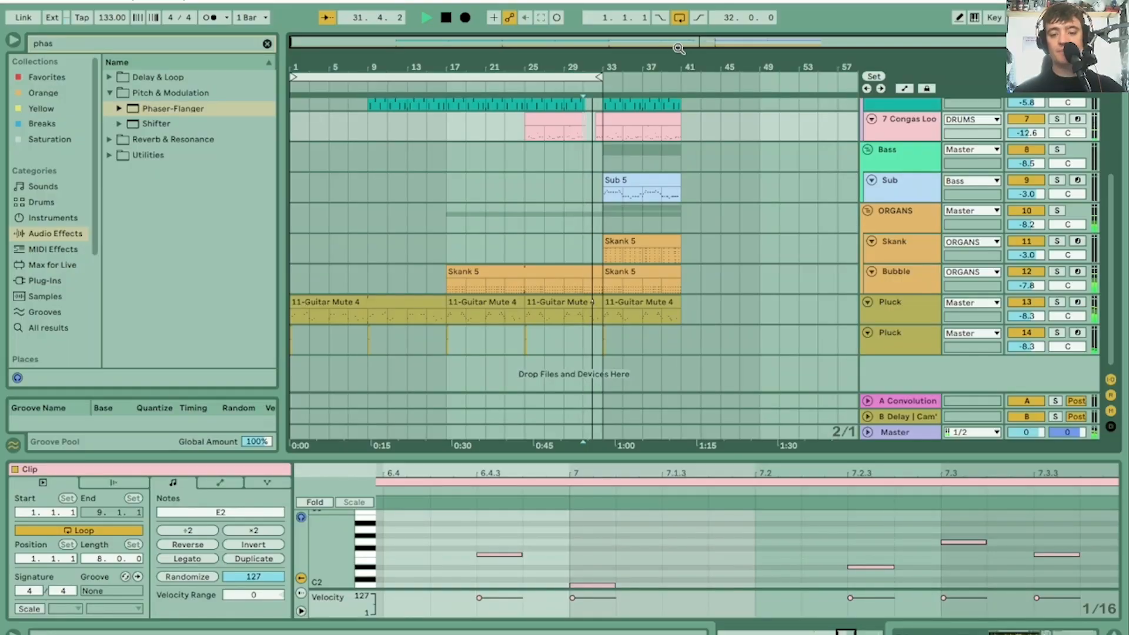
pyautogui.click(681, 17)
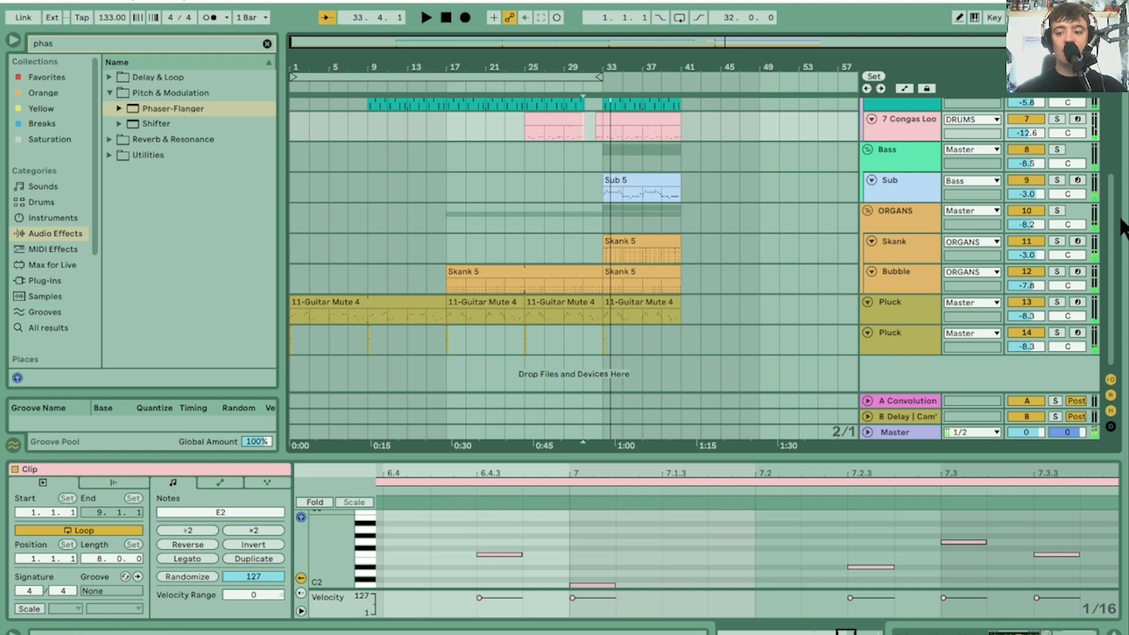
# Step: Insert a new audio track below 7 Congas Loo in the DRUMS group and name it Crash
pyautogui.moveTo(1111, 222); pyautogui.dragTo(1119, 168)
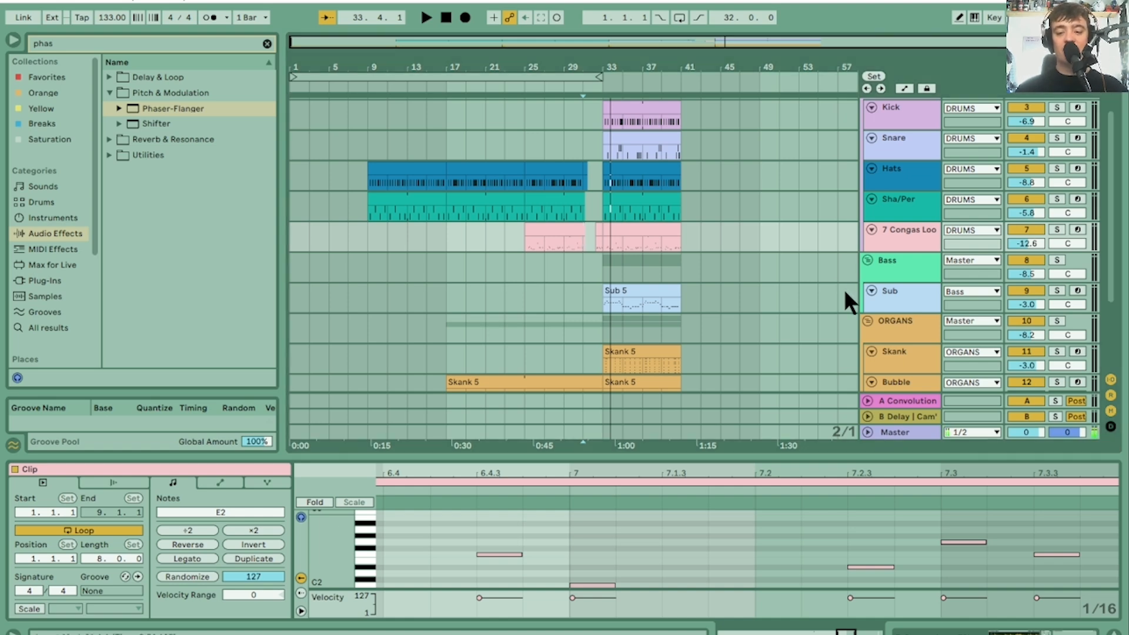
pyautogui.scroll(-5, 844, 288)
pyautogui.scroll(5, 844, 288)
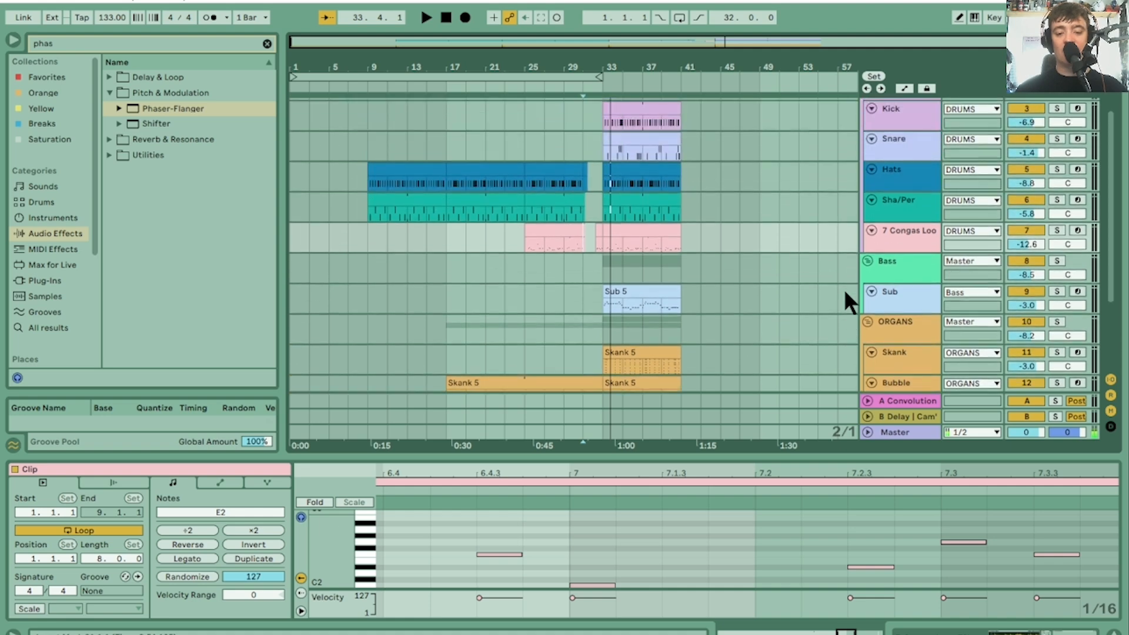
pyautogui.scroll(3, 844, 288)
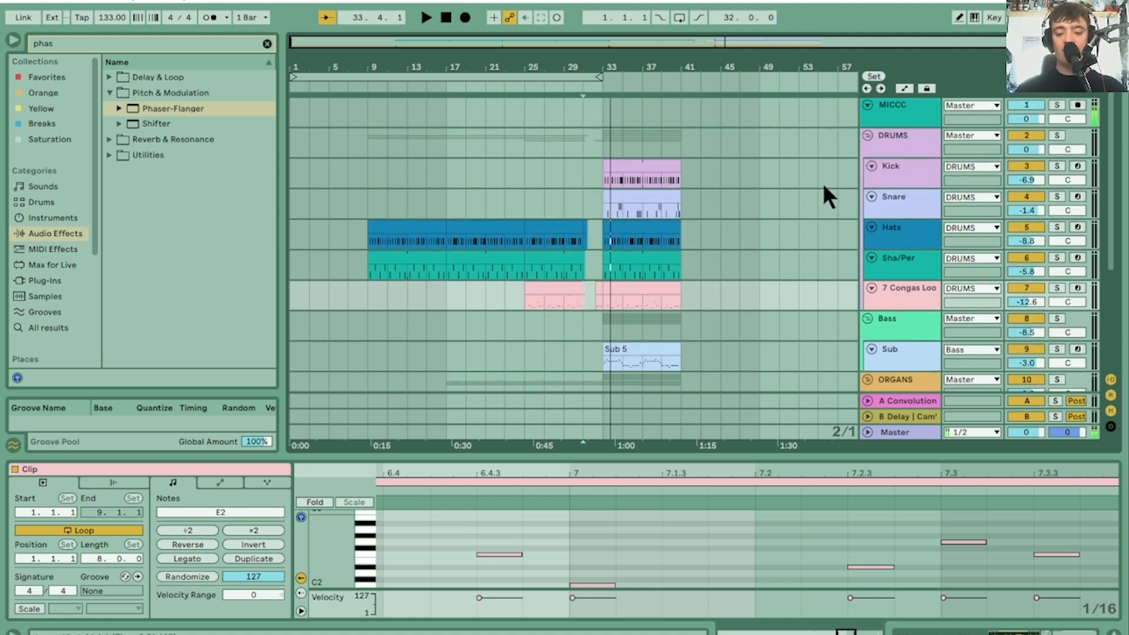
pyautogui.scroll(-3, 722, 290)
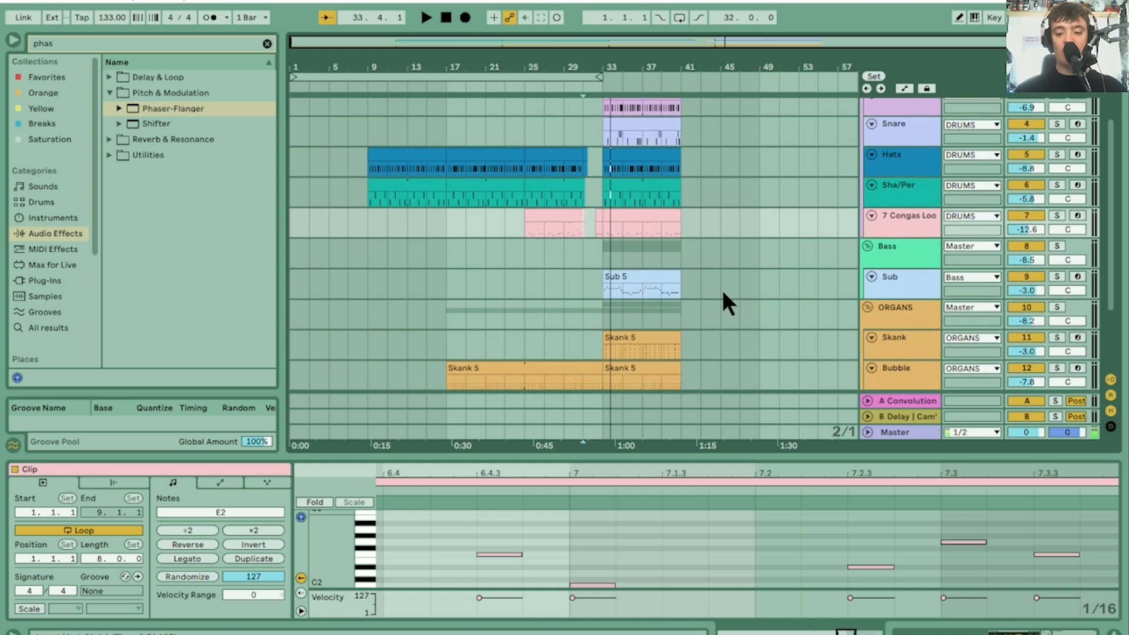
pyautogui.click(919, 230)
pyautogui.hotkey('ctrl', 't')
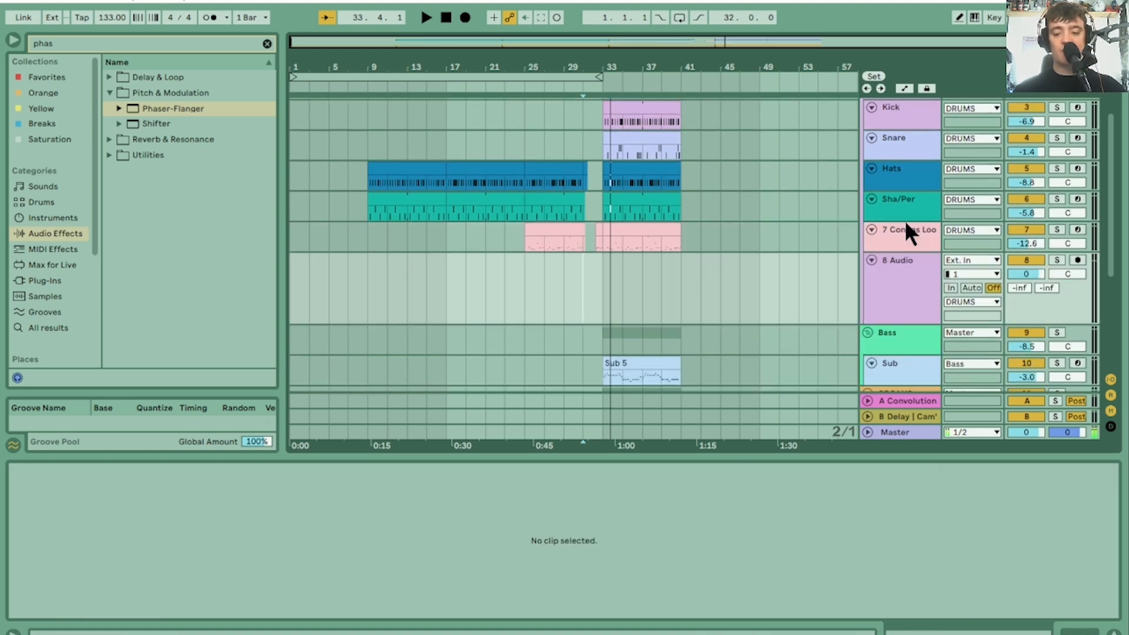
pyautogui.click(911, 282)
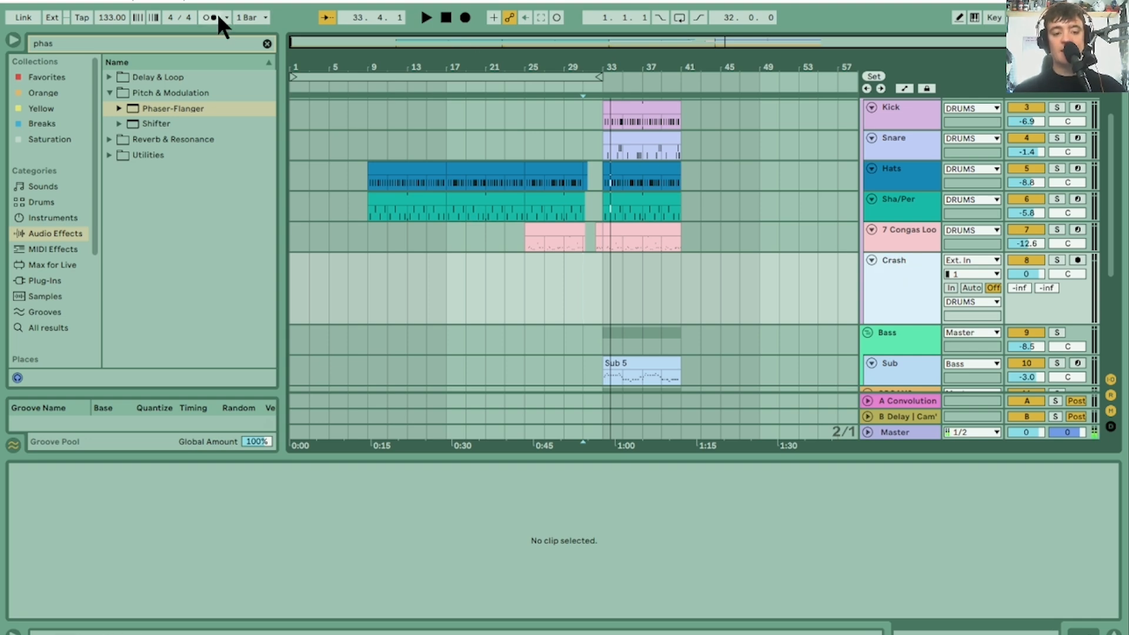
# Step: Clear the previous browser search and search the Samples folder for "crash"
pyautogui.click(267, 44)
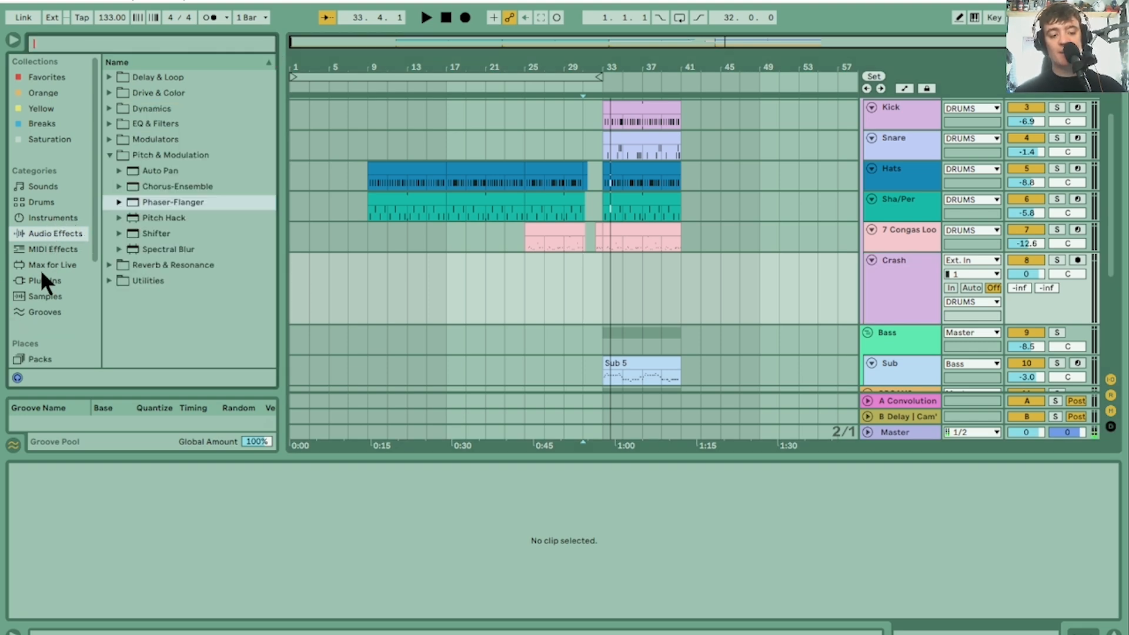
pyautogui.scroll(-5, 47, 297)
pyautogui.click(46, 344)
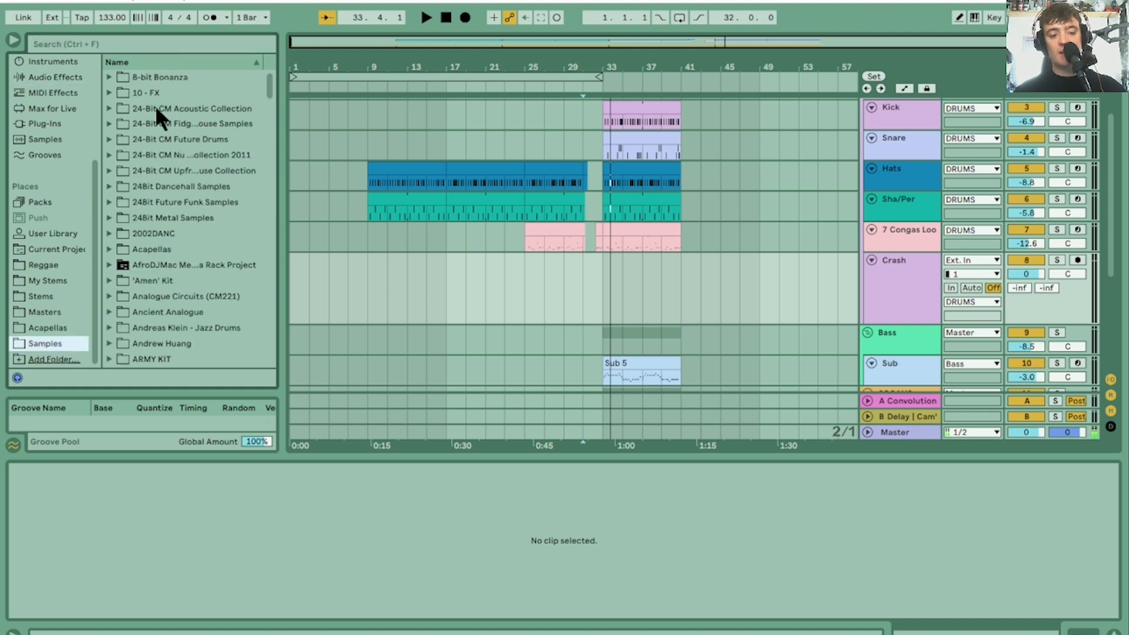
pyautogui.click(156, 44)
pyautogui.write('crash')
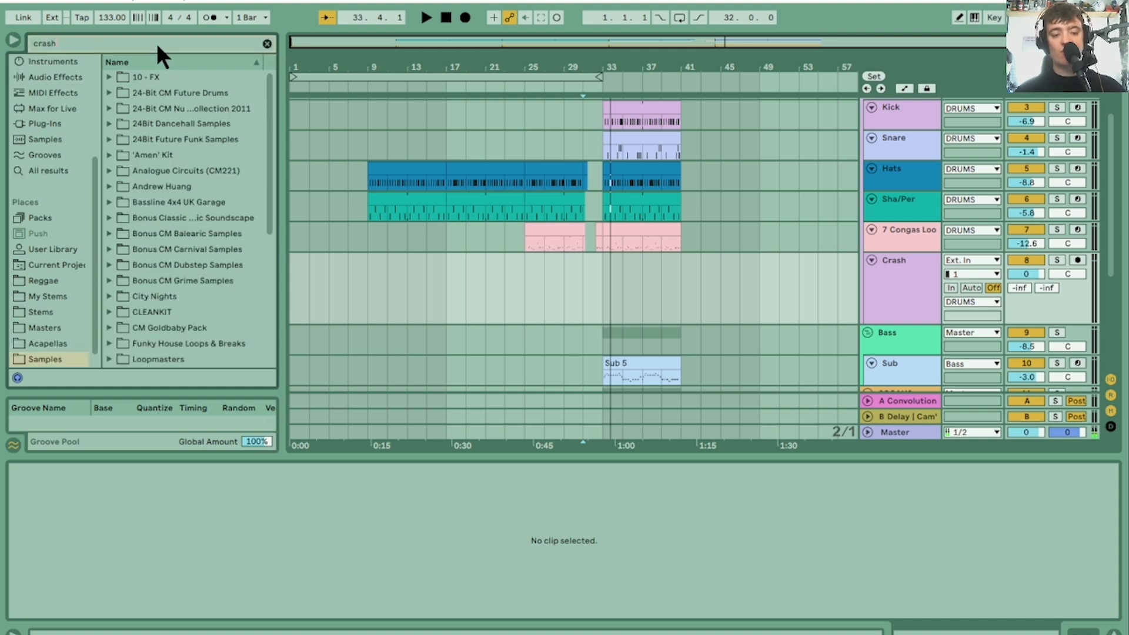
# Step: Expand the Drums & Percussion subfolder of the RackNRuin sample folder to list its crash samples
pyautogui.scroll(-4, 220, 255)
pyautogui.click(220, 258)
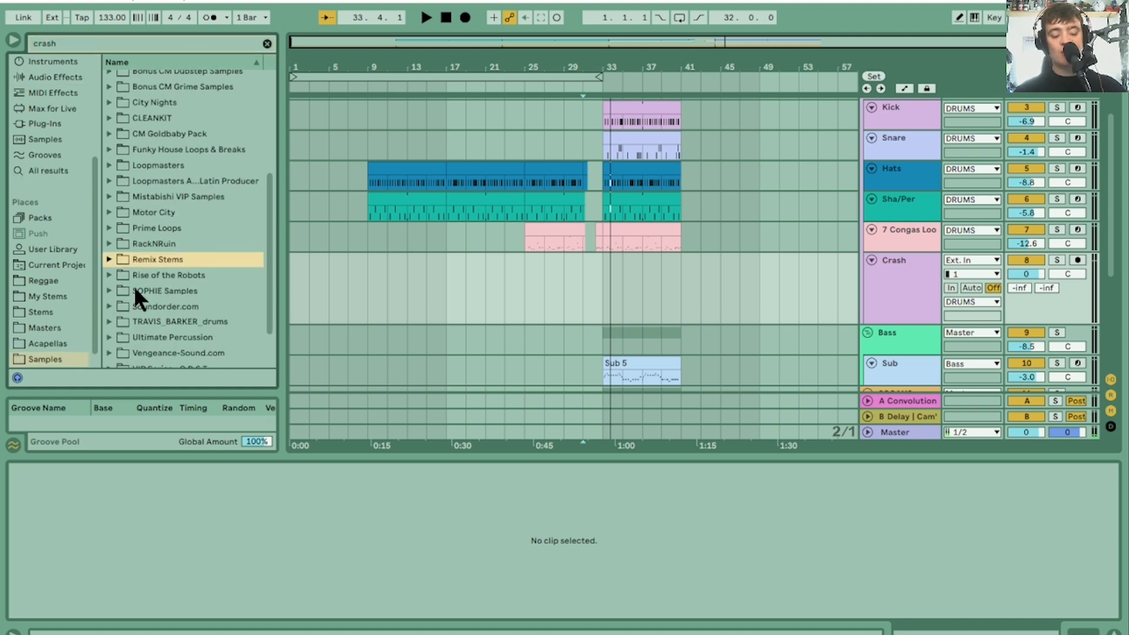
pyautogui.click(111, 241)
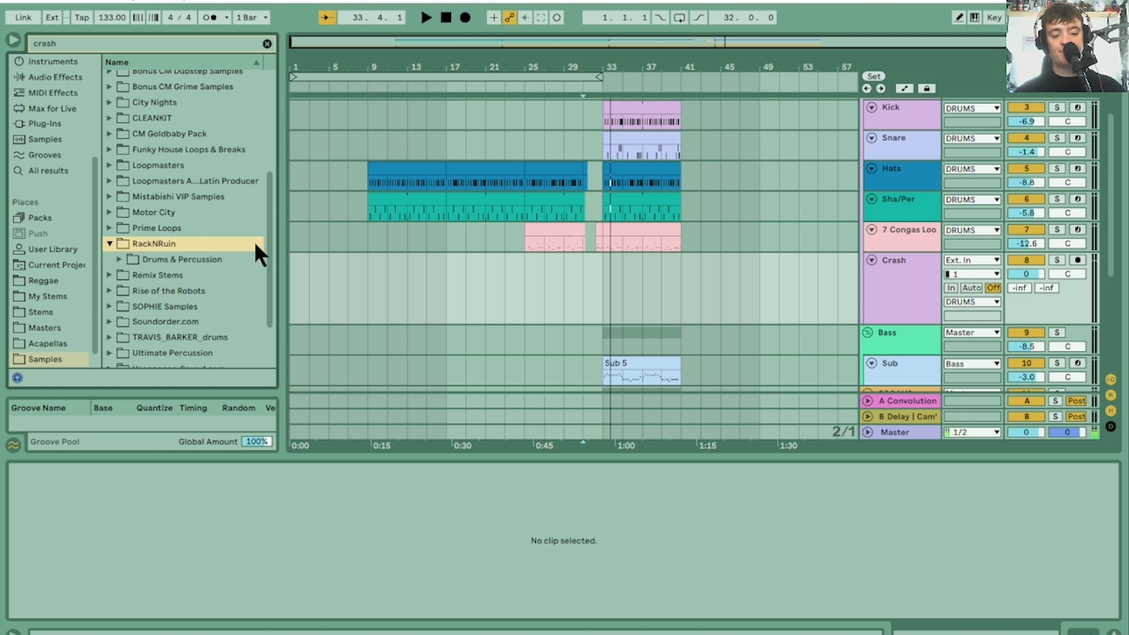
pyautogui.press('Down')
pyautogui.press('Right')
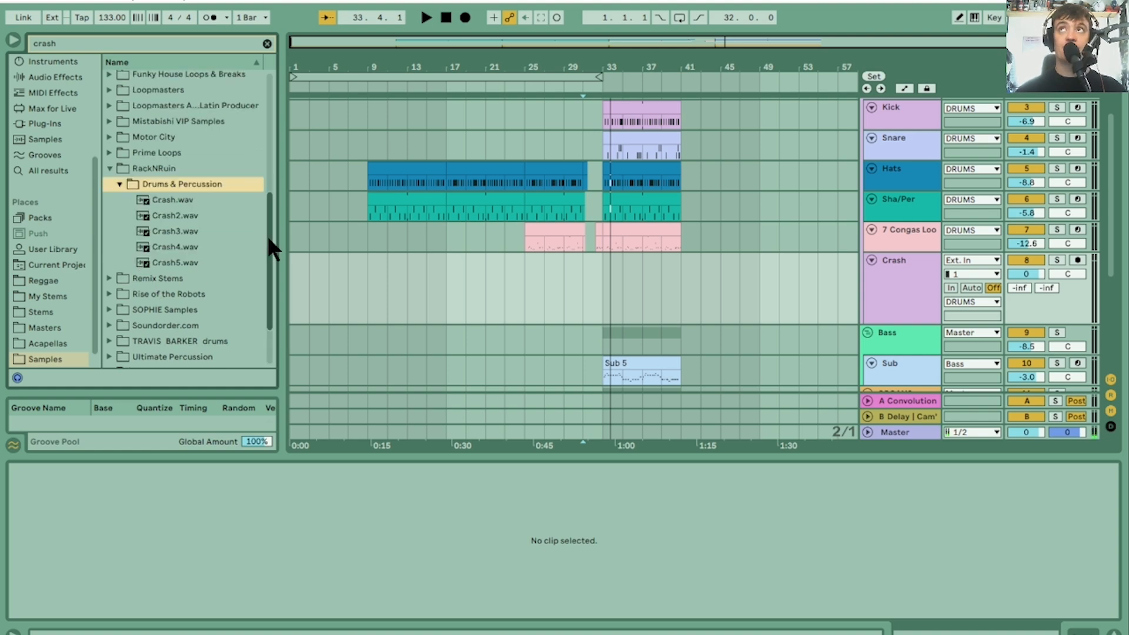
# Step: Preview the RackNRuin crash samples one after another, from Crash.wav to Crash5.wav
pyautogui.click(166, 197)
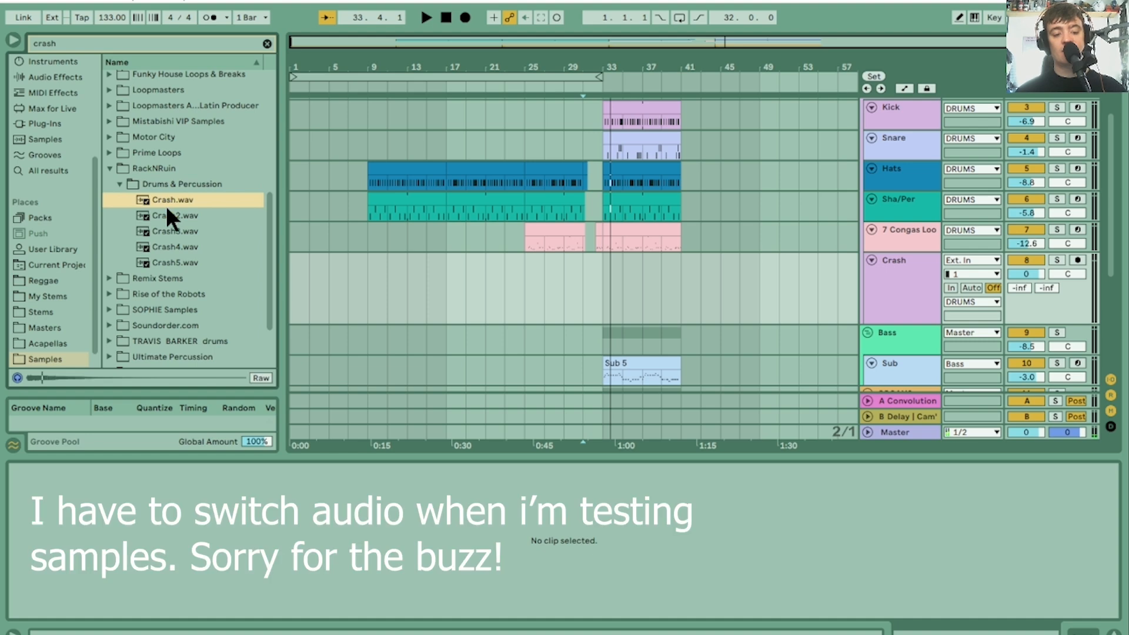
pyautogui.click(166, 213)
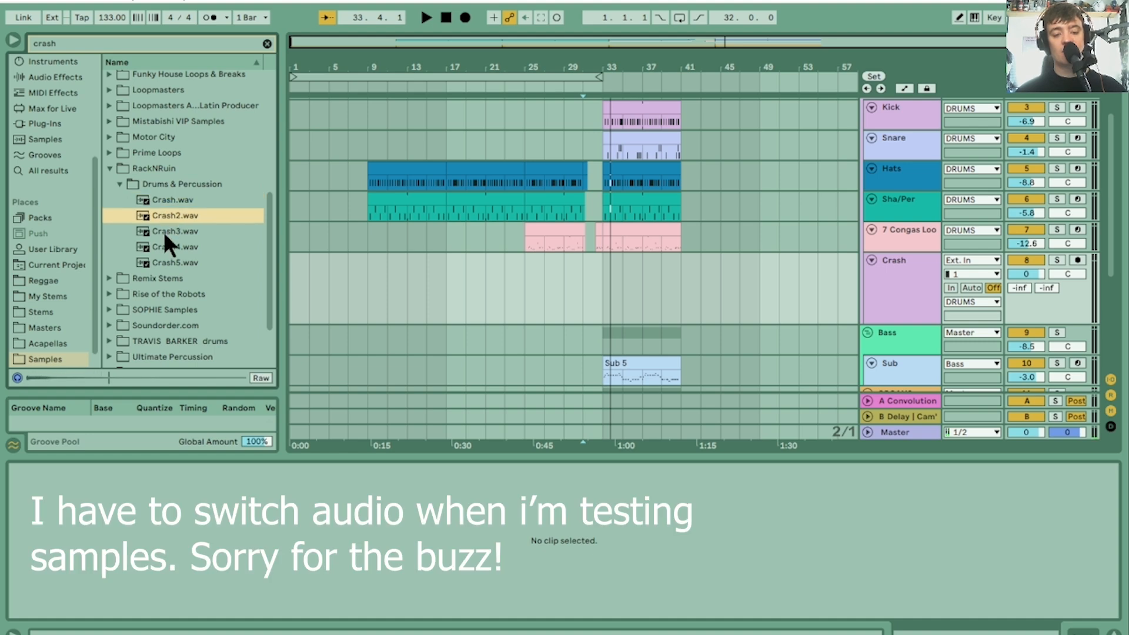
pyautogui.click(163, 232)
pyautogui.click(164, 246)
pyautogui.click(167, 262)
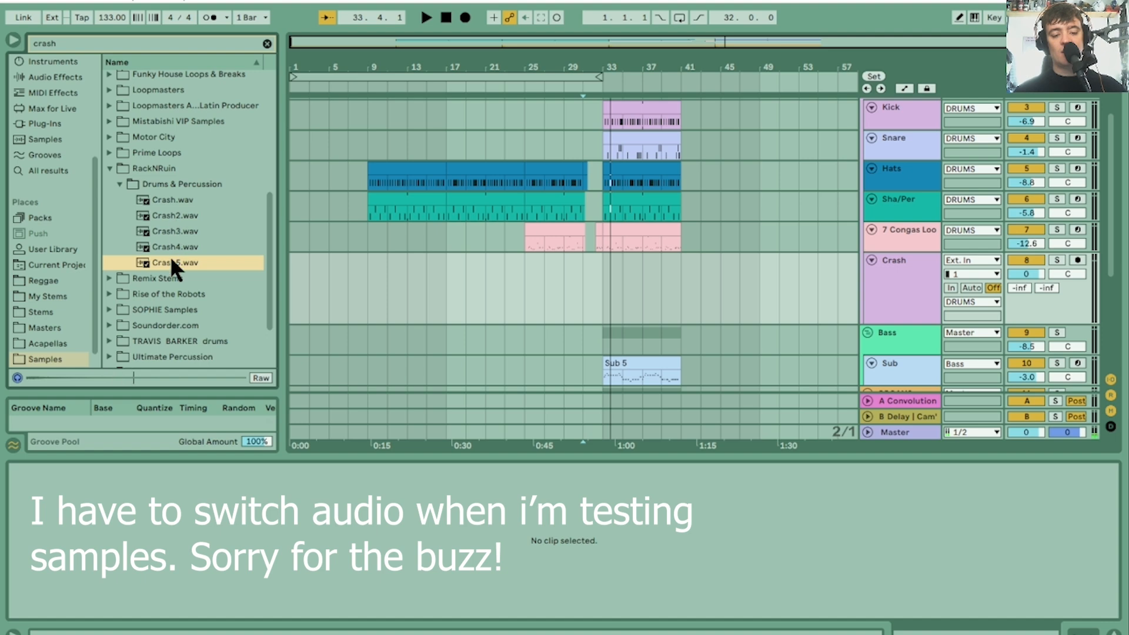
# Step: Play the arrangement from bar 33 and preview the crash samples against it, ending with Crash3.wav
pyautogui.press('space')
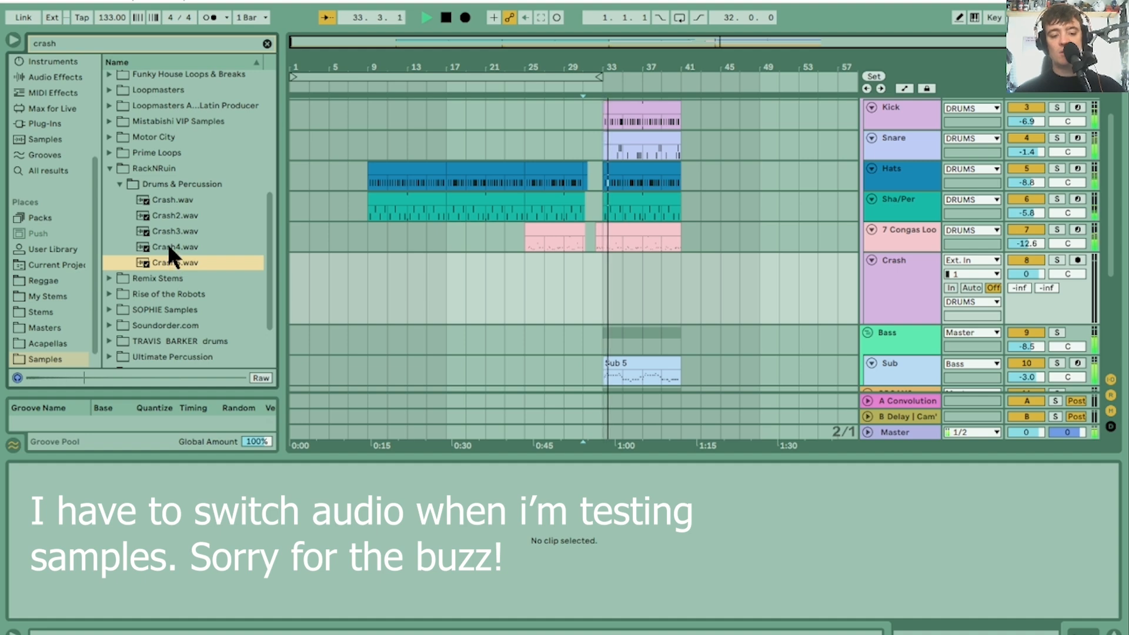
pyautogui.click(168, 246)
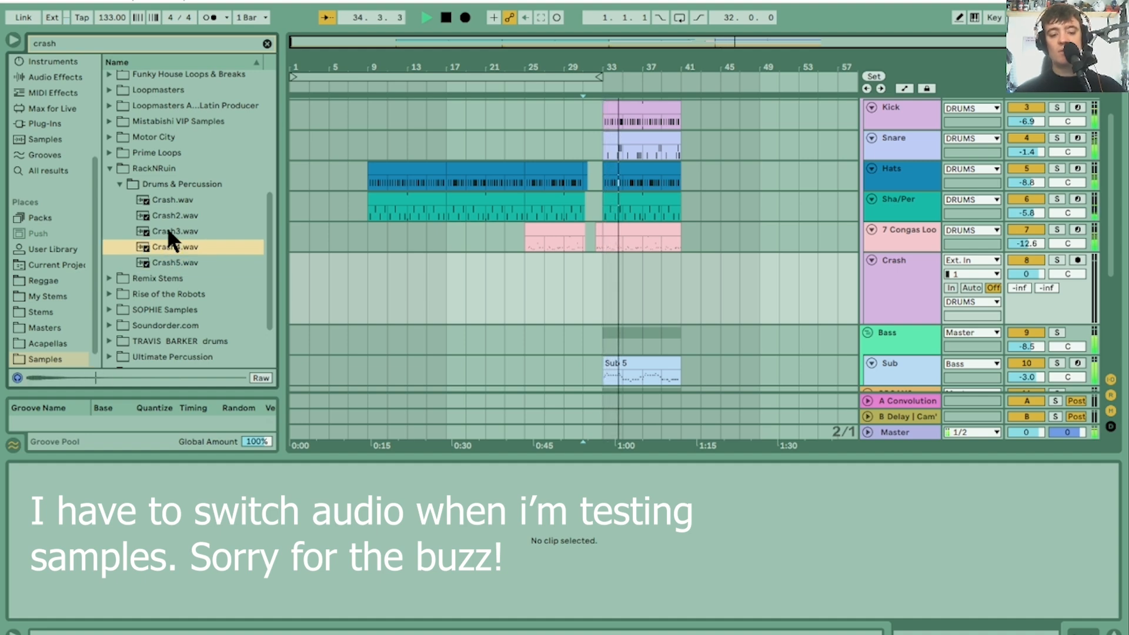
pyautogui.click(168, 229)
pyautogui.click(171, 215)
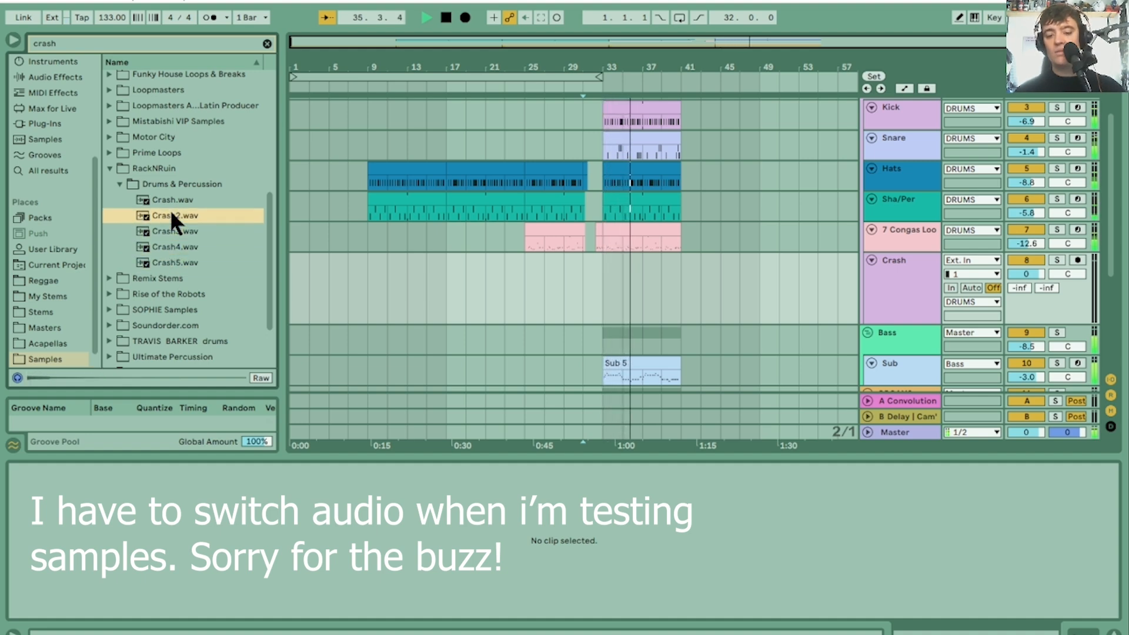
pyautogui.click(173, 202)
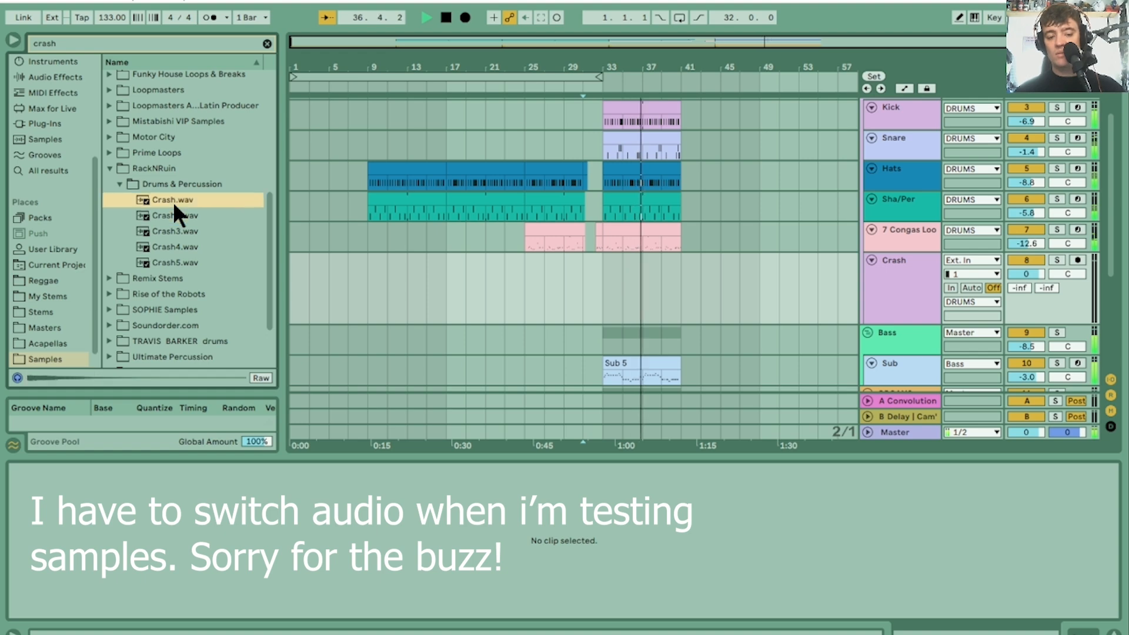
pyautogui.click(178, 230)
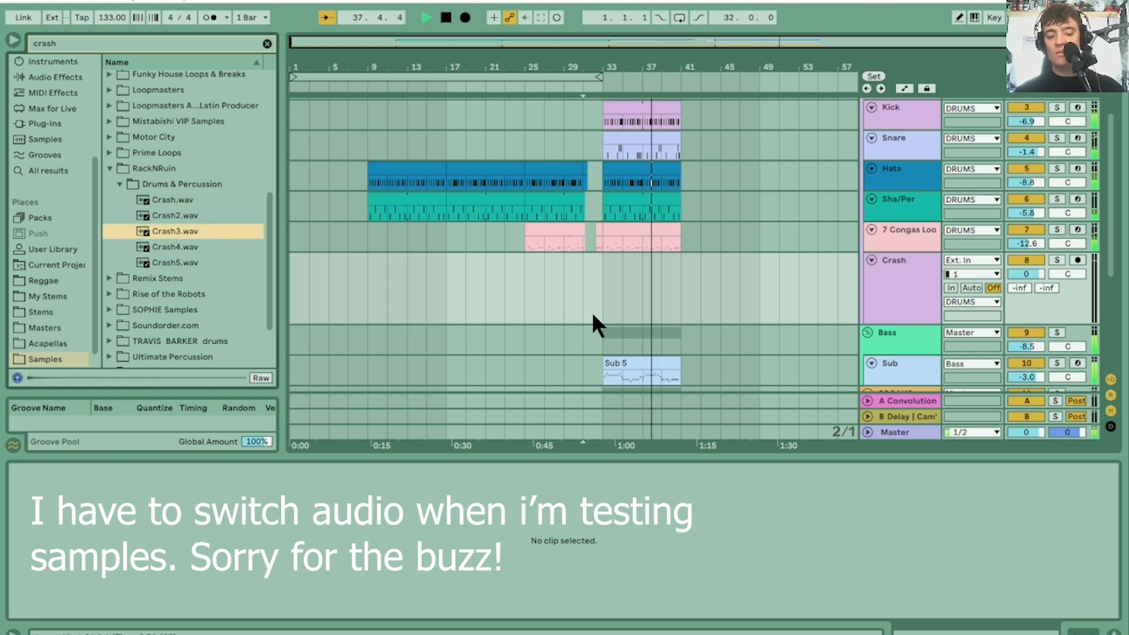
pyautogui.press('space')
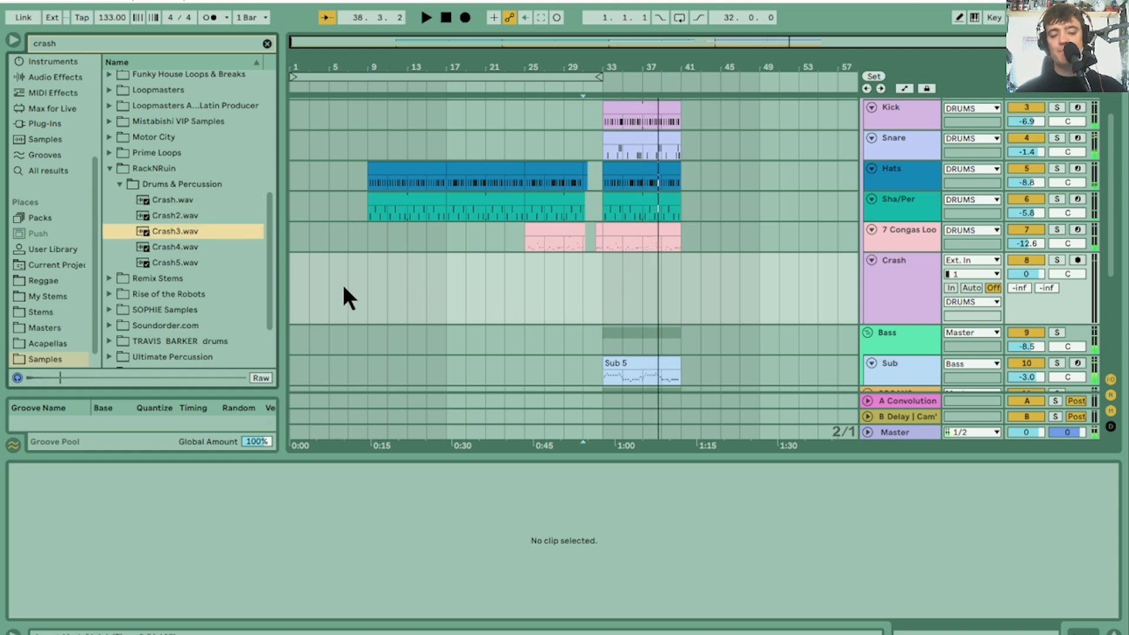
# Step: Place Crash3.wav on the Crash track at bar 33, reduce the track's height and audition the drop
pyautogui.moveTo(165, 231); pyautogui.dragTo(602, 292)
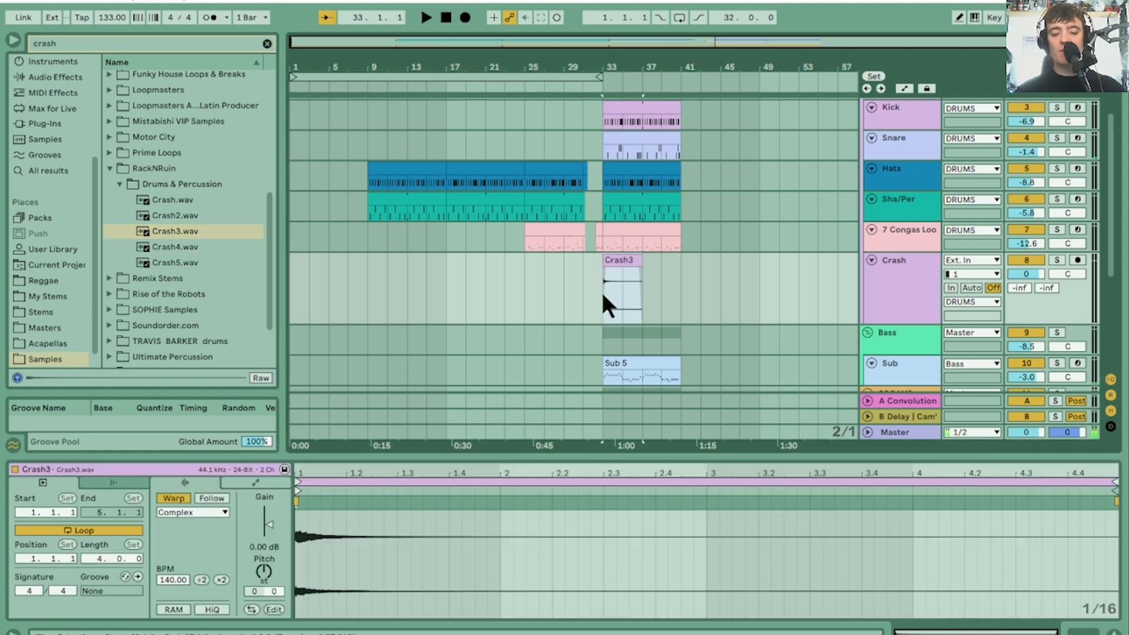
pyautogui.moveTo(915, 323); pyautogui.dragTo(916, 288)
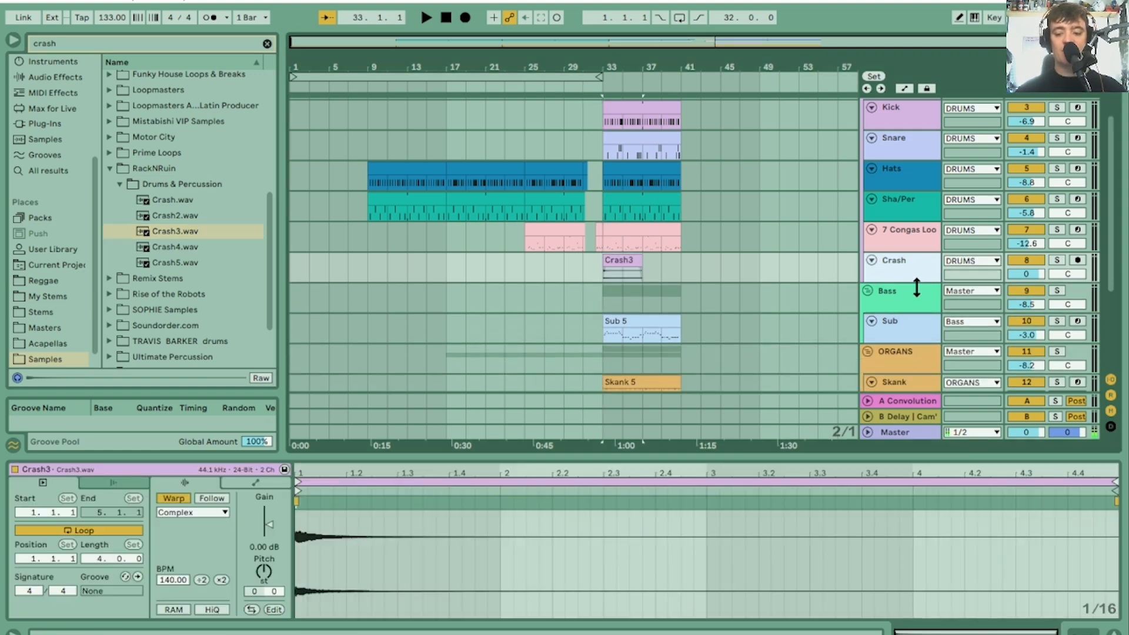
pyautogui.press('space')
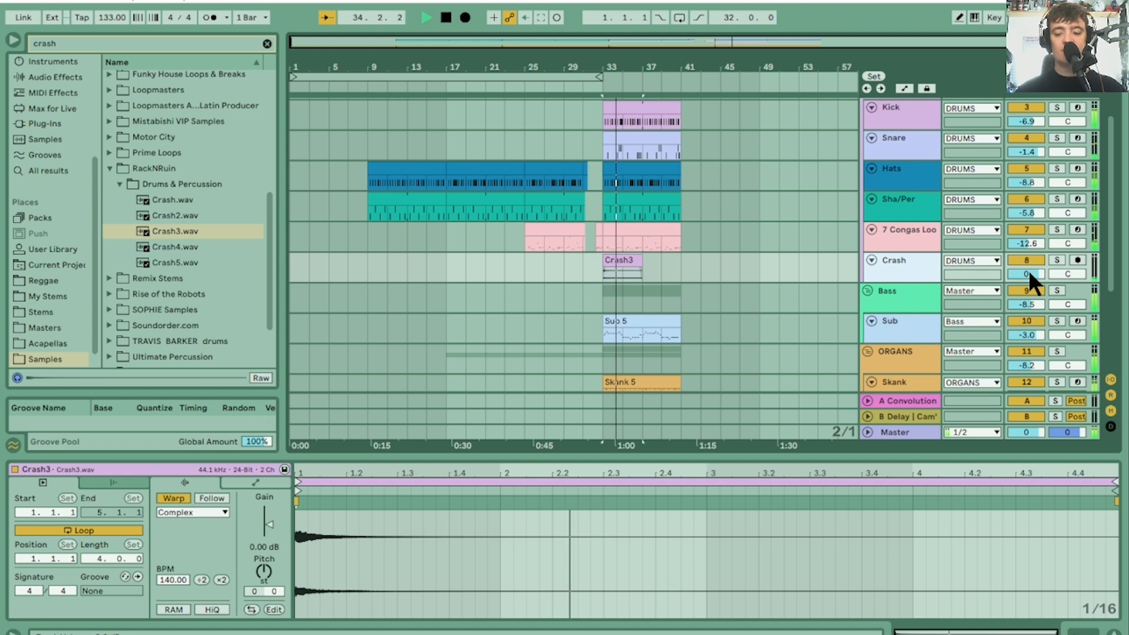
# Step: Solo the upper Pluck track, audition it from bar 33 with its device chain shown, and turn the solo off
pyautogui.scroll(-5, 1108, 243)
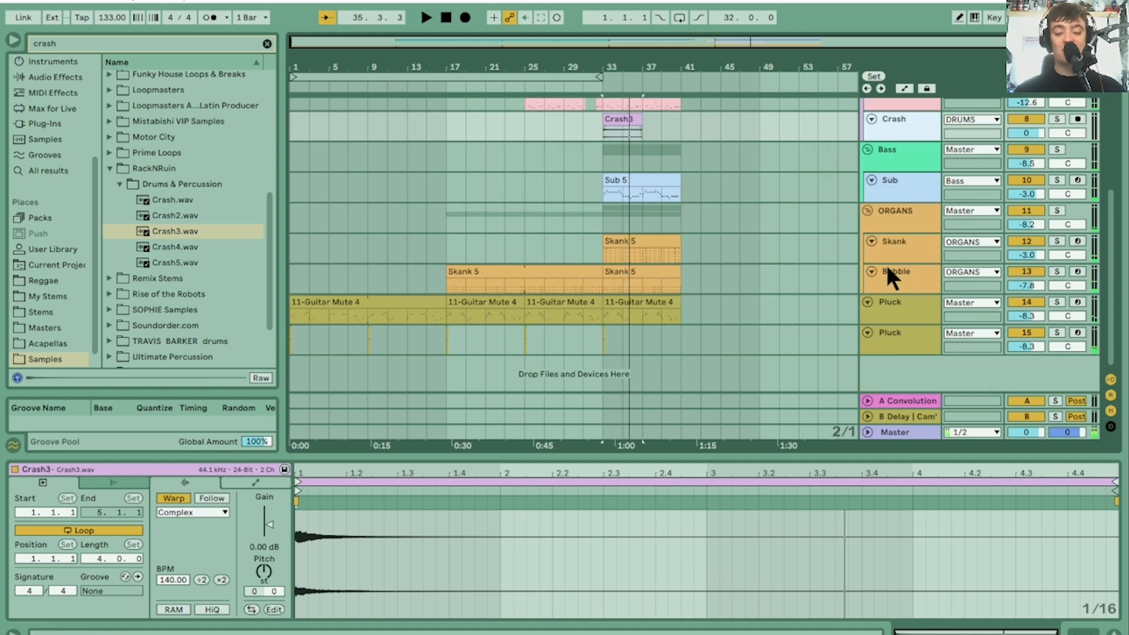
pyautogui.click(1056, 301)
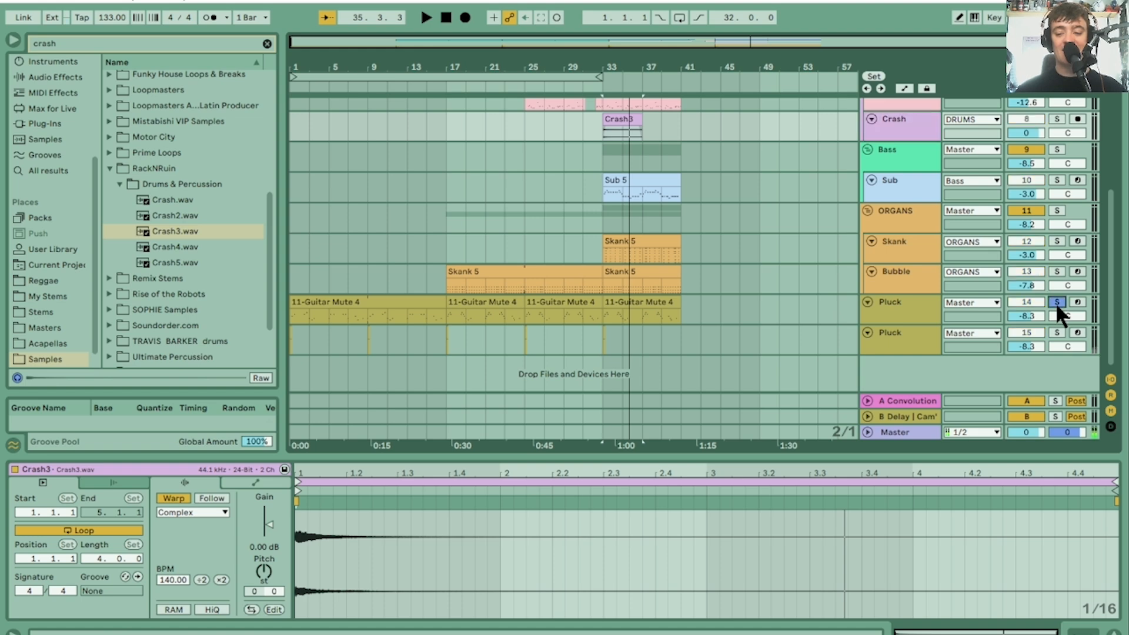
pyautogui.press('space')
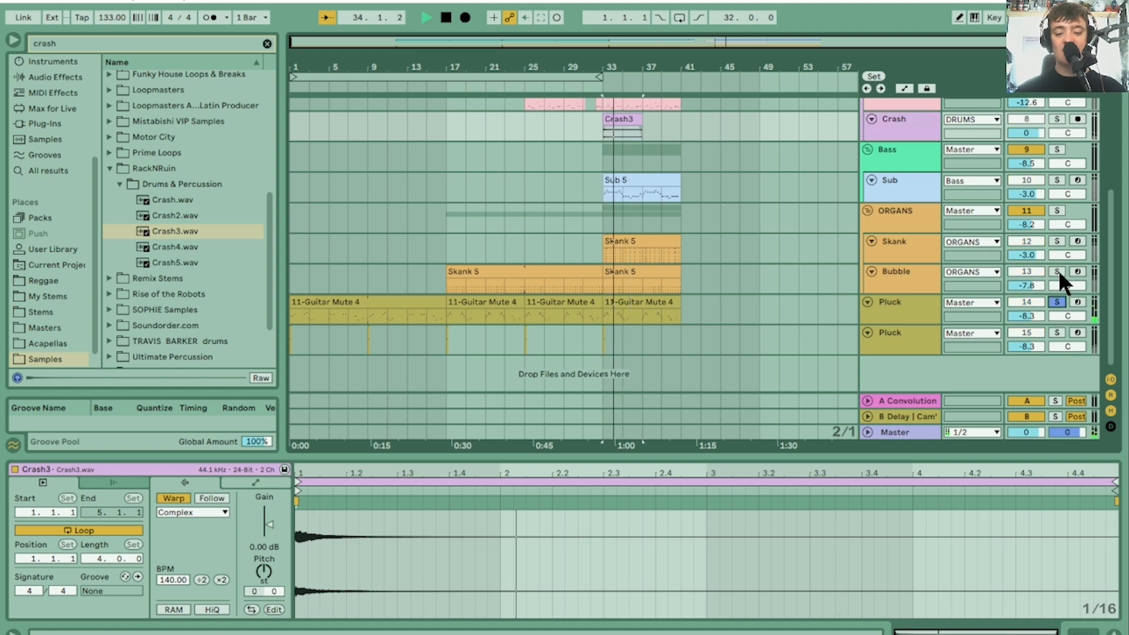
pyautogui.click(919, 306)
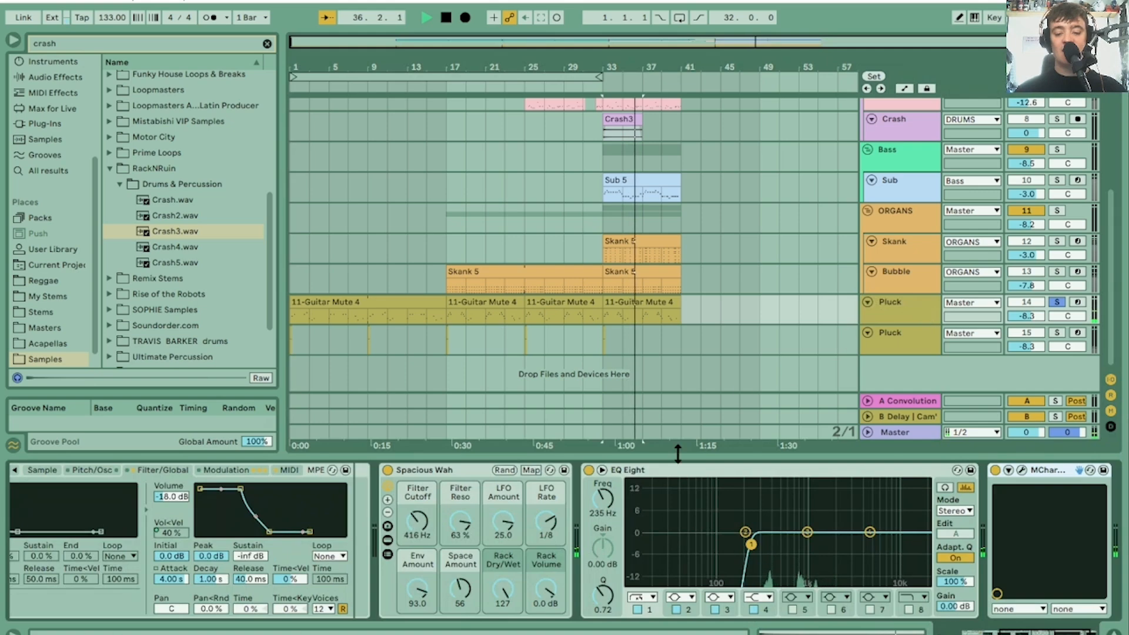
pyautogui.moveTo(1111, 263)
pyautogui.mouseDown()
pyautogui.moveTo(1110, 142)
pyautogui.moveTo(1102, 261)
pyautogui.mouseUp()
pyautogui.click(1057, 105)
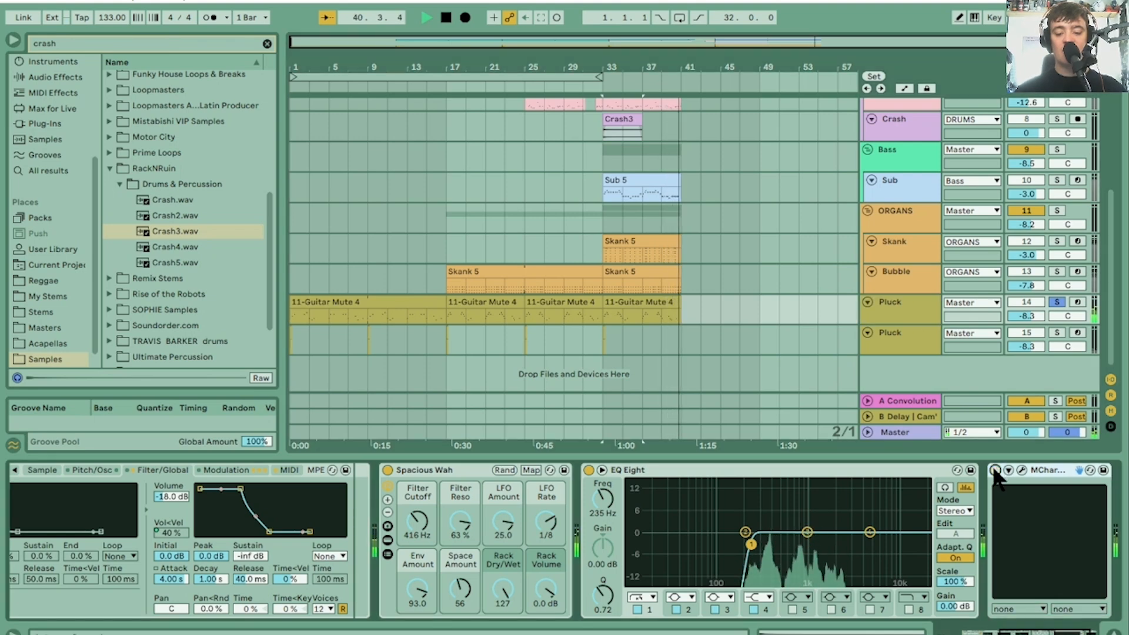
pyautogui.press('space')
pyautogui.press('space')
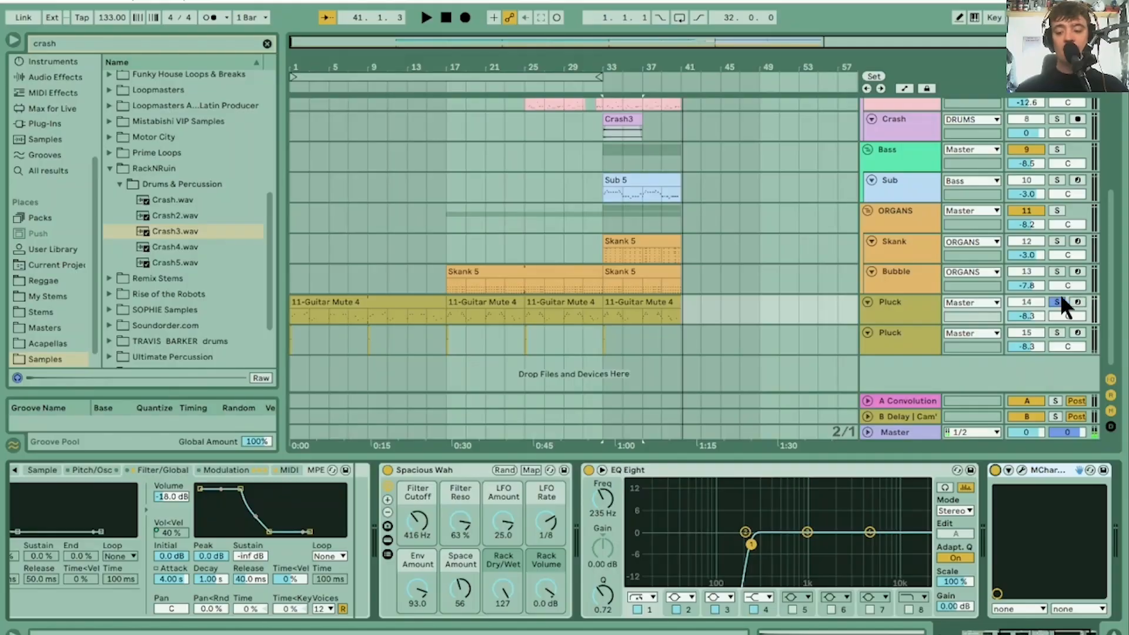
pyautogui.moveTo(1105, 306); pyautogui.dragTo(1120, 207)
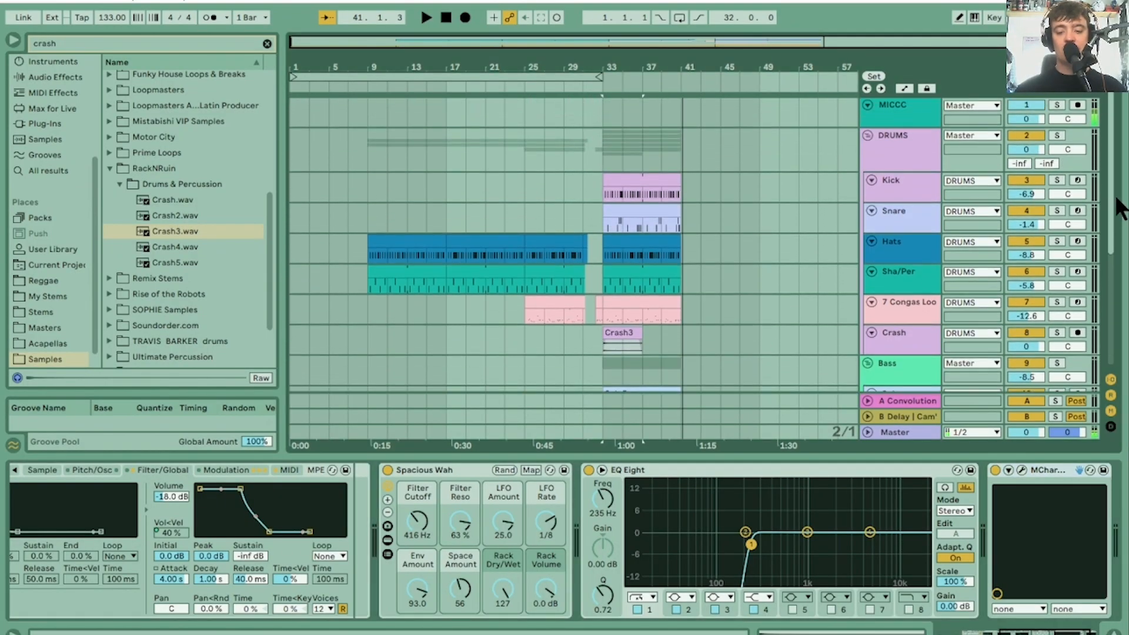
# Step: Set the Crash track's volume to -9.0 dB while auditioning the hit at bar 33
pyautogui.click(632, 334)
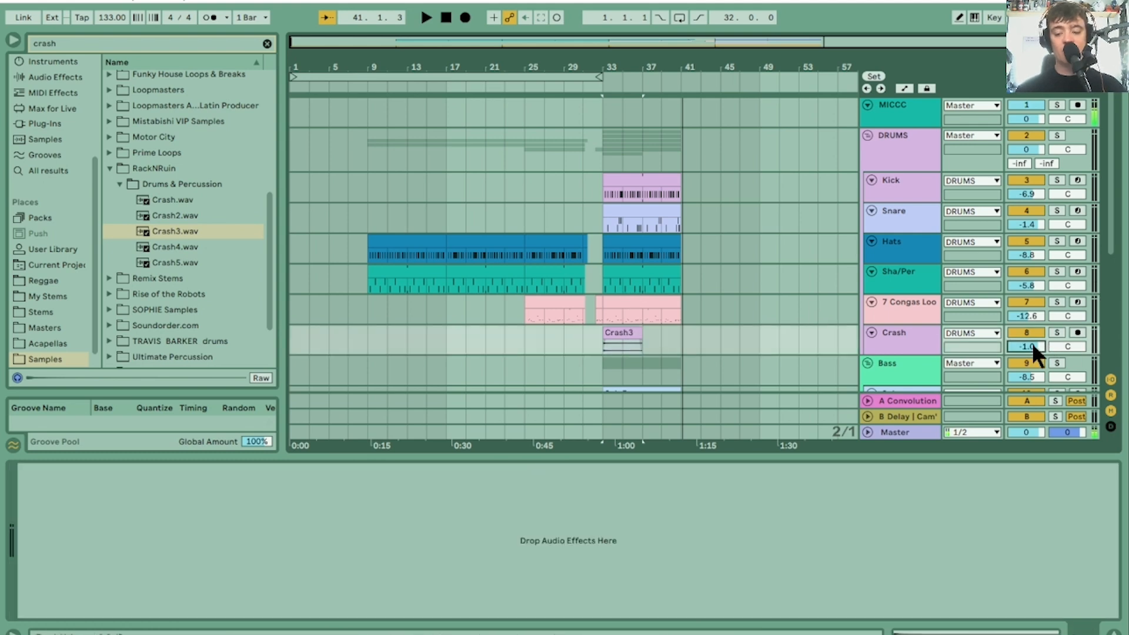
pyautogui.press('Up')
pyautogui.press('Up')
pyautogui.press('space')
pyautogui.press('space')
pyautogui.press('space')
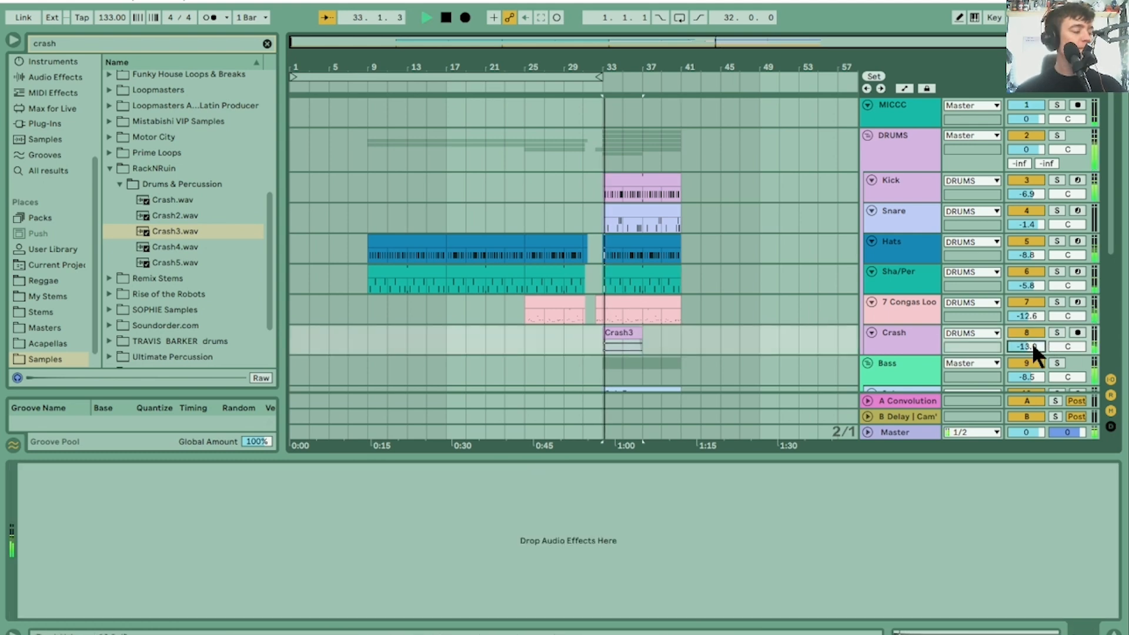
pyautogui.press('space')
pyautogui.press('space')
pyautogui.press('Up')
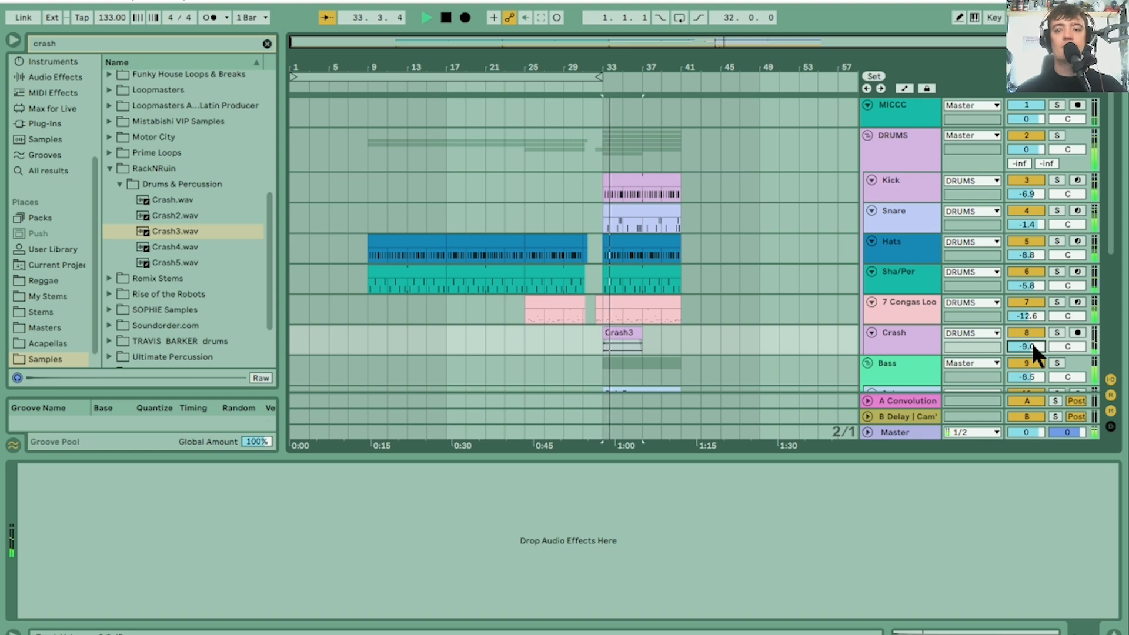
pyautogui.press('space')
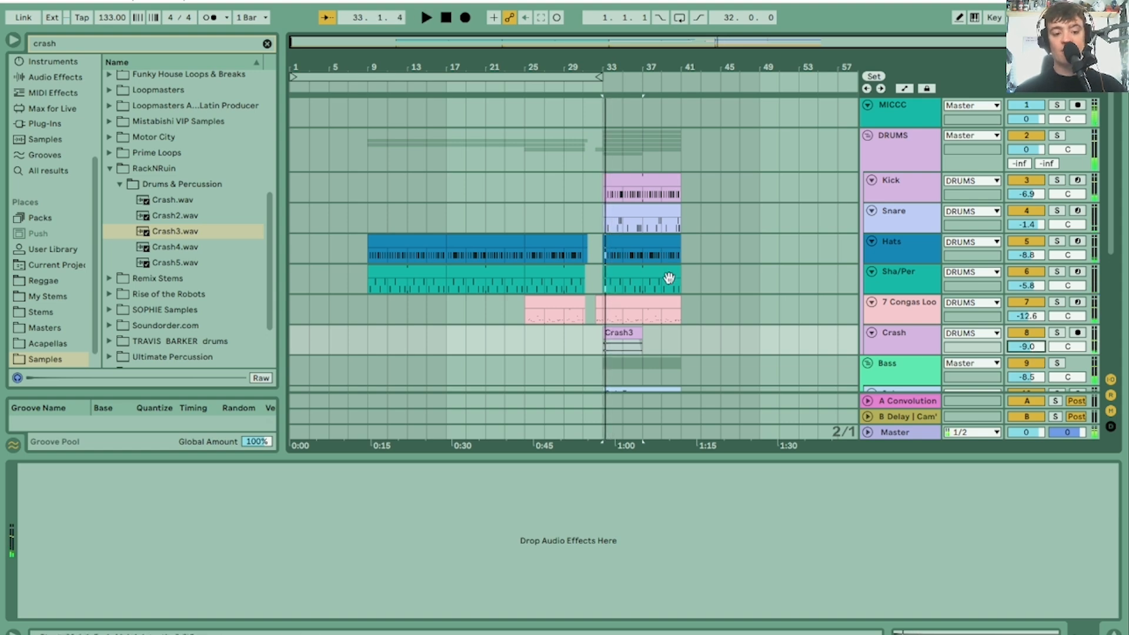
# Step: Replace the Crash3 clip at bar 33 on the Crash track with Crash5.wav, deleting the leftover Crash3 portion while auditioning the drop
pyautogui.click(165, 246)
pyautogui.click(167, 260)
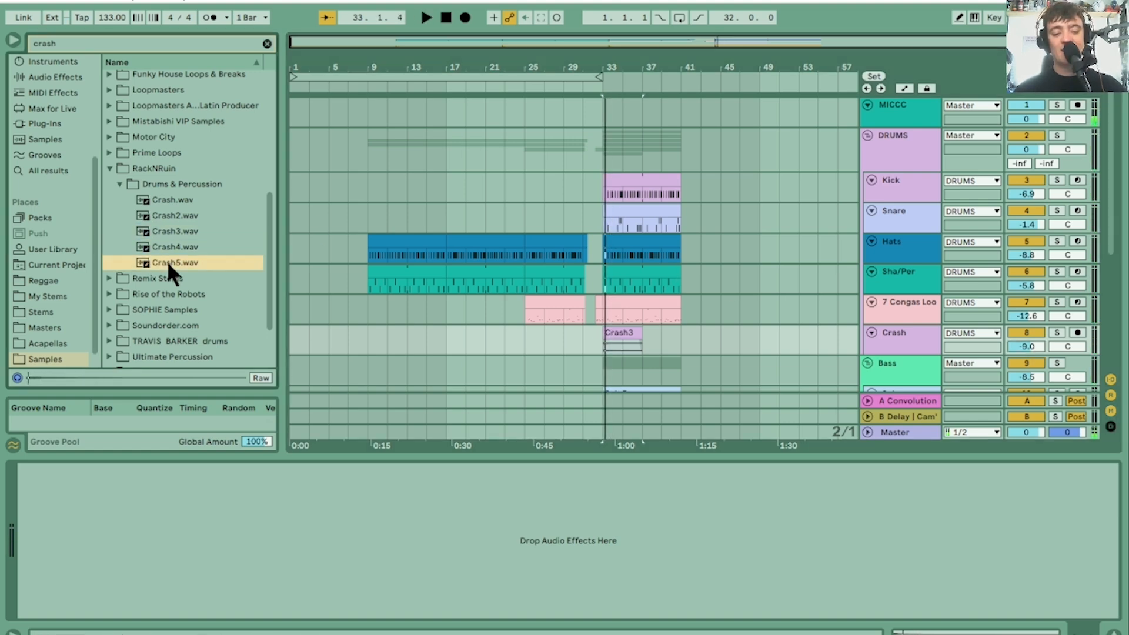
pyautogui.moveTo(167, 259); pyautogui.dragTo(609, 347)
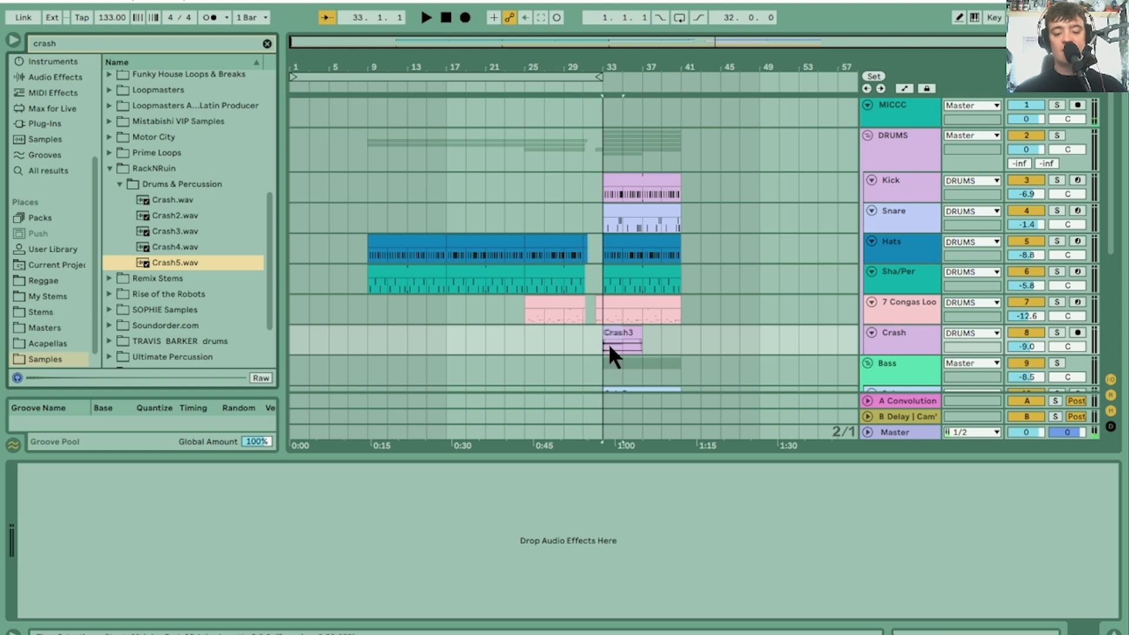
pyautogui.press('space')
pyautogui.press('Delete')
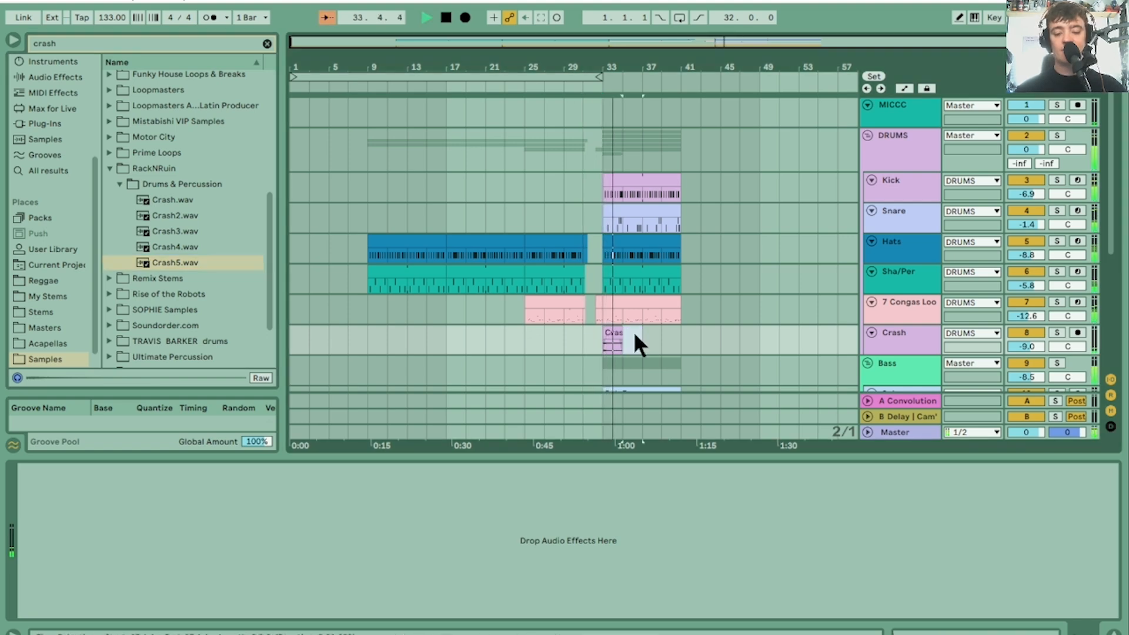
pyautogui.press('space')
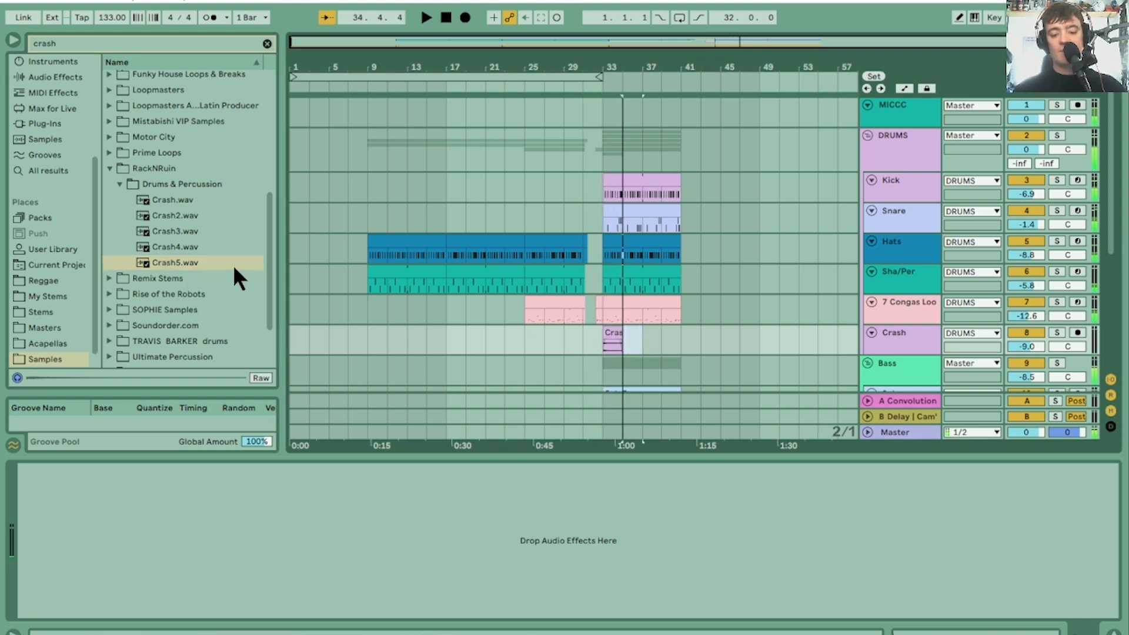
# Step: Open the Crash5 clip at bar 33 and lower its pitch in the clip settings
pyautogui.moveTo(621, 332)
pyautogui.mouseDown()
pyautogui.moveTo(640, 332)
pyautogui.moveTo(628, 332)
pyautogui.mouseUp()
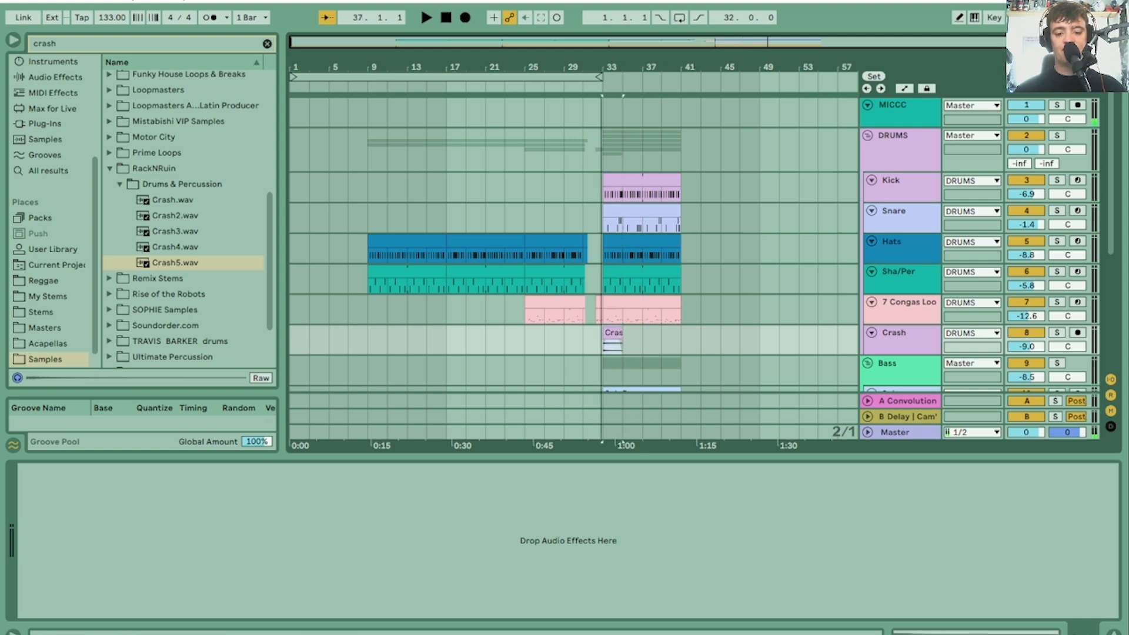
pyautogui.press('z')
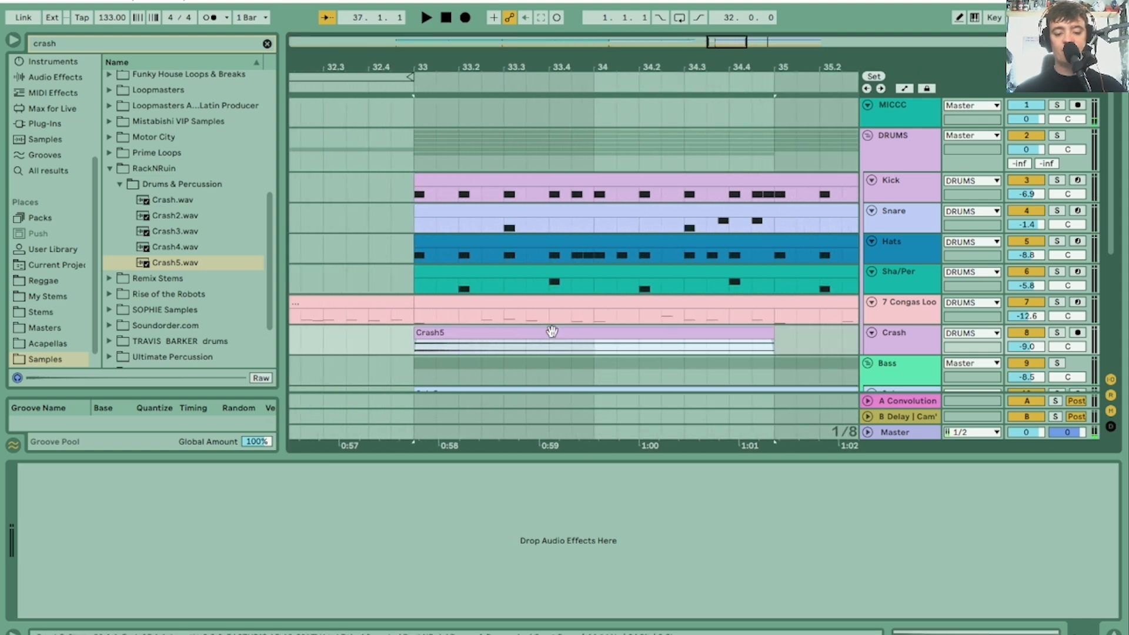
pyautogui.doubleClick(551, 332)
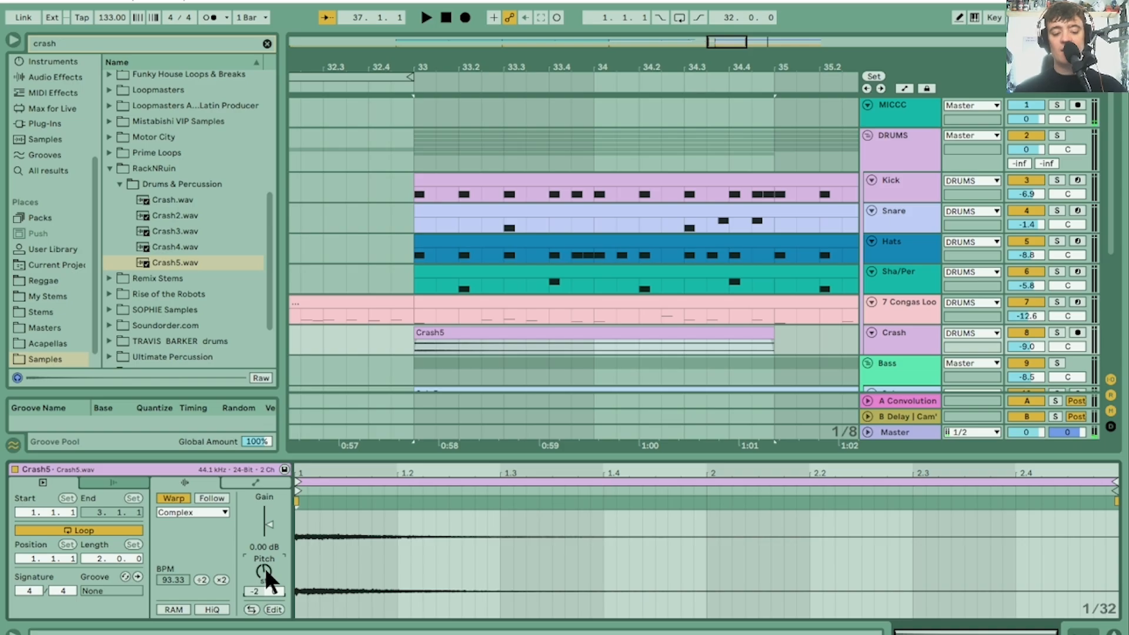
pyautogui.moveTo(265, 567); pyautogui.dragTo(266, 571)
pyautogui.moveTo(536, 503); pyautogui.dragTo(536, 503)
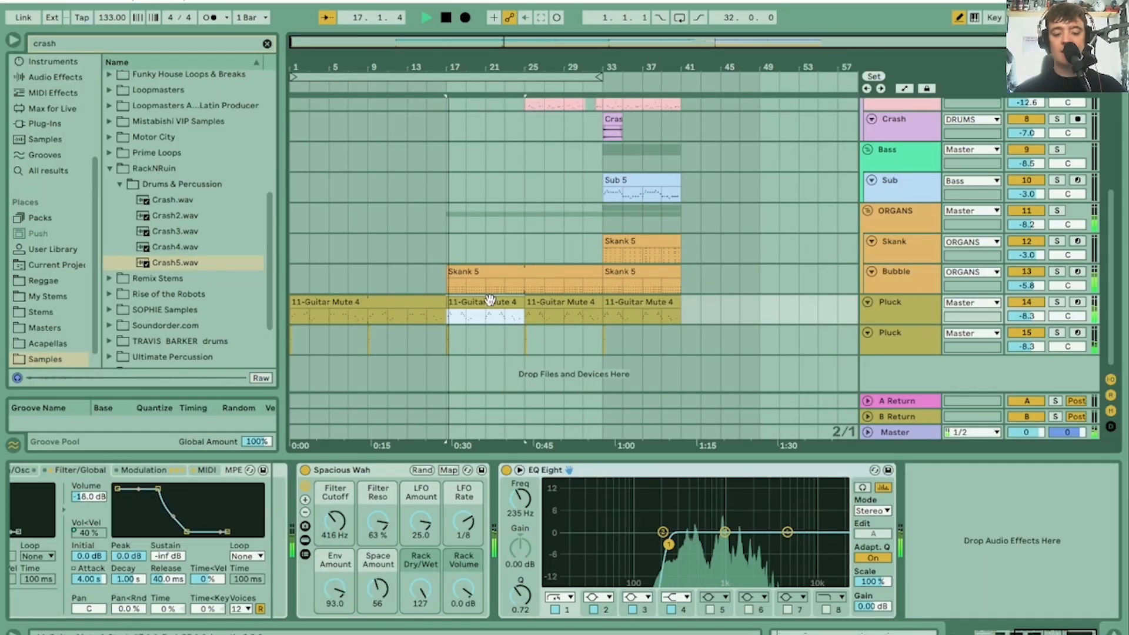
# Step: Extend the first 11-Guitar Mute 4 clip on the upper Pluck track to bar 33 and audition the arrangement from bar 33
pyautogui.click(330, 302)
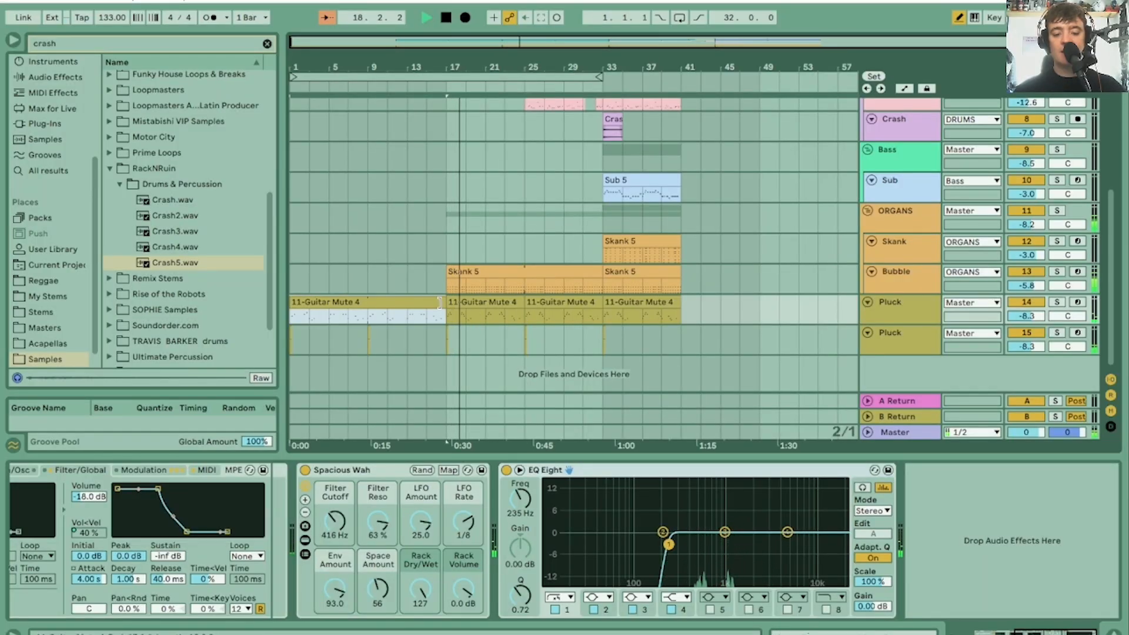
pyautogui.moveTo(437, 302); pyautogui.dragTo(599, 303)
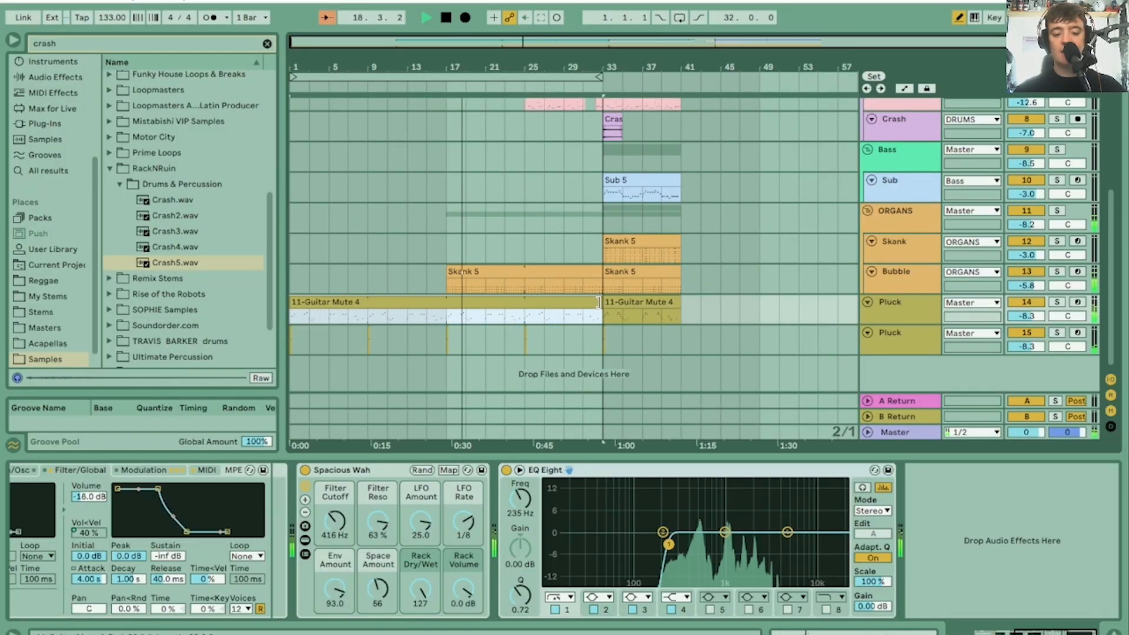
pyautogui.click(644, 301)
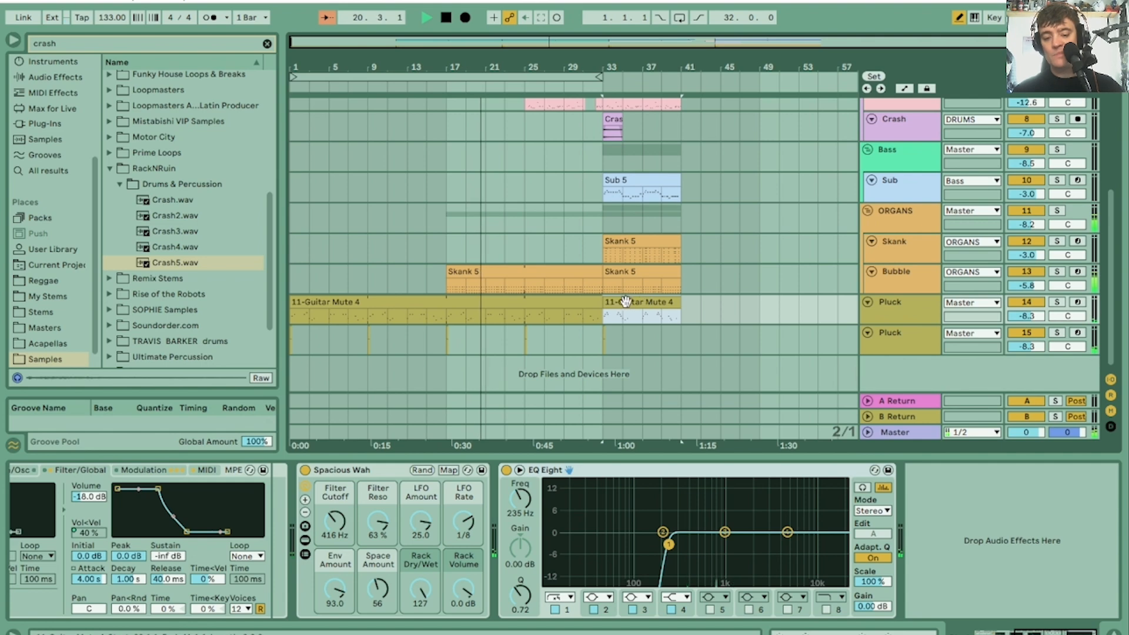
pyautogui.press('space')
pyautogui.press('space')
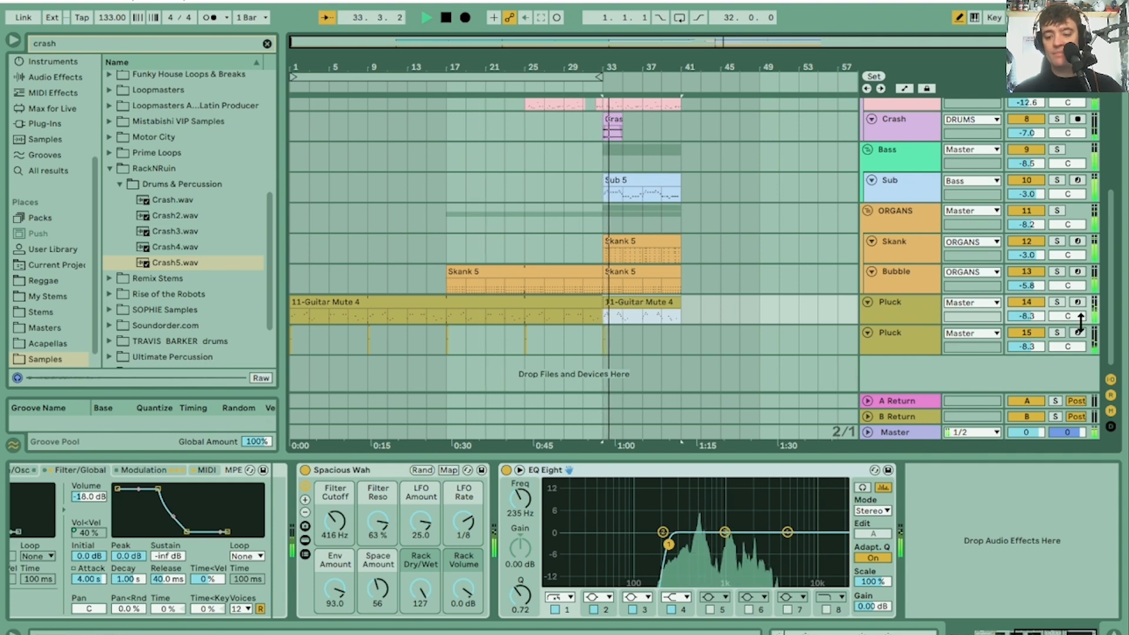
# Step: Duplicate the bar 33–41 section from the Kick track through the upper Pluck track so the copy starts at bar 41
pyautogui.moveTo(1109, 318); pyautogui.dragTo(1101, 175)
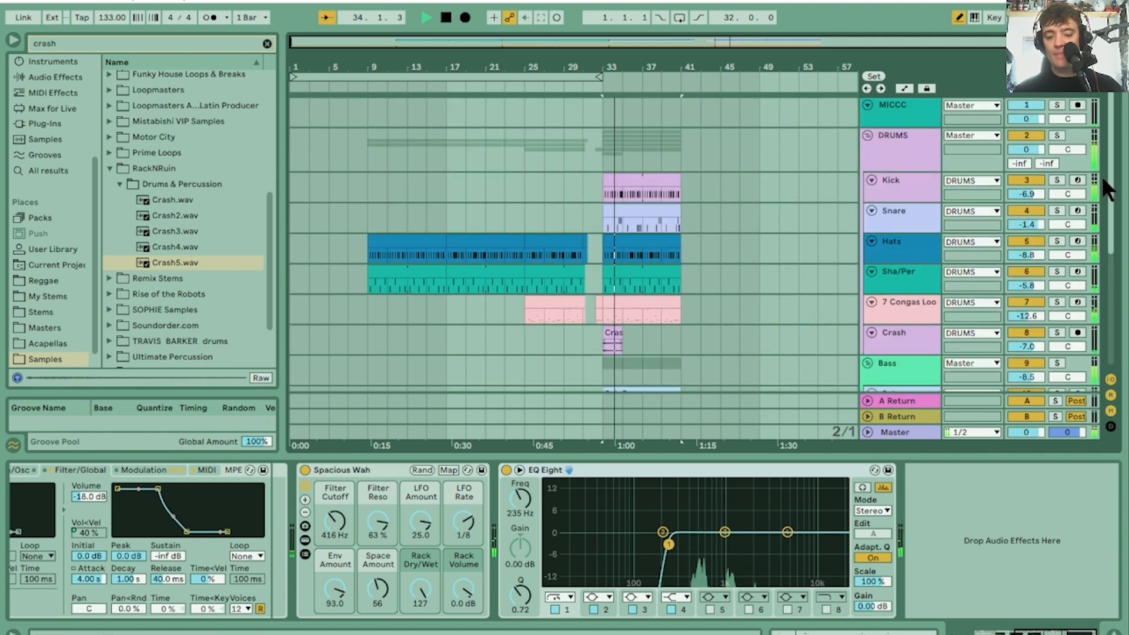
pyautogui.click(659, 177)
pyautogui.hotkey('ctrl', 'd')
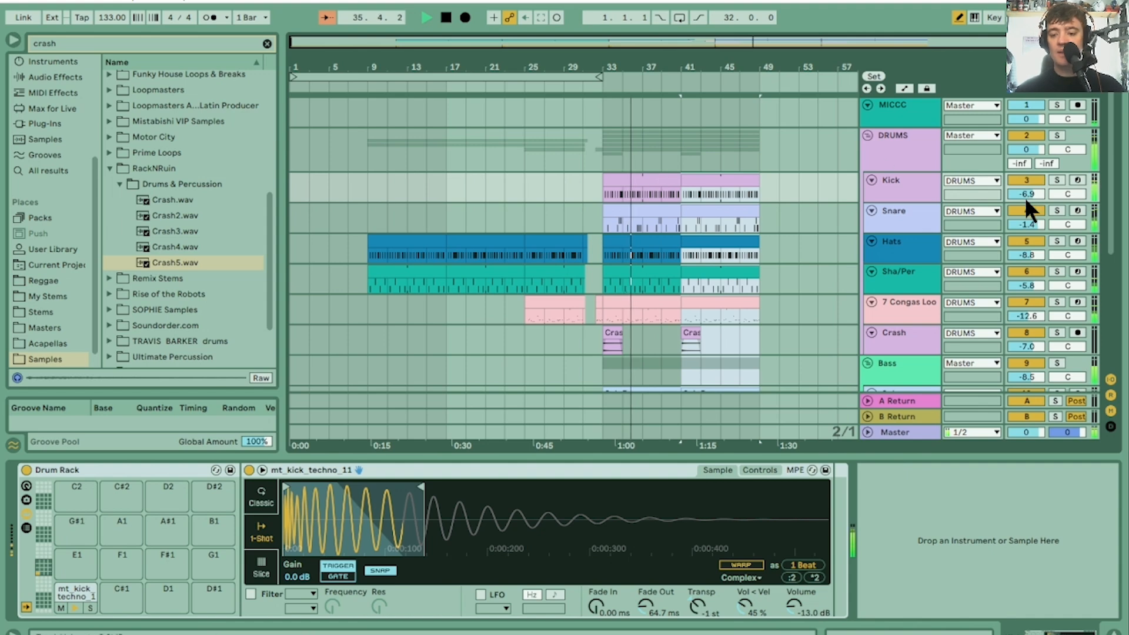
pyautogui.scroll(-4, 795, 225)
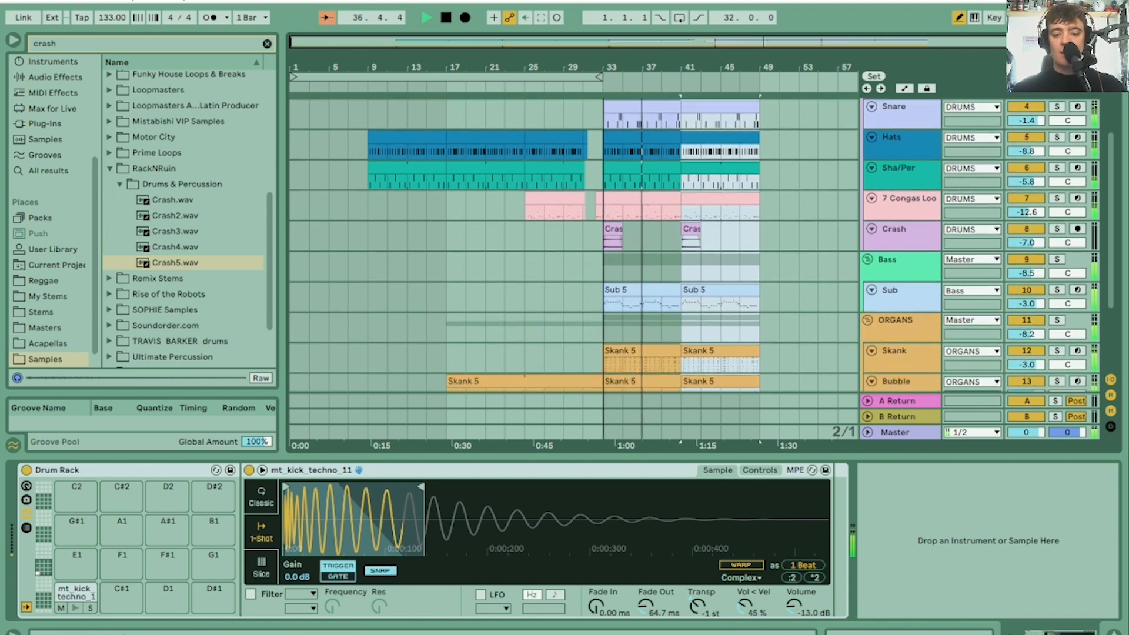
pyautogui.moveTo(604, 67); pyautogui.dragTo(604, 70)
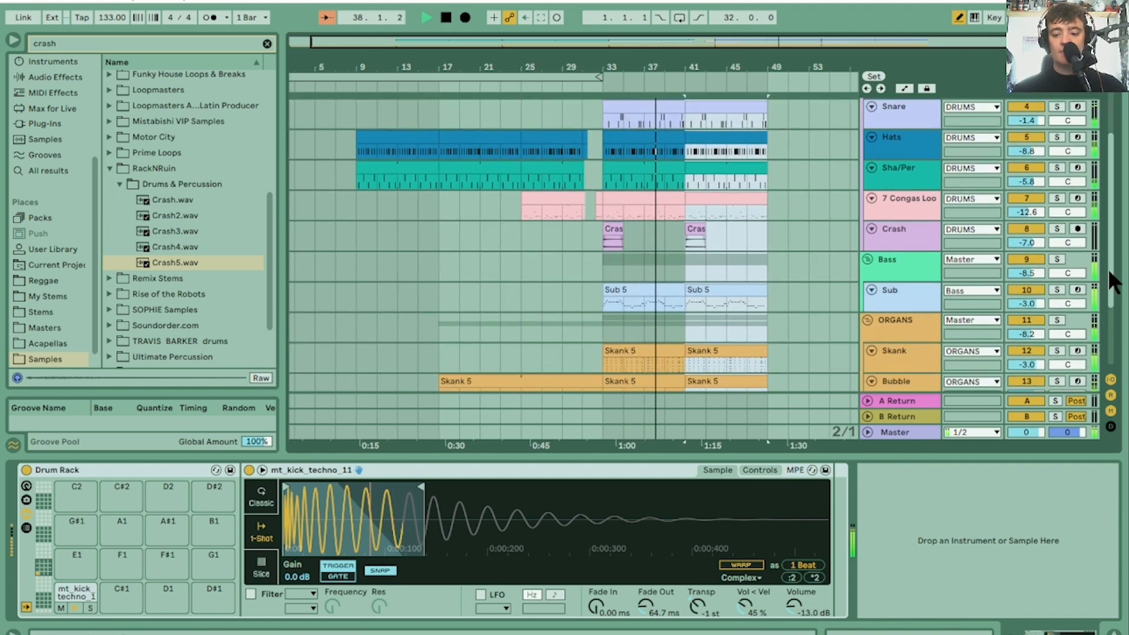
pyautogui.moveTo(1109, 268); pyautogui.dragTo(1116, 330)
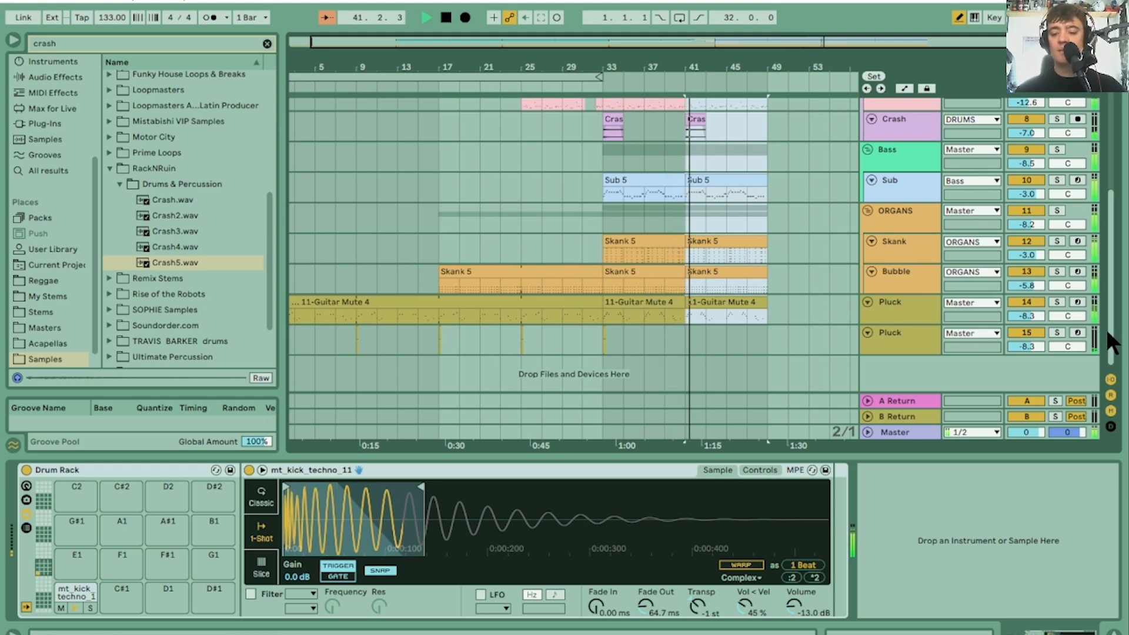
pyautogui.moveTo(1106, 329); pyautogui.dragTo(1117, 258)
pyautogui.scroll(-1, 1117, 258)
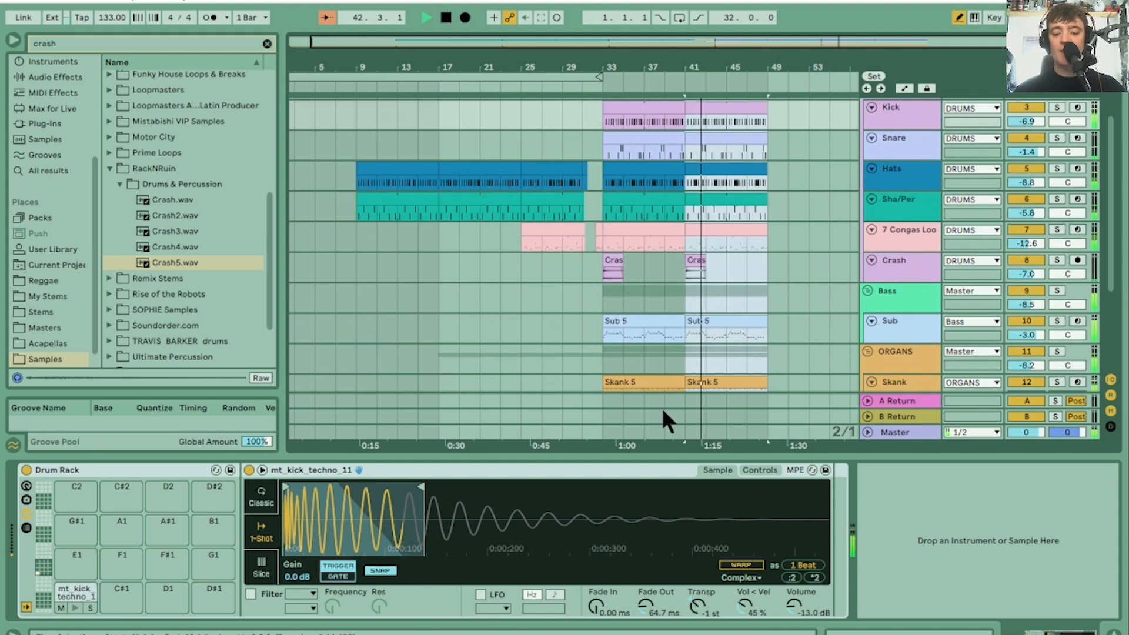
# Step: Duplicate bars 33–49 of the Kick through Sub tracks so the copy runs from bar 49 to 65
pyautogui.click(645, 320)
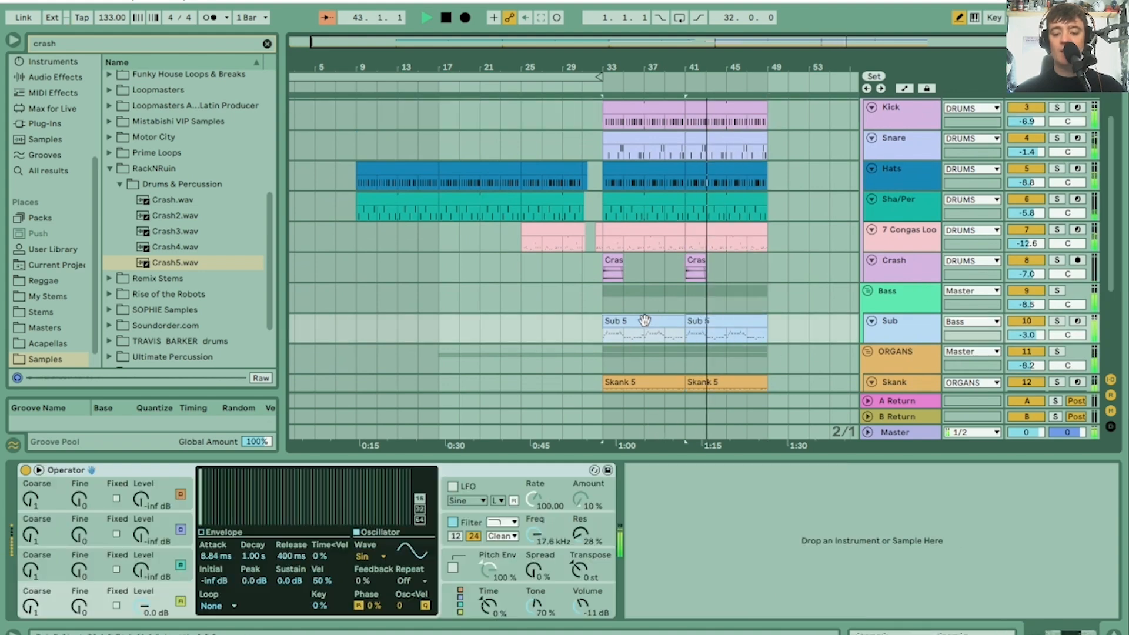
pyautogui.click(758, 107)
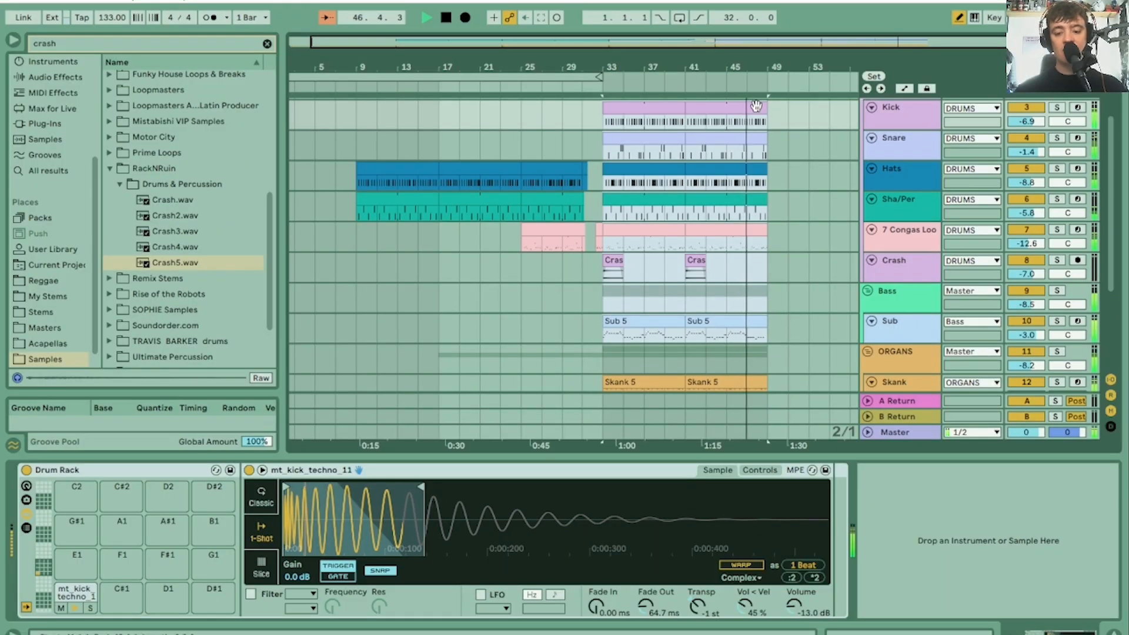
pyautogui.hotkey('ctrl', 'd')
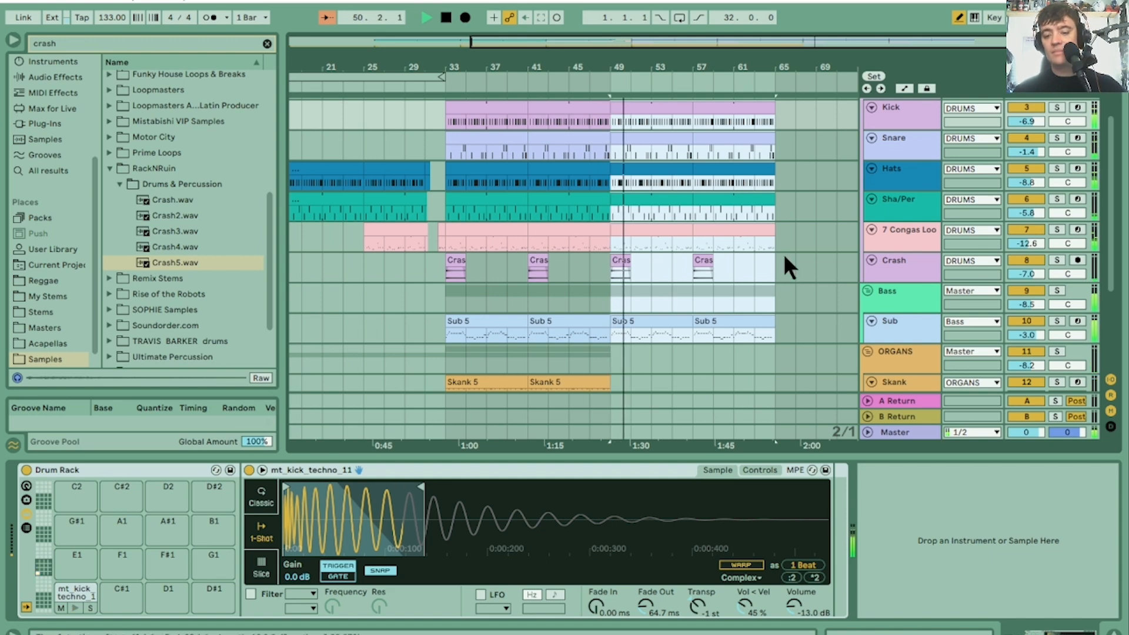
pyautogui.scroll(-5, 783, 254)
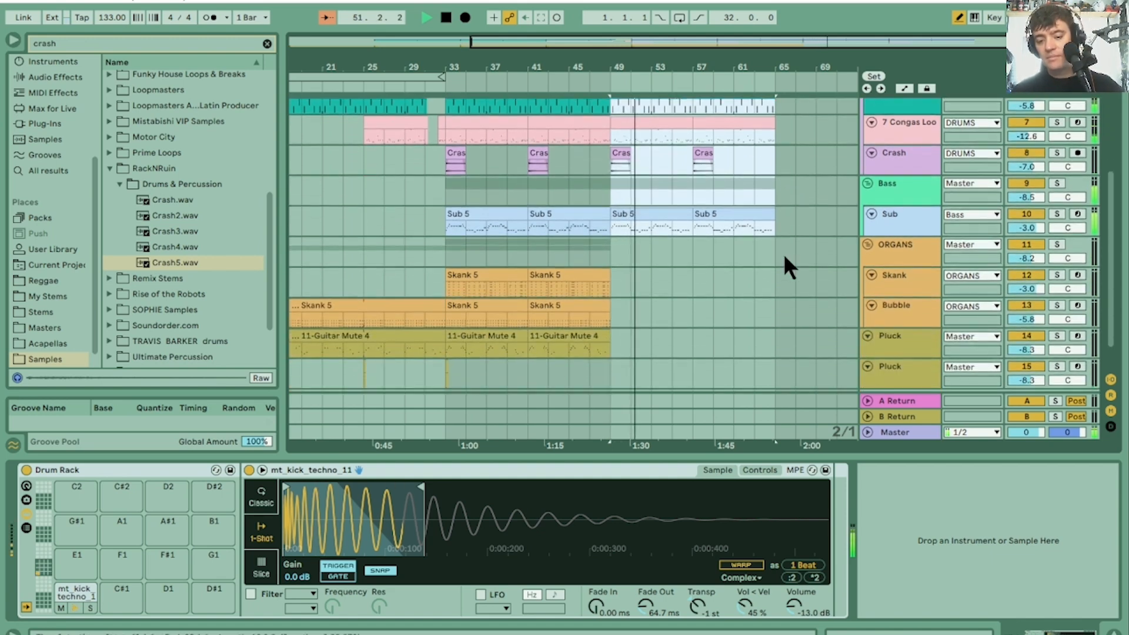
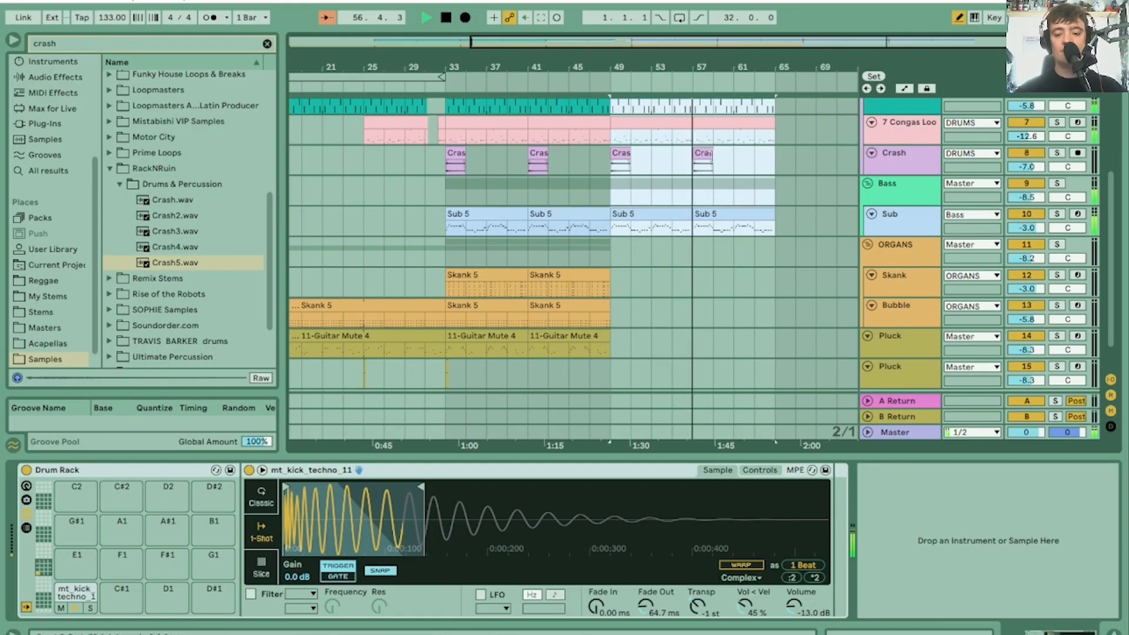
# Step: Delete the crash clips at bars 41 and 57 on the Crash track
pyautogui.click(537, 152)
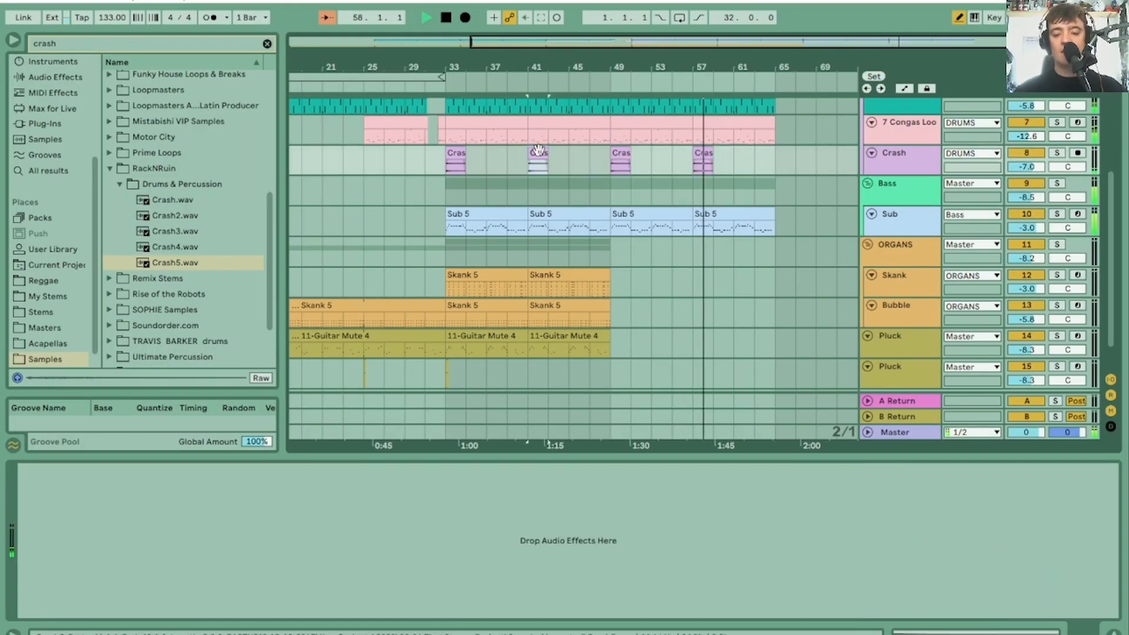
pyautogui.press('Delete')
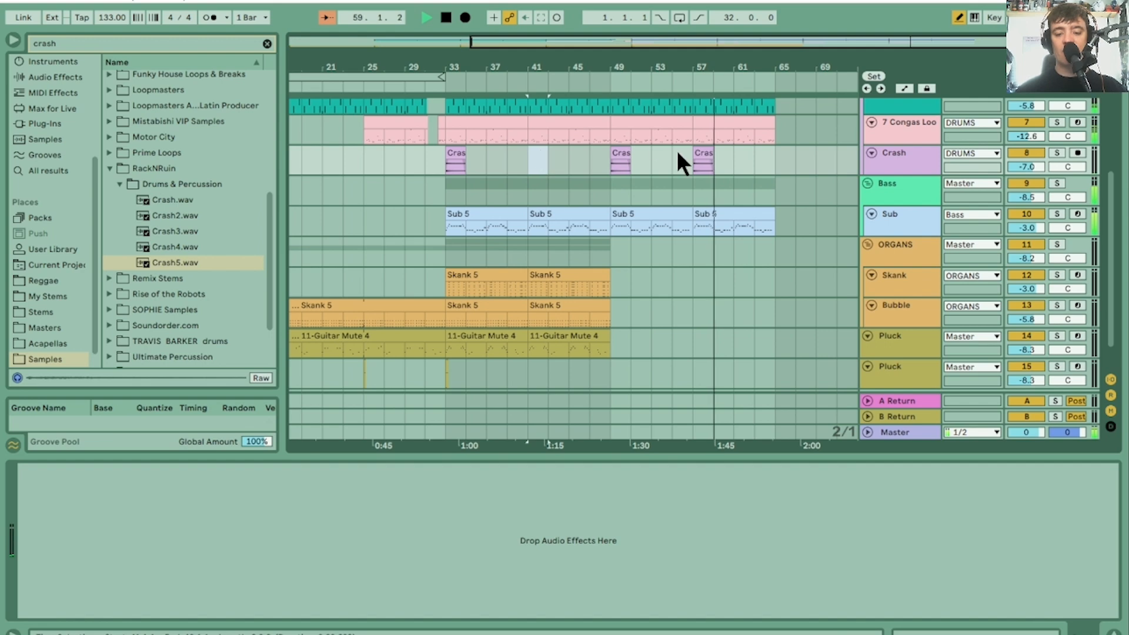
pyautogui.click(703, 148)
pyautogui.press('Delete')
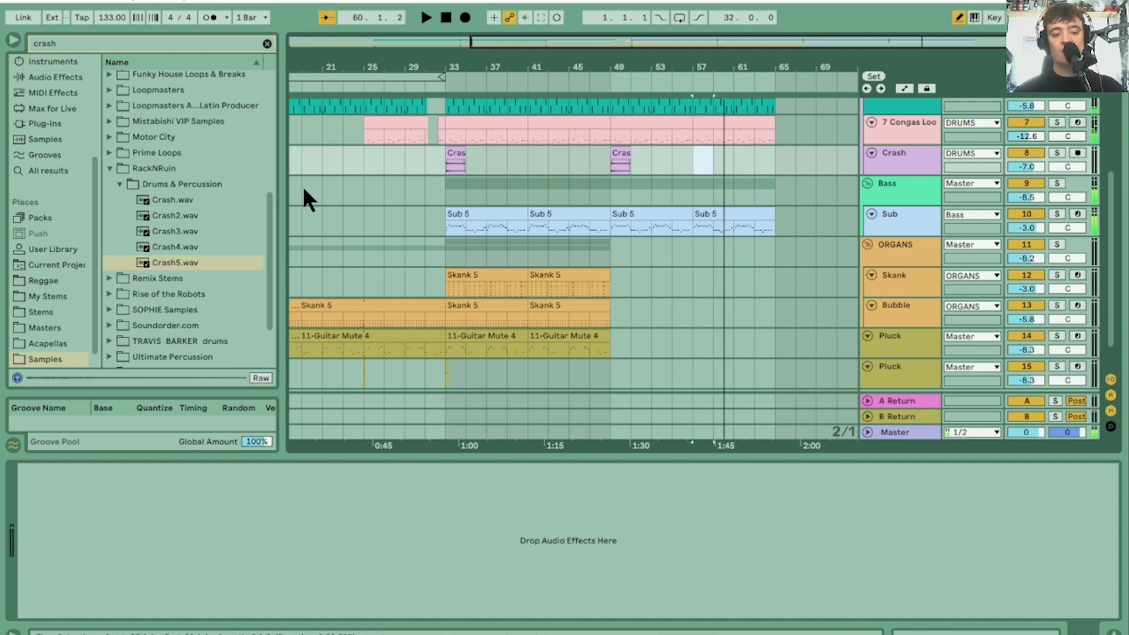
# Step: Browse the Groove Criminals folder of the Motor City samples and preview CanCrash01.wav from Raw_Crash_Foley
pyautogui.click(109, 168)
pyautogui.click(108, 153)
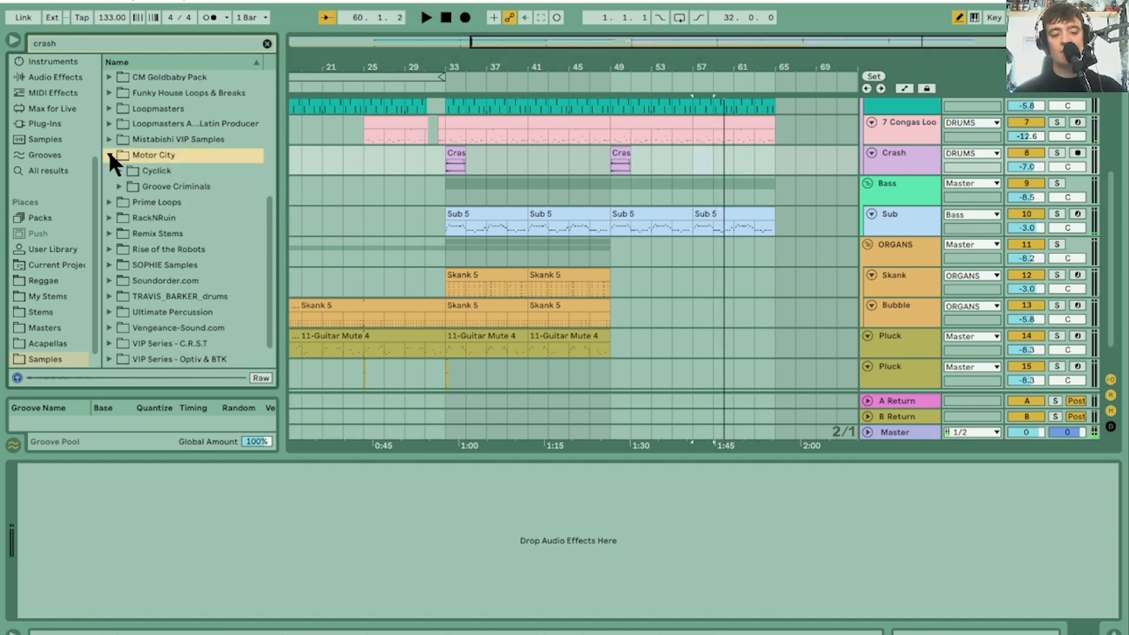
pyautogui.click(119, 186)
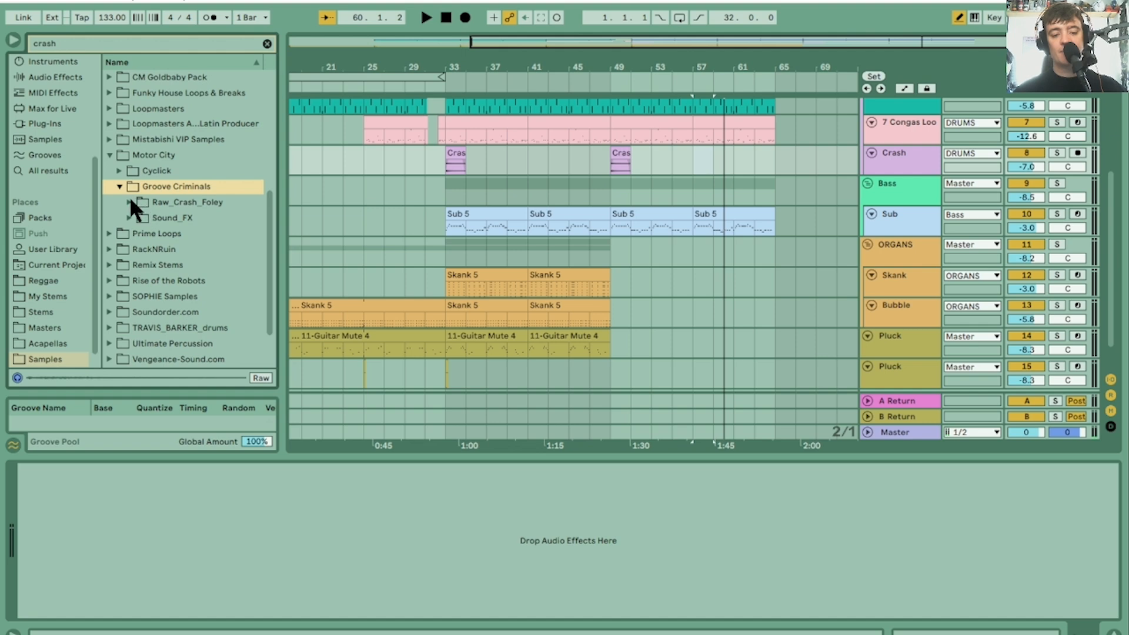
pyautogui.click(129, 202)
pyautogui.click(160, 232)
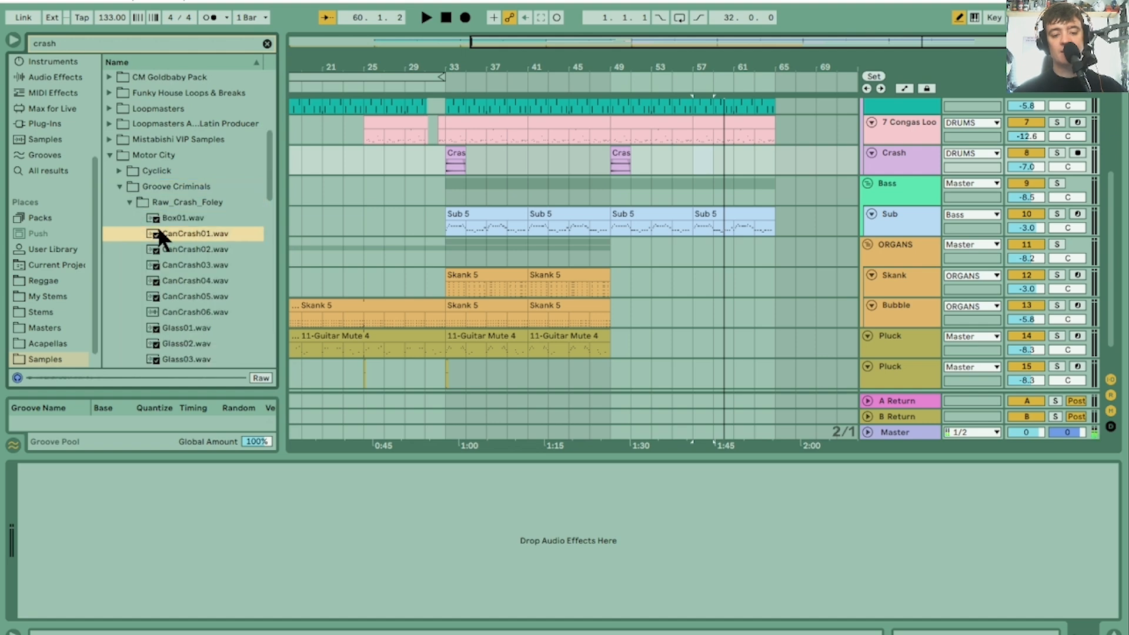
pyautogui.click(119, 186)
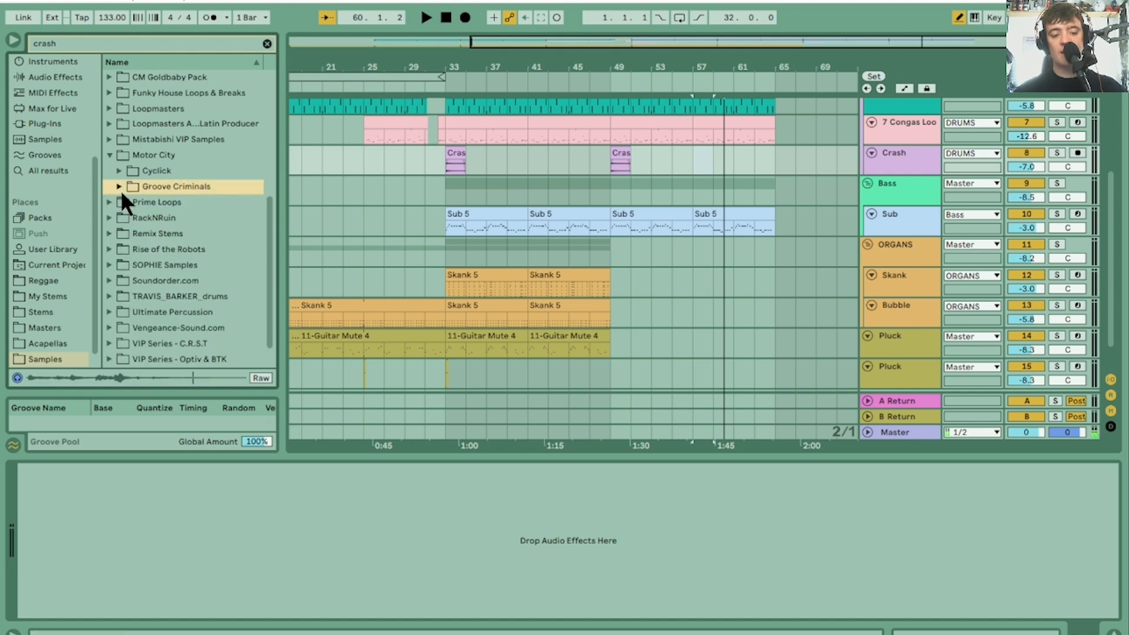
# Step: Open Acoustic Kit A in Motor City's Cyclick drum kits and preview its two crash samples
pyautogui.click(119, 170)
pyautogui.click(129, 185)
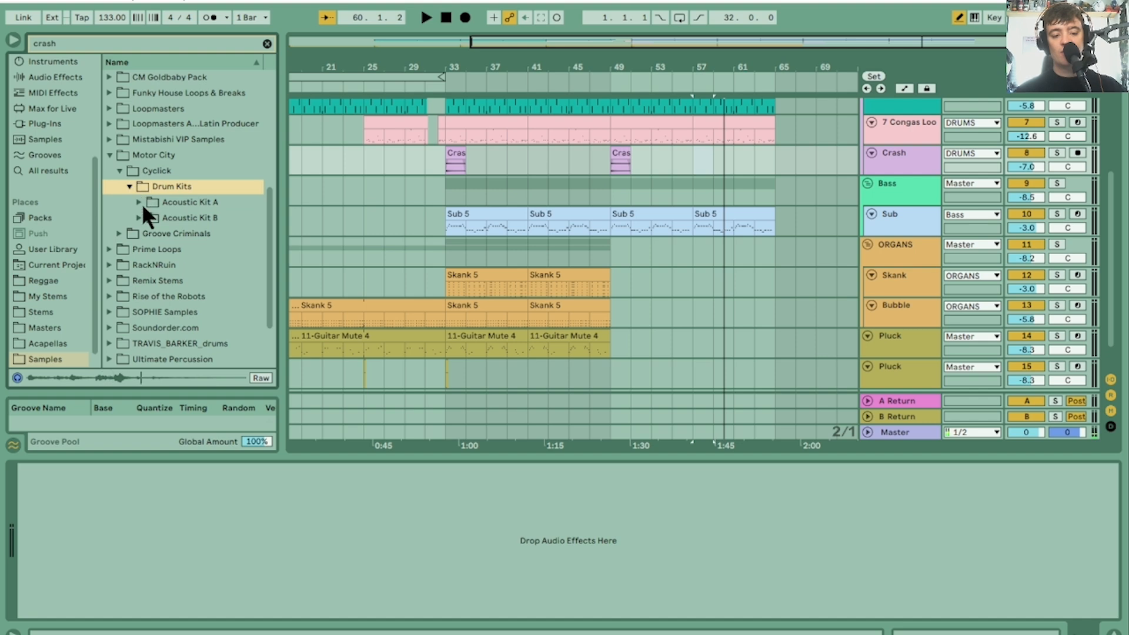
pyautogui.click(141, 202)
pyautogui.click(175, 218)
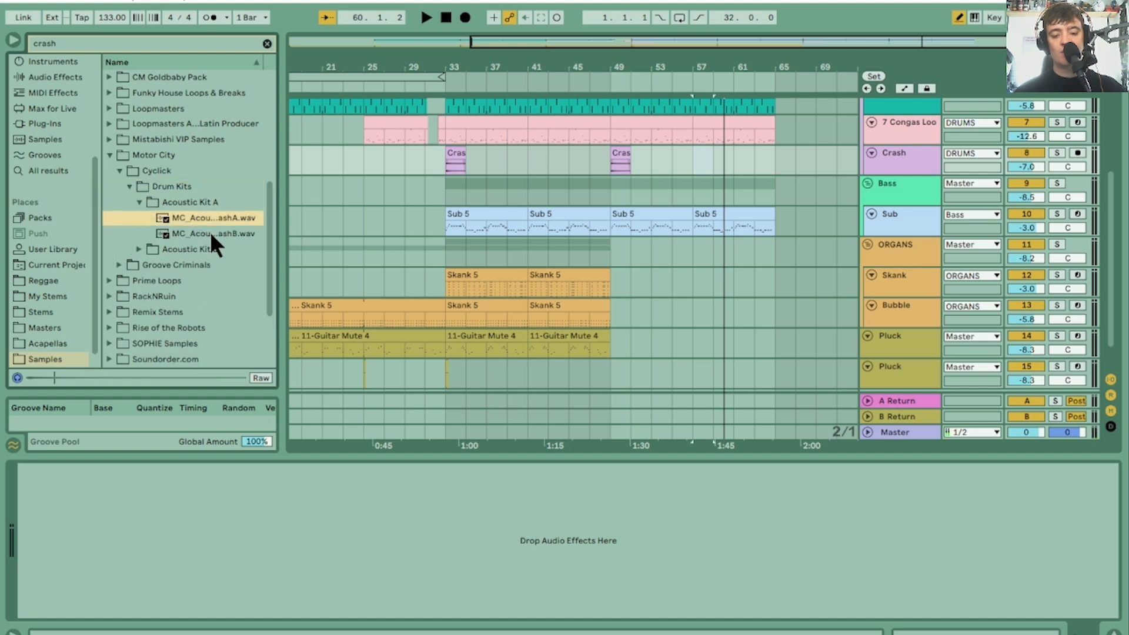
pyautogui.click(210, 233)
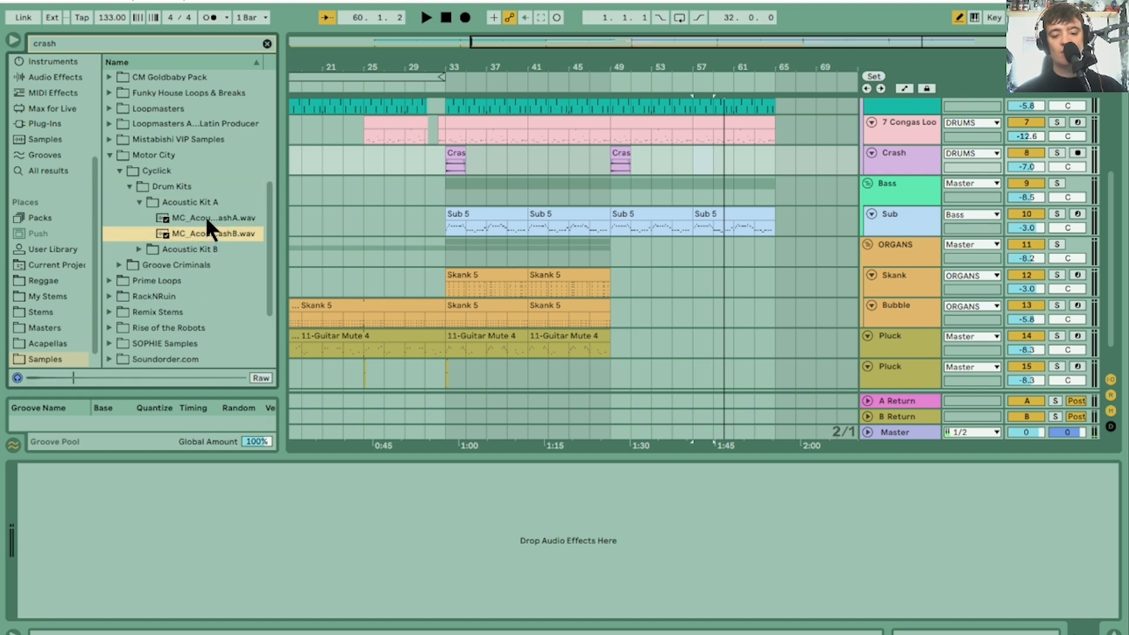
# Step: Place the Acoustic Kit A CrashA sample at bar 41 on the Crash track and duplicate bars 33–49 of that track to bar 49
pyautogui.moveTo(206, 231); pyautogui.dragTo(532, 158)
pyautogui.press('space')
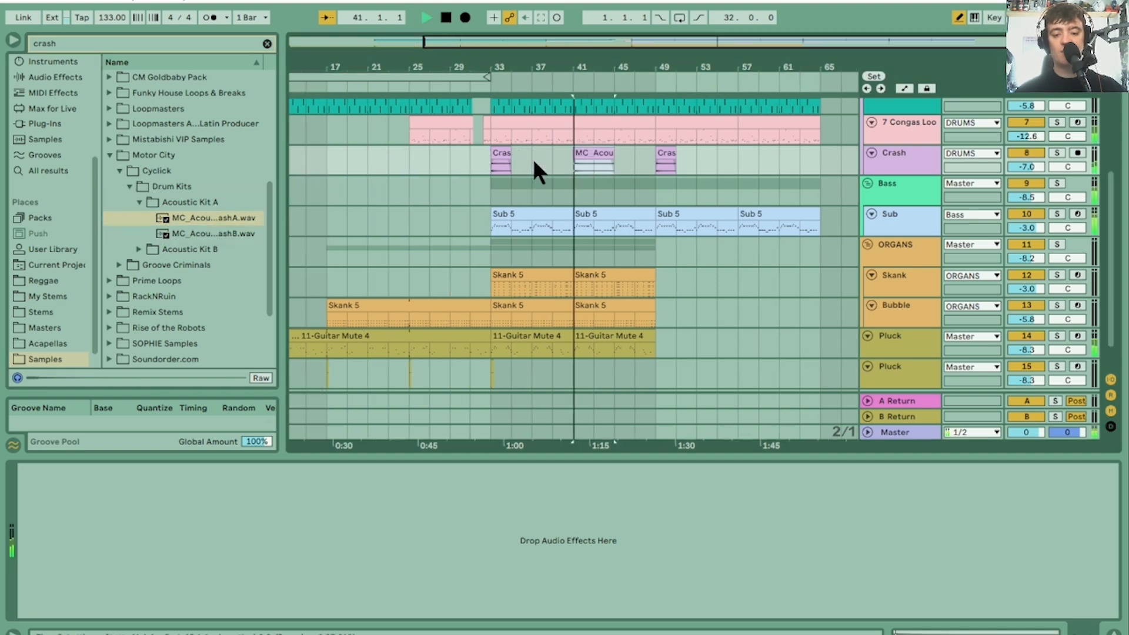
pyautogui.keyDown('shift'); pyautogui.click(643, 150); pyautogui.keyUp('shift')
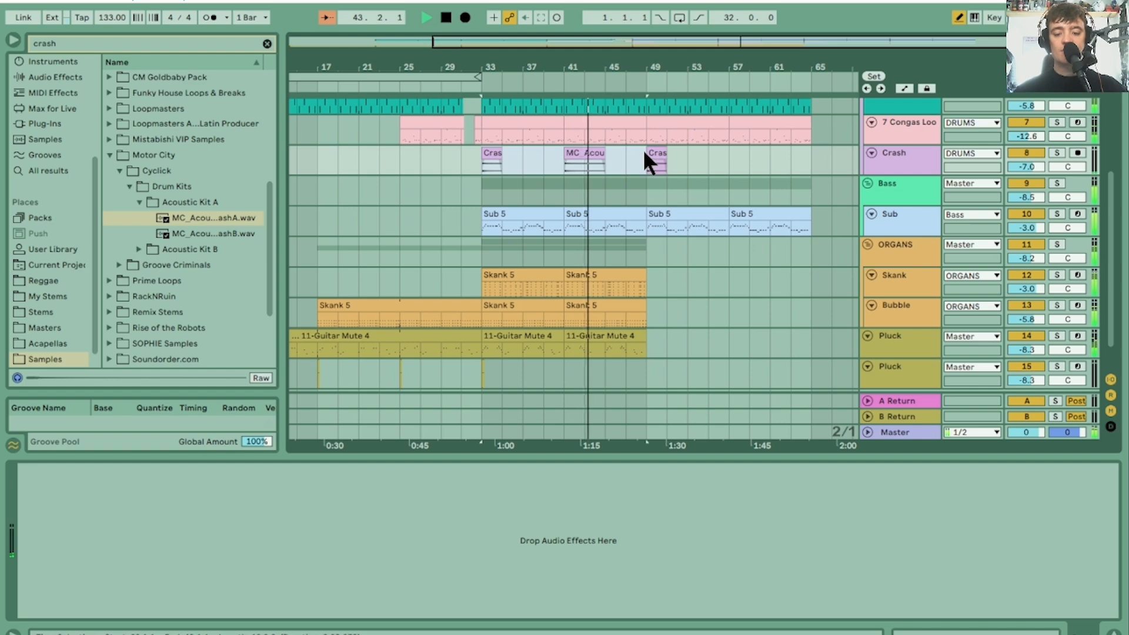
pyautogui.hotkey('ctrl', 'd')
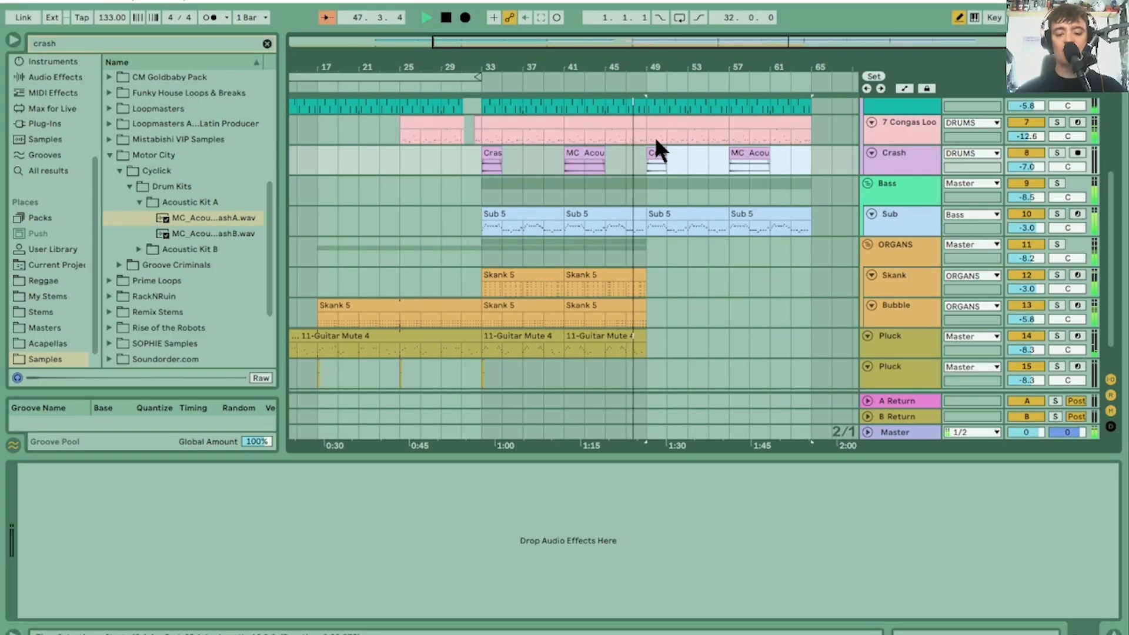
# Step: Duplicate bars 49–65 of the Kick, Snare, Hats and Sha/Per tracks so the copy runs from bar 65 to 81
pyautogui.moveTo(646, 63); pyautogui.dragTo(605, 71)
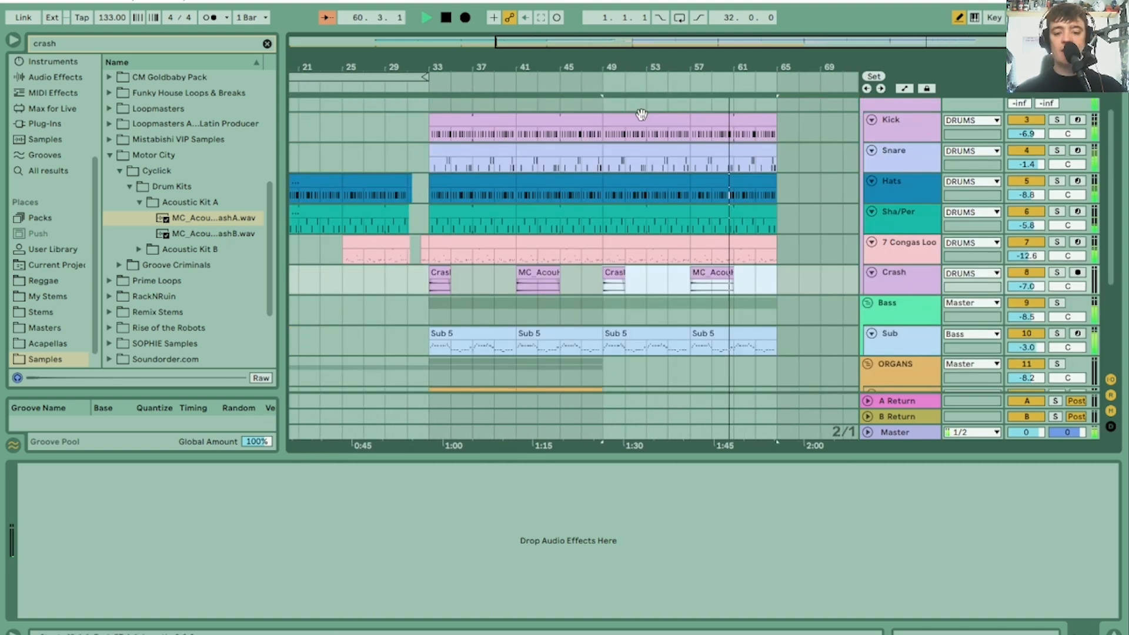
pyautogui.click(641, 116)
pyautogui.keyDown('shift'); pyautogui.click(755, 181); pyautogui.keyUp('shift')
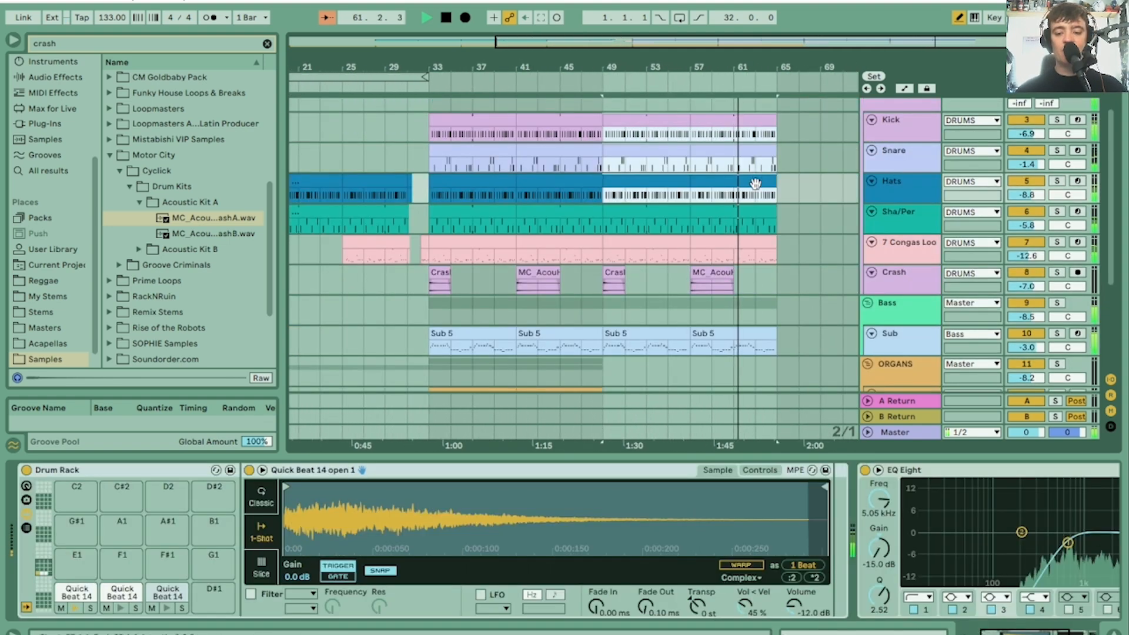
pyautogui.keyDown('shift'); pyautogui.click(756, 209); pyautogui.keyUp('shift')
pyautogui.hotkey('ctrl', 'd')
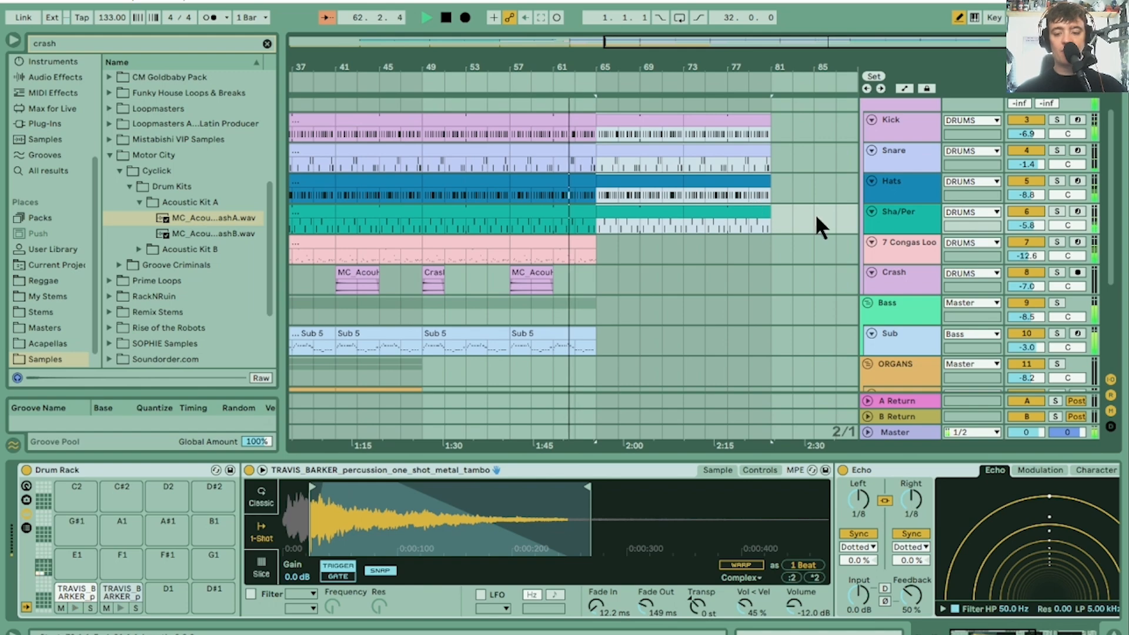
# Step: Duplicate the Sub track's clips from bars 49–65 to bars 65–81
pyautogui.scroll(-5, 1119, 265)
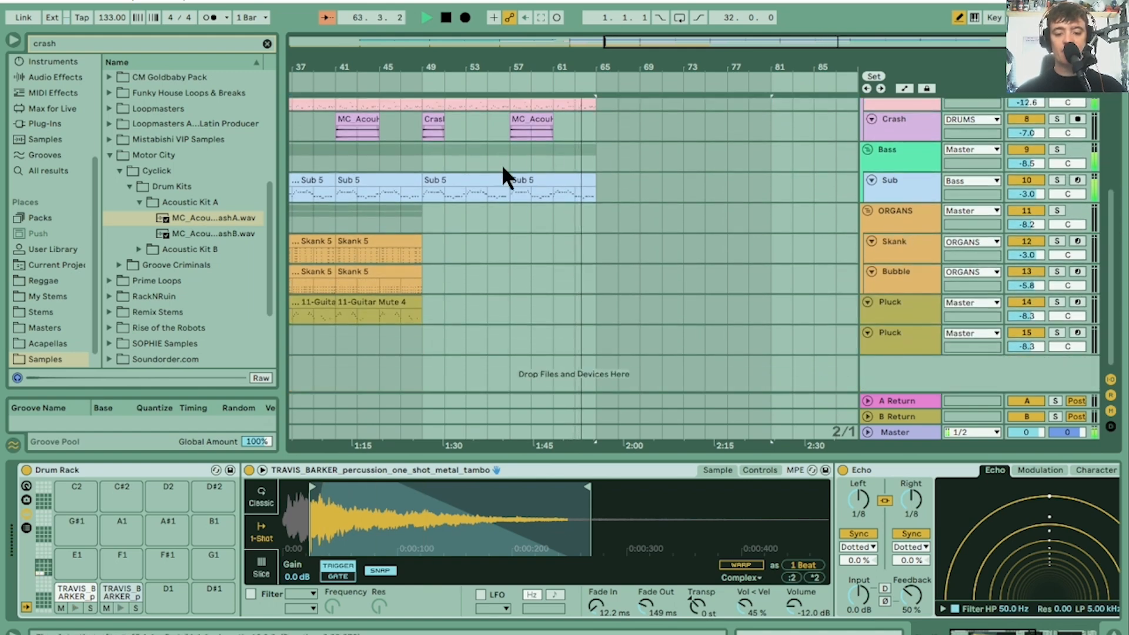
pyautogui.click(486, 181)
pyautogui.hotkey('ctrl', 'd')
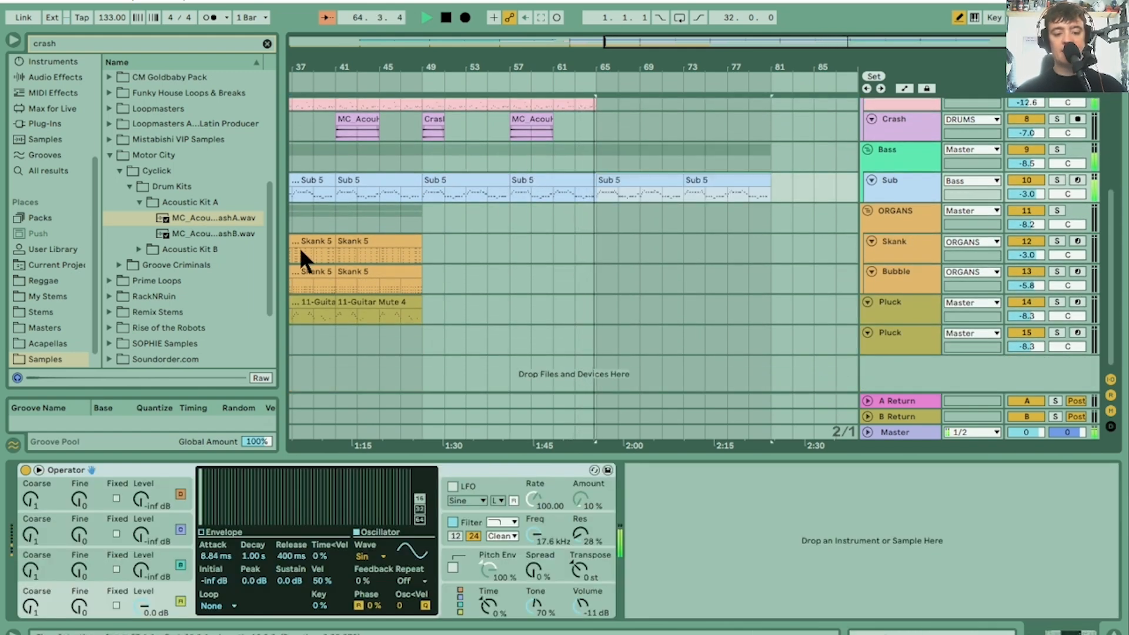
# Step: Copy the bar 41 Skank clip to bars 65 and 73, and the bar 41 Bubble clip to bar 73
pyautogui.moveTo(357, 241); pyautogui.dragTo(616, 245)
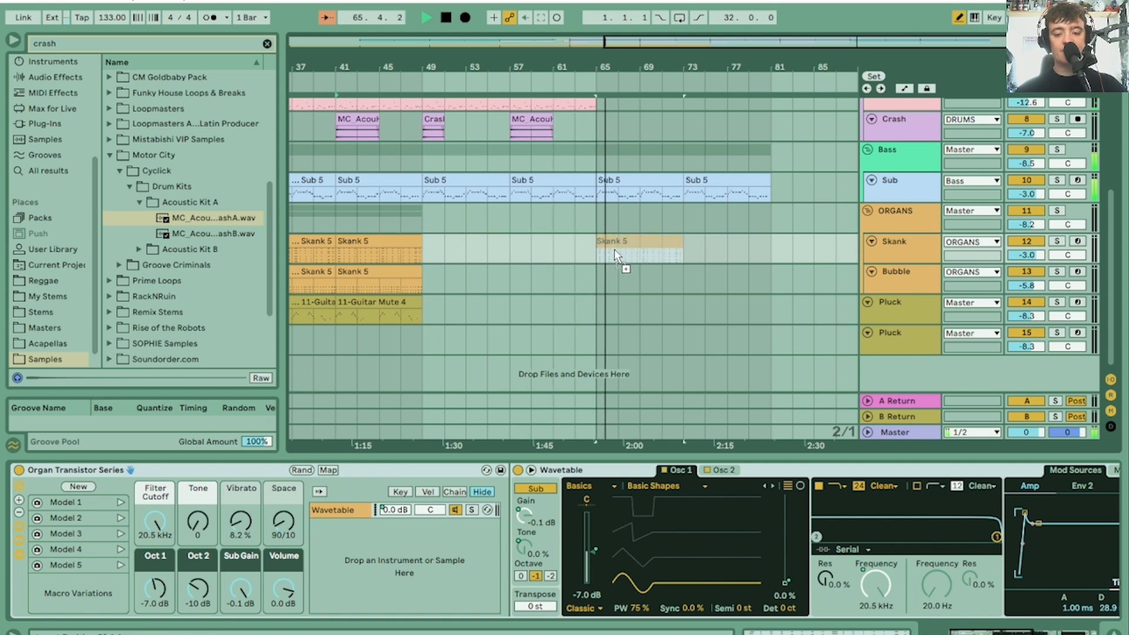
pyautogui.hotkey('ctrl', 'd')
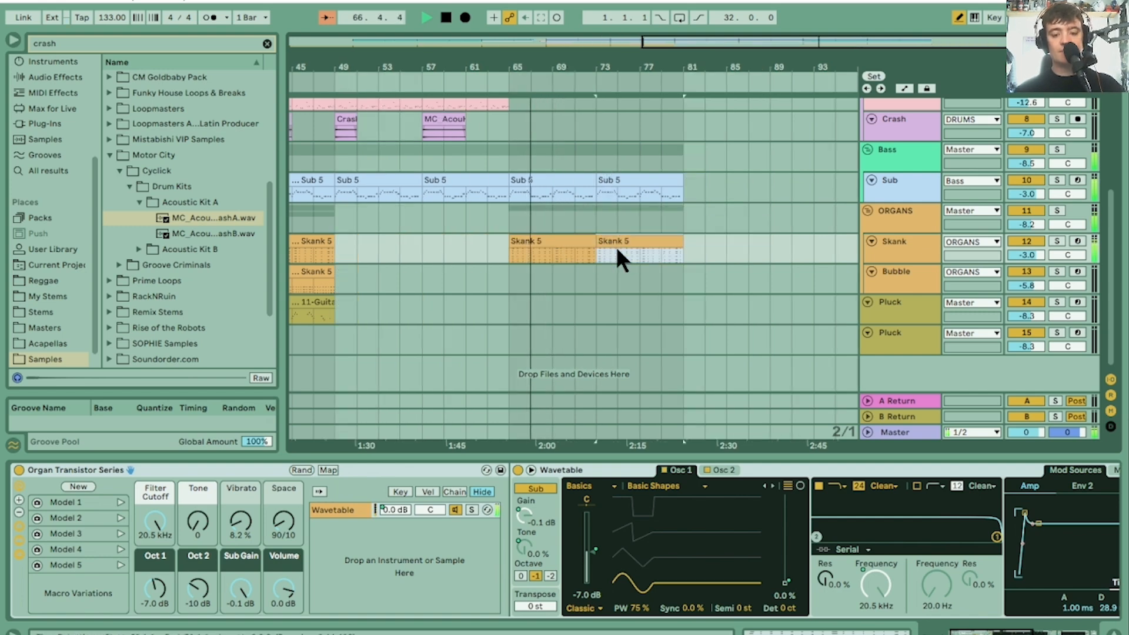
pyautogui.click(520, 81)
pyautogui.moveTo(541, 66); pyautogui.dragTo(641, 63)
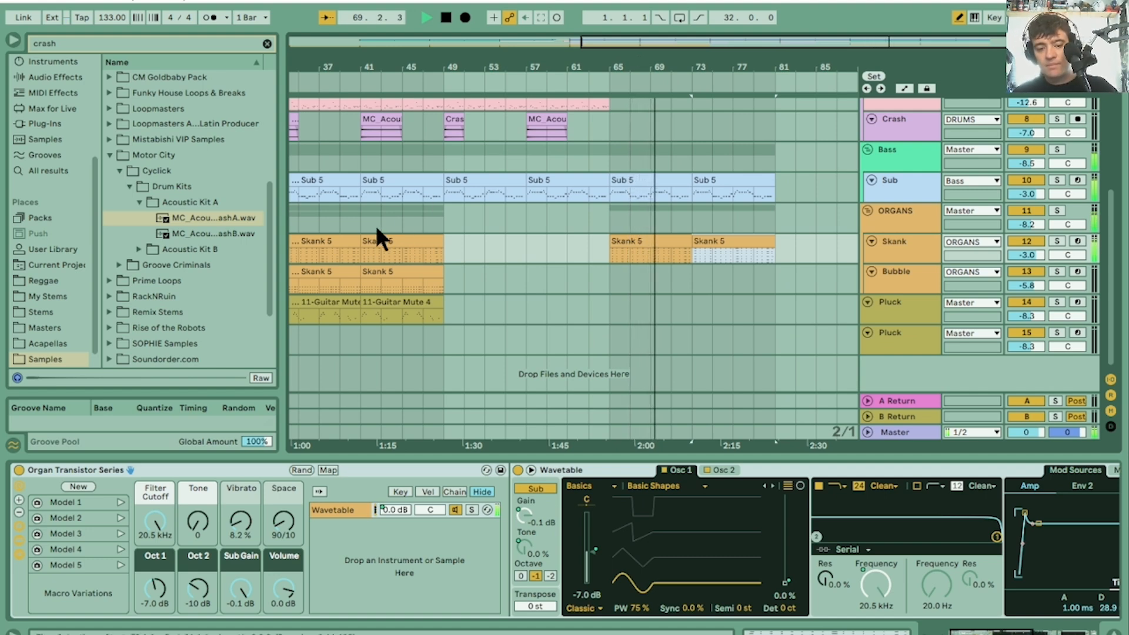
pyautogui.click(404, 271)
pyautogui.moveTo(403, 271)
pyautogui.mouseDown()
pyautogui.moveTo(730, 270)
pyautogui.moveTo(378, 260)
pyautogui.moveTo(398, 276)
pyautogui.mouseUp()
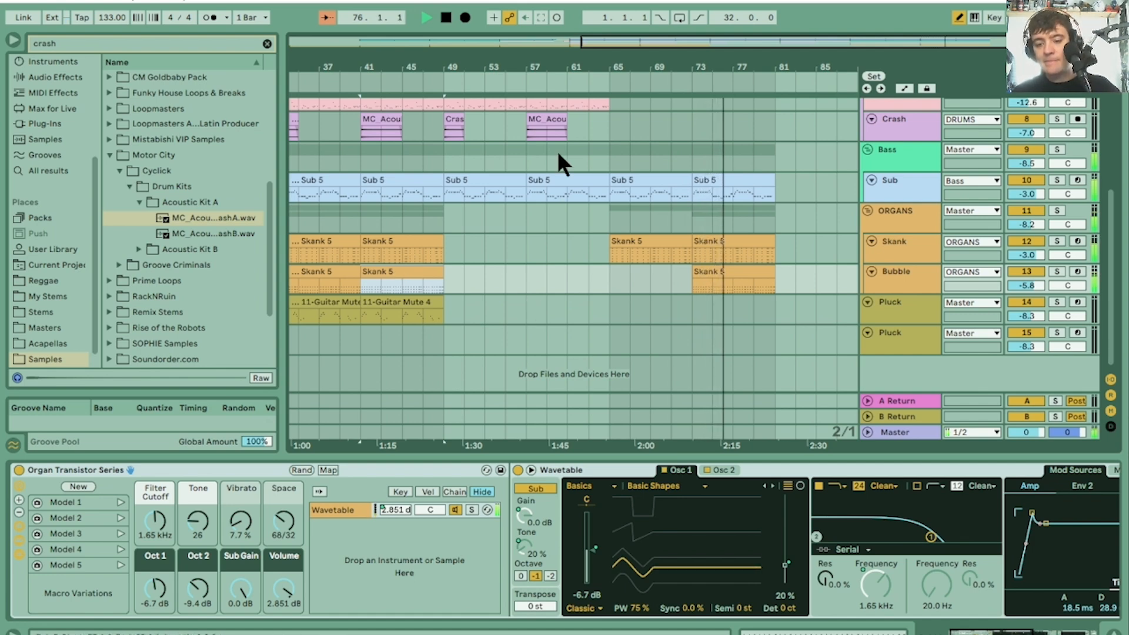
# Step: Copy bars 33–49 of the Kick through first Pluck tracks to bars 81–97
pyautogui.moveTo(607, 67); pyautogui.dragTo(608, 36)
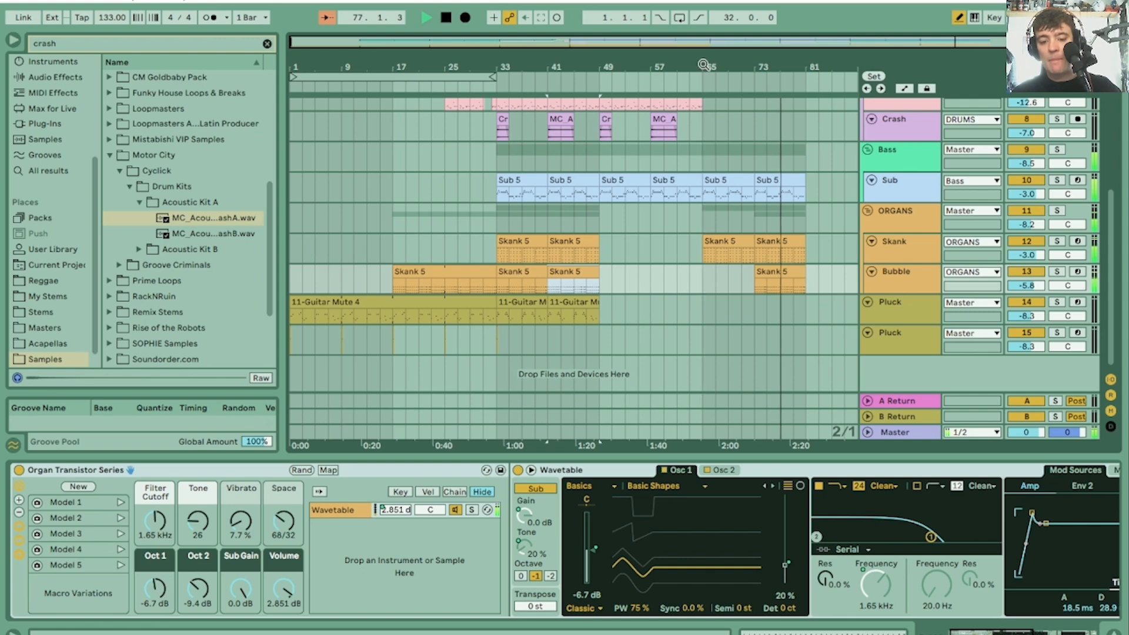
pyautogui.click(521, 314)
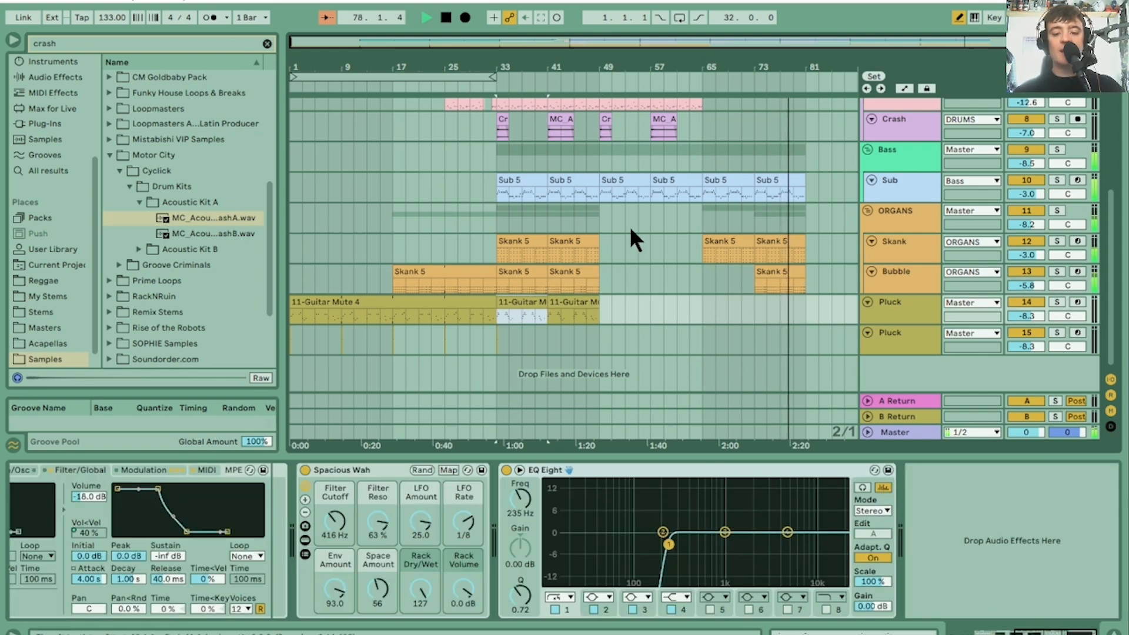
pyautogui.scroll(5, 630, 227)
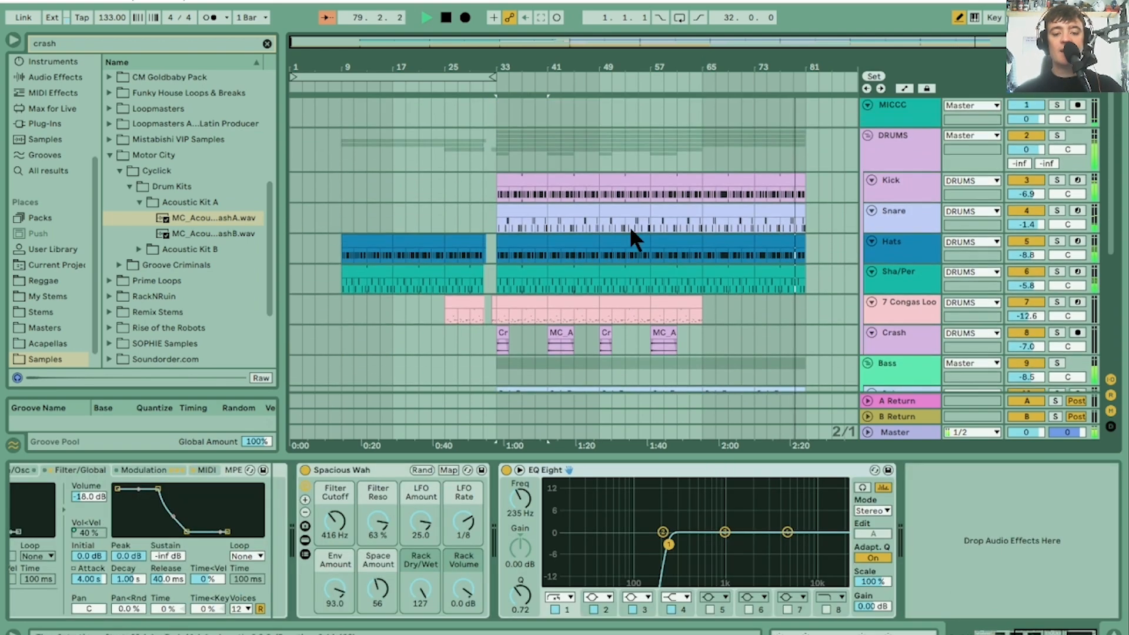
pyautogui.moveTo(590, 179); pyautogui.dragTo(764, 191)
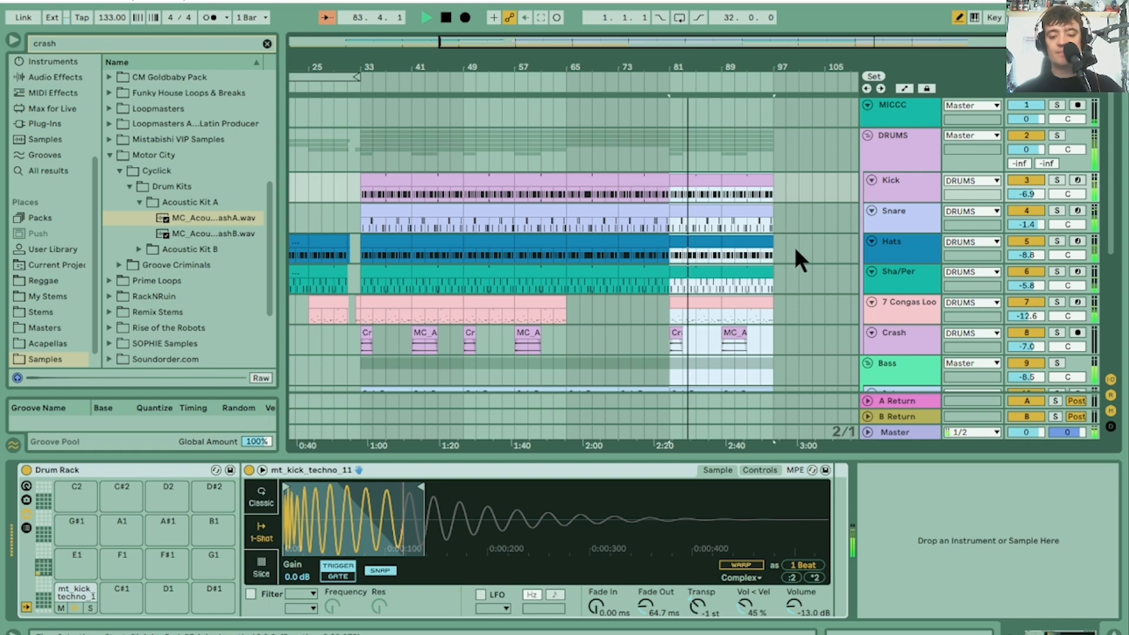
pyautogui.press('-')
pyautogui.scroll(-3, 794, 246)
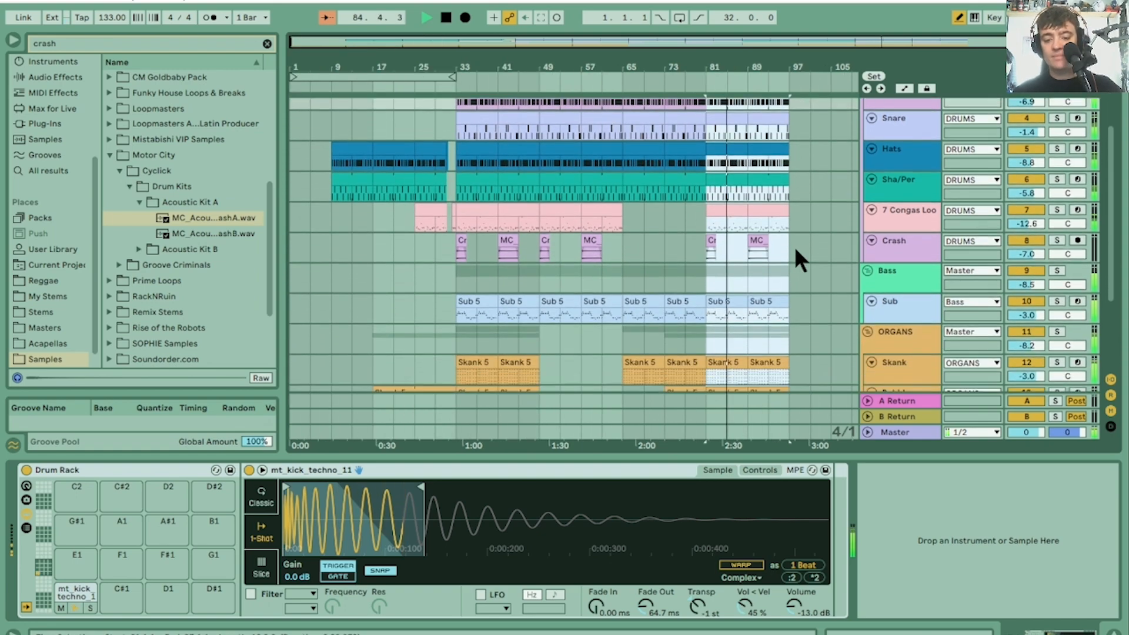
pyautogui.scroll(-3, 796, 250)
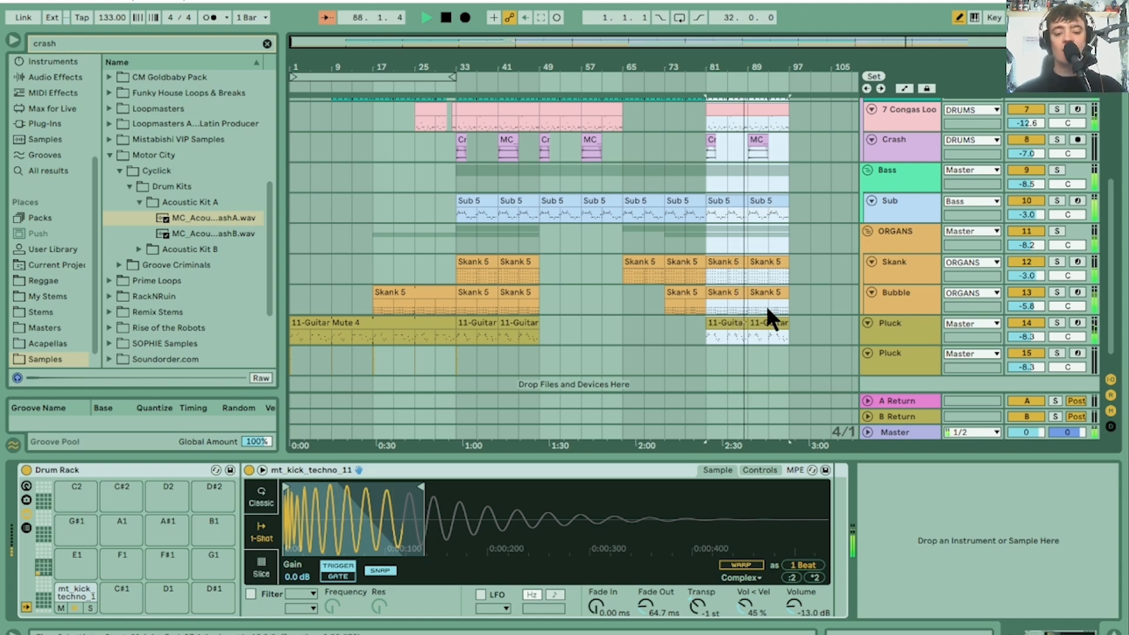
# Step: Delete the Sub, Skank and Bubble clips from bar 89 to 97
pyautogui.click(767, 321)
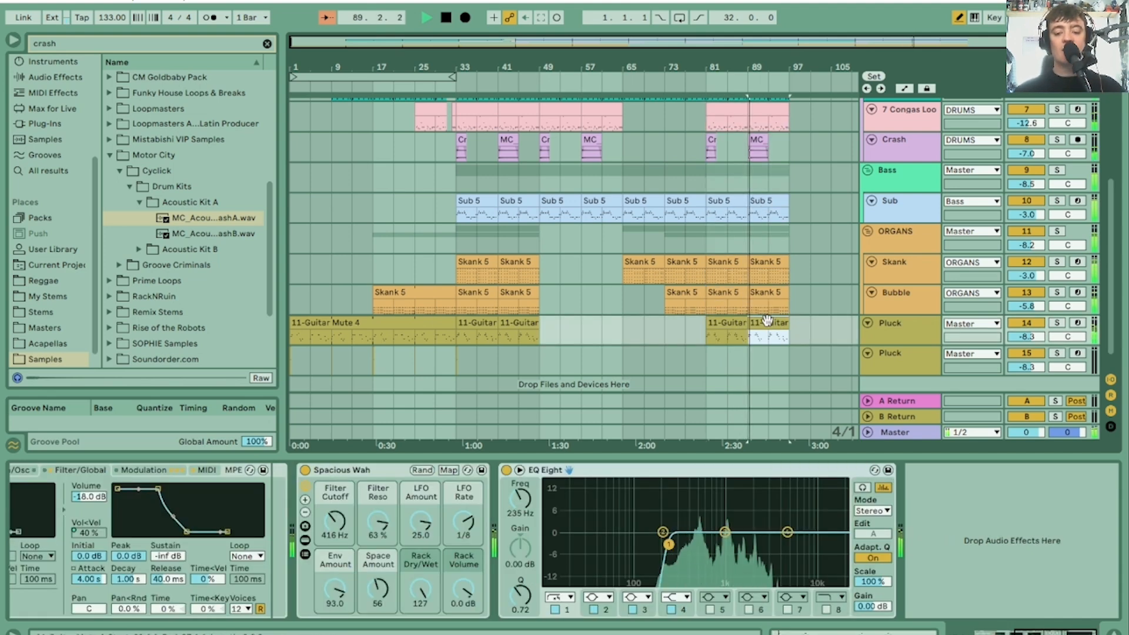
pyautogui.click(767, 298)
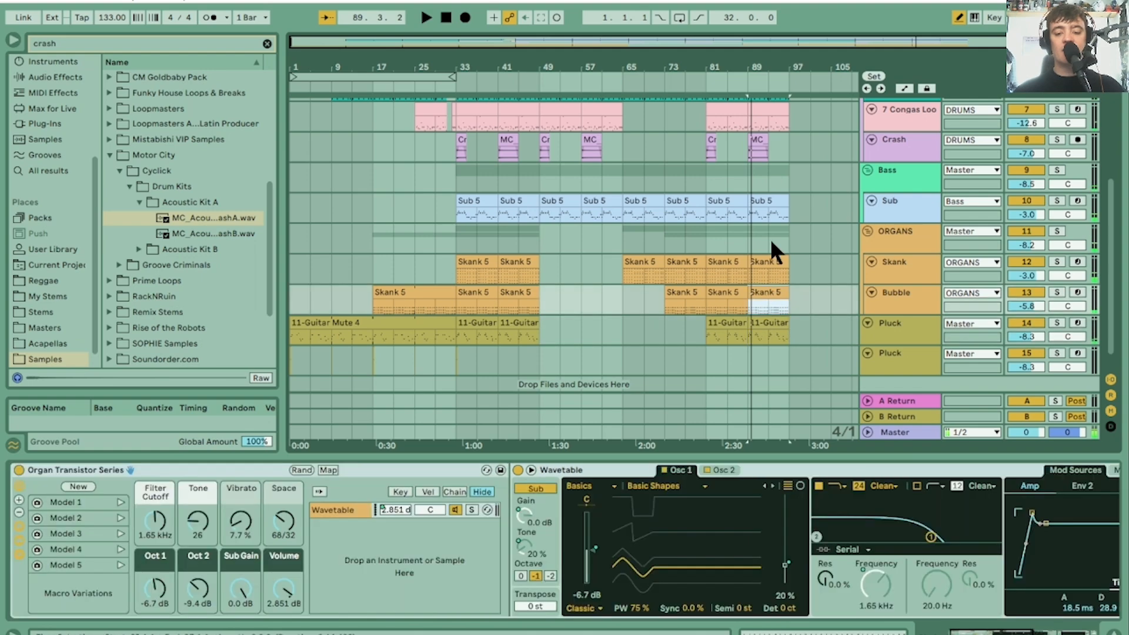
pyautogui.keyDown('shift'); pyautogui.click(769, 200); pyautogui.keyUp('shift')
pyautogui.press('Delete')
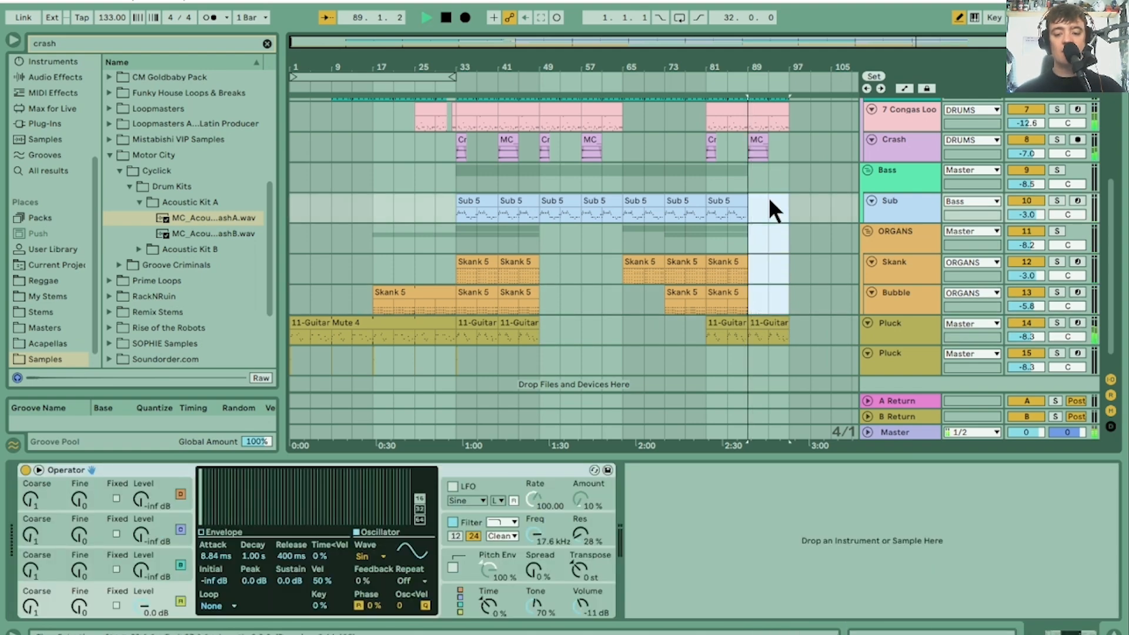
# Step: Shorten the Kick clip at bar 89 so it ends right after its first hit
pyautogui.moveTo(1104, 258); pyautogui.dragTo(1110, 184)
pyautogui.click(772, 177)
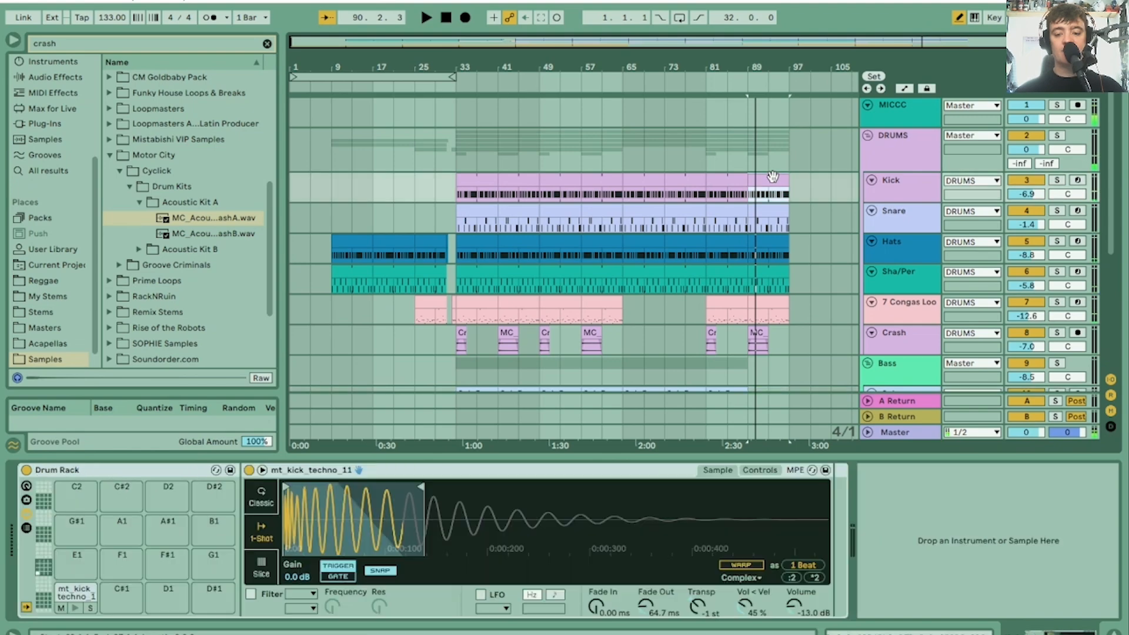
pyautogui.moveTo(786, 180); pyautogui.dragTo(767, 179)
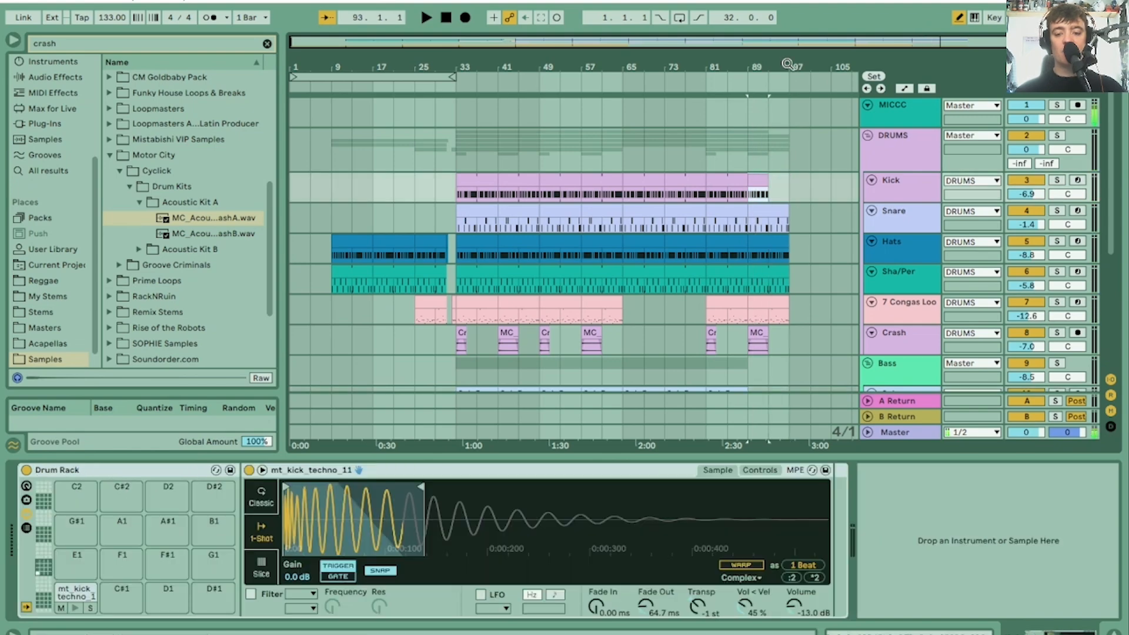
pyautogui.moveTo(773, 59); pyautogui.dragTo(773, 112)
pyautogui.press('z')
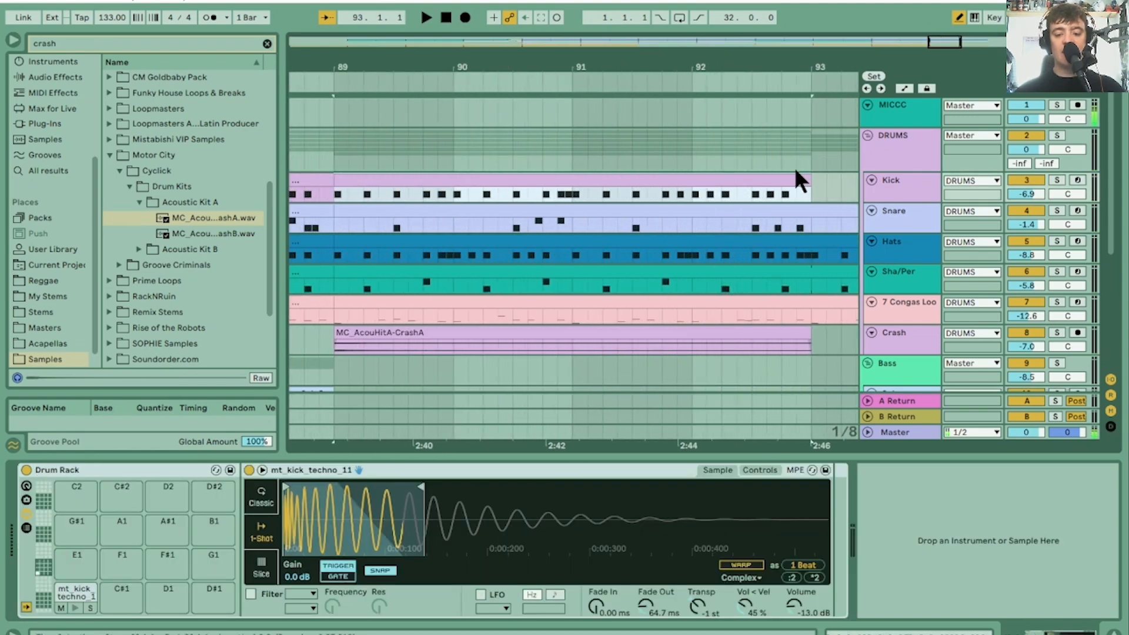
pyautogui.moveTo(806, 180); pyautogui.dragTo(372, 191)
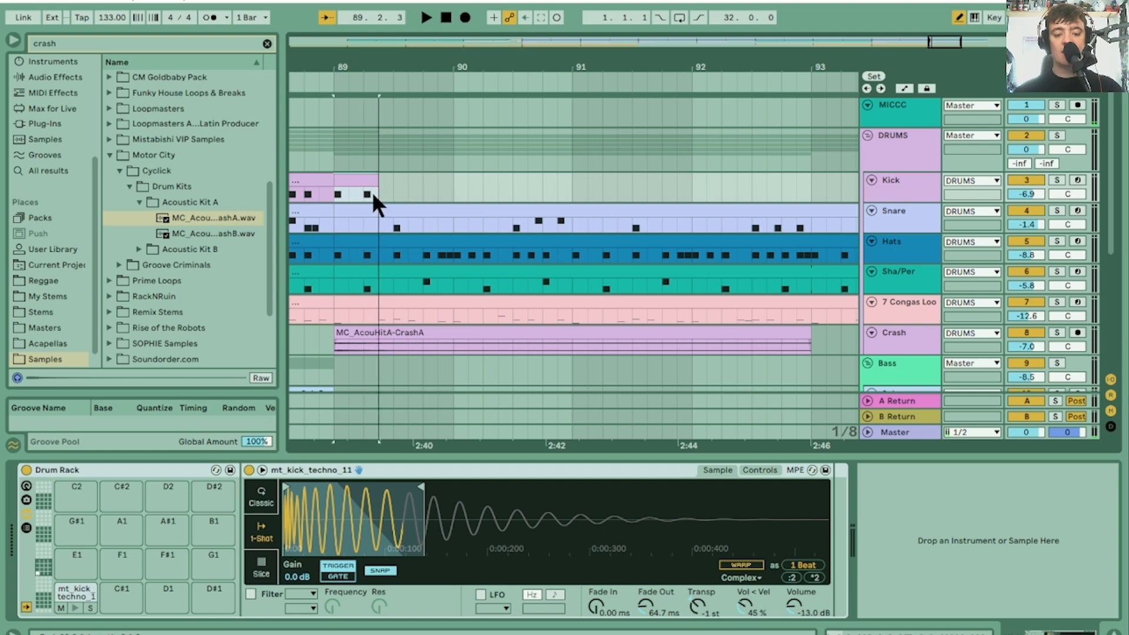
pyautogui.press('space')
pyautogui.press('space')
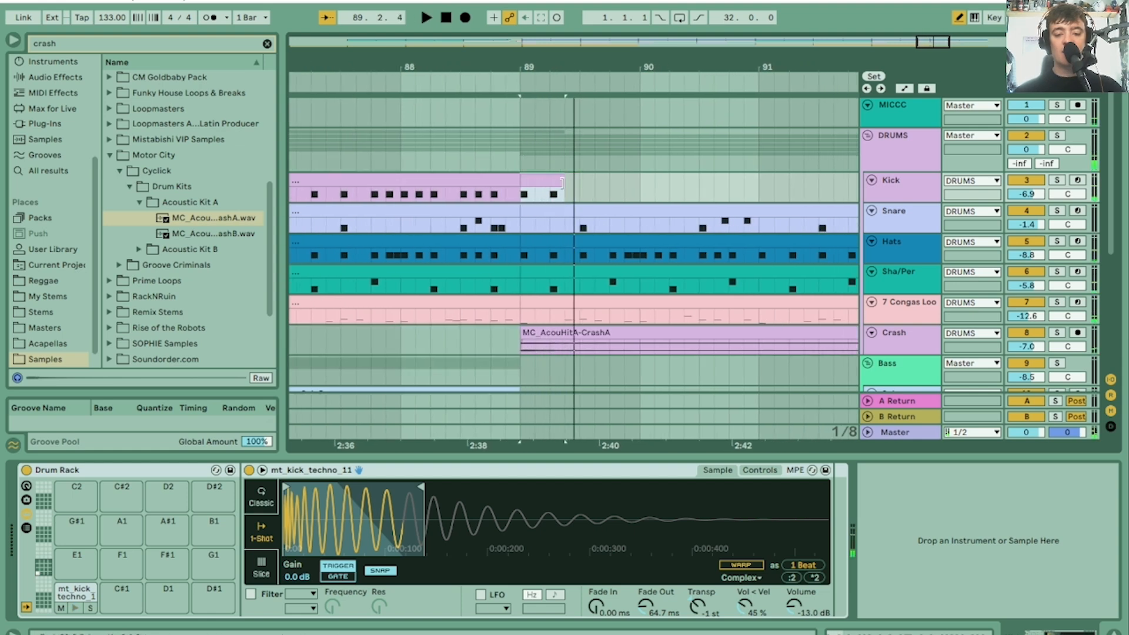
pyautogui.moveTo(563, 182); pyautogui.dragTo(552, 182)
# Step: Delete the Sha/Per clip from bar 89 to 97 and play back the thinned-out section
pyautogui.click(586, 276)
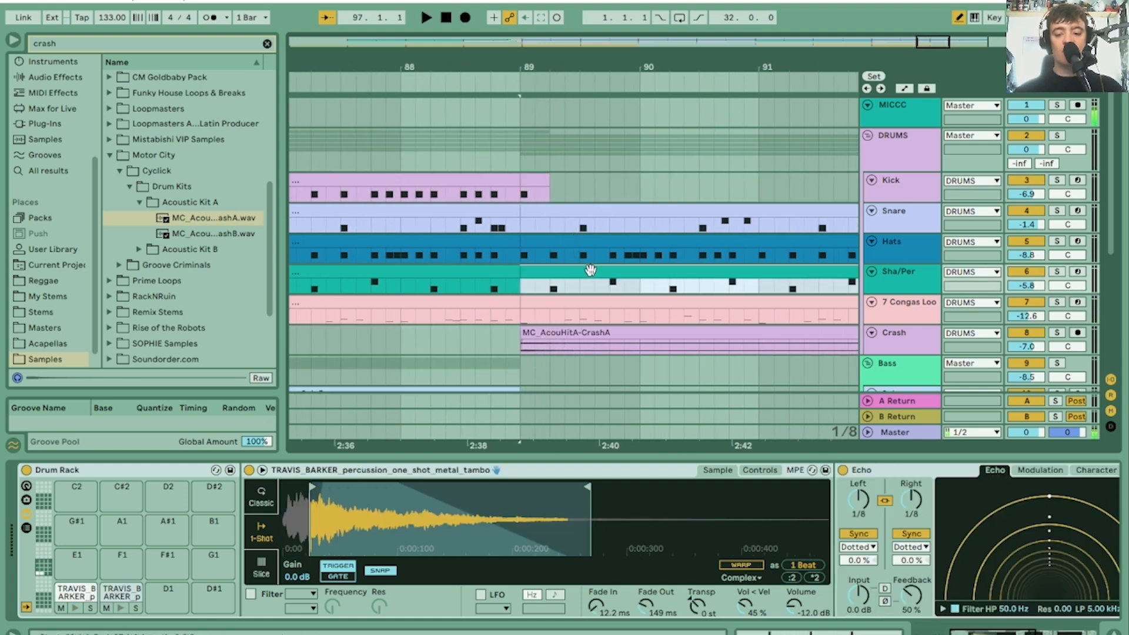
pyautogui.moveTo(628, 67); pyautogui.dragTo(514, 38)
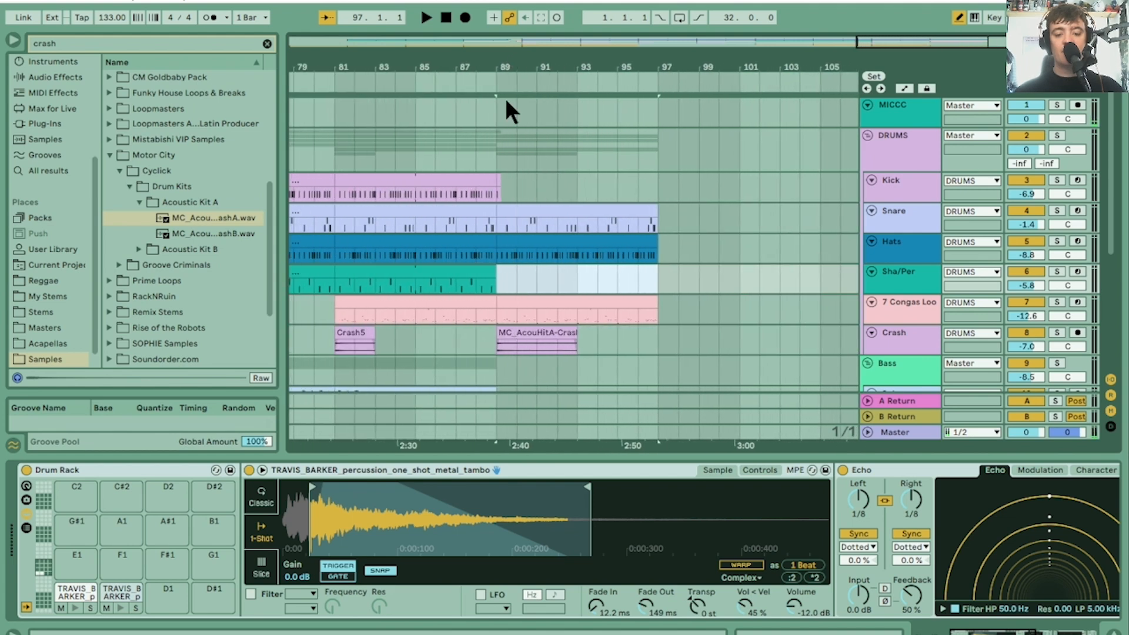
pyautogui.click(497, 180)
pyautogui.press('space')
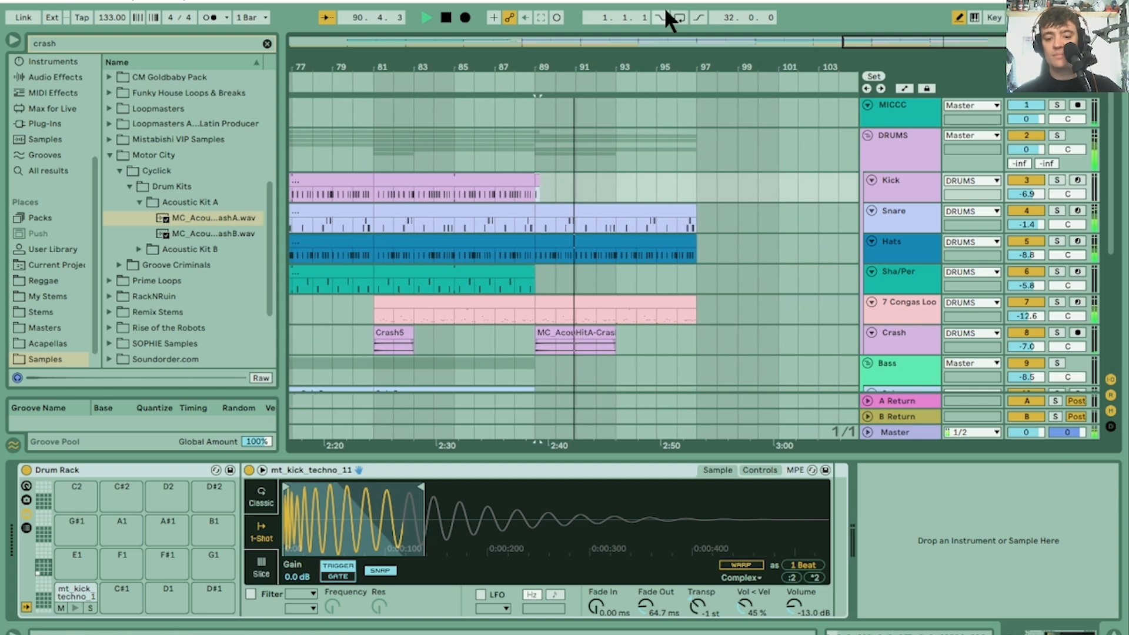
pyautogui.moveTo(627, 56); pyautogui.dragTo(782, 63)
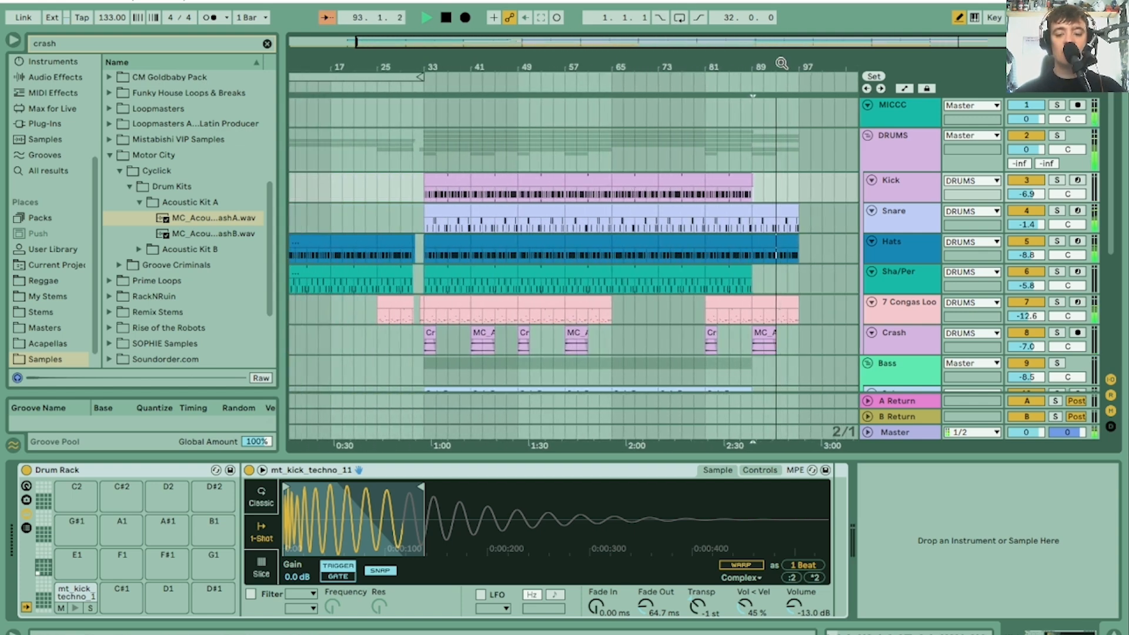
pyautogui.press('space')
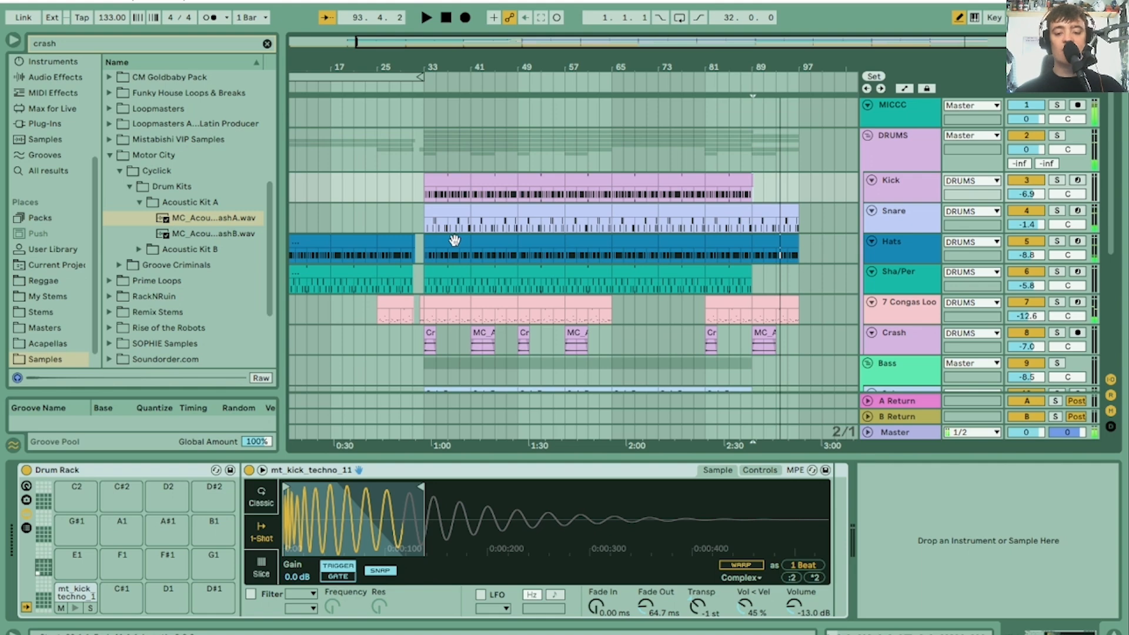
# Step: Undo the Sha/Per deletion and the Kick clip shortening at bar 89
pyautogui.hotkey('ctrl', 'z')
pyautogui.hotkey('ctrl', 'z')
pyautogui.hotkey('ctrl', 'z')
pyautogui.hotkey('ctrl', 'z')
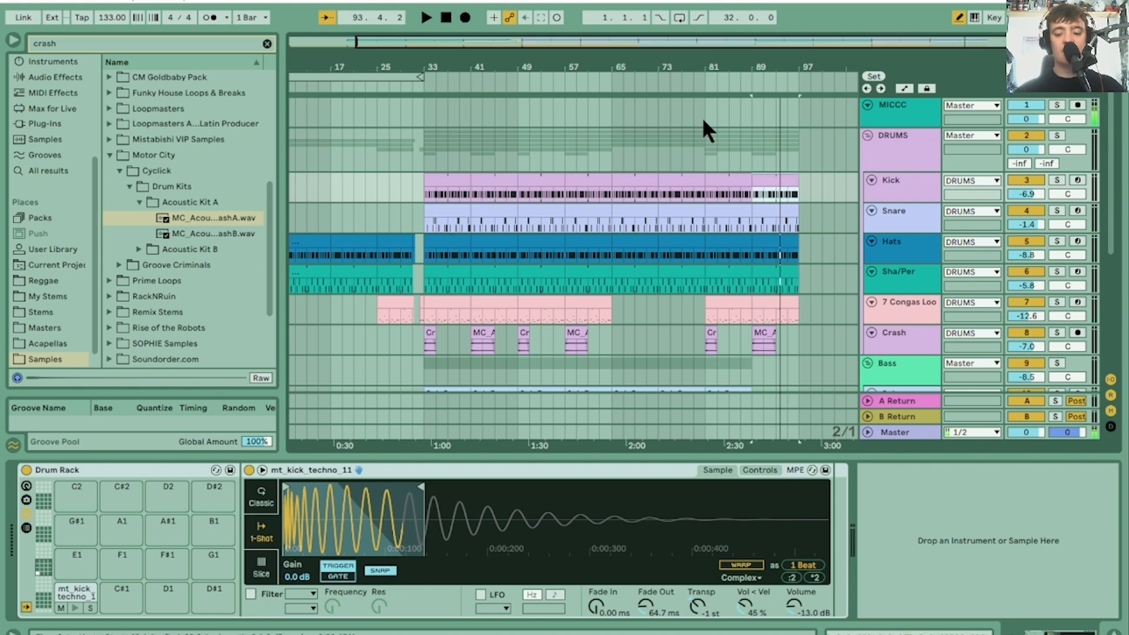
# Step: Copy the clips on all tracks from bars 33–49 to bar 97, and replace the copied Hats with one clip running to bar 113
pyautogui.click(729, 176)
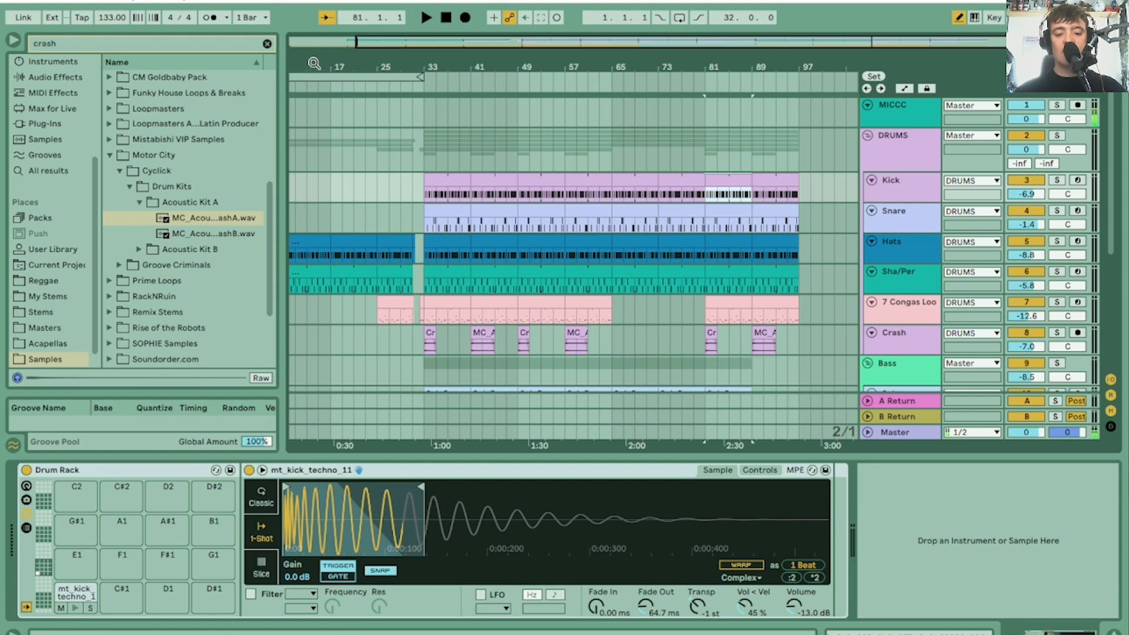
pyautogui.click(445, 180)
pyautogui.scroll(-6, 517, 311)
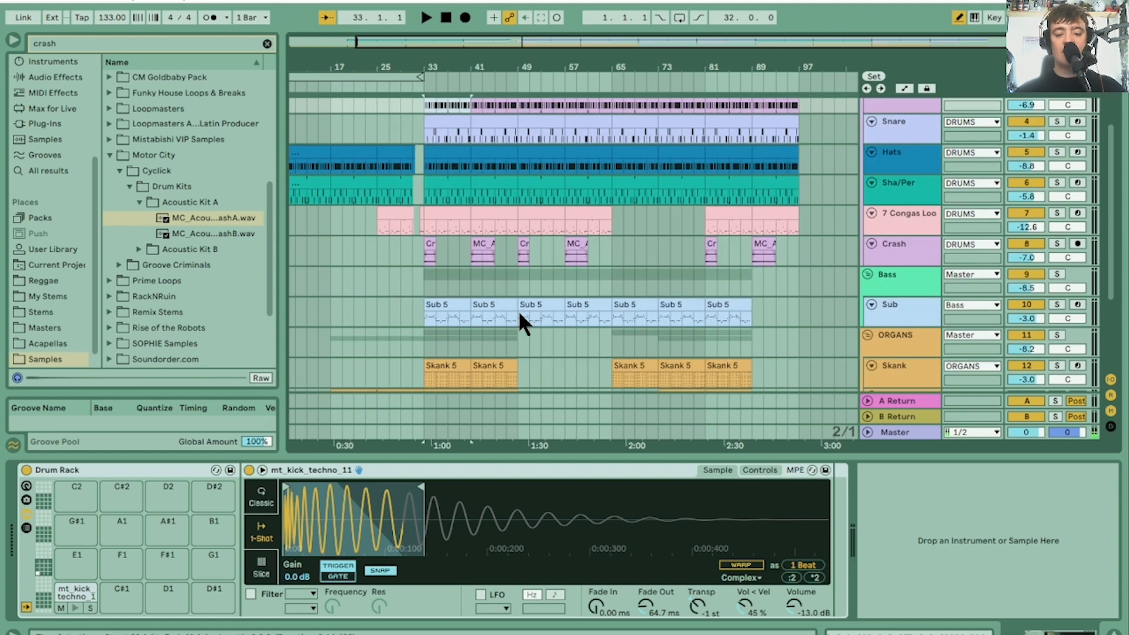
pyautogui.keyDown('shift'); pyautogui.click(506, 301); pyautogui.keyUp('shift')
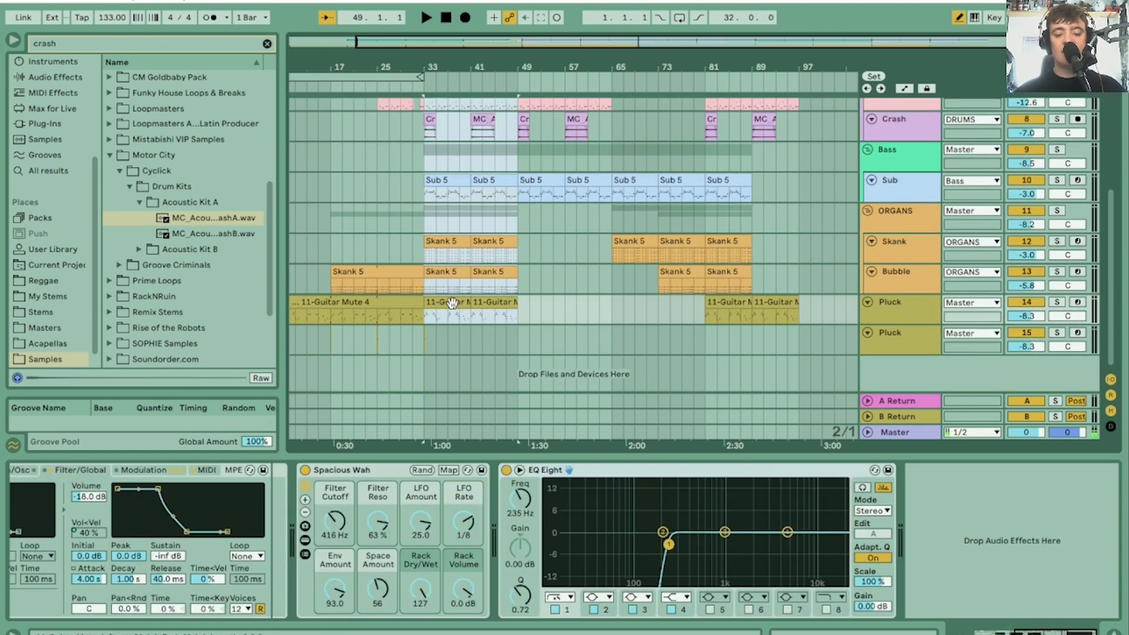
pyautogui.moveTo(434, 303); pyautogui.dragTo(813, 312)
pyautogui.scroll(6, 813, 312)
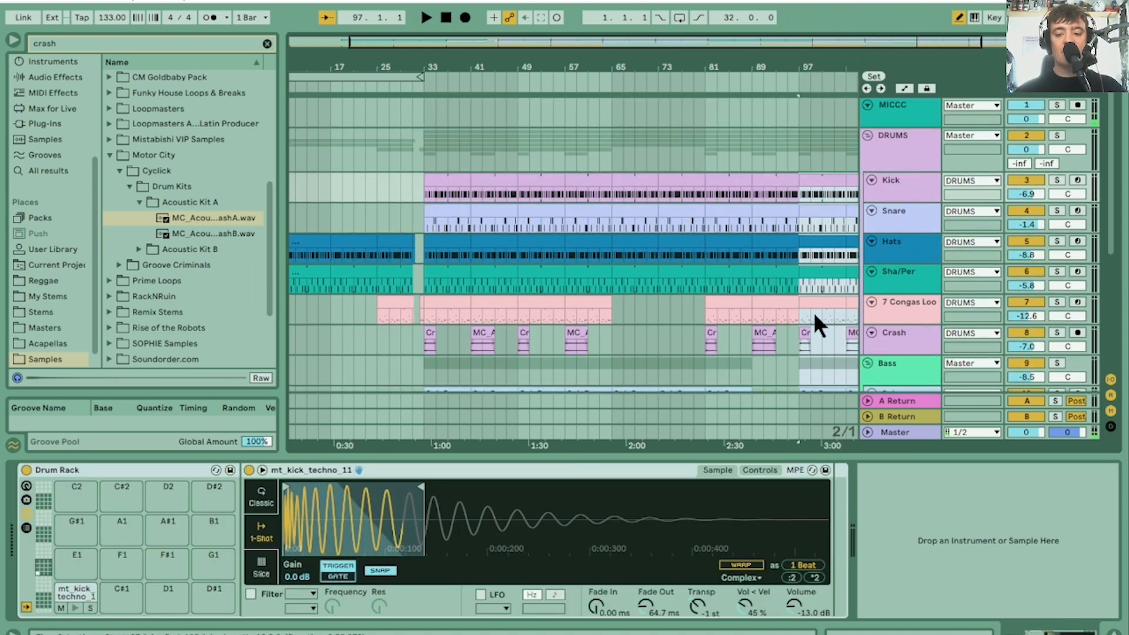
pyautogui.moveTo(807, 60); pyautogui.dragTo(741, 66)
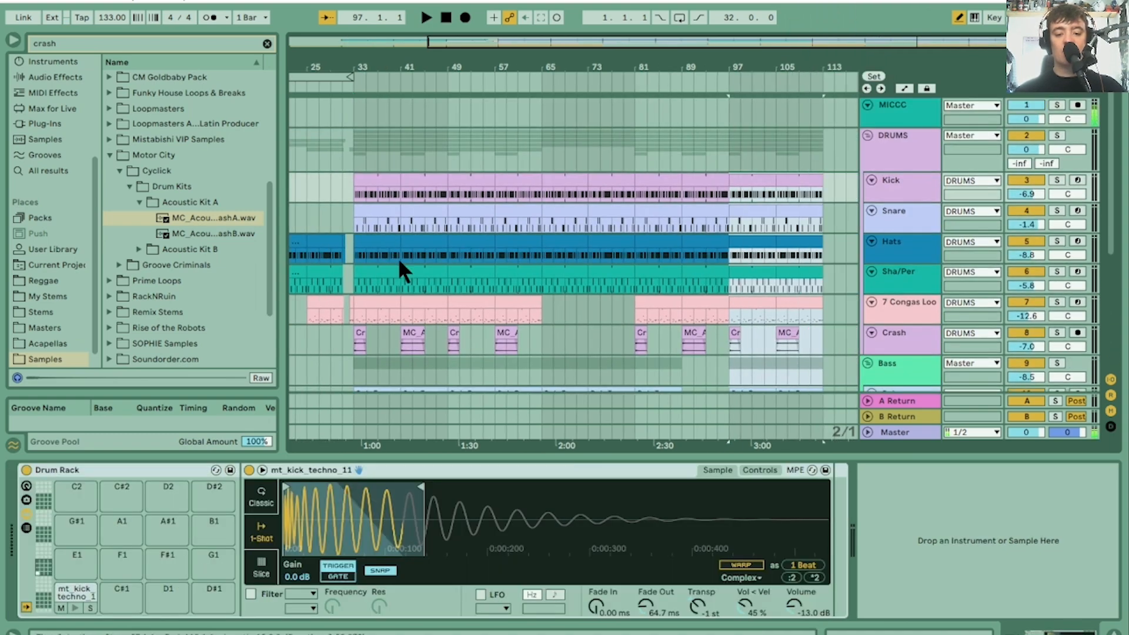
pyautogui.click(299, 234)
pyautogui.moveTo(297, 242); pyautogui.dragTo(819, 243)
# Step: Delete every note except the first hit in the Kick clip at bar 97, and play it back
pyautogui.moveTo(732, 177); pyautogui.dragTo(776, 178)
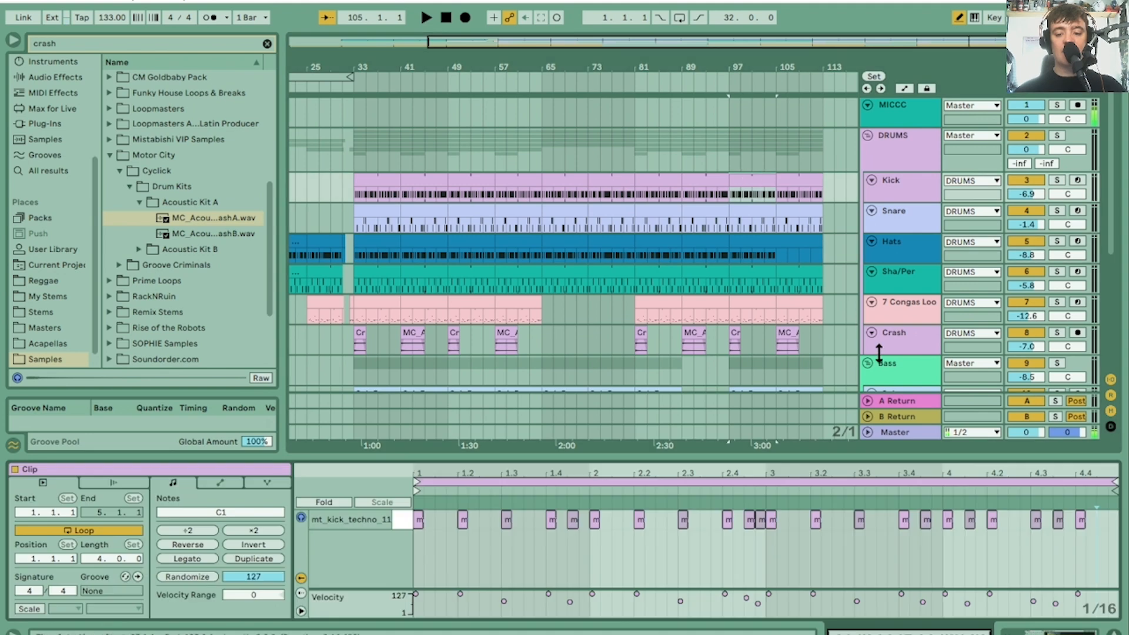
pyautogui.moveTo(1080, 517); pyautogui.dragTo(666, 499)
pyautogui.moveTo(468, 505)
pyautogui.mouseDown()
pyautogui.moveTo(618, 517)
pyautogui.moveTo(1018, 484)
pyautogui.mouseUp()
pyautogui.press('space')
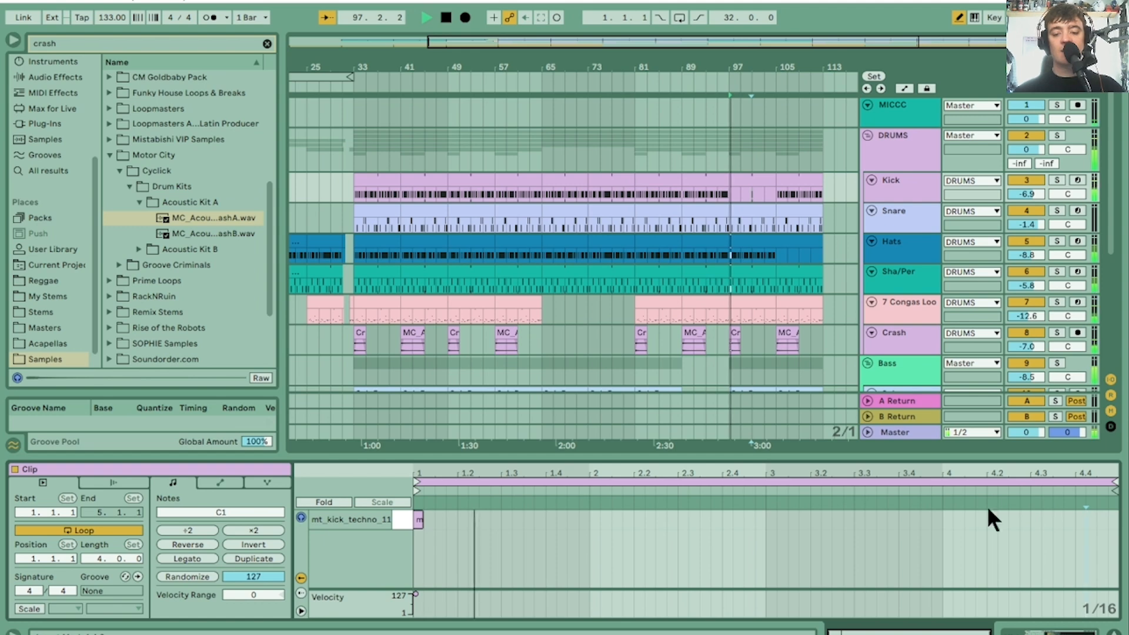
# Step: Shorten the Kick clip at bar 97 to end at bar 101 and delete the Kick clip at bar 105
pyautogui.moveTo(772, 181); pyautogui.dragTo(750, 178)
pyautogui.click(802, 177)
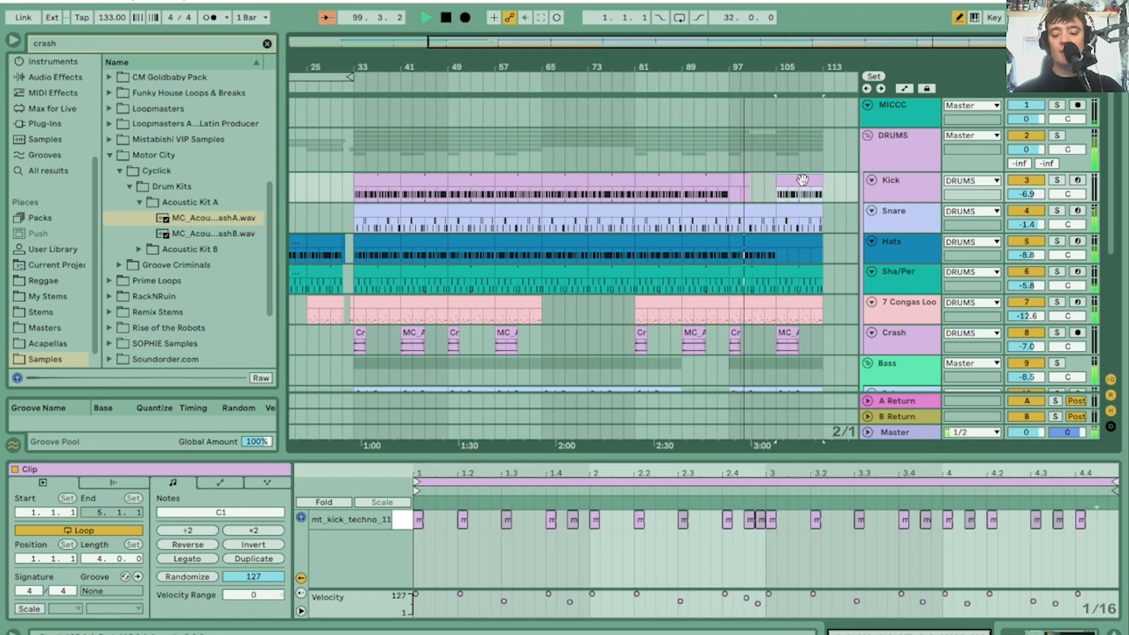
pyautogui.press('Delete')
pyautogui.press('space')
# Step: Delete the beat 2, beat 4 and extra off-beat hits in the first two bars of the Hats clip at bar 97
pyautogui.click(776, 237)
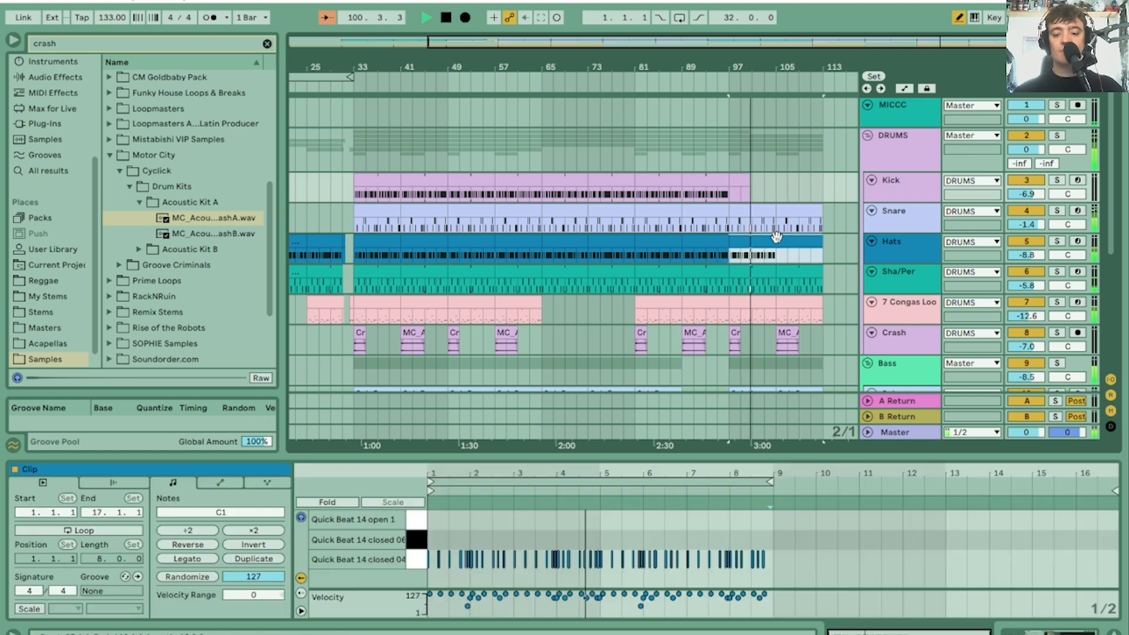
pyautogui.moveTo(436, 464); pyautogui.dragTo(436, 518)
pyautogui.click(536, 559)
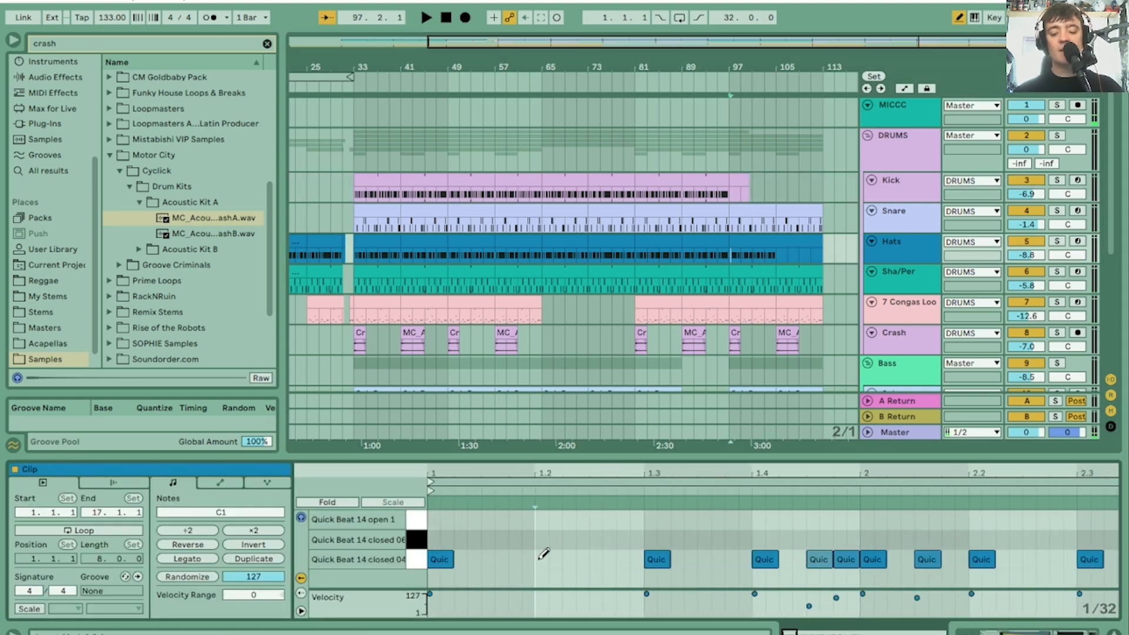
pyautogui.press('space')
pyautogui.click(764, 559)
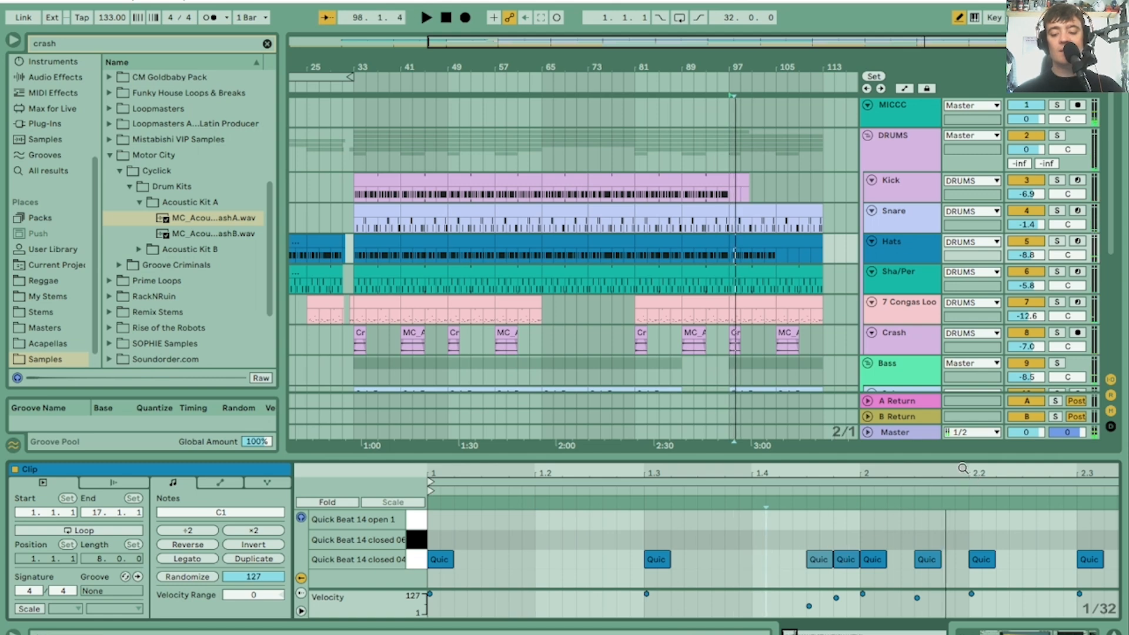
pyautogui.moveTo(963, 468); pyautogui.dragTo(610, 471)
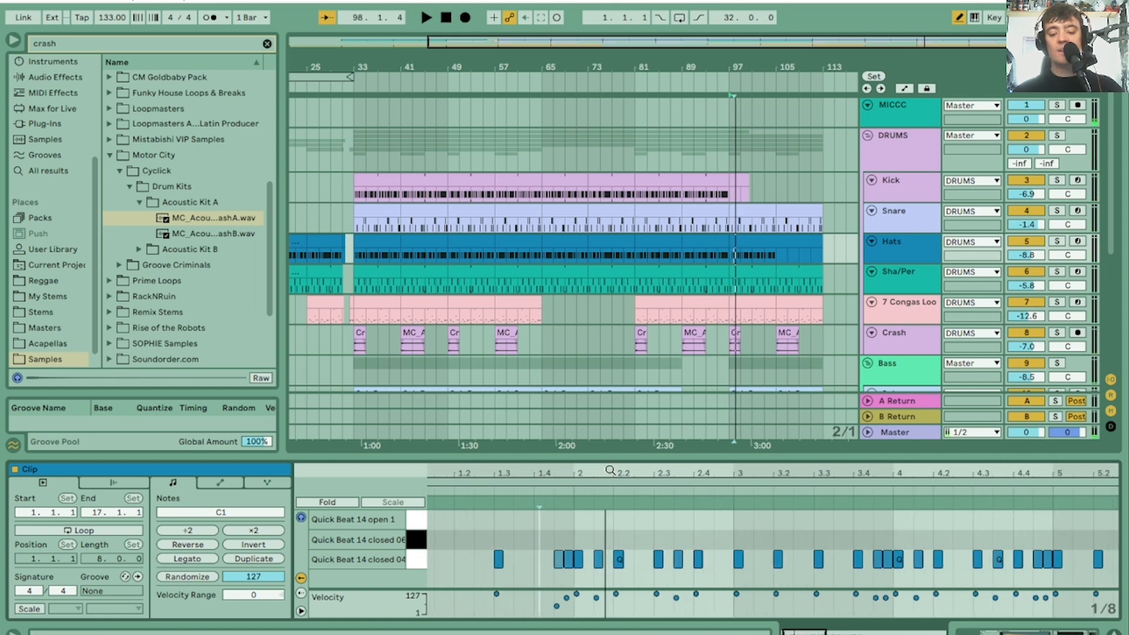
pyautogui.click(599, 559)
pyautogui.press('space')
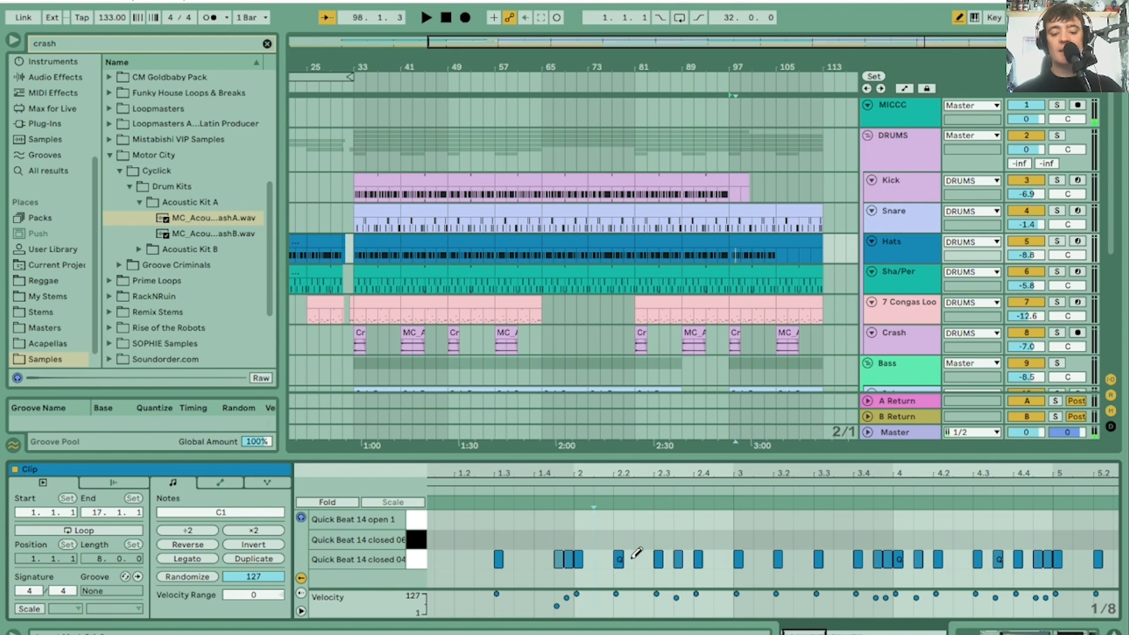
pyautogui.click(621, 559)
pyautogui.click(678, 559)
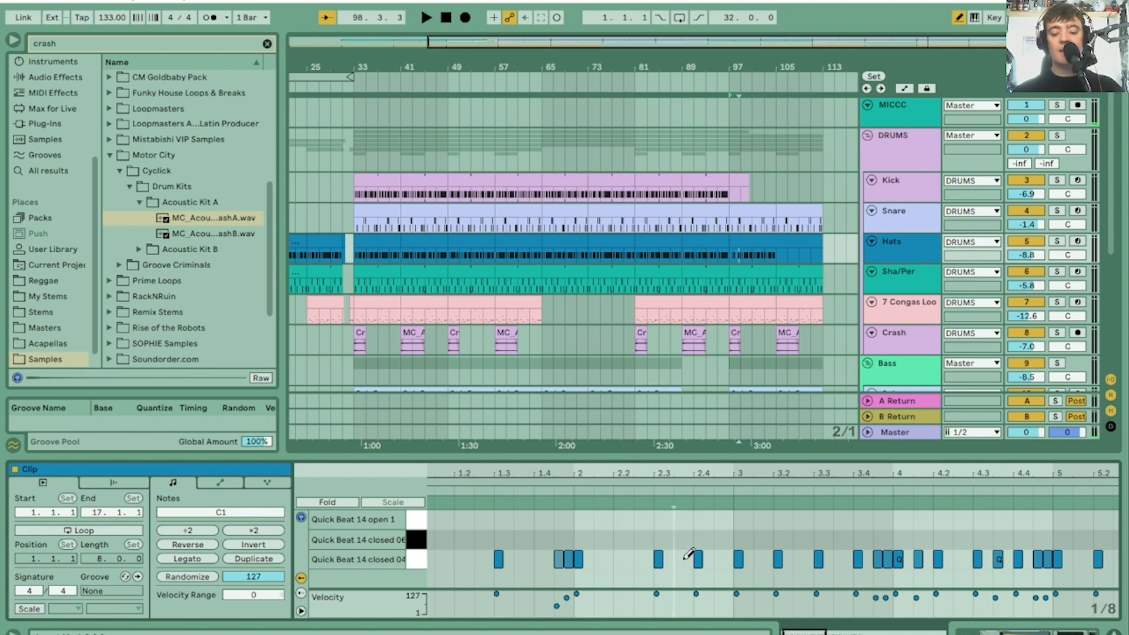
pyautogui.click(699, 558)
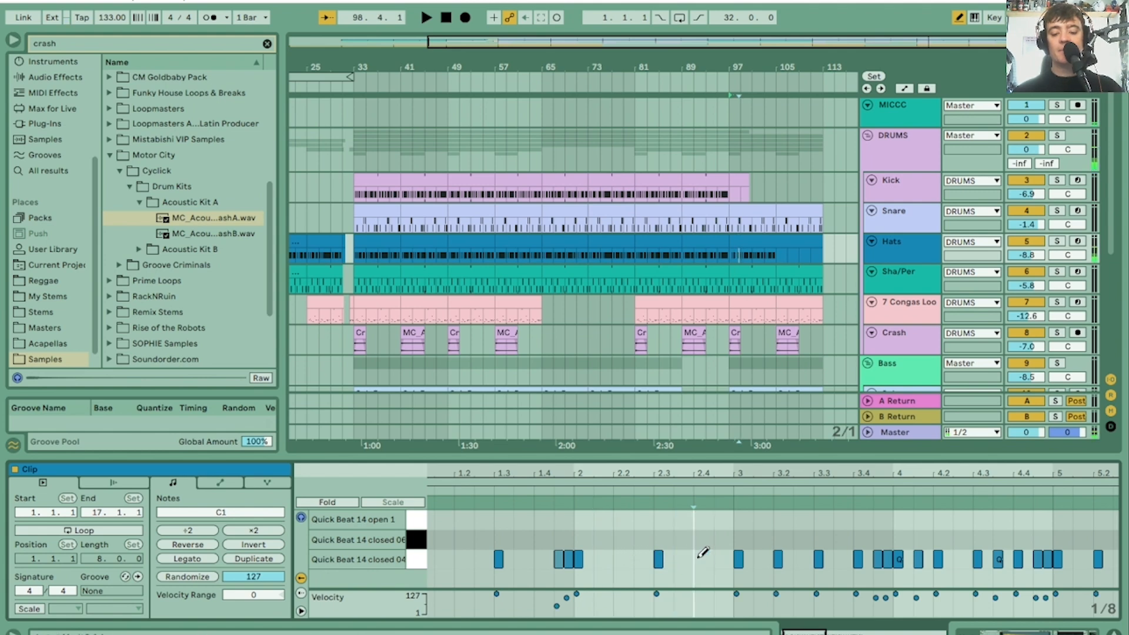
# Step: Thin out bars 3 and 4 of the Hats clip the same way, keeping beats 1 and 3 and the fill notes
pyautogui.click(778, 558)
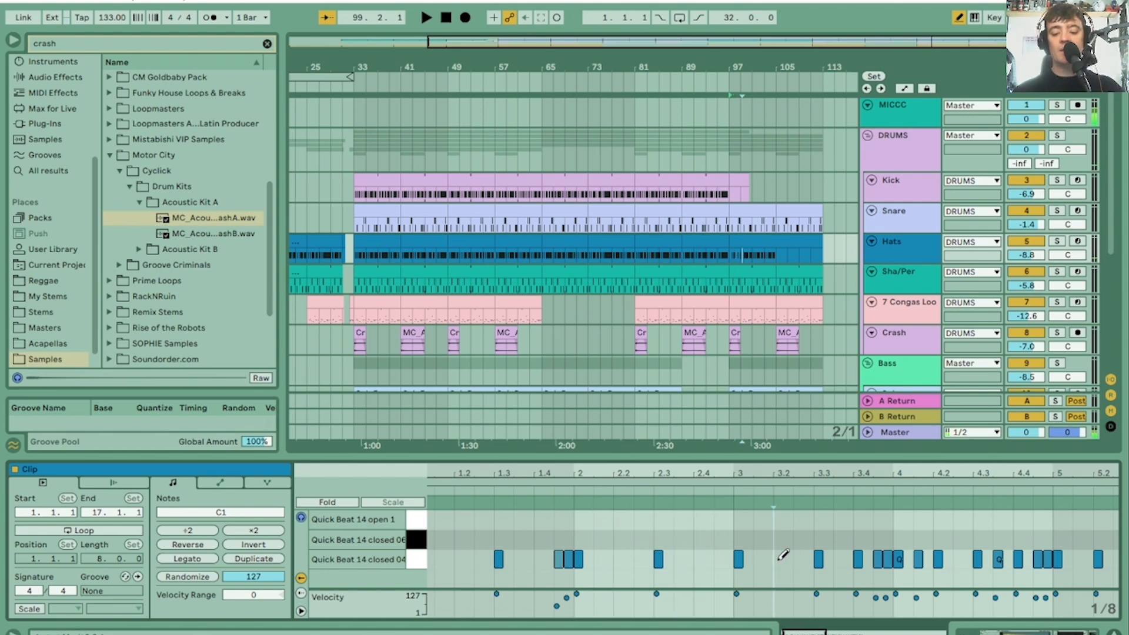
pyautogui.click(858, 558)
pyautogui.click(918, 559)
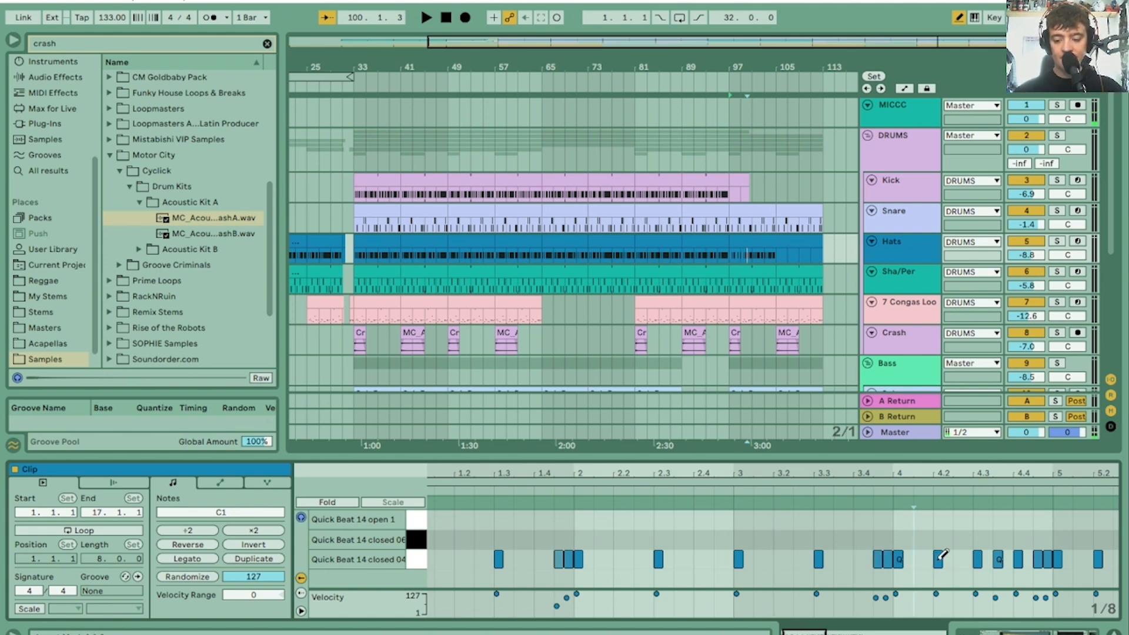
pyautogui.click(940, 557)
pyautogui.click(998, 559)
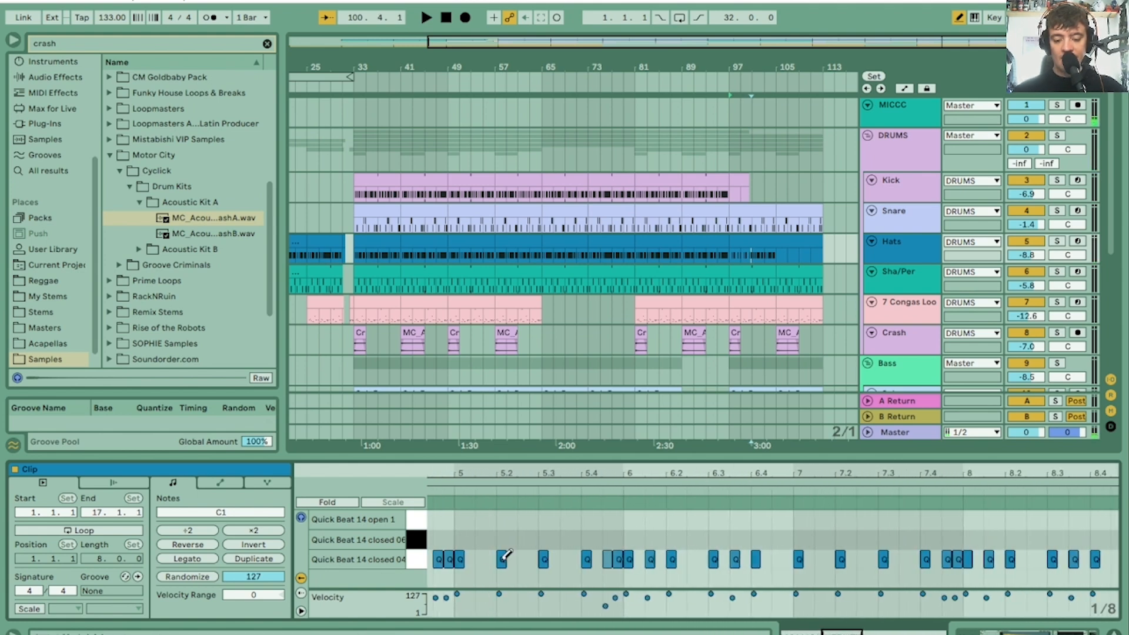
# Step: Delete the beat 2, beat 4 and extra off-beat hits in bars 5 to 8 of the Hats clip, and play the section back
pyautogui.click(586, 557)
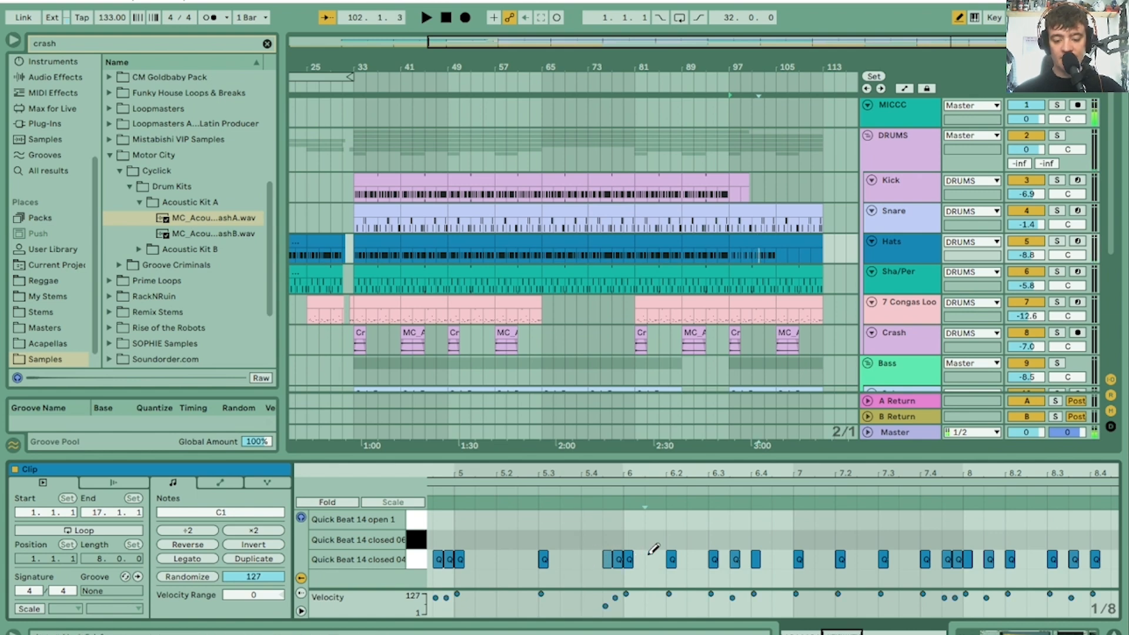
pyautogui.click(672, 557)
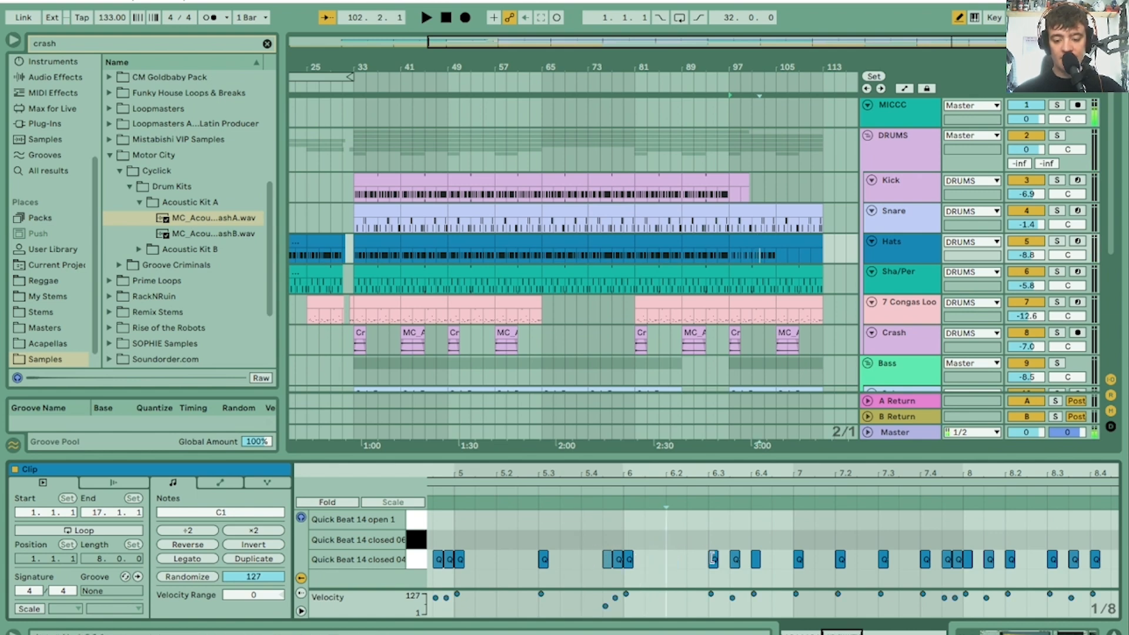
pyautogui.click(758, 558)
pyautogui.click(841, 556)
pyautogui.click(926, 556)
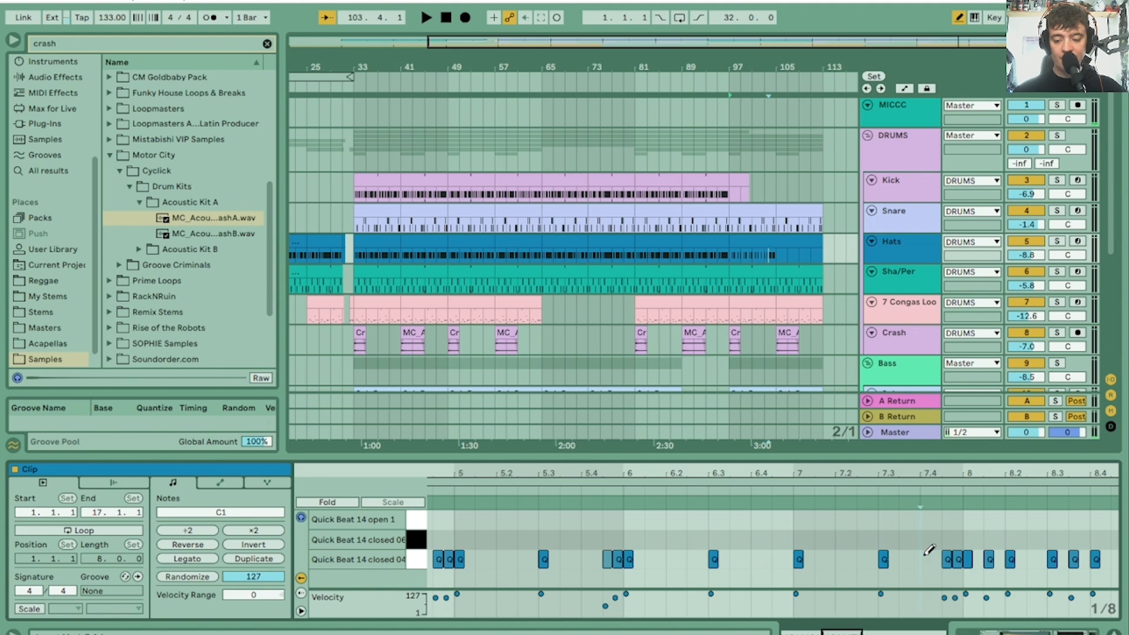
pyautogui.click(990, 557)
pyautogui.click(1012, 558)
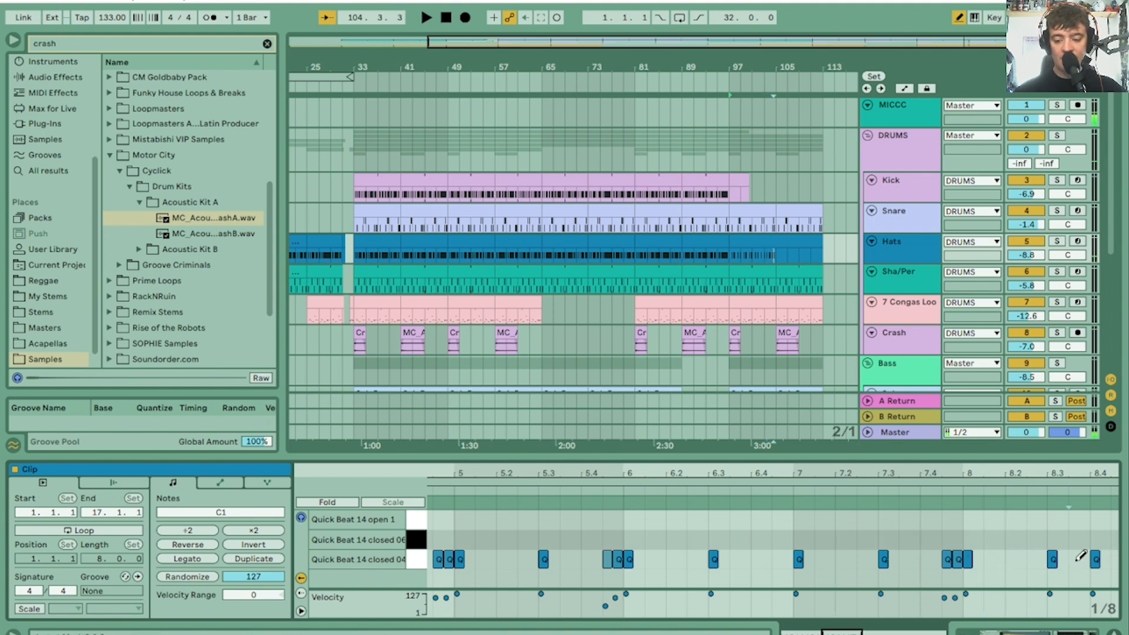
pyautogui.moveTo(1068, 476); pyautogui.dragTo(1068, 439)
pyautogui.moveTo(937, 473); pyautogui.dragTo(923, 473)
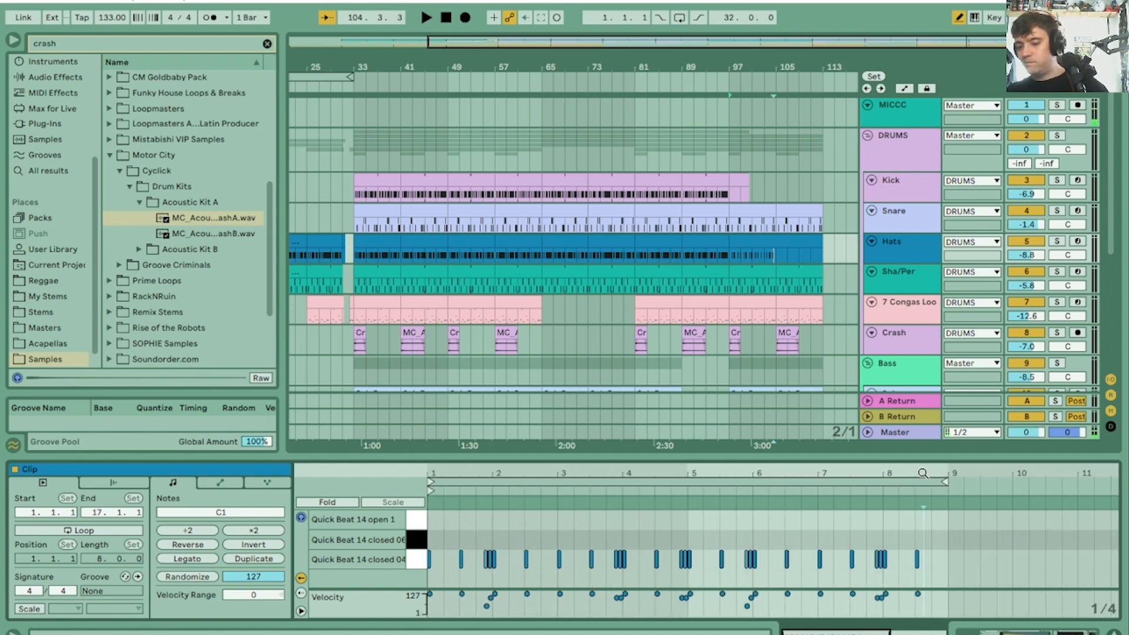
pyautogui.press('space')
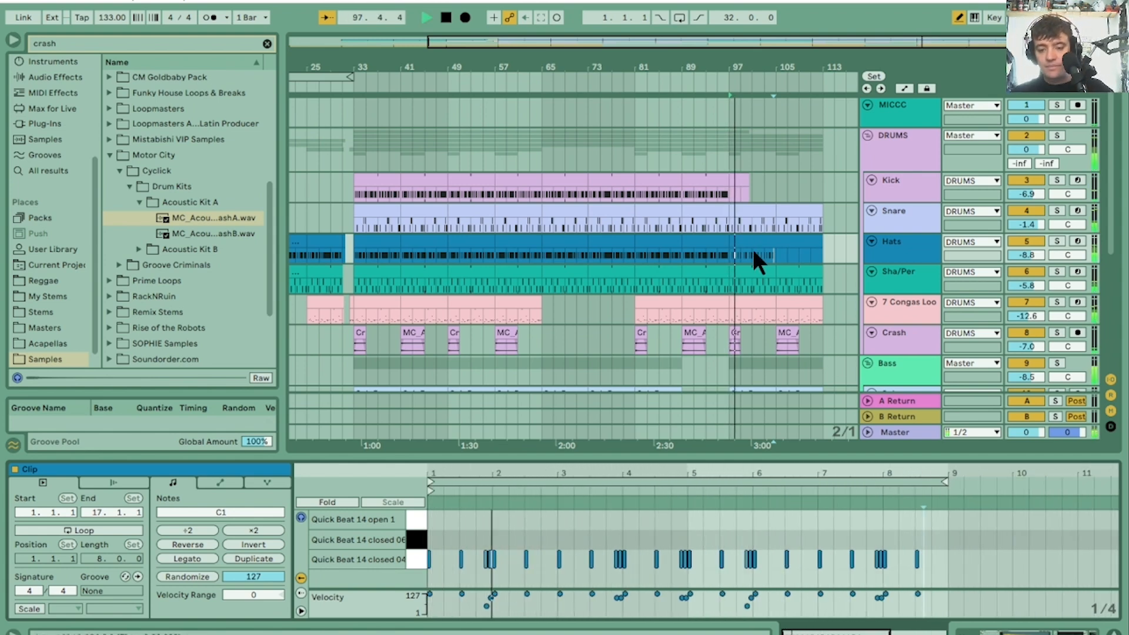
# Step: Raise the Sha/Per track volume to -3.8 dB during playback
pyautogui.click(754, 283)
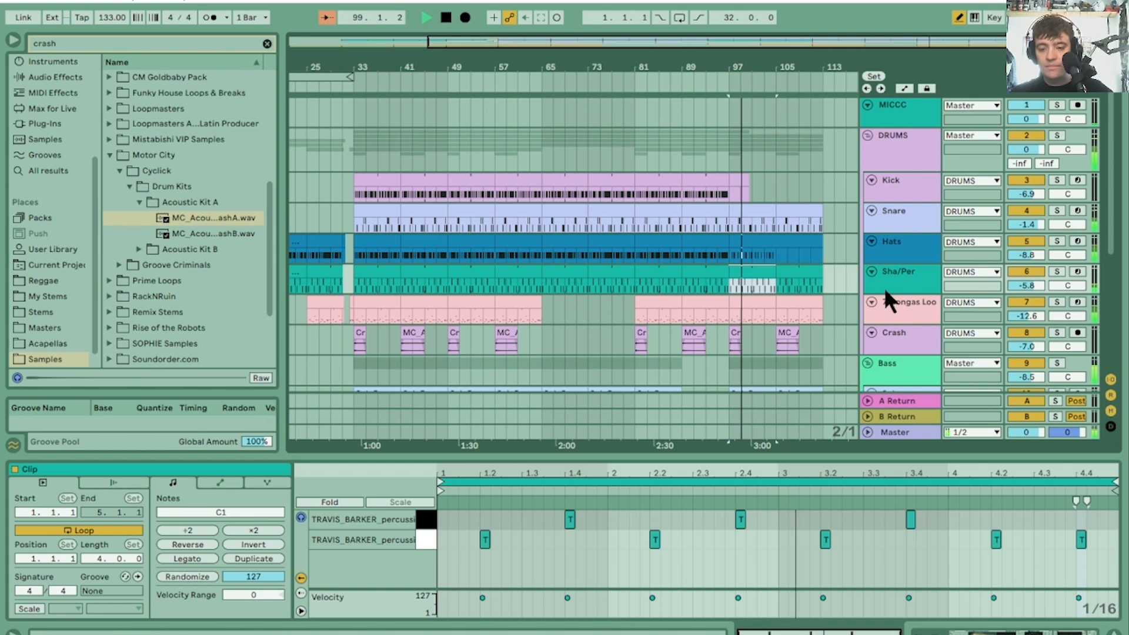
pyautogui.scroll(1, 1025, 285)
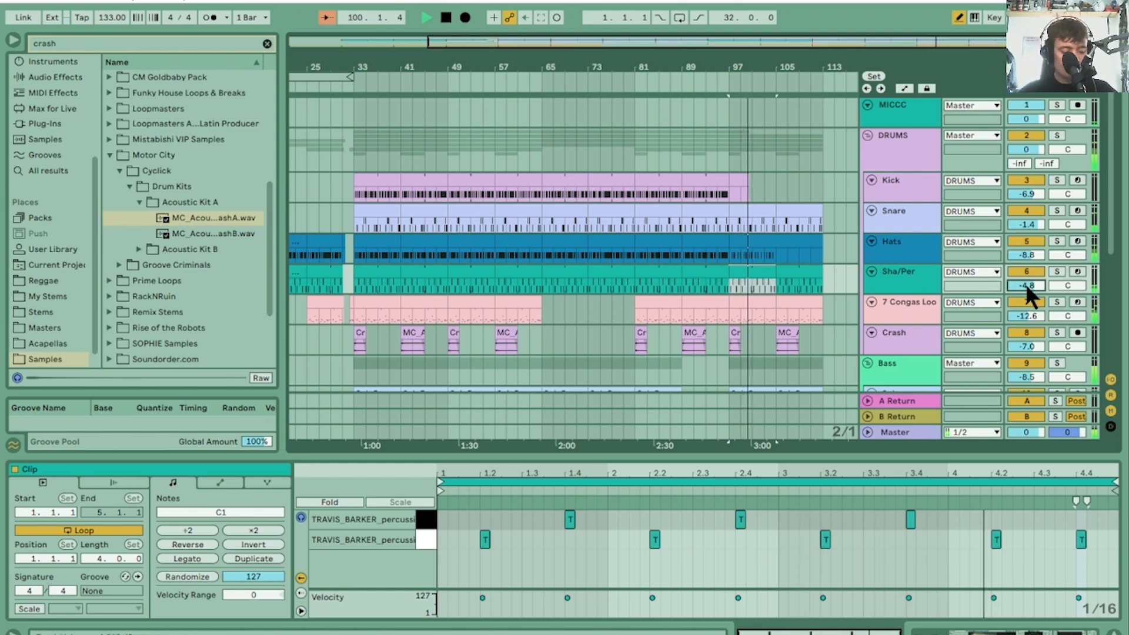
pyautogui.scroll(1, 1025, 285)
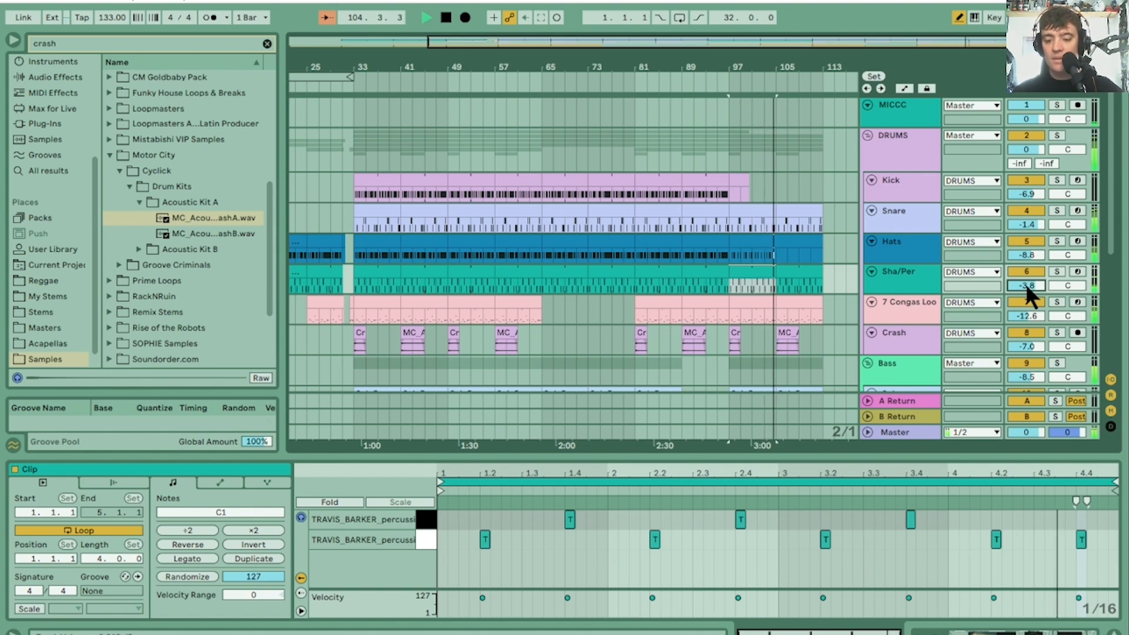
# Step: Play back from bar 97 and briefly solo the Hats track to check the thinned pattern
pyautogui.click(806, 240)
pyautogui.press('space')
pyautogui.press('space')
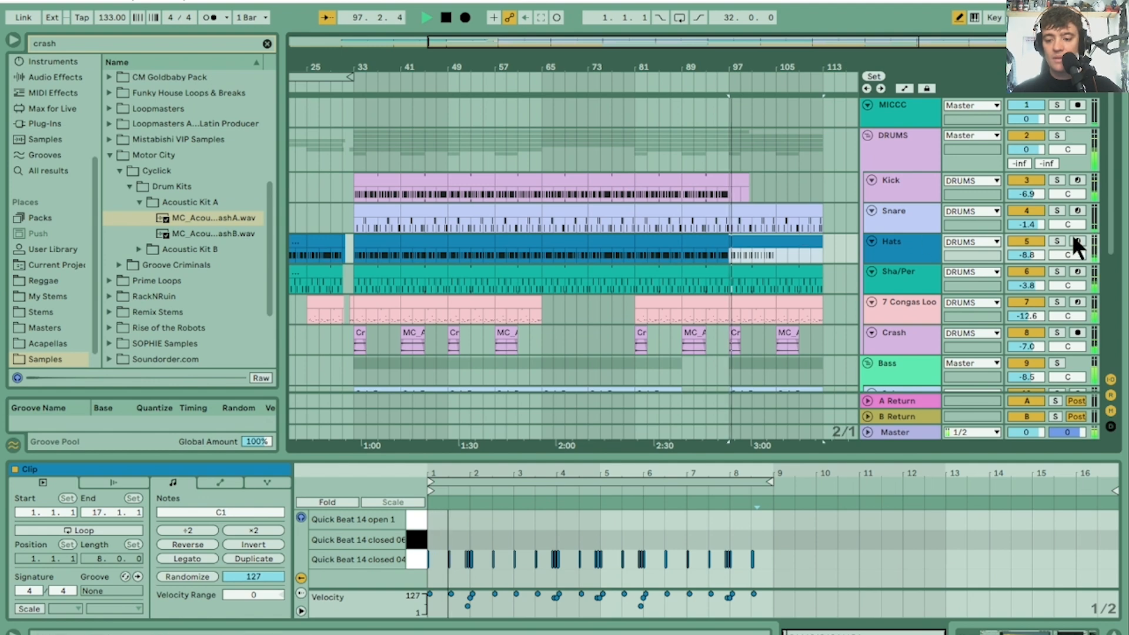
pyautogui.click(1056, 240)
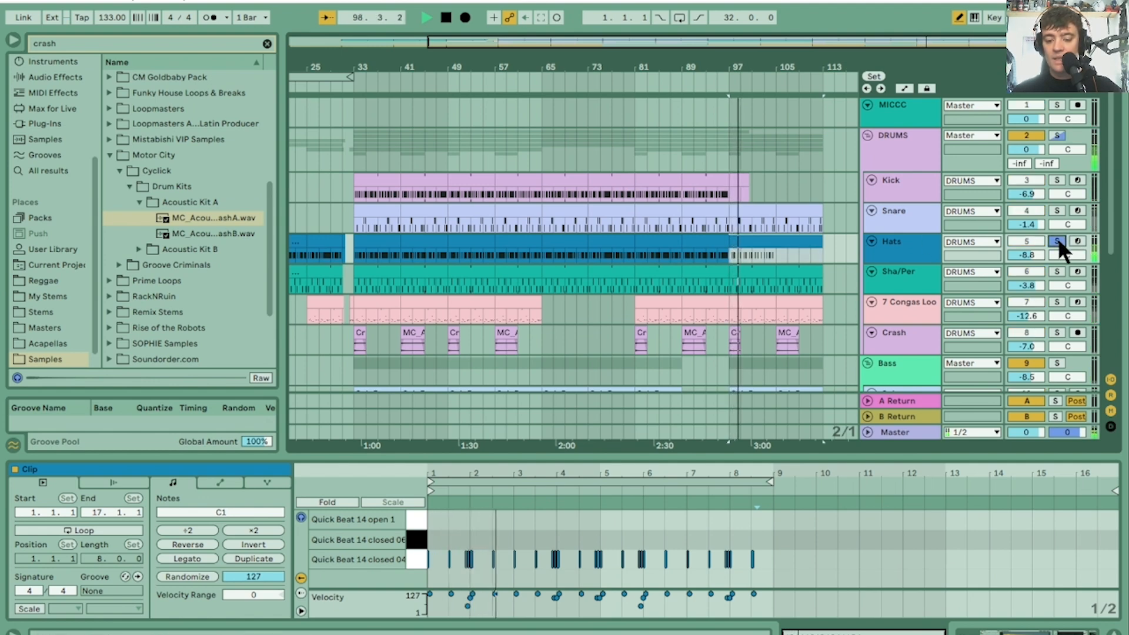
pyautogui.click(1057, 241)
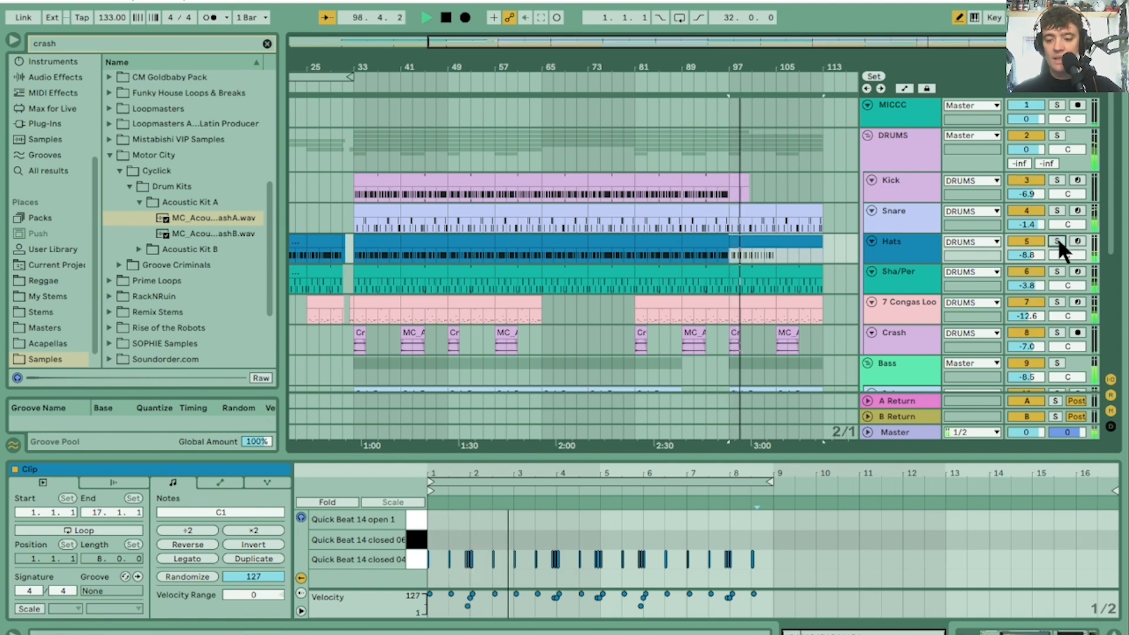
pyautogui.click(1031, 255)
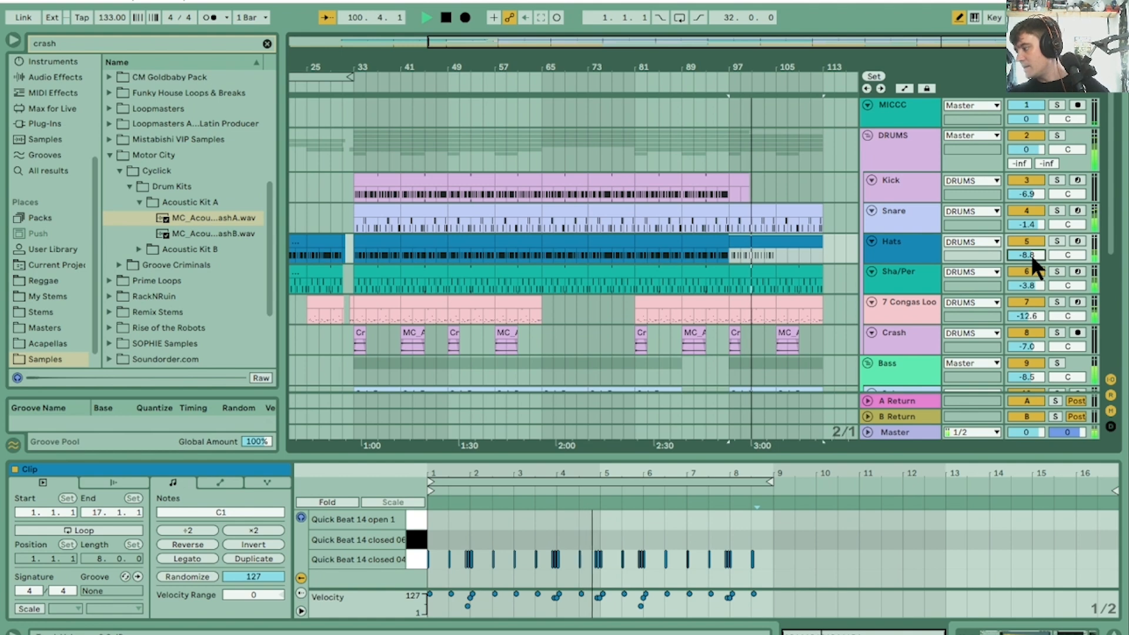
# Step: Delete the snare and rimshot hits in bars 2, 4 and 6 of the Snare clip that starts at bar 97
pyautogui.click(759, 209)
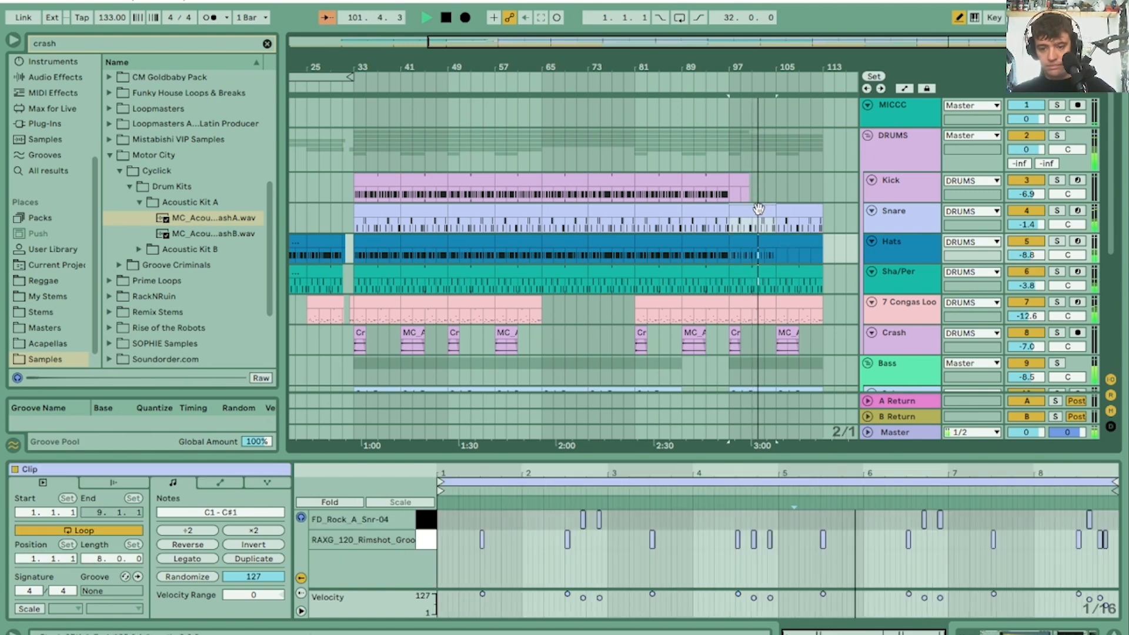
pyautogui.press('space')
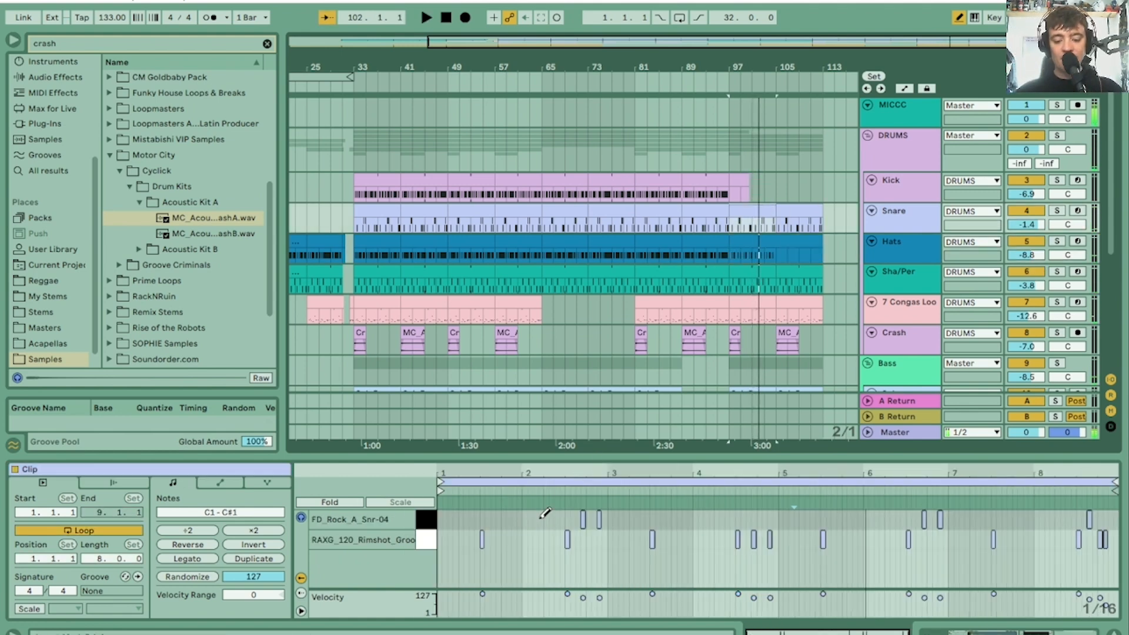
pyautogui.moveTo(524, 511); pyautogui.dragTo(607, 556)
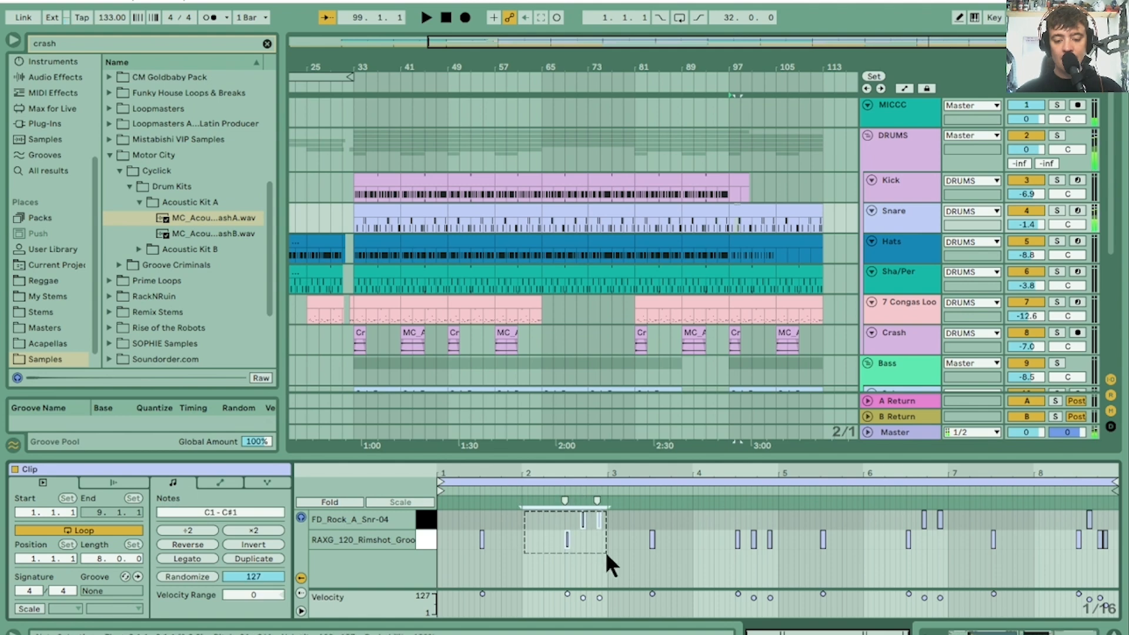
pyautogui.press('Delete')
pyautogui.moveTo(703, 514); pyautogui.dragTo(812, 565)
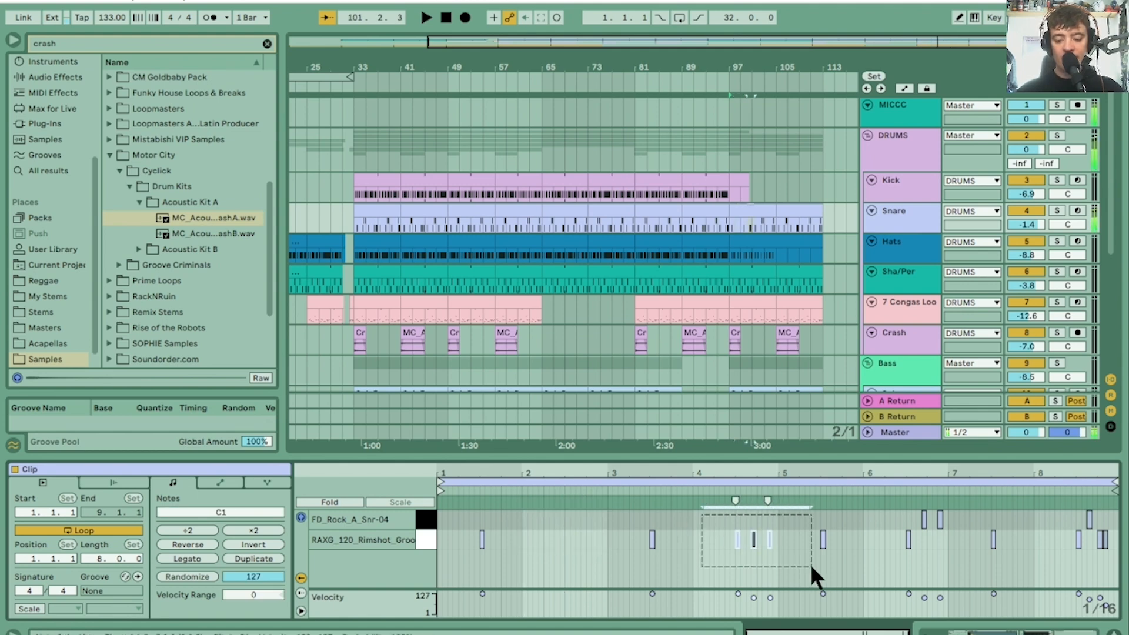
pyautogui.press('Delete')
pyautogui.moveTo(876, 516); pyautogui.dragTo(961, 570)
pyautogui.press('Delete')
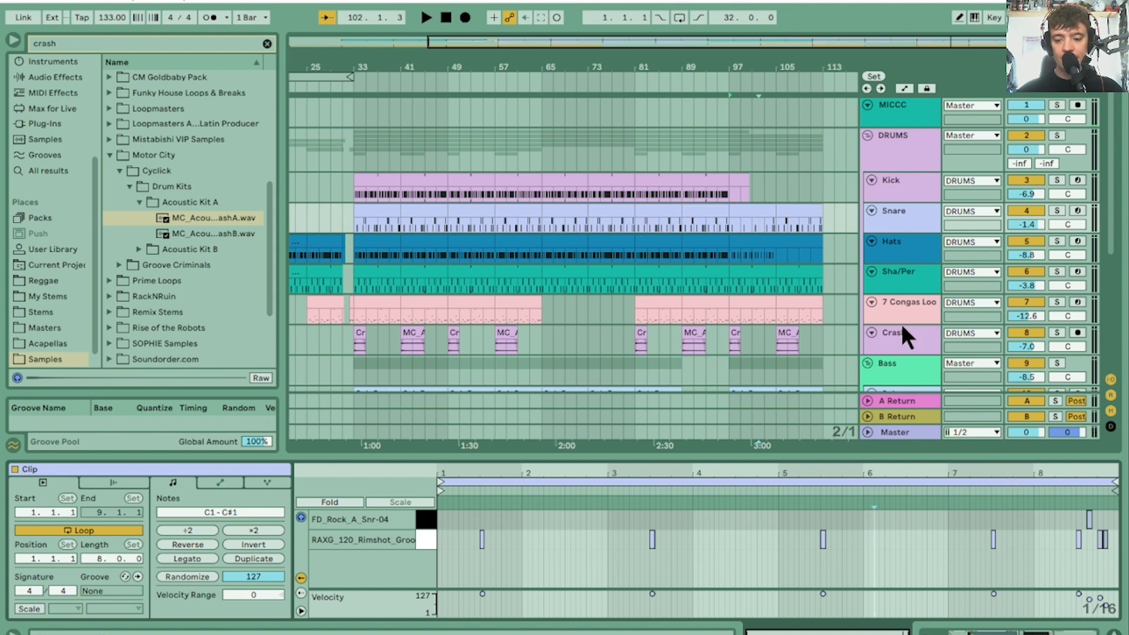
# Step: Duplicate the thinned Snare clip from bar 97 to bar 105, delete the bar 8 fill from the first copy, and play it back
pyautogui.click(747, 209)
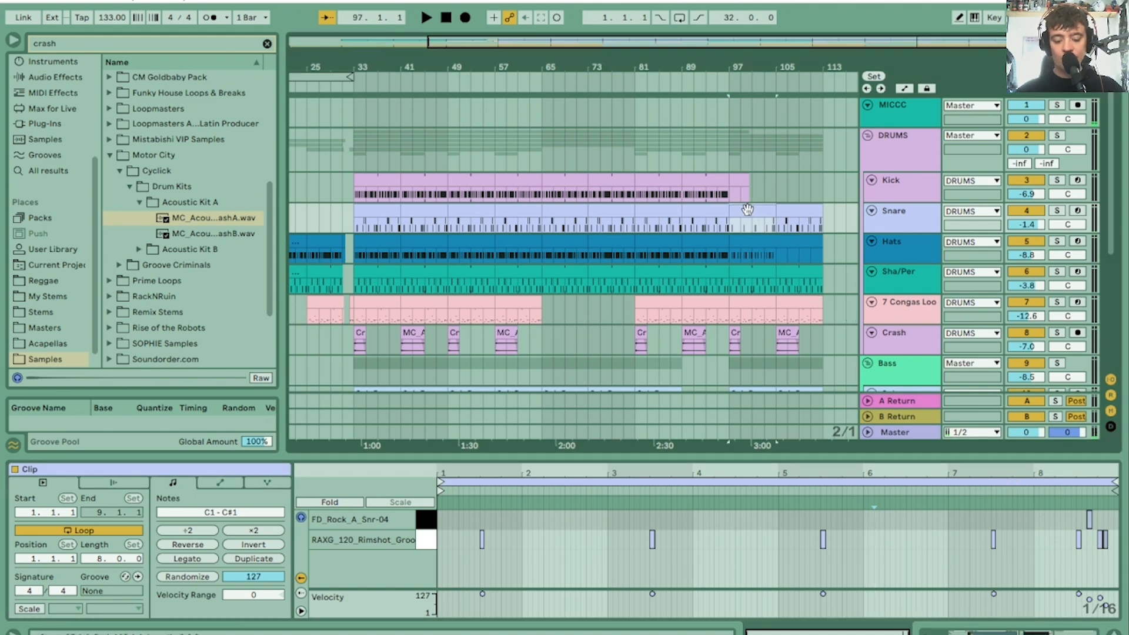
pyautogui.hotkey('ctrl', 'd')
pyautogui.click(747, 210)
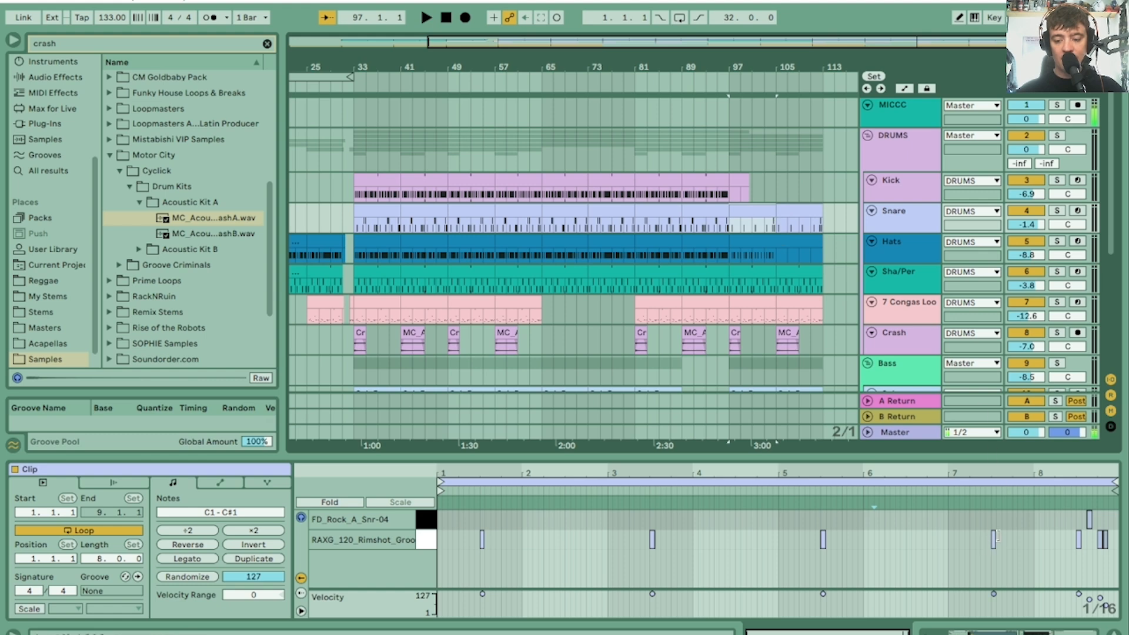
pyautogui.moveTo(1027, 515); pyautogui.dragTo(1123, 548)
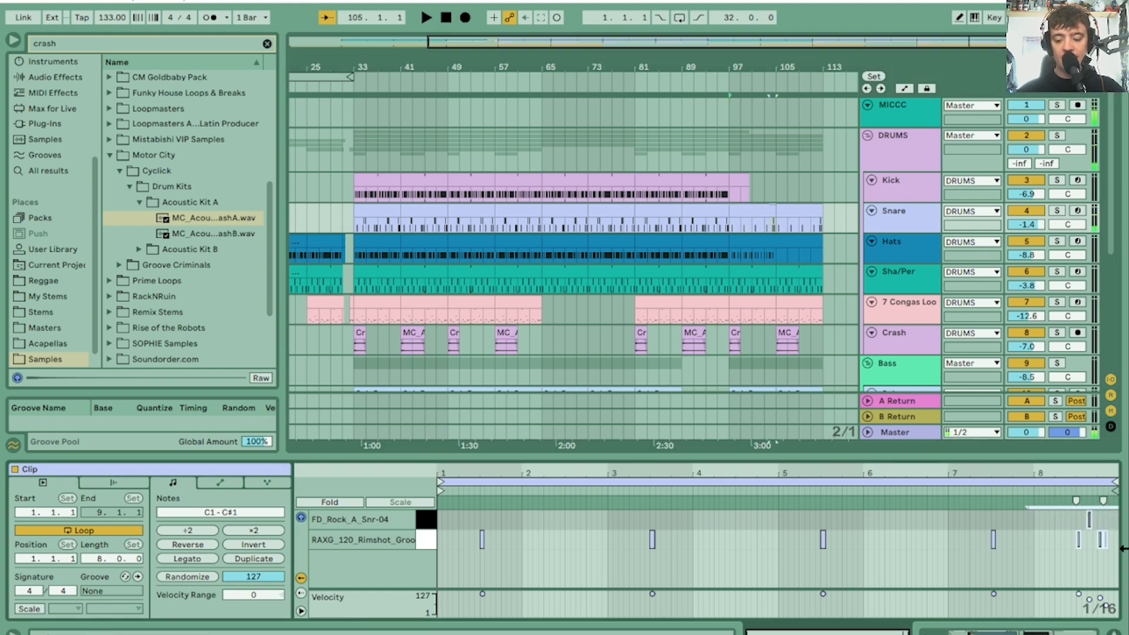
pyautogui.press('Delete')
pyautogui.click(744, 211)
pyautogui.press('space')
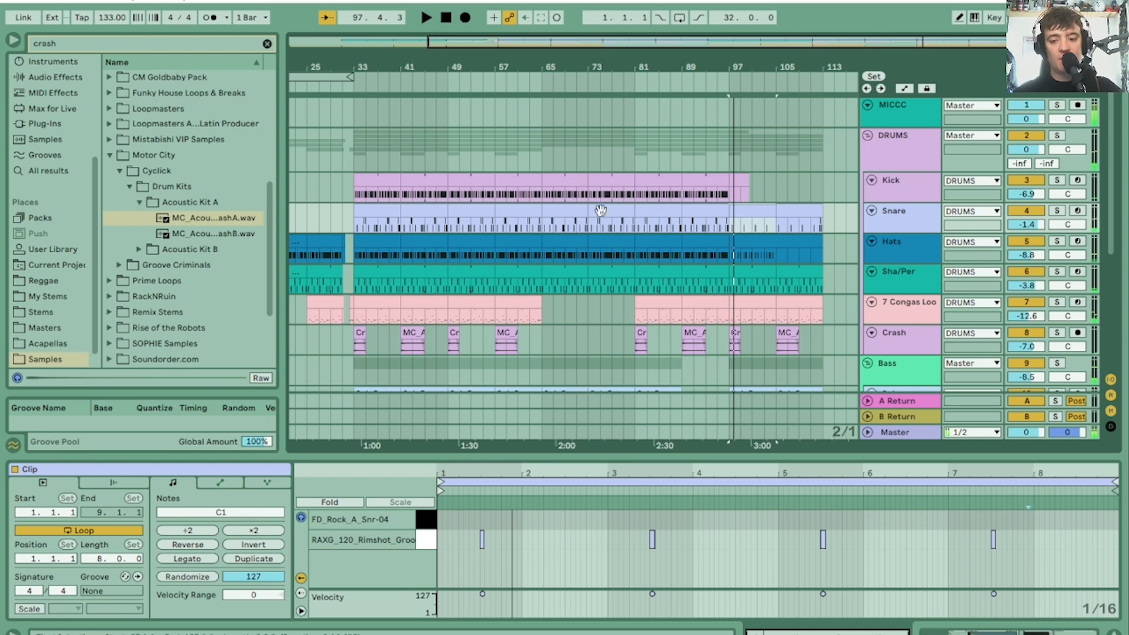
# Step: Expand the return tracks and load the Echo effect from the Delay & Loop audio effects onto the A Return track
pyautogui.click(909, 414)
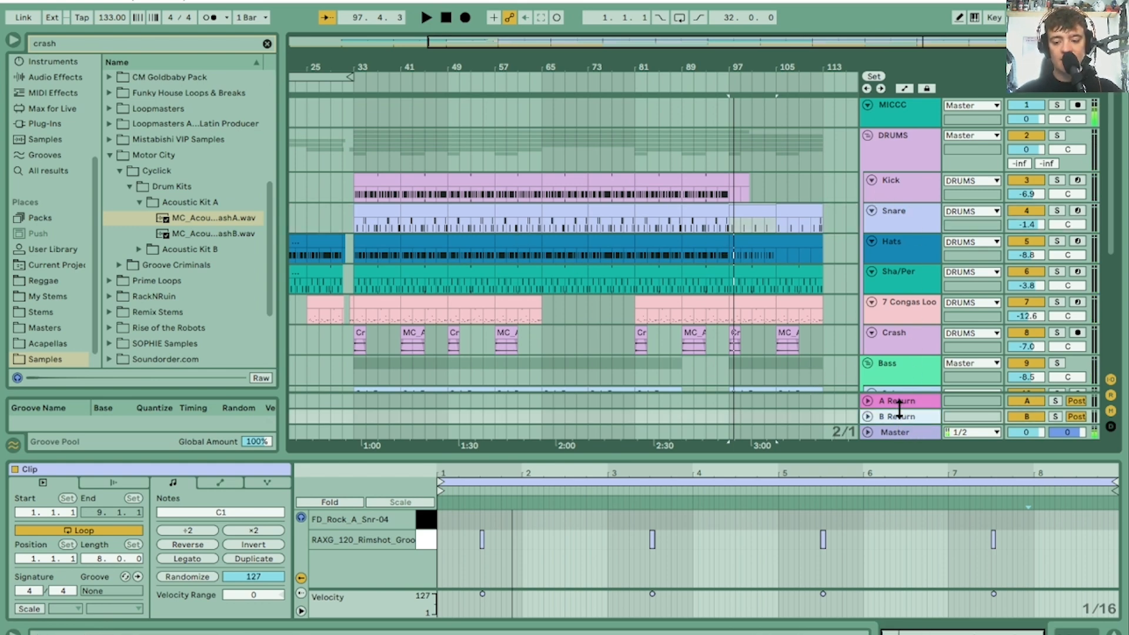
pyautogui.moveTo(900, 408); pyautogui.dragTo(908, 360)
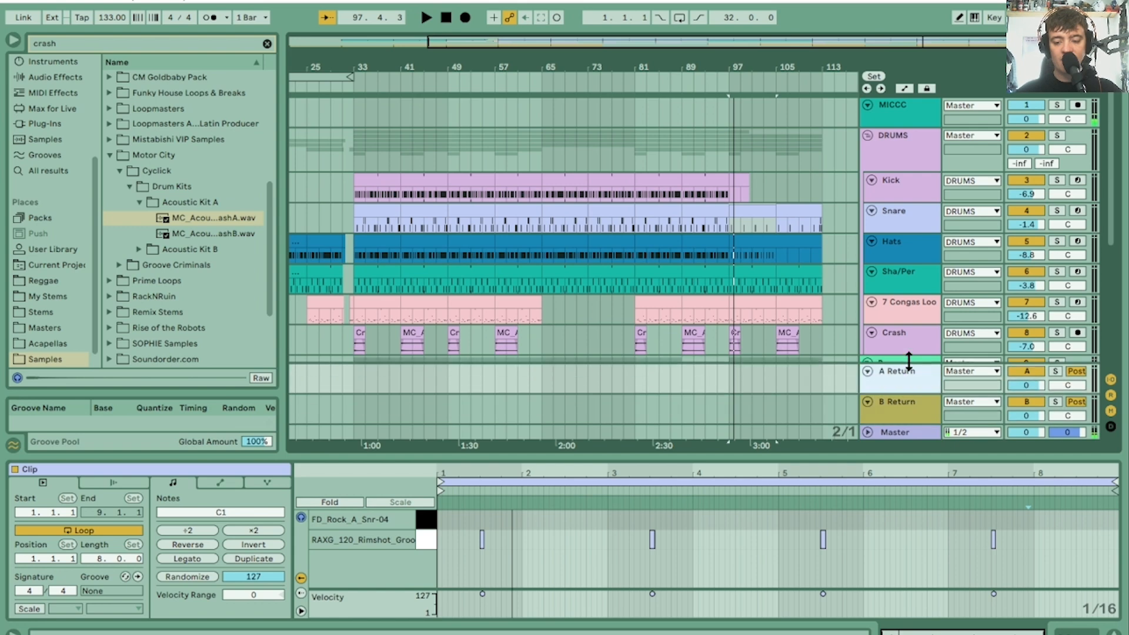
pyautogui.click(907, 371)
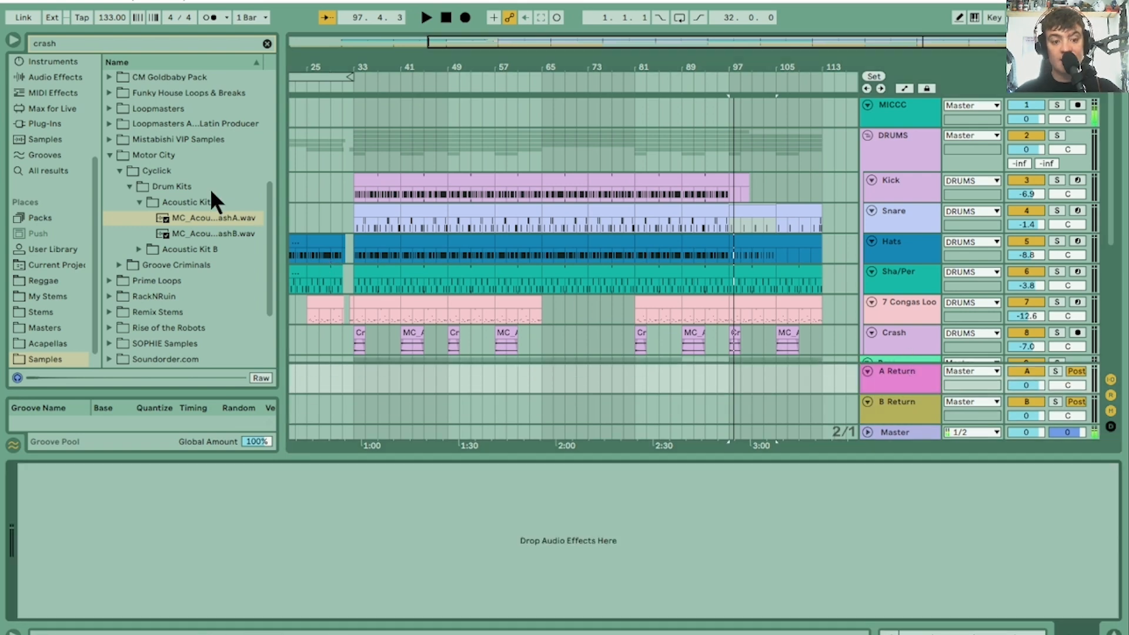
pyautogui.click(266, 44)
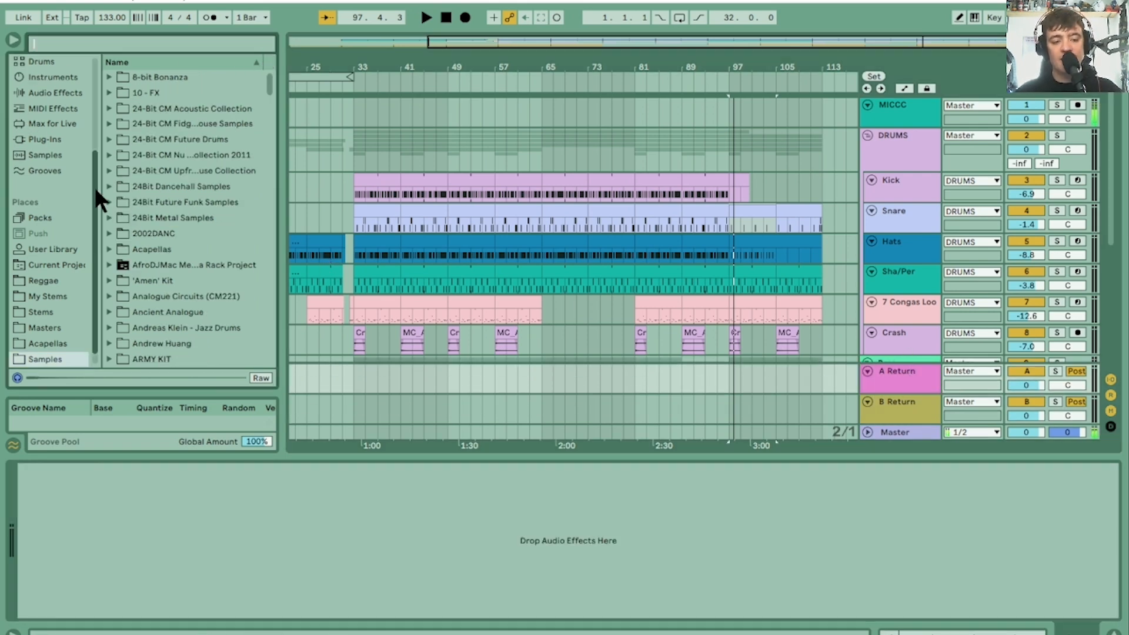
pyautogui.moveTo(94, 186); pyautogui.dragTo(90, 67)
pyautogui.click(40, 234)
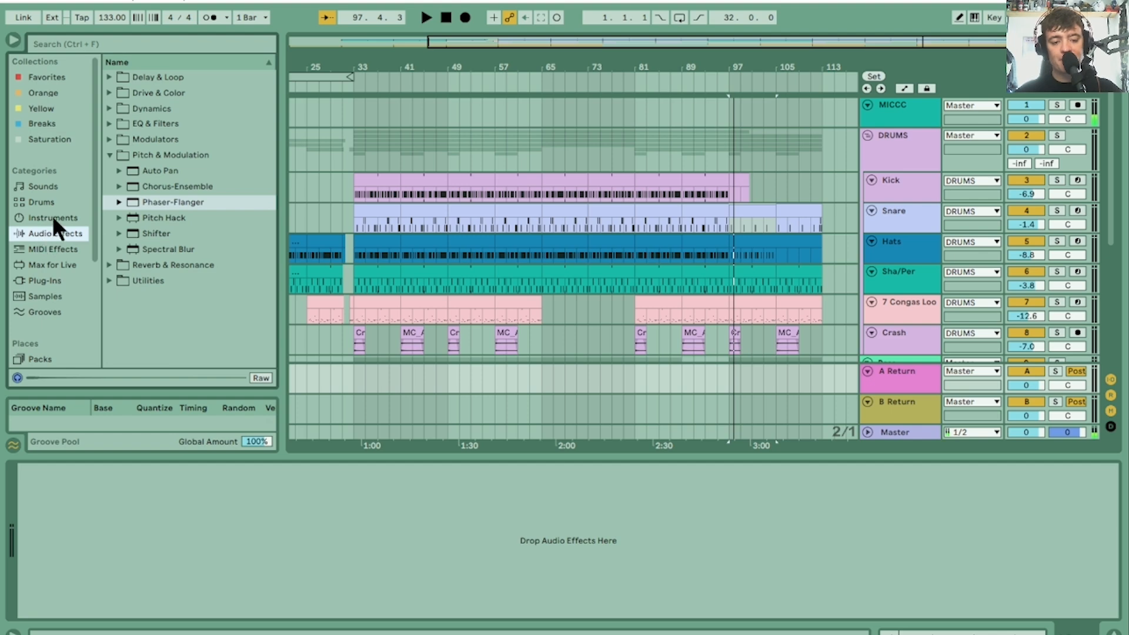
pyautogui.click(110, 155)
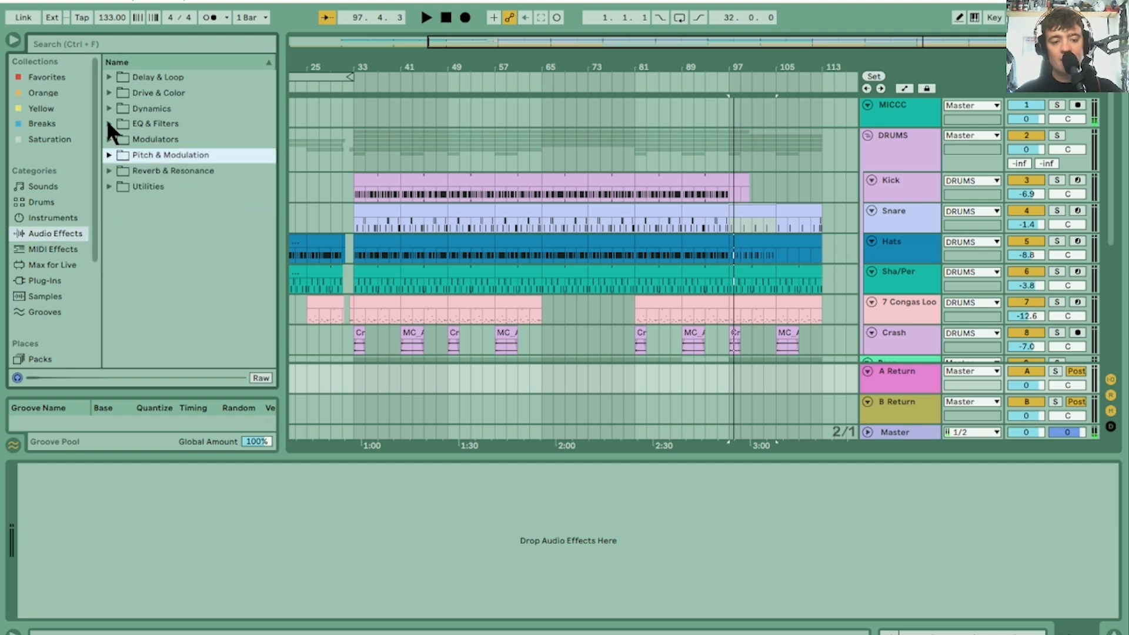
pyautogui.click(109, 77)
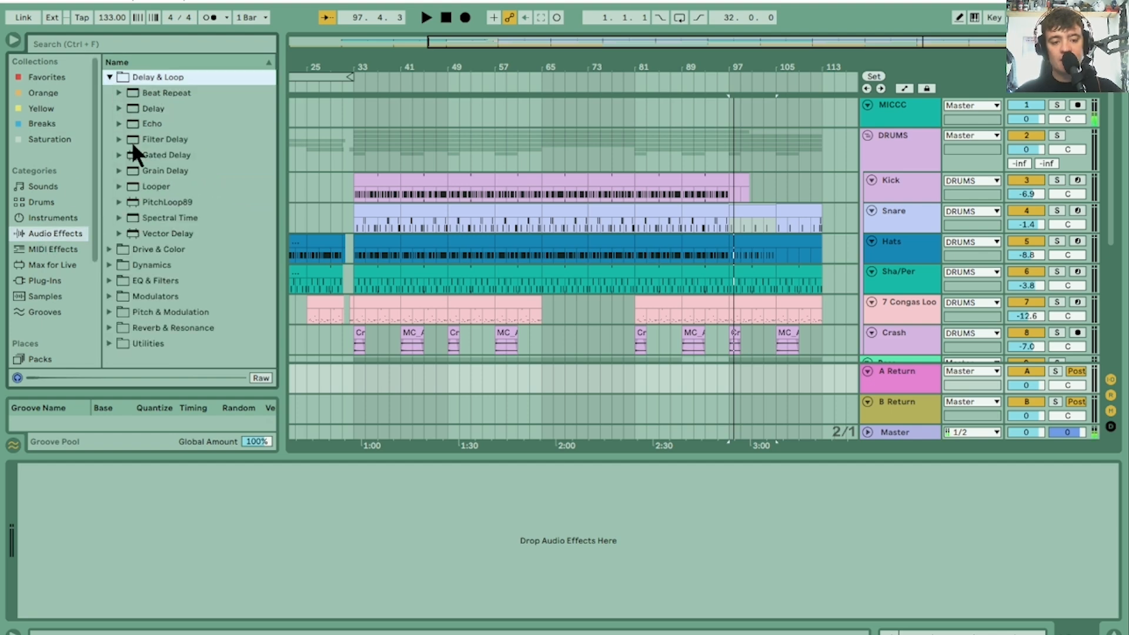
pyautogui.click(143, 124)
pyautogui.moveTo(899, 373); pyautogui.dragTo(904, 375)
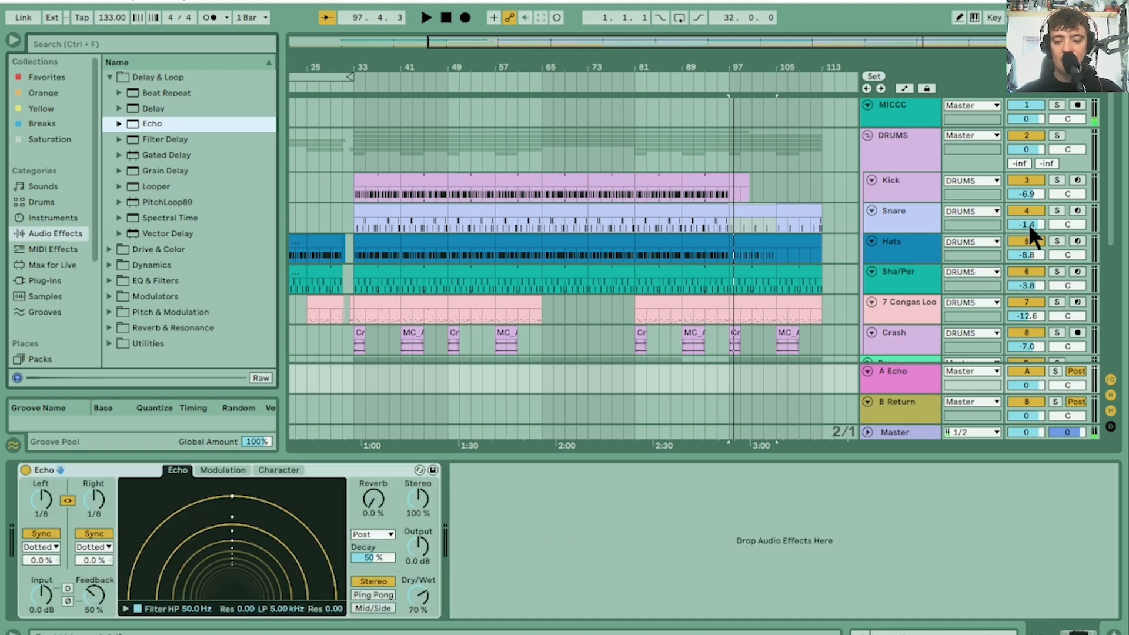
# Step: Reveal the Snare track's sends, set send A to 0 during playback, and view the track's device chain
pyautogui.click(922, 227)
pyautogui.moveTo(922, 236); pyautogui.dragTo(923, 251)
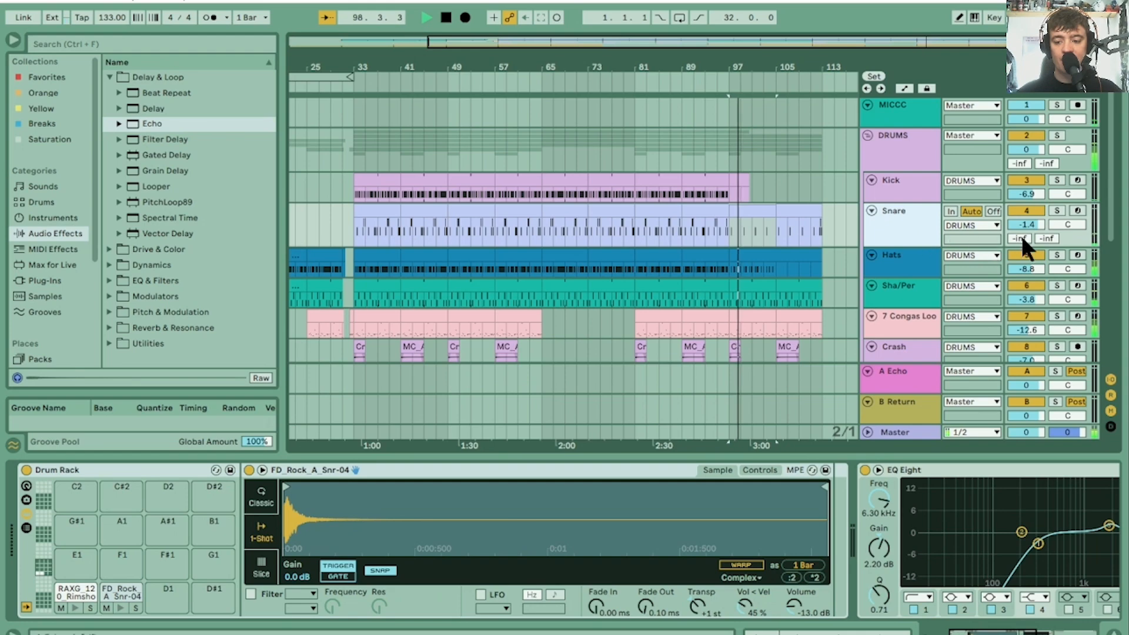
pyautogui.moveTo(1022, 236); pyautogui.dragTo(1022, 226)
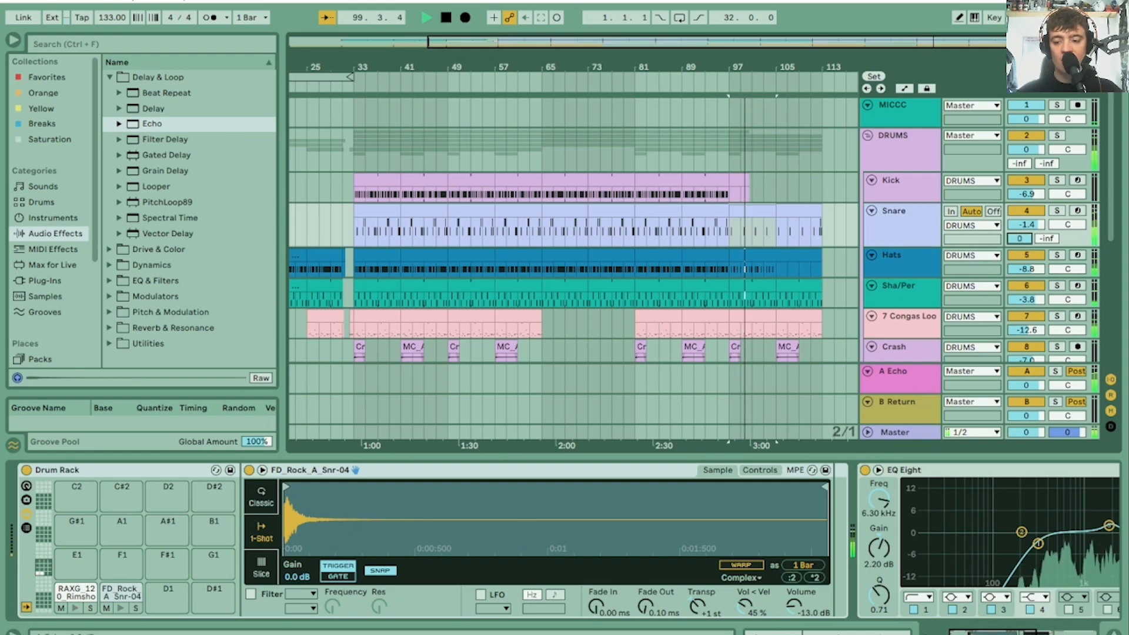
pyautogui.doubleClick(904, 220)
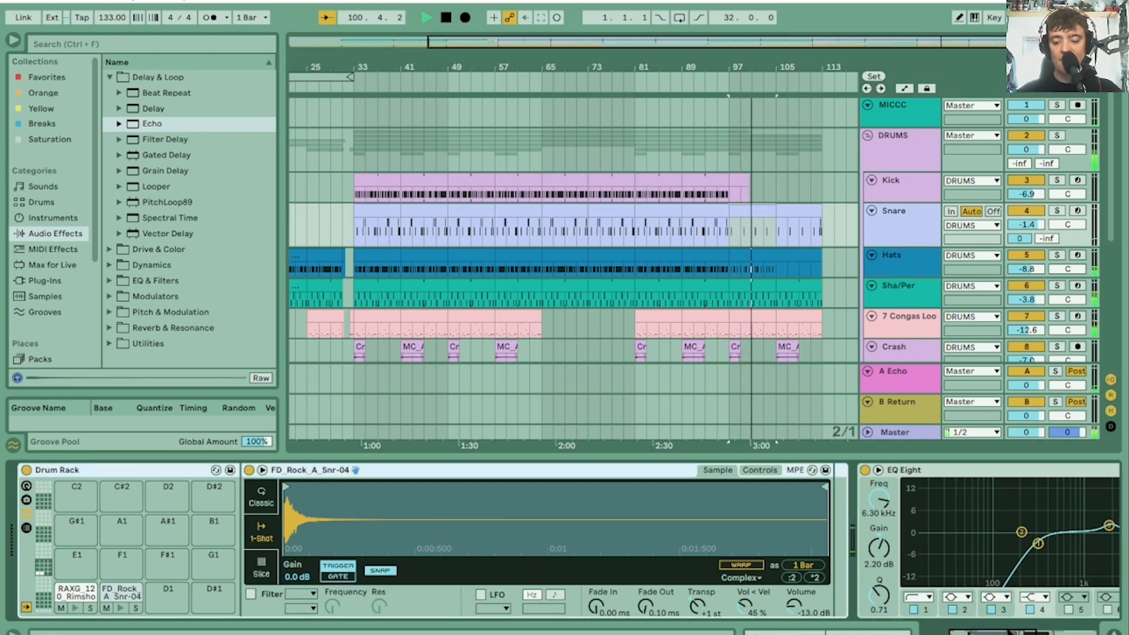
pyautogui.click(1058, 633)
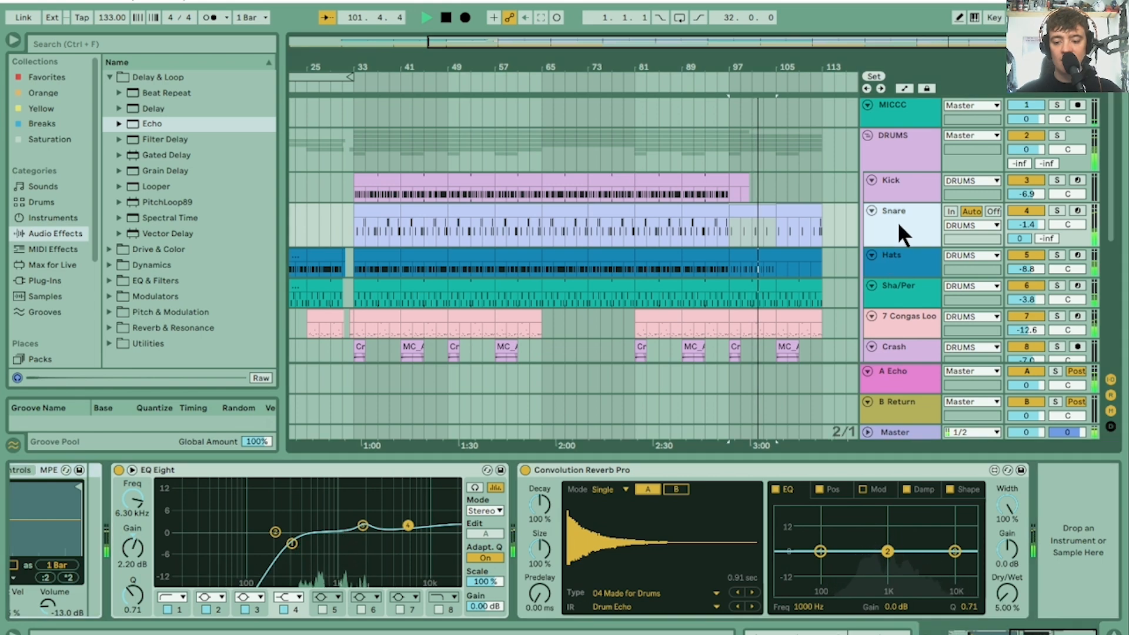
# Step: Solo the Snare and MICCC tracks and set the return track's Echo feedback to 73 % during playback
pyautogui.click(908, 376)
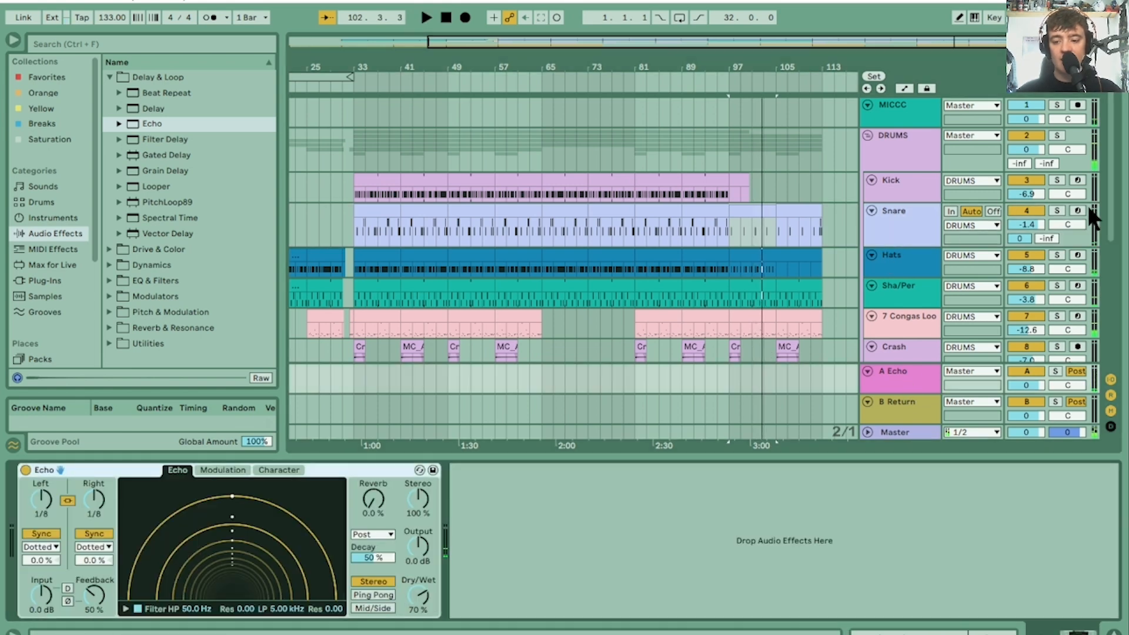
pyautogui.press('space')
pyautogui.click(1058, 208)
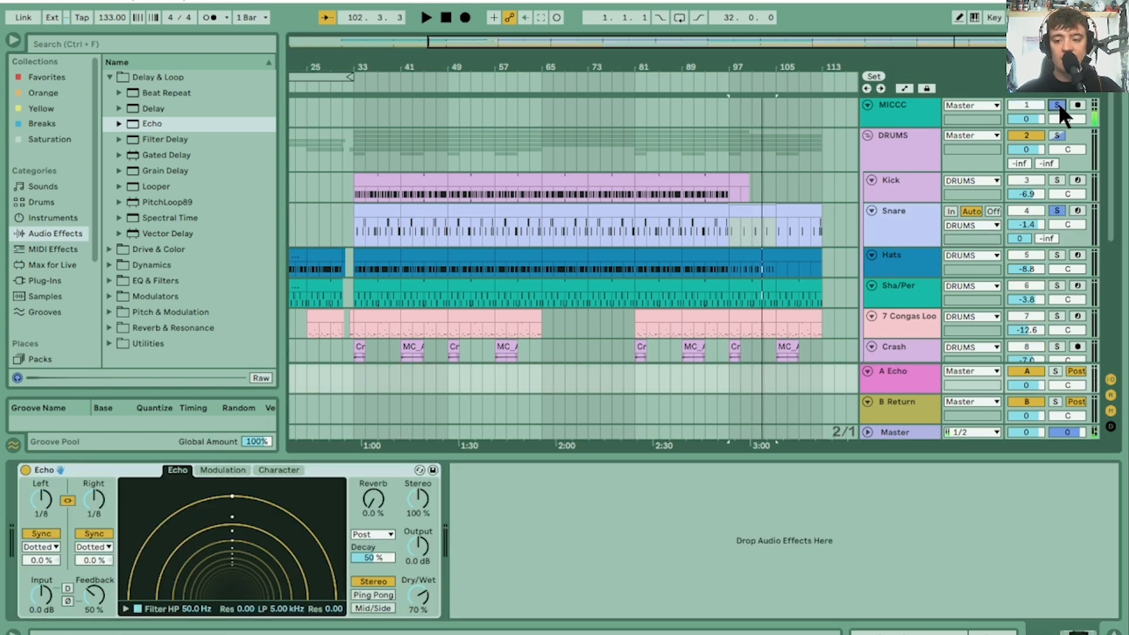
pyautogui.click(1058, 104)
pyautogui.press('space')
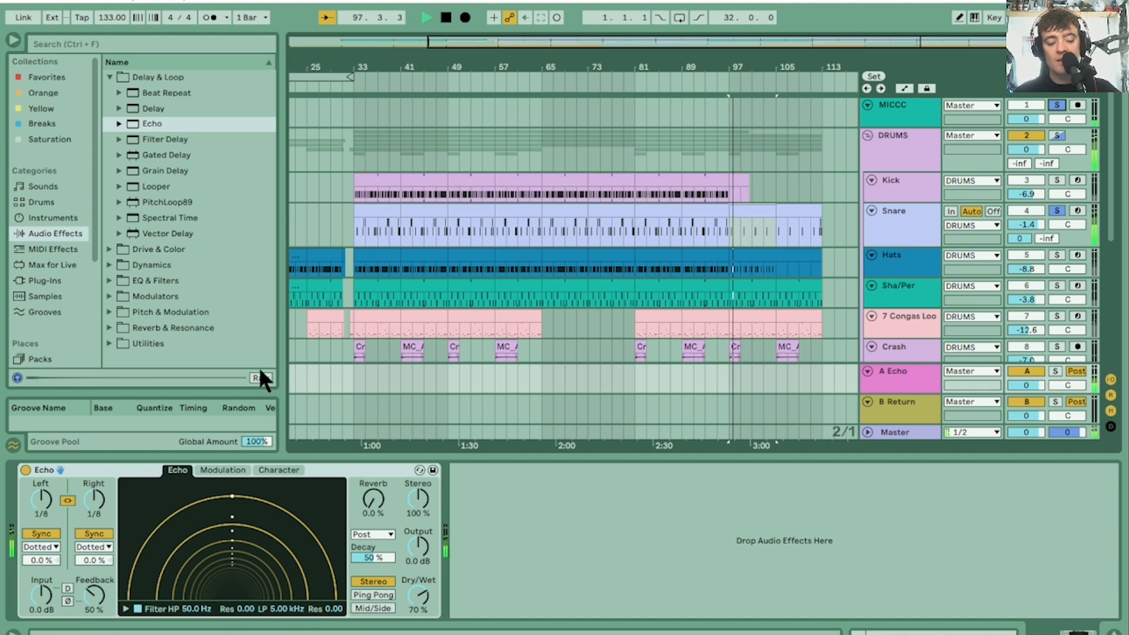
pyautogui.moveTo(95, 596); pyautogui.dragTo(94, 579)
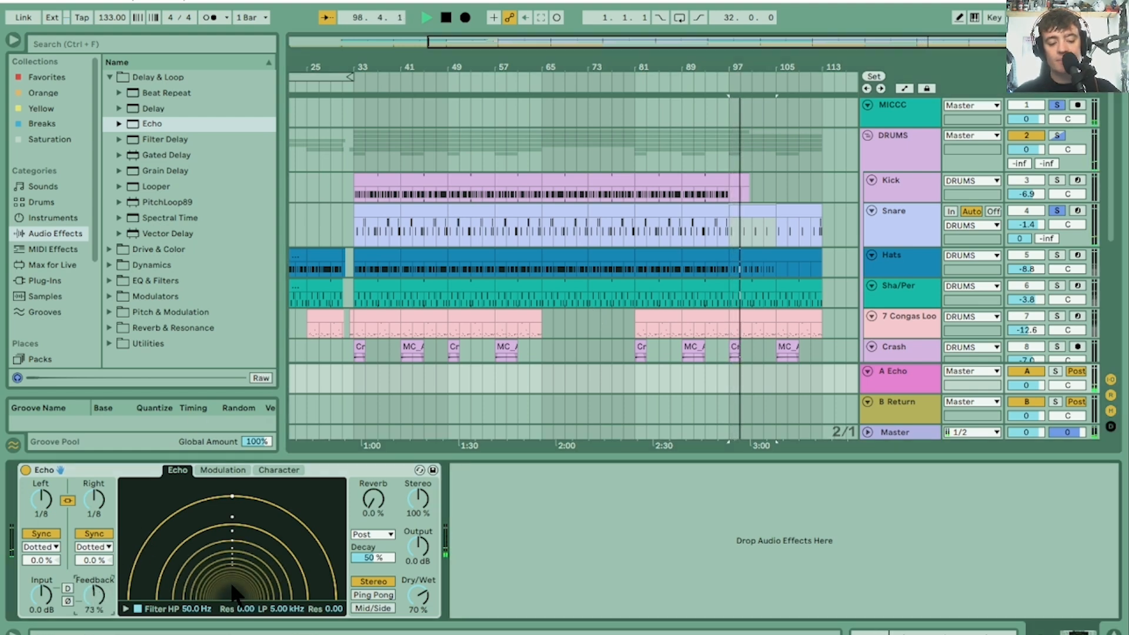
# Step: Set Echo's modulation to 6.2 % on delay and 16 % on filter, with an envelope mix of 16 %
pyautogui.click(225, 470)
pyautogui.moveTo(254, 587); pyautogui.dragTo(280, 576)
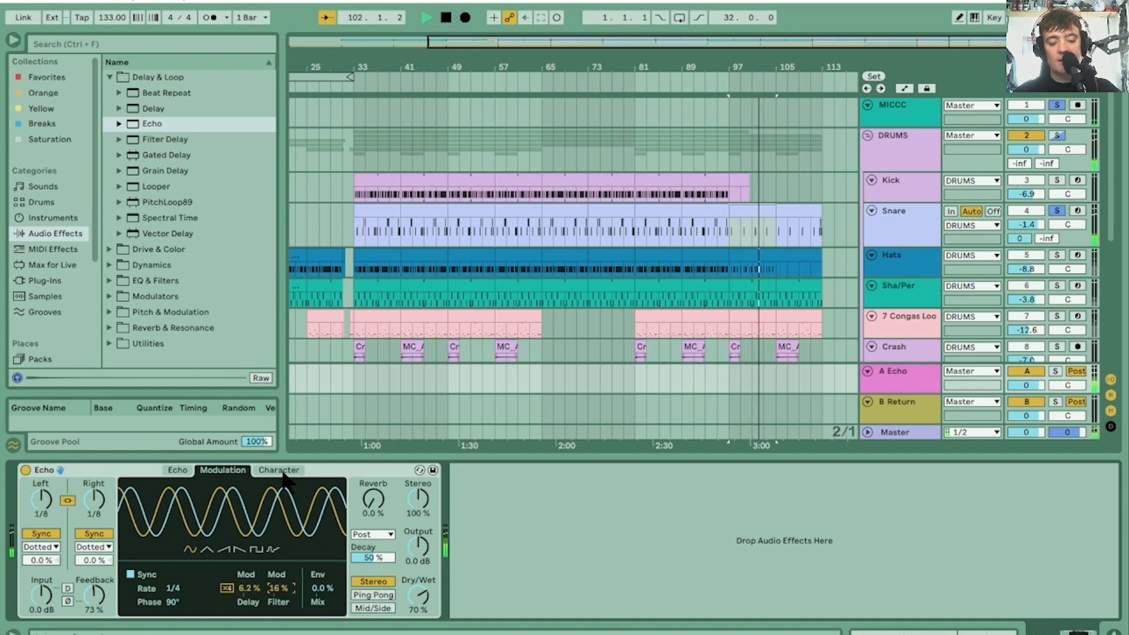
pyautogui.click(316, 587)
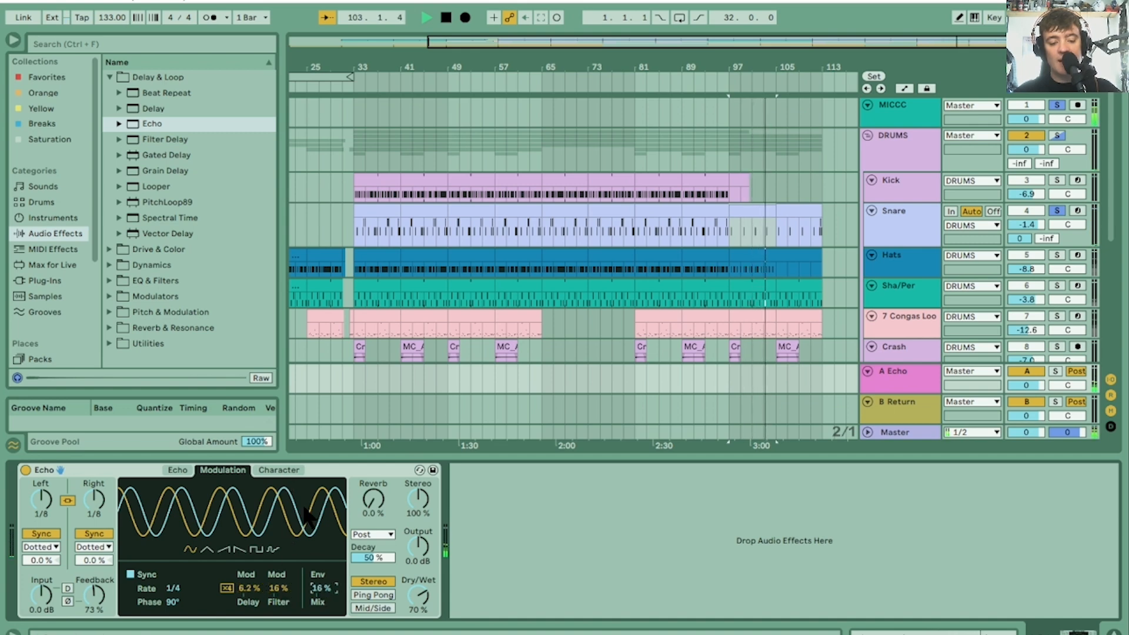
# Step: Enable Echo's Wobble with a 20 % amount and 23 % morph, leaving Ducking off
pyautogui.click(280, 470)
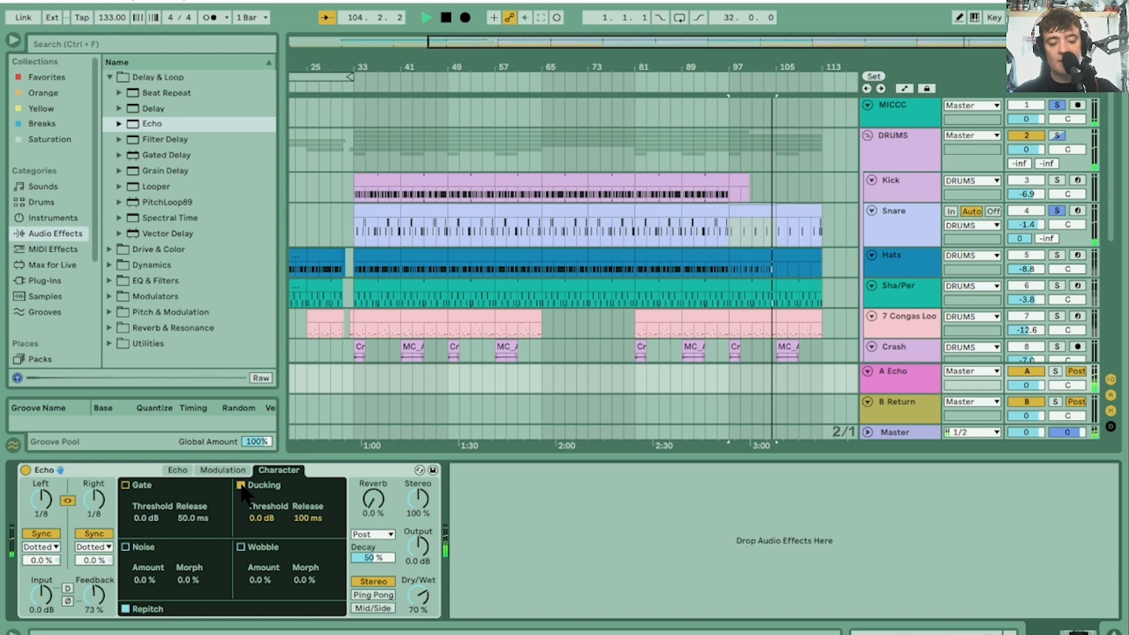
pyautogui.click(241, 547)
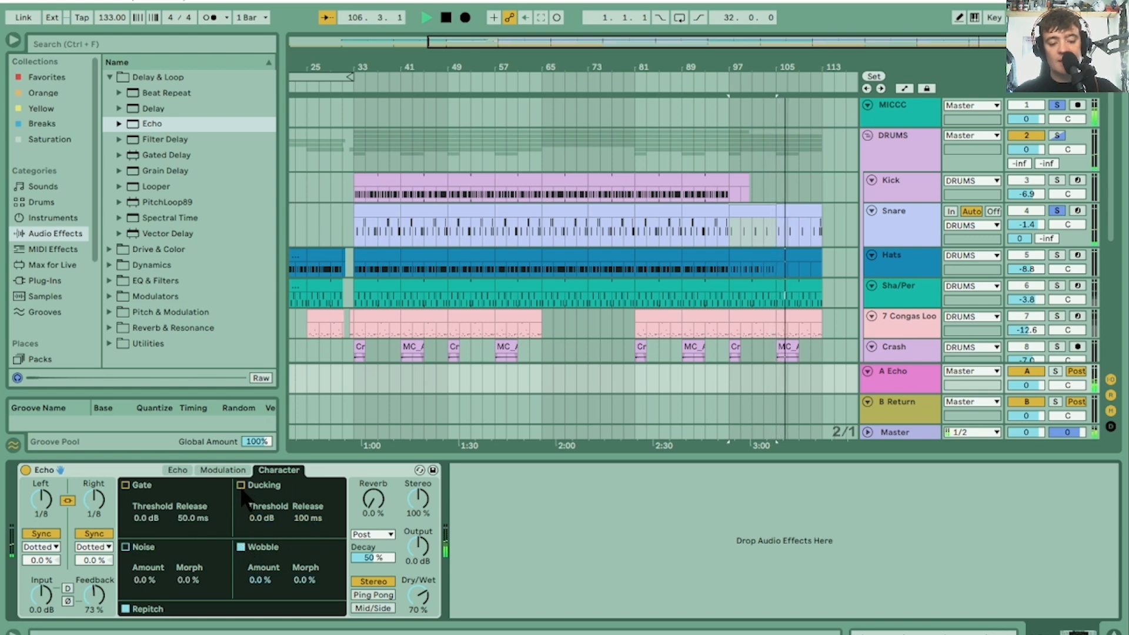
pyautogui.moveTo(260, 581); pyautogui.dragTo(309, 557)
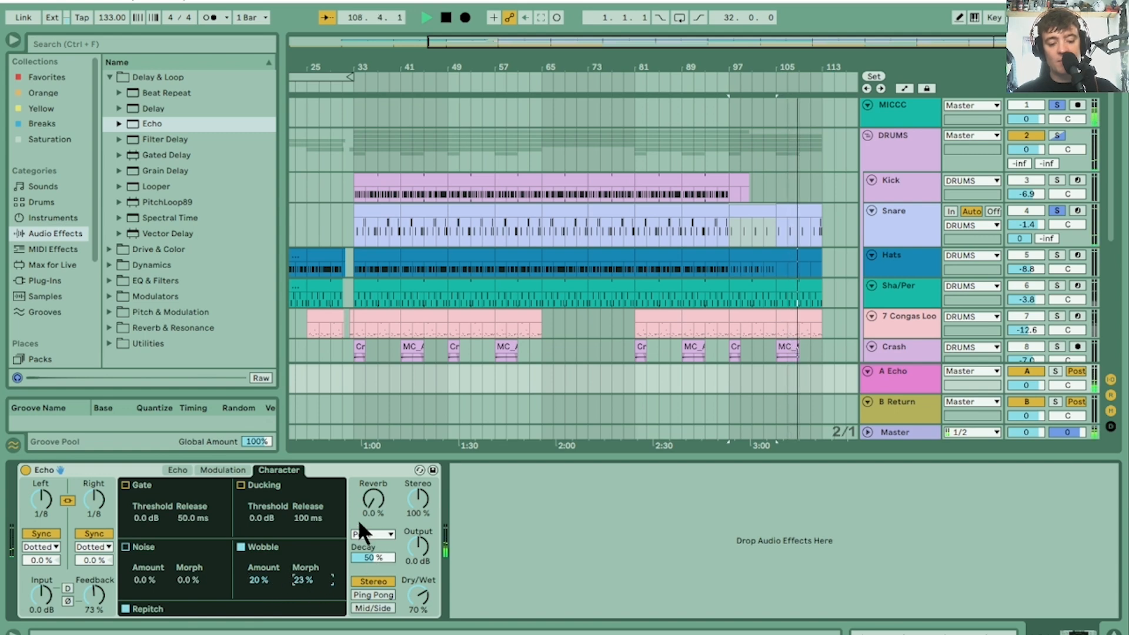
# Step: Set Echo's reverb to 25 %, its channel mode to Ping Pong and both delay sides to Notes, and unsolo the Snare and MICCC tracks
pyautogui.moveTo(358, 519); pyautogui.dragTo(359, 496)
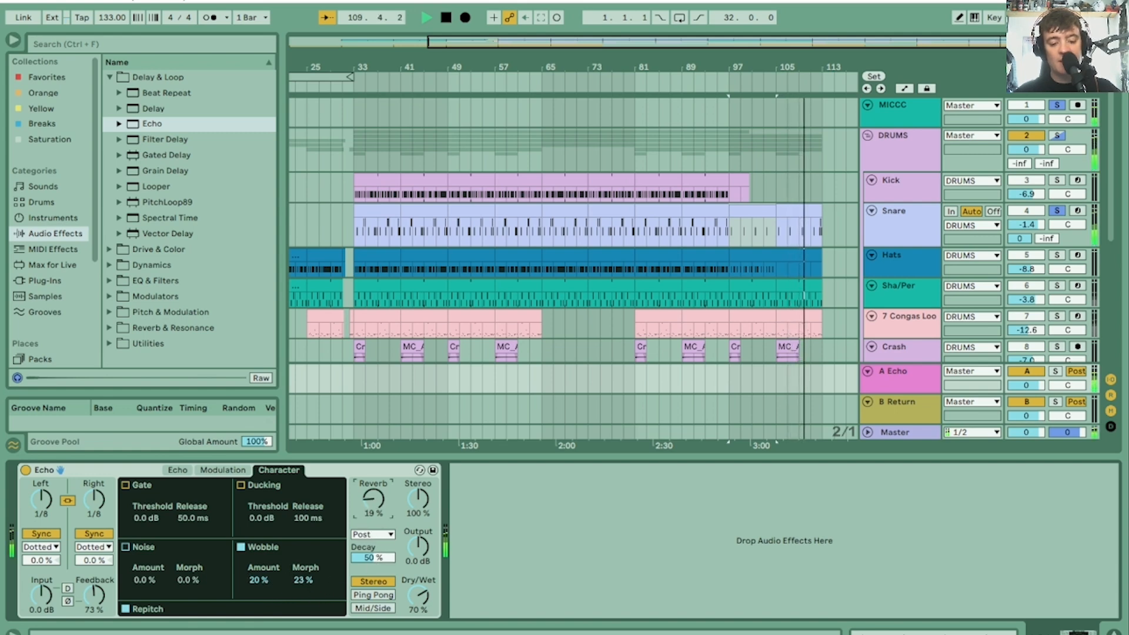
pyautogui.click(378, 592)
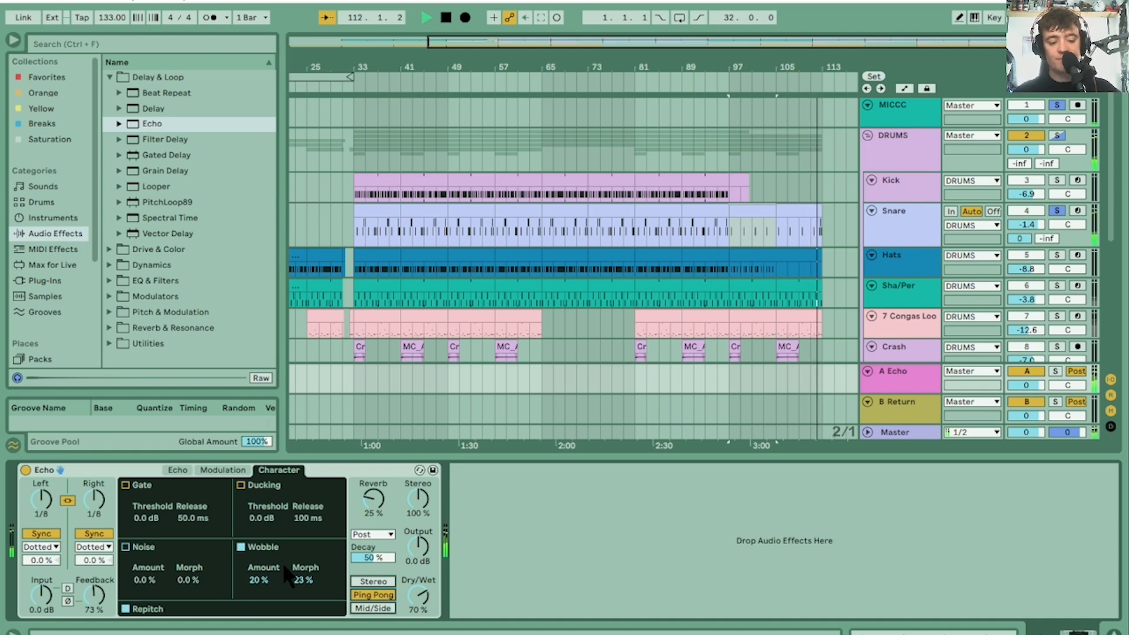
pyautogui.click(87, 547)
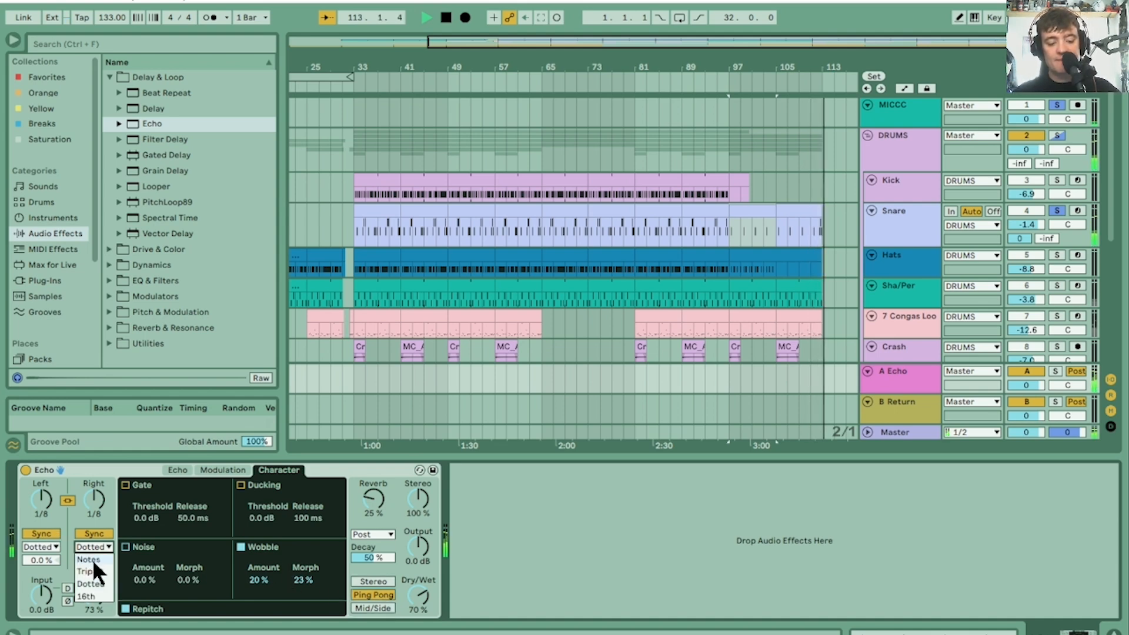
pyautogui.click(93, 557)
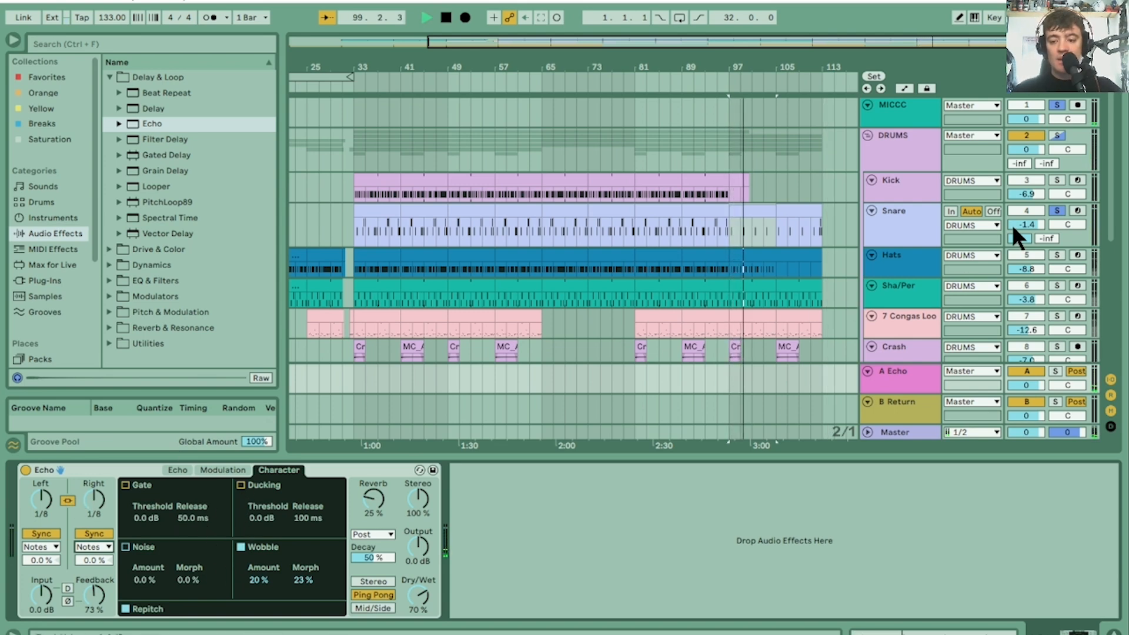
pyautogui.click(1057, 210)
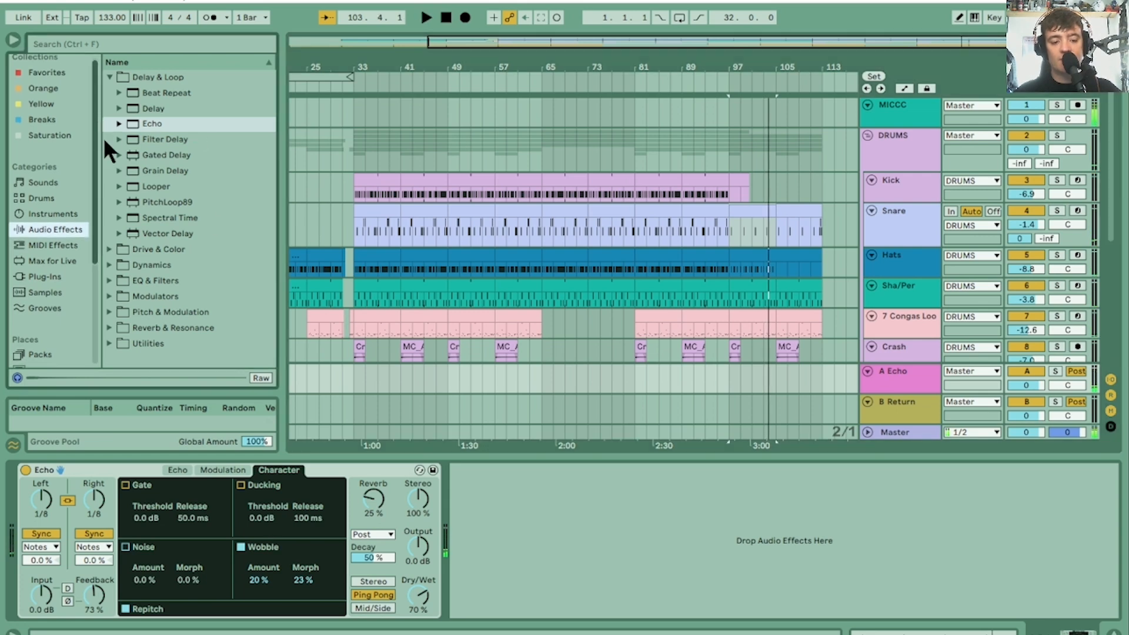
# Step: Add Vinyl Distortion after Echo on return A with 0.98 drive, 50.0 crackle density and a 0.26 pinch band at 1.44 kHz
pyautogui.click(109, 248)
pyautogui.moveTo(108, 245); pyautogui.dragTo(510, 565)
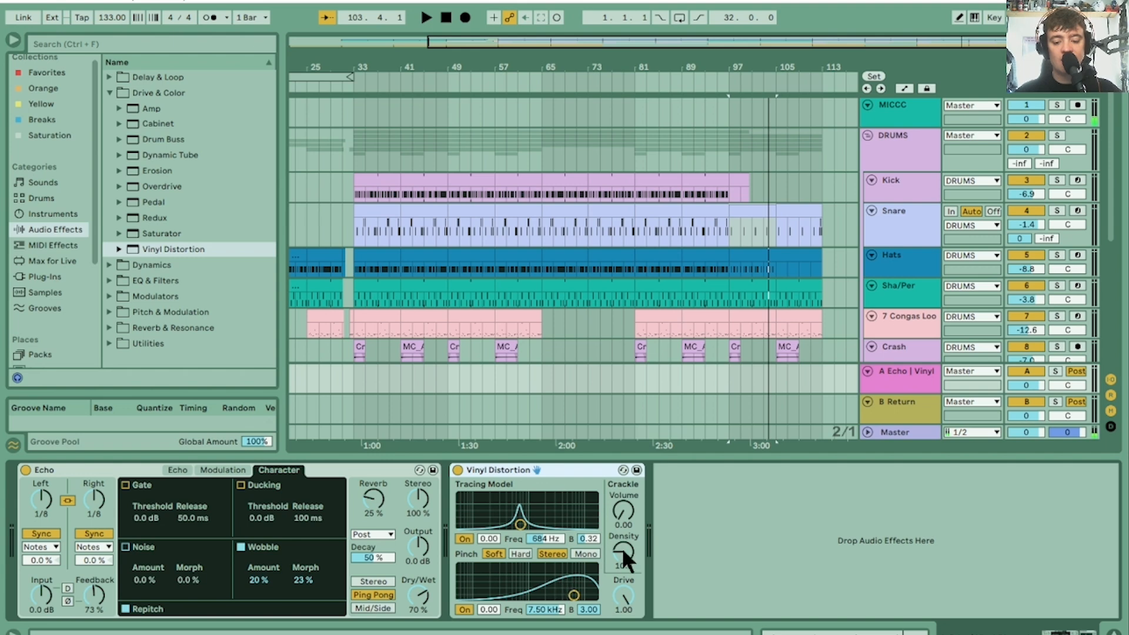
pyautogui.moveTo(622, 590); pyautogui.dragTo(622, 593)
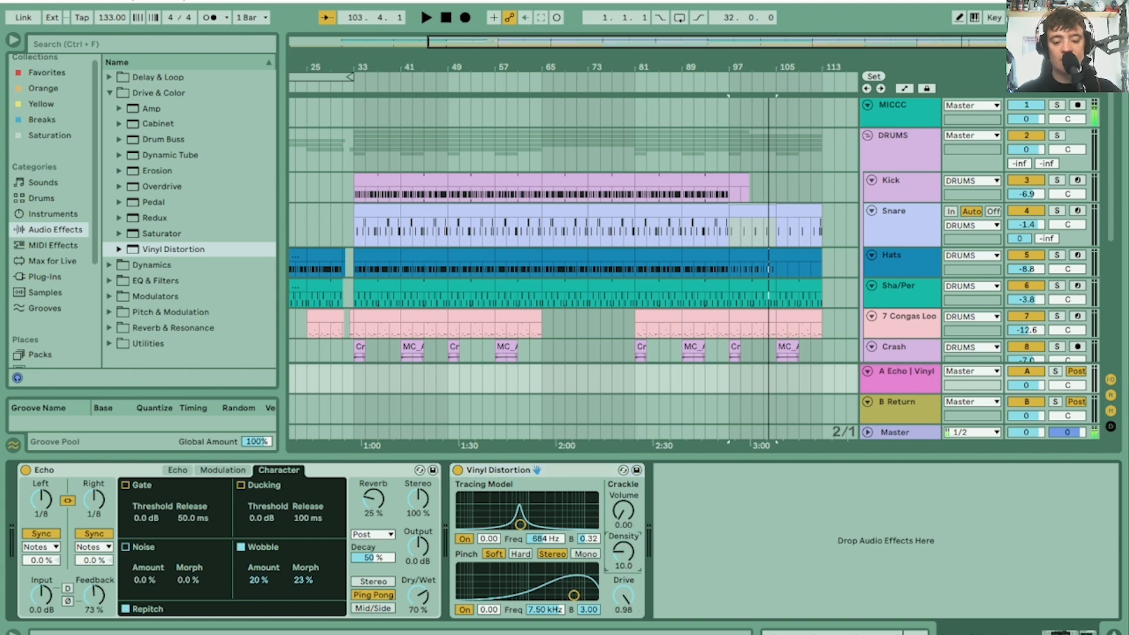
pyautogui.press('space')
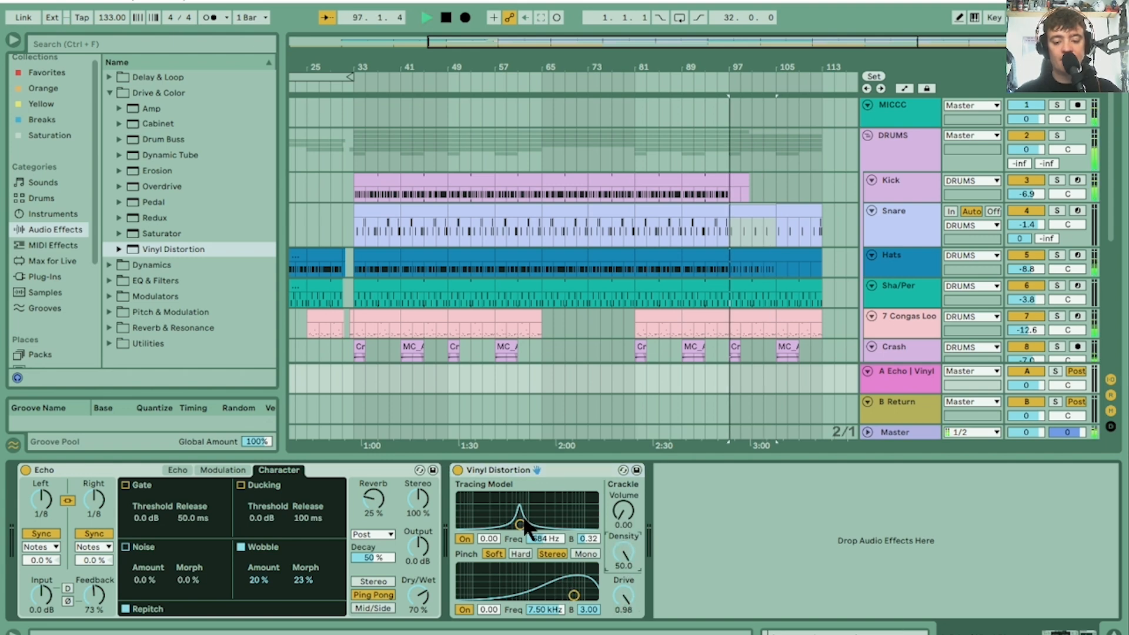
pyautogui.moveTo(573, 595); pyautogui.dragTo(538, 588)
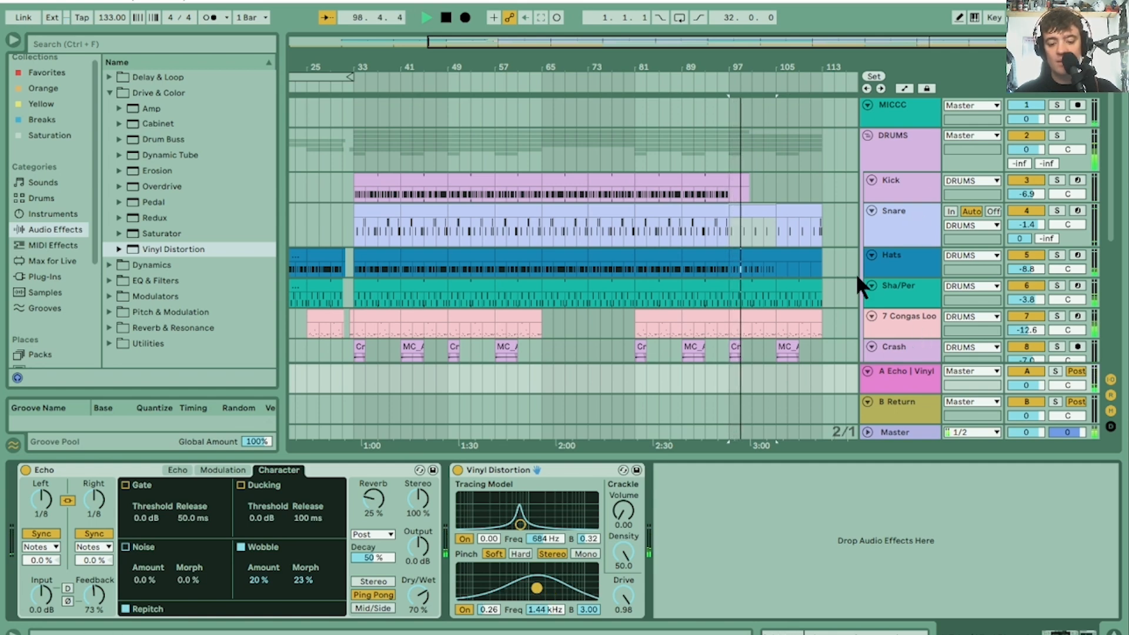
# Step: Enable the input drive on Echo and set its input gain to 0.8 dB during playback
pyautogui.click(68, 587)
pyautogui.moveTo(44, 586); pyautogui.dragTo(45, 583)
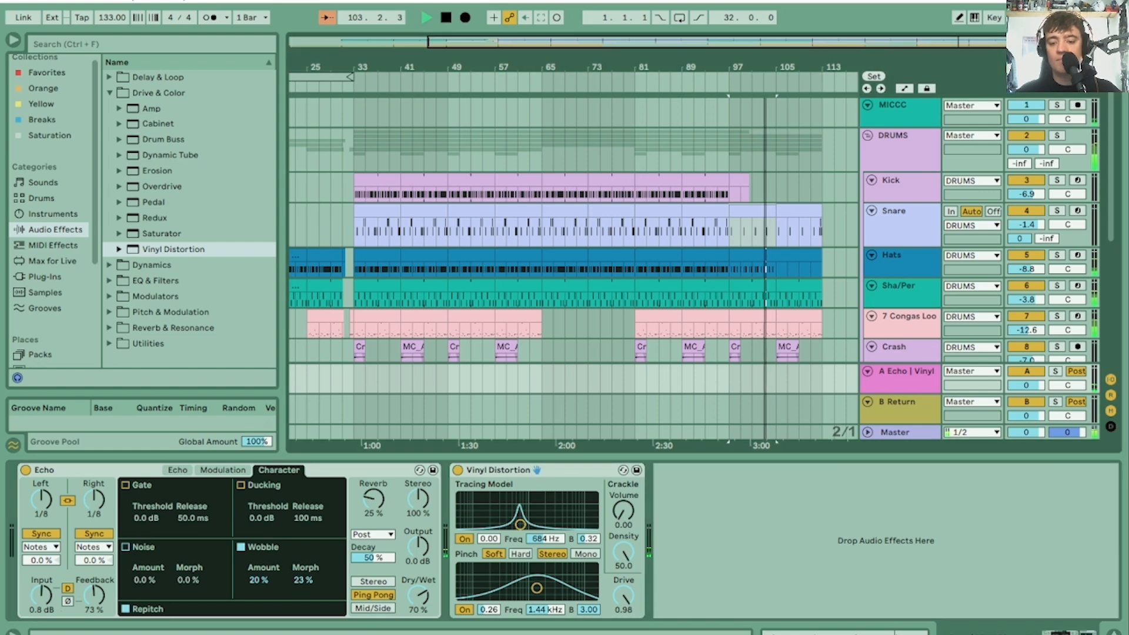
# Step: Stop playback and delete the two Bubble clips between bars 97 and 113
pyautogui.moveTo(766, 70); pyautogui.dragTo(769, 68)
pyautogui.scroll(-3, 819, 289)
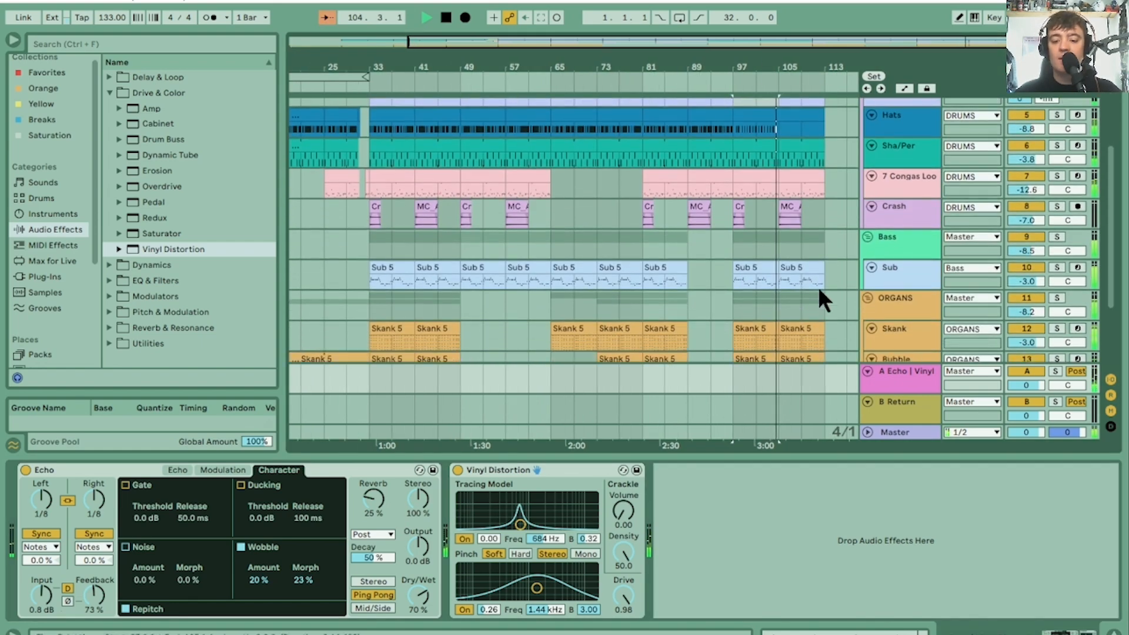
pyautogui.scroll(-3, 817, 287)
pyautogui.press('space')
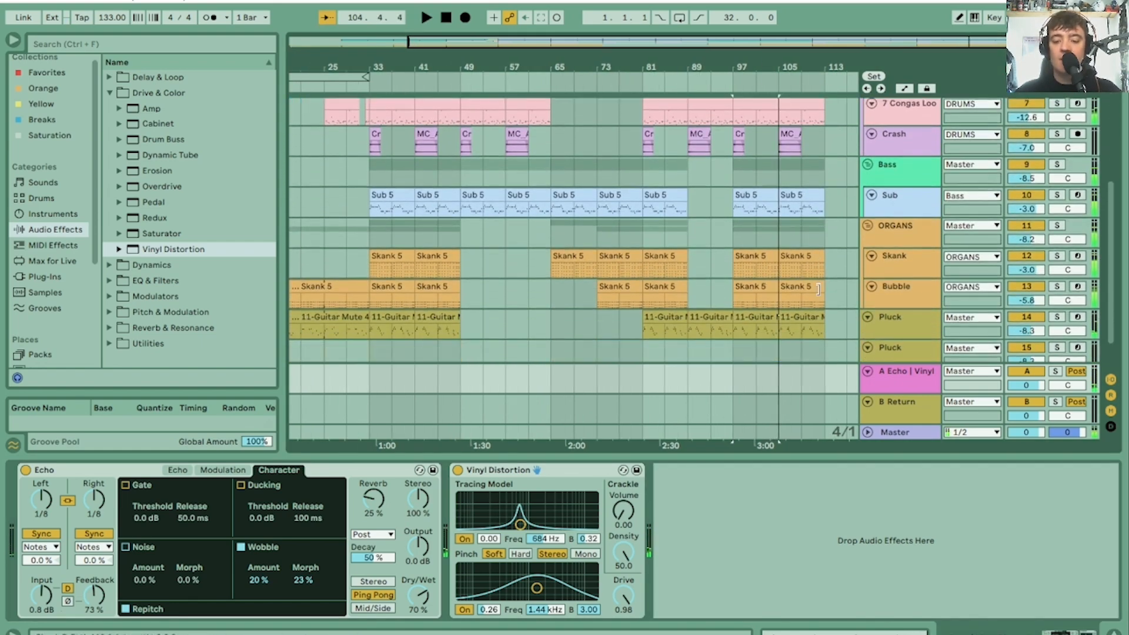
pyautogui.click(757, 292)
pyautogui.press('Delete')
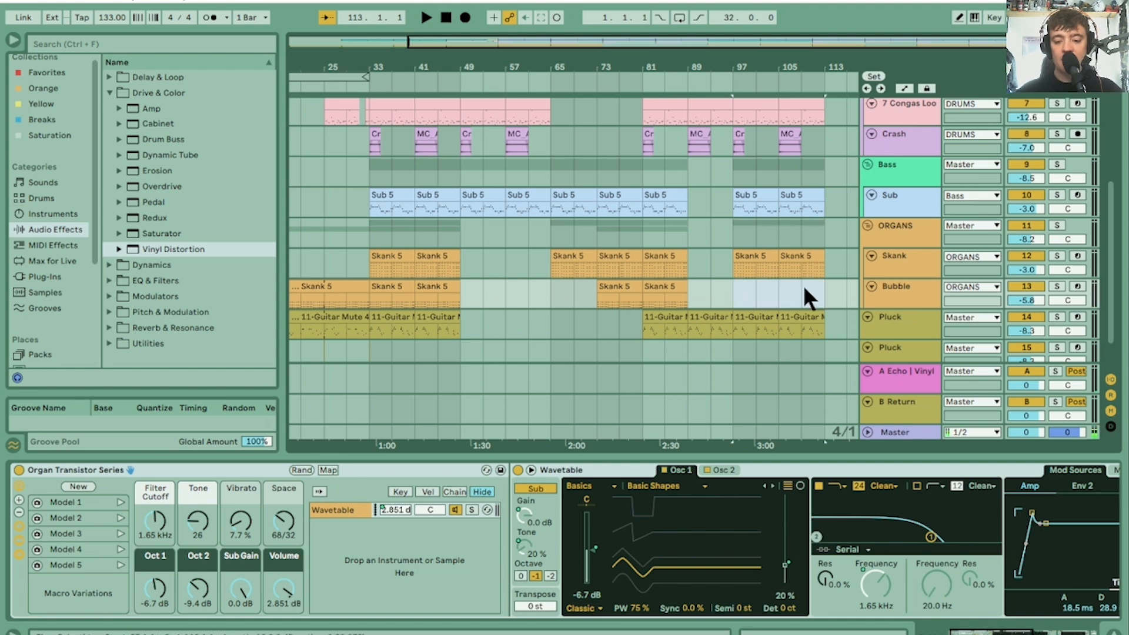
# Step: Play the section from bar 97 while reviewing the arrangement across all tracks
pyautogui.click(731, 285)
pyautogui.press('space')
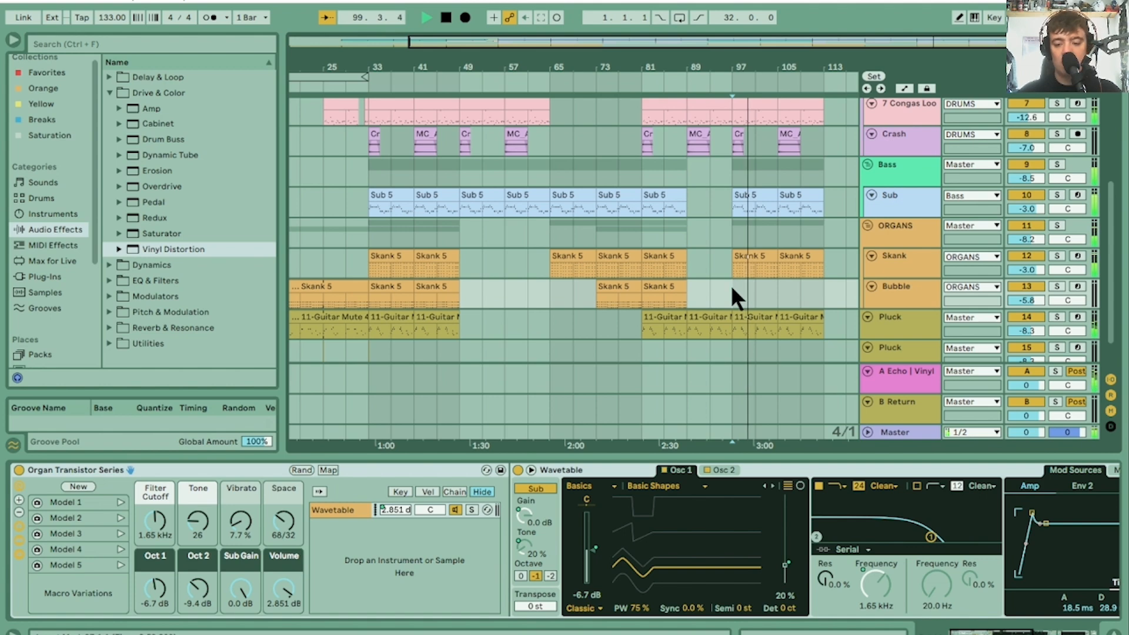
pyautogui.scroll(-2, 809, 274)
pyautogui.scroll(1, 809, 274)
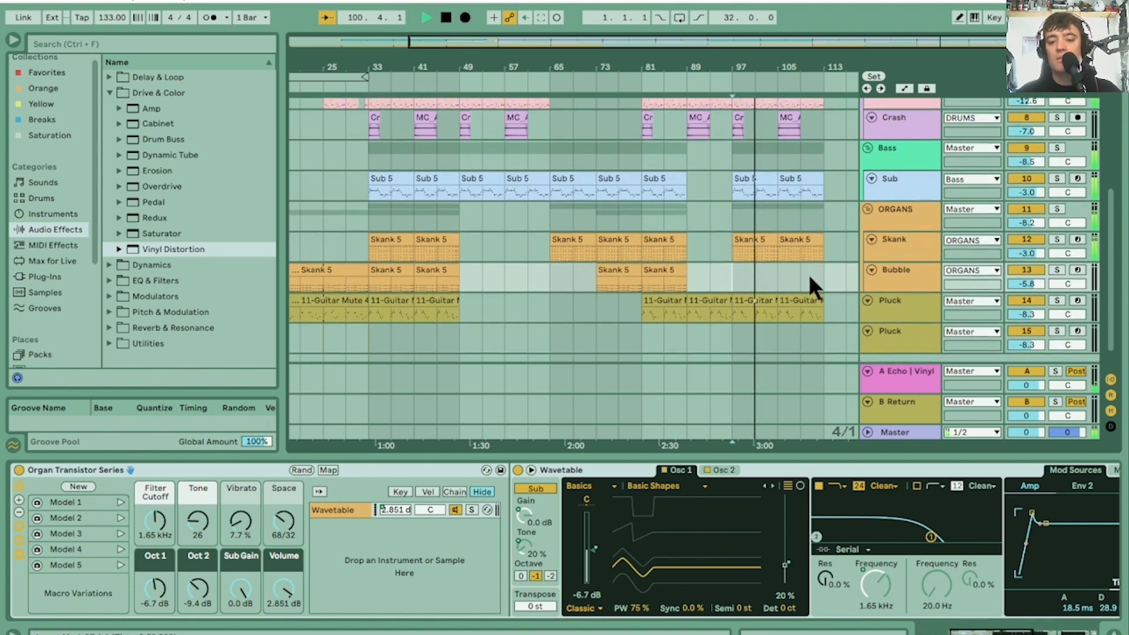
pyautogui.press('-')
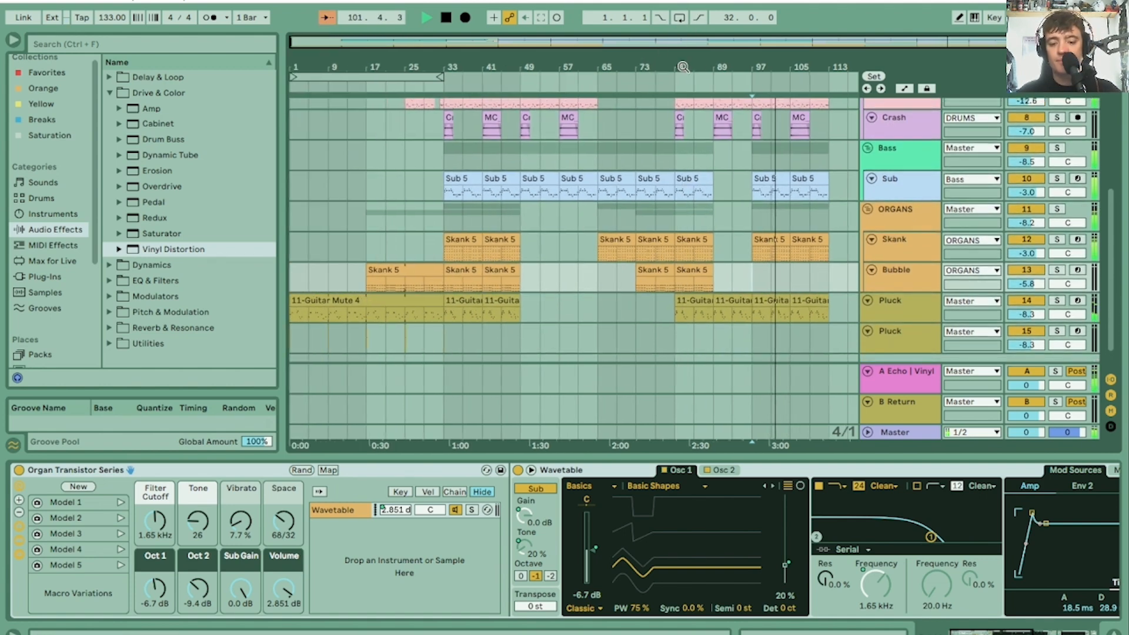
pyautogui.hotkey('ctrl', 'alt', 'l')
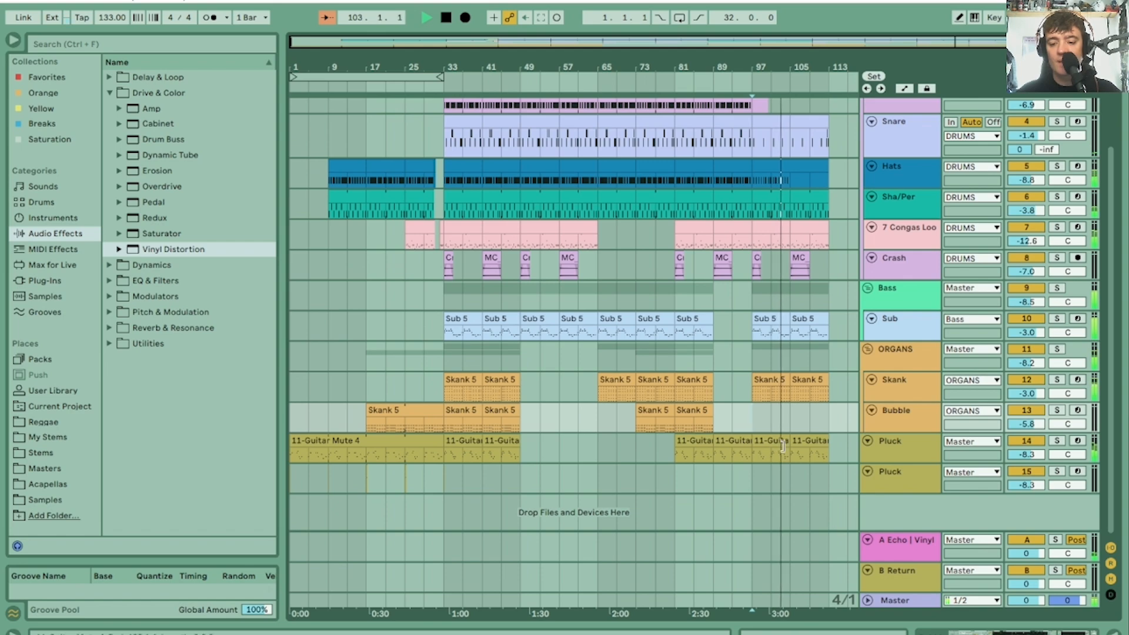
# Step: Duplicate the Kick section of bars 97 to 105 so that it repeats from bar 105
pyautogui.scroll(3, 782, 442)
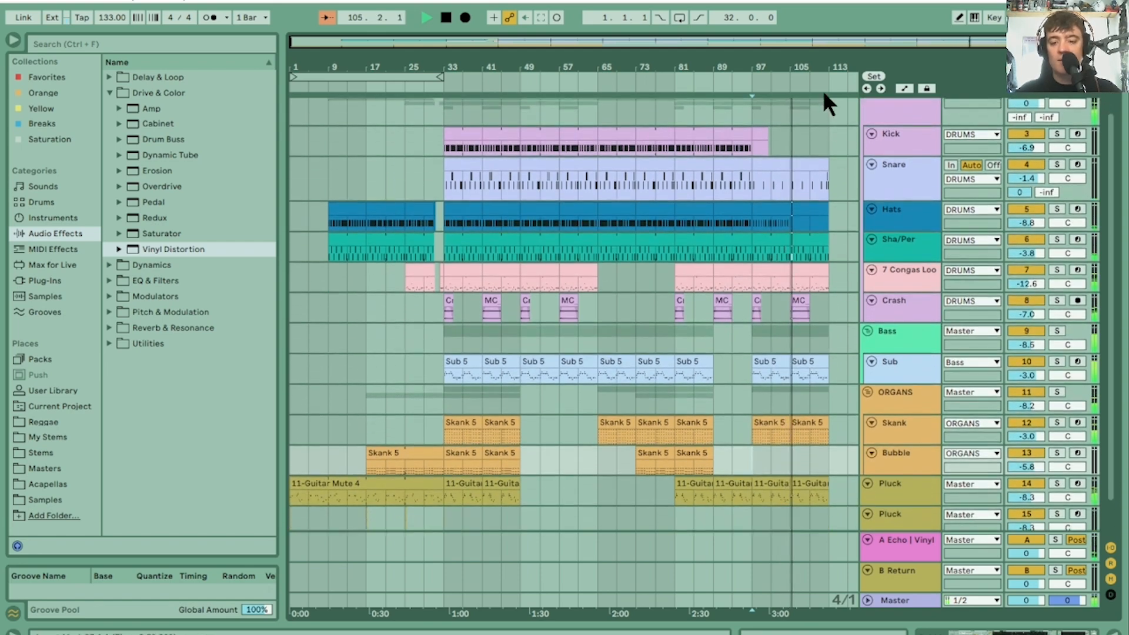
pyautogui.click(774, 137)
pyautogui.keyDown('shift'); pyautogui.click(783, 136); pyautogui.keyUp('shift')
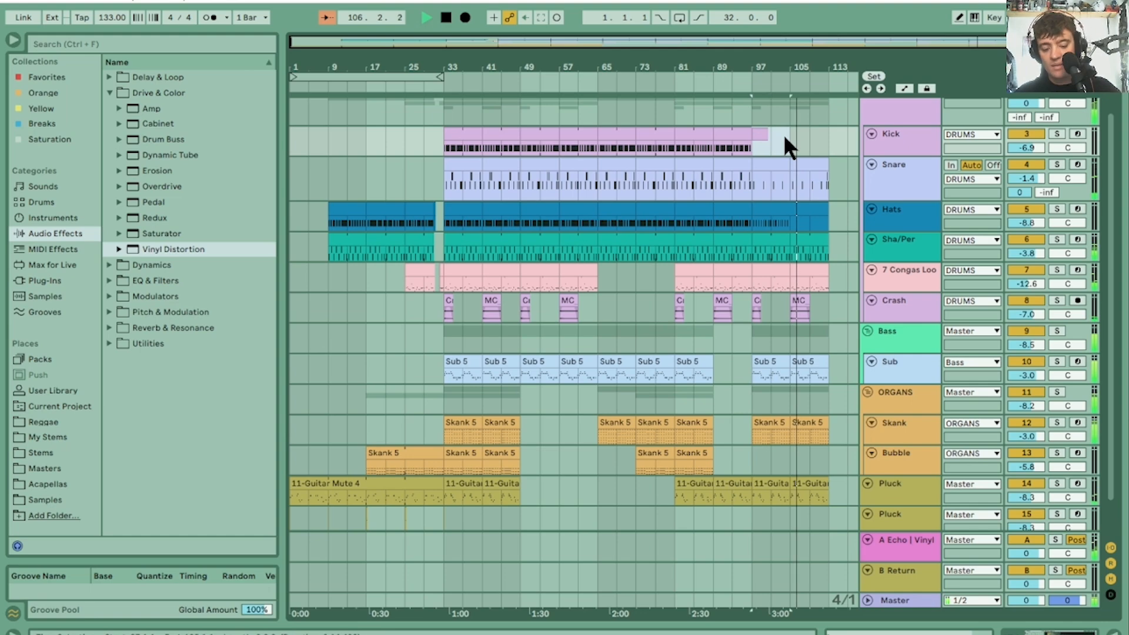
pyautogui.hotkey('ctrl', 'd')
# Step: Move the crash clip at bar 105 to bars 109–113, reverse it and play it up to bar 113
pyautogui.click(799, 312)
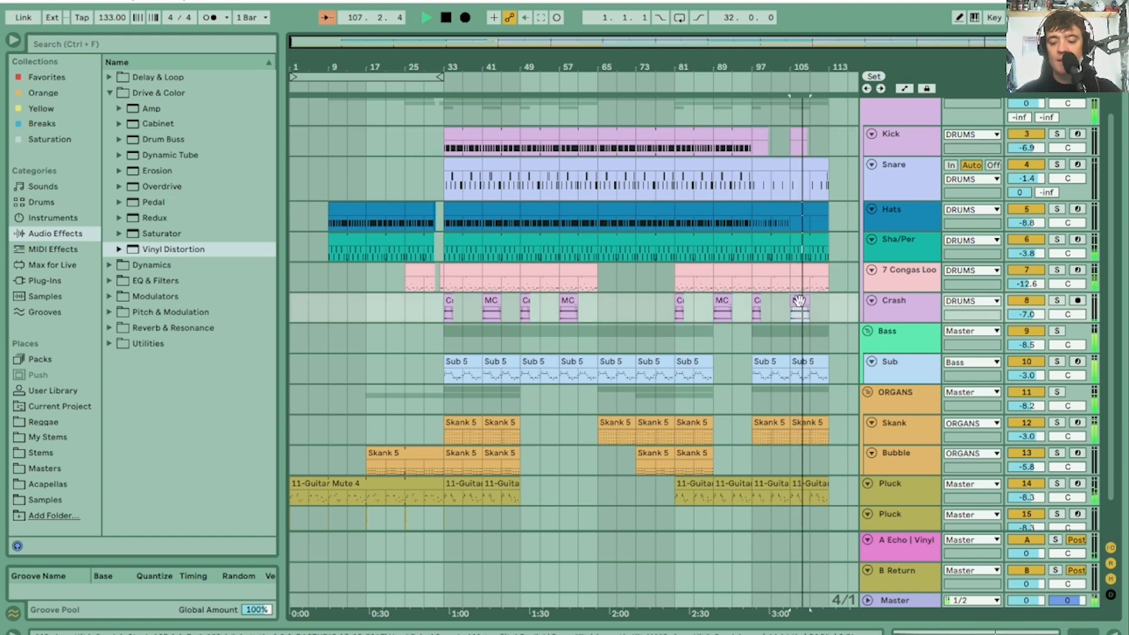
pyautogui.moveTo(827, 68); pyautogui.dragTo(594, 283)
pyautogui.press('space')
pyautogui.moveTo(530, 303); pyautogui.dragTo(686, 302)
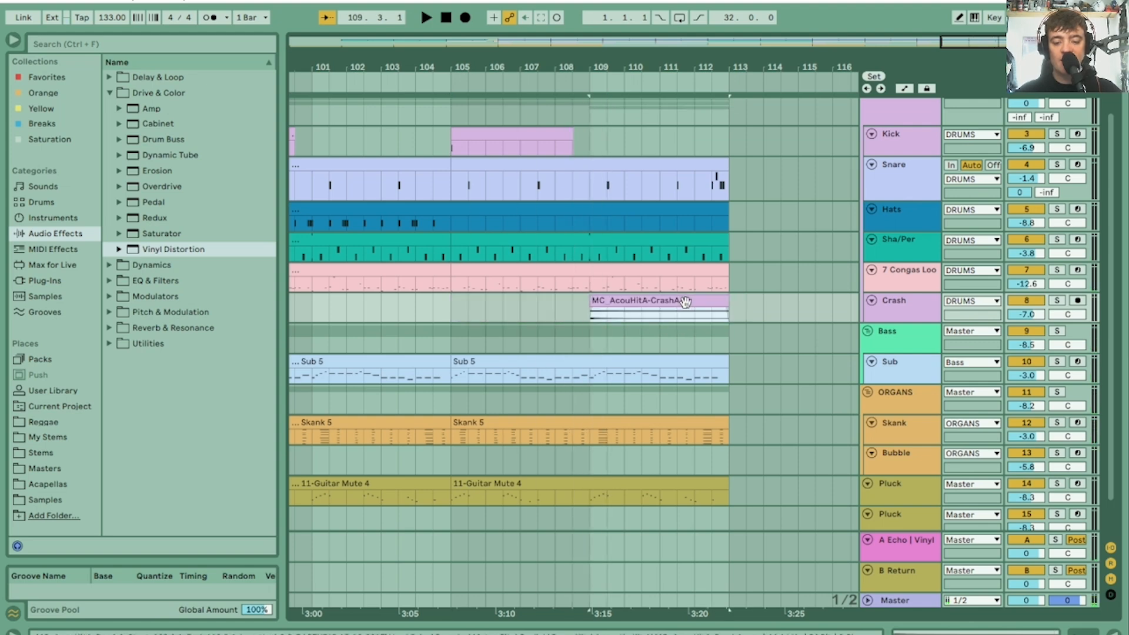
pyautogui.doubleClick(686, 301)
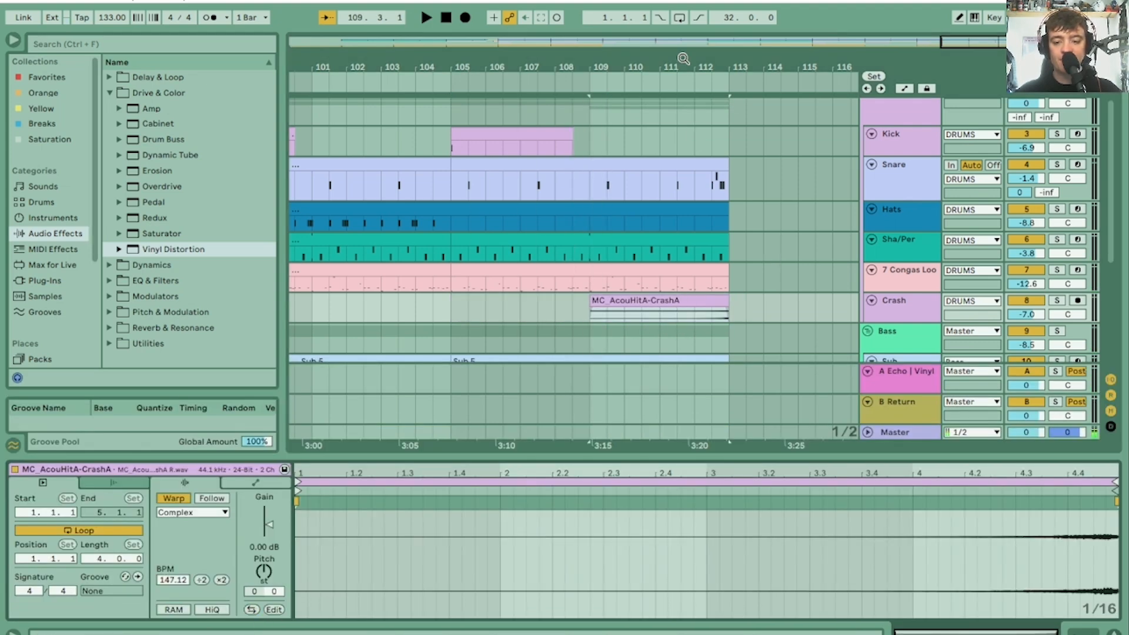
pyautogui.moveTo(709, 300); pyautogui.dragTo(721, 300)
pyautogui.press('space')
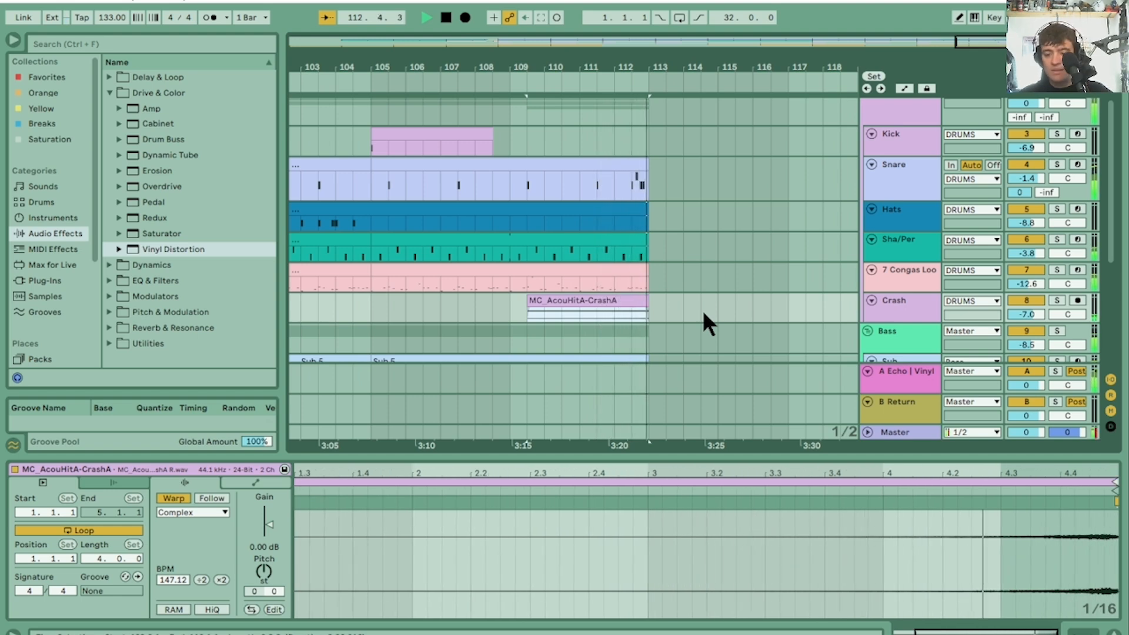
pyautogui.press('space')
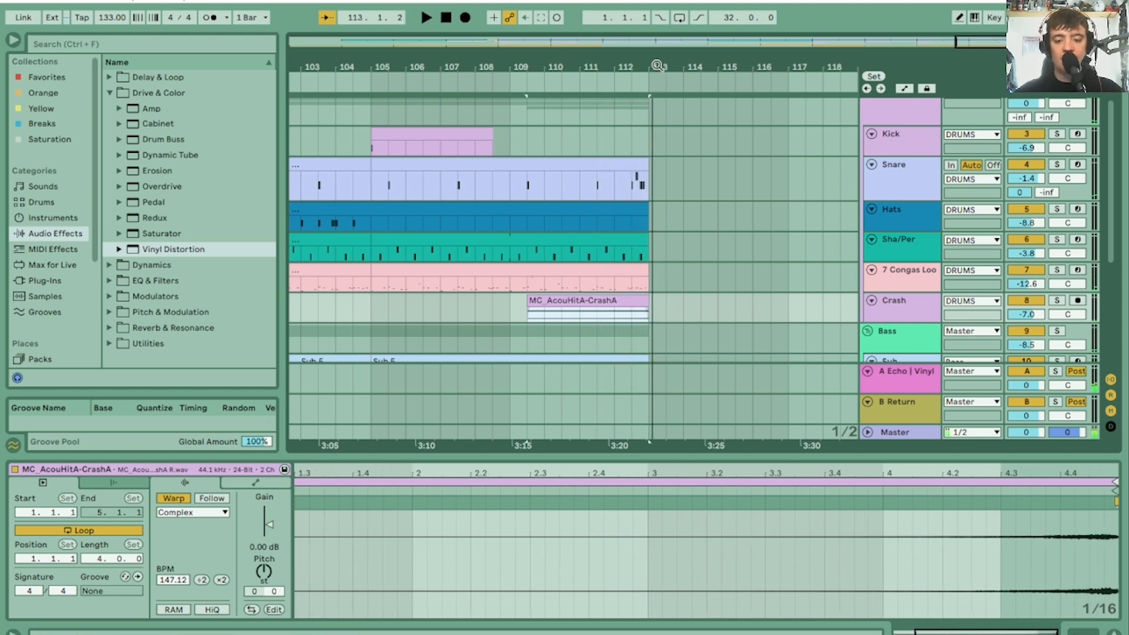
# Step: Enlarge the Crash track, trim the tail of the reversed crash clip and slide the clip to end at bar 113
pyautogui.moveTo(658, 66); pyautogui.dragTo(656, 135)
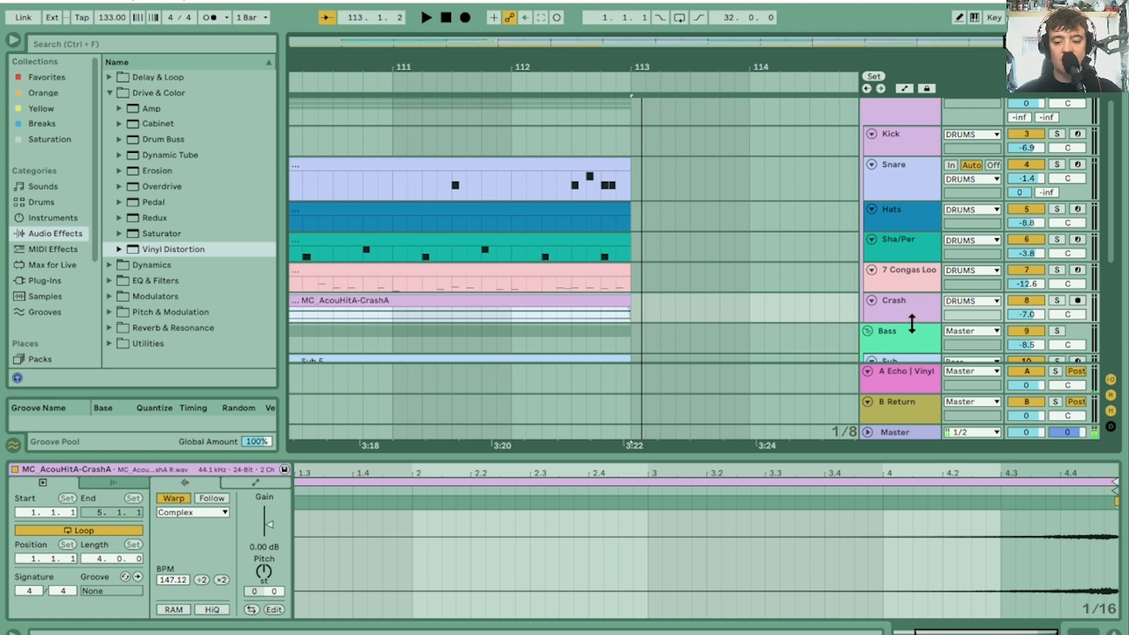
pyautogui.moveTo(911, 324); pyautogui.dragTo(912, 422)
pyautogui.scroll(-3, 767, 304)
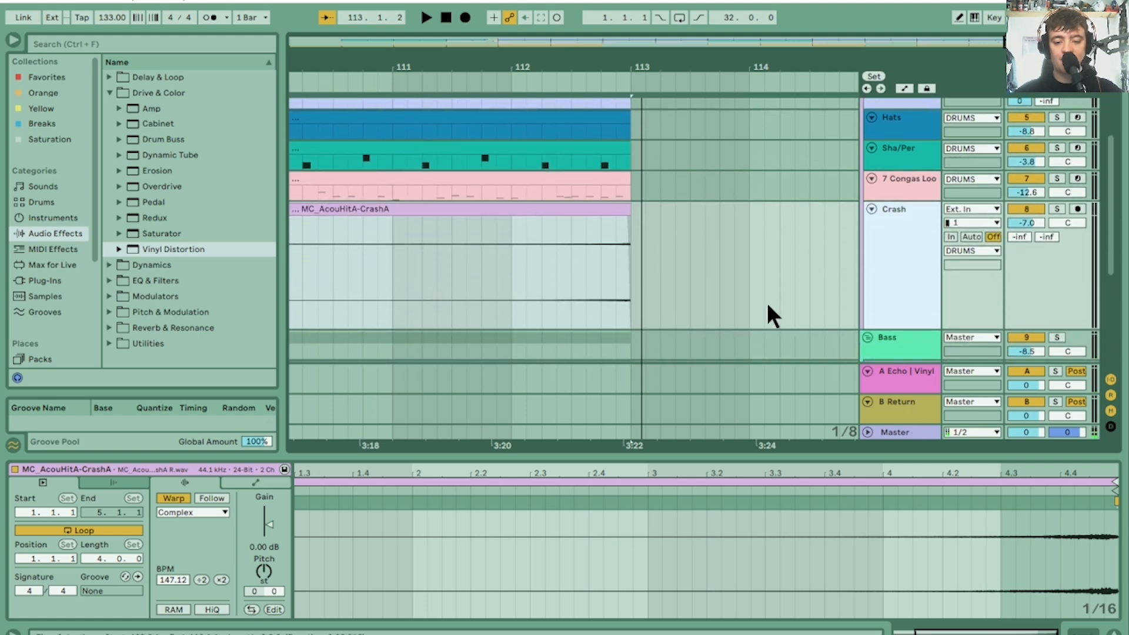
pyautogui.moveTo(630, 206)
pyautogui.mouseDown()
pyautogui.moveTo(760, 205)
pyautogui.moveTo(610, 210)
pyautogui.mouseUp()
pyautogui.moveTo(620, 68); pyautogui.dragTo(614, 122)
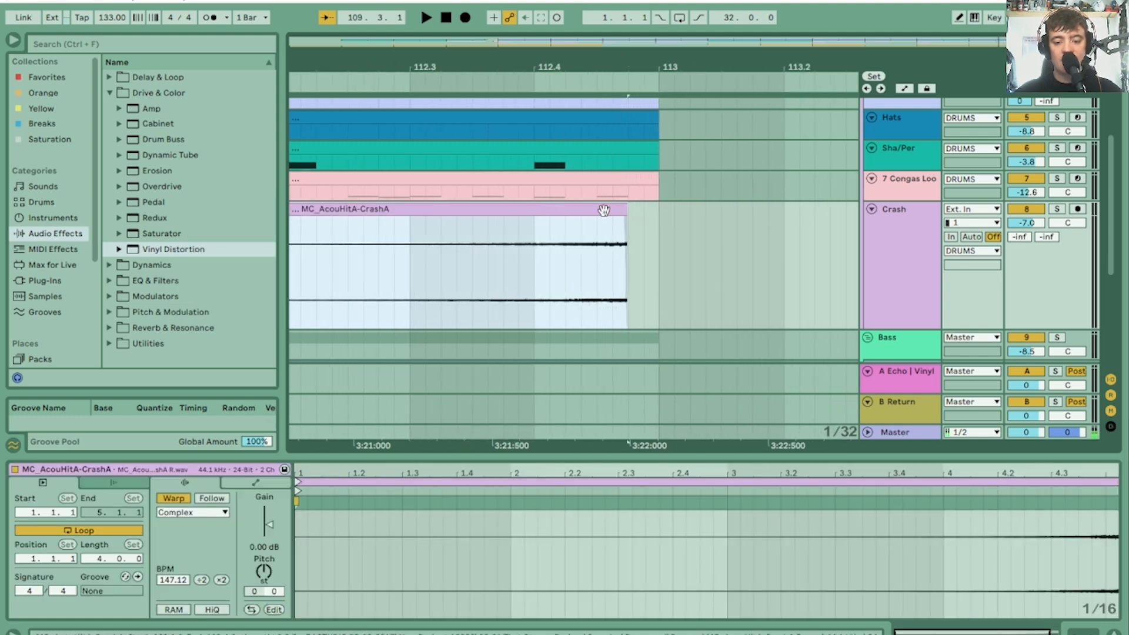
pyautogui.moveTo(604, 210); pyautogui.dragTo(640, 213)
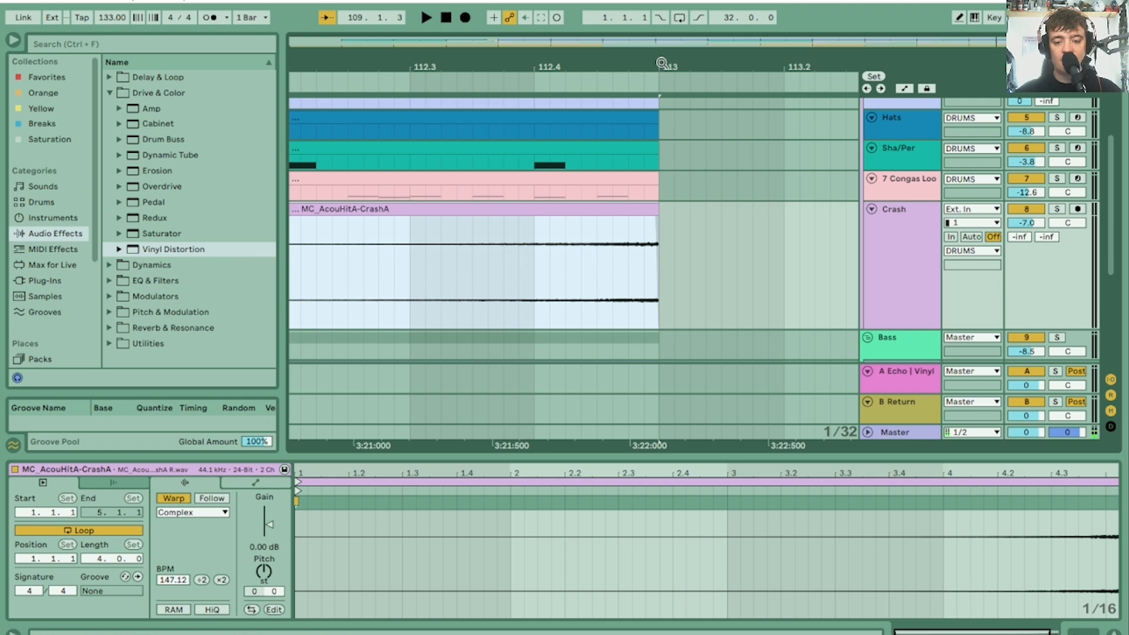
# Step: Align the reversed crash clip's end exactly with bar 113 and shorten its fade-out
pyautogui.moveTo(662, 63); pyautogui.dragTo(650, 251)
pyautogui.moveTo(488, 66); pyautogui.dragTo(729, 68)
pyautogui.moveTo(455, 210); pyautogui.dragTo(530, 210)
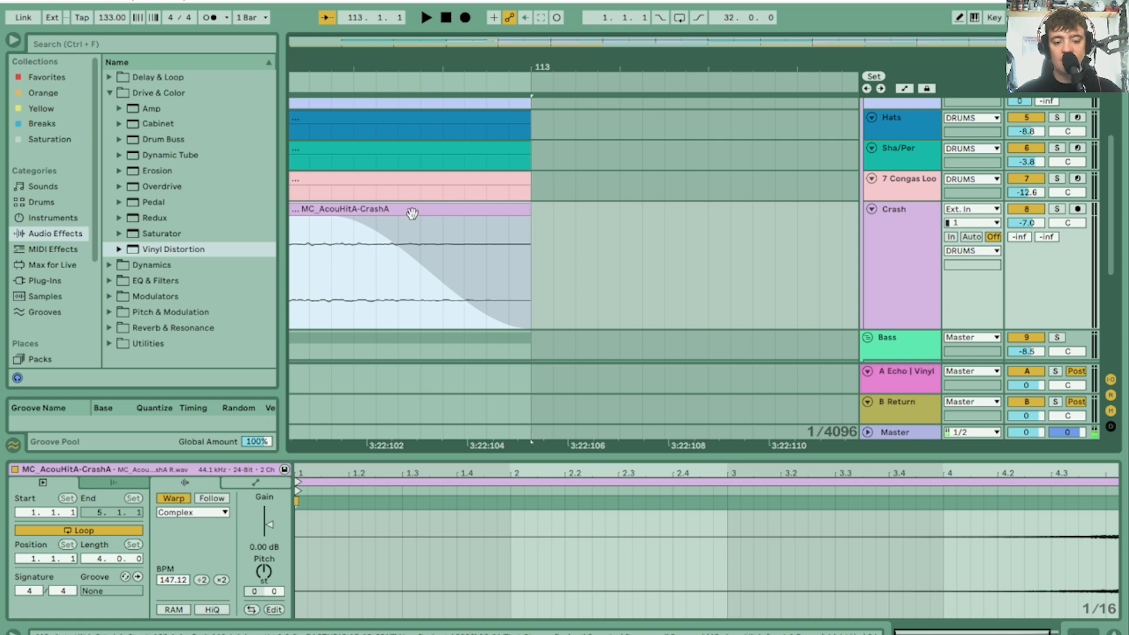
pyautogui.moveTo(327, 214); pyautogui.dragTo(509, 202)
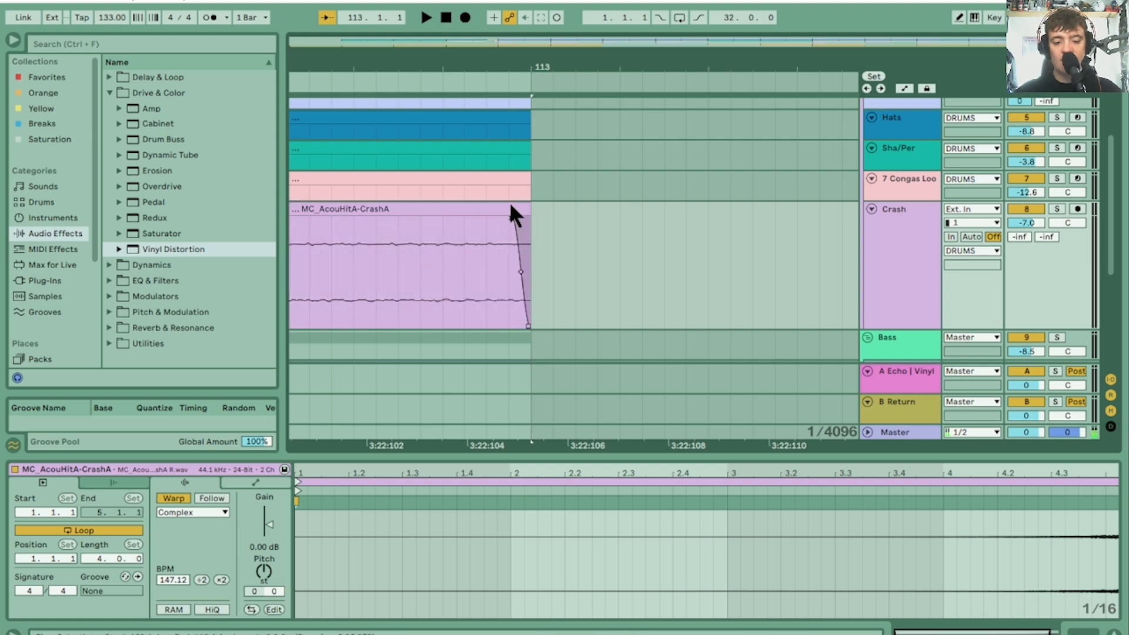
# Step: Play the reversed crash through bar 113 and shrink the Crash track back to compact height in the full arrangement view
pyautogui.moveTo(520, 57); pyautogui.dragTo(796, 57)
pyautogui.press('space')
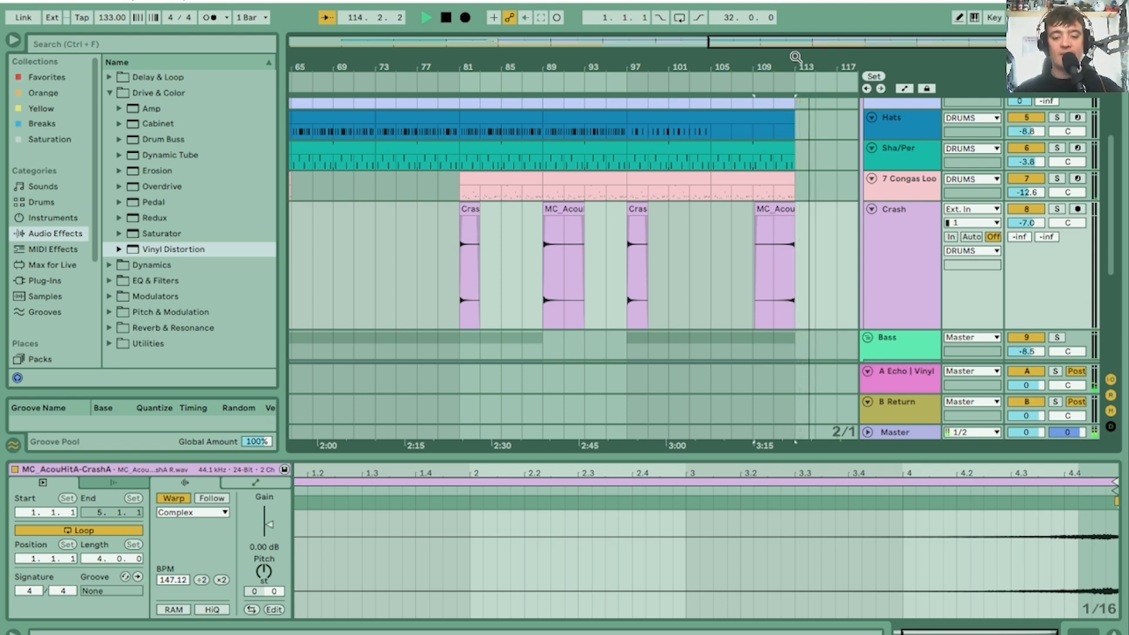
pyautogui.moveTo(687, 64); pyautogui.dragTo(779, 65)
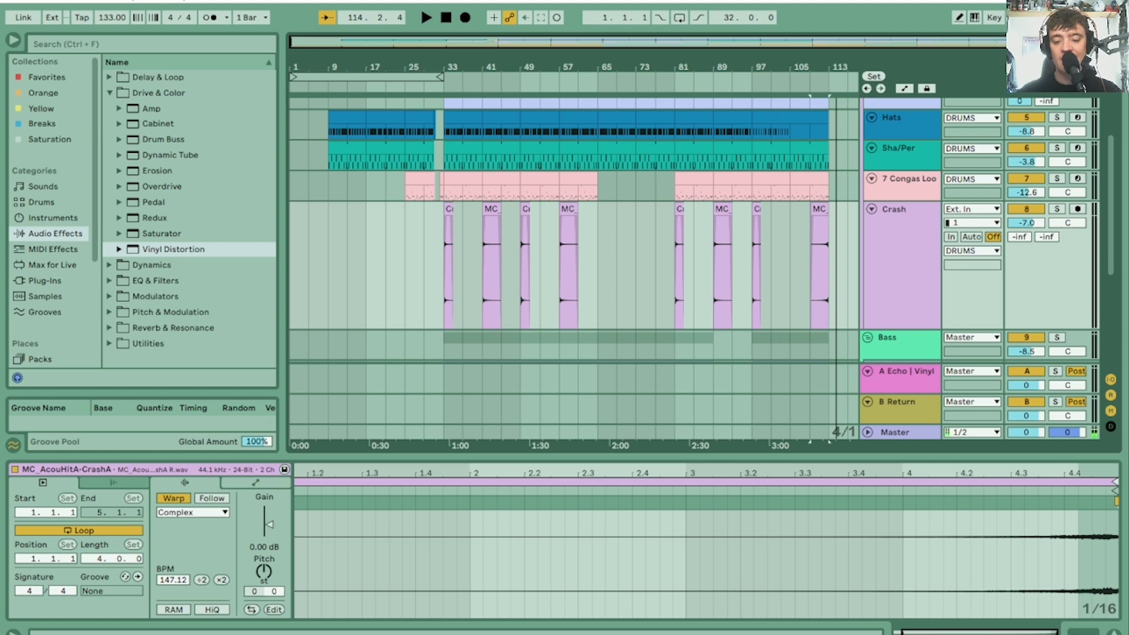
pyautogui.click(1113, 633)
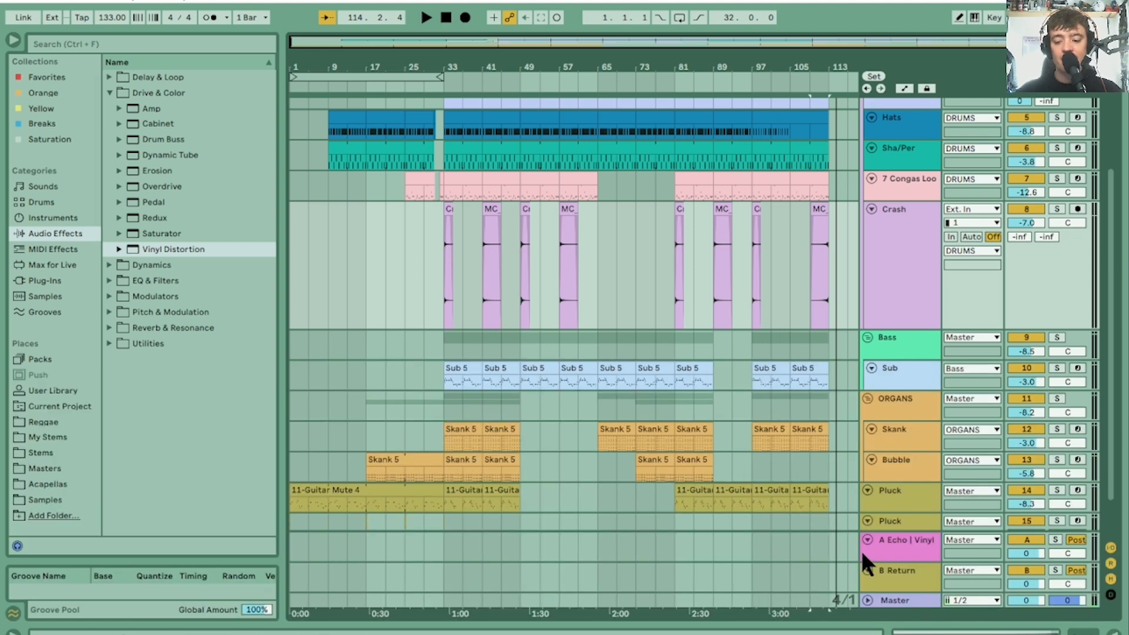
pyautogui.moveTo(914, 330); pyautogui.dragTo(906, 227)
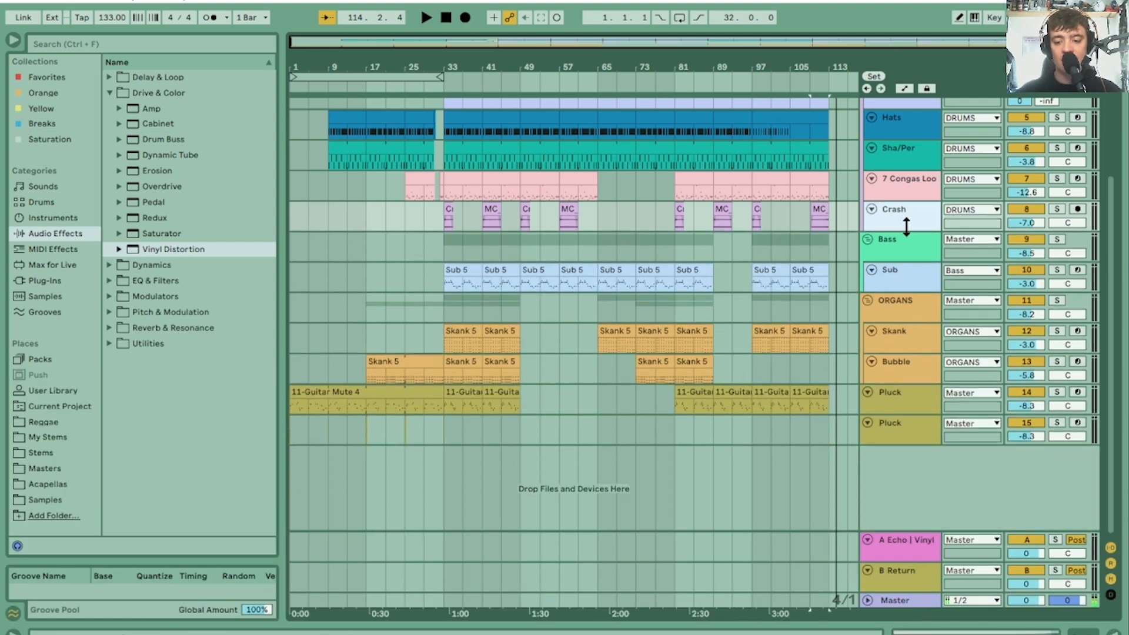
pyautogui.scroll(5, 905, 225)
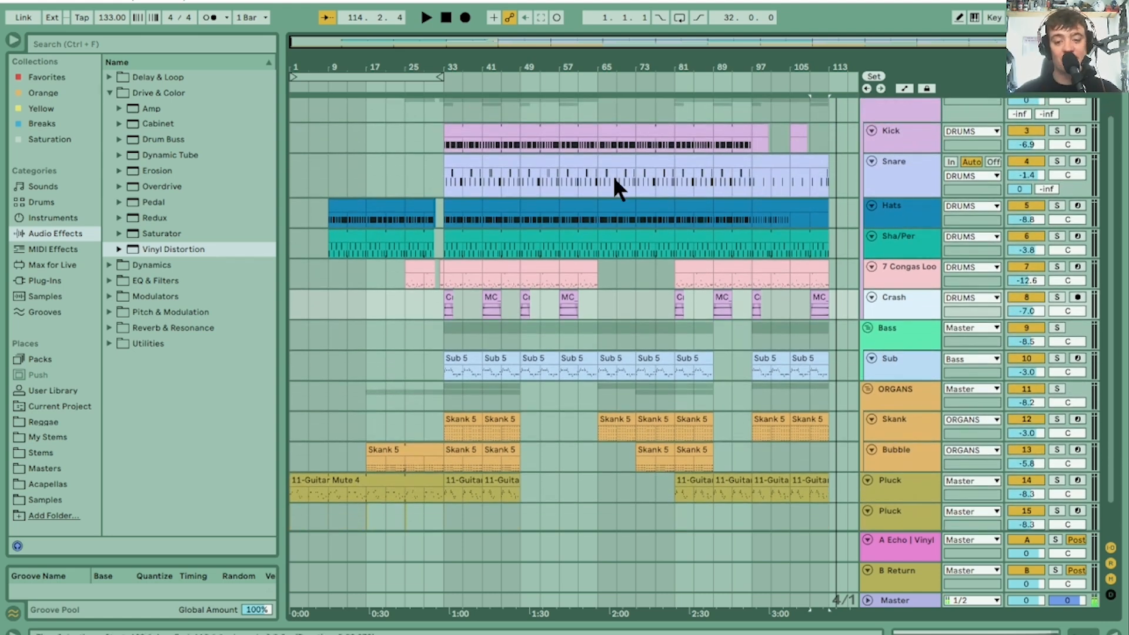
# Step: Duplicate bars 33 to 113 of all tracks from Kick down to the first Pluck so they repeat from bar 113
pyautogui.click(458, 127)
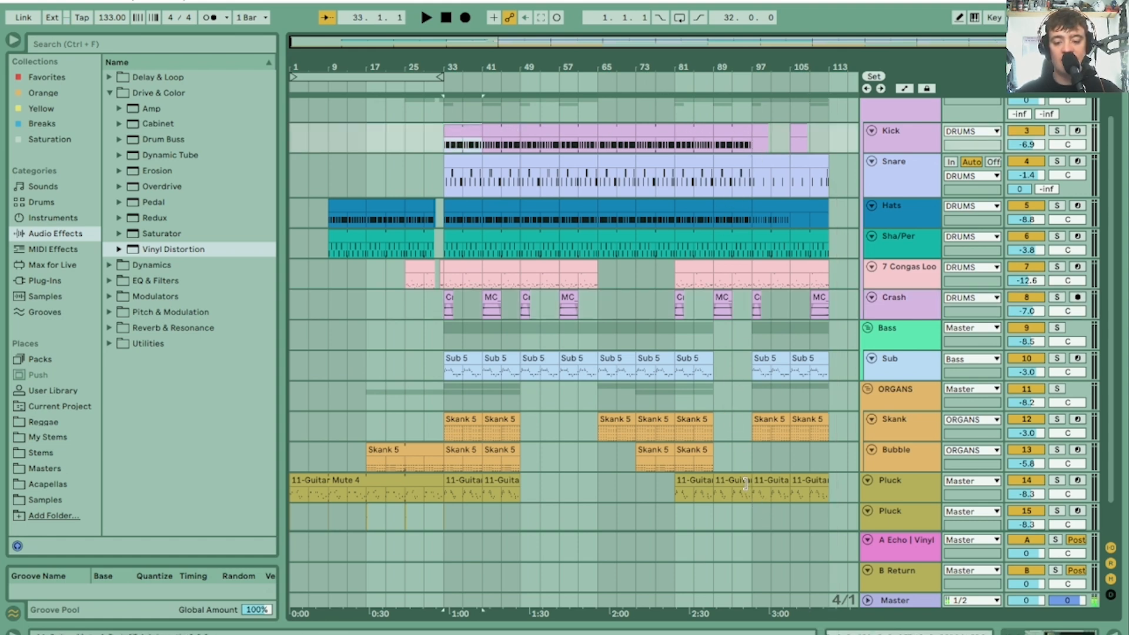
pyautogui.keyDown('shift'); pyautogui.click(823, 481); pyautogui.keyUp('shift')
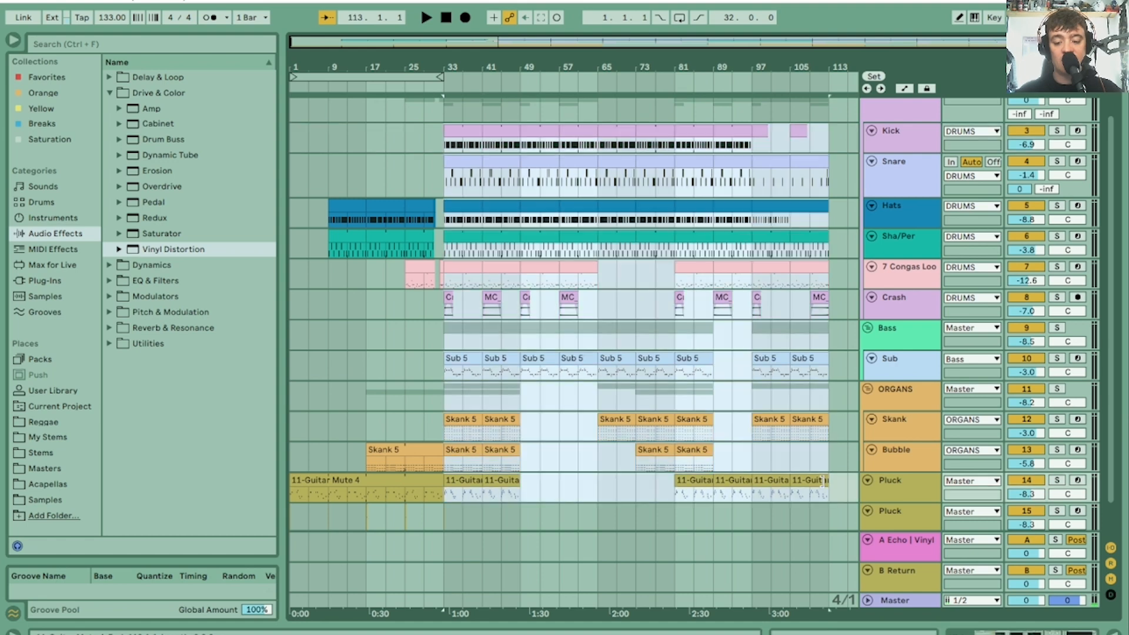
pyautogui.hotkey('ctrl', 'd')
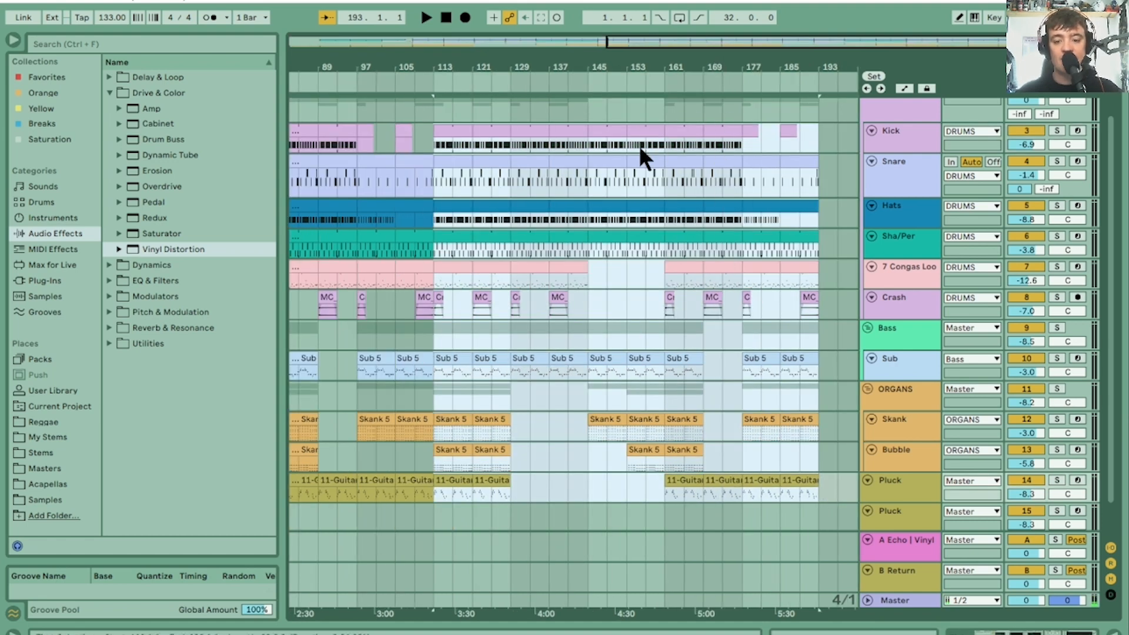
# Step: Delete the clips between bars 145 and 177 on all tracks from Kick down to the first Pluck
pyautogui.click(605, 131)
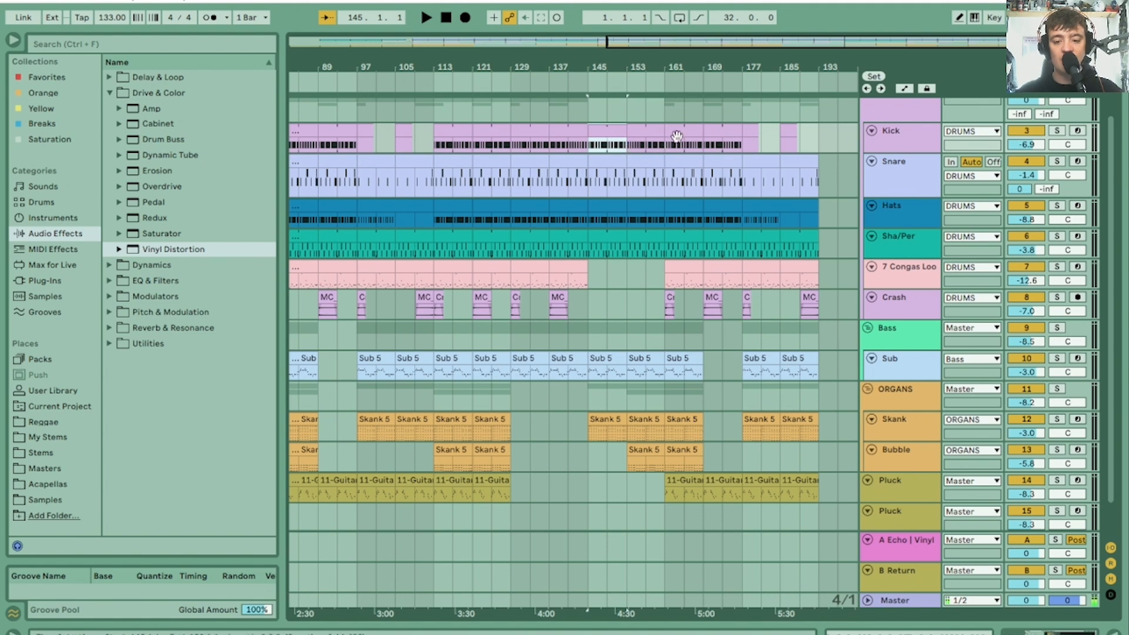
pyautogui.keyDown('shift'); pyautogui.click(729, 481); pyautogui.keyUp('shift')
pyautogui.press('Delete')
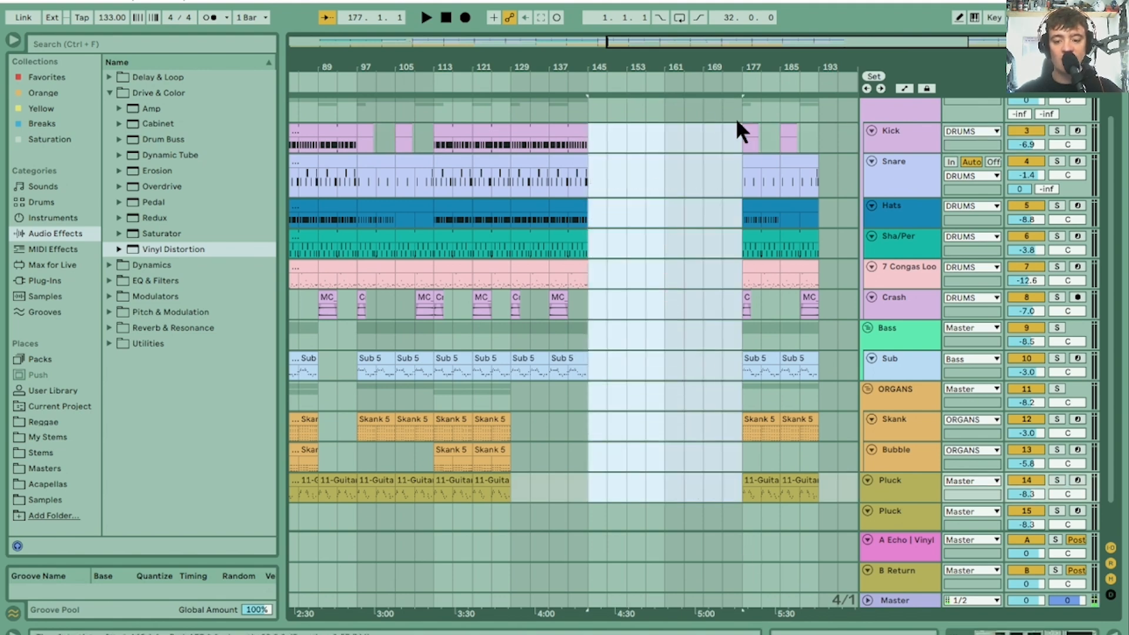
# Step: Move the clips of bars 177 to 193 on all tracks from Kick to the first Pluck so they start at bar 145
pyautogui.click(752, 130)
pyautogui.keyDown('shift'); pyautogui.click(810, 481); pyautogui.keyUp('shift')
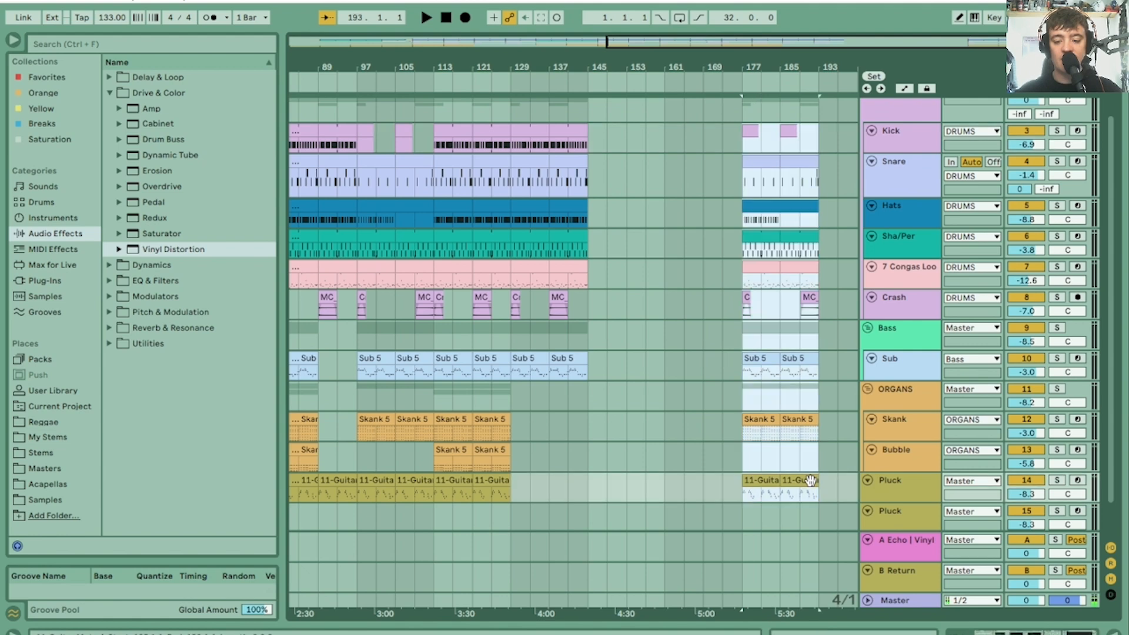
pyautogui.moveTo(763, 479); pyautogui.dragTo(613, 478)
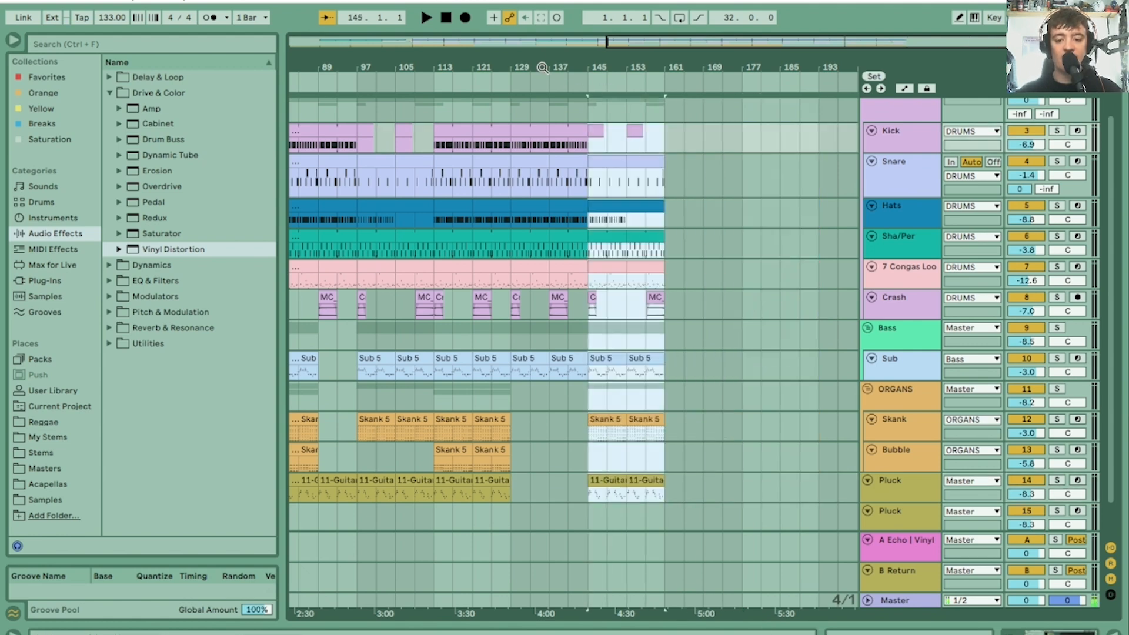
# Step: Enable the A Echo return's send to itself and draw its automation rising to about -7.0 dB across bars 31 and 32
pyautogui.moveTo(543, 68); pyautogui.dragTo(739, 47)
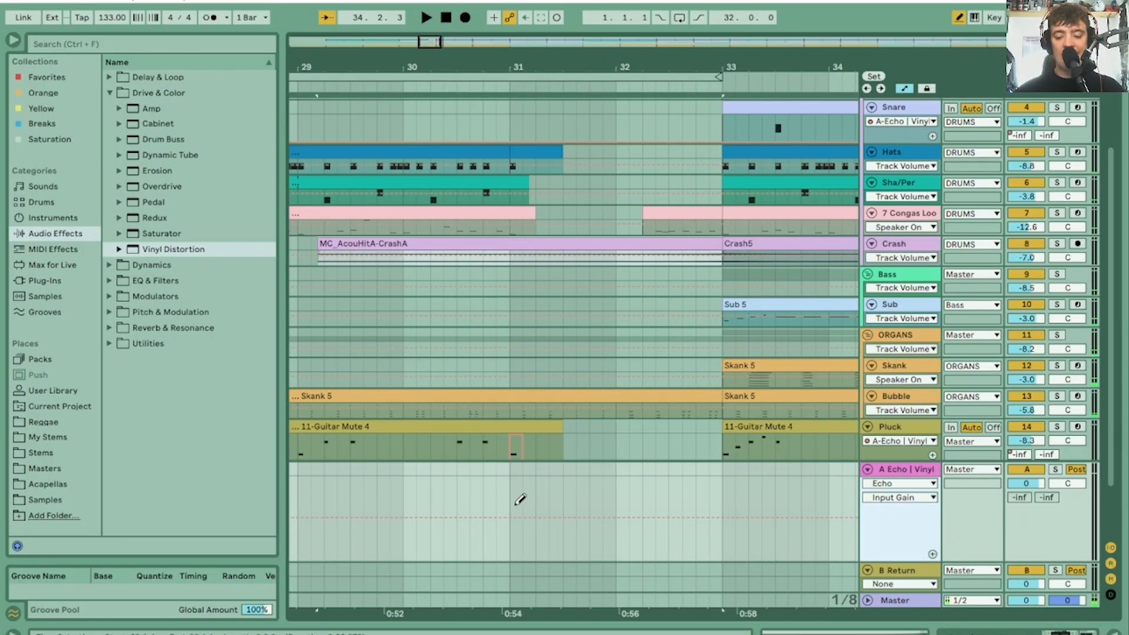
pyautogui.rightClick(1020, 498)
pyautogui.click(943, 511)
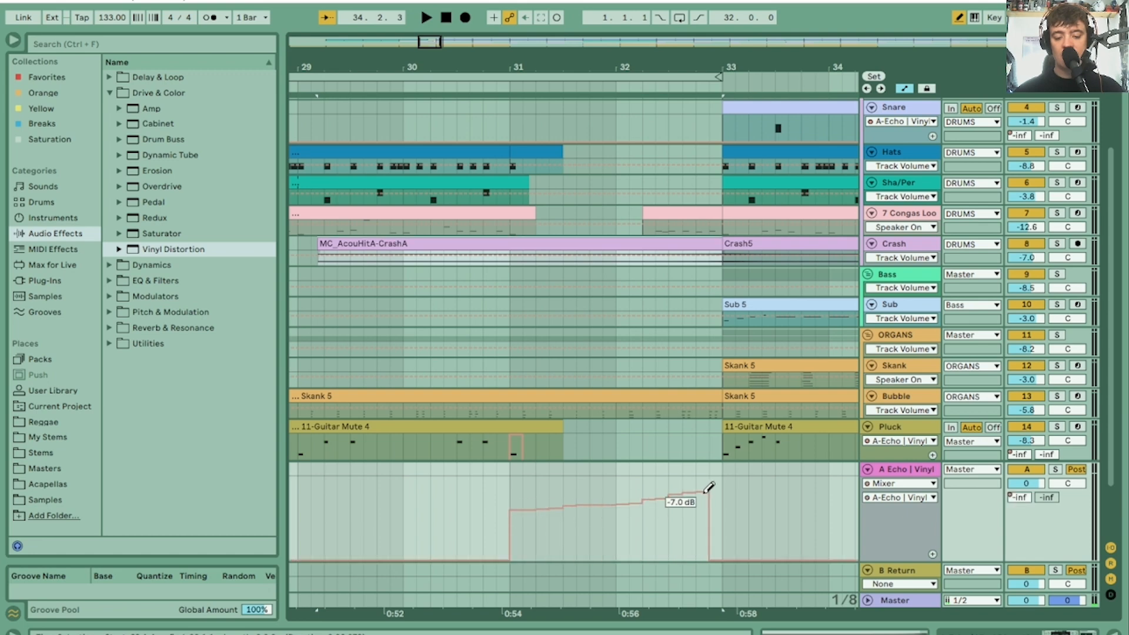
# Step: Play the echo build-up from bar 30 and redraw the feedback send curve higher, reaching about -6.3 dB in bar 32
pyautogui.click(418, 82)
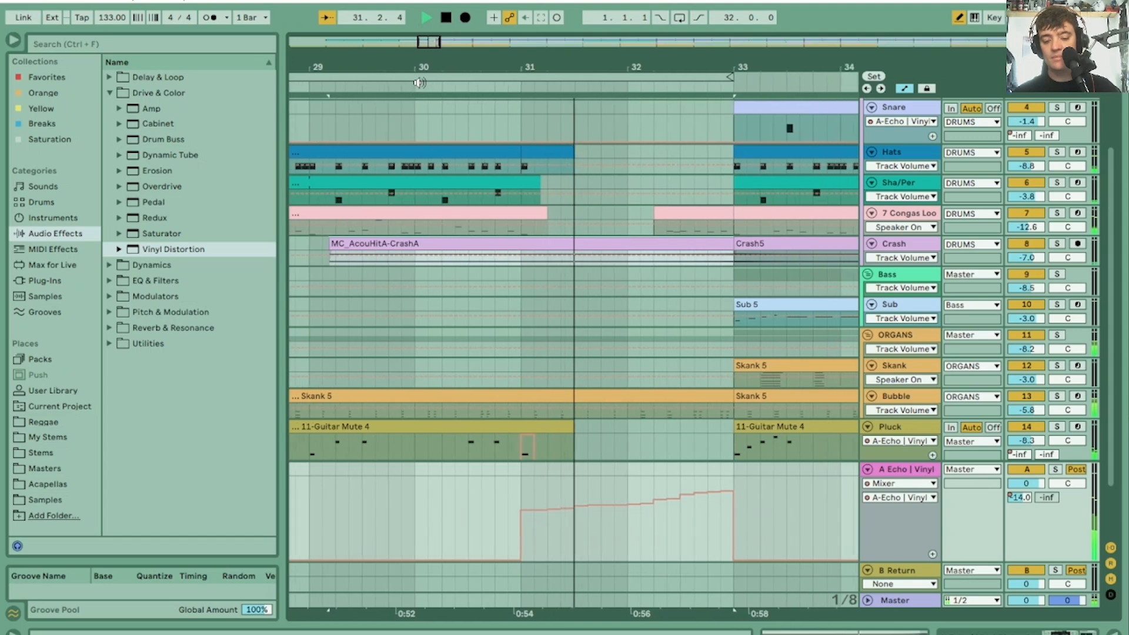
pyautogui.press('space')
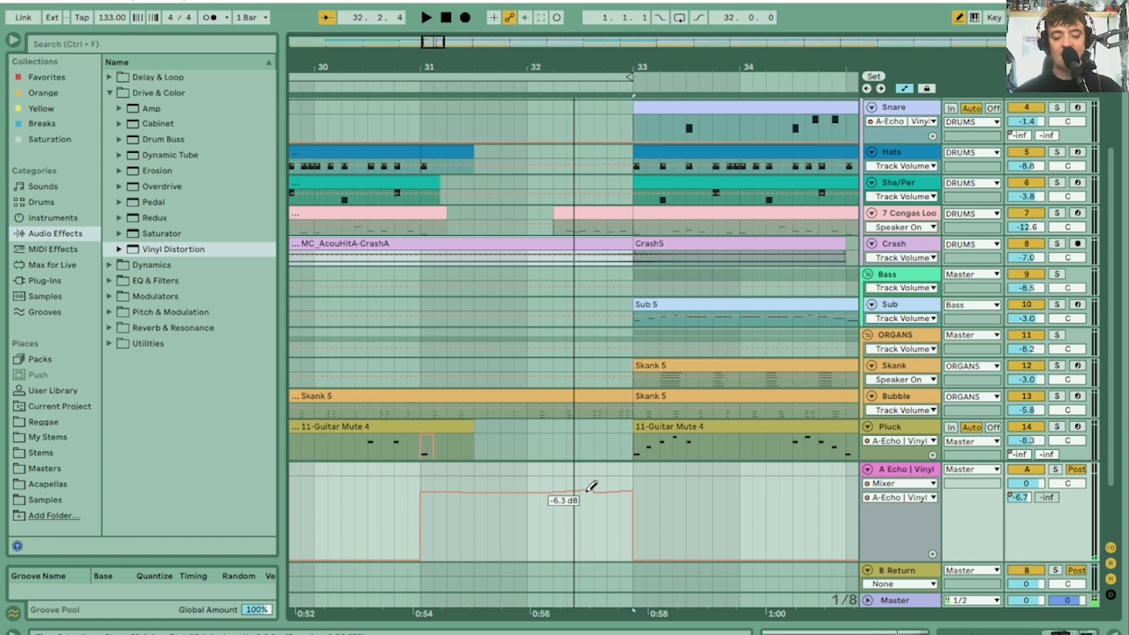
pyautogui.press('space')
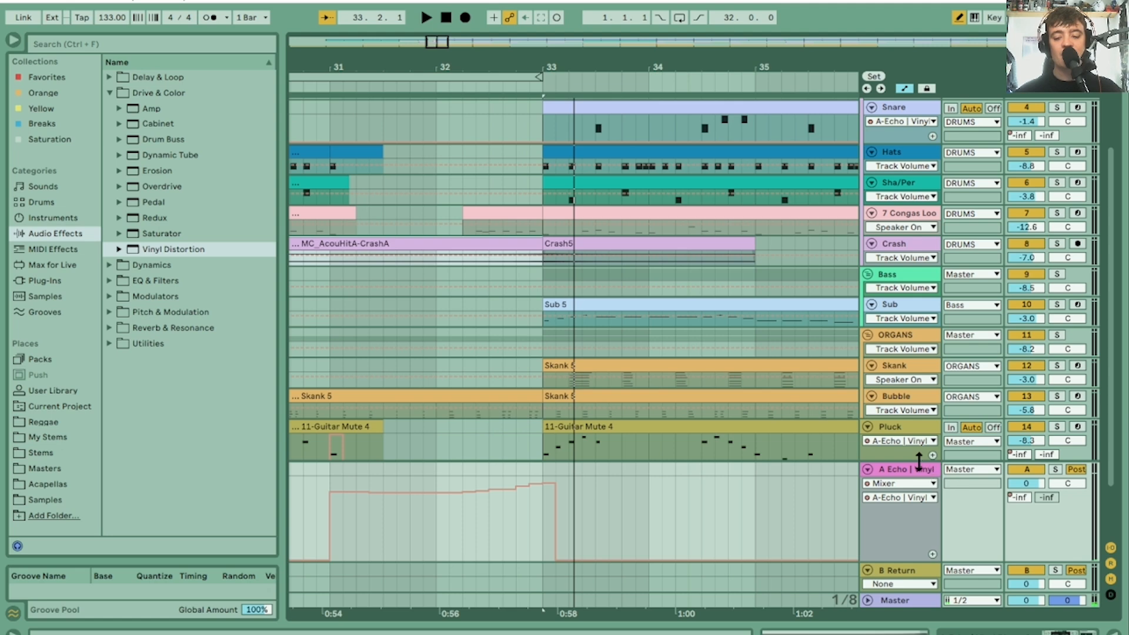
# Step: Enlarge the A Echo automation lane, steepen the rise towards bar 33, and drop the send to -inf dB at bar 33
pyautogui.moveTo(919, 458); pyautogui.dragTo(885, 191)
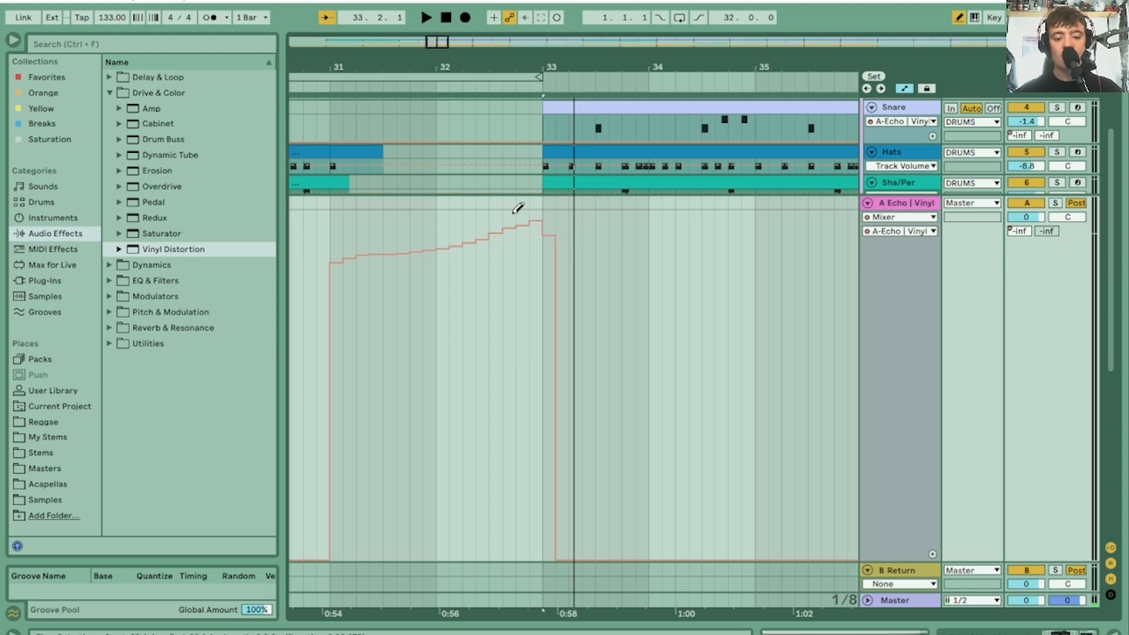
pyautogui.press('space')
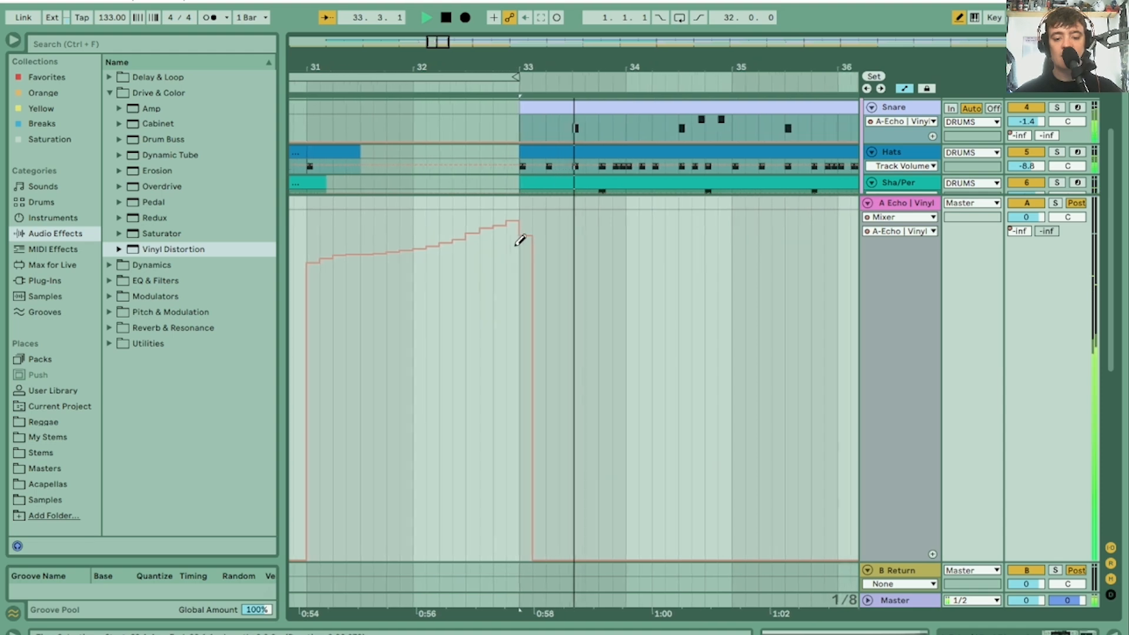
pyautogui.press('space')
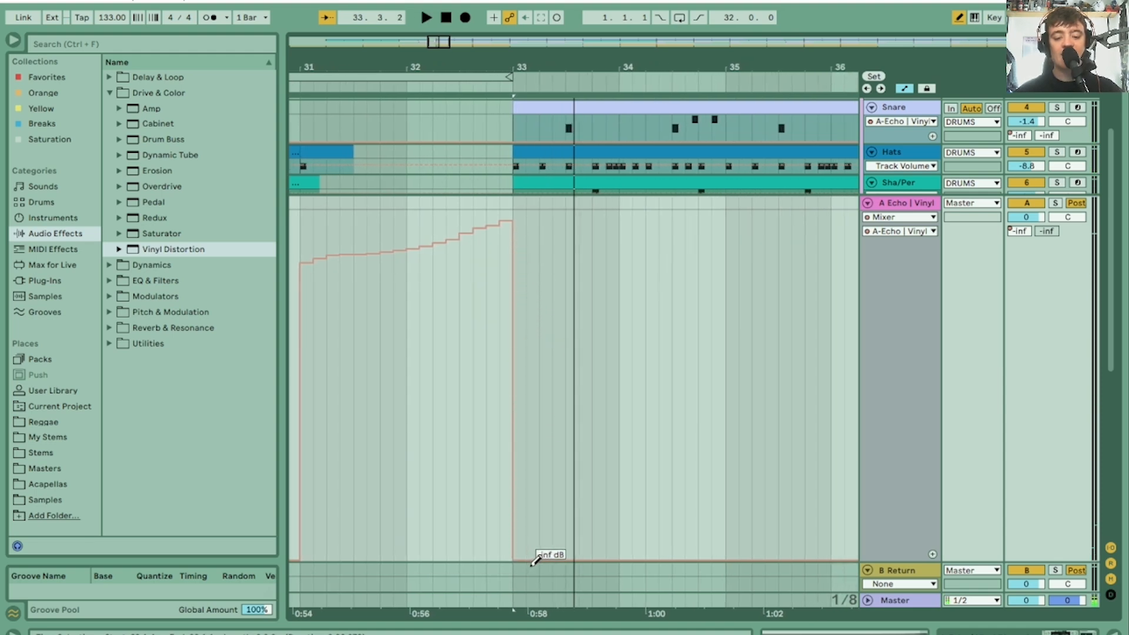
# Step: Play the transition into bar 33 and lower the peak of the echo send curve to about -2.8 dB or just below
pyautogui.press('space')
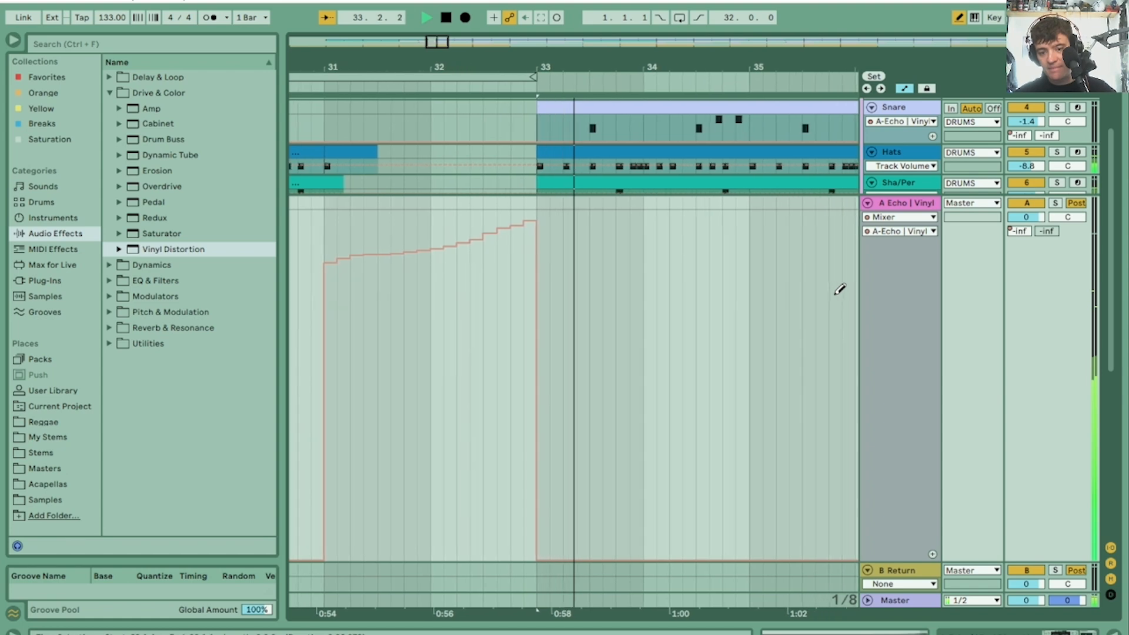
pyautogui.press('space')
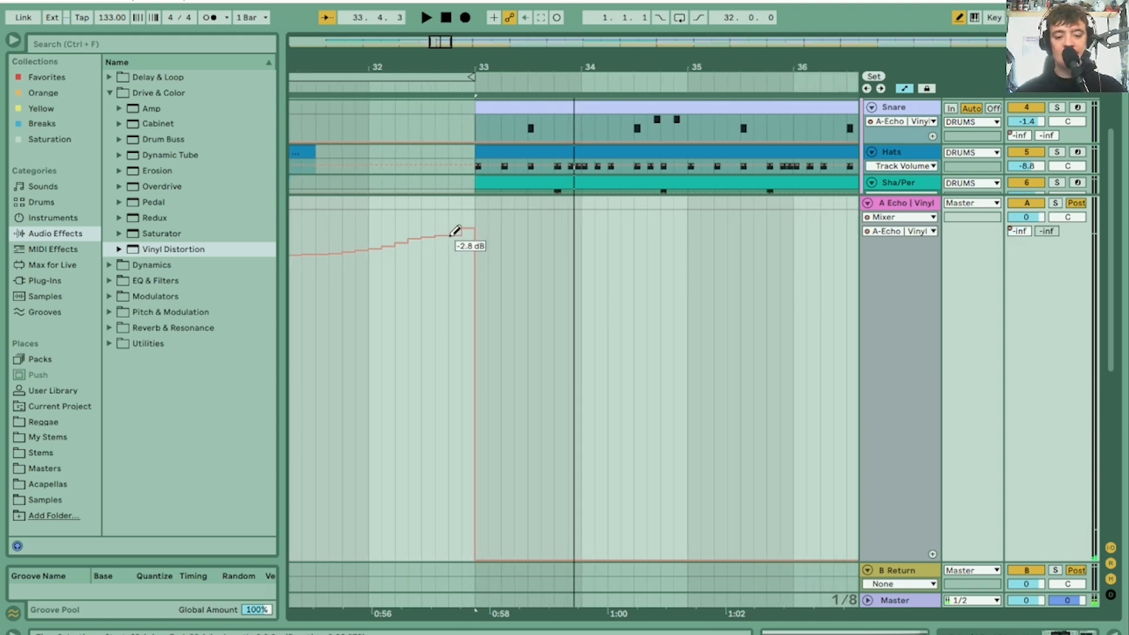
pyautogui.press('space')
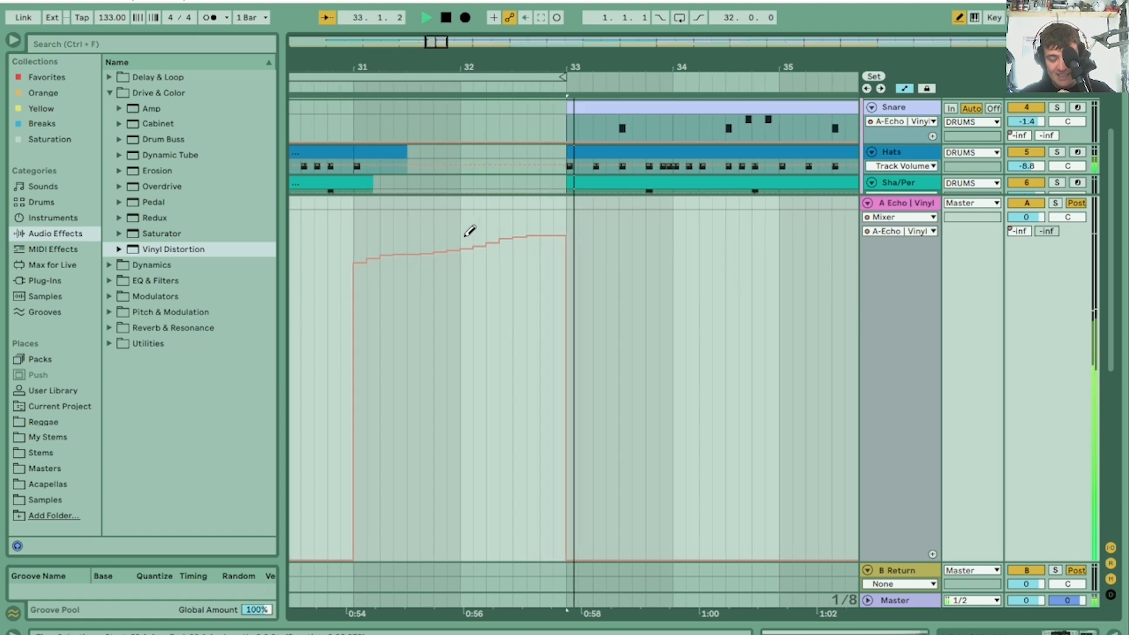
pyautogui.press('space')
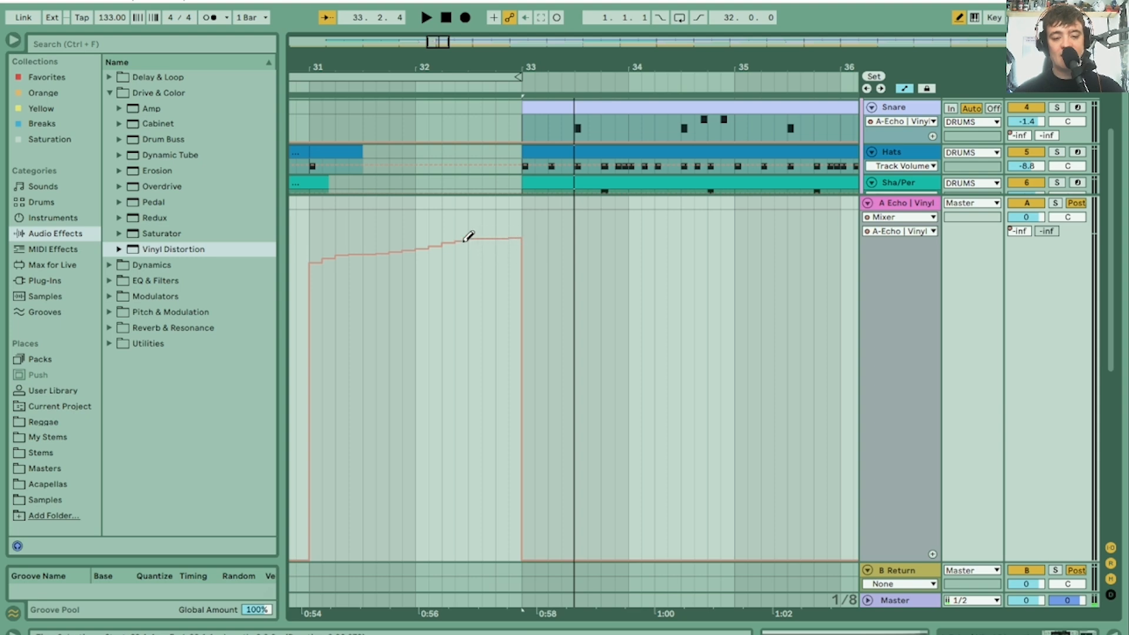
# Step: Replay the echo build-up and flatten its send curve through bars 31 and 32, leaving only a small rise before bar 33
pyautogui.press('space')
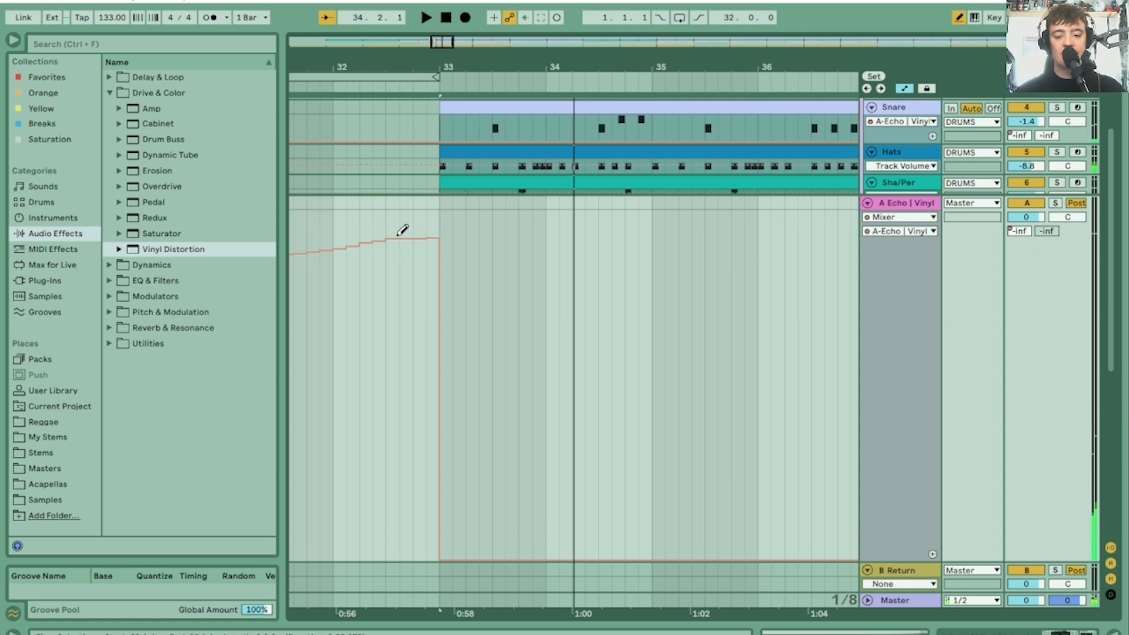
pyautogui.press('space')
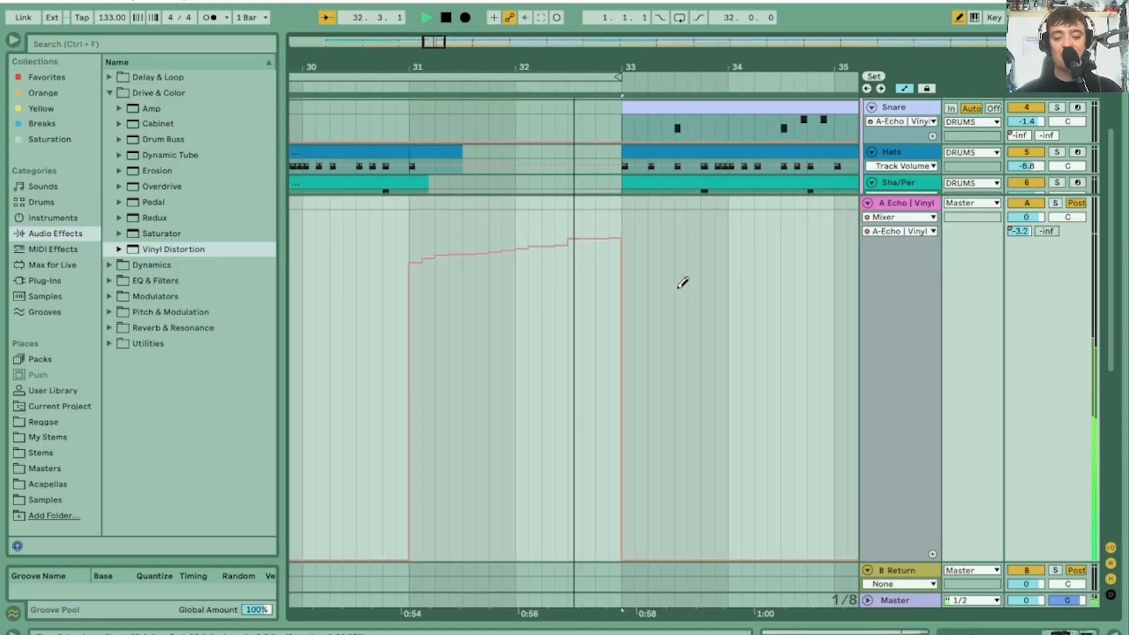
pyautogui.press('space')
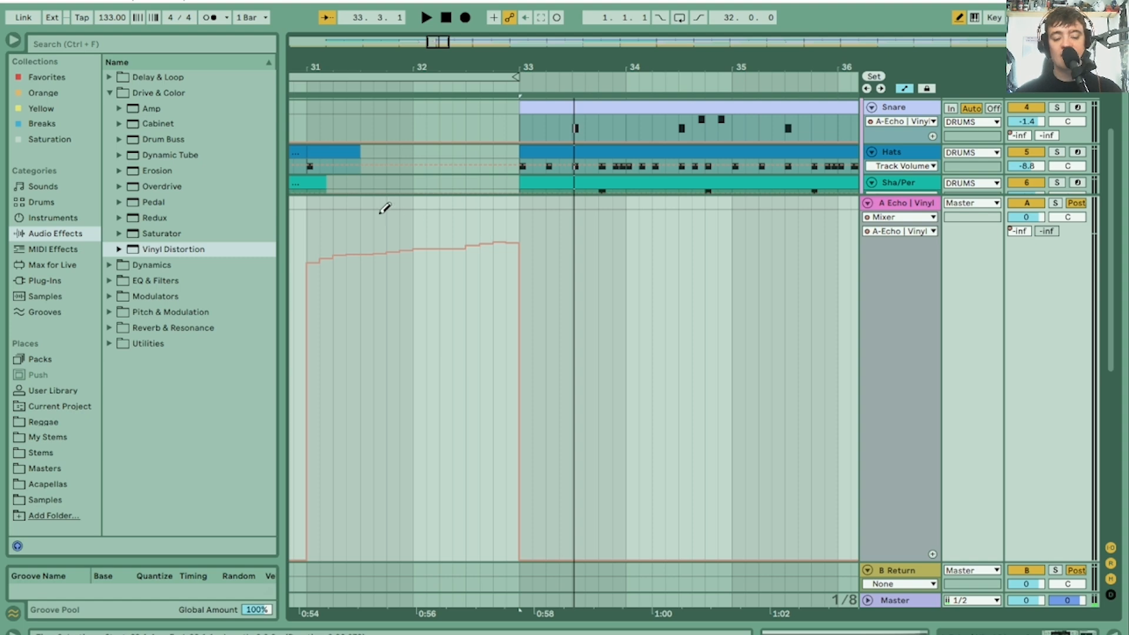
pyautogui.press('space')
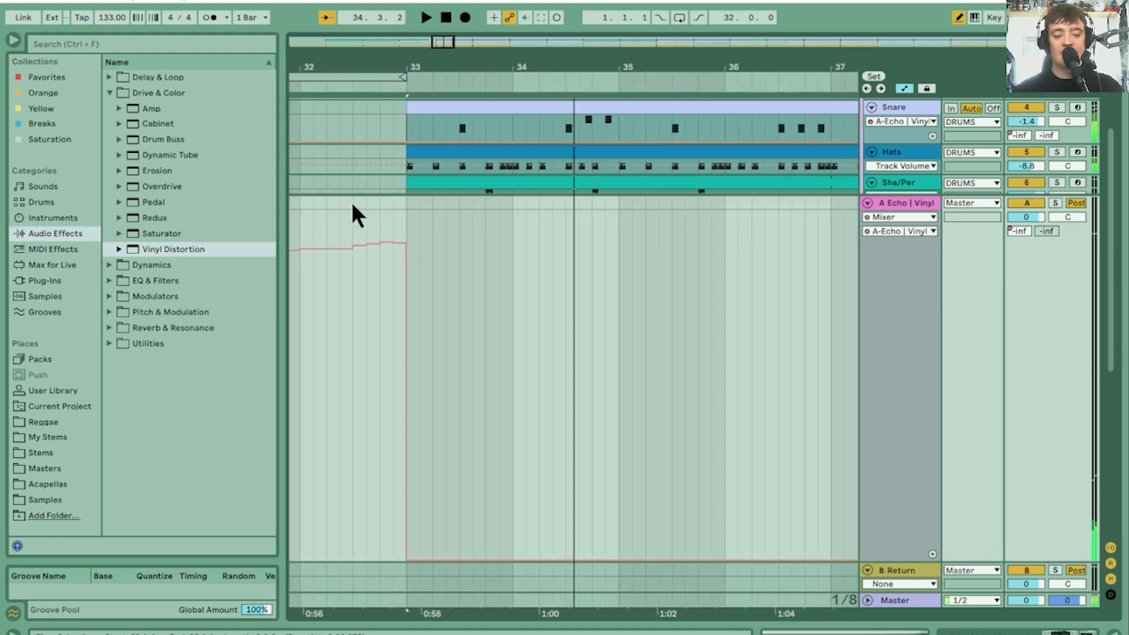
pyautogui.moveTo(311, 69); pyautogui.dragTo(412, 70)
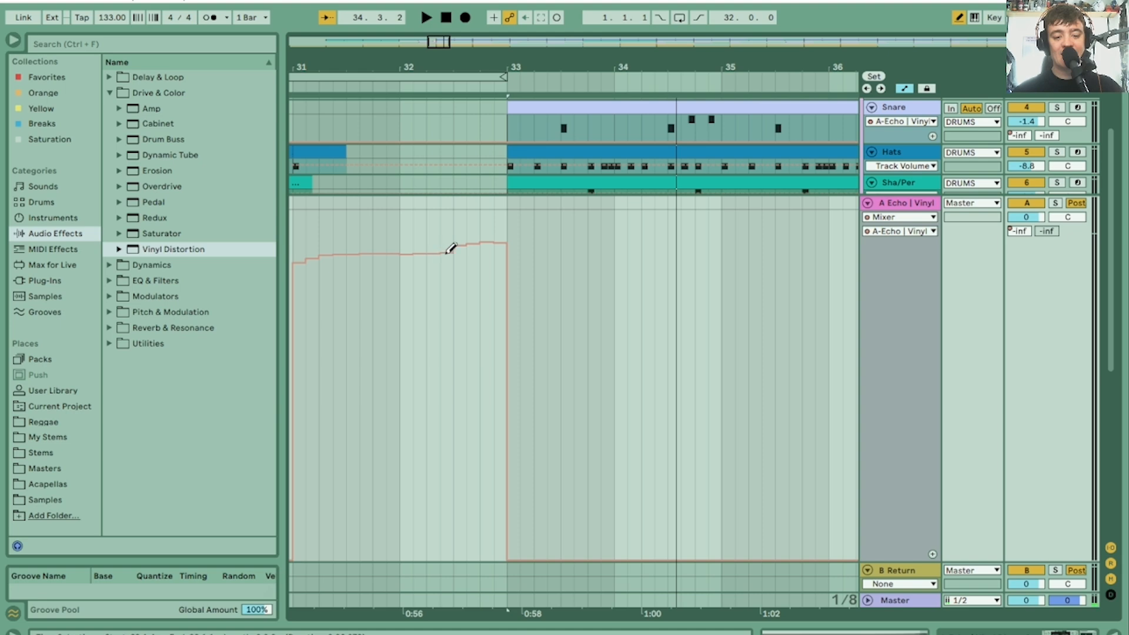
pyautogui.press('space')
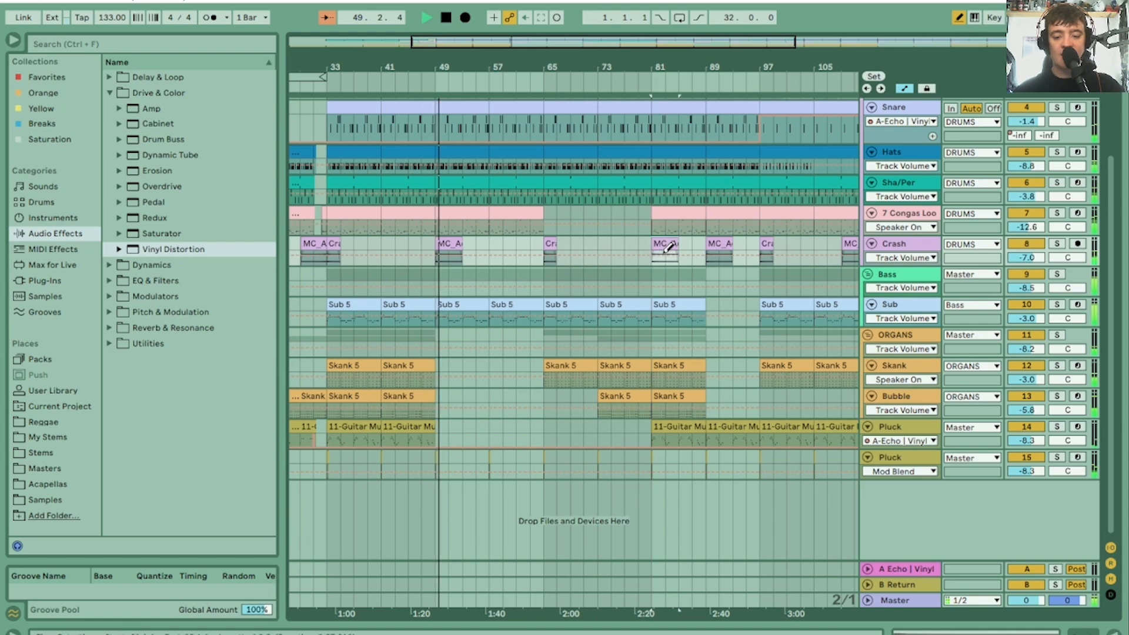
# Step: Delete the crash clip starting at bar 89 on the Crash track and look over the rest of the arrangement
pyautogui.press('Delete')
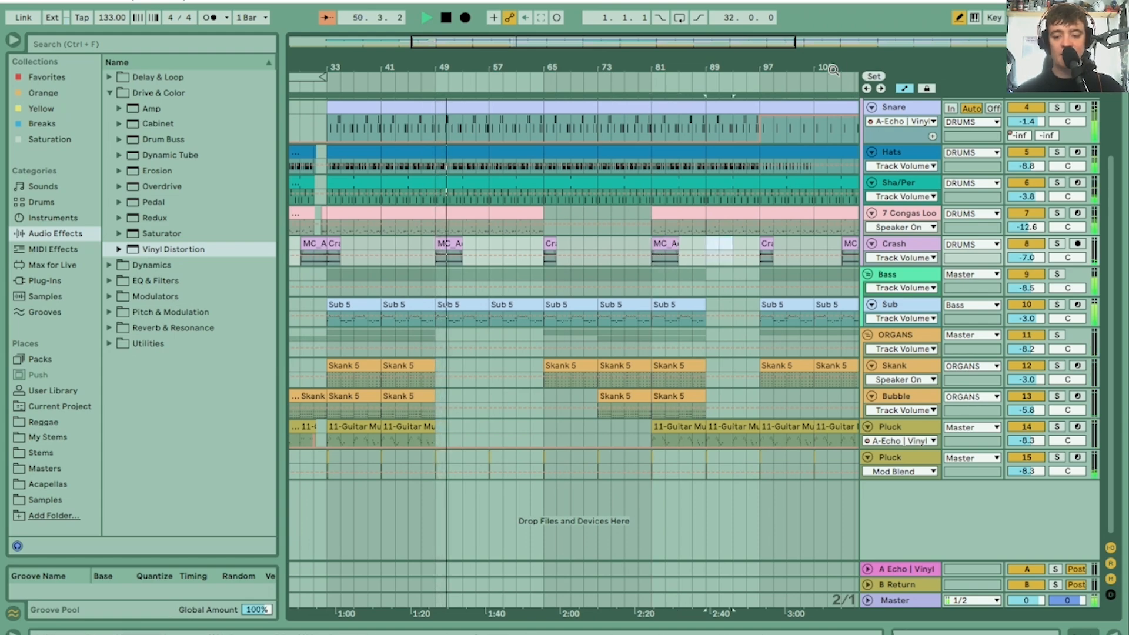
pyautogui.moveTo(831, 67); pyautogui.dragTo(522, 68)
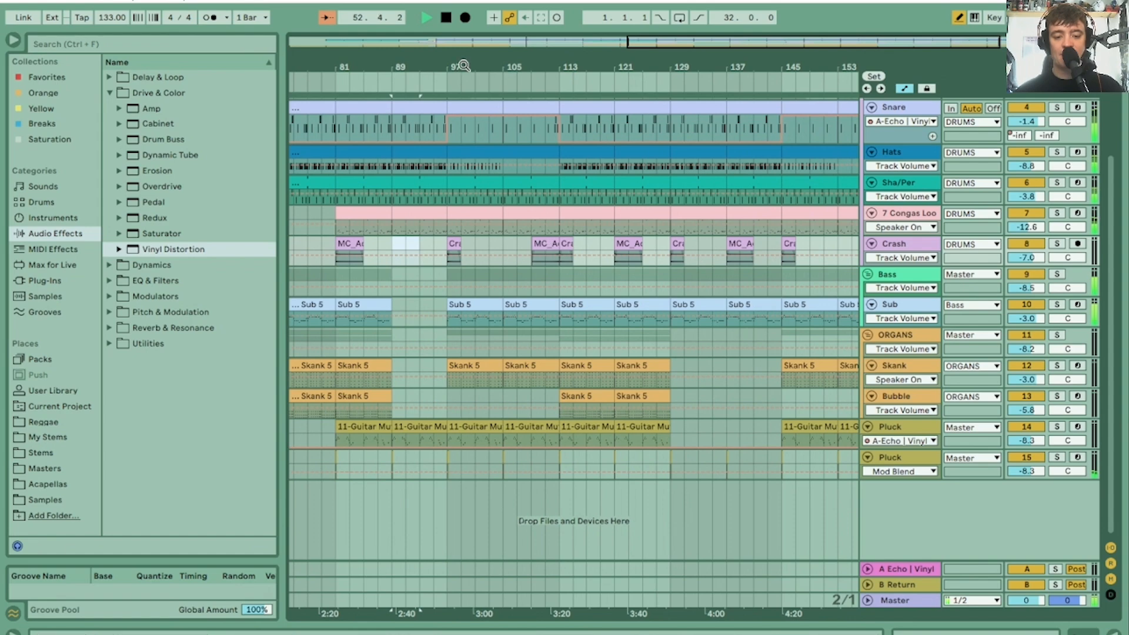
pyautogui.moveTo(460, 68); pyautogui.dragTo(678, 41)
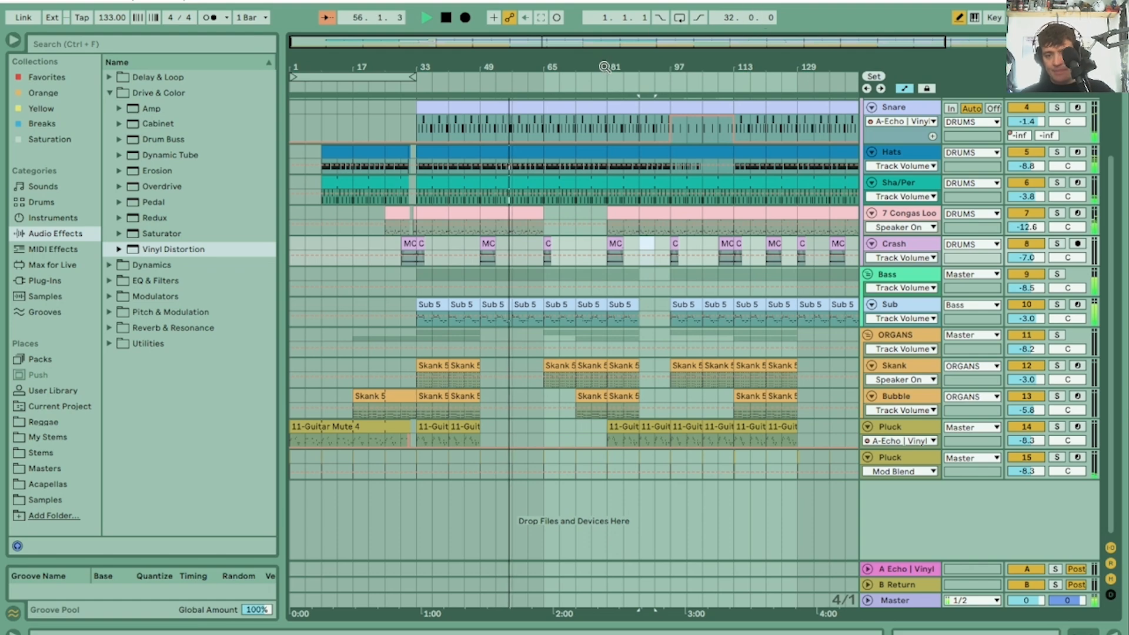
# Step: Add an audio track below the second Pluck and open the DRY SAMPLES folder of Body Sounds Vol. II in the Samples library
pyautogui.moveTo(677, 41); pyautogui.dragTo(624, 35)
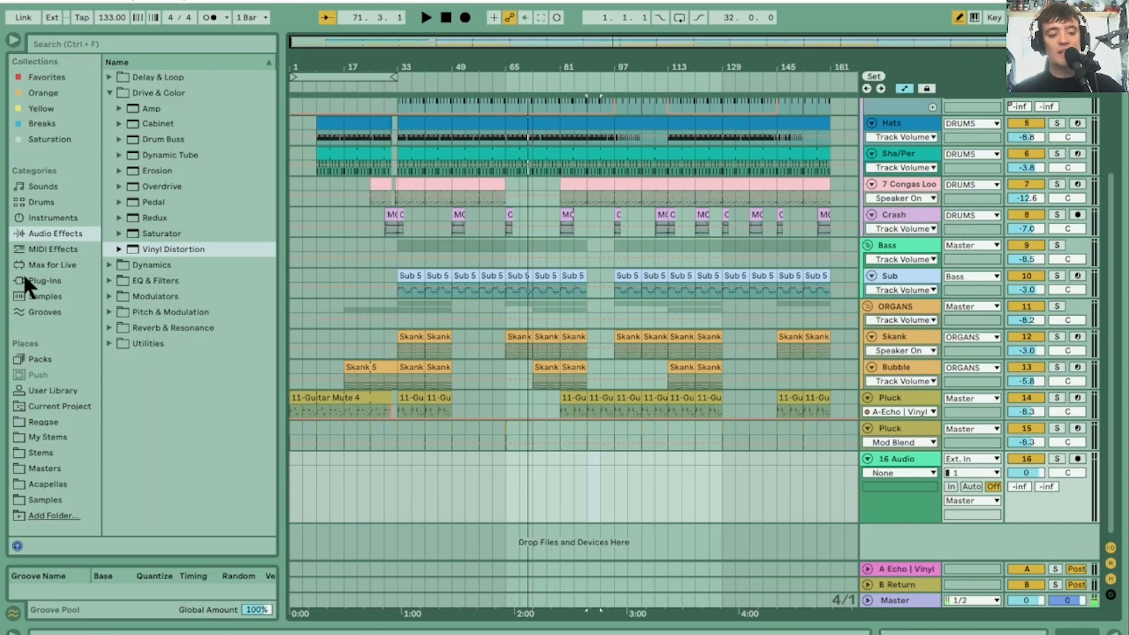
pyautogui.click(47, 500)
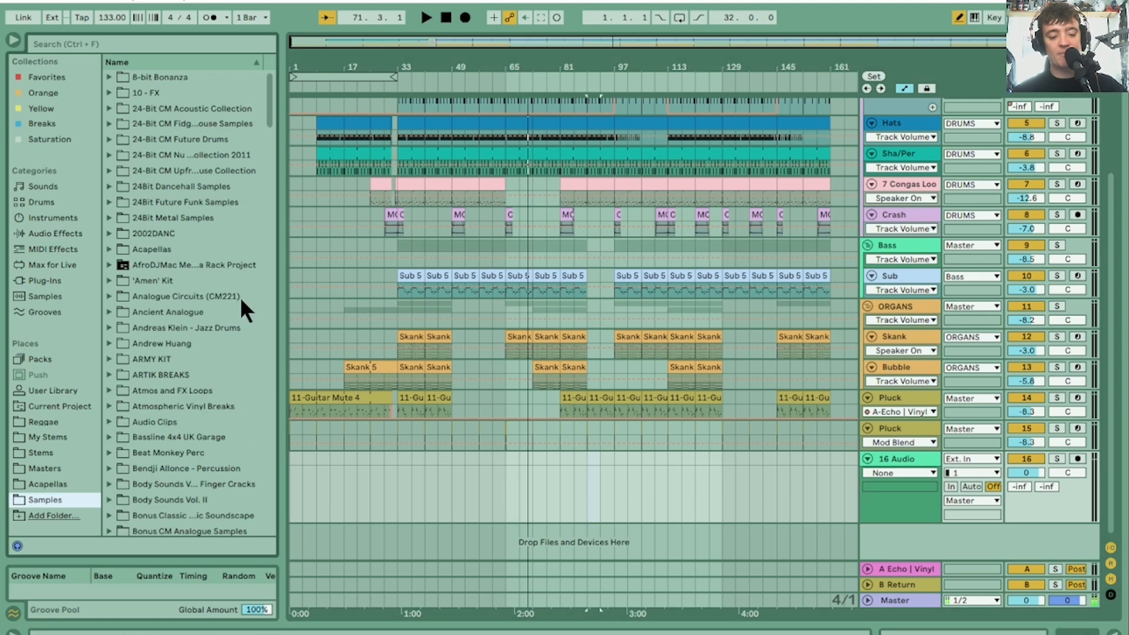
pyautogui.scroll(-5, 185, 291)
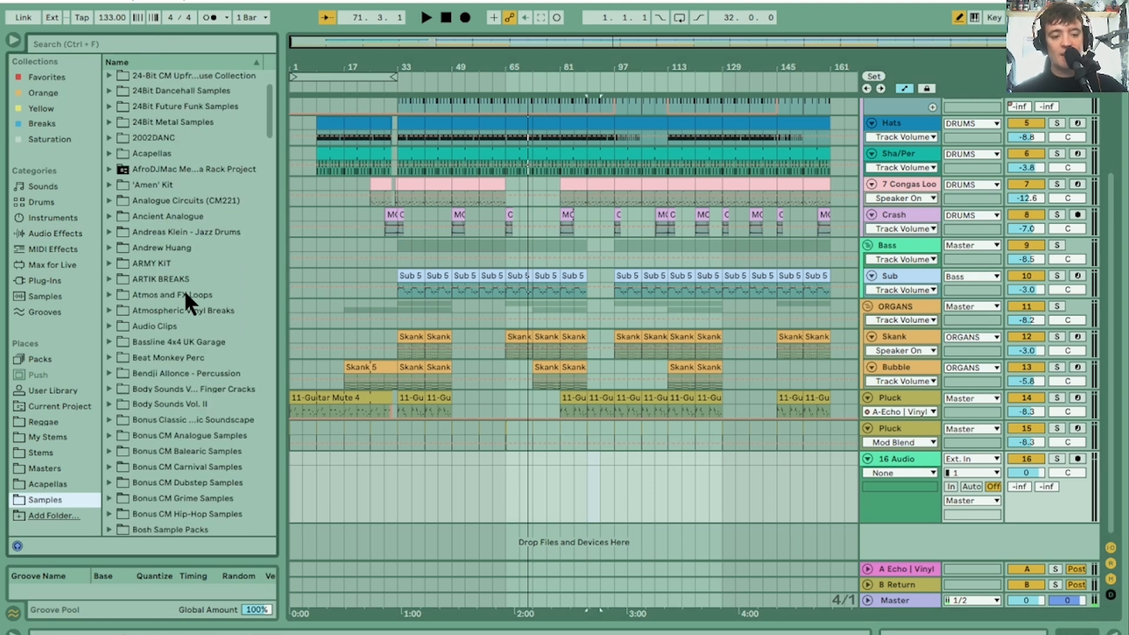
pyautogui.scroll(-12, 185, 291)
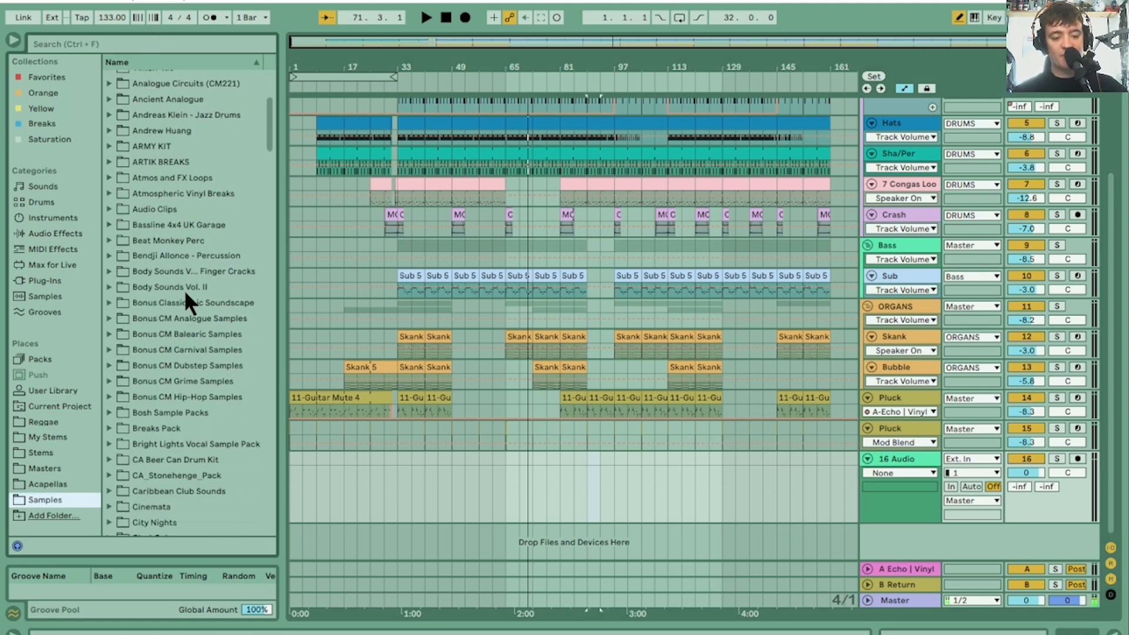
pyautogui.scroll(-8, 185, 290)
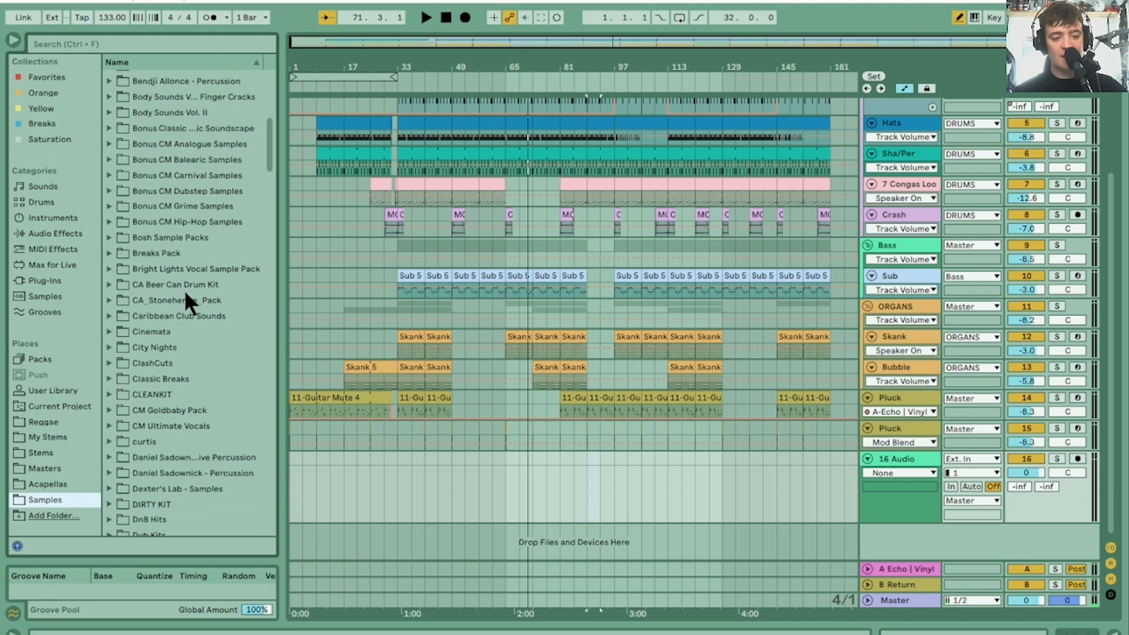
pyautogui.click(110, 104)
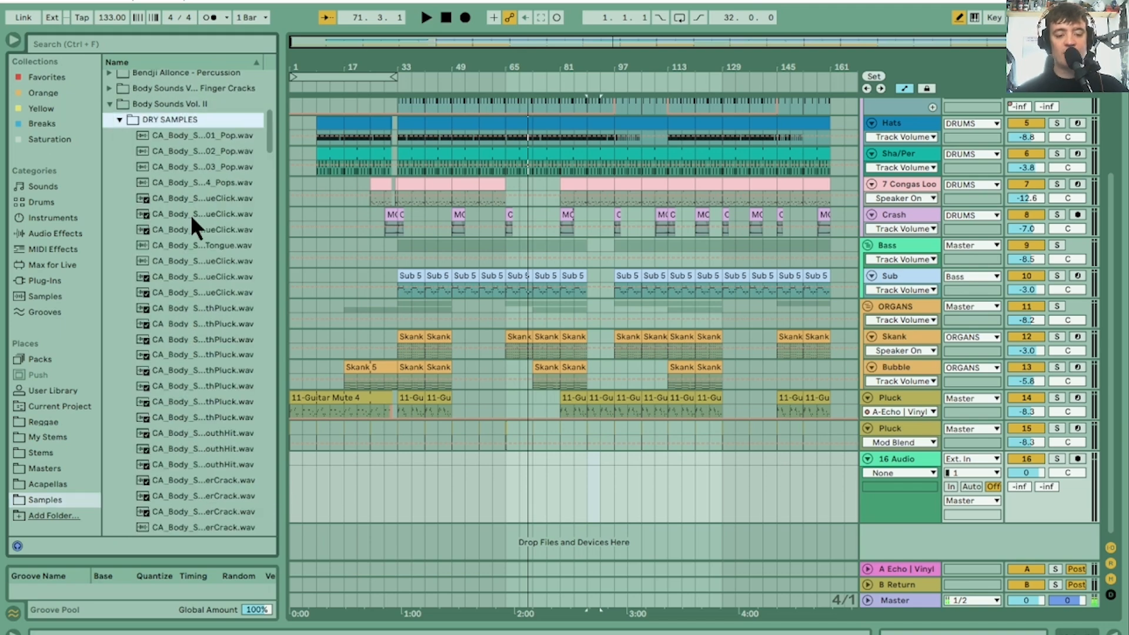
# Step: Widen the browser, audition the pop samples, and place CA_Body_Sounds_II_04_Pops.wav on the new audio track at bar 49
pyautogui.moveTo(280, 243); pyautogui.dragTo(393, 254)
pyautogui.press('Down')
pyautogui.press('Down')
pyautogui.press('Down')
pyautogui.press('Down')
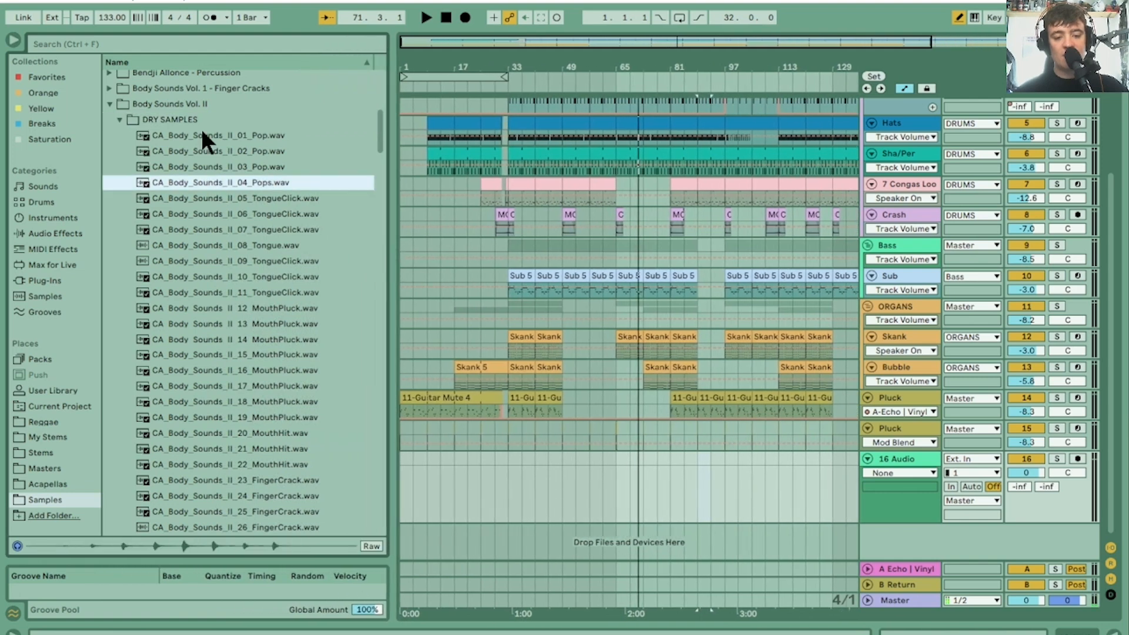
pyautogui.moveTo(204, 178); pyautogui.dragTo(559, 474)
# Step: Play the pops clip from bar 49 together with the sub bass
pyautogui.moveTo(591, 65); pyautogui.dragTo(677, 65)
pyautogui.click(522, 275)
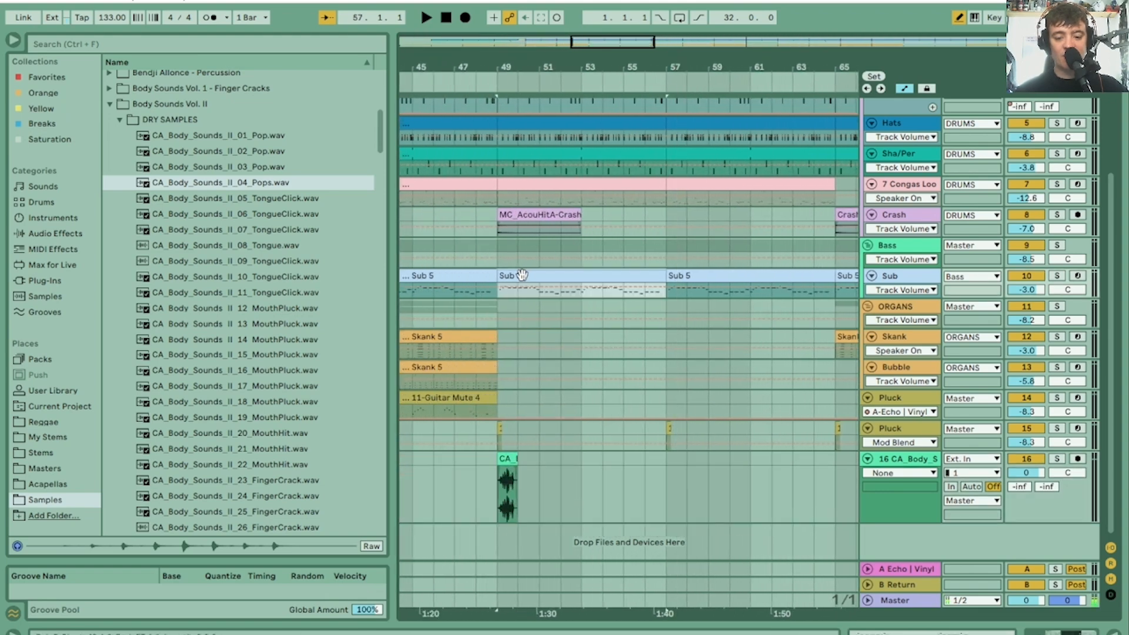
pyautogui.press('space')
pyautogui.press('space')
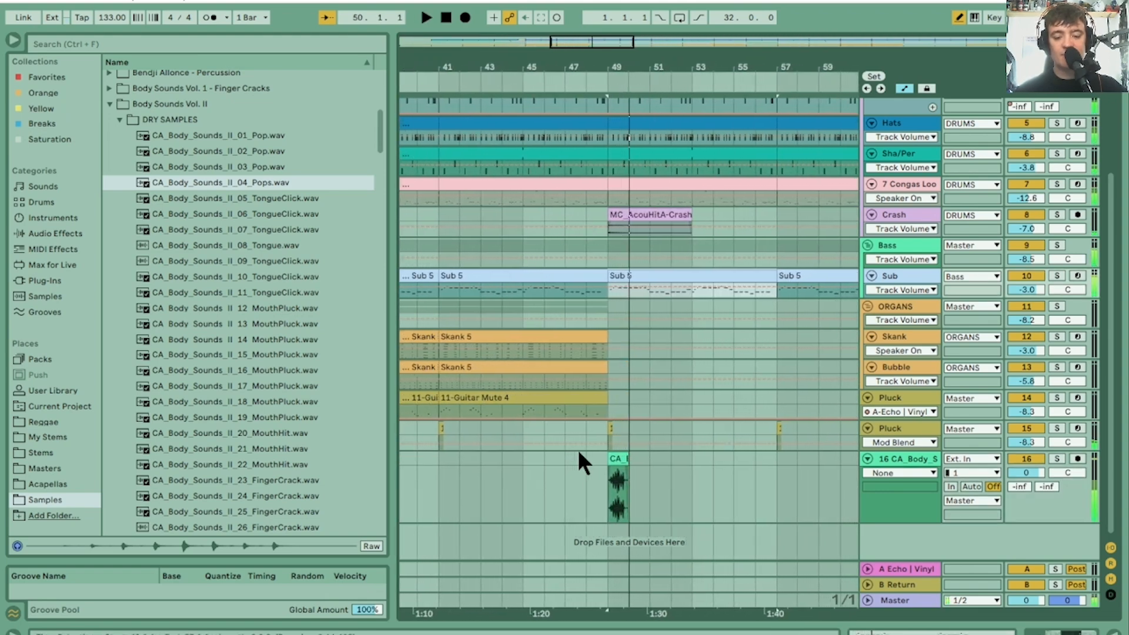
# Step: Move the pops clip along its track so it starts midway through bar 56 and runs into bar 57
pyautogui.click(615, 457)
pyautogui.moveTo(615, 458); pyautogui.dragTo(763, 458)
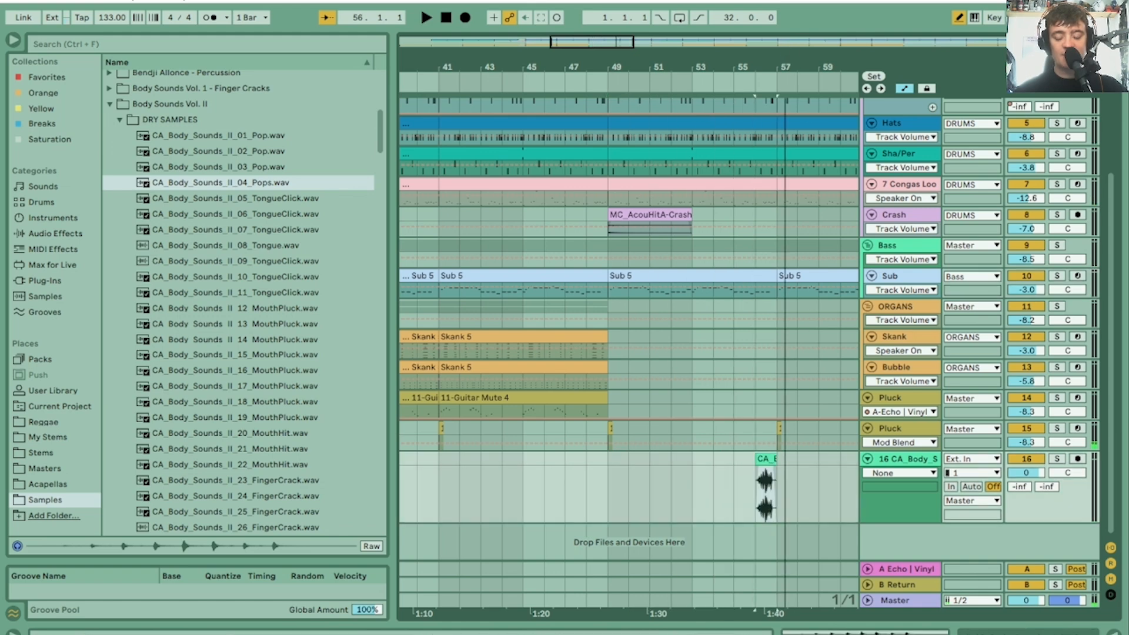
pyautogui.moveTo(792, 53); pyautogui.dragTo(644, 135)
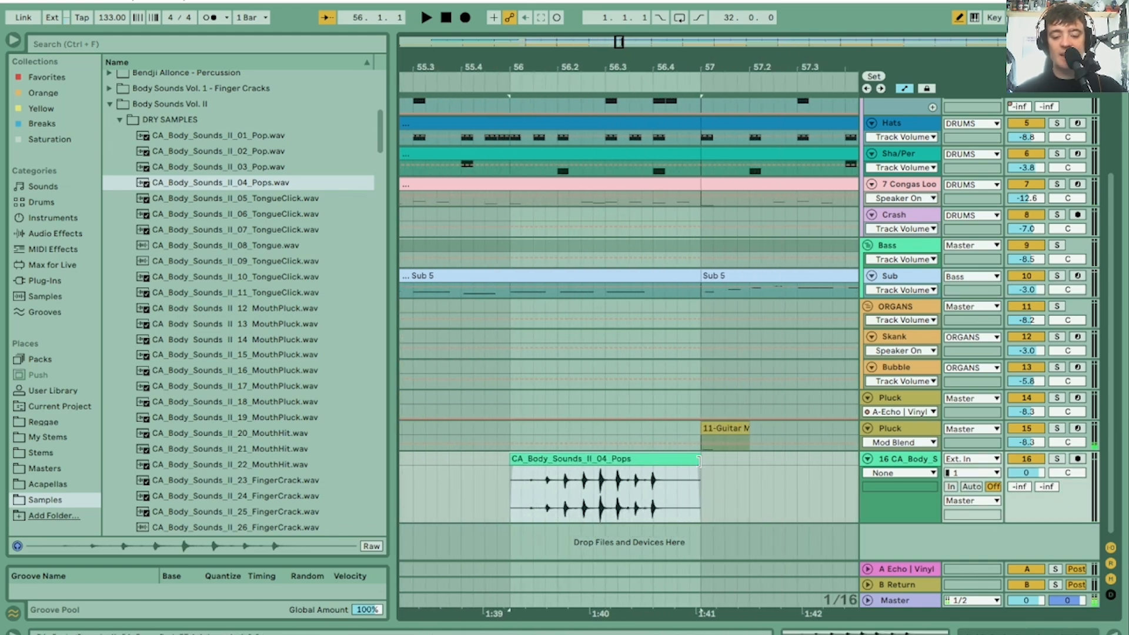
pyautogui.moveTo(705, 64); pyautogui.dragTo(614, 63)
pyautogui.moveTo(583, 458); pyautogui.dragTo(671, 458)
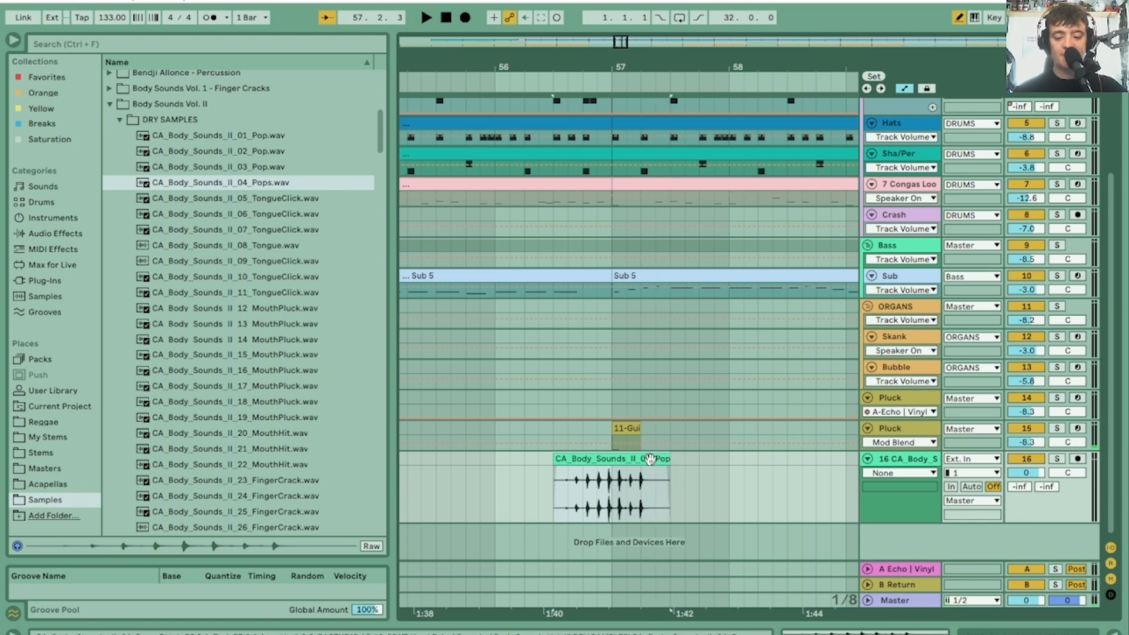
# Step: Open the pops clip's waveform and warp its last four pops onto 1.3, 1.3.3, 1.4 and 1.4.3
pyautogui.doubleClick(649, 459)
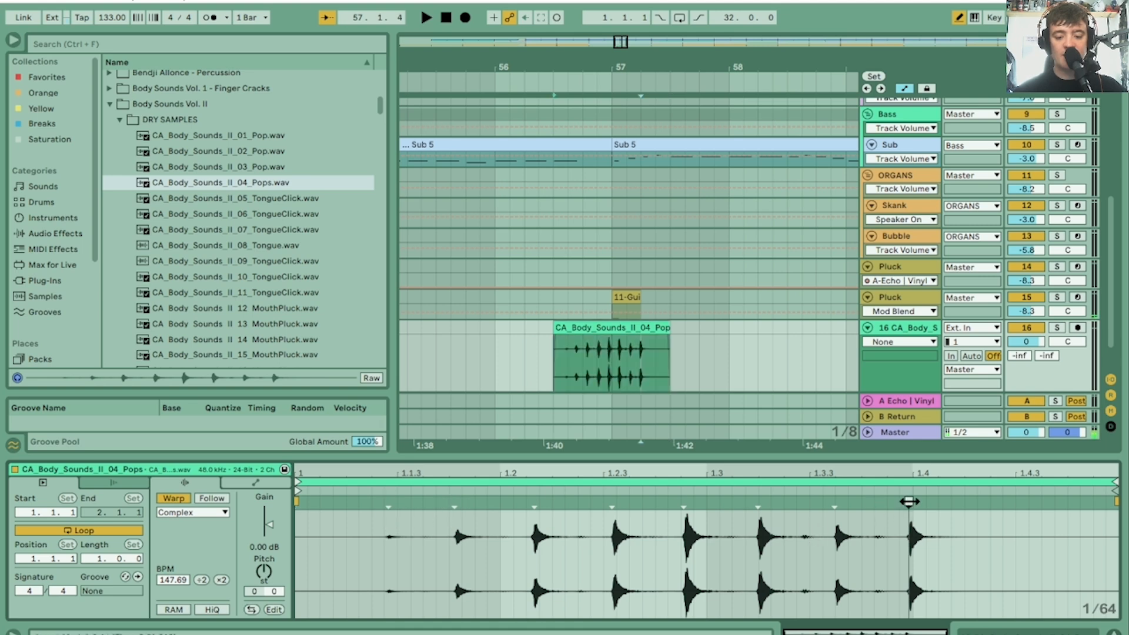
pyautogui.moveTo(908, 501)
pyautogui.mouseDown()
pyautogui.moveTo(936, 501)
pyautogui.moveTo(926, 501)
pyautogui.mouseUp()
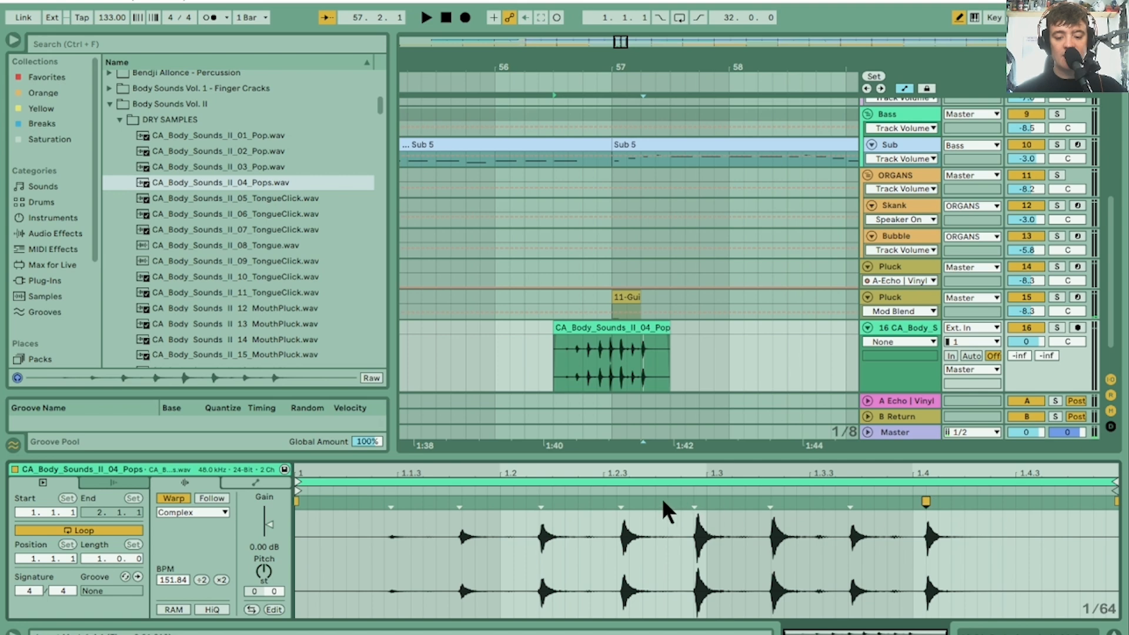
pyautogui.moveTo(694, 502); pyautogui.dragTo(707, 502)
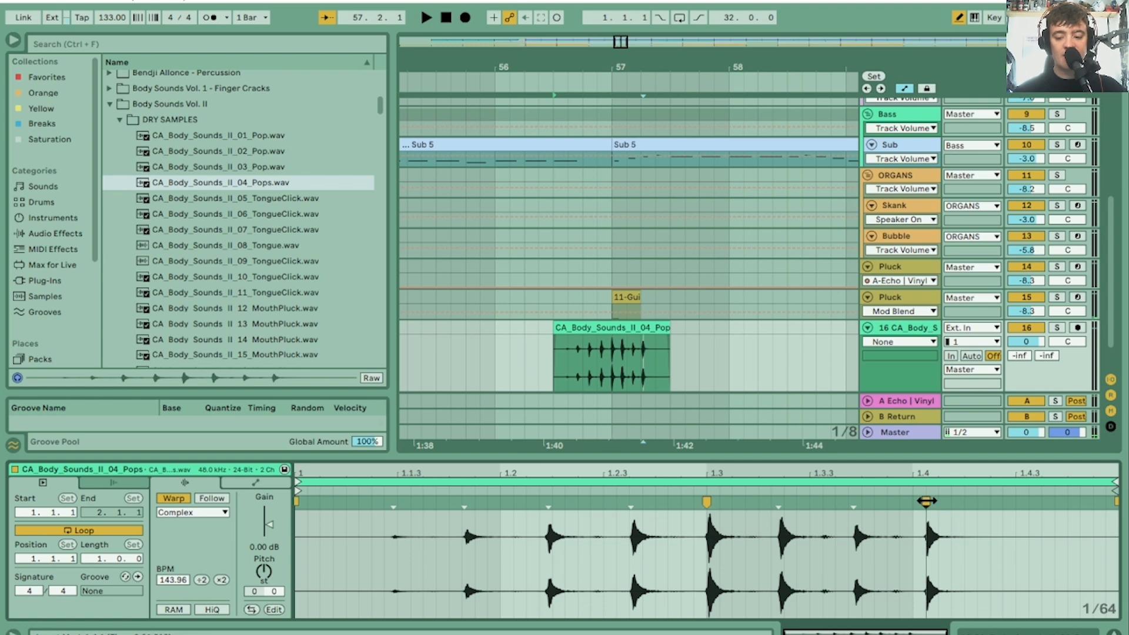
pyautogui.moveTo(926, 501); pyautogui.dragTo(1019, 502)
pyautogui.moveTo(808, 504)
pyautogui.mouseDown()
pyautogui.moveTo(821, 504)
pyautogui.moveTo(810, 504)
pyautogui.mouseUp()
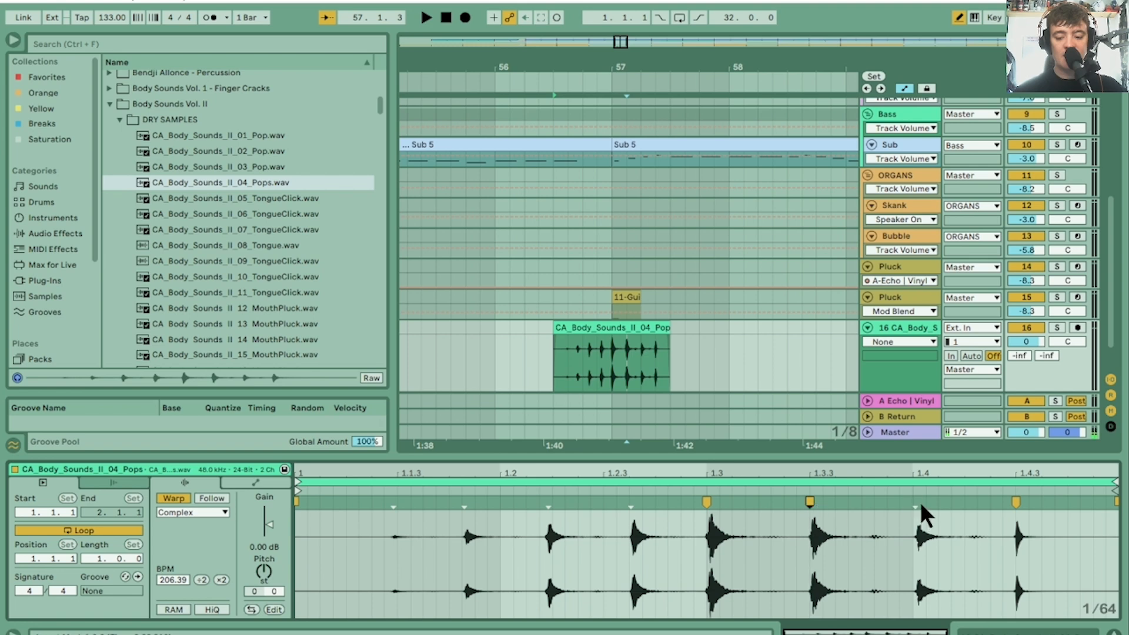
pyautogui.moveTo(920, 502); pyautogui.dragTo(914, 503)
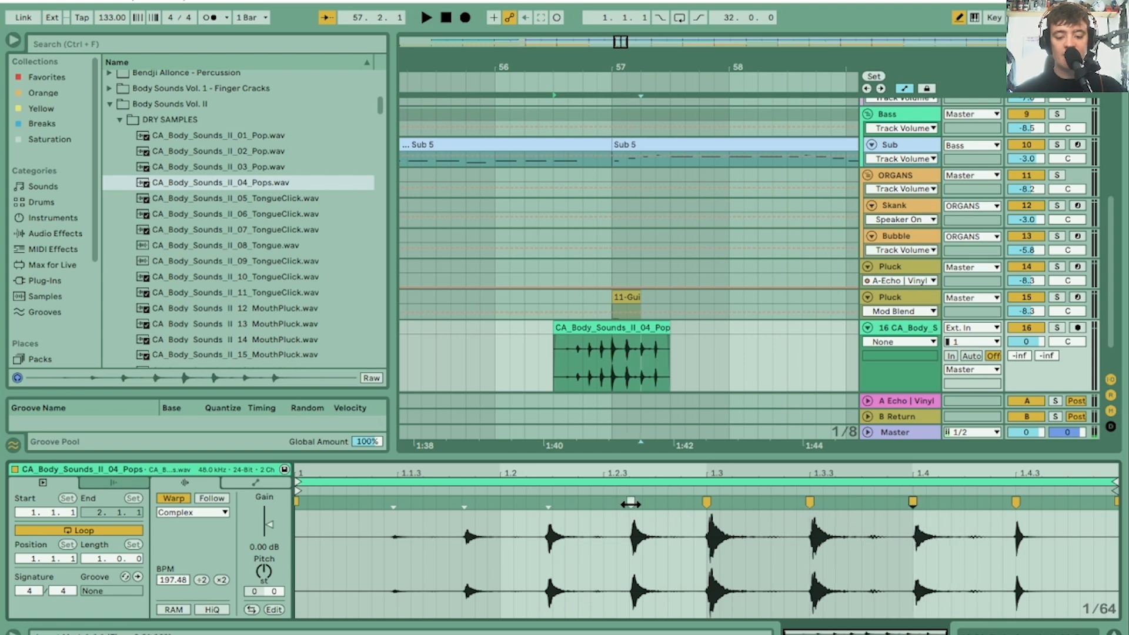
# Step: Warp the four earlier pops towards the clip start, at 1.1.2, 1.1.3, 1.2 and near 1.2.3, and play the result
pyautogui.moveTo(630, 503); pyautogui.dragTo(613, 502)
pyautogui.moveTo(537, 503); pyautogui.dragTo(501, 504)
pyautogui.moveTo(432, 504); pyautogui.dragTo(345, 501)
pyautogui.rightClick(341, 504)
pyautogui.click(334, 500)
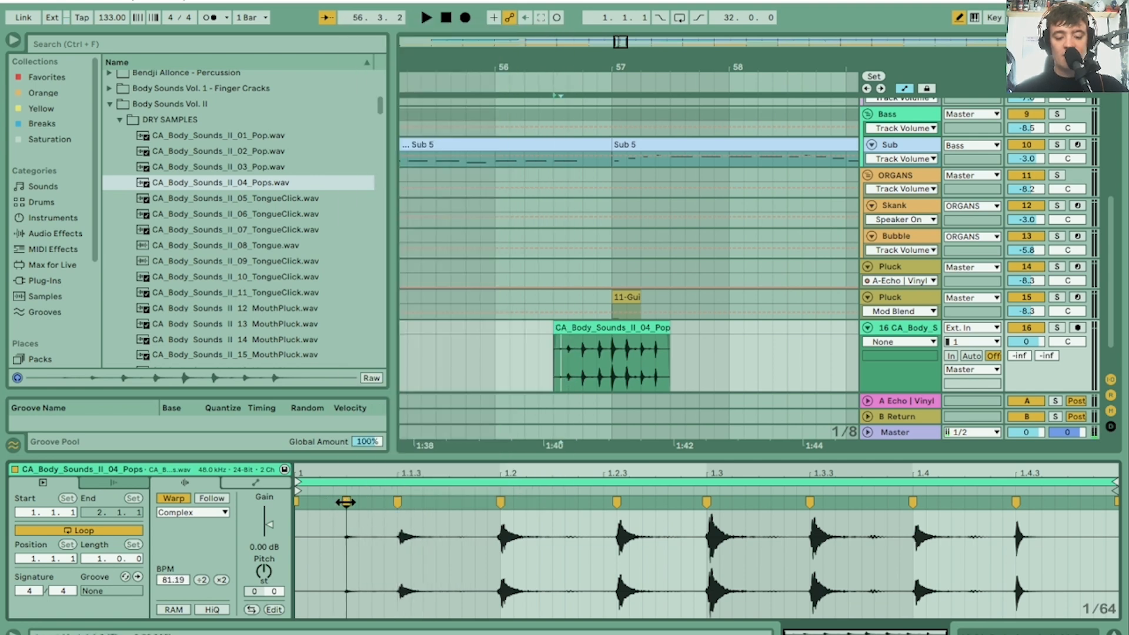
pyautogui.press('space')
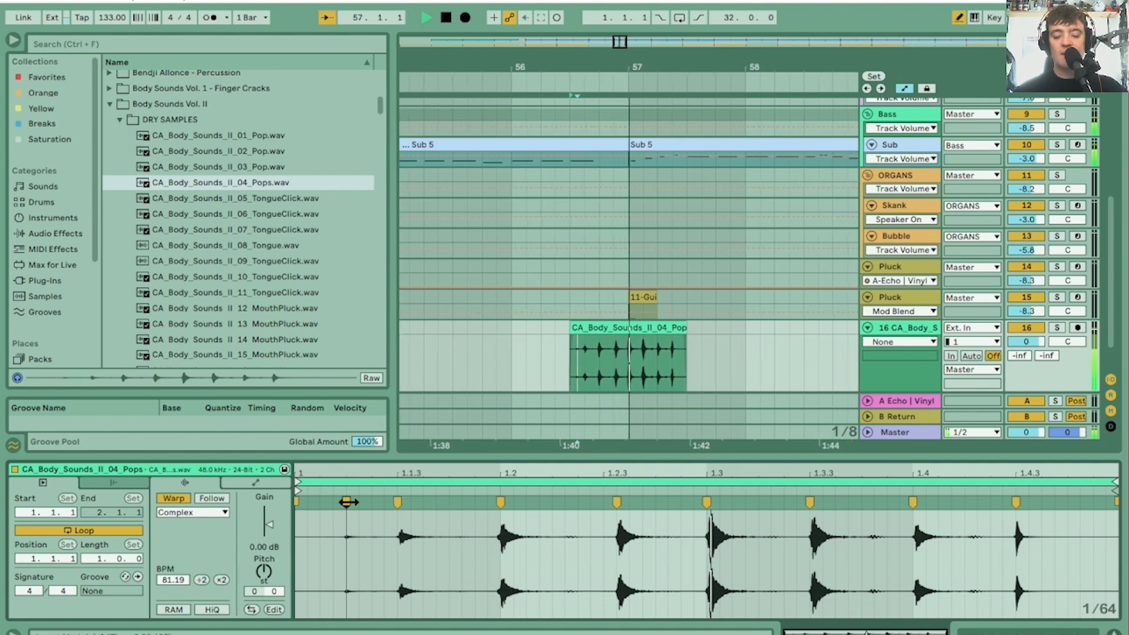
pyautogui.press('space')
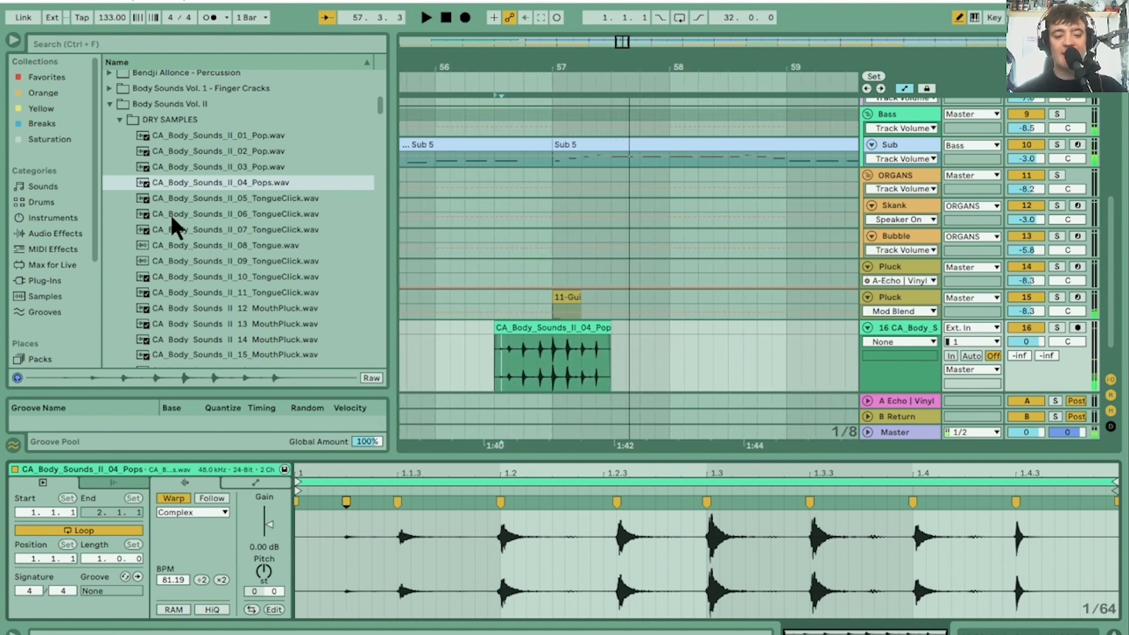
# Step: Add an Echo effect to the pops track, set its synced delay times to Notes mode, and play the clip
pyautogui.click(47, 216)
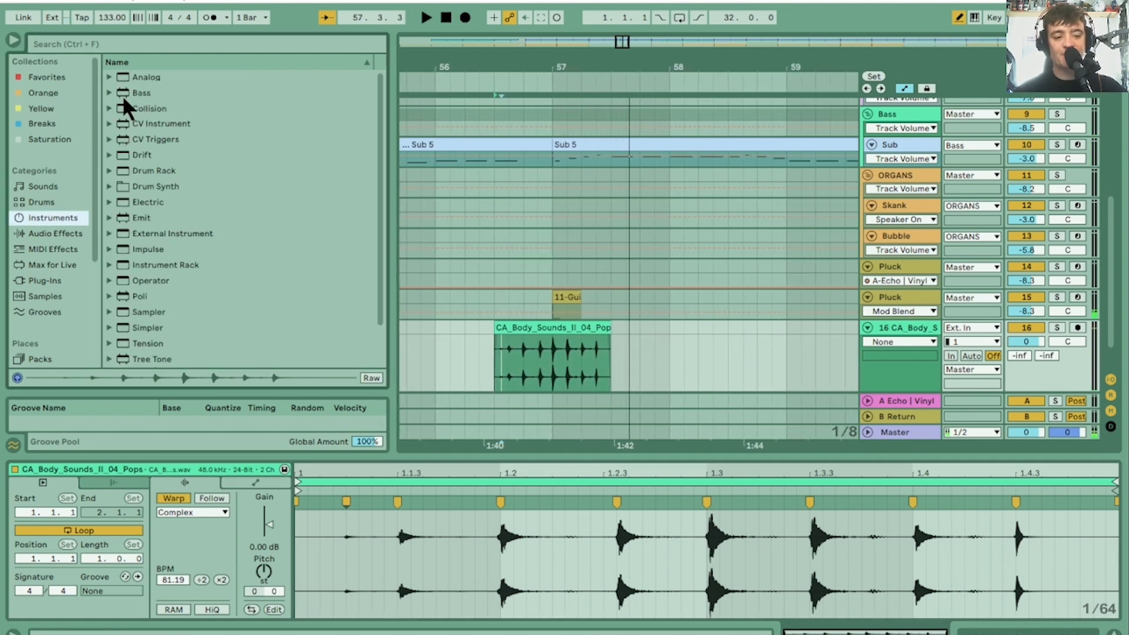
pyautogui.click(55, 234)
pyautogui.click(109, 77)
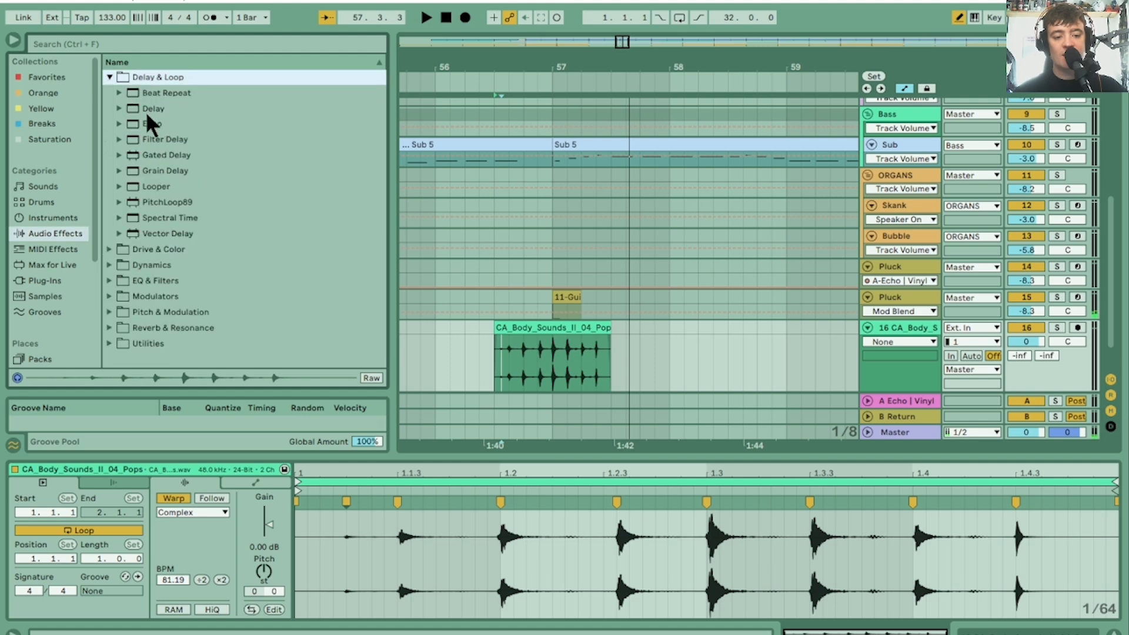
pyautogui.moveTo(148, 123); pyautogui.dragTo(311, 158)
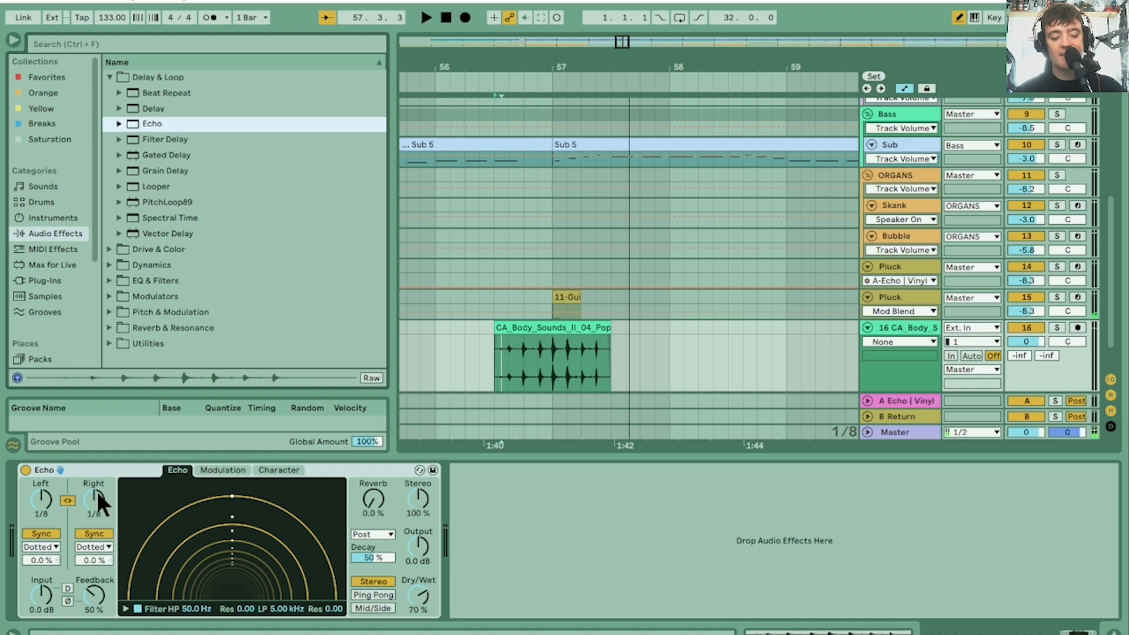
pyautogui.click(92, 547)
pyautogui.click(97, 556)
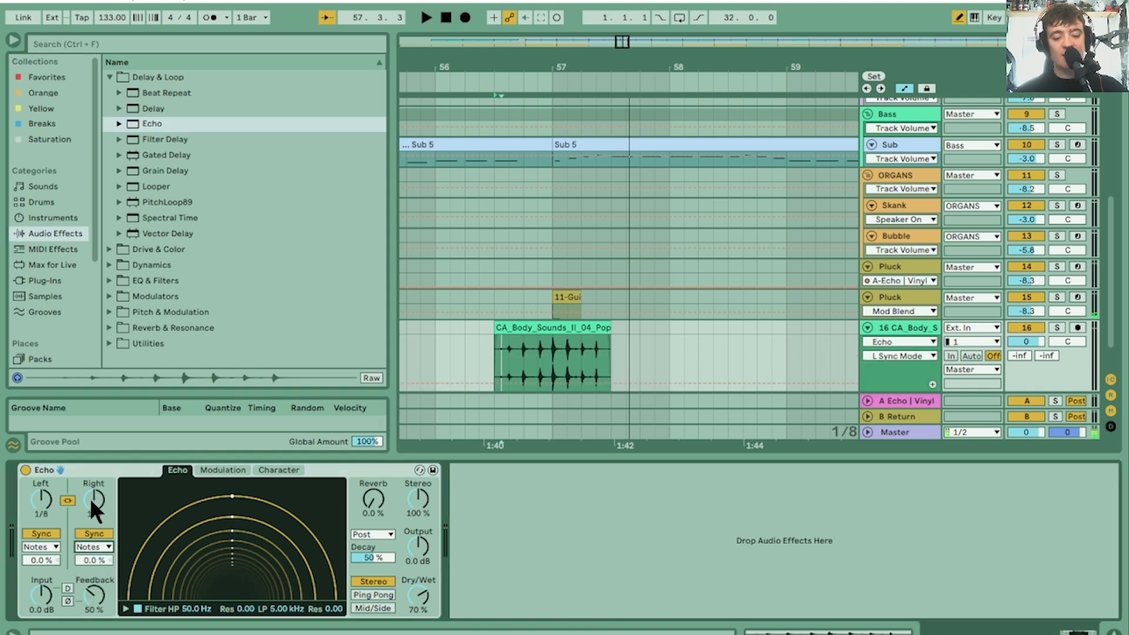
pyautogui.press('space')
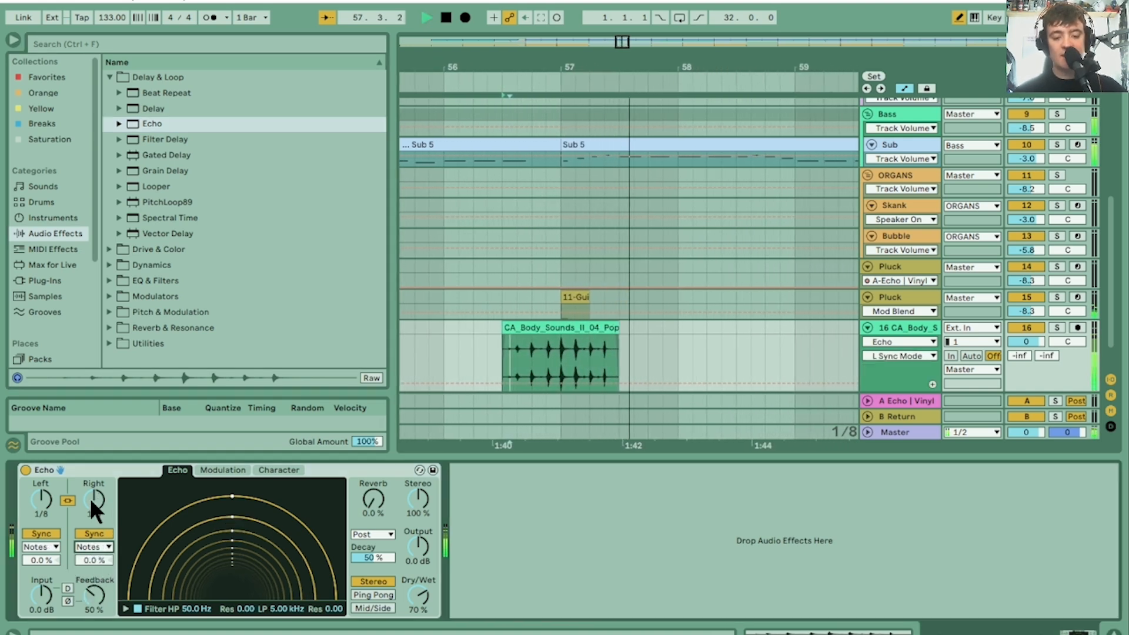
# Step: Set the Echo's reverb to 72 % in the Pre position and its dry/wet mix to 48 %
pyautogui.moveTo(372, 499); pyautogui.dragTo(372, 457)
pyautogui.click(376, 532)
pyautogui.click(375, 546)
pyautogui.press('space')
pyautogui.press('space')
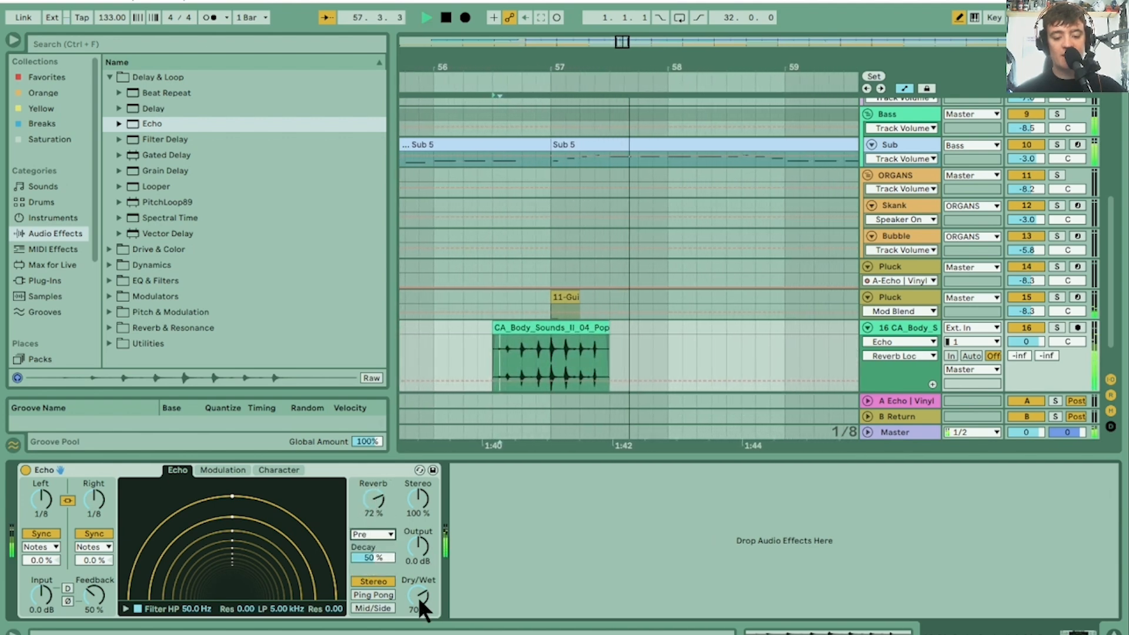
pyautogui.moveTo(419, 597); pyautogui.dragTo(418, 610)
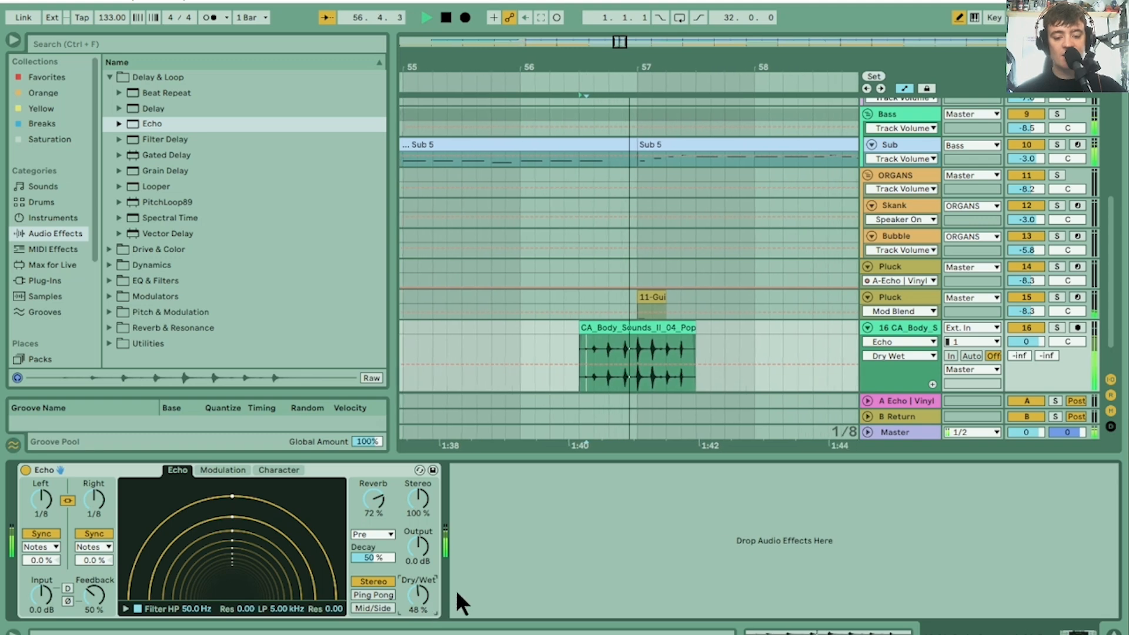
# Step: Lower the pops track's volume to -14.0 dB while checking its level in playback
pyautogui.moveTo(1035, 337)
pyautogui.mouseDown()
pyautogui.moveTo(1035, 351)
pyautogui.moveTo(1035, 339)
pyautogui.mouseUp()
pyautogui.press('space')
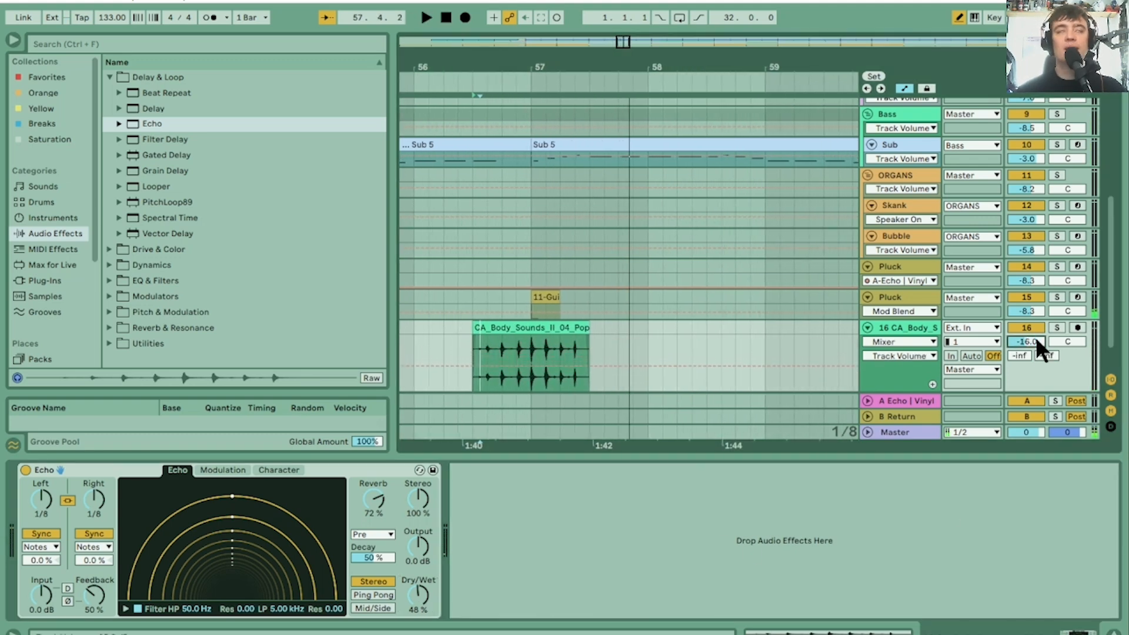
pyautogui.press('space')
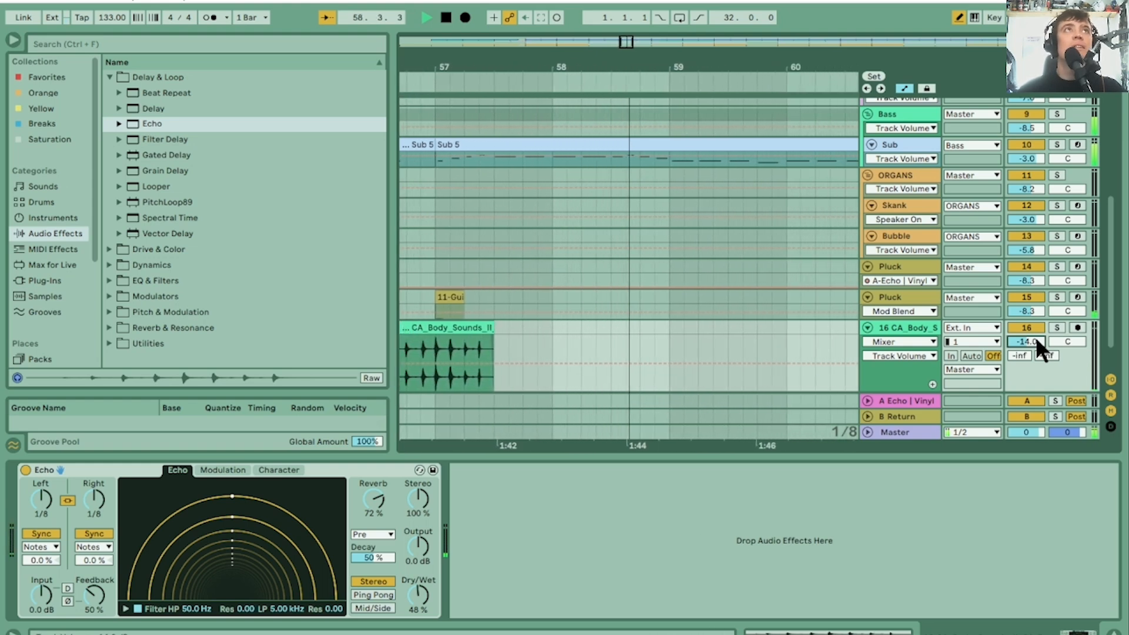
pyautogui.press('space')
pyautogui.press('space')
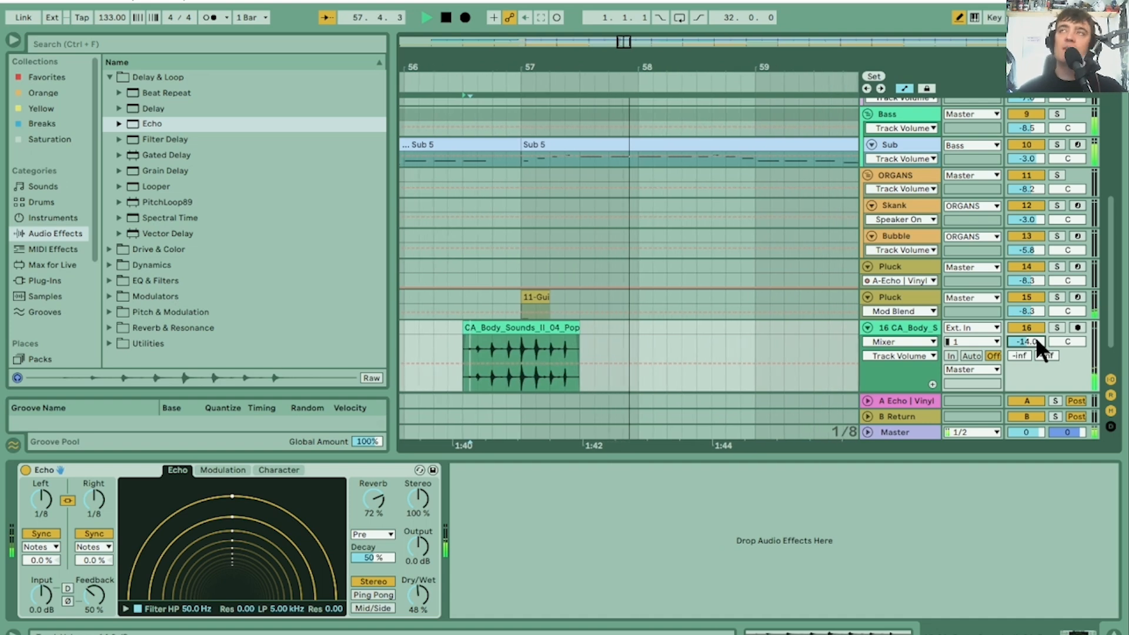
pyautogui.press('space')
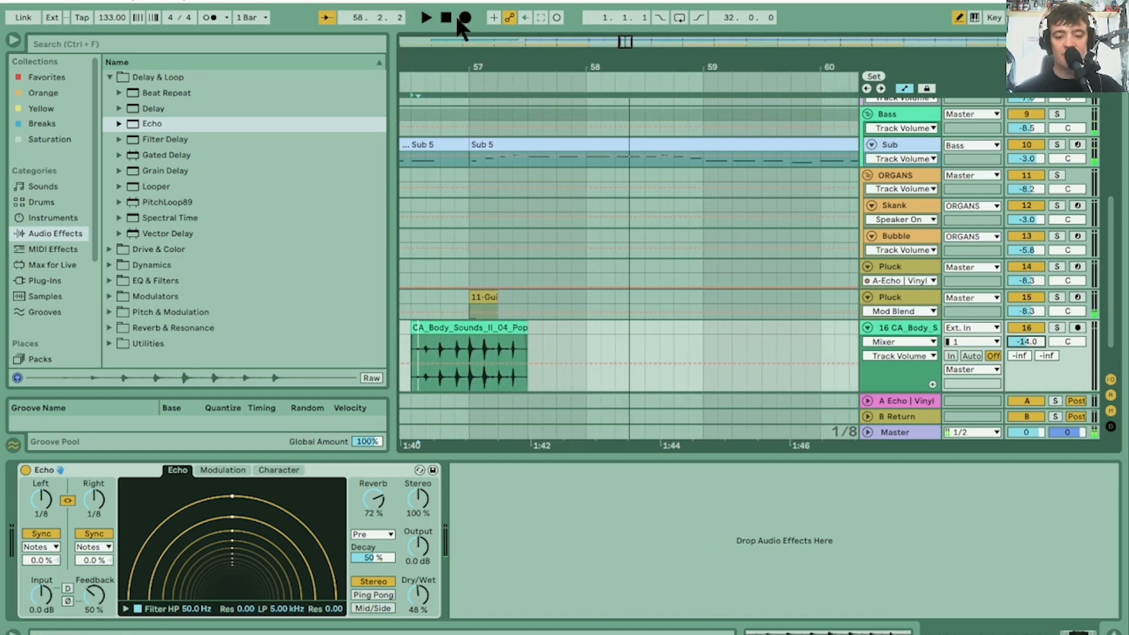
# Step: Return to the Body Sounds Vol. II samples and audition them from the tongue clicks through to the bird calls
pyautogui.moveTo(441, 63); pyautogui.dragTo(796, 63)
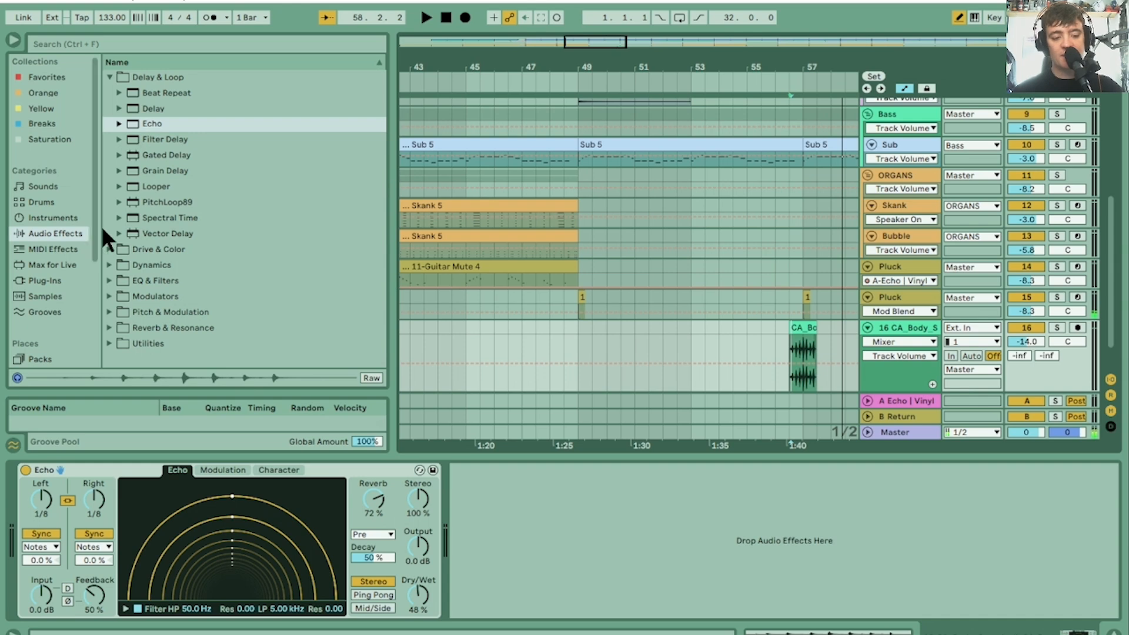
pyautogui.scroll(-5, 95, 277)
pyautogui.click(28, 344)
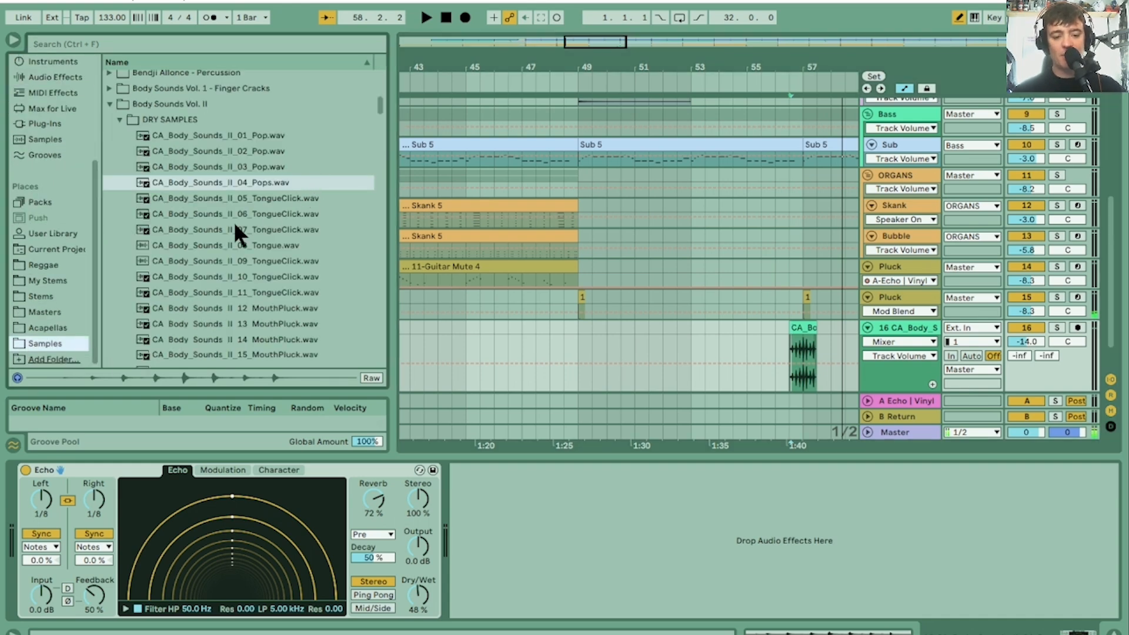
pyautogui.click(198, 292)
pyautogui.scroll(-4, 250, 105)
pyautogui.press('Down')
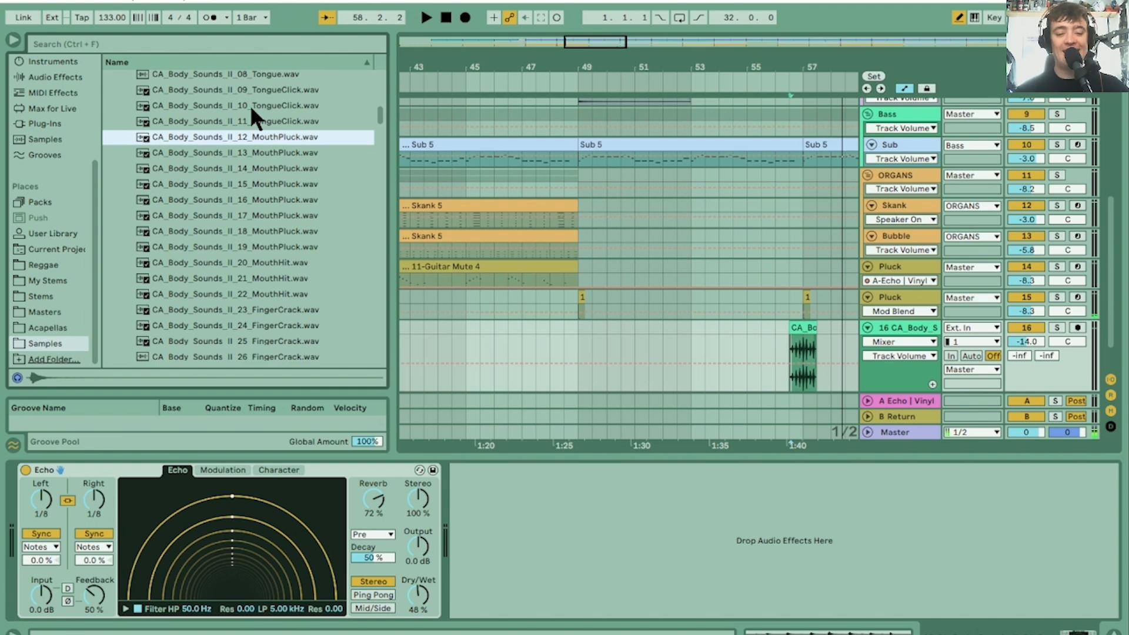
pyautogui.press('Down')
pyautogui.press('Down')
pyautogui.press('Down')
pyautogui.press('Down')
pyautogui.press('Down')
pyautogui.press('Down')
pyautogui.press('Down')
pyautogui.press('Down')
pyautogui.press('Down')
pyautogui.press('Down')
pyautogui.press('Down')
pyautogui.press('Down')
pyautogui.press('Down')
pyautogui.press('Down')
pyautogui.press('Down')
pyautogui.press('Down')
pyautogui.press('Down')
pyautogui.press('Down')
pyautogui.press('Down')
pyautogui.press('Down')
pyautogui.press('Down')
pyautogui.press('Down')
pyautogui.press('Down')
pyautogui.press('Down')
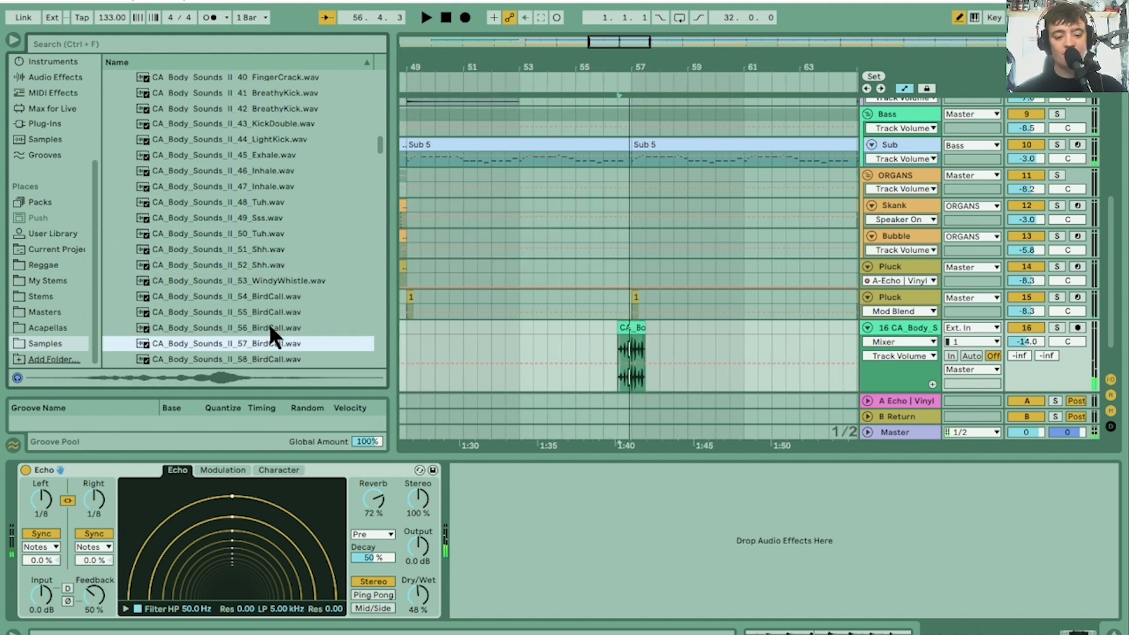
# Step: Add CA_Body_Sounds_II_57_BirdCall.wav to the pops track and position it so its loudest peak lands on bar 41
pyautogui.moveTo(257, 352); pyautogui.dragTo(491, 337)
pyautogui.click(446, 17)
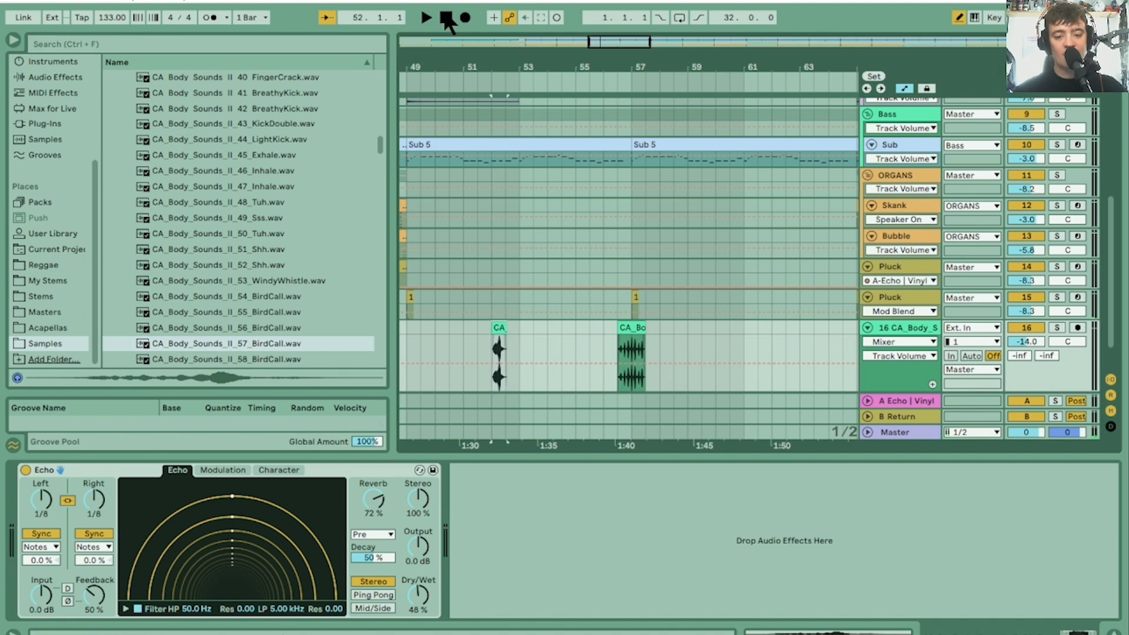
pyautogui.moveTo(461, 64); pyautogui.dragTo(722, 62)
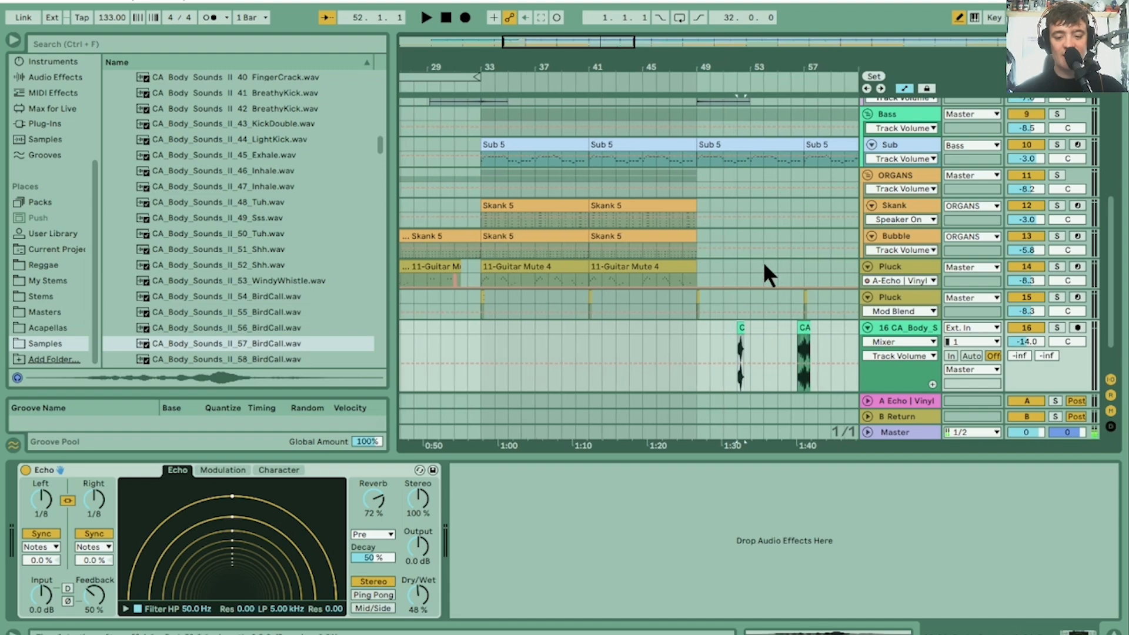
pyautogui.moveTo(740, 326); pyautogui.dragTo(588, 328)
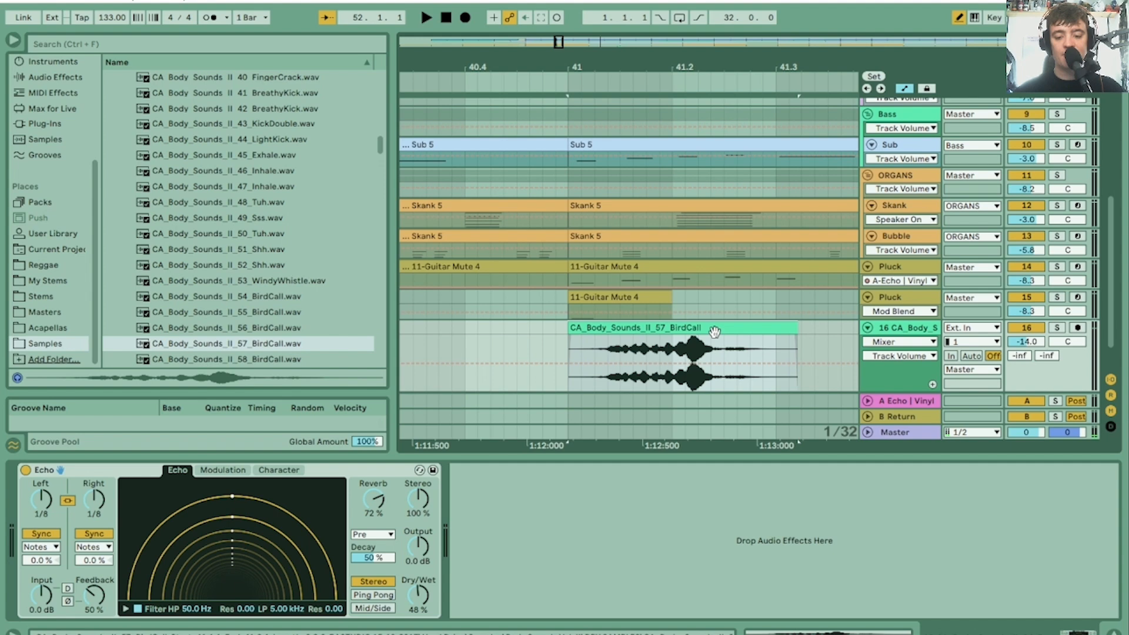
pyautogui.moveTo(714, 332)
pyautogui.mouseDown()
pyautogui.moveTo(591, 341)
pyautogui.moveTo(593, 332)
pyautogui.mouseUp()
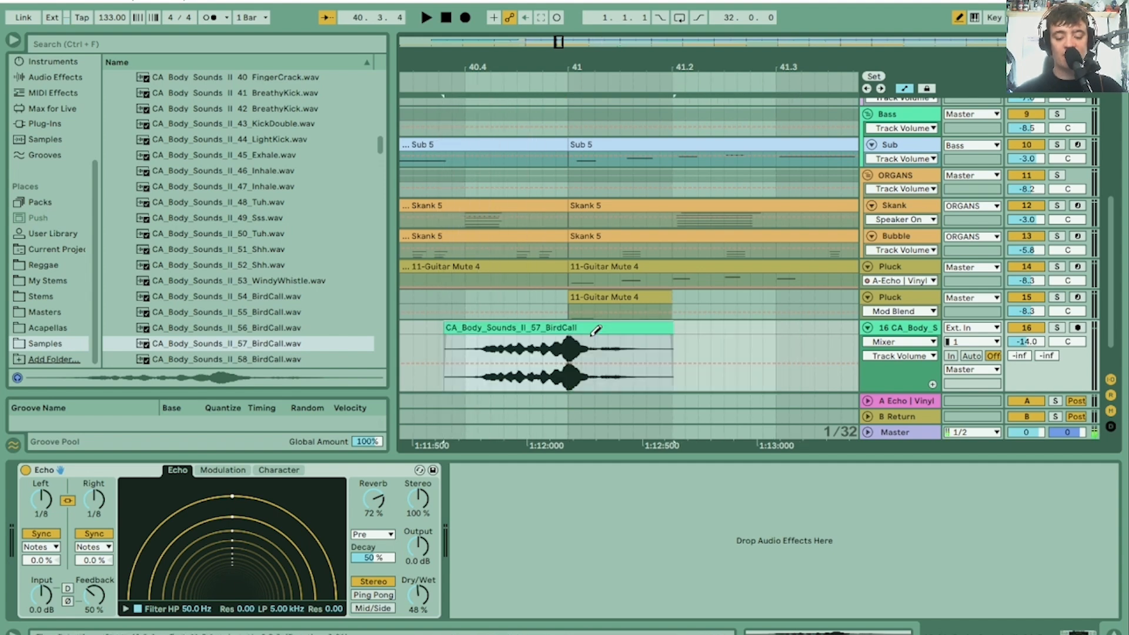
# Step: Play the bird call in context with the full arrangement around bar 41
pyautogui.press('space')
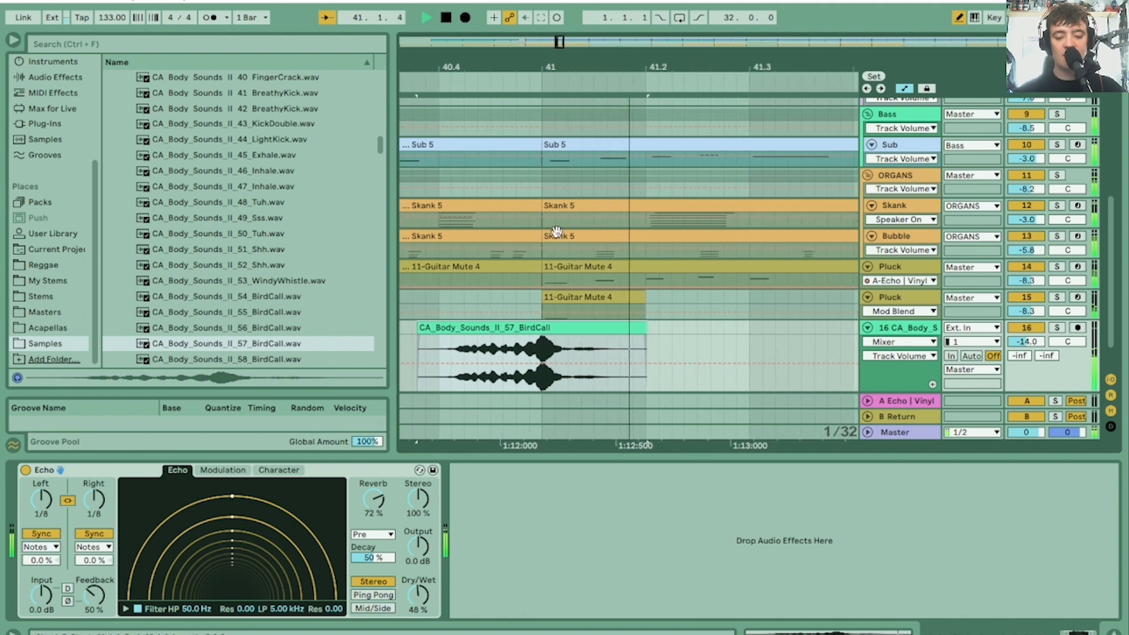
pyautogui.moveTo(516, 63); pyautogui.dragTo(640, 62)
pyautogui.press('space')
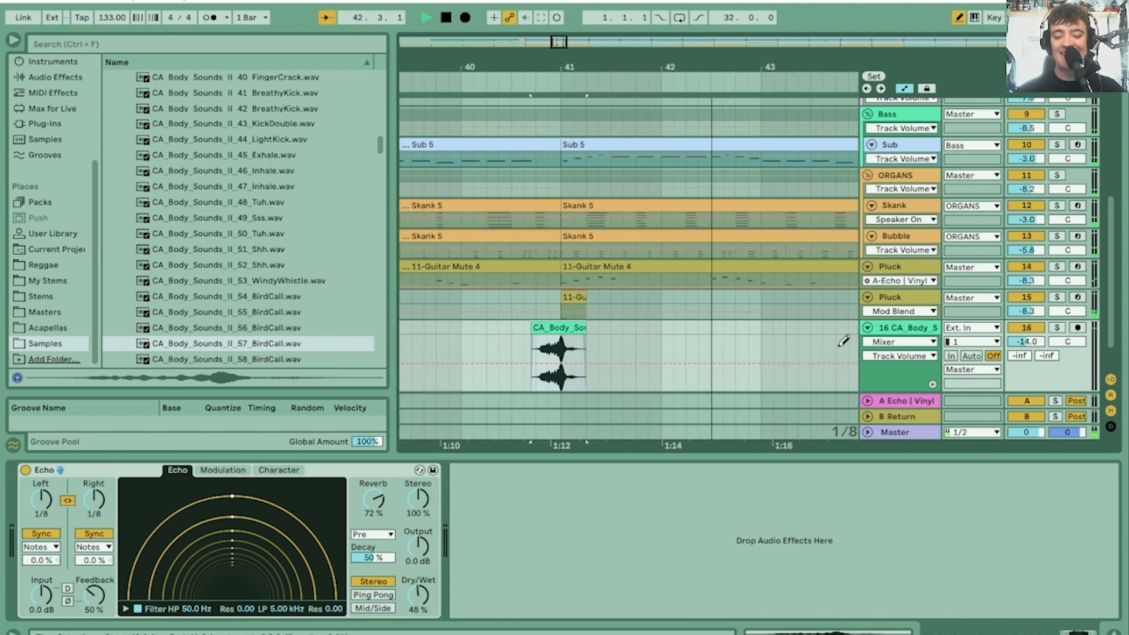
pyautogui.press('space')
pyautogui.press('space')
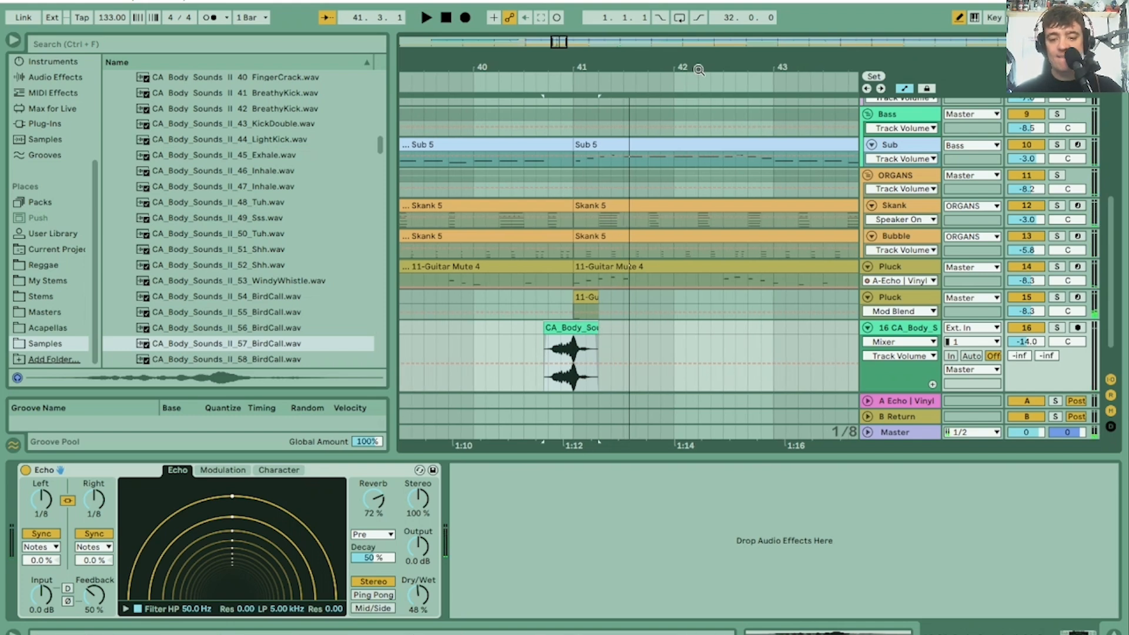
# Step: Open the bird call clip, reduce its gain to -6.99 dB, and play the passage into bar 41
pyautogui.moveTo(699, 70); pyautogui.dragTo(1081, 128)
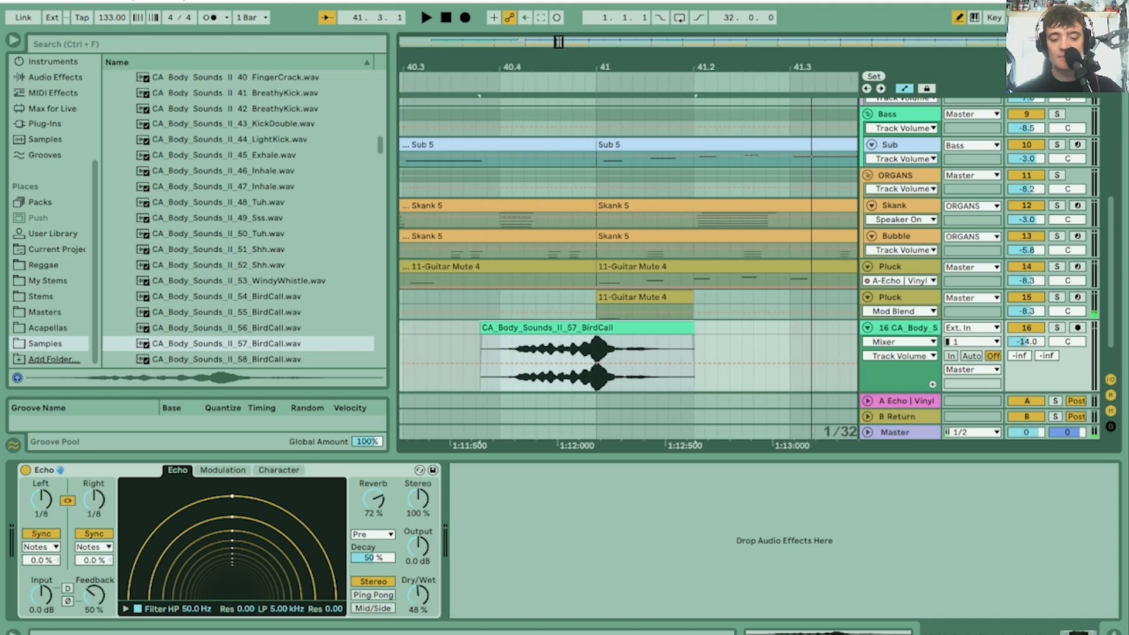
pyautogui.moveTo(613, 69); pyautogui.dragTo(656, 70)
pyautogui.doubleClick(638, 328)
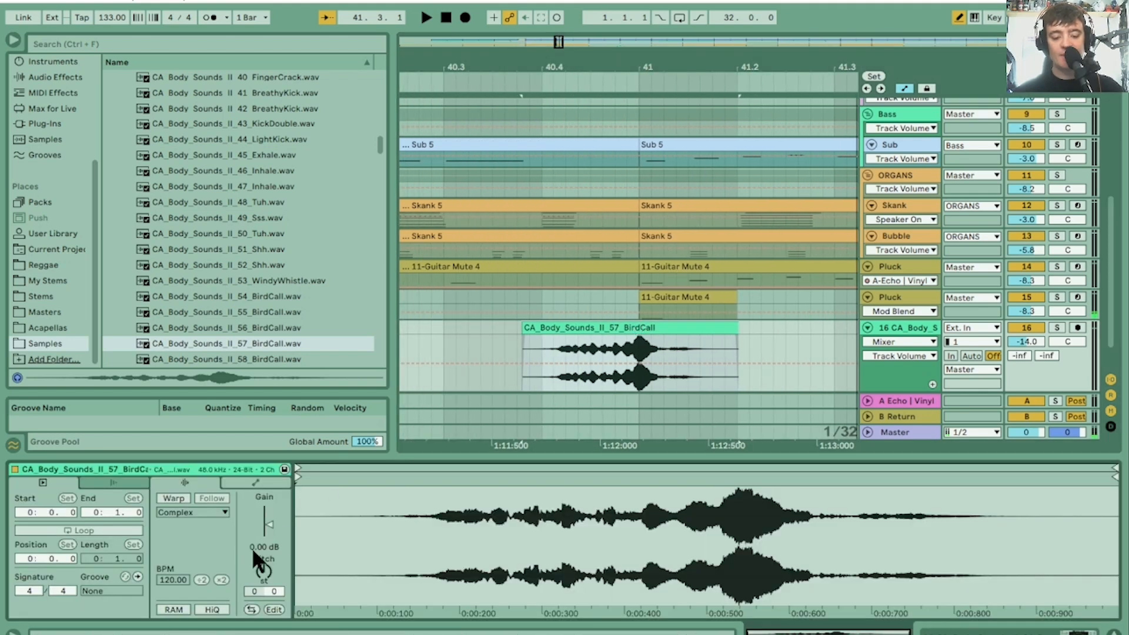
pyautogui.press('space')
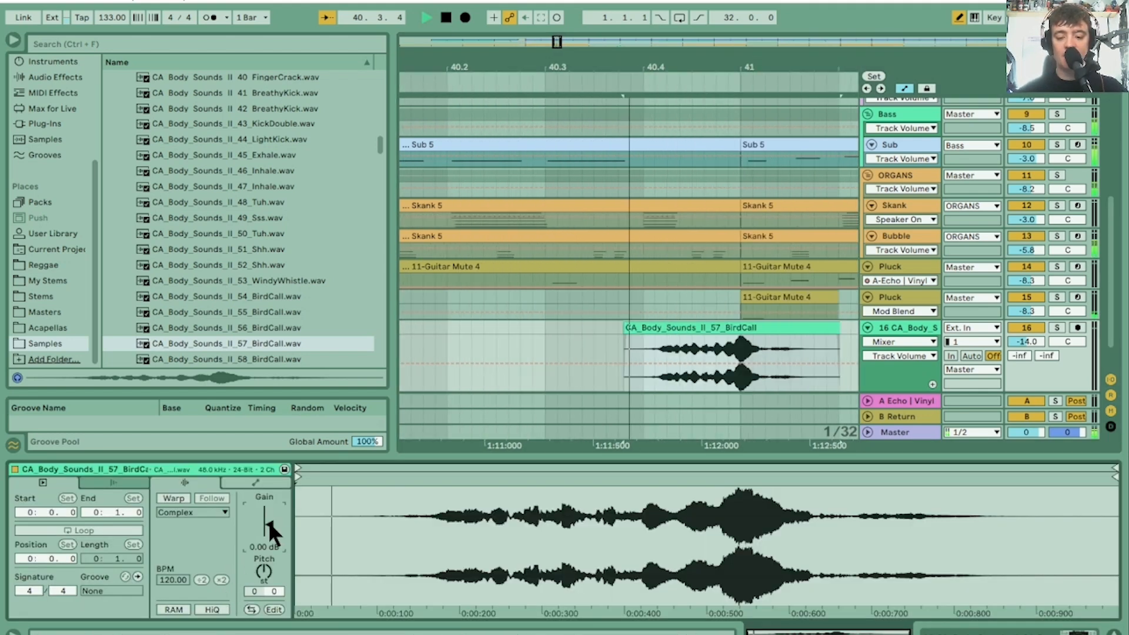
pyautogui.moveTo(268, 520); pyautogui.dragTo(268, 522)
pyautogui.press('space')
pyautogui.press('space')
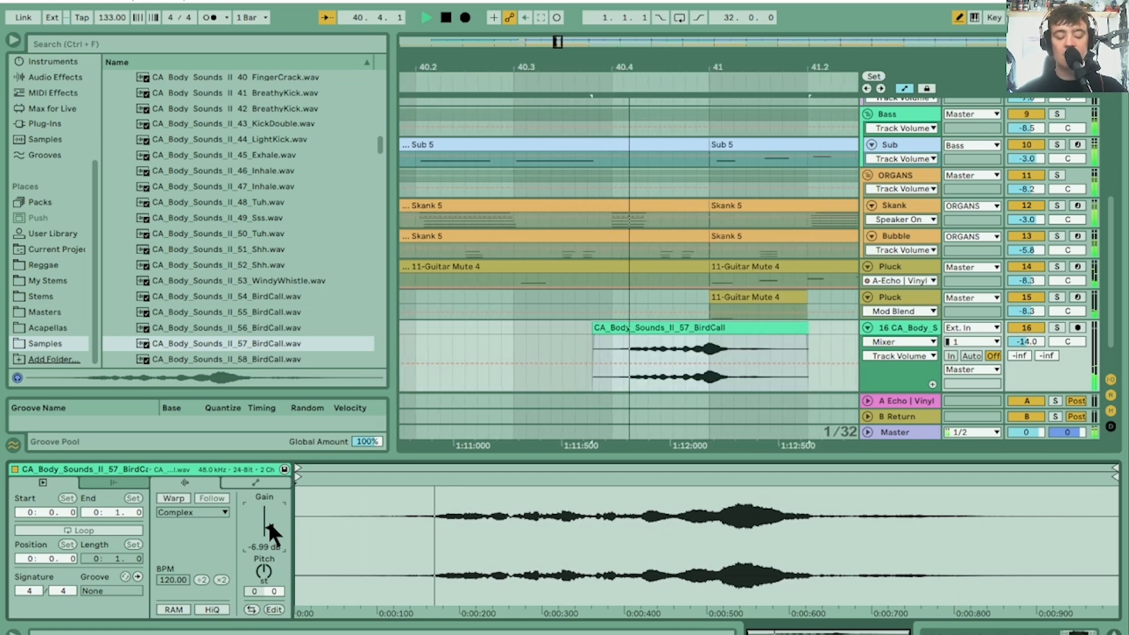
pyautogui.press('space')
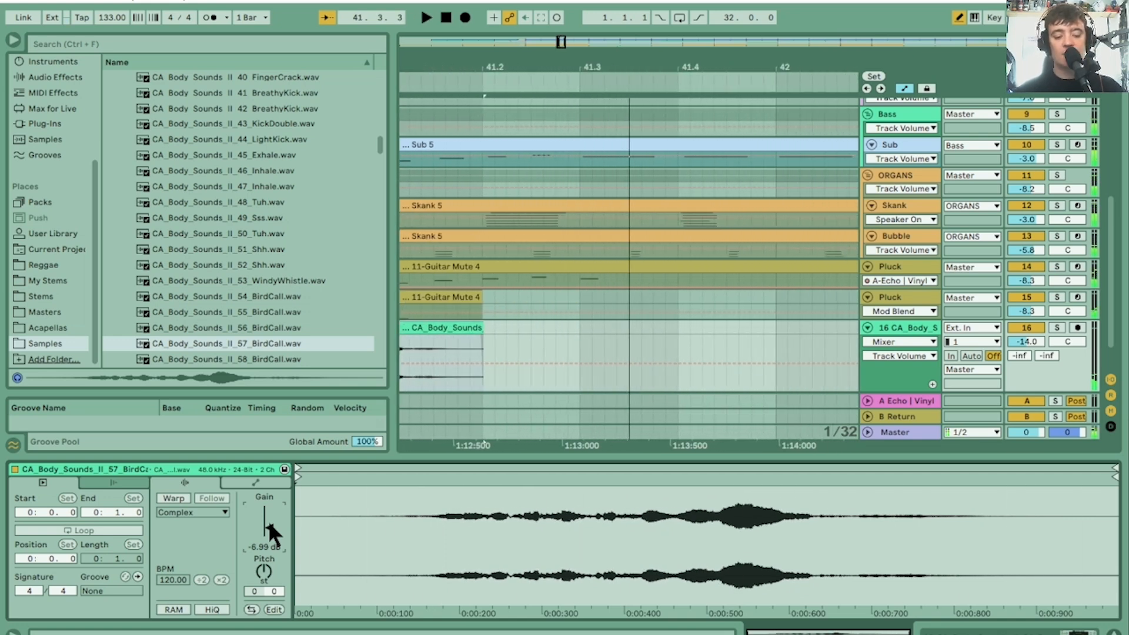
# Step: Transpose the bird call clip up by 1 semitone and play it into the full arrangement
pyautogui.moveTo(262, 573); pyautogui.dragTo(262, 572)
pyautogui.press('space')
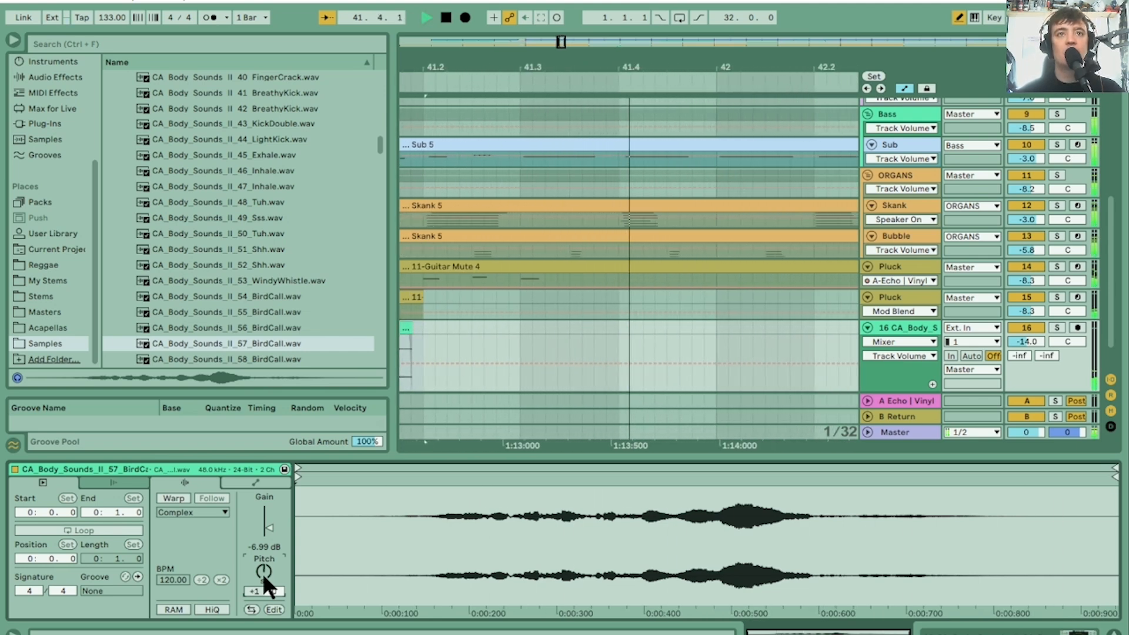
pyautogui.press('space')
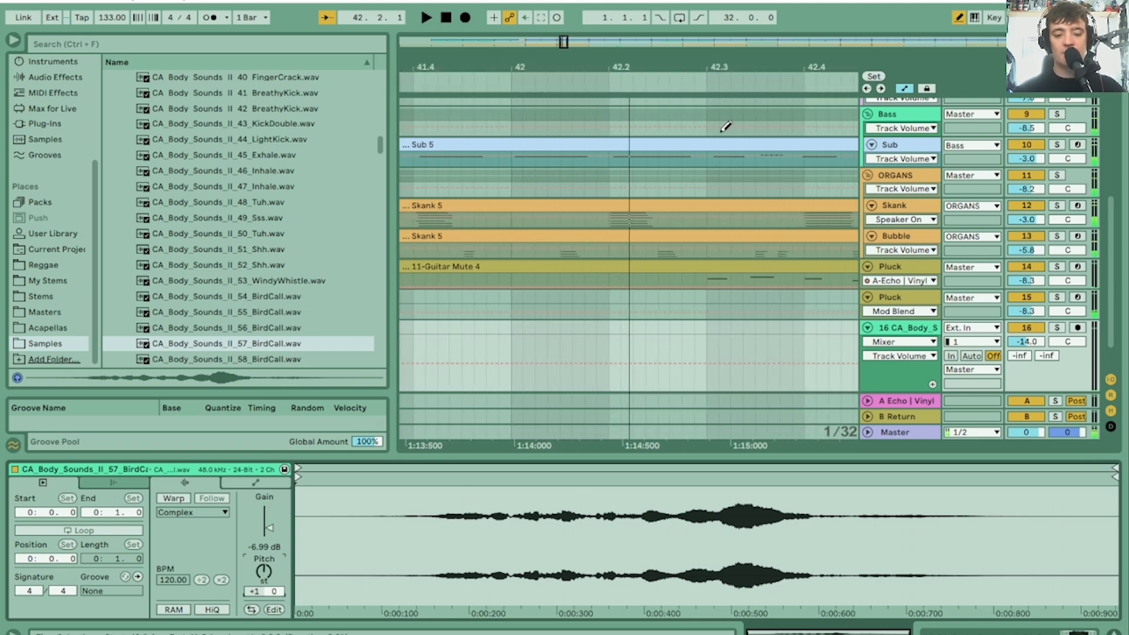
# Step: Audition the Body Sounds Vol. II samples from the last bird call through the whistle overtones, finger snaps and beard scratches
pyautogui.moveTo(554, 60); pyautogui.dragTo(548, 2)
pyautogui.scroll(-5, 297, 264)
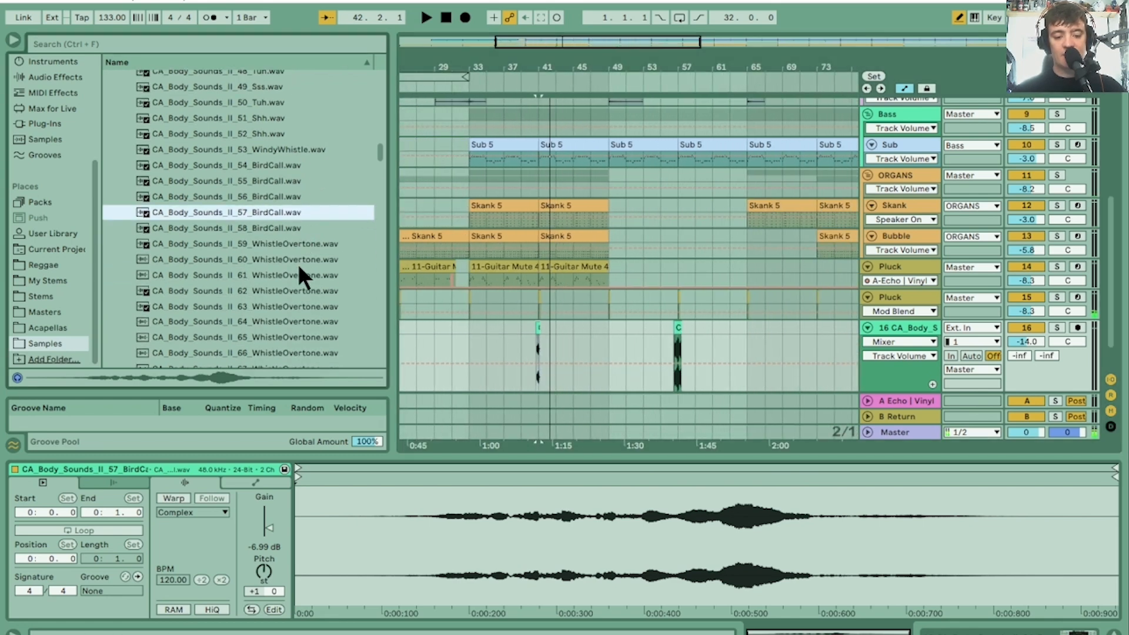
pyautogui.click(247, 238)
pyautogui.click(250, 287)
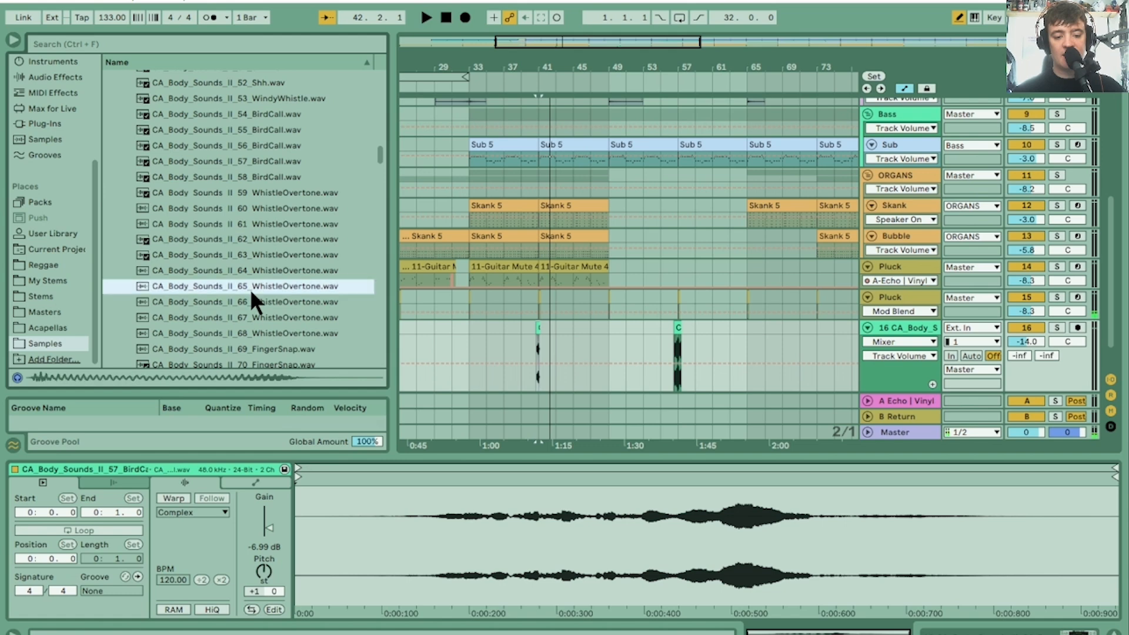
pyautogui.scroll(-3, 249, 288)
pyautogui.click(266, 226)
pyautogui.click(263, 272)
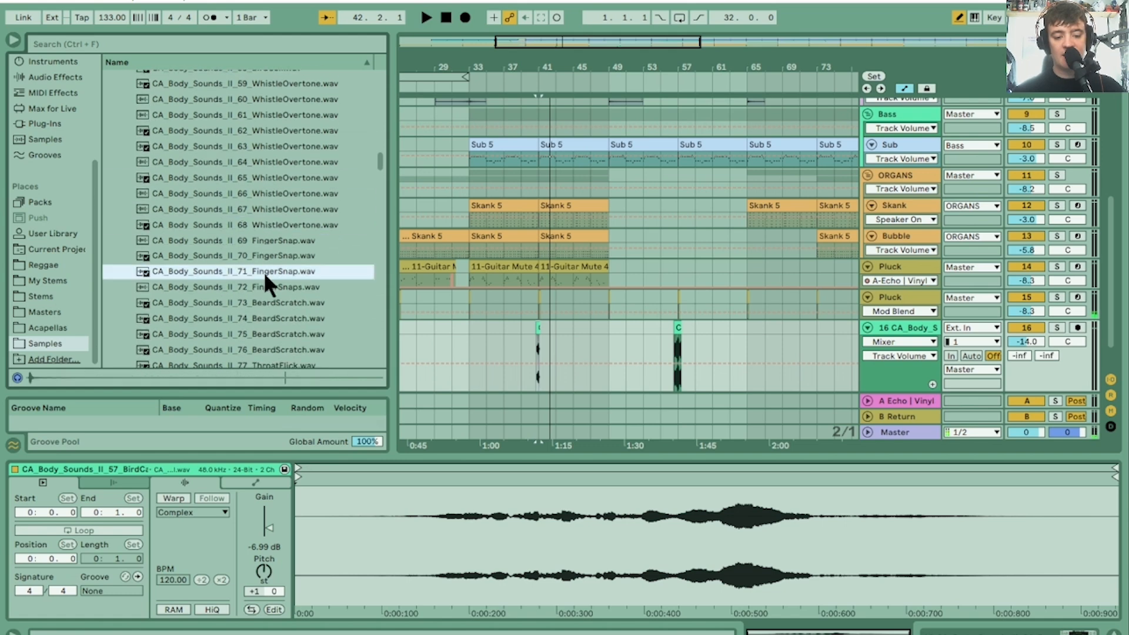
pyautogui.scroll(-2, 263, 271)
pyautogui.scroll(-1, 263, 271)
pyautogui.click(263, 271)
pyautogui.click(253, 236)
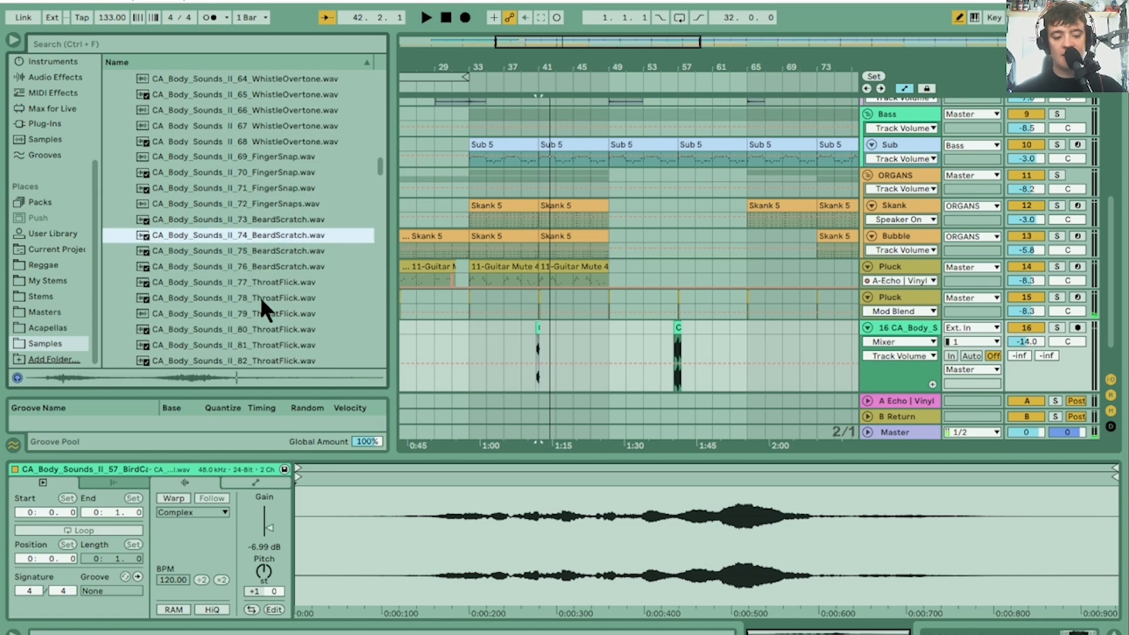
# Step: Audition the ThroatFlick samples and compare several of them between numbers 77 and 82
pyautogui.click(265, 329)
pyautogui.scroll(-4, 263, 326)
pyautogui.click(262, 197)
pyautogui.click(262, 211)
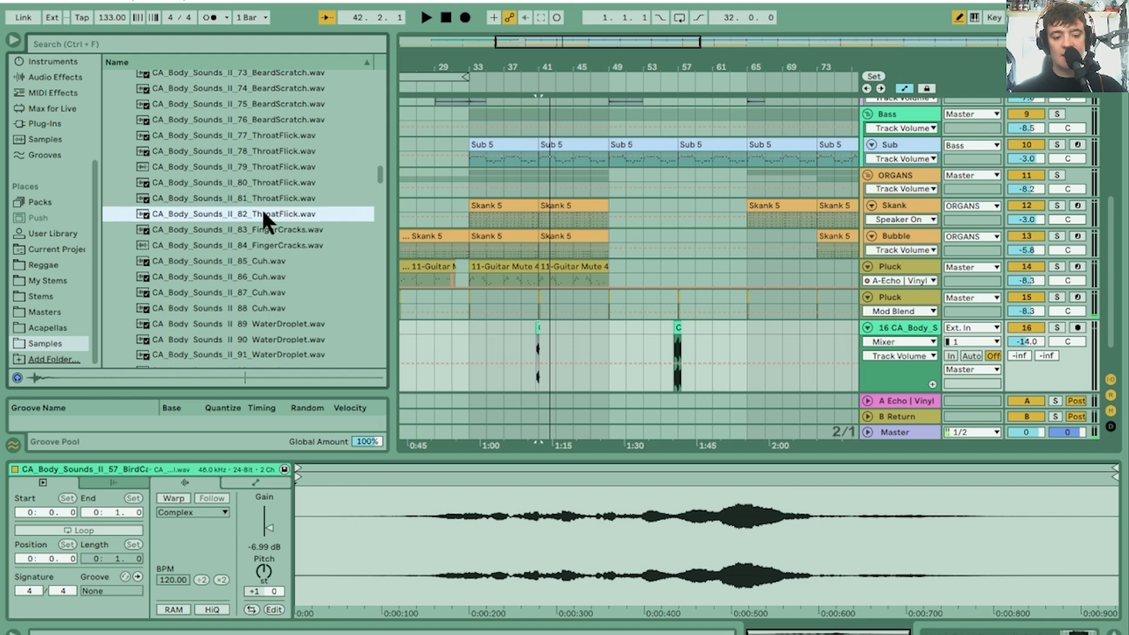
pyautogui.click(262, 170)
pyautogui.click(262, 147)
pyautogui.click(261, 132)
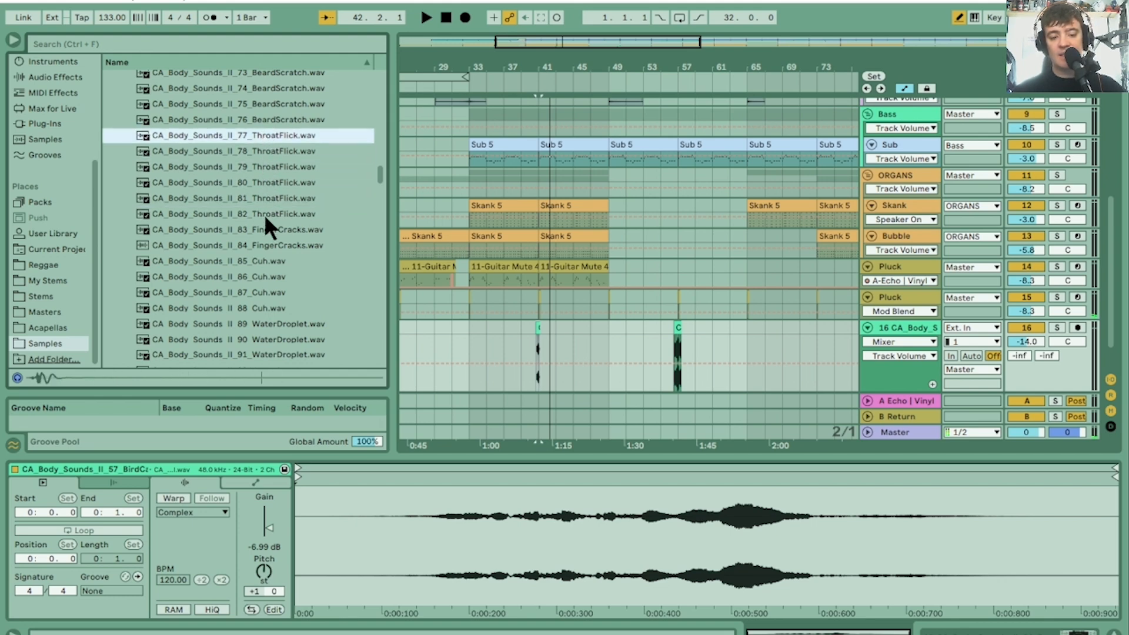
# Step: Audition the Cuh samples and the four WaterDroplet samples, returning to CA_Body_Sounds_II_89_WaterDroplet.wav
pyautogui.click(256, 269)
pyautogui.click(254, 293)
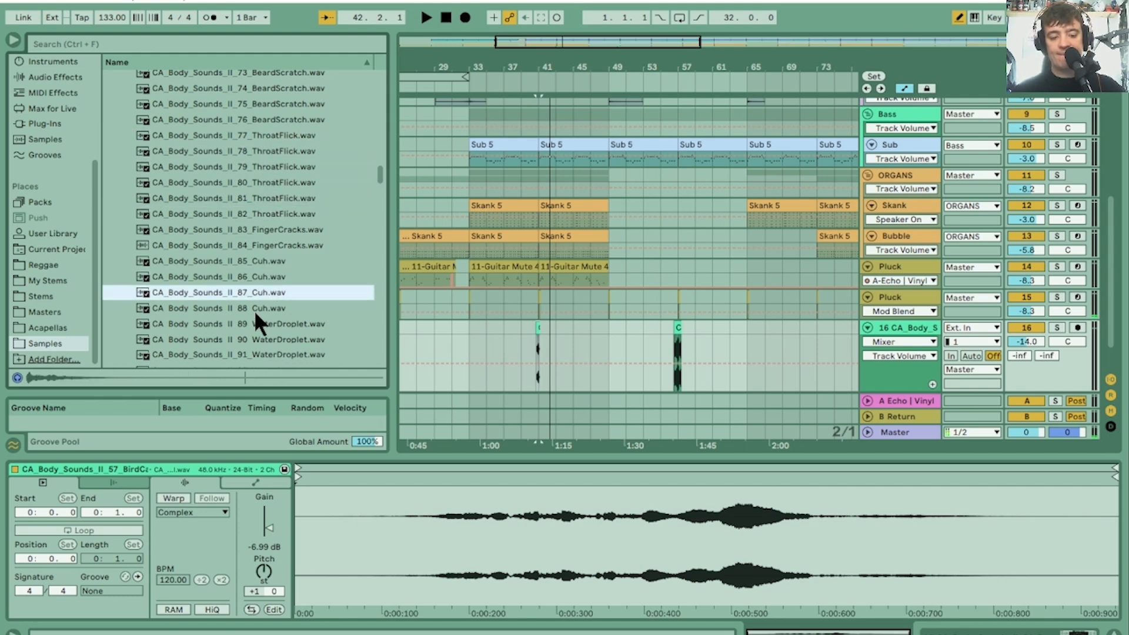
pyautogui.click(254, 309)
pyautogui.scroll(-4, 254, 310)
pyautogui.click(250, 199)
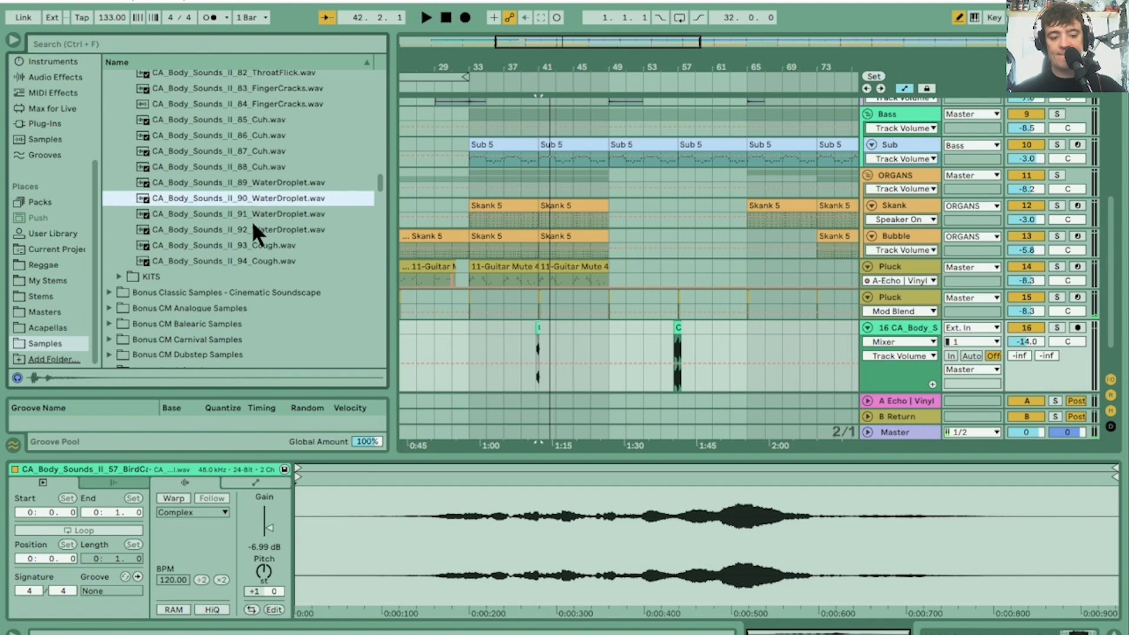
pyautogui.click(255, 213)
pyautogui.click(261, 229)
pyautogui.click(271, 184)
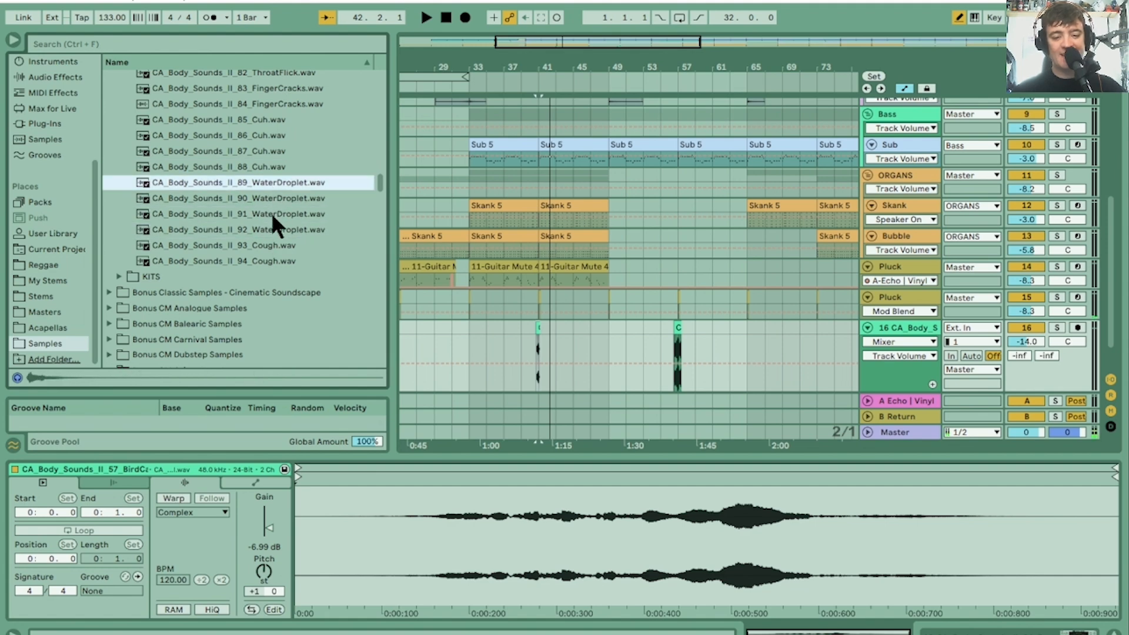
# Step: Add CA_Body_Sounds_II_89_WaterDroplet.wav and CA_Body_Sounds_II_91_WaterDroplet.wav together to the pops track around bar 73, starting at 72.4
pyautogui.keyDown('shift'); pyautogui.click(271, 213); pyautogui.keyUp('shift')
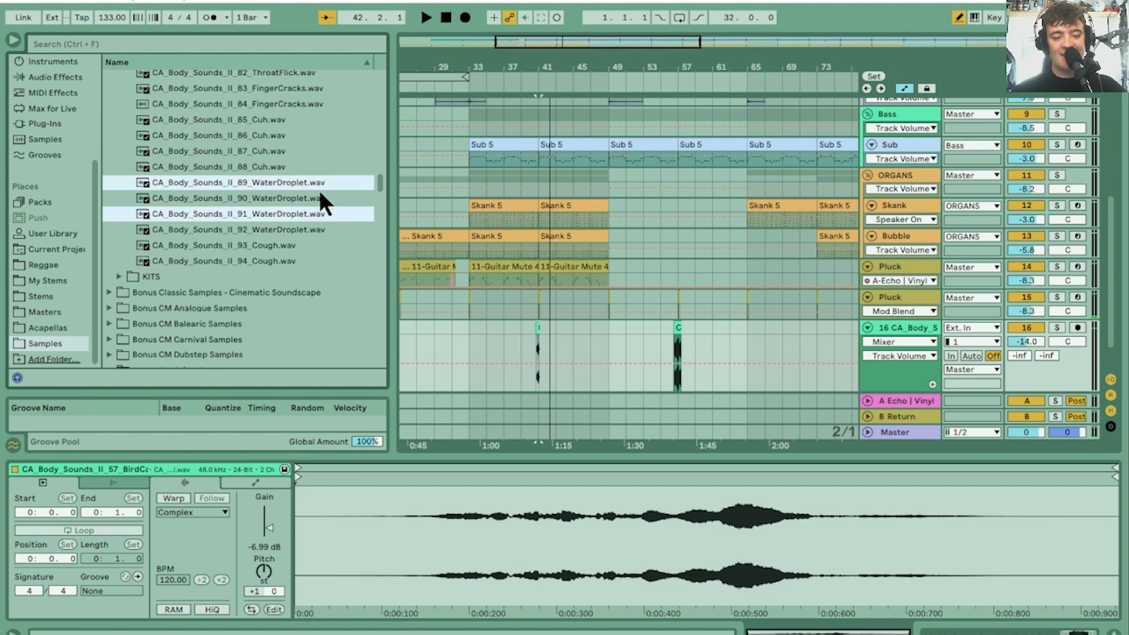
pyautogui.moveTo(779, 71); pyautogui.dragTo(666, 177)
pyautogui.moveTo(738, 65); pyautogui.dragTo(743, 65)
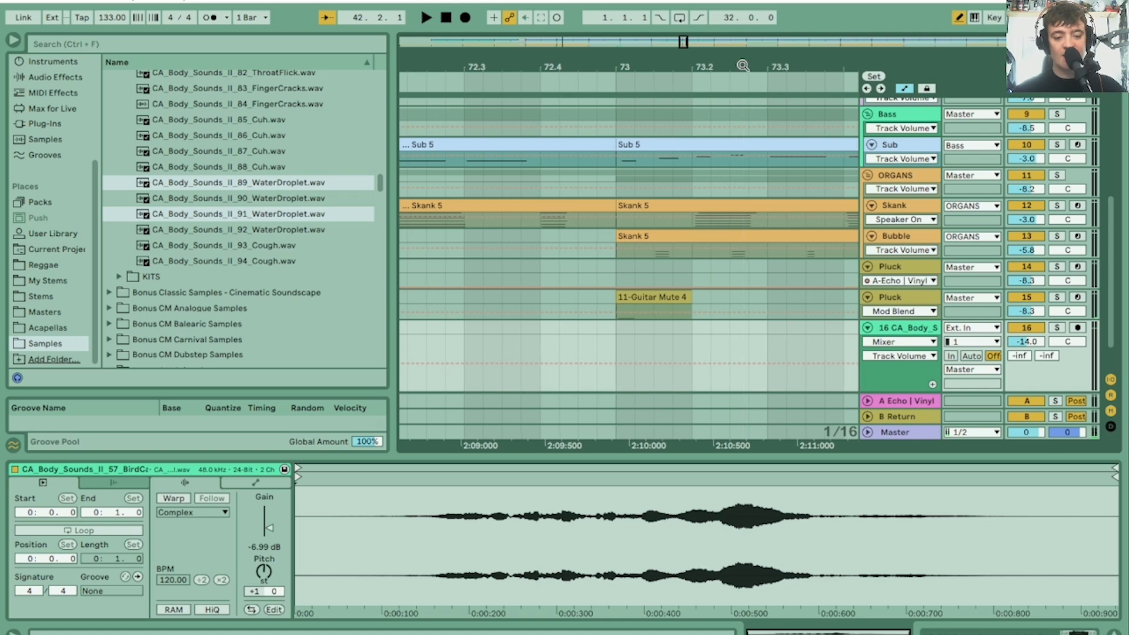
pyautogui.moveTo(215, 175); pyautogui.dragTo(552, 340)
pyautogui.moveTo(625, 65)
pyautogui.mouseDown()
pyautogui.moveTo(621, 88)
pyautogui.moveTo(617, 64)
pyautogui.mouseUp()
# Step: Shorten the WaterDroplet 89 clip to about 0.169 seconds and move the WaterDroplet 91 clip to start at 72.4.3
pyautogui.click(537, 330)
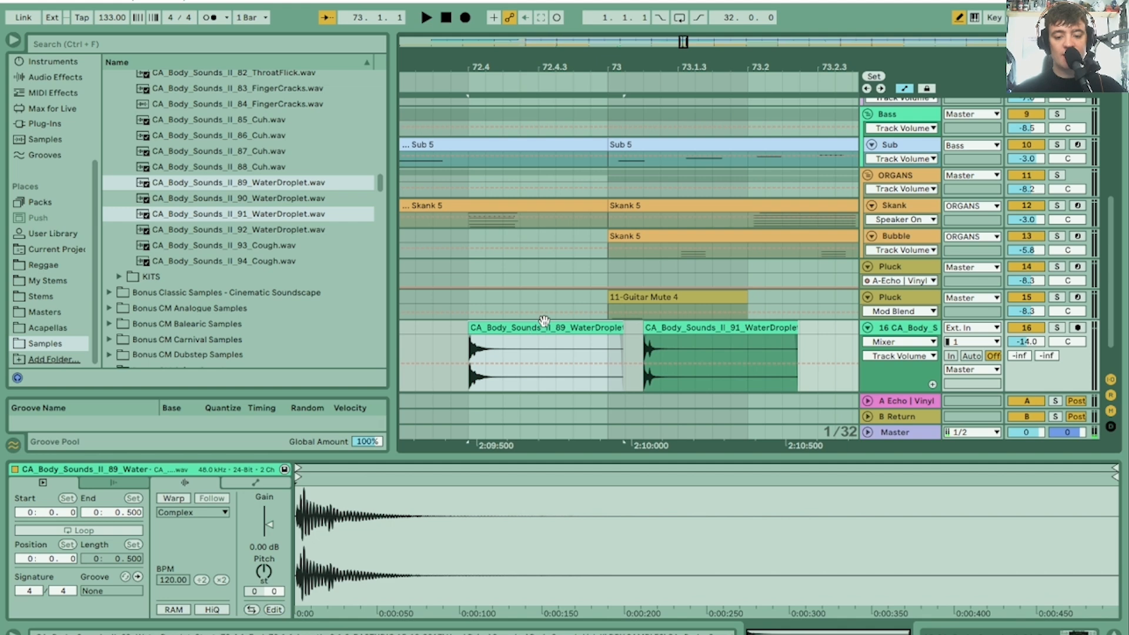
pyautogui.moveTo(613, 327); pyautogui.dragTo(520, 328)
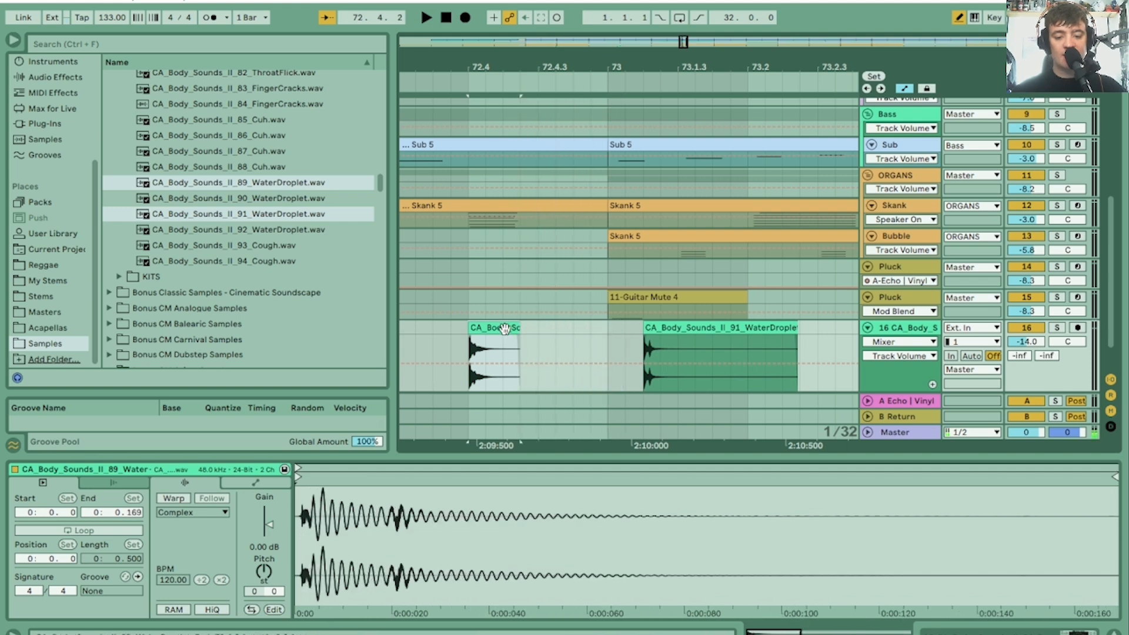
pyautogui.moveTo(703, 324); pyautogui.dragTo(598, 319)
pyautogui.click(492, 327)
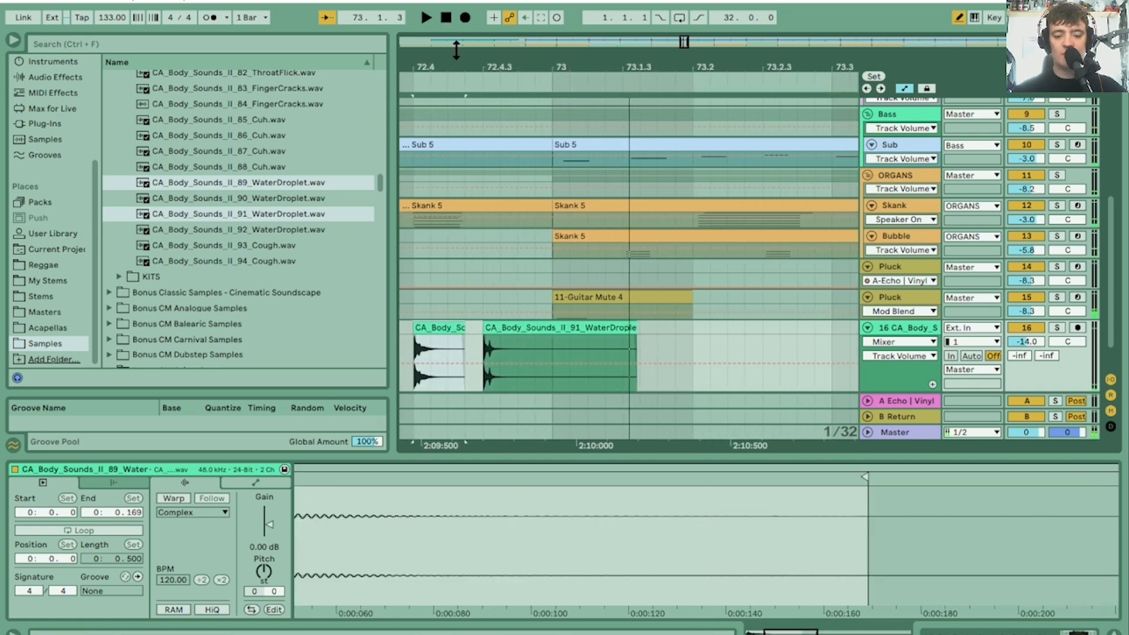
# Step: Play the water droplets leading into bar 73, comparing the pops track soloed with the full arrangement
pyautogui.moveTo(559, 46); pyautogui.dragTo(696, 66)
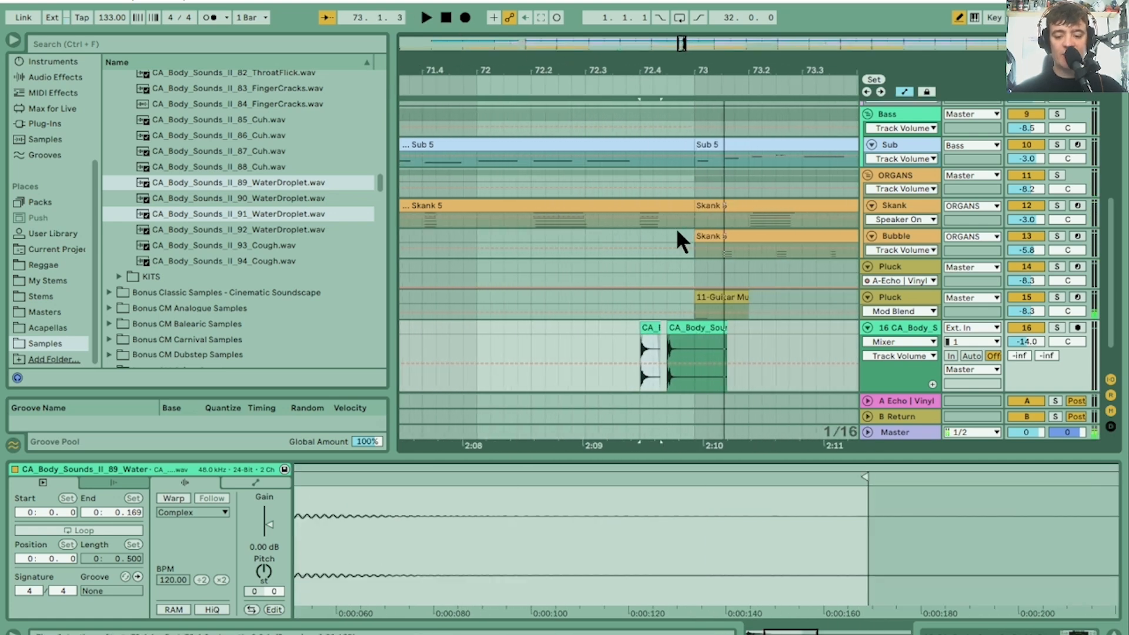
pyautogui.click(577, 322)
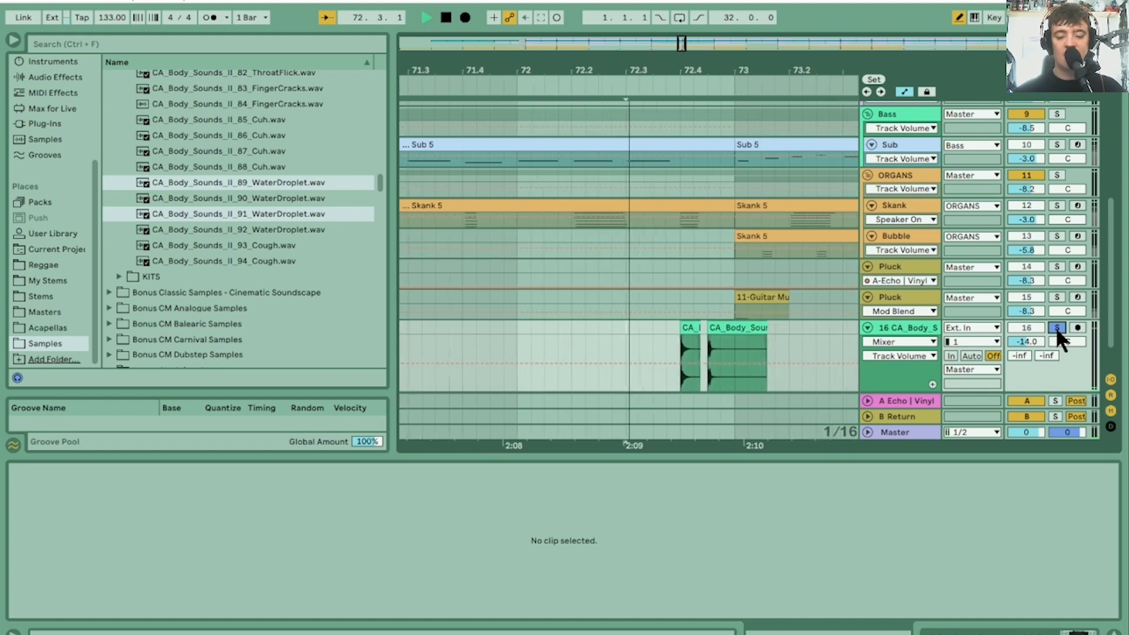
pyautogui.press('space')
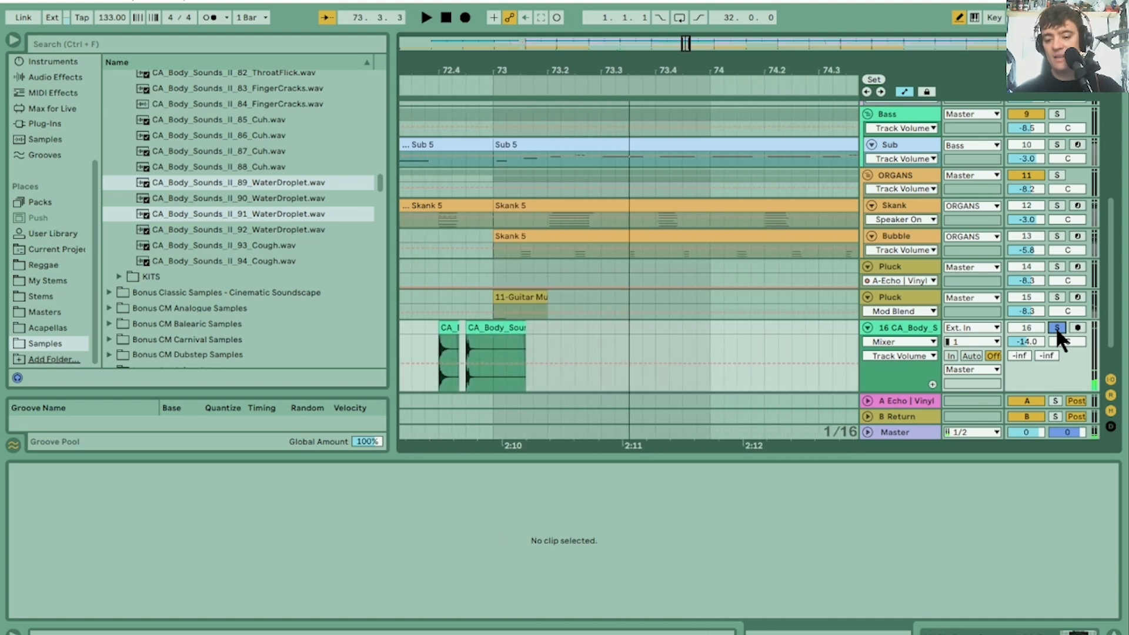
pyautogui.click(1056, 327)
pyautogui.press('space')
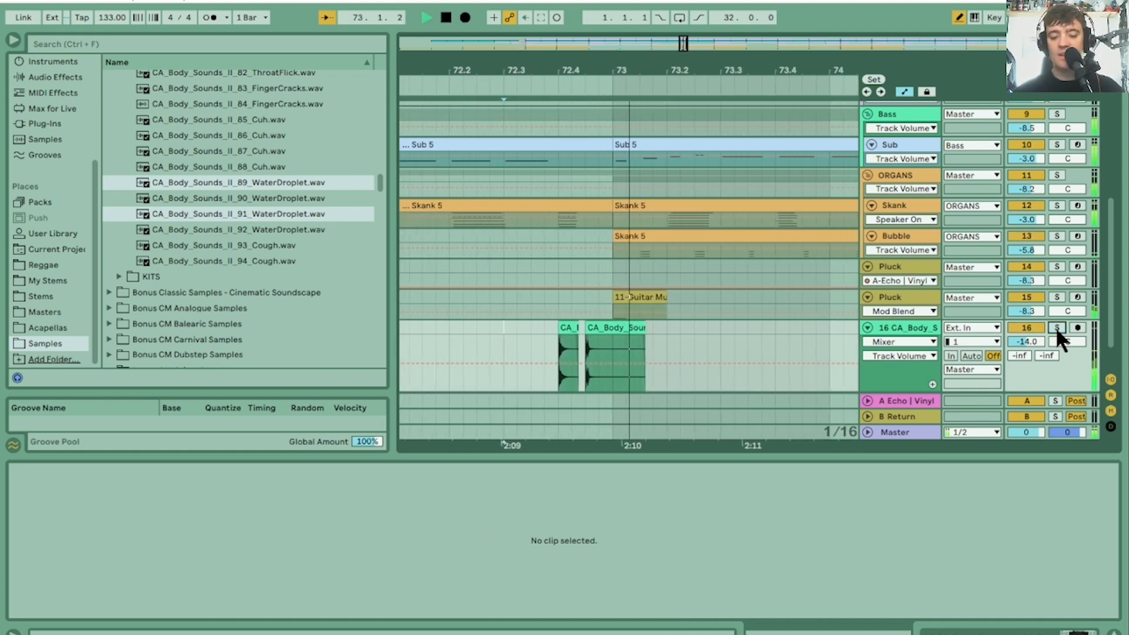
pyautogui.press('space')
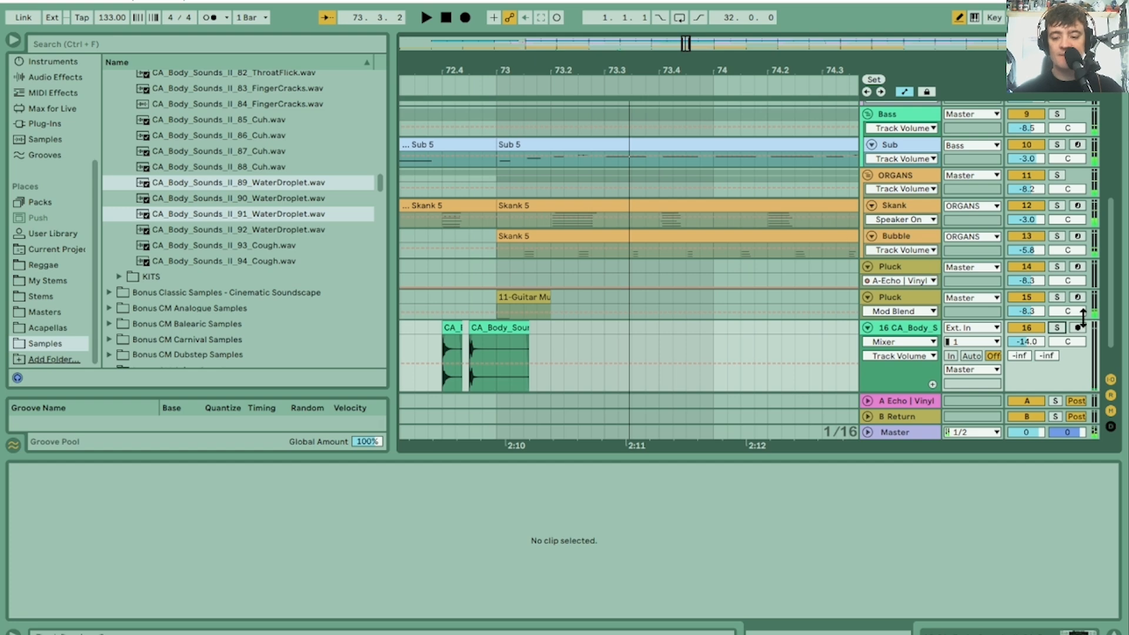
pyautogui.click(1056, 327)
pyautogui.press('space')
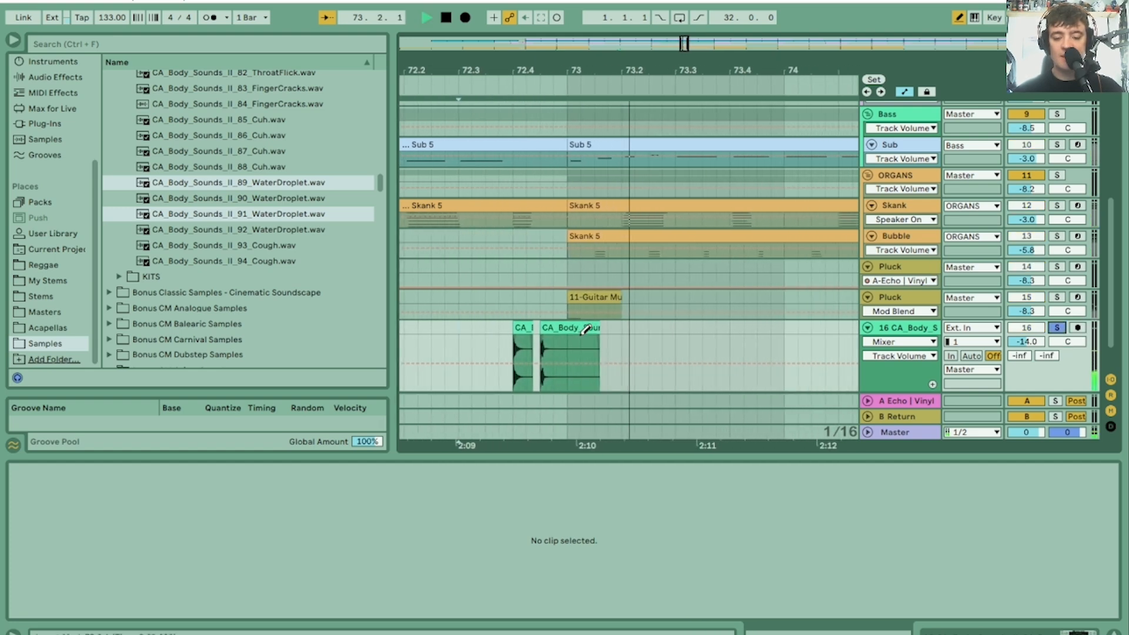
pyautogui.press('space')
# Step: Open the WaterDroplet 89 and WaterDroplet 91 clips in turn and check their pitch settings
pyautogui.click(519, 324)
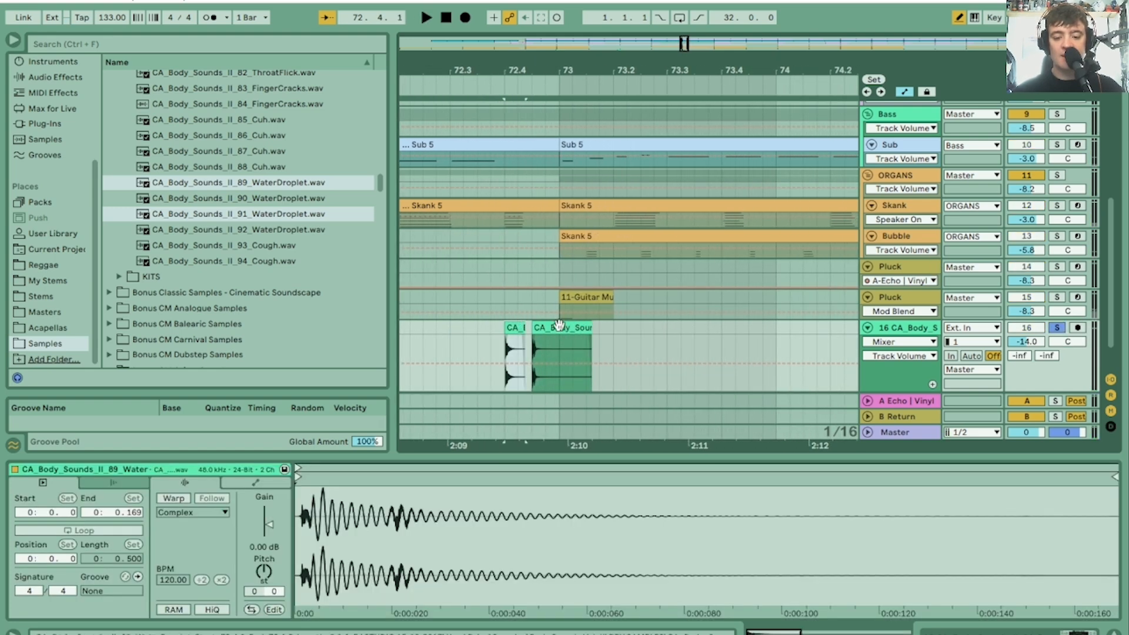
pyautogui.press('Left')
pyautogui.click(264, 569)
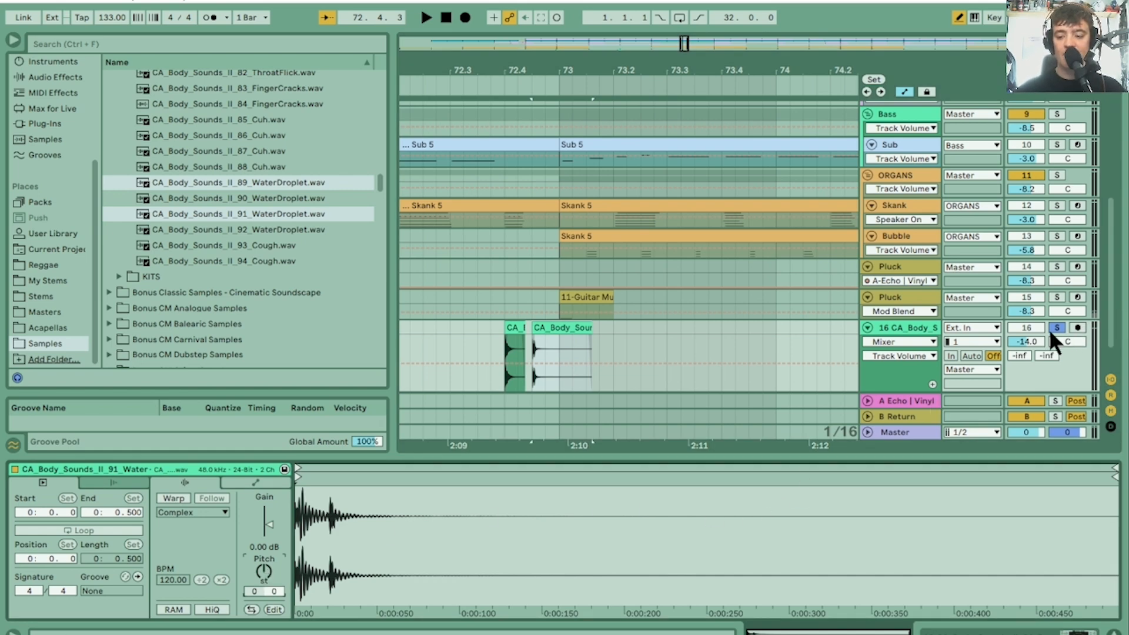
# Step: Transpose the CA_Body_Sounds_II_91_WaterDroplet clip on track 16 up by 1 semitone, with the track's solo turned off
pyautogui.click(1053, 330)
pyautogui.click(263, 570)
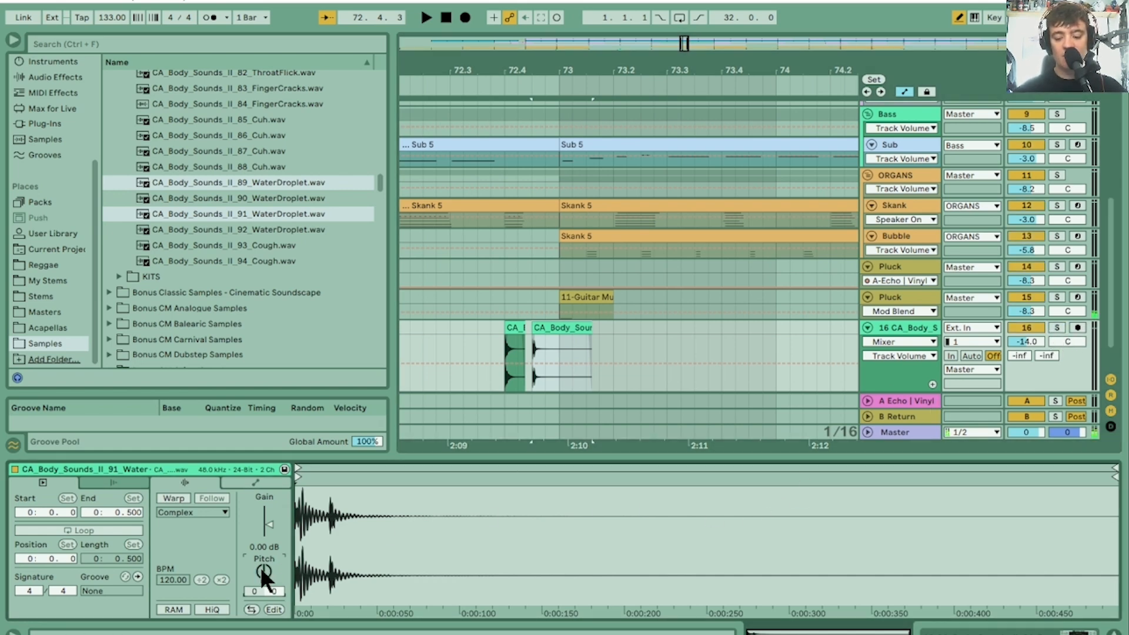
pyautogui.press('Up')
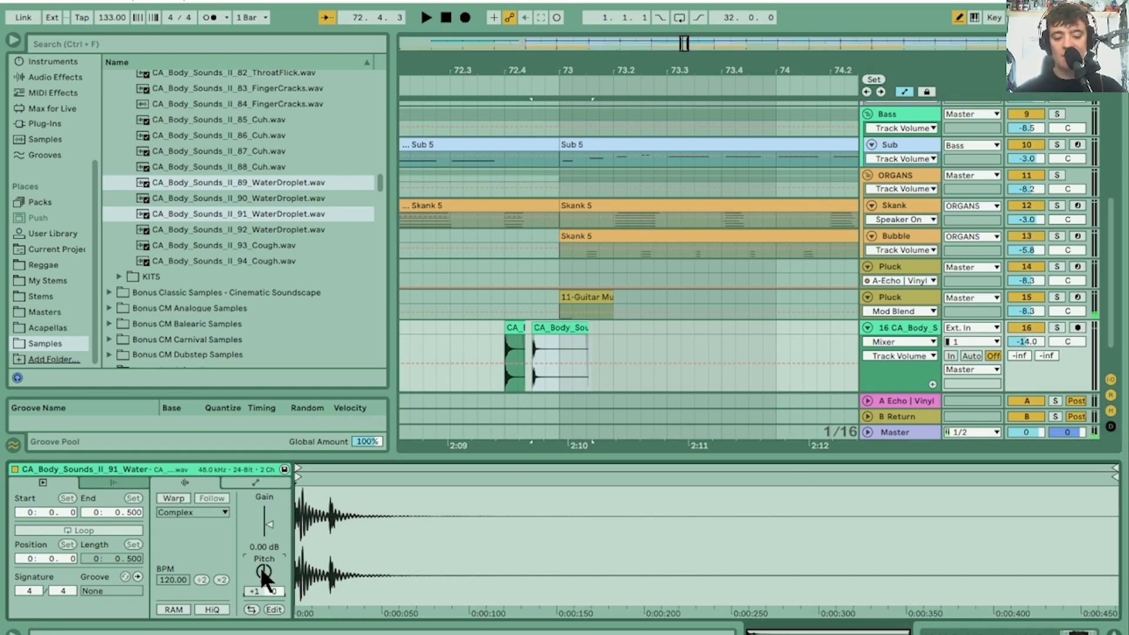
# Step: Audition the two water droplet clips before bar 73, first with track 16 soloed and again within the full mix
pyautogui.click(1057, 328)
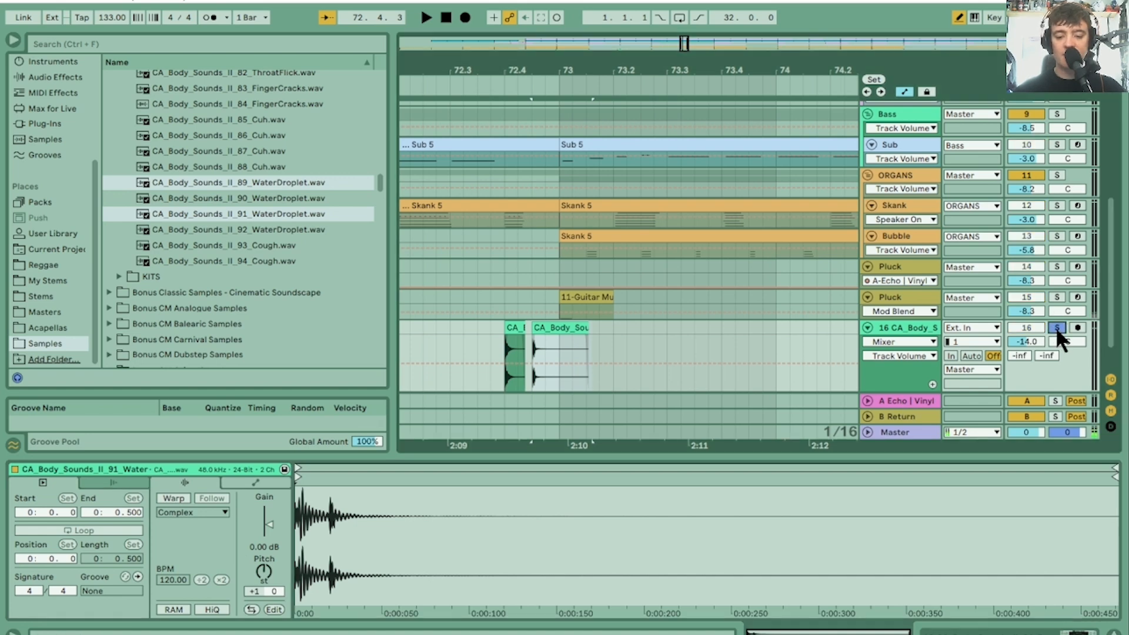
pyautogui.click(471, 329)
pyautogui.press('space')
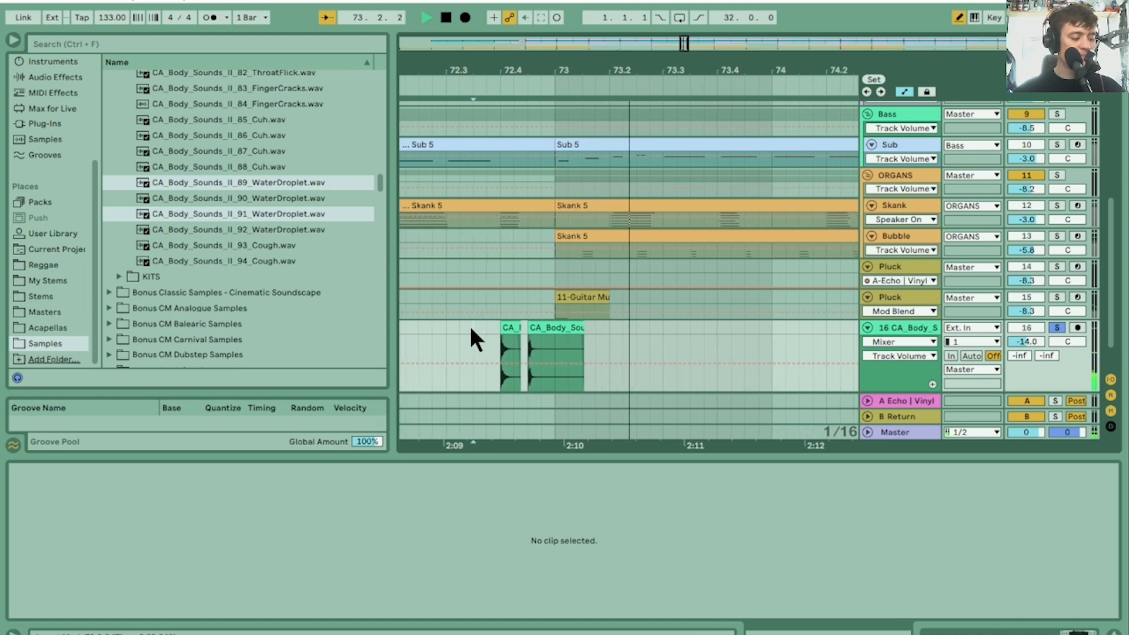
pyautogui.press('space')
pyautogui.click(1053, 325)
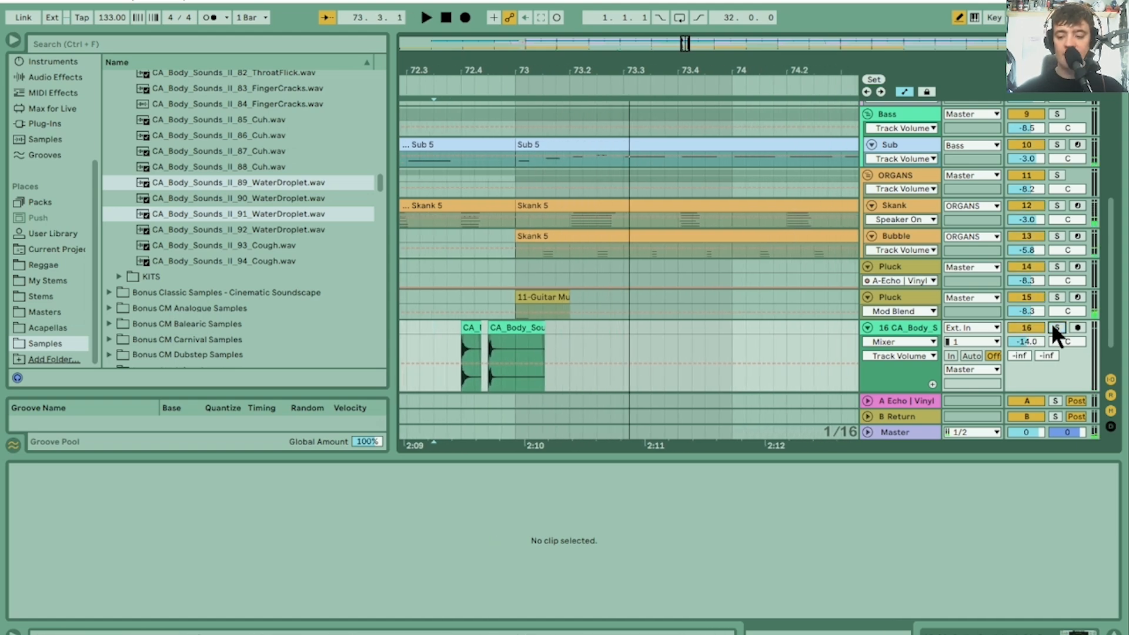
pyautogui.press('space')
pyautogui.moveTo(576, 66); pyautogui.dragTo(449, 64)
pyautogui.press('space')
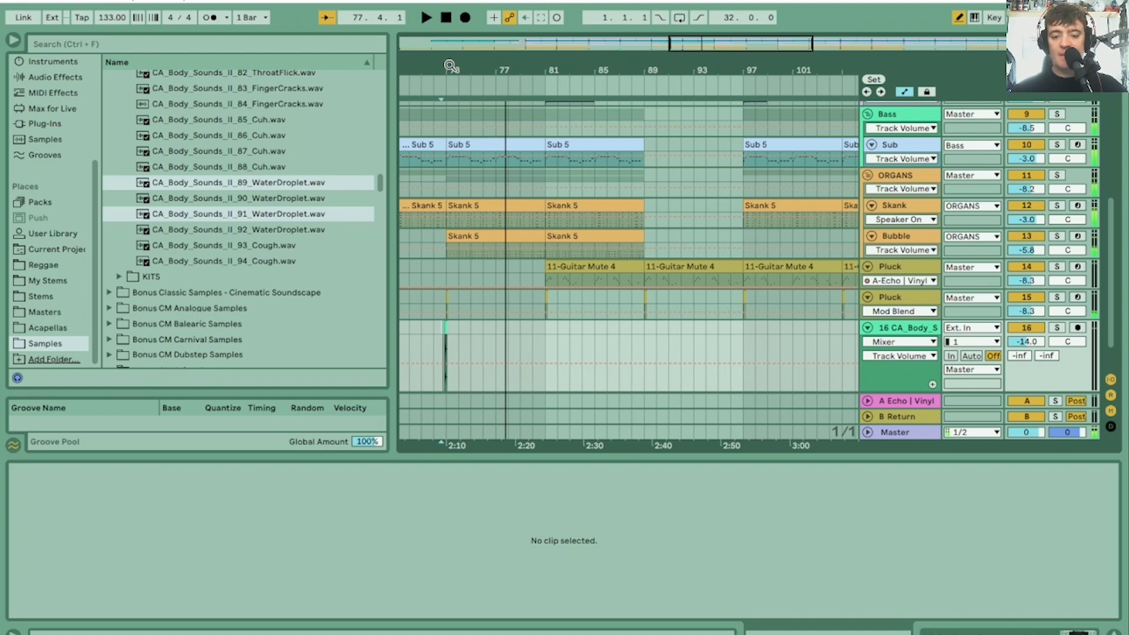
# Step: Preview the Sss, MouthPluck, MouthHit, Pop and Pops samples from the Body Sounds Vol. II dry samples for the bar 89 transition
pyautogui.moveTo(643, 68); pyautogui.dragTo(577, 66)
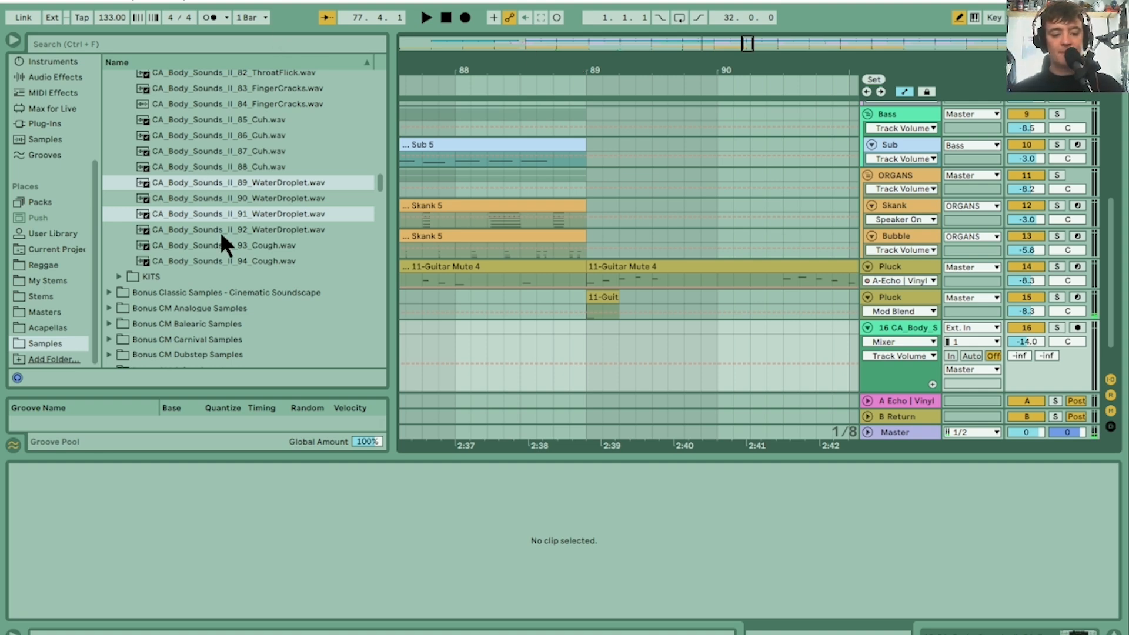
pyautogui.scroll(6, 212, 236)
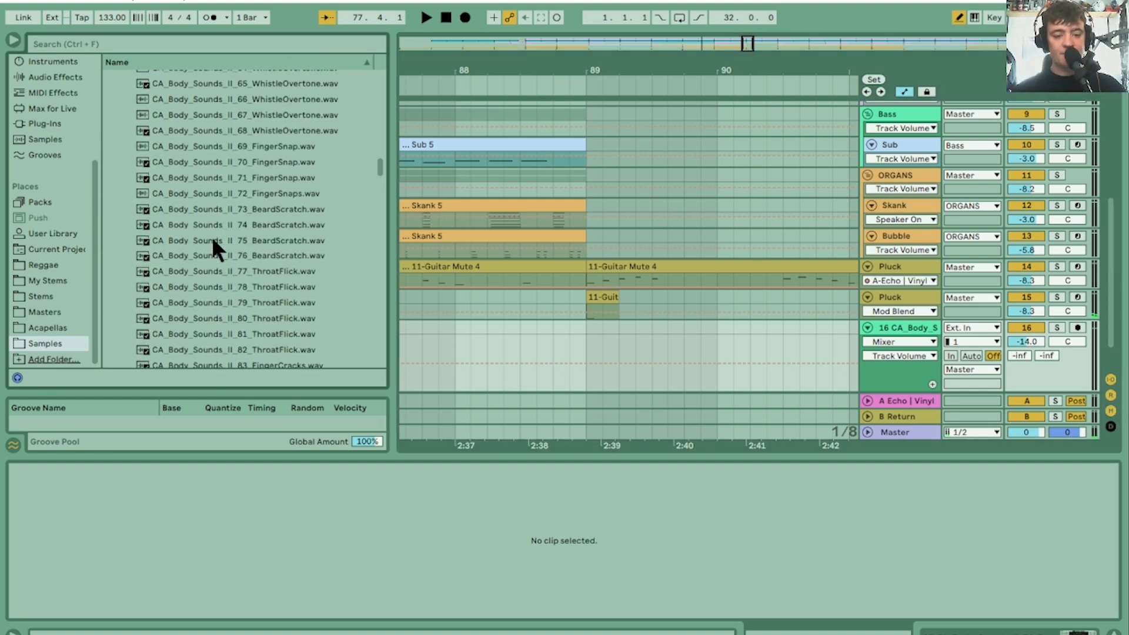
pyautogui.scroll(10, 212, 241)
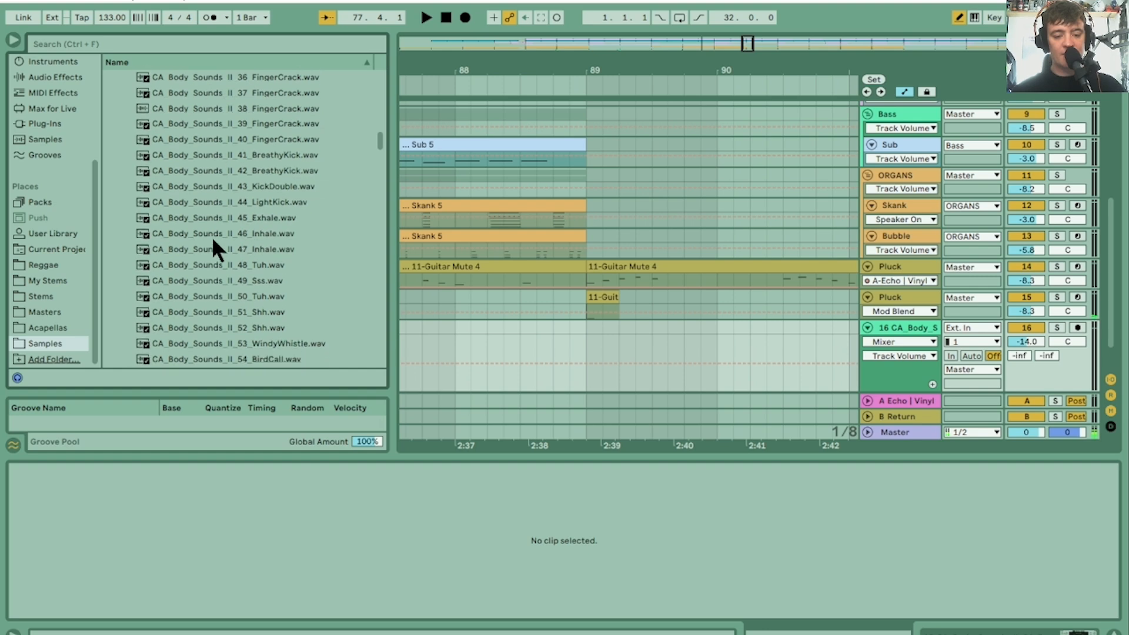
pyautogui.click(246, 282)
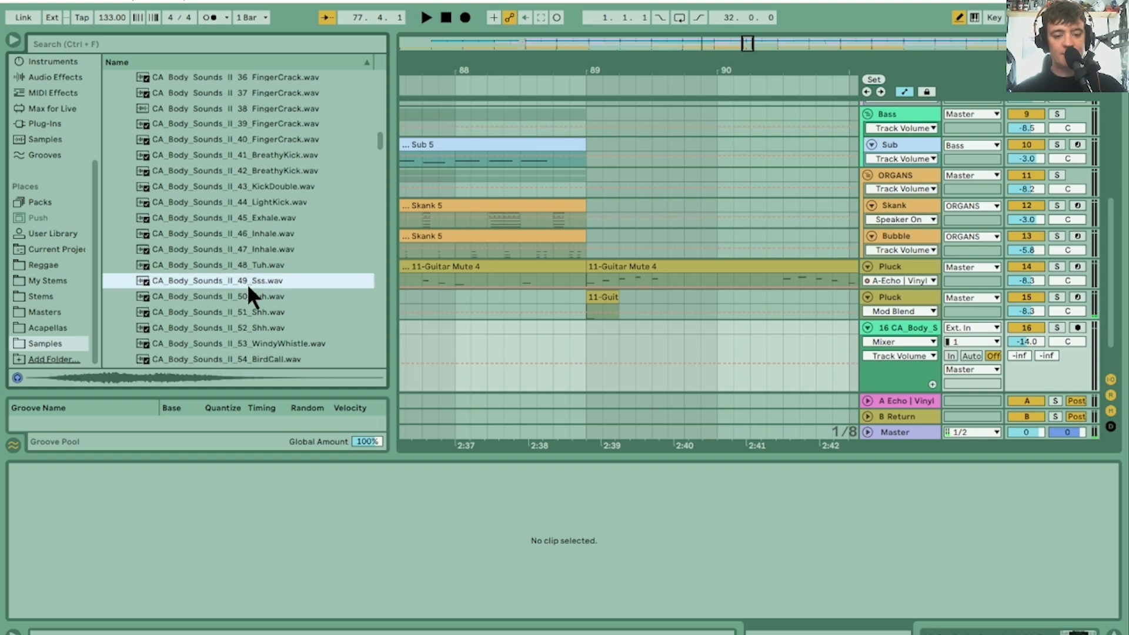
pyautogui.scroll(11, 247, 283)
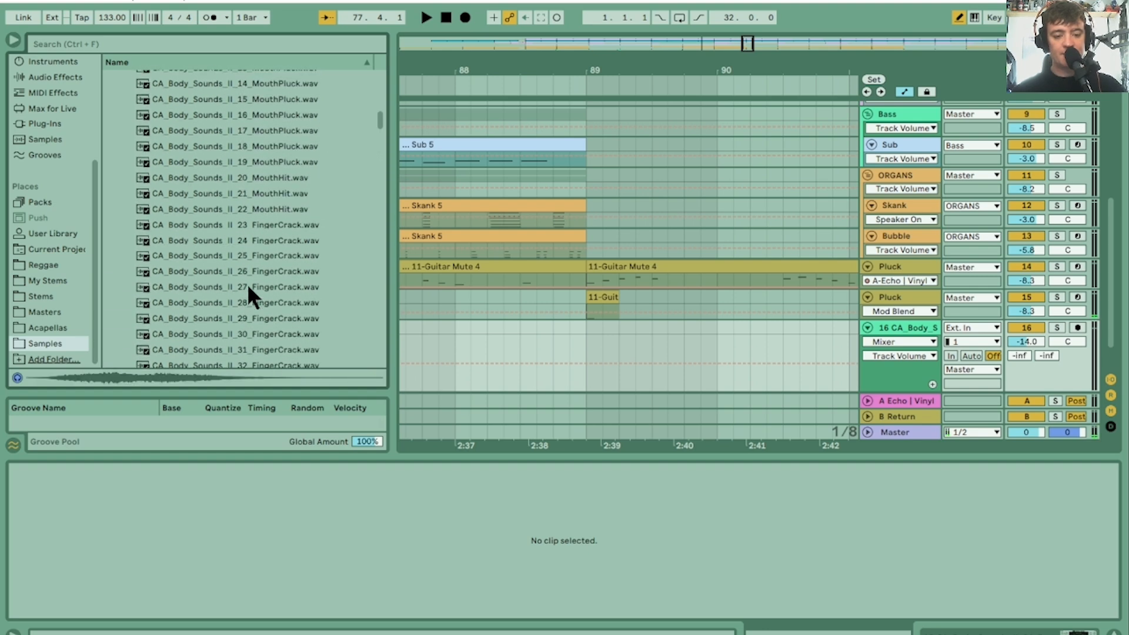
pyautogui.click(239, 162)
pyautogui.click(235, 193)
pyautogui.click(238, 209)
pyautogui.scroll(8, 238, 210)
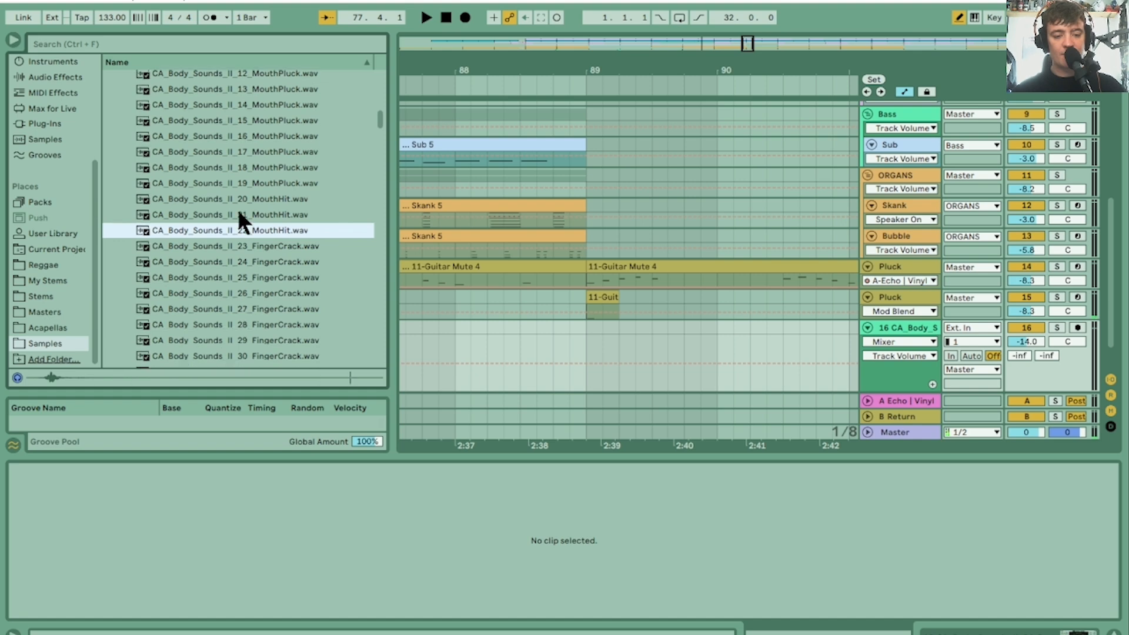
pyautogui.scroll(2, 238, 209)
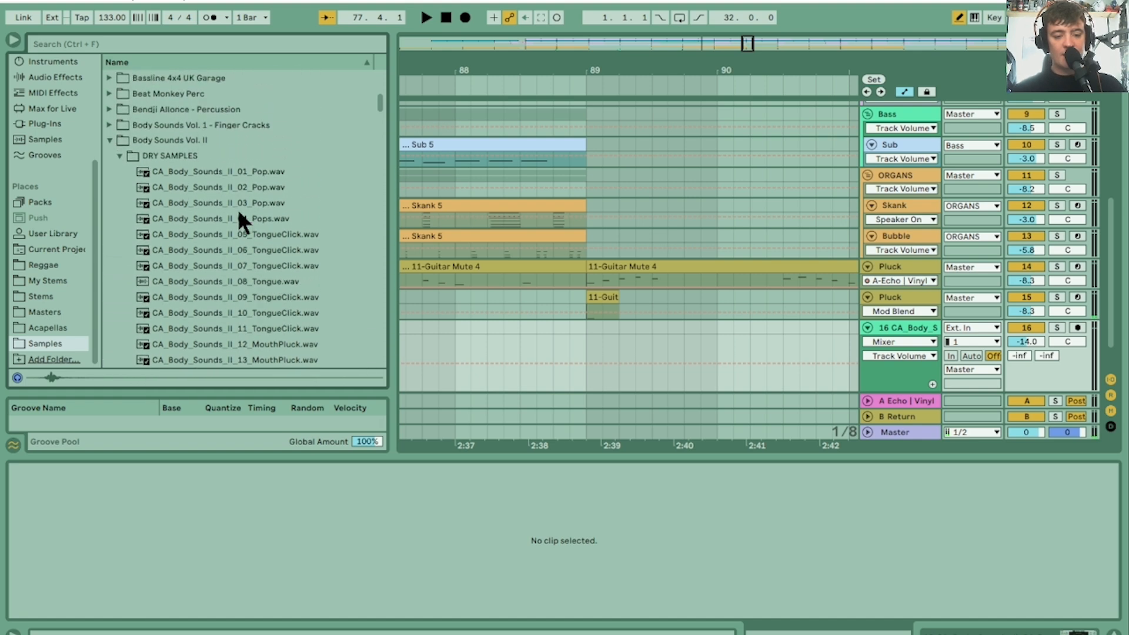
pyautogui.click(238, 206)
pyautogui.click(220, 215)
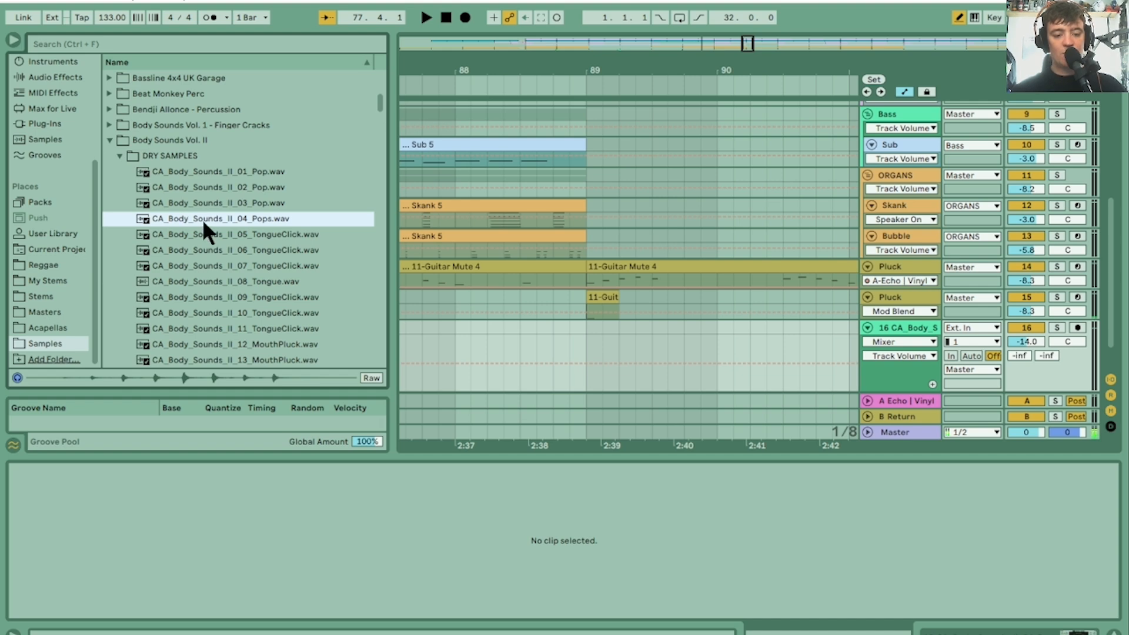
# Step: Try to place the CA_Body_Sounds_II_04_Pops sample on the Bubble track at bar 88.2
pyautogui.moveTo(202, 220); pyautogui.dragTo(496, 240)
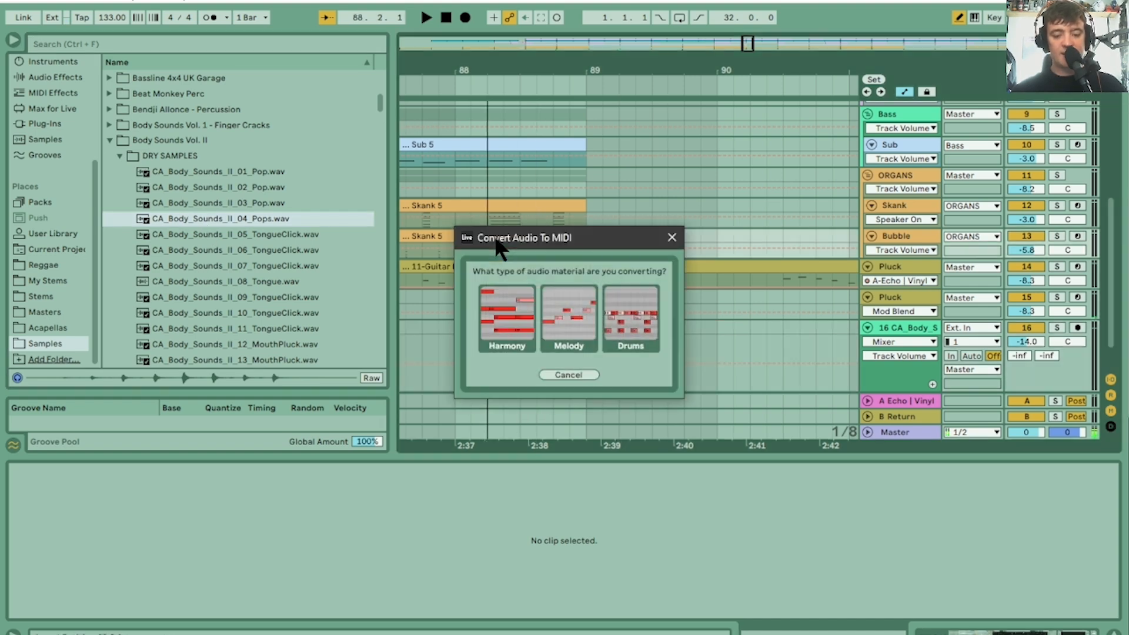
pyautogui.click(672, 237)
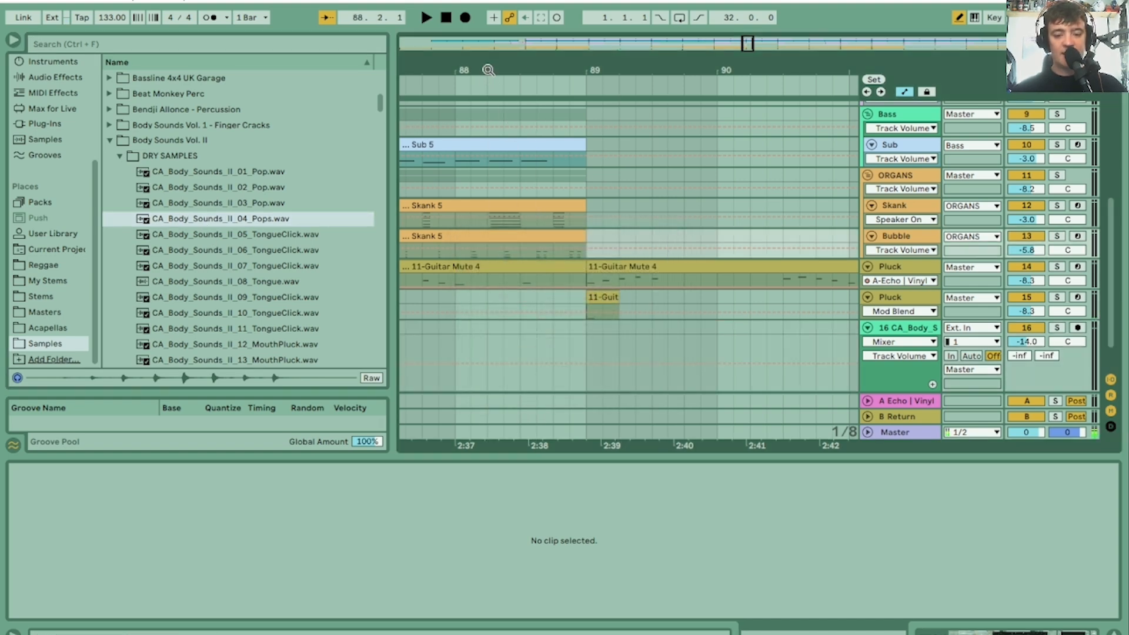
# Step: Copy the CA_Body_Sounds_II_04_Pops clip that starts at bar 56.3 on track 16 and paste it at bar 88.3
pyautogui.moveTo(488, 70); pyautogui.dragTo(725, 70)
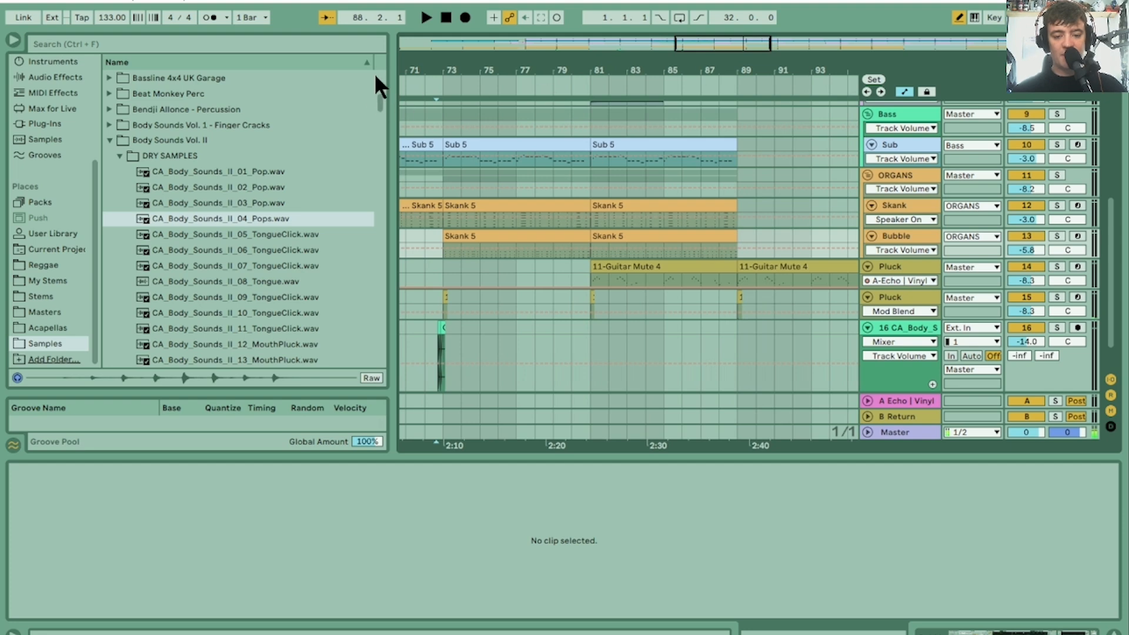
pyautogui.moveTo(436, 69); pyautogui.dragTo(888, 56)
pyautogui.moveTo(692, 71); pyautogui.dragTo(461, 209)
pyautogui.click(459, 328)
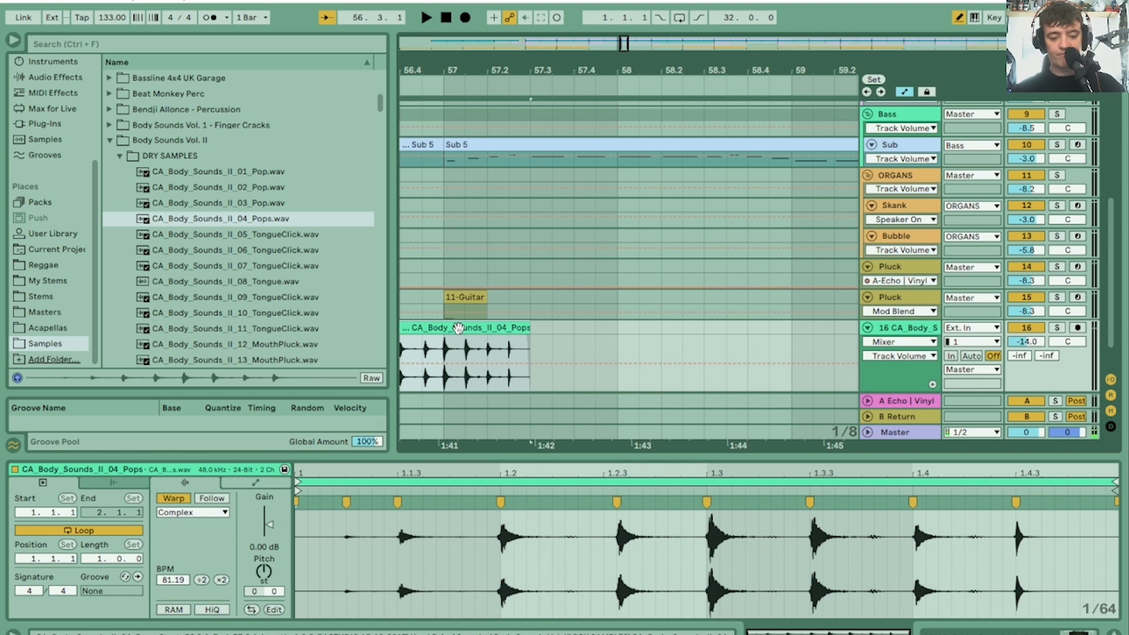
pyautogui.moveTo(678, 70)
pyautogui.mouseDown()
pyautogui.moveTo(533, 12)
pyautogui.moveTo(291, 14)
pyautogui.mouseUp()
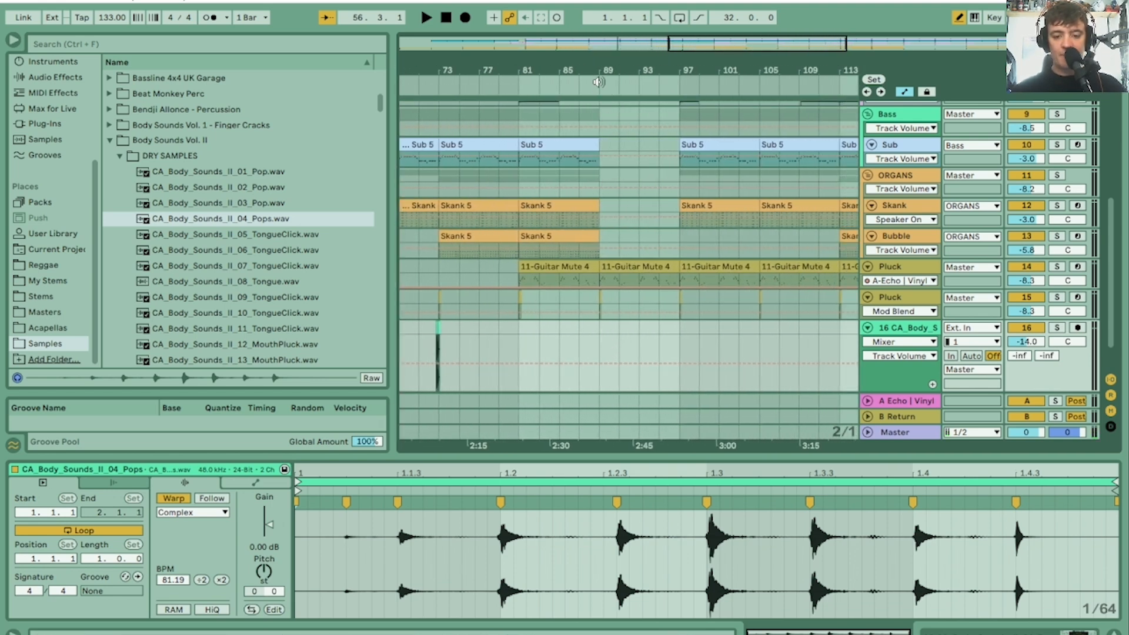
pyautogui.moveTo(598, 71); pyautogui.dragTo(600, 211)
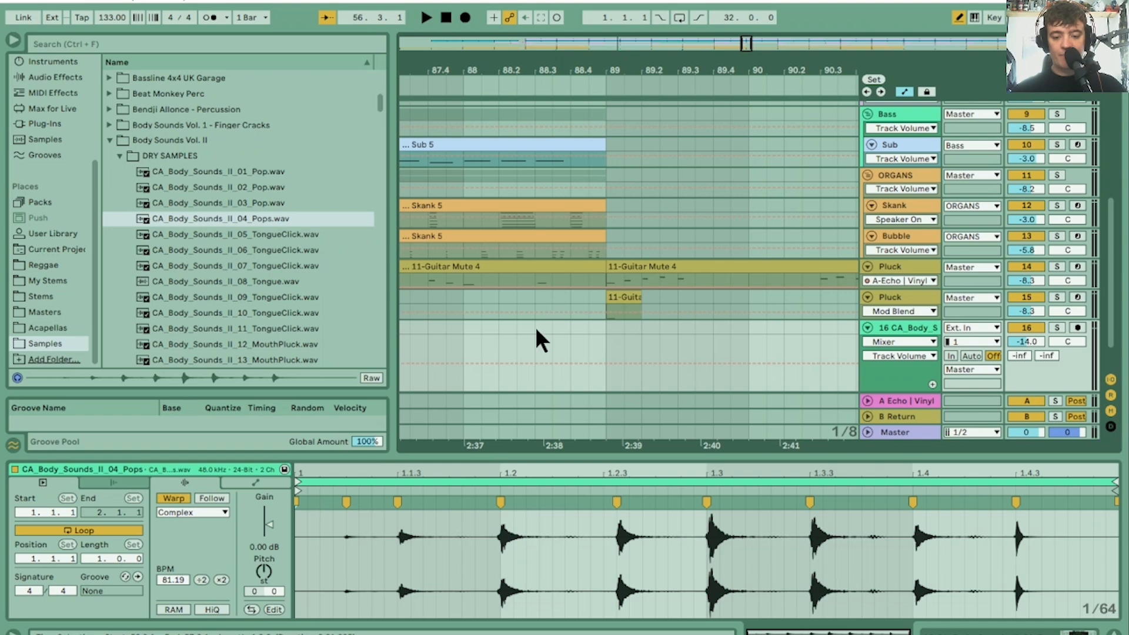
pyautogui.click(536, 330)
pyautogui.hotkey('ctrl', 'v')
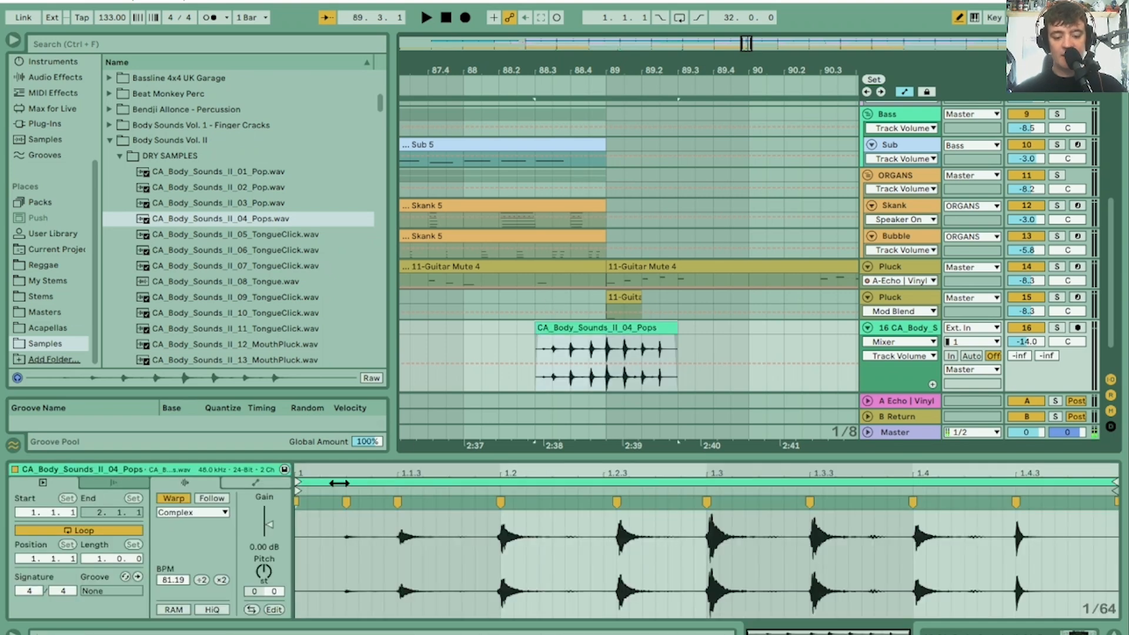
# Step: Reverse the pasted Pops clip and shift it slightly later so its loudest pop lands on bar 89
pyautogui.click(252, 609)
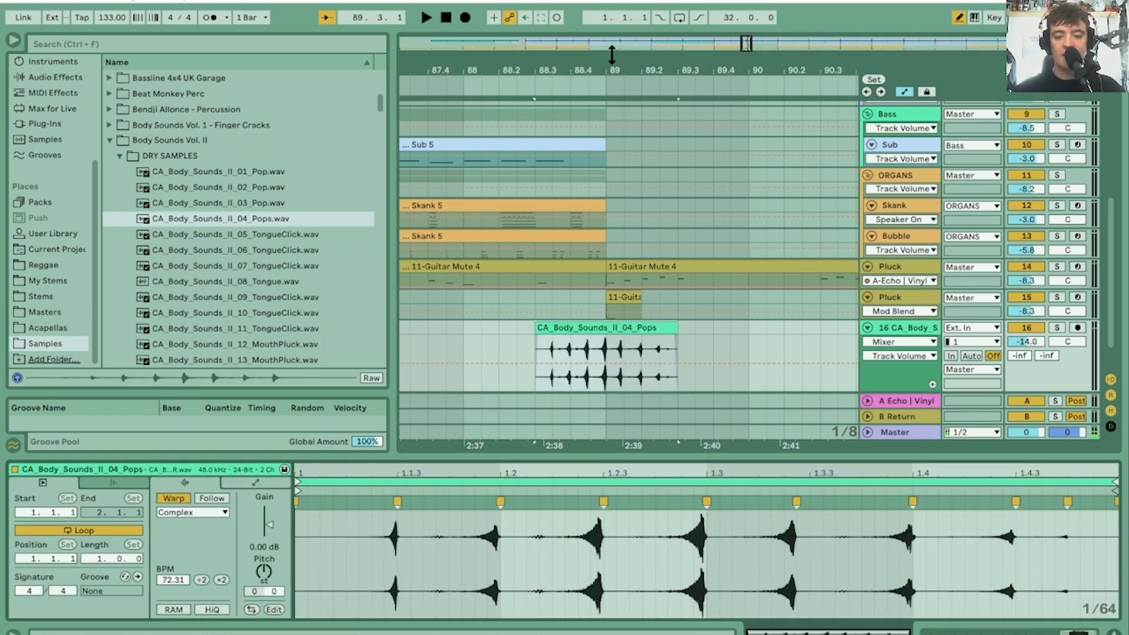
pyautogui.moveTo(611, 55); pyautogui.dragTo(607, 70)
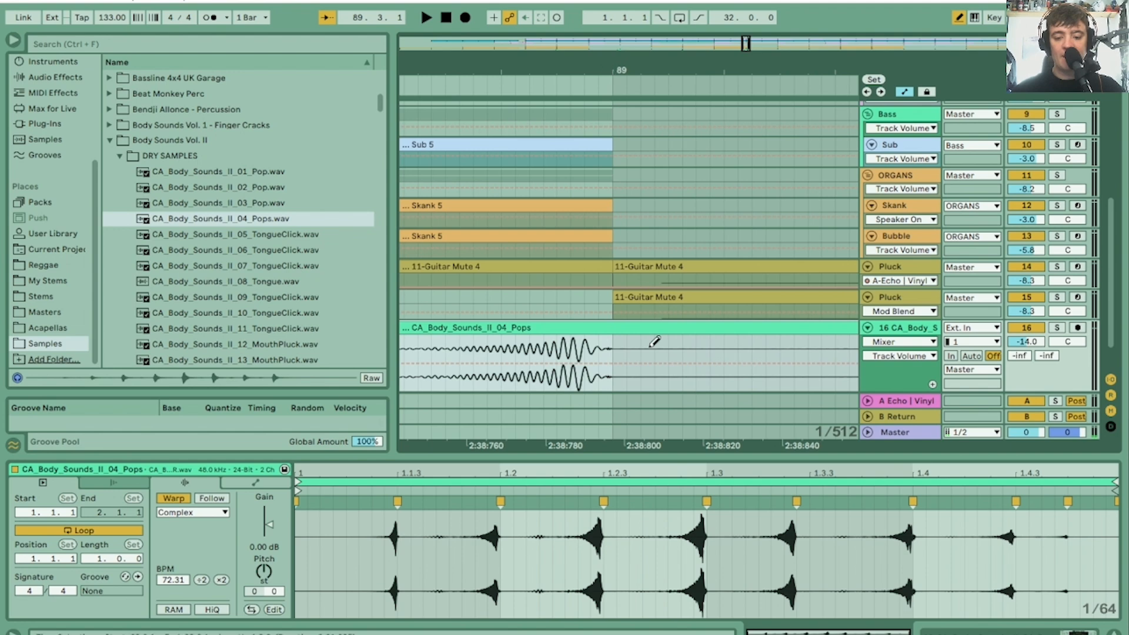
pyautogui.moveTo(651, 332); pyautogui.dragTo(693, 337)
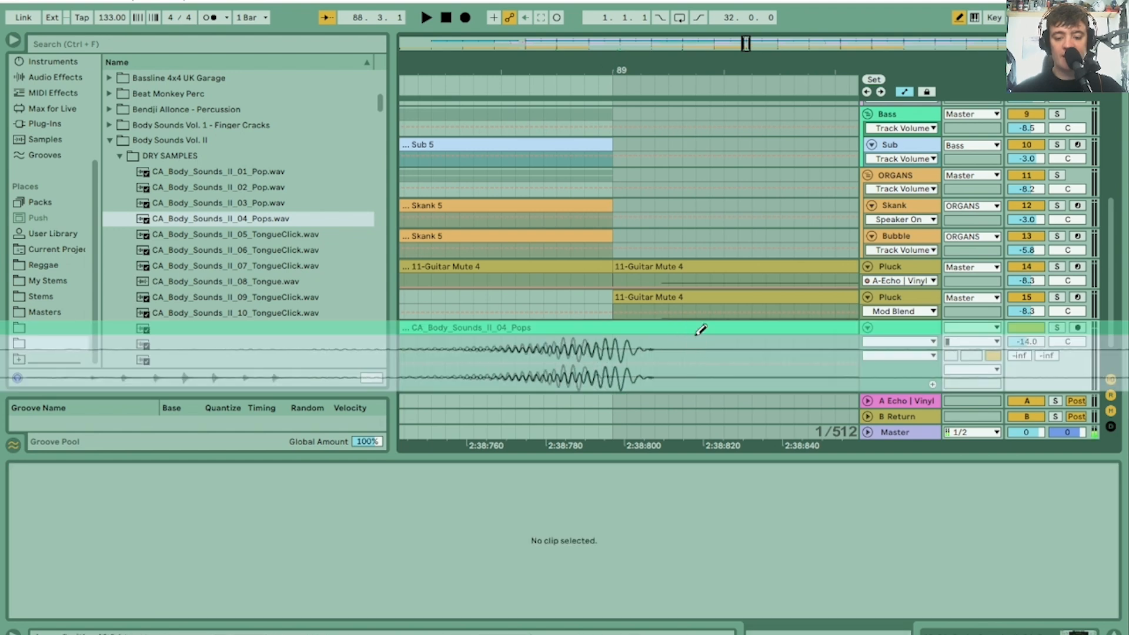
# Step: Play back the transition into bar 89 to check the reversed Pops clip's timing within the full mix
pyautogui.moveTo(627, 67); pyautogui.dragTo(621, 62)
pyautogui.press('space')
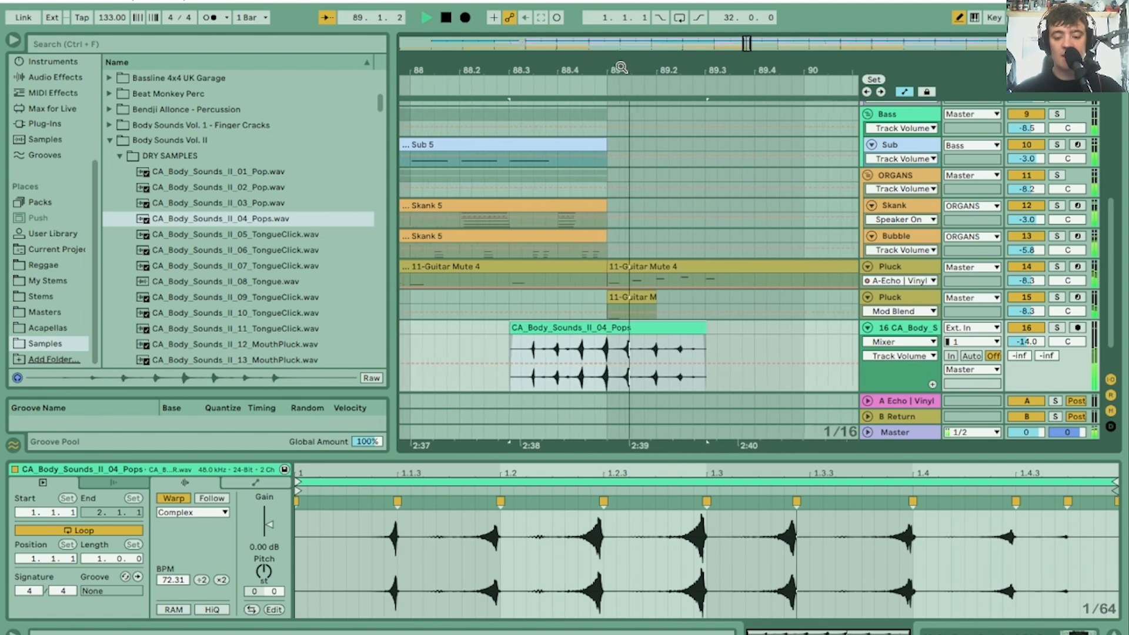
pyautogui.press('space')
pyautogui.press('space')
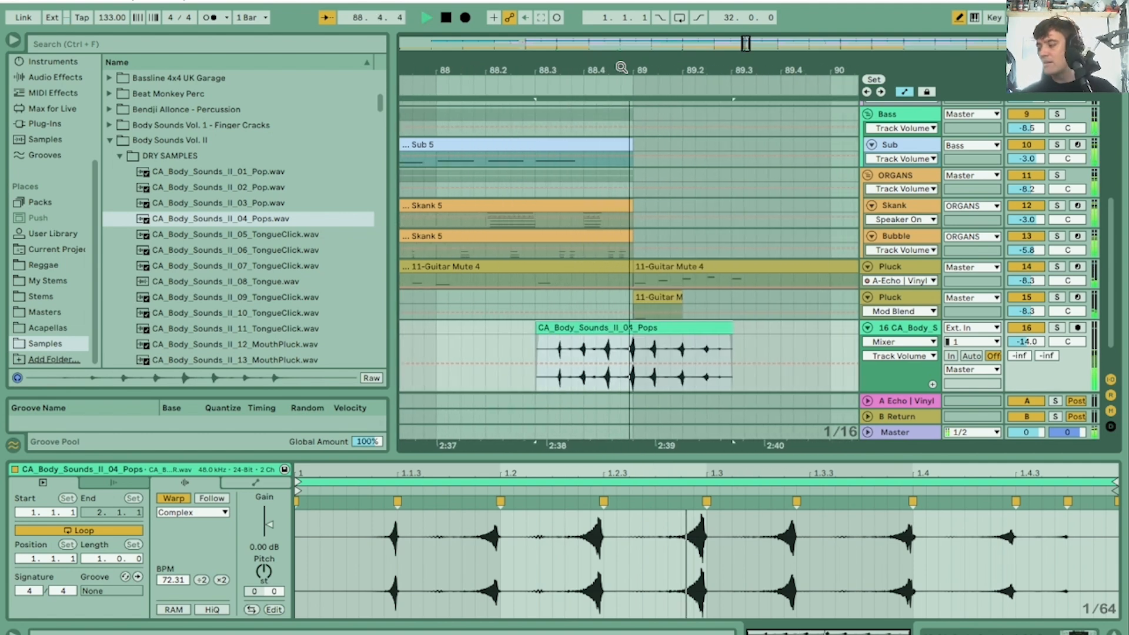
pyautogui.press('space')
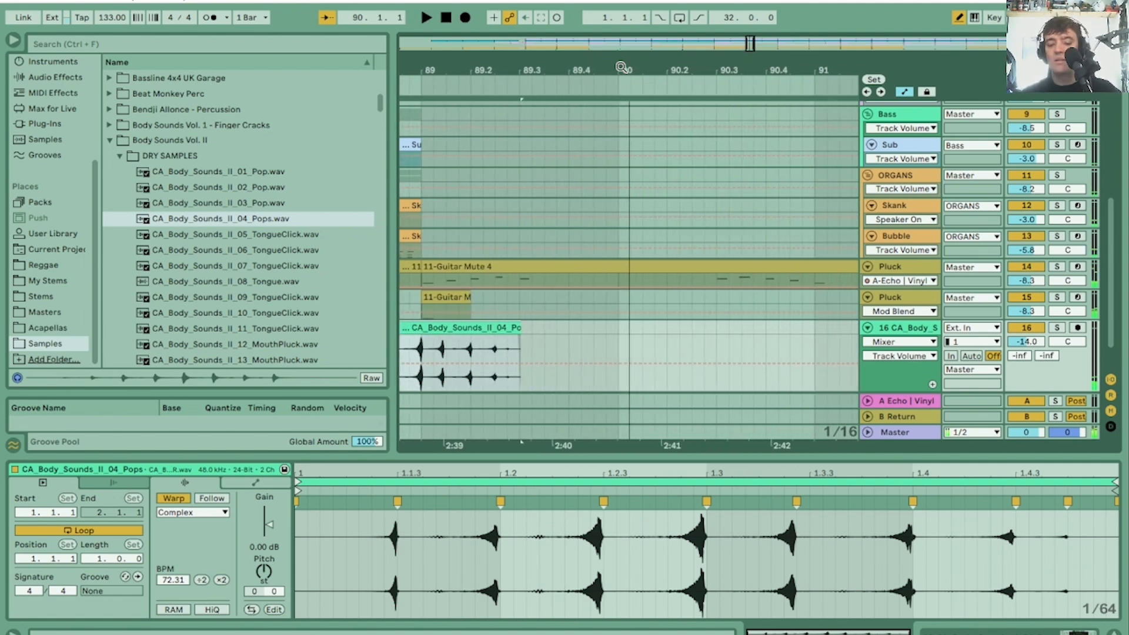
pyautogui.moveTo(417, 70); pyautogui.dragTo(437, 70)
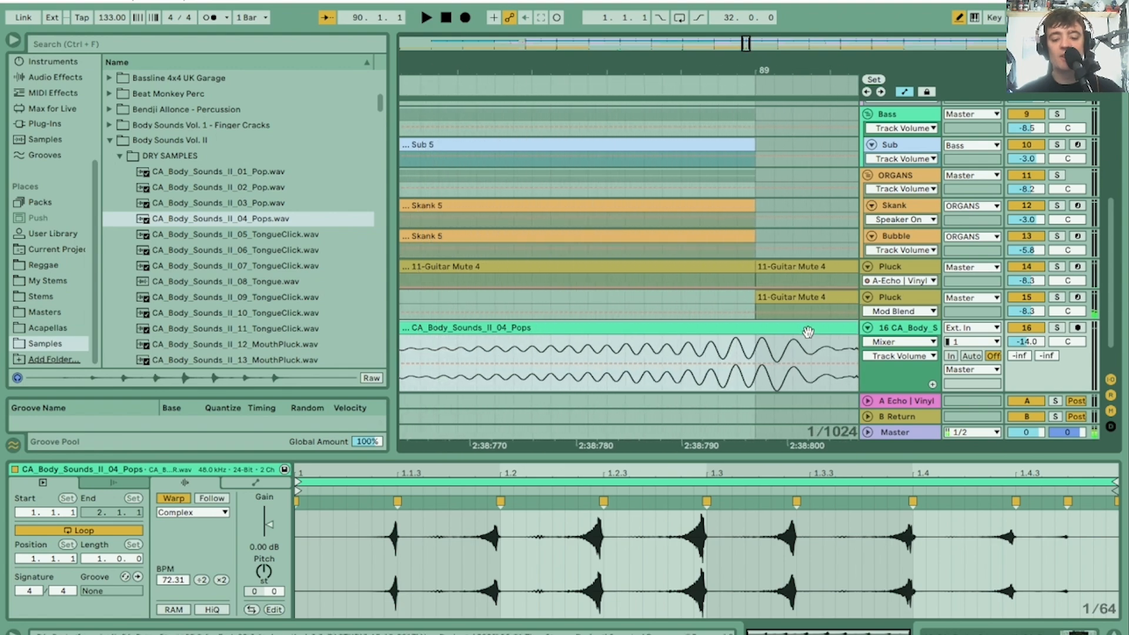
pyautogui.press('space')
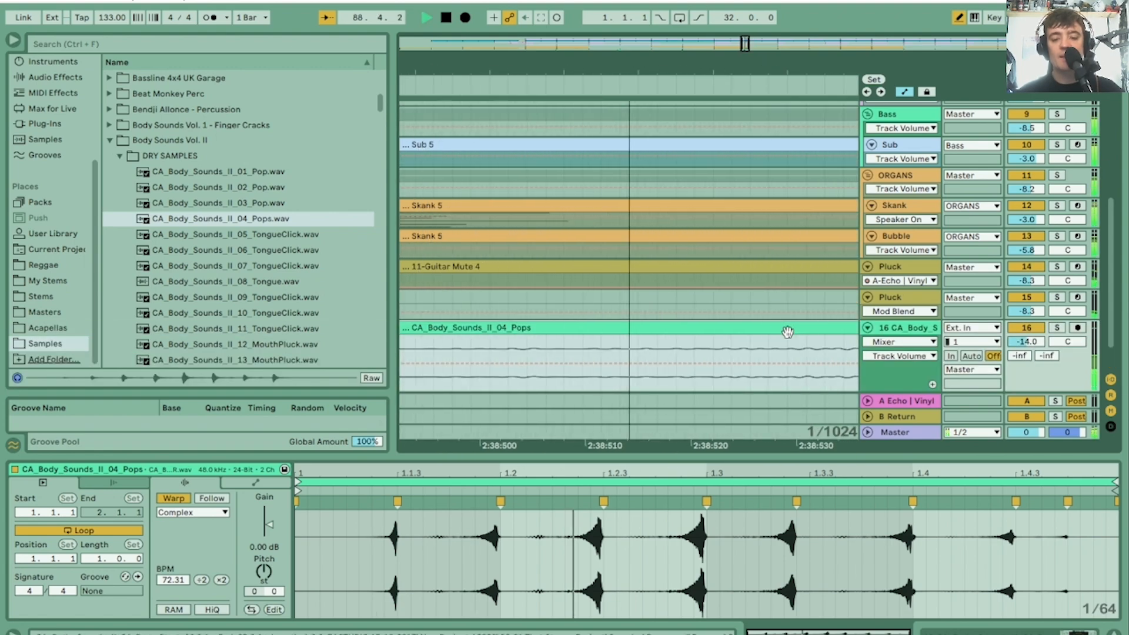
pyautogui.moveTo(668, 68); pyautogui.dragTo(668, 5)
pyautogui.press('space')
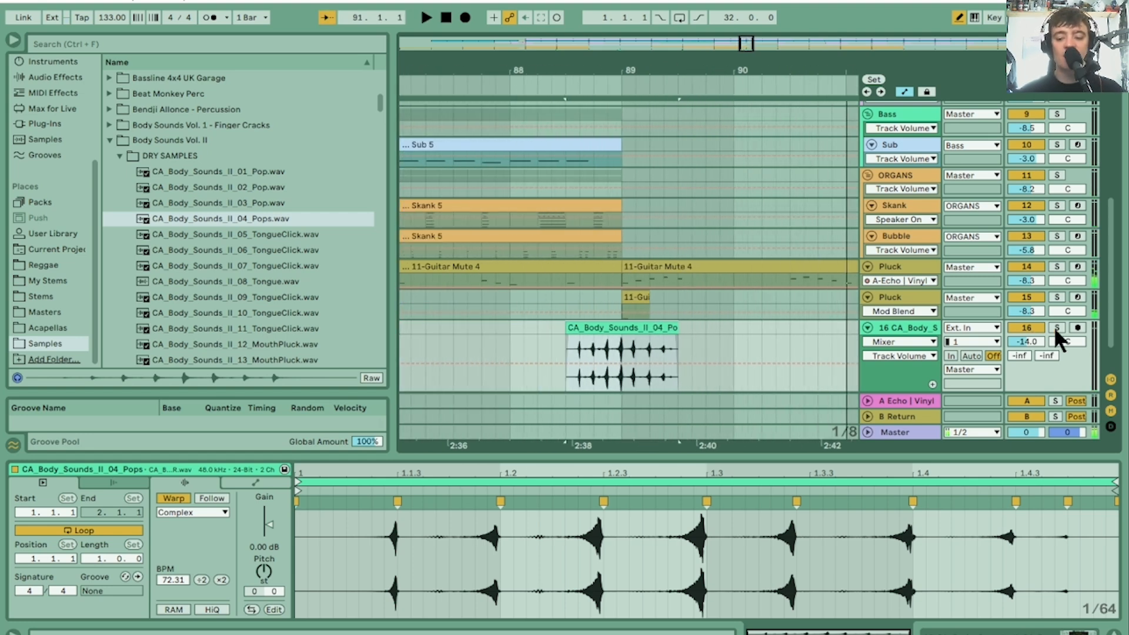
# Step: Audition the reversed Pops clip around bar 89 with track 16 soloed, and return to the full mix
pyautogui.click(1057, 328)
pyautogui.press('space')
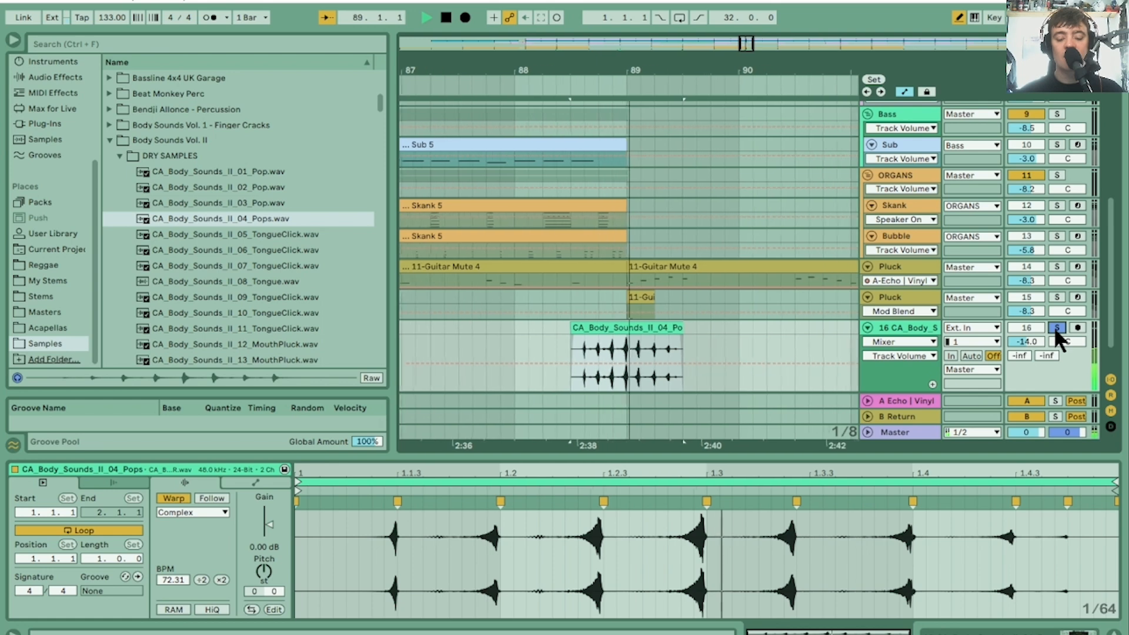
pyautogui.press('space')
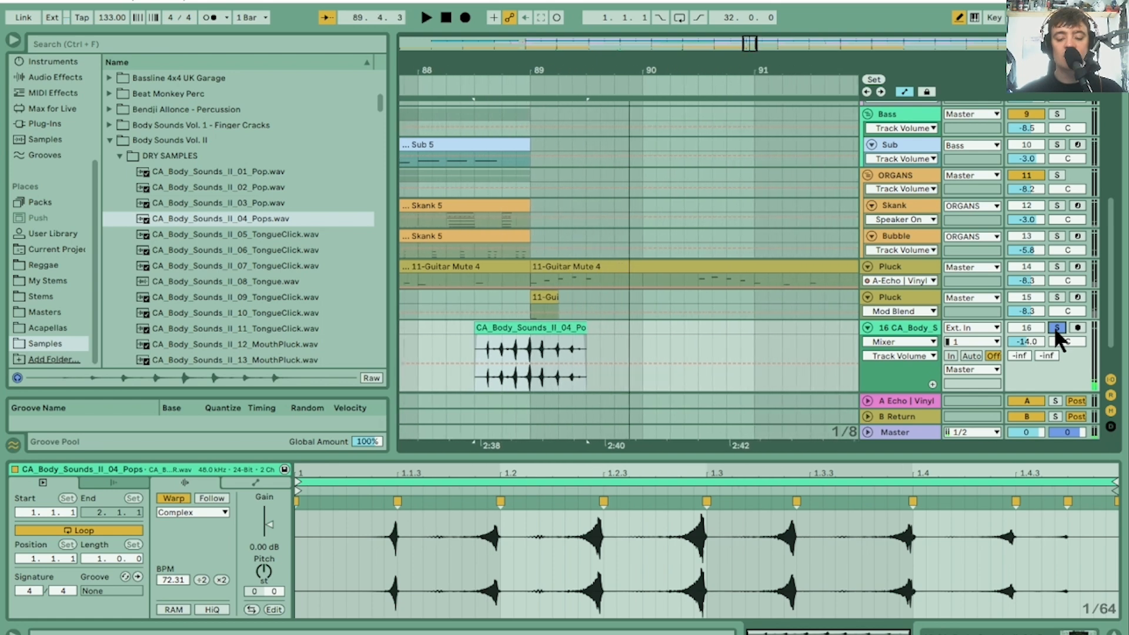
pyautogui.click(1056, 328)
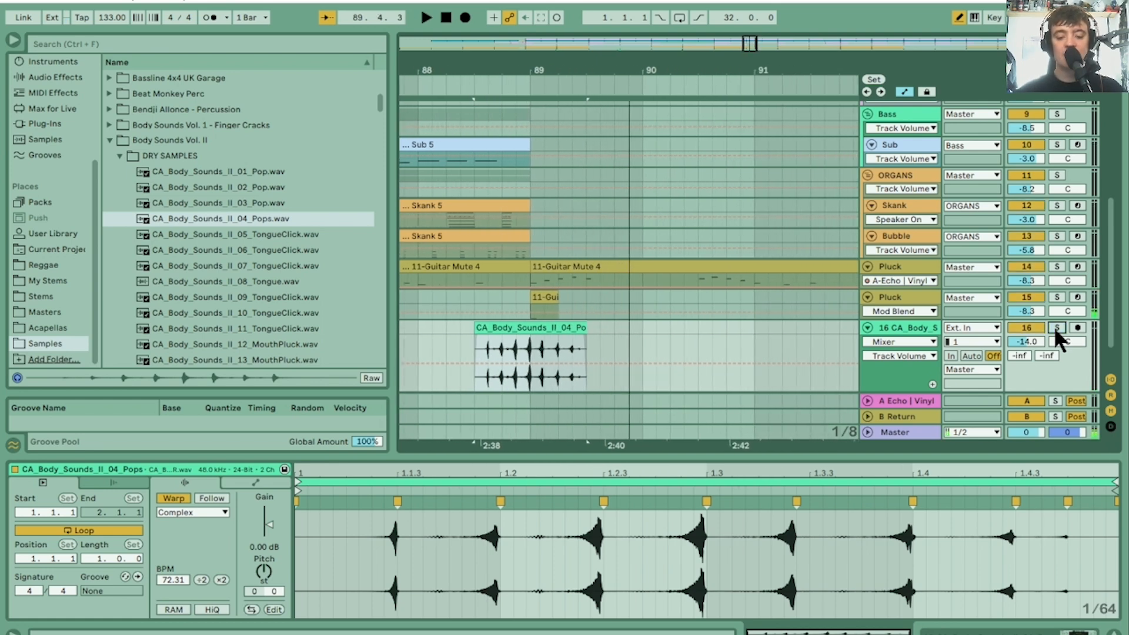
# Step: Nudge the reversed Pops clip very slightly later against the bar 89 line
pyautogui.moveTo(529, 70); pyautogui.dragTo(529, 127)
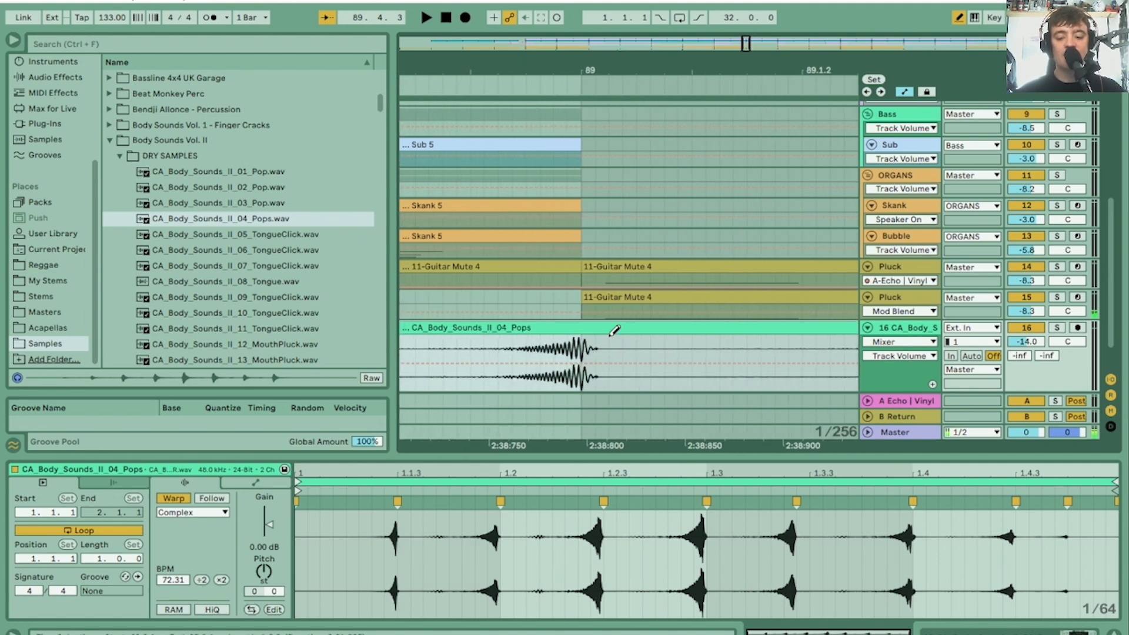
pyautogui.moveTo(609, 333); pyautogui.dragTo(621, 330)
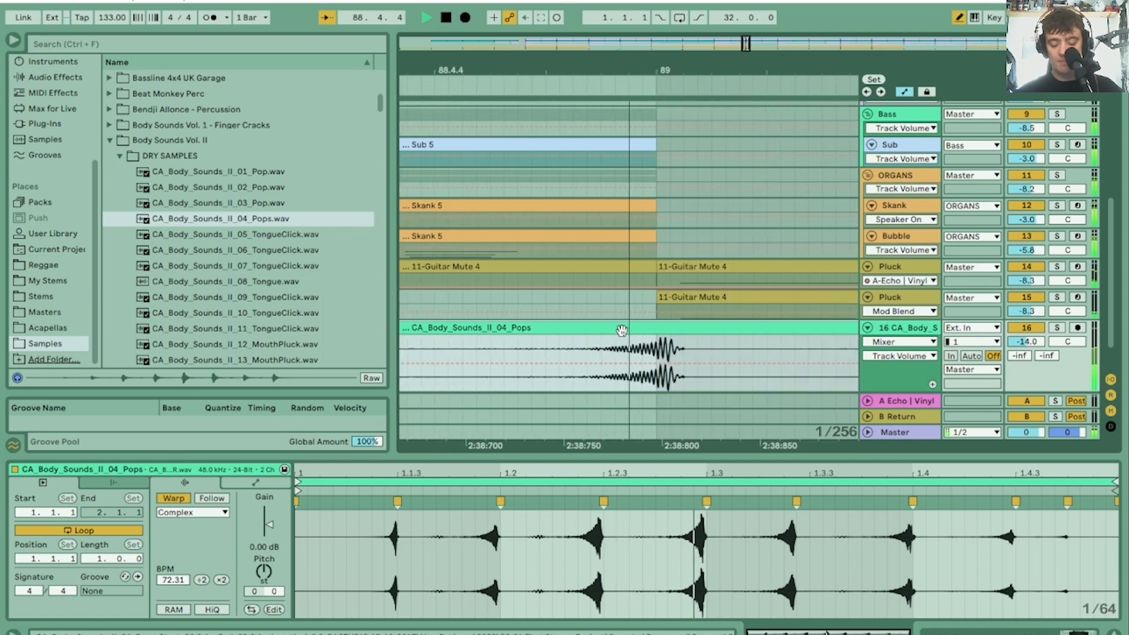
# Step: Delete the Sub 5 clips spanning bars 97 to 113 and put back the Sub 5 clip at bar 89
pyautogui.press('space')
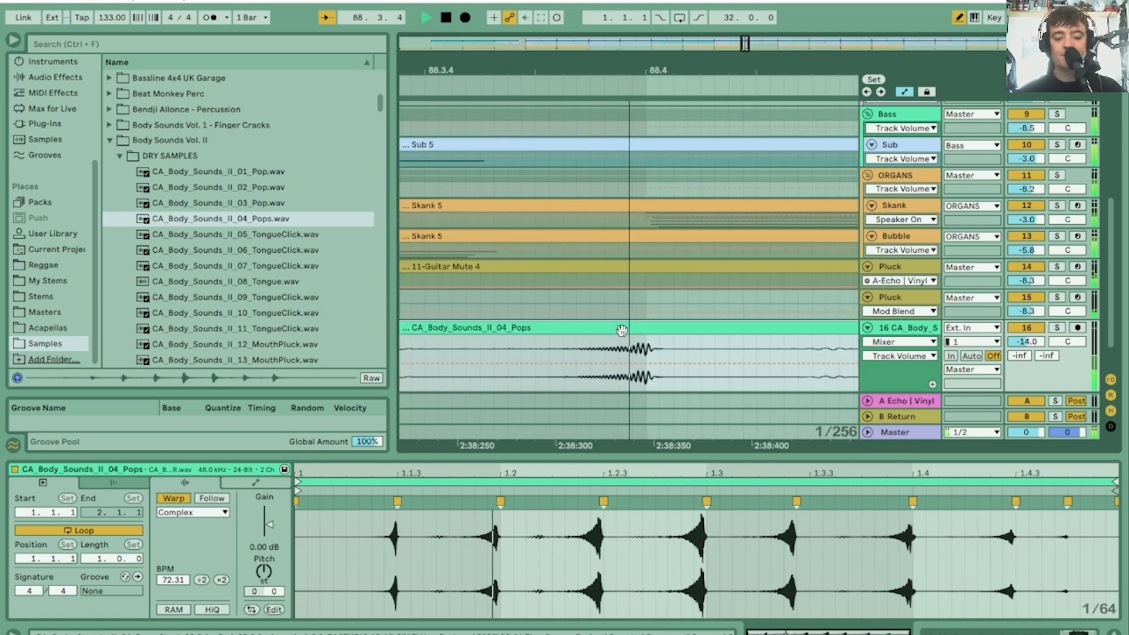
pyautogui.moveTo(627, 64); pyautogui.dragTo(661, 65)
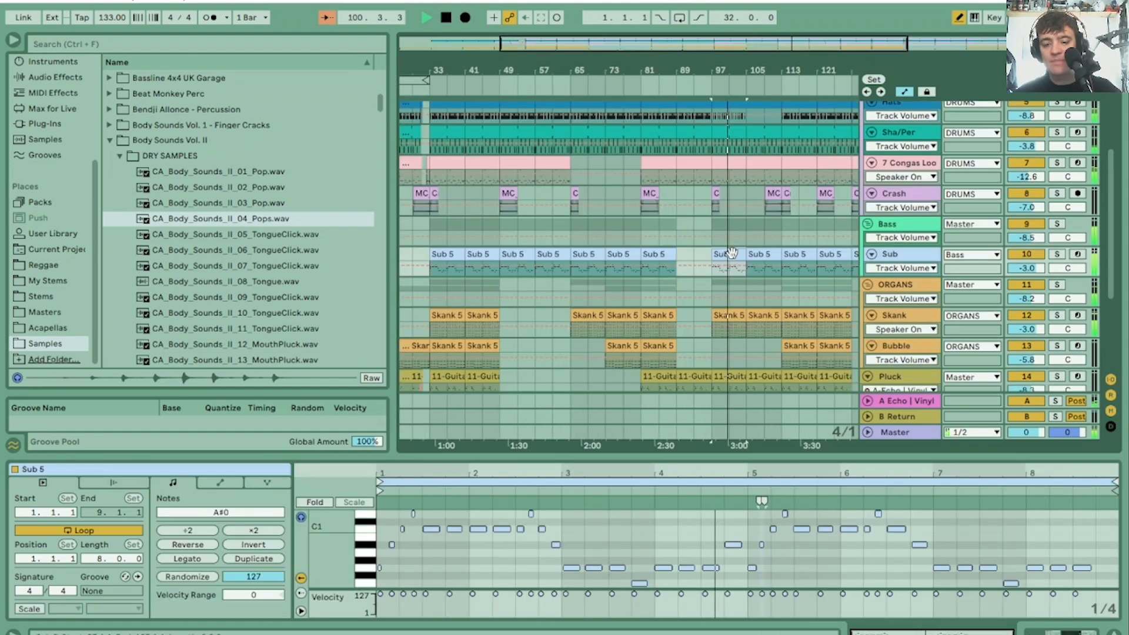
pyautogui.click(698, 253)
pyautogui.click(772, 253)
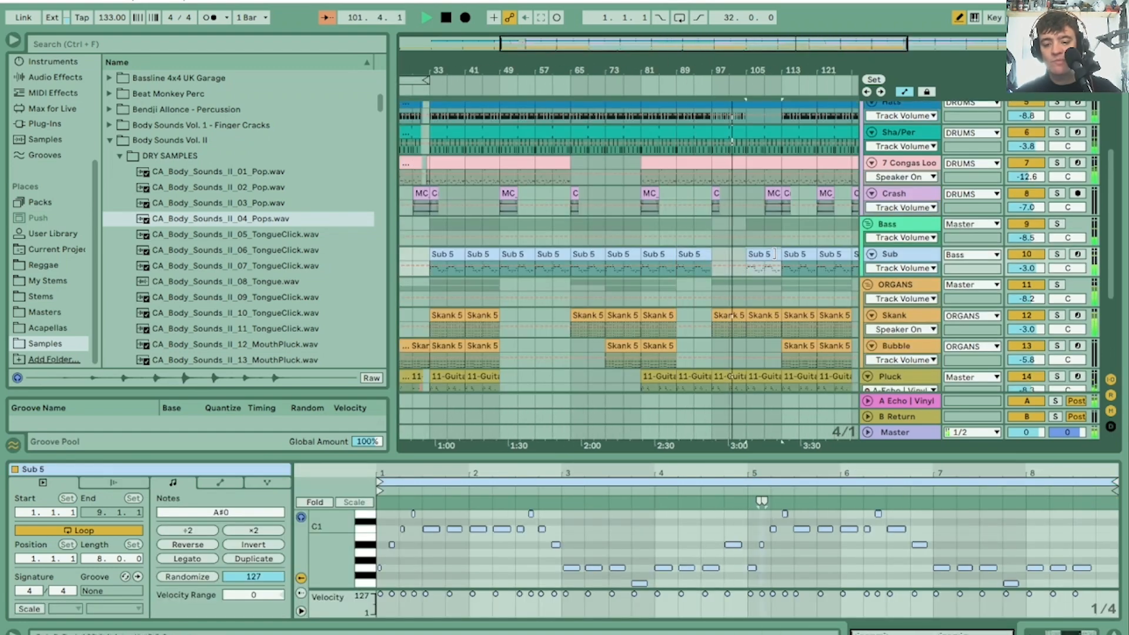
pyautogui.press('Delete')
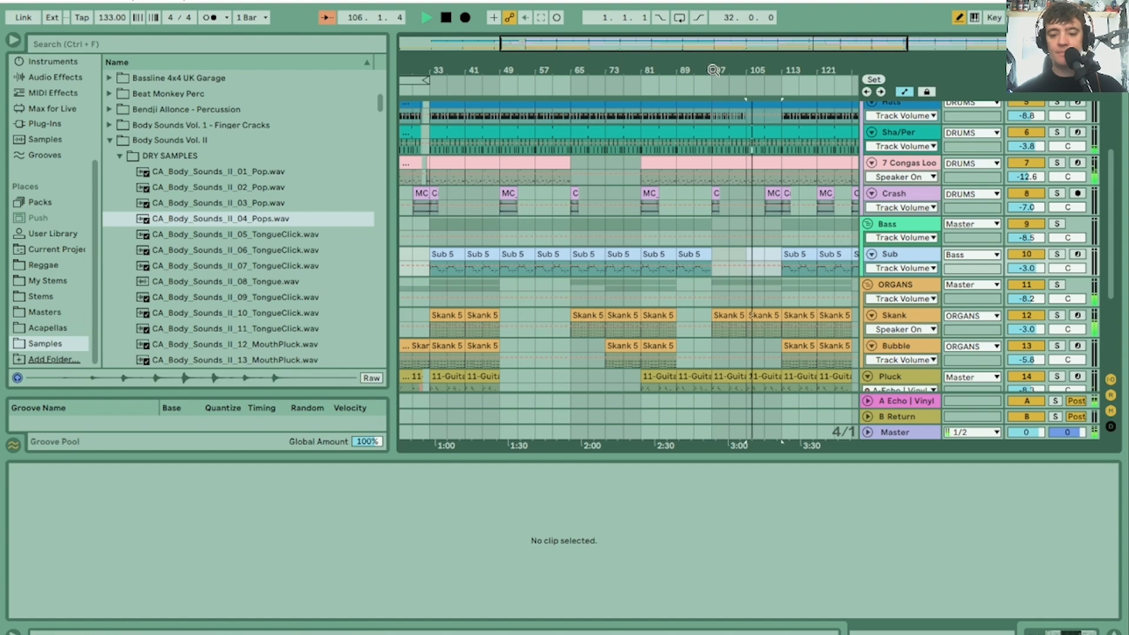
# Step: Play the arrangement past bar 113 to hear the passage without the sub bass, with the track 16 effects in view
pyautogui.moveTo(720, 68); pyautogui.dragTo(720, 52)
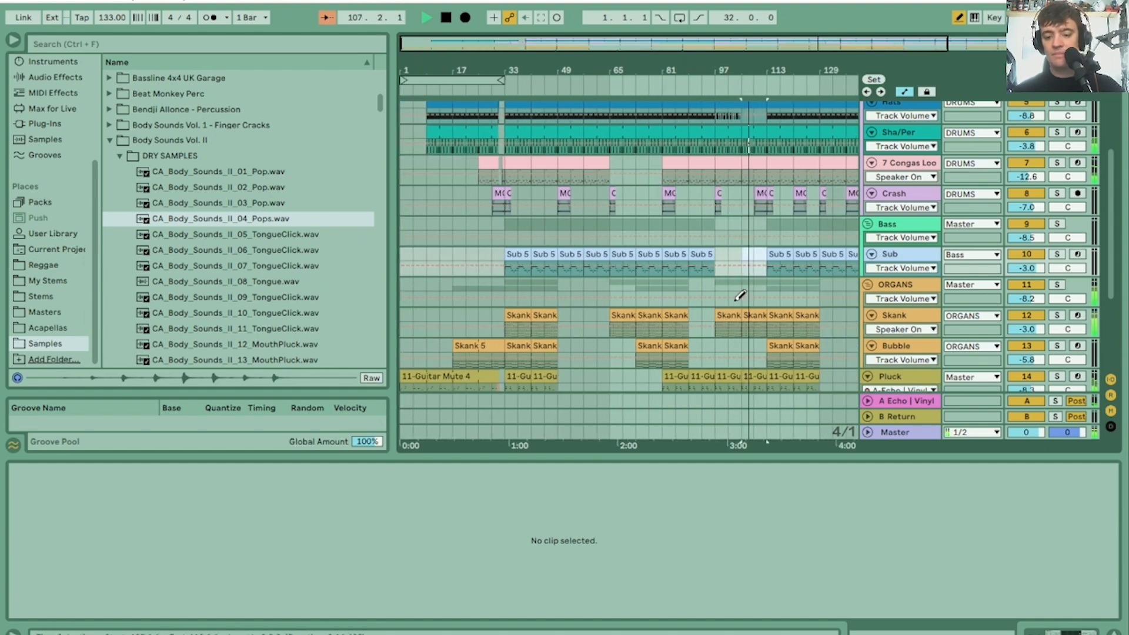
pyautogui.scroll(-2, 740, 310)
pyautogui.scroll(-4, 738, 309)
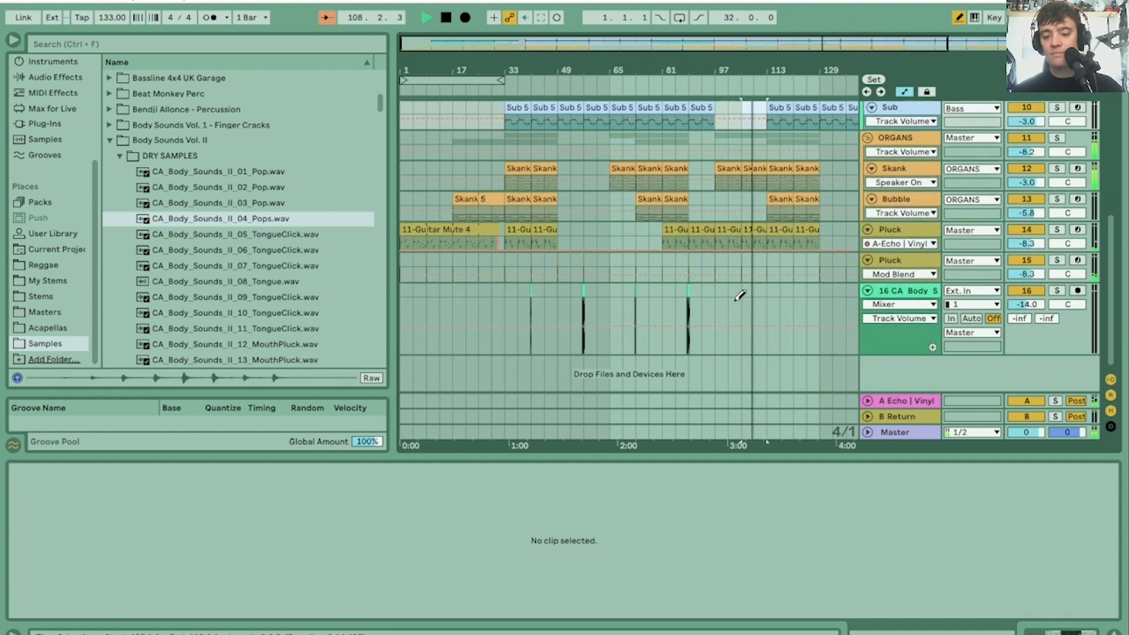
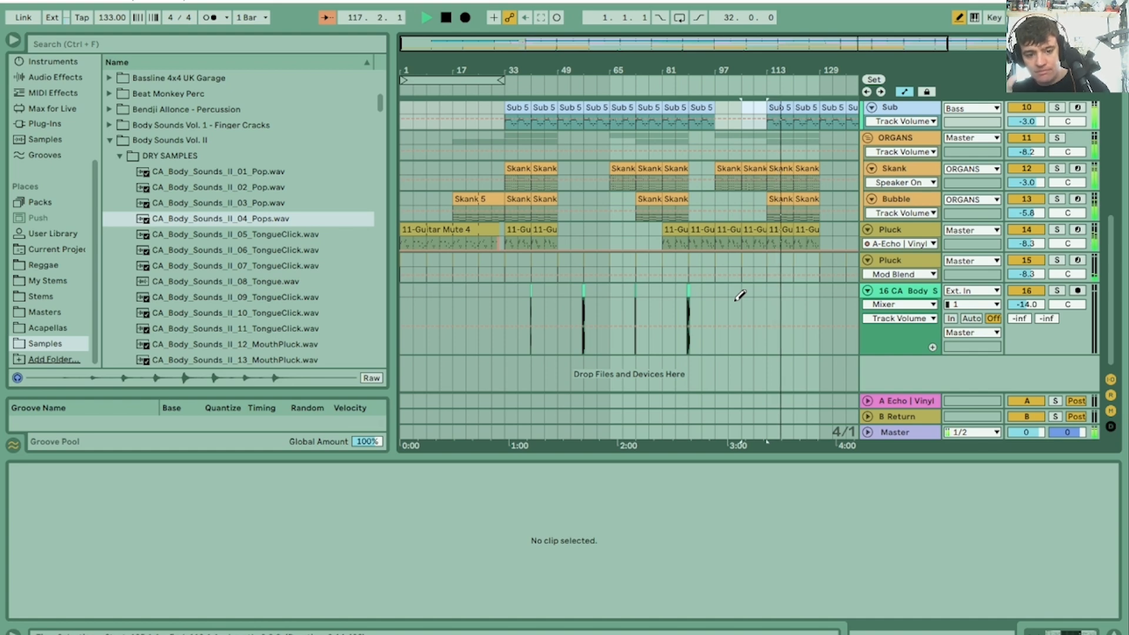
pyautogui.press('space')
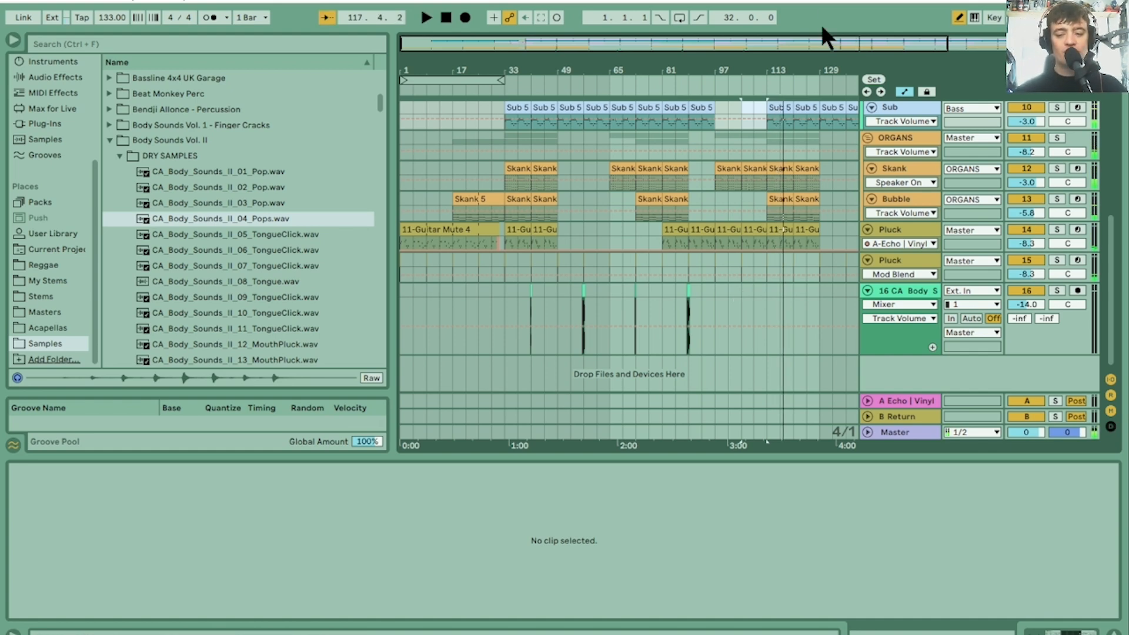
pyautogui.moveTo(779, 68); pyautogui.dragTo(683, 69)
pyautogui.click(905, 291)
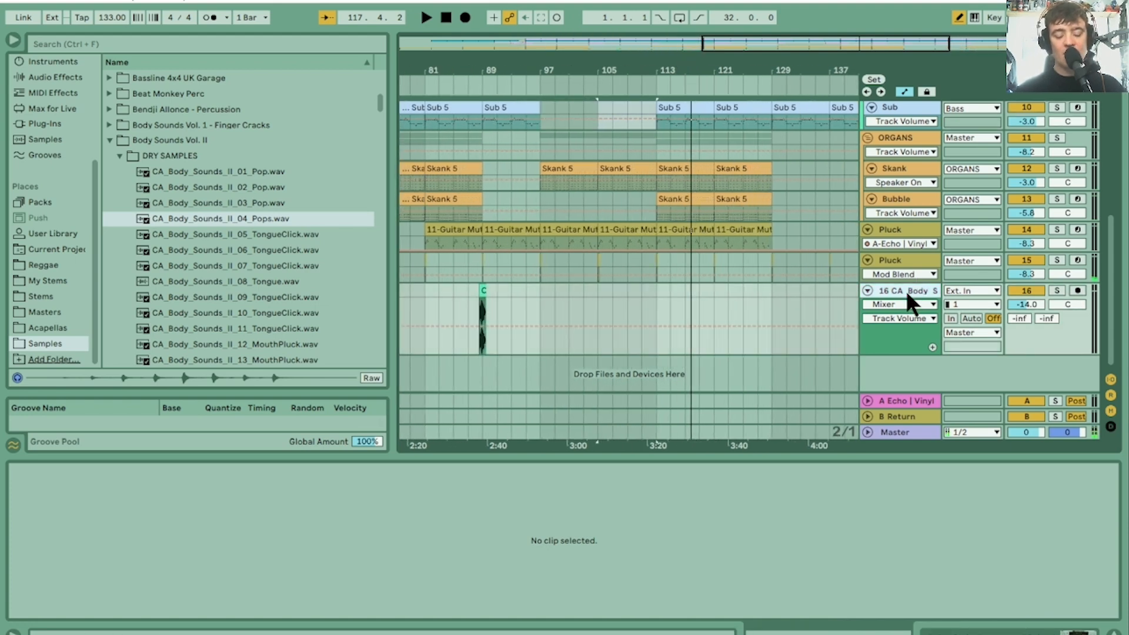
pyautogui.hotkey('ctrl', 't')
pyautogui.hotkey('ctrl', 'z')
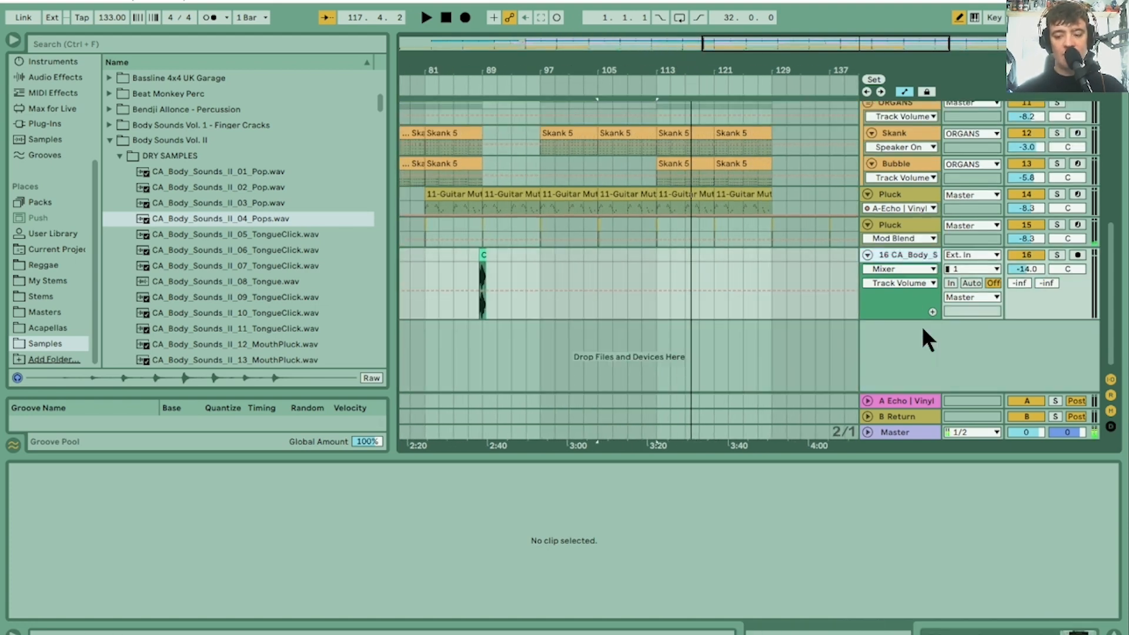
pyautogui.hotkey('ctrl', 'shift', 't')
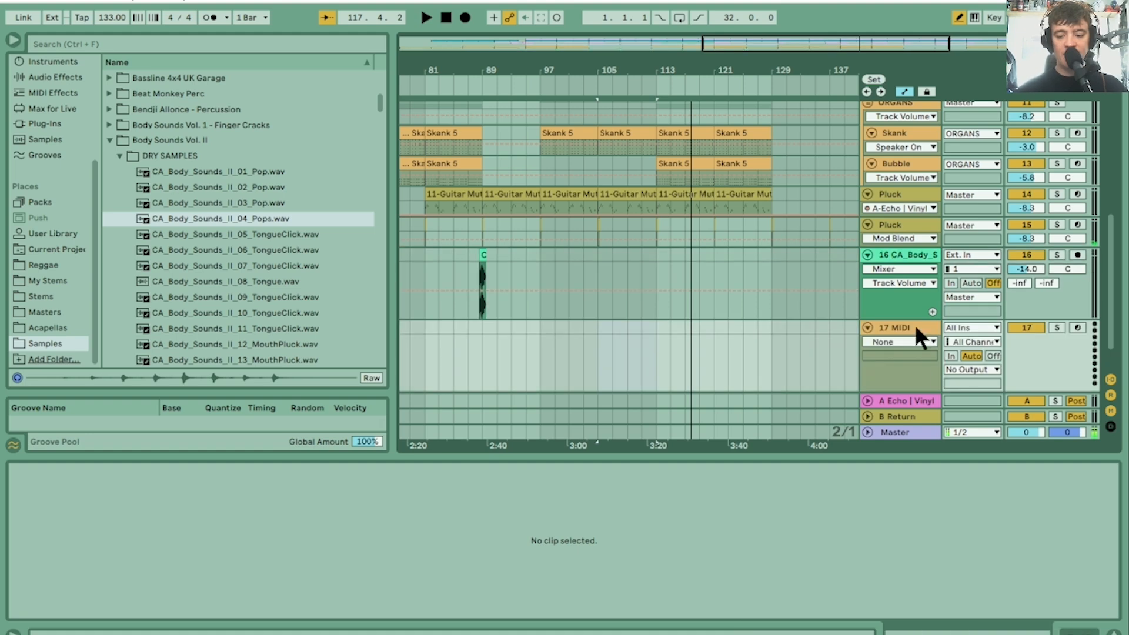
pyautogui.moveTo(1108, 248); pyautogui.dragTo(1110, 266)
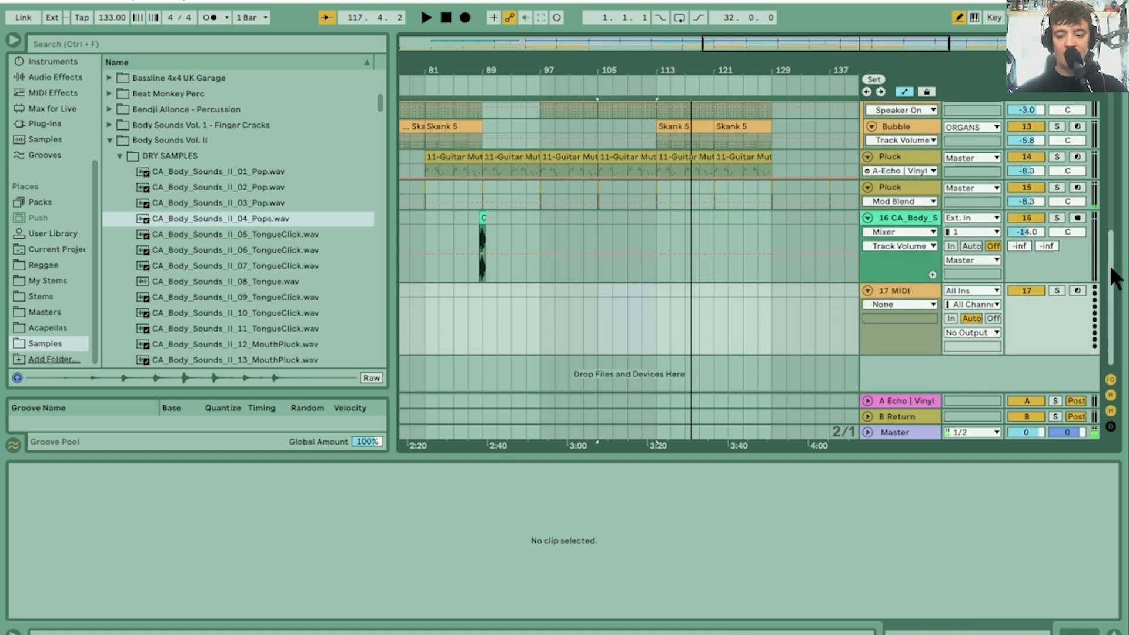
pyautogui.hotkey('ctrl', 'z')
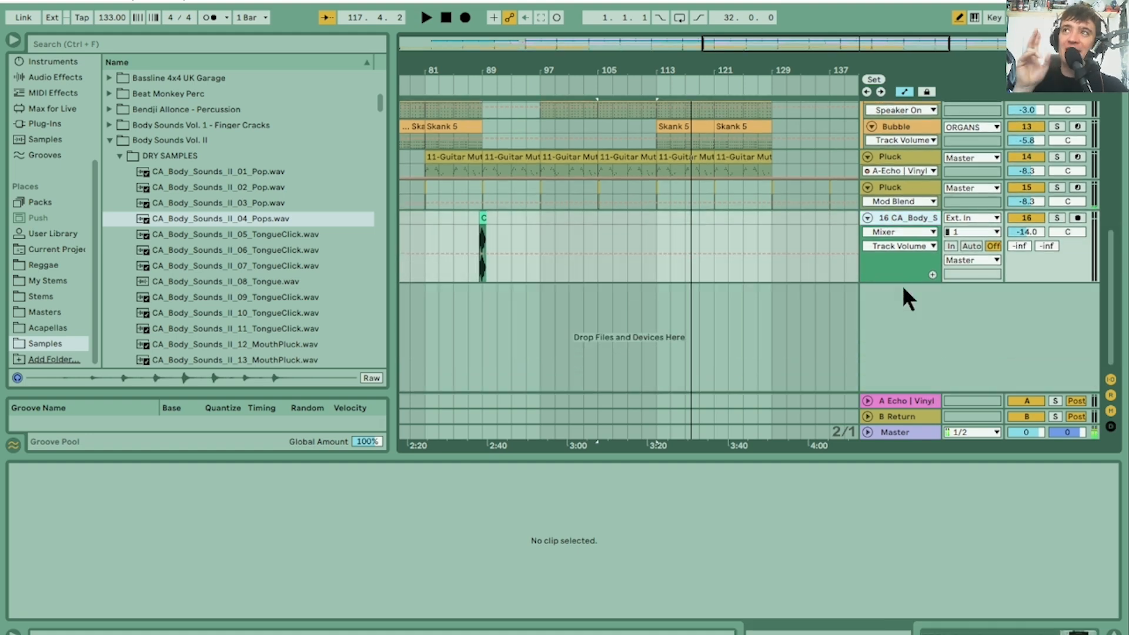
# Step: Close the Body Sounds Vol. II folder and look through the sample library, including Bonus CM Carnival Samples, for another effect source
pyautogui.moveTo(655, 66); pyautogui.dragTo(691, 67)
pyautogui.moveTo(708, 66); pyautogui.dragTo(715, 69)
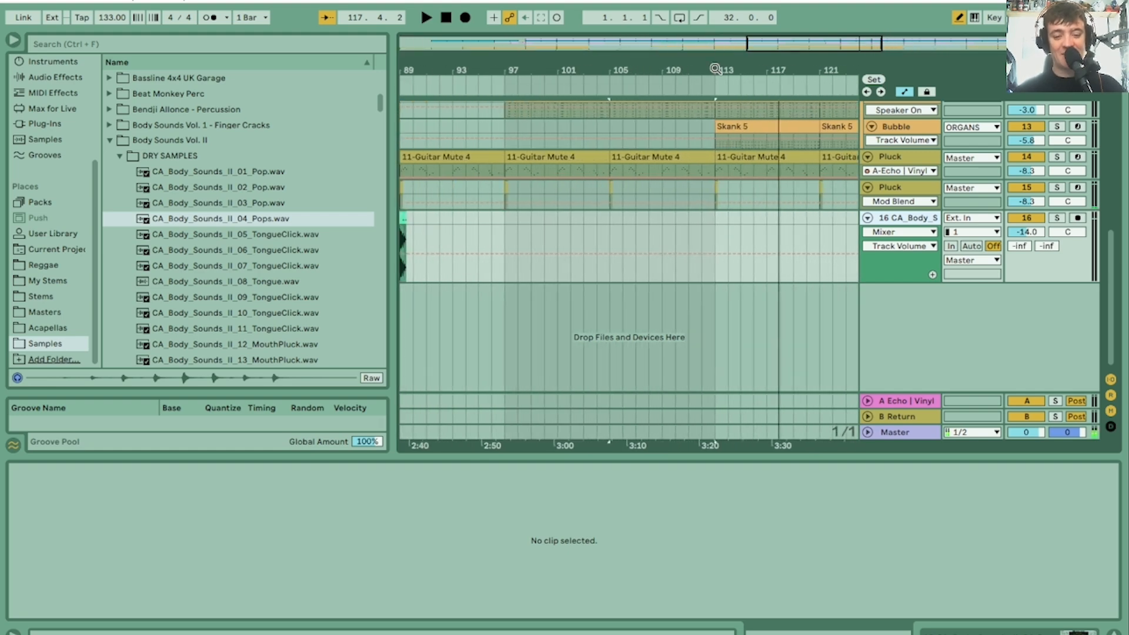
pyautogui.click(116, 154)
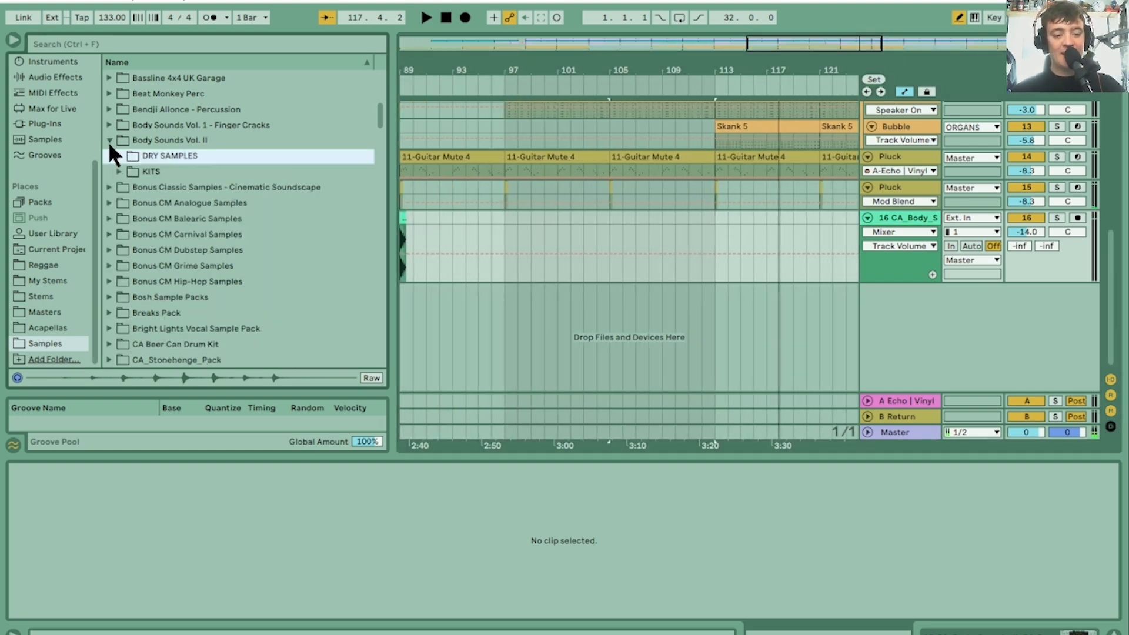
pyautogui.click(108, 141)
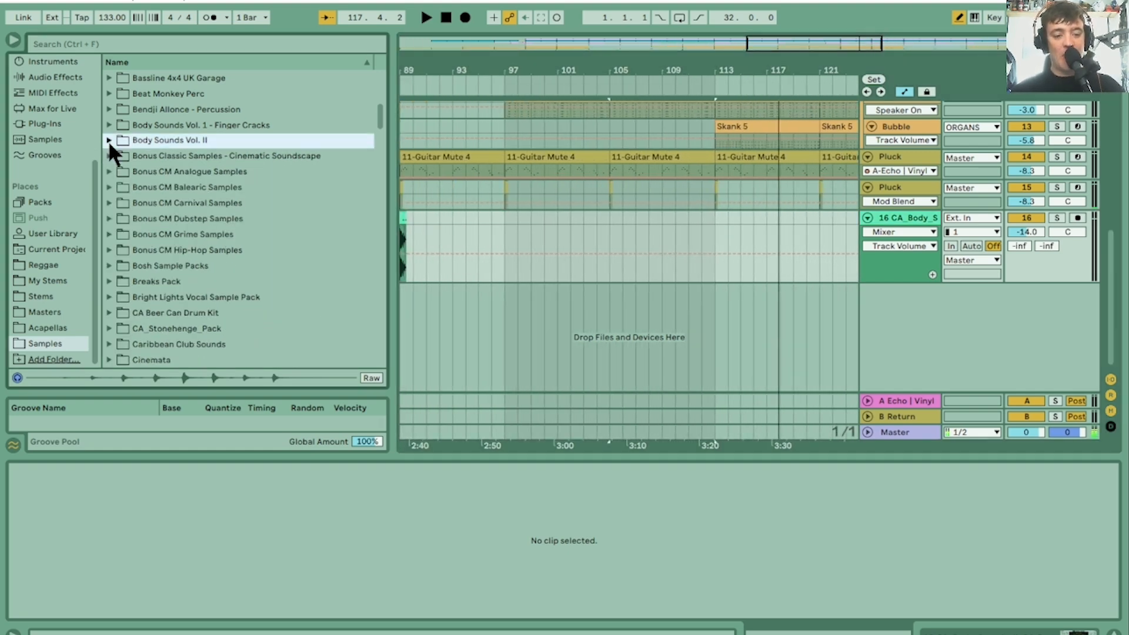
pyautogui.click(108, 202)
pyautogui.scroll(-10, 137, 244)
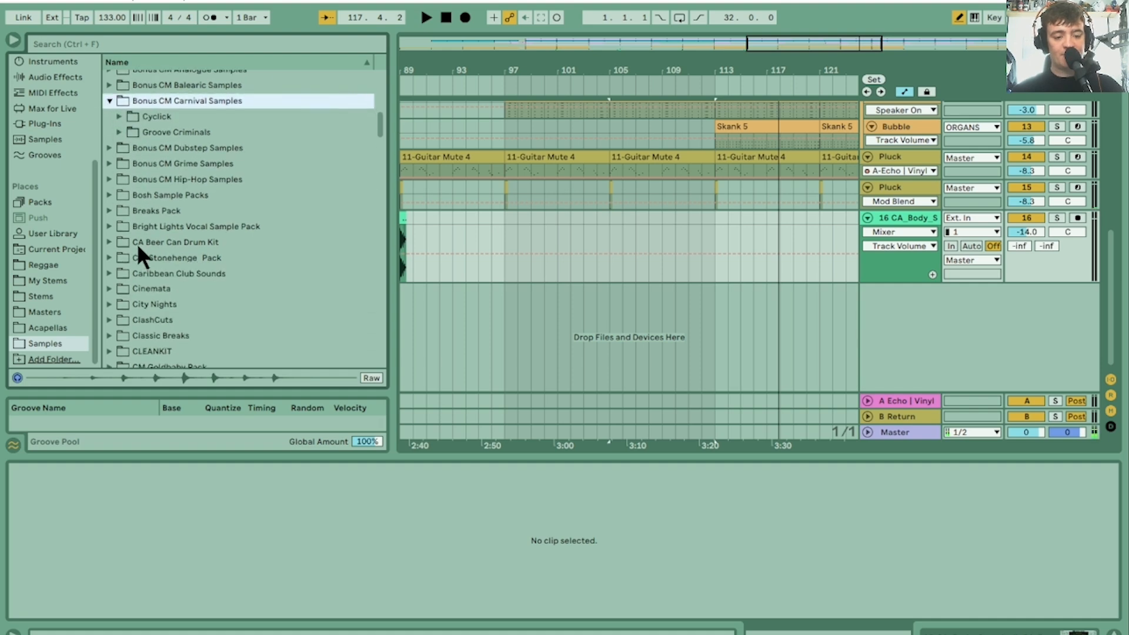
pyautogui.scroll(-4, 137, 243)
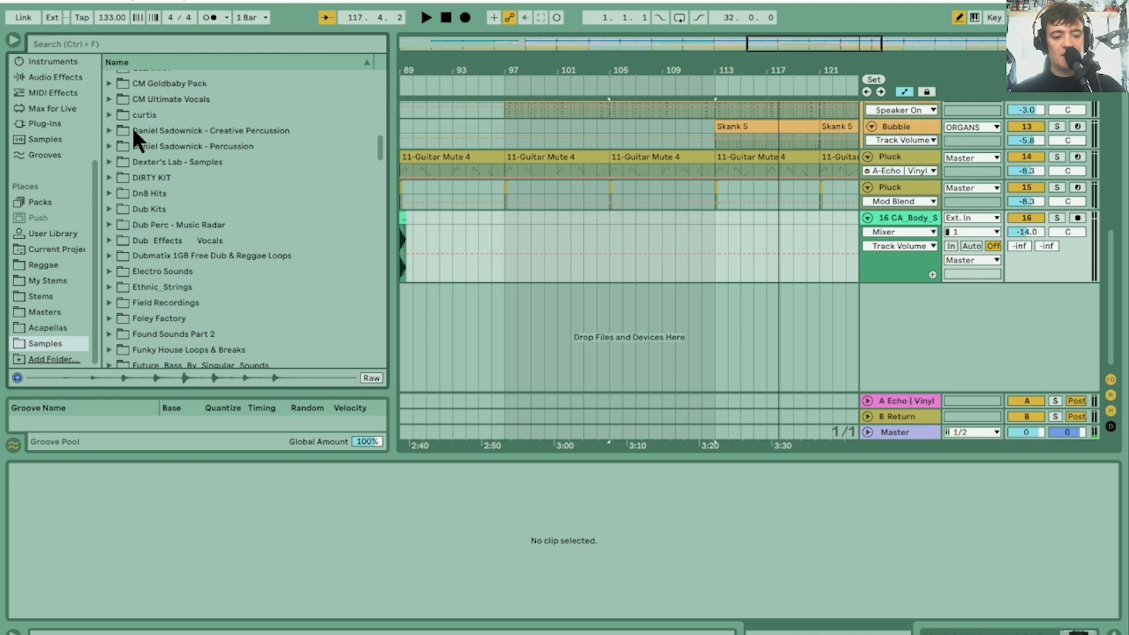
# Step: Open the Creative Percussion pack down to the Percussion folder inside its one_shot folder
pyautogui.click(108, 128)
pyautogui.click(119, 115)
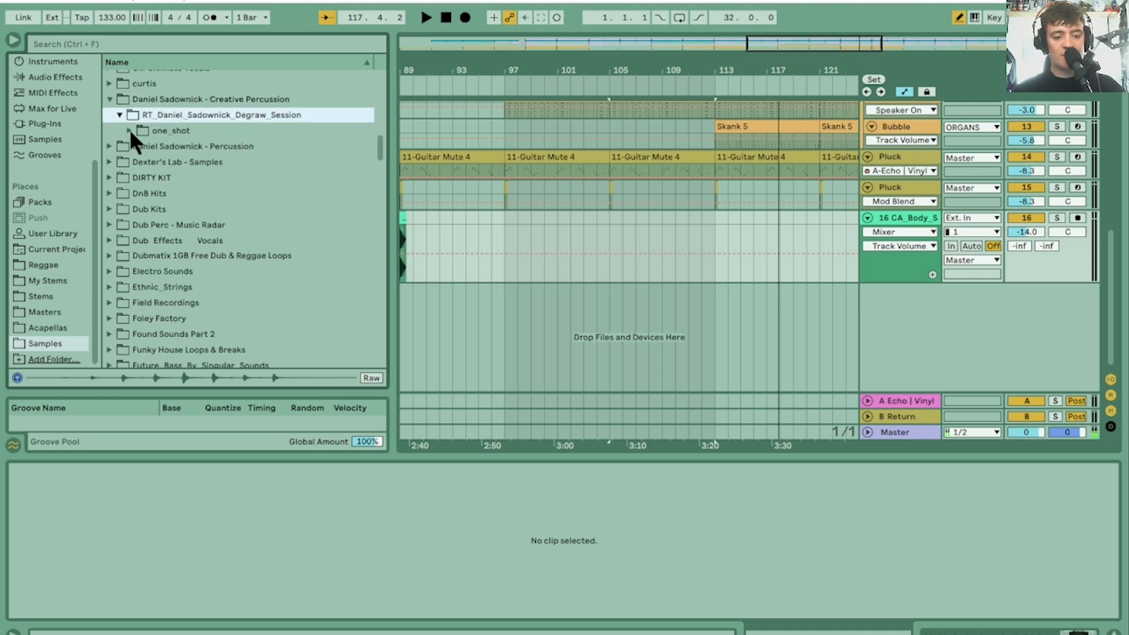
pyautogui.click(129, 130)
pyautogui.click(165, 145)
pyautogui.click(140, 146)
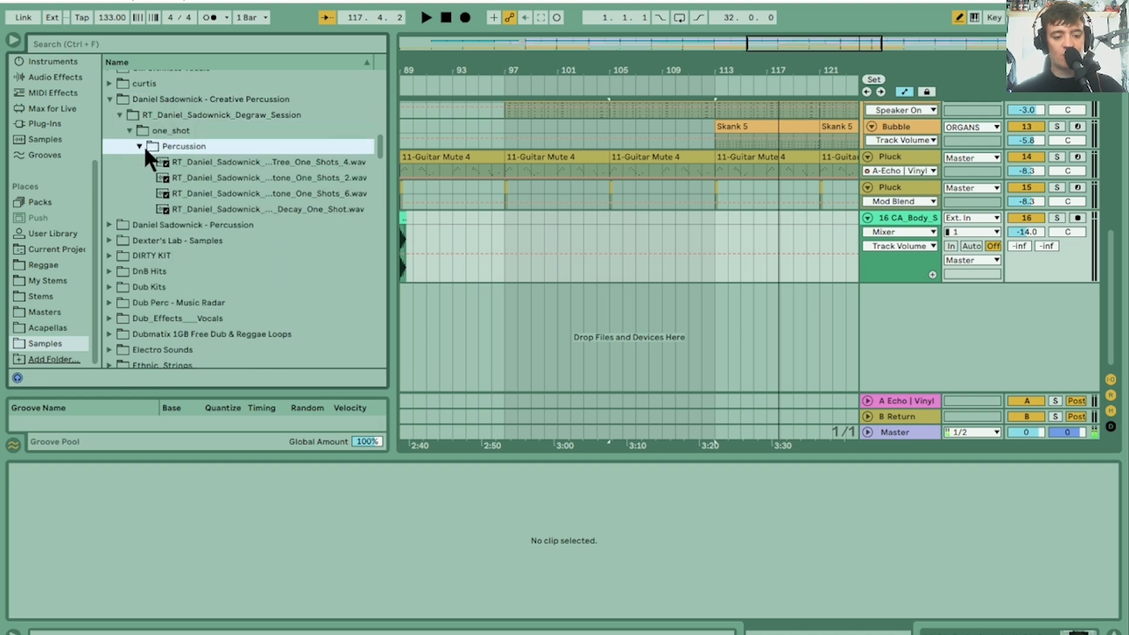
# Step: Audition the percussion one-shots, comparing the Tree, Decay and Flexitone samples
pyautogui.click(217, 177)
pyautogui.click(218, 194)
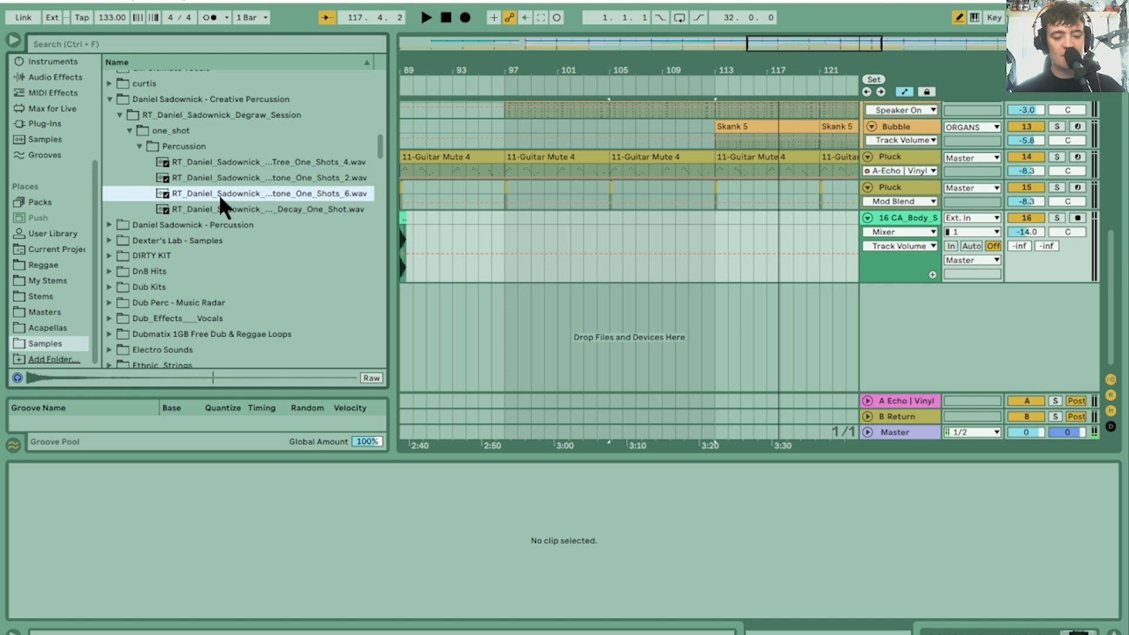
pyautogui.click(222, 211)
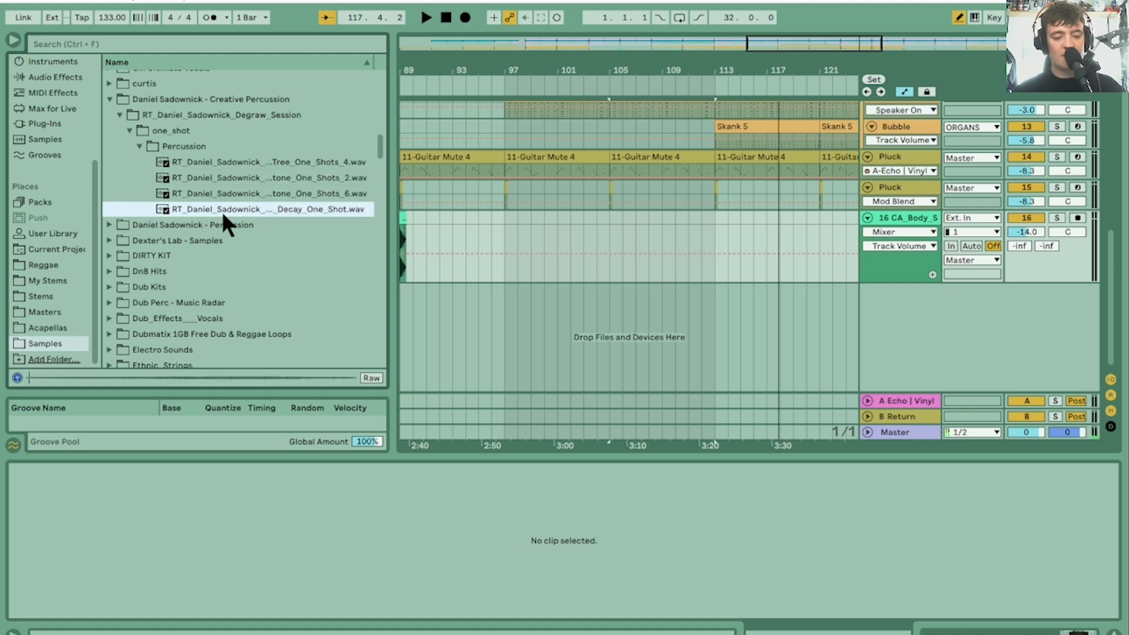
pyautogui.click(260, 189)
pyautogui.click(262, 166)
pyautogui.click(262, 178)
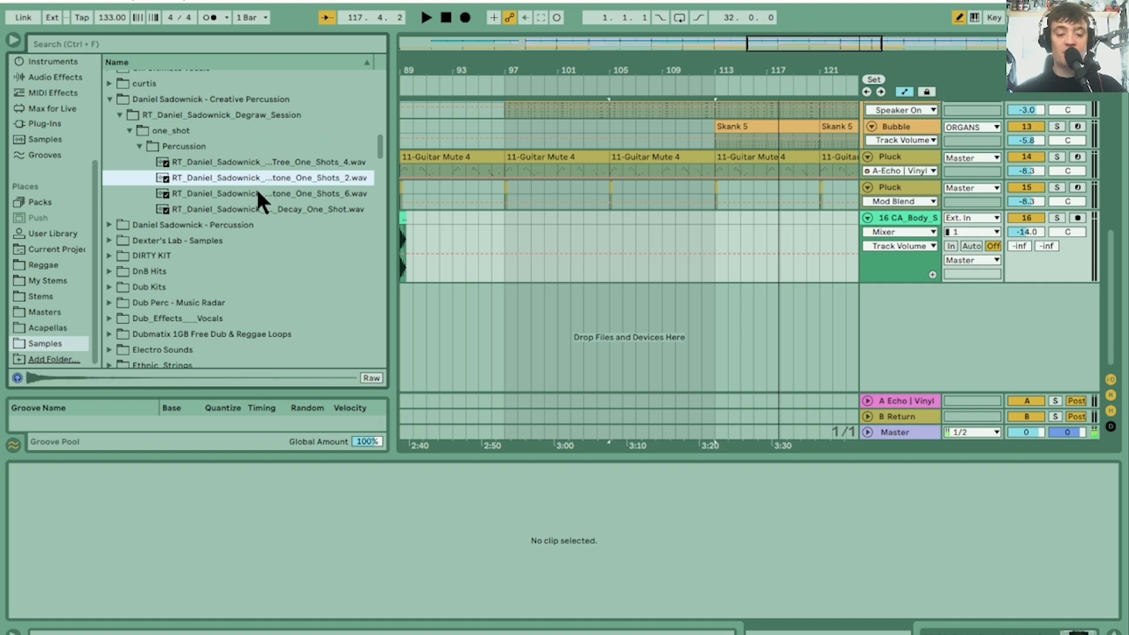
pyautogui.click(257, 191)
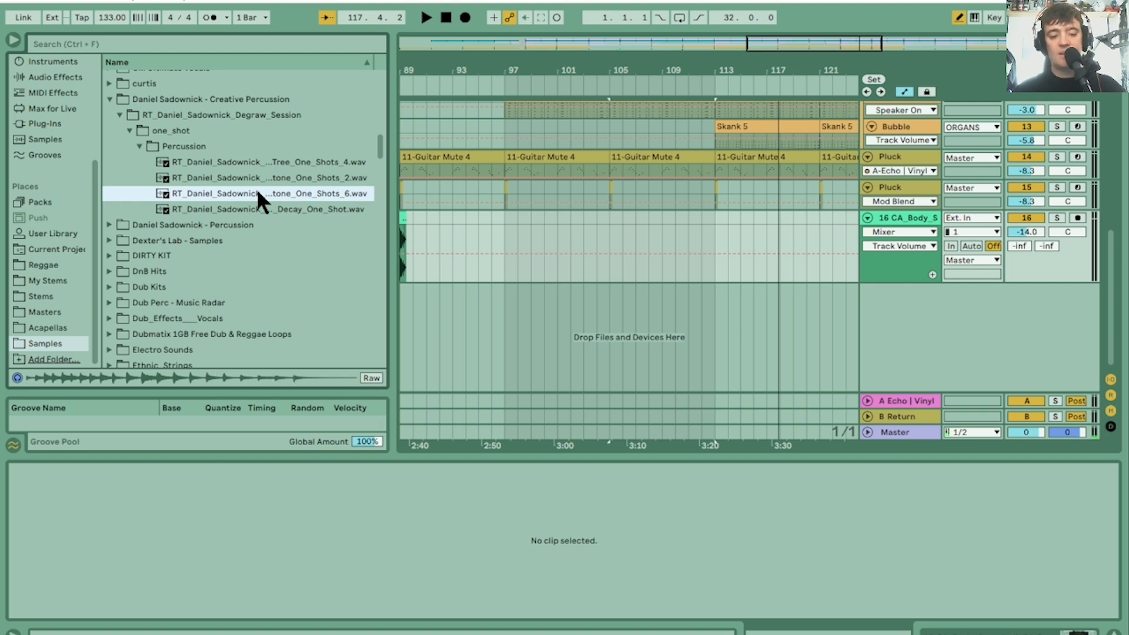
# Step: Place the Flexitone_One_Shots_6 sample on track 16 slightly before bar 105 and play it within the mix
pyautogui.moveTo(235, 190); pyautogui.dragTo(604, 244)
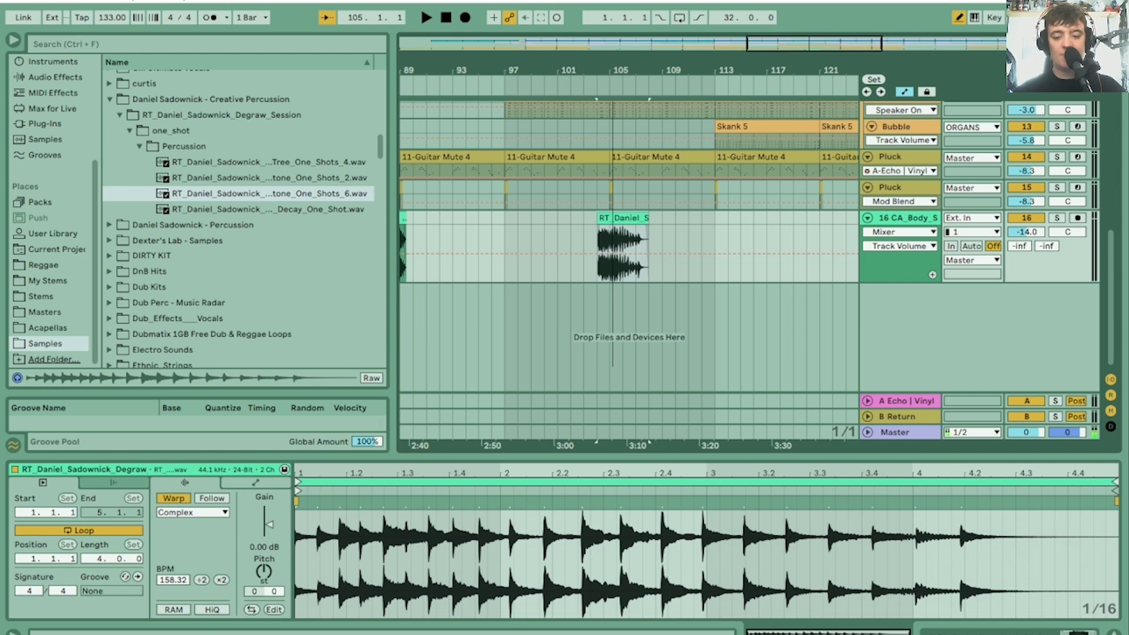
pyautogui.moveTo(616, 63); pyautogui.dragTo(617, 99)
pyautogui.press('space')
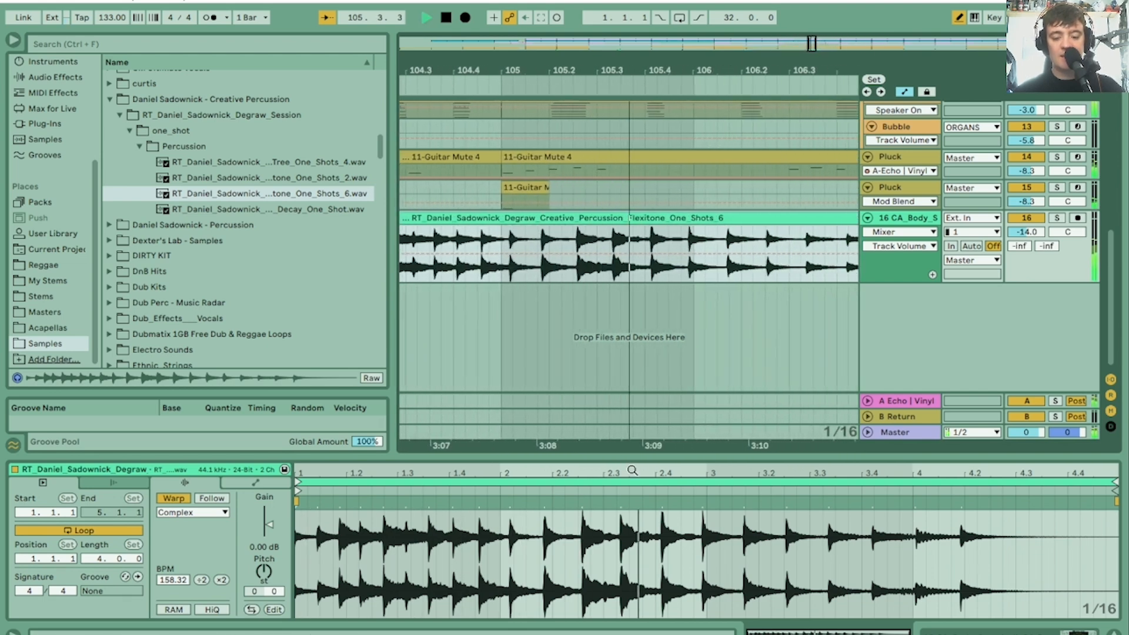
# Step: Move the Flexitone clip earlier so it starts at about 103.3.3, and play it back across bar 105
pyautogui.press('space')
pyautogui.moveTo(668, 217); pyautogui.dragTo(596, 228)
pyautogui.press('space')
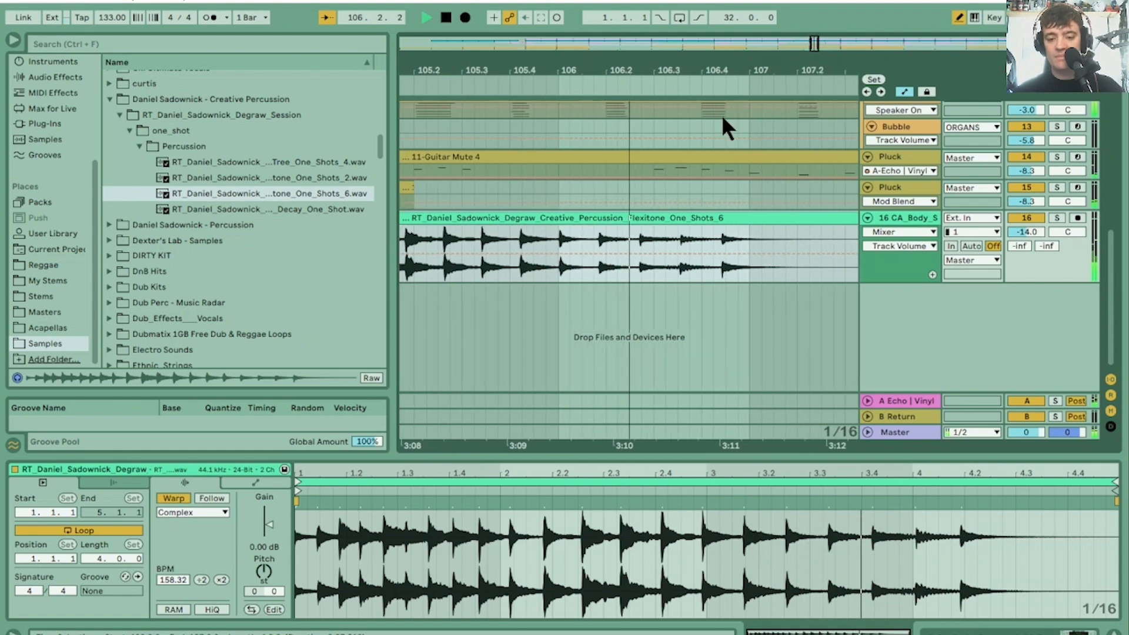
pyautogui.moveTo(704, 71); pyautogui.dragTo(709, 23)
pyautogui.press('space')
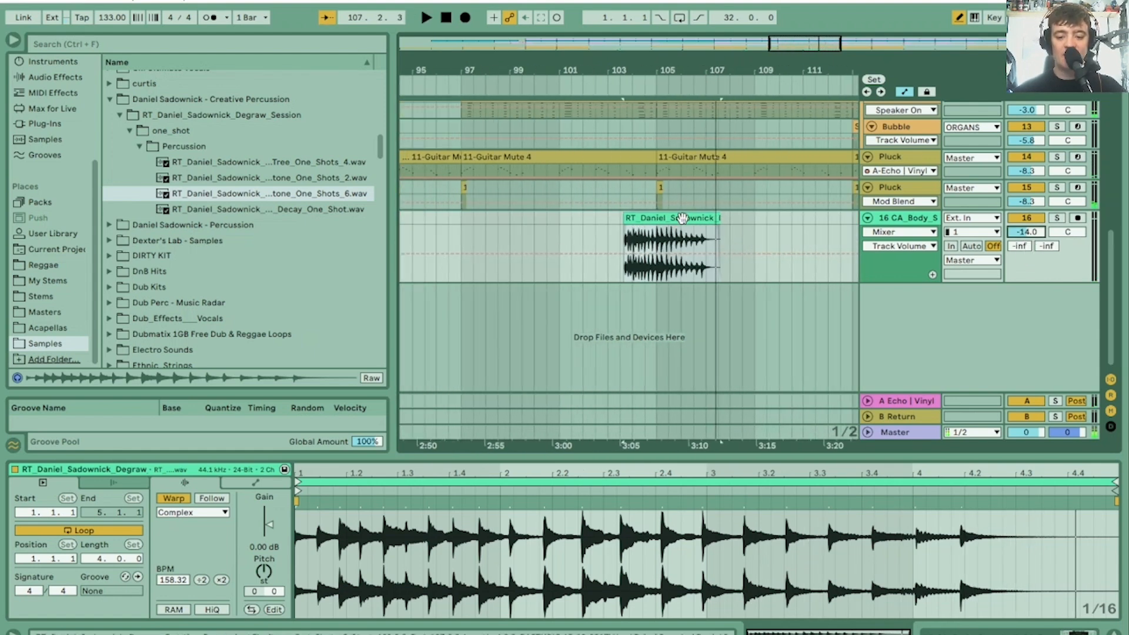
# Step: Lower the Flexitone clip's gain to -11.4 dB while checking its level in playback
pyautogui.scroll(-5, 266, 517)
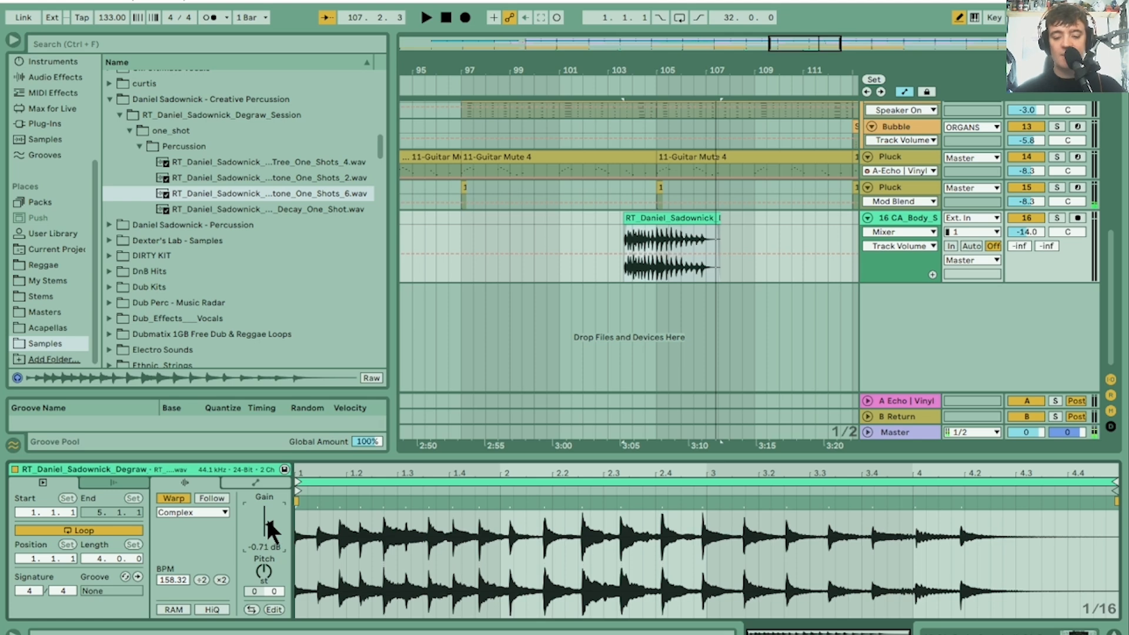
pyautogui.press('space')
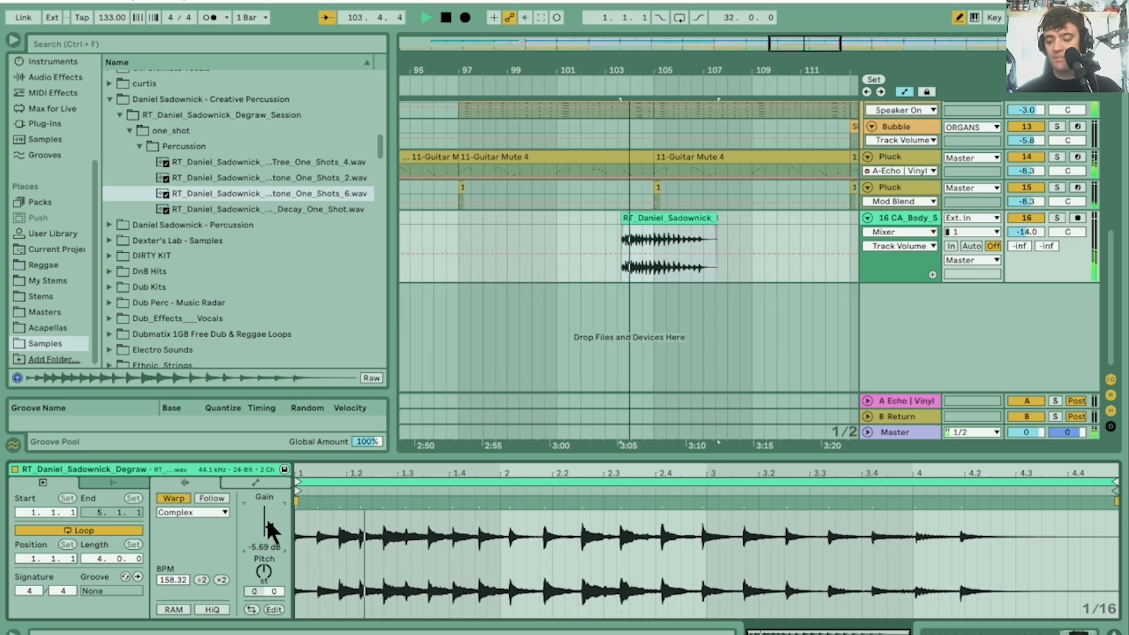
pyautogui.scroll(-5, 266, 517)
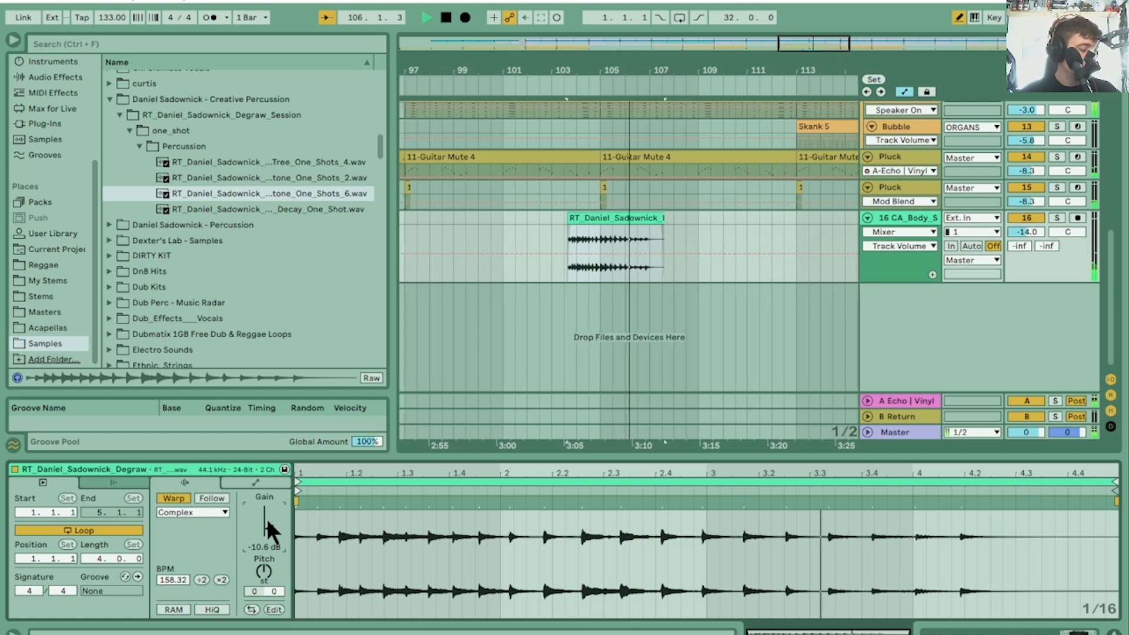
pyautogui.scroll(-1, 266, 517)
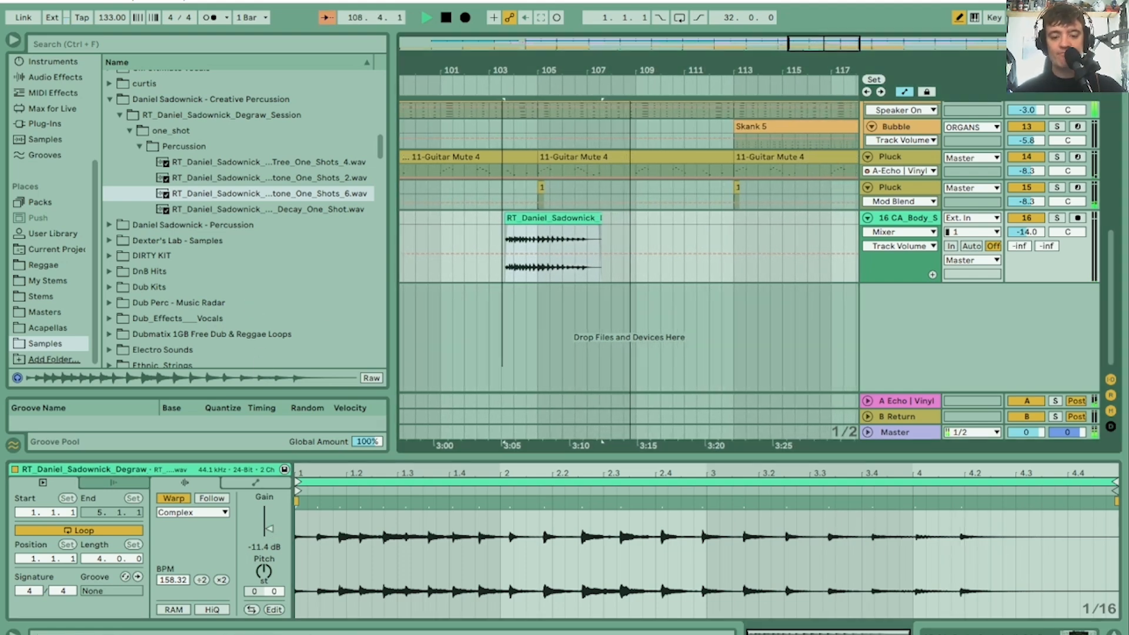
# Step: Hide the automation lanes and give the Flexitone clip a fade-in from its start to about 103.4.3
pyautogui.scroll(10, 505, 269)
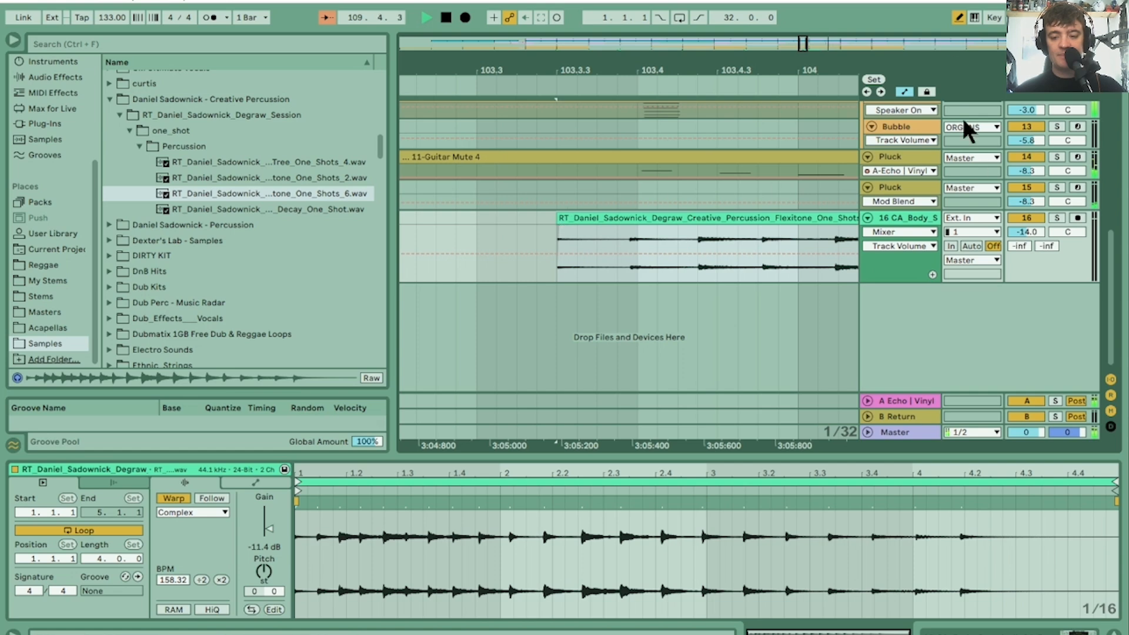
pyautogui.click(904, 92)
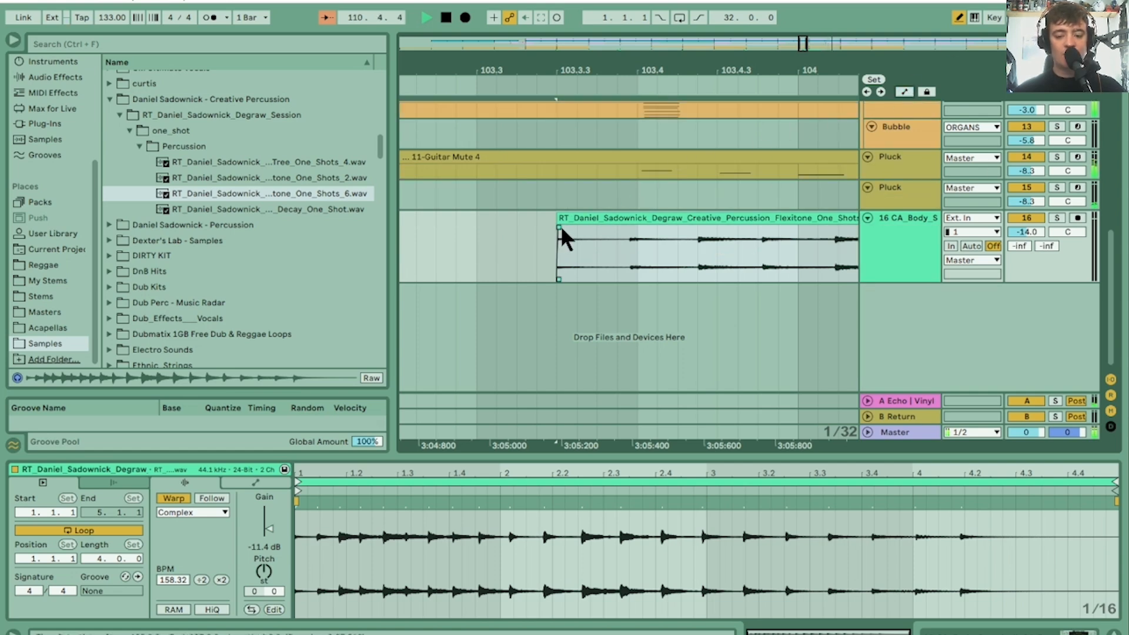
pyautogui.moveTo(559, 227); pyautogui.dragTo(724, 235)
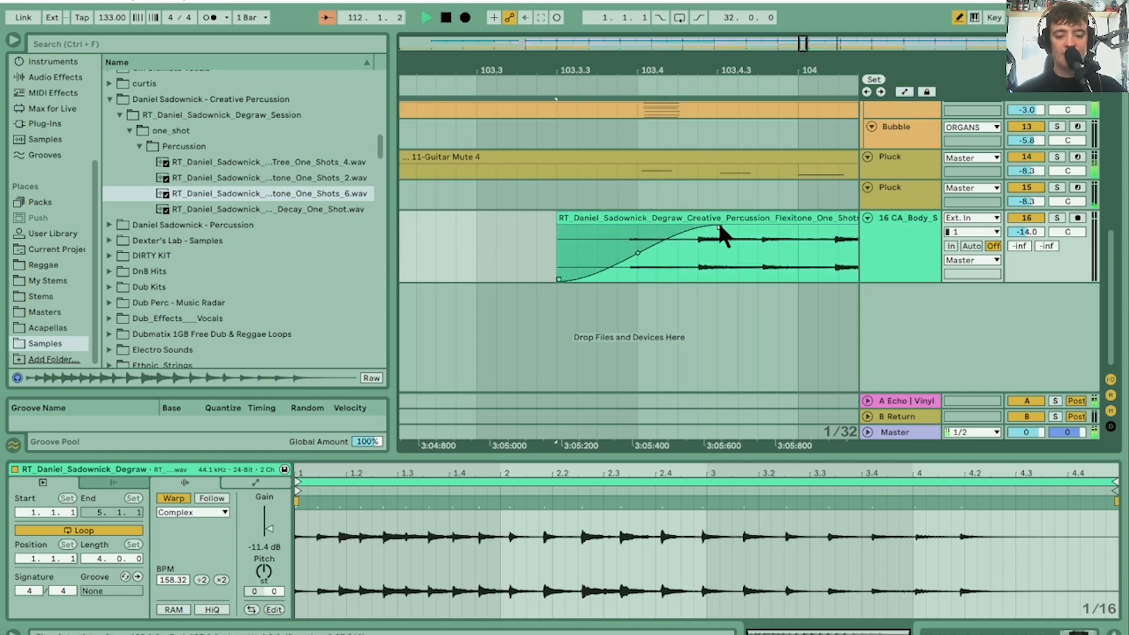
# Step: Play the passage around bars 112 to 114 to find a spot for the next transition effect on track 16
pyautogui.moveTo(646, 66)
pyautogui.mouseDown()
pyautogui.moveTo(468, 59)
pyautogui.moveTo(470, 29)
pyautogui.moveTo(636, 7)
pyautogui.moveTo(663, 68)
pyautogui.moveTo(728, 71)
pyautogui.moveTo(729, 106)
pyautogui.mouseUp()
pyautogui.press('space')
pyautogui.moveTo(729, 68); pyautogui.dragTo(682, 68)
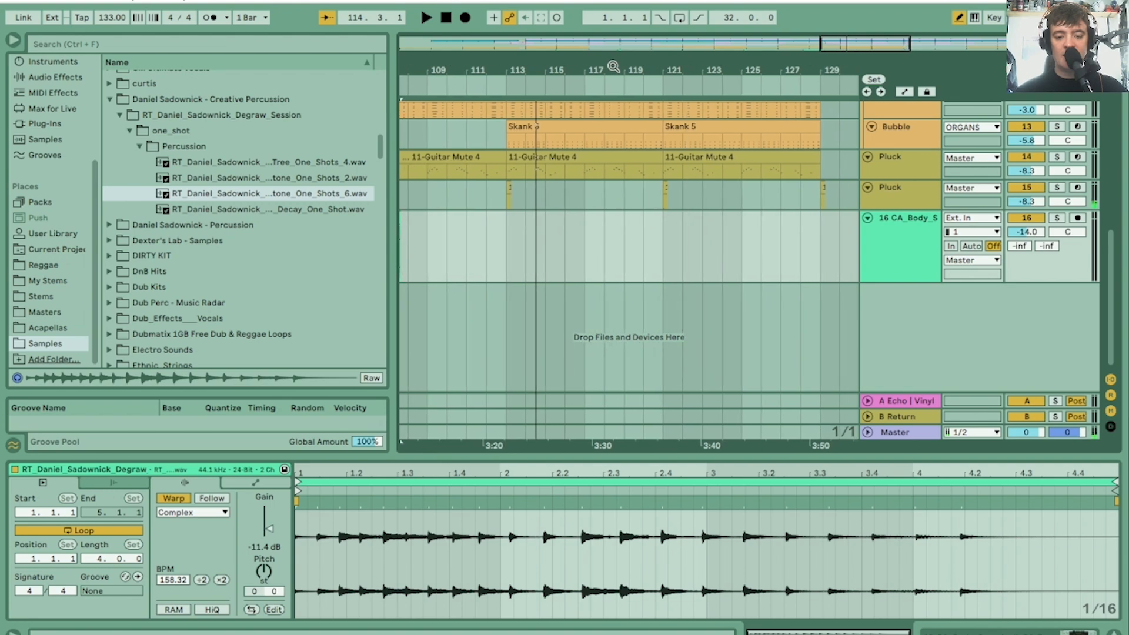
pyautogui.moveTo(489, 74); pyautogui.dragTo(623, 74)
pyautogui.click(634, 87)
pyautogui.moveTo(799, 67); pyautogui.dragTo(572, 68)
pyautogui.press('space')
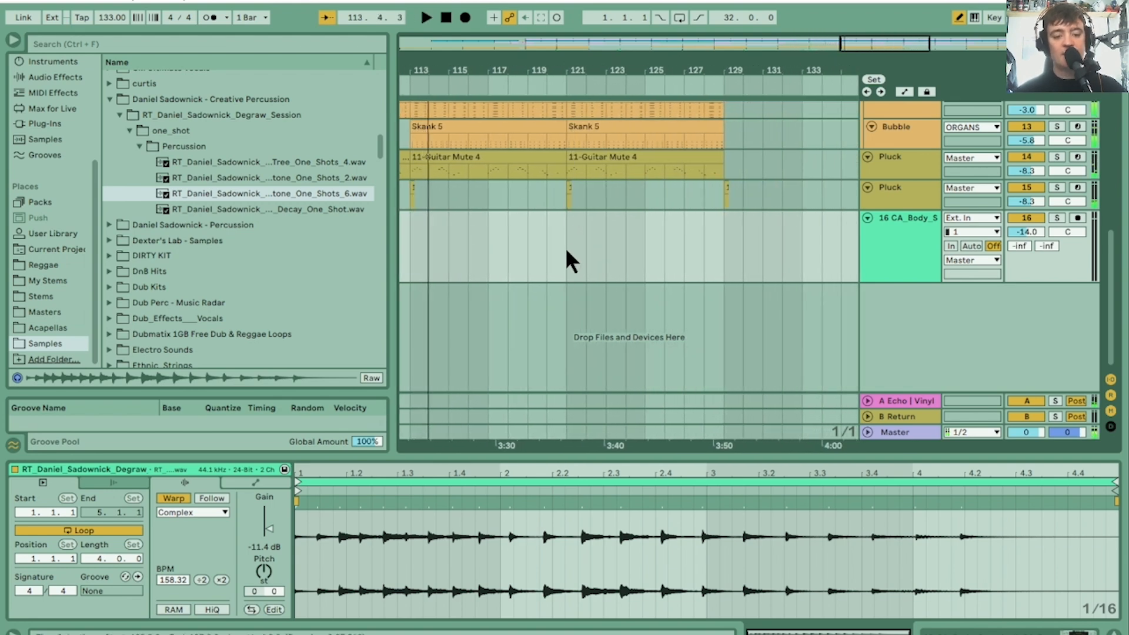
# Step: Audition the Decay and Flexitone_One_Shots_2 samples, and the Vibraslap one-shot from the percussion-session pack
pyautogui.click(229, 206)
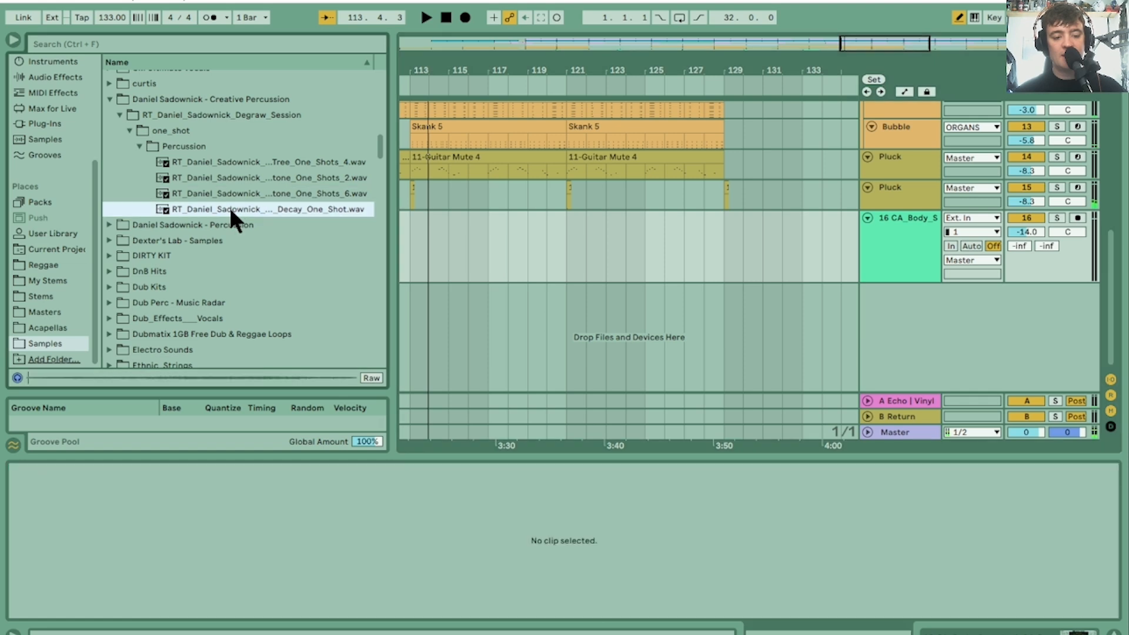
pyautogui.click(262, 178)
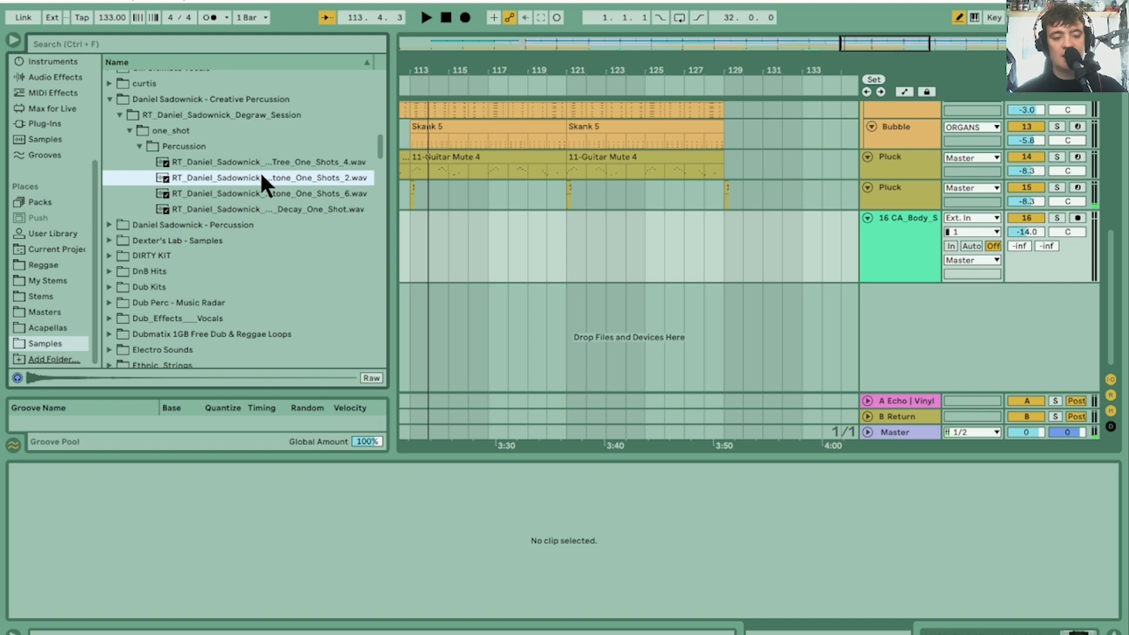
pyautogui.click(109, 98)
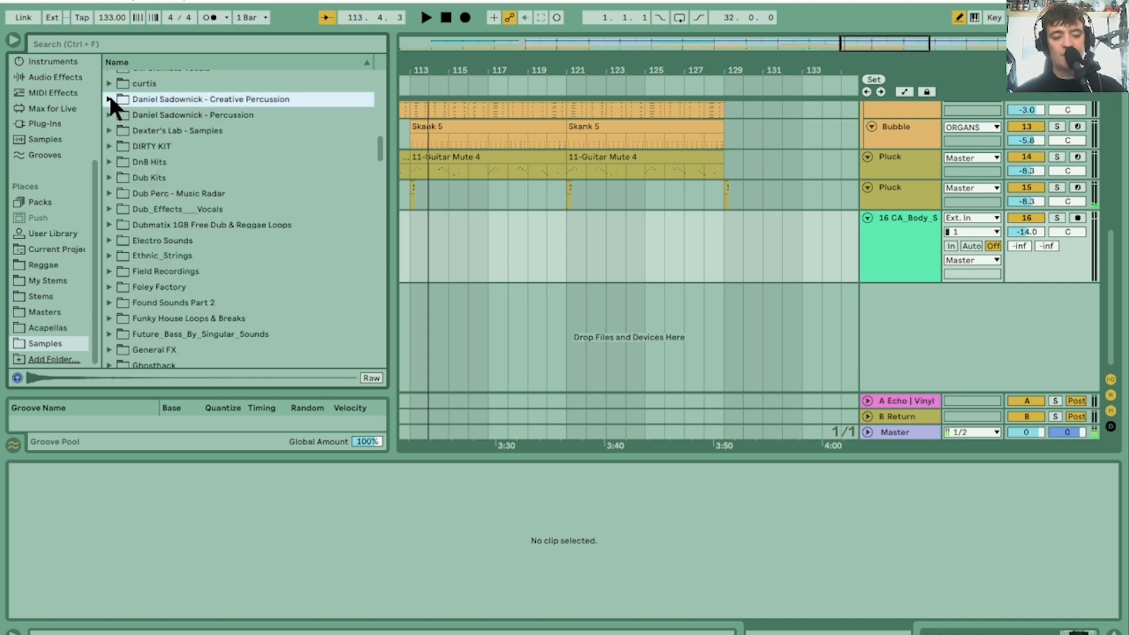
pyautogui.click(113, 115)
pyautogui.click(117, 130)
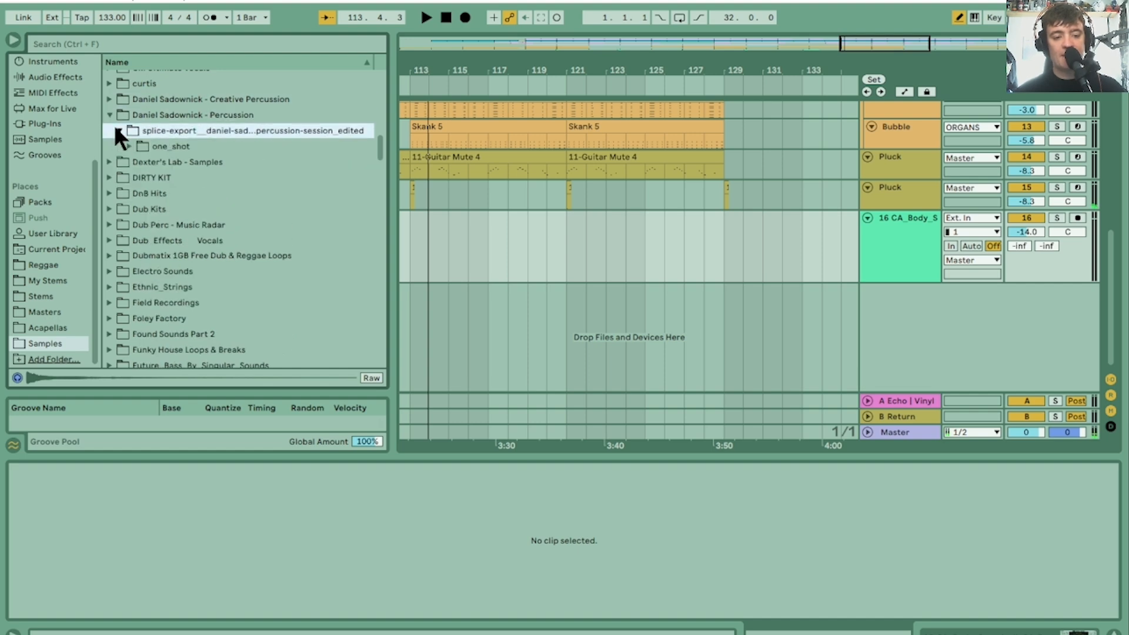
pyautogui.click(129, 146)
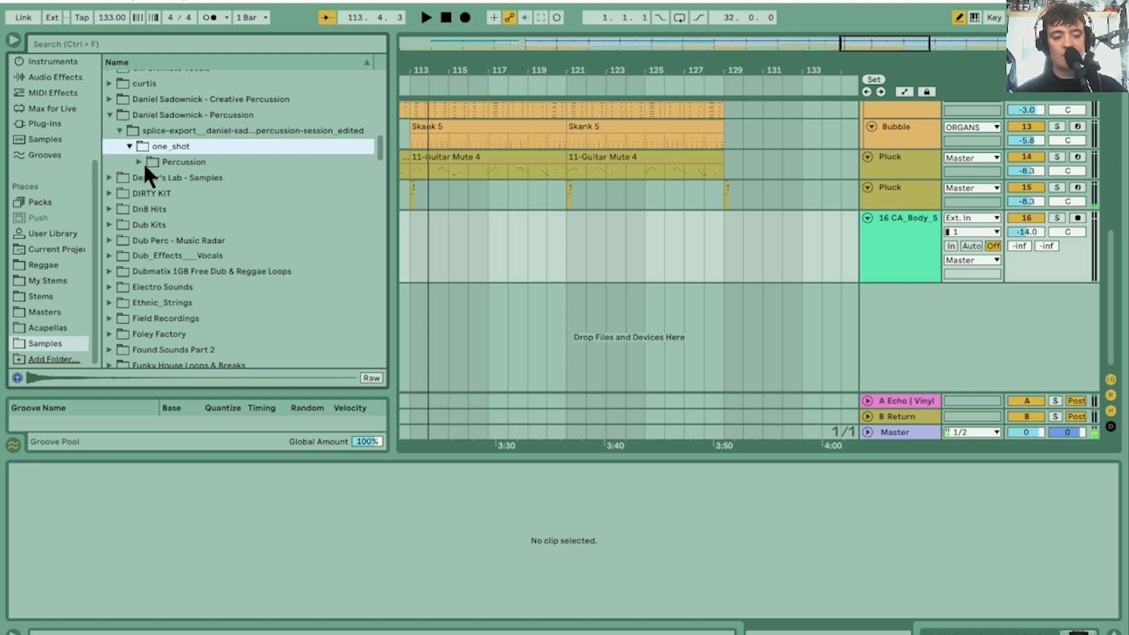
pyautogui.click(140, 163)
pyautogui.click(200, 179)
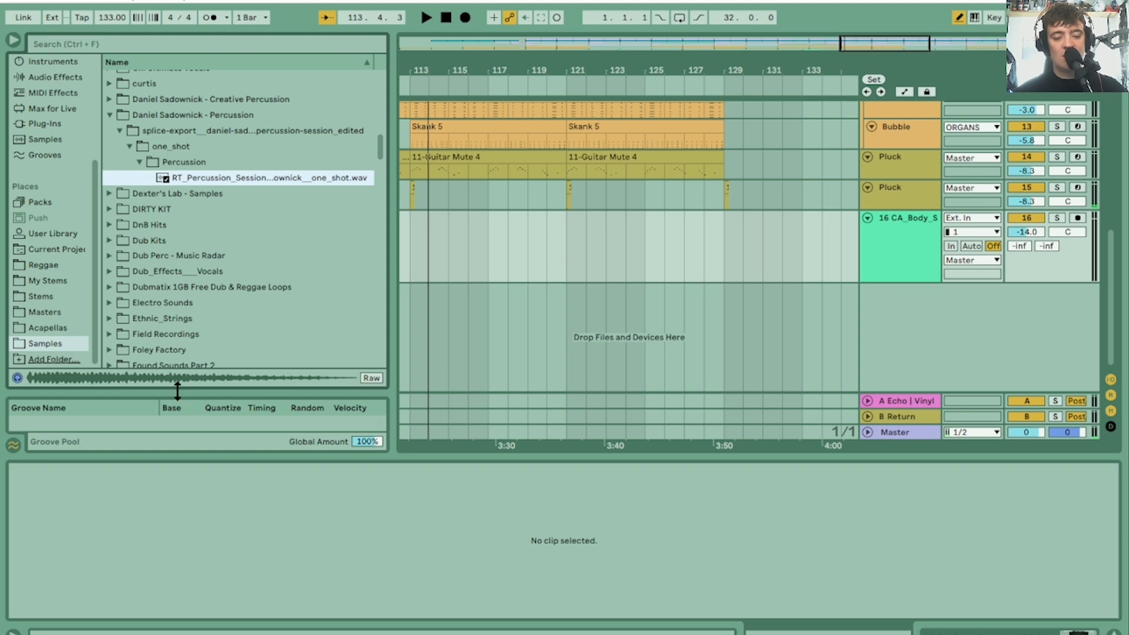
# Step: Try the Vibraslap one-shot on track 16 at bar 117 with its gain lowered to -13.3 dB, and play it
pyautogui.moveTo(188, 176); pyautogui.dragTo(495, 241)
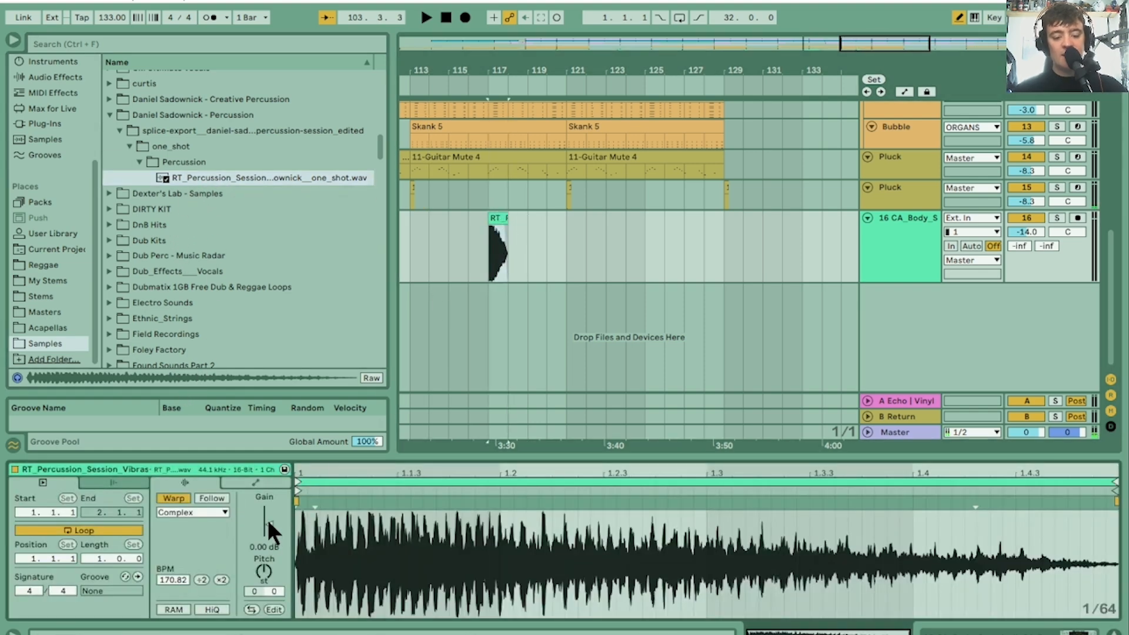
pyautogui.moveTo(267, 520); pyautogui.dragTo(267, 530)
pyautogui.press('space')
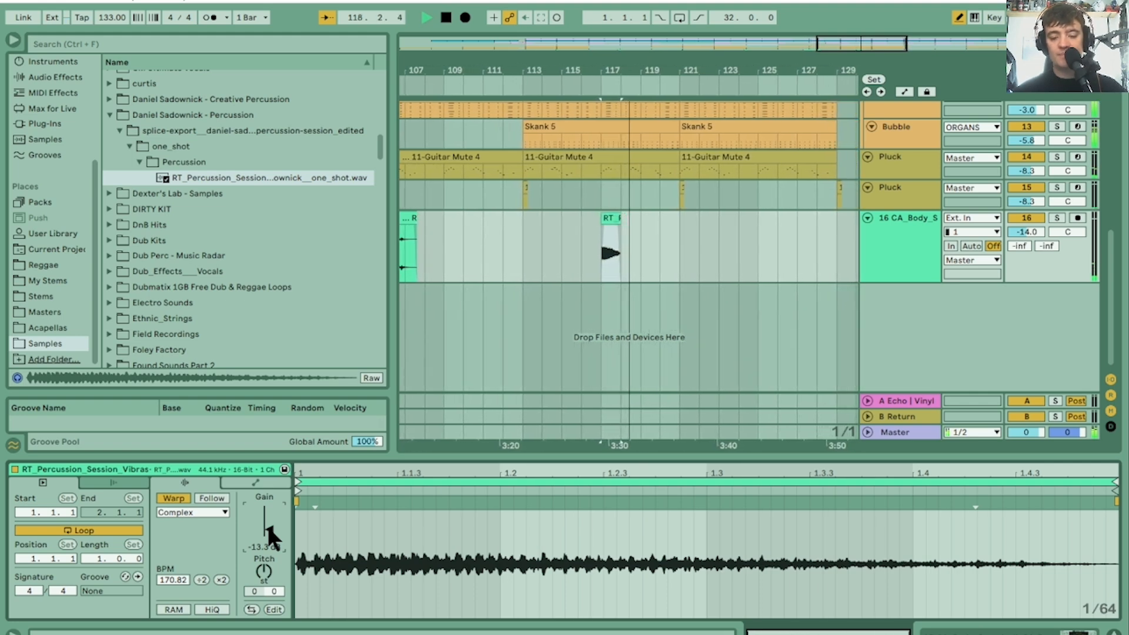
pyautogui.press('space')
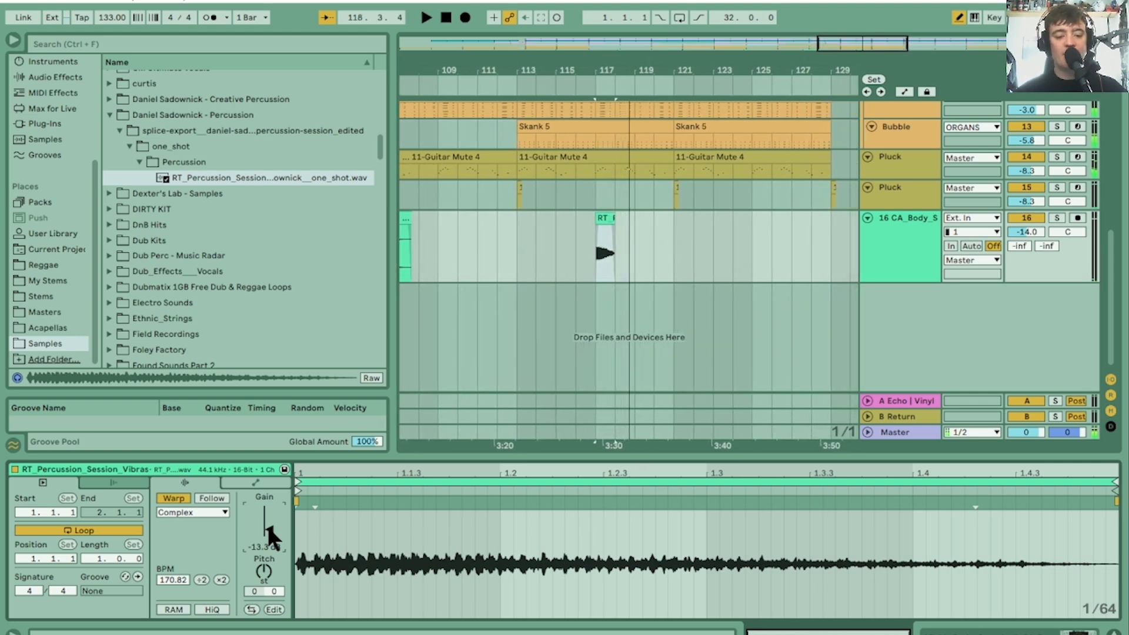
# Step: Audition the guitar and organ loops in the Instrument_Loops folder of Dub Kits Kit_02, and close the folder
pyautogui.click(109, 115)
pyautogui.click(109, 175)
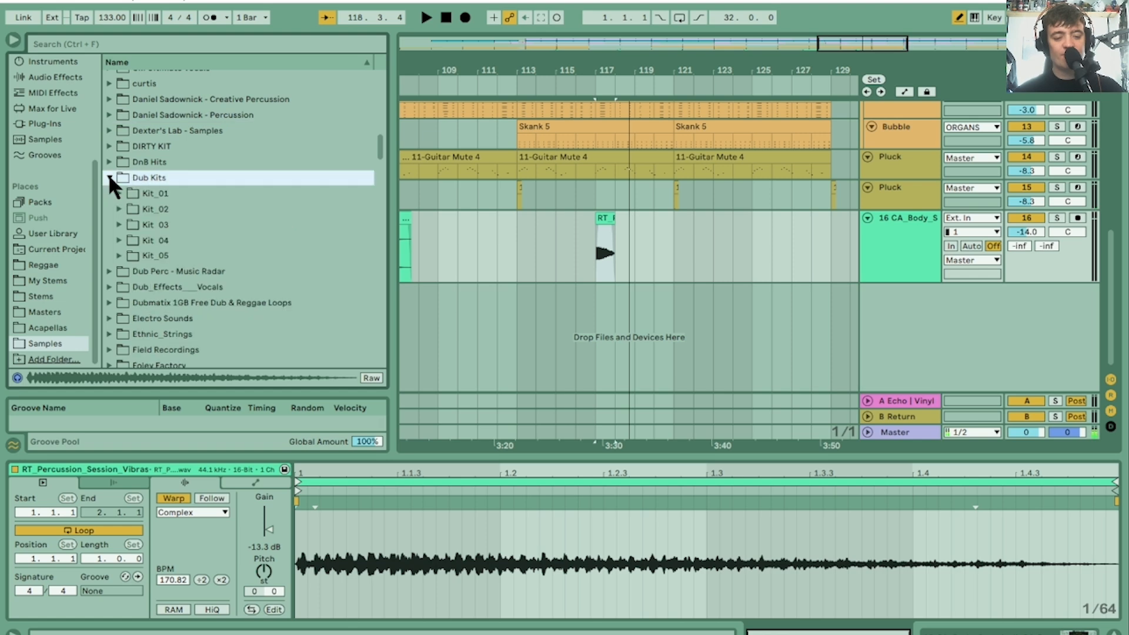
pyautogui.click(120, 210)
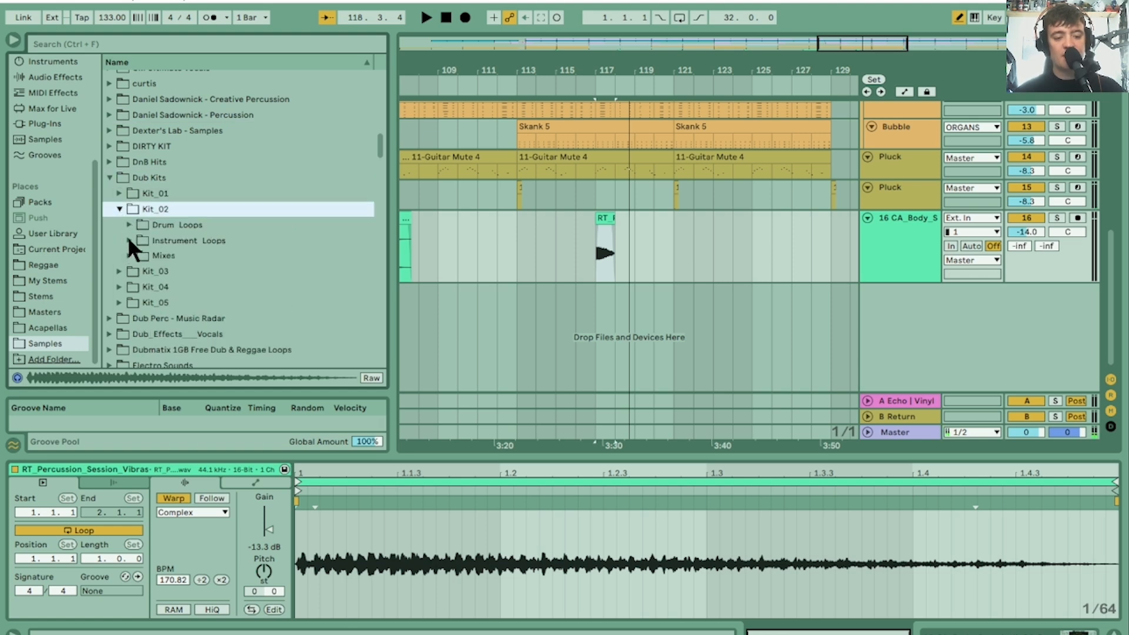
pyautogui.click(128, 240)
pyautogui.click(174, 270)
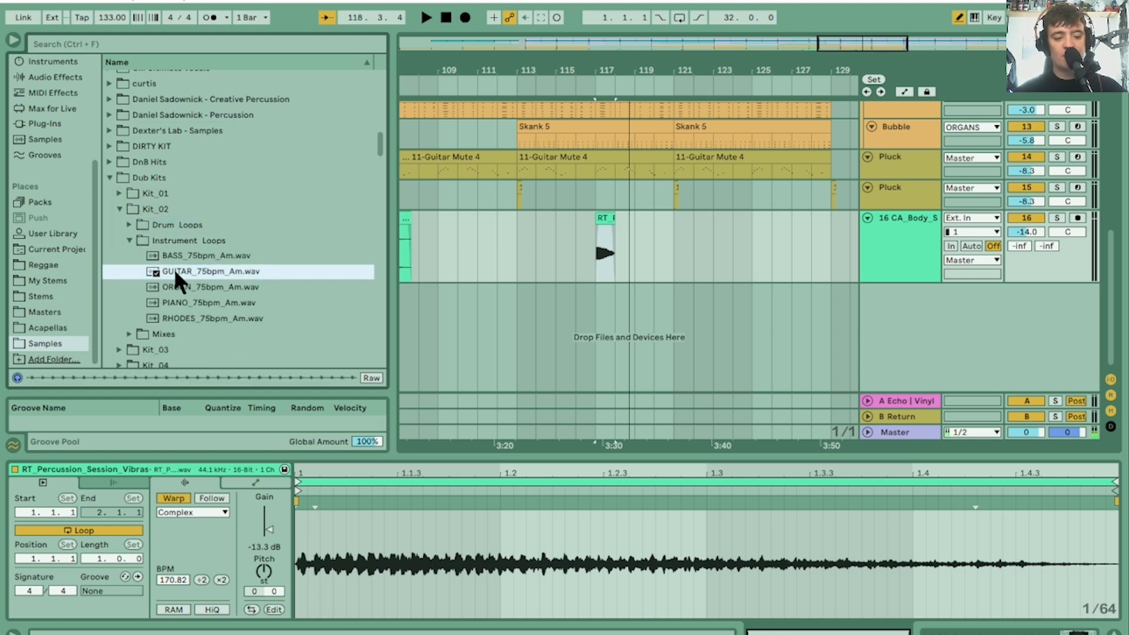
pyautogui.click(187, 286)
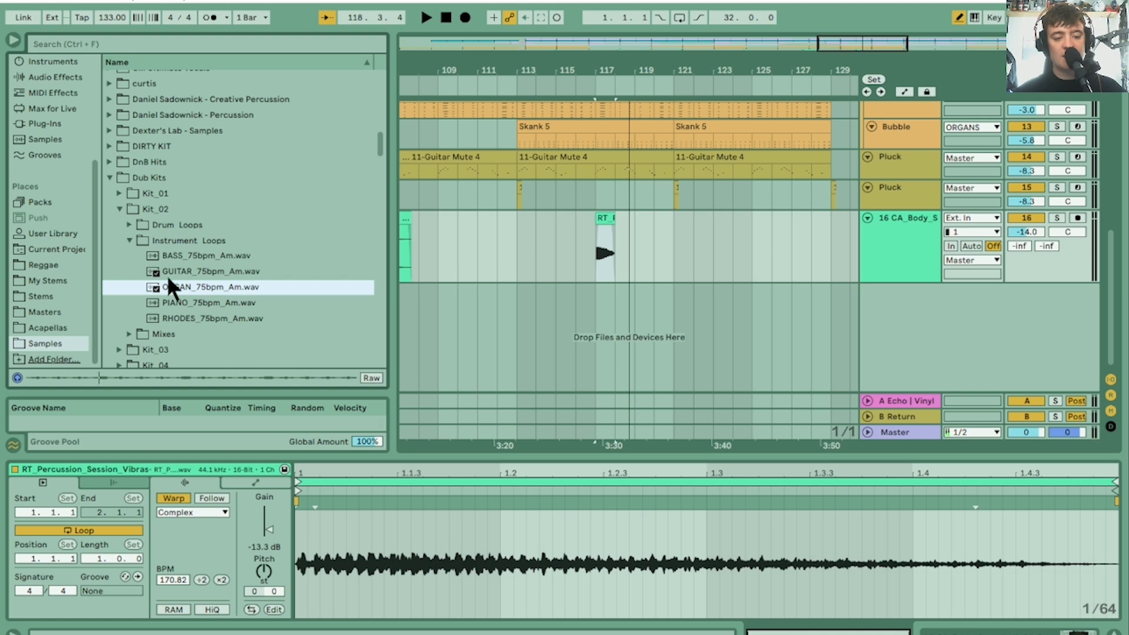
pyautogui.click(119, 207)
pyautogui.click(110, 177)
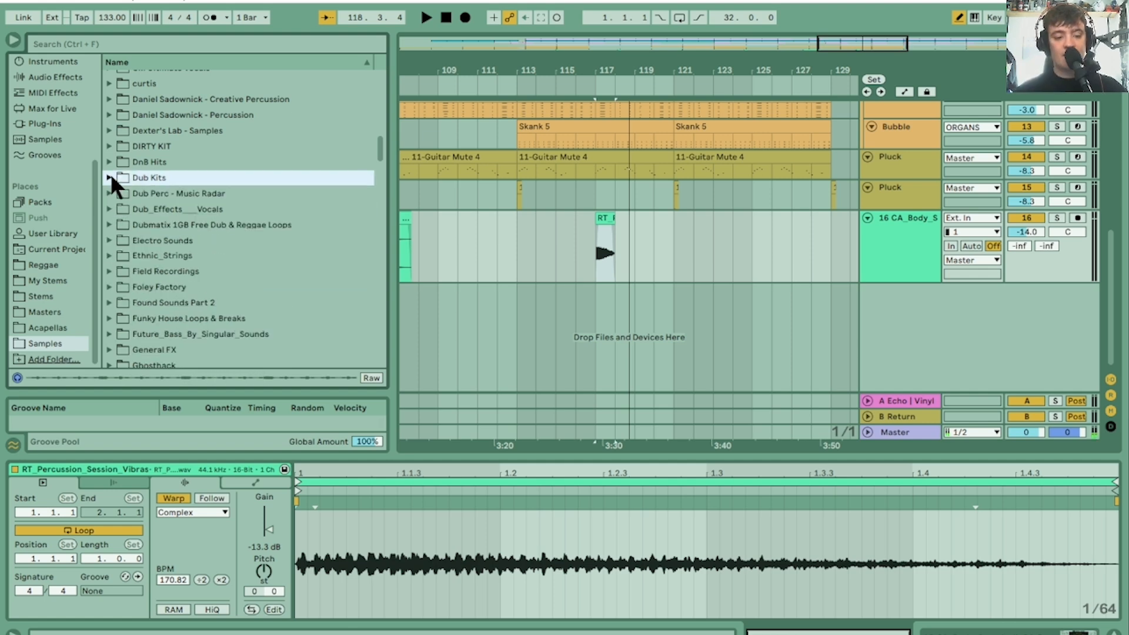
# Step: Audition the Dub_Effect03, 05, 07 and 09 samples in the Dub_Effects___Vocals folder
pyautogui.click(114, 208)
pyautogui.click(151, 226)
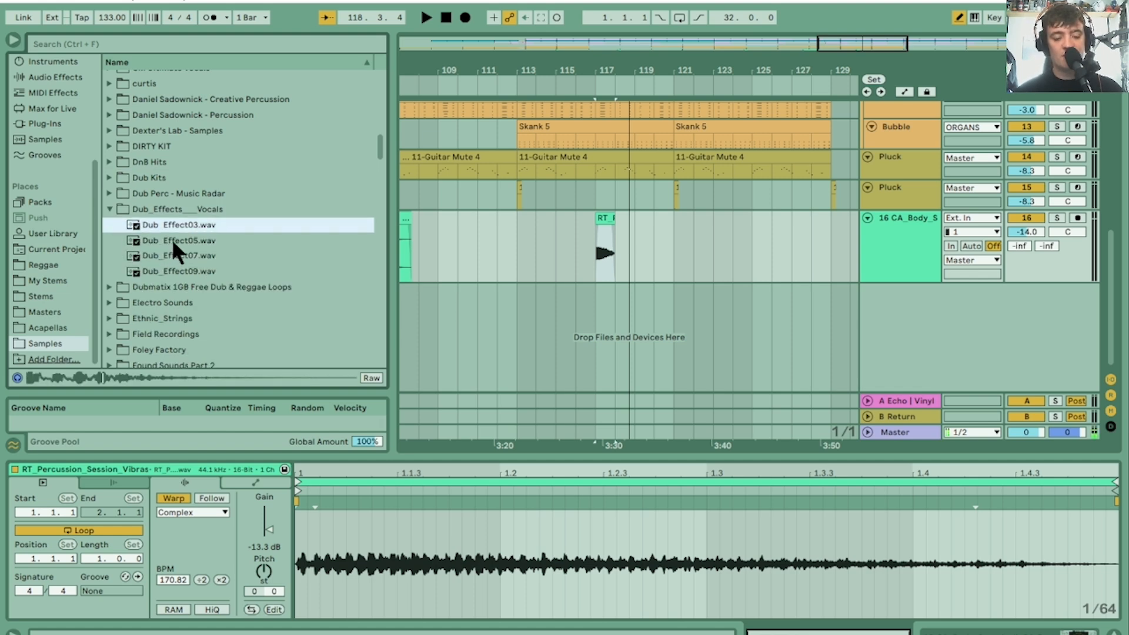
pyautogui.click(172, 239)
pyautogui.click(183, 255)
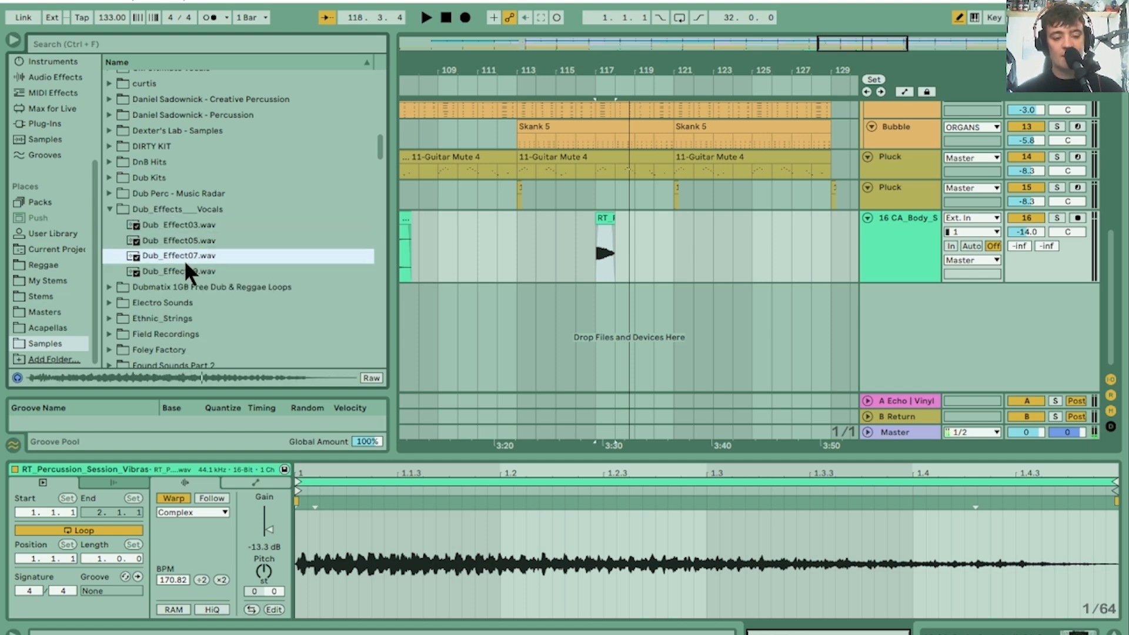
pyautogui.click(178, 270)
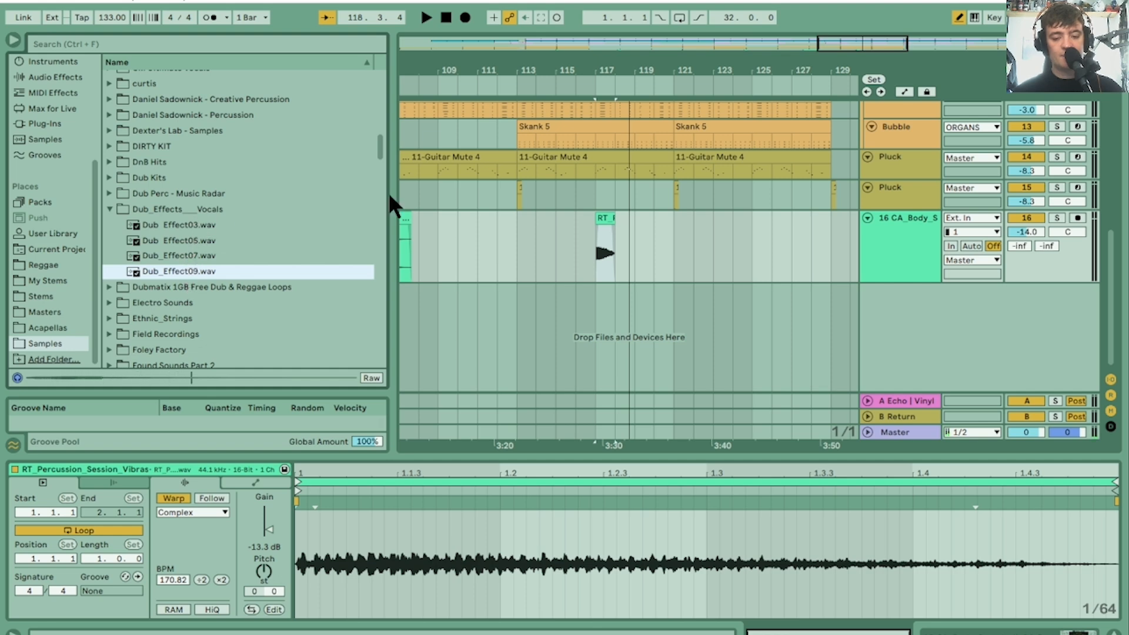
# Step: Replay the Vibraslap clip at bar 117 and compare it with the Dub_Effect09 sample
pyautogui.click(601, 215)
pyautogui.press('space')
pyautogui.press('space')
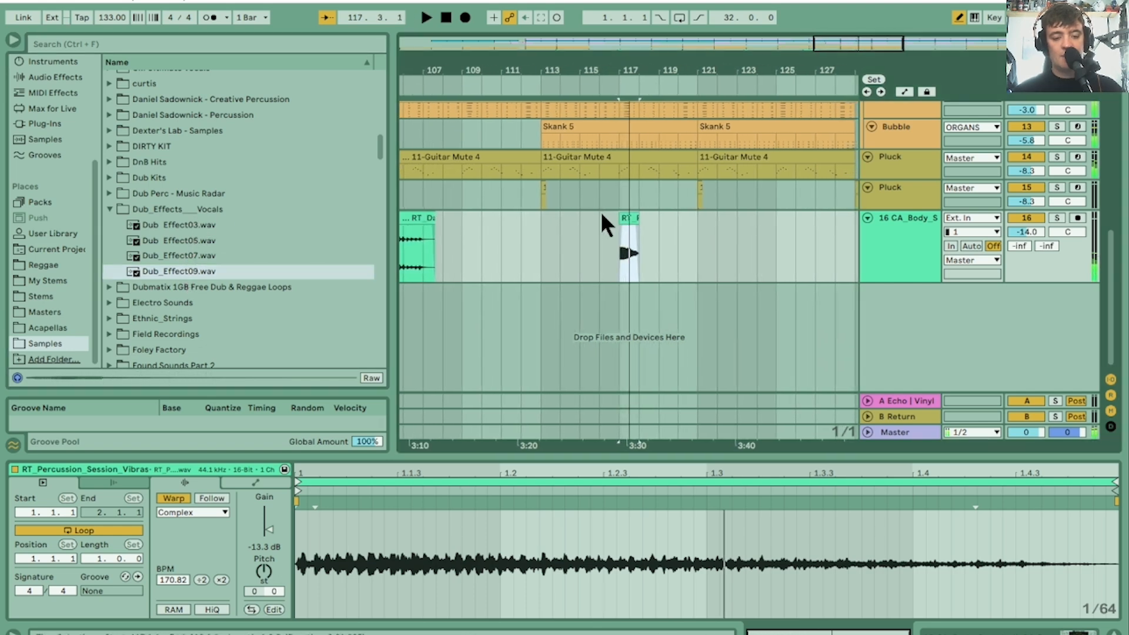
pyautogui.click(167, 272)
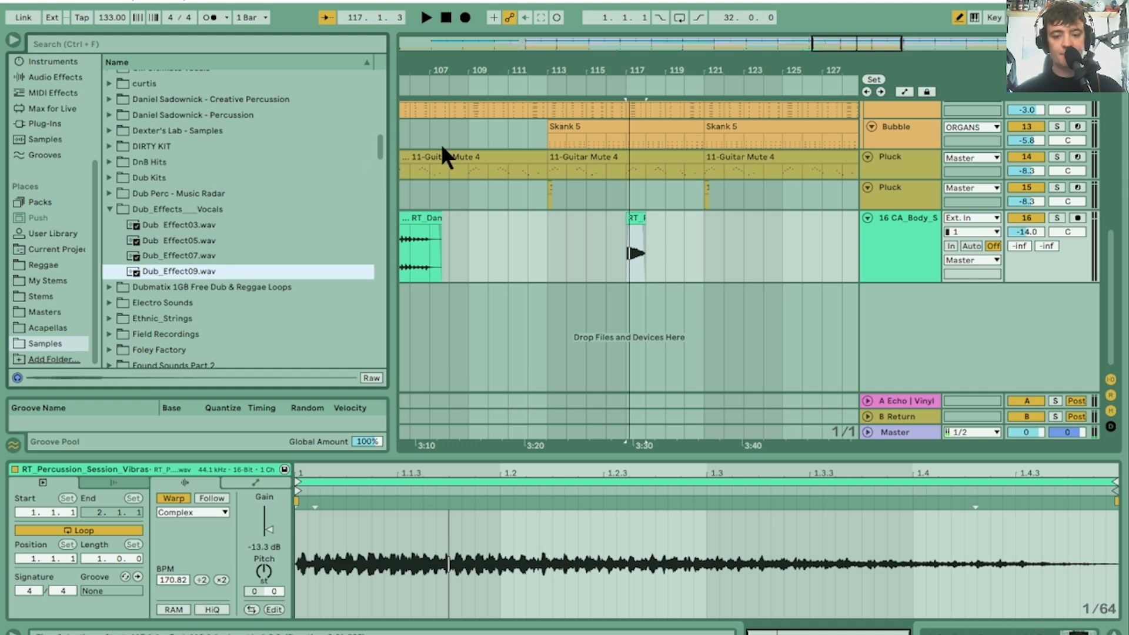
# Step: Place Dub_Effect09 on track 16, shorten its tail, and move it to start at 115.4.1, directly before the Vibraslap clip
pyautogui.moveTo(627, 69); pyautogui.dragTo(626, 68)
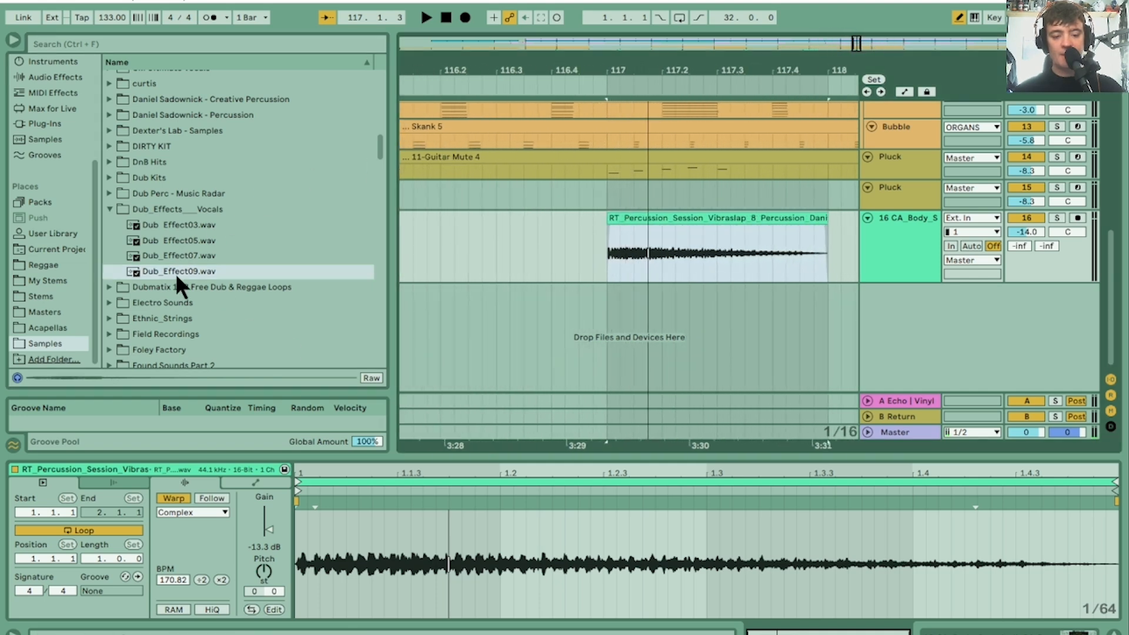
pyautogui.moveTo(175, 273); pyautogui.dragTo(843, 224)
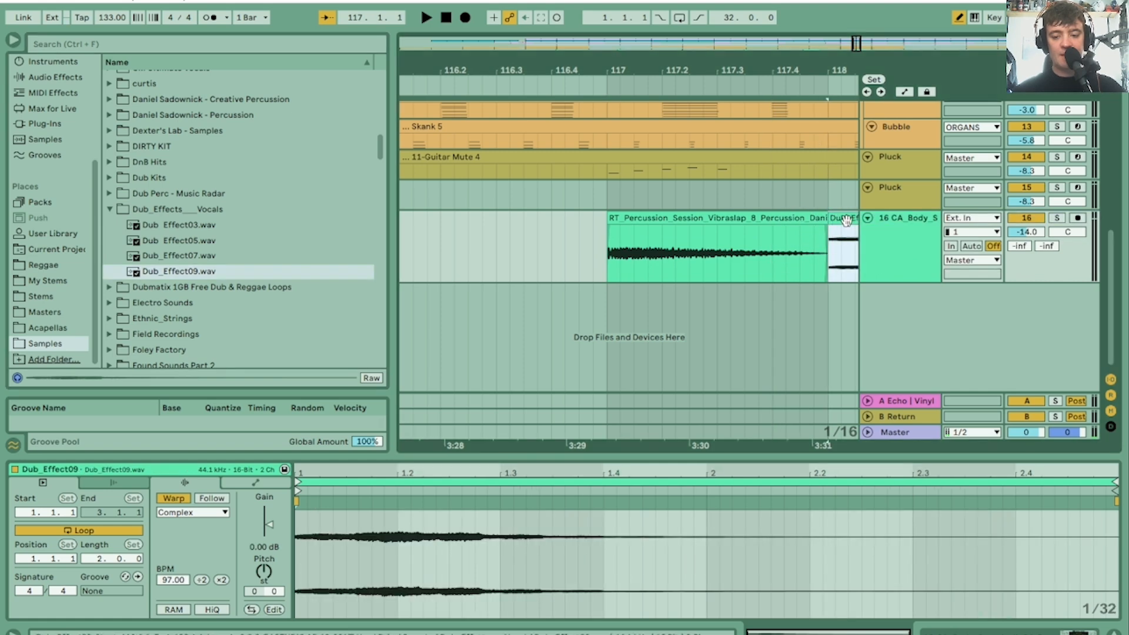
pyautogui.moveTo(751, 62); pyautogui.dragTo(629, 63)
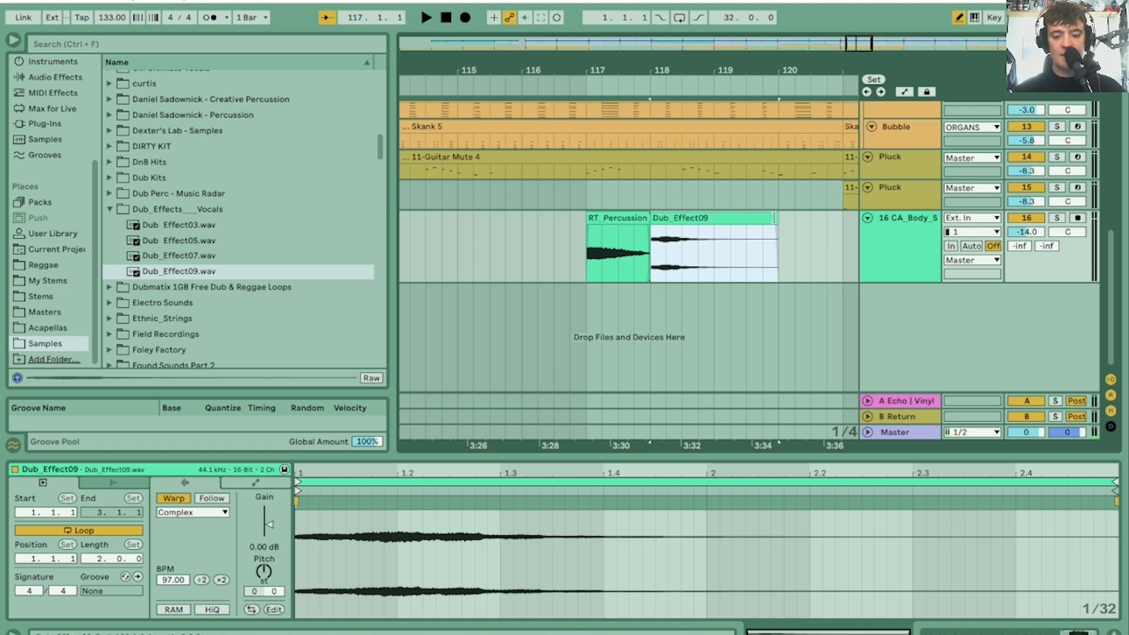
pyautogui.moveTo(737, 216); pyautogui.dragTo(592, 217)
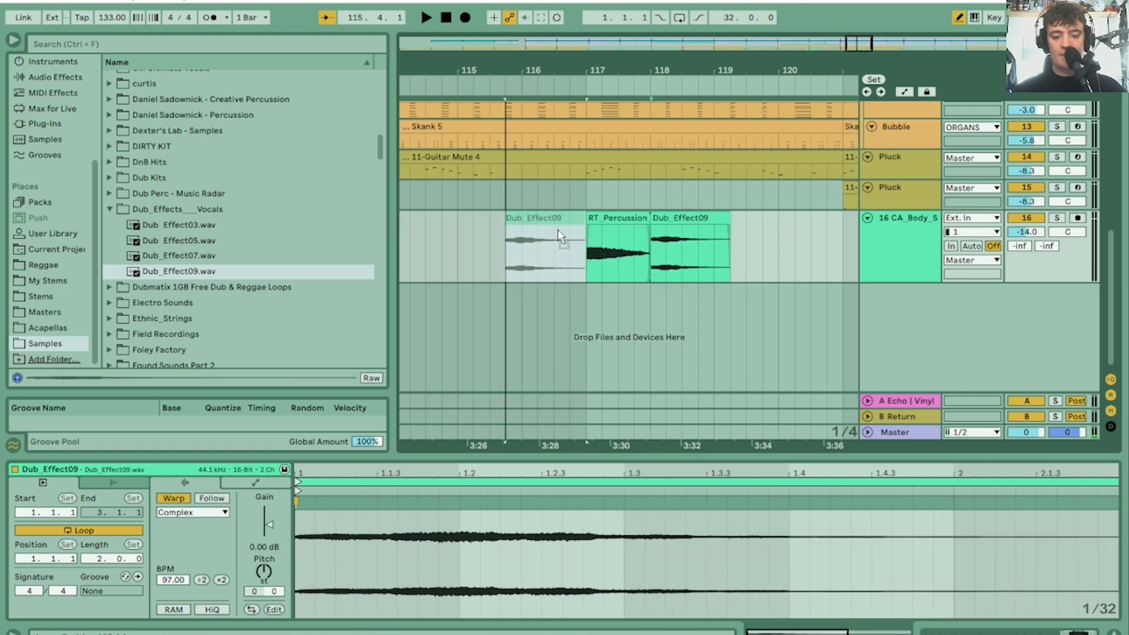
# Step: Reverse the Dub_Effect09 clip and play it leading into bar 117
pyautogui.click(252, 609)
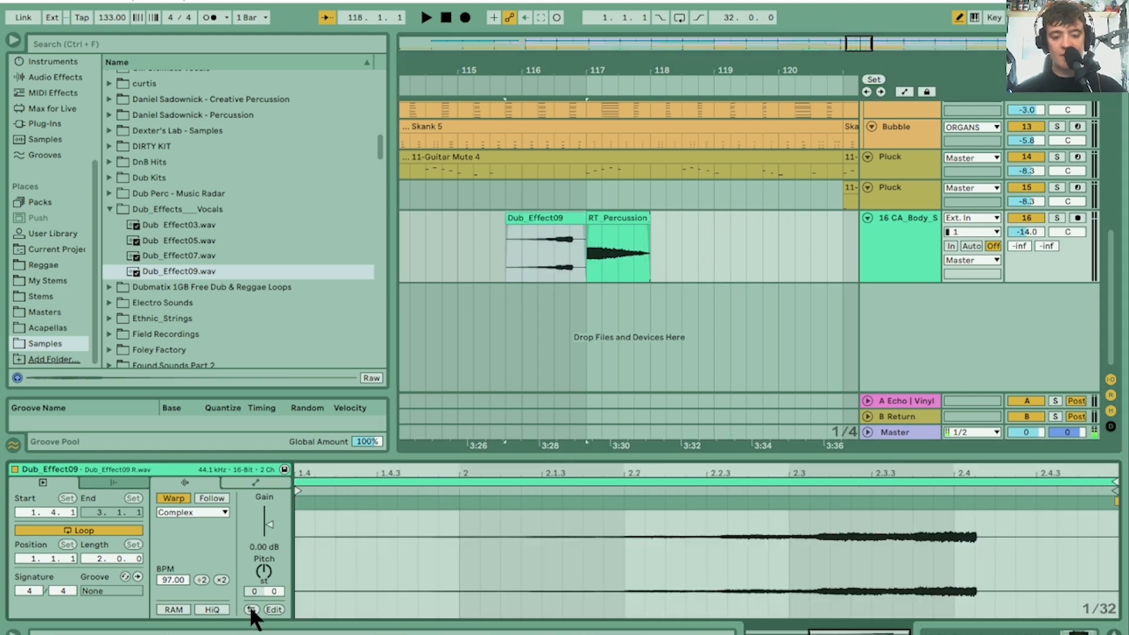
pyautogui.press('space')
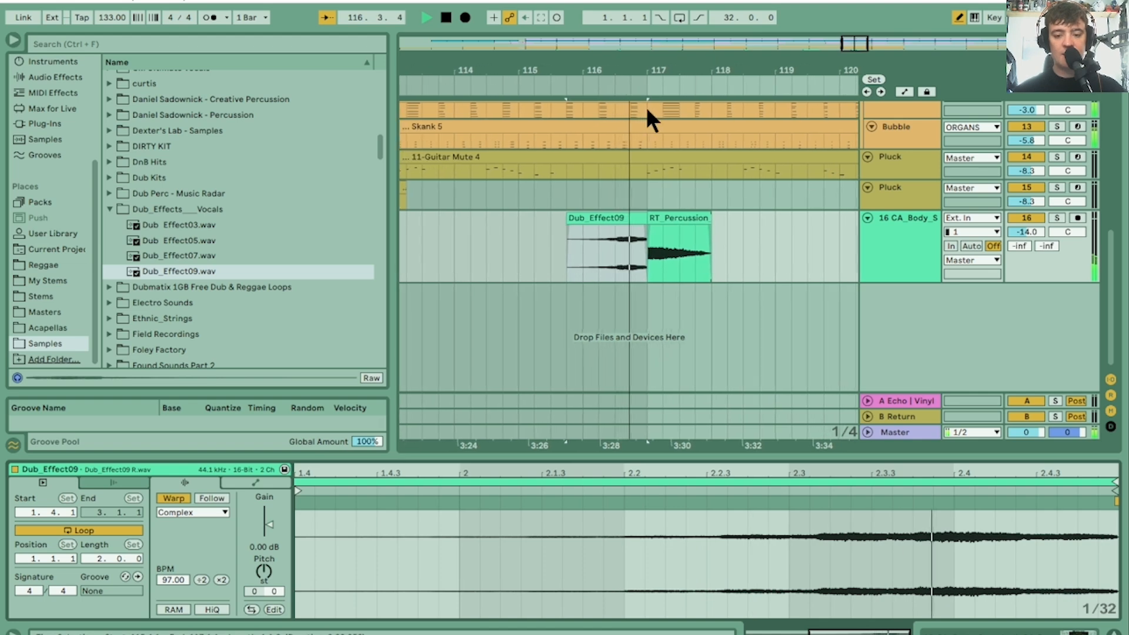
pyautogui.moveTo(624, 68); pyautogui.dragTo(725, 103)
pyautogui.click(915, 221)
pyautogui.press('space')
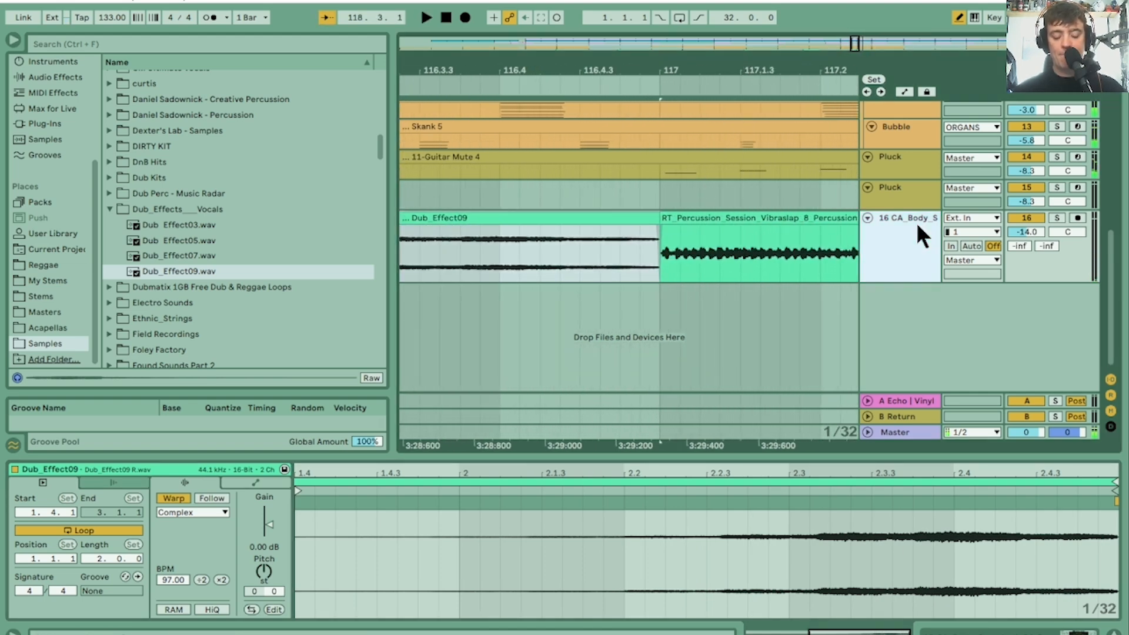
# Step: Delete the Vibraslap clip and shift the reversed Dub_Effect09 clip later so it ends at about 117.1.4
pyautogui.moveTo(659, 69); pyautogui.dragTo(637, 81)
pyautogui.click(695, 220)
pyautogui.moveTo(597, 219); pyautogui.dragTo(653, 212)
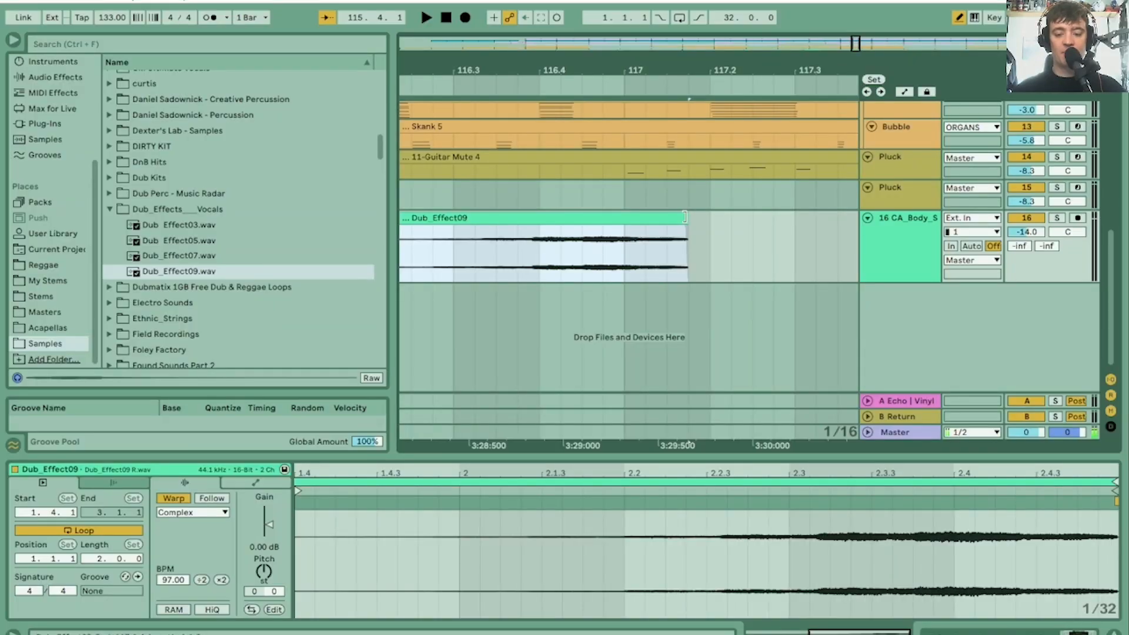
# Step: Try extending the end of the reversed Dub_Effect09 clip, and trim it back to about 117.1.4
pyautogui.moveTo(684, 218); pyautogui.dragTo(943, 231)
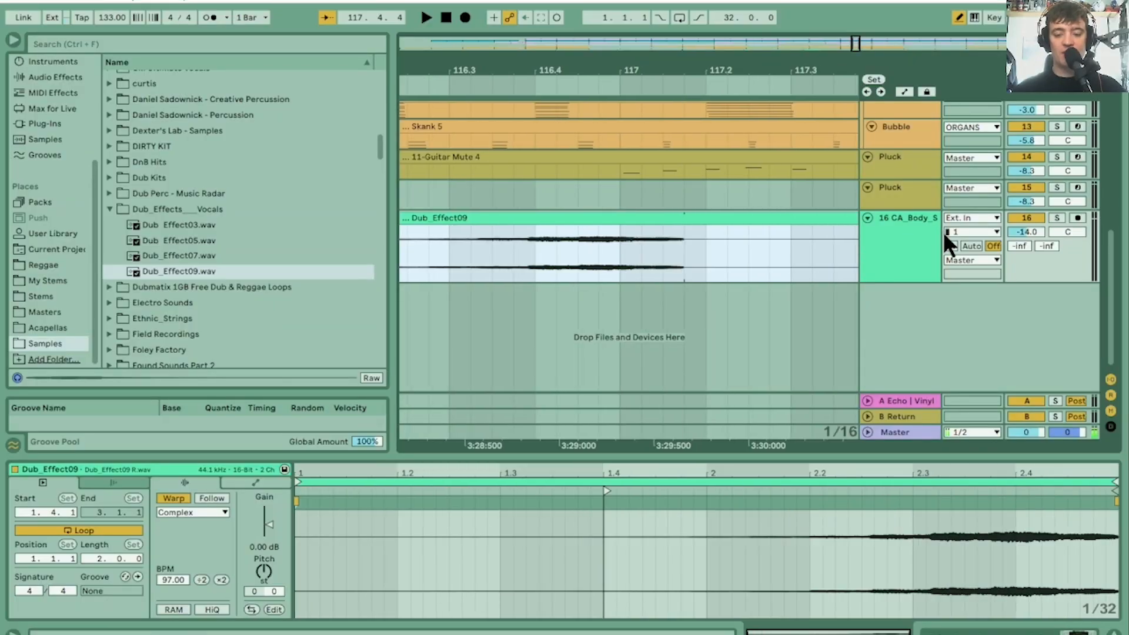
pyautogui.moveTo(726, 70); pyautogui.dragTo(701, 69)
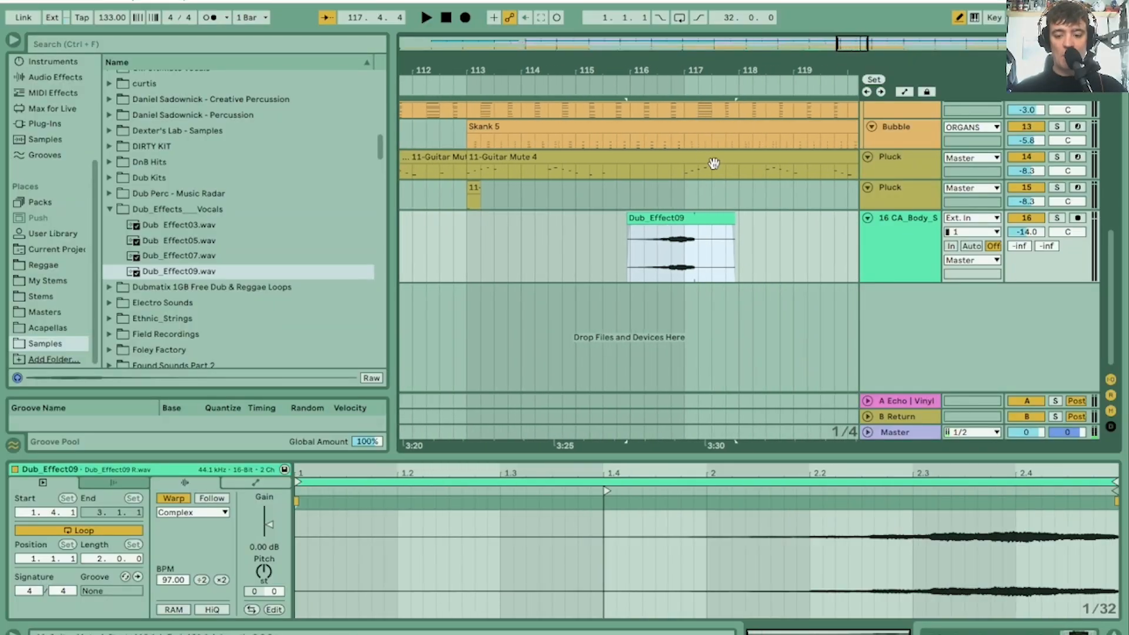
pyautogui.moveTo(733, 219); pyautogui.dragTo(694, 210)
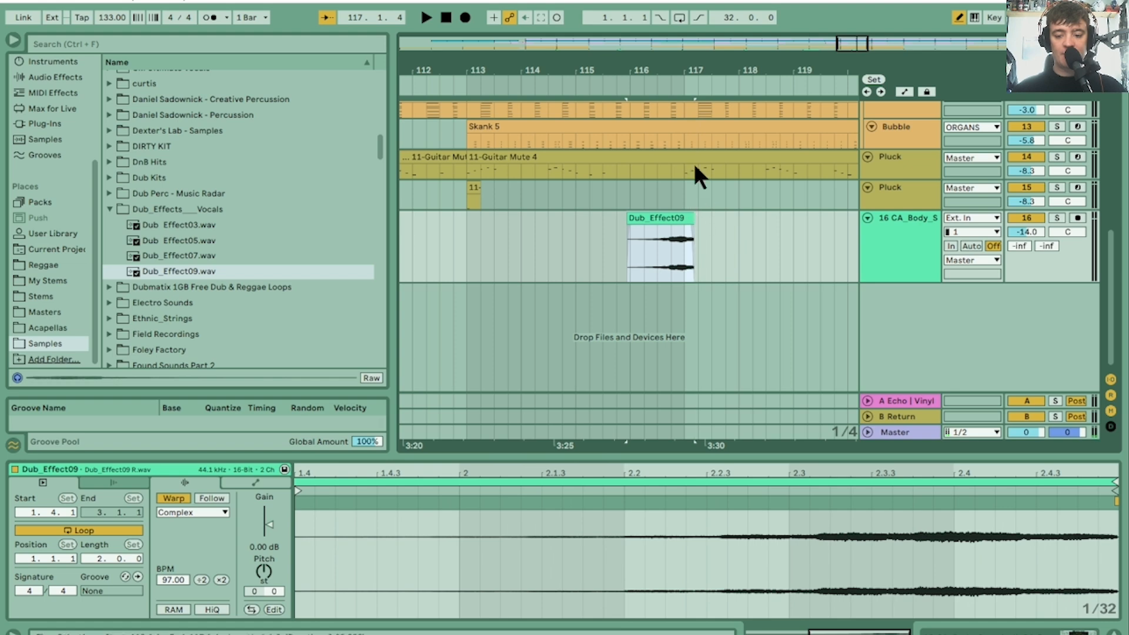
# Step: Play the repositioned reversed Dub_Effect09 clip within the mix across bar 117
pyautogui.press('space')
pyautogui.moveTo(657, 70); pyautogui.dragTo(697, 99)
pyautogui.moveTo(536, 70); pyautogui.dragTo(535, 59)
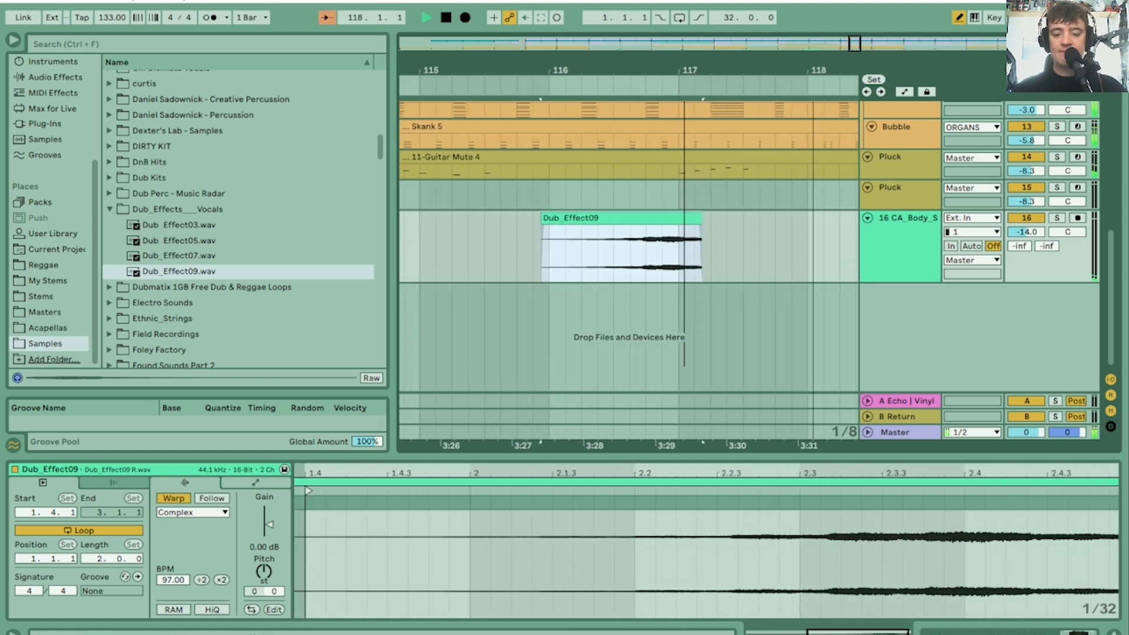
pyautogui.press('space')
# Step: Raise the feedback of track 16's Echo effect to 82% and play the clip across bar 117
pyautogui.click(895, 228)
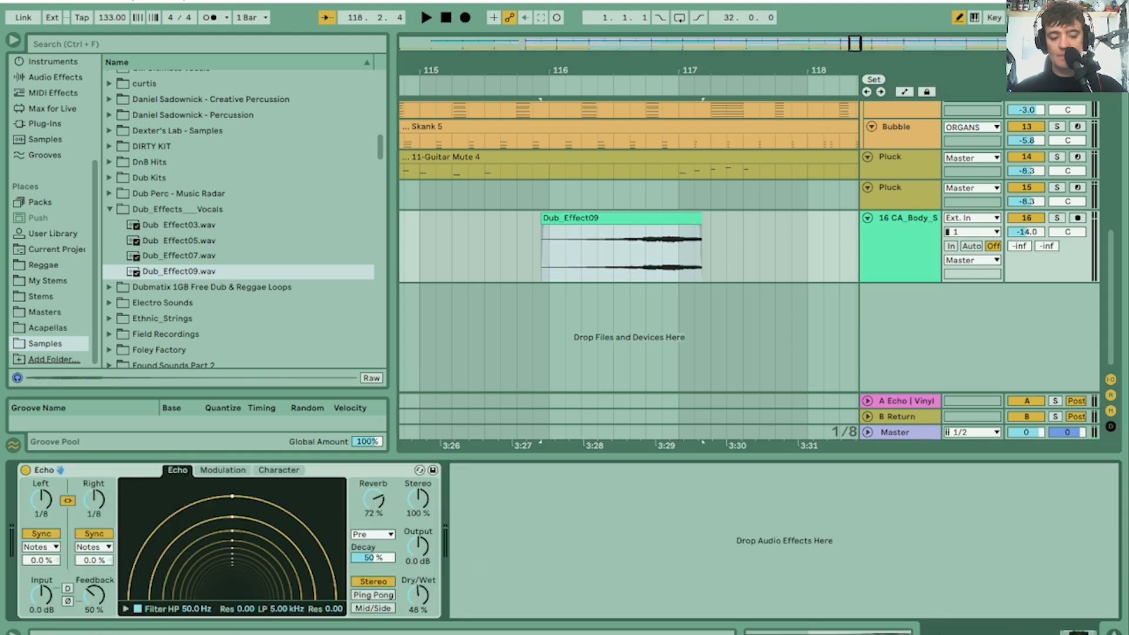
pyautogui.moveTo(93, 593); pyautogui.dragTo(90, 590)
pyautogui.press('space')
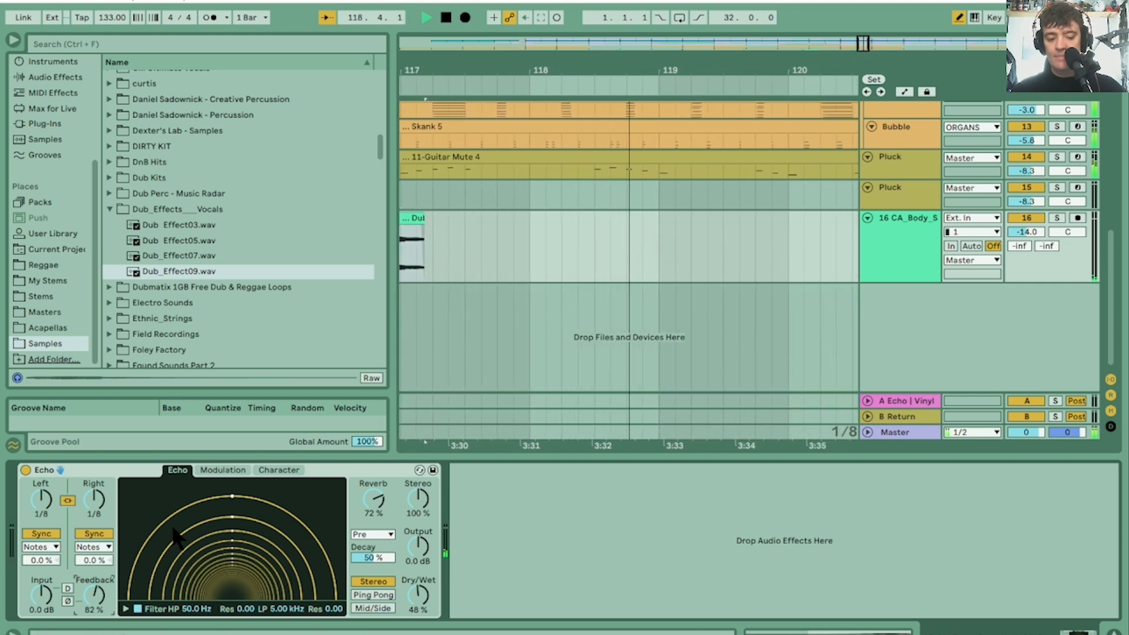
# Step: Stop playback and open the Raw Sources sample folder under Foley Factory > Cyclick, collapsing the Dub_Effects___Vocals folder
pyautogui.press('space')
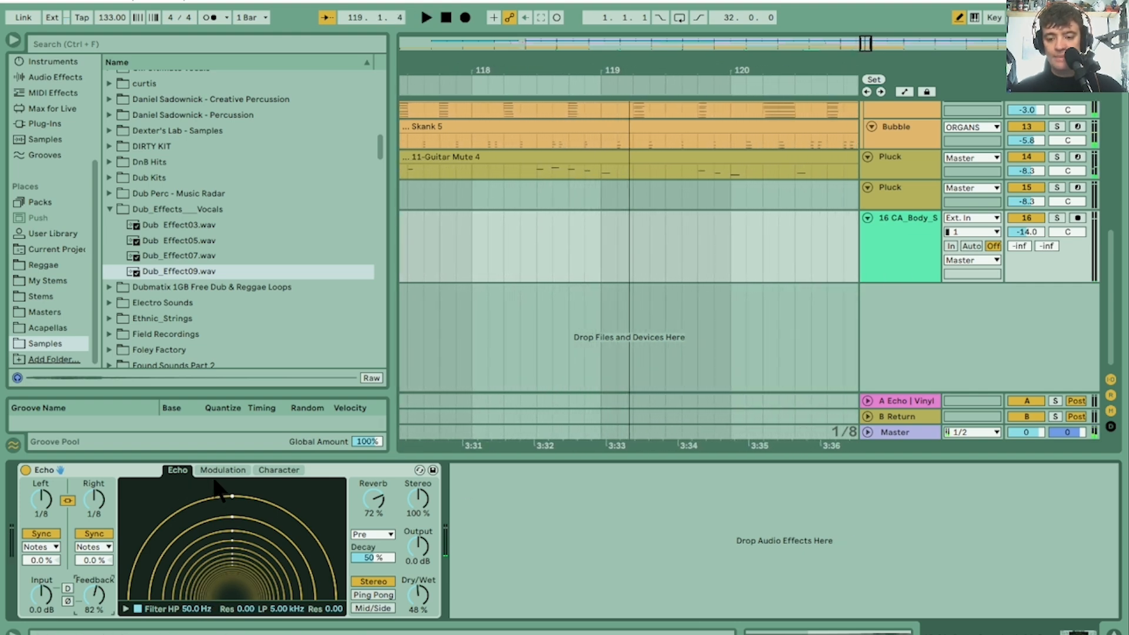
pyautogui.moveTo(493, 74); pyautogui.dragTo(623, 74)
pyautogui.moveTo(741, 69)
pyautogui.mouseDown()
pyautogui.moveTo(740, 130)
pyautogui.moveTo(726, 67)
pyautogui.mouseUp()
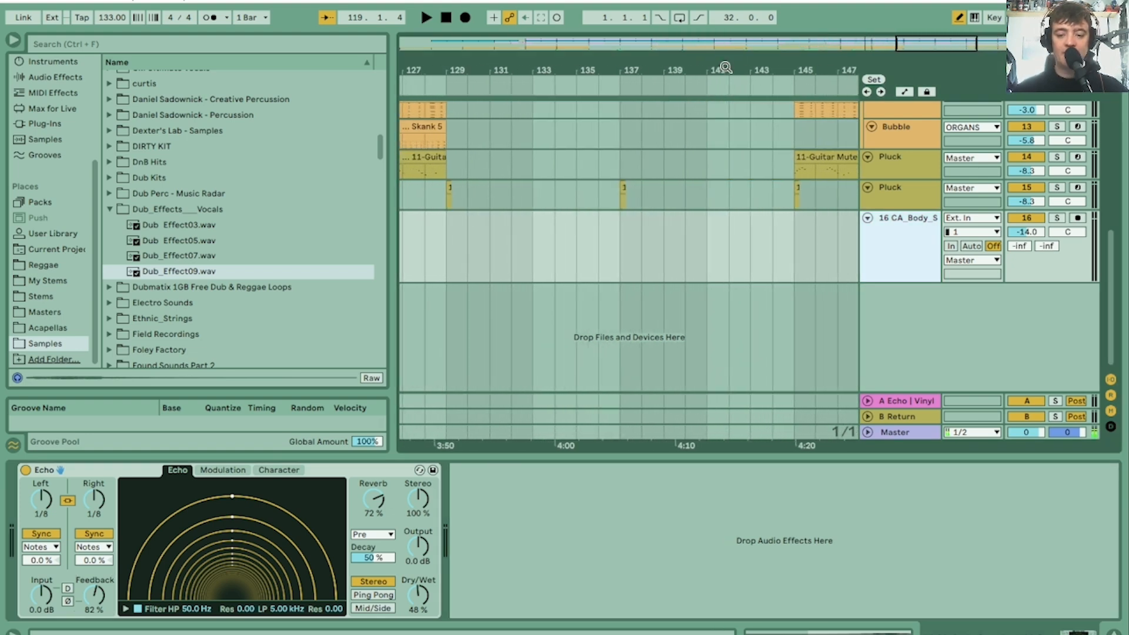
pyautogui.click(109, 209)
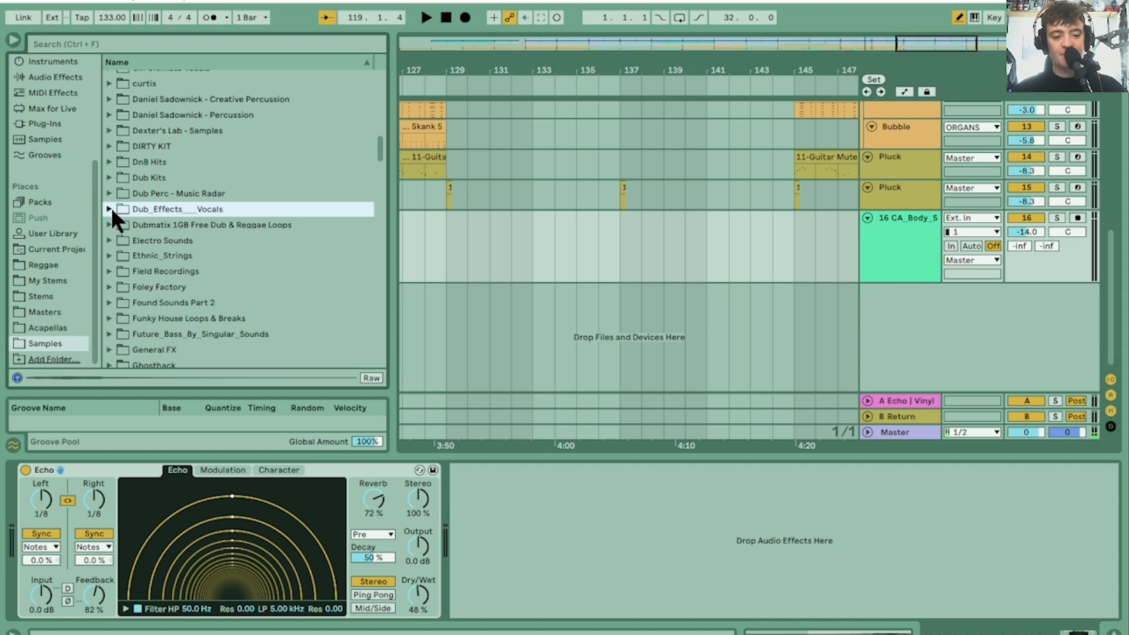
pyautogui.click(110, 286)
pyautogui.scroll(-3, 262, 268)
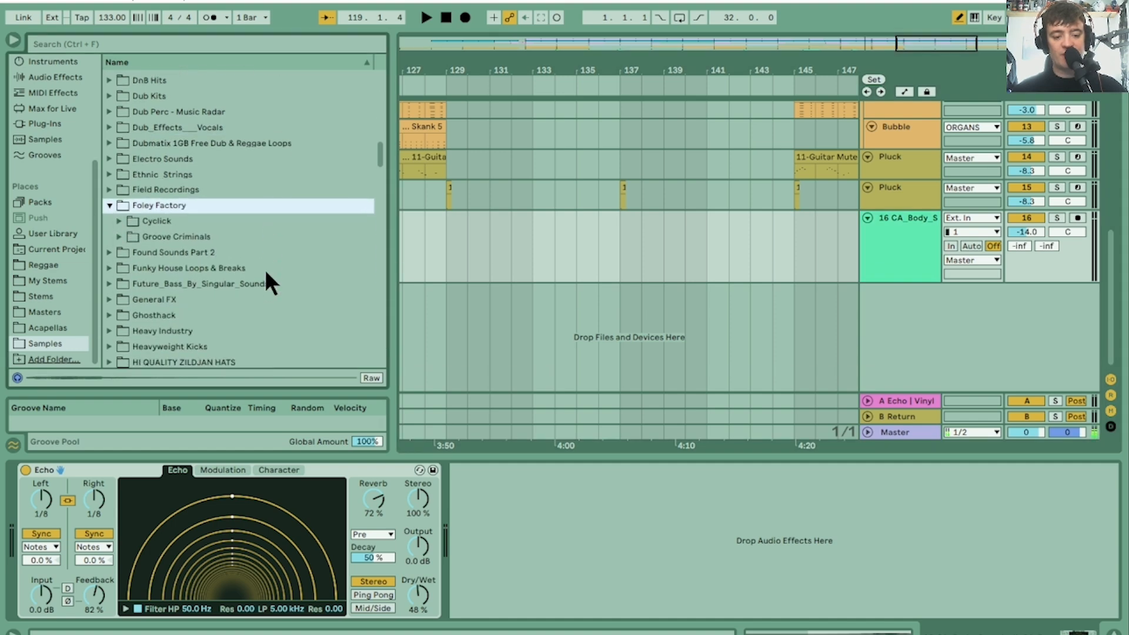
pyautogui.click(118, 201)
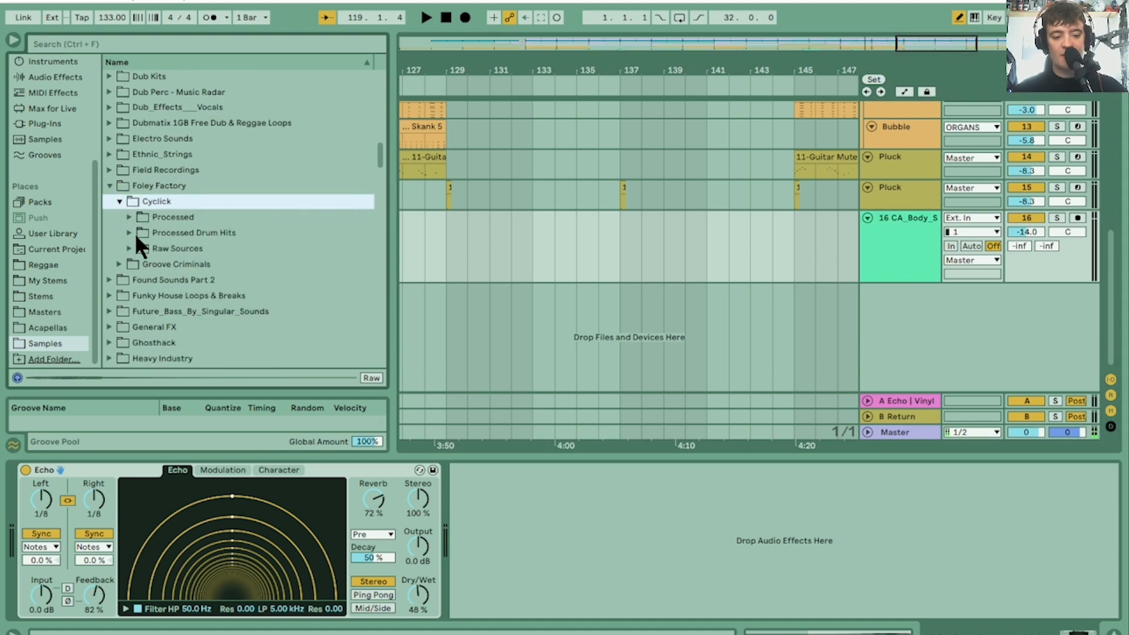
pyautogui.click(129, 247)
pyautogui.scroll(-10, 299, 272)
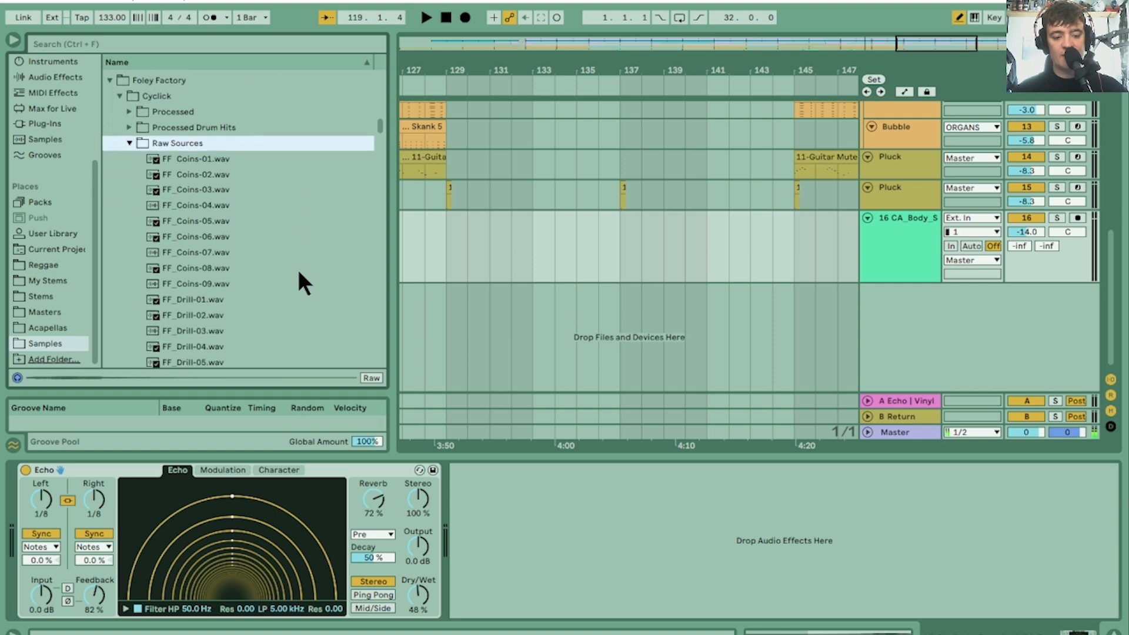
# Step: Audition the drill, drilling wood, screwdriving, gaffa tape and latex glove samples in Raw Sources
pyautogui.click(185, 107)
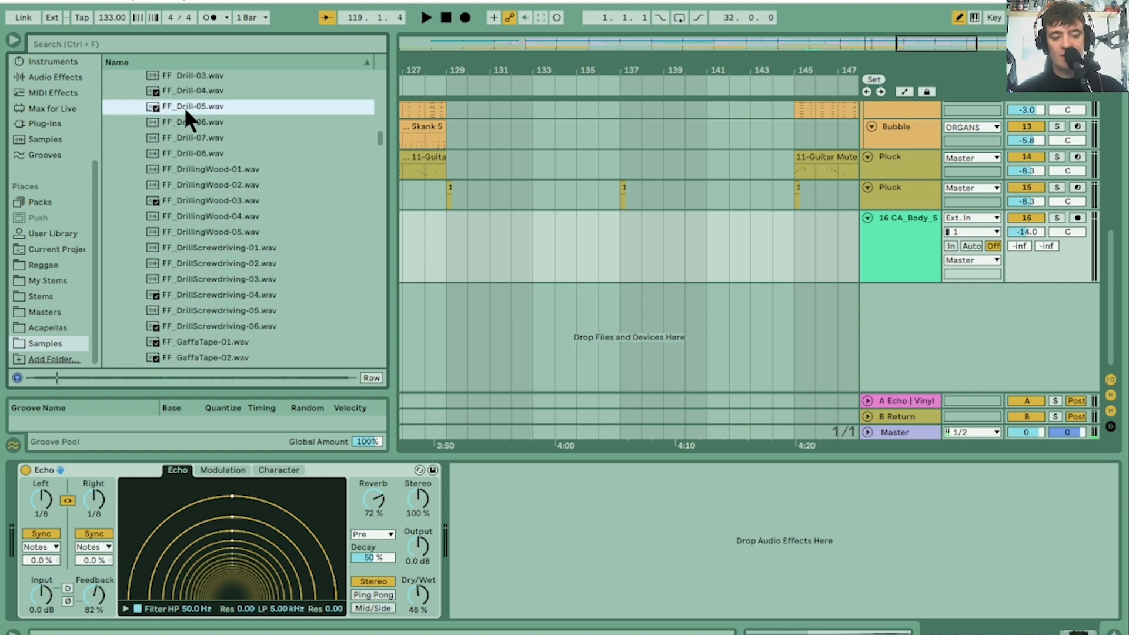
pyautogui.click(211, 199)
pyautogui.click(219, 247)
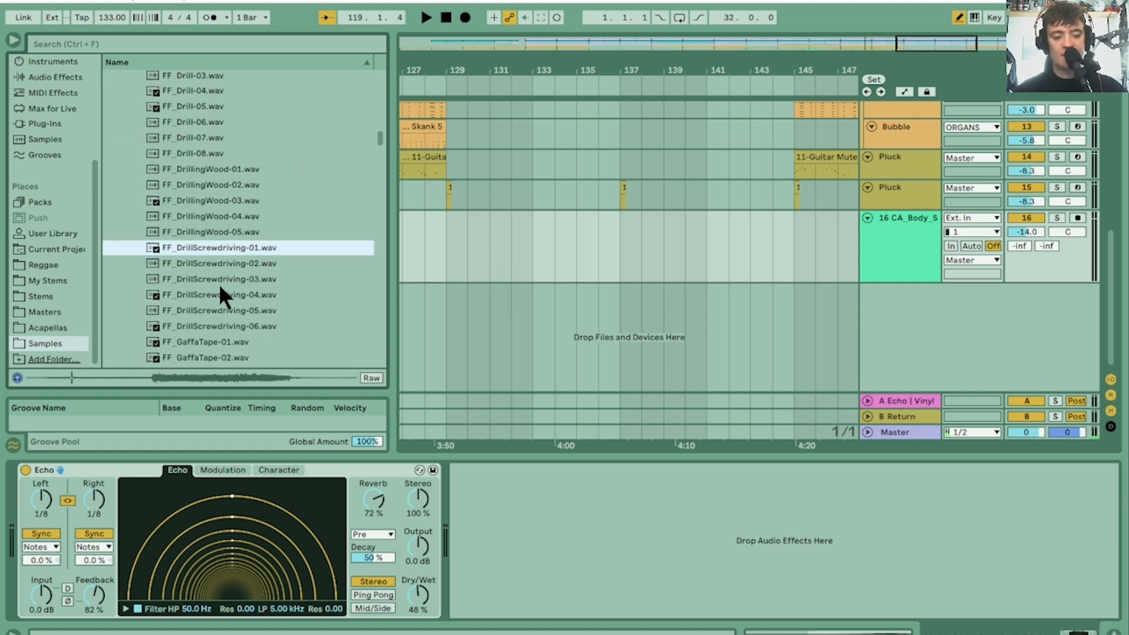
pyautogui.click(219, 295)
pyautogui.click(219, 357)
pyautogui.scroll(-4, 220, 352)
pyautogui.click(227, 111)
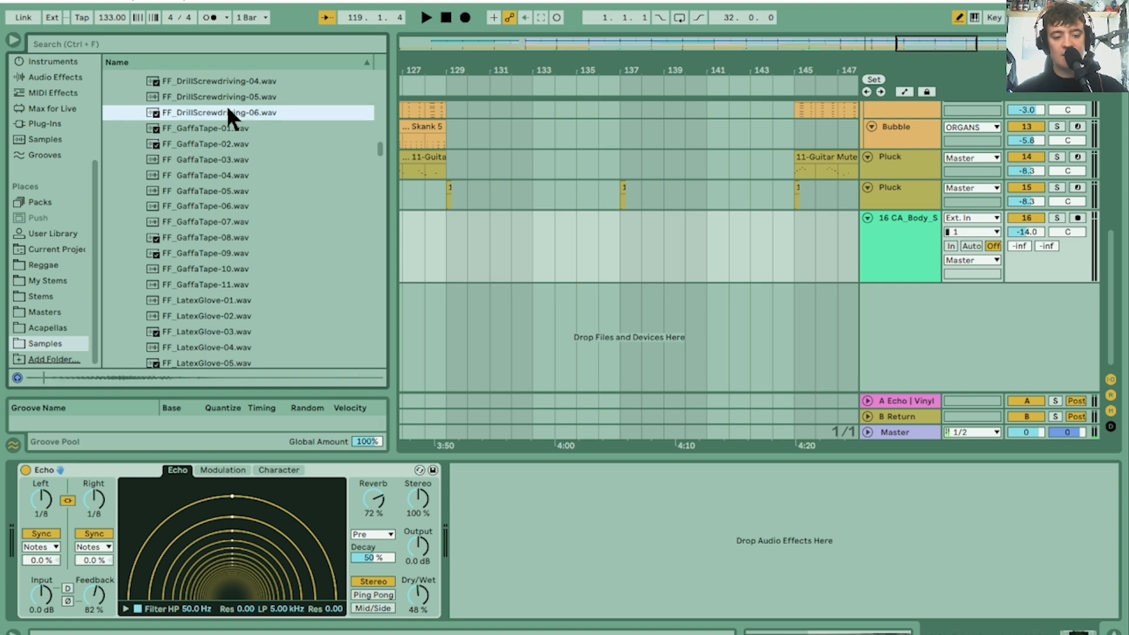
pyautogui.click(214, 255)
pyautogui.click(208, 207)
pyautogui.click(206, 332)
pyautogui.scroll(-8, 206, 335)
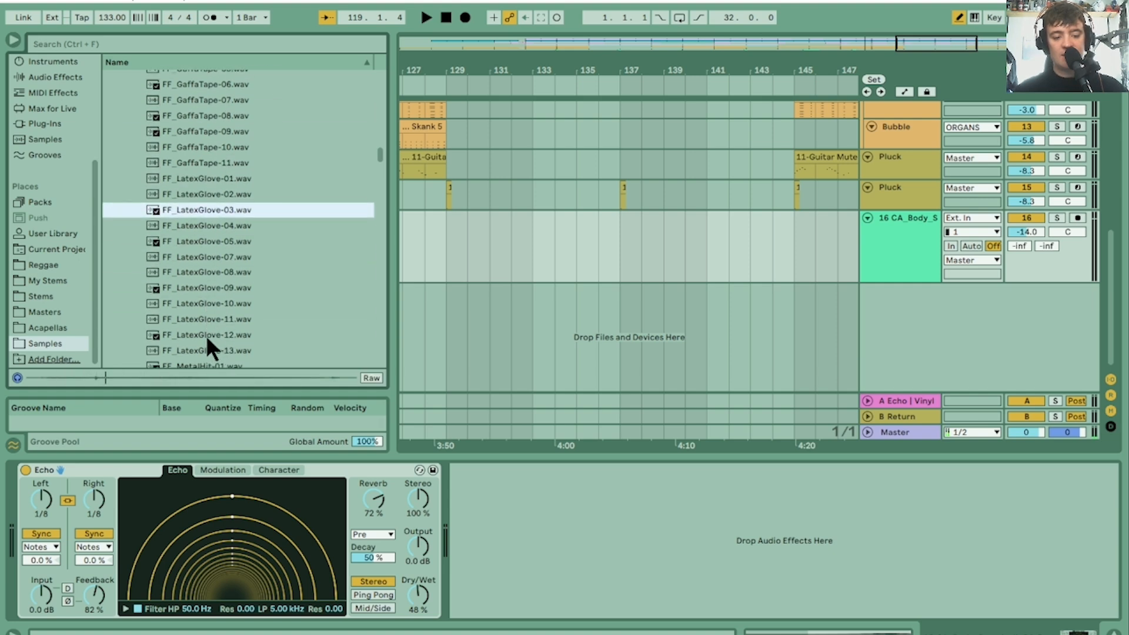
# Step: Audition the metal hit, ladder, piping, sheet and tool ring samples in Raw Sources
pyautogui.click(219, 205)
pyautogui.click(215, 175)
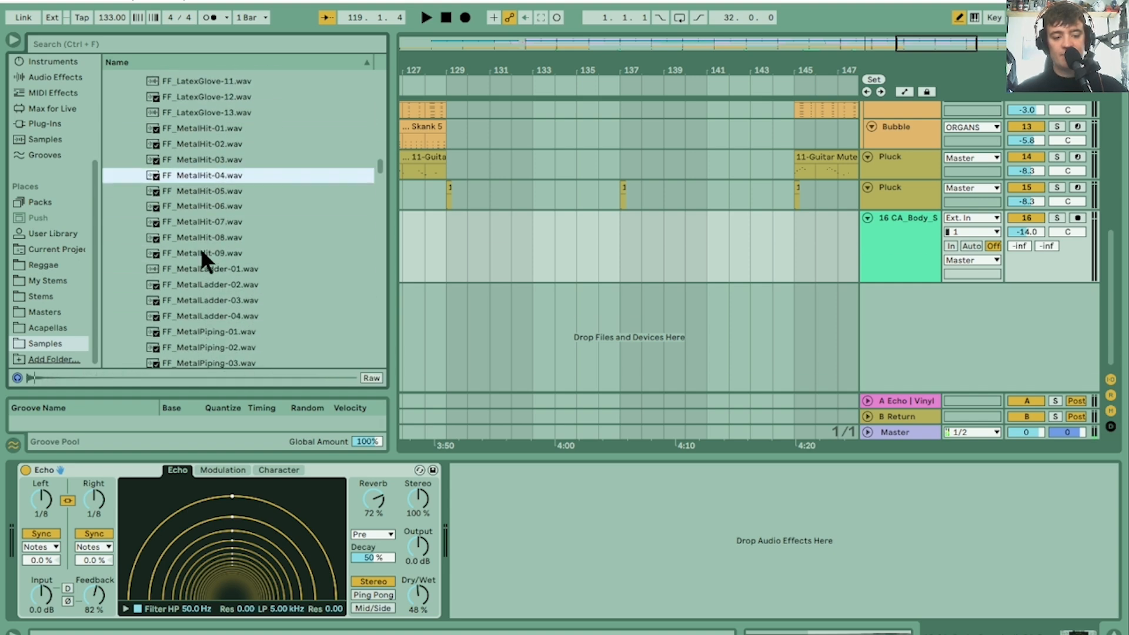
pyautogui.click(200, 253)
pyautogui.click(202, 286)
pyautogui.click(207, 333)
pyautogui.scroll(-5, 207, 333)
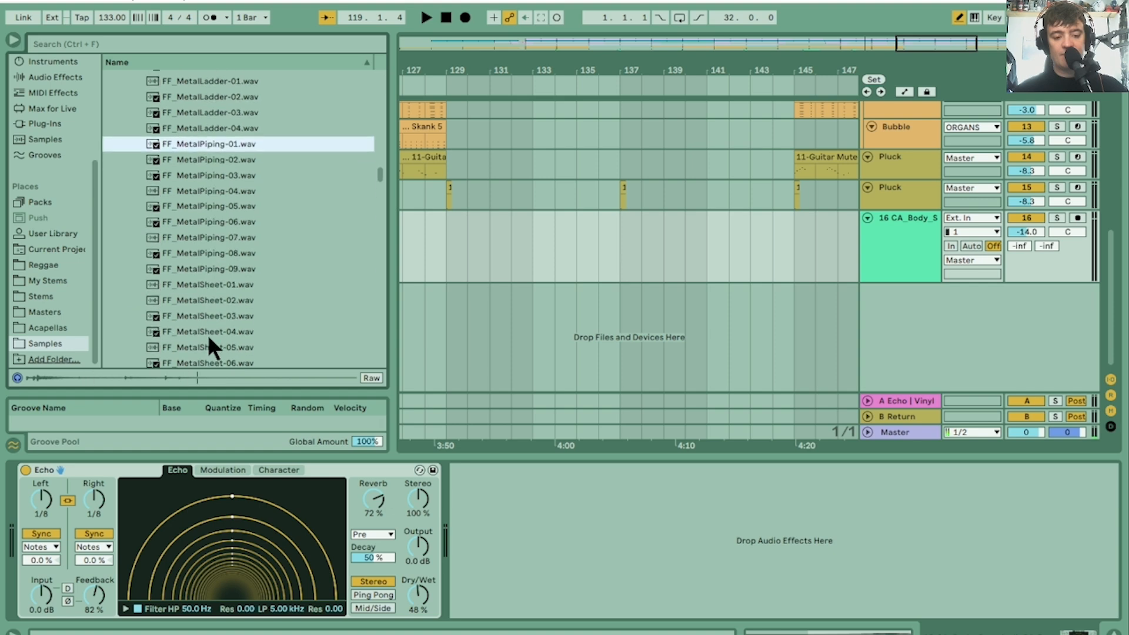
pyautogui.click(199, 224)
pyautogui.click(199, 271)
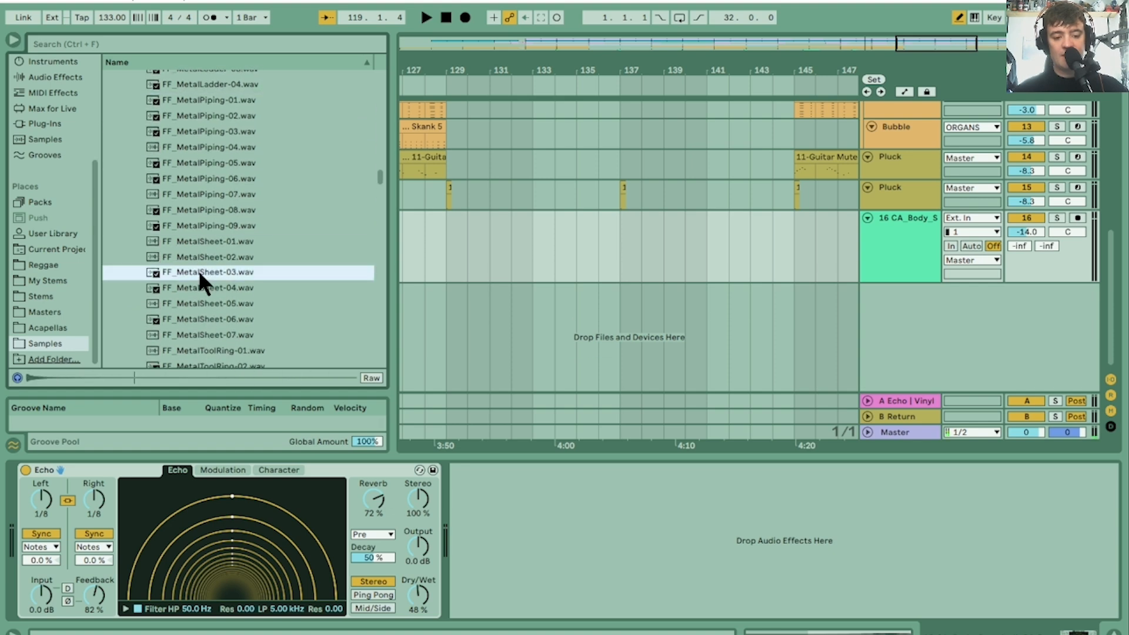
pyautogui.click(199, 321)
pyautogui.click(204, 350)
pyautogui.scroll(-5, 204, 348)
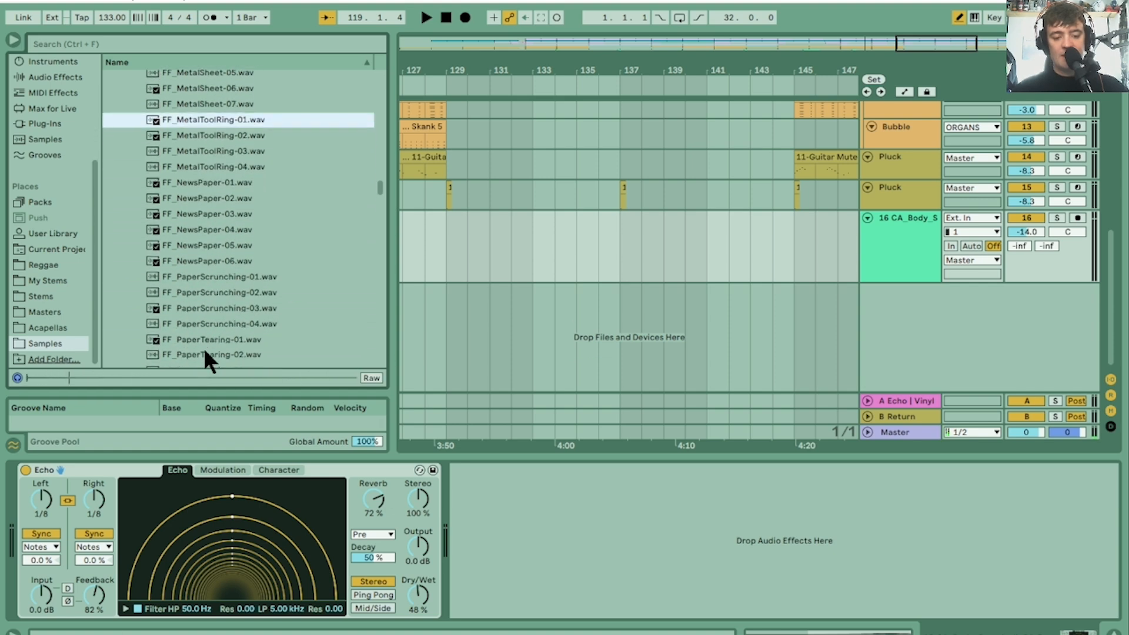
# Step: Audition newspaper samples, place FF_NewsPaper-05.wav on track 16 at about 136.3.4 with its main hit near bar 137, and play it
pyautogui.click(213, 183)
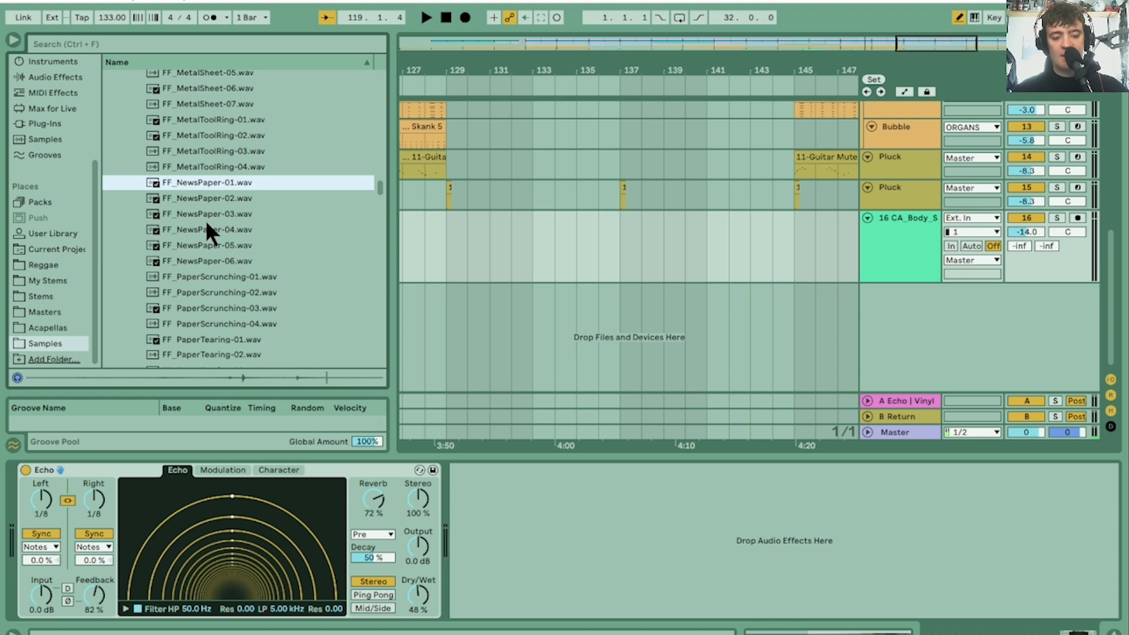
pyautogui.click(220, 247)
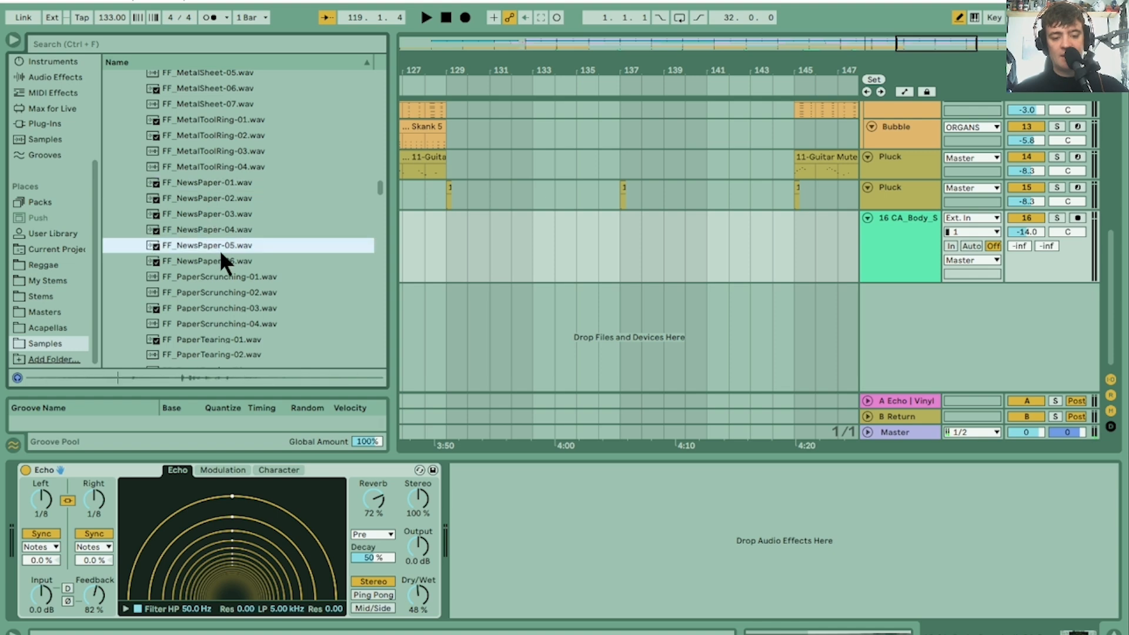
pyautogui.moveTo(220, 248); pyautogui.dragTo(625, 268)
pyautogui.moveTo(619, 61); pyautogui.dragTo(619, 150)
pyautogui.moveTo(798, 211); pyautogui.dragTo(689, 227)
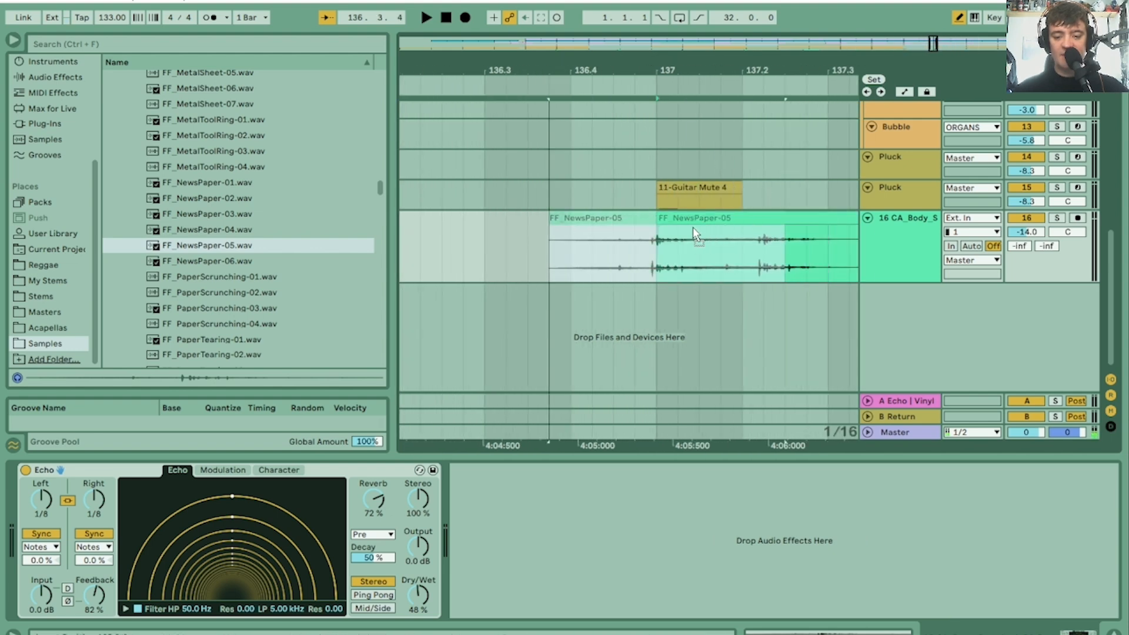
pyautogui.press('space')
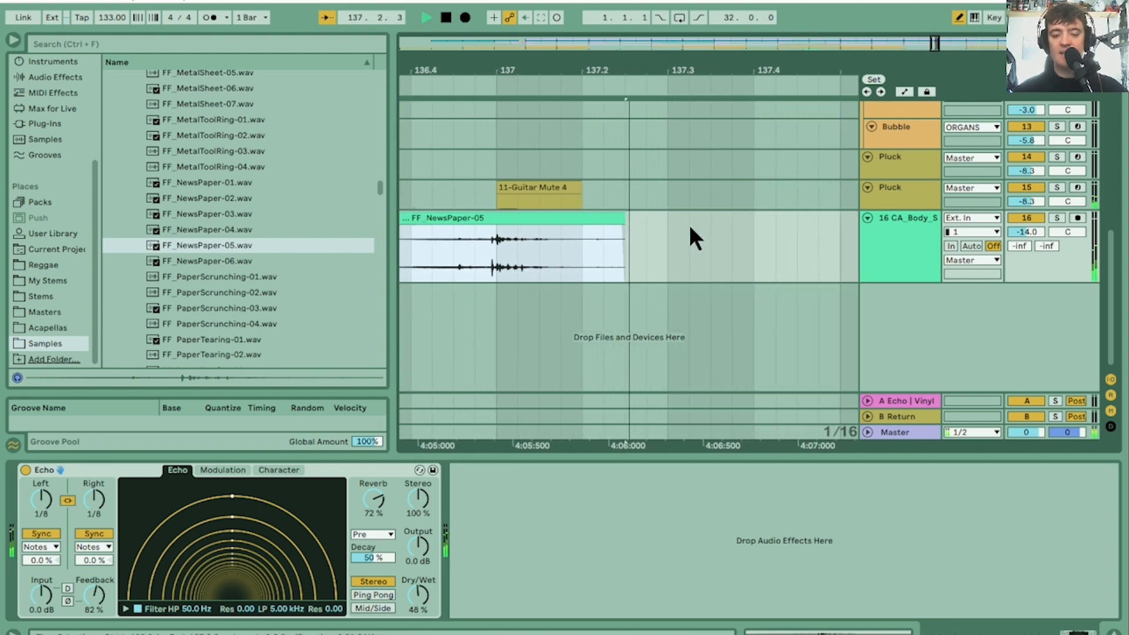
pyautogui.press('space')
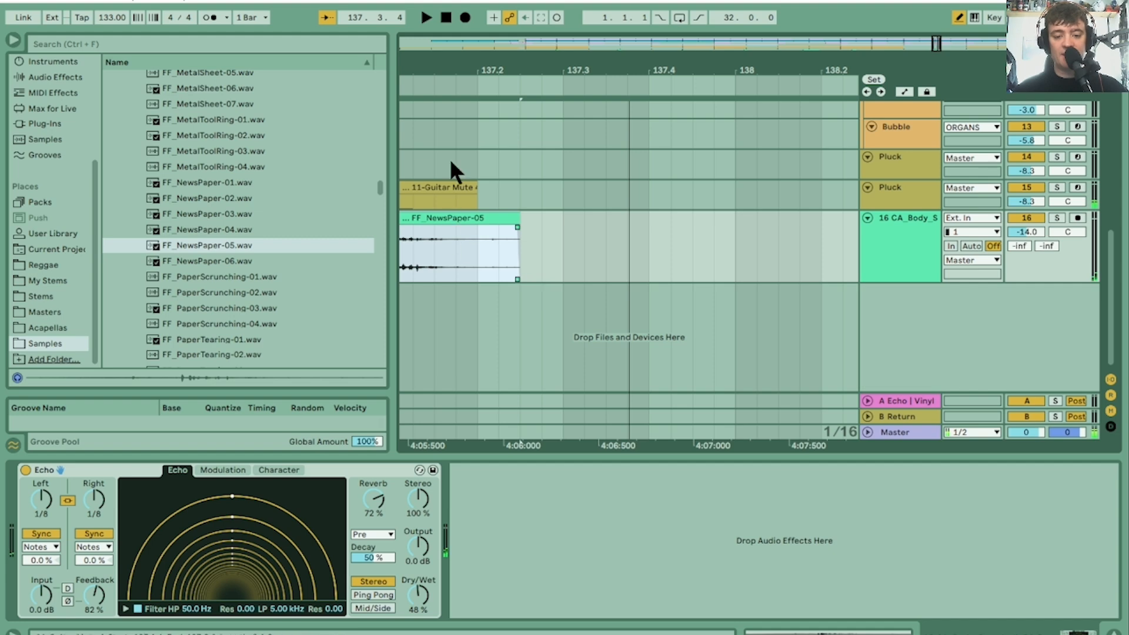
# Step: Raise the FF_NewsPaper-05 clip's gain to 3.19 dB and play it across bar 137
pyautogui.moveTo(467, 65); pyautogui.dragTo(754, 64)
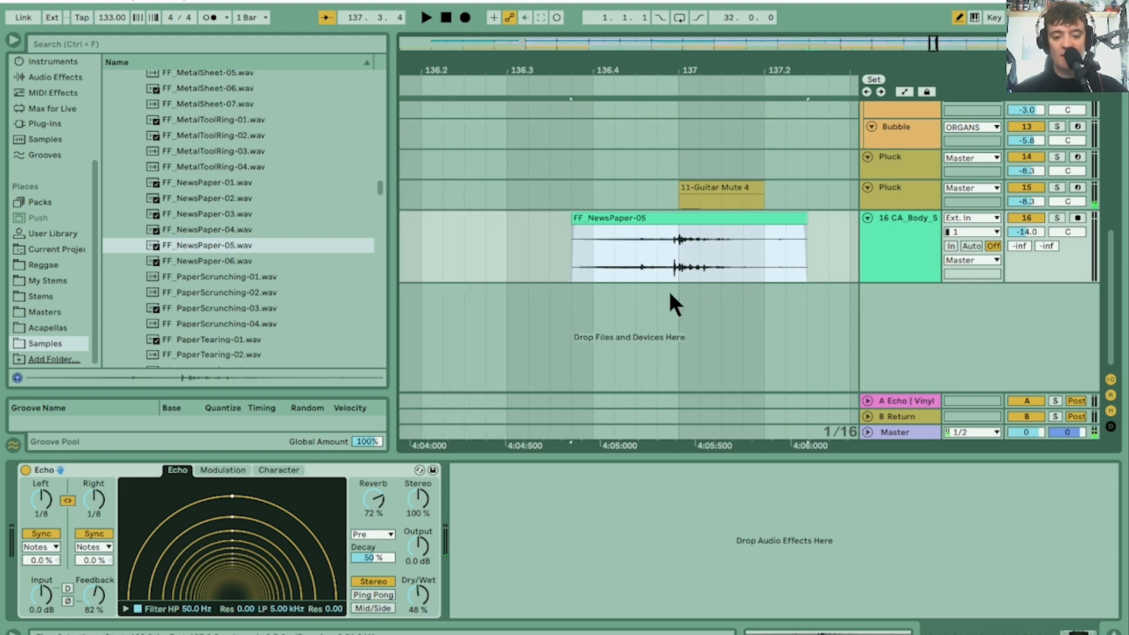
pyautogui.click(686, 220)
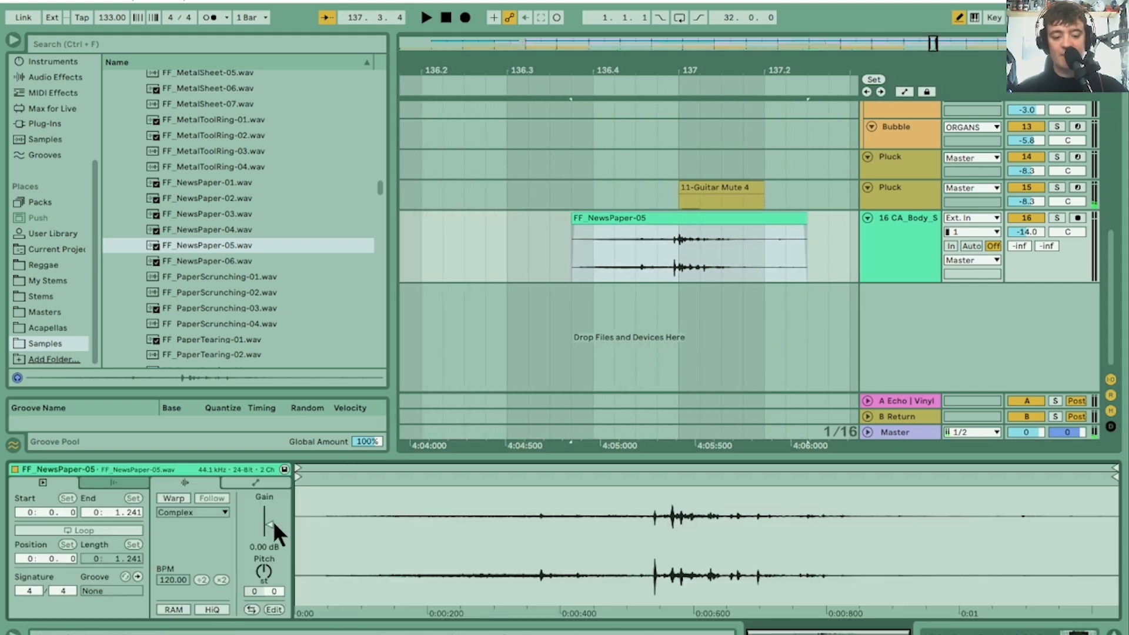
pyautogui.moveTo(266, 525); pyautogui.dragTo(266, 524)
pyautogui.press('space')
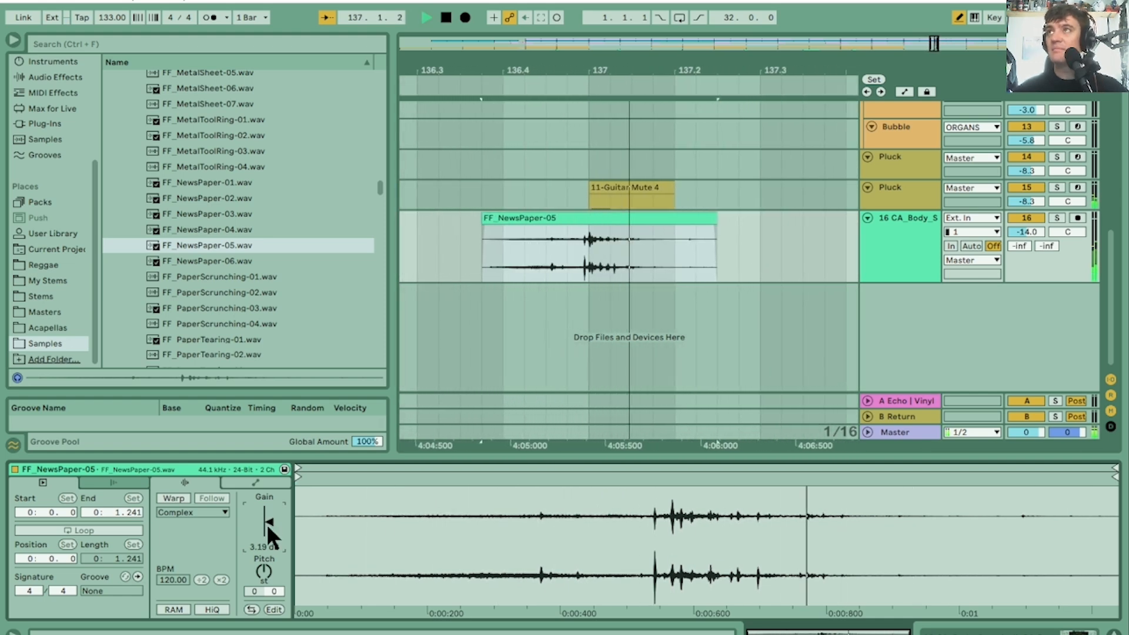
pyautogui.press('space')
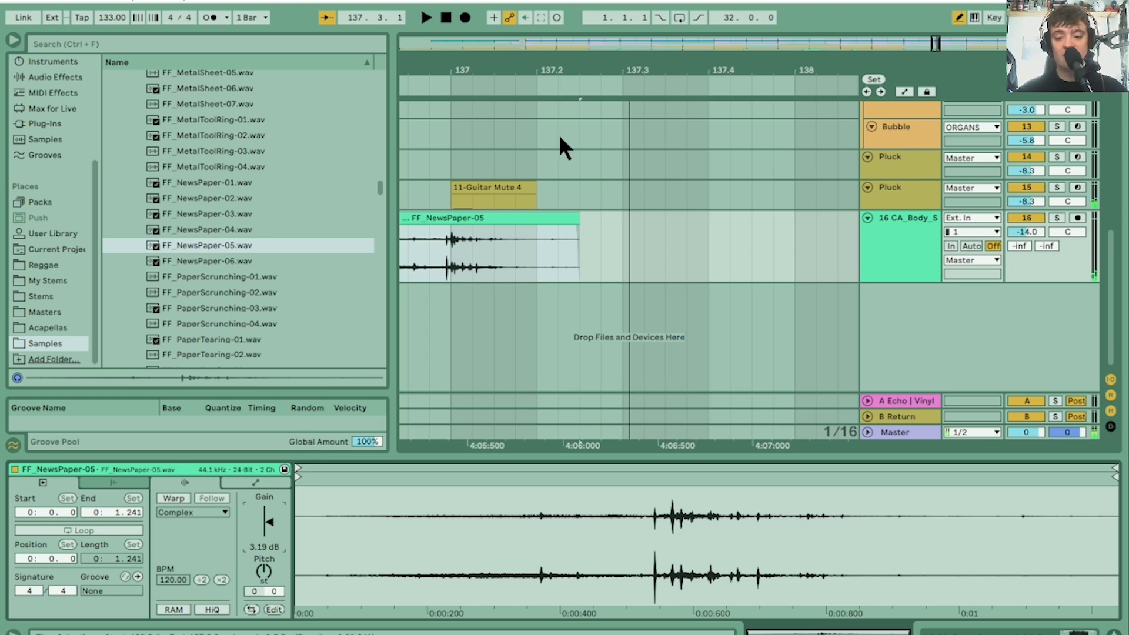
# Step: Audition paper tearing, parcel tape and pencil sharpening samples for the section change at bar 153
pyautogui.moveTo(688, 71); pyautogui.dragTo(486, 2)
pyautogui.moveTo(708, 65); pyautogui.dragTo(703, 103)
pyautogui.click(232, 336)
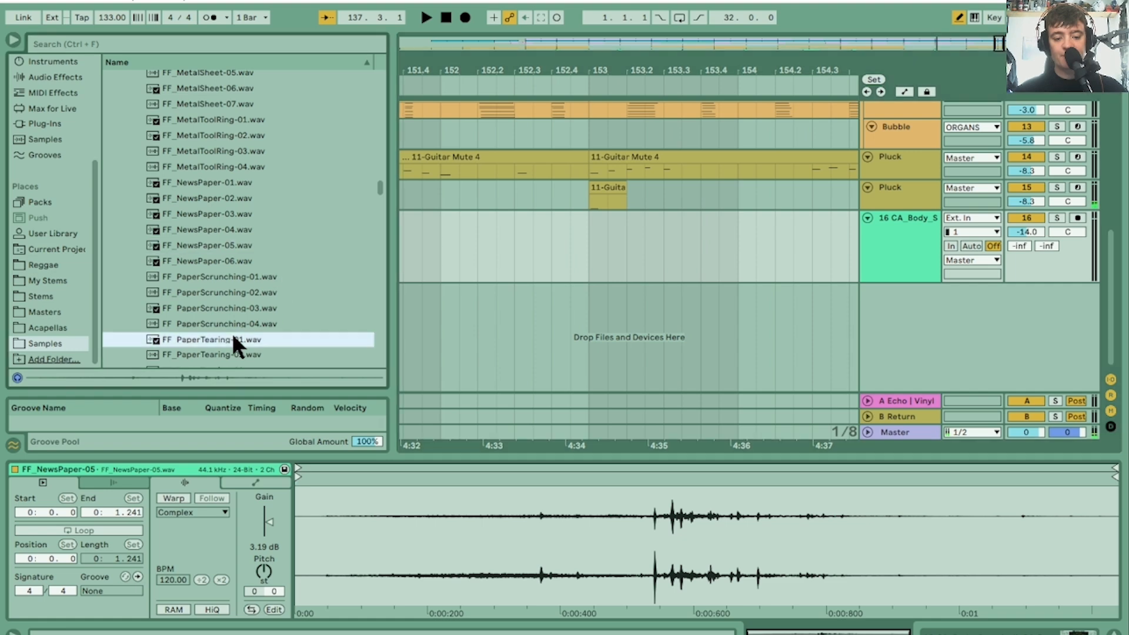
pyautogui.scroll(-3, 232, 335)
pyautogui.scroll(-3, 232, 333)
pyautogui.click(211, 229)
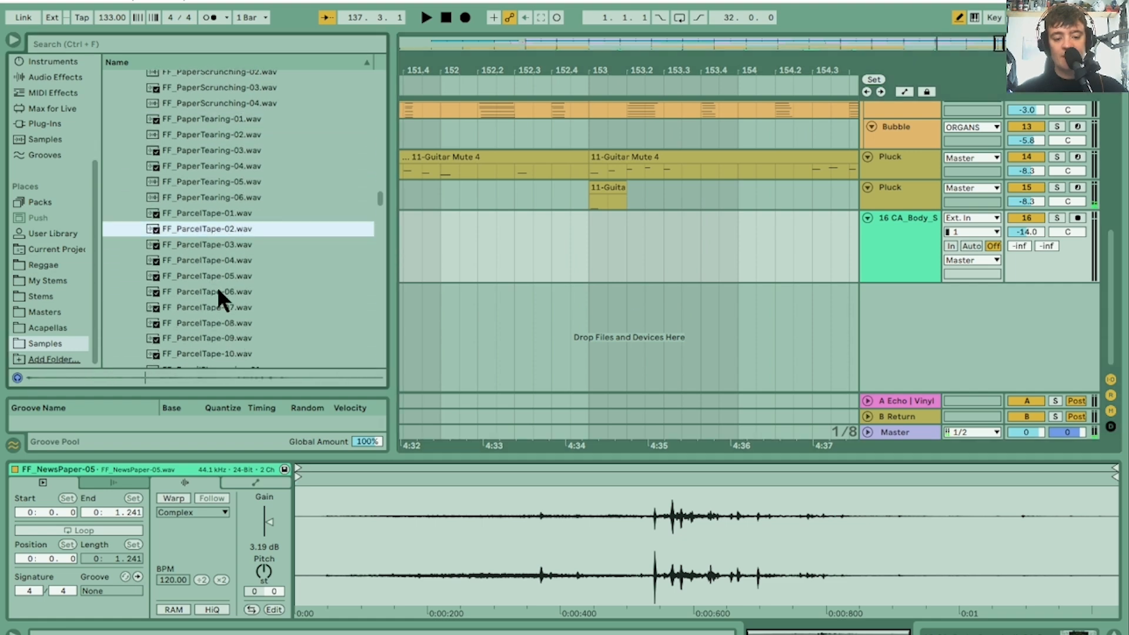
pyautogui.scroll(-3, 219, 294)
pyautogui.click(217, 247)
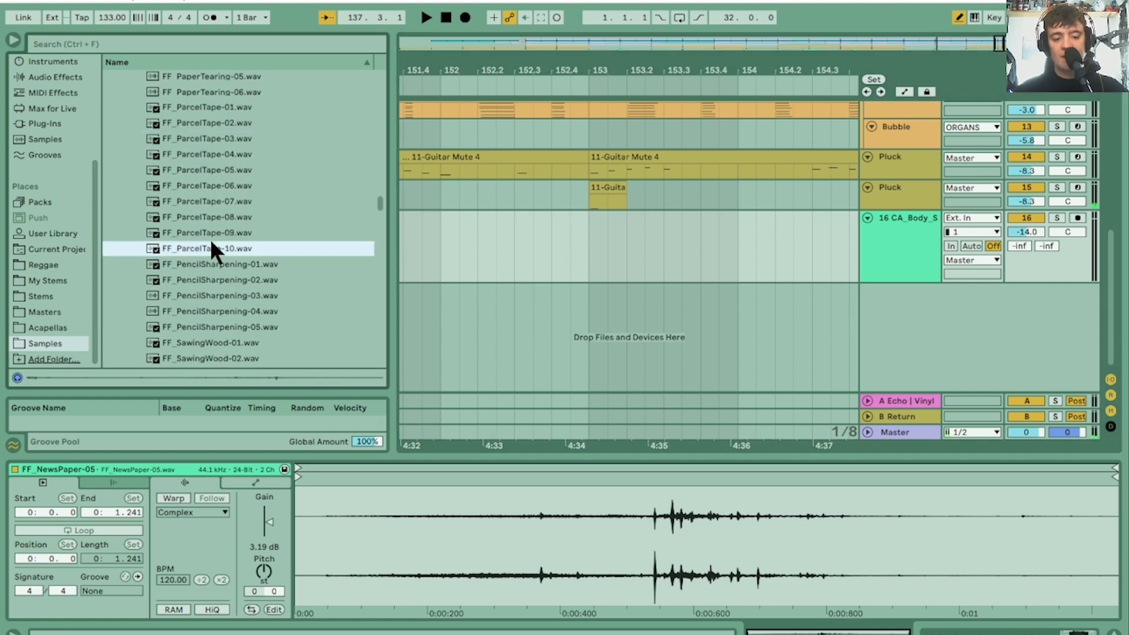
pyautogui.click(219, 295)
pyautogui.click(218, 327)
# Step: Compare ParcelTape samples 06 down to 02, place FF_ParcelTape-02.wav on track 16 at about 152.4.1, and play it
pyautogui.click(216, 182)
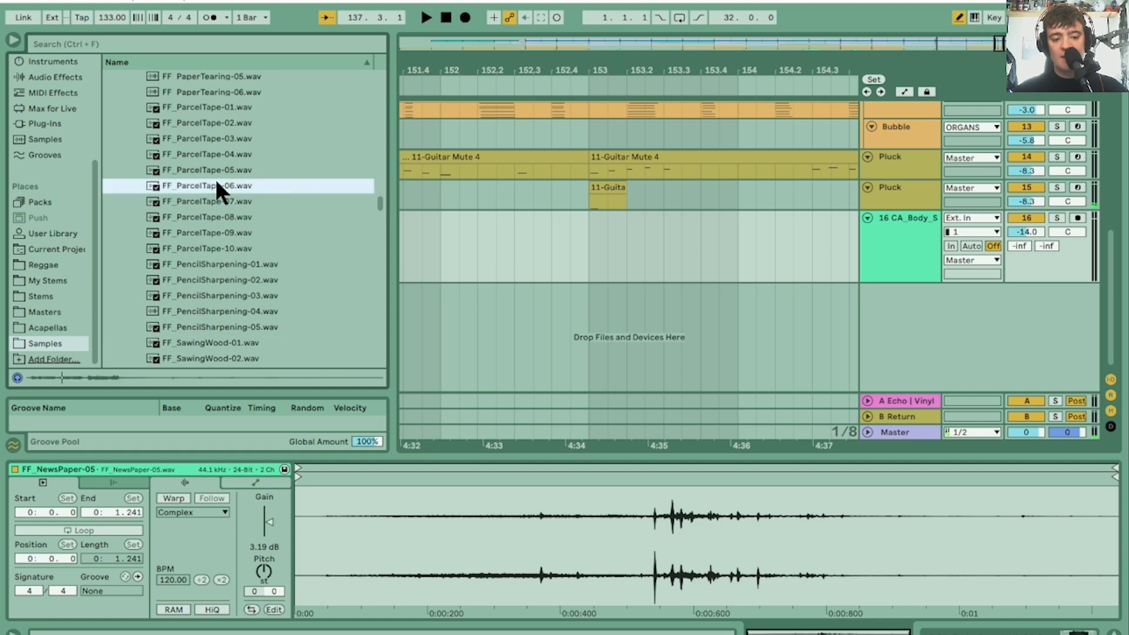
pyautogui.click(209, 171)
pyautogui.click(210, 156)
pyautogui.click(206, 139)
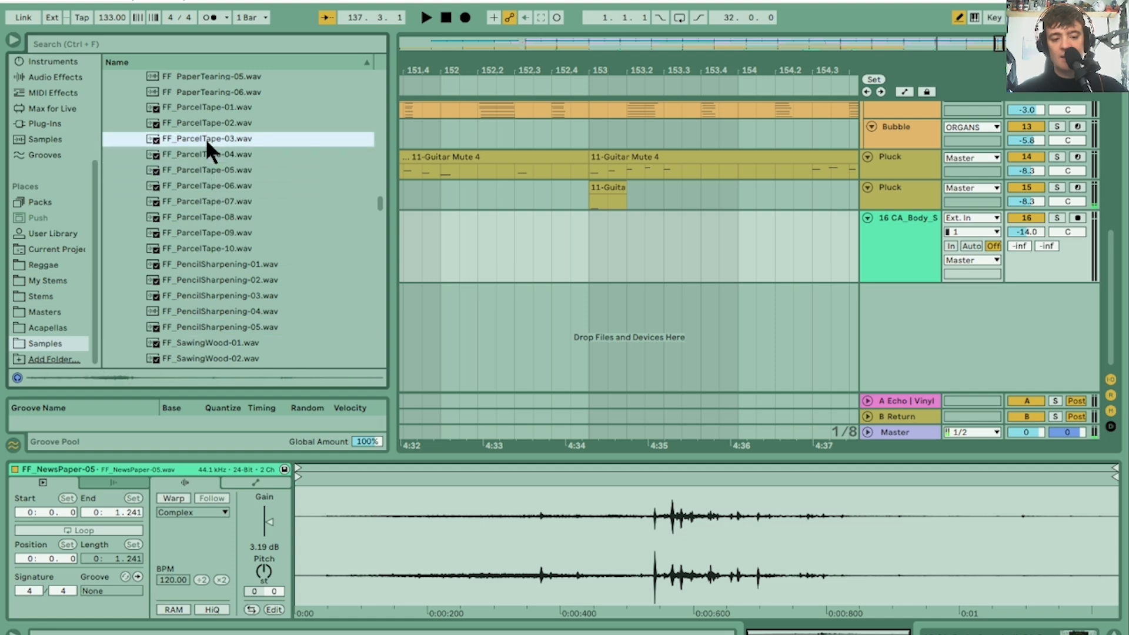
pyautogui.click(205, 124)
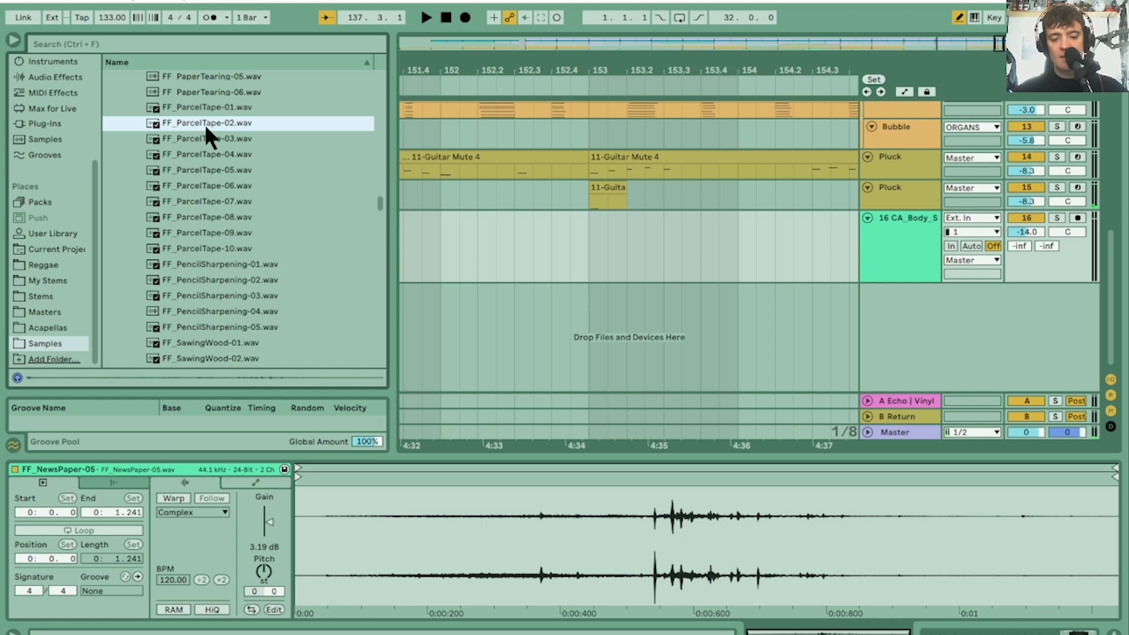
pyautogui.moveTo(206, 125); pyautogui.dragTo(552, 227)
pyautogui.press('space')
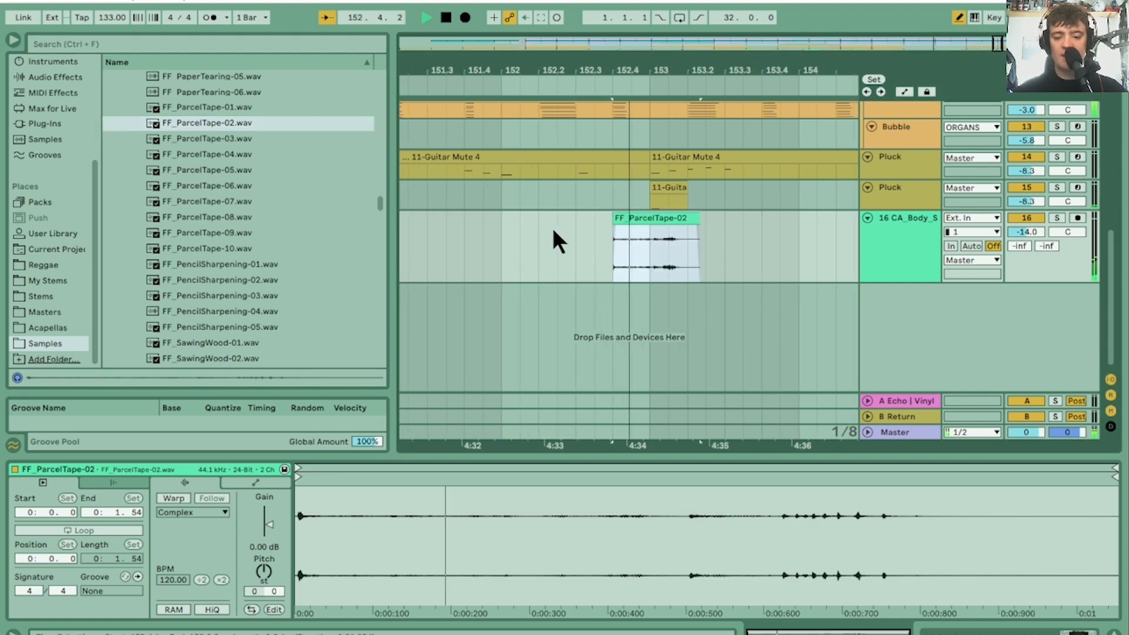
pyautogui.press('space')
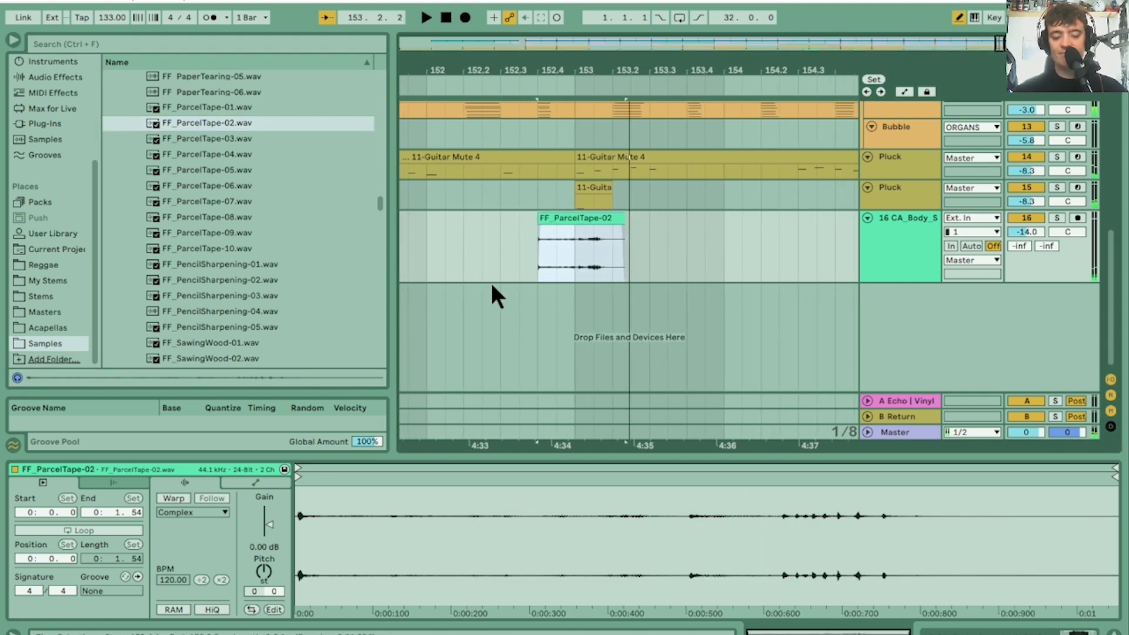
# Step: Raise the FF_ParcelTape-02 clip's gain to 13.5 dB and play it in the mix across bar 153
pyautogui.moveTo(278, 517); pyautogui.dragTo(262, 507)
pyautogui.press('space')
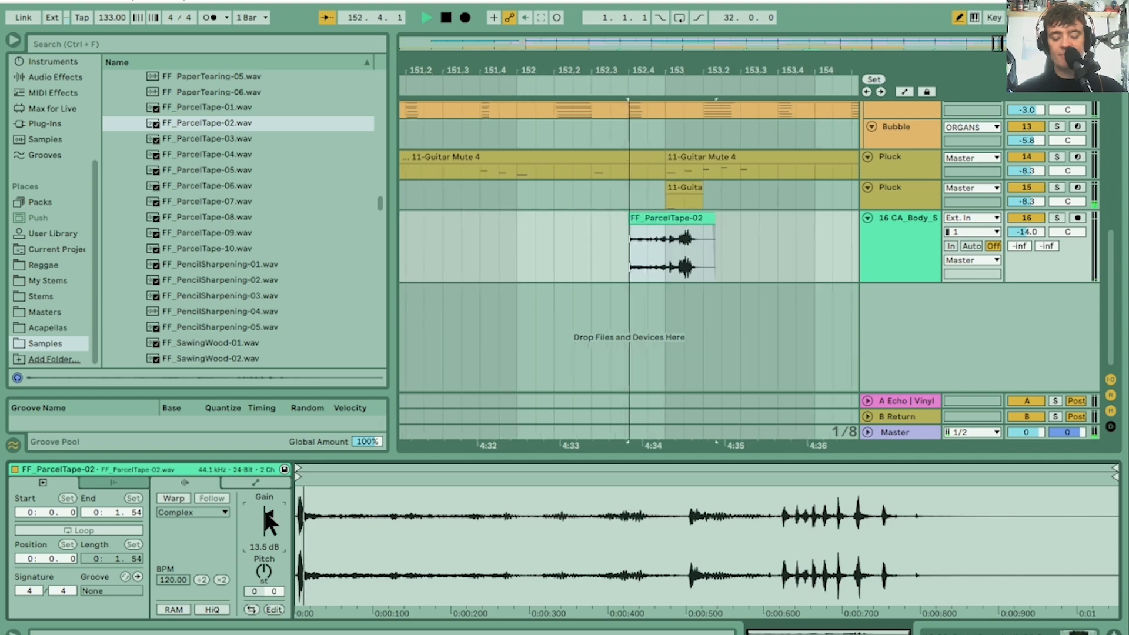
pyautogui.press('space')
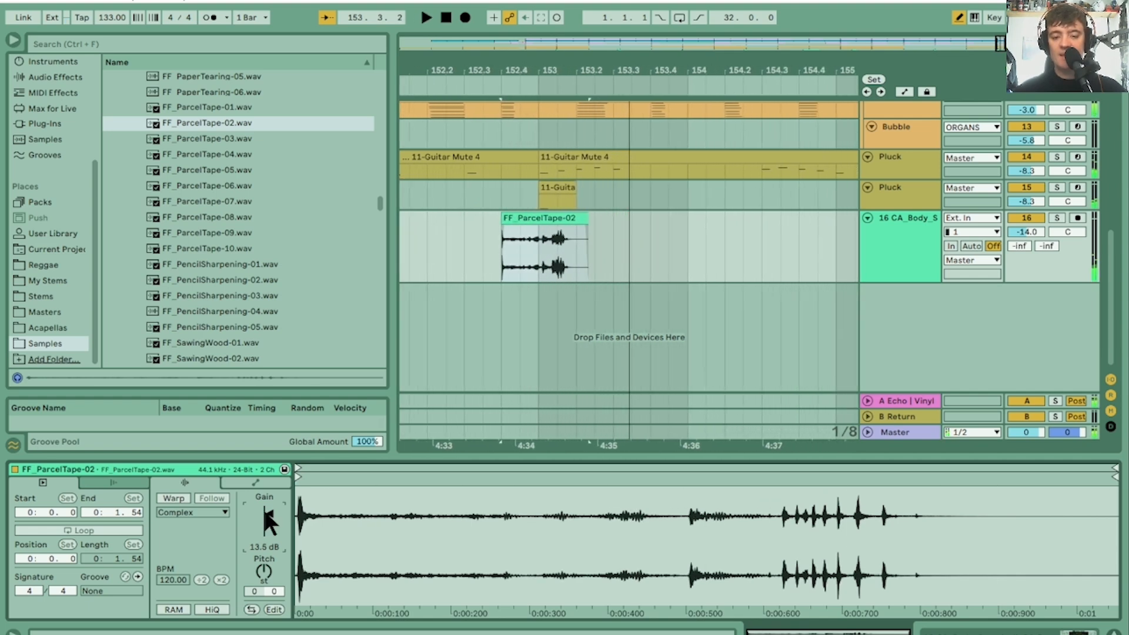
pyautogui.moveTo(556, 70); pyautogui.dragTo(594, 70)
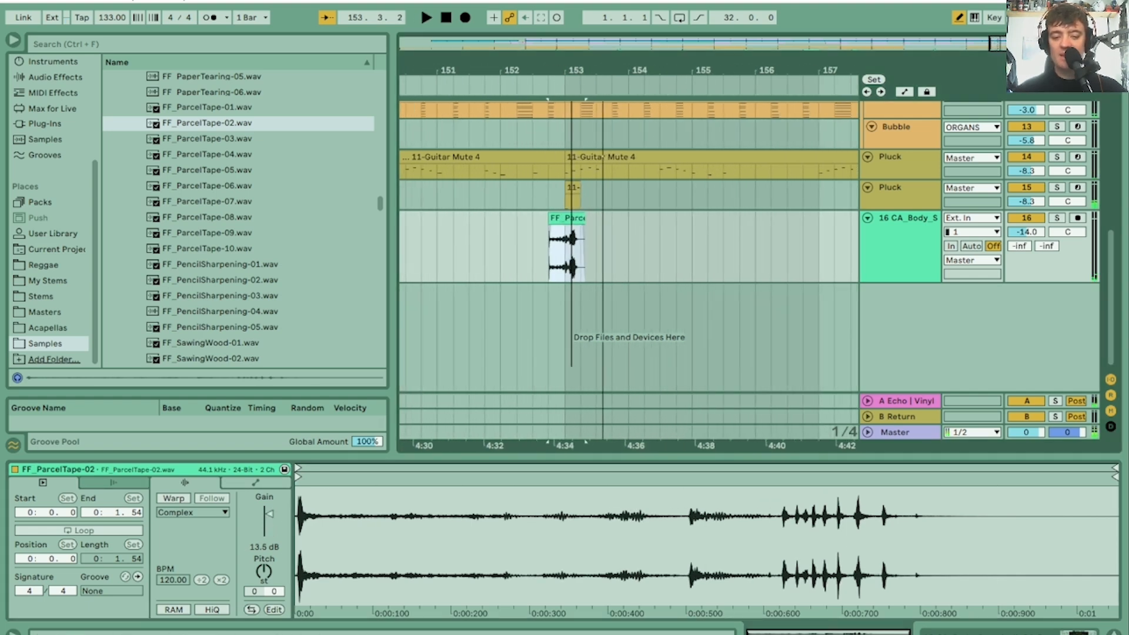
pyautogui.press('space')
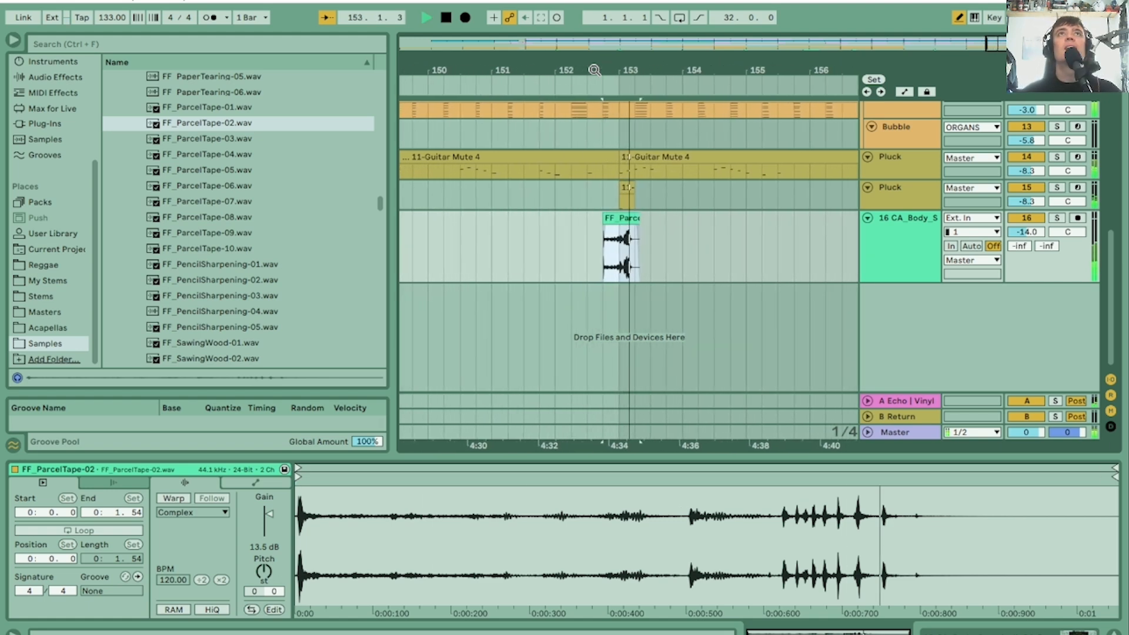
# Step: Stop playback, bring the whole arrangement into view, and play it around bar 89 and from bar 113
pyautogui.press('space')
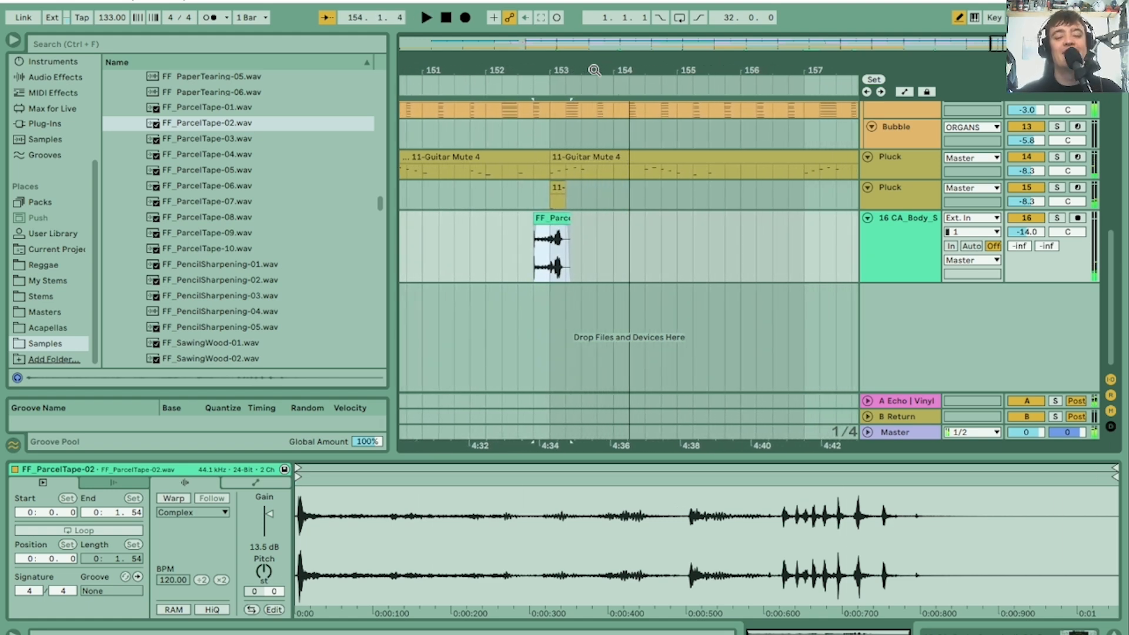
pyautogui.moveTo(567, 65); pyautogui.dragTo(802, 70)
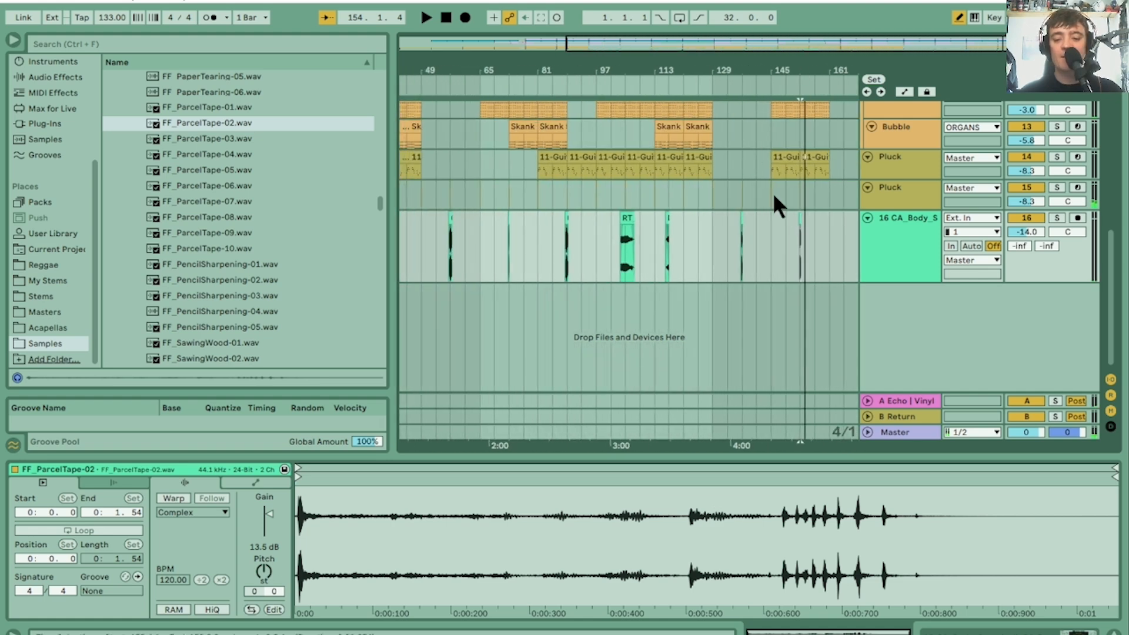
pyautogui.scroll(1, 773, 200)
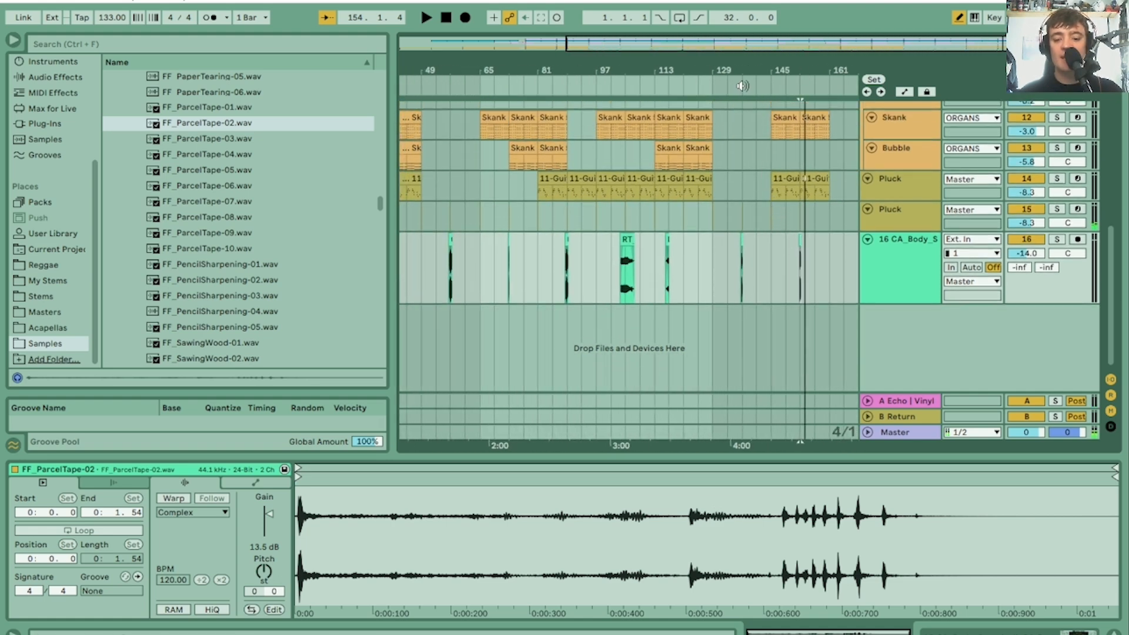
pyautogui.moveTo(569, 72)
pyautogui.mouseDown()
pyautogui.moveTo(568, 135)
pyautogui.moveTo(568, 47)
pyautogui.mouseUp()
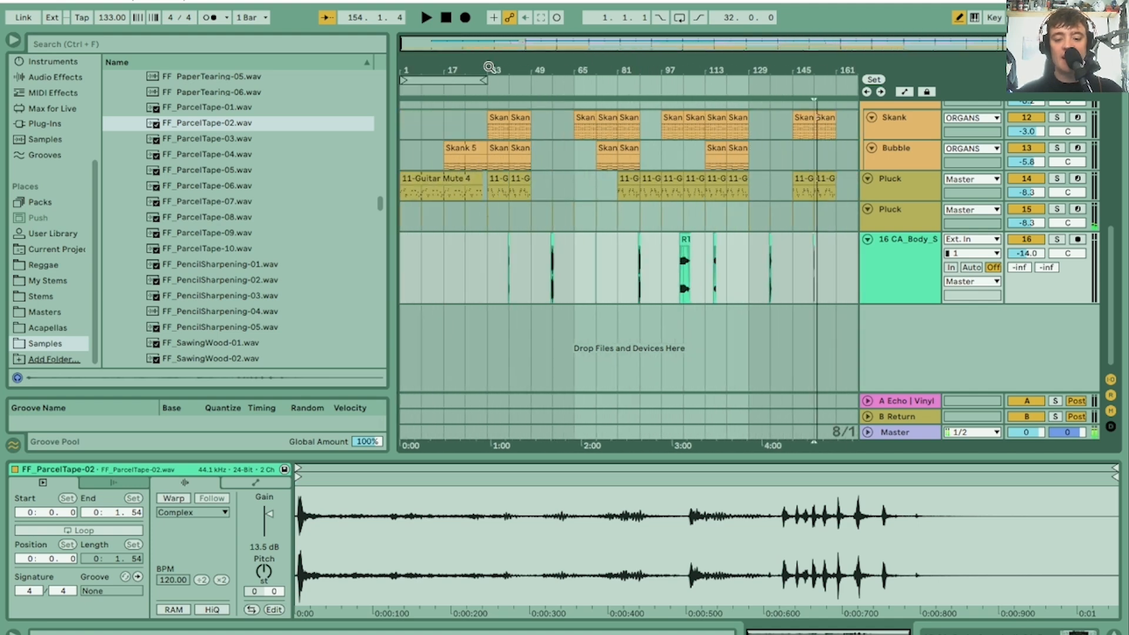
pyautogui.click(429, 118)
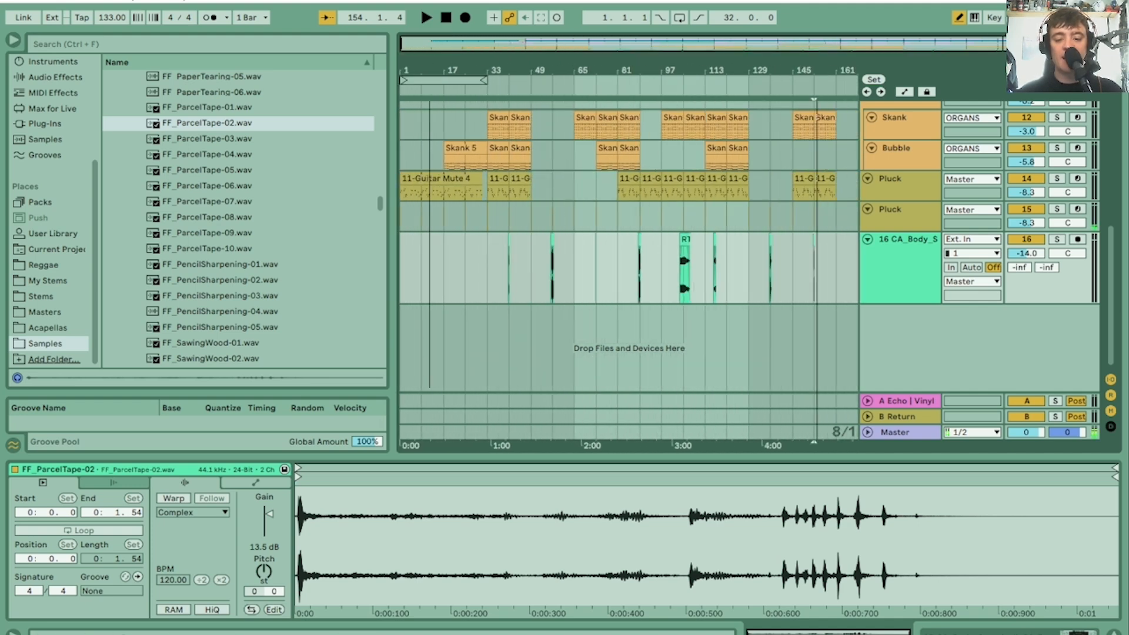
pyautogui.click(896, 253)
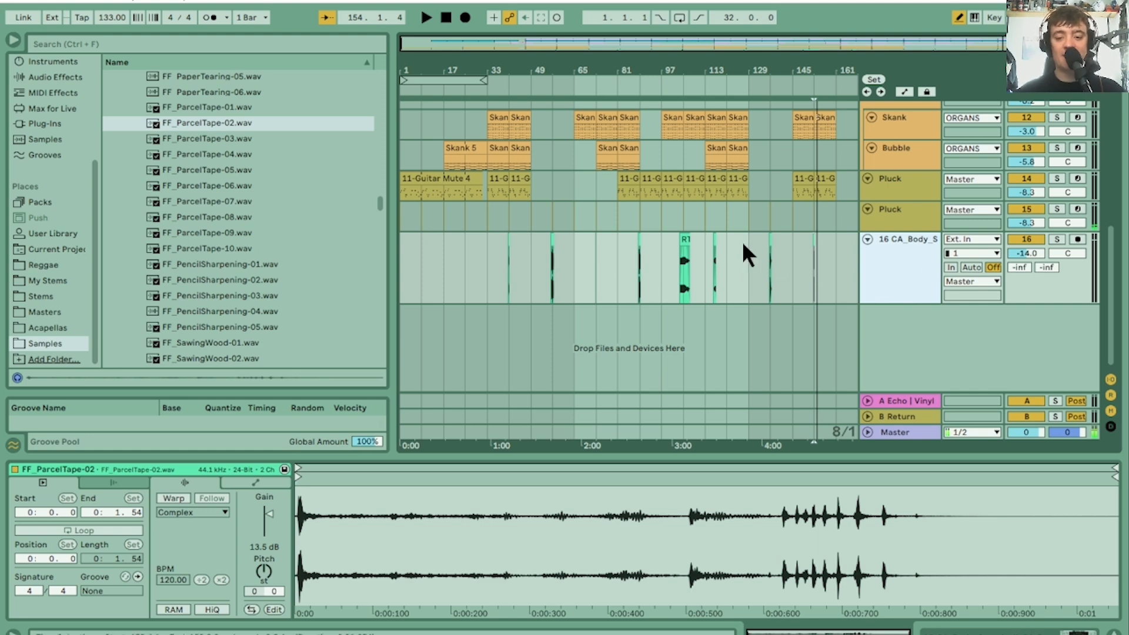
pyautogui.click(642, 147)
pyautogui.click(664, 147)
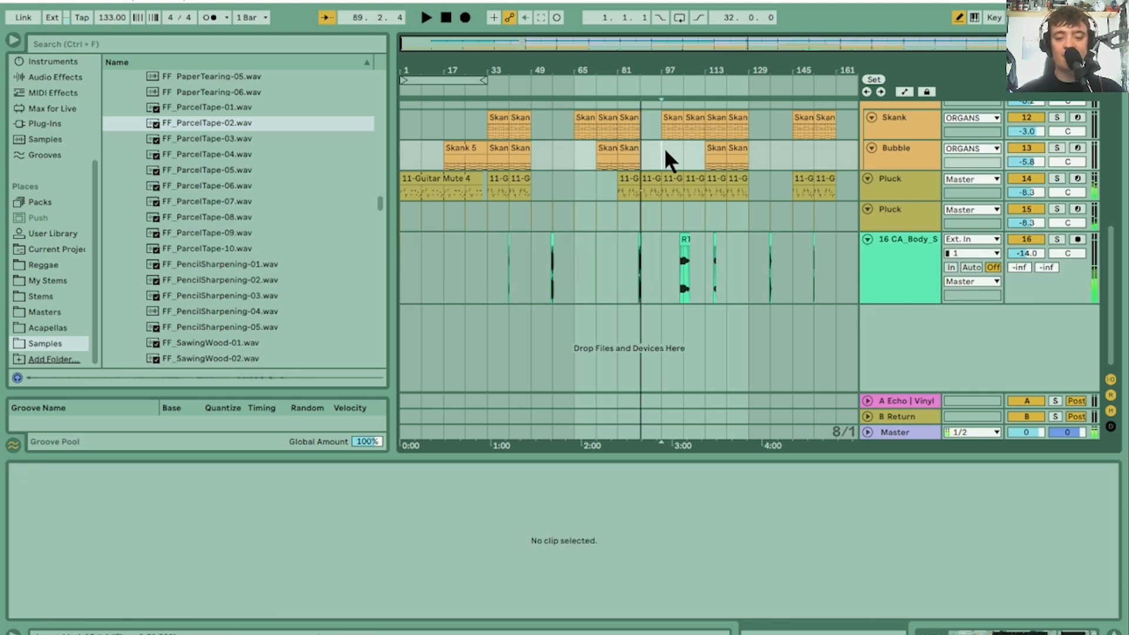
pyautogui.press('space')
pyautogui.click(701, 154)
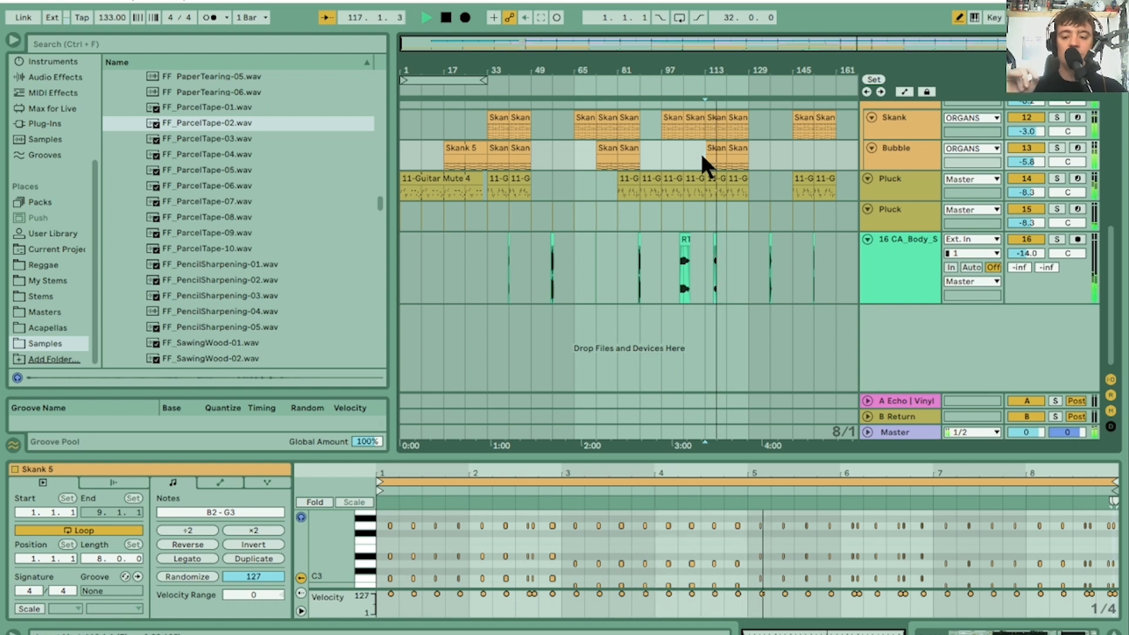
pyautogui.press('space')
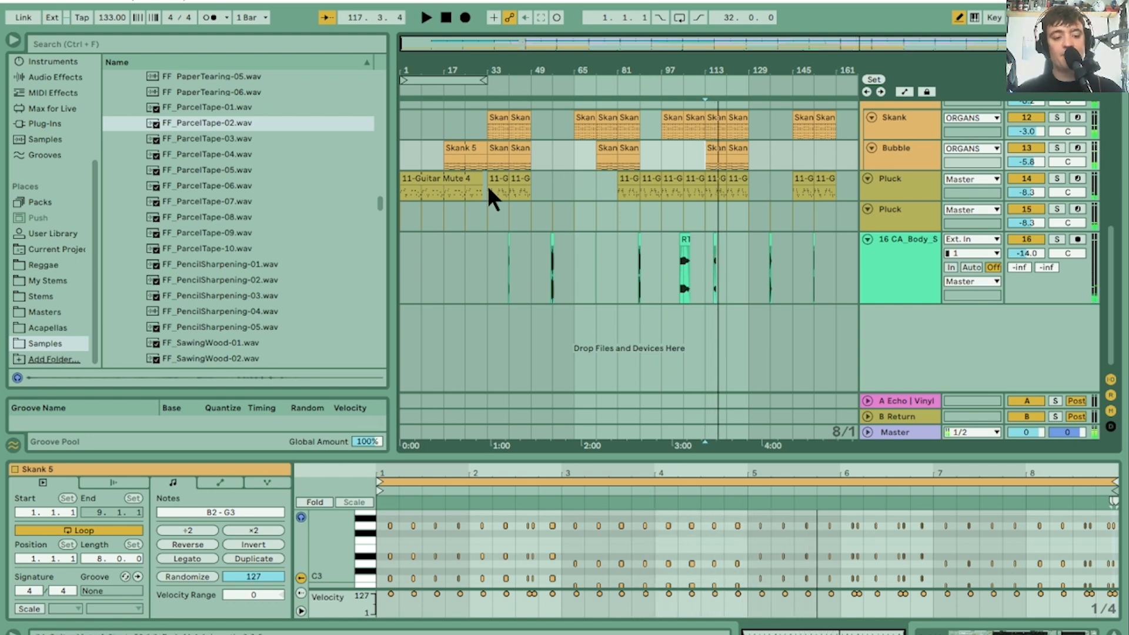
# Step: Look through the Electric instrument's Piano & Keys and Synth Keys presets
pyautogui.moveTo(97, 180); pyautogui.dragTo(99, 98)
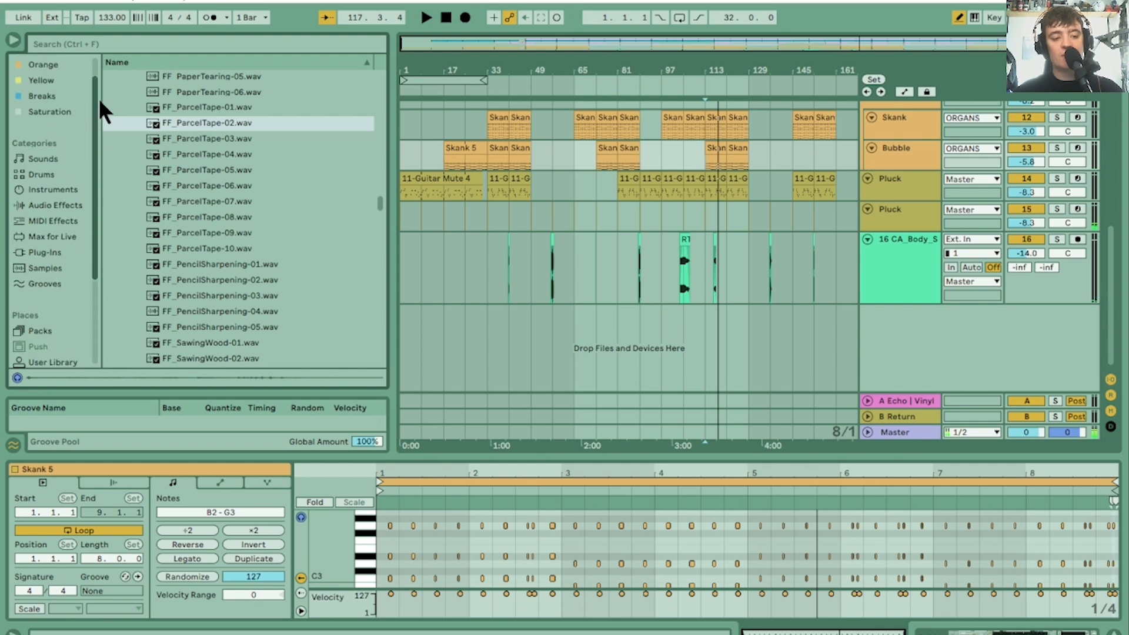
pyautogui.click(43, 198)
pyautogui.click(44, 186)
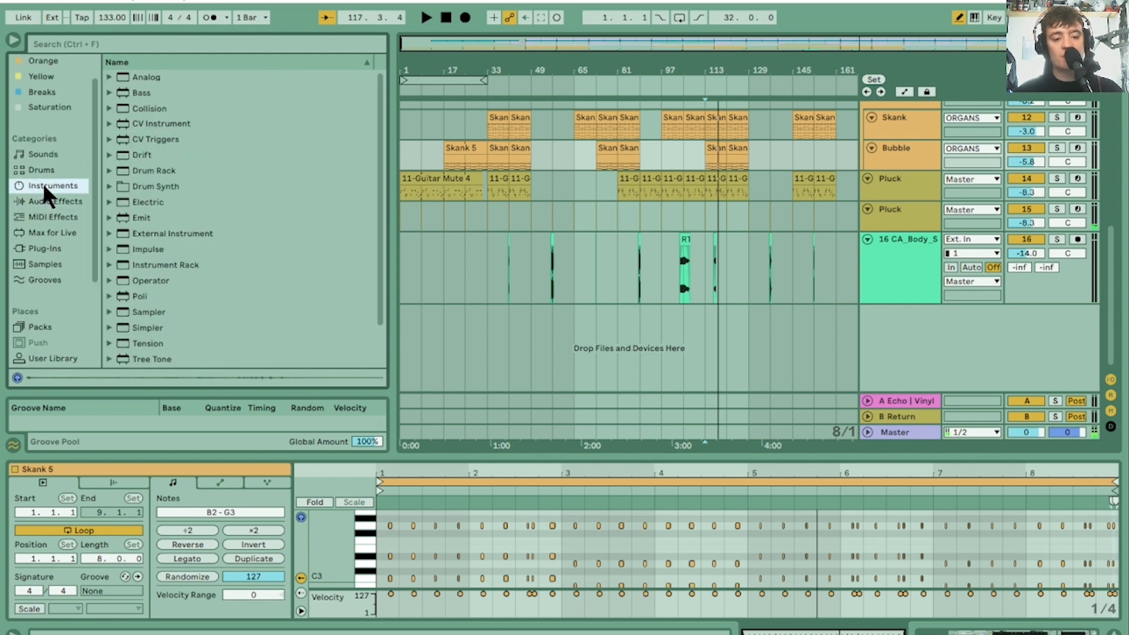
pyautogui.scroll(-3, 175, 232)
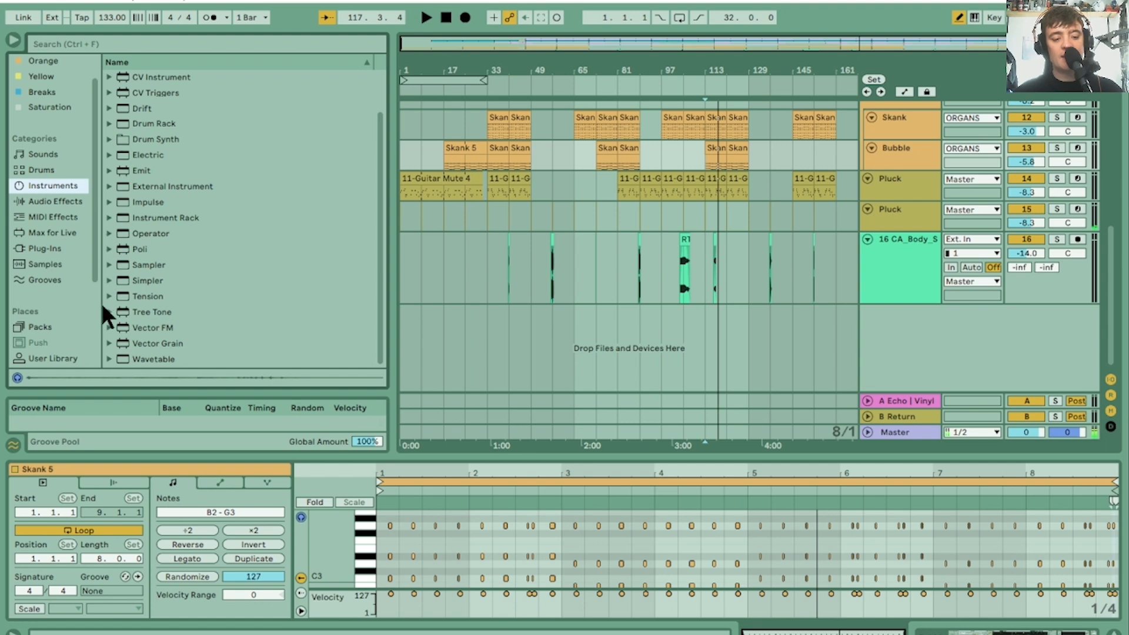
pyautogui.scroll(1, 116, 183)
pyautogui.click(108, 170)
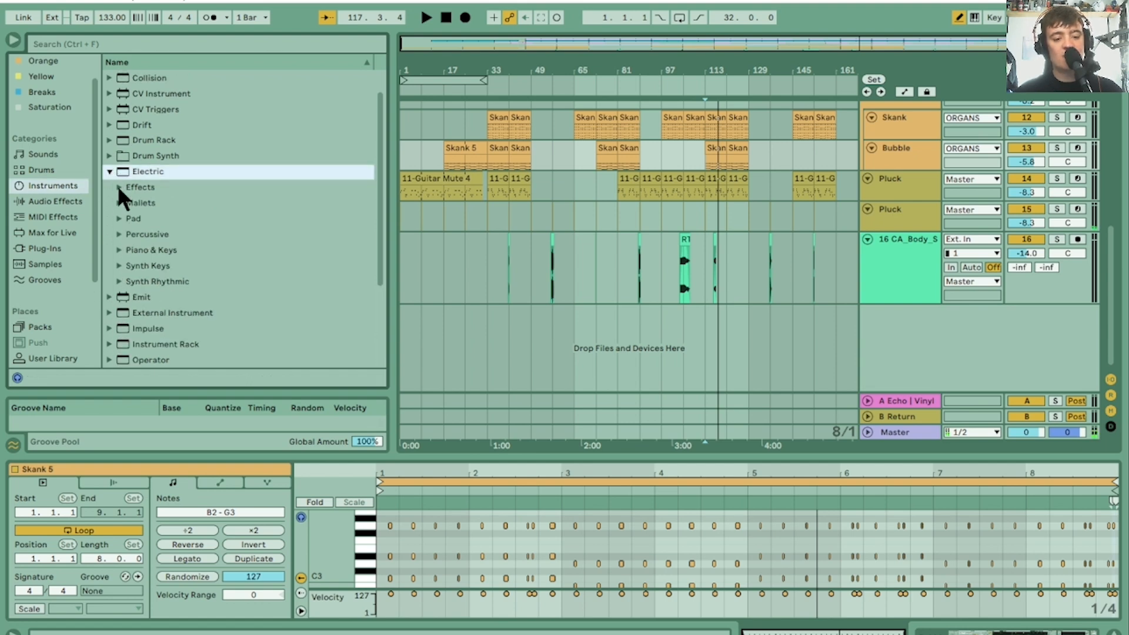
pyautogui.click(119, 250)
pyautogui.click(120, 250)
pyautogui.click(120, 265)
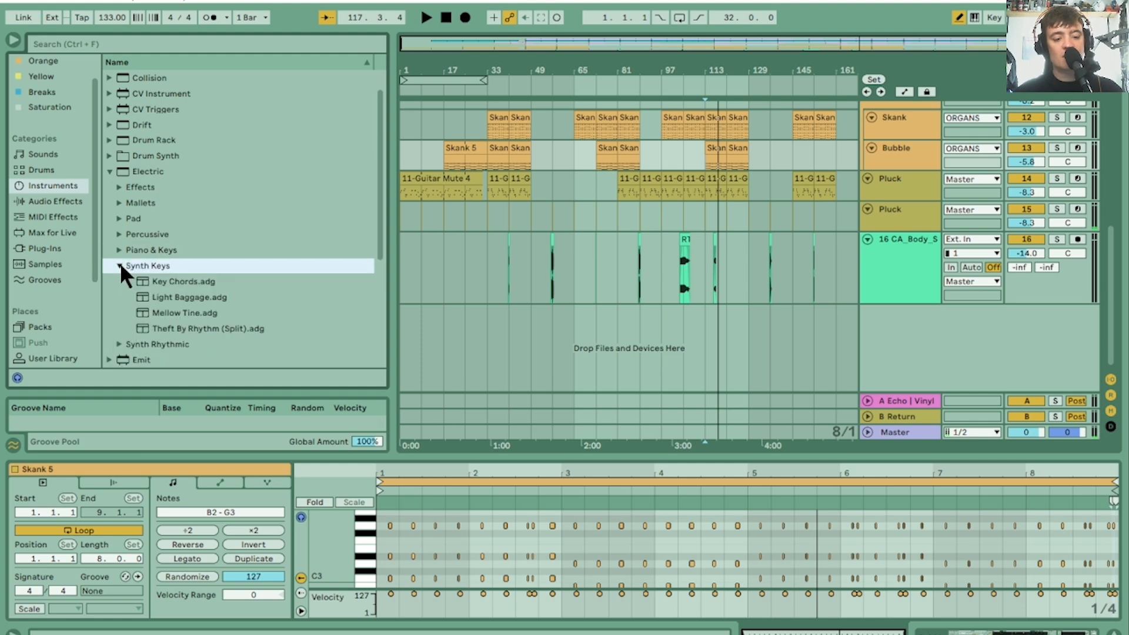
pyautogui.click(120, 265)
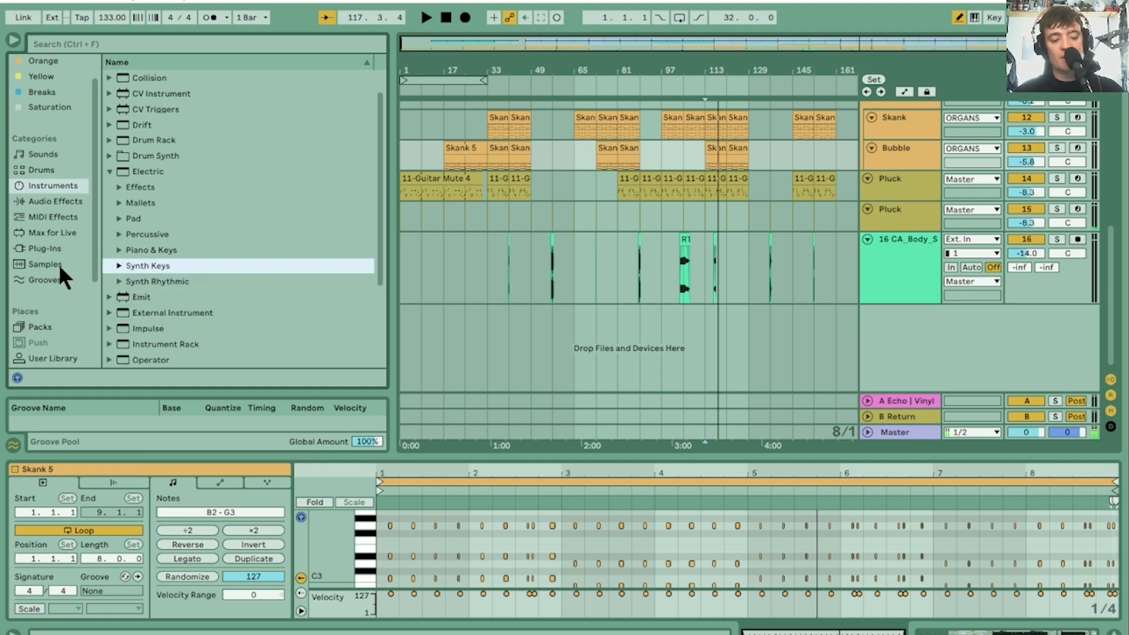
# Step: Find the Synth Essentials pack in the installed packs and expand its Sounds folder
pyautogui.click(34, 325)
pyautogui.scroll(-10, 221, 199)
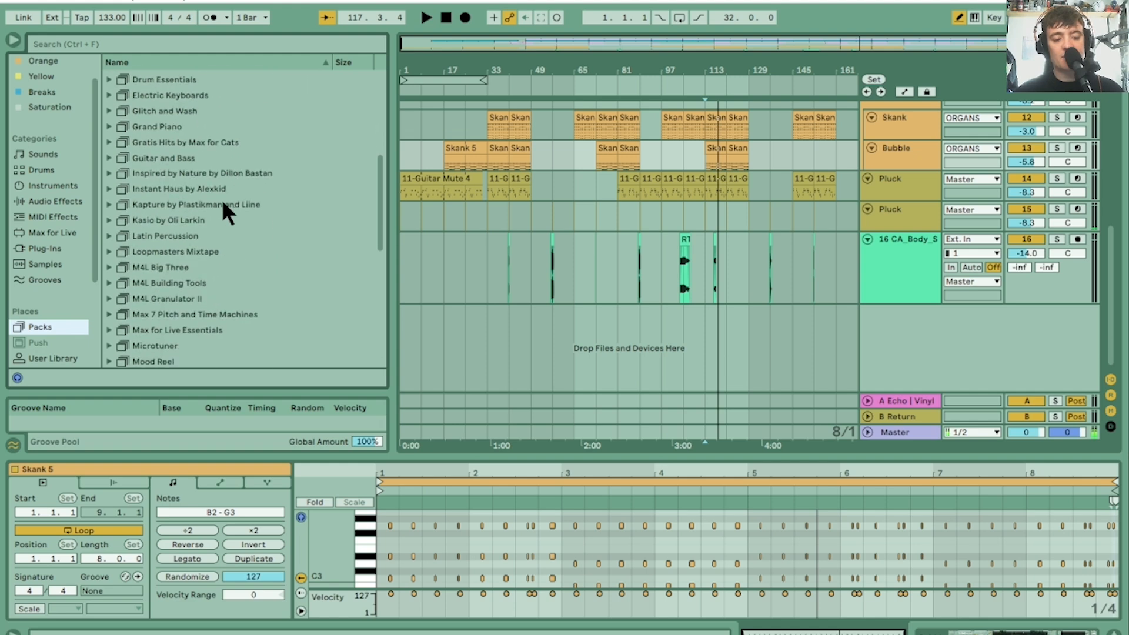
pyautogui.scroll(-4, 221, 199)
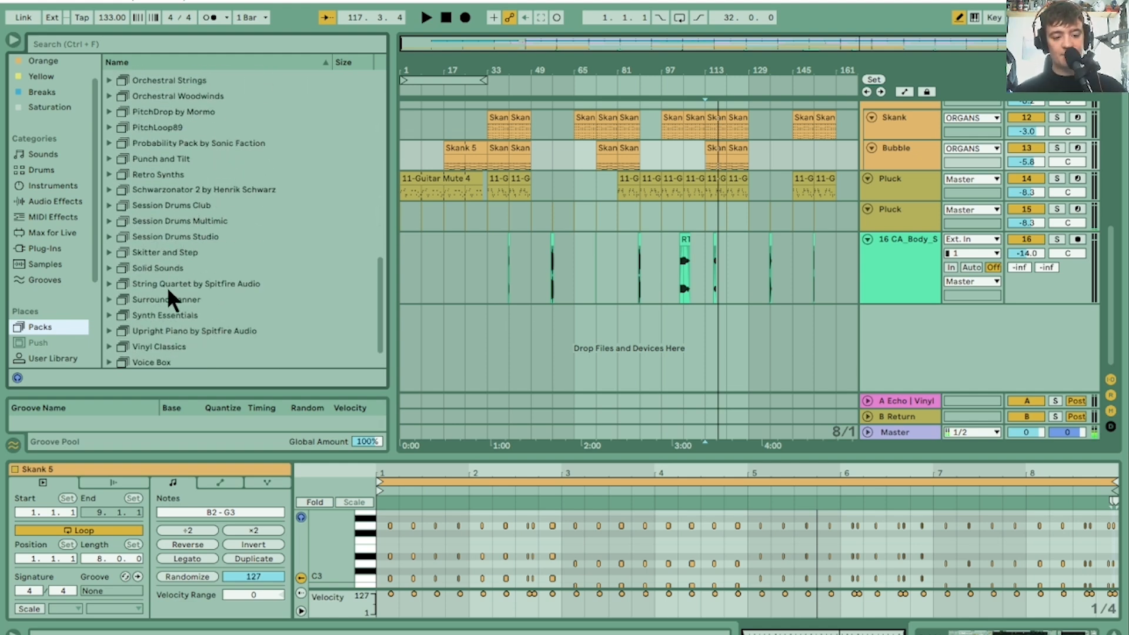
pyautogui.click(110, 315)
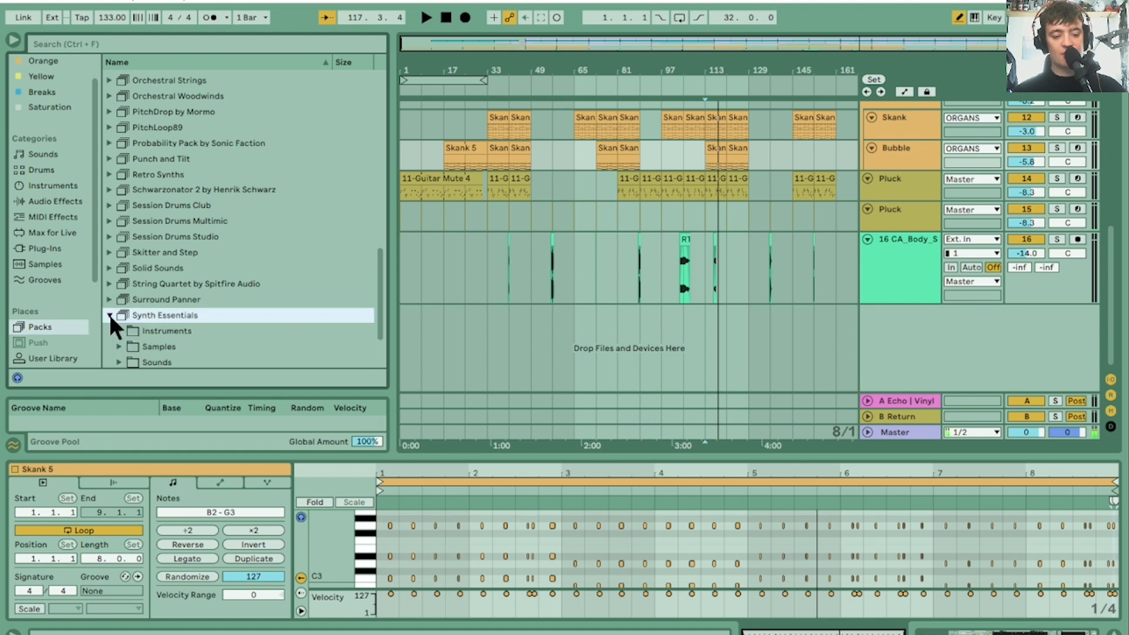
pyautogui.scroll(-3, 330, 239)
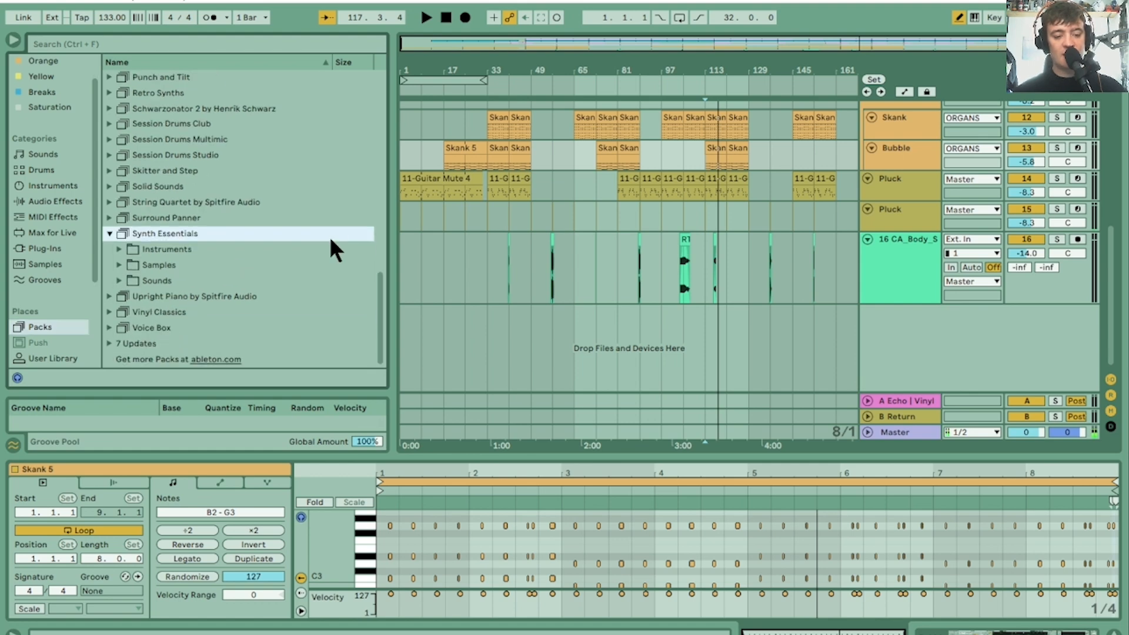
pyautogui.click(117, 279)
pyautogui.scroll(-5, 227, 282)
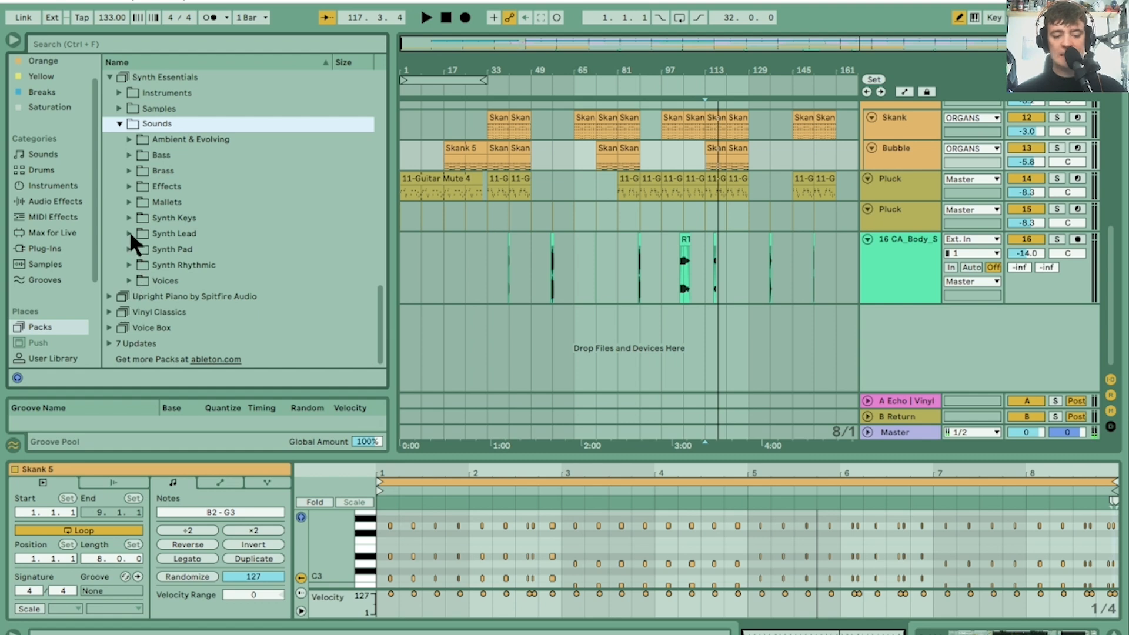
# Step: Audition 106 Synth Pad and Aroura Pad 2 from the Synth Pad presets and load Aroura Pad 2.adg onto a new track
pyautogui.click(129, 249)
pyautogui.click(211, 295)
pyautogui.scroll(-5, 235, 305)
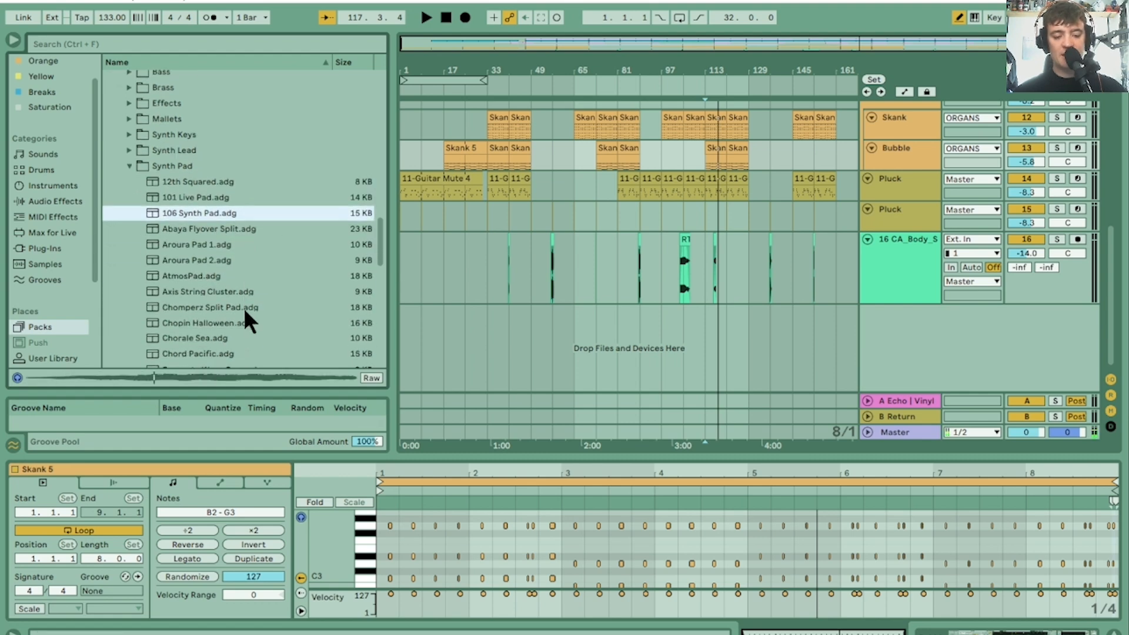
pyautogui.click(192, 225)
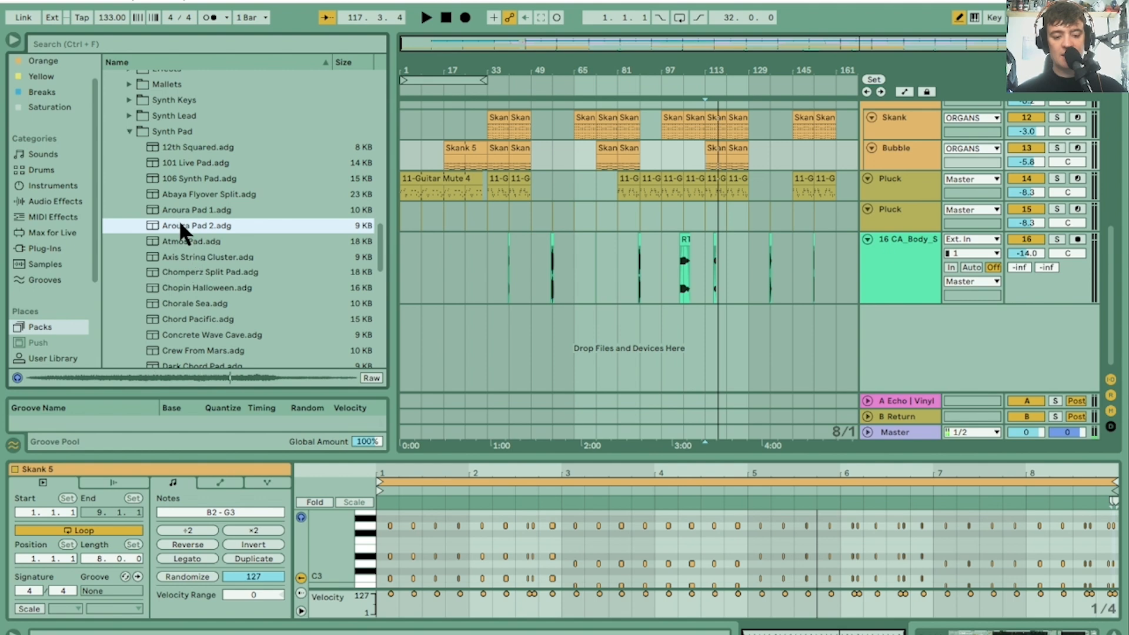
pyautogui.moveTo(178, 221); pyautogui.dragTo(648, 348)
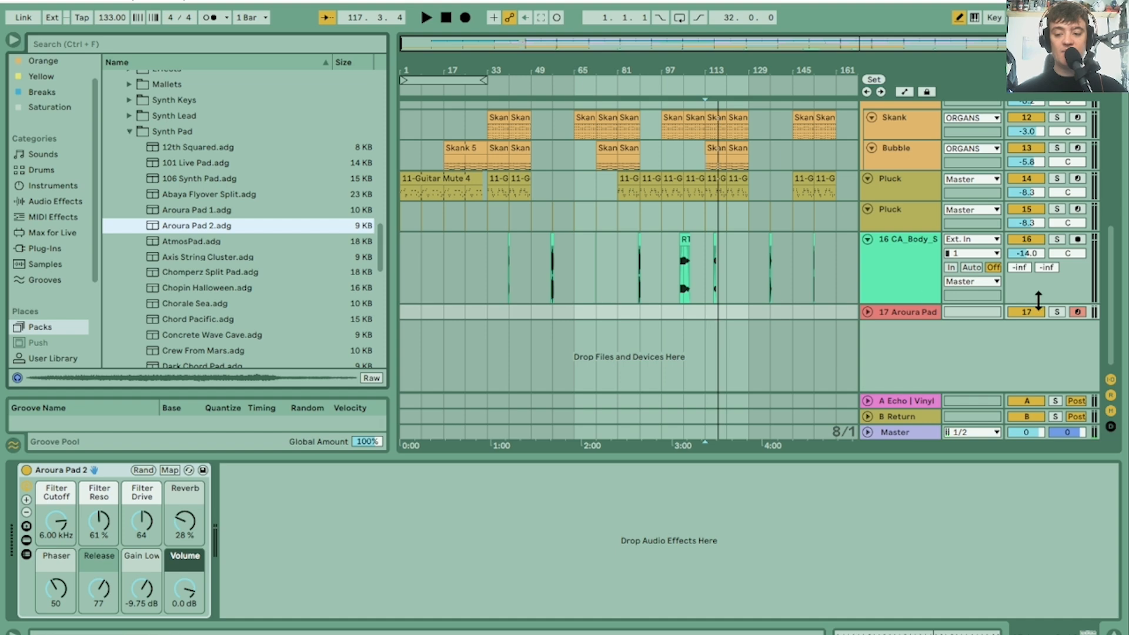
# Step: Expand the Aroura Pad track and set its volume to -22.0 dB, checking it against the mix from bar 113
pyautogui.moveTo(964, 318); pyautogui.dragTo(966, 333)
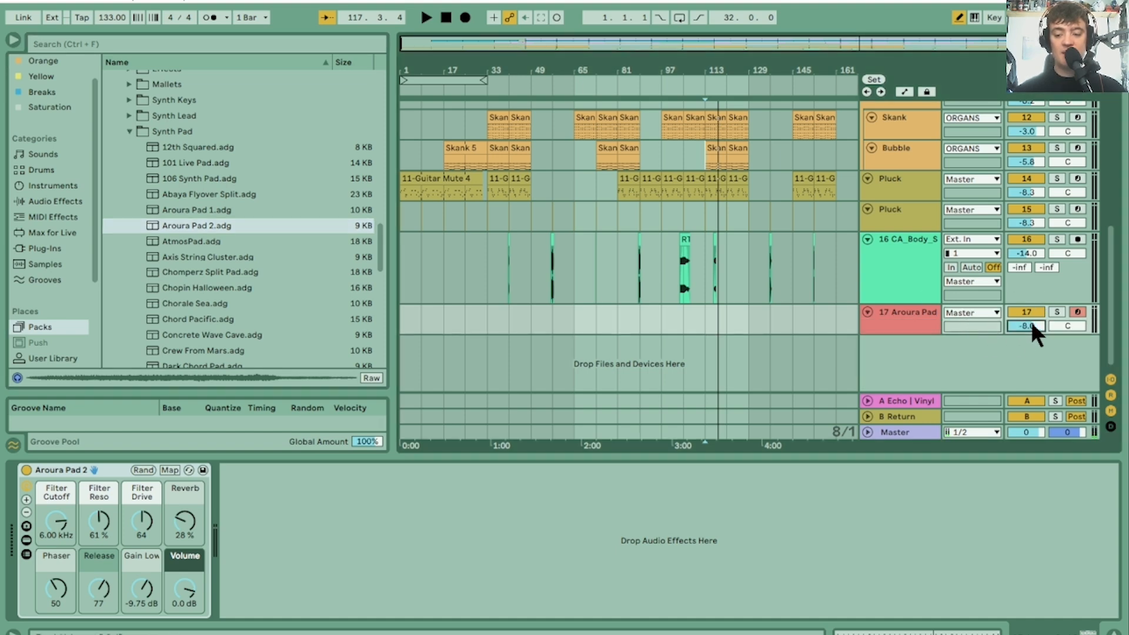
pyautogui.press('Down')
pyautogui.press('Down')
pyautogui.press('Down')
pyautogui.press('Down')
pyautogui.press('Down')
pyautogui.press('Down')
pyautogui.press('Down')
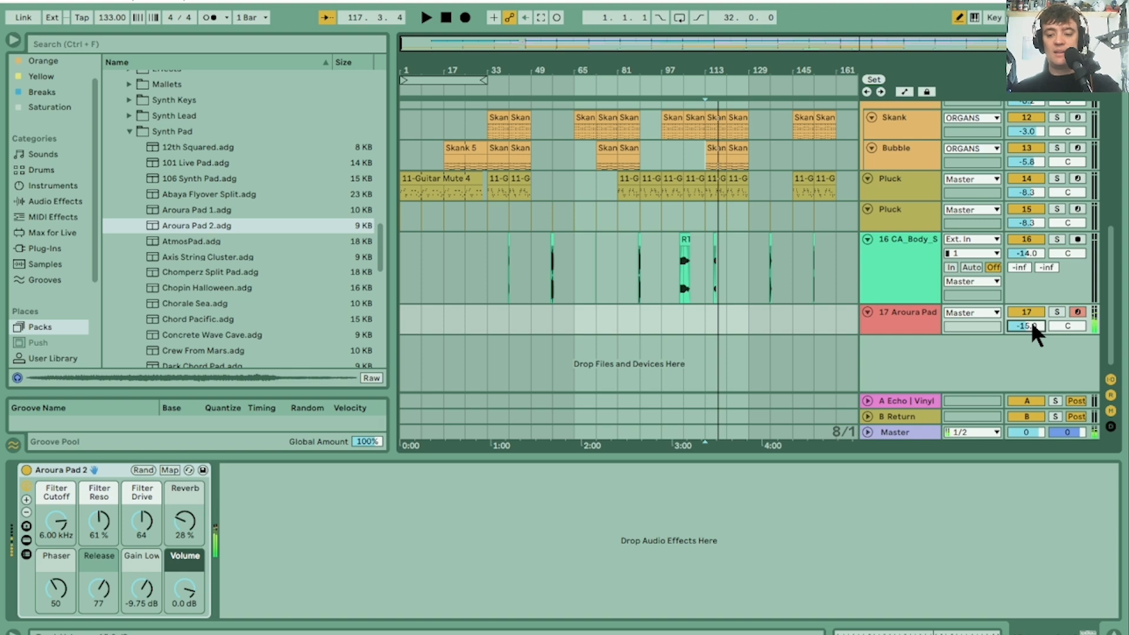
pyautogui.press('Down')
pyautogui.press('Down')
pyautogui.press('Down')
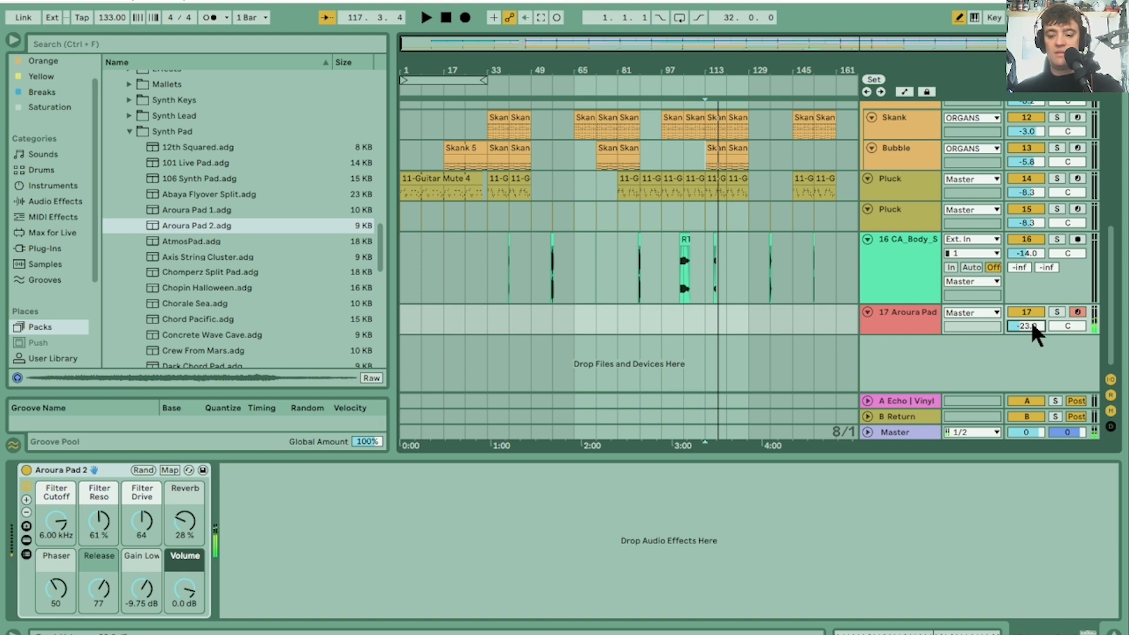
pyautogui.press('Down')
pyautogui.press('Down')
pyautogui.press('space')
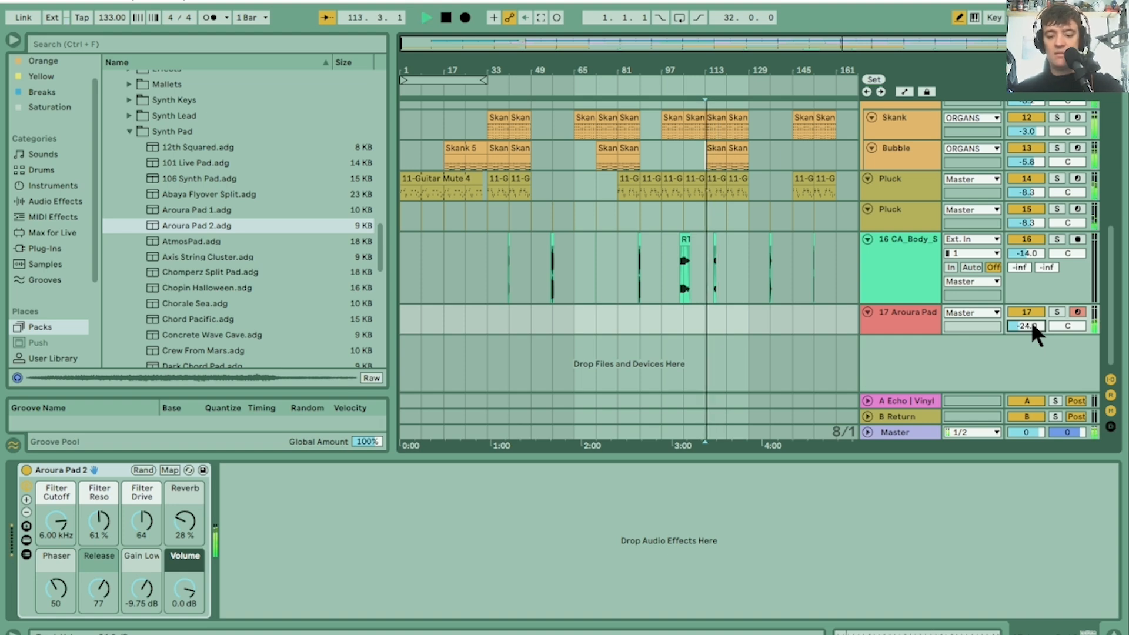
pyautogui.press('Up')
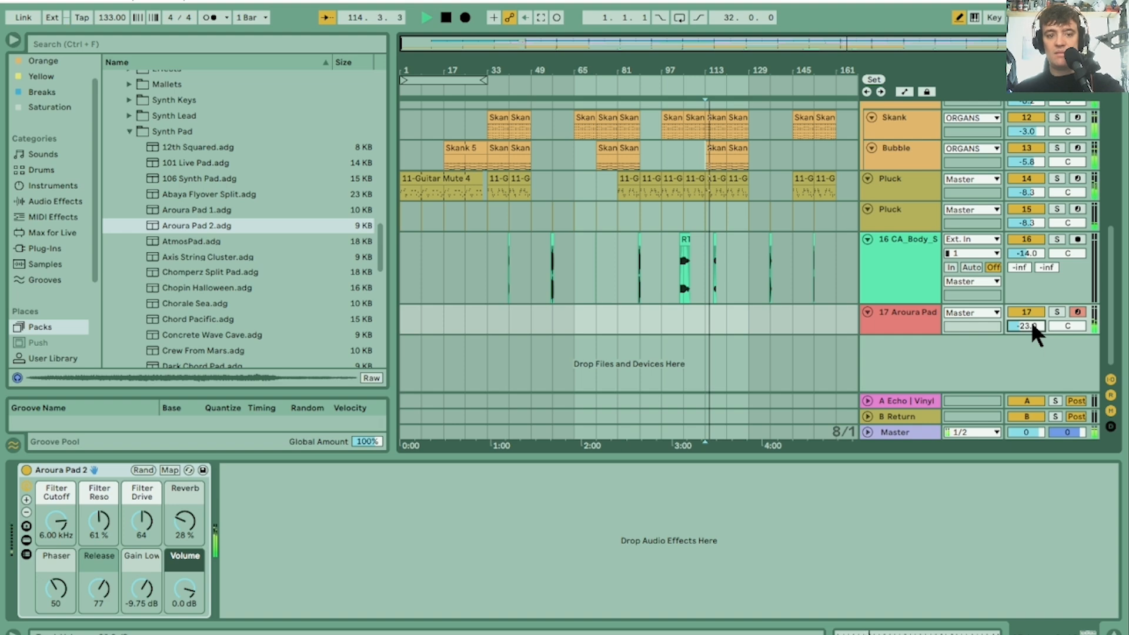
pyautogui.press('Up')
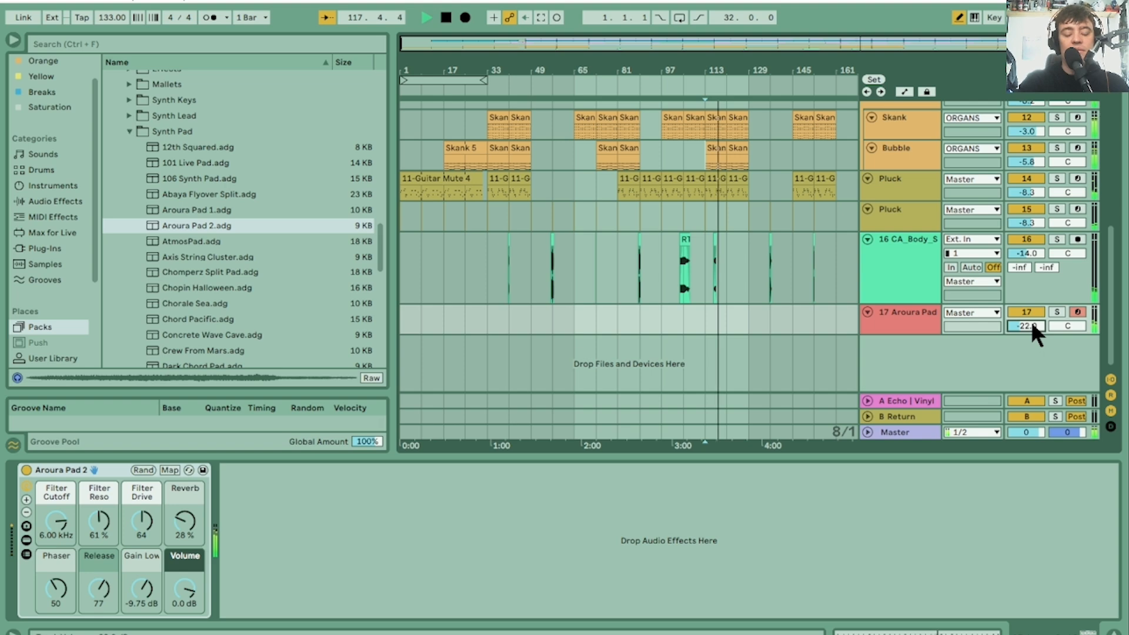
pyautogui.press('space')
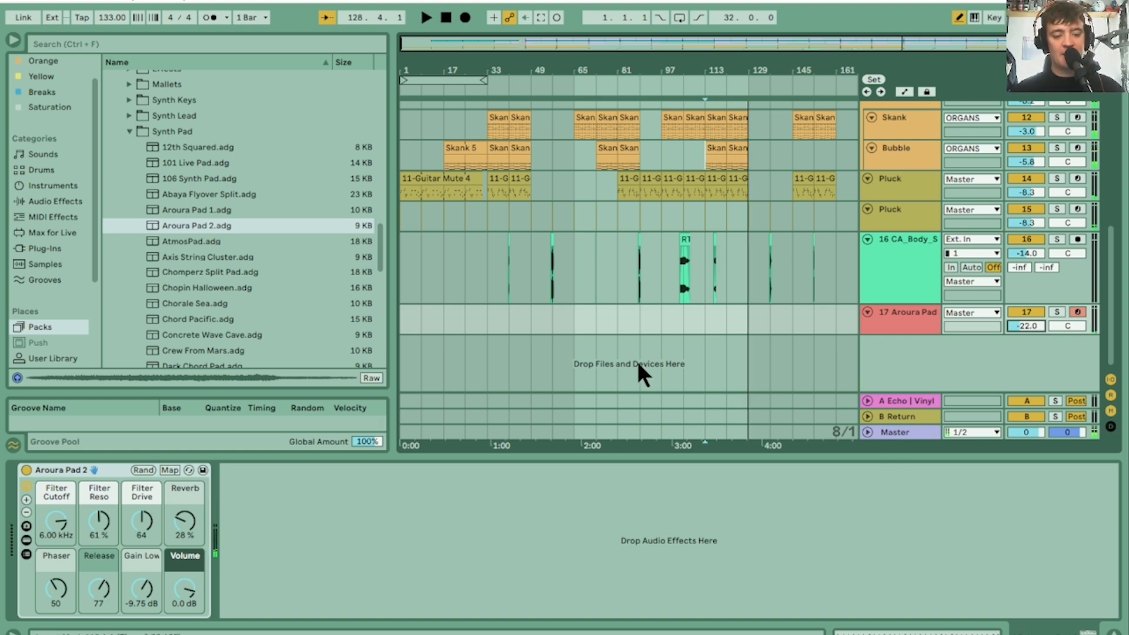
# Step: Audition the synth pad presets from Axis String Cluster down to Docking Bay Pad
pyautogui.click(187, 257)
pyautogui.press('Down')
pyautogui.press('Down')
pyautogui.press('Down')
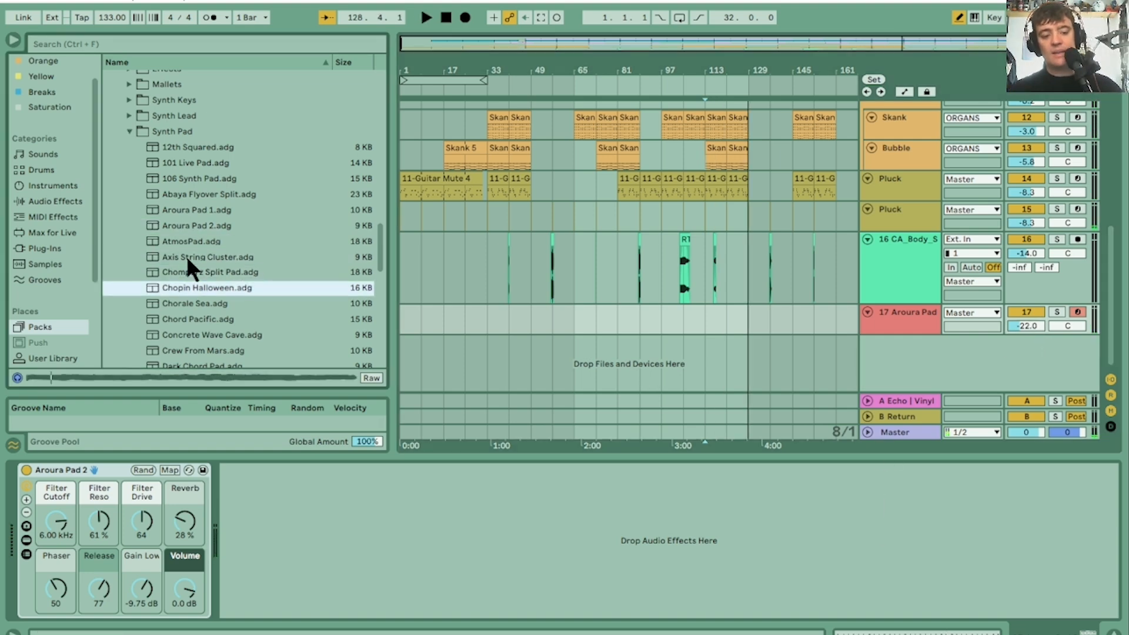
pyautogui.press('Down')
pyautogui.press('Down')
pyautogui.press('Down')
pyautogui.press('Down')
pyautogui.press('Down')
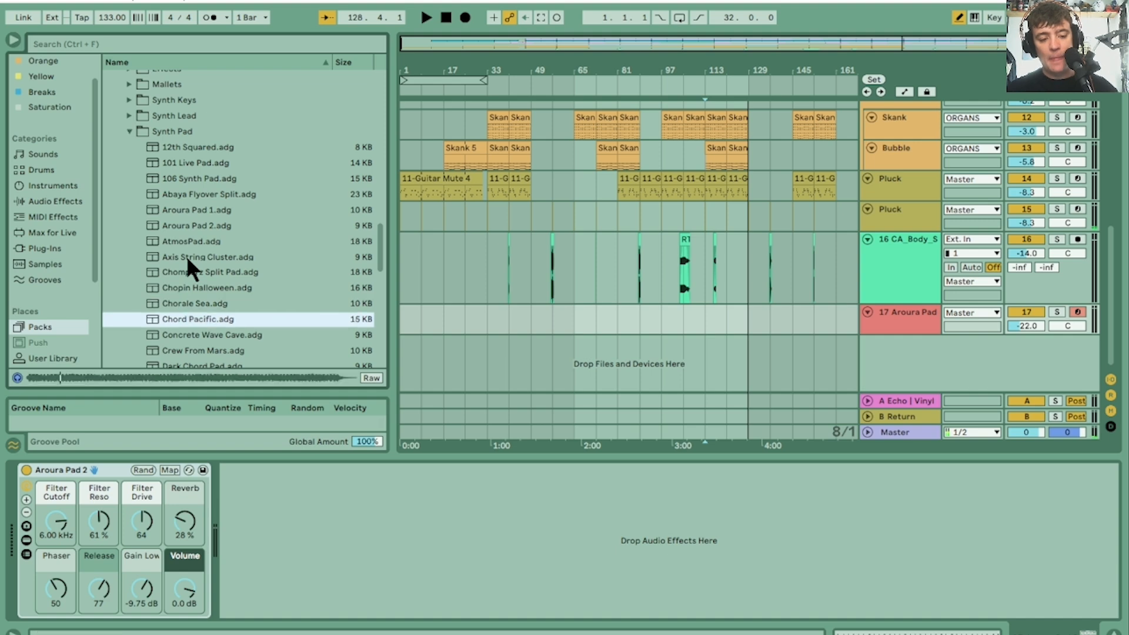
pyautogui.press('Down')
pyautogui.press('Down')
pyautogui.press('Down')
pyautogui.press('Down')
pyautogui.press('Down')
pyautogui.press('Down')
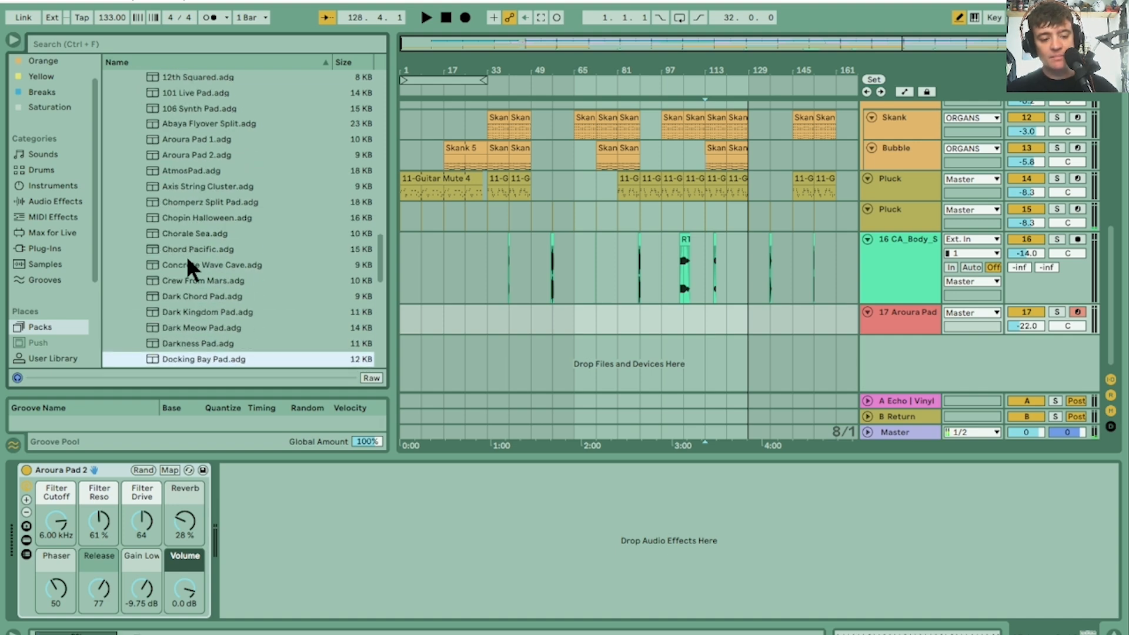
# Step: Return to Dark Chord Pad.adg and load it onto track 17 in place of Aroura Pad 2
pyautogui.press('Up')
pyautogui.press('Up')
pyautogui.press('Up')
pyautogui.press('Up')
pyautogui.press('Up')
pyautogui.press('Up')
pyautogui.press('Up')
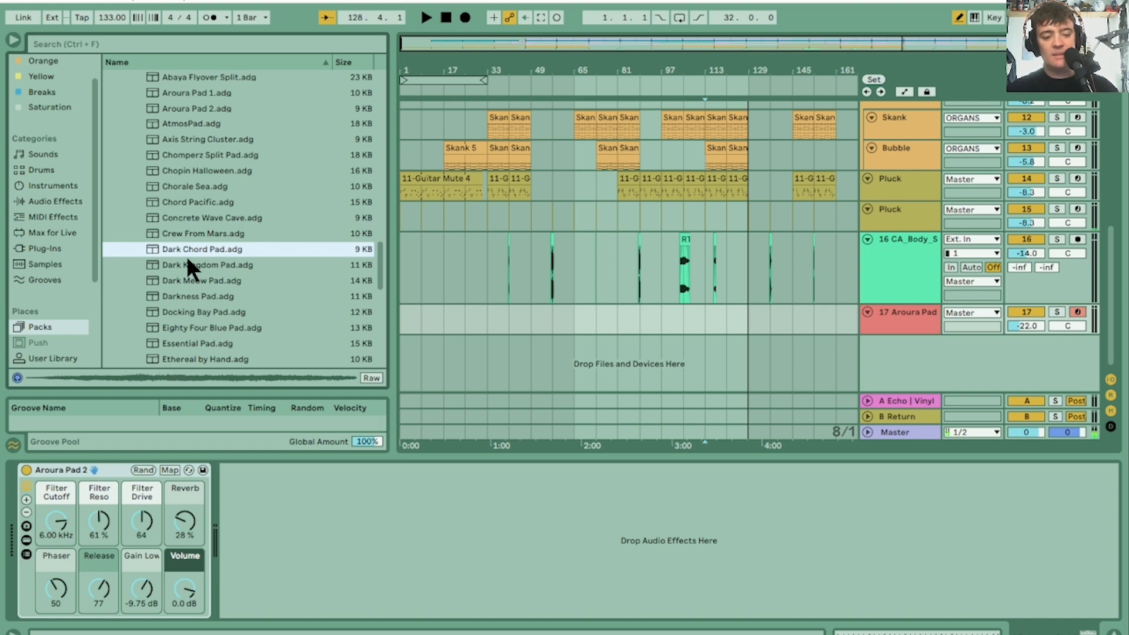
pyautogui.moveTo(185, 254); pyautogui.dragTo(751, 321)
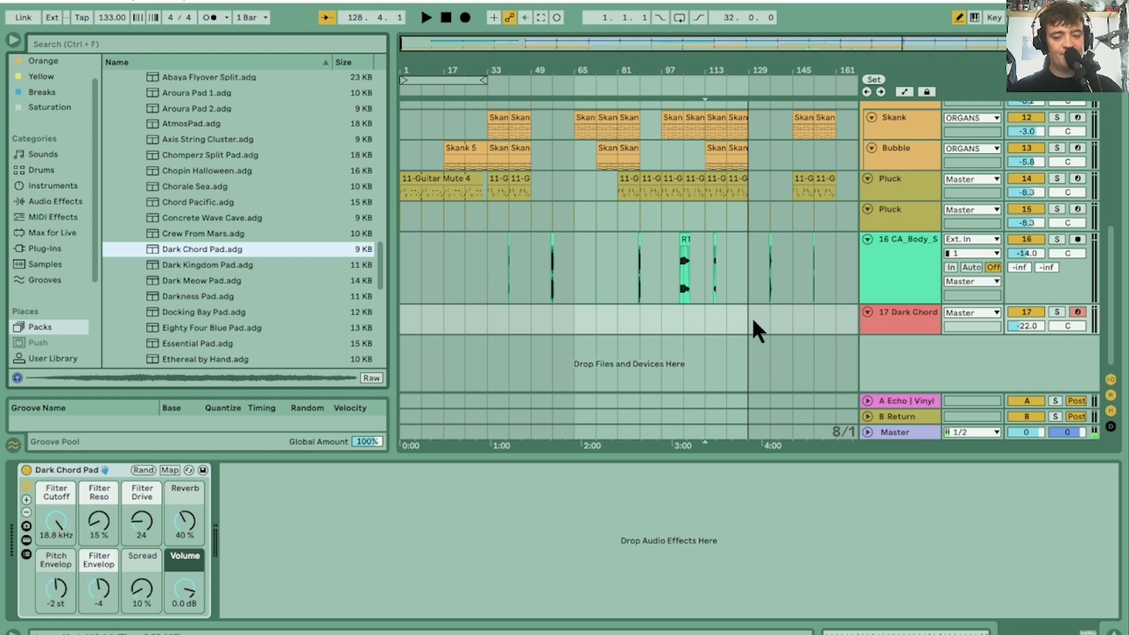
# Step: Play the mix from bar 97 to check Dark Chord Pad on track 17 against the arrangement
pyautogui.press('space')
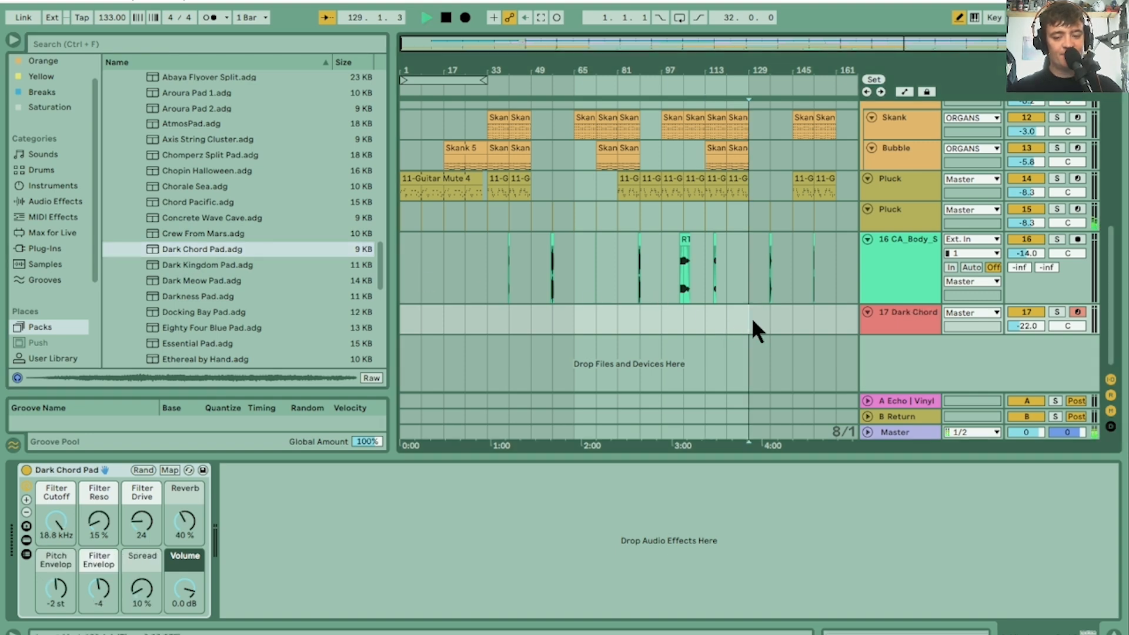
pyautogui.click(711, 318)
pyautogui.click(661, 311)
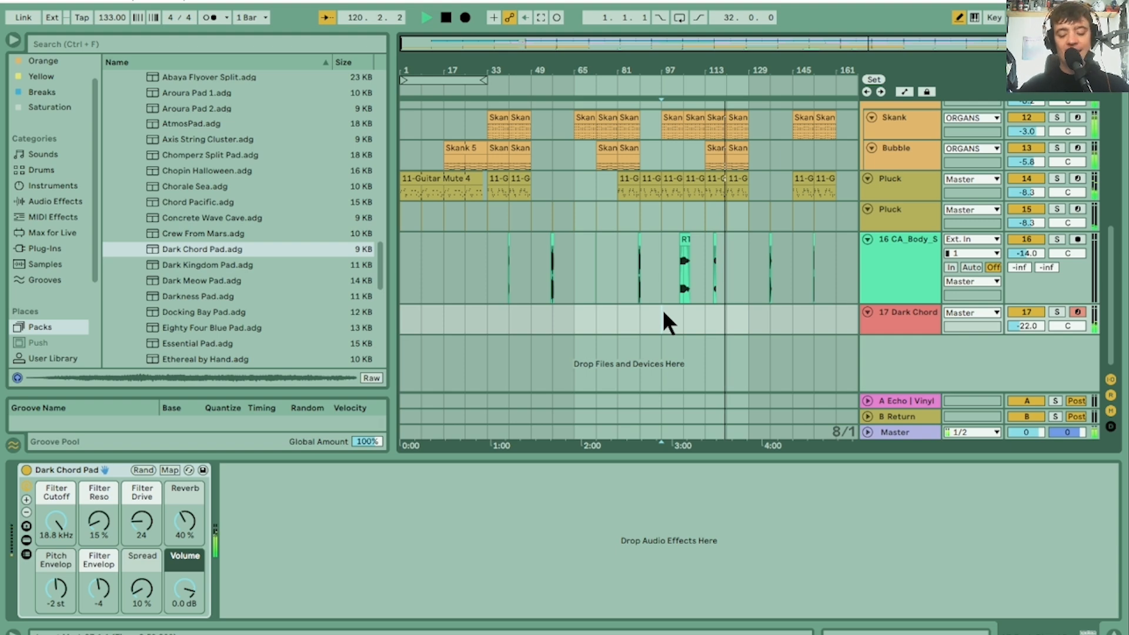
pyautogui.press('space')
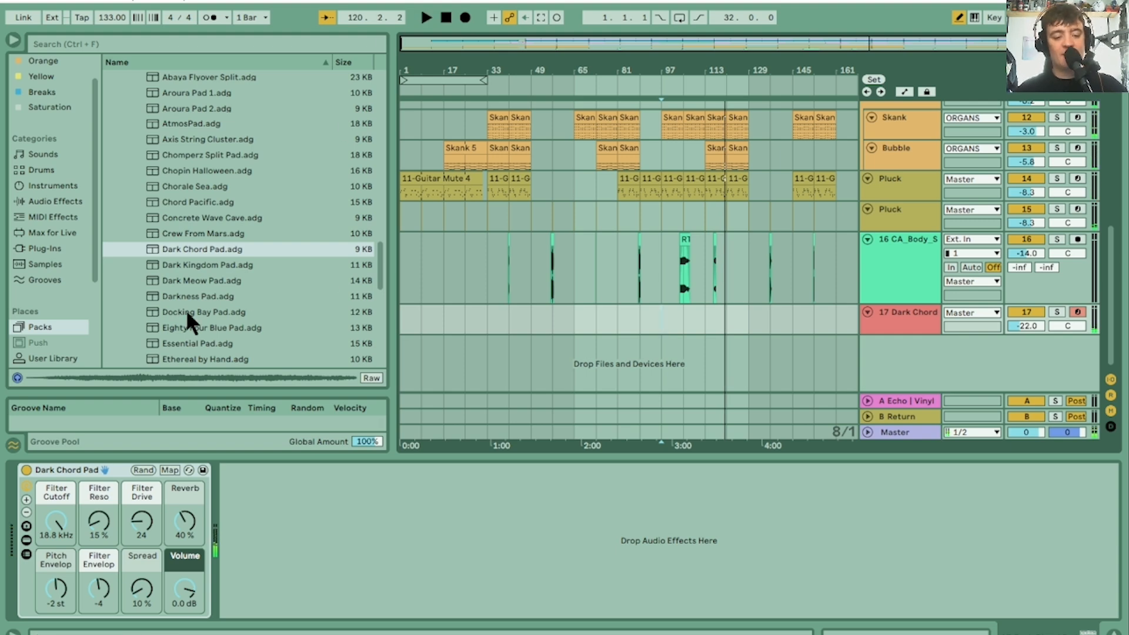
# Step: Load Righteous Funk.adg onto track 17 in place of Dark Chord Pad and set the track volume to -14.0 dB
pyautogui.scroll(-3, 185, 309)
pyautogui.click(215, 113)
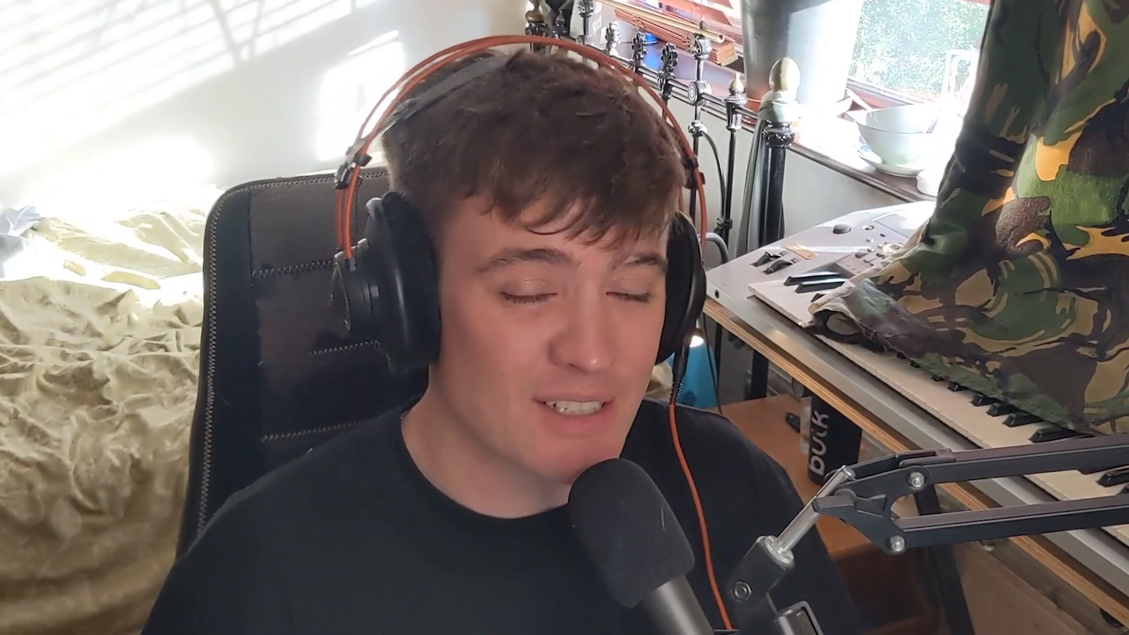
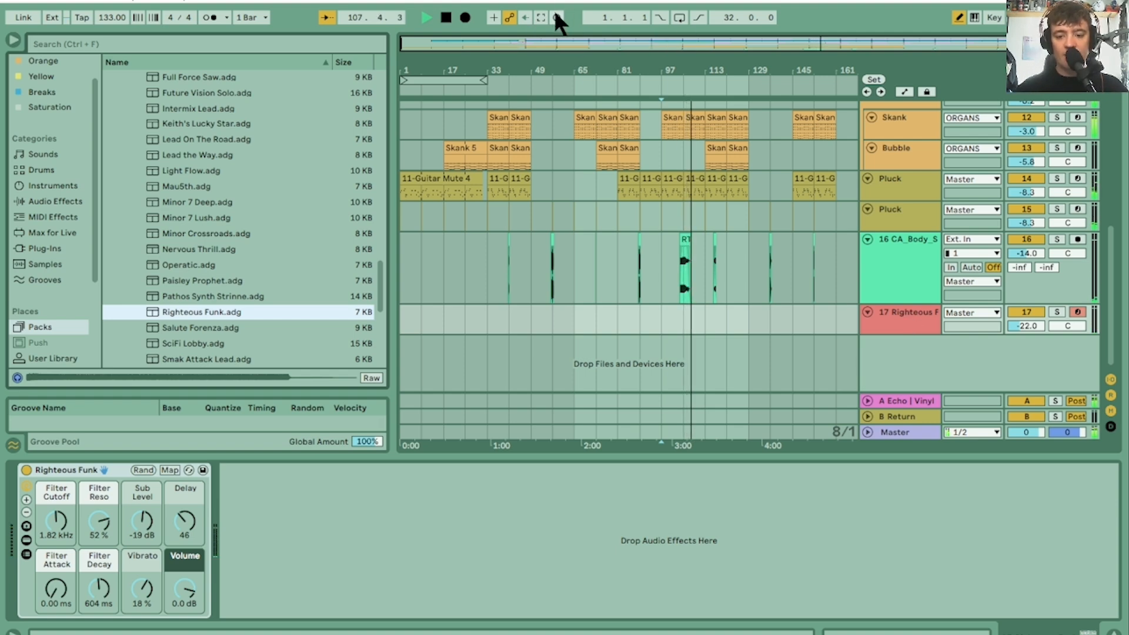
pyautogui.moveTo(1021, 322); pyautogui.dragTo(1021, 318)
pyautogui.rightClick(1021, 326)
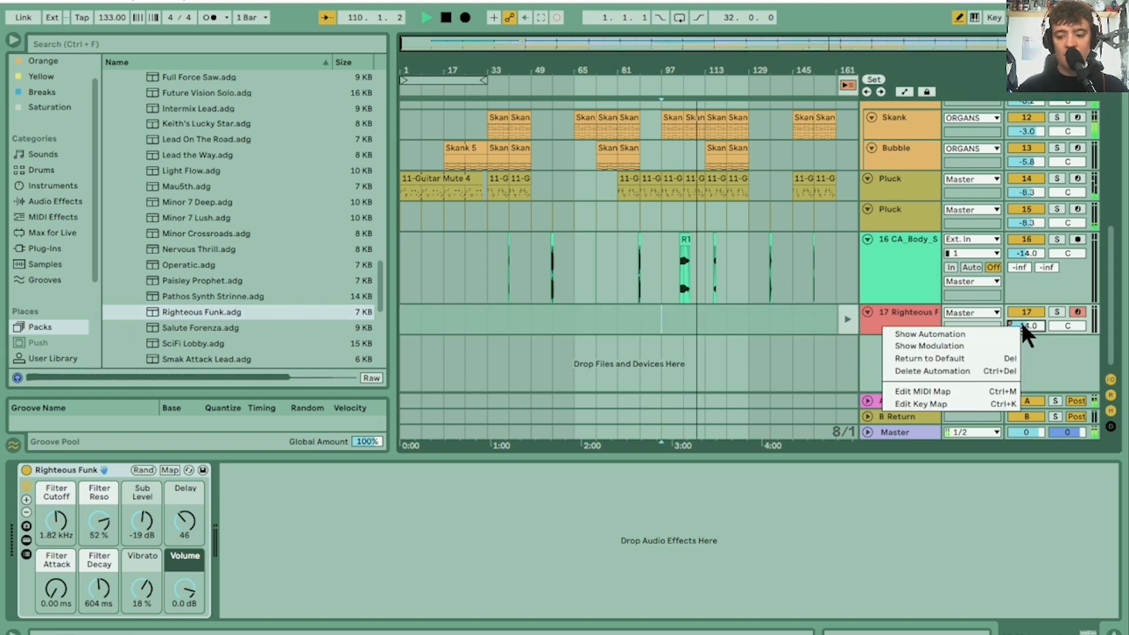
pyautogui.click(927, 370)
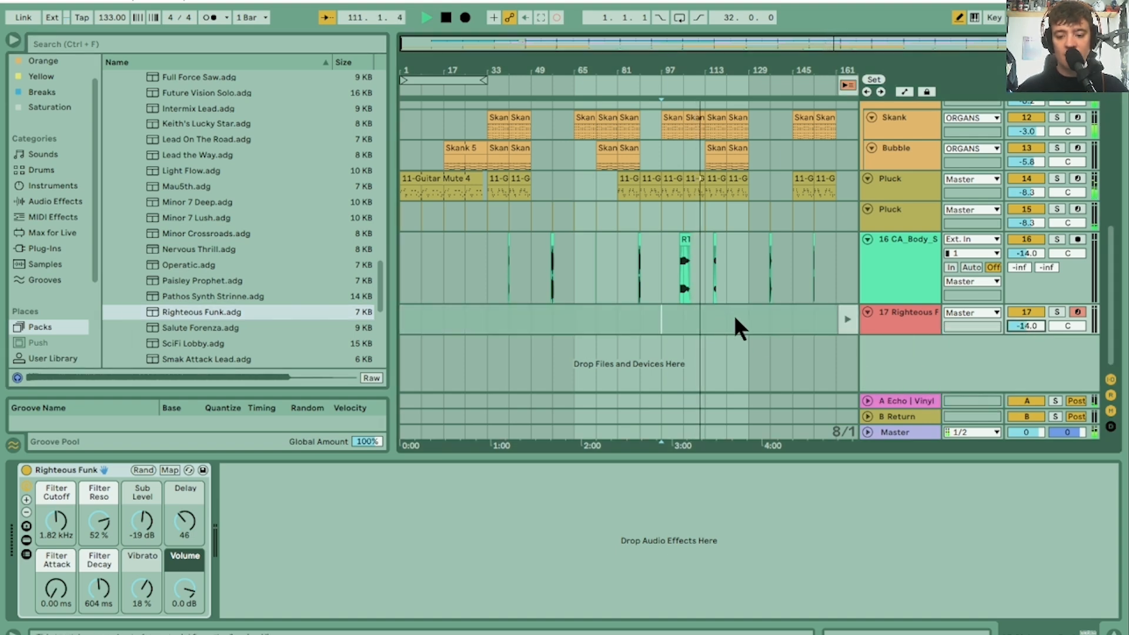
# Step: Try out the Righteous Funk sound over the mix from bar 97 and return track 17 to arrangement playback
pyautogui.click(558, 17)
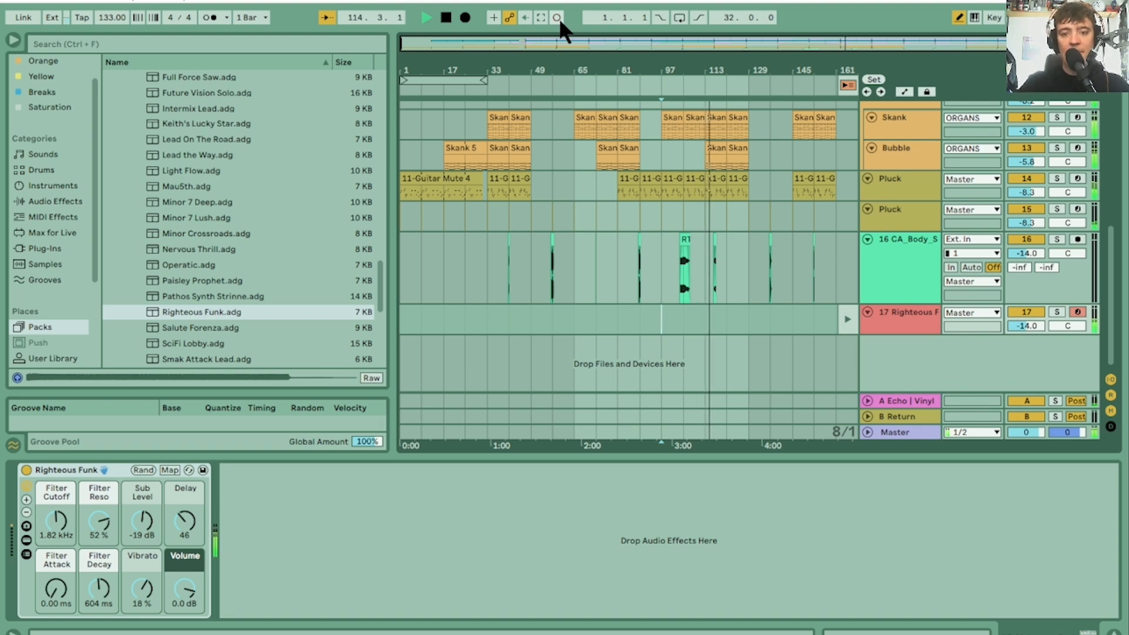
pyautogui.press('space')
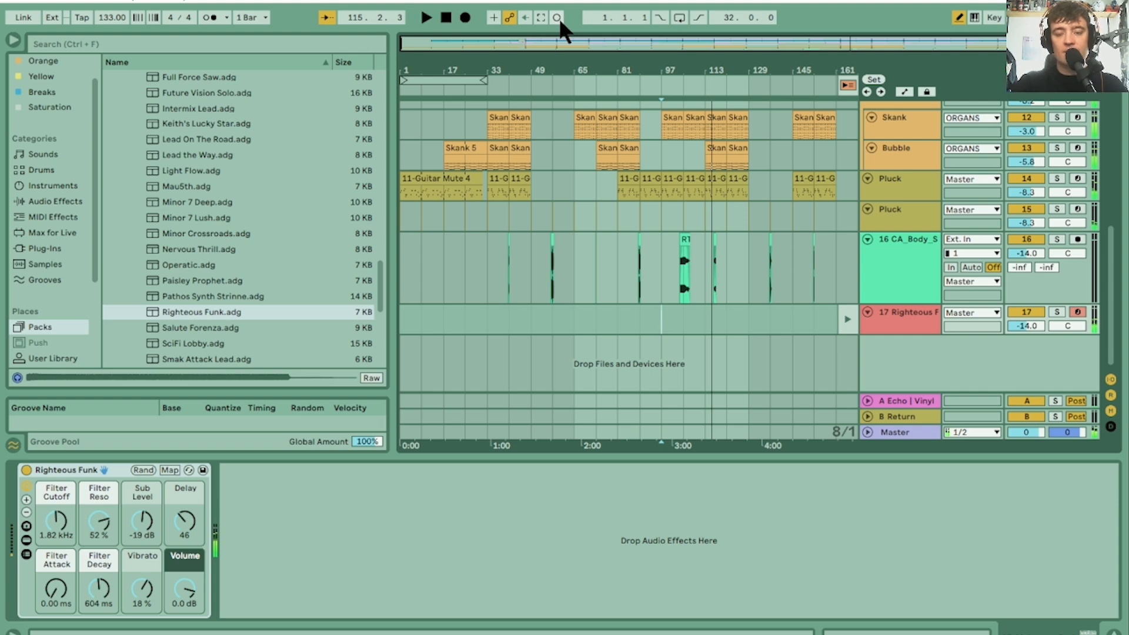
pyautogui.press('space')
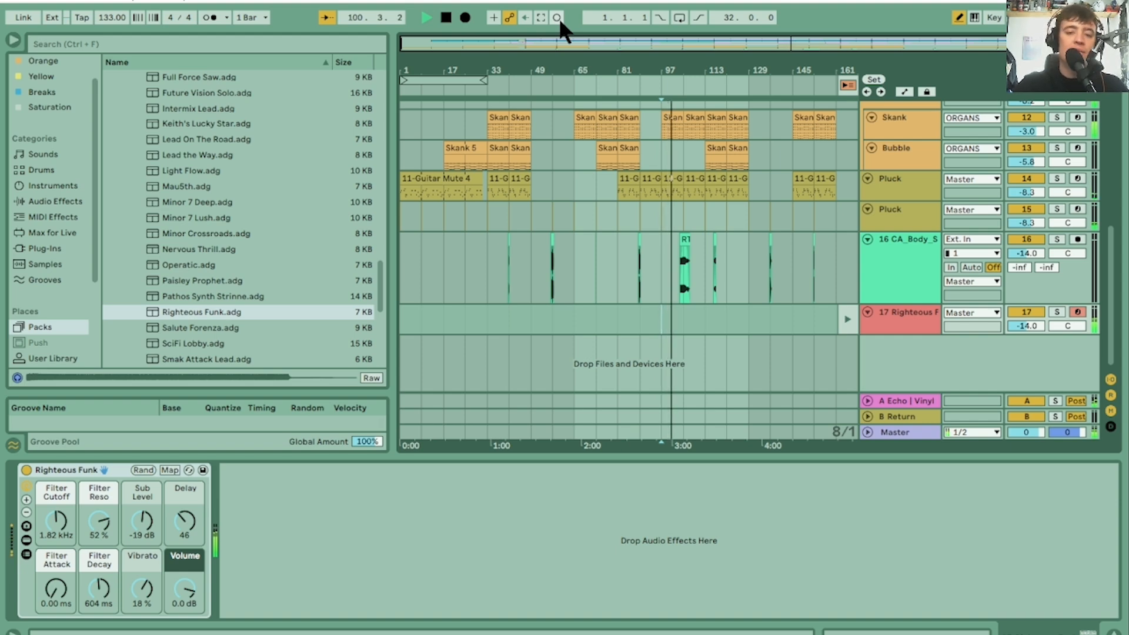
pyautogui.press('space')
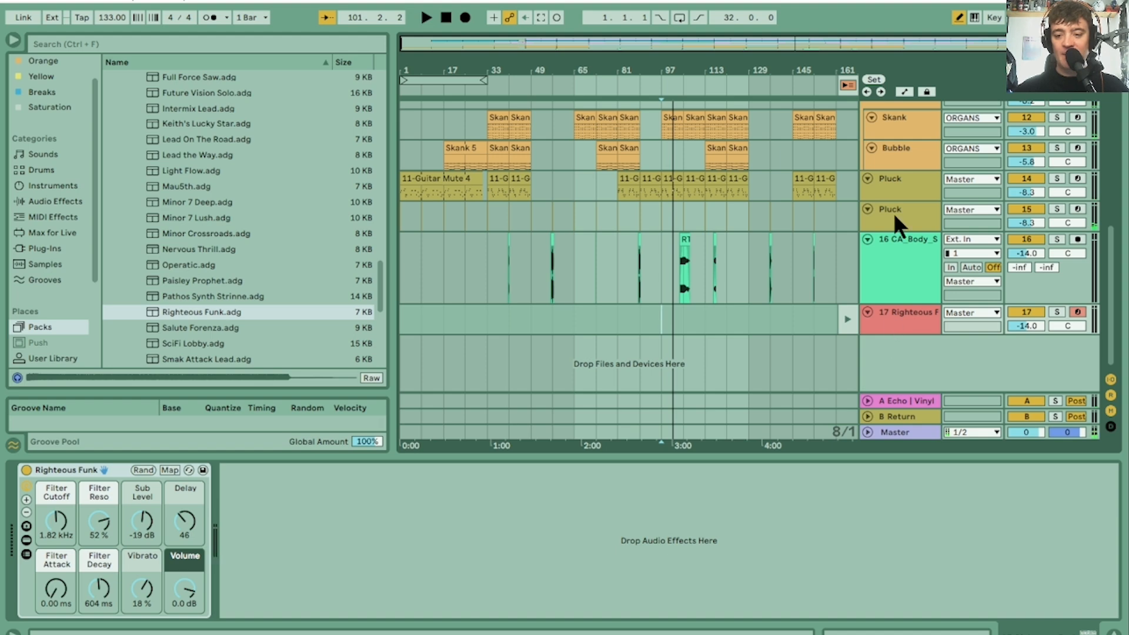
pyautogui.click(847, 86)
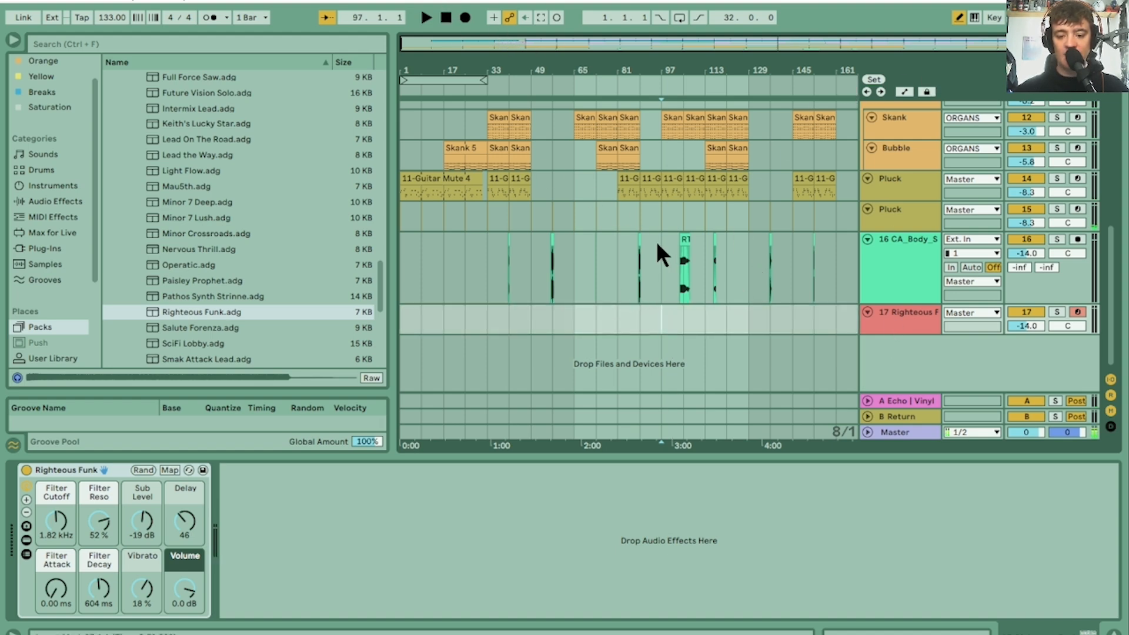
# Step: Try to record a Righteous Funk part into the arrangement on track 17, with playback starting from bar 105
pyautogui.press('space')
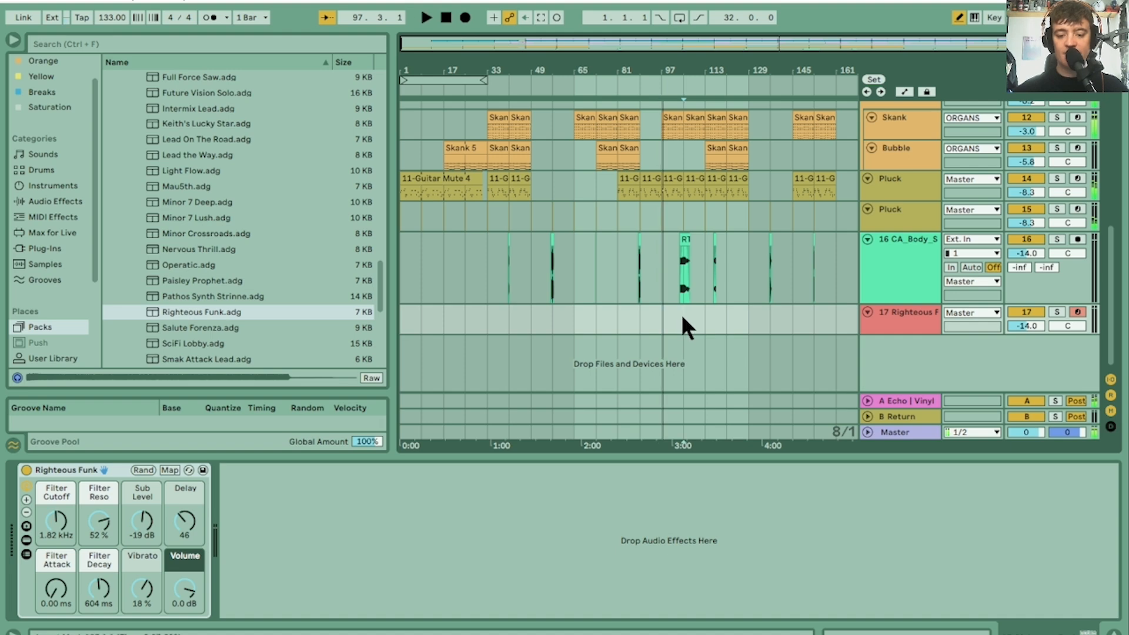
pyautogui.click(681, 314)
pyautogui.click(556, 17)
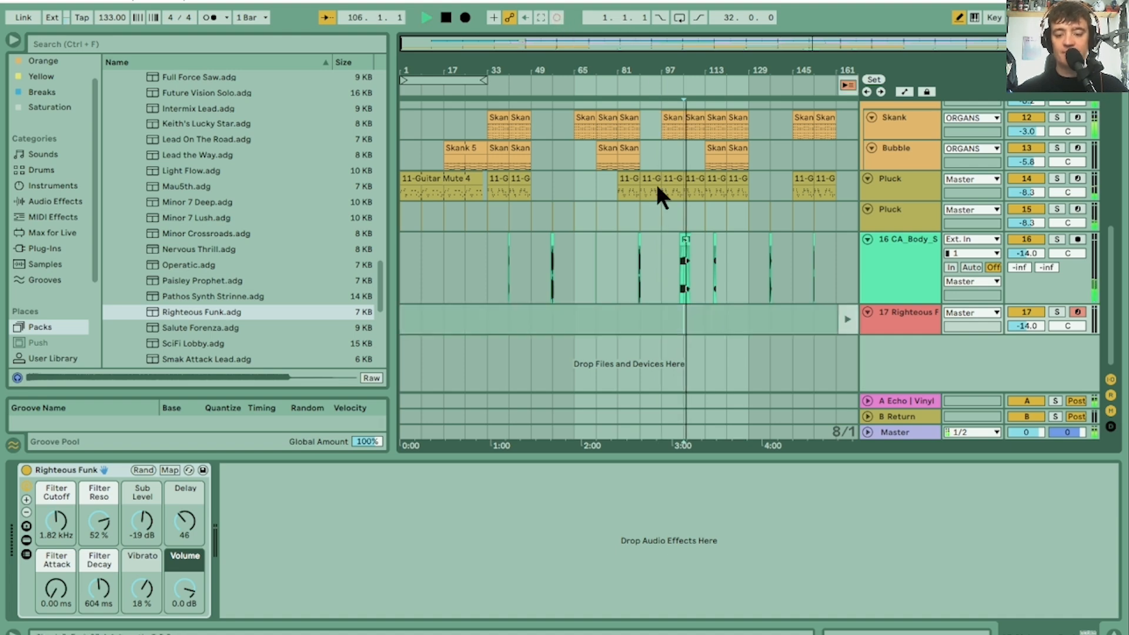
pyautogui.moveTo(702, 69); pyautogui.dragTo(700, 69)
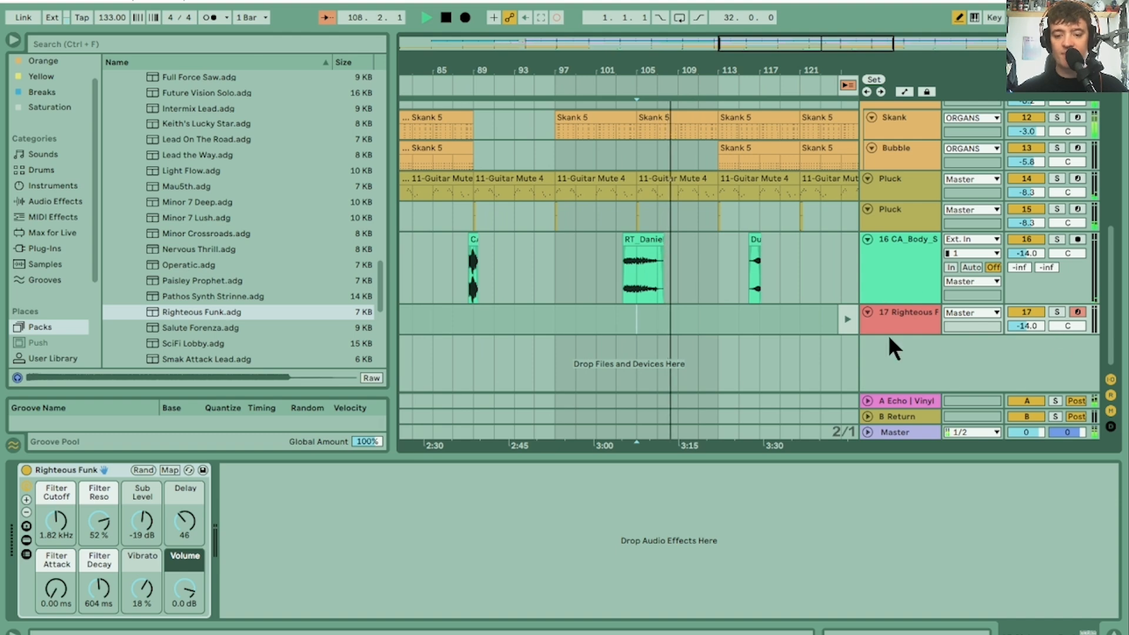
pyautogui.click(459, 14)
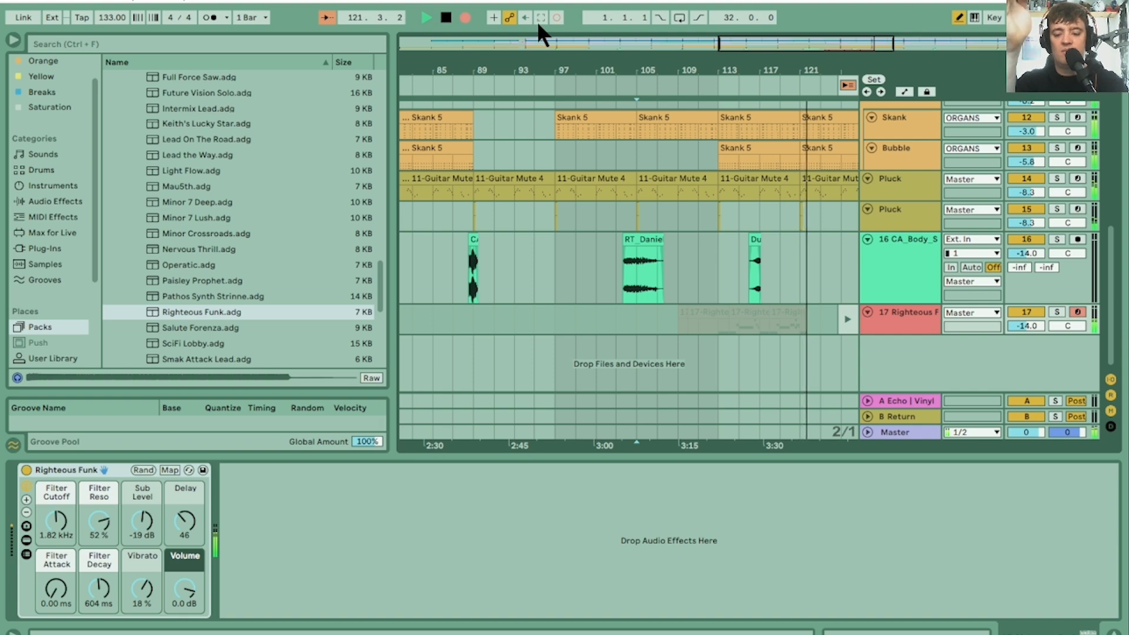
pyautogui.press('space')
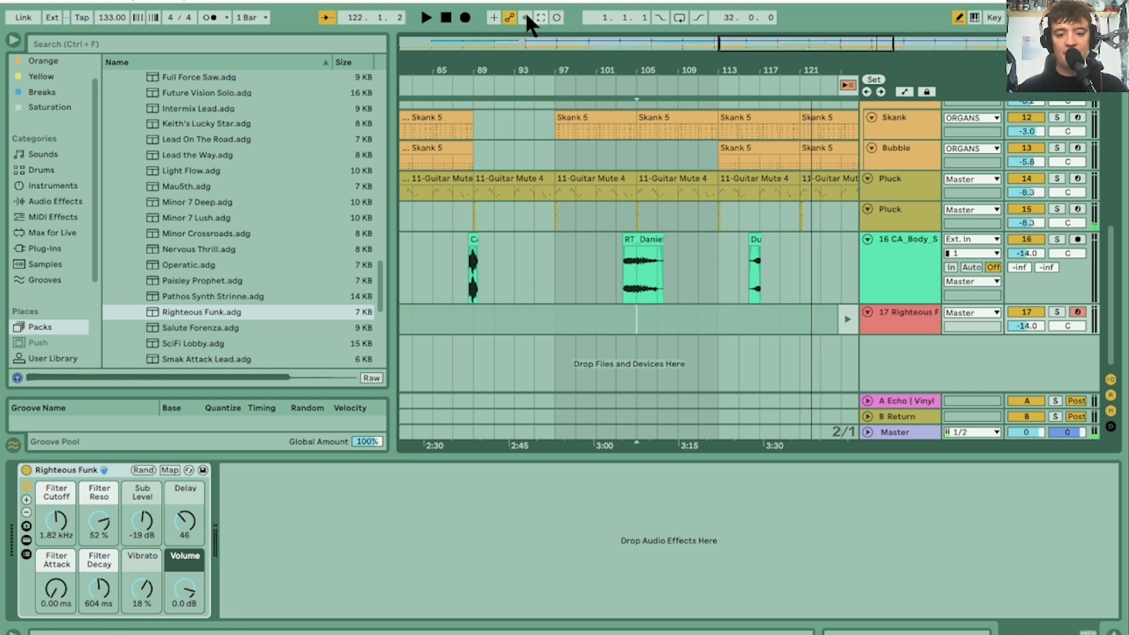
# Step: Try another recording on track 17 from bar 105 and inspect the track's clip slots in the Session View
pyautogui.press('space')
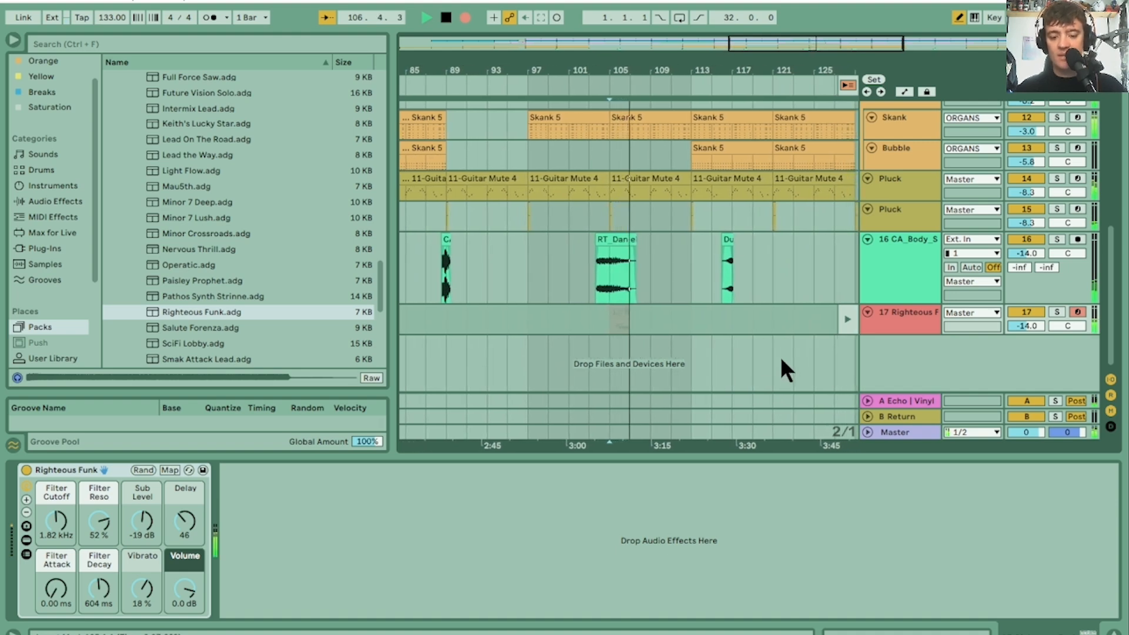
pyautogui.press('space')
pyautogui.press('Tab')
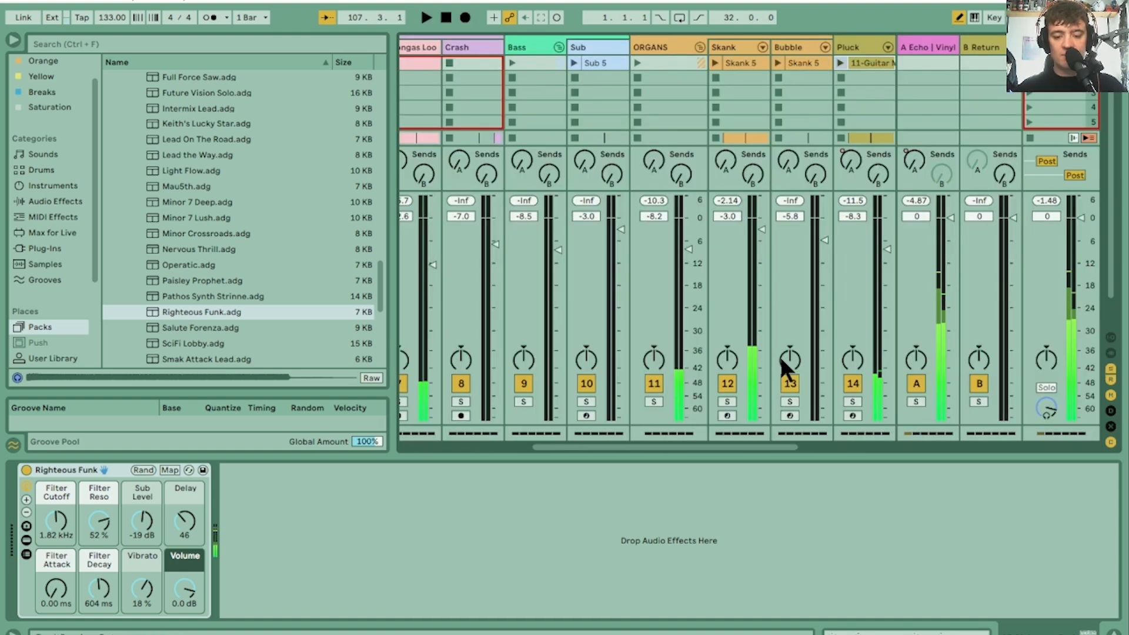
pyautogui.moveTo(622, 446); pyautogui.dragTo(865, 441)
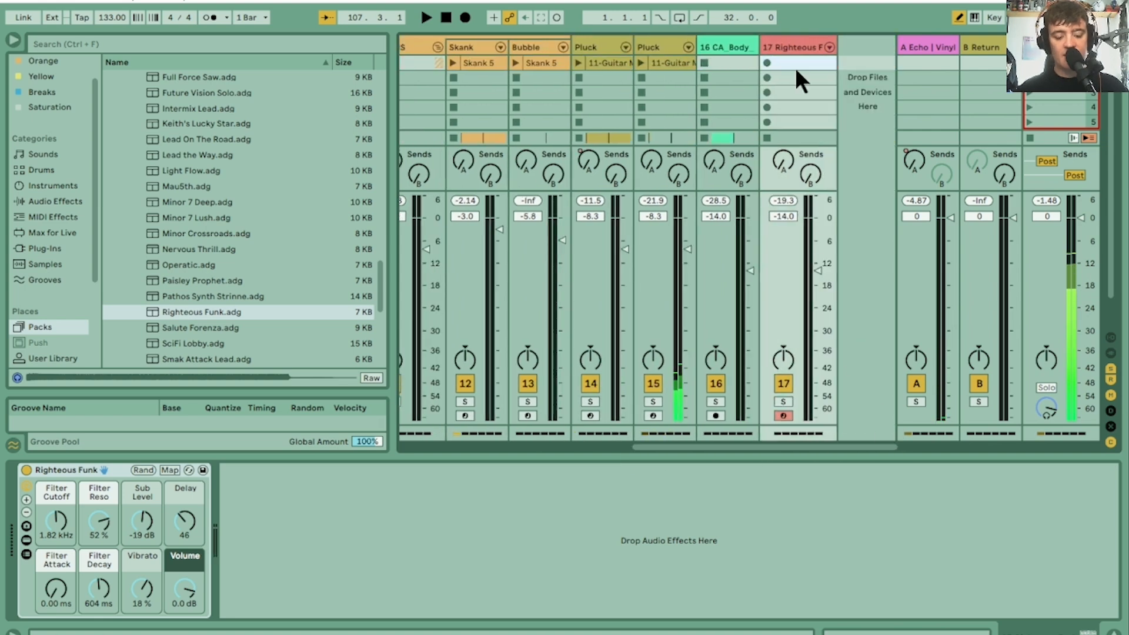
pyautogui.press('Tab')
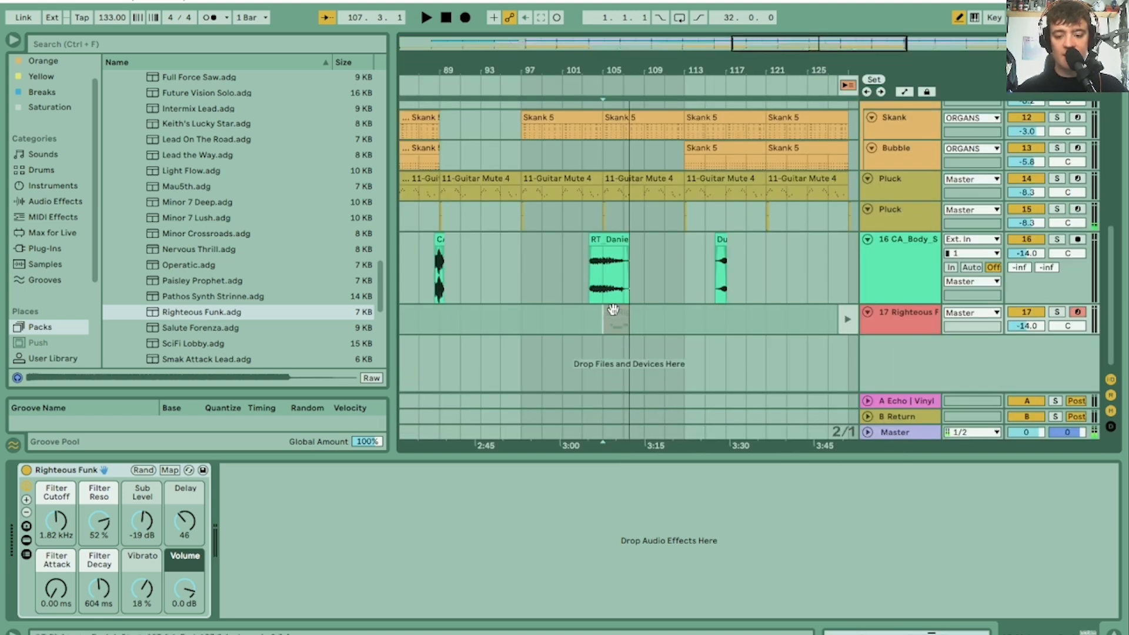
# Step: Return track 17 to arrangement playback and record a Righteous Funk melody from about bar 106 to bar 129
pyautogui.click(849, 85)
pyautogui.press('space')
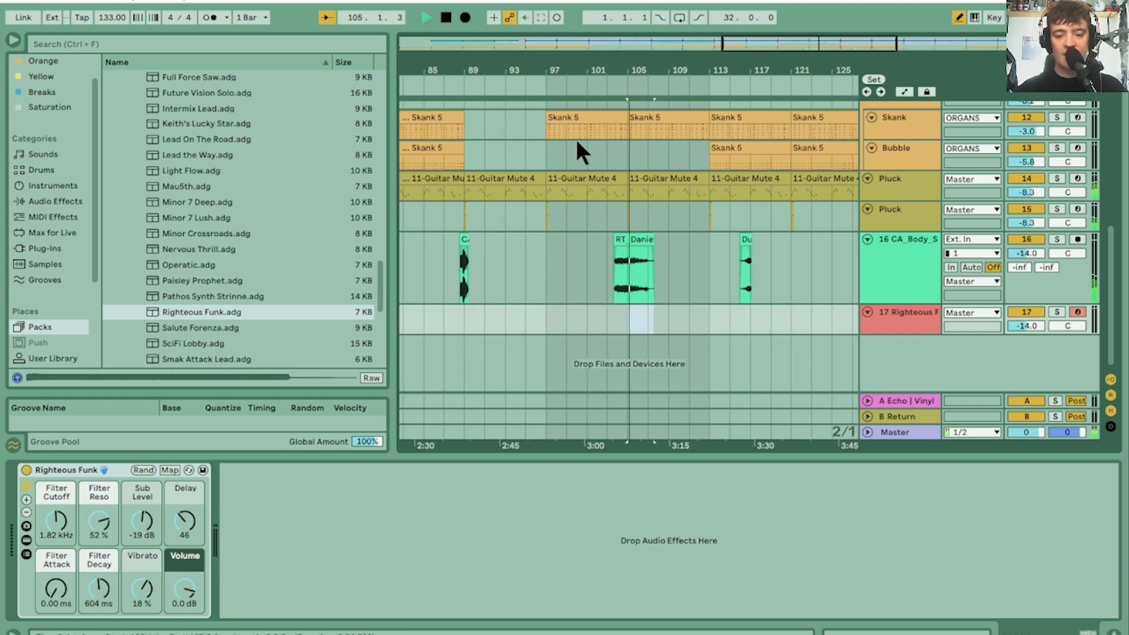
pyautogui.click(467, 16)
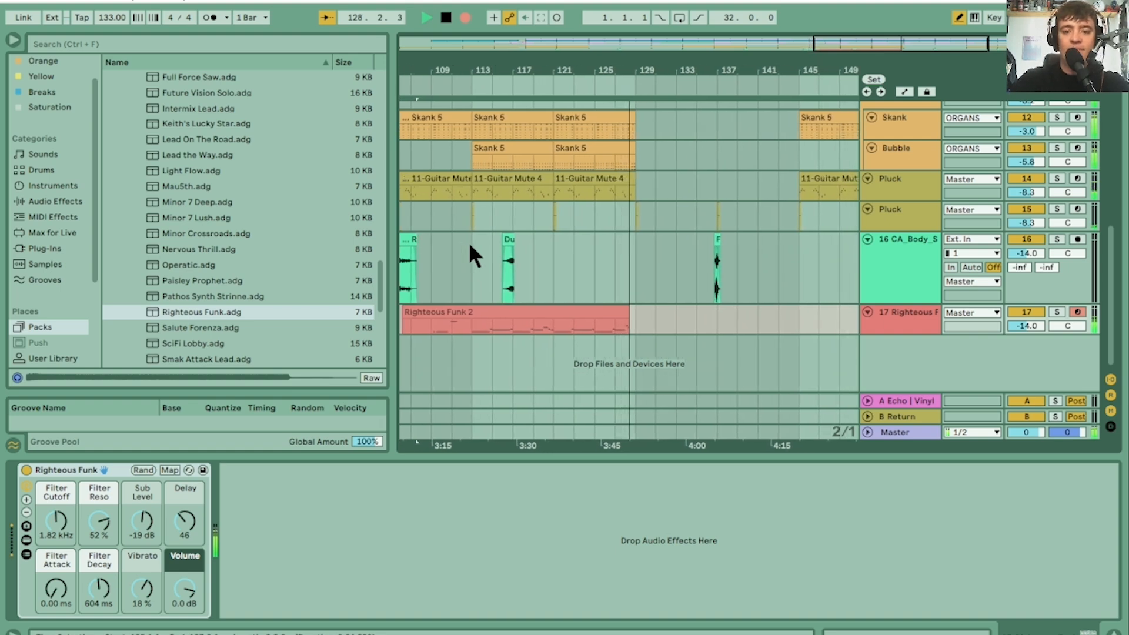
pyautogui.press('space')
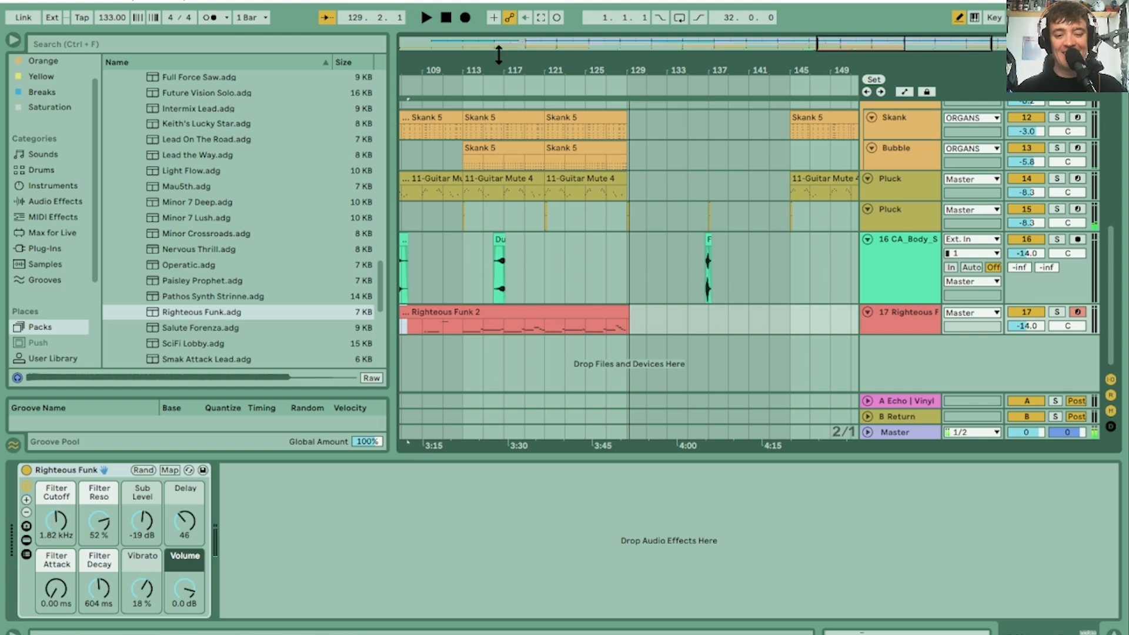
# Step: Trim the start of the recorded Righteous Funk clip on track 17 to bar 113
pyautogui.moveTo(489, 69); pyautogui.dragTo(772, 62)
pyautogui.click(721, 308)
pyautogui.press('space')
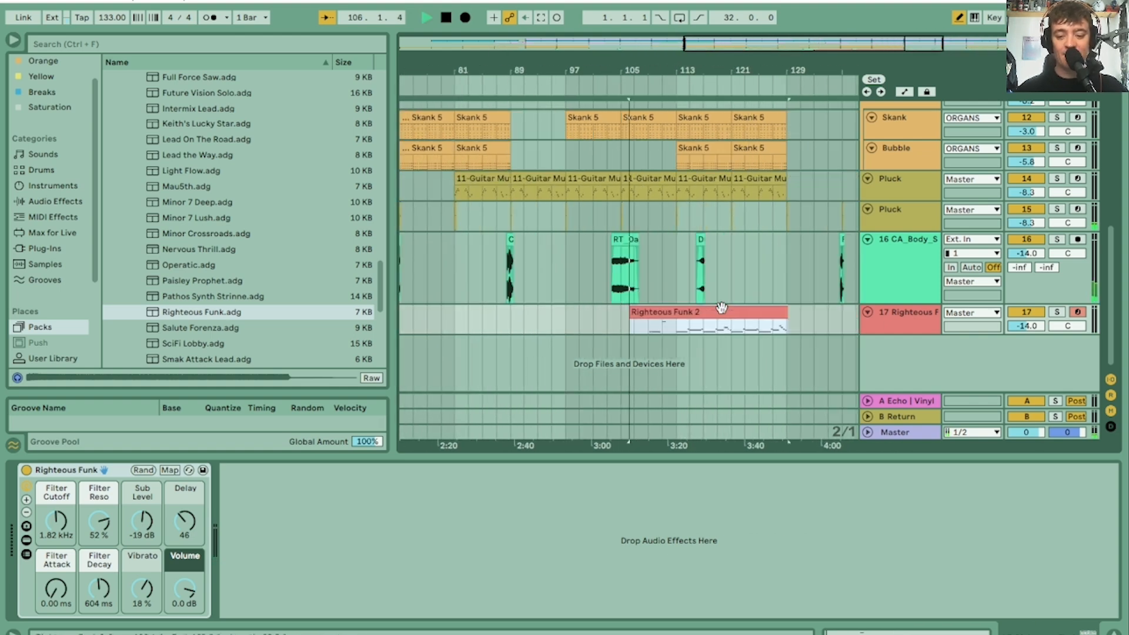
pyautogui.click(623, 312)
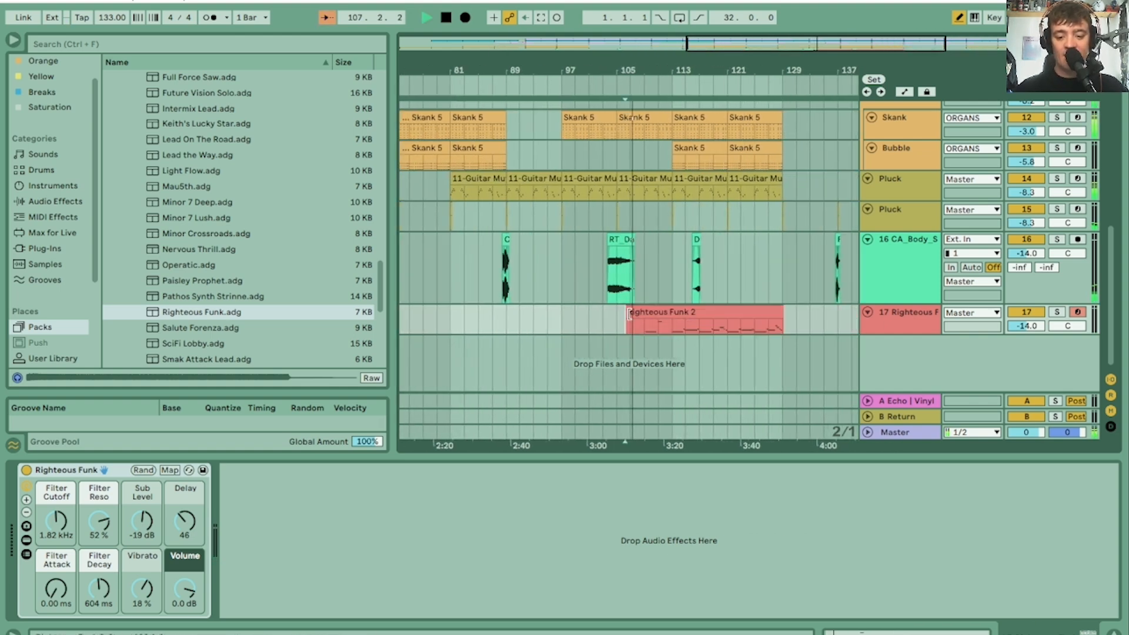
pyautogui.moveTo(625, 312); pyautogui.dragTo(673, 312)
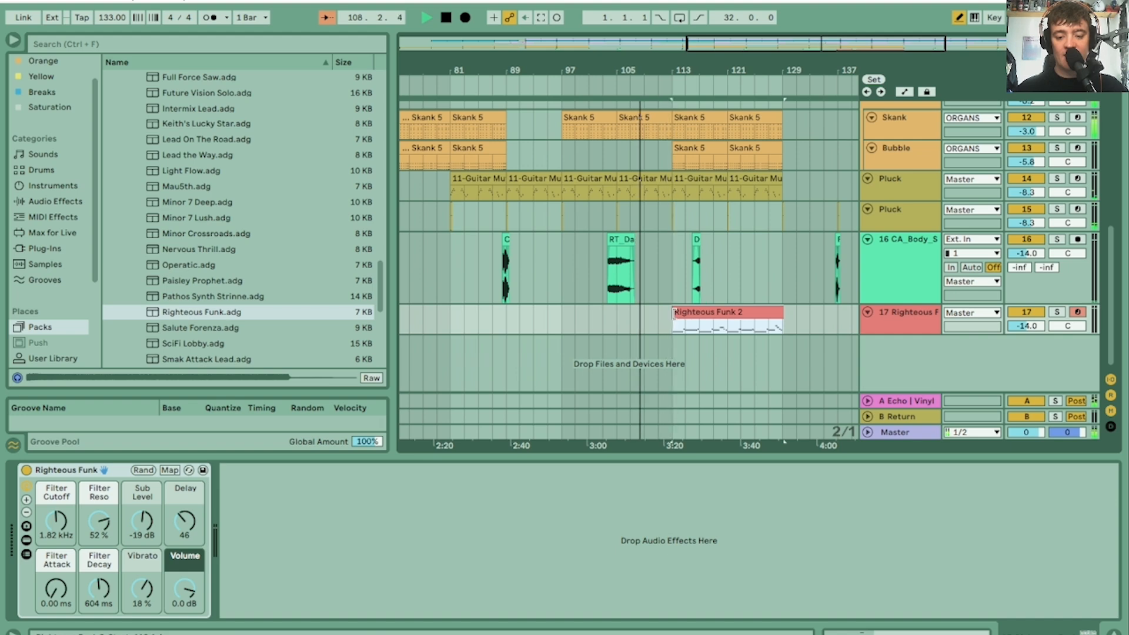
# Step: Open the trimmed Righteous Funk clip's notes and select all of them from the clip's bar 8 to its end
pyautogui.doubleClick(683, 312)
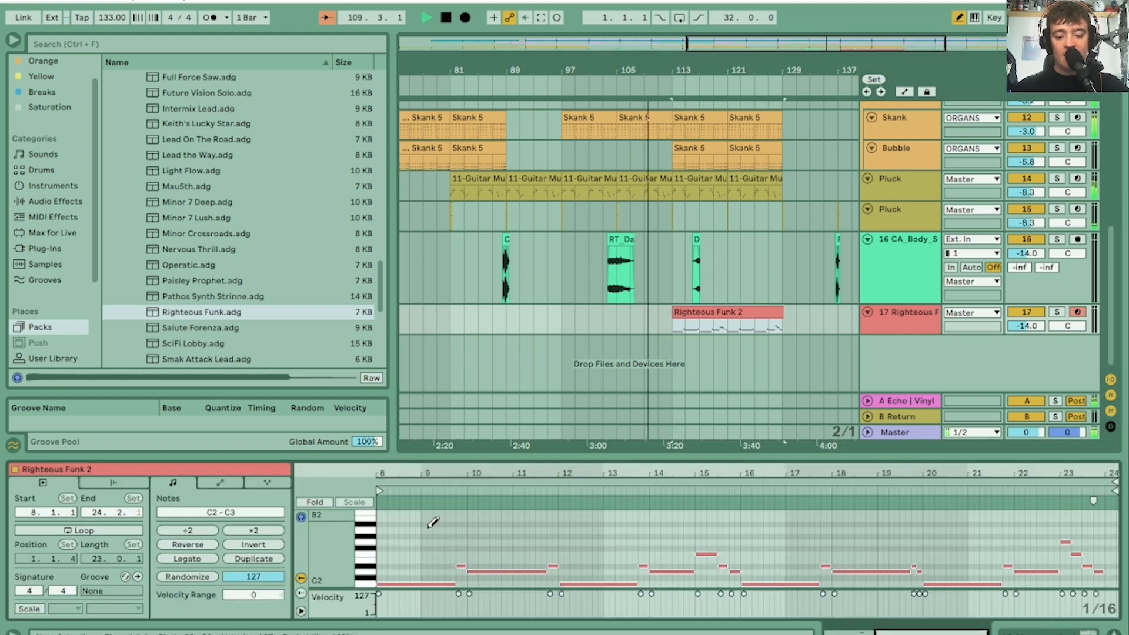
pyautogui.moveTo(377, 523); pyautogui.dragTo(1117, 523)
pyautogui.hotkey('ctrl', 'z')
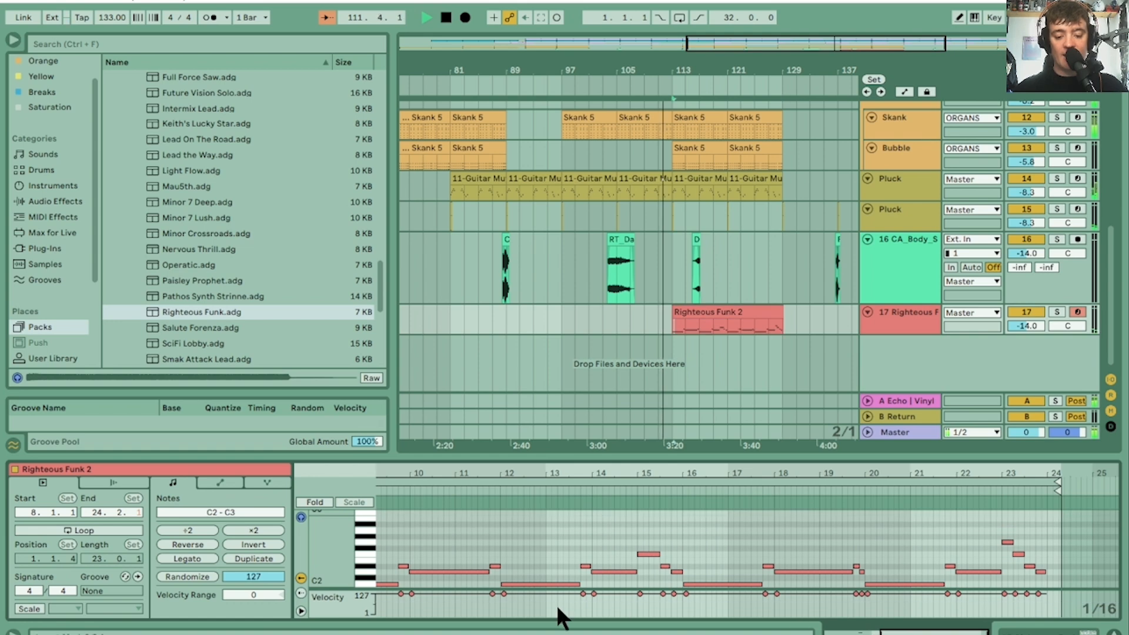
pyautogui.moveTo(424, 472); pyautogui.dragTo(676, 472)
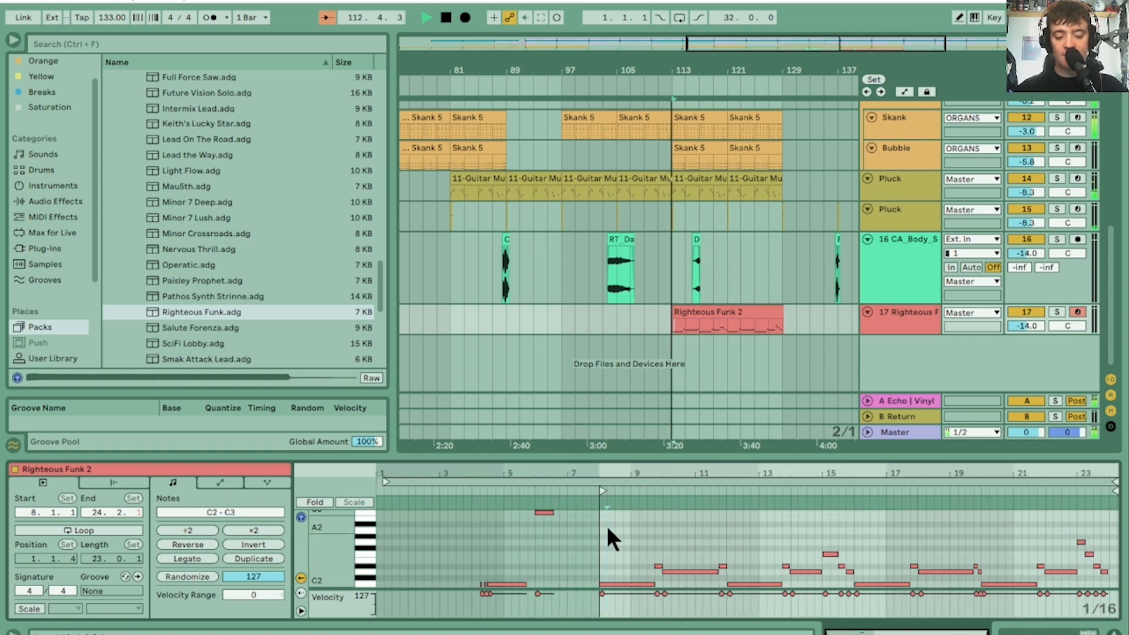
pyautogui.moveTo(601, 525); pyautogui.dragTo(1118, 586)
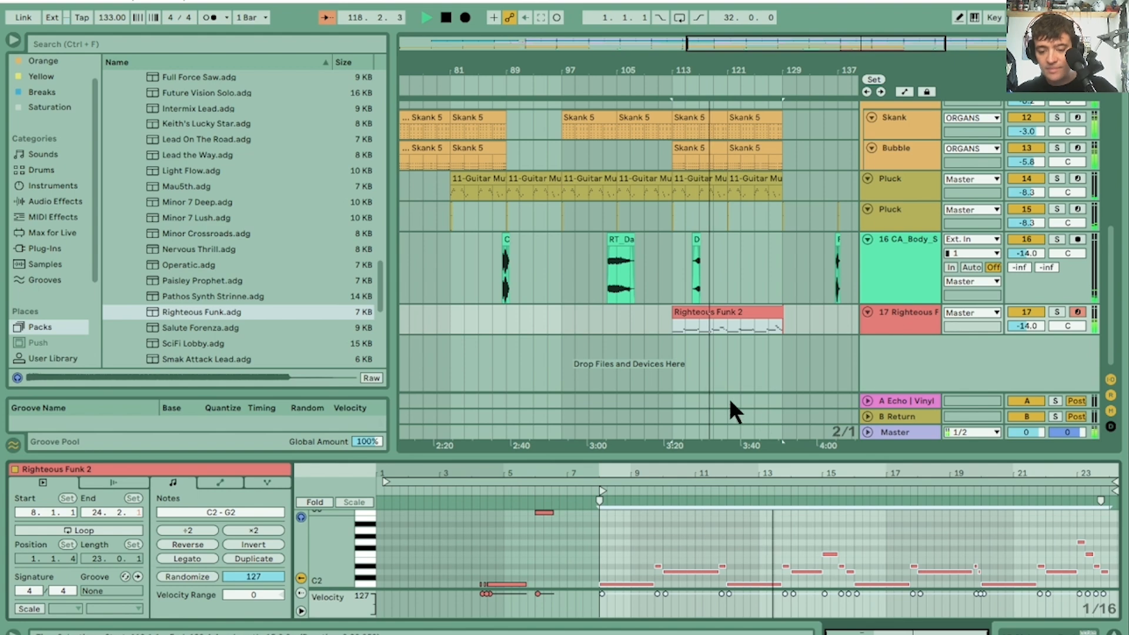
# Step: Play the Righteous Funk clip from bar 113 and review its recorded notes against the mix
pyautogui.click(719, 312)
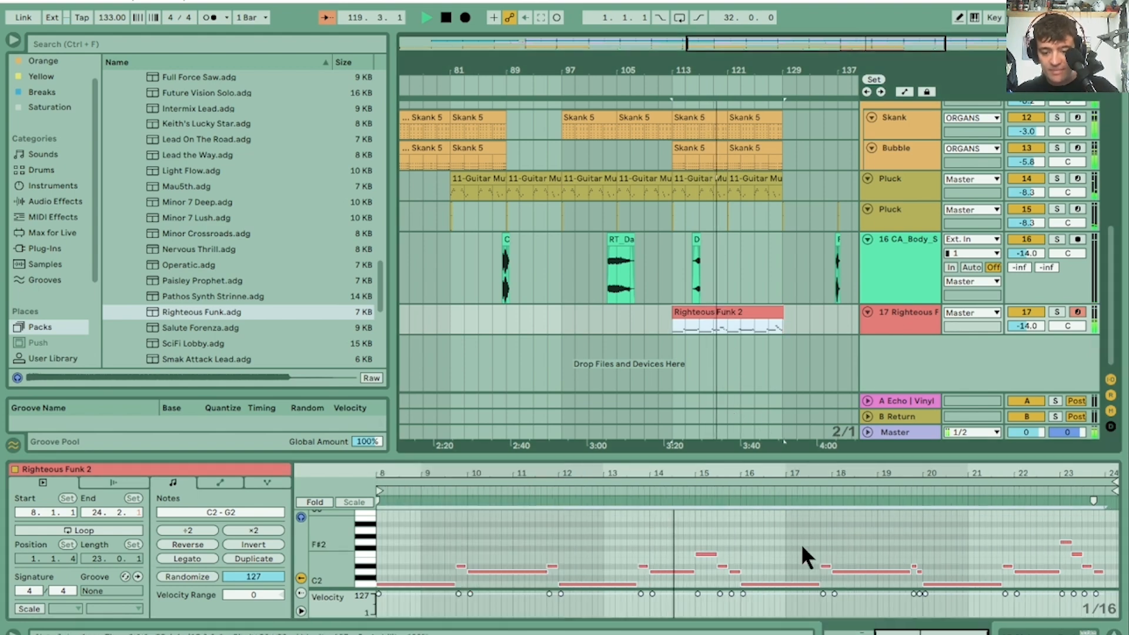
pyautogui.press('space')
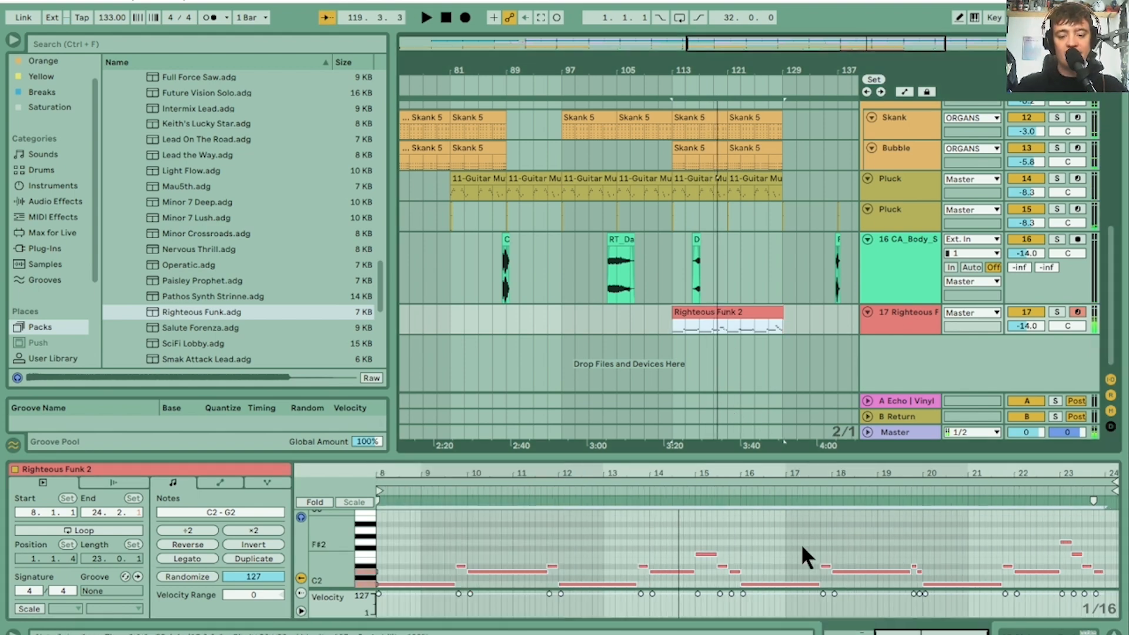
pyautogui.press('space')
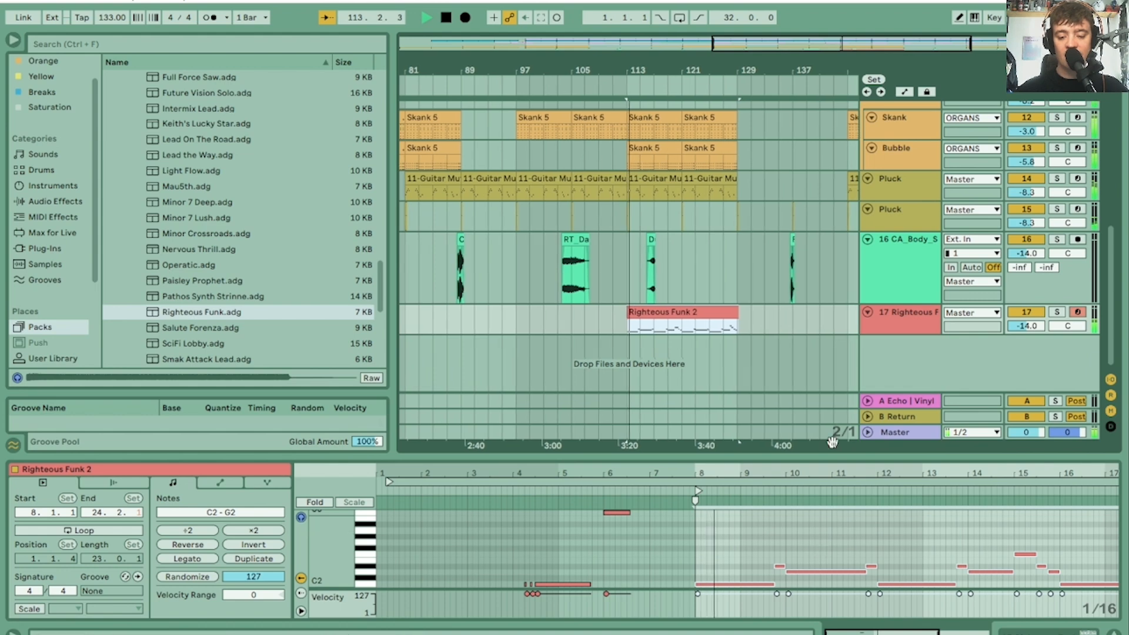
pyautogui.moveTo(831, 442); pyautogui.dragTo(828, 442)
pyautogui.moveTo(837, 473); pyautogui.dragTo(809, 458)
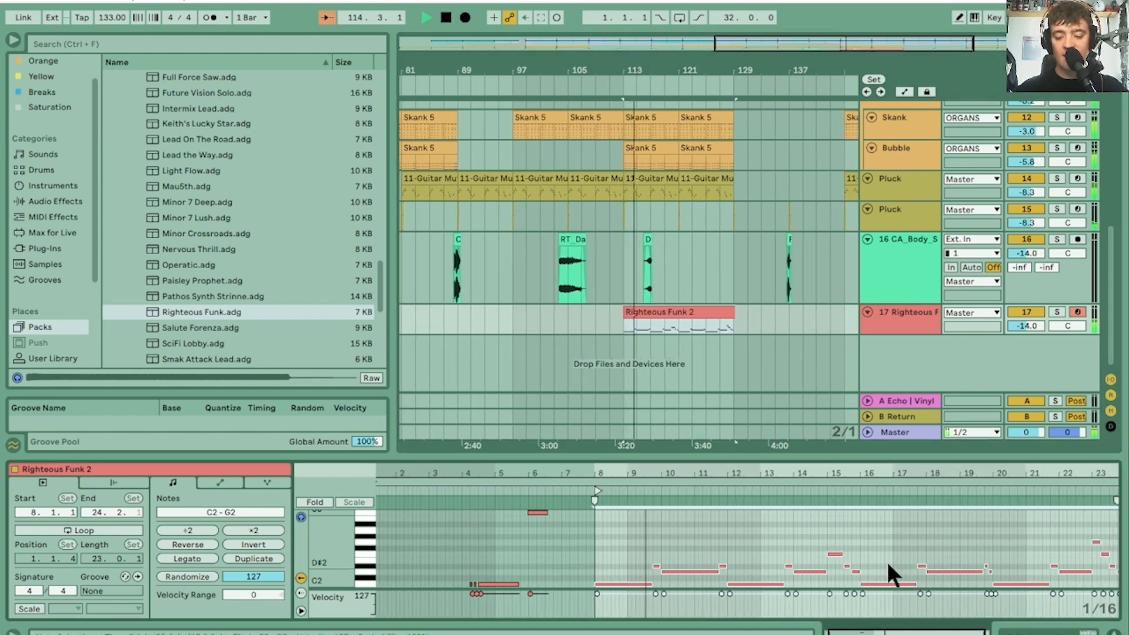
# Step: Try to shorten the C2 note at the clip's bar 16 to one bar and add another C2 note at bar 17
pyautogui.click(896, 584)
pyautogui.moveTo(915, 584); pyautogui.dragTo(892, 584)
pyautogui.moveTo(905, 473); pyautogui.dragTo(836, 500)
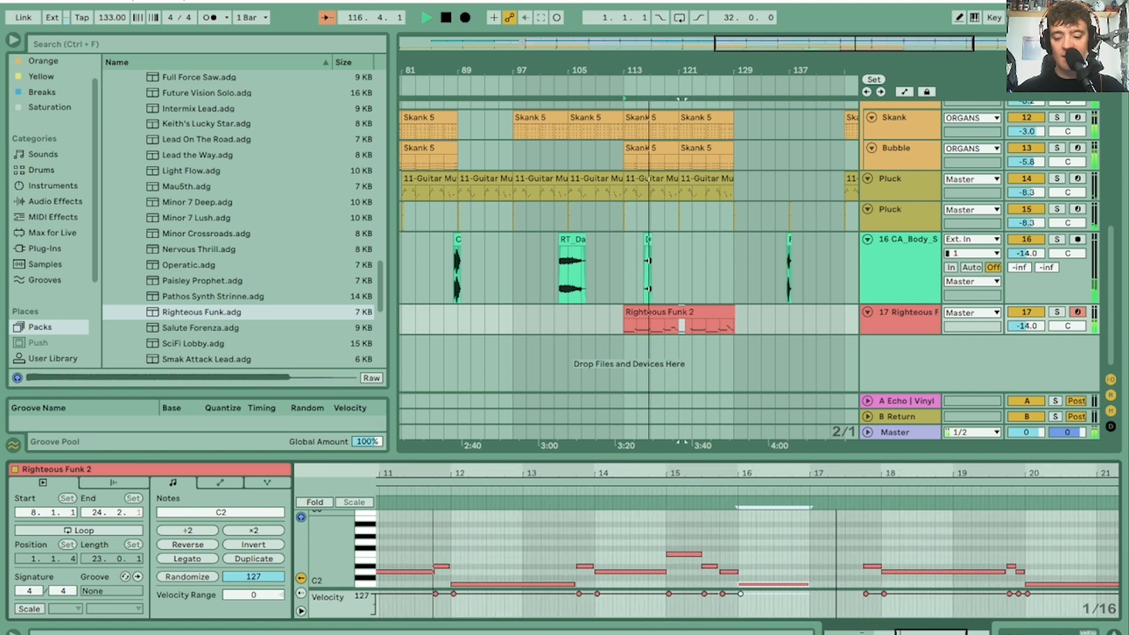
pyautogui.click(813, 582)
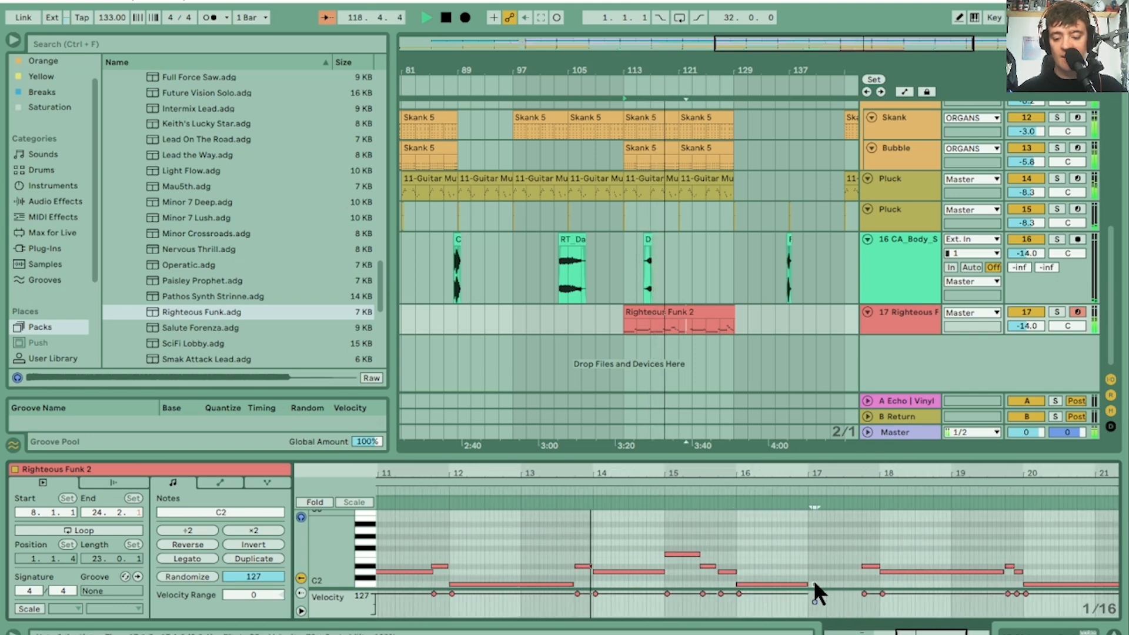
pyautogui.moveTo(814, 584); pyautogui.dragTo(862, 583)
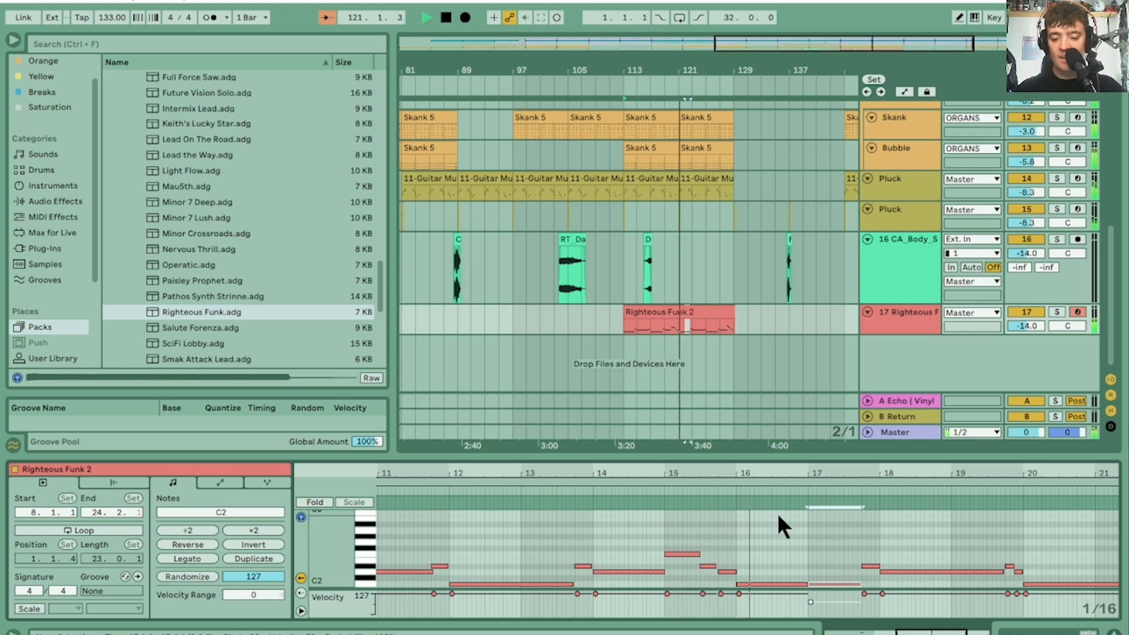
# Step: Stop playback and undo the C2 note edits around the clip's bars 16 and 17
pyautogui.press('space')
pyautogui.hotkey('ctrl', 'z')
pyautogui.hotkey('ctrl', 'z')
pyautogui.hotkey('ctrl', 'z')
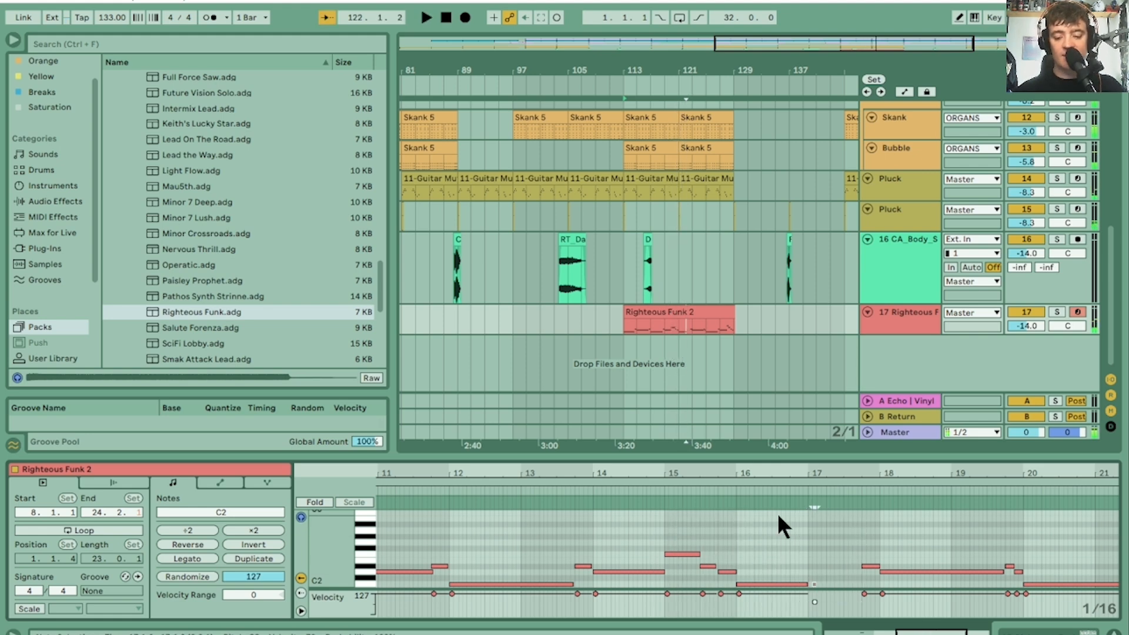
pyautogui.hotkey('ctrl', 'z')
pyautogui.hotkey('ctrl', 'z')
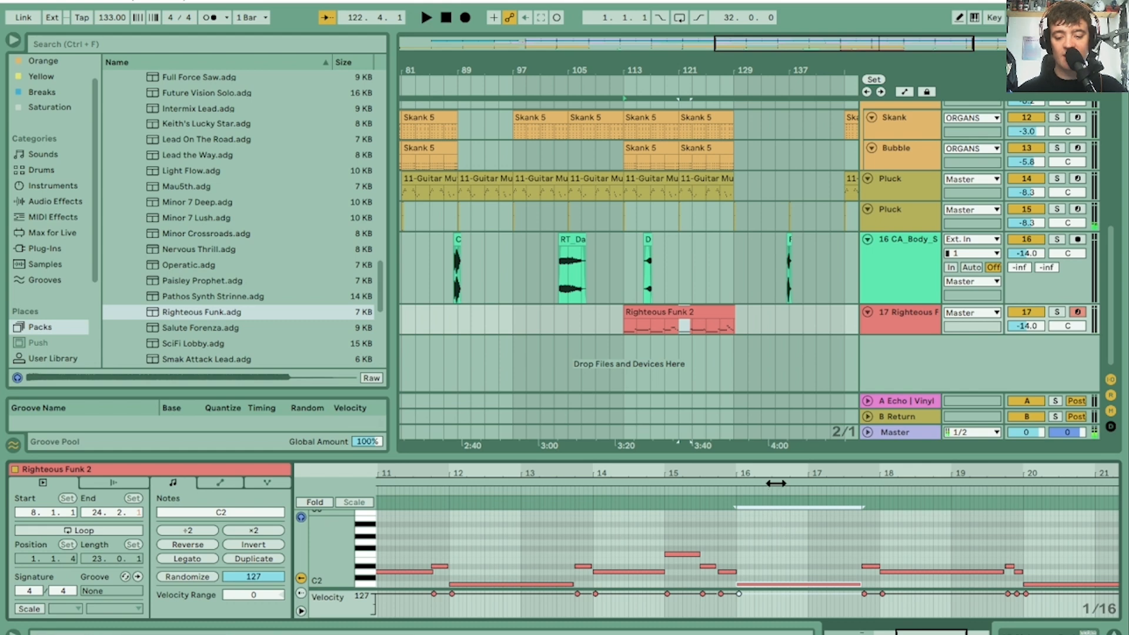
# Step: Delete the stray notes before the clip's bar 8 and select all the melody notes from bar 8 on
pyautogui.moveTo(781, 471); pyautogui.dragTo(780, 411)
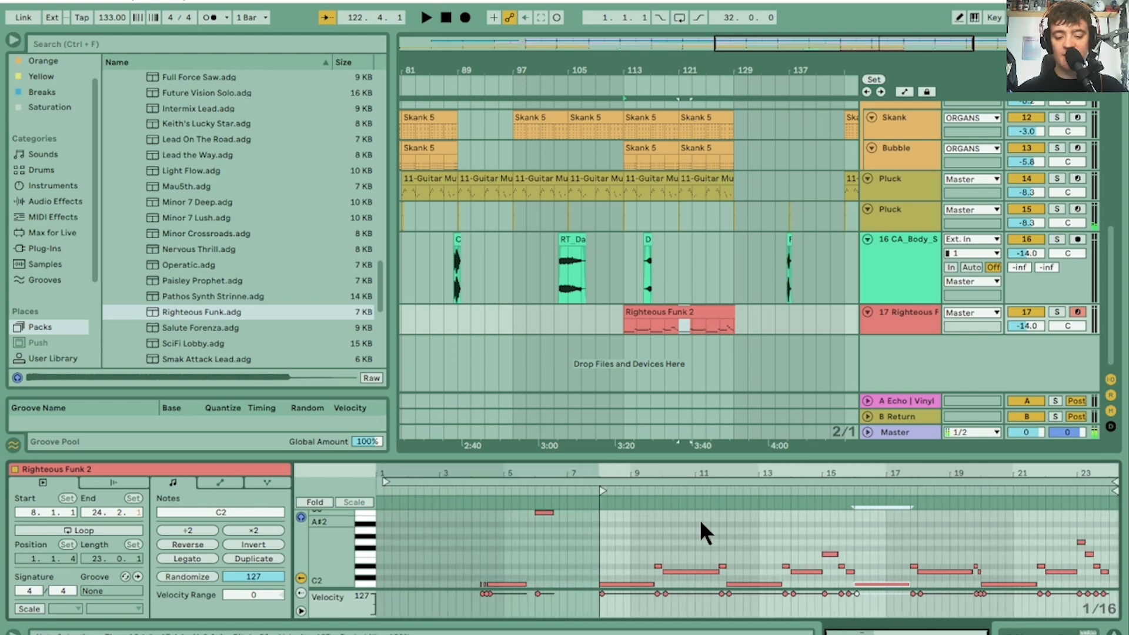
pyautogui.click(463, 509)
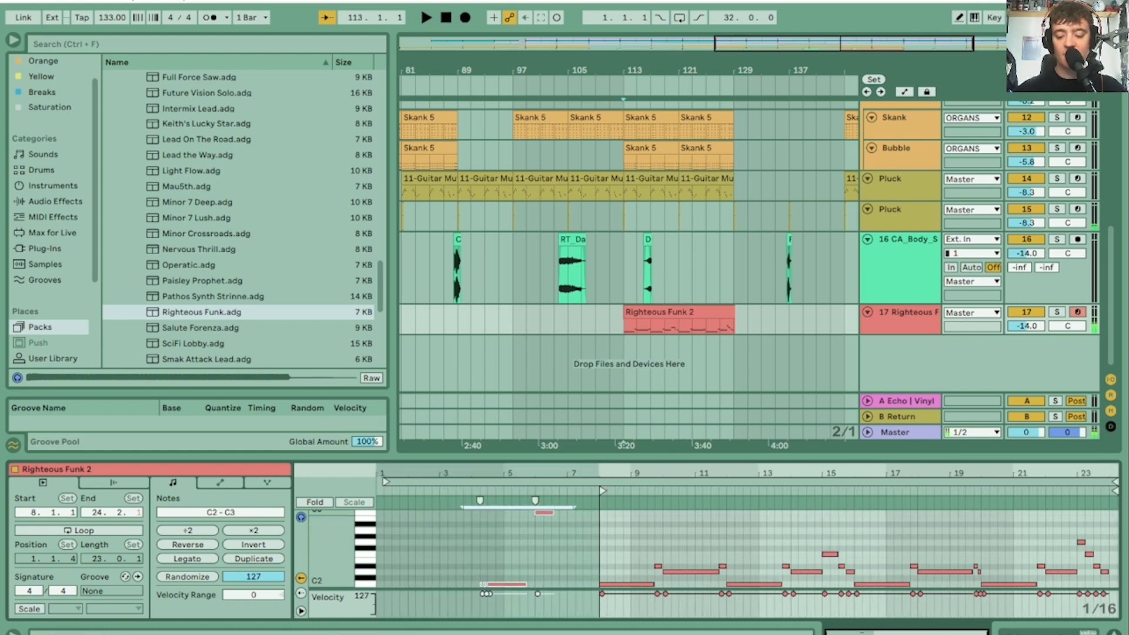
pyautogui.click(606, 509)
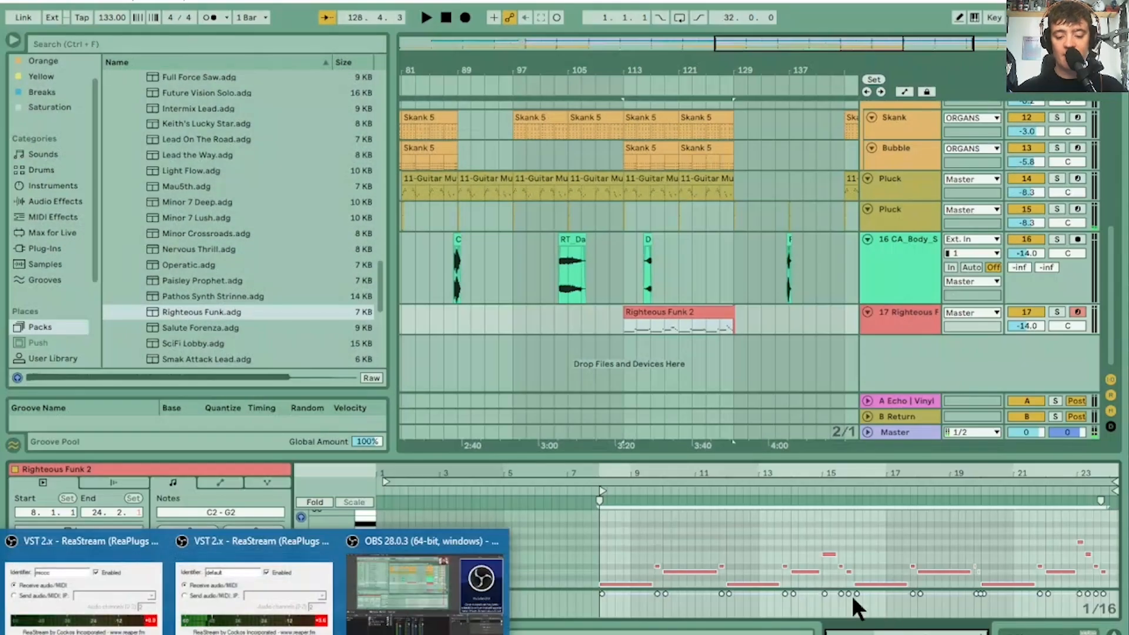
# Step: Shift the selected melody notes about seven bars earlier, to the beginning of the clip's bar 1
pyautogui.press('Left')
pyautogui.press('Left')
pyautogui.press('Left')
pyautogui.press('Left')
pyautogui.press('Left')
pyautogui.press('Left')
pyautogui.press('Left')
pyautogui.press('Left')
pyautogui.press('Left')
pyautogui.press('Left')
pyautogui.press('Left')
pyautogui.press('Left')
pyautogui.press('Left')
pyautogui.press('Left')
pyautogui.press('Left')
pyautogui.press('Left')
pyautogui.press('Left')
pyautogui.press('Left')
pyautogui.press('Left')
pyautogui.press('Left')
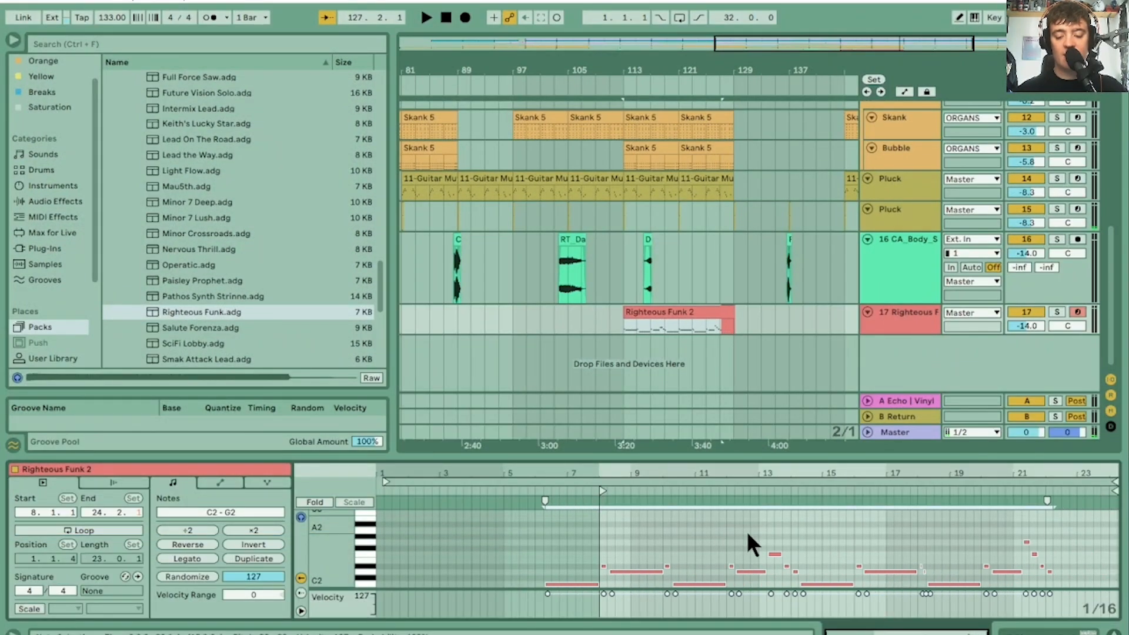
pyautogui.press('Left')
pyautogui.press('Left')
pyautogui.press('Left')
pyautogui.press('Left')
pyautogui.press('Left')
pyautogui.press('Left')
pyautogui.press('Left')
pyautogui.press('Left')
pyautogui.press('Left')
pyautogui.press('Left')
pyautogui.press('Left')
pyautogui.press('Left')
pyautogui.press('Left')
pyautogui.press('Left')
pyautogui.press('Left')
pyautogui.press('Left')
pyautogui.press('Left')
pyautogui.press('Left')
pyautogui.press('Left')
pyautogui.press('Left')
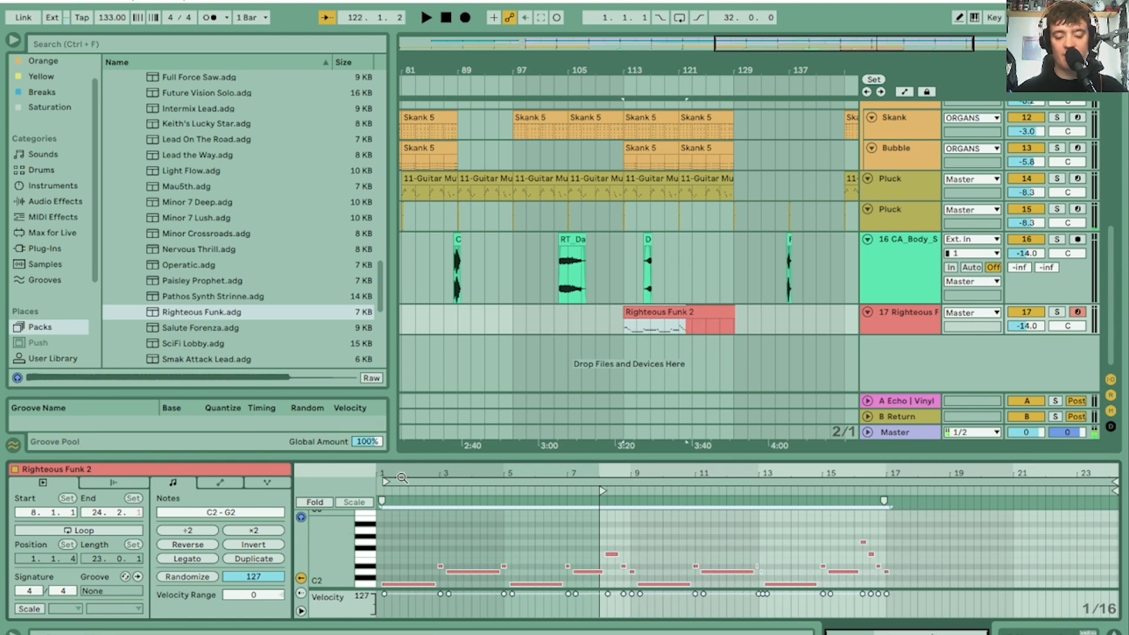
# Step: Set the Righteous Funk clip's loop position and its start marker to 1.1.1
pyautogui.moveTo(385, 468); pyautogui.dragTo(385, 523)
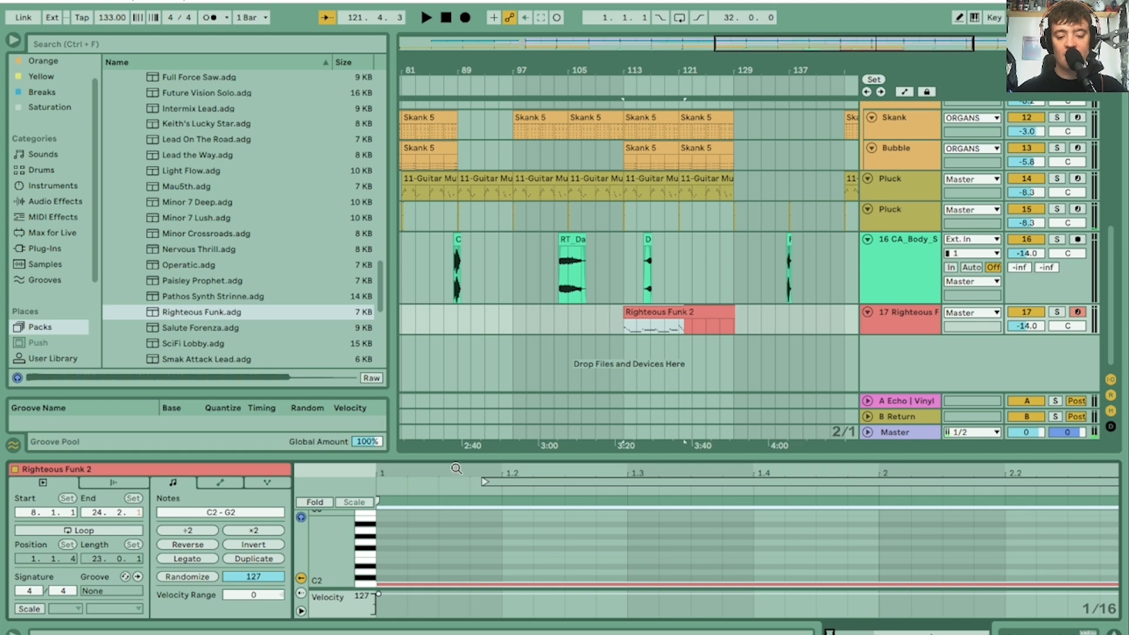
pyautogui.moveTo(500, 483)
pyautogui.mouseDown()
pyautogui.moveTo(479, 483)
pyautogui.moveTo(433, 432)
pyautogui.moveTo(433, 414)
pyautogui.mouseUp()
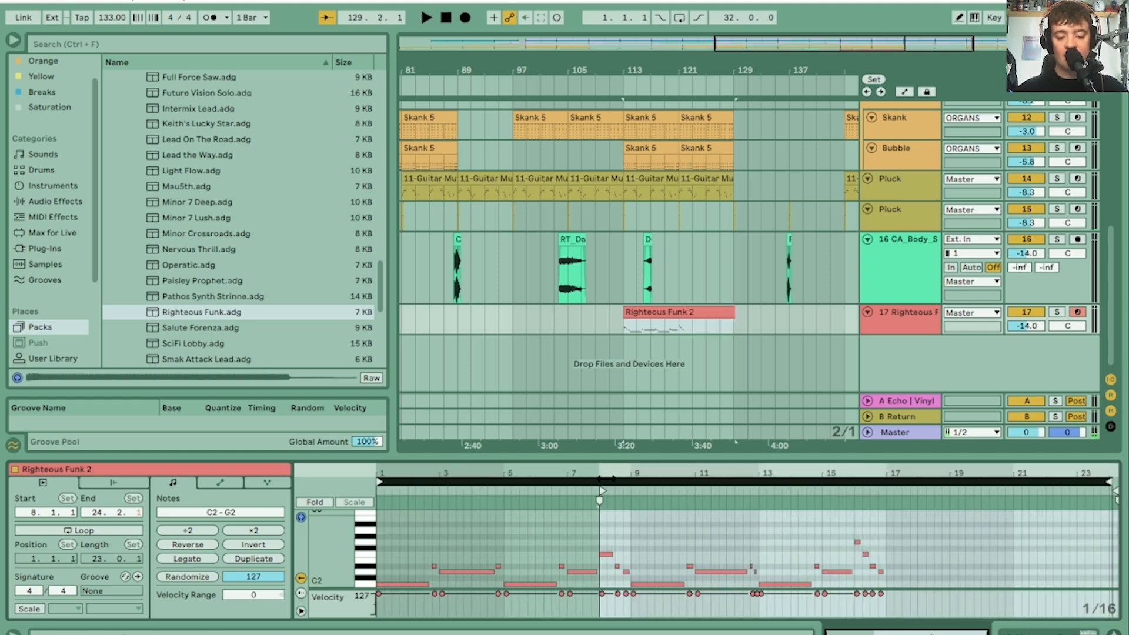
pyautogui.moveTo(604, 490); pyautogui.dragTo(376, 489)
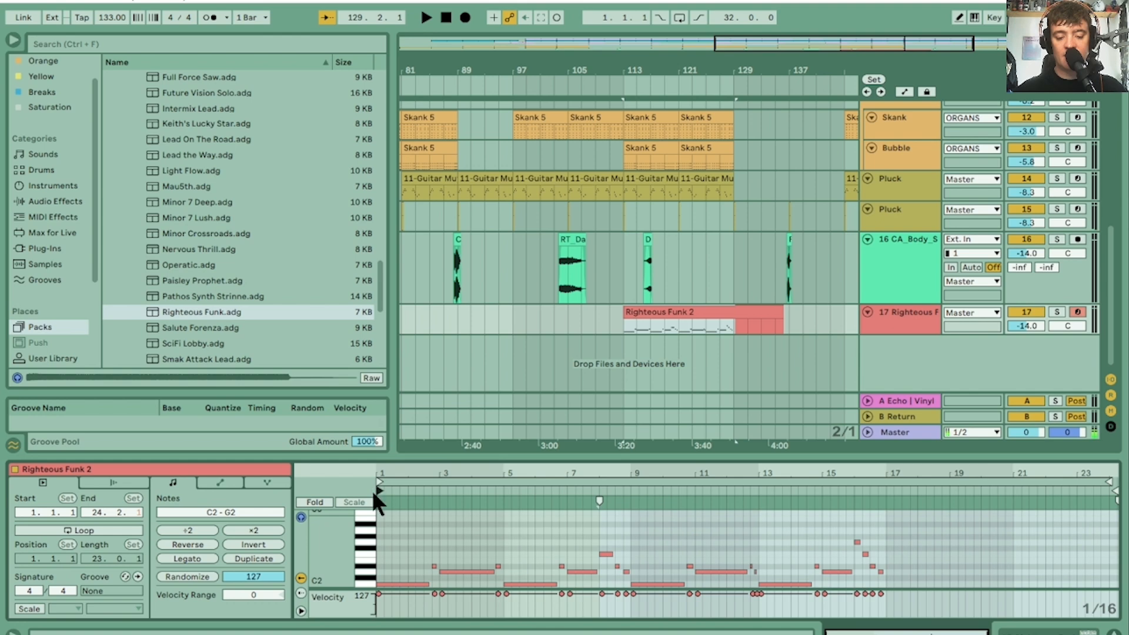
# Step: Play the arrangement and shorten the Righteous Funk clip to end at bar 129, with its end marker at 17.1.1
pyautogui.press('space')
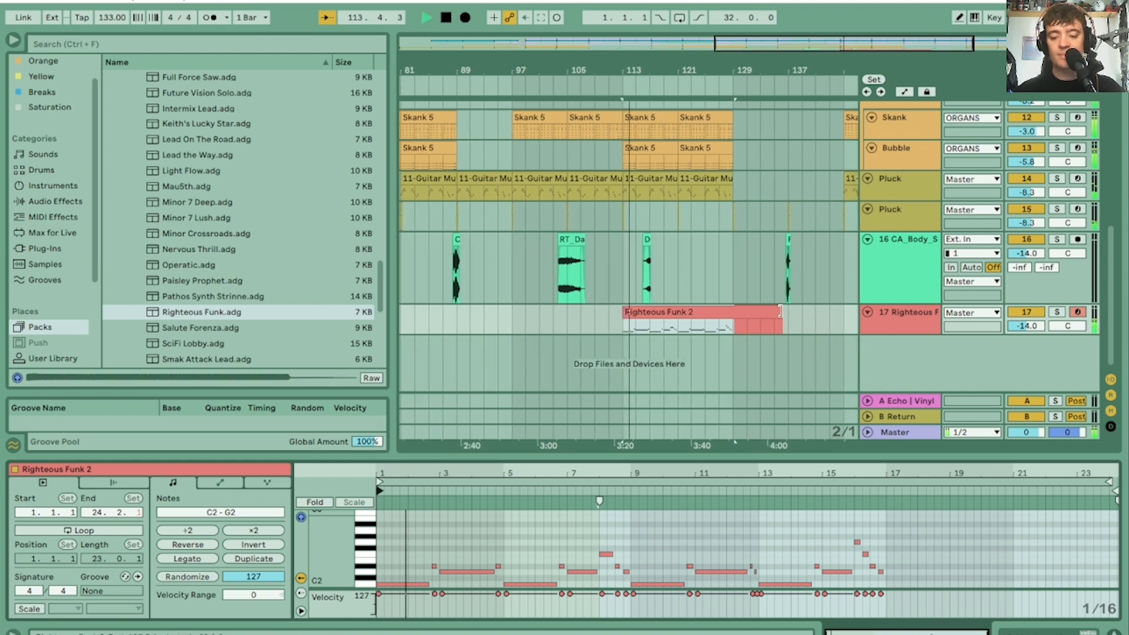
pyautogui.moveTo(780, 312); pyautogui.dragTo(738, 311)
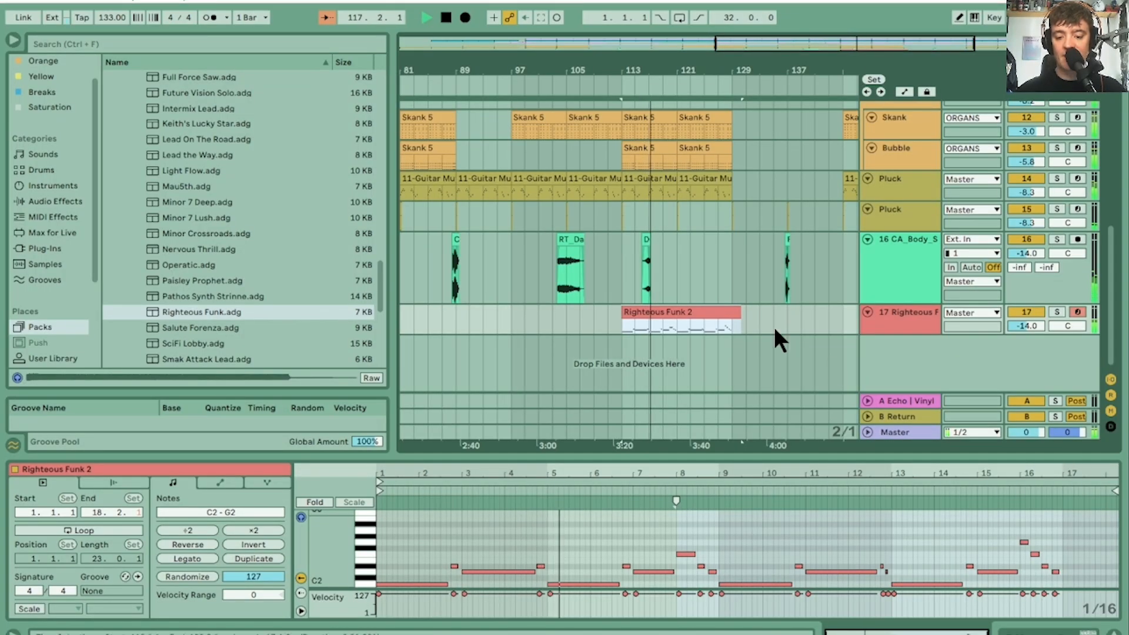
pyautogui.moveTo(738, 312); pyautogui.dragTo(732, 311)
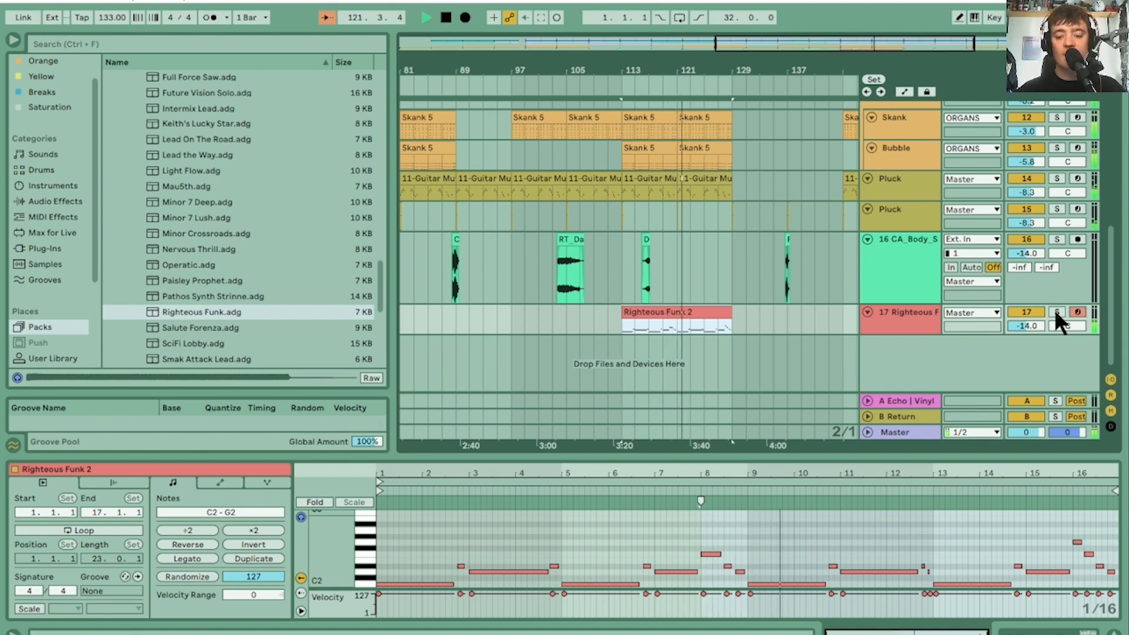
# Step: Copy the melody notes from the clip's bar 9 to its end one octave higher, to C3–G3, and play the result
pyautogui.moveTo(779, 527); pyautogui.dragTo(1115, 587)
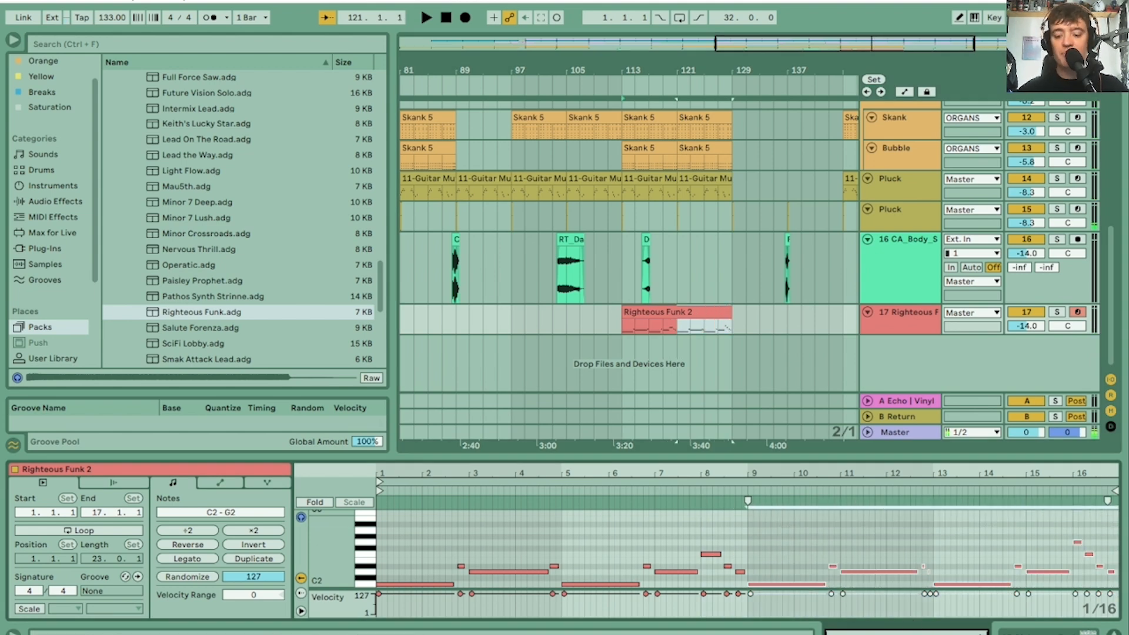
pyautogui.hotkey('shift', 'Up')
pyautogui.press('space')
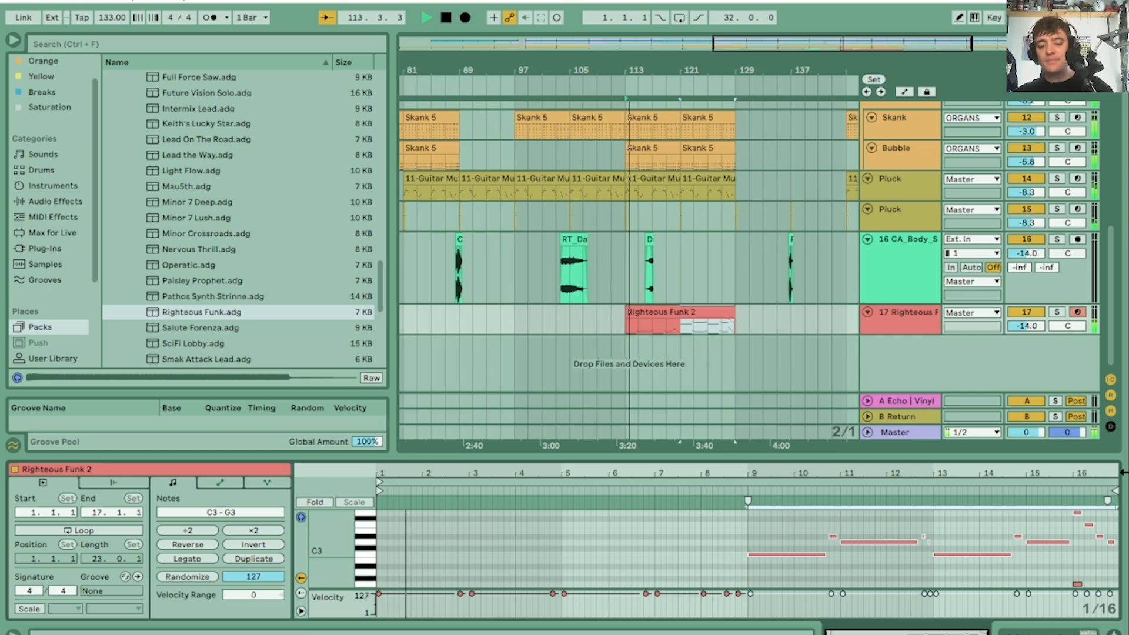
# Step: Enlarge track 17 and the note editor, and lower the velocity of the octave-higher notes while listening
pyautogui.moveTo(911, 334); pyautogui.dragTo(911, 361)
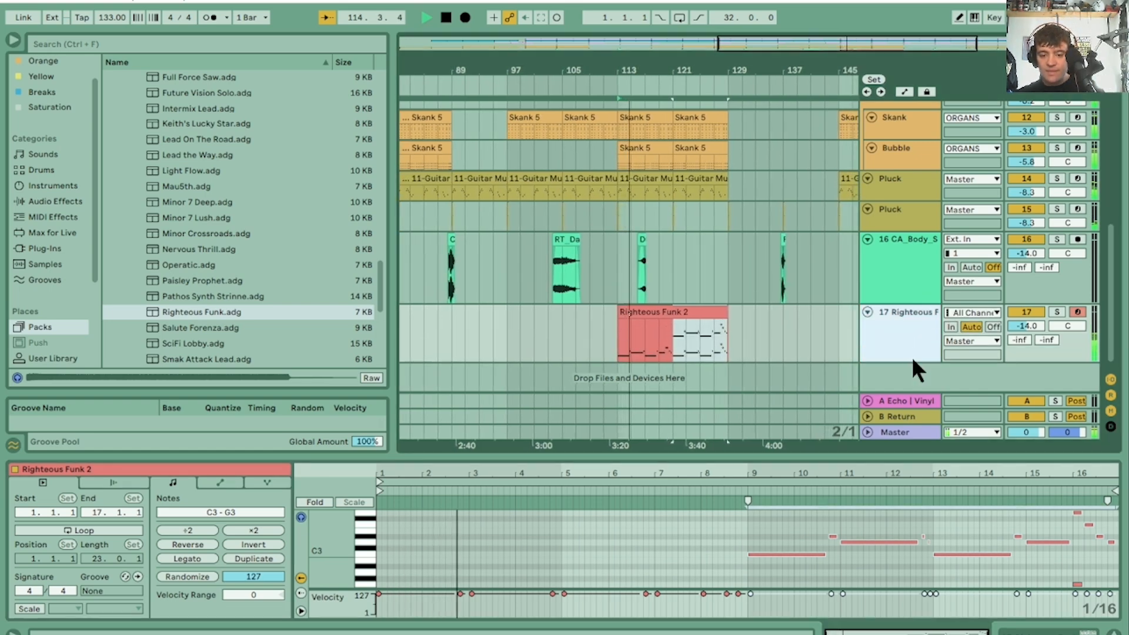
pyautogui.moveTo(1111, 331); pyautogui.dragTo(1111, 348)
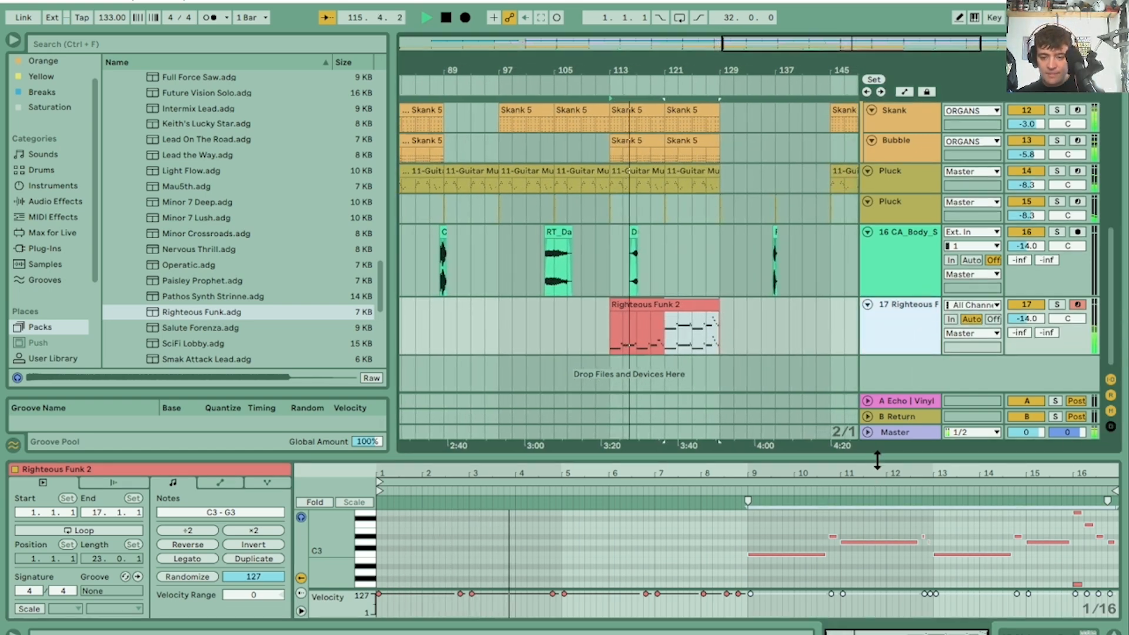
pyautogui.moveTo(877, 460); pyautogui.dragTo(890, 352)
pyautogui.moveTo(759, 464); pyautogui.dragTo(1118, 403)
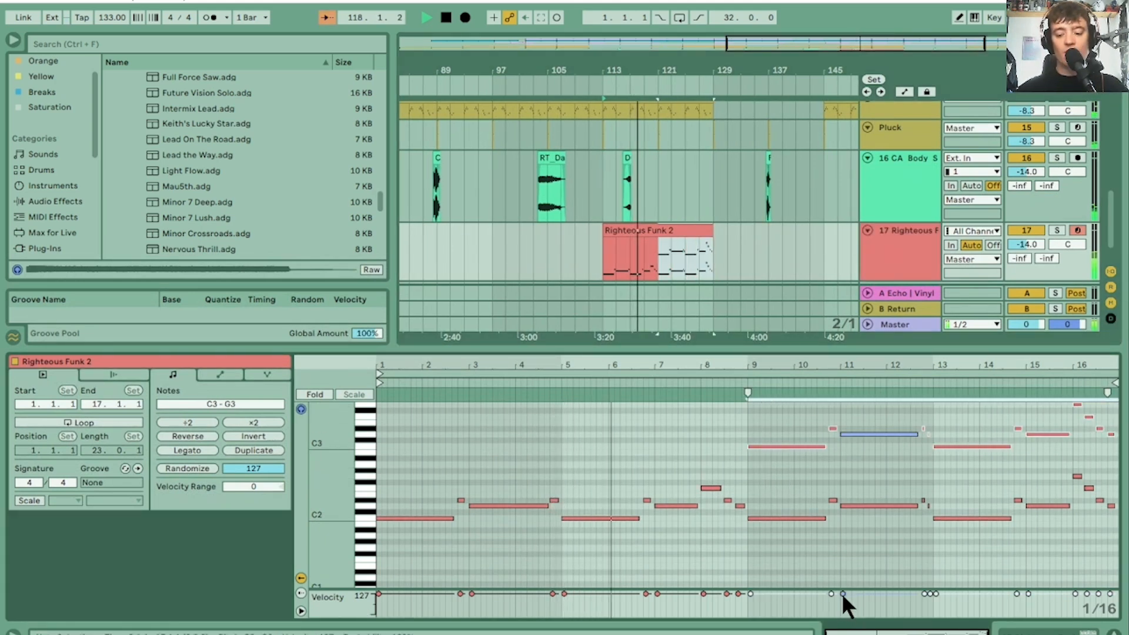
pyautogui.moveTo(842, 592); pyautogui.dragTo(842, 600)
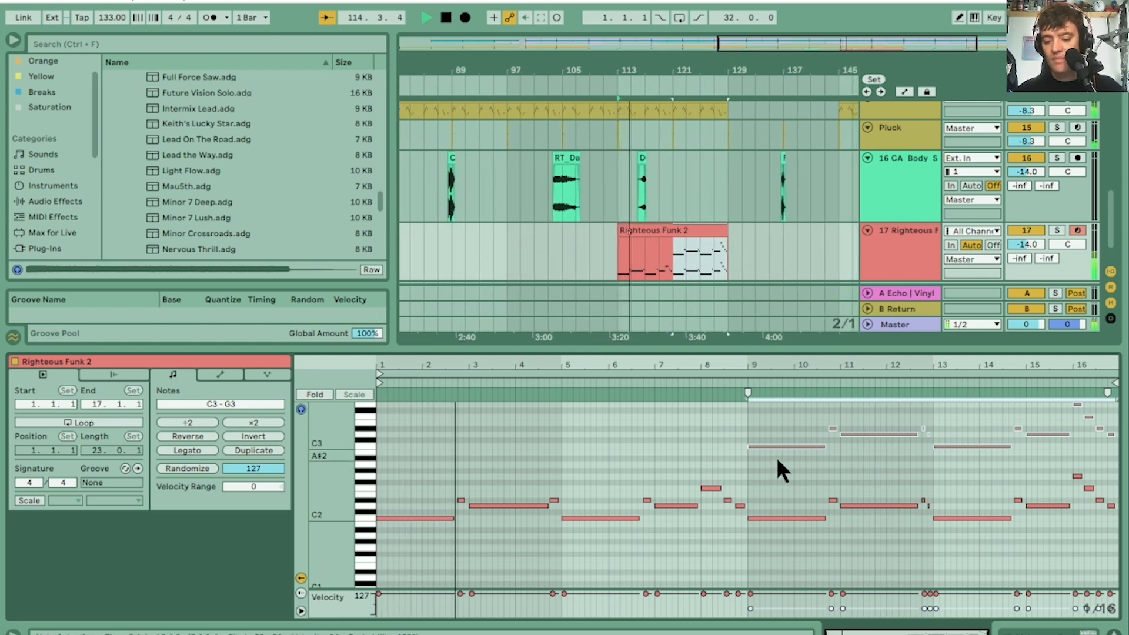
pyautogui.press('space')
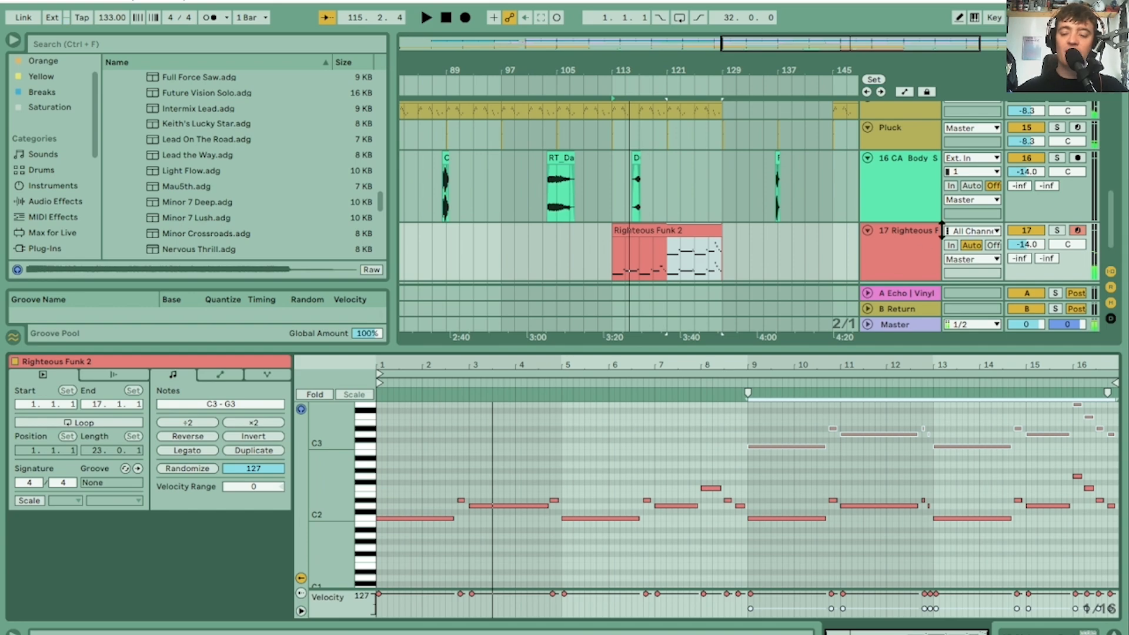
# Step: Duplicate track 17 with its clip and delete the octave-higher C3–G3 notes from the original track's clip
pyautogui.moveTo(1112, 209); pyautogui.dragTo(1113, 229)
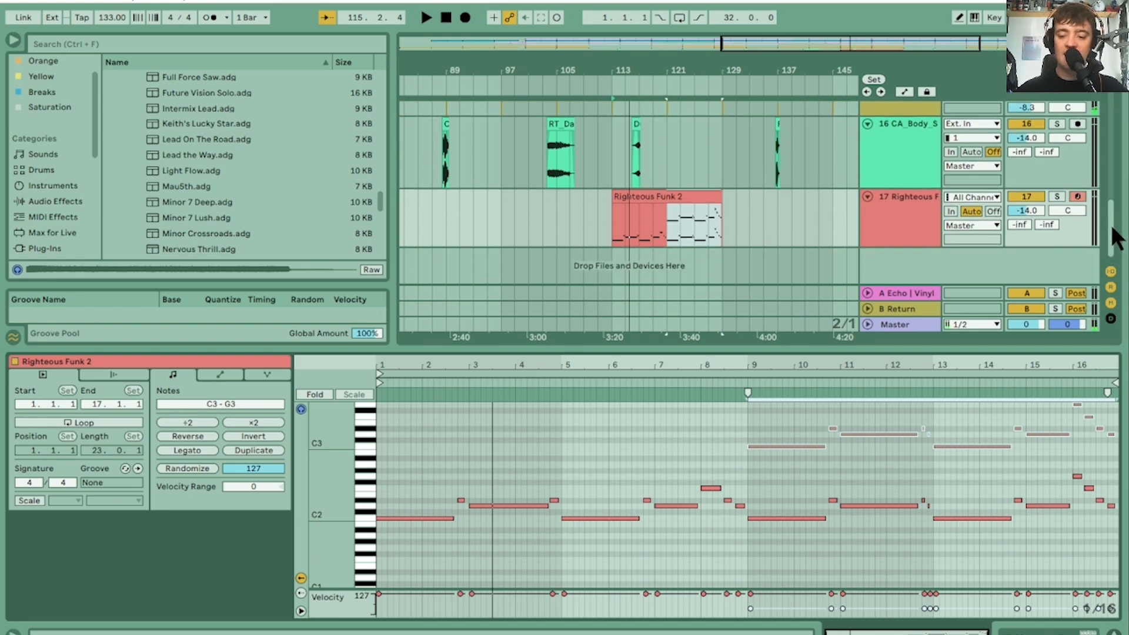
pyautogui.click(933, 226)
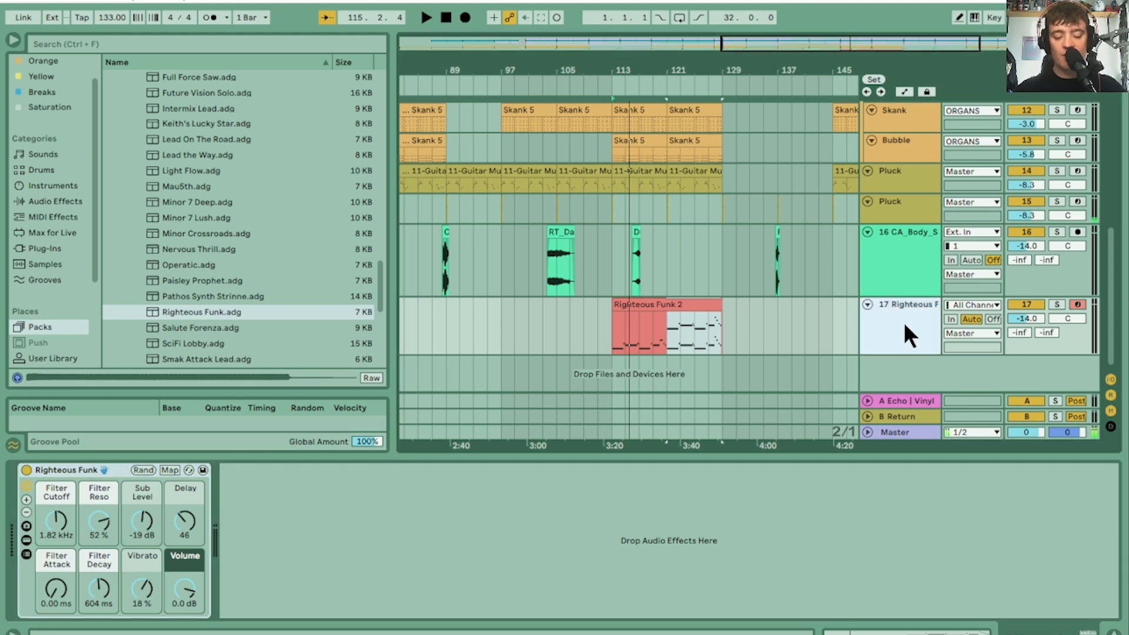
pyautogui.hotkey('ctrl', 'd')
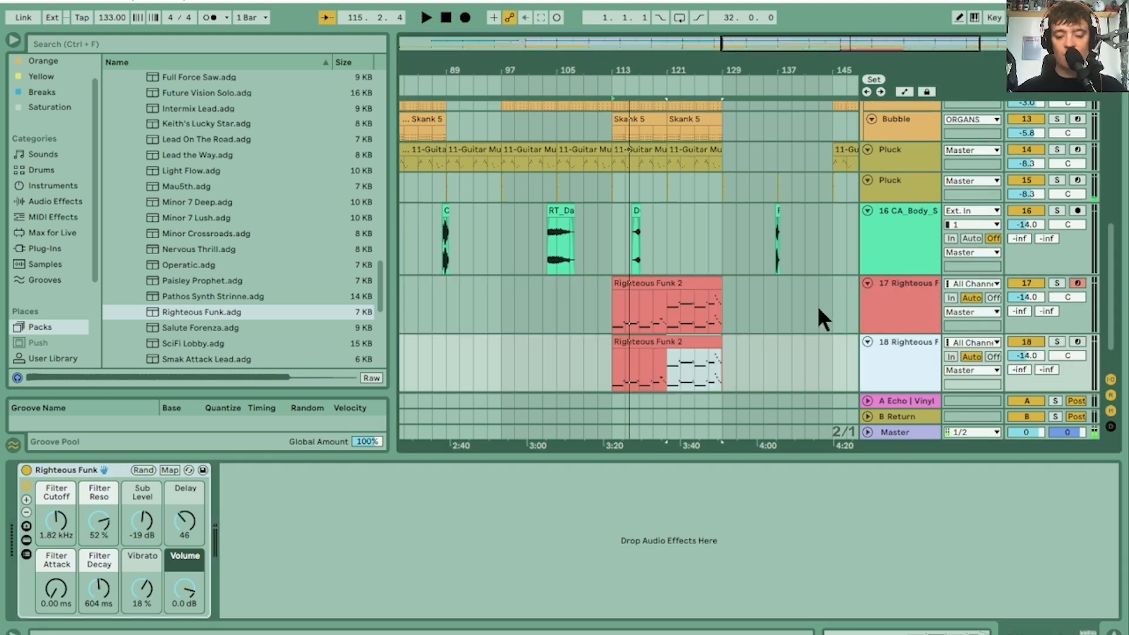
pyautogui.doubleClick(695, 282)
pyautogui.press('Delete')
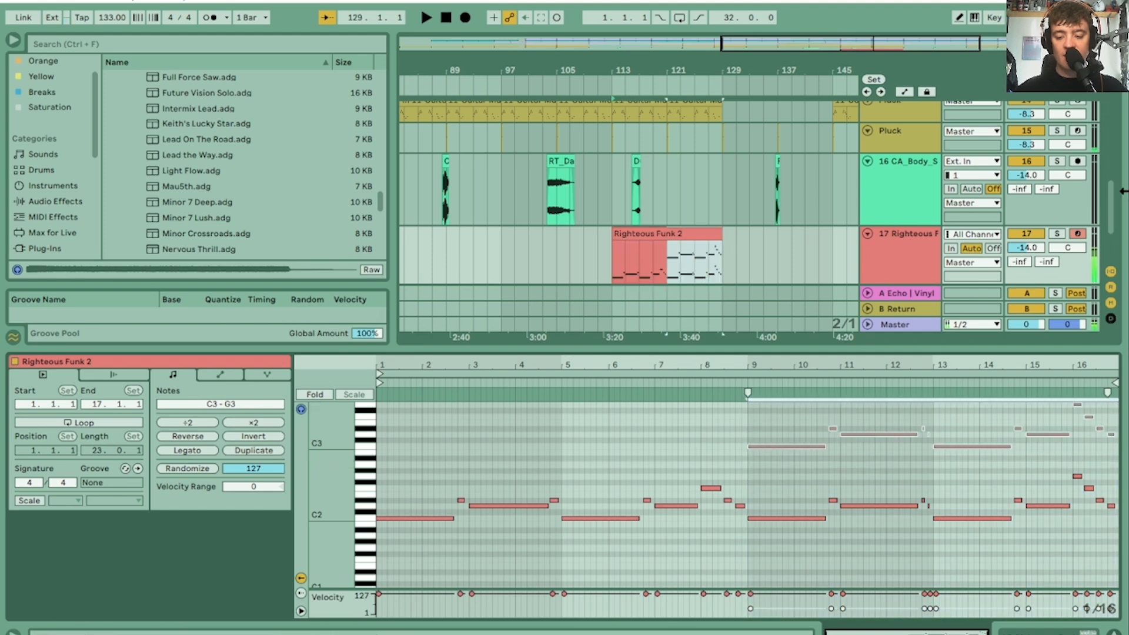
# Step: Delete the lower-octave notes from track 18's Righteous Funk clip, leaving only the C3–G3 notes
pyautogui.scroll(-4, 819, 272)
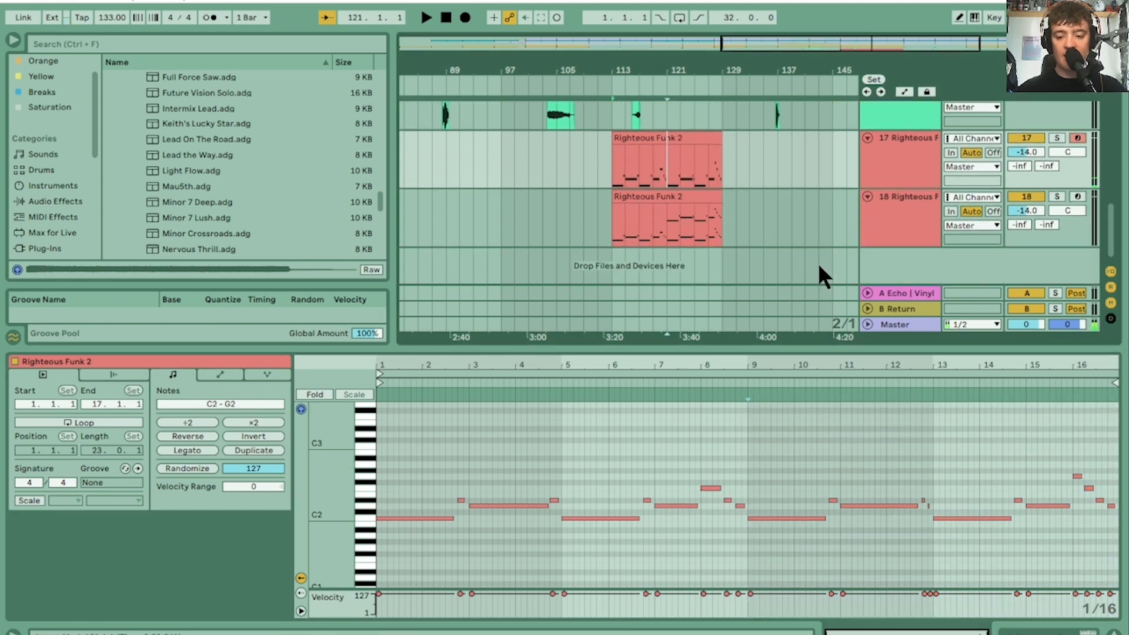
pyautogui.click(679, 192)
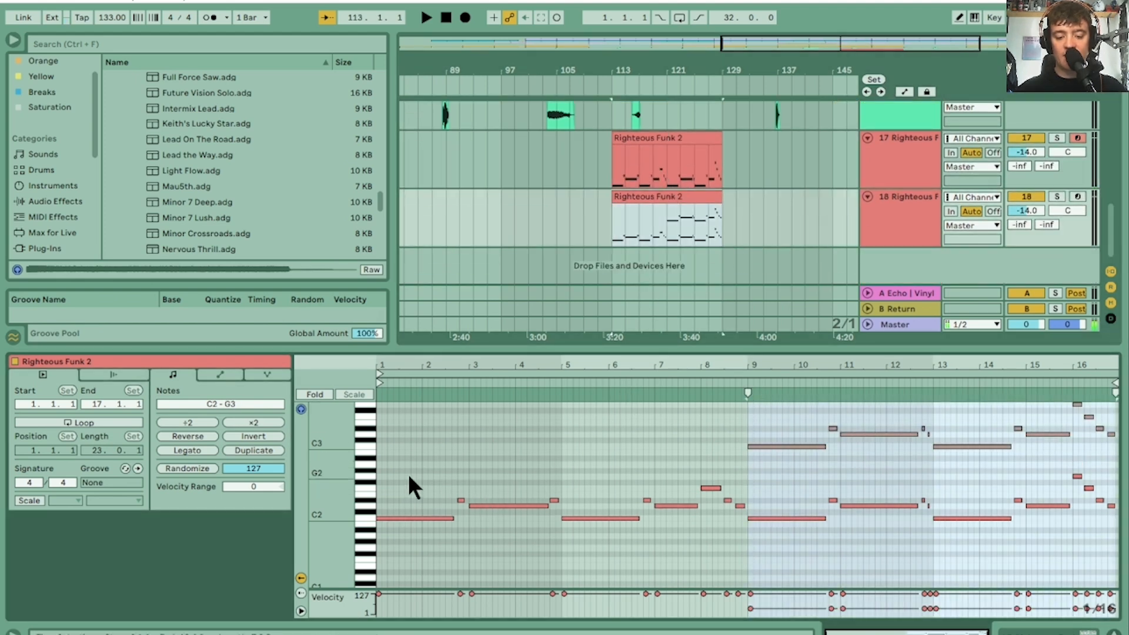
pyautogui.moveTo(410, 476); pyautogui.dragTo(1118, 587)
pyautogui.press('Delete')
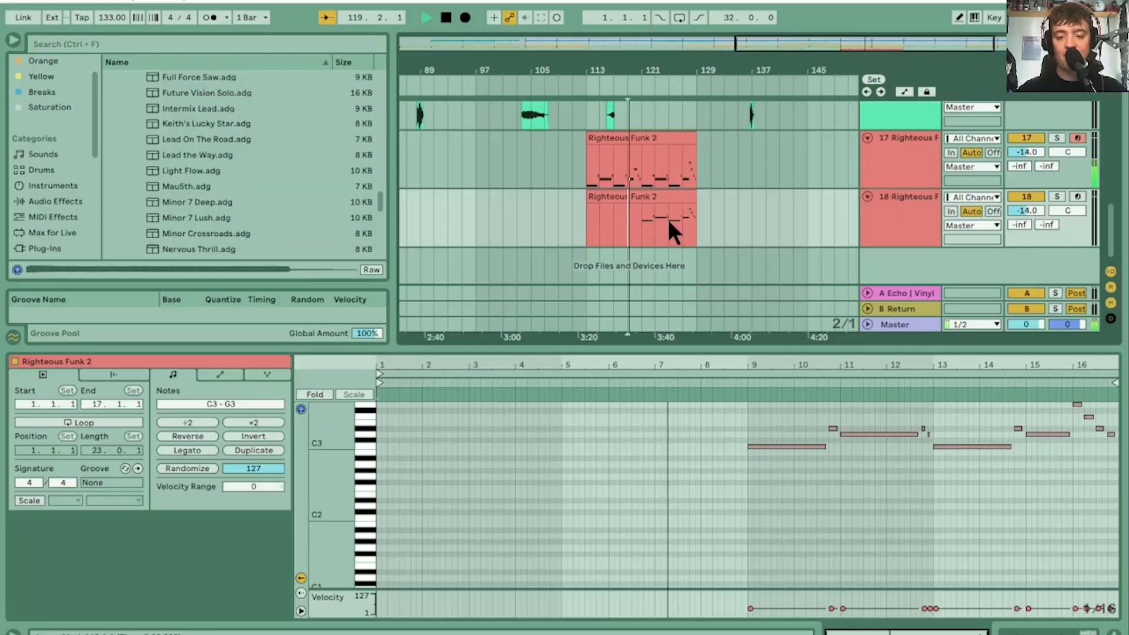
# Step: Play the section from about bar 119 and balance track 18's volume against the mix, at about -15.6 dB
pyautogui.moveTo(639, 56); pyautogui.dragTo(798, 126)
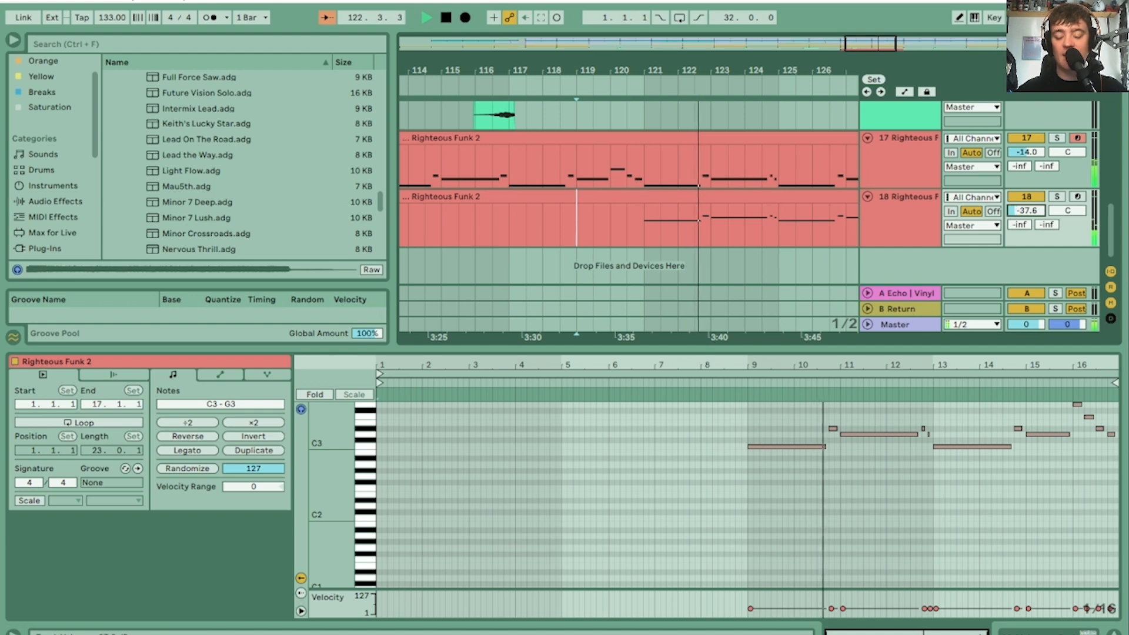
pyautogui.press('space')
pyautogui.press('space')
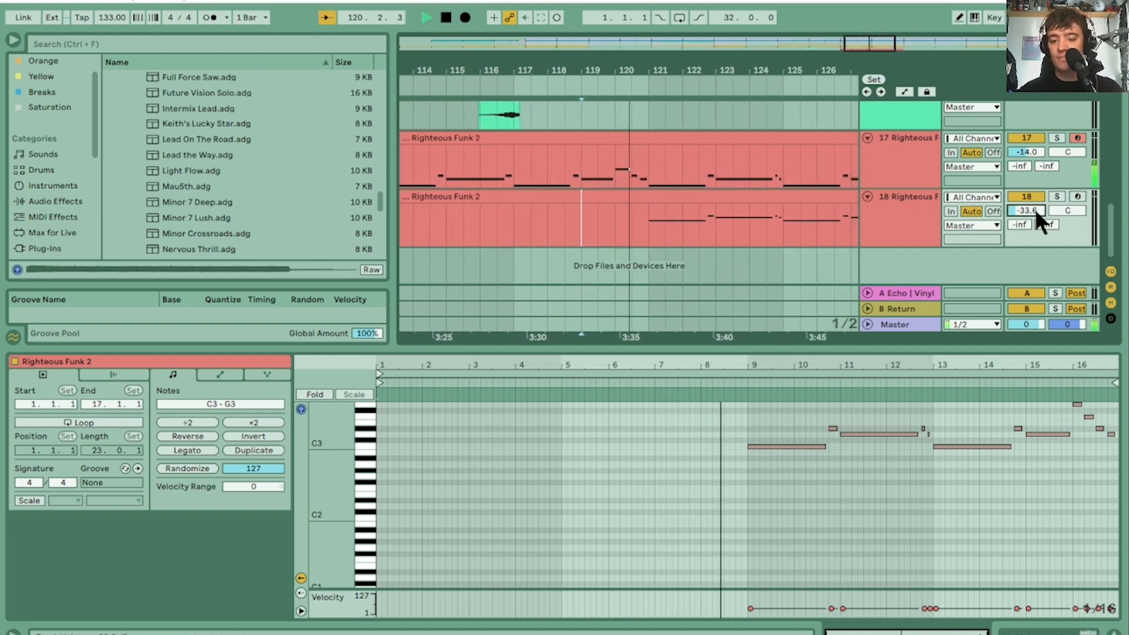
pyautogui.scroll(5, 1035, 209)
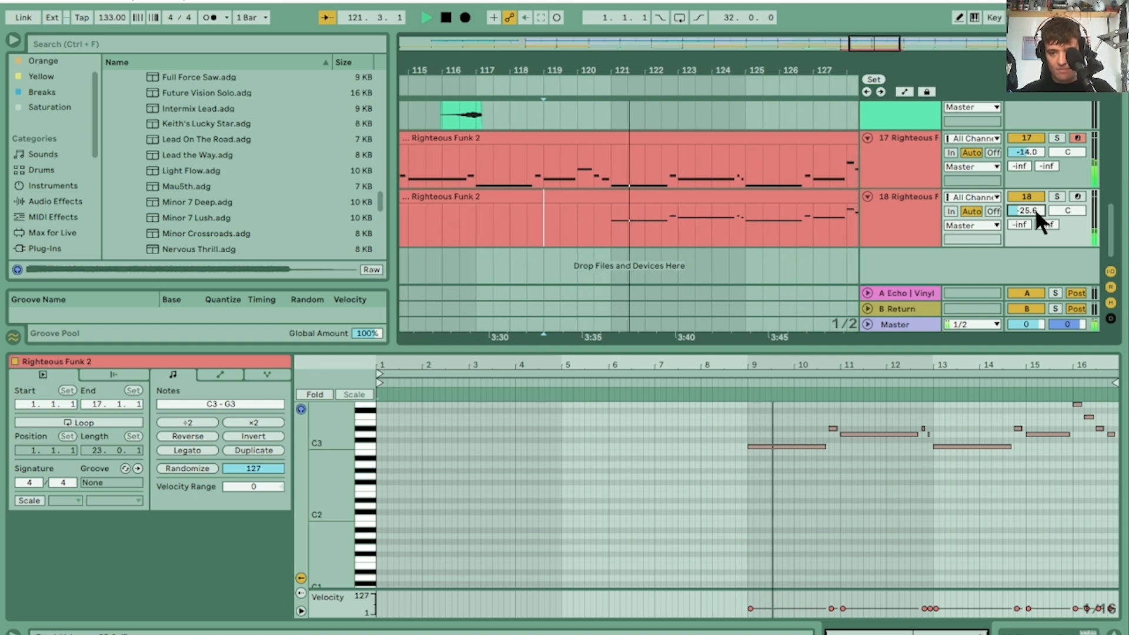
pyautogui.scroll(13, 1035, 210)
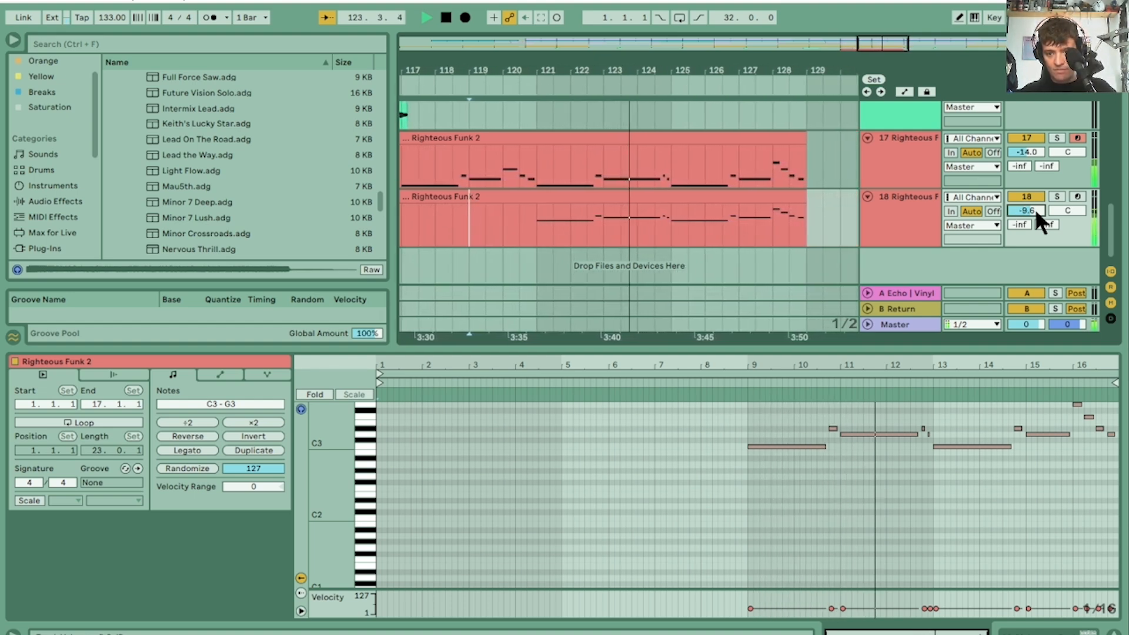
pyautogui.scroll(-10, 1035, 209)
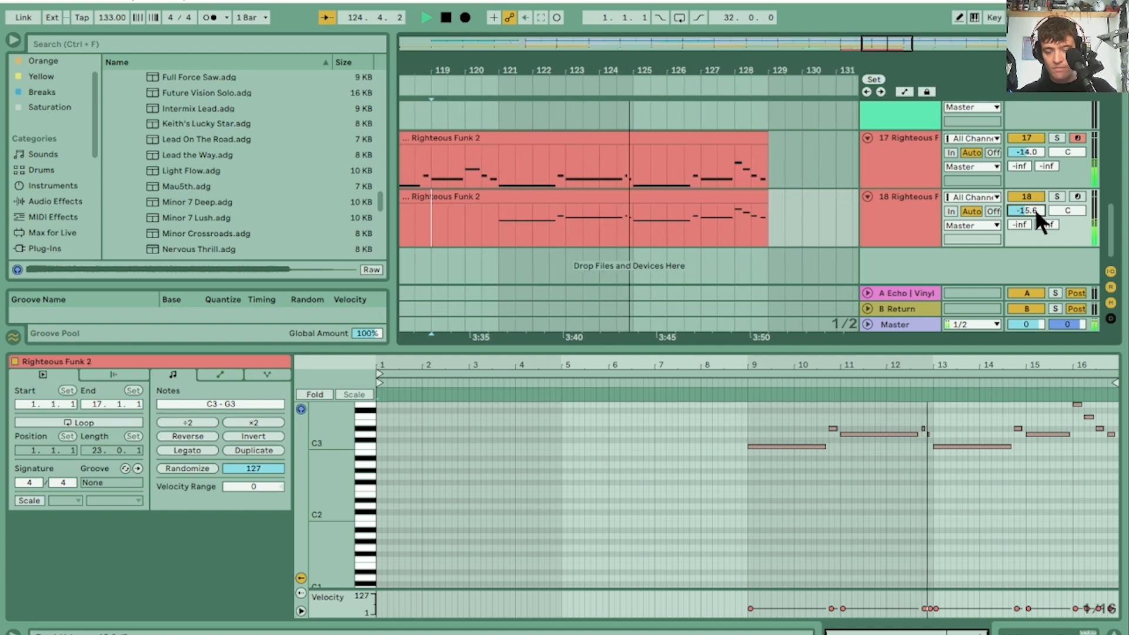
# Step: Replay the section from about bar 119, then add an EQ Eight to track 18, the octave-higher Righteous Funk layer
pyautogui.press('space')
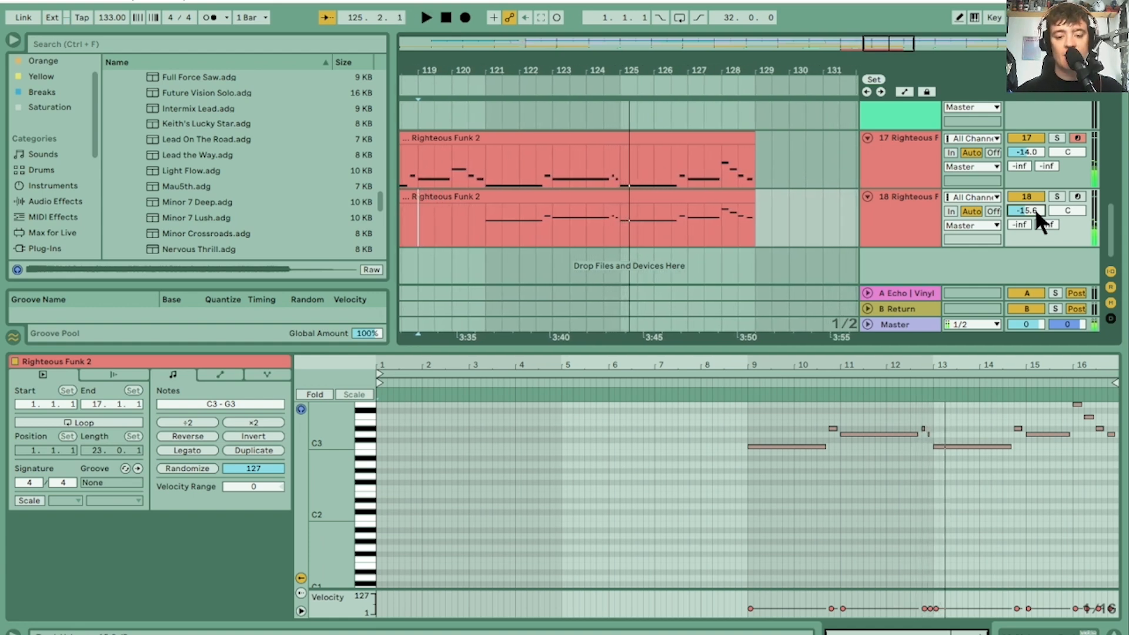
pyautogui.click(442, 80)
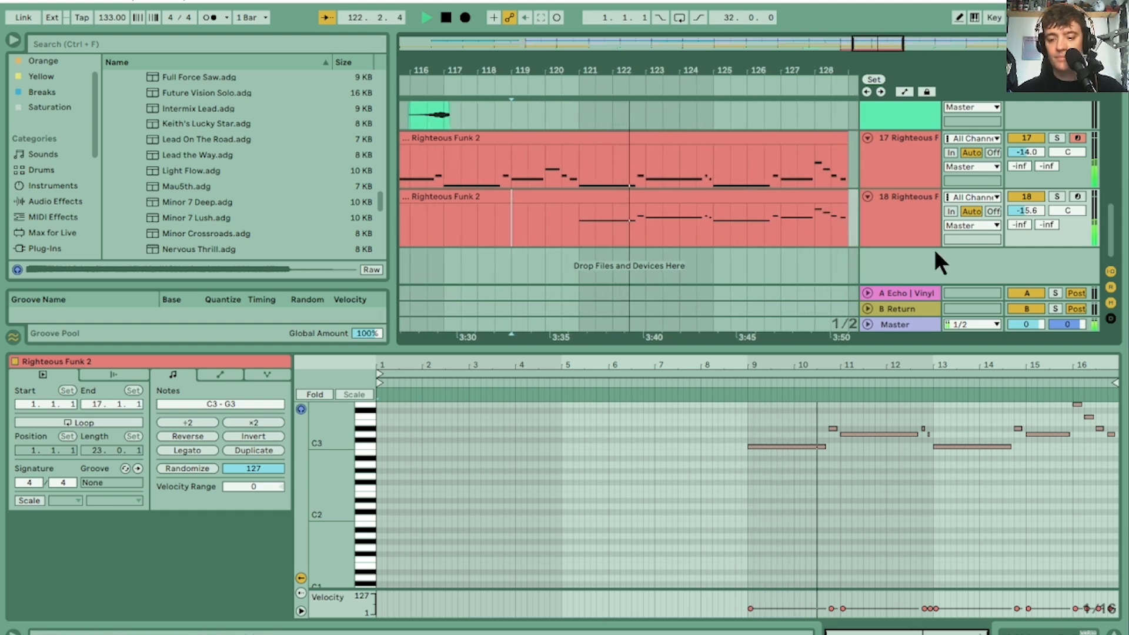
pyautogui.doubleClick(937, 227)
pyautogui.press('space')
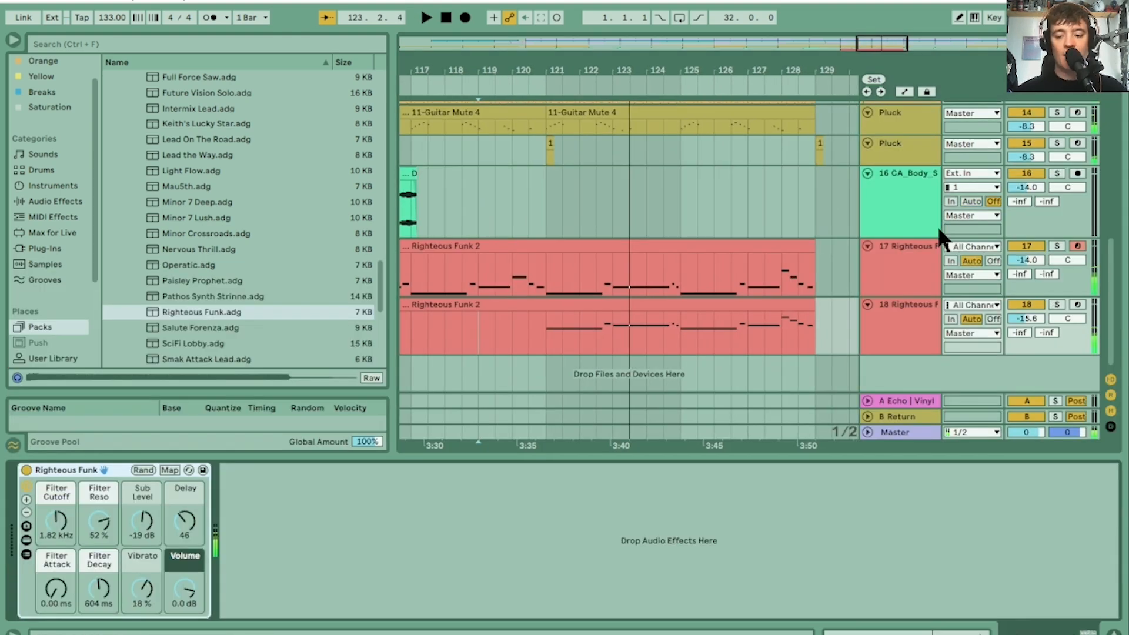
pyautogui.click(41, 199)
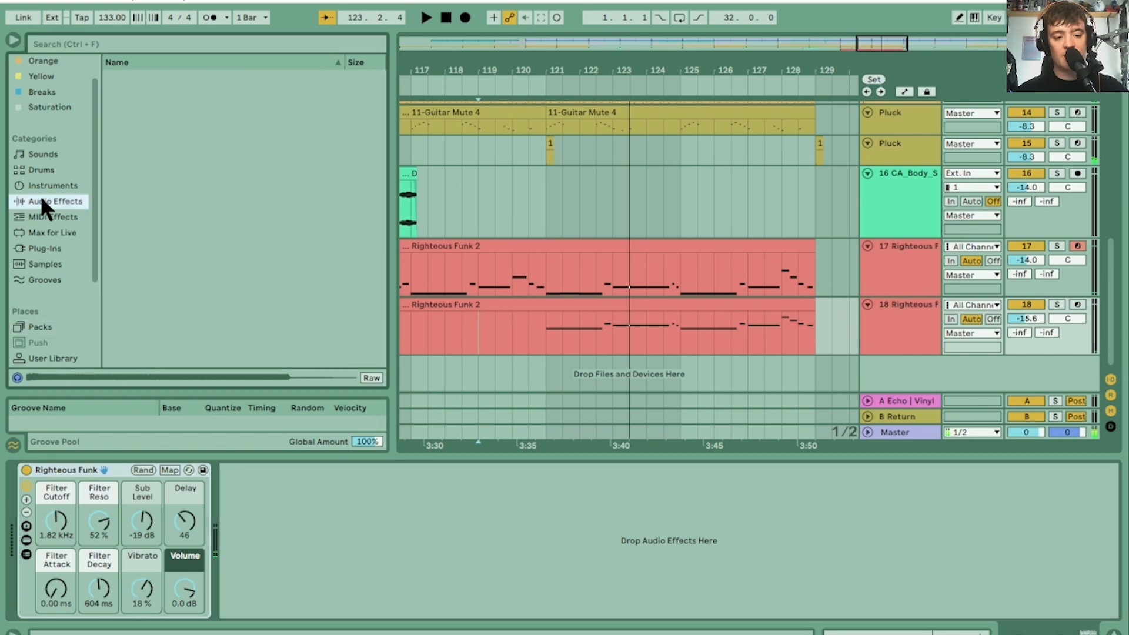
pyautogui.click(110, 77)
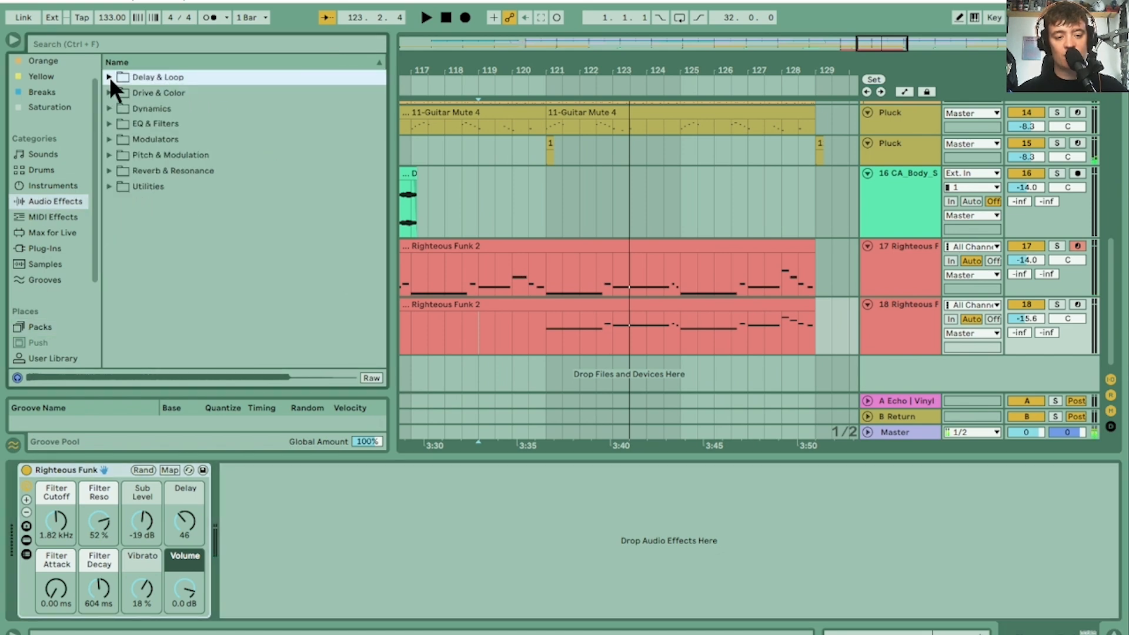
pyautogui.click(108, 124)
pyautogui.click(132, 168)
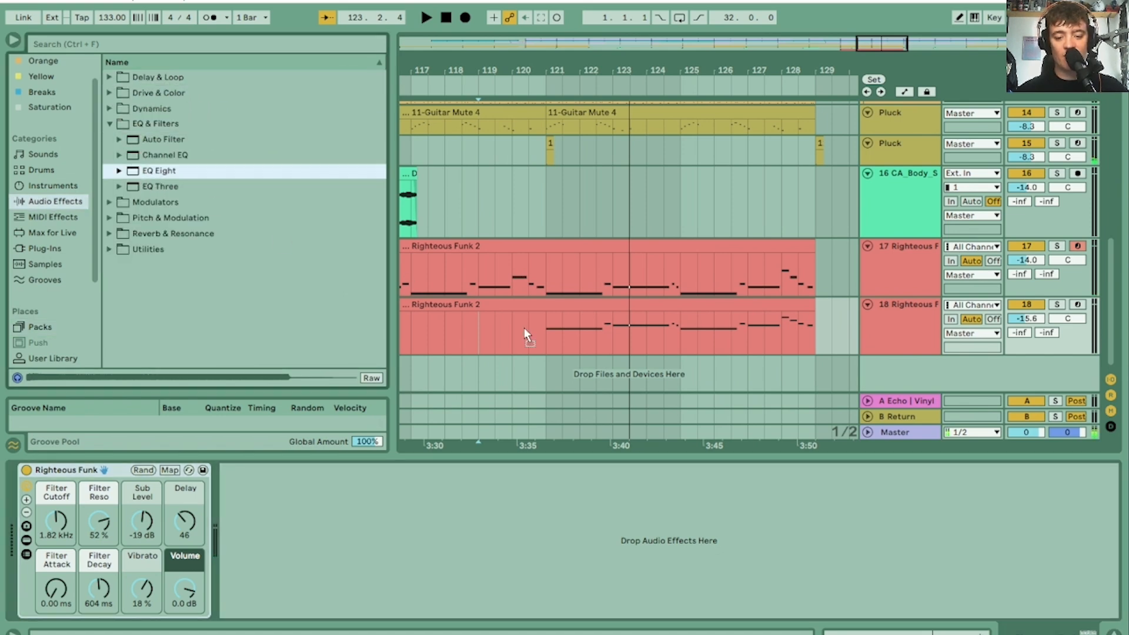
pyautogui.moveTo(622, 332); pyautogui.dragTo(620, 330)
# Step: During playback, make EQ Eight band 1 on track 18 a low-cut filter at about 562 Hz and raise the track volume to -9.6 dB
pyautogui.press('space')
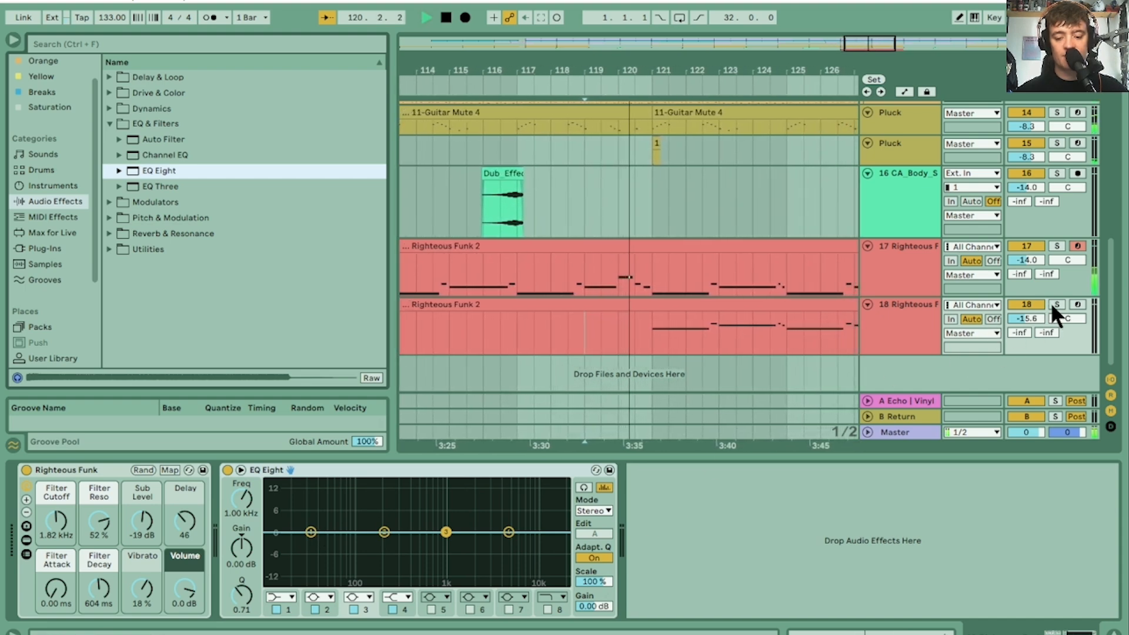
pyautogui.click(310, 532)
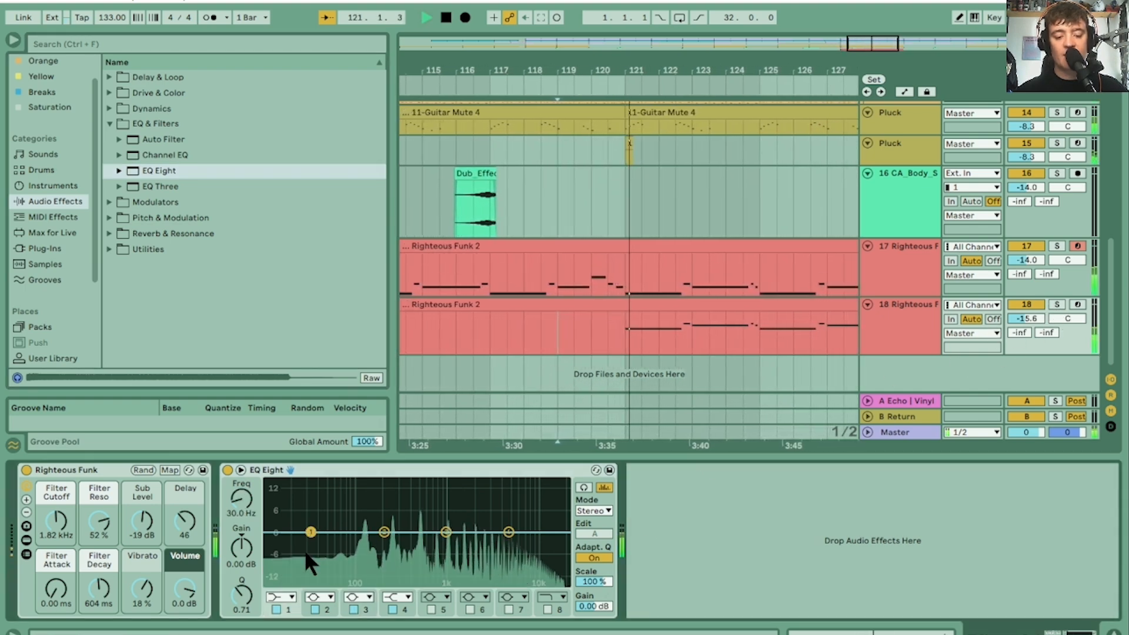
pyautogui.click(288, 595)
pyautogui.click(275, 500)
pyautogui.moveTo(311, 543); pyautogui.dragTo(423, 543)
pyautogui.moveTo(1031, 317); pyautogui.dragTo(1031, 308)
pyautogui.press('space')
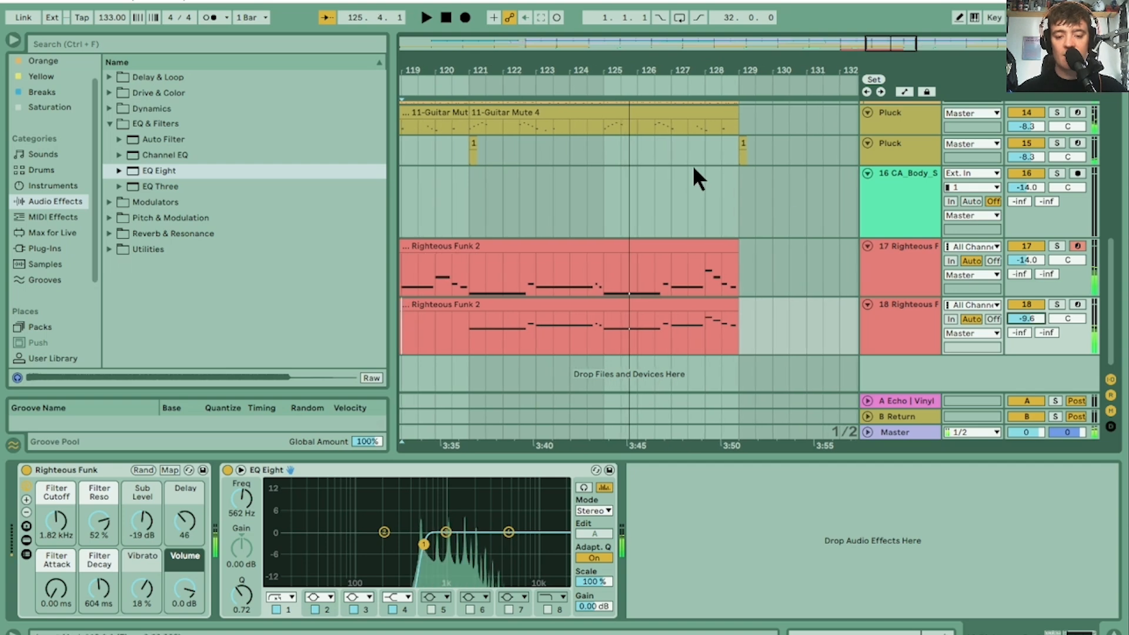
# Step: Search the plug-ins for "wider" and insert Polyverse Music's Wider on track 18 ahead of the EQ Eight
pyautogui.press('space')
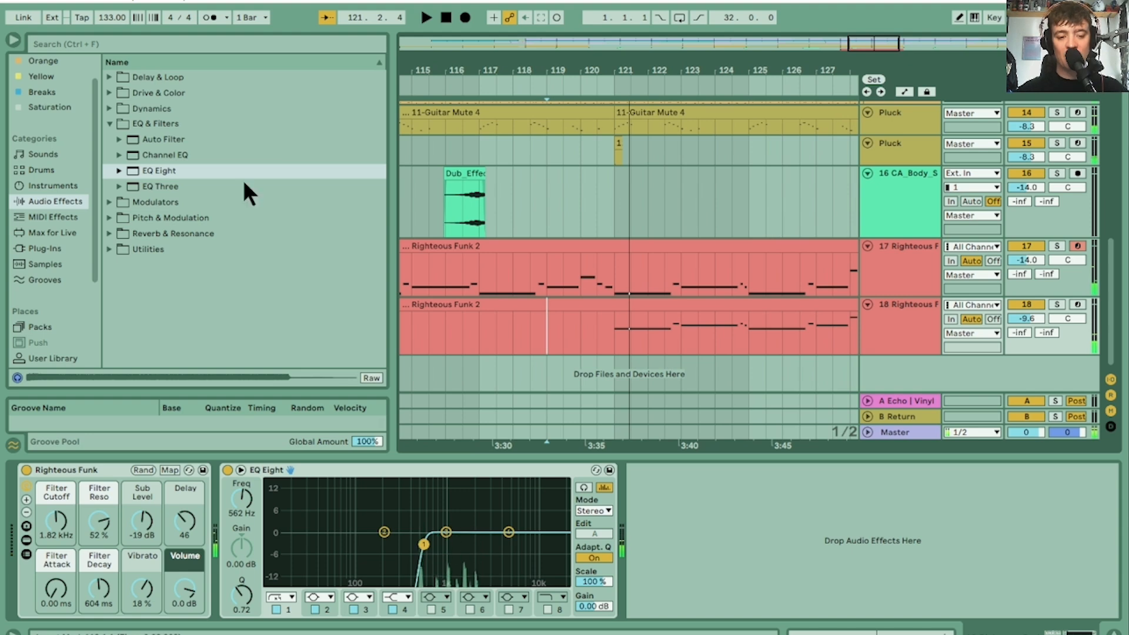
pyautogui.click(37, 248)
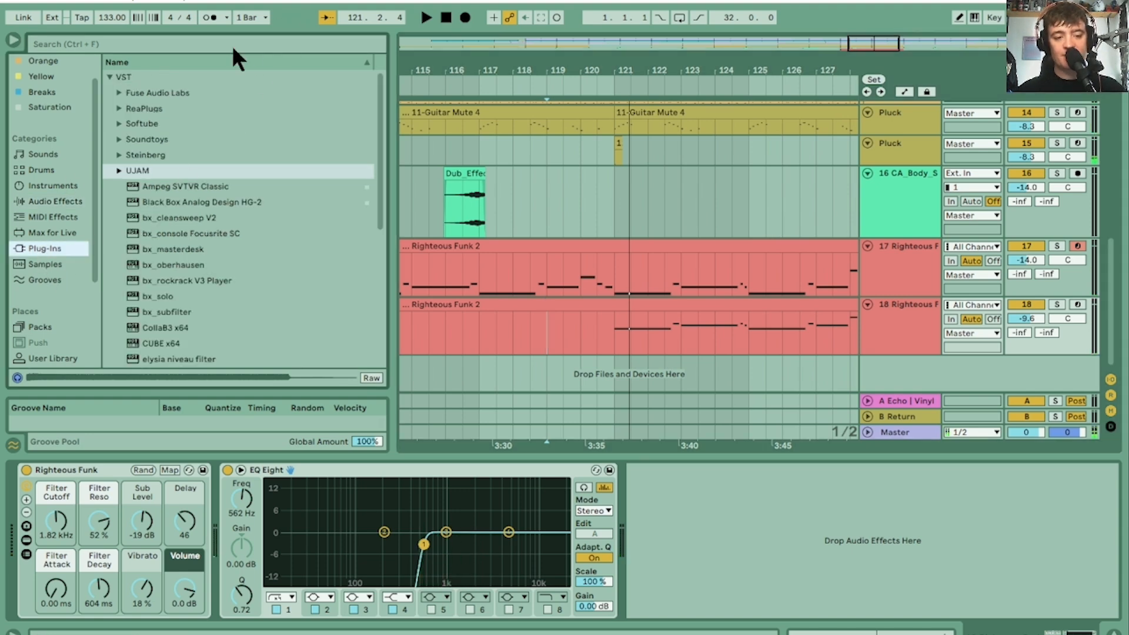
pyautogui.write('wider')
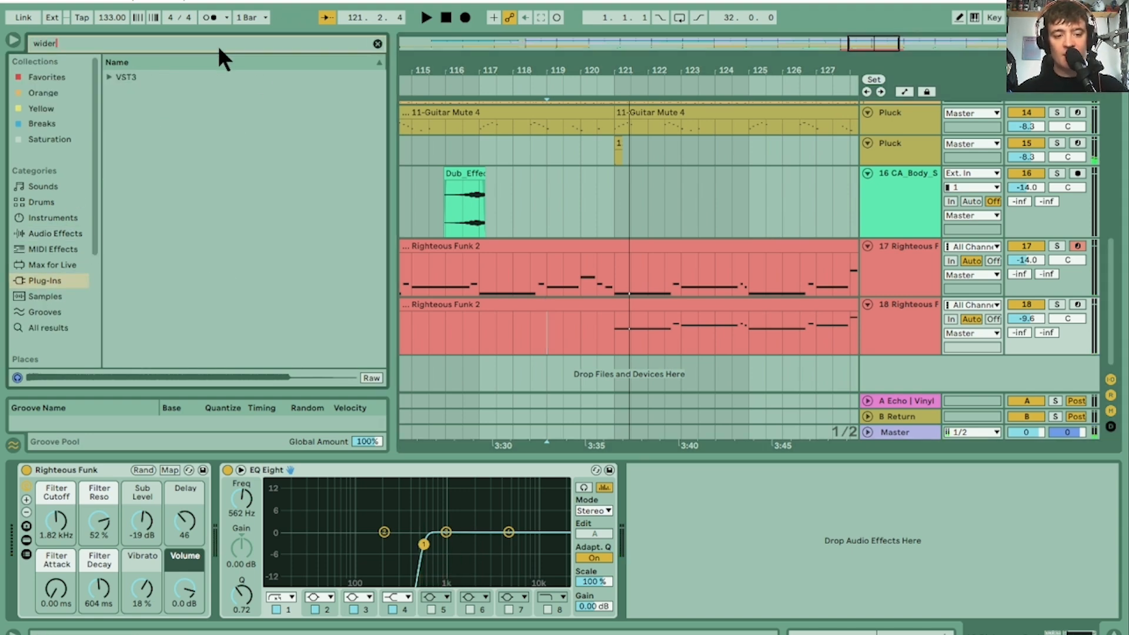
pyautogui.click(108, 77)
pyautogui.click(121, 91)
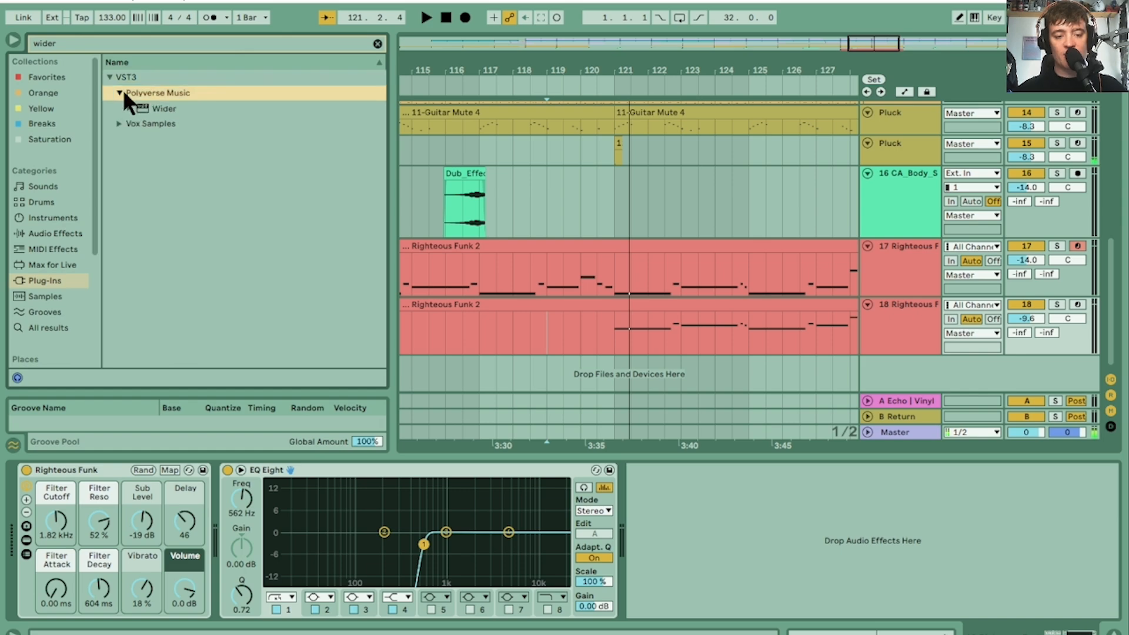
pyautogui.click(150, 106)
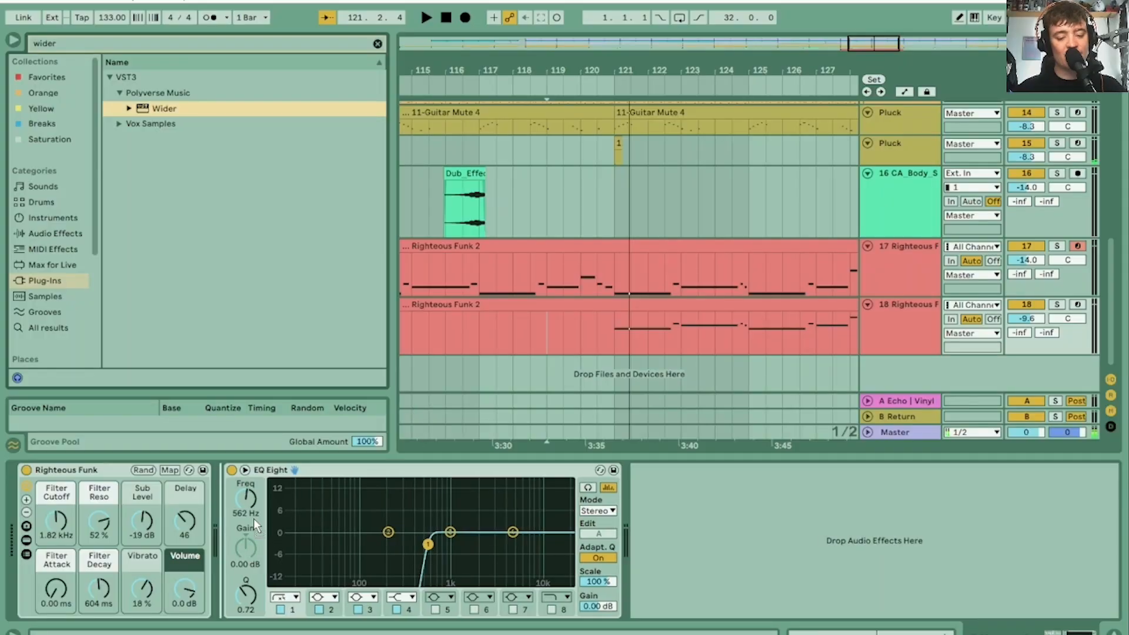
pyautogui.moveTo(254, 518); pyautogui.dragTo(253, 518)
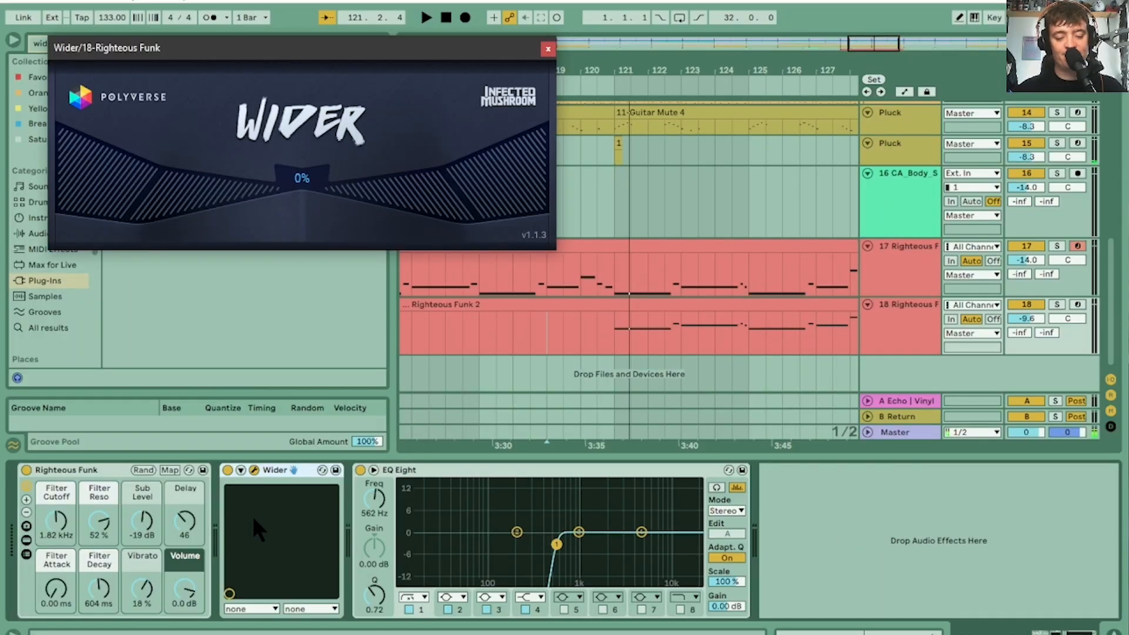
# Step: Set Wider to 116% while listening, lower track 18's volume to -18.6 dB, and close the plug-in window
pyautogui.press('space')
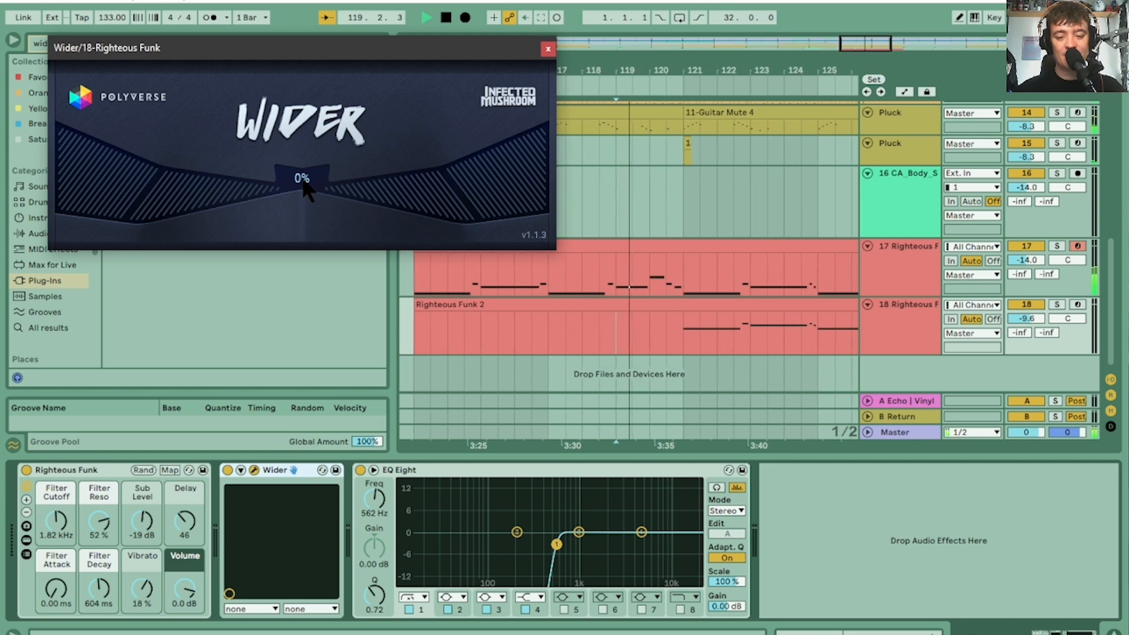
pyautogui.moveTo(304, 188); pyautogui.dragTo(315, 34)
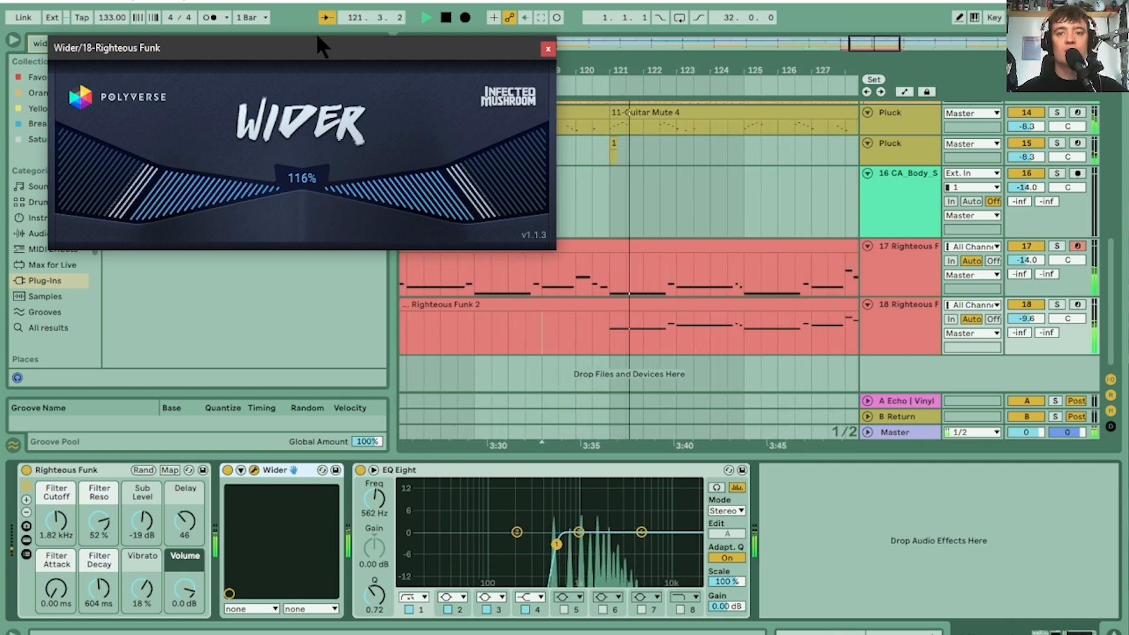
pyautogui.click(1017, 305)
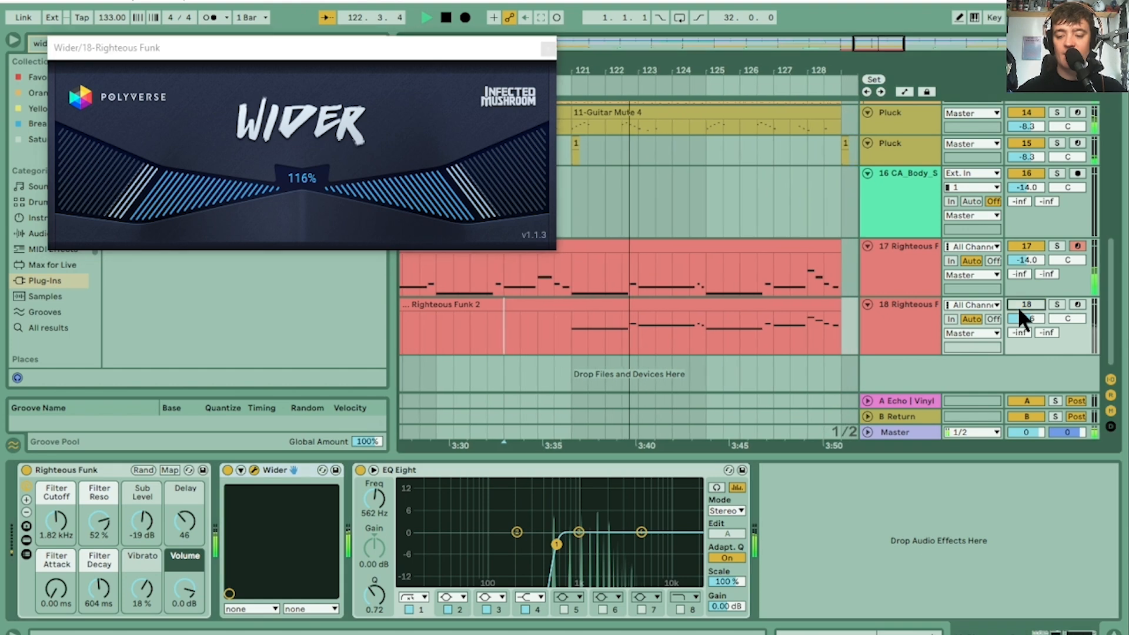
pyautogui.moveTo(1027, 320)
pyautogui.mouseDown()
pyautogui.moveTo(1027, 331)
pyautogui.moveTo(1028, 321)
pyautogui.mouseUp()
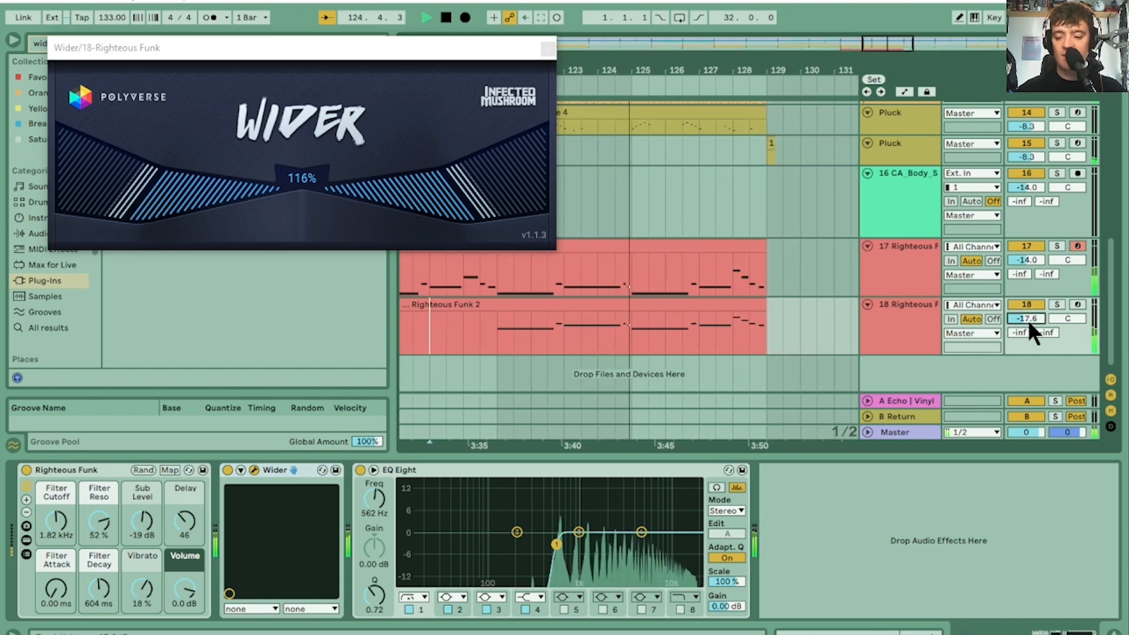
pyautogui.press('space')
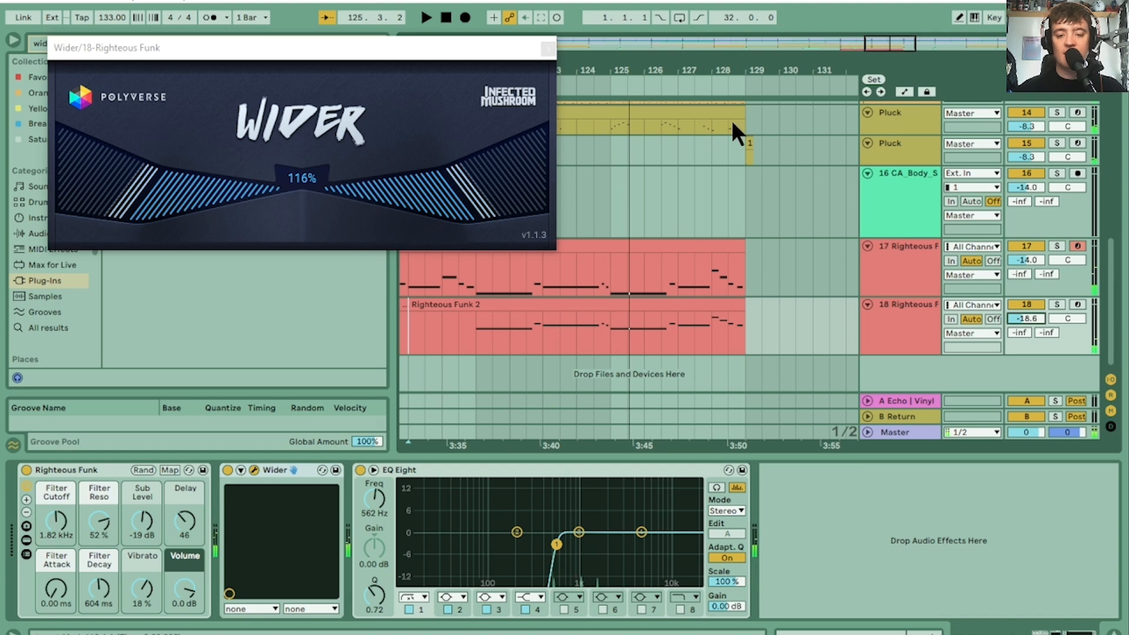
pyautogui.click(546, 49)
# Step: Listen to the mix from about bar 119, then solo track 18 and play it from bar 121
pyautogui.moveTo(517, 68); pyautogui.dragTo(613, 68)
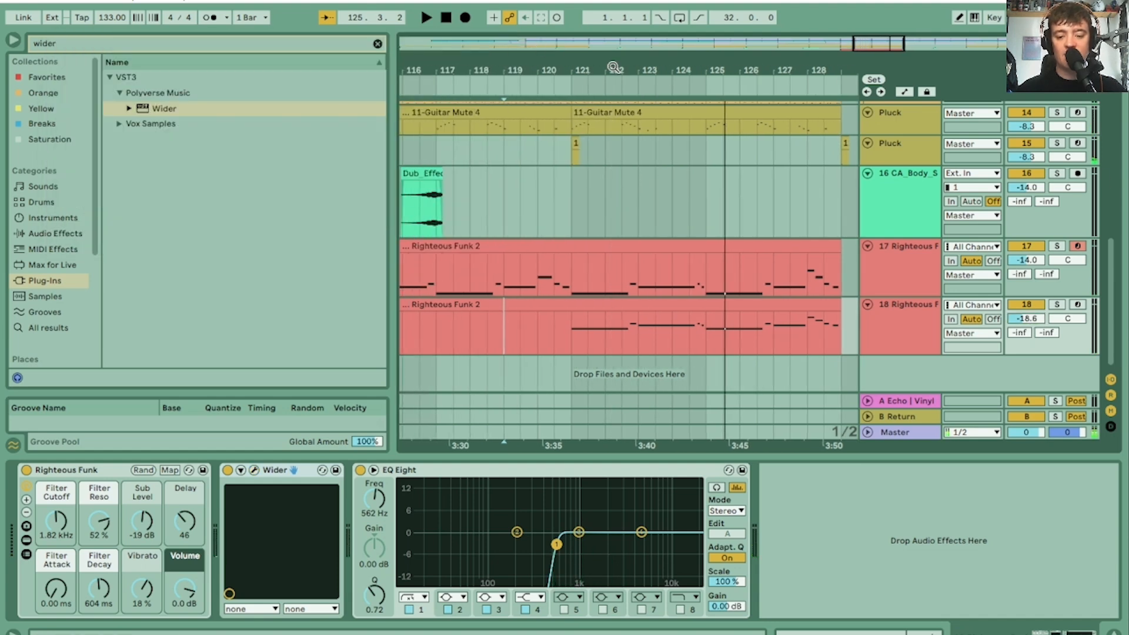
pyautogui.click(544, 93)
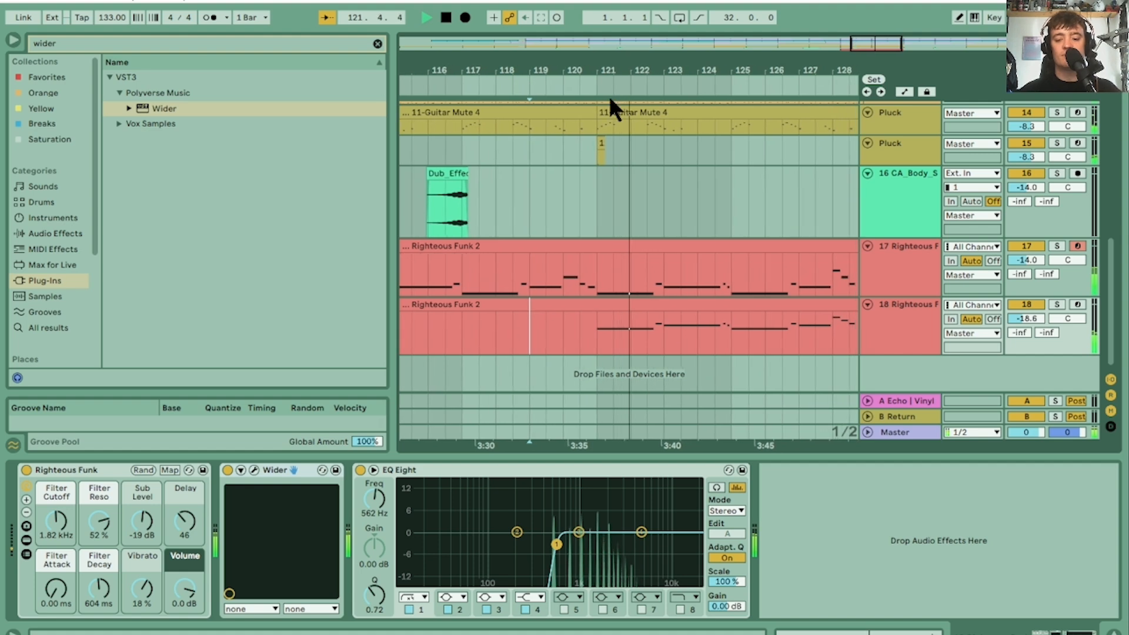
pyautogui.press('space')
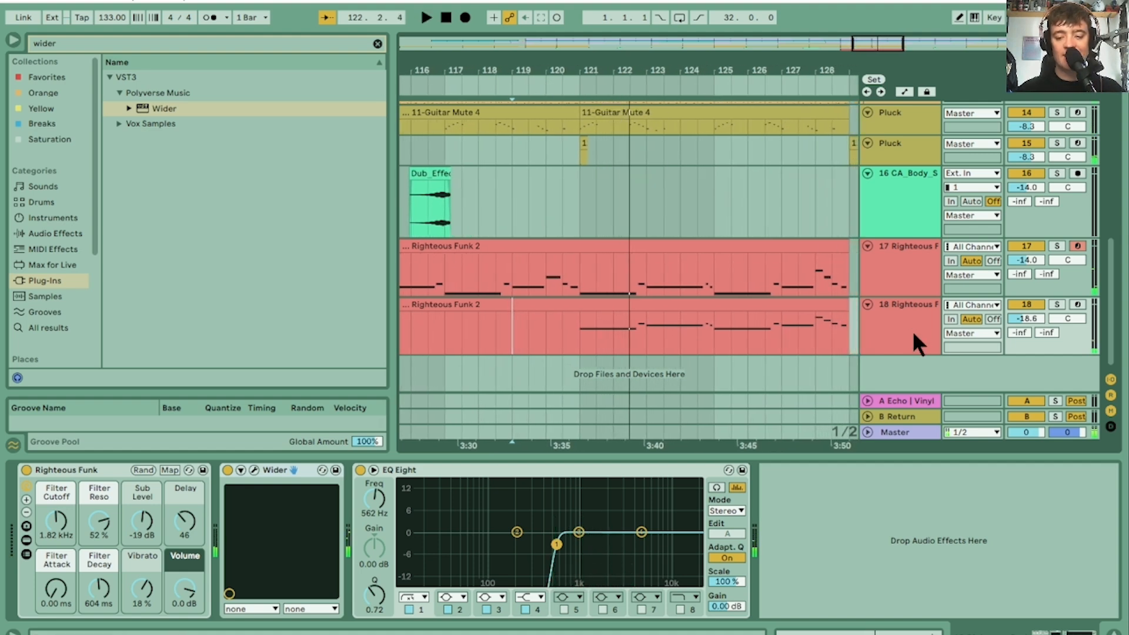
pyautogui.click(1057, 302)
pyautogui.press('space')
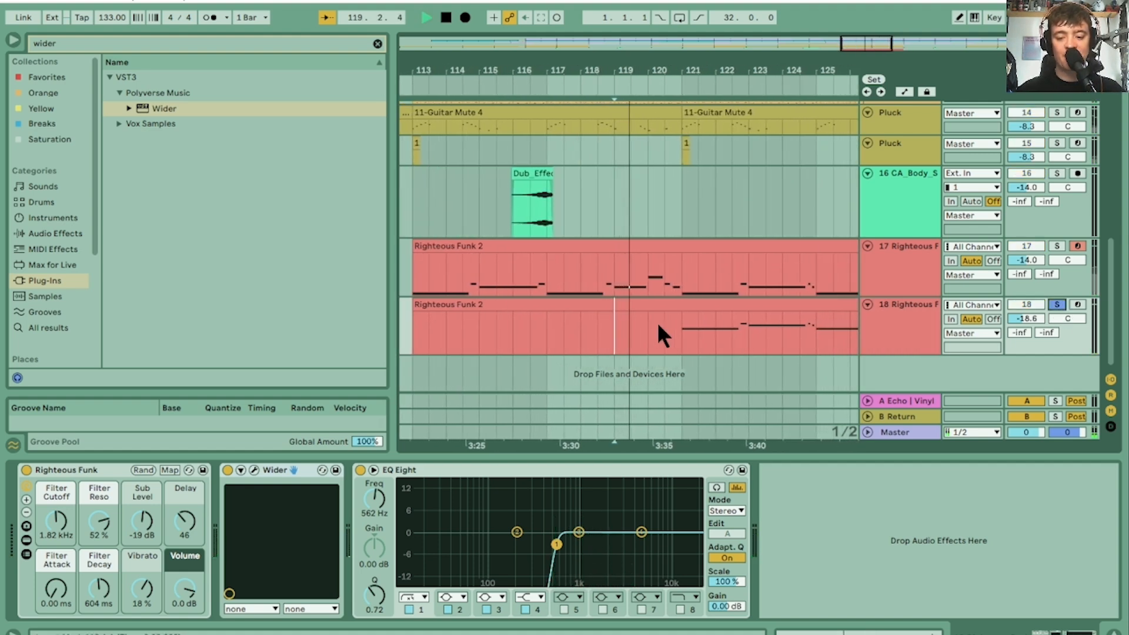
pyautogui.click(675, 326)
pyautogui.moveTo(1110, 288); pyautogui.dragTo(1111, 89)
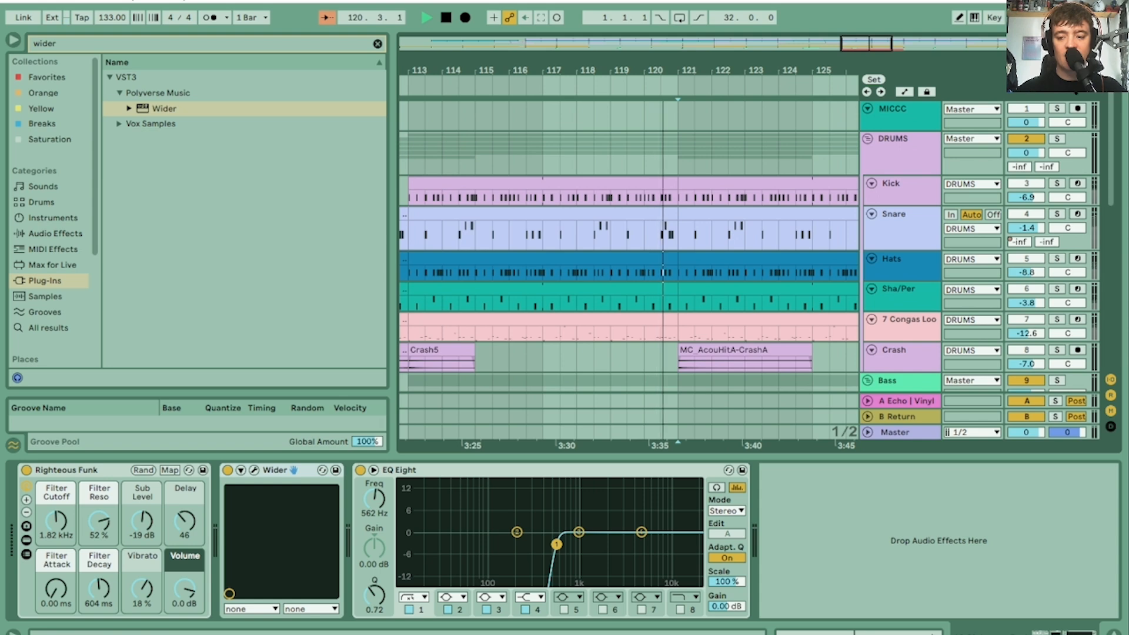
pyautogui.scroll(-10, 1056, 104)
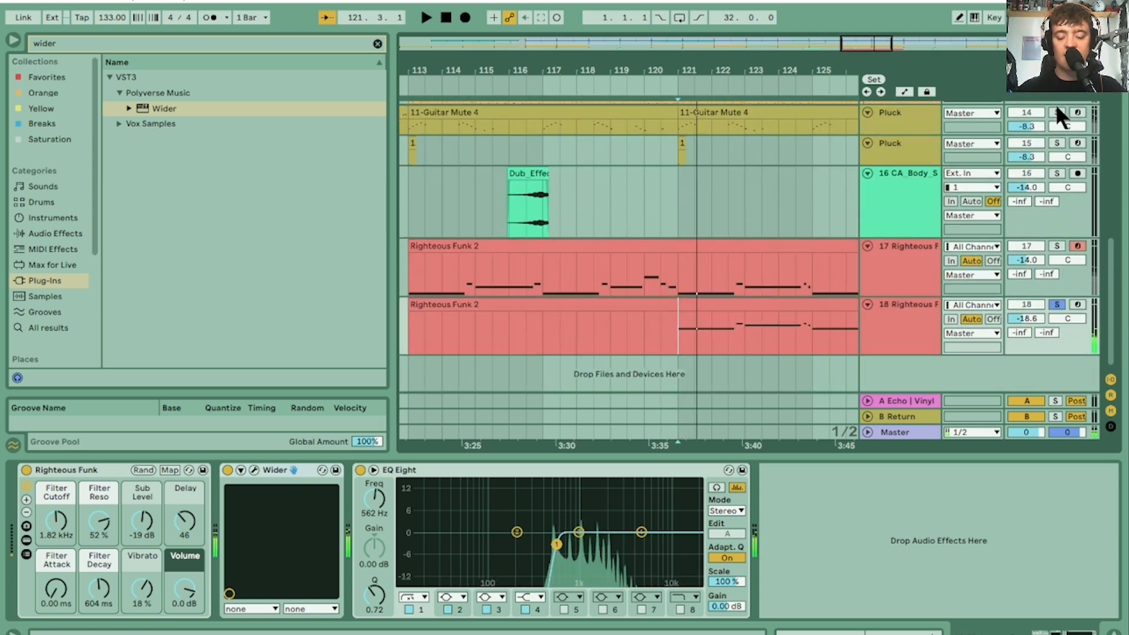
pyautogui.press('space')
pyautogui.press('space')
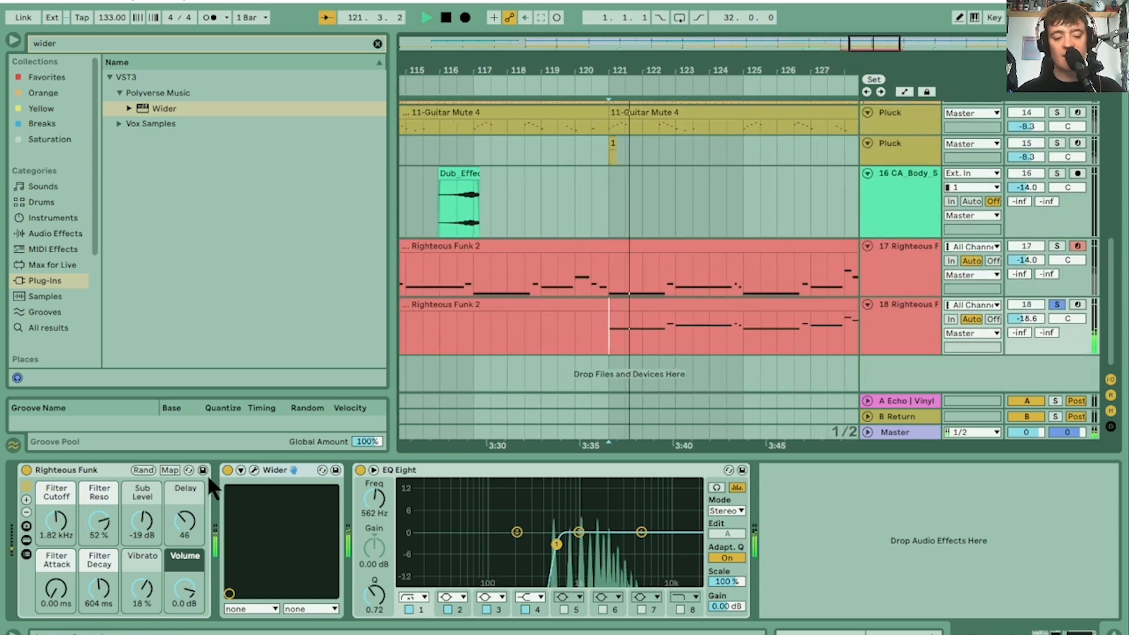
# Step: Shape track 18's Righteous Funk: cutoff 4.77 kHz, resonance 36%, sub level -inf dB, delay 116, vibrato 29%, filter attack 1.37 ms
pyautogui.moveTo(98, 522); pyautogui.dragTo(57, 497)
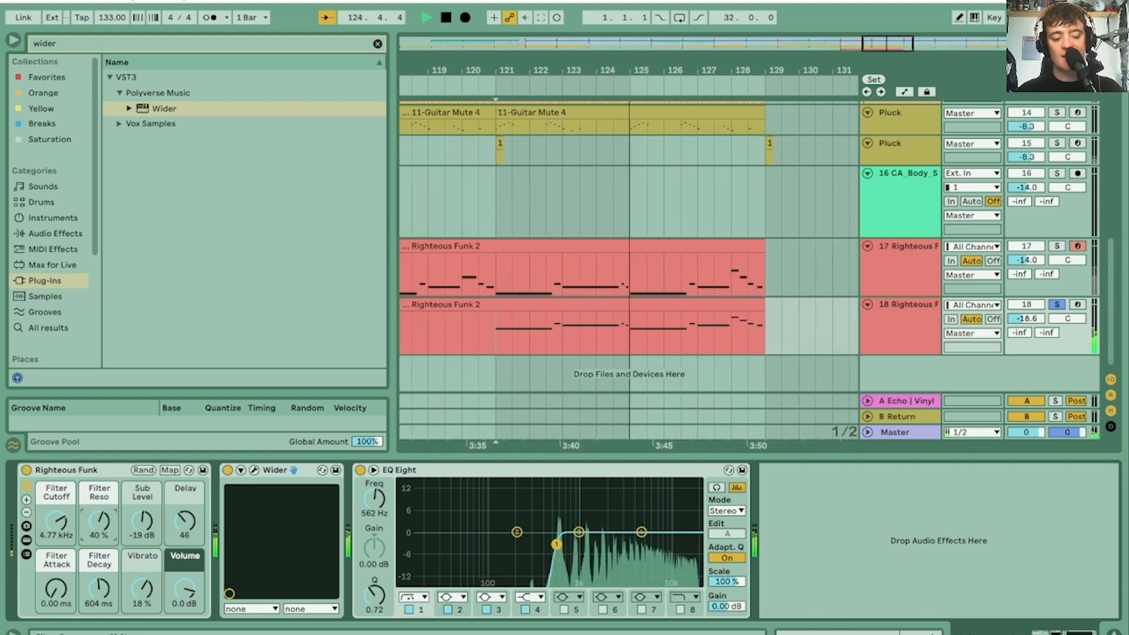
pyautogui.moveTo(181, 528); pyautogui.dragTo(181, 473)
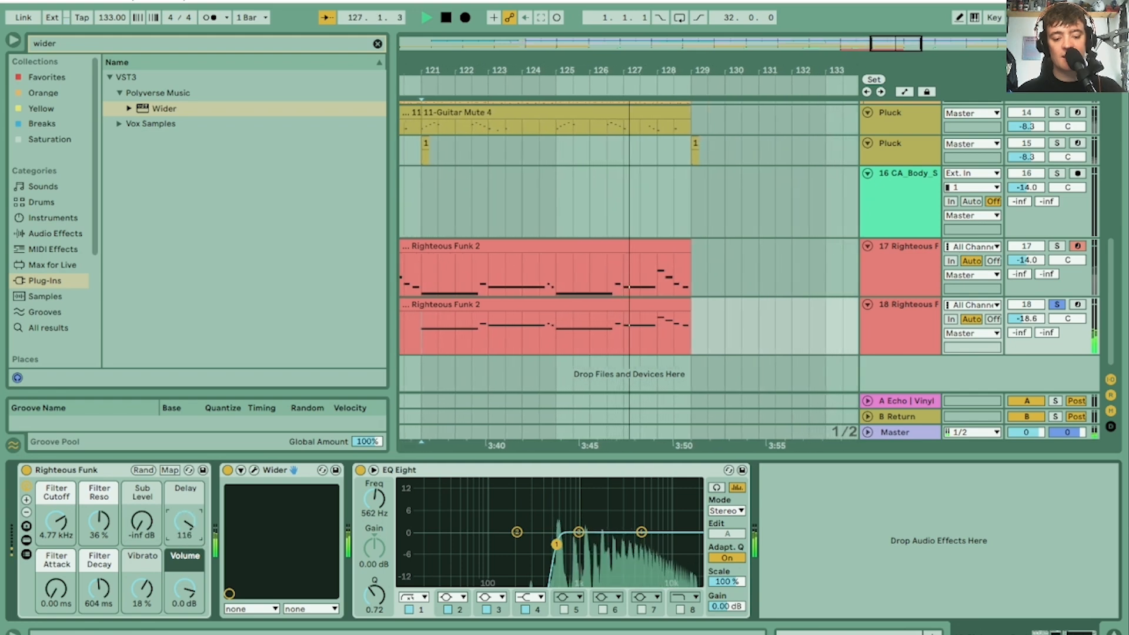
pyautogui.click(134, 590)
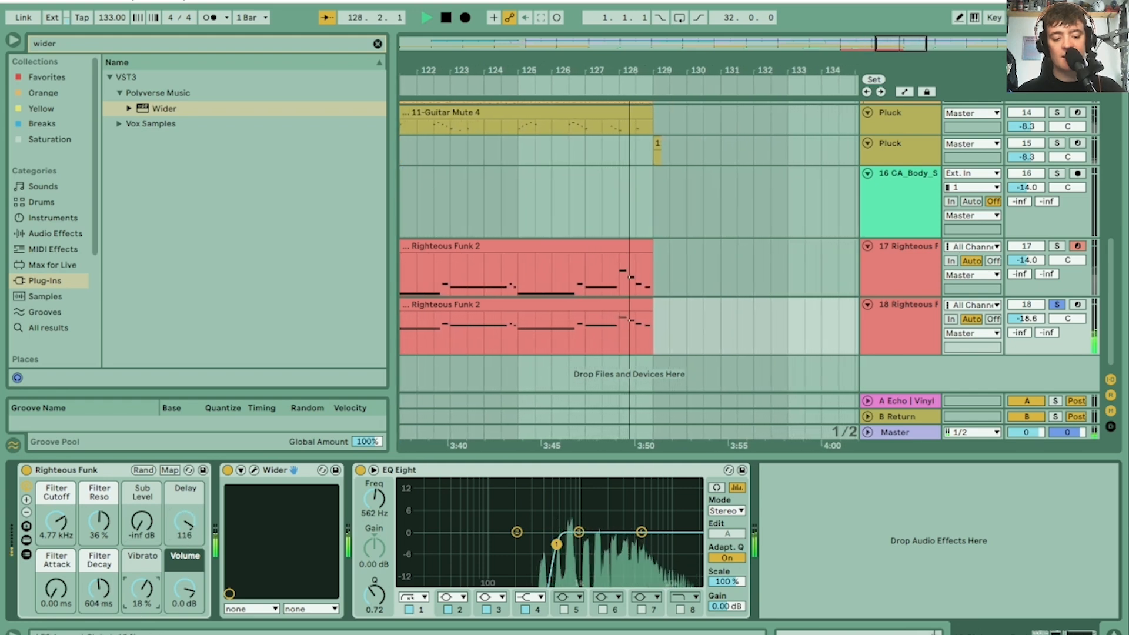
pyautogui.moveTo(134, 590); pyautogui.dragTo(134, 580)
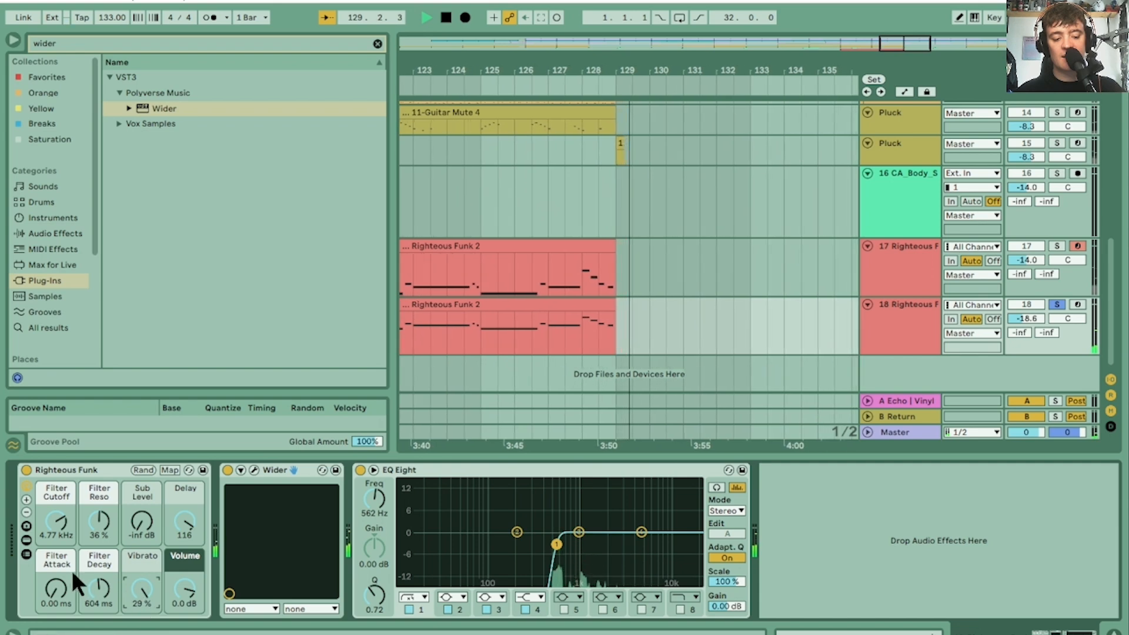
pyautogui.moveTo(55, 585); pyautogui.dragTo(55, 596)
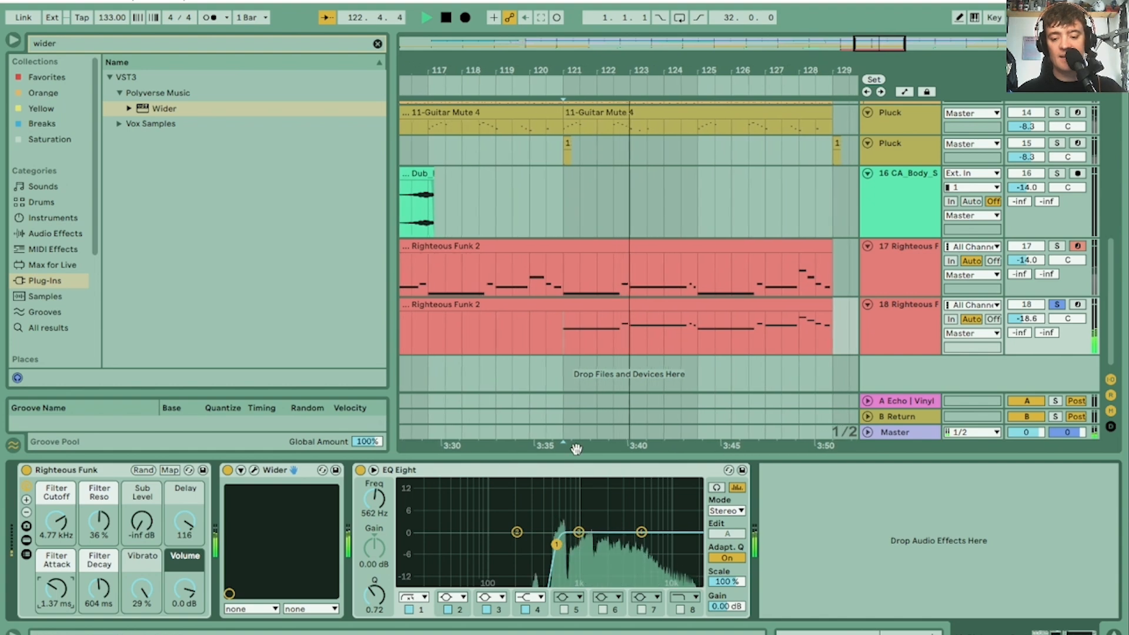
# Step: Unsolo track 18 and group the two Righteous Funk tracks, 17 and 18
pyautogui.click(1056, 304)
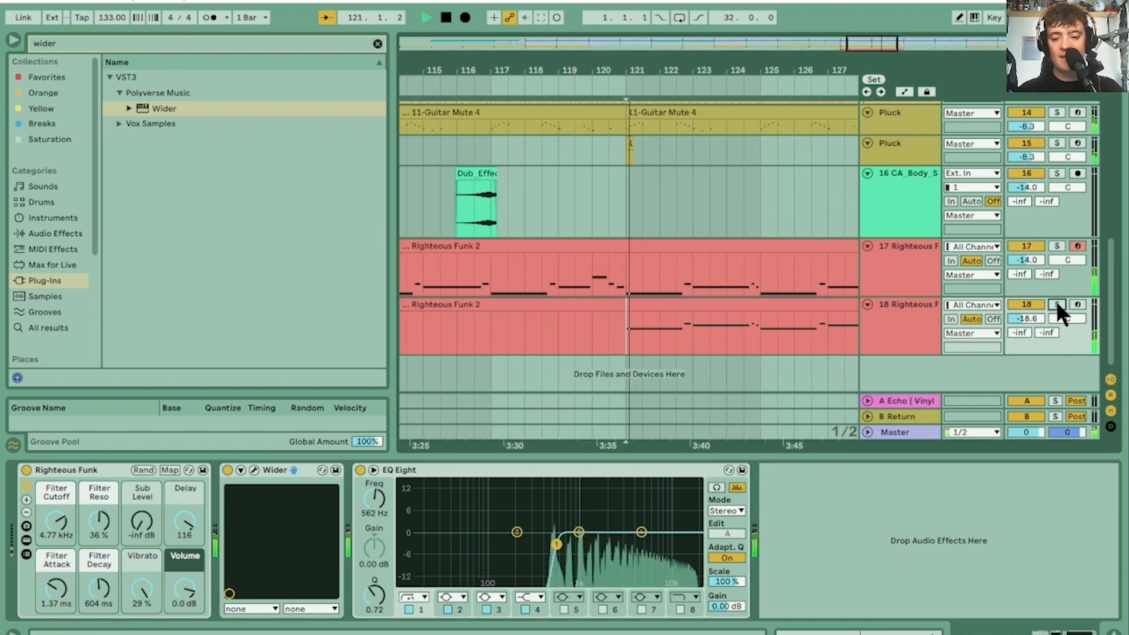
pyautogui.click(915, 249)
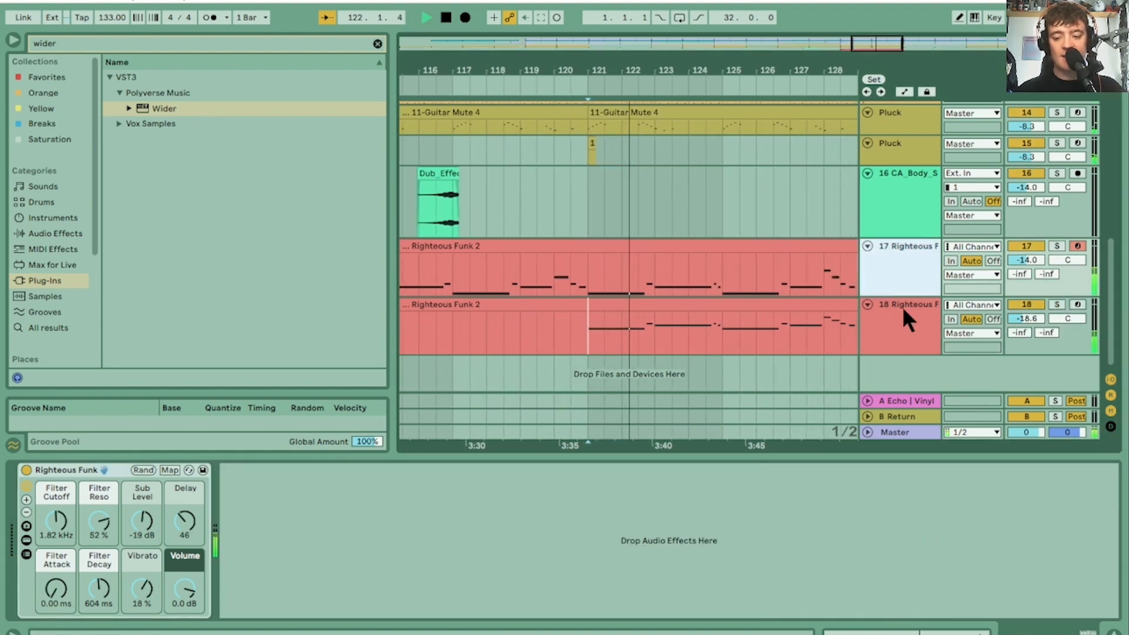
pyautogui.keyDown('shift'); pyautogui.click(901, 305); pyautogui.keyUp('shift')
pyautogui.hotkey('ctrl', 'g')
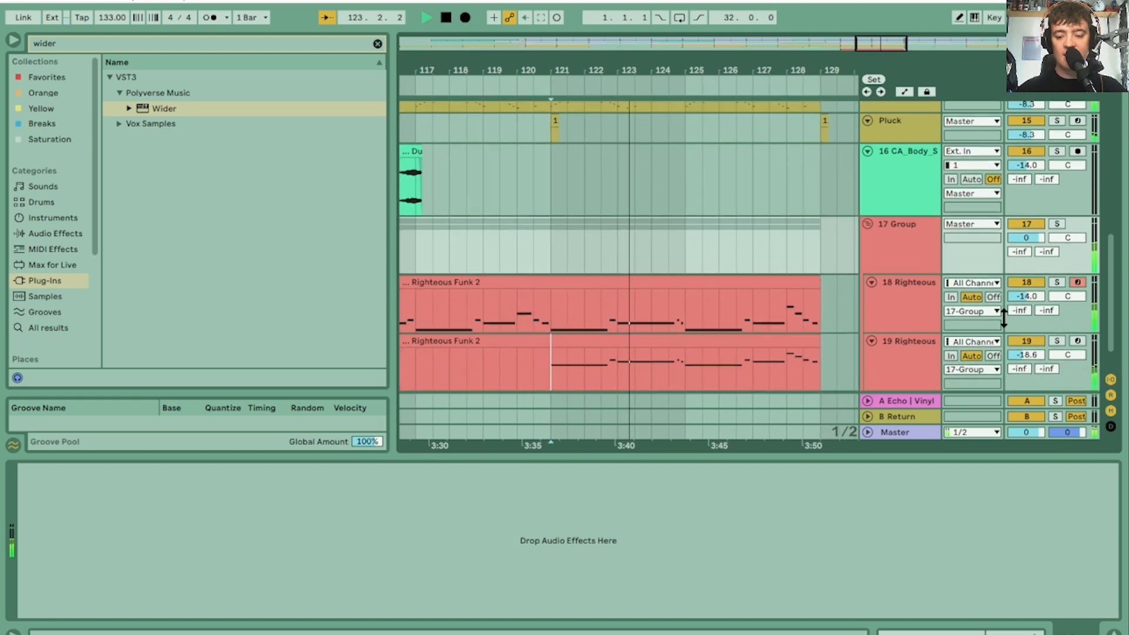
# Step: Play the mix from about bar 118 and lower track 19's volume to -20.6 dB while listening
pyautogui.scroll(-2, 1003, 318)
pyautogui.press('space')
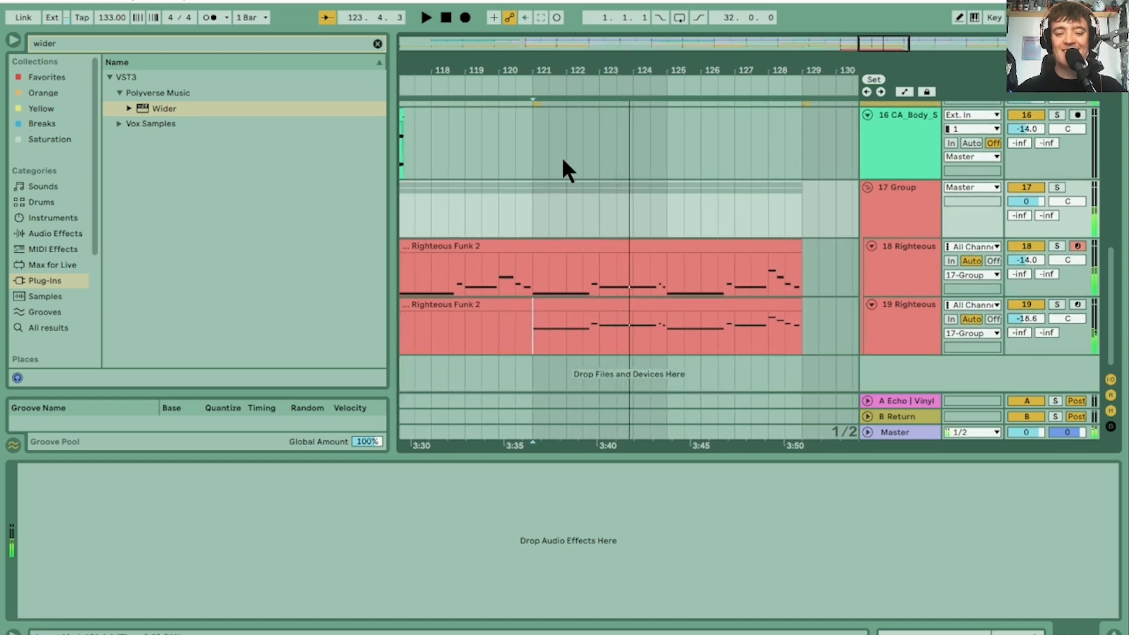
pyautogui.click(426, 83)
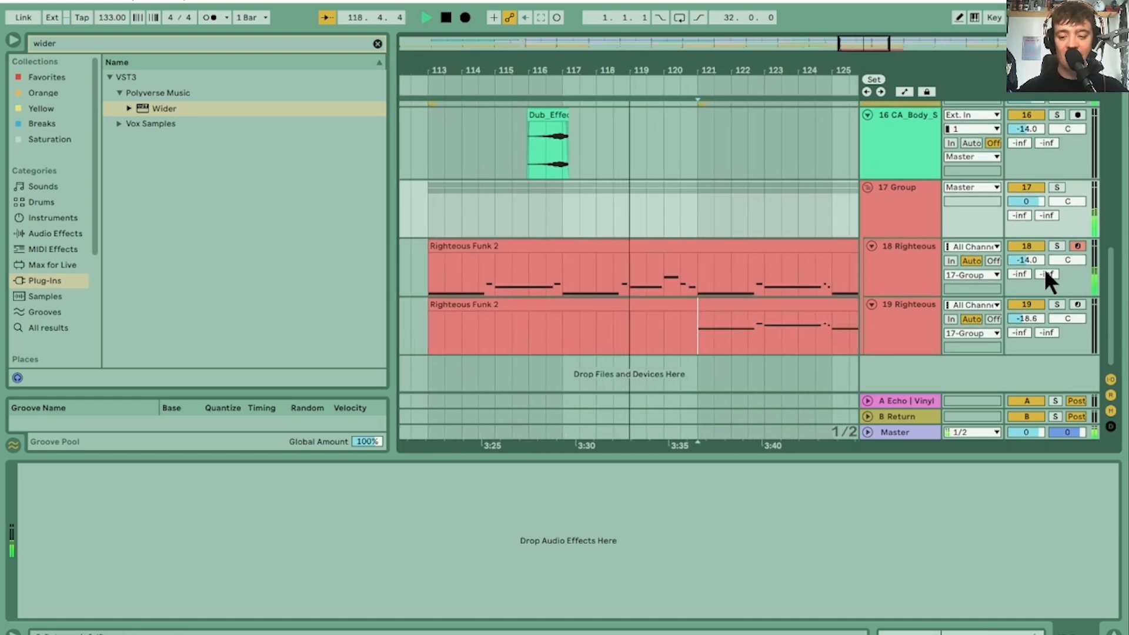
pyautogui.click(928, 240)
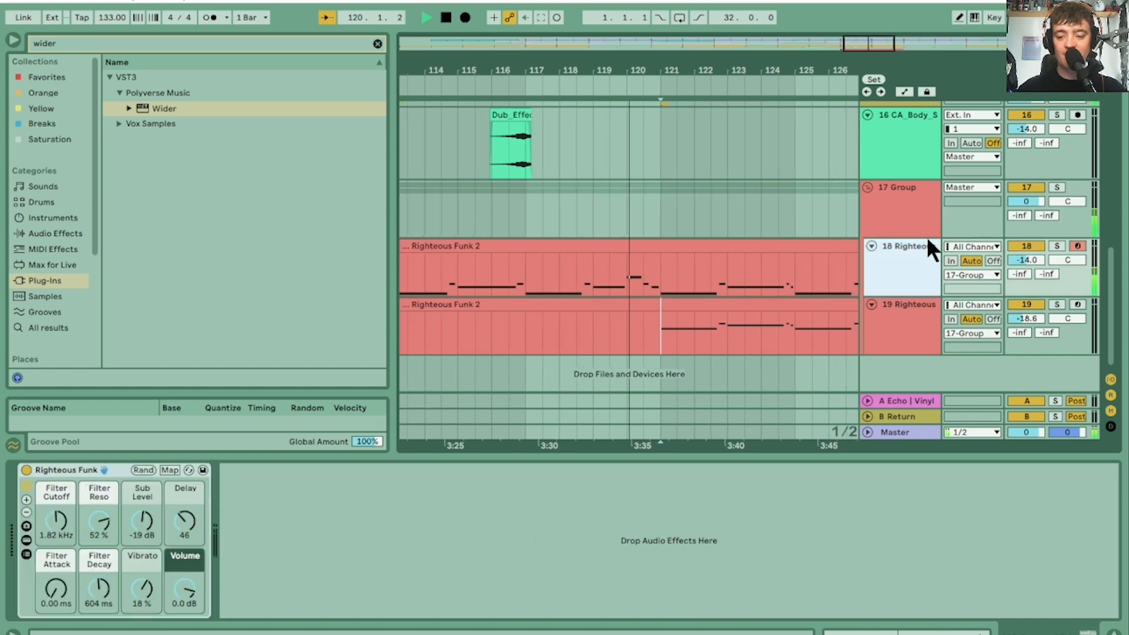
pyautogui.click(928, 308)
pyautogui.click(1025, 318)
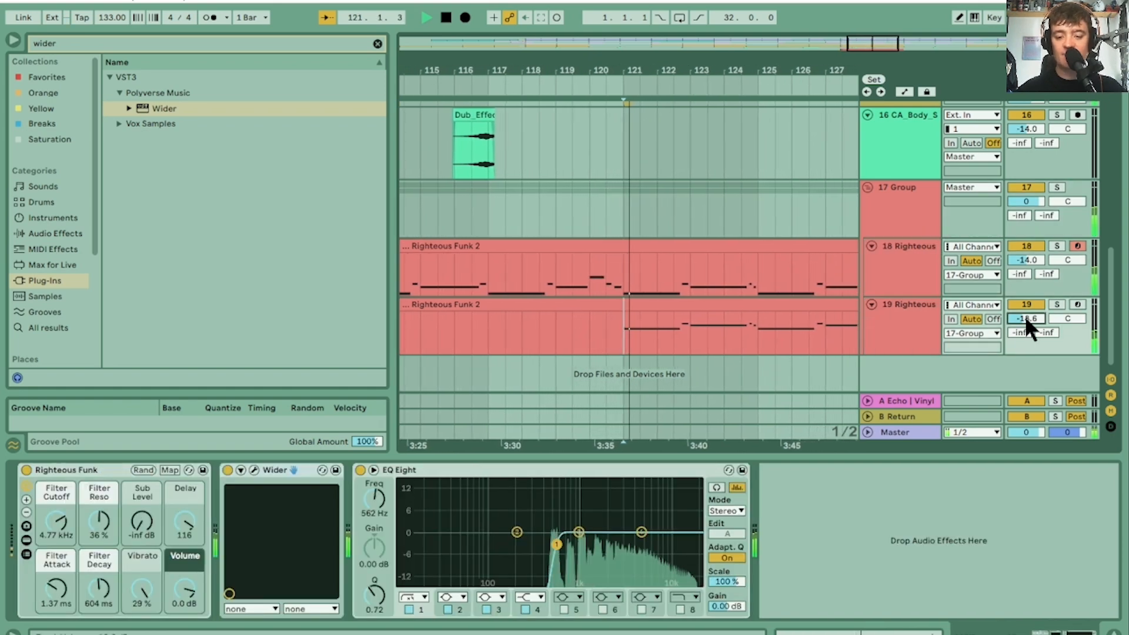
pyautogui.press('Up')
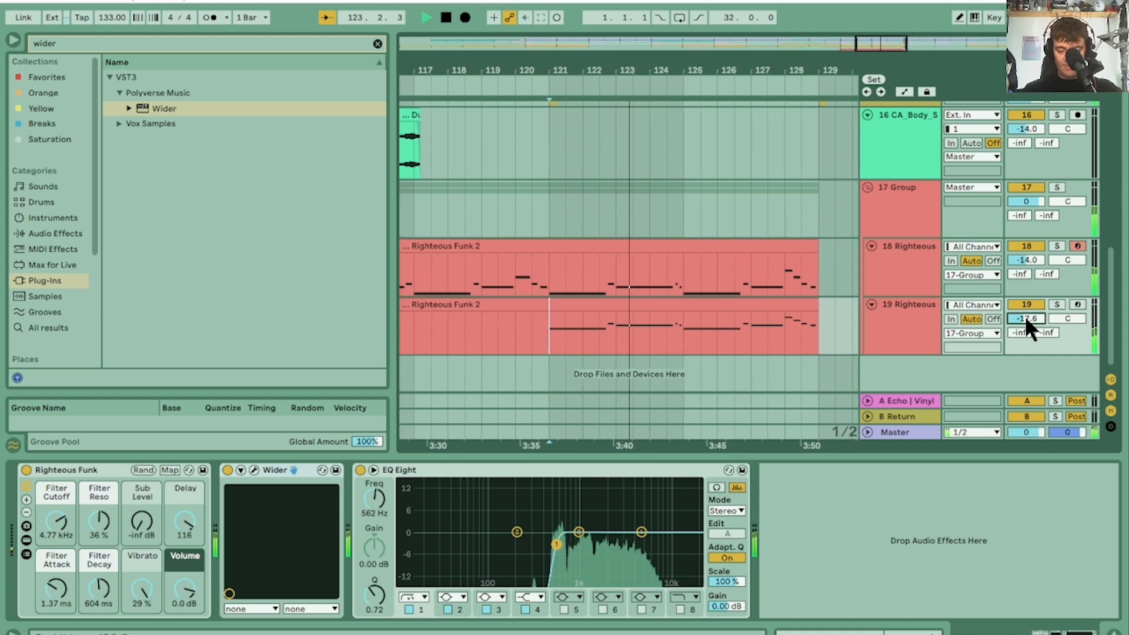
pyautogui.press('Down')
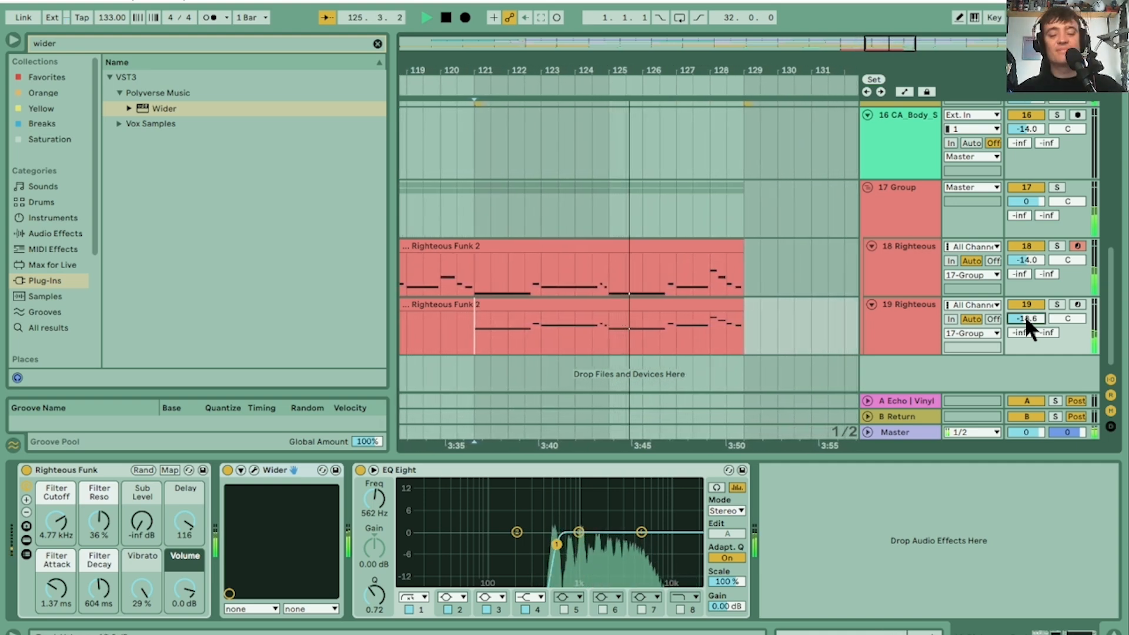
pyautogui.press('Down')
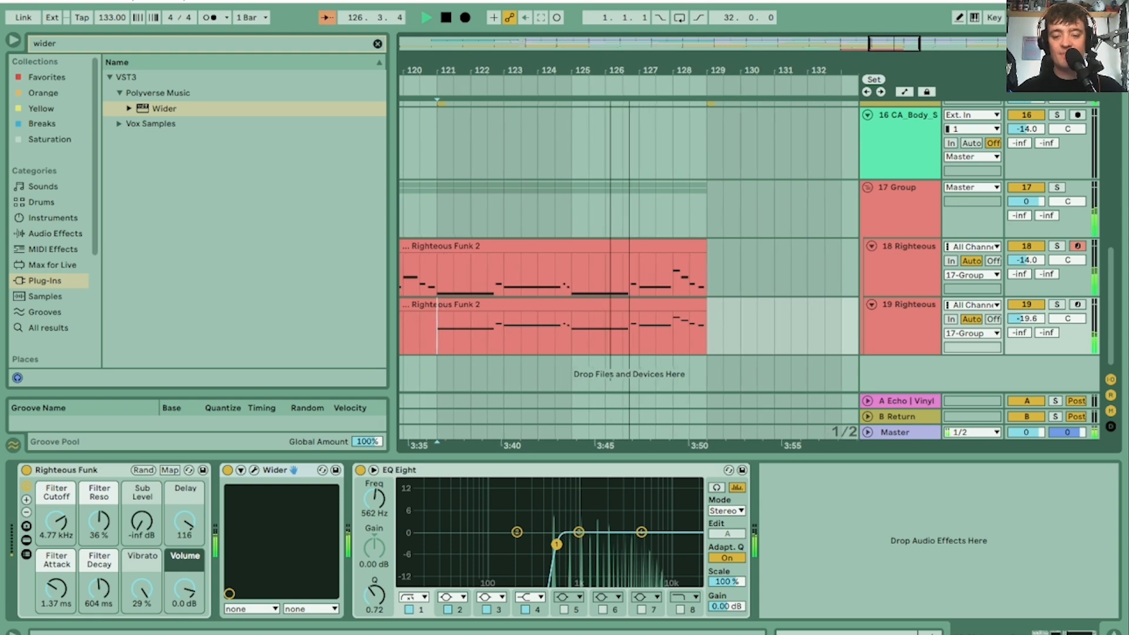
pyautogui.moveTo(780, 71); pyautogui.dragTo(783, 22)
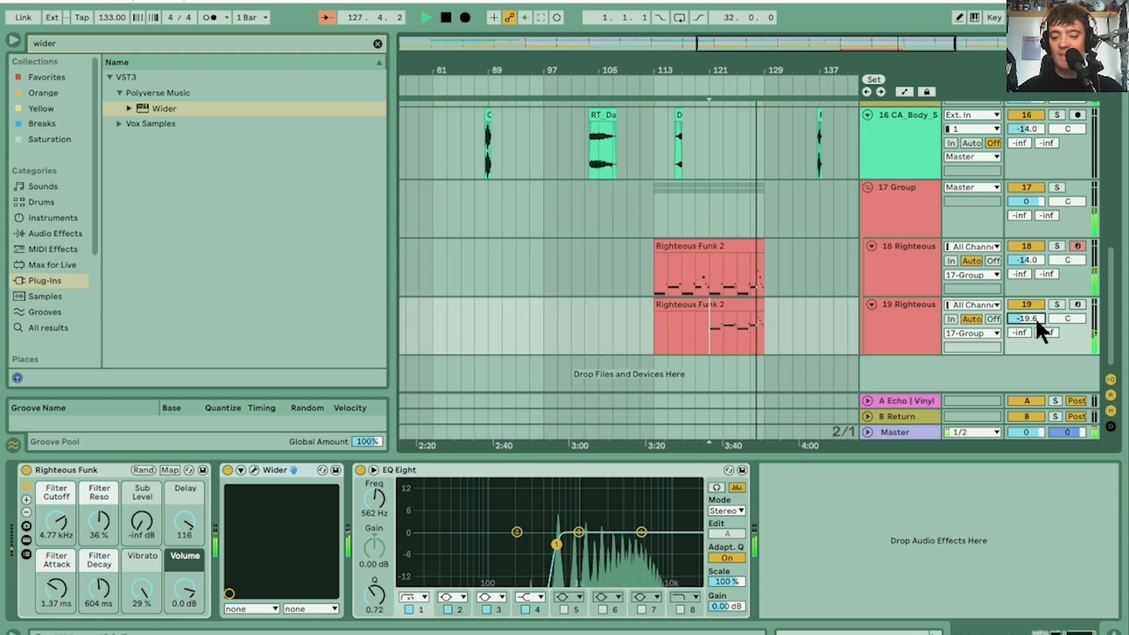
pyautogui.press('Down')
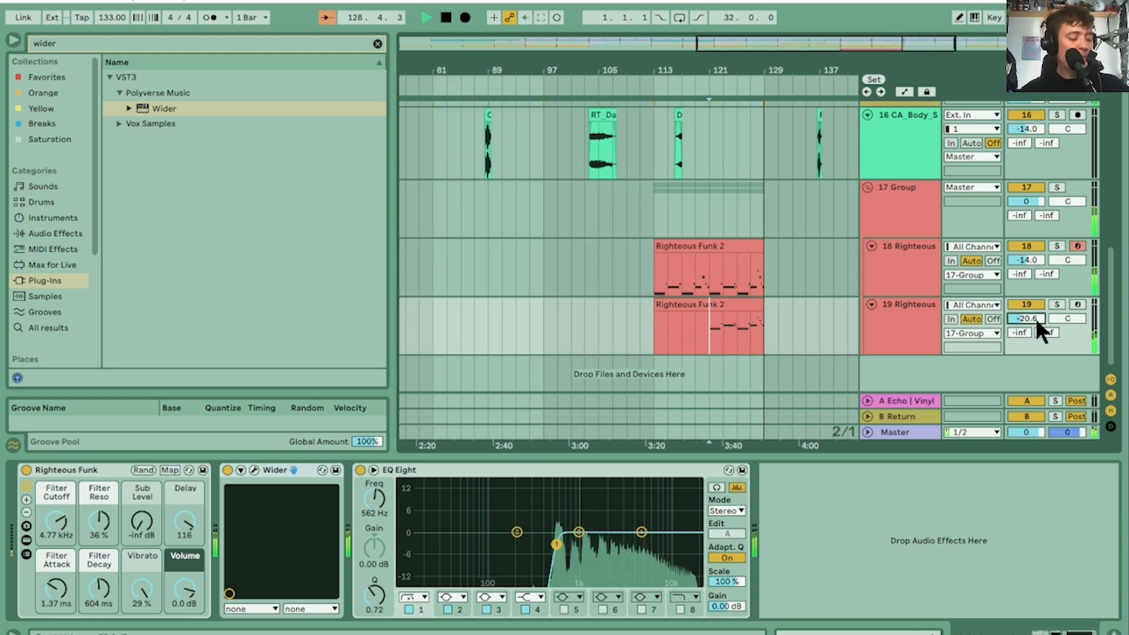
pyautogui.press('space')
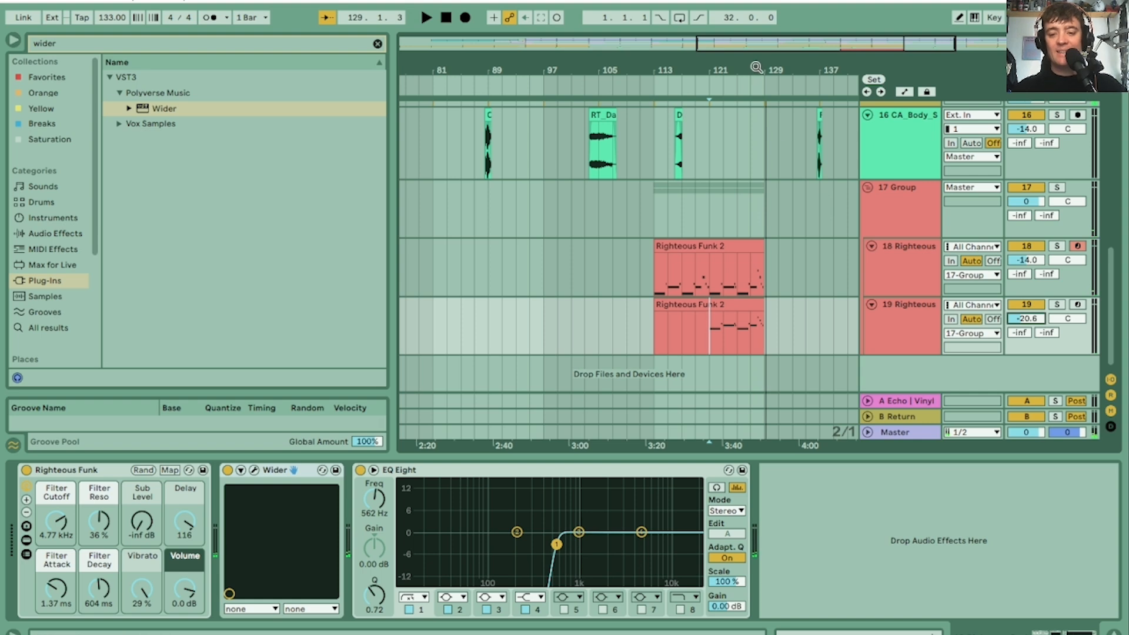
# Step: Play the arrangement from shortly before bar 113 to check the entry of the grouped synth layers
pyautogui.moveTo(756, 68); pyautogui.dragTo(696, 68)
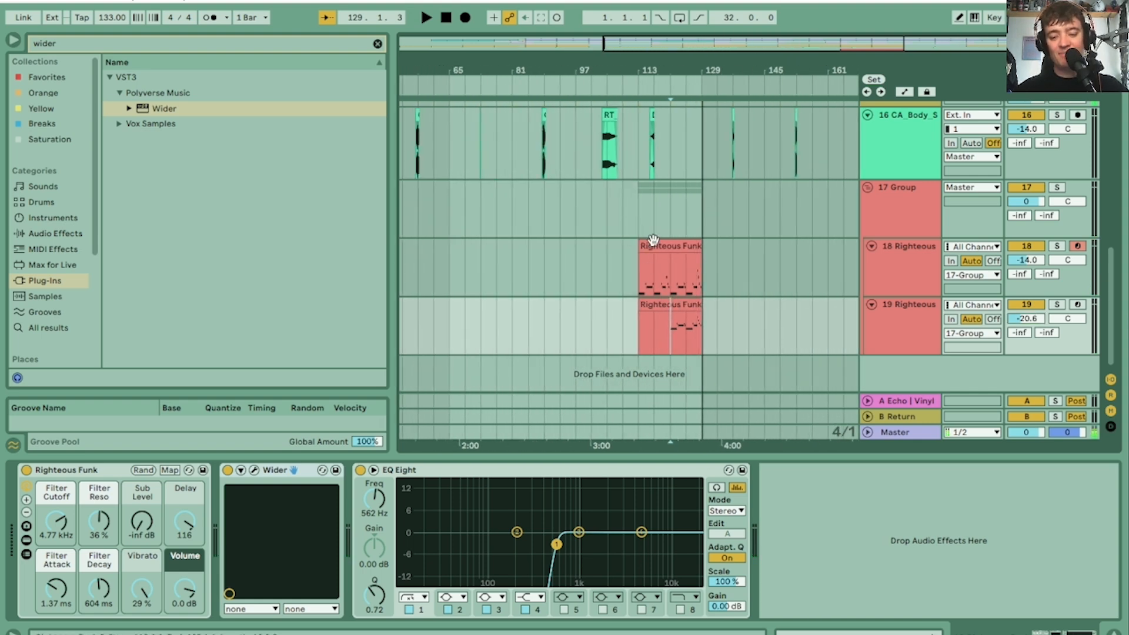
pyautogui.click(629, 84)
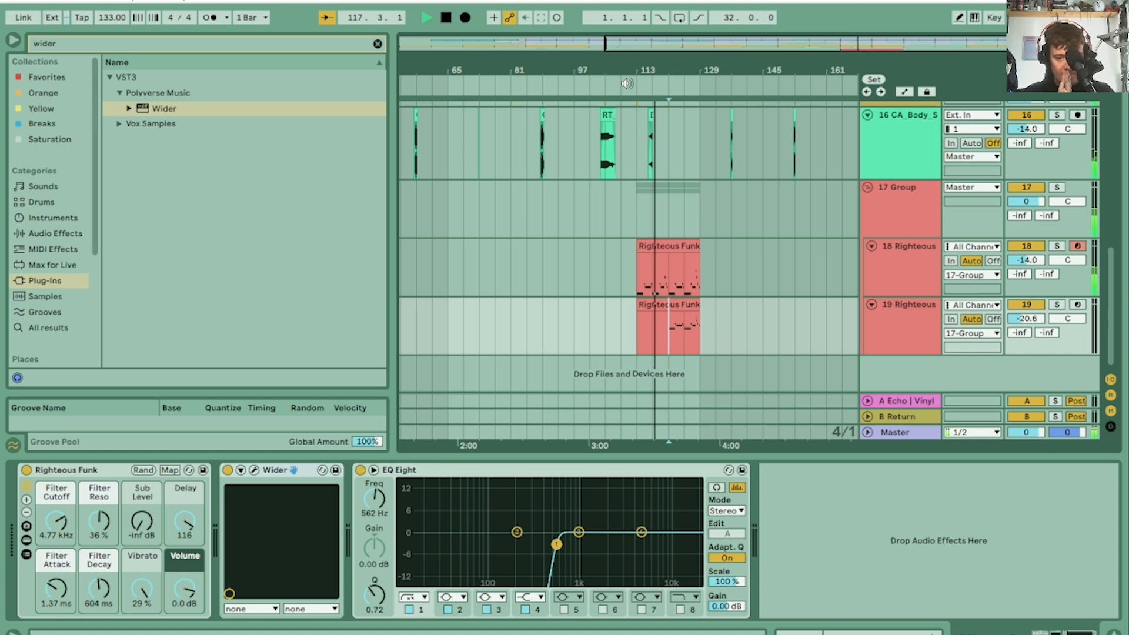
pyautogui.press('space')
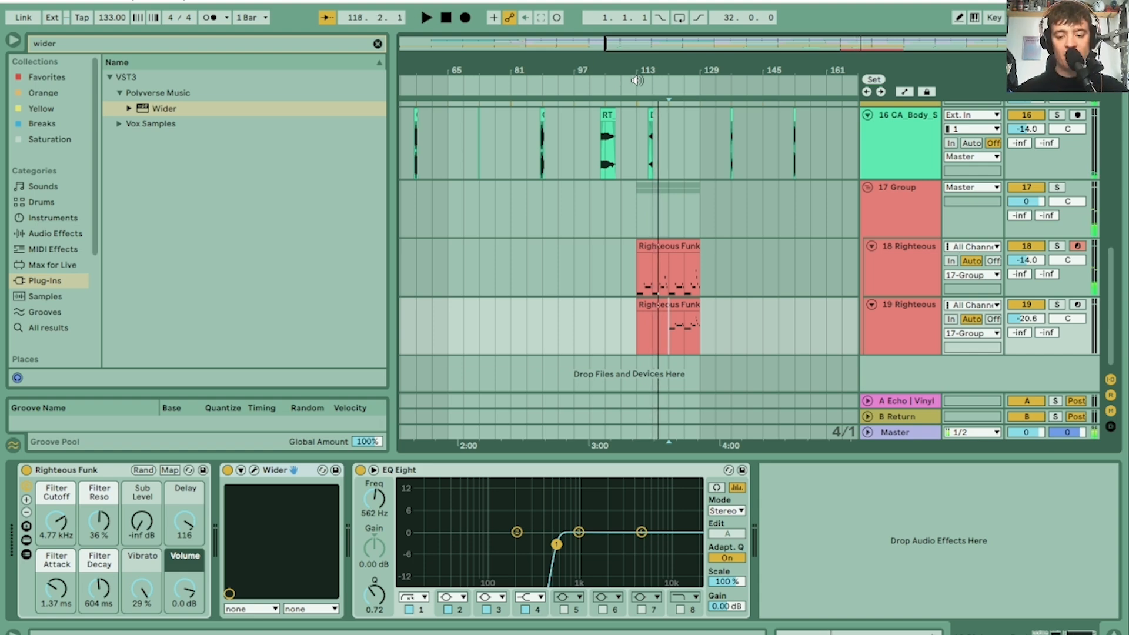
# Step: Place a two-bar Righteous Funk clip at bar 111 on track 18, before the existing clip, and open its notes
pyautogui.moveTo(637, 67); pyautogui.dragTo(645, 148)
pyautogui.moveTo(648, 268); pyautogui.dragTo(613, 247)
pyautogui.hotkey('ctrl', 'z')
pyautogui.doubleClick(613, 247)
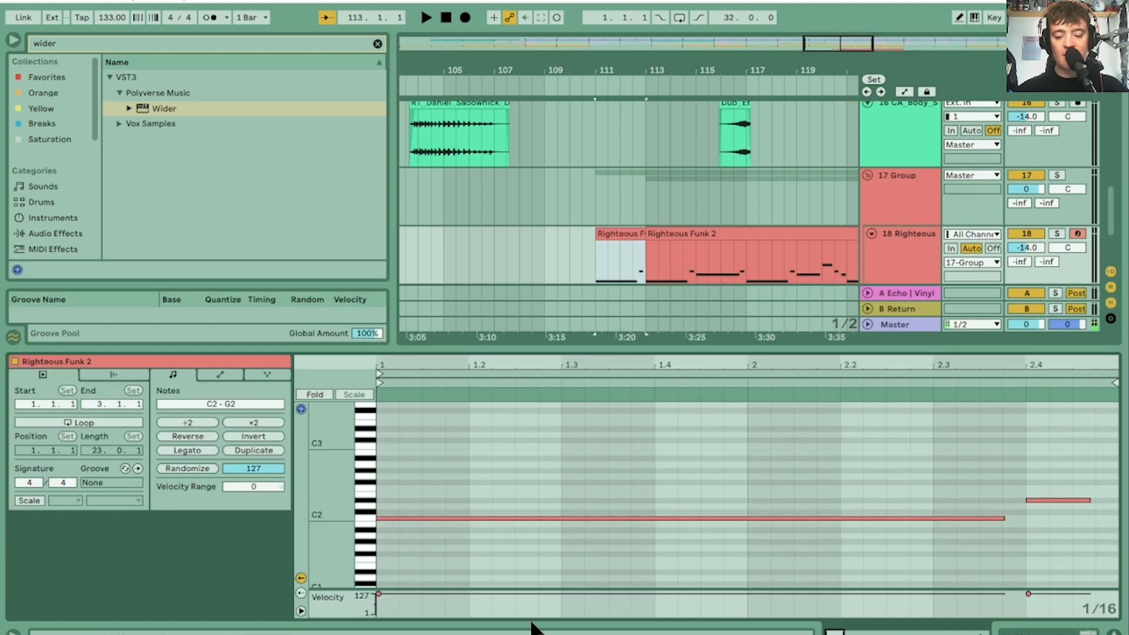
# Step: Delete the short note at 2.4 and extend the C2 note to the end of the two-bar clip
pyautogui.click(1047, 500)
pyautogui.press('Delete')
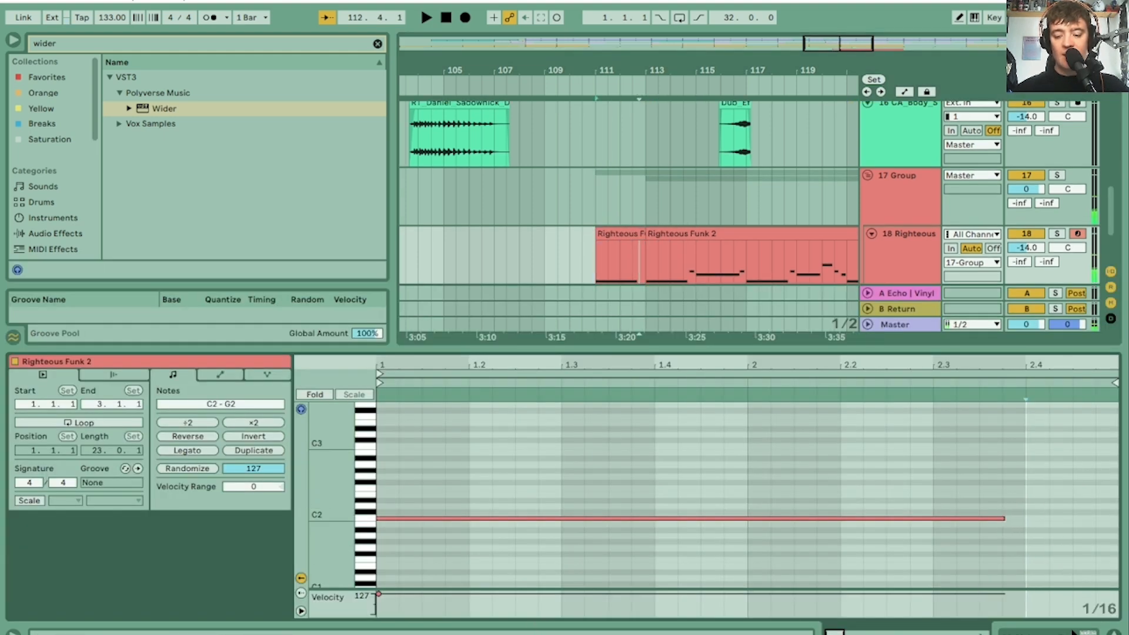
pyautogui.moveTo(1005, 520); pyautogui.dragTo(1115, 527)
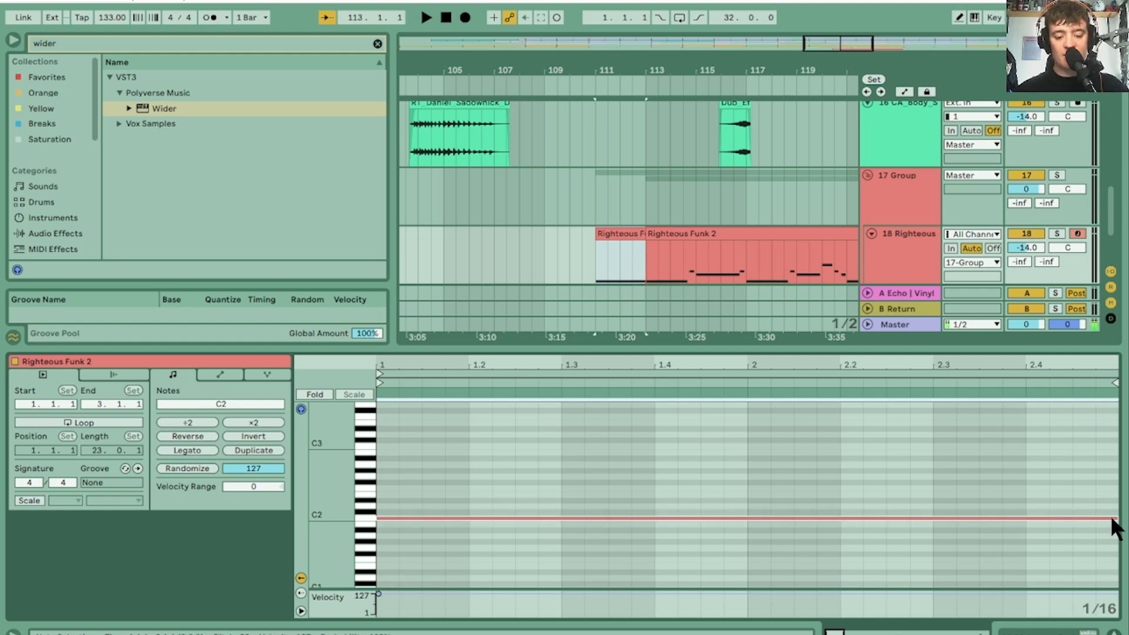
# Step: Stack full-length copies of the C2 note at D2, D#2, F2, G2, G#2, A#2 and C3
pyautogui.press('Up')
pyautogui.press('Up')
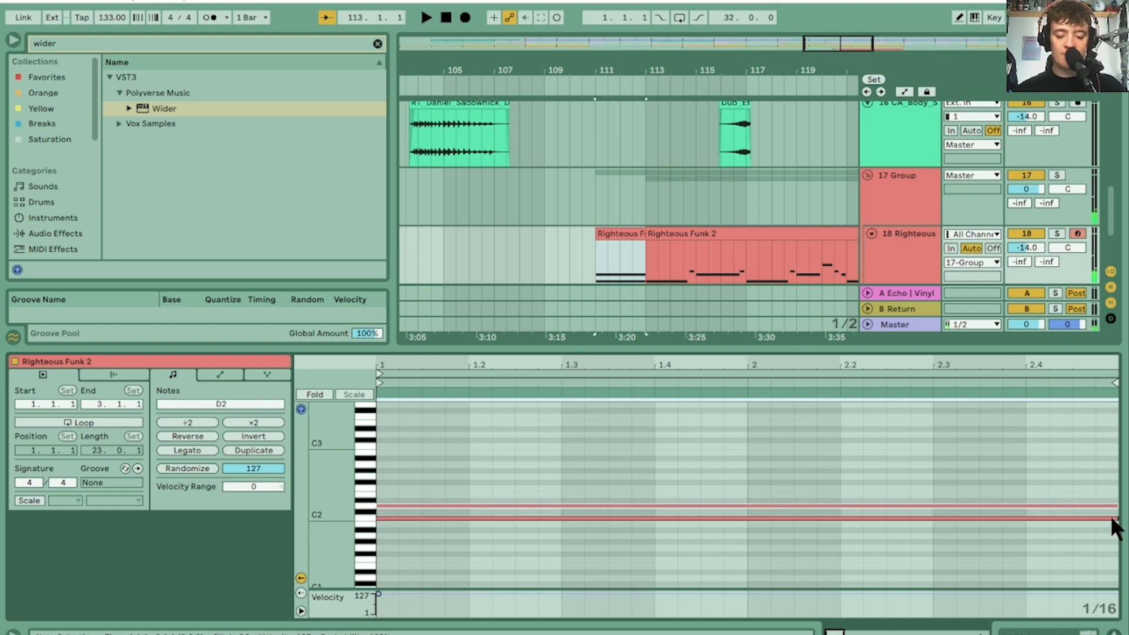
pyautogui.press('space')
pyautogui.press('Up')
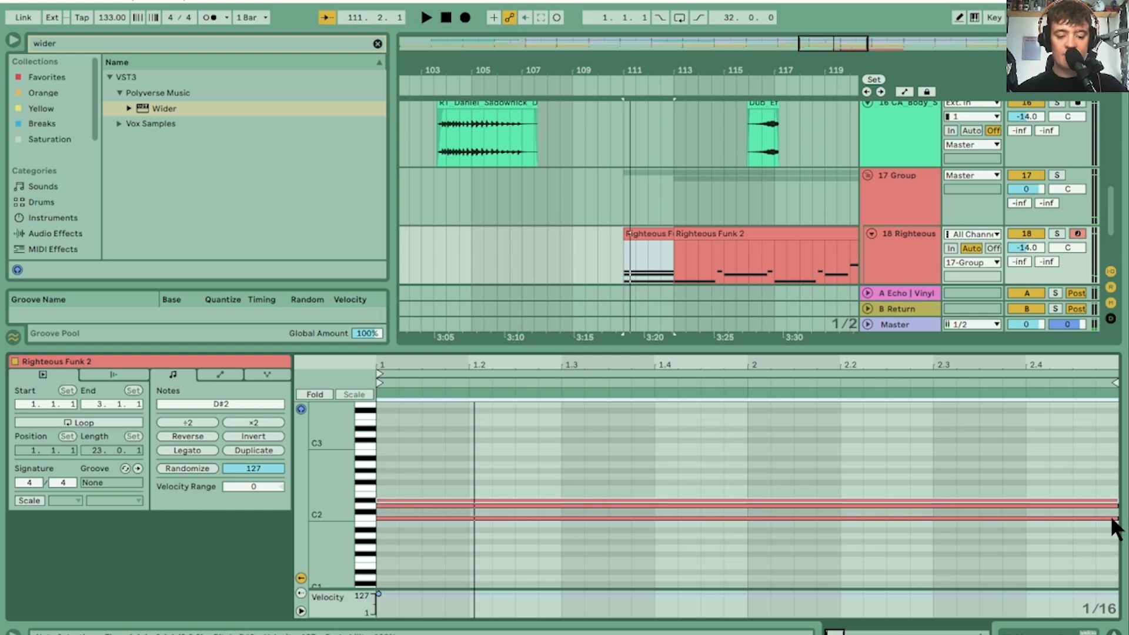
pyautogui.press('Up')
pyautogui.press('Up')
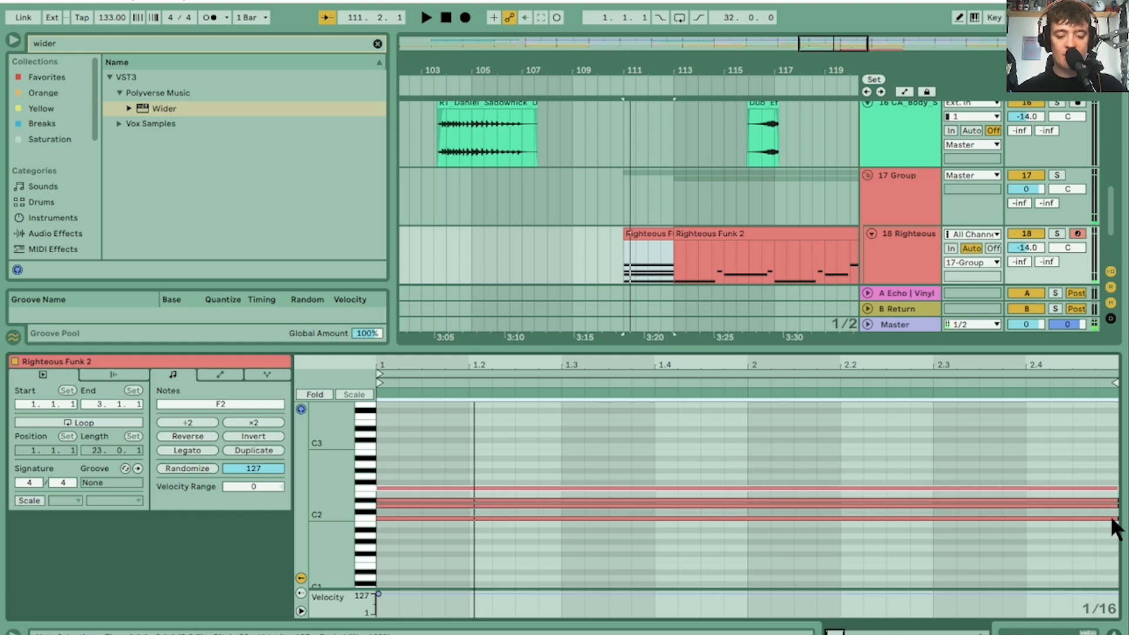
pyautogui.press('Up')
pyautogui.press('Up')
pyautogui.press('Up')
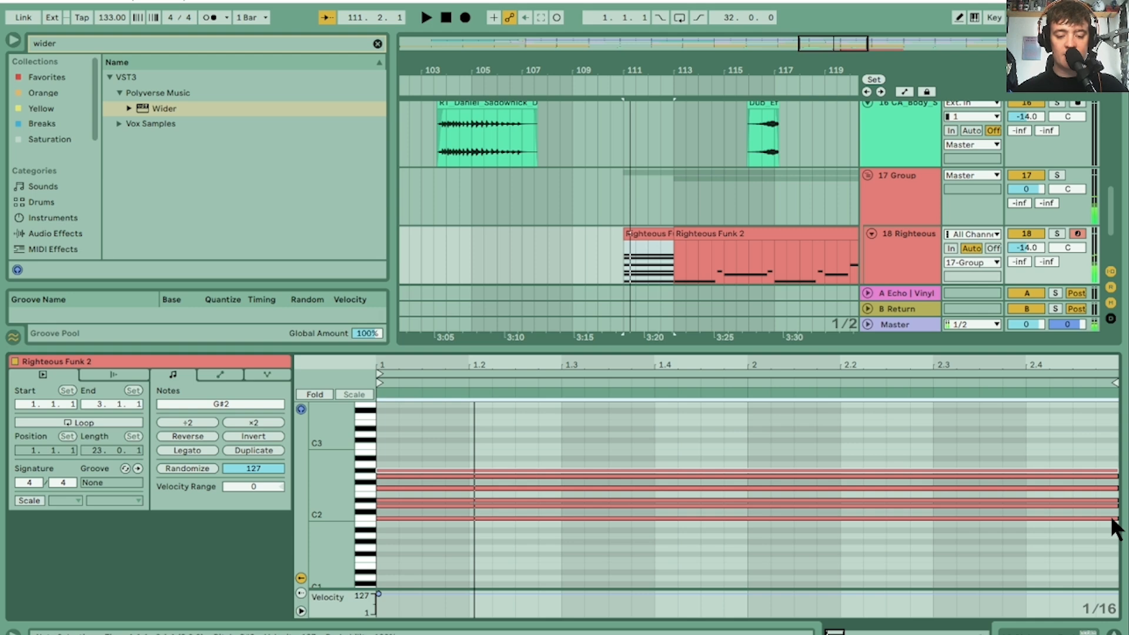
pyautogui.press('Up')
pyautogui.press('Up')
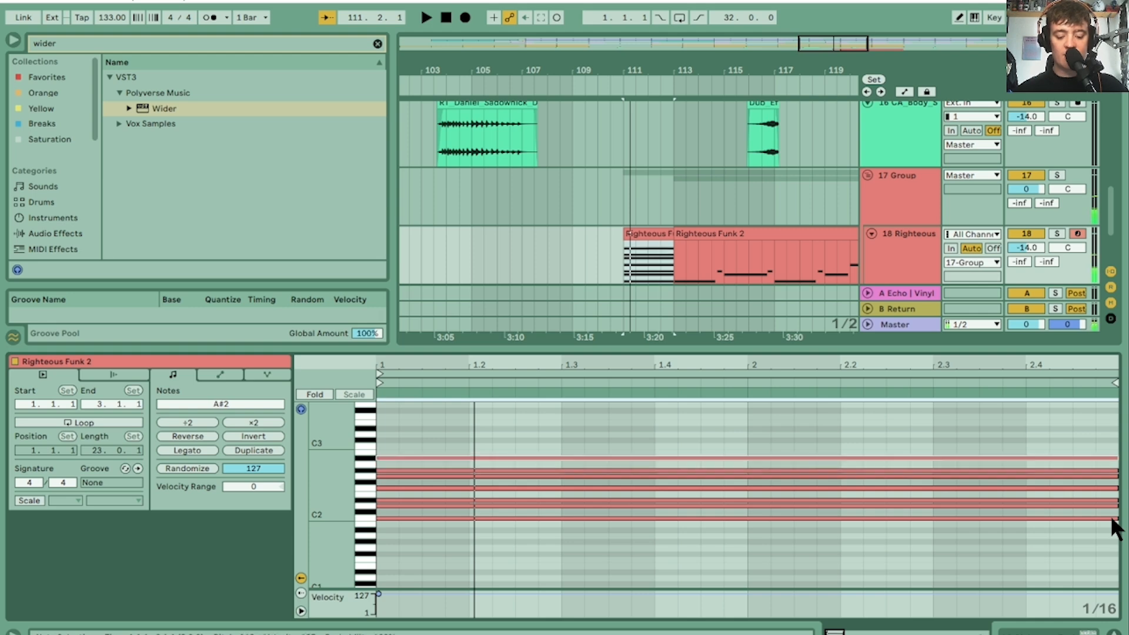
pyautogui.press('Up')
pyautogui.press('Up')
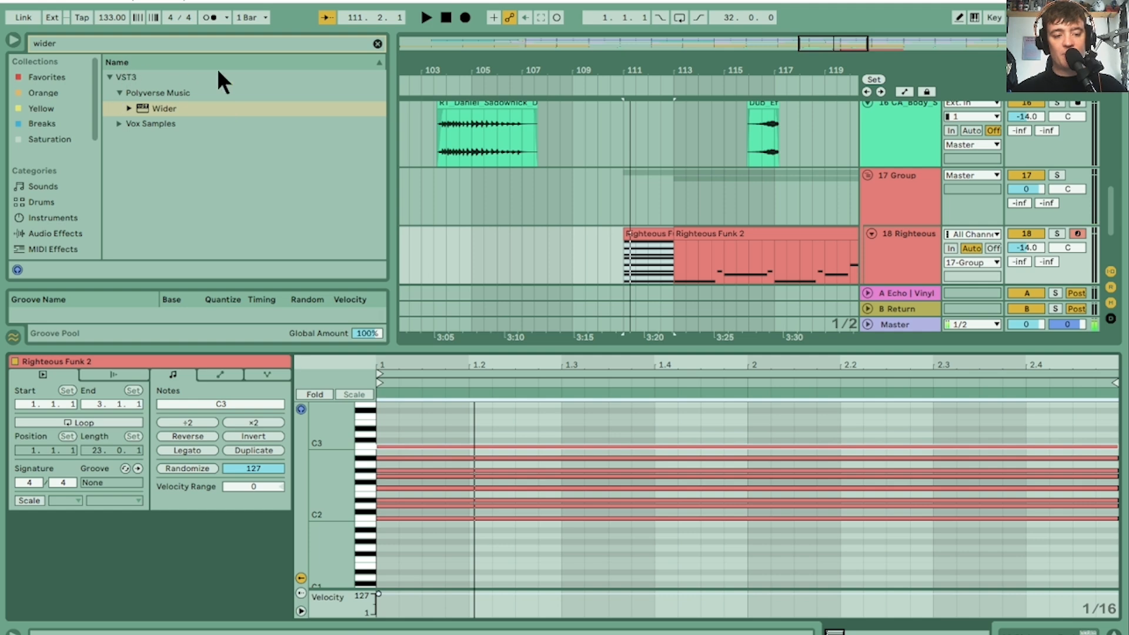
# Step: Add the Arpeggiator MIDI effect to track 18, ahead of the Righteous Funk instrument
pyautogui.click(47, 244)
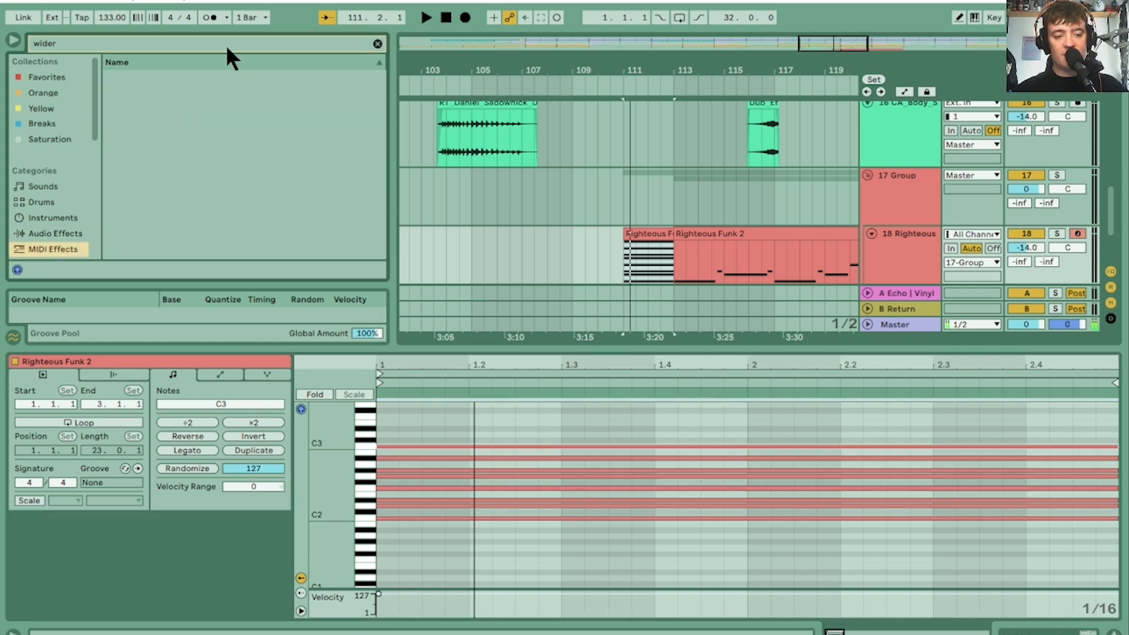
pyautogui.click(378, 43)
pyautogui.moveTo(160, 78); pyautogui.dragTo(621, 341)
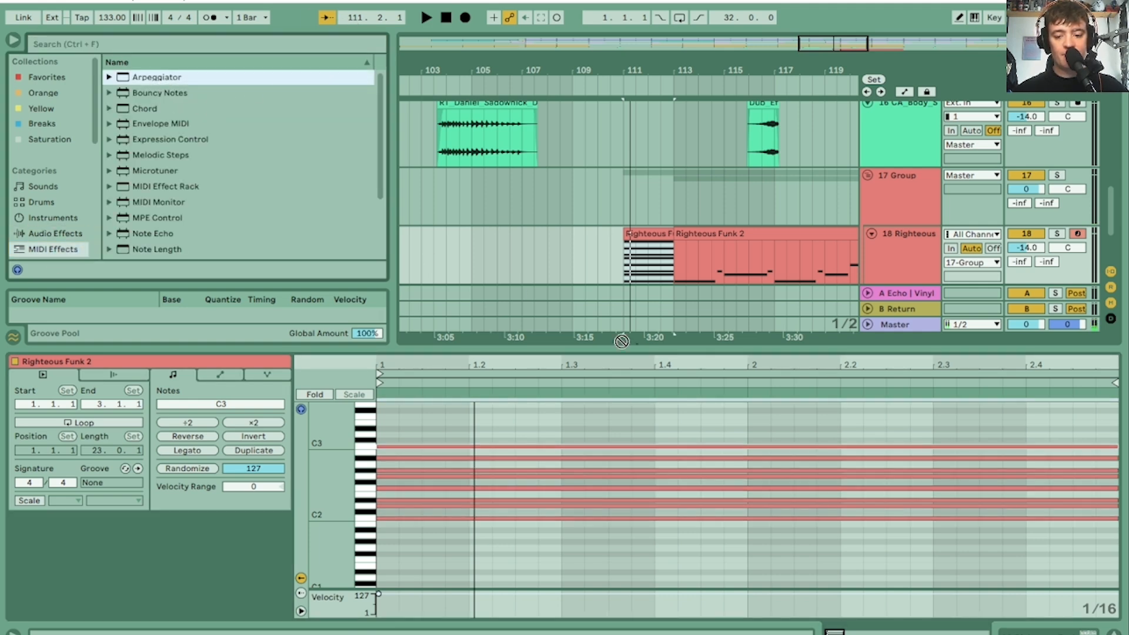
pyautogui.moveTo(652, 253); pyautogui.dragTo(657, 377)
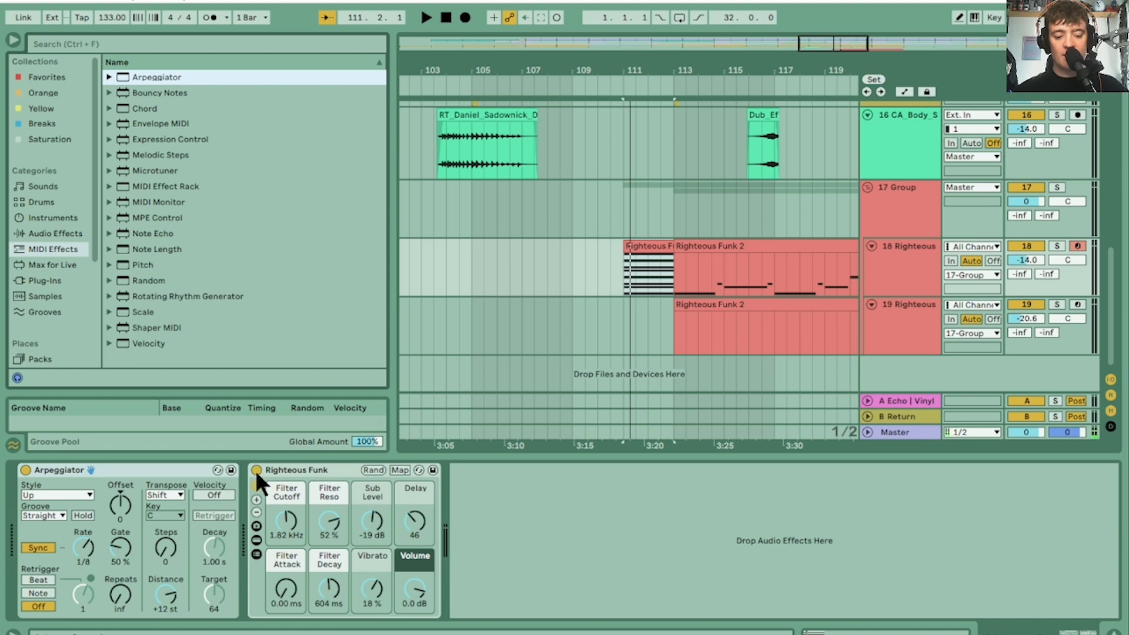
# Step: Automate the Arpeggiator's Device On so it runs only over the clip at bars 111 to 113, and play the transition
pyautogui.click(25, 470)
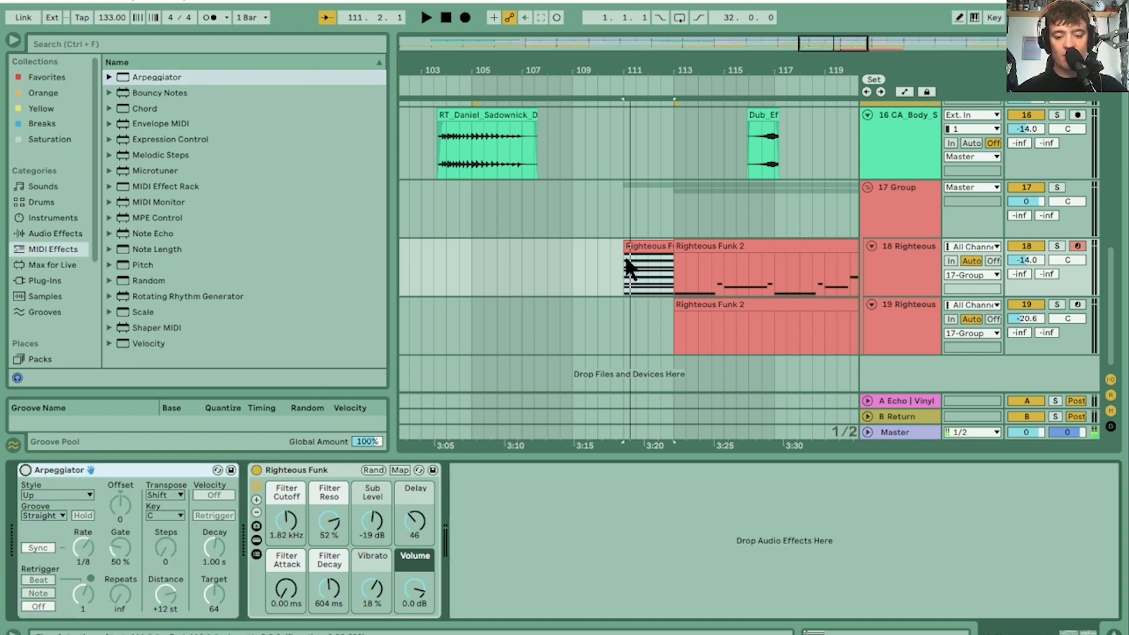
pyautogui.click(905, 92)
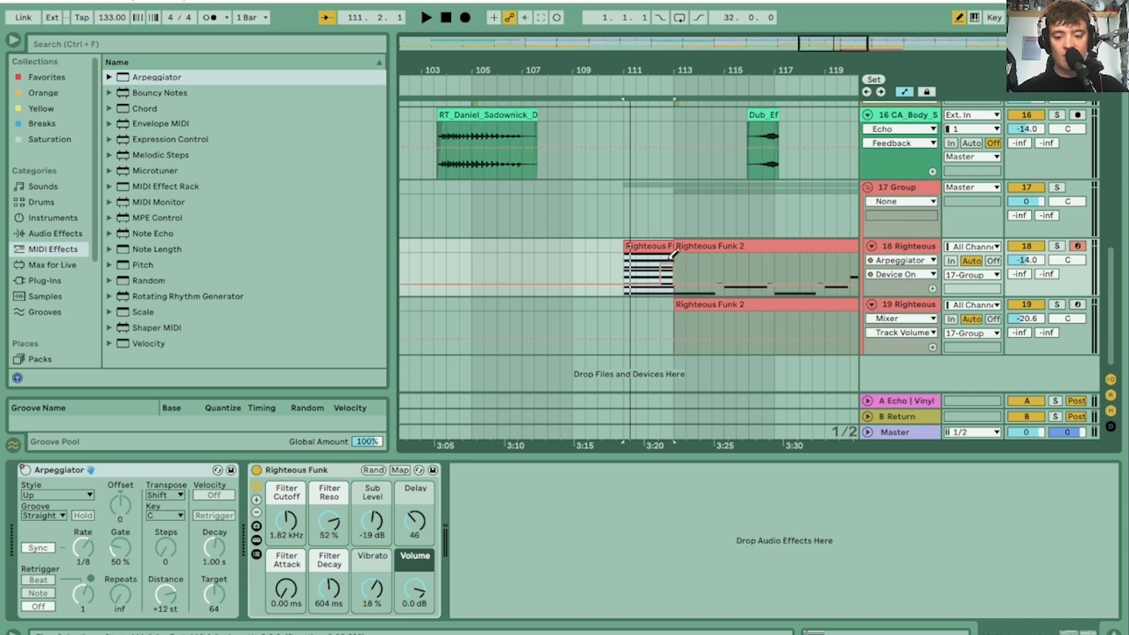
pyautogui.press('space')
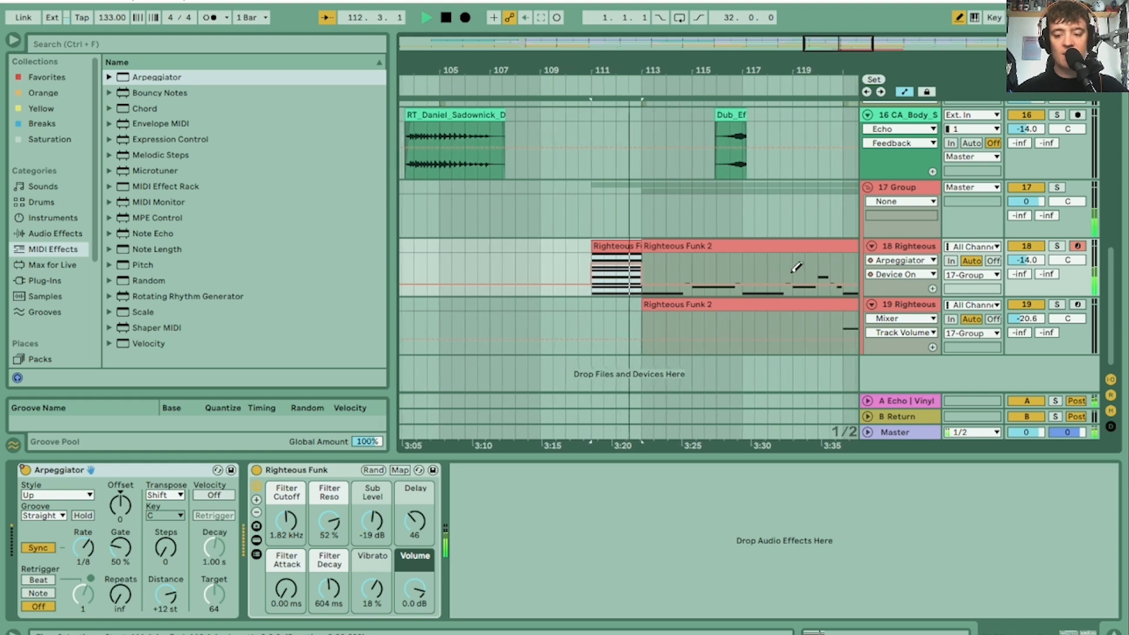
pyautogui.press('space')
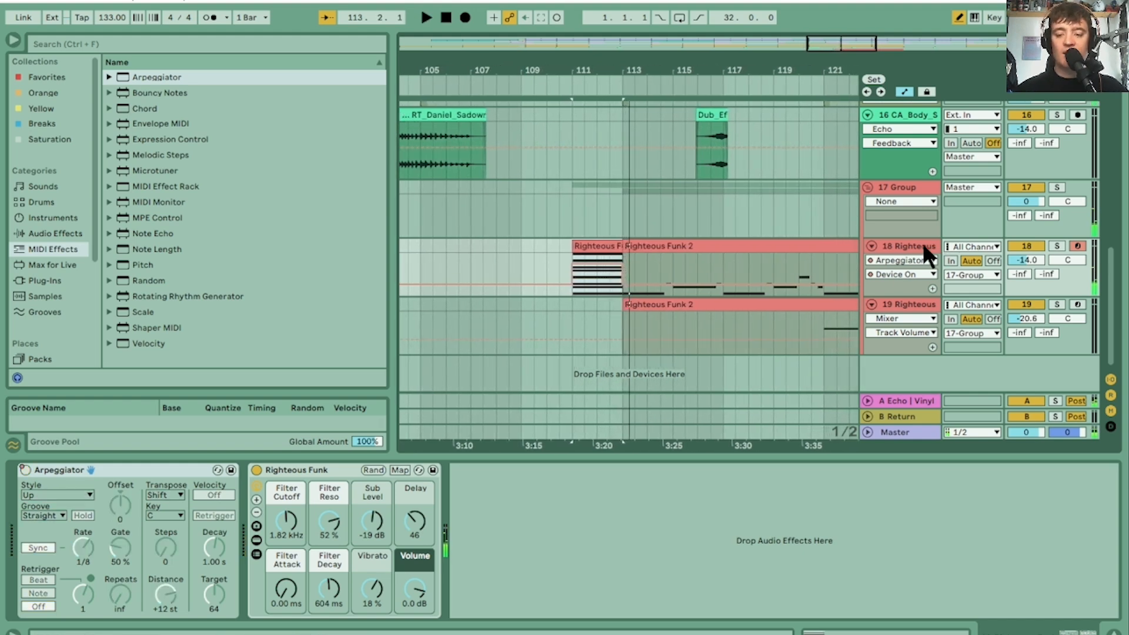
# Step: Set the Arpeggiator's transpose steps to 1 and play the two-bar clip into bar 113
pyautogui.click(164, 542)
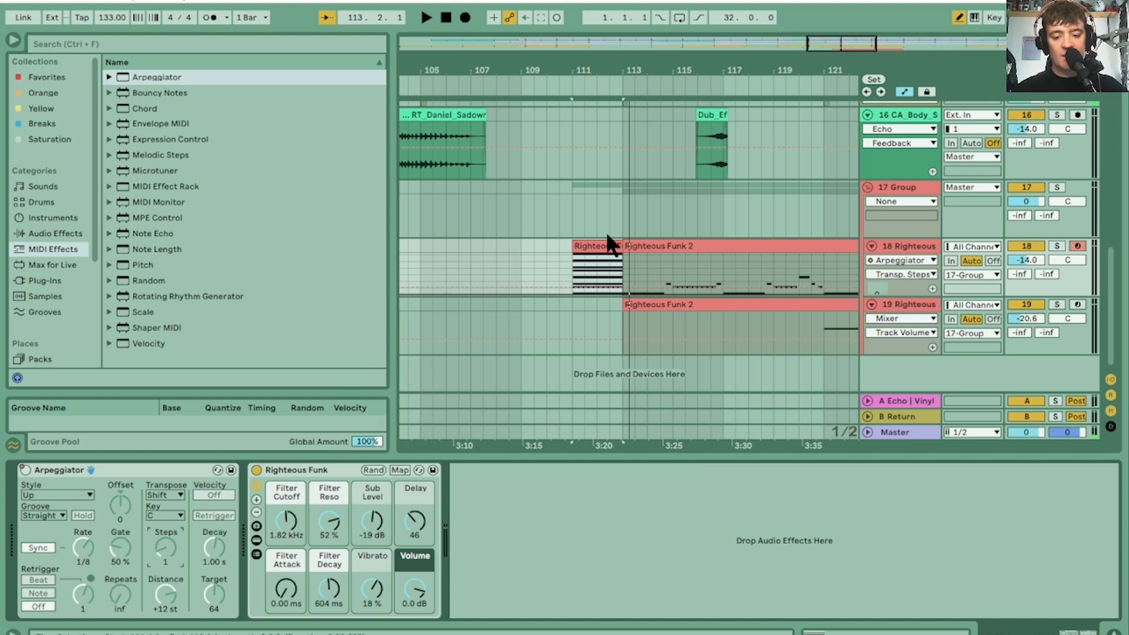
pyautogui.press('space')
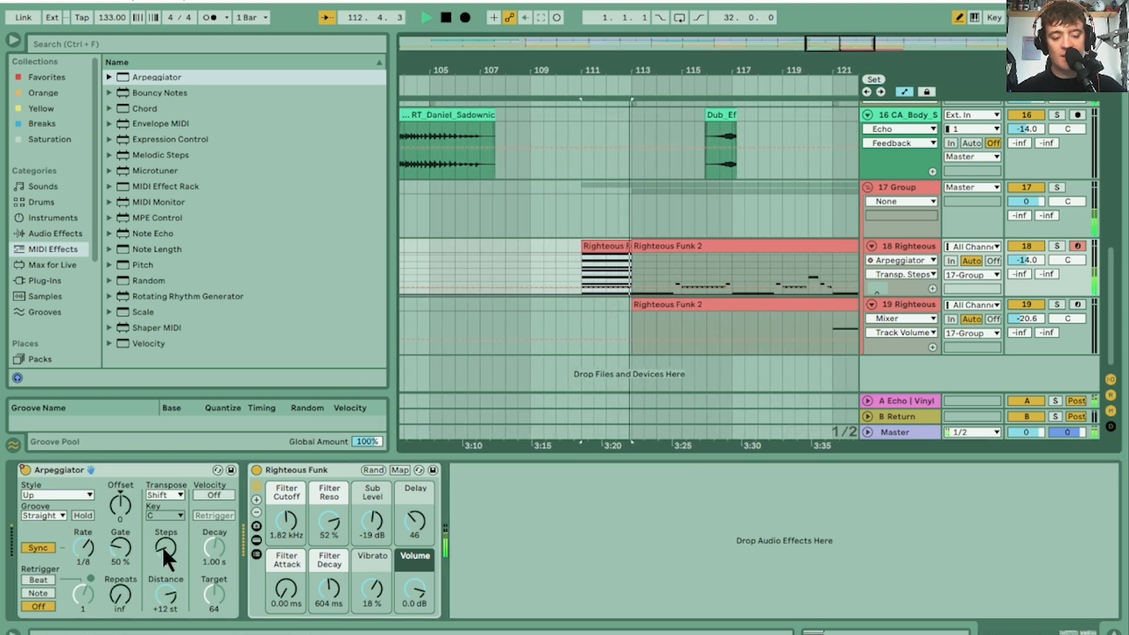
pyautogui.press('space')
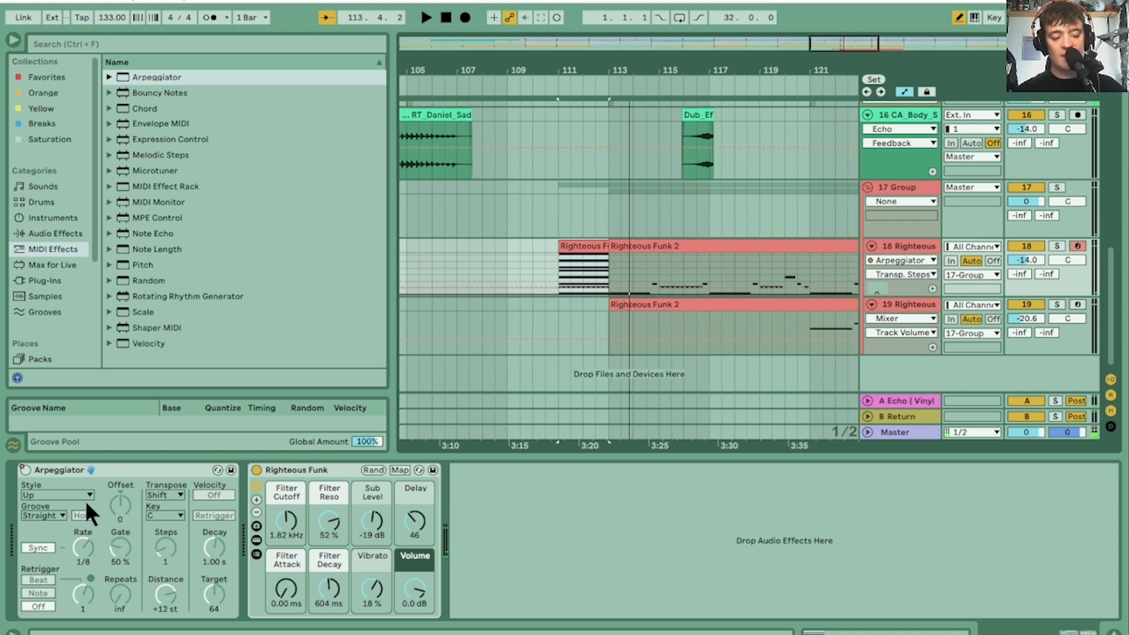
# Step: Set the Arpeggiator's gate to 40% and solo track 18 while playing from bar 111
pyautogui.click(120, 547)
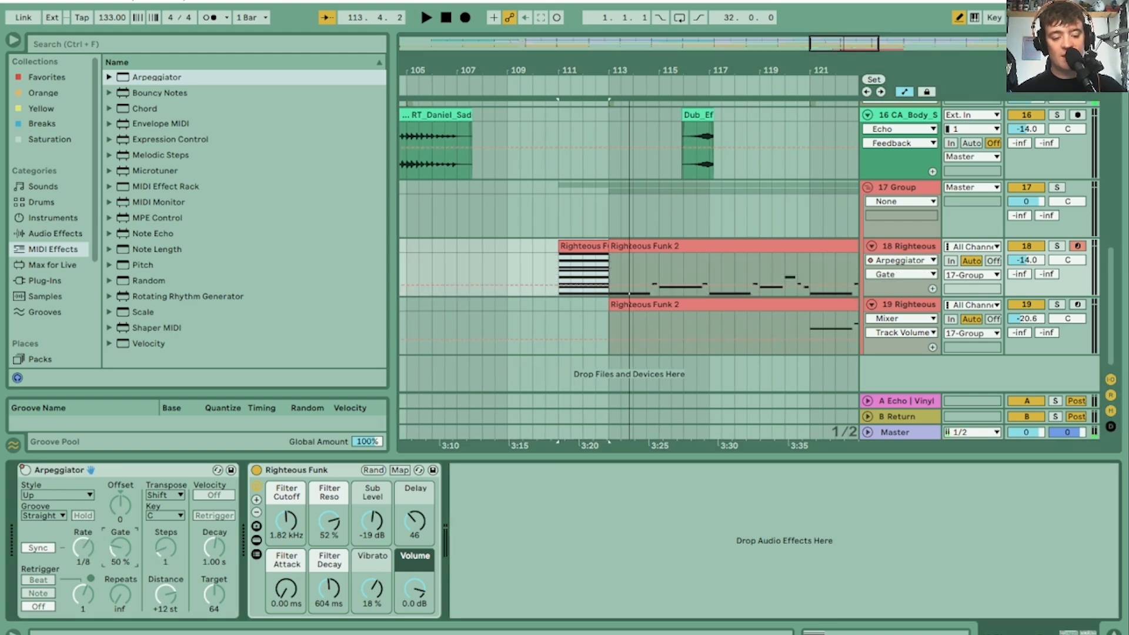
pyautogui.press('space')
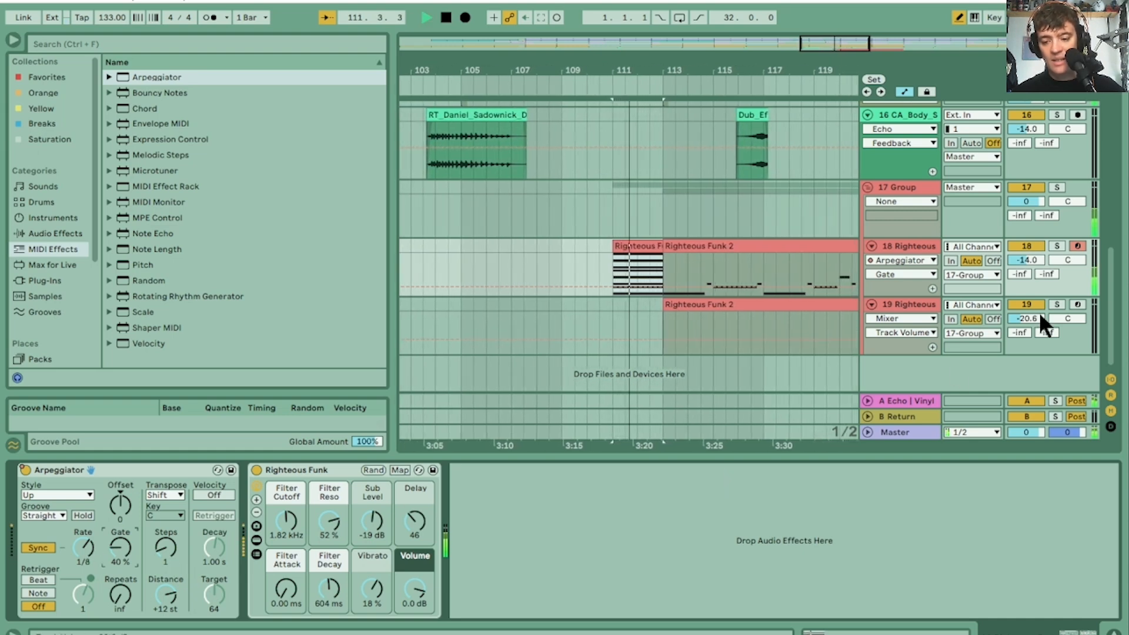
pyautogui.click(1057, 246)
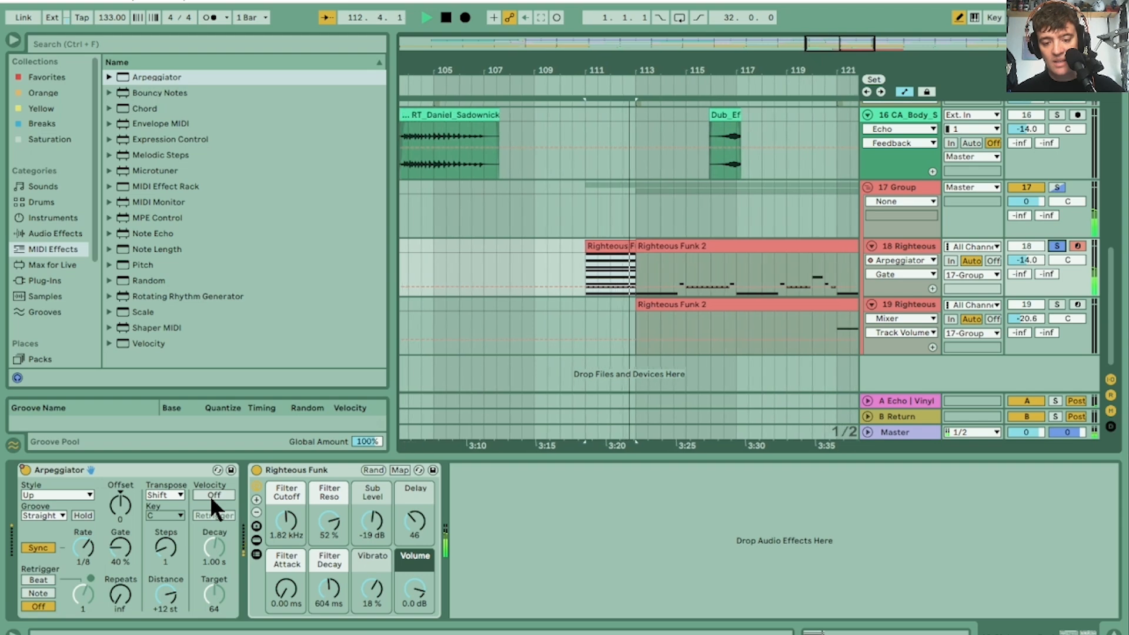
# Step: Set the Arpeggiator's transpose steps to 2 and play the soloed clip into bar 113
pyautogui.press('space')
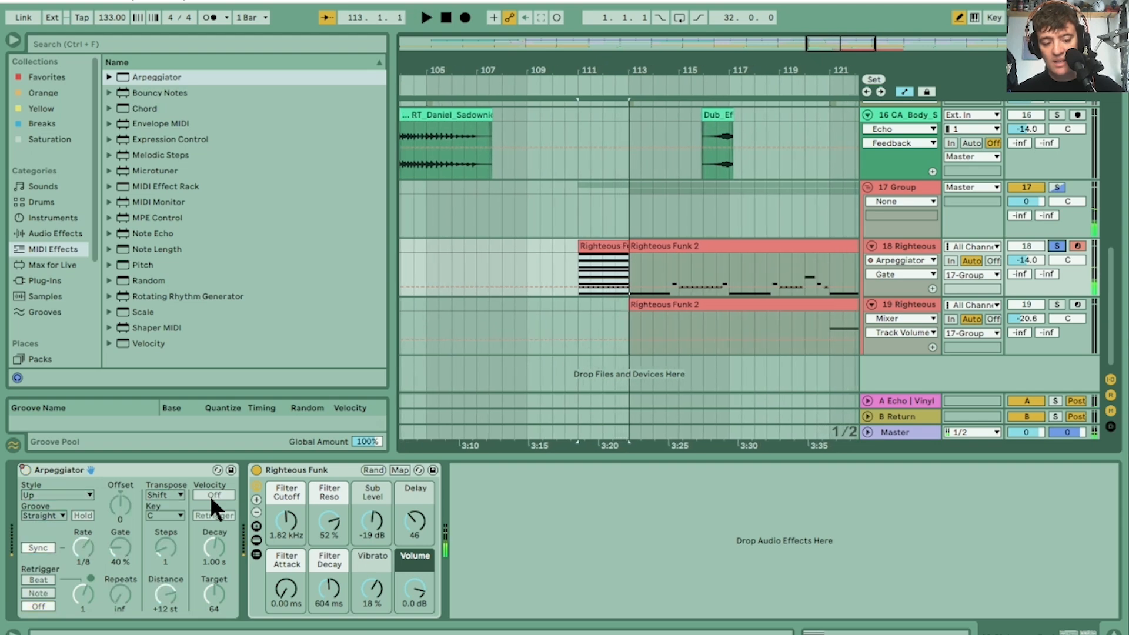
pyautogui.click(164, 546)
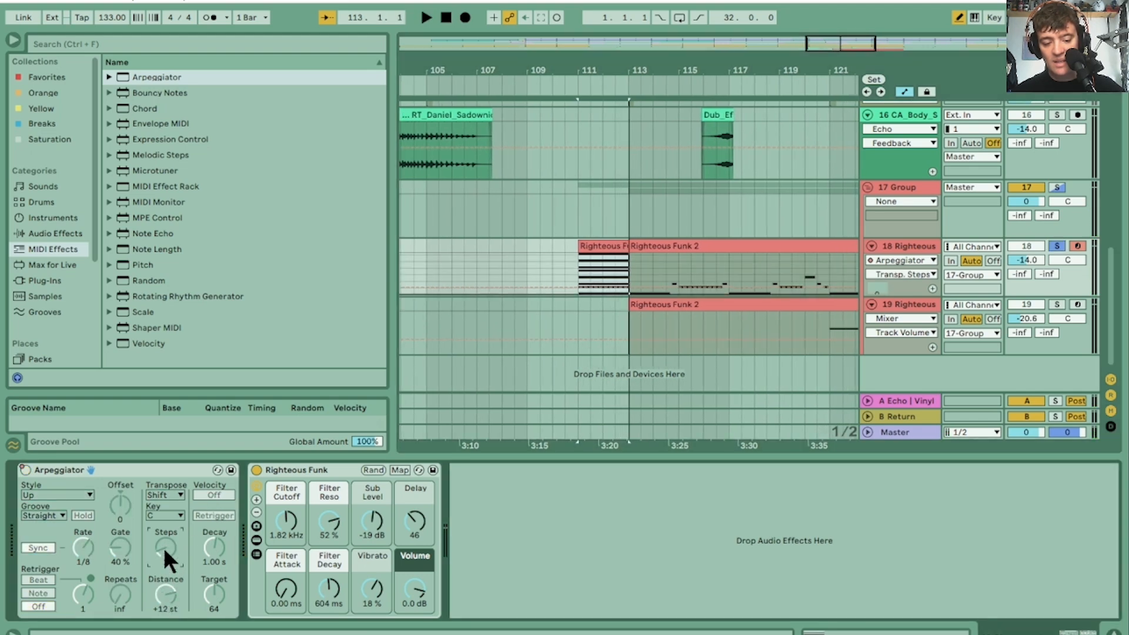
pyautogui.press('space')
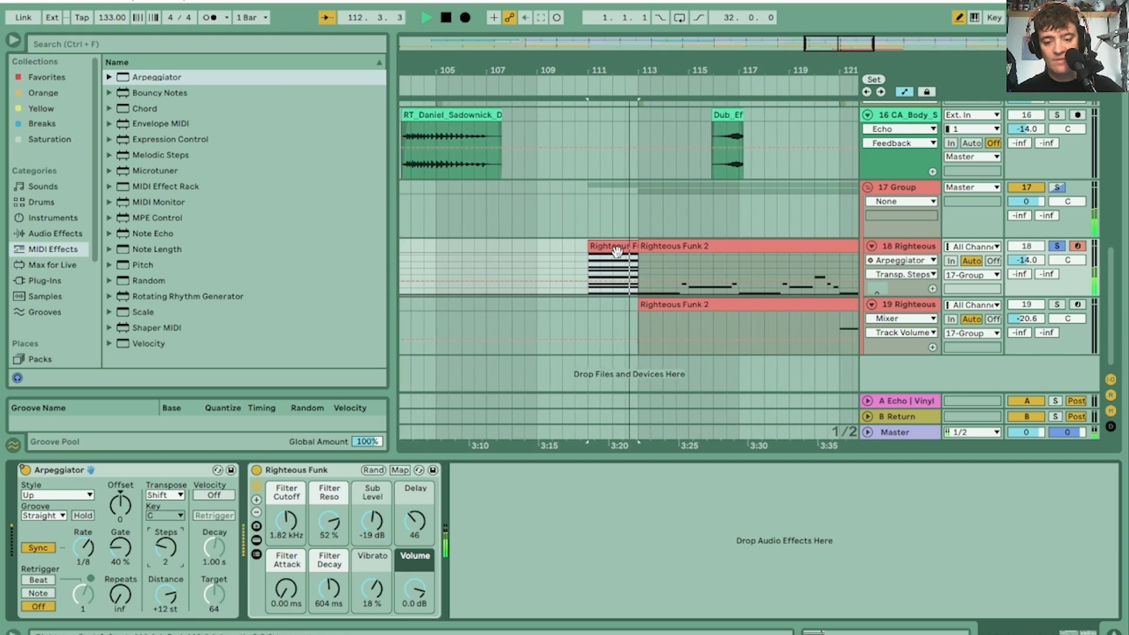
# Step: Open the two-bar clip before bar 113 on track 18 for note editing, unsolo the track and play the lead-in with the full mix
pyautogui.doubleClick(613, 238)
pyautogui.press('space')
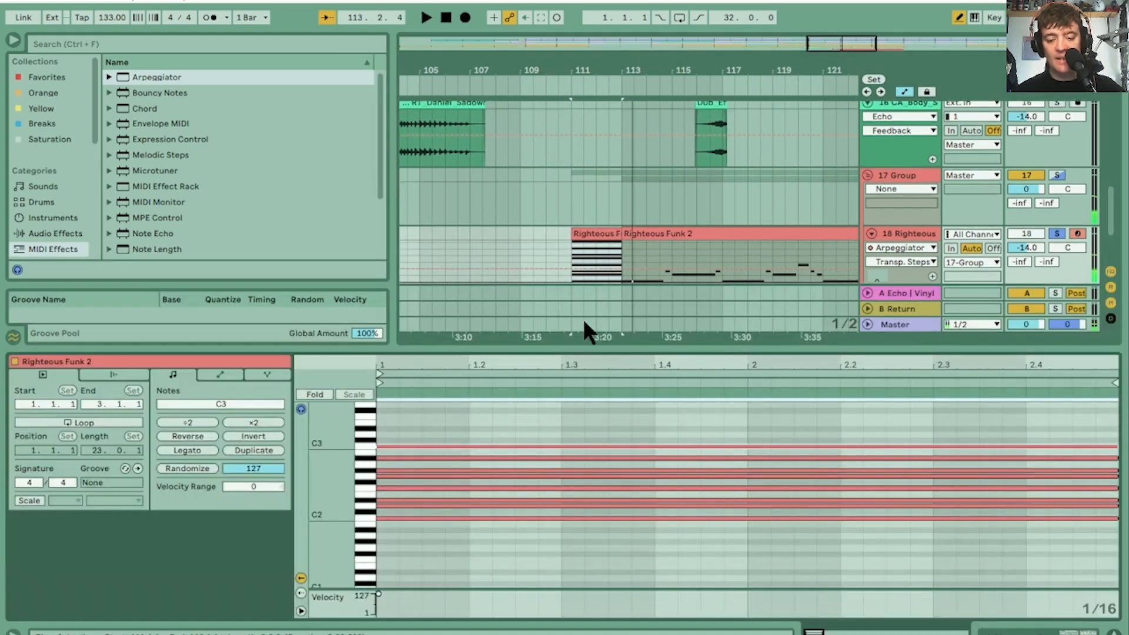
pyautogui.click(1056, 234)
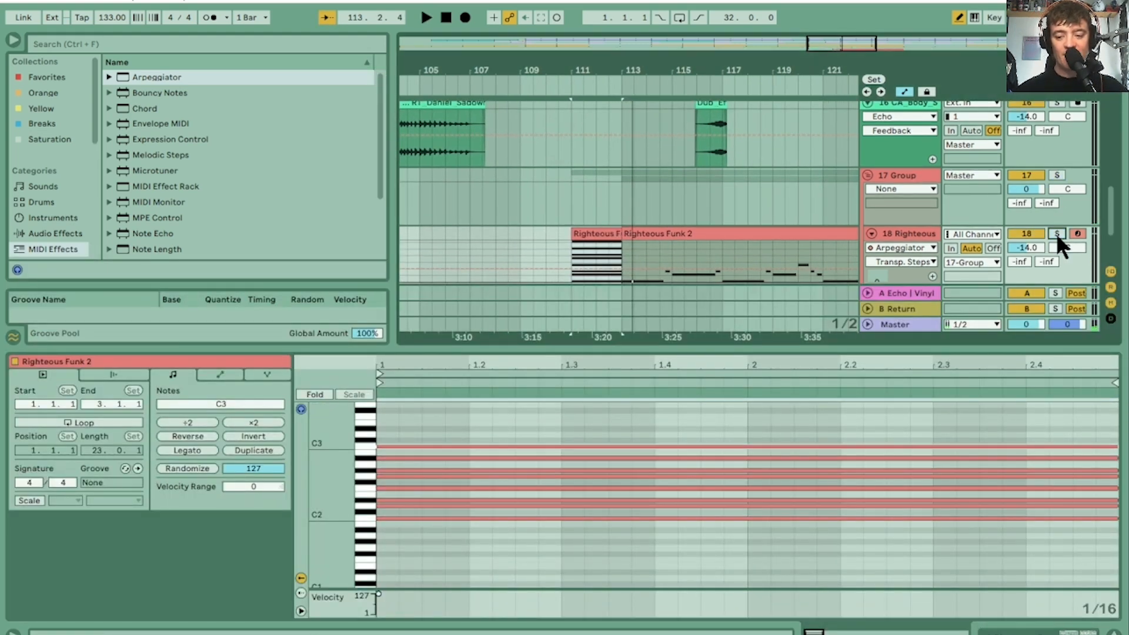
pyautogui.press('space')
pyautogui.press('space')
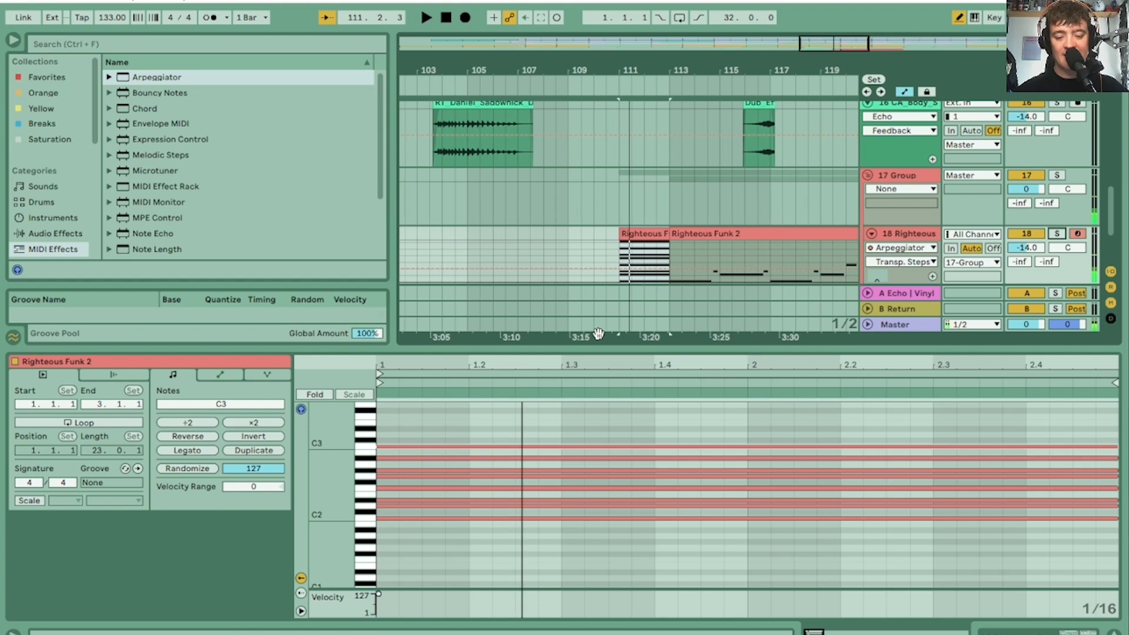
# Step: Transpose all chord notes in the lead-in clip down two octaves to C0–C1, playing it after each octave
pyautogui.press('b')
pyautogui.moveTo(597, 429); pyautogui.dragTo(731, 551)
pyautogui.hotkey('shift', 'Down')
pyautogui.press('space')
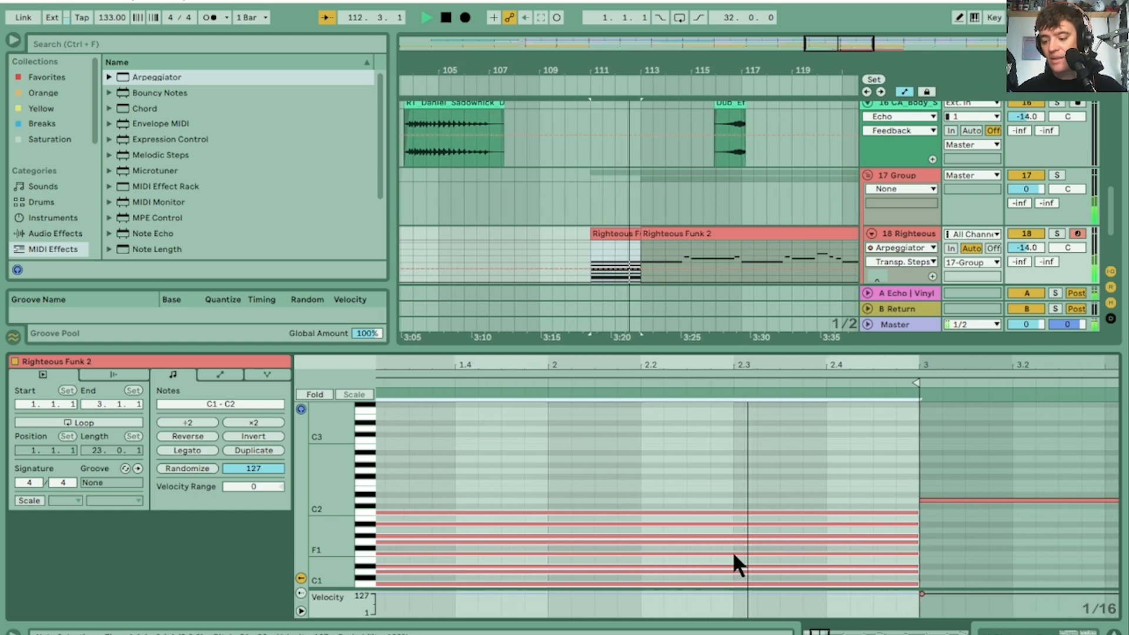
pyautogui.press('space')
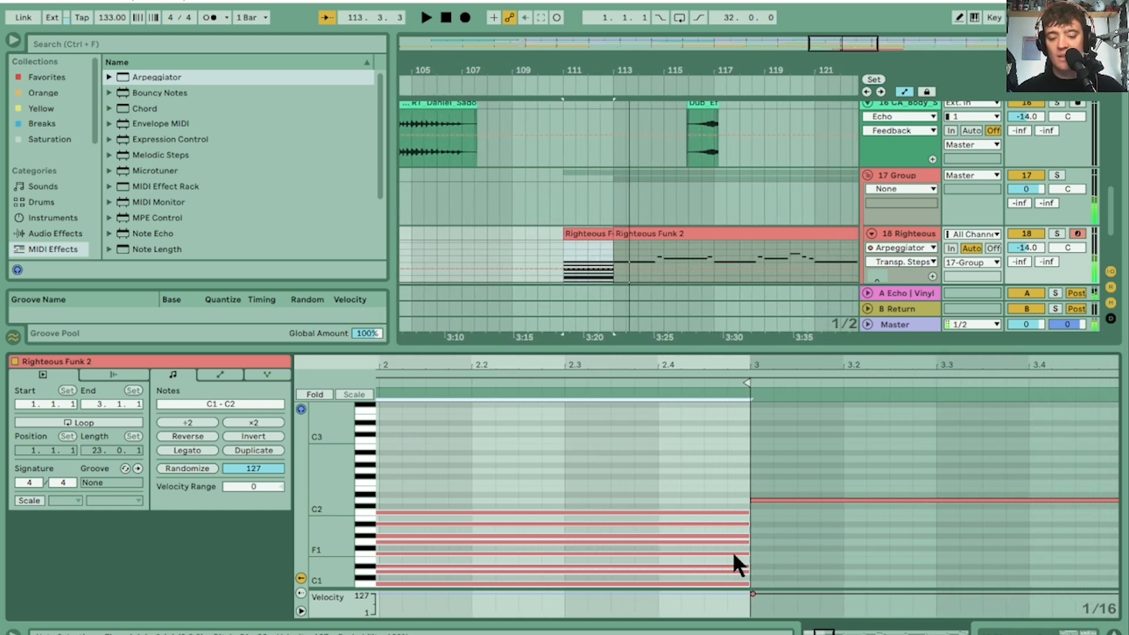
pyautogui.hotkey('shift', 'Down')
pyautogui.press('space')
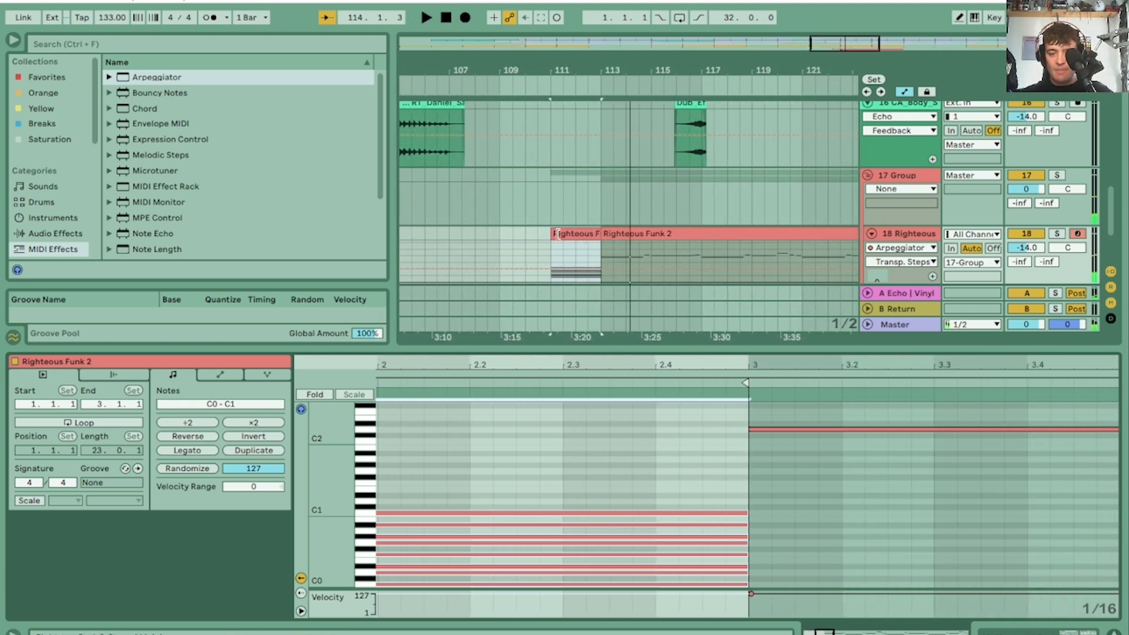
# Step: Shorten the lead-in clip to start at bar 112 and shift its chord notes one bar later, starting at clip bar 2
pyautogui.press('space')
pyautogui.moveTo(554, 234); pyautogui.dragTo(571, 235)
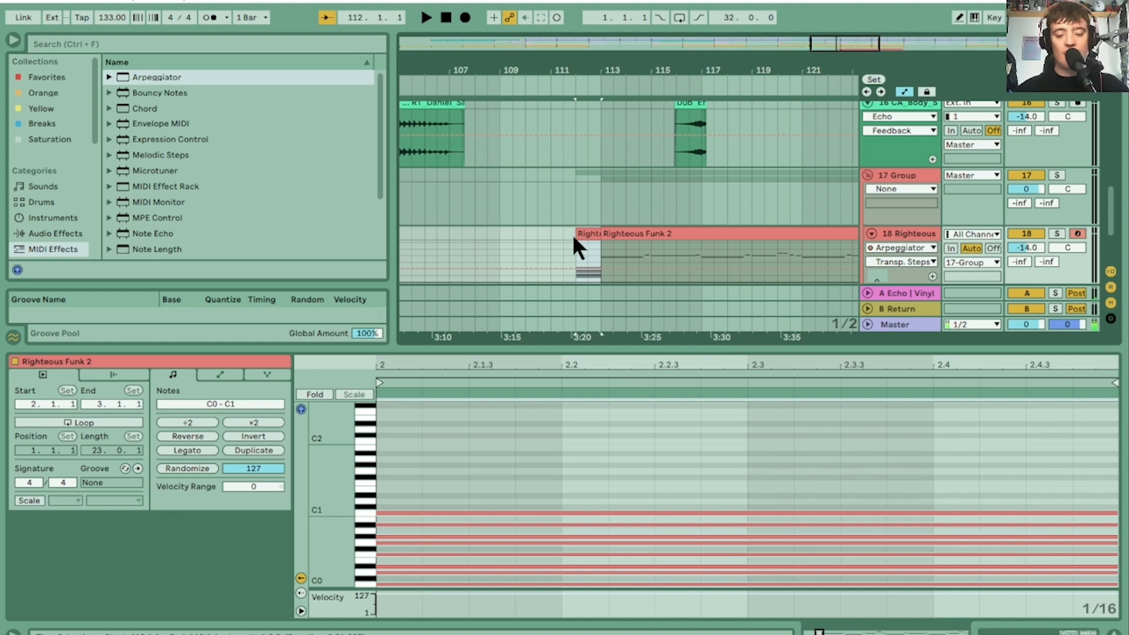
pyautogui.moveTo(639, 357); pyautogui.dragTo(461, 368)
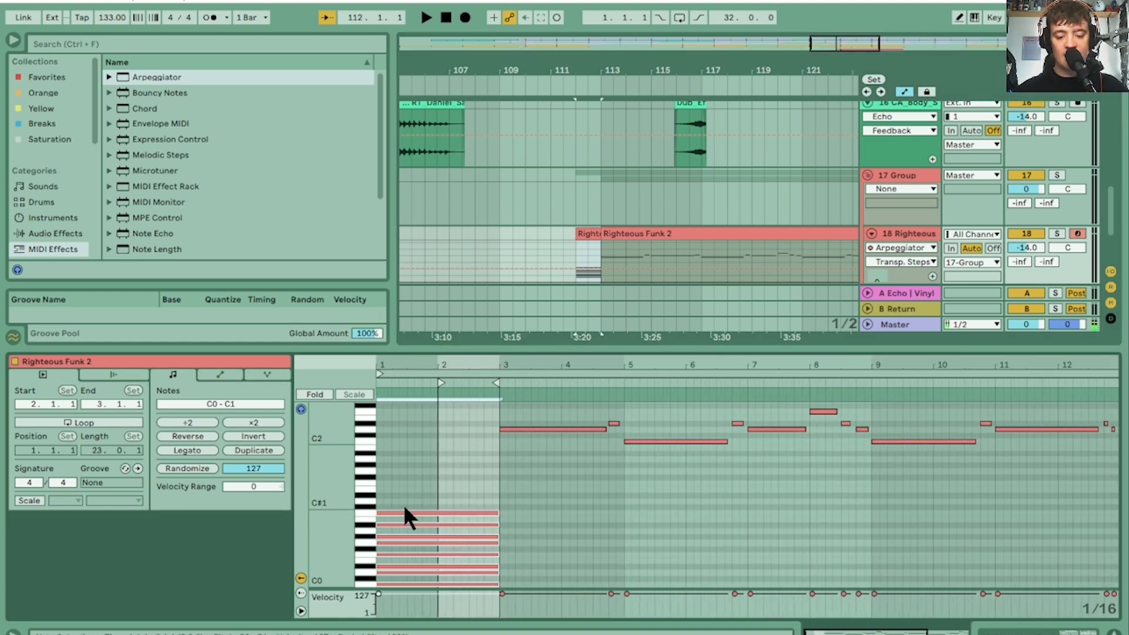
pyautogui.moveTo(399, 489); pyautogui.dragTo(500, 587)
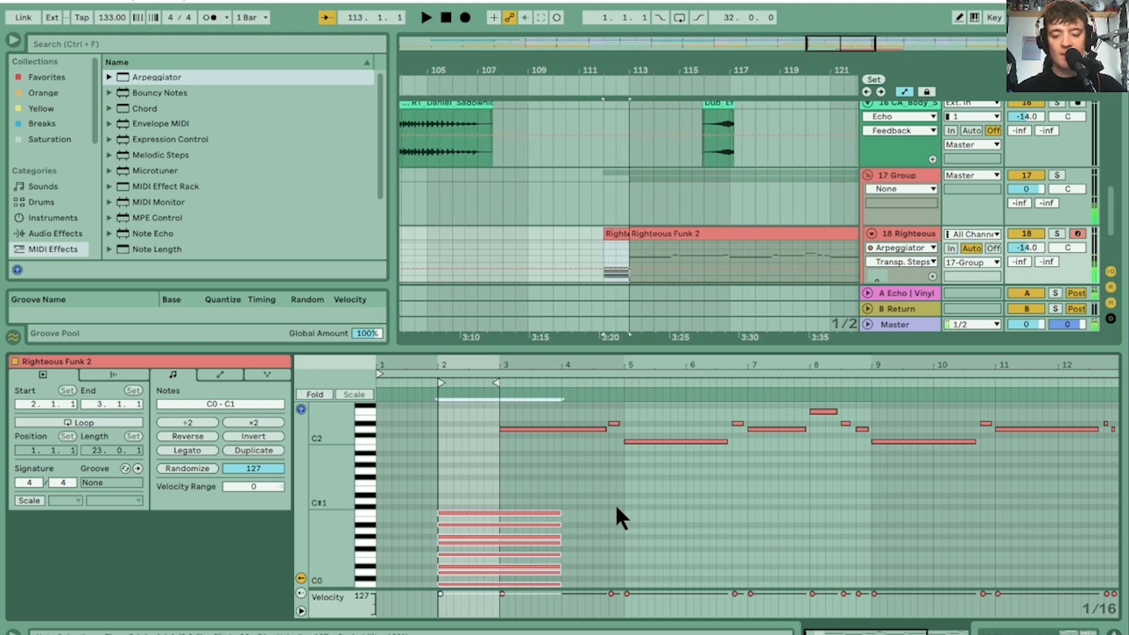
# Step: Set the Arpeggiator's rate to 1/16 on track 18 and play the one-bar lead-in into bar 113
pyautogui.click(915, 235)
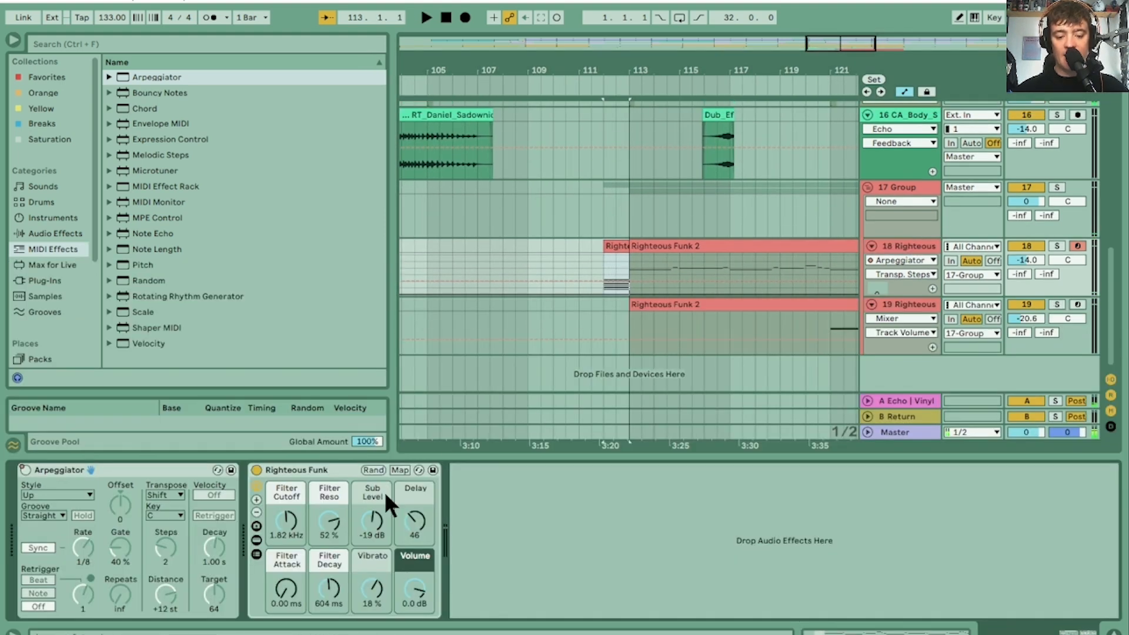
pyautogui.click(83, 547)
pyautogui.press('space')
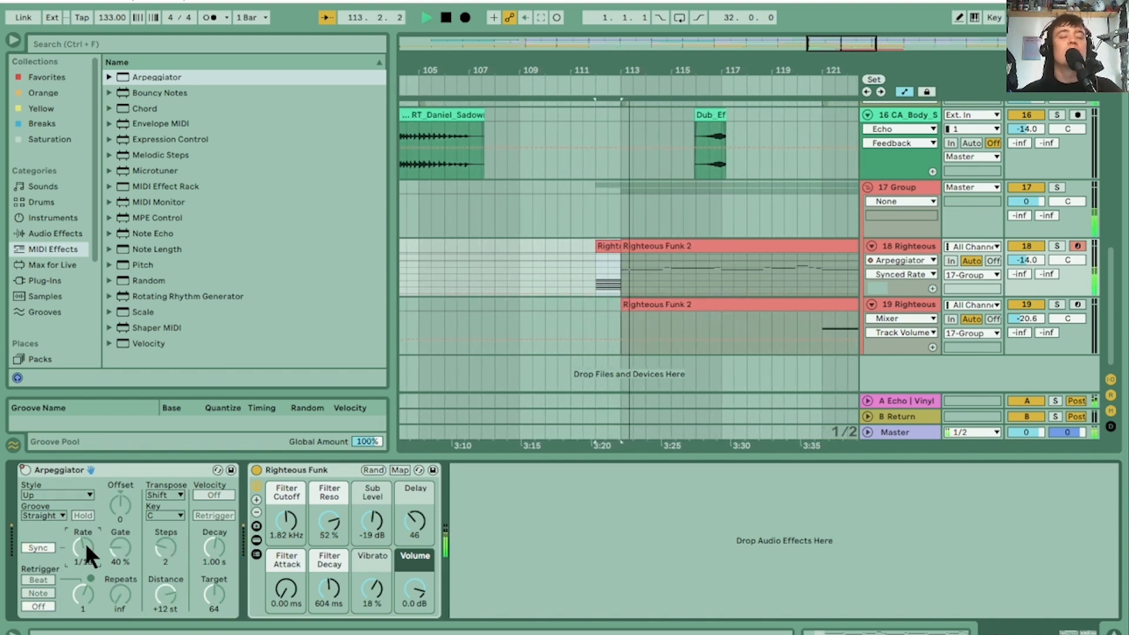
pyautogui.press('space')
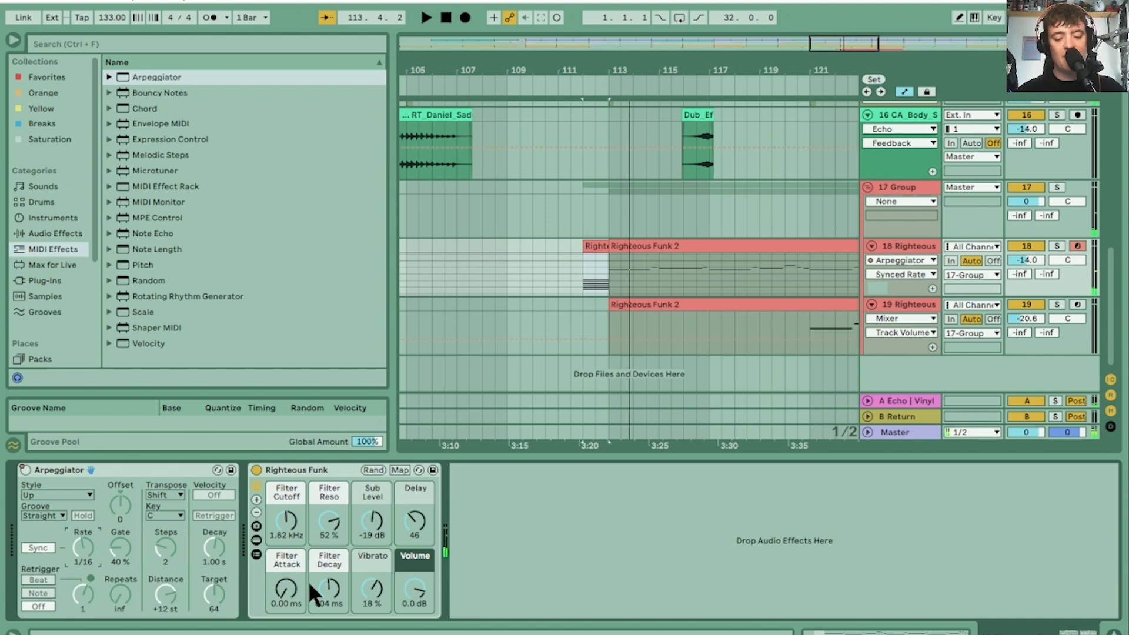
pyautogui.press('space')
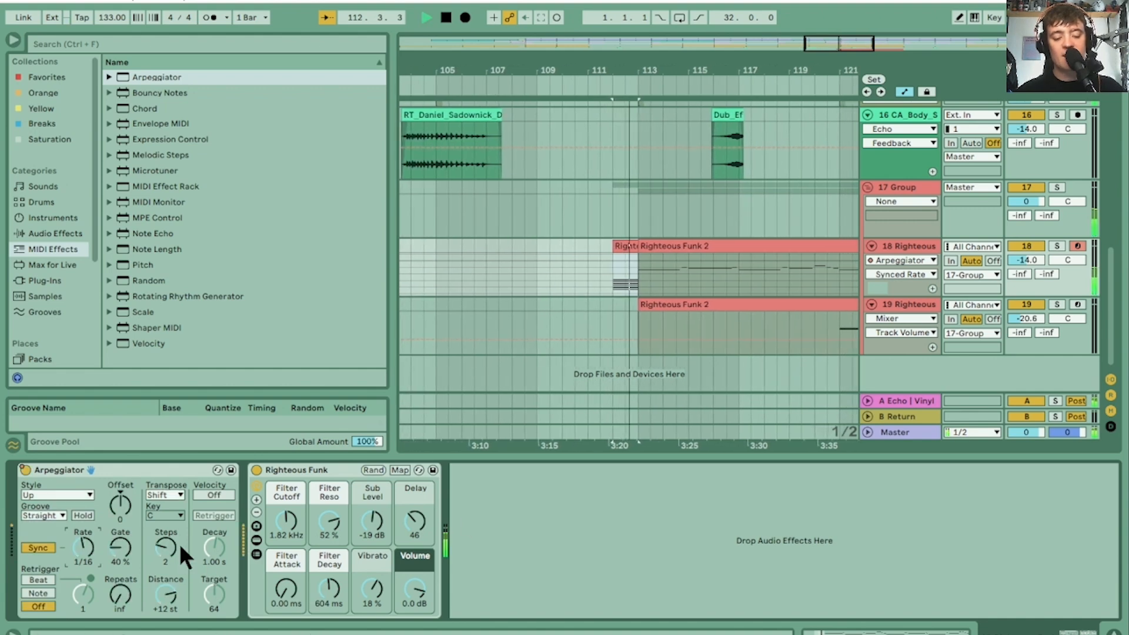
# Step: Automate the Righteous Funk volume to 1.591 dB up to bar 113 and 0.0 dB from there, and play the transition
pyautogui.click(419, 591)
pyautogui.press('space')
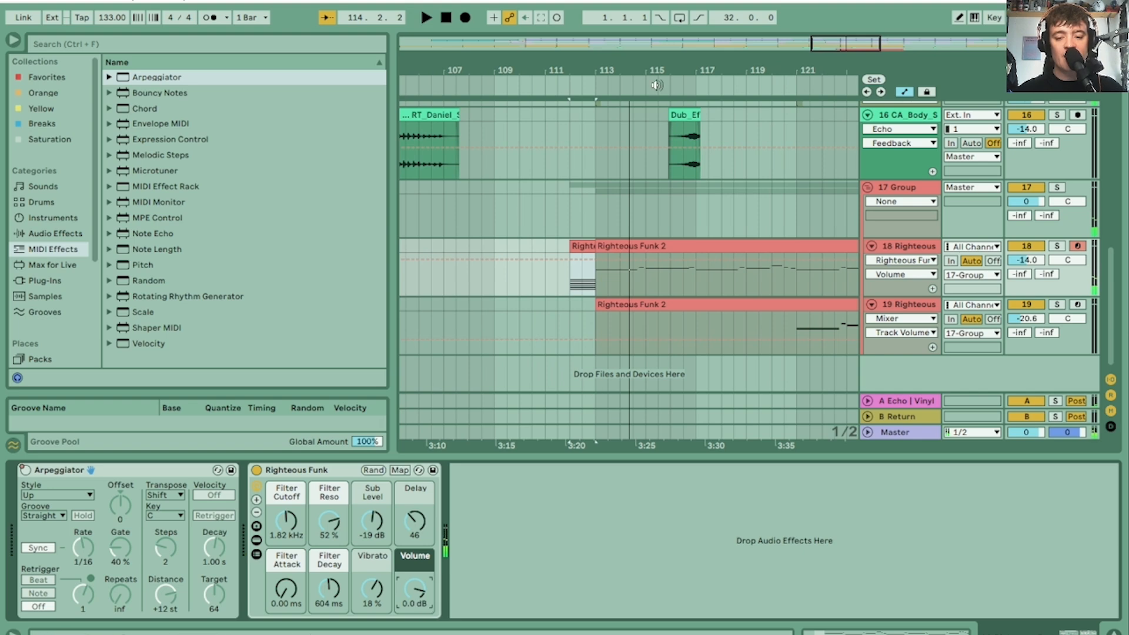
pyautogui.moveTo(584, 64); pyautogui.dragTo(641, 194)
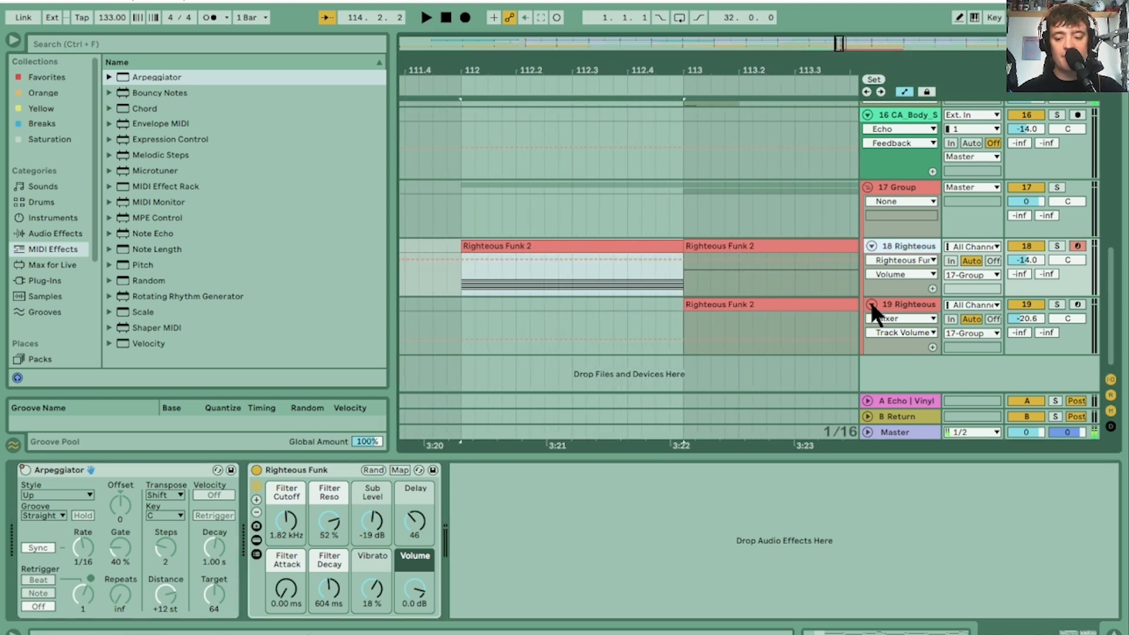
pyautogui.moveTo(896, 294); pyautogui.dragTo(895, 391)
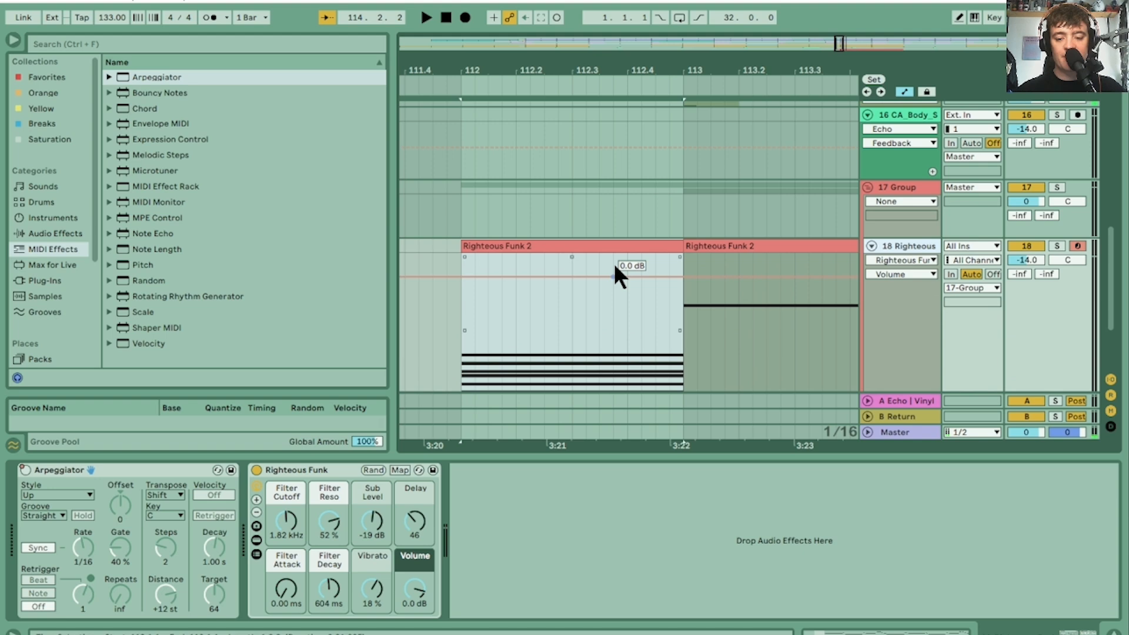
pyautogui.click(686, 277)
pyautogui.moveTo(673, 276); pyautogui.dragTo(683, 277)
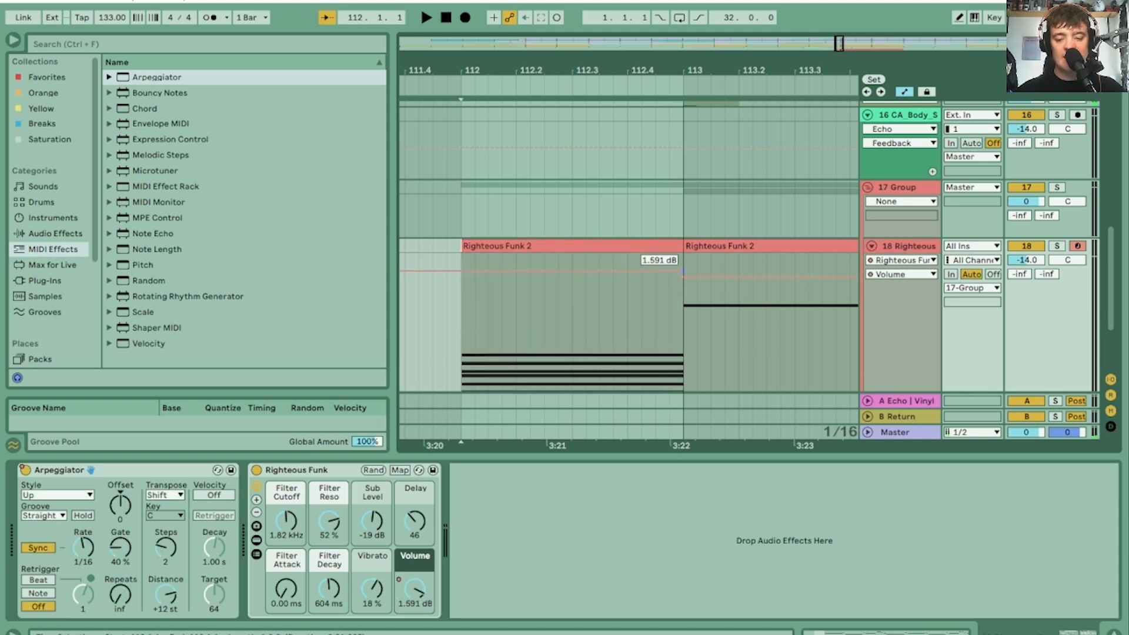
pyautogui.press('space')
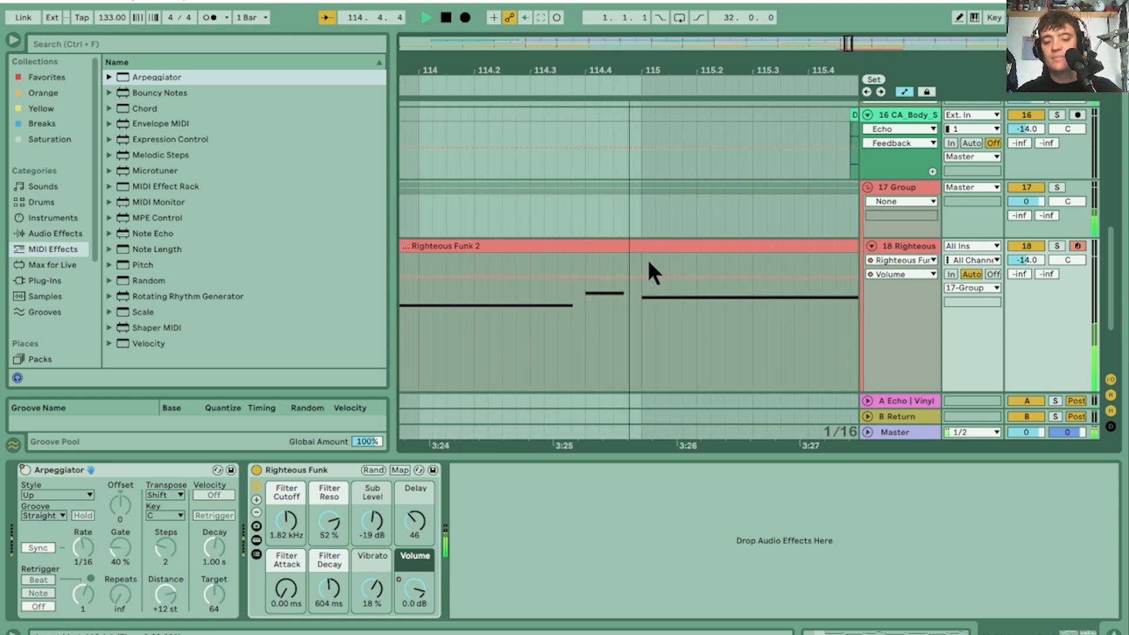
pyautogui.press('space')
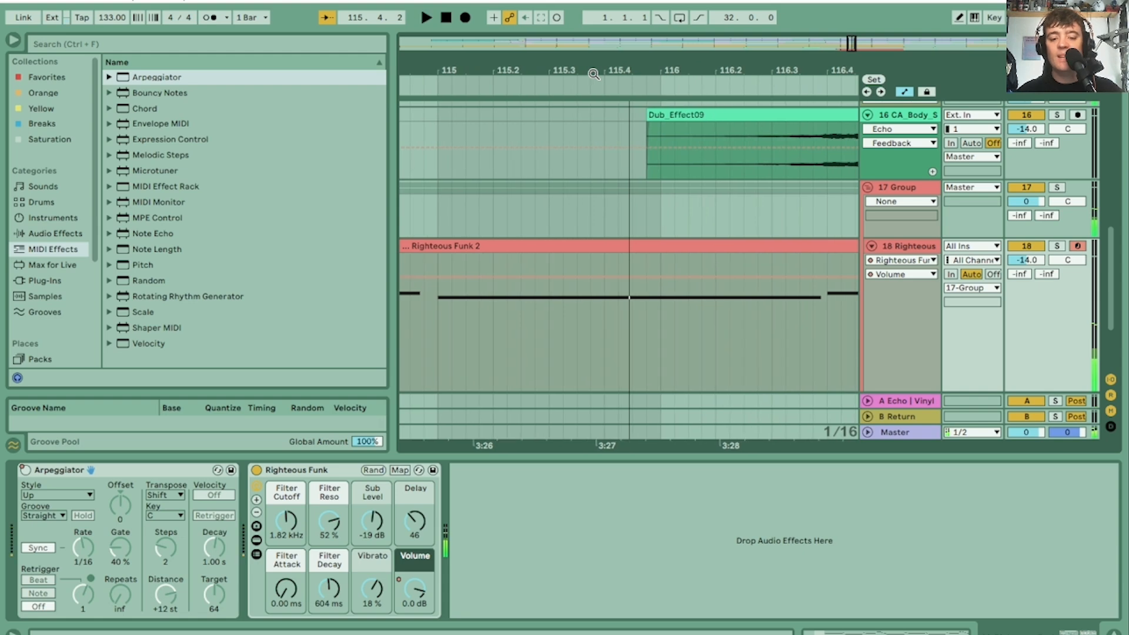
# Step: Lengthen the D#2 note at 2.4 in track 18's main clip so it ends at bar 3, and play from bar 113
pyautogui.doubleClick(492, 245)
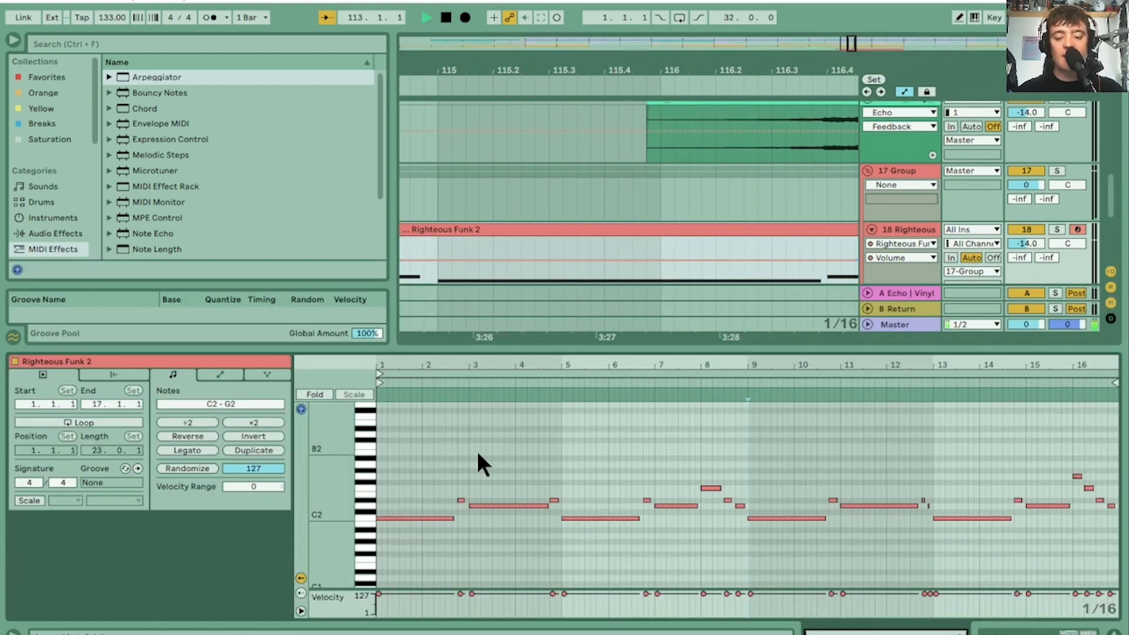
pyautogui.moveTo(459, 364); pyautogui.dragTo(459, 364)
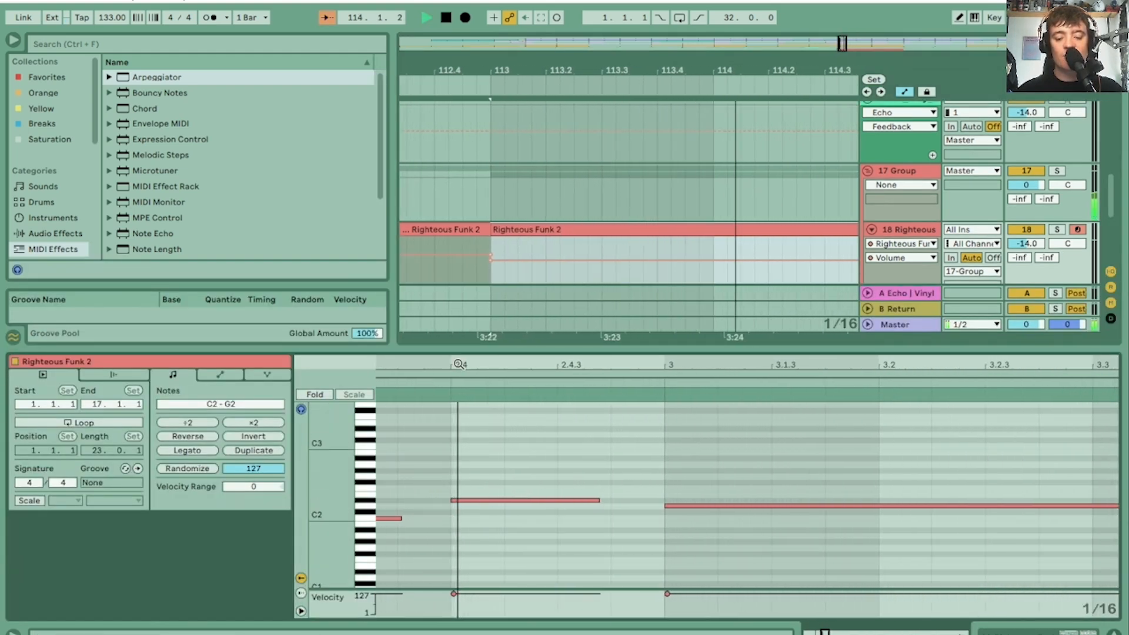
pyautogui.moveTo(599, 500); pyautogui.dragTo(662, 500)
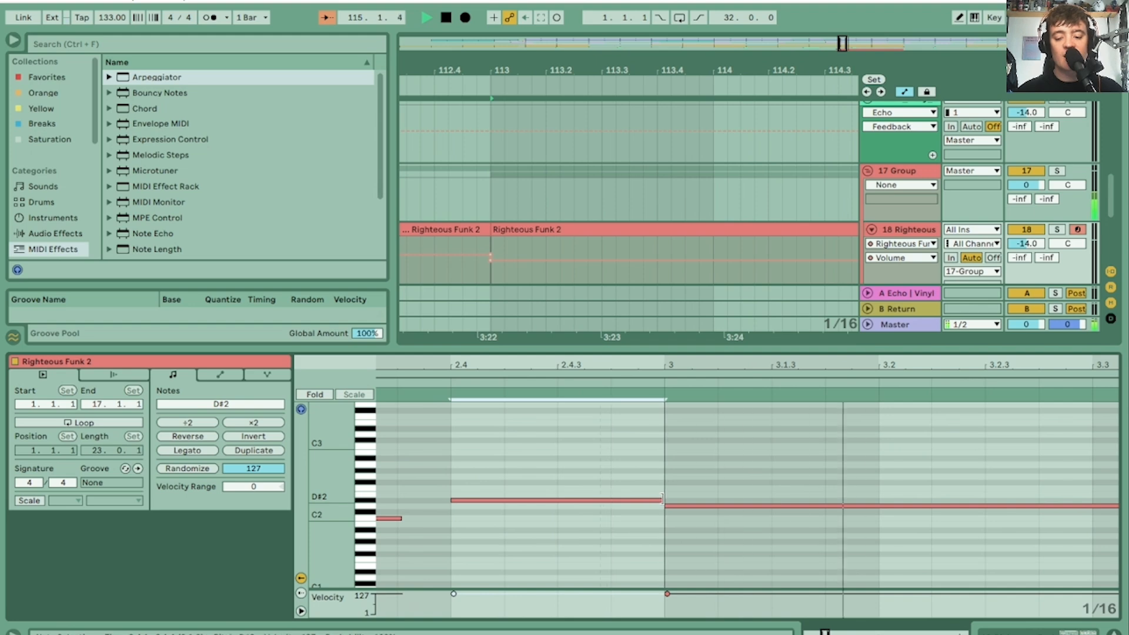
pyautogui.press('space')
pyautogui.press('space')
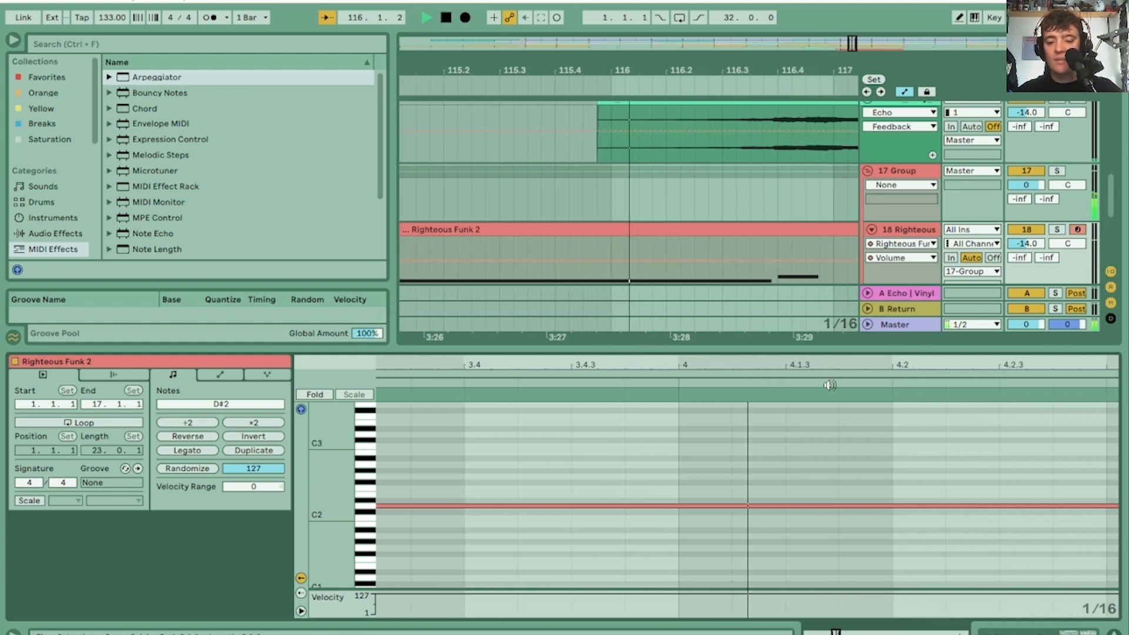
# Step: Raise track 19's volume to -19.6 dB while the Righteous Funk section plays, and stop playback
pyautogui.moveTo(816, 367); pyautogui.dragTo(798, 244)
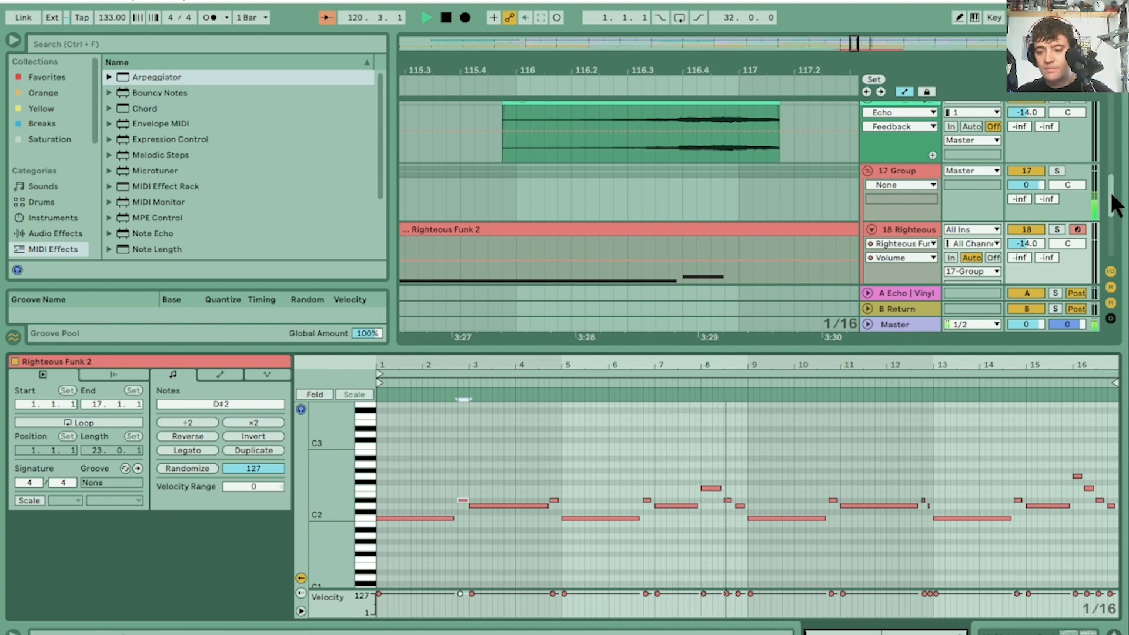
pyautogui.moveTo(1110, 191); pyautogui.dragTo(1109, 210)
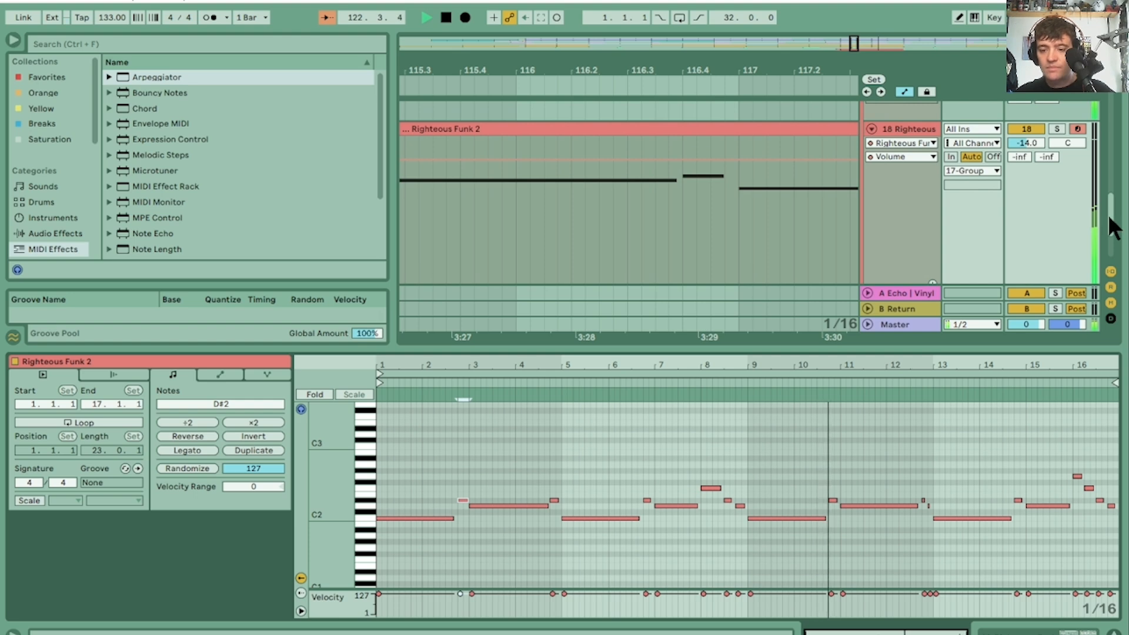
pyautogui.moveTo(1107, 214); pyautogui.dragTo(1110, 221)
pyautogui.moveTo(903, 259); pyautogui.dragTo(909, 137)
pyautogui.click(1031, 154)
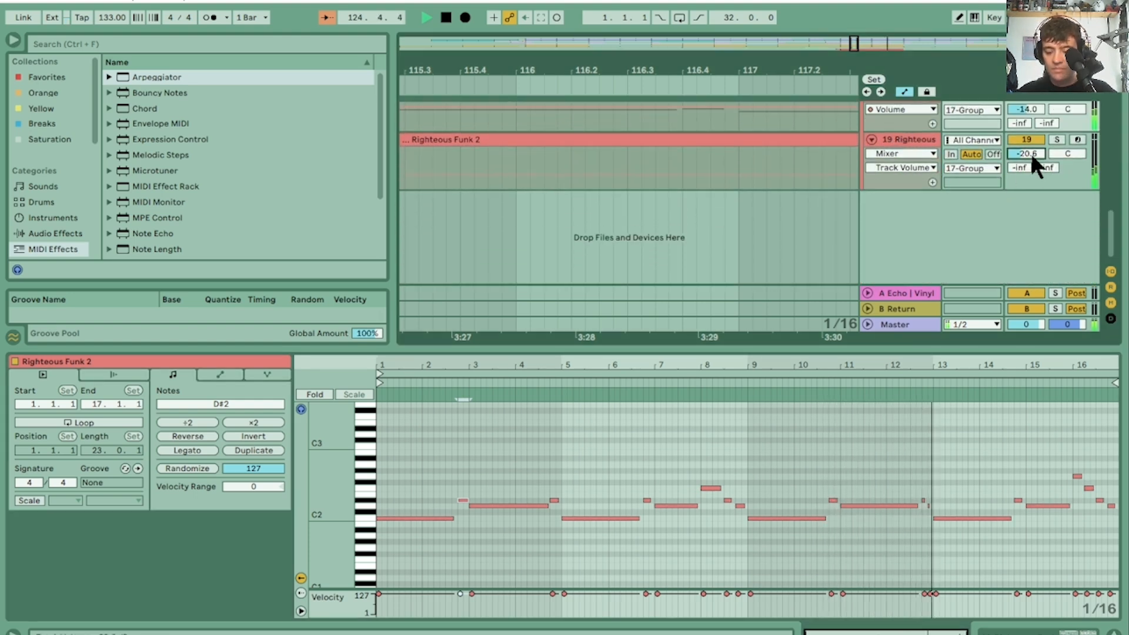
pyautogui.press('Up')
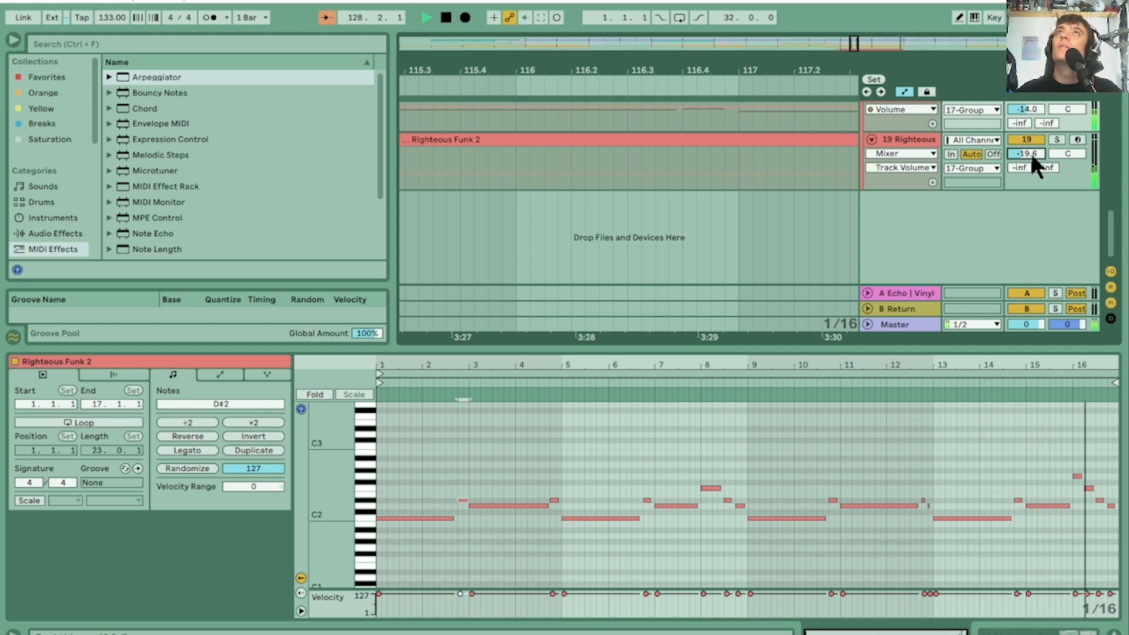
pyautogui.press('space')
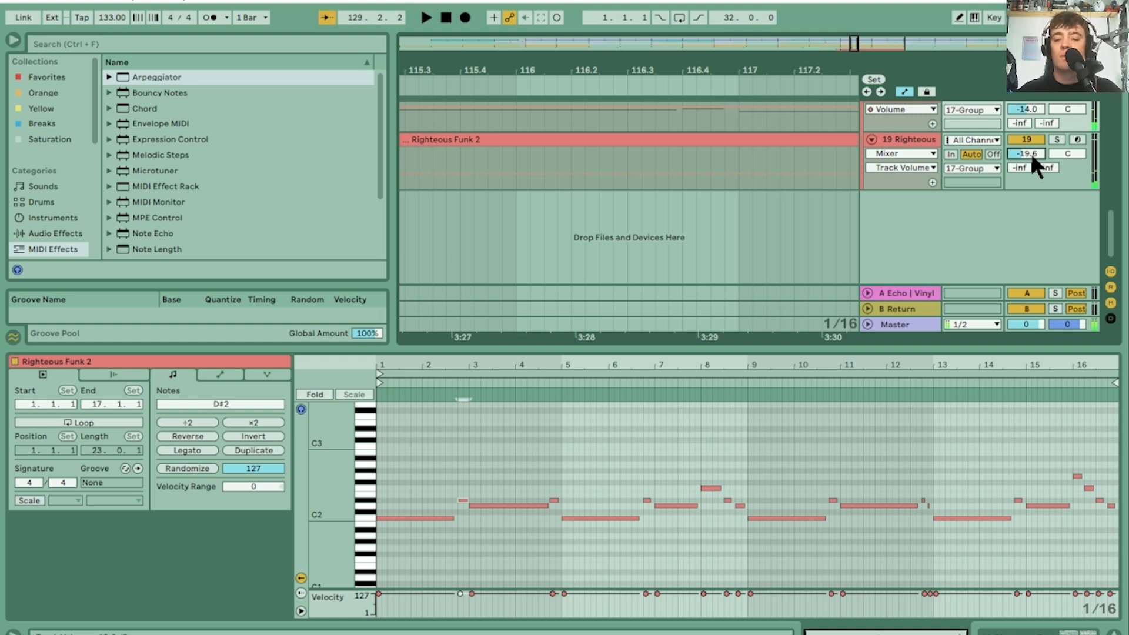
# Step: Play briefly from around bar 117, stop, and check the running recording in OBS before returning to Ableton Live
pyautogui.click(722, 86)
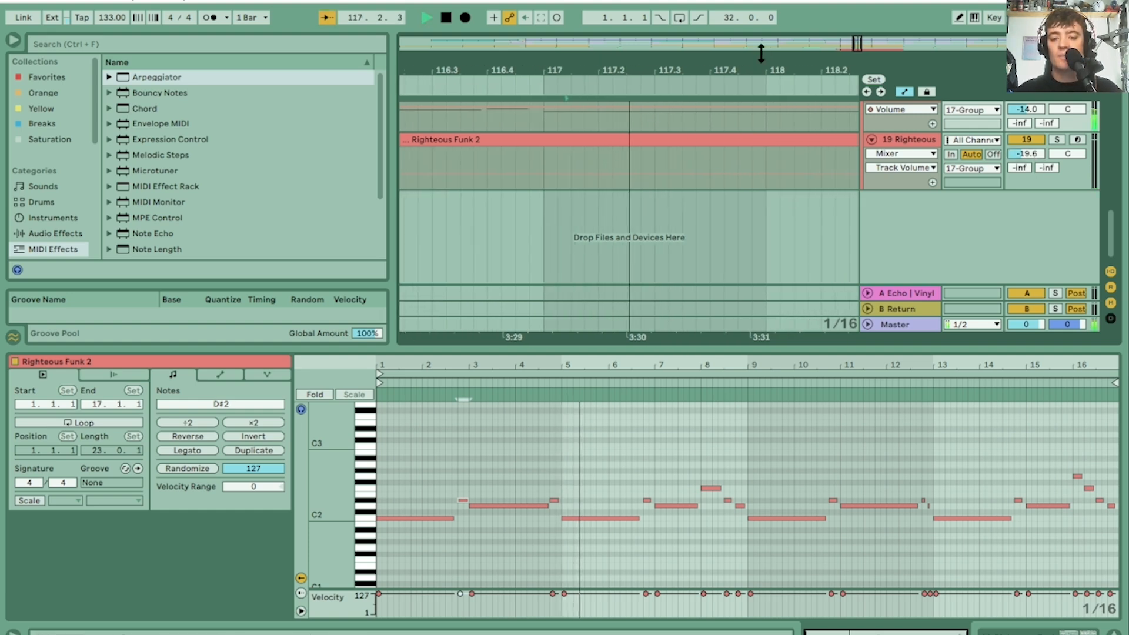
pyautogui.moveTo(750, 69); pyautogui.dragTo(750, 29)
pyautogui.press('space')
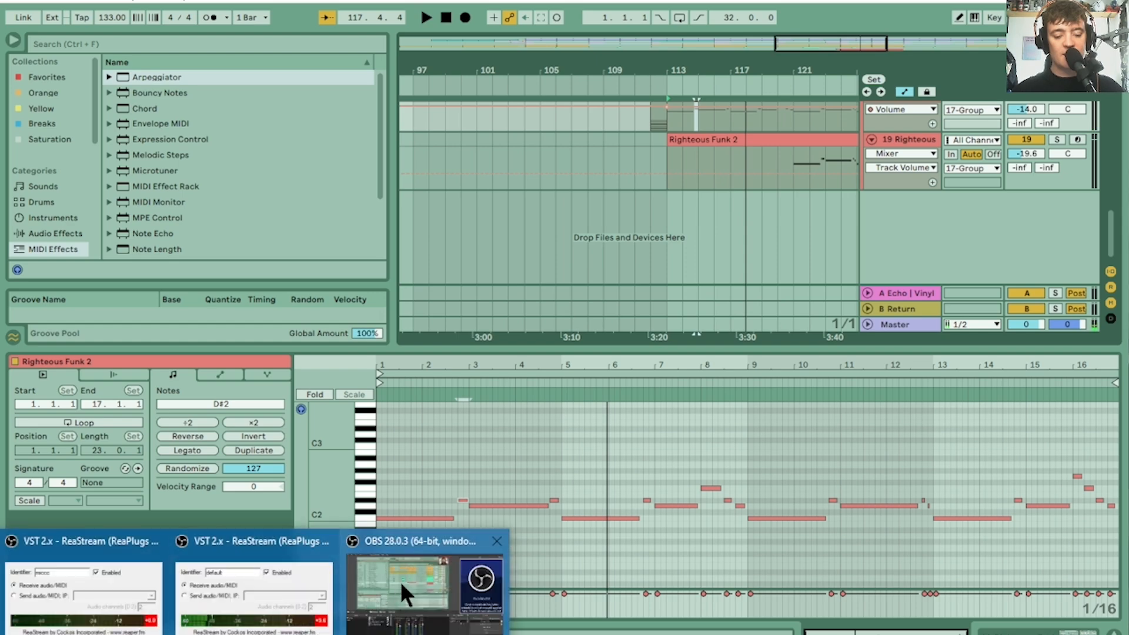
pyautogui.click(405, 585)
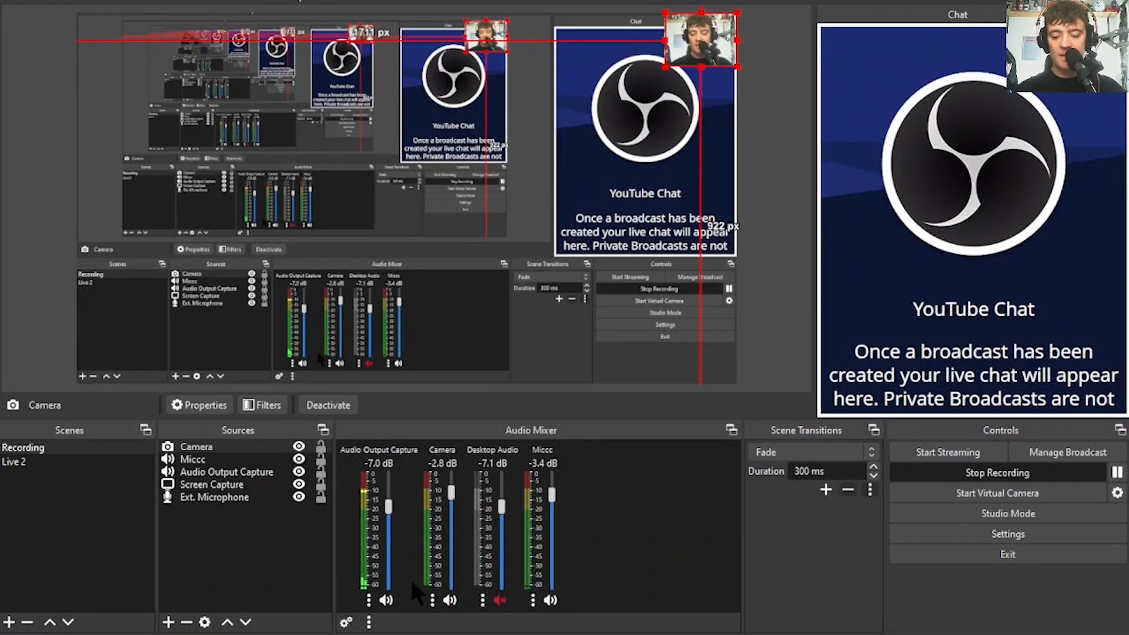
pyautogui.click(353, 633)
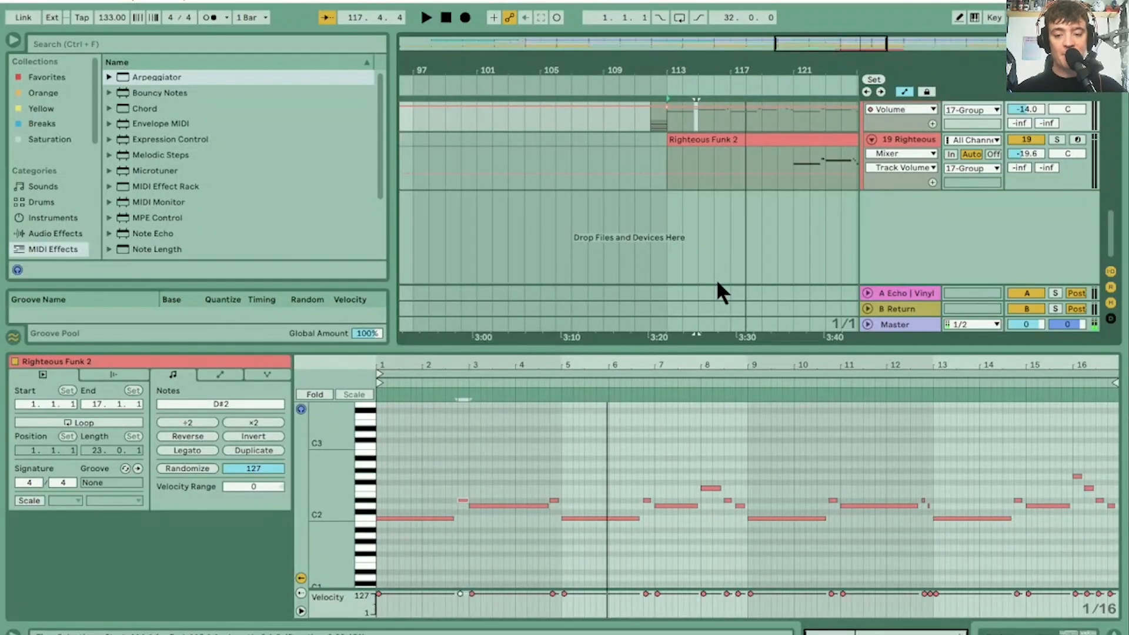
# Step: Play the full arrangement from bar 1 with the MICCC track muted, briefly reactivating it during playback
pyautogui.doubleClick(944, 633)
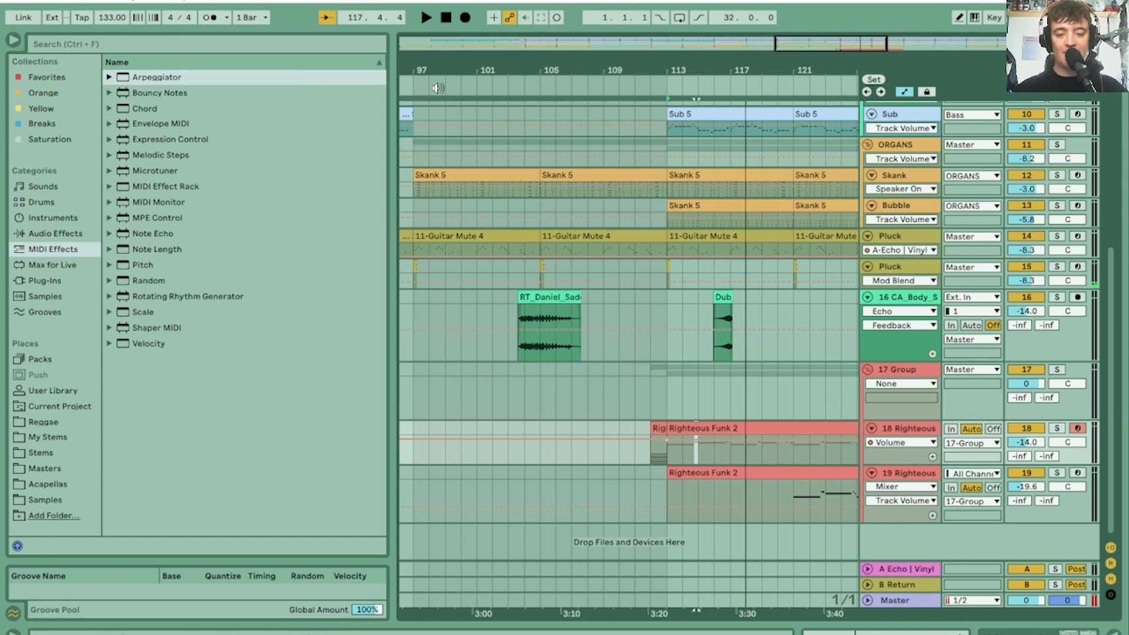
pyautogui.moveTo(487, 70); pyautogui.dragTo(668, 65)
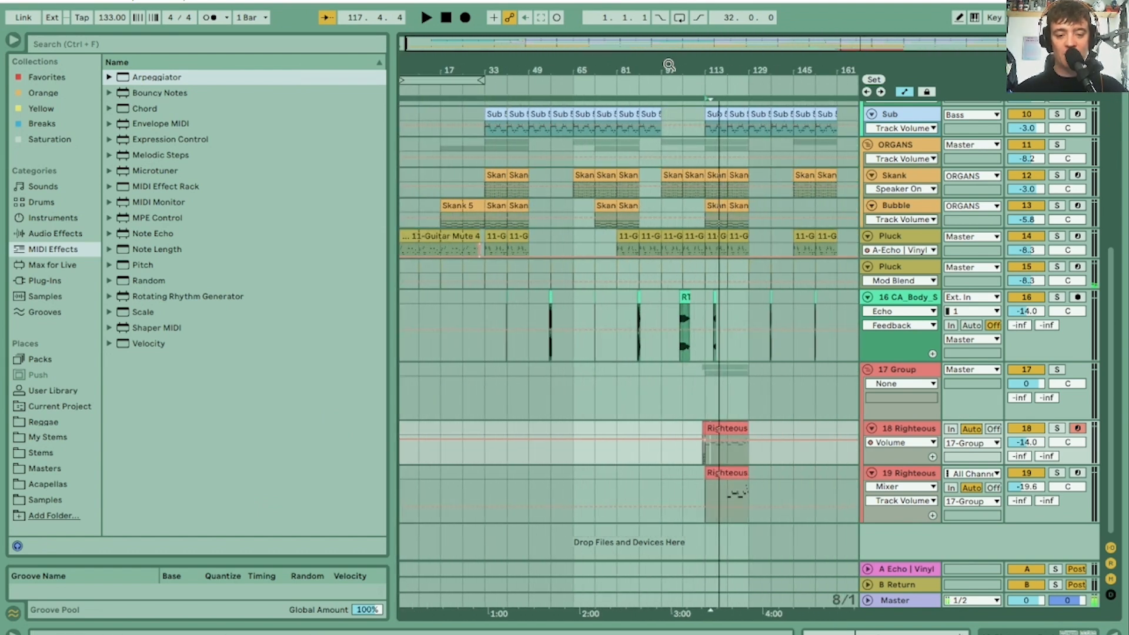
pyautogui.click(400, 111)
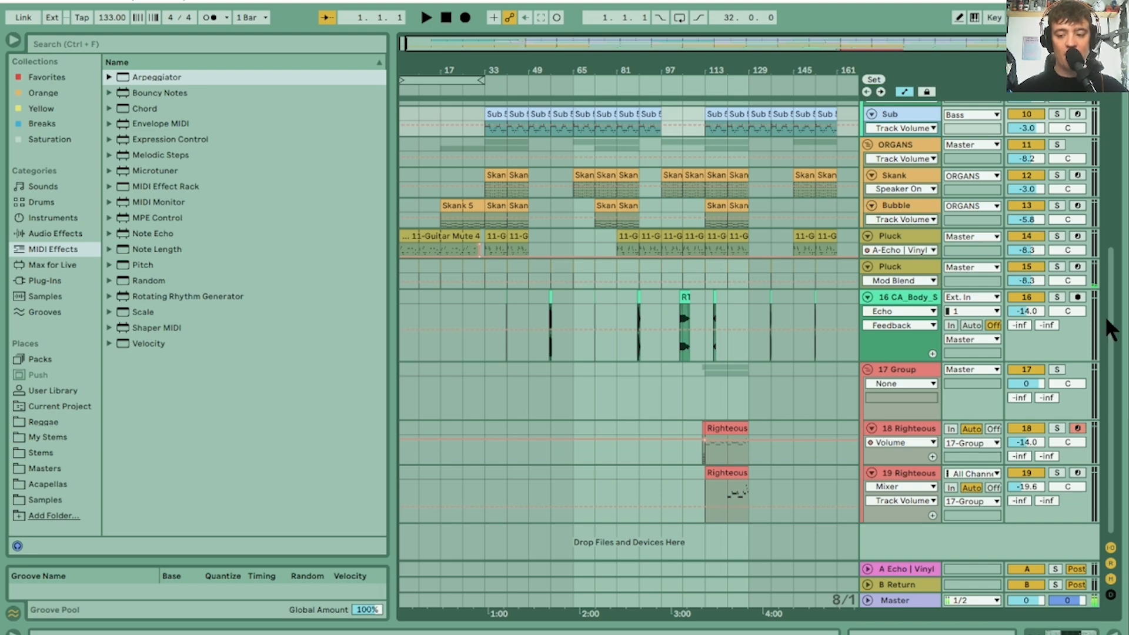
pyautogui.scroll(5, 1106, 316)
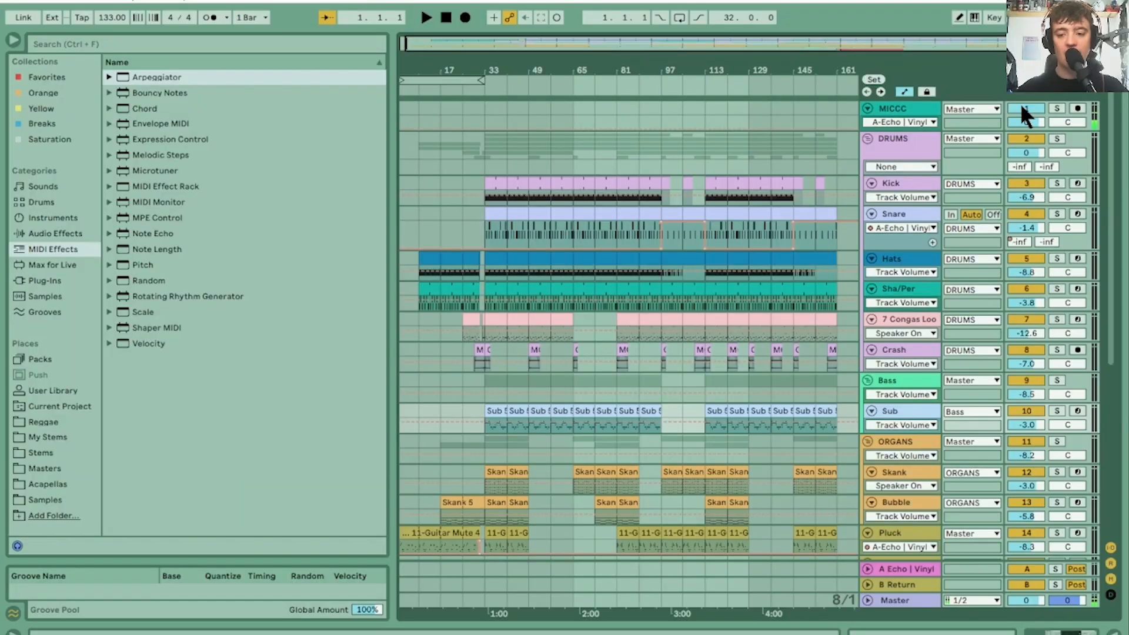
pyautogui.click(1023, 109)
pyautogui.press('space')
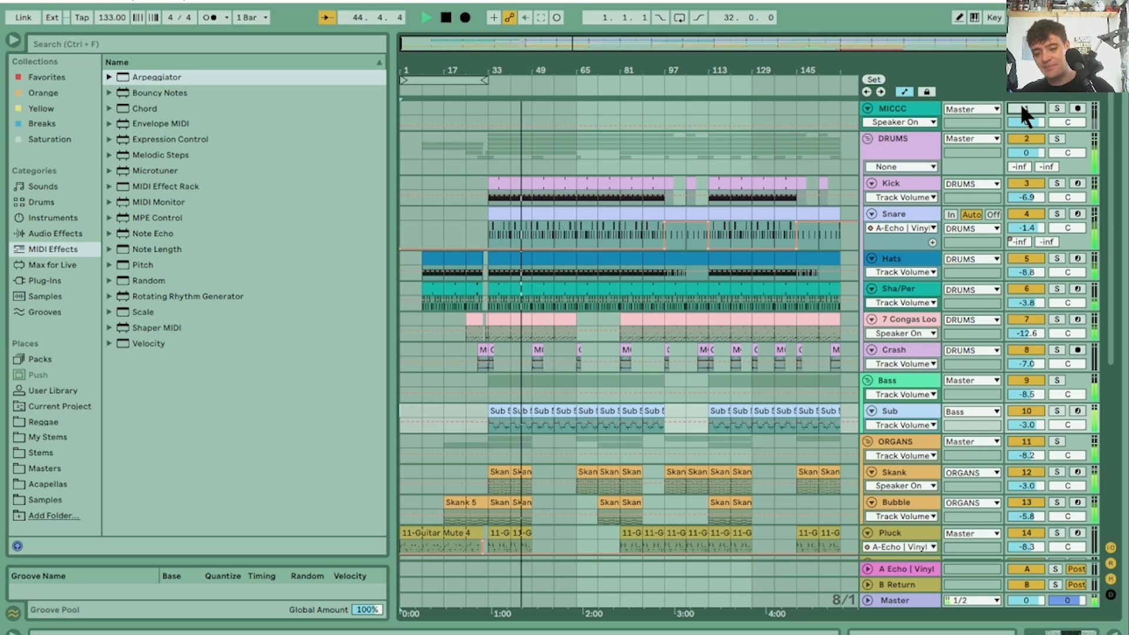
pyautogui.click(1021, 106)
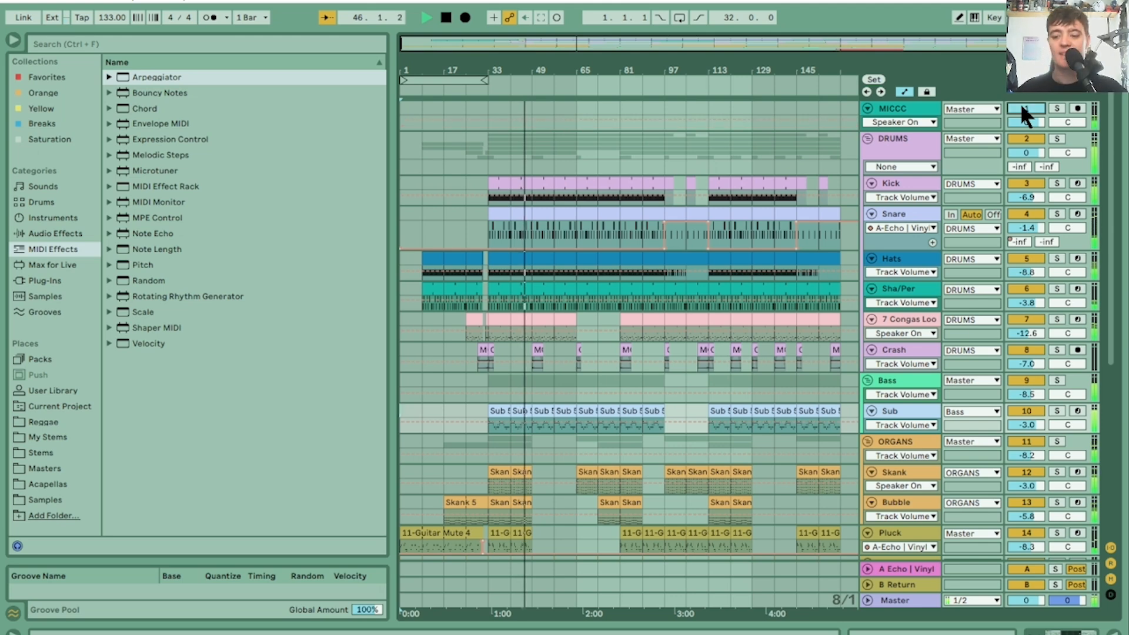
pyautogui.click(1021, 106)
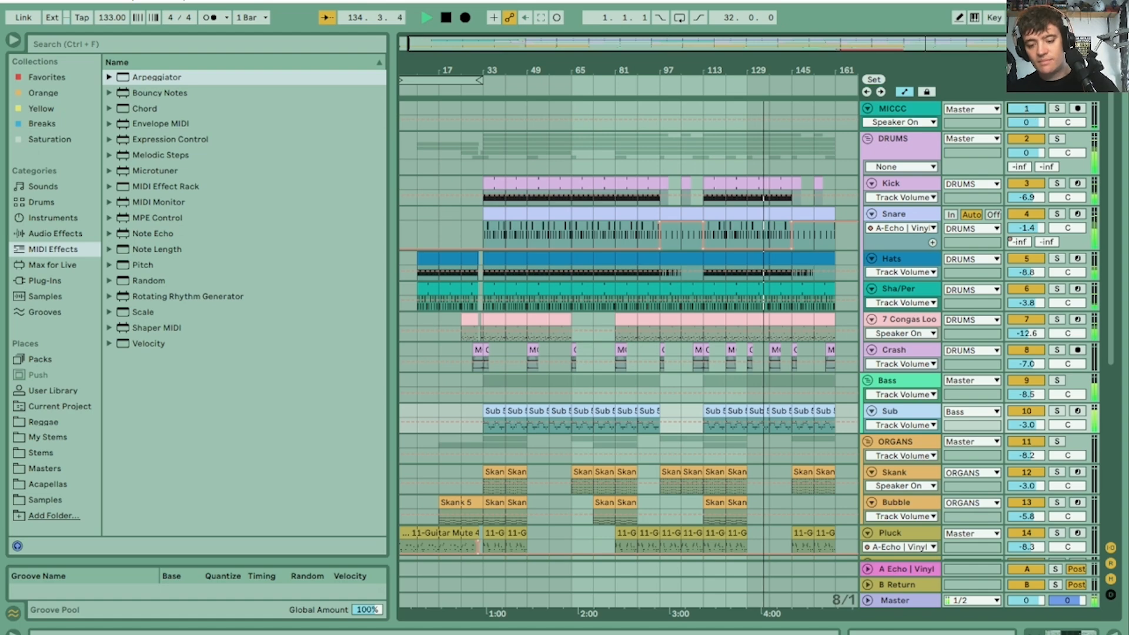
# Step: Delete the two Sub 5 bass clips from bar 145 to bar 161 in the arrangement's ending while it plays
pyautogui.moveTo(836, 71); pyautogui.dragTo(764, 171)
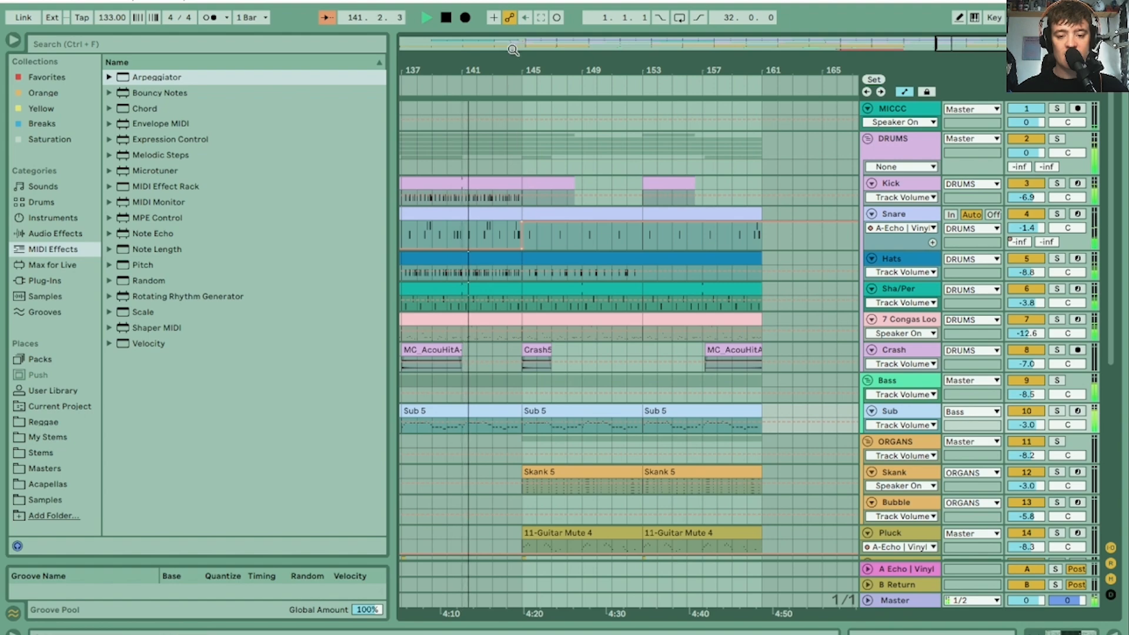
pyautogui.moveTo(513, 50)
pyautogui.mouseDown()
pyautogui.moveTo(752, 23)
pyautogui.moveTo(532, 49)
pyautogui.mouseUp()
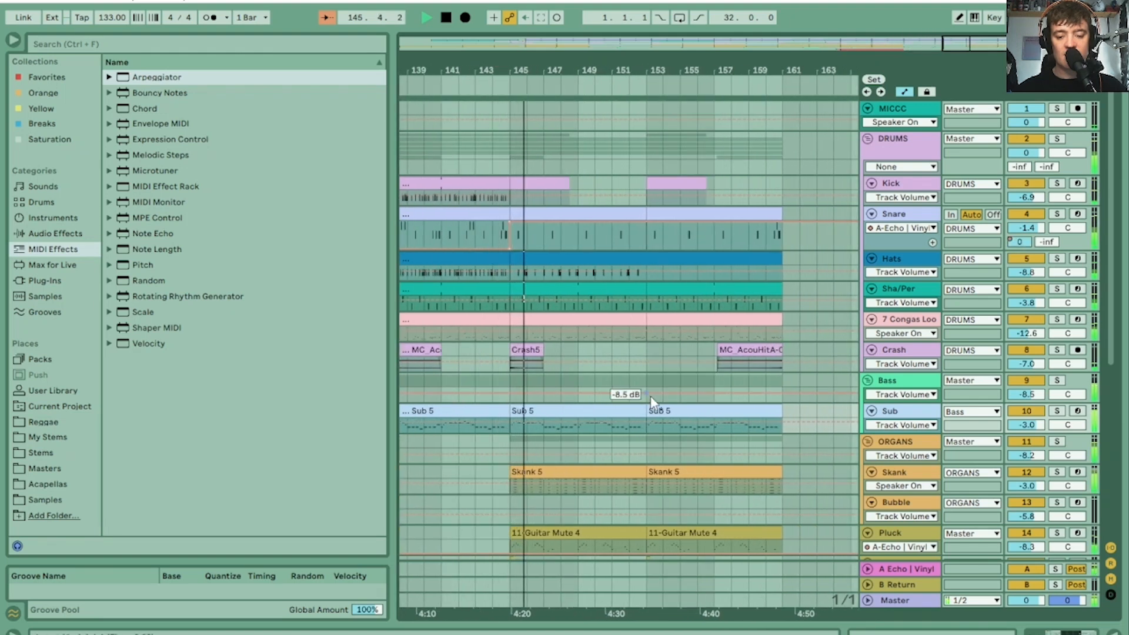
pyautogui.click(591, 411)
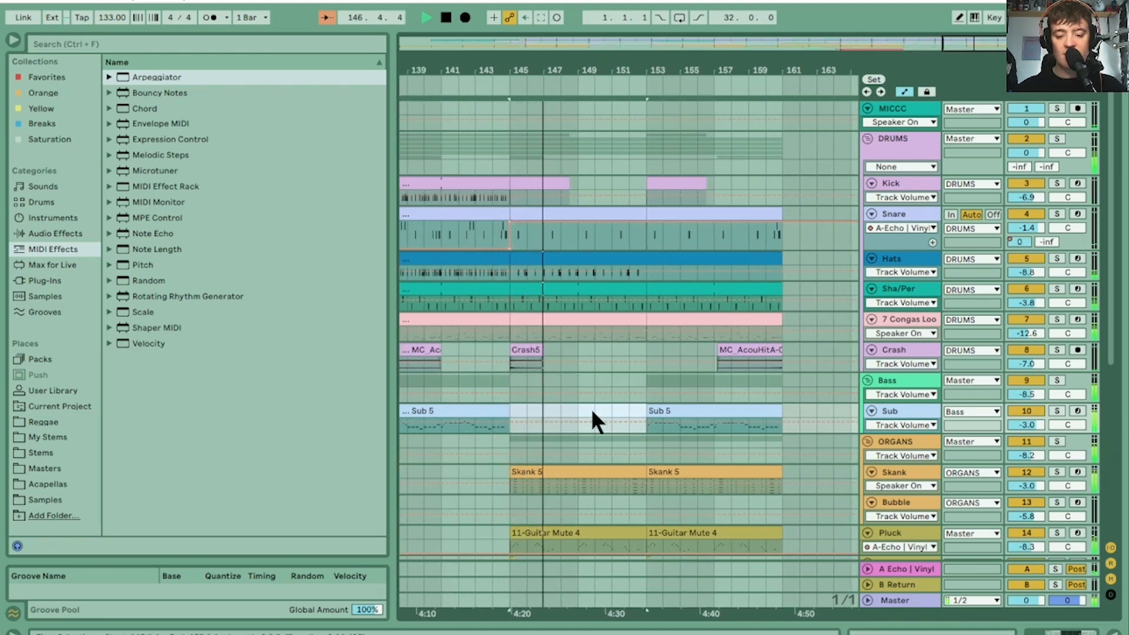
pyautogui.click(681, 409)
pyautogui.press('Delete')
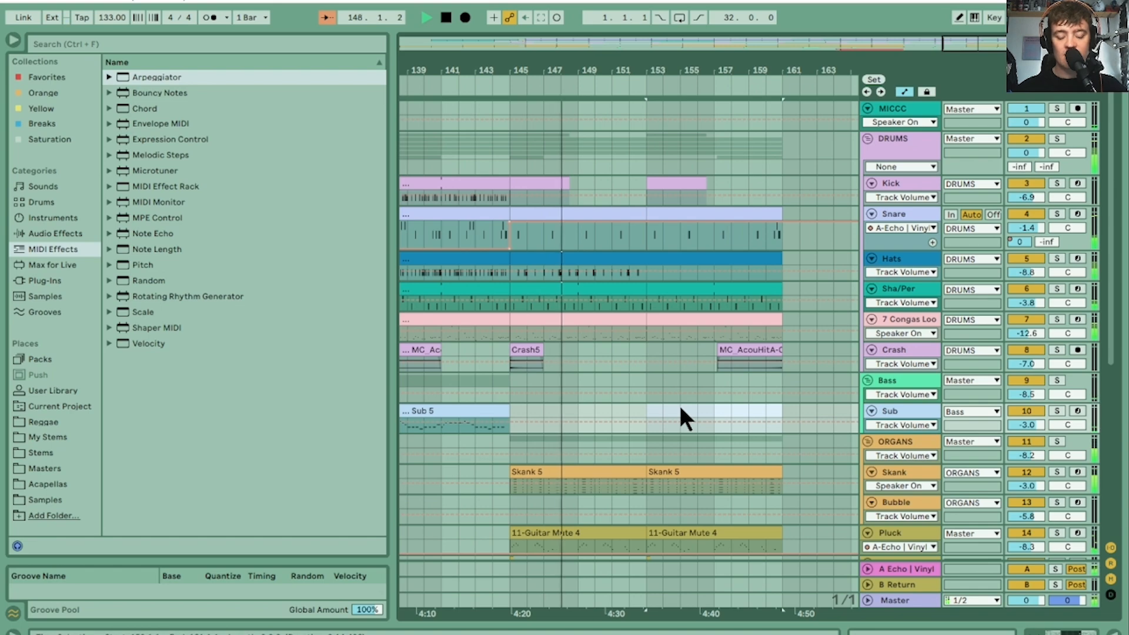
# Step: Delete the closing snare and rimshot fill notes in bar 8 of the Snare clip starting at bar 153
pyautogui.scroll(-3, 679, 404)
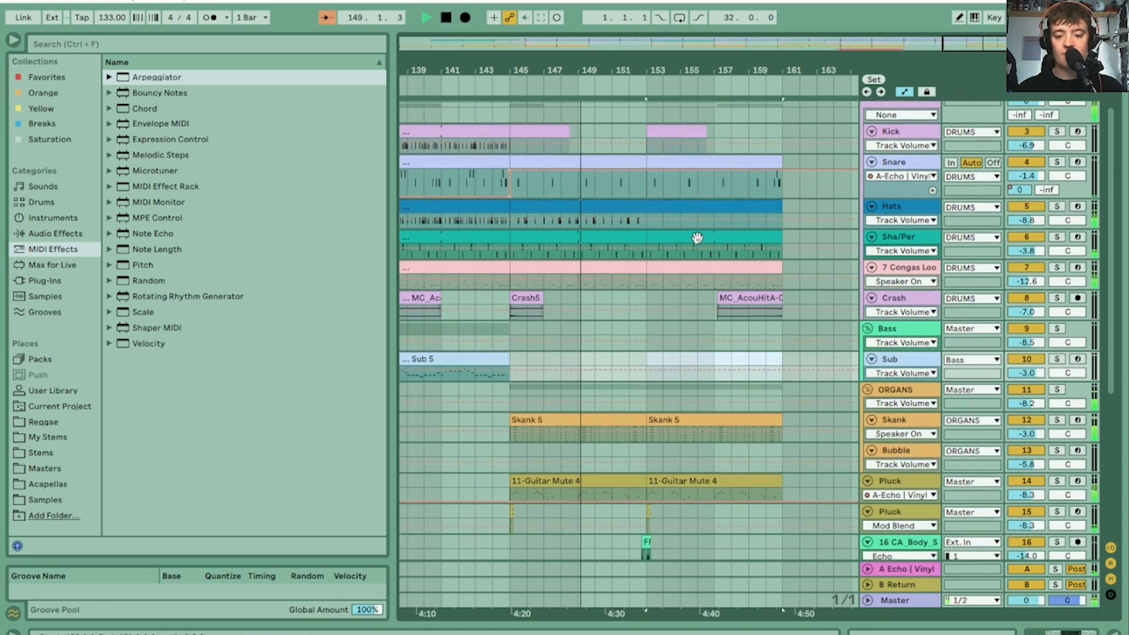
pyautogui.doubleClick(766, 163)
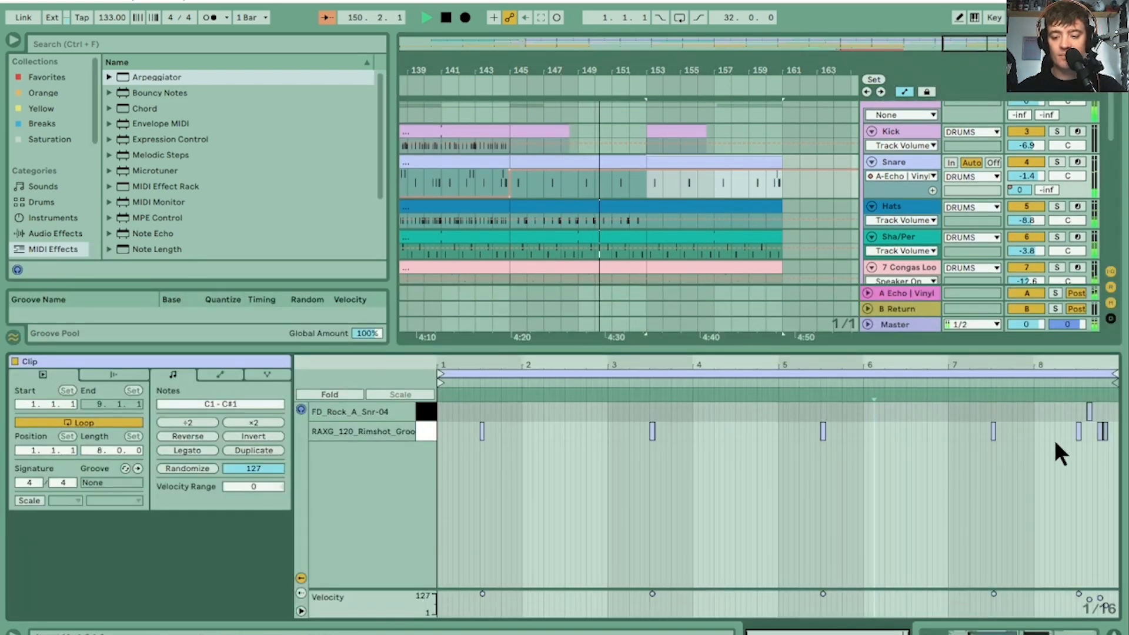
pyautogui.moveTo(1058, 469); pyautogui.dragTo(1117, 392)
pyautogui.press('Delete')
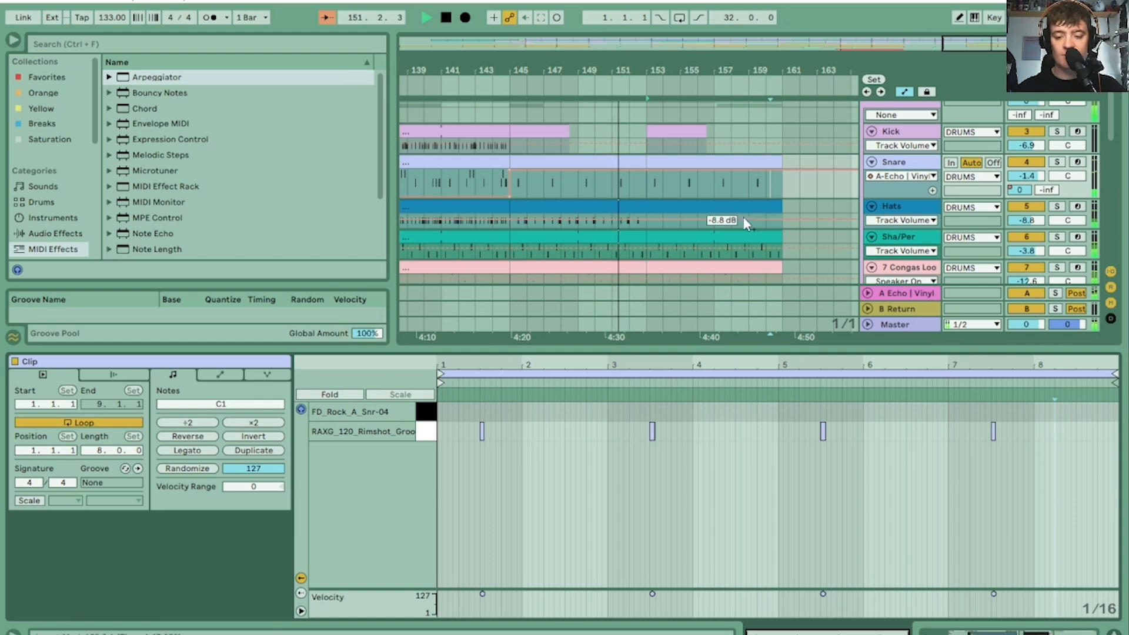
# Step: Open the Sha/Per clip starting at bar 153 to inspect its percussion notes, and view the tracks below it
pyautogui.scroll(-4, 749, 221)
pyautogui.click(775, 167)
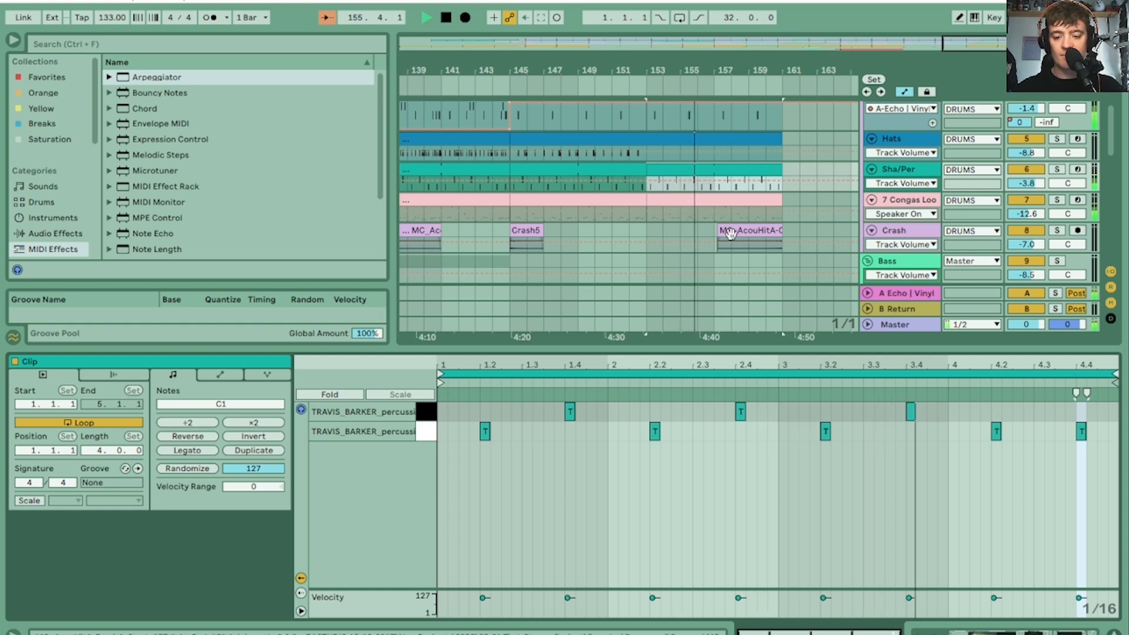
pyautogui.scroll(-5, 775, 242)
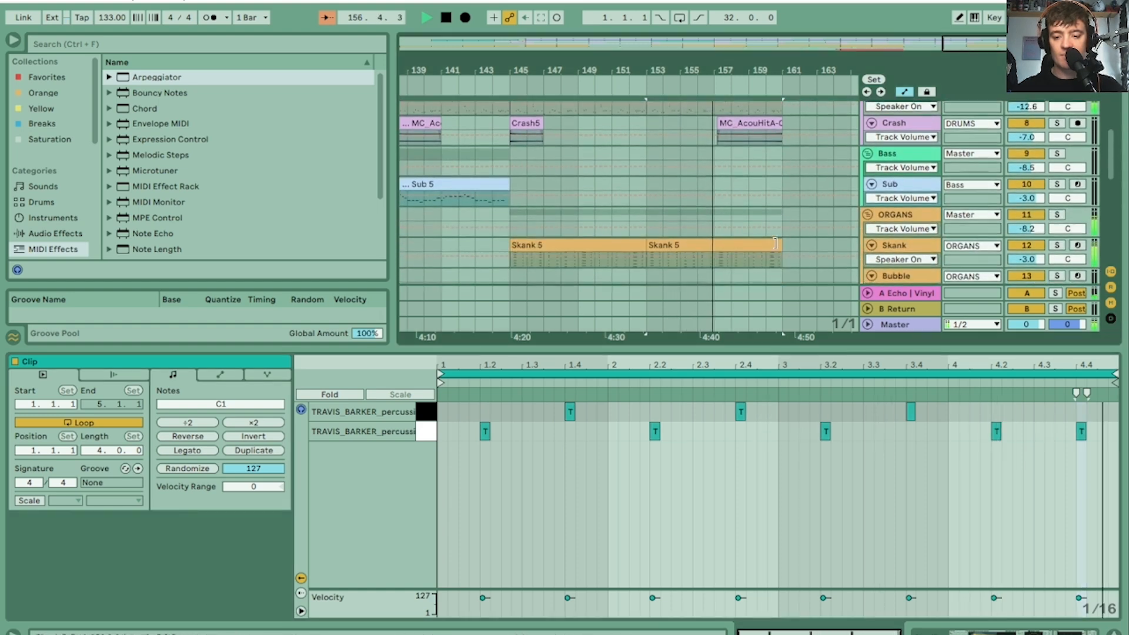